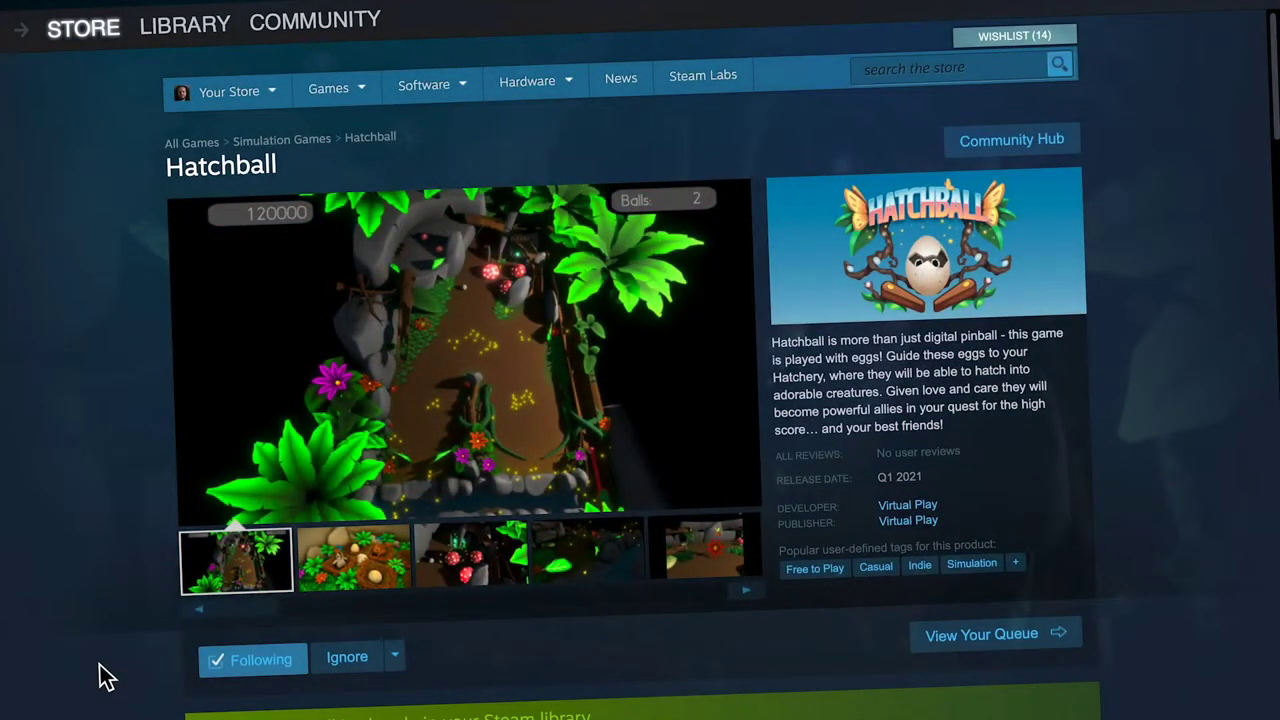
- Step through the Hatchball screenshots: nest and egg, mushroom pinball, glowing leaf and red flower
left_click(350, 566)
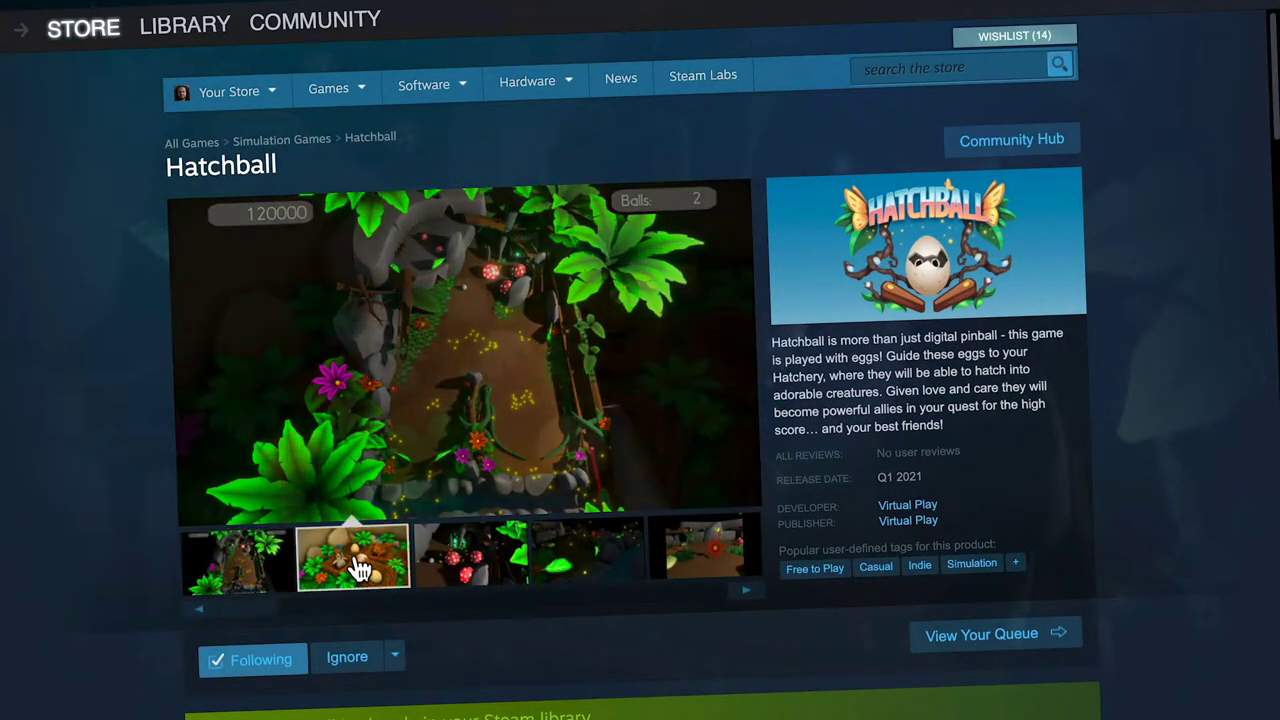
left_click(477, 572)
left_click(597, 571)
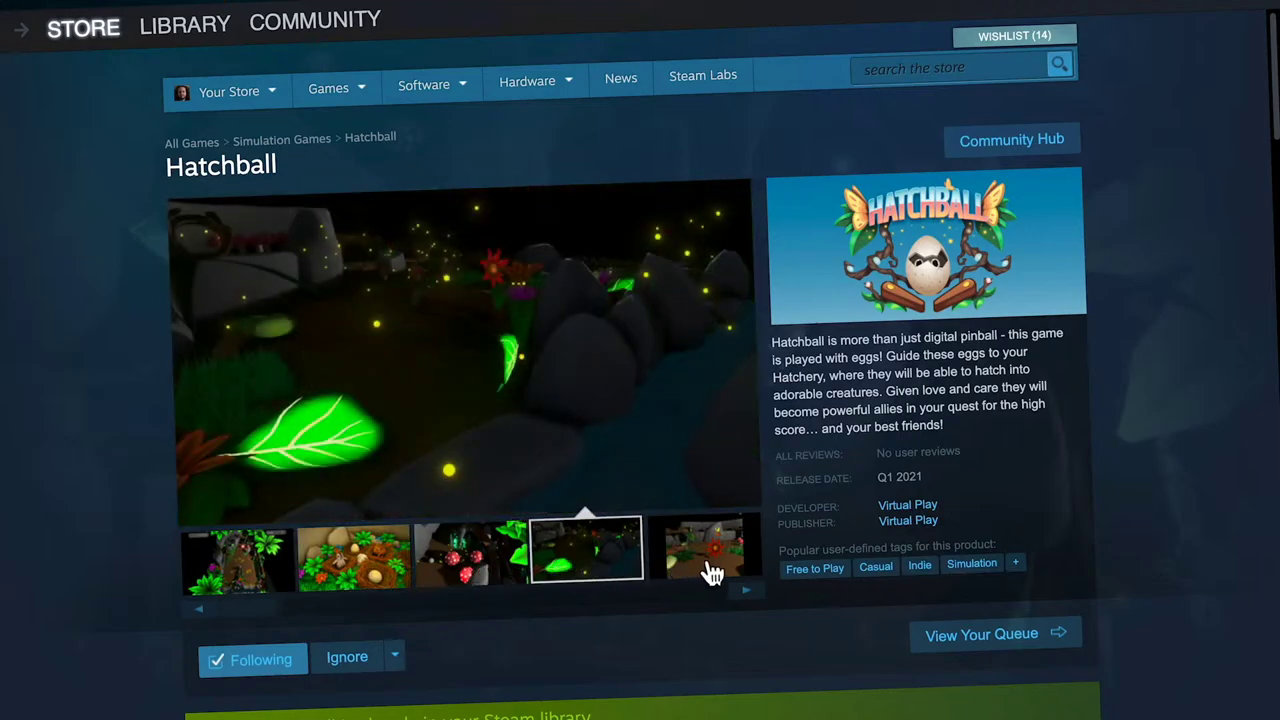
left_click(712, 573)
- Scroll down the store page to the About This Game description
scroll(1193, 476, "down", 4)
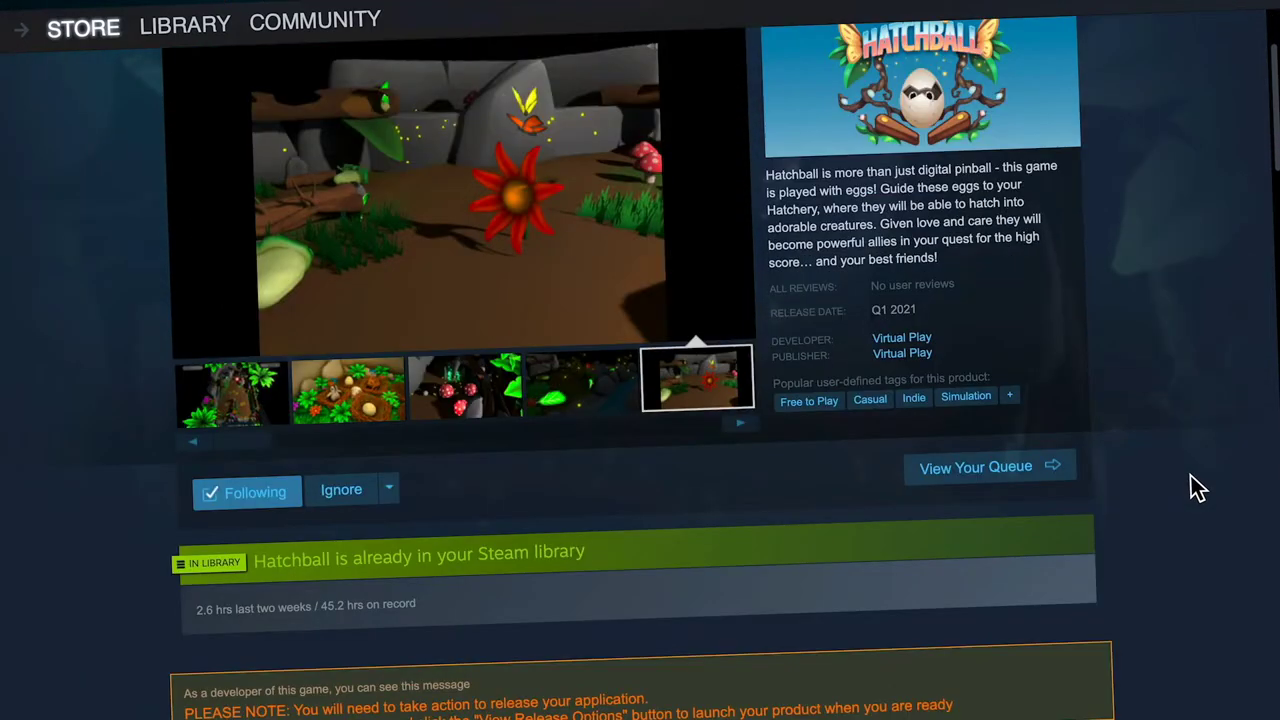
scroll(1197, 488, "down", 8)
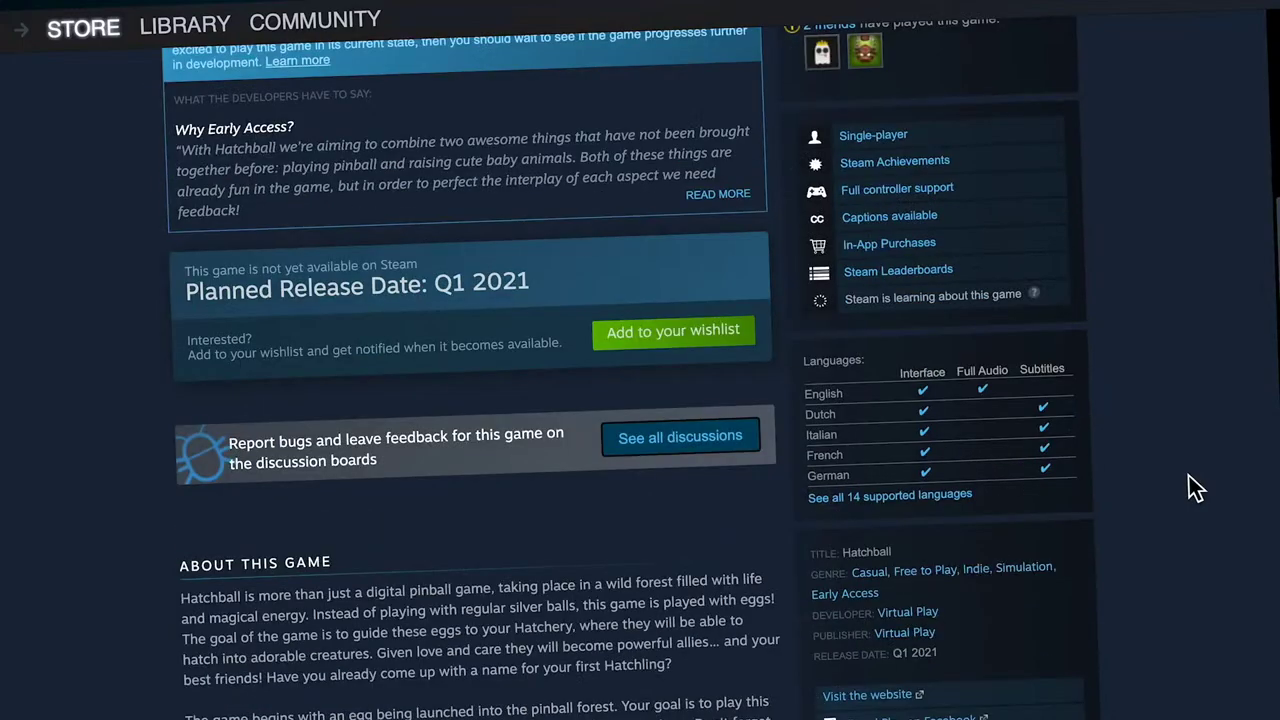
scroll(1190, 477, "down", 6)
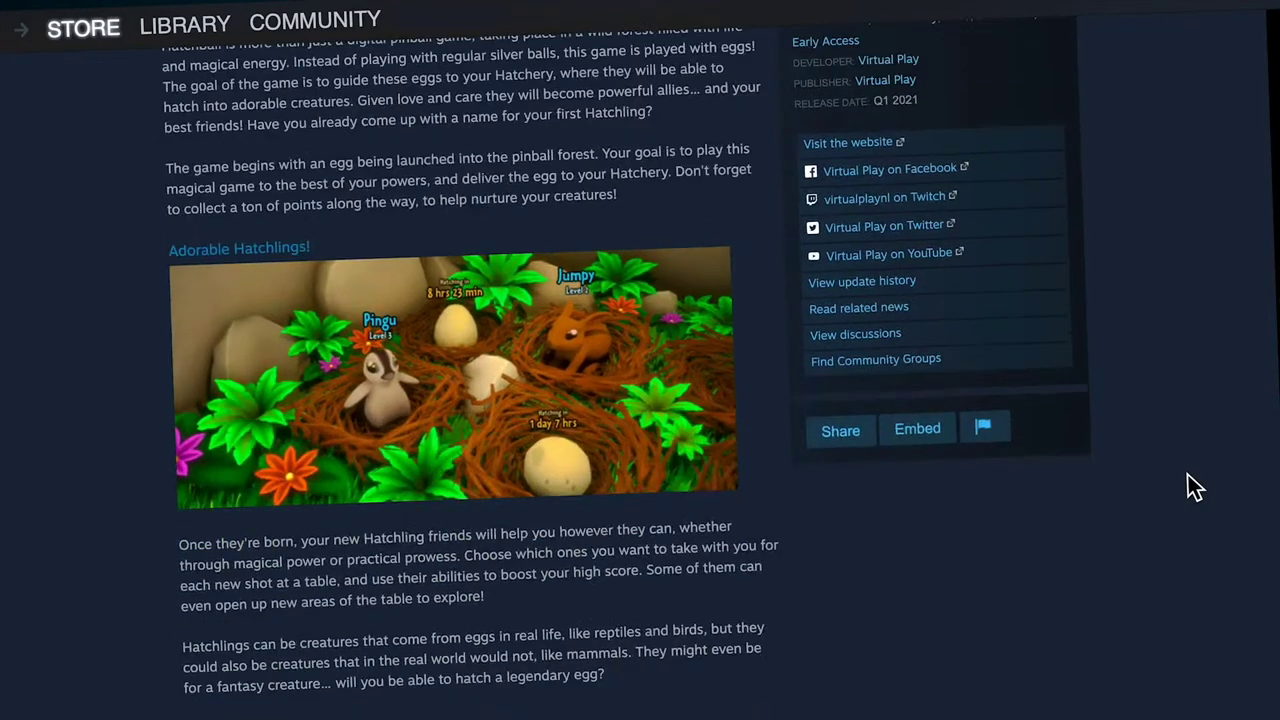
scroll(1190, 480, "down", 2)
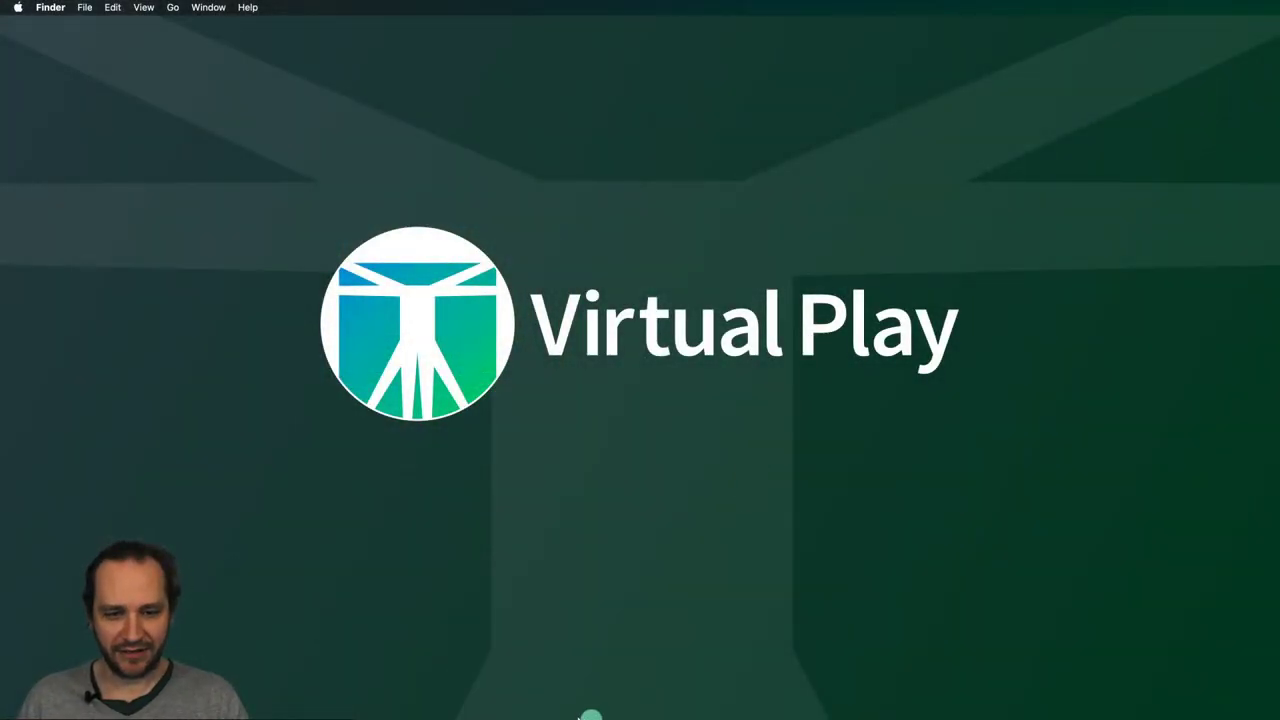
- Restore Unity and the Hatchball Git history in Sourcetree, then the Outlane.cs code editor
mouse_move(590, 716)
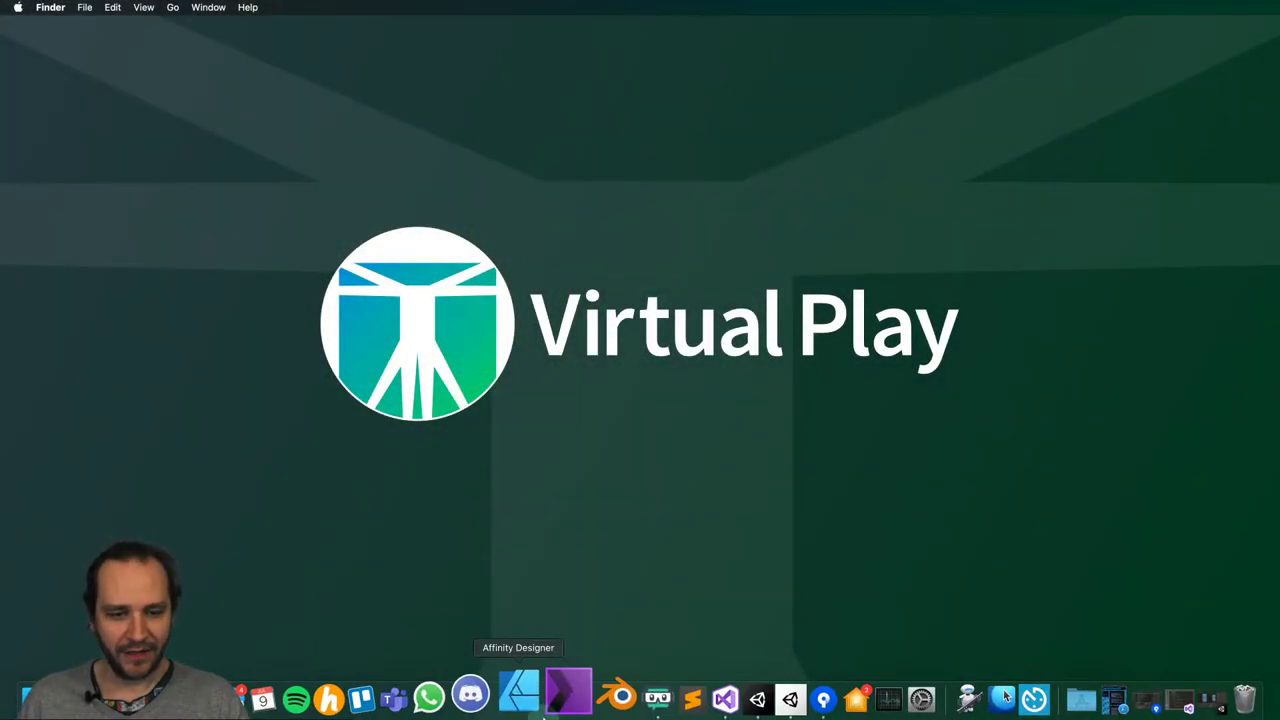
left_click(1165, 697)
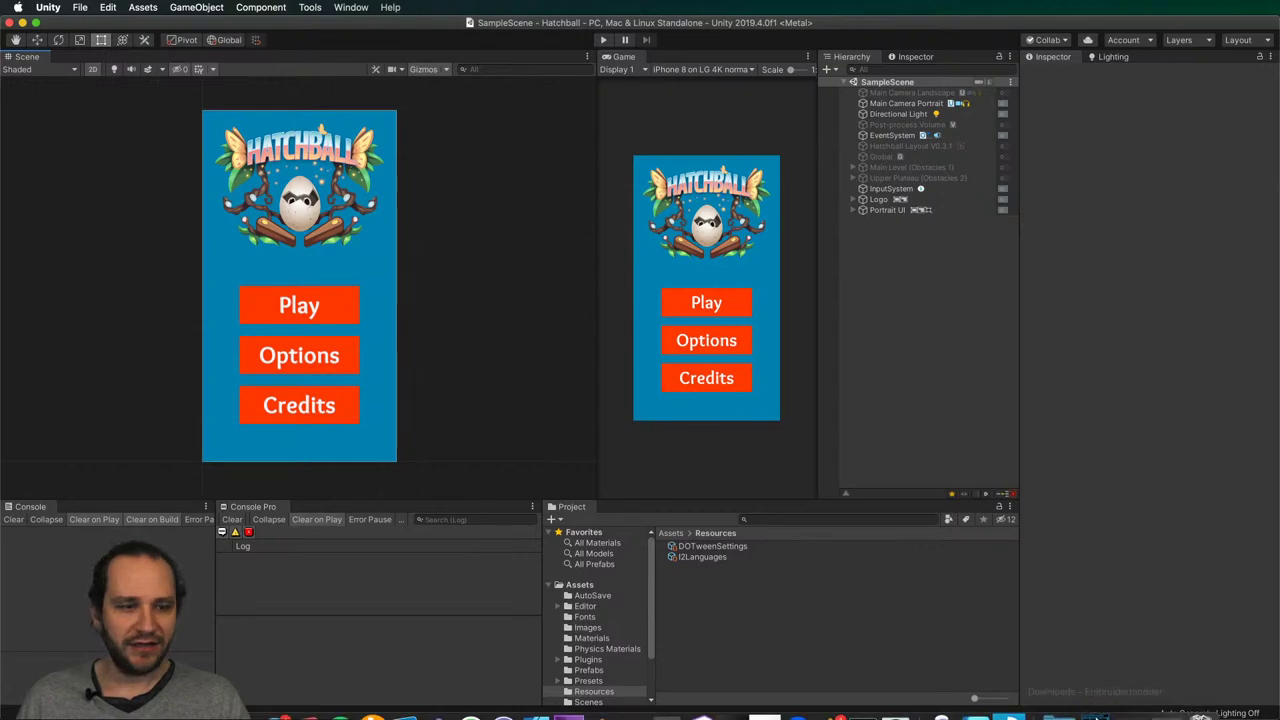
left_click(1105, 697)
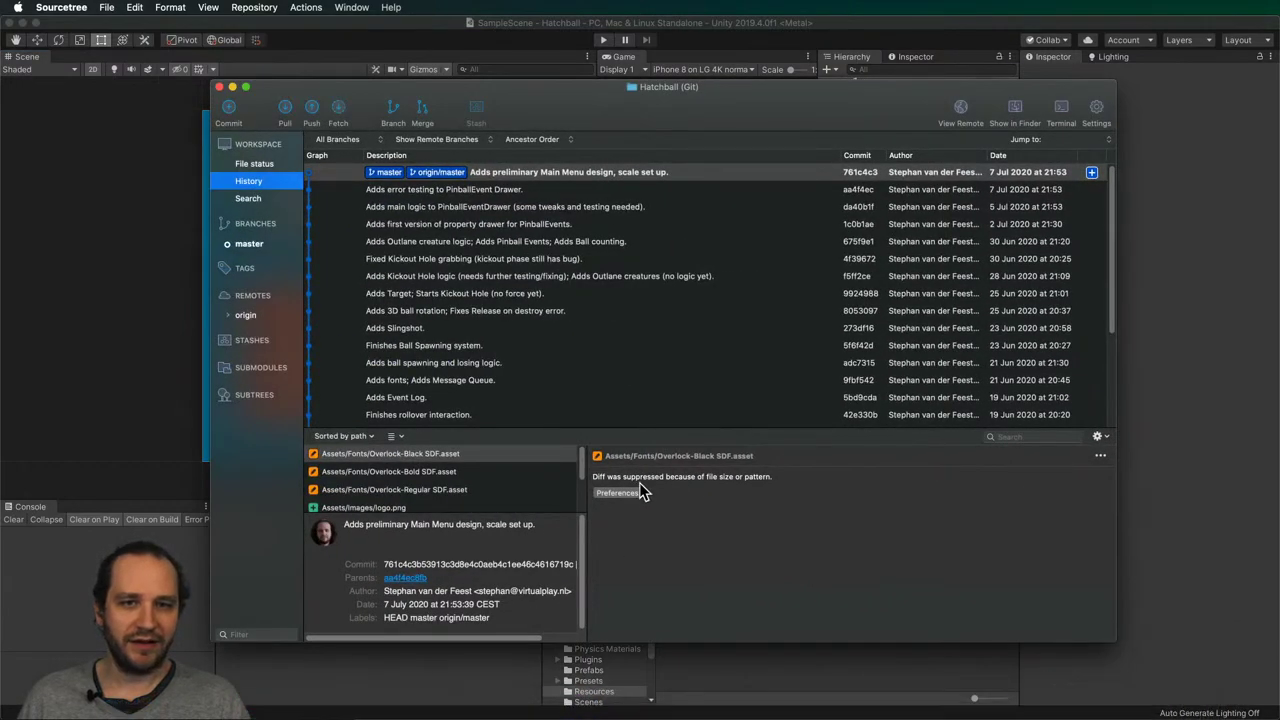
mouse_move(1065, 716)
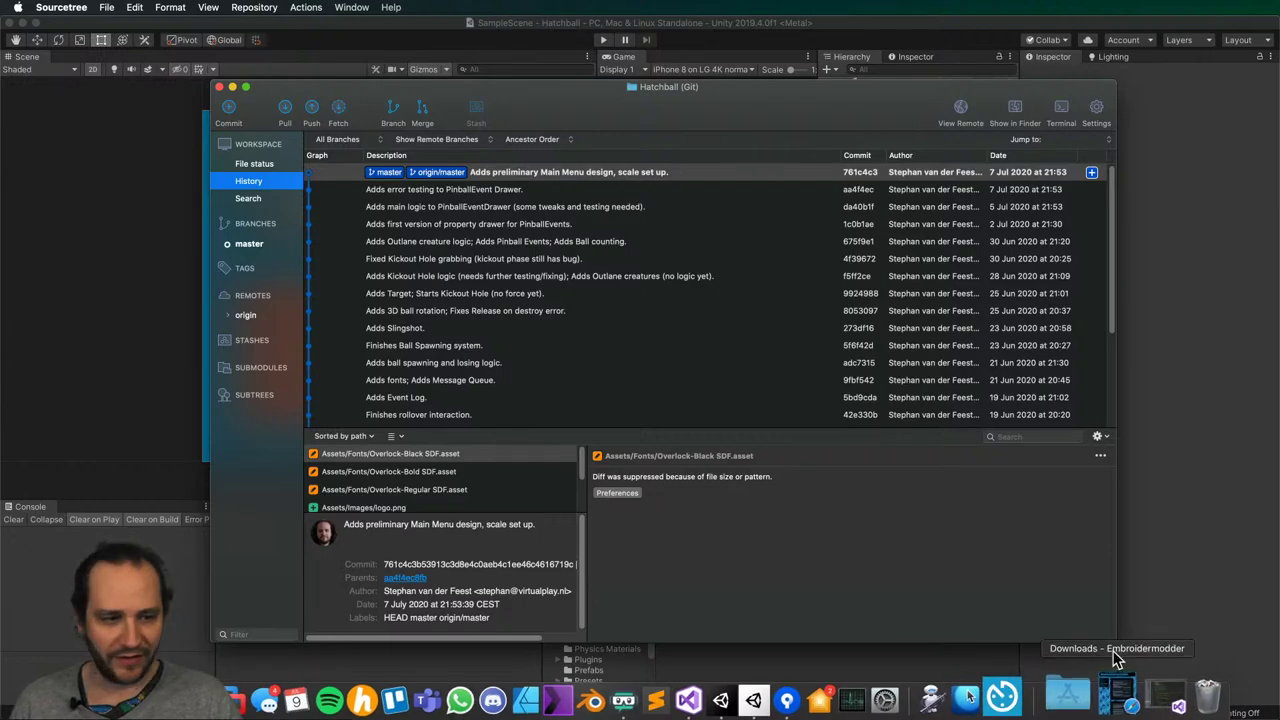
left_click(1155, 701)
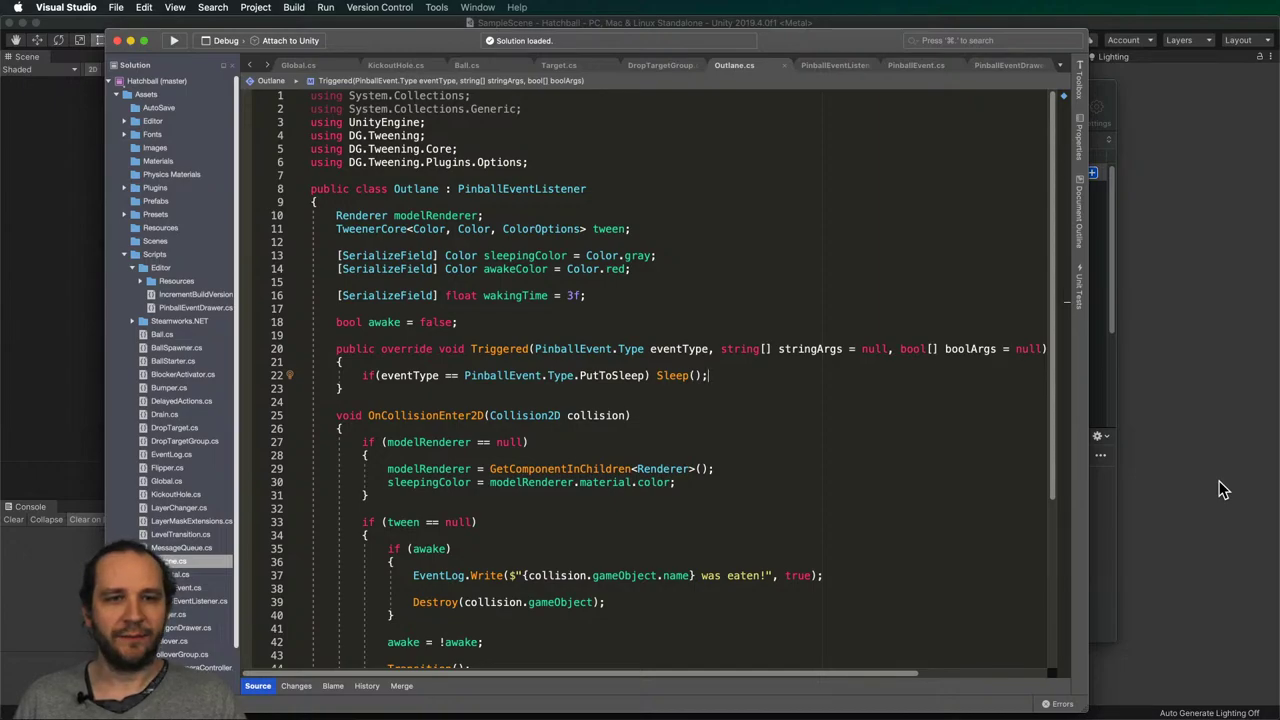
- Bring the Unity editor with the Play/Options/Credits menu scene back to the front
left_click(1222, 490)
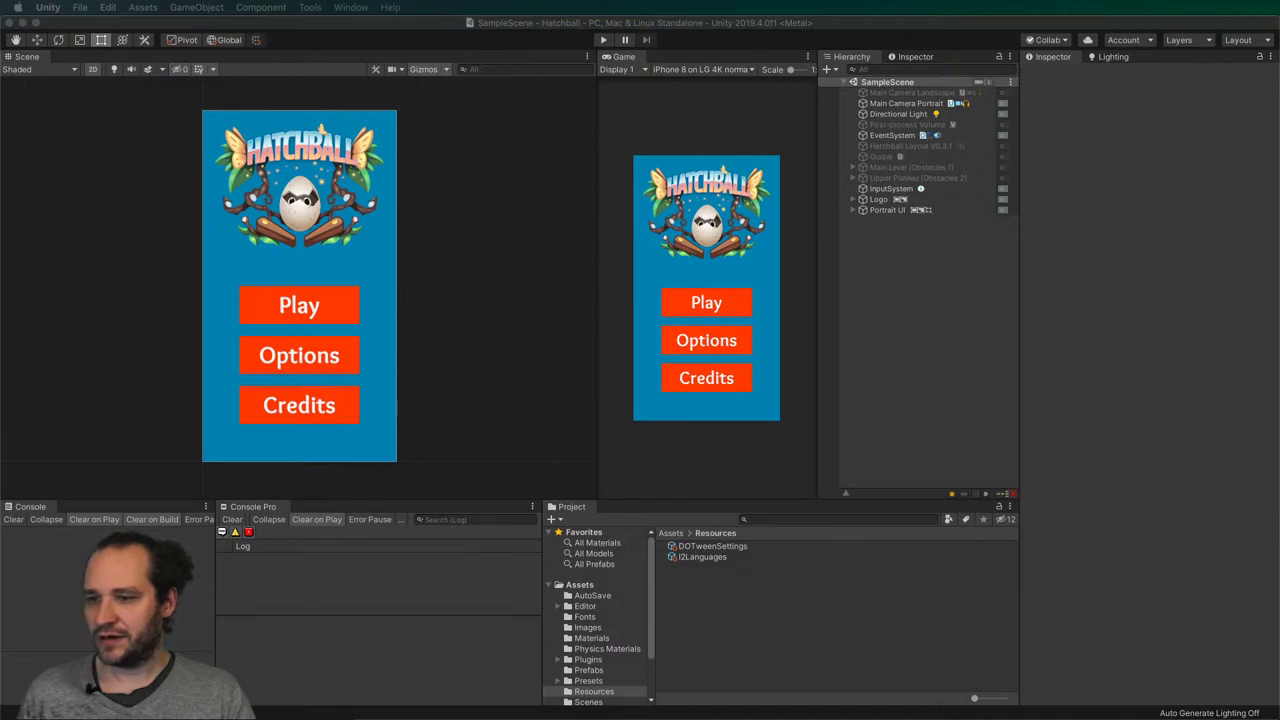
- Pan Figma to the Main Menu frame, place the window beside Unity, and select the Hatchery button
key("super+Tab")
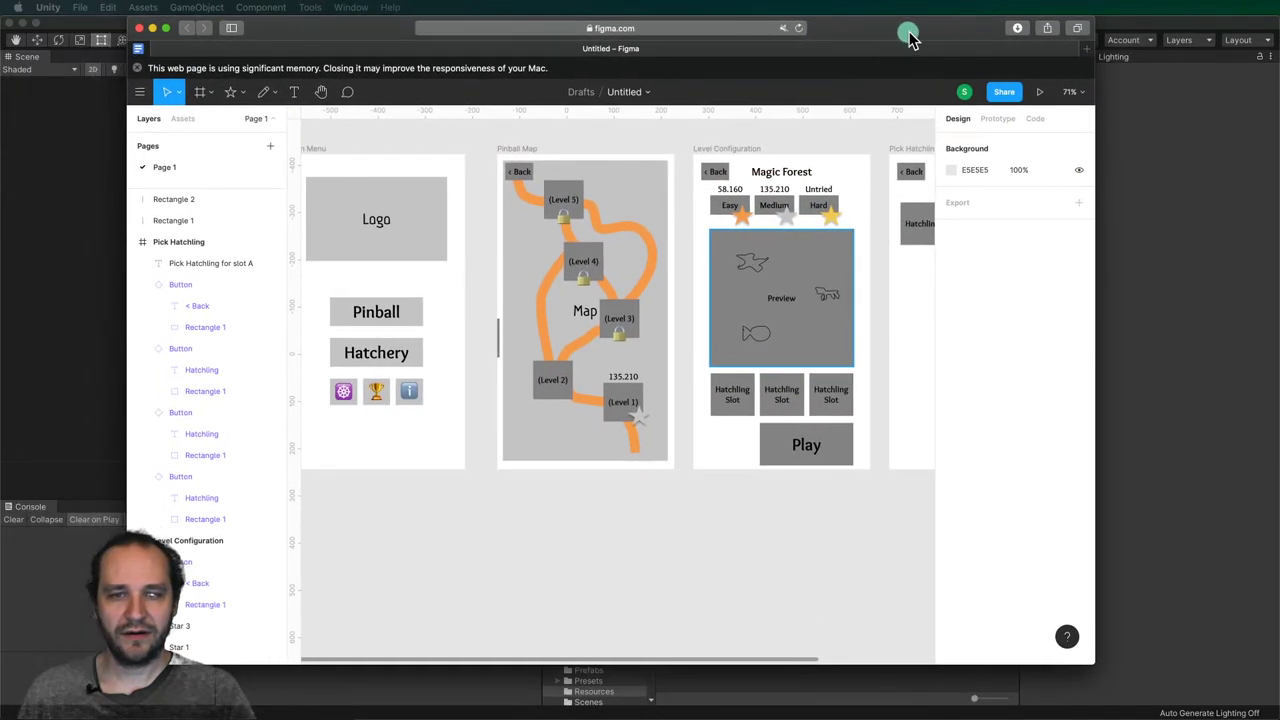
left_click_drag(910, 37, 924, 37)
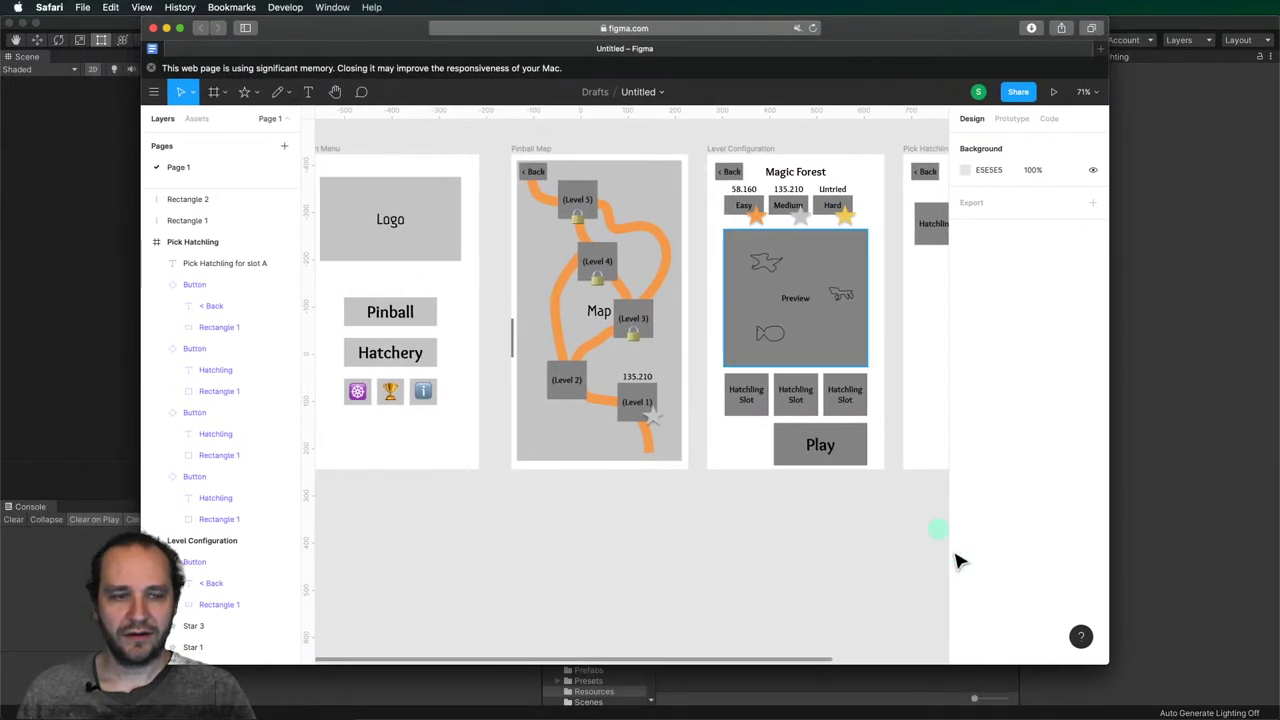
middle_click_drag(734, 568, 766, 566)
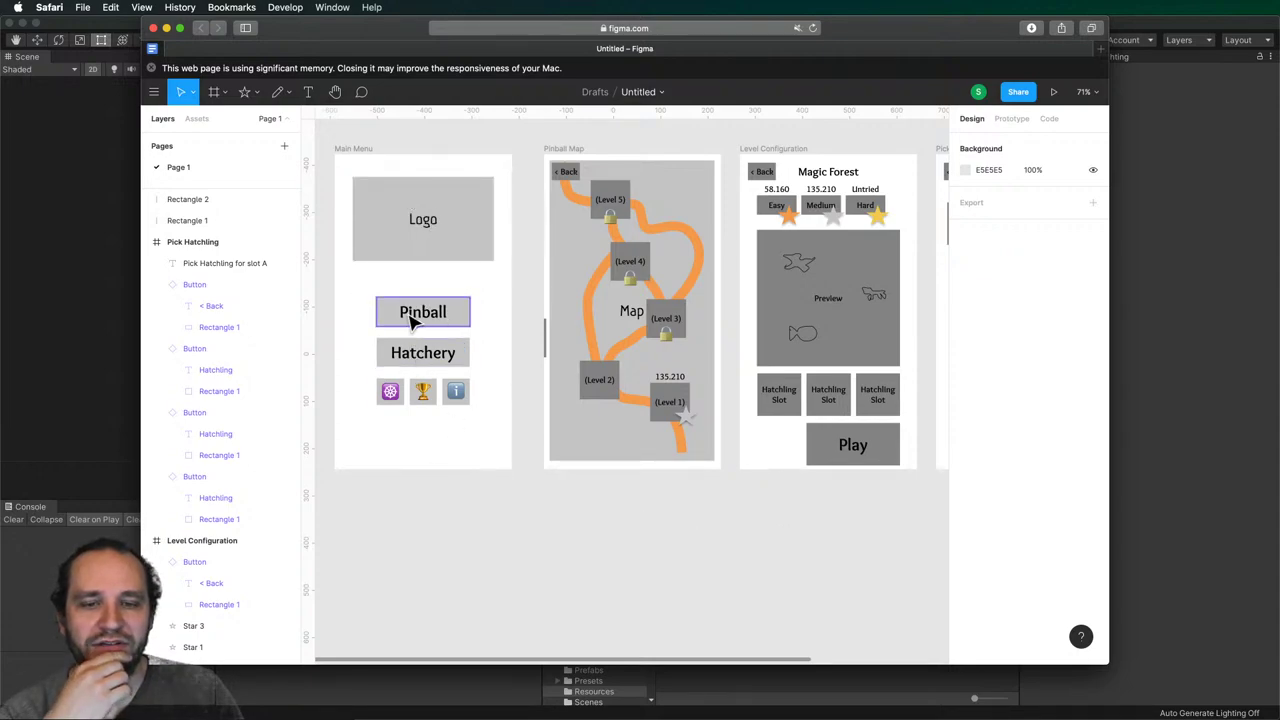
left_click_drag(389, 38, 431, 68)
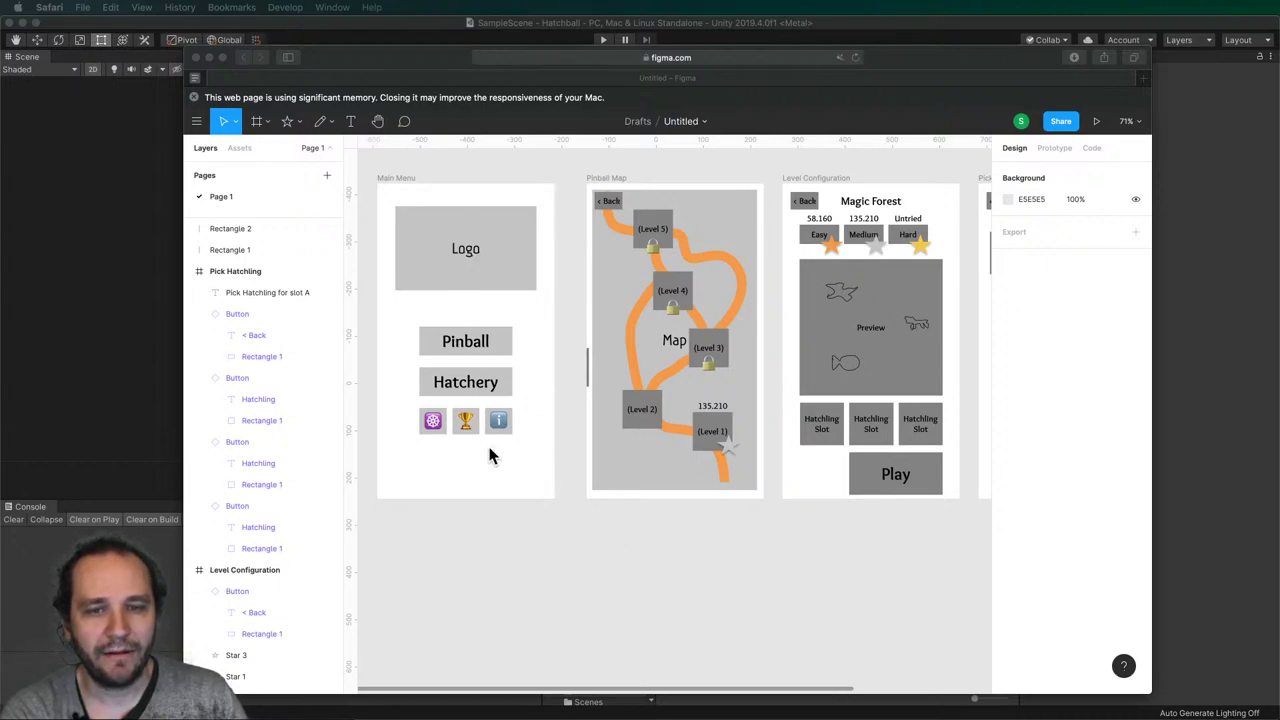
left_click(508, 387)
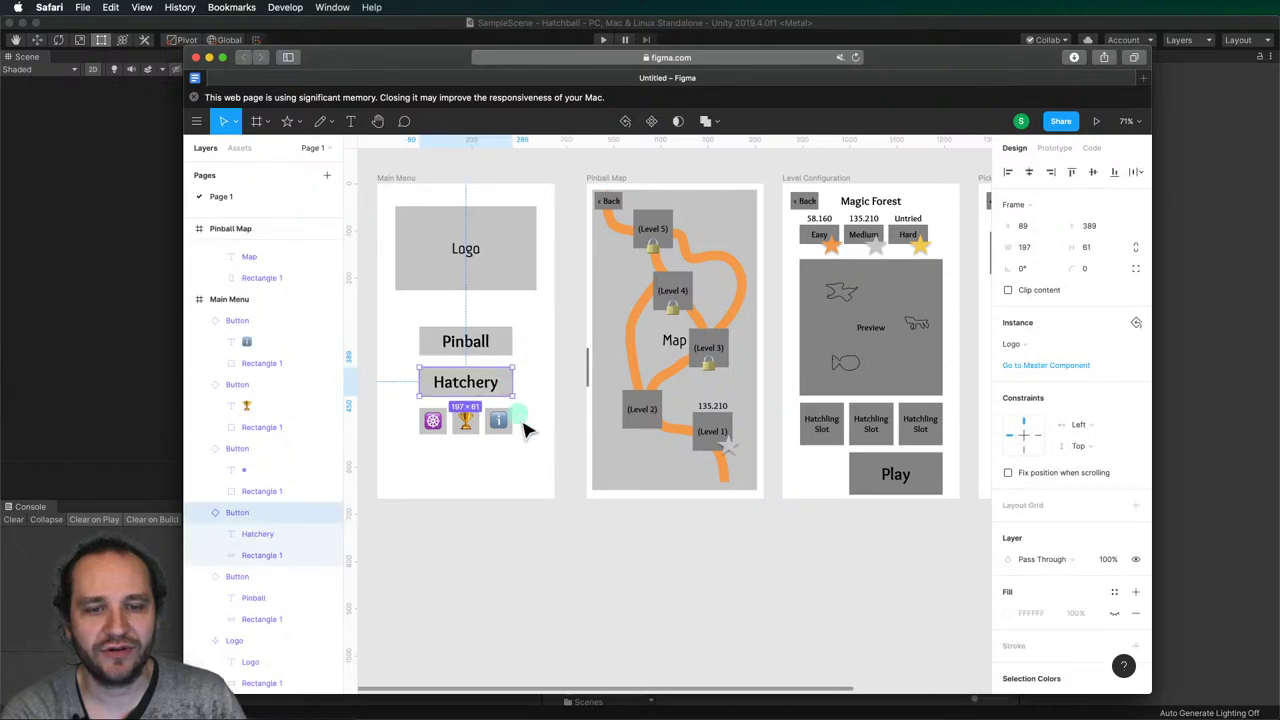
- Select the text layer inside the purple gear icon button
left_click(525, 330)
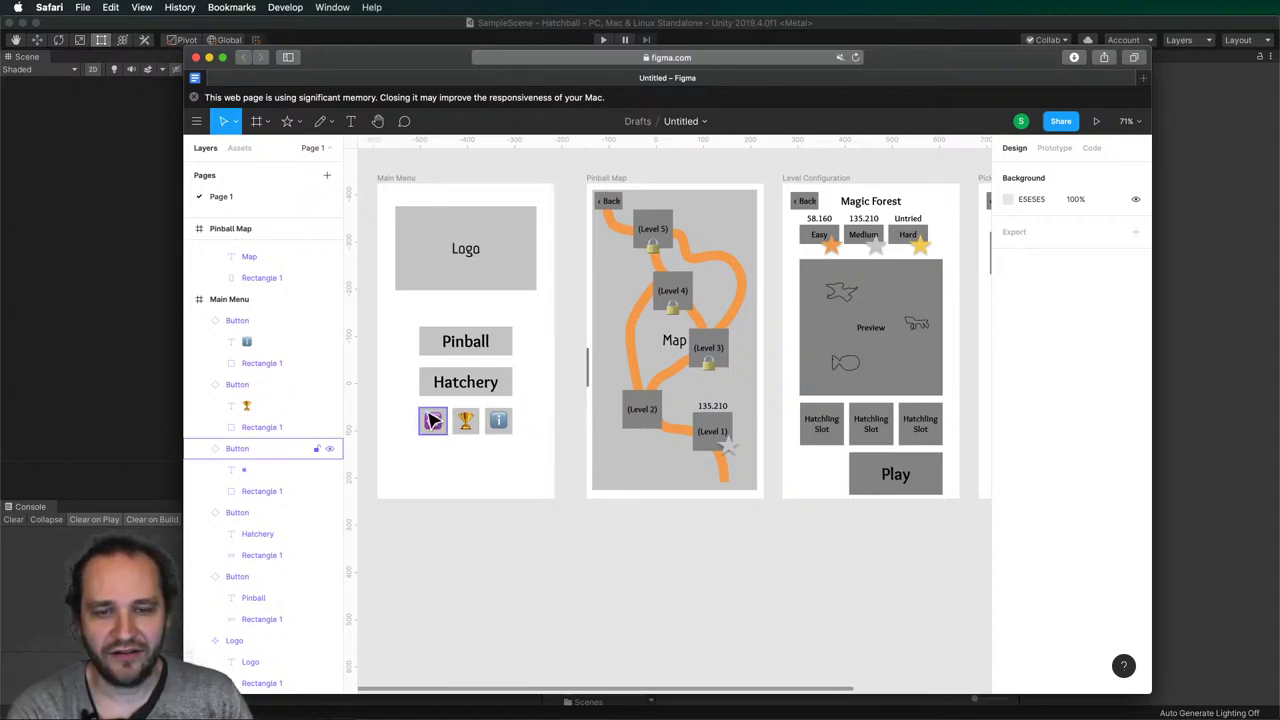
double_click(432, 421)
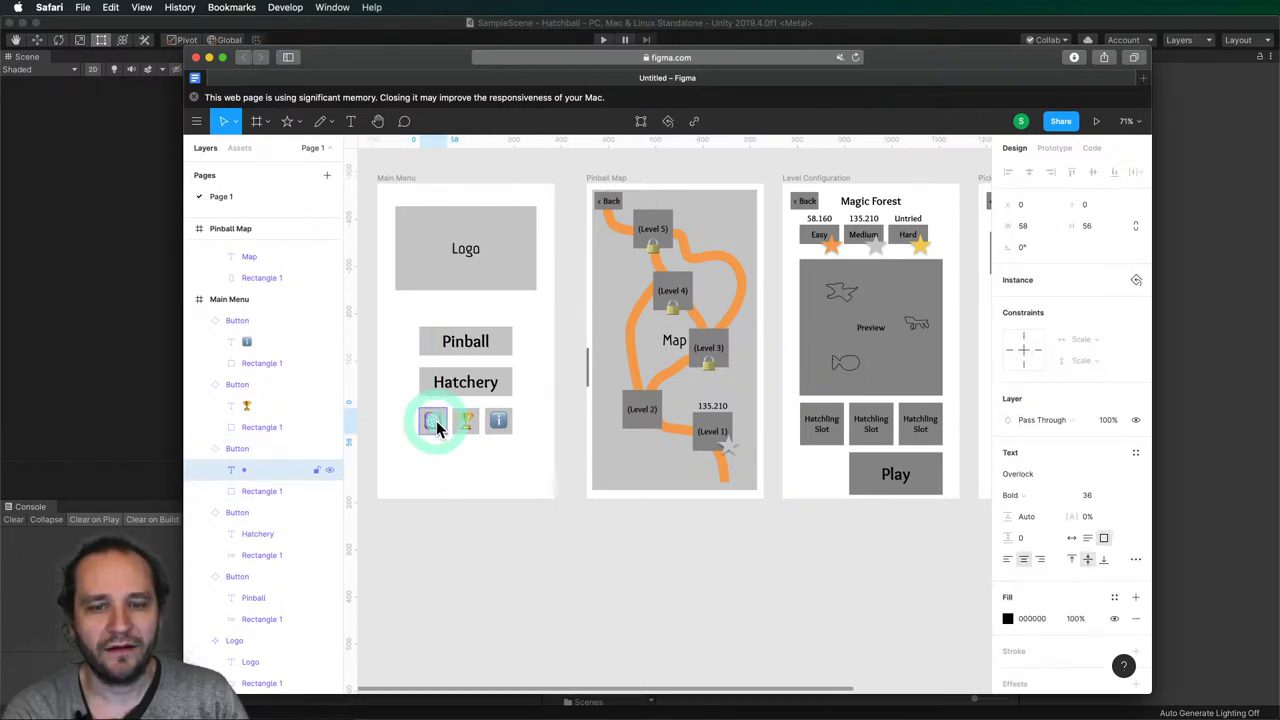
left_click(432, 421)
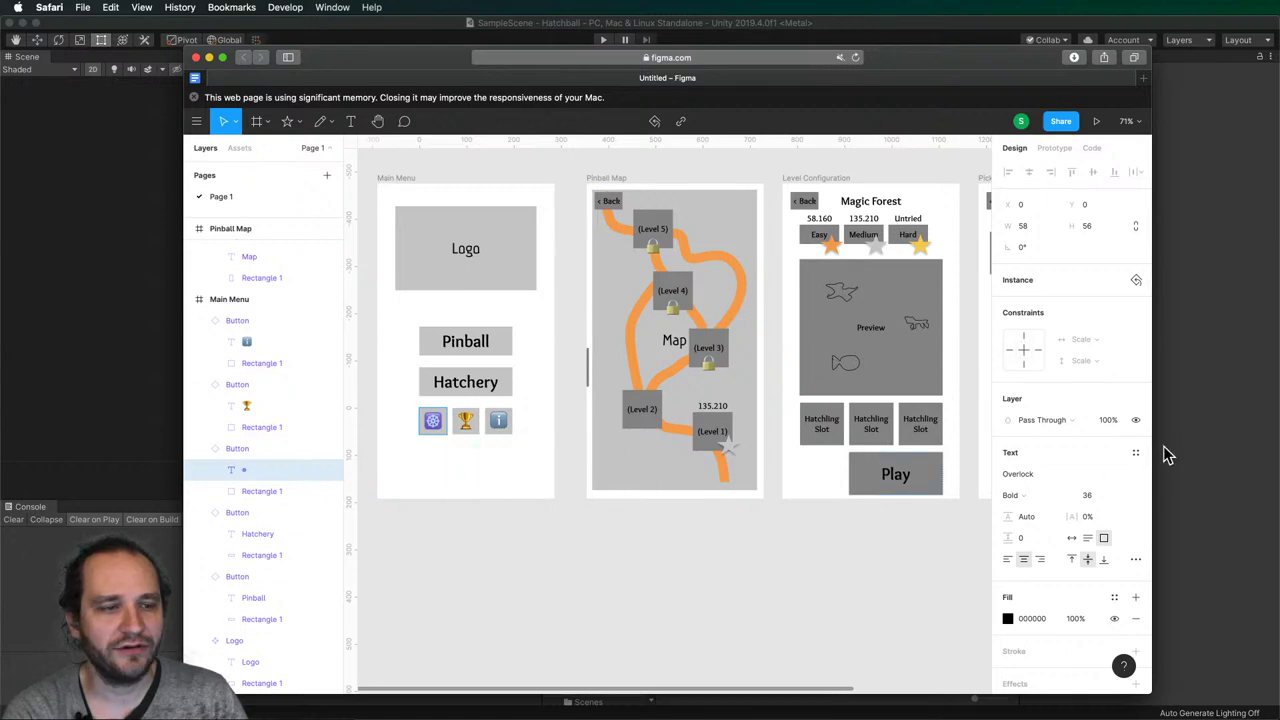
- Set the icon text font to Font Awesome 5 Free and start a new tab with 'fonts'
left_click(1071, 482)
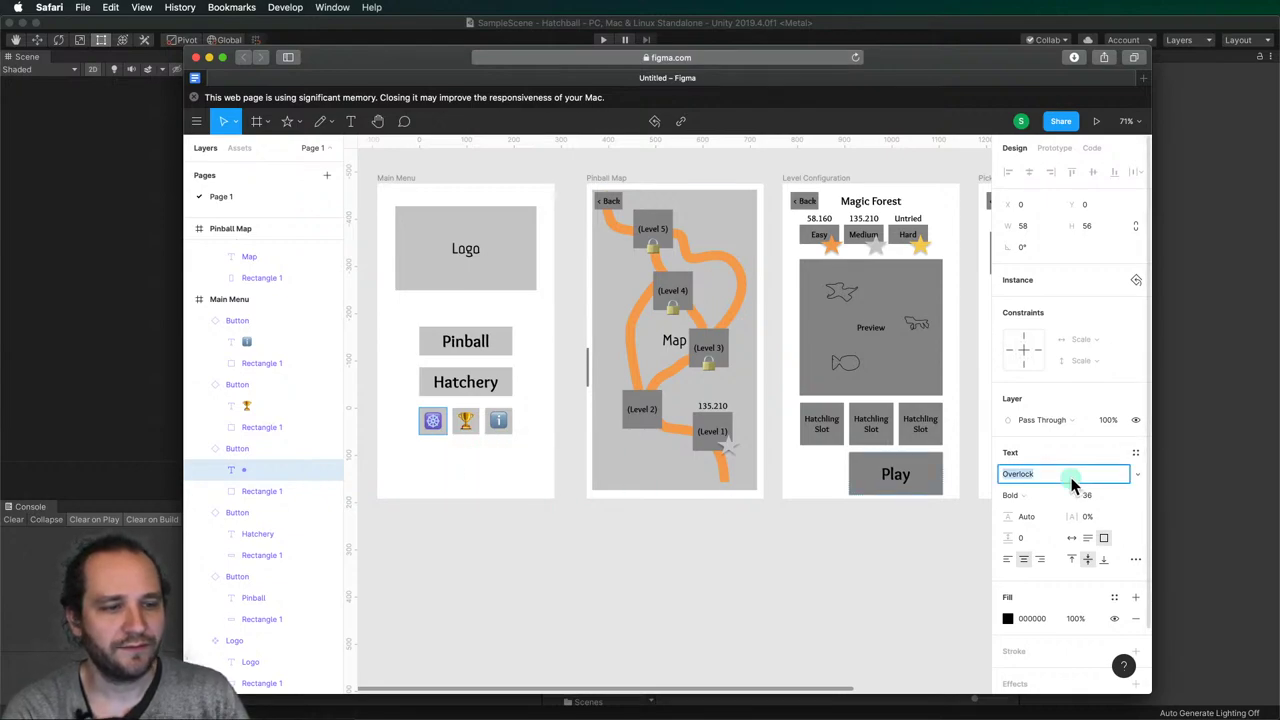
type("Font Awesome 5 Brands")
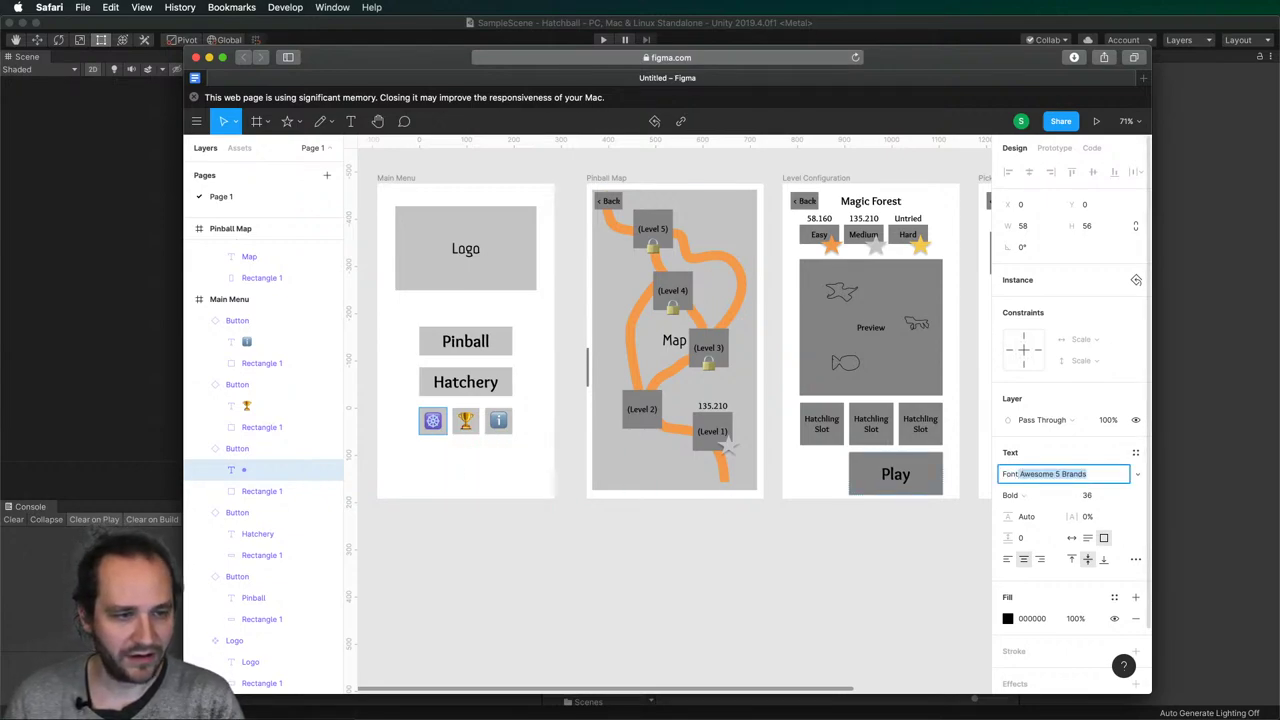
left_click(1138, 475)
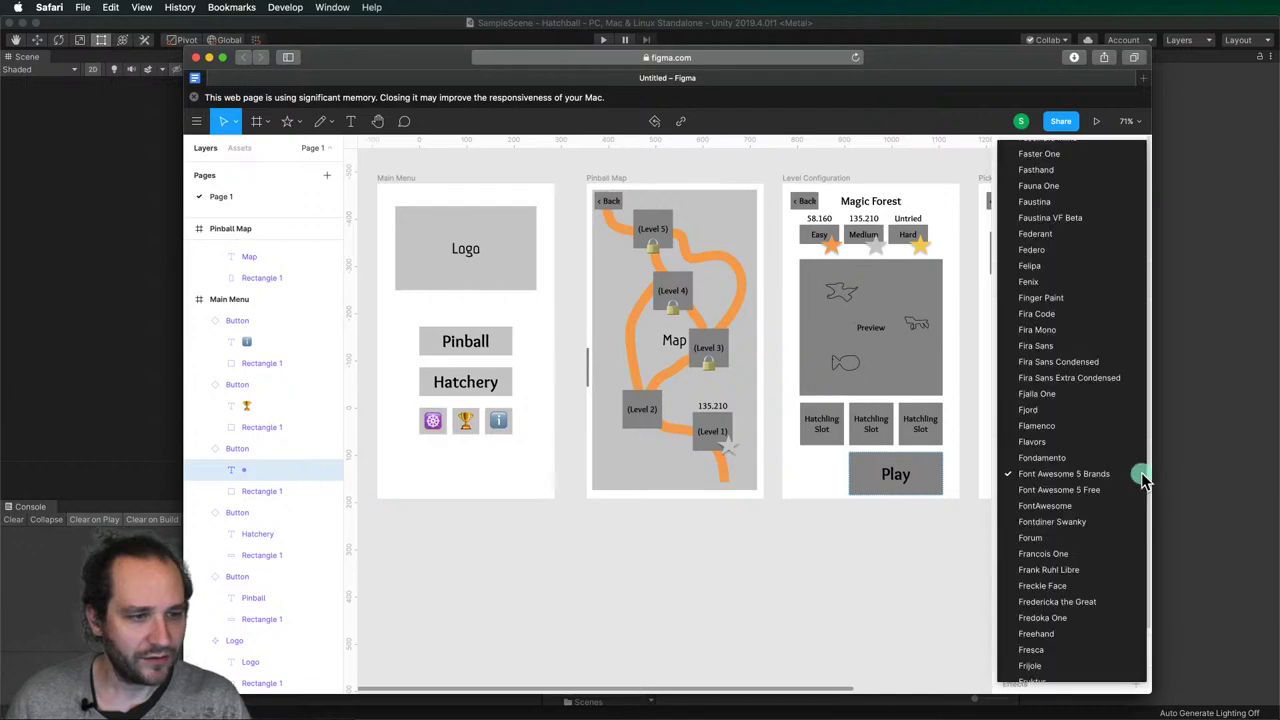
left_click(1139, 476)
left_click(1141, 478)
left_click(1115, 489)
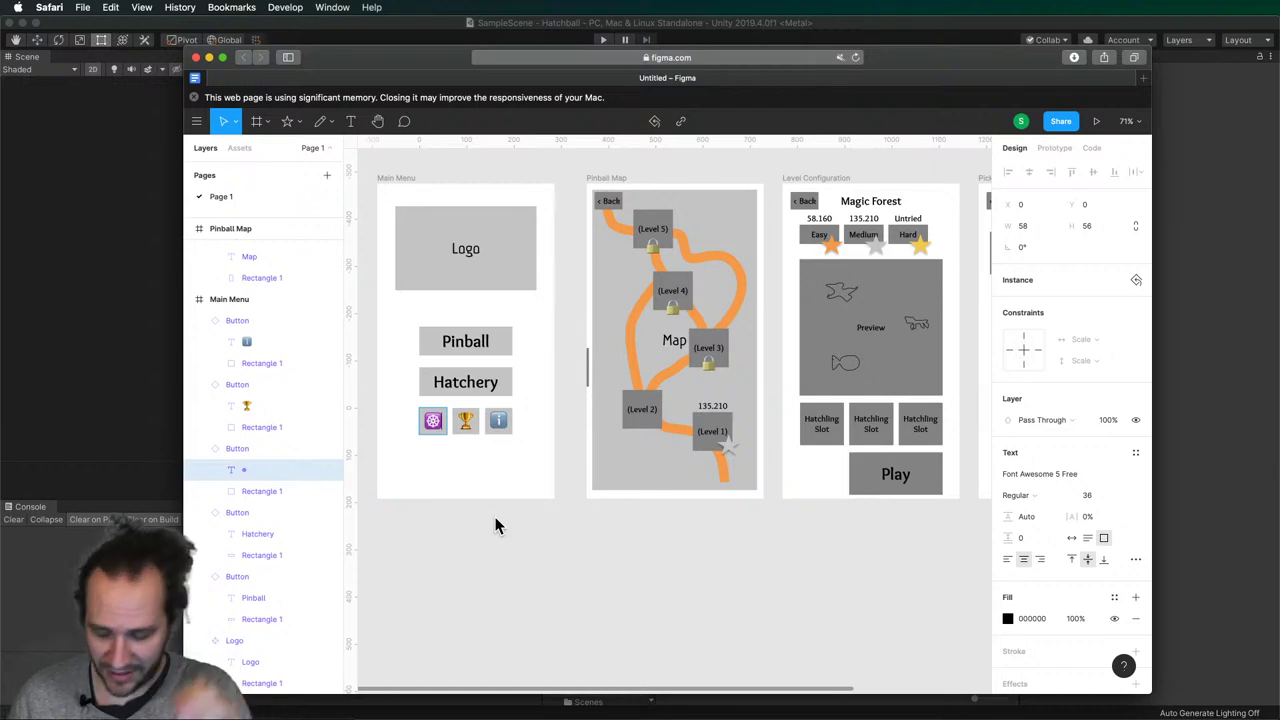
key("super+t")
type("font")
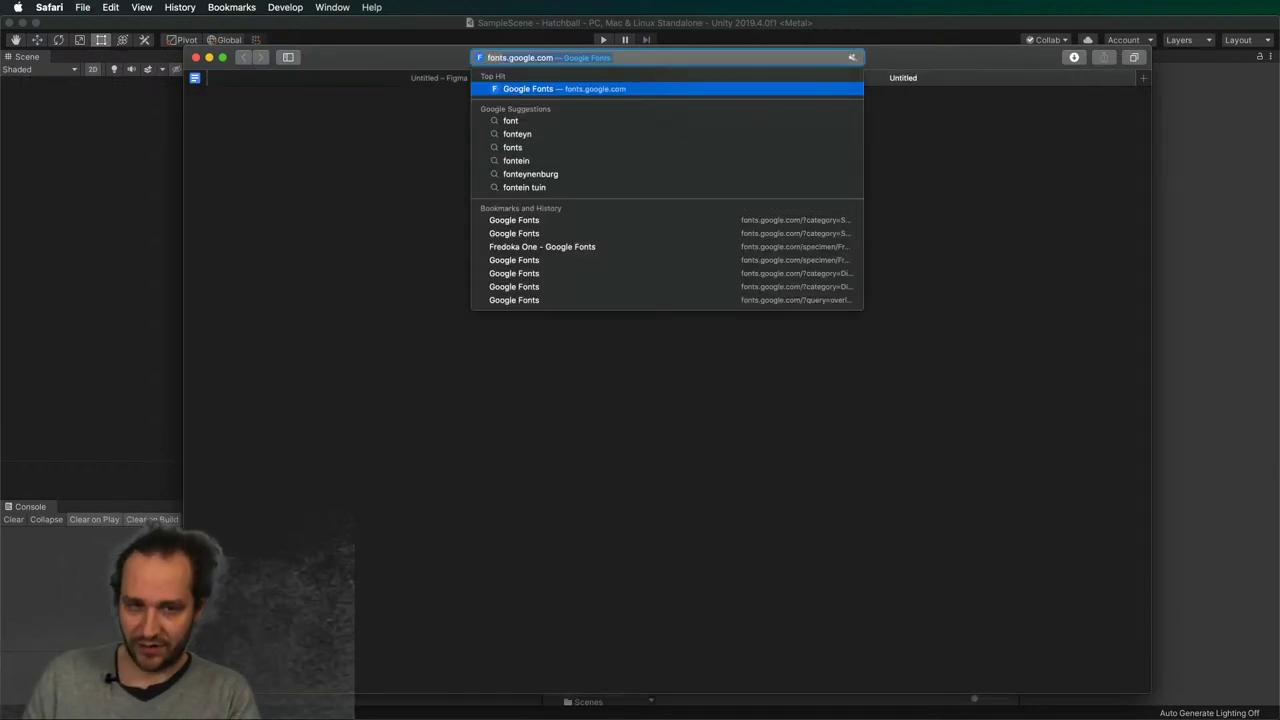
type("s")
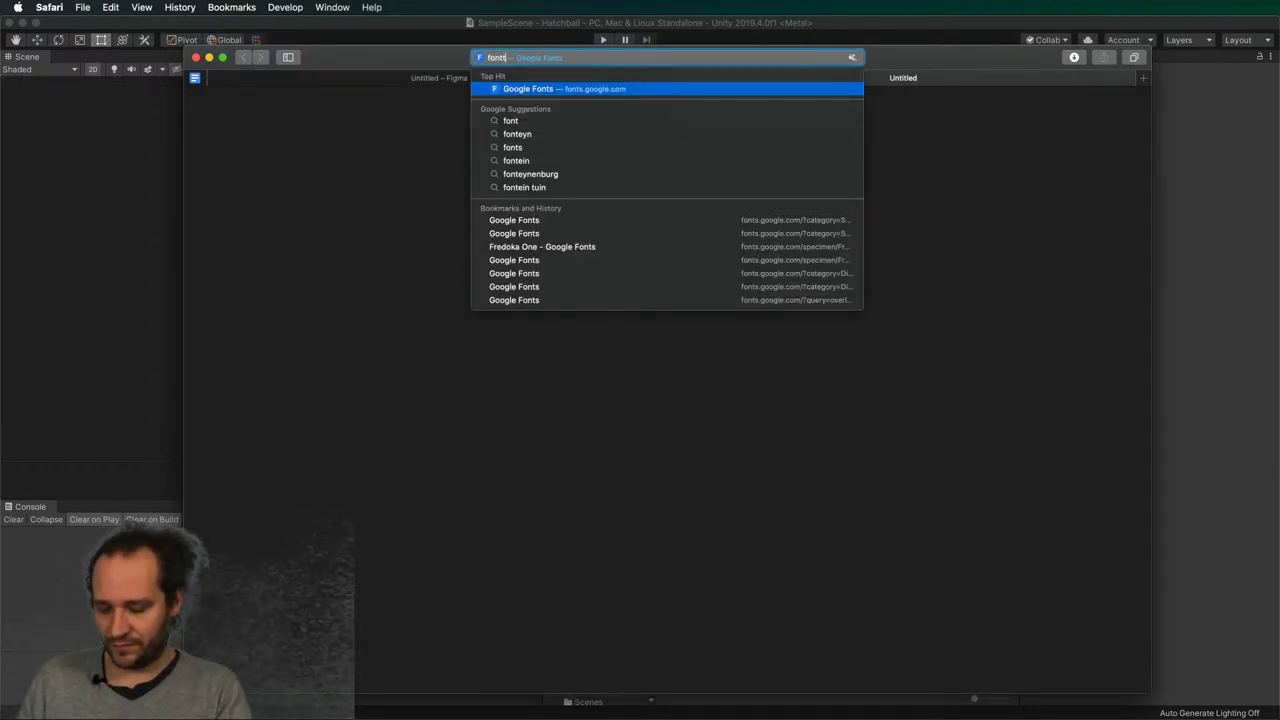
- Go to fontawesome.com and reach the Info Icons page from history
key("BackSpace")
type("awesome.com")
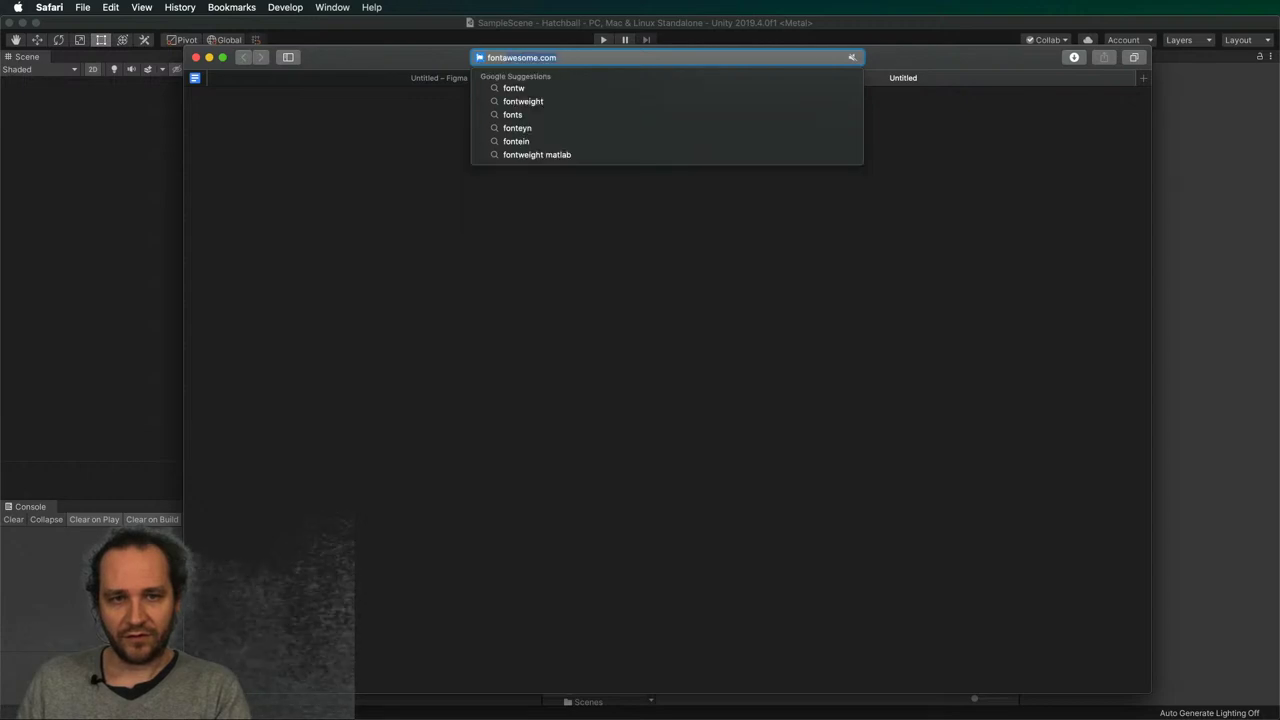
key("Return")
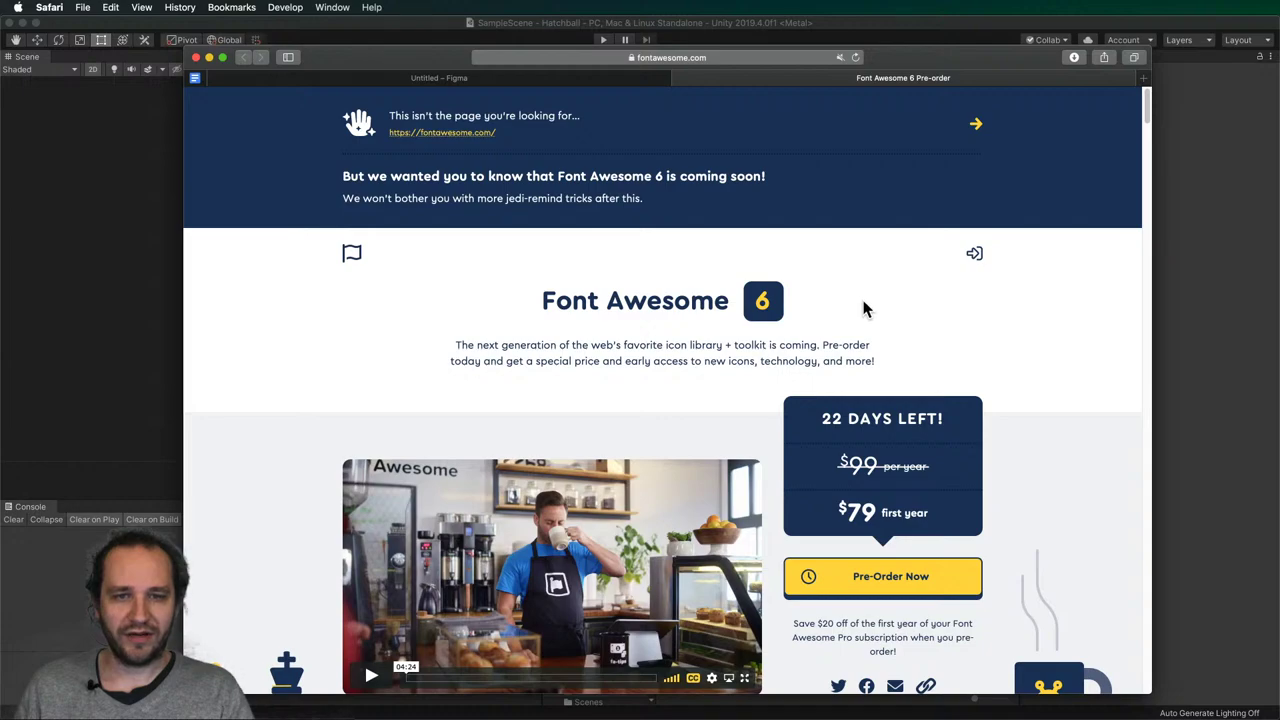
left_click(724, 58)
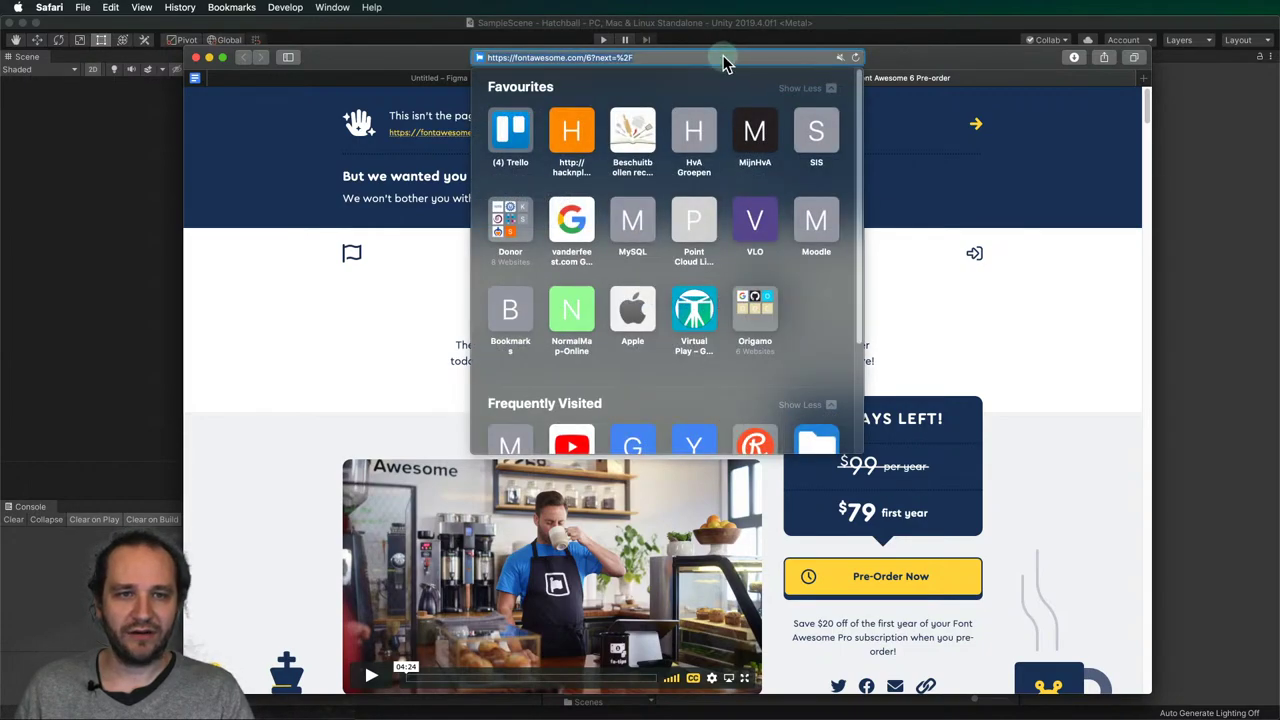
left_click(724, 58)
key("BackSpace")
key("BackSpace")
key("BackSpace")
key("BackSpace")
key("BackSpace")
key("BackSpace")
key("BackSpace")
key("BackSpace")
key("BackSpace")
key("BackSpace")
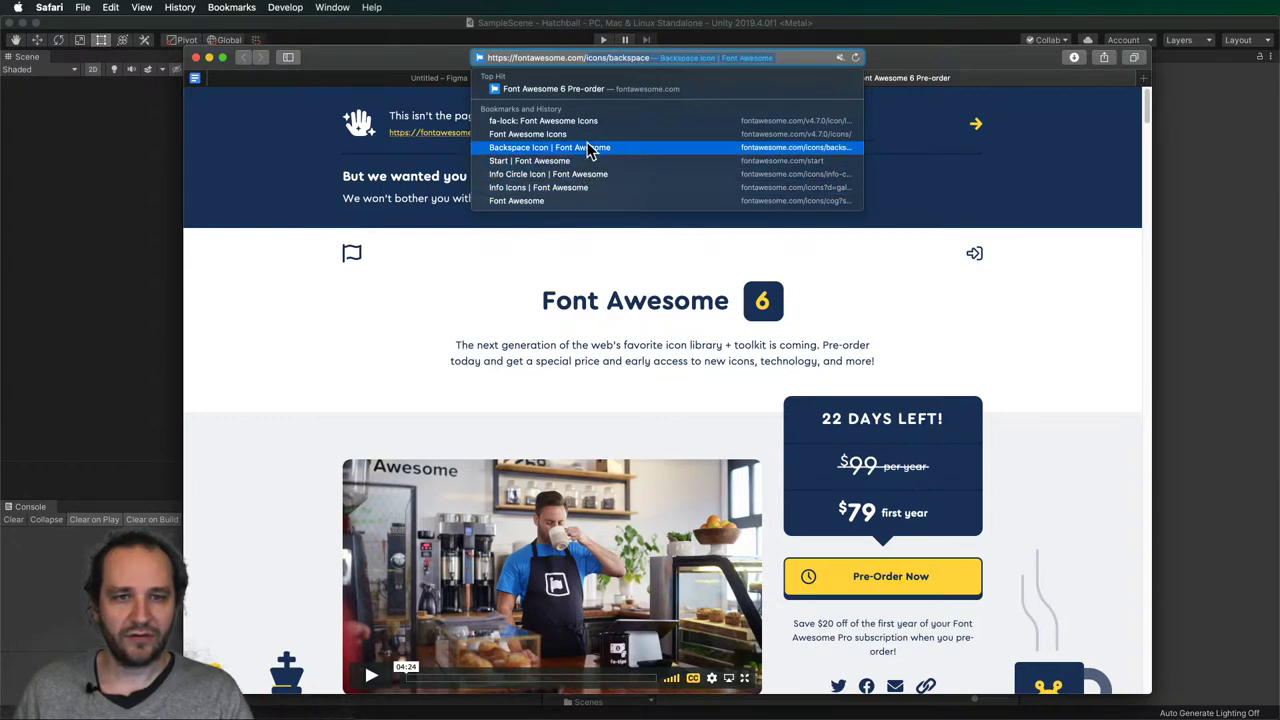
left_click(587, 188)
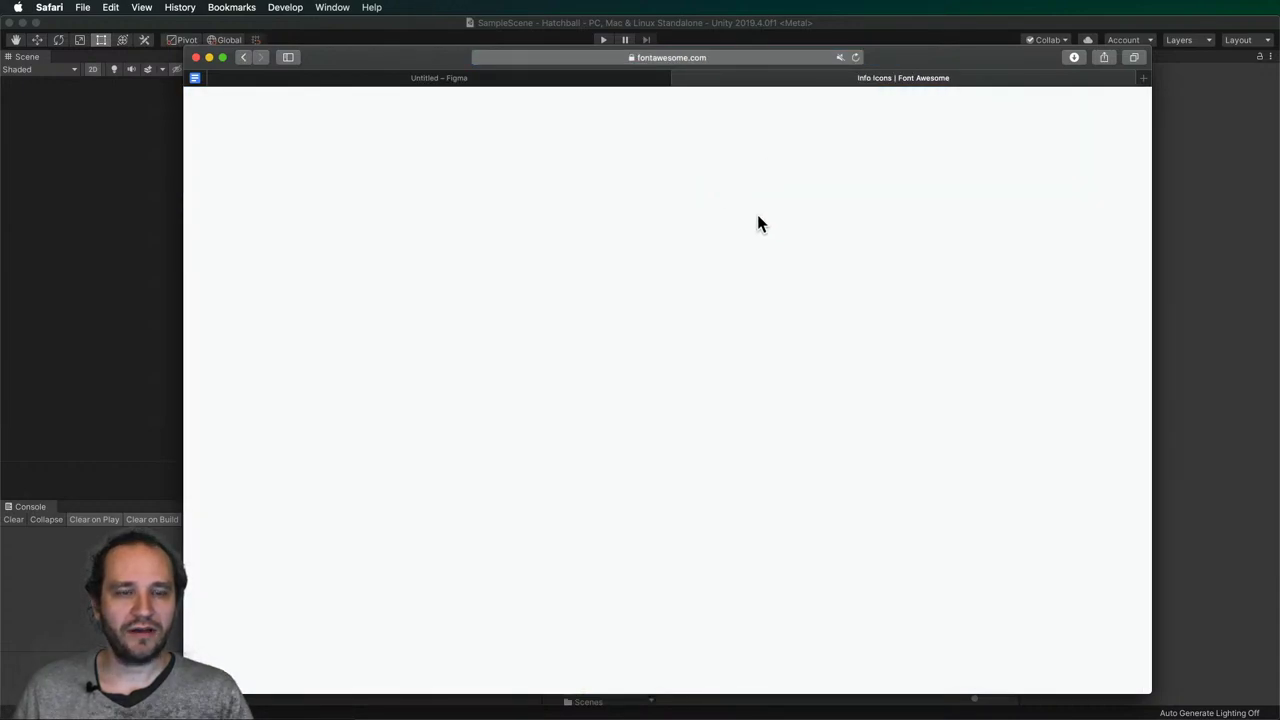
- Search the icons for 'settings' and browse the results, checking the Figma menu design
left_click_drag(414, 330, 355, 330)
key("BackSpace")
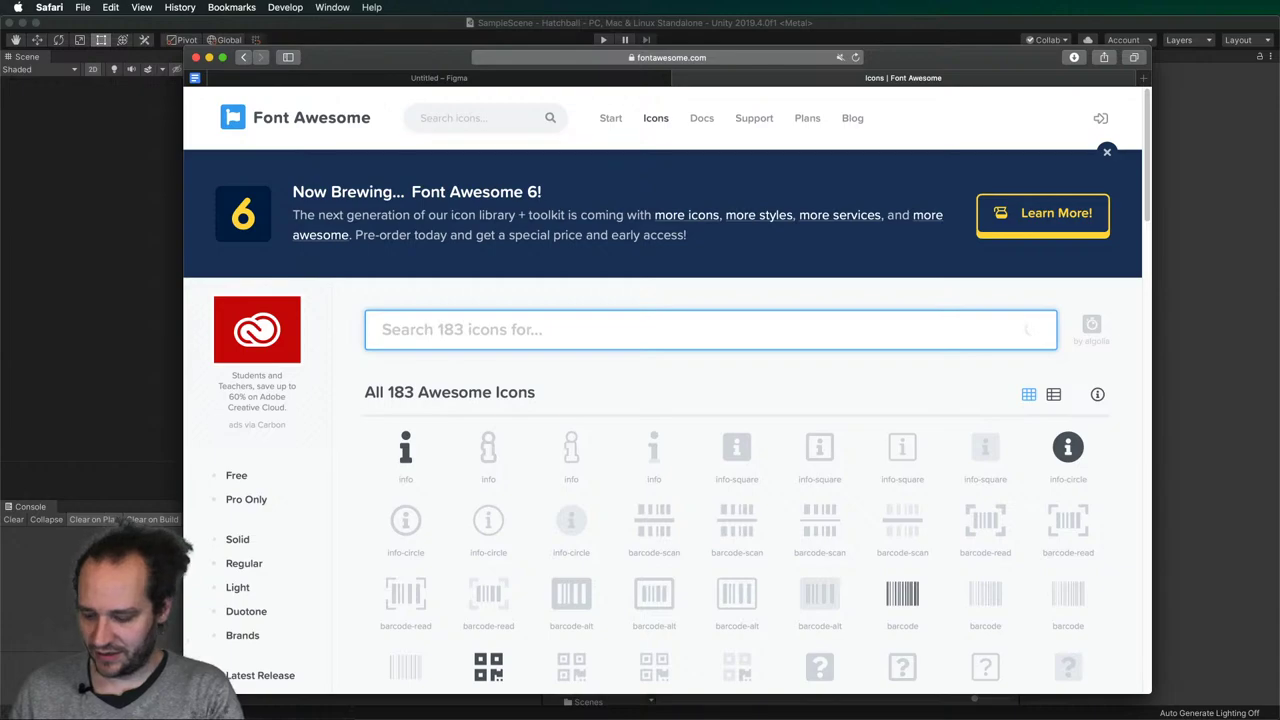
type("settings")
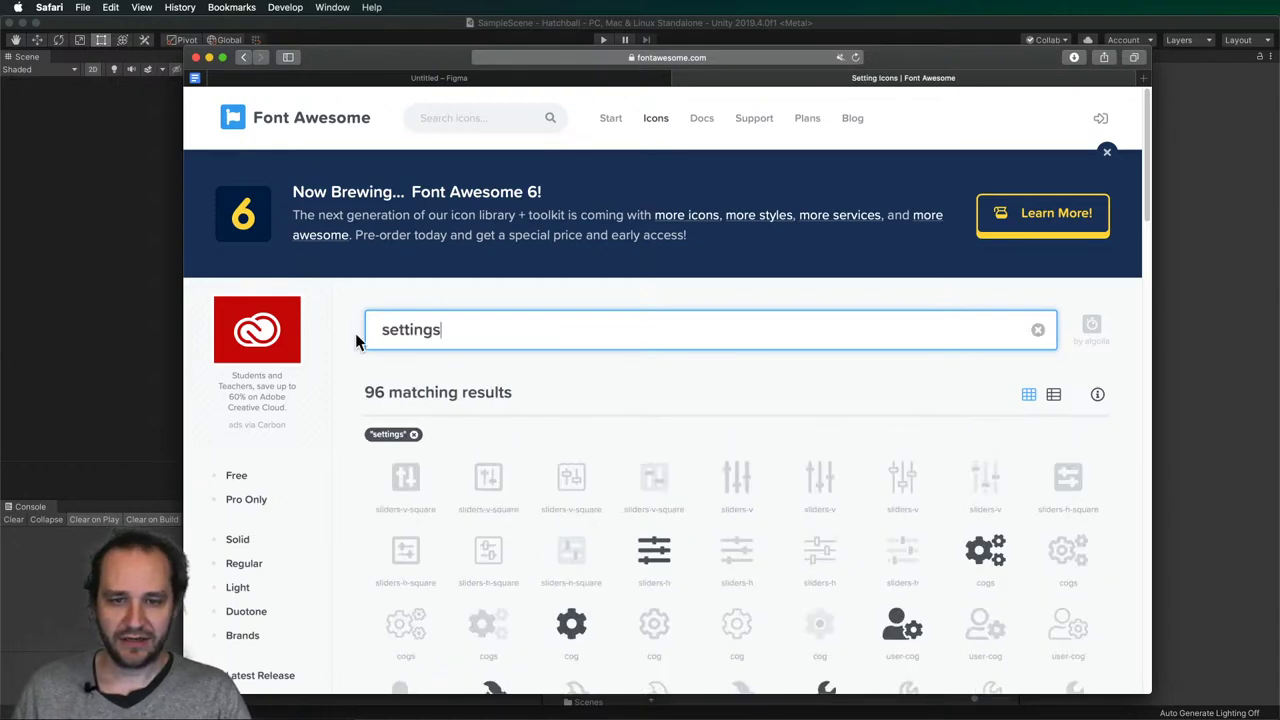
scroll(495, 385, "down", 4)
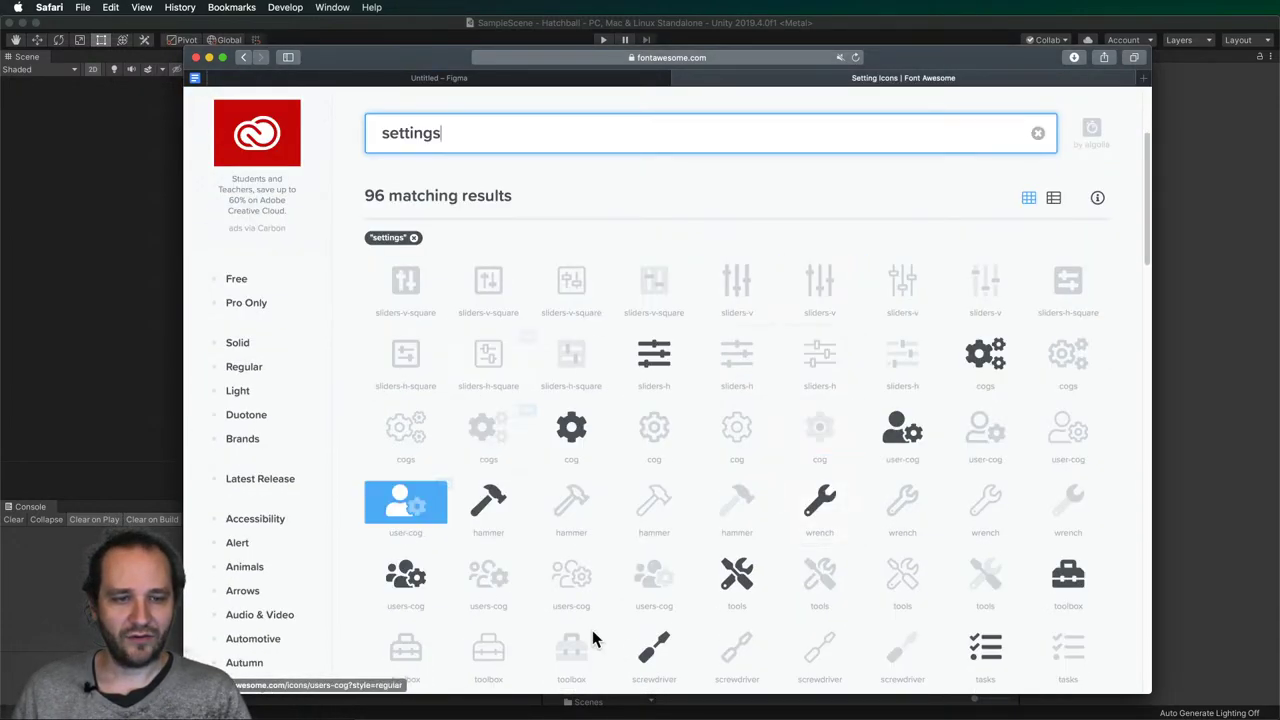
scroll(915, 480, "up", 4)
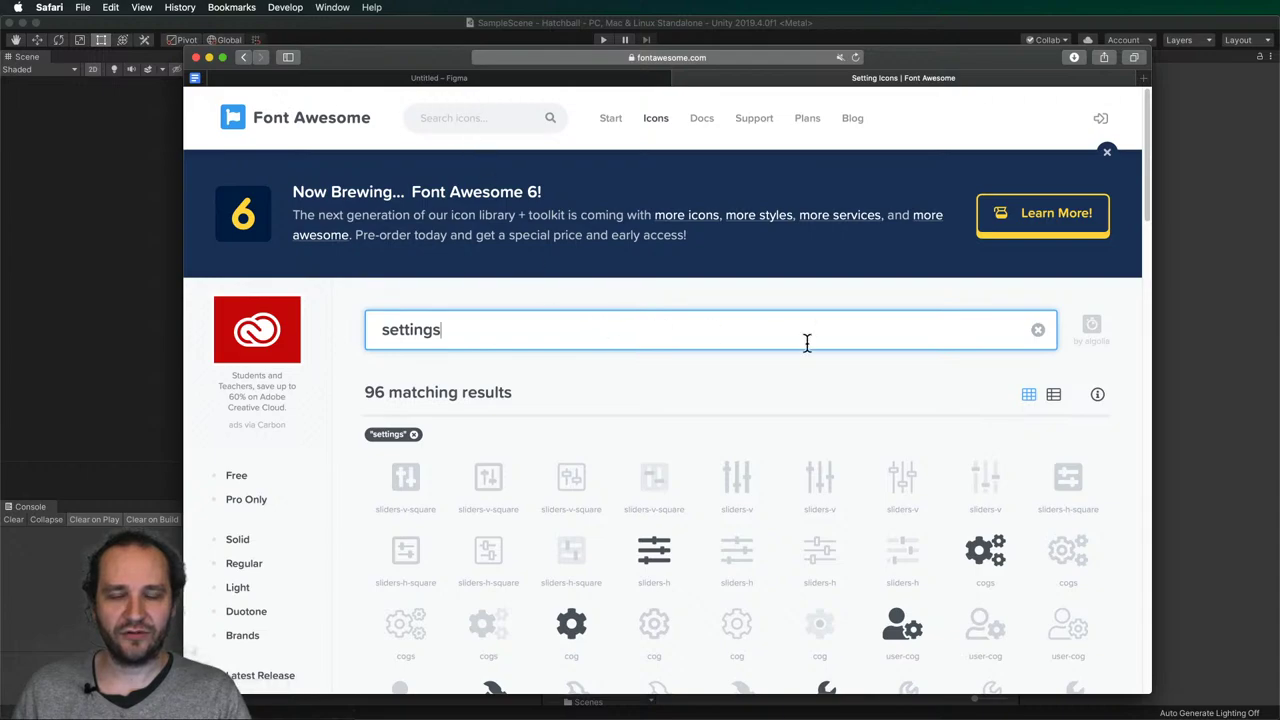
scroll(896, 424, "down", 7)
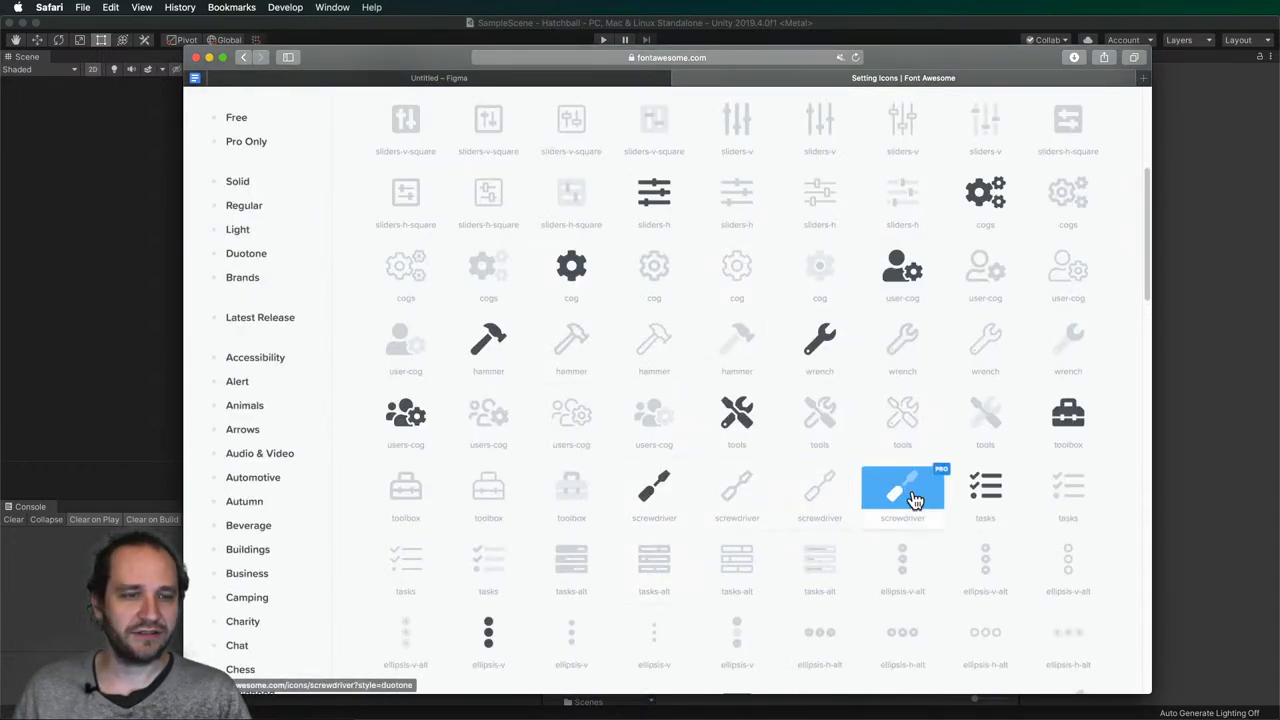
scroll(920, 495, "up", 2)
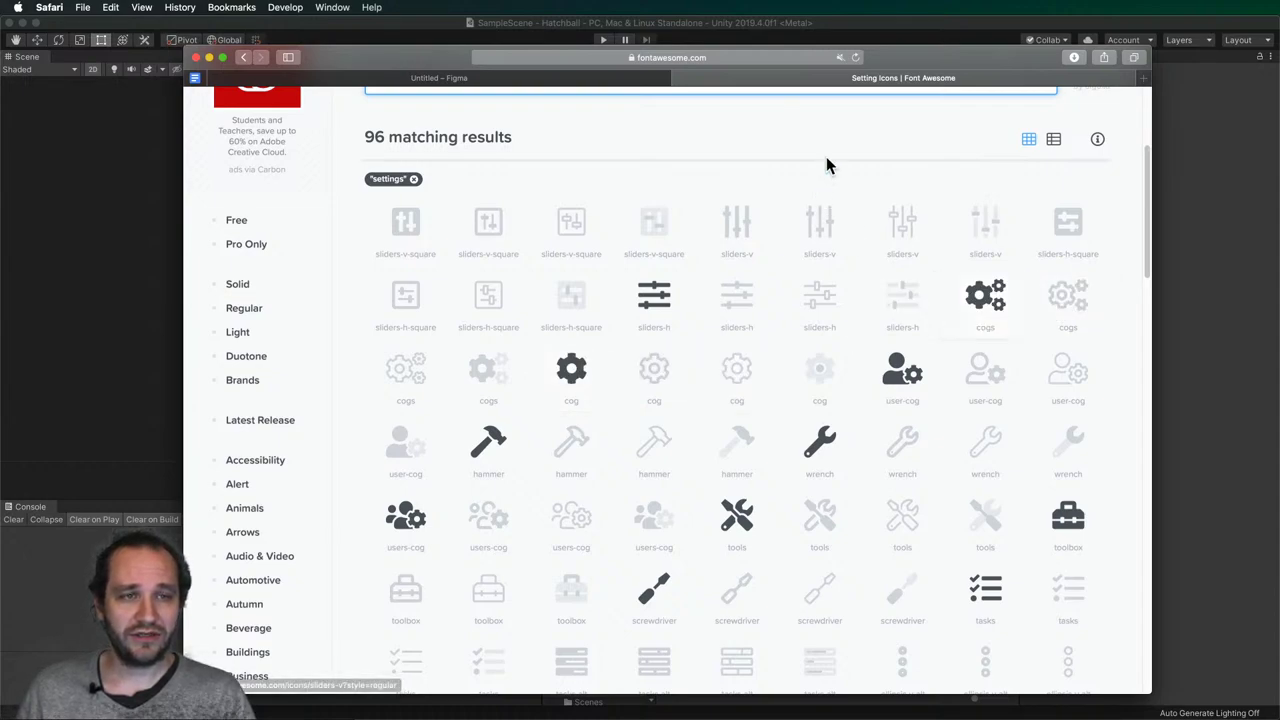
left_click(417, 79)
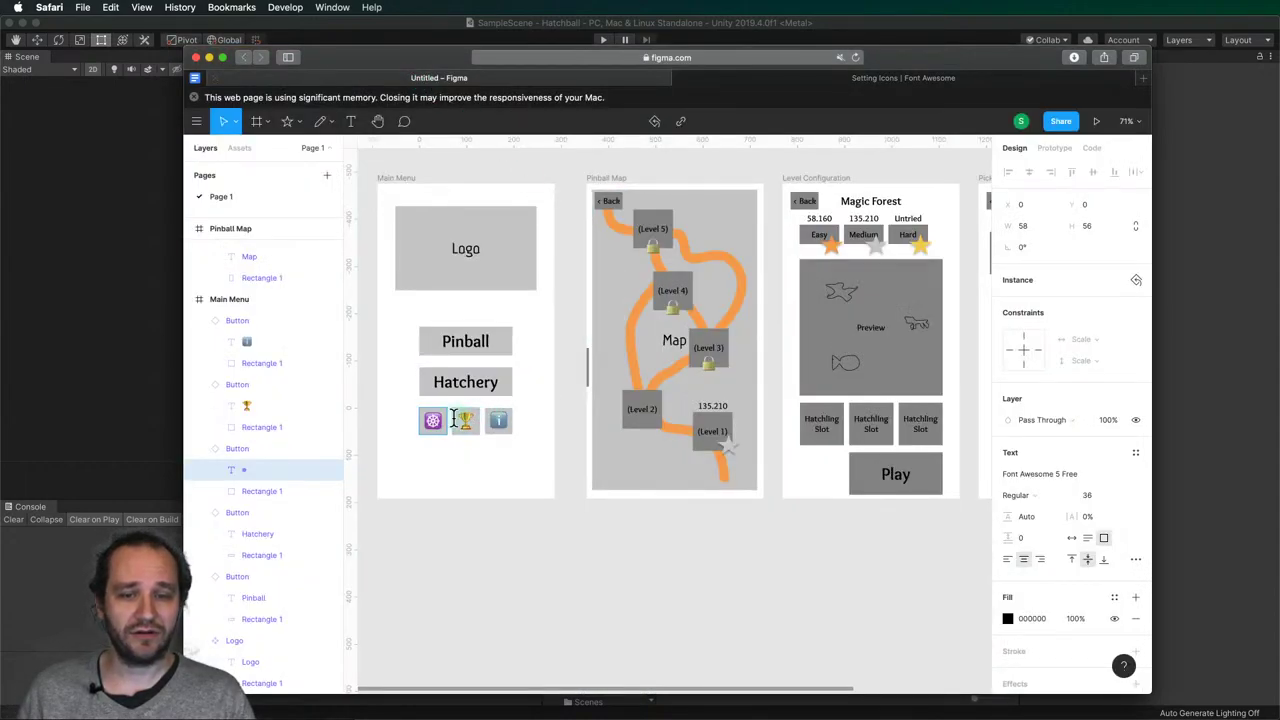
left_click(840, 79)
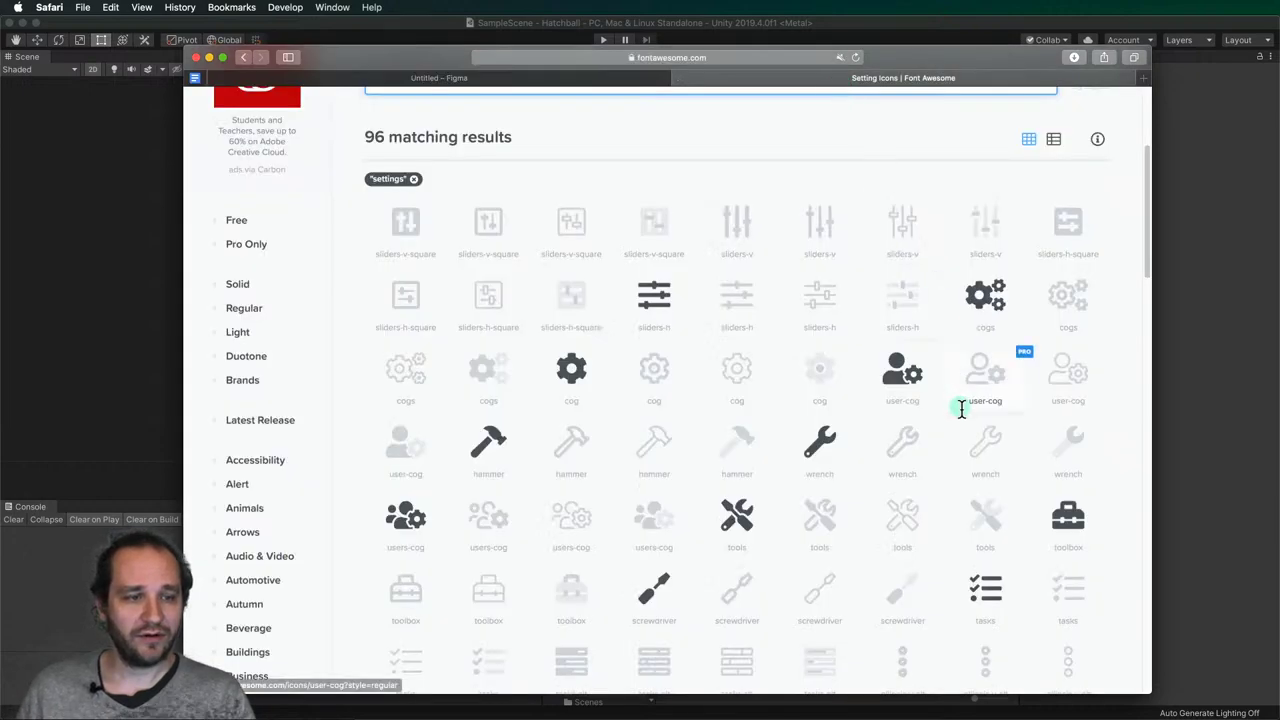
- Copy the cogs icon glyph and paste it into the first square button in Figma
left_click(982, 303)
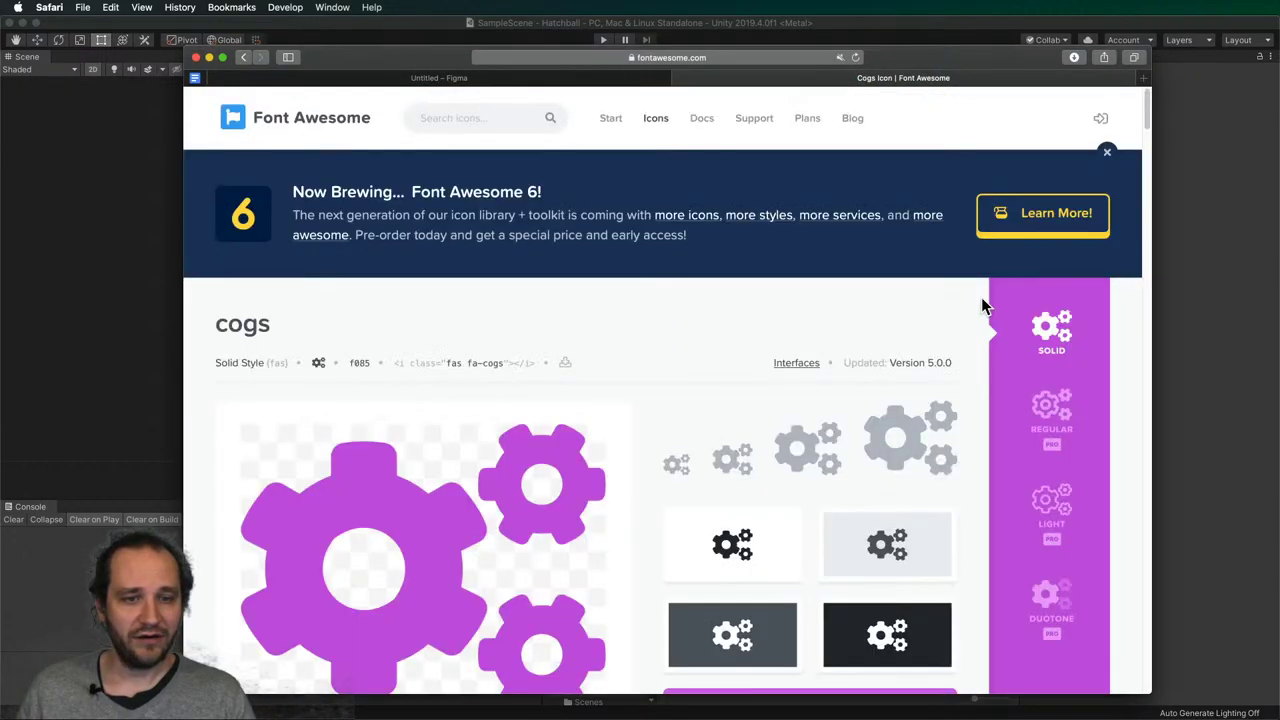
scroll(800, 455, "down", 5)
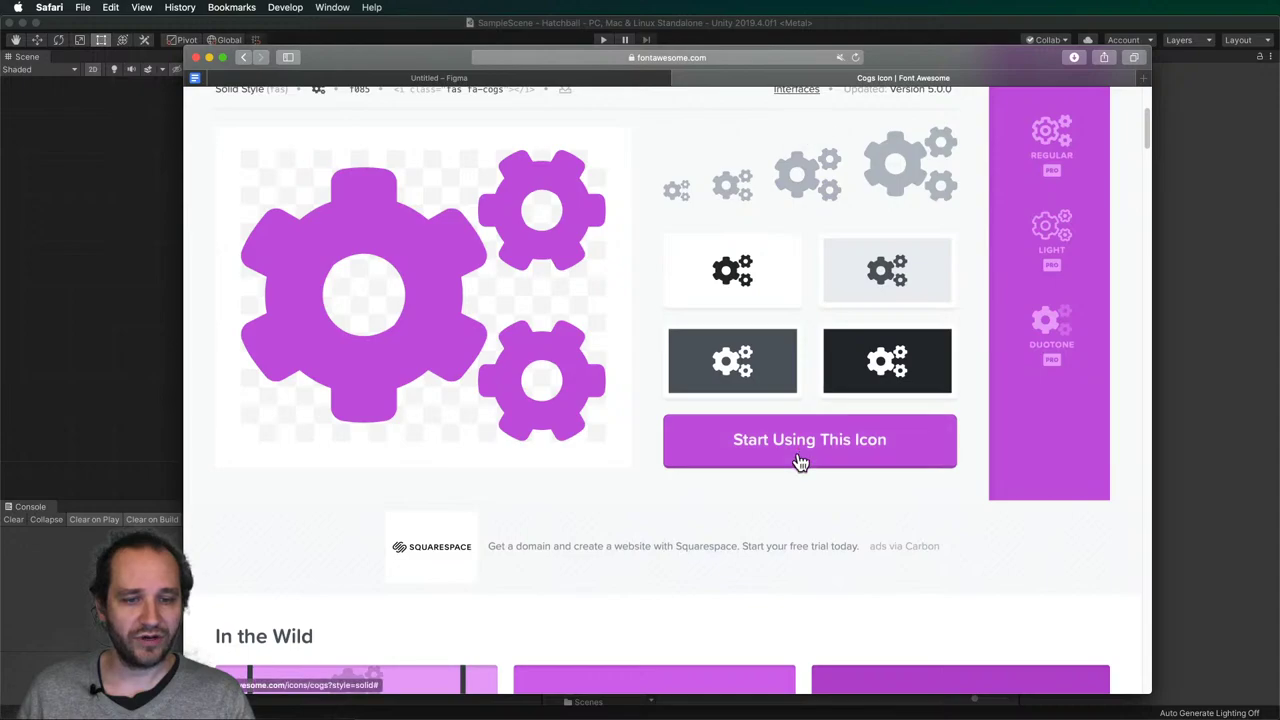
scroll(792, 465, "down", 5)
scroll(794, 477, "down", 5)
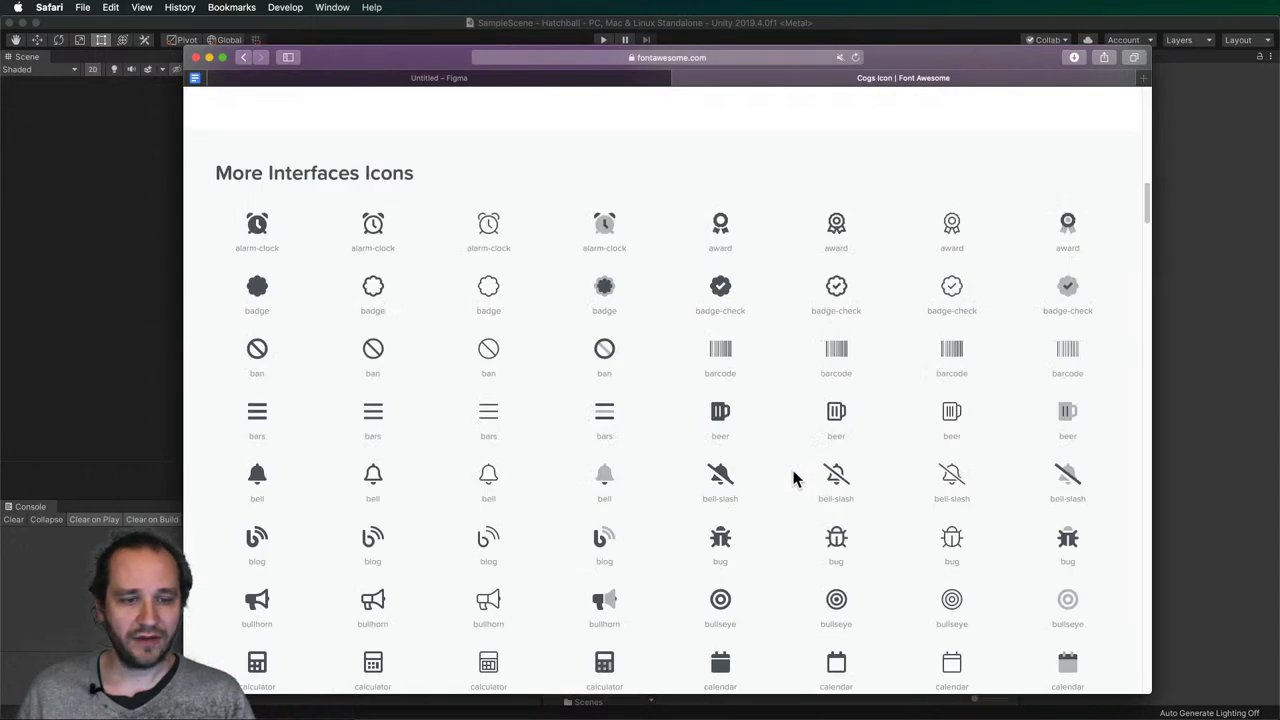
scroll(794, 477, "up", 15)
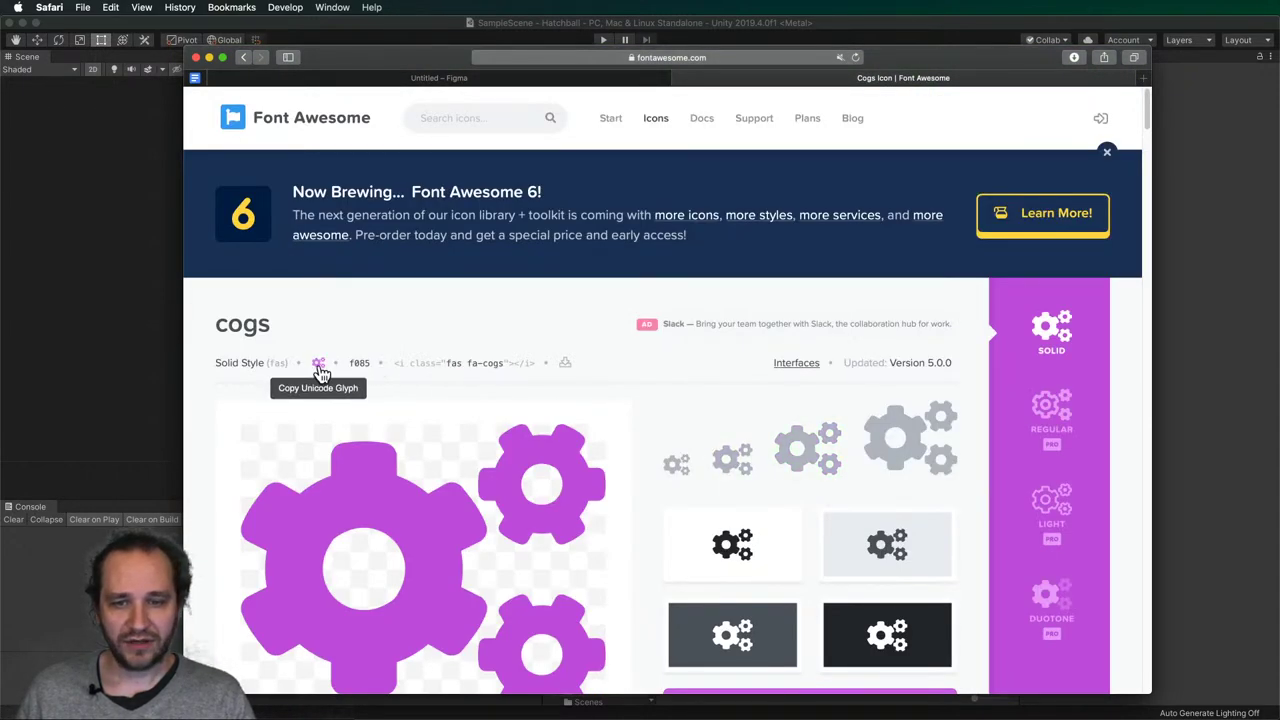
left_click(320, 368)
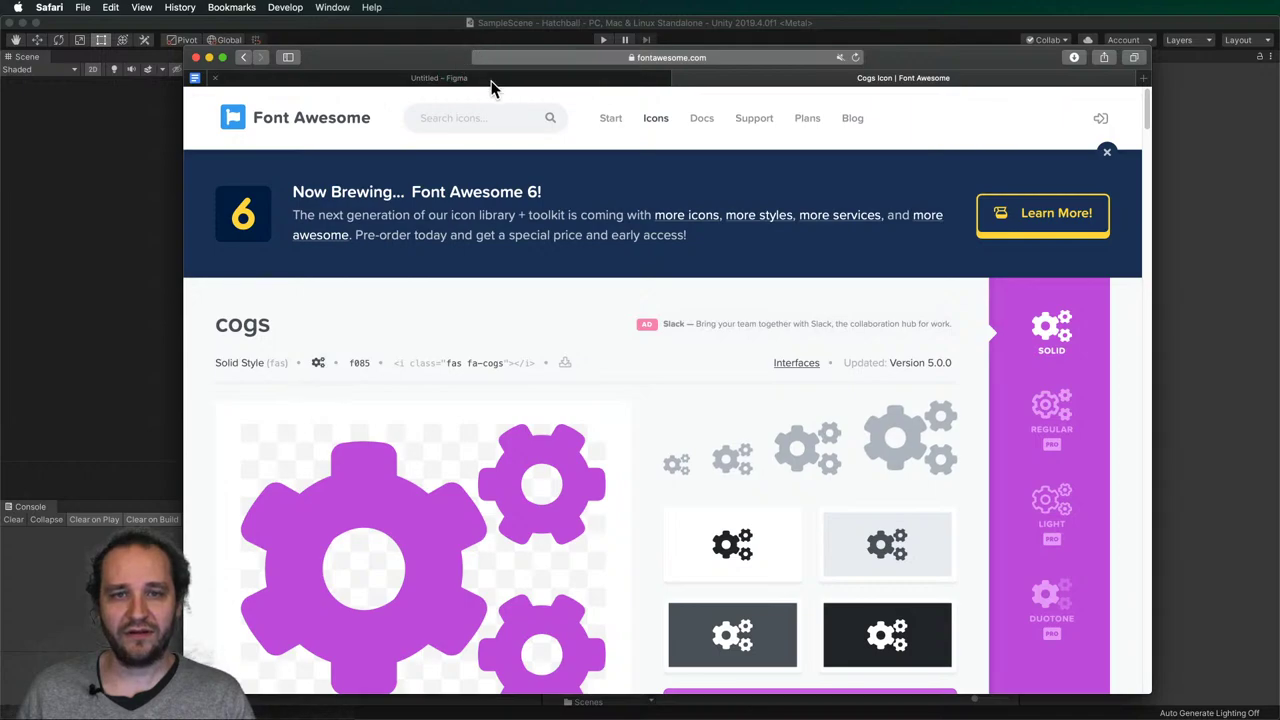
left_click(488, 80)
key("super+v")
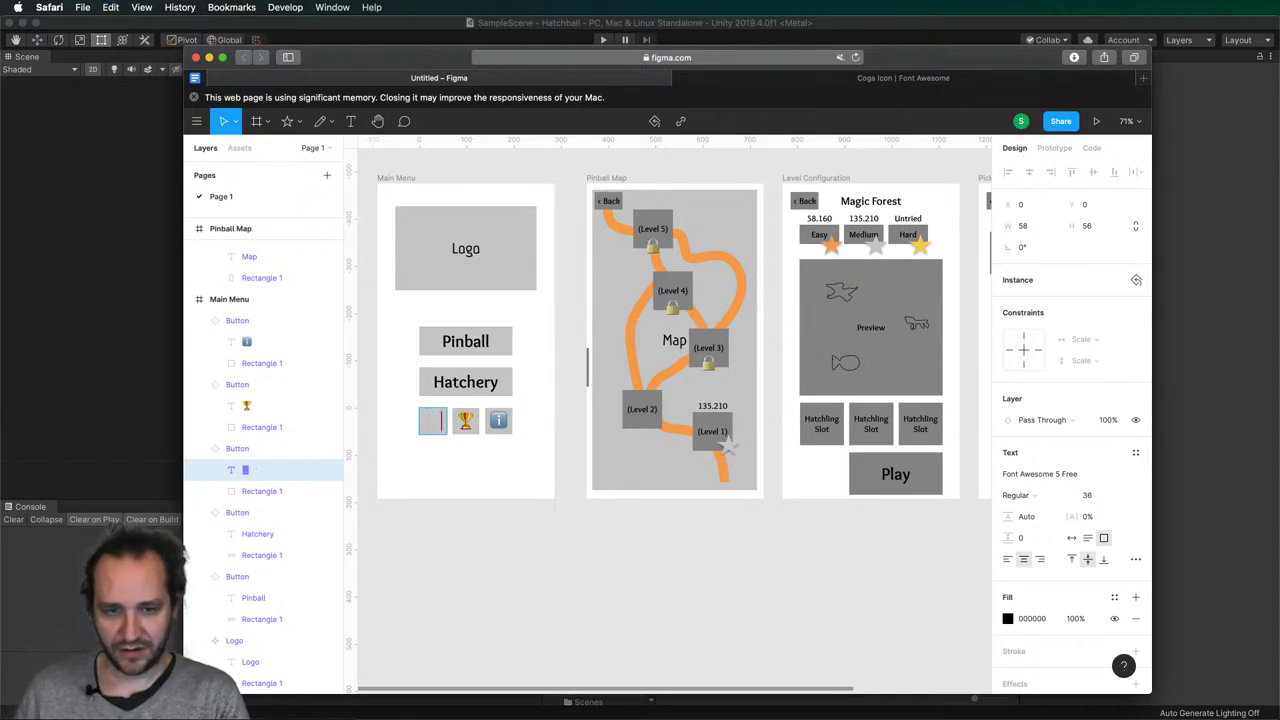
- Copy the cogs code f085 and paste it into the first square button's text
left_click(940, 79)
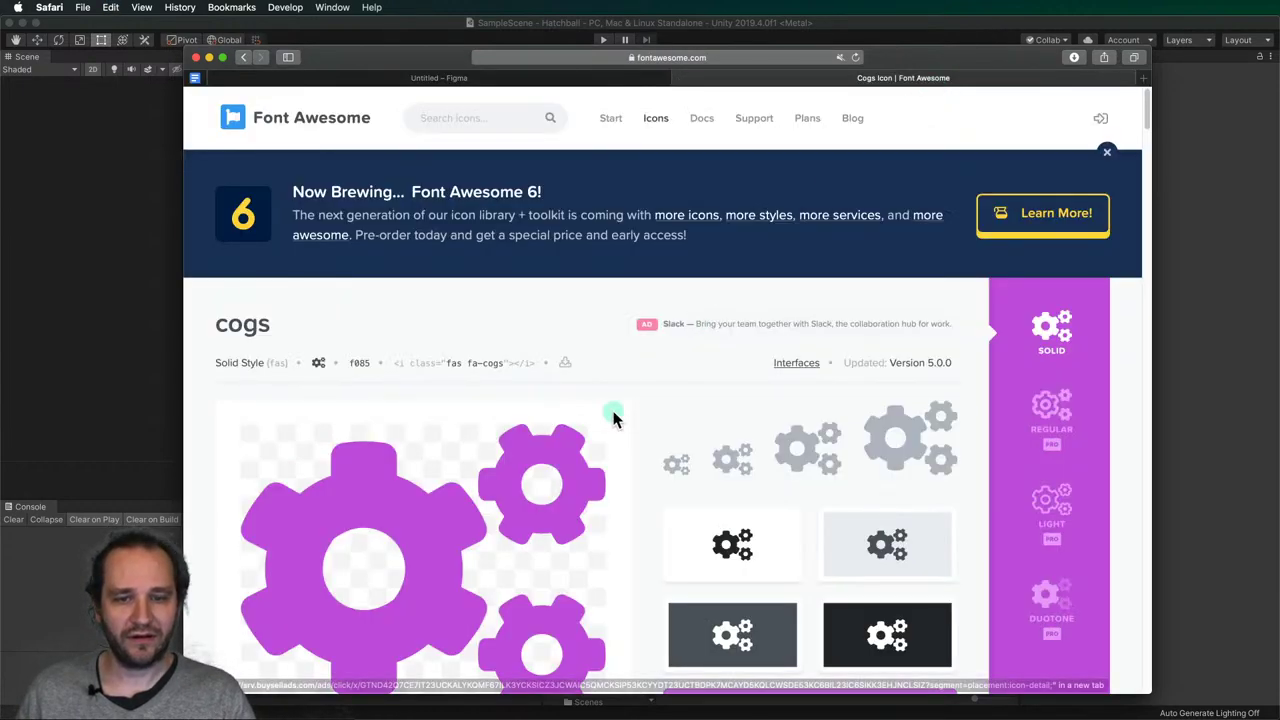
left_click(362, 373)
left_click(443, 78)
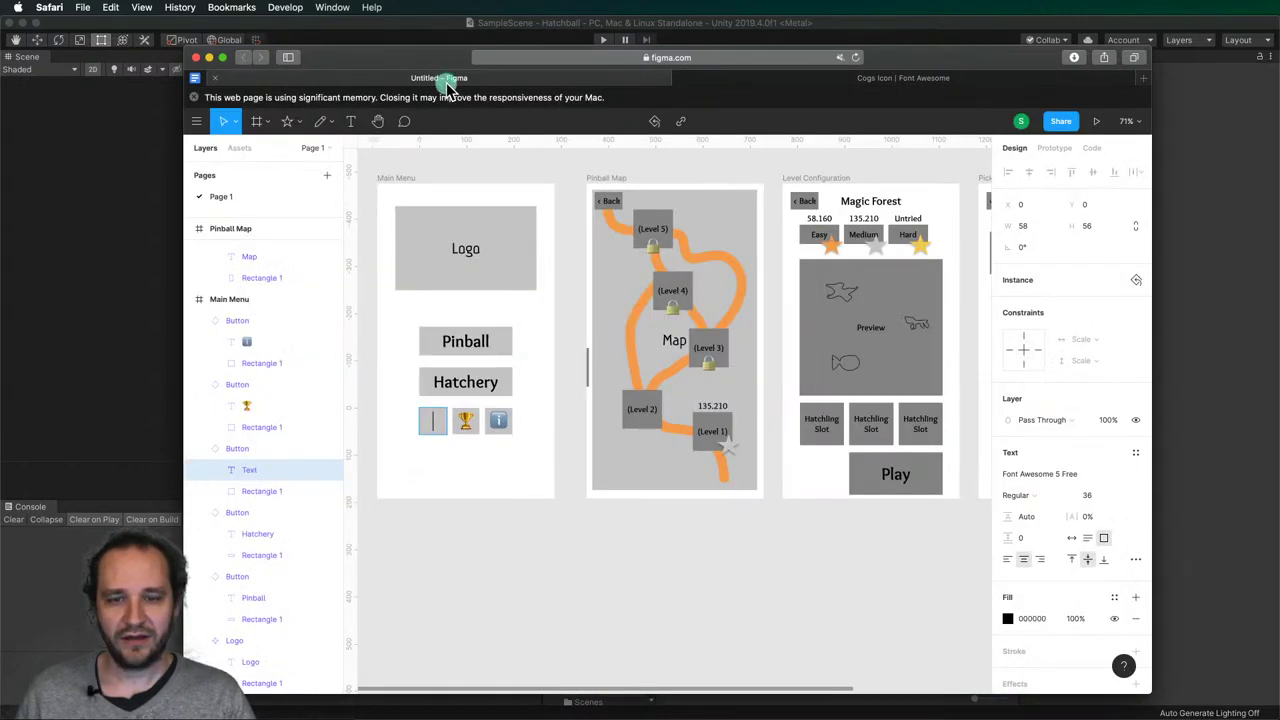
key("super+v")
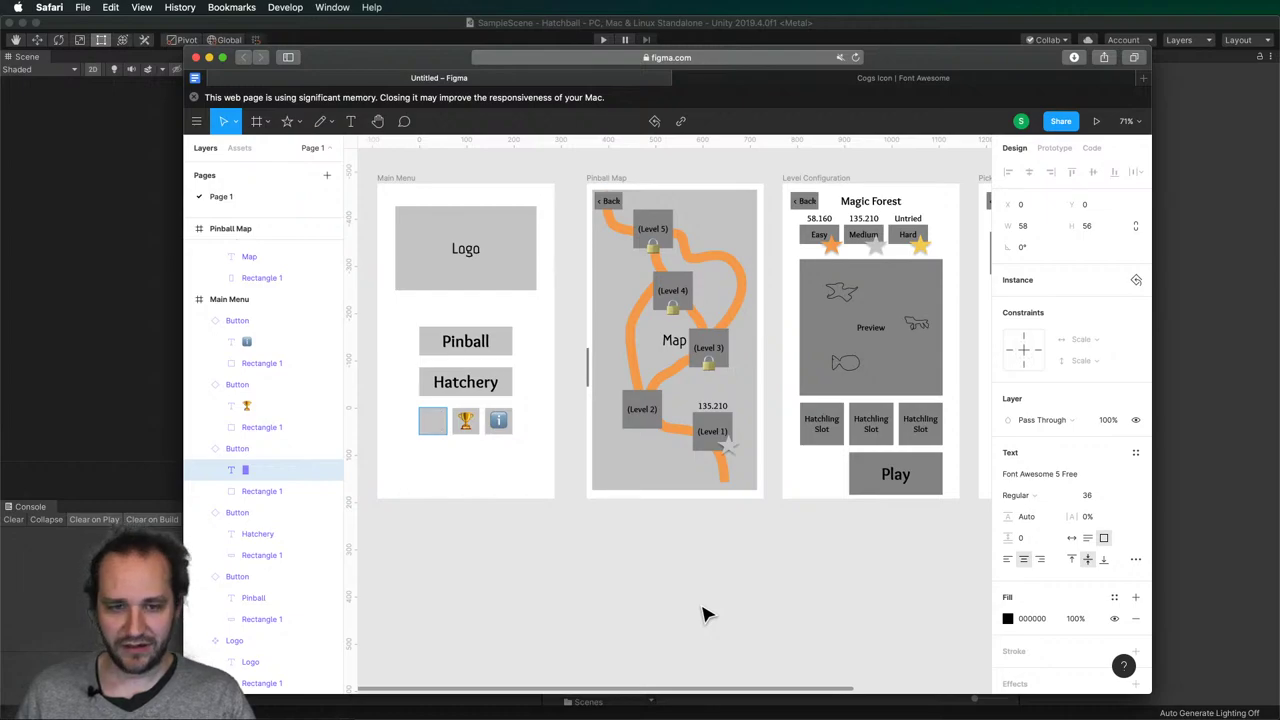
- Return to the Cogs Icon tab, scroll its page and select the glyph and f085 code line
left_click(789, 77)
left_click(415, 446)
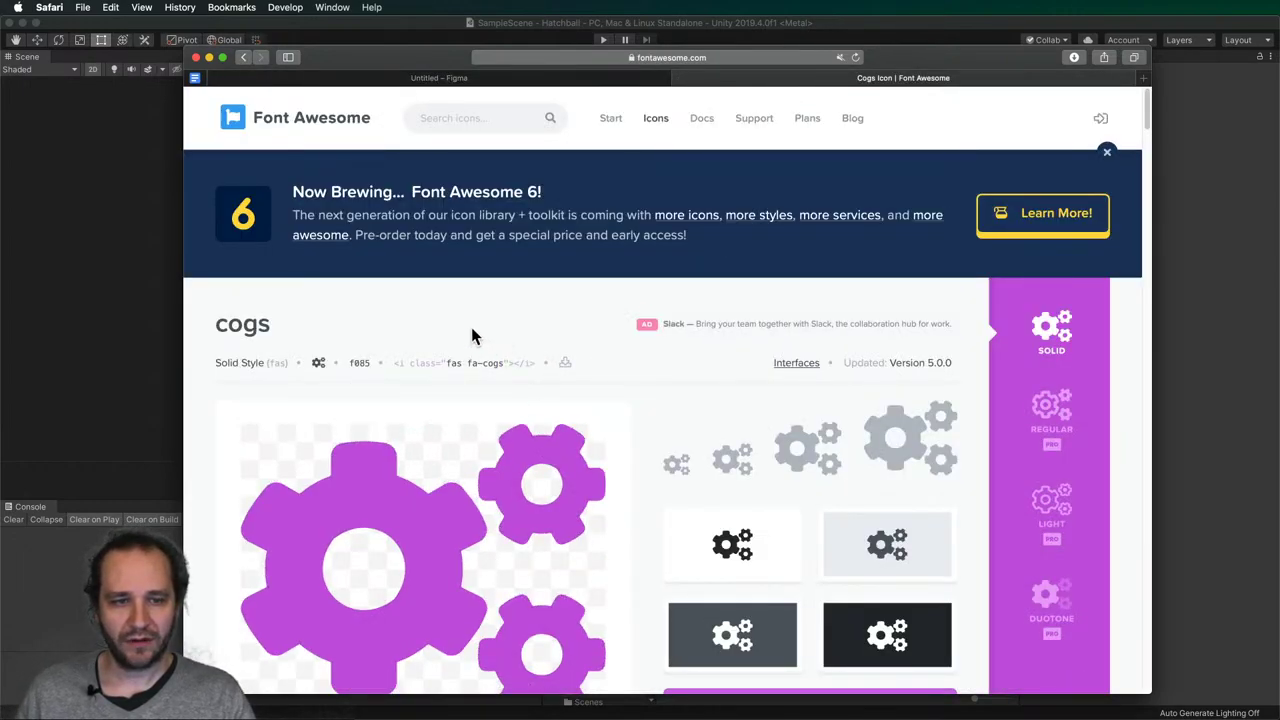
scroll(573, 362, "down", 5)
scroll(615, 400, "up", 5)
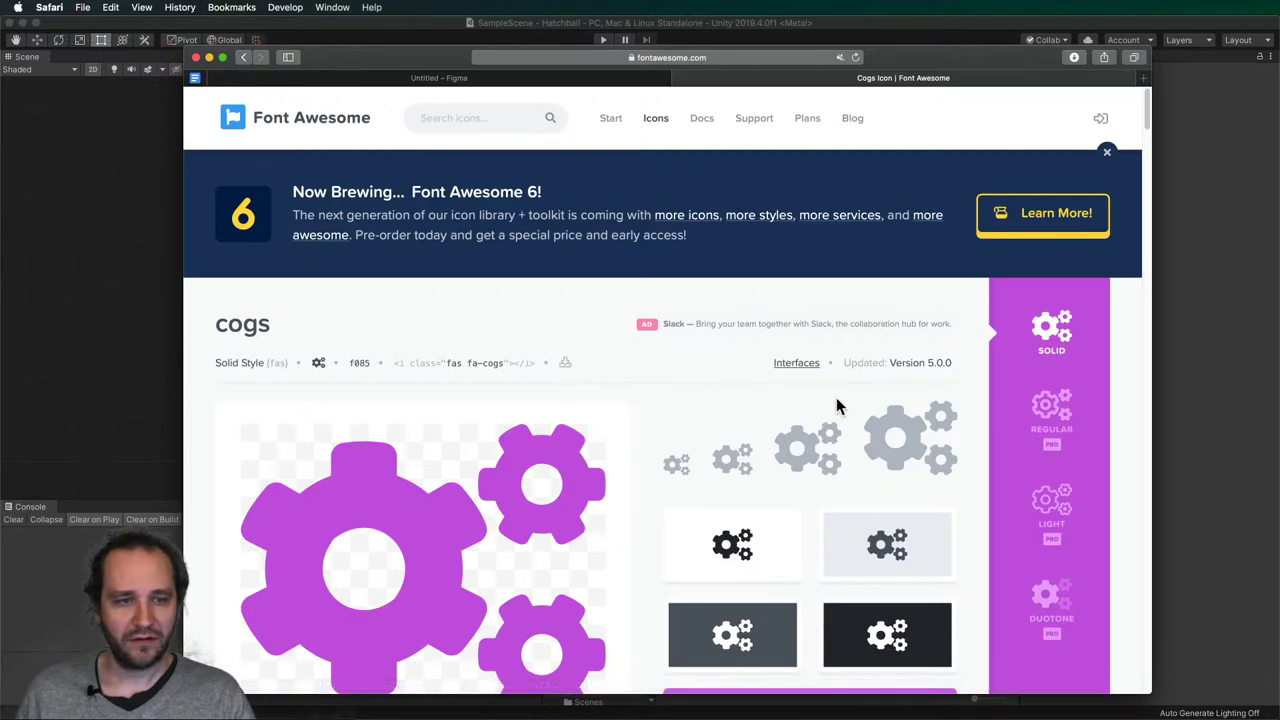
left_click(328, 365)
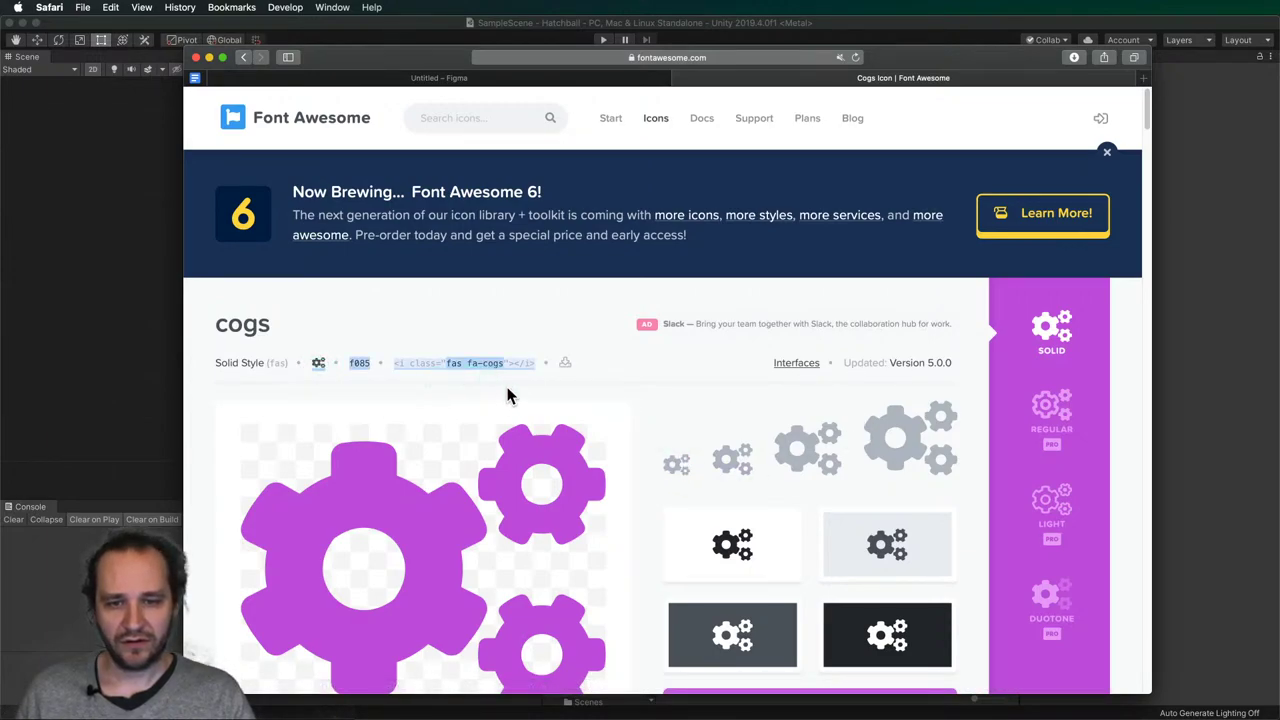
scroll(647, 380, "down", 15)
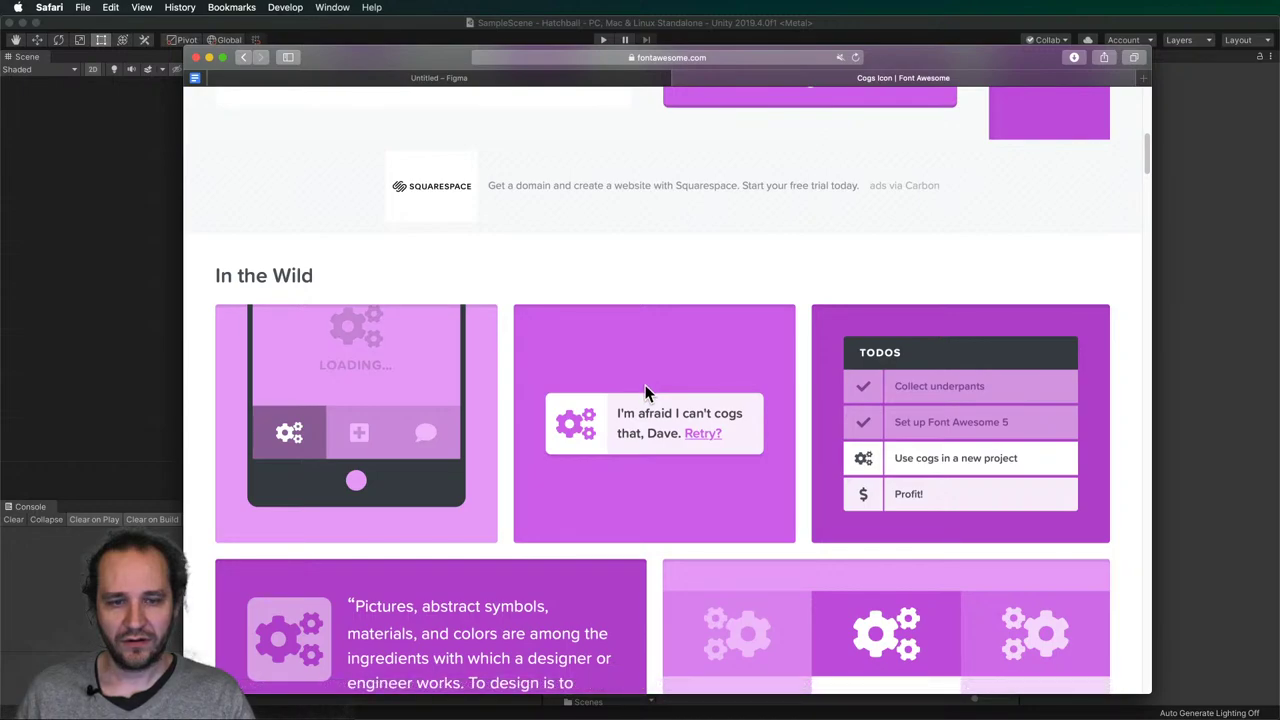
scroll(645, 400, "up", 20)
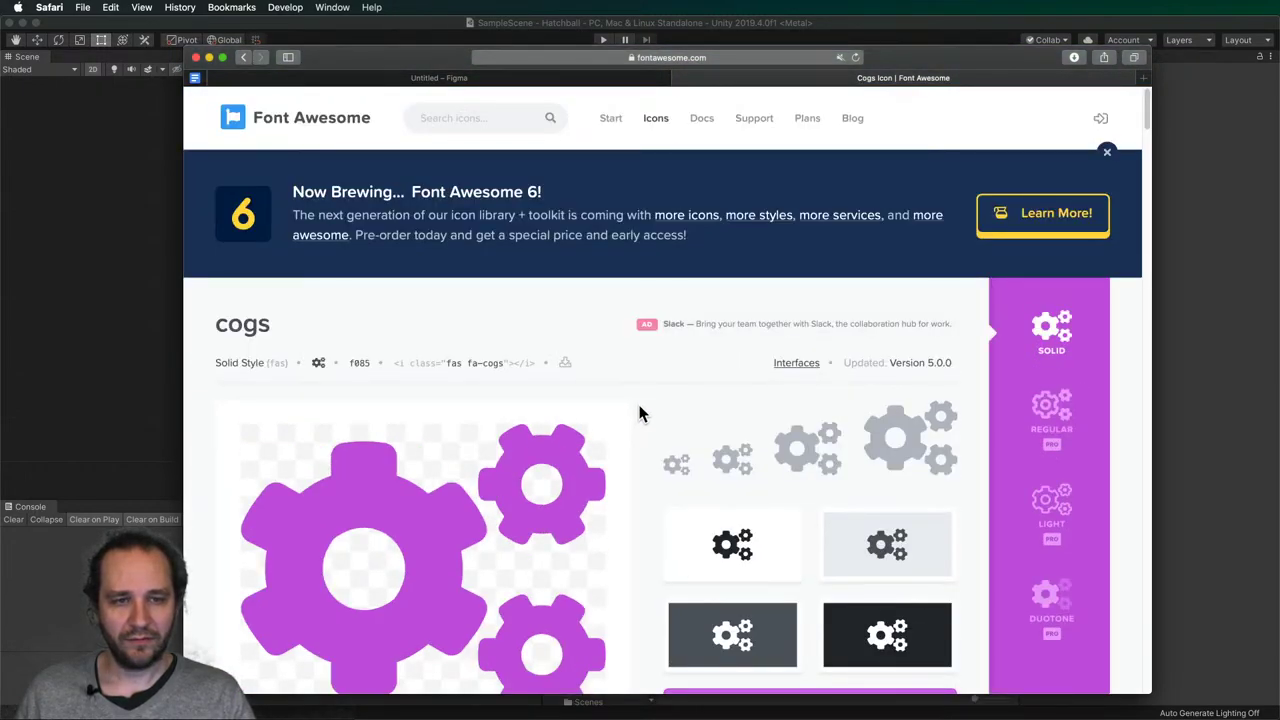
- Launch Font Book and inspect the installed Font Awesome 5 Free family's Regular and Solid faces
key("super+space")
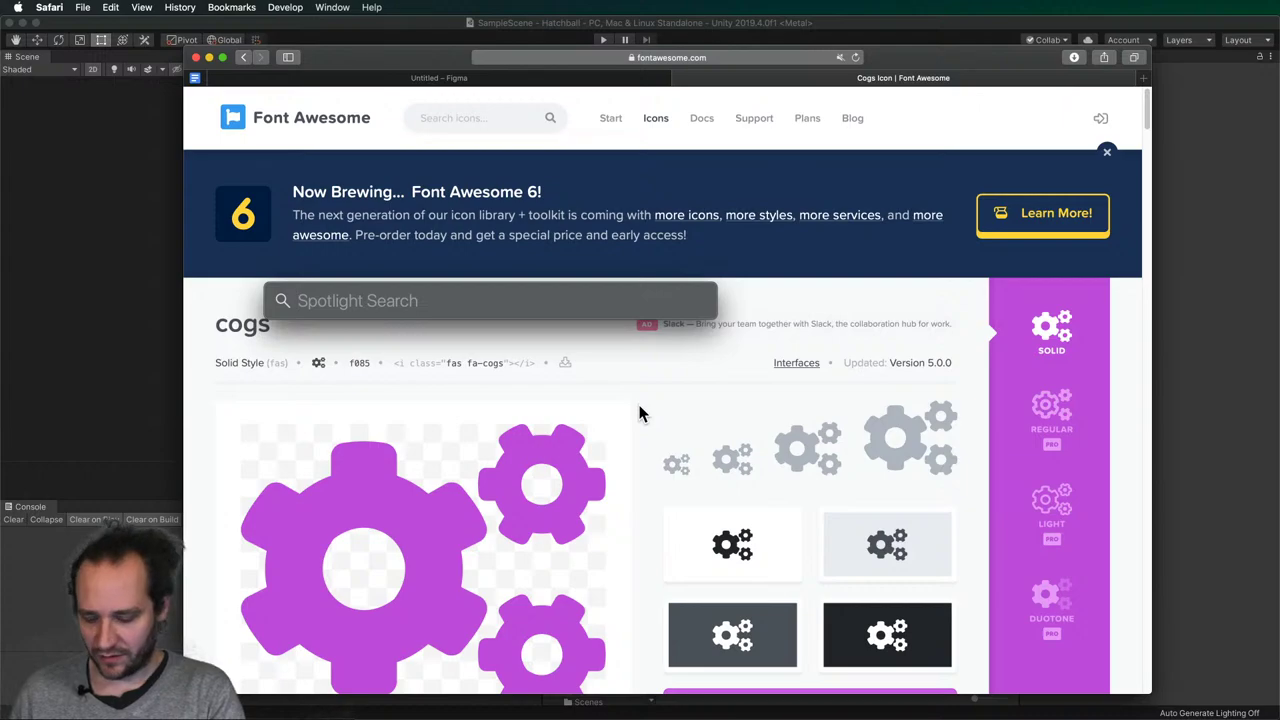
type("font")
key("Return")
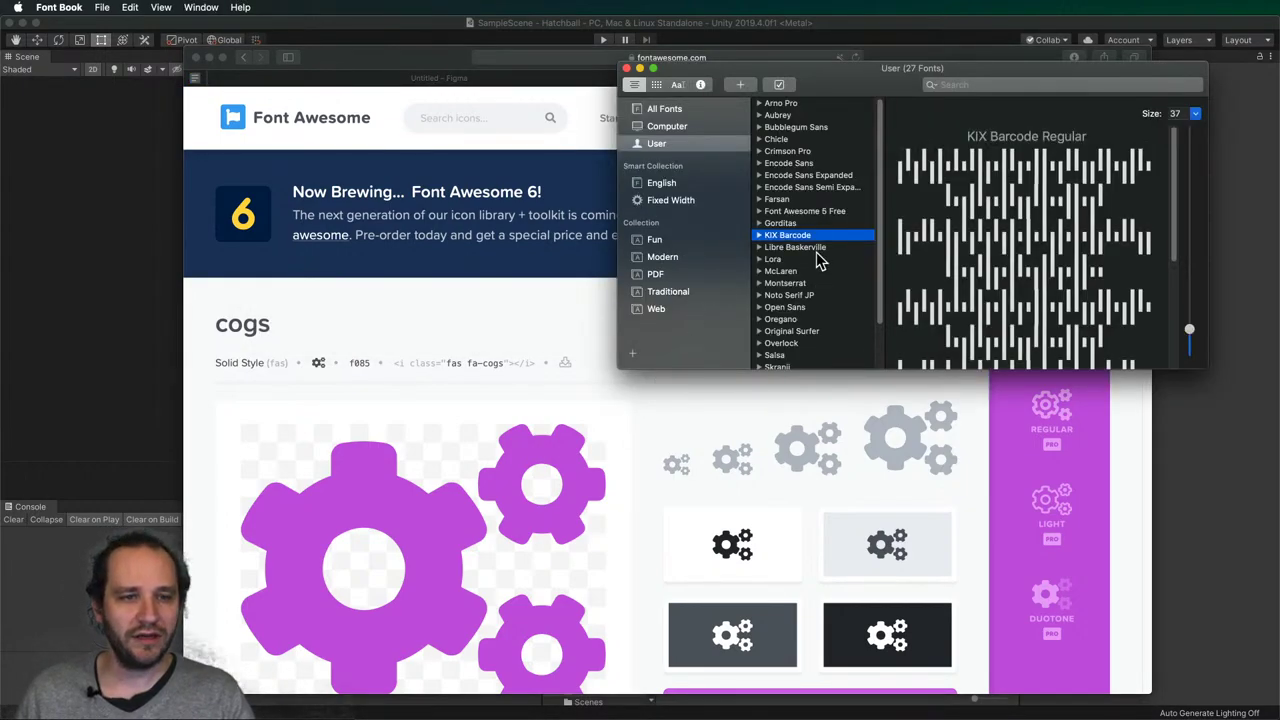
left_click(816, 211)
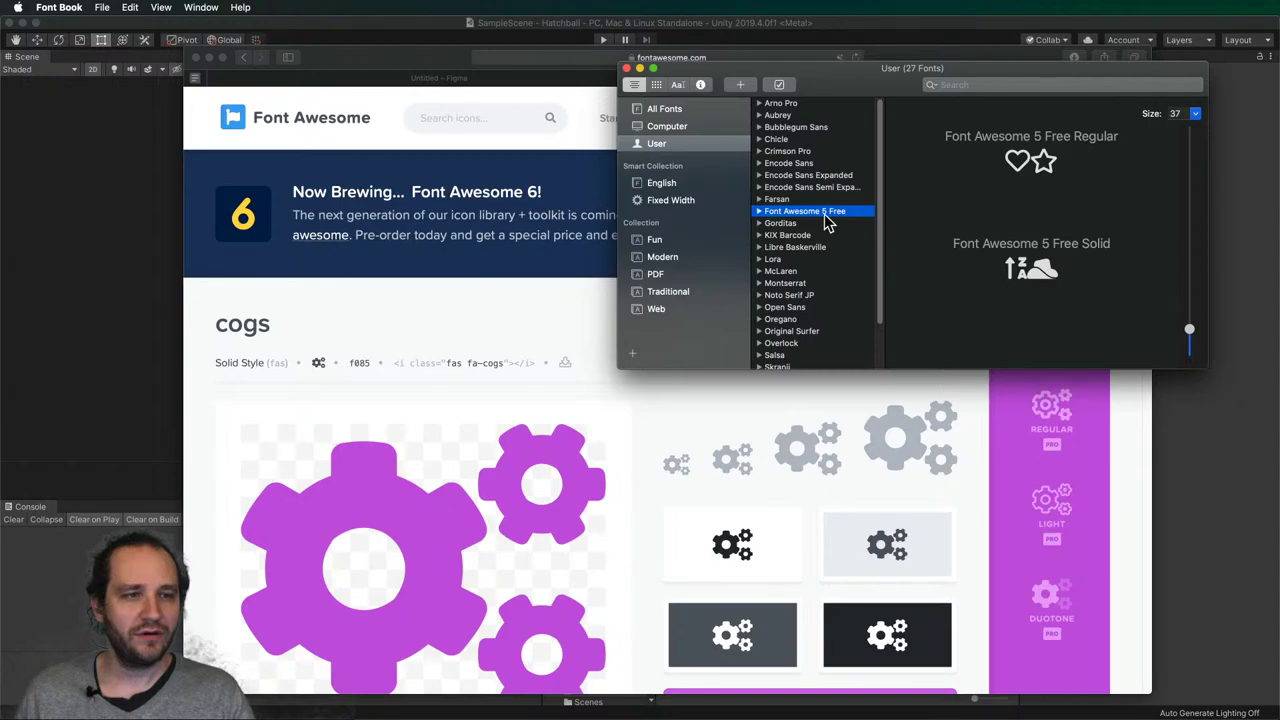
double_click(806, 214)
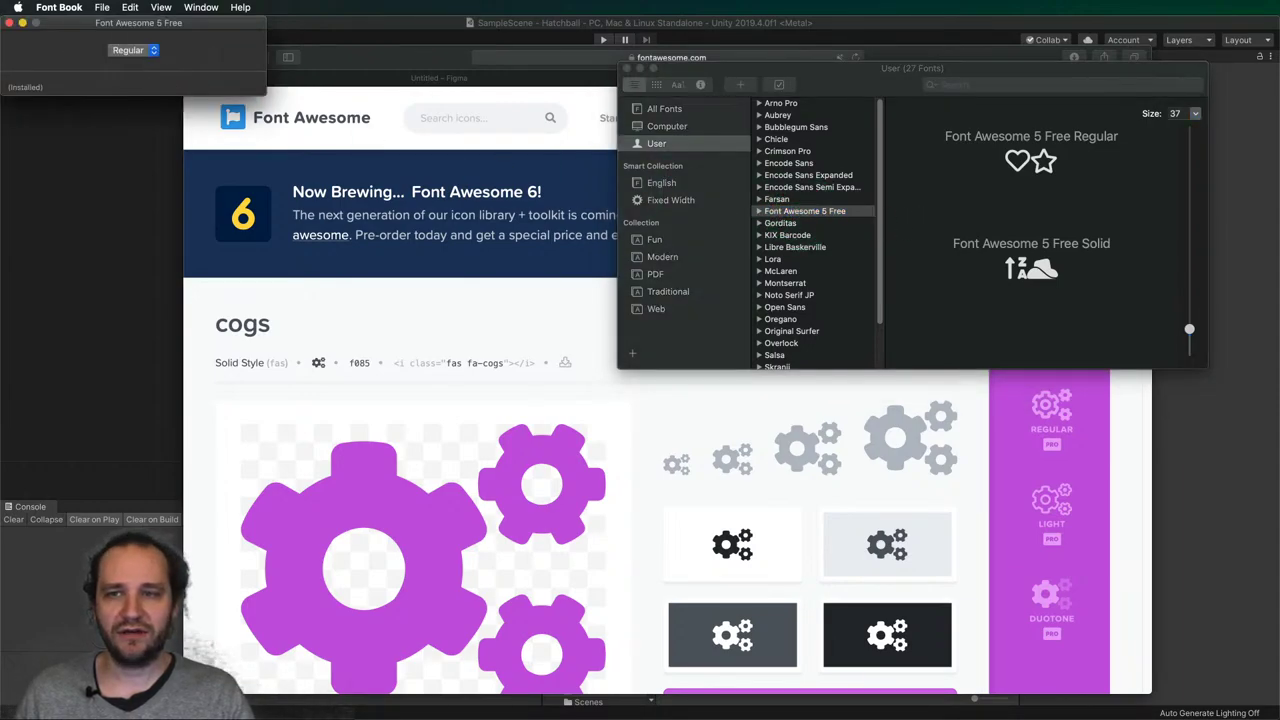
left_click(10, 22)
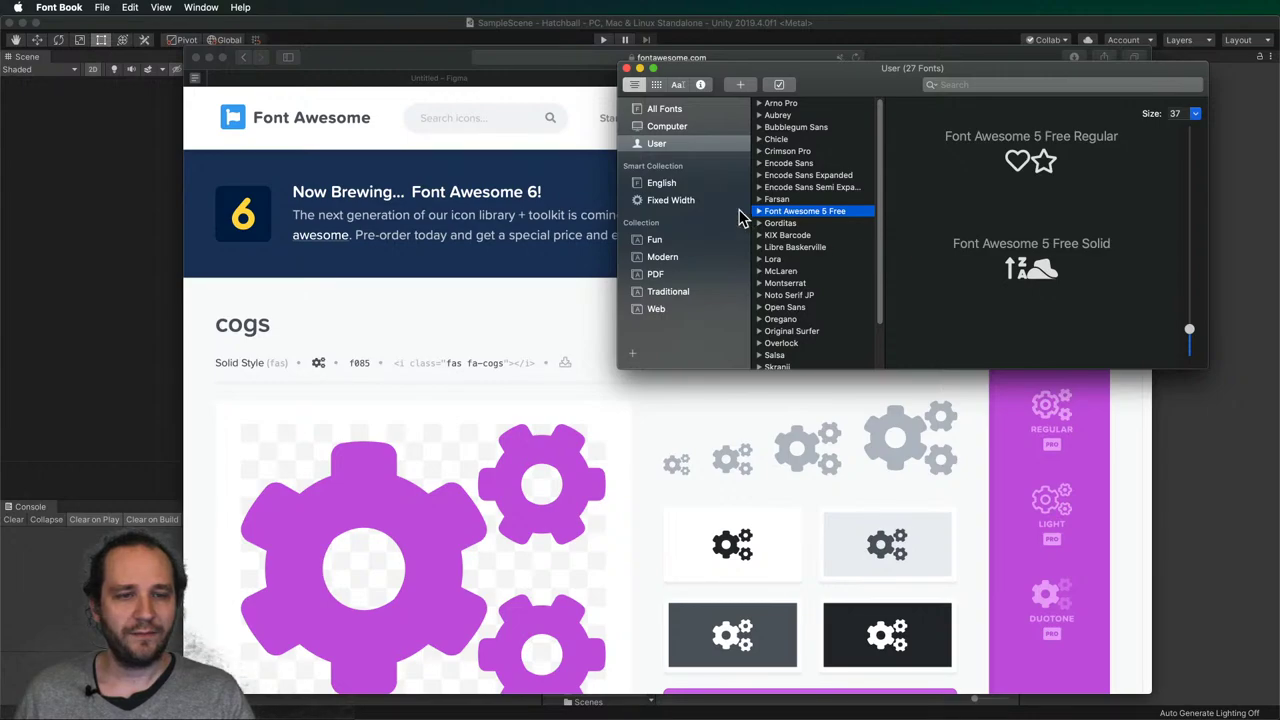
key("super+Tab")
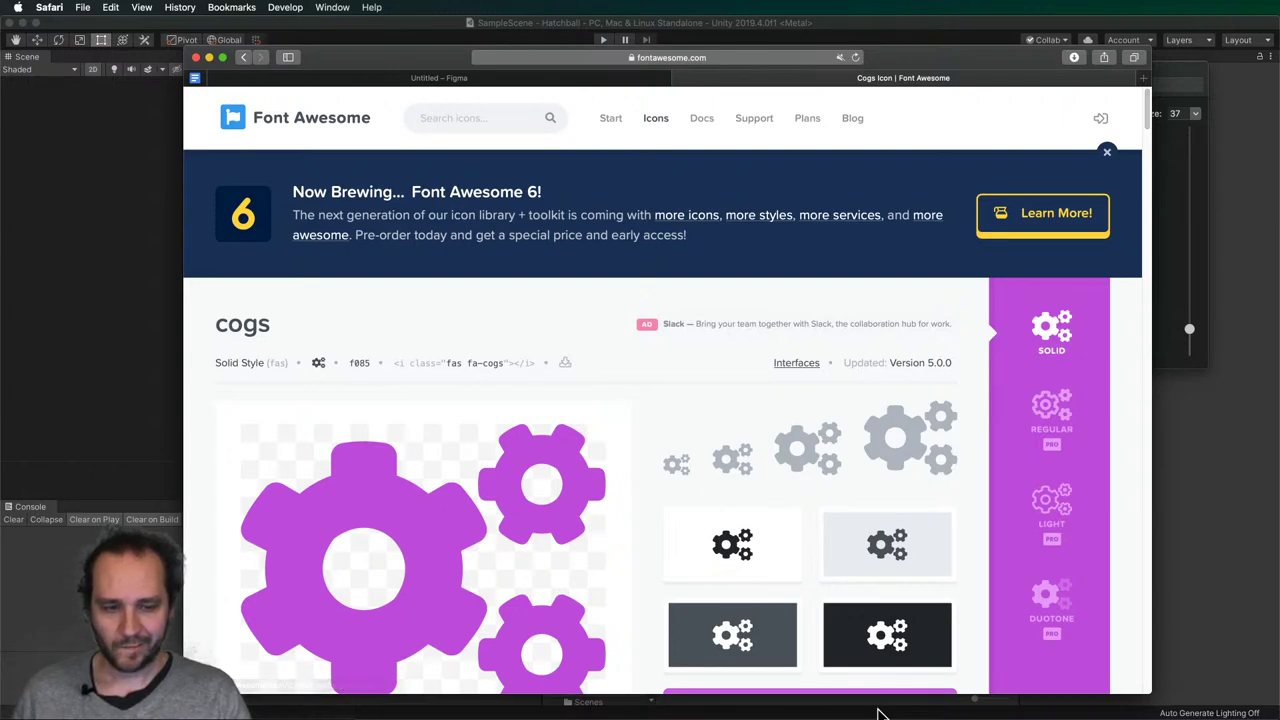
- Open a new TextEdit document set to Font Awesome 5 Free Regular via the Fonts panel
key("super+space")
type("t")
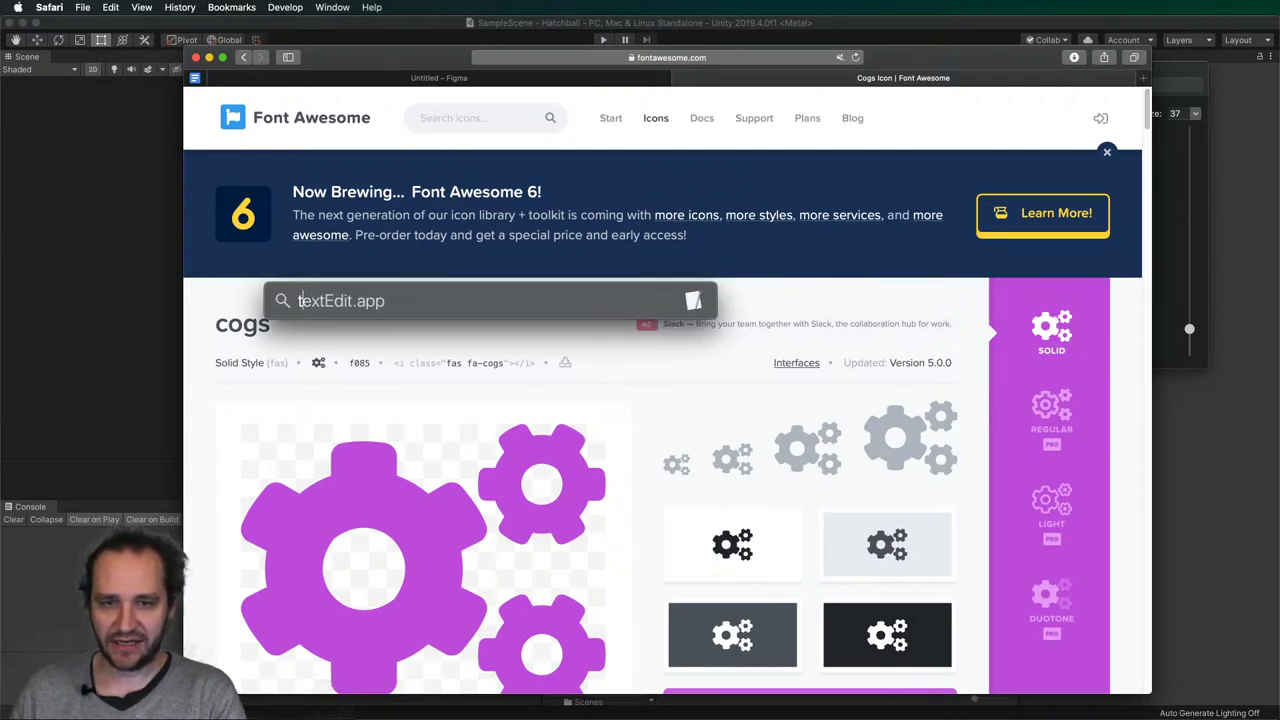
key("Return")
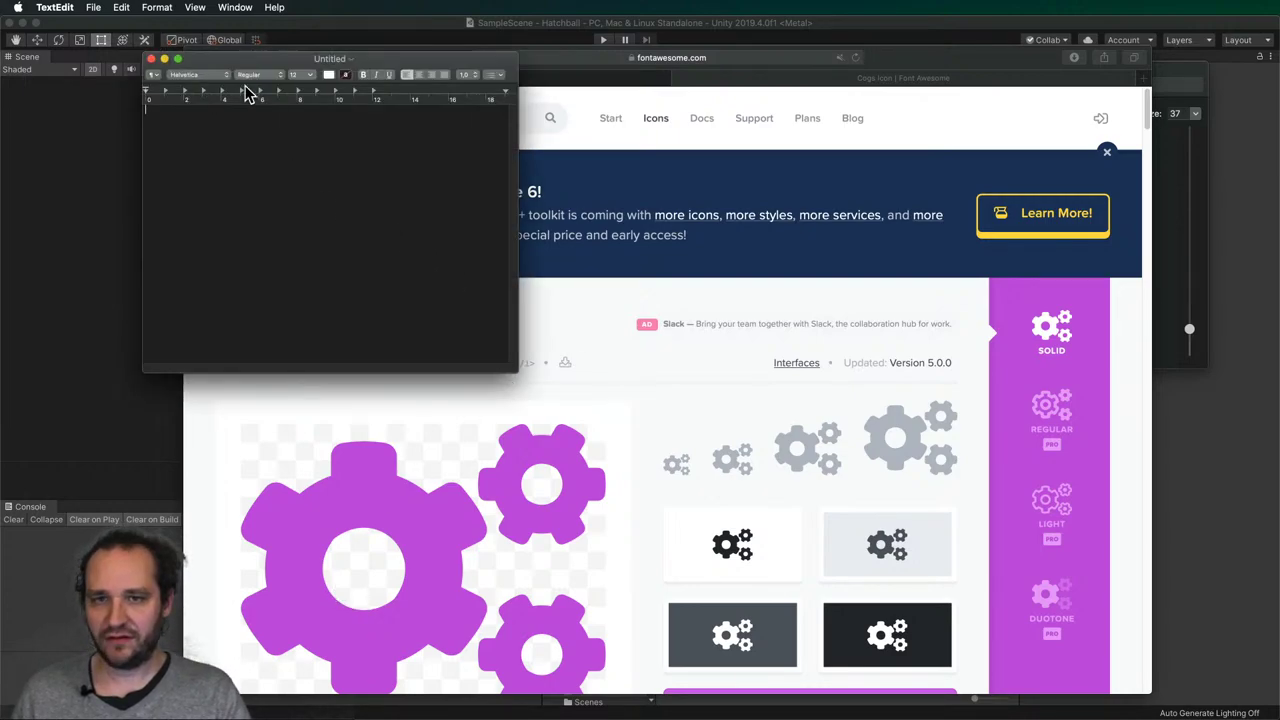
left_click(214, 77)
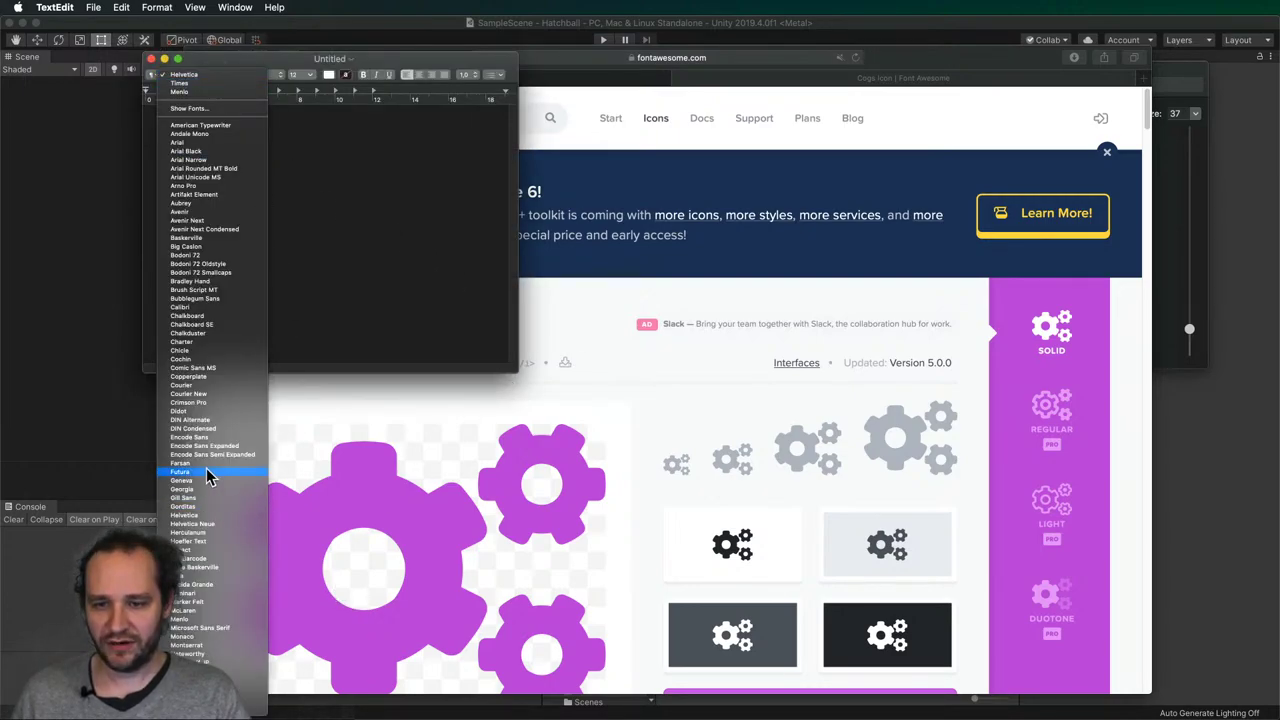
scroll(207, 476, "down", 3)
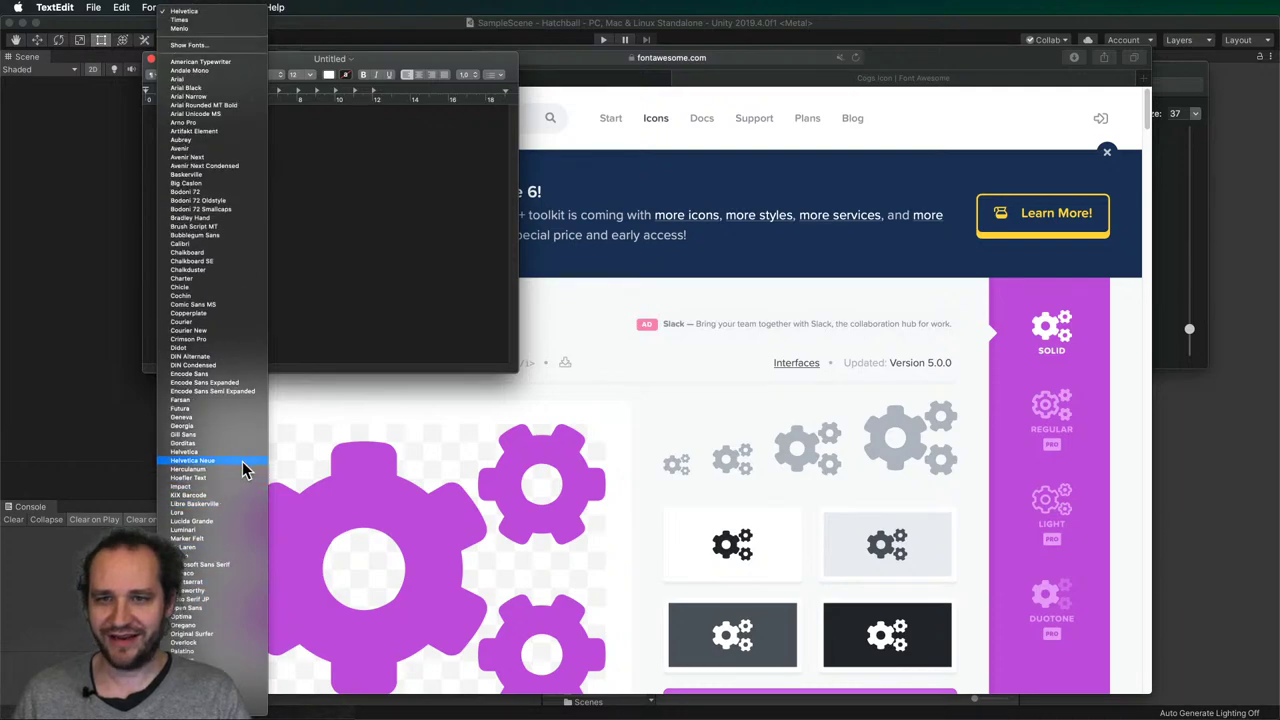
left_click(218, 45)
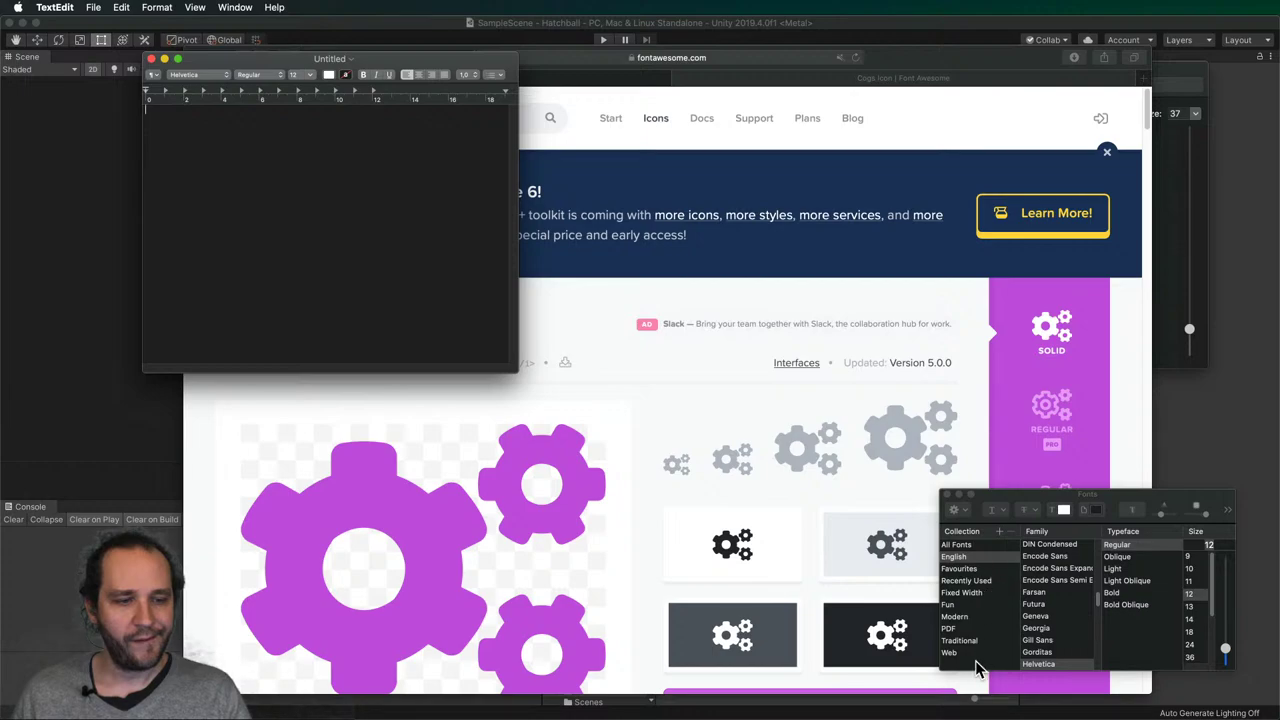
left_click(958, 545)
scroll(1068, 590, "up", 3)
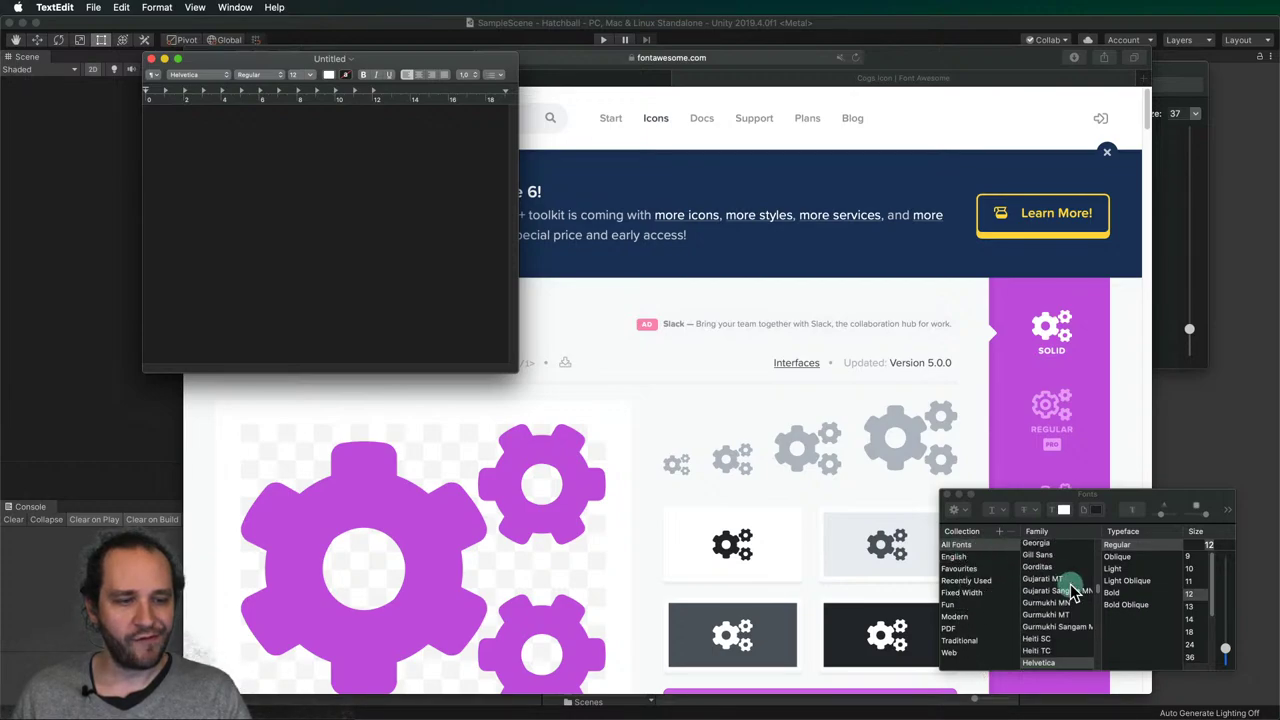
scroll(1072, 592, "up", 1)
left_click(1057, 613)
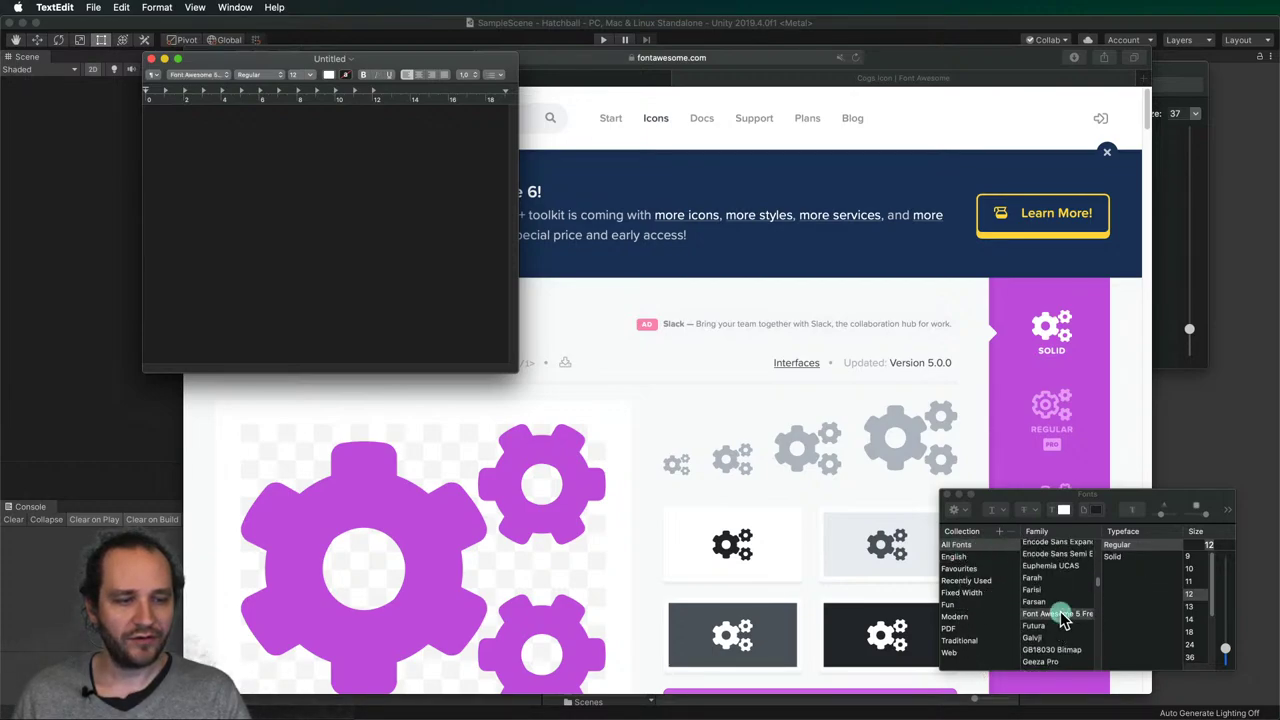
left_click(1120, 545)
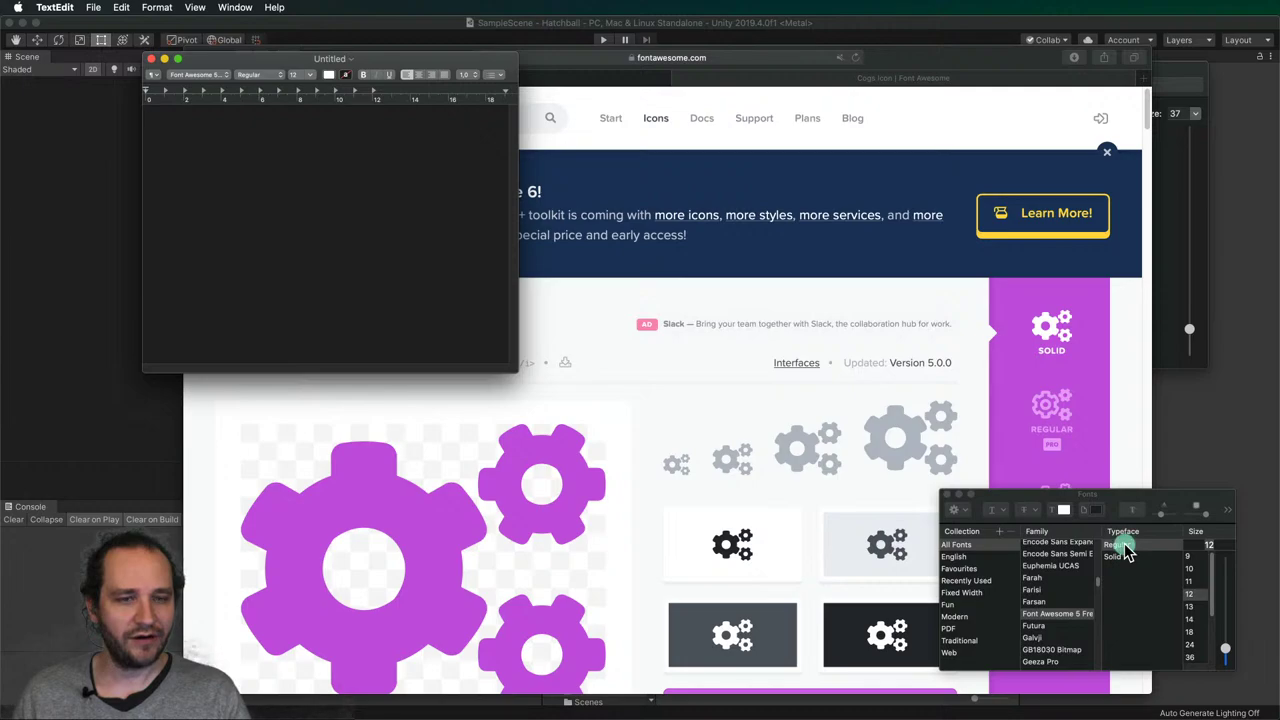
- Type test text, then replace the whole line with the pasted cogs glyph
left_click(372, 398)
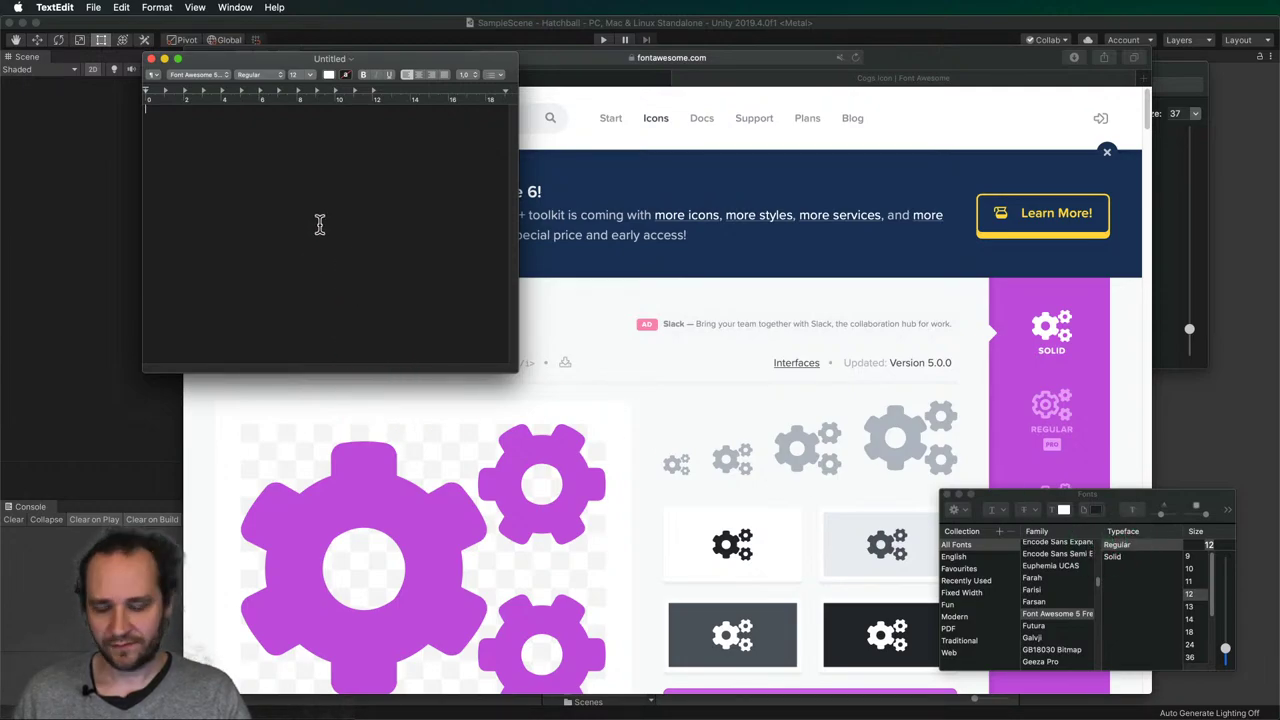
type("a2o3847tg5iwlktejrs")
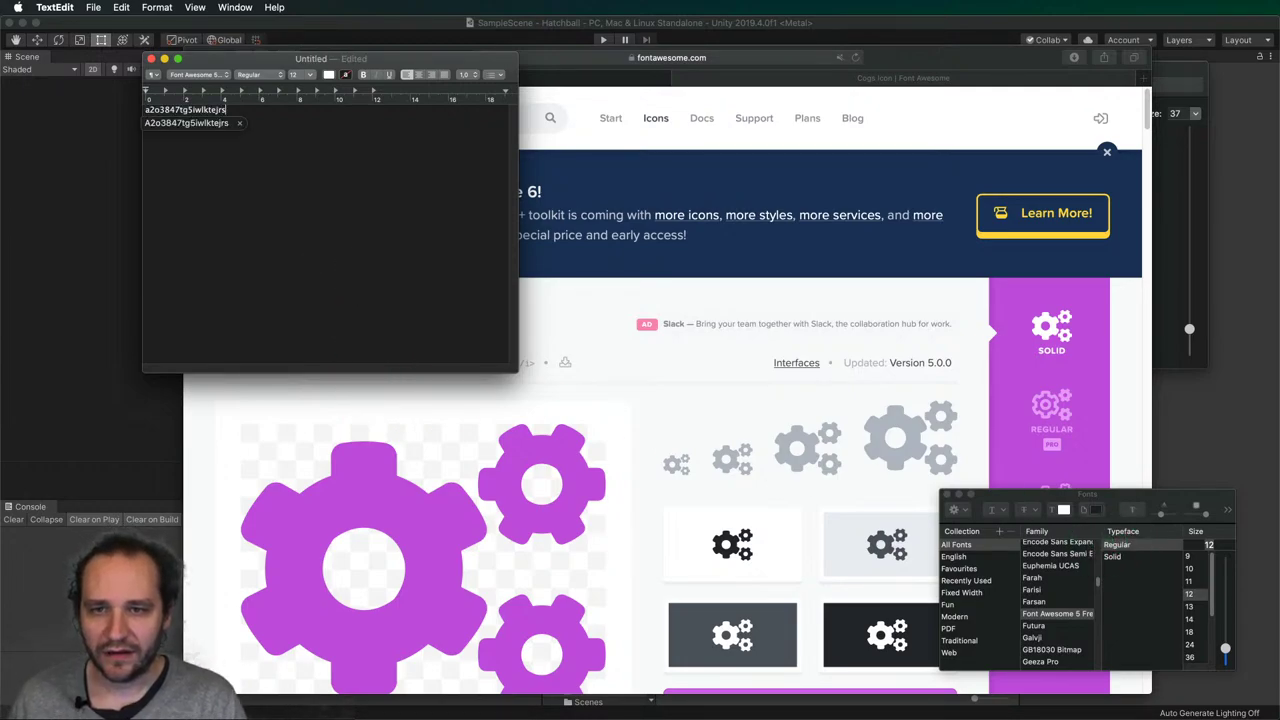
key("Escape")
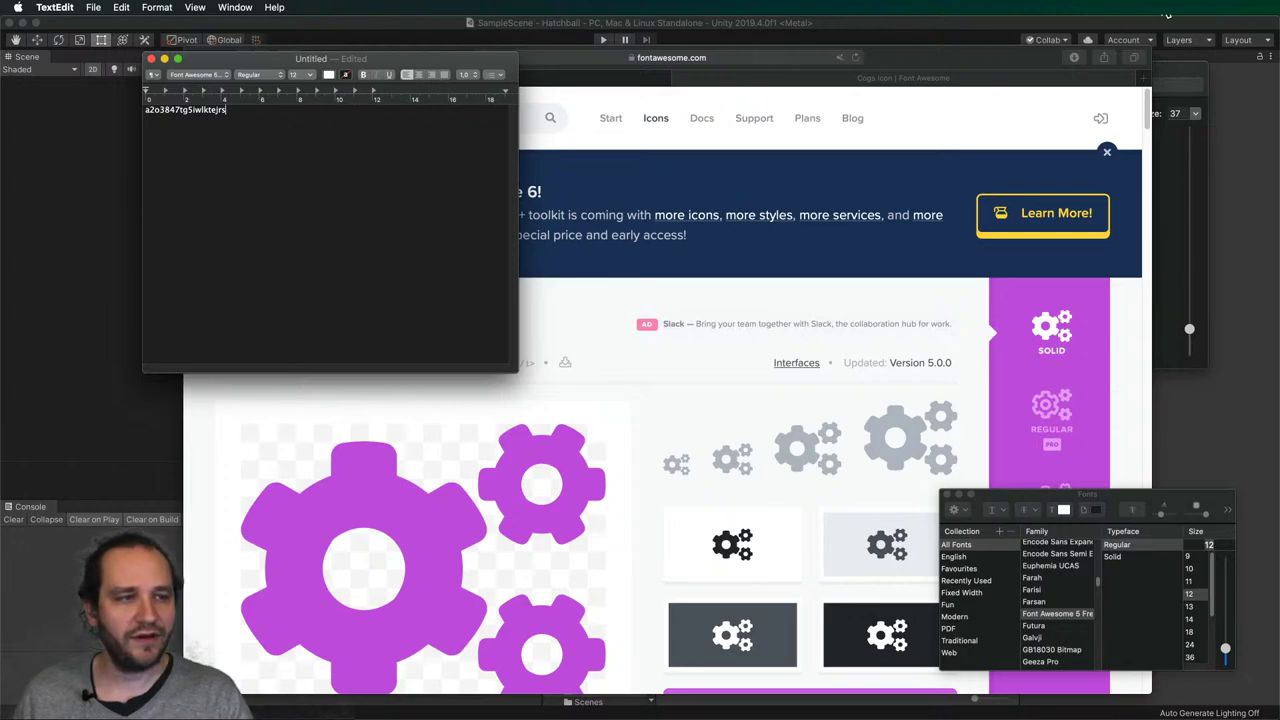
left_click(572, 310)
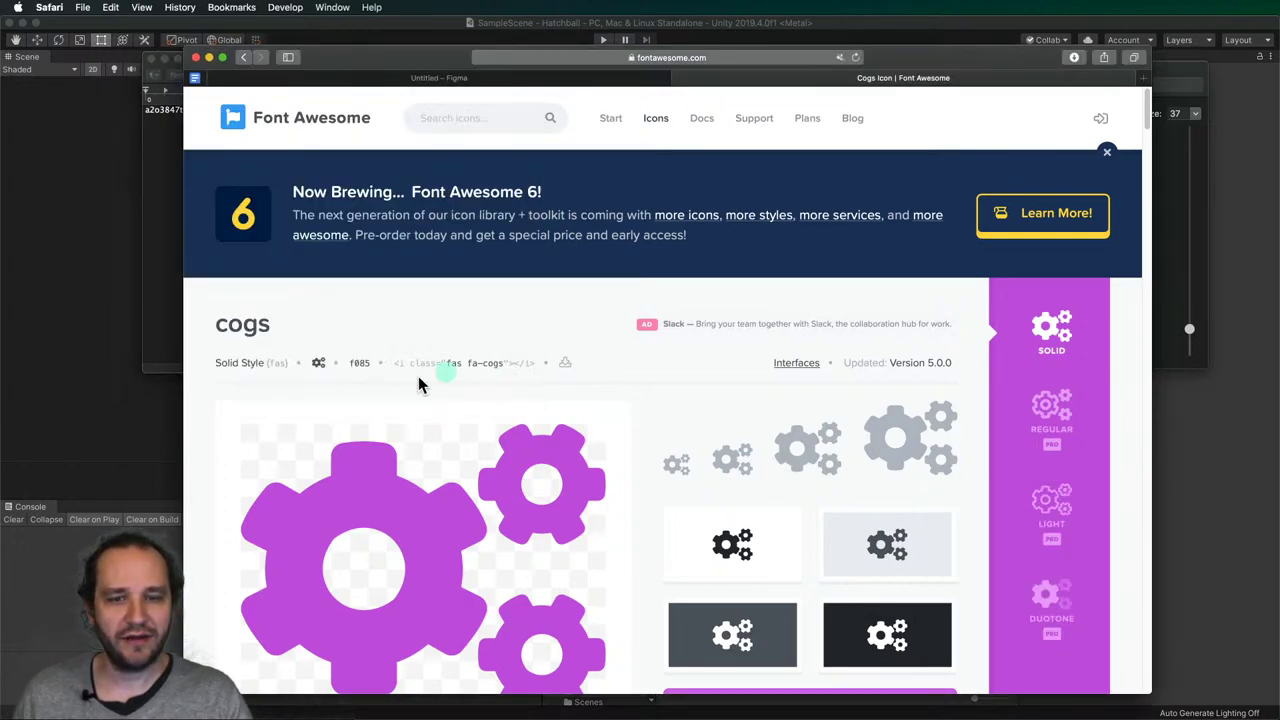
left_click(157, 277)
key("super+v")
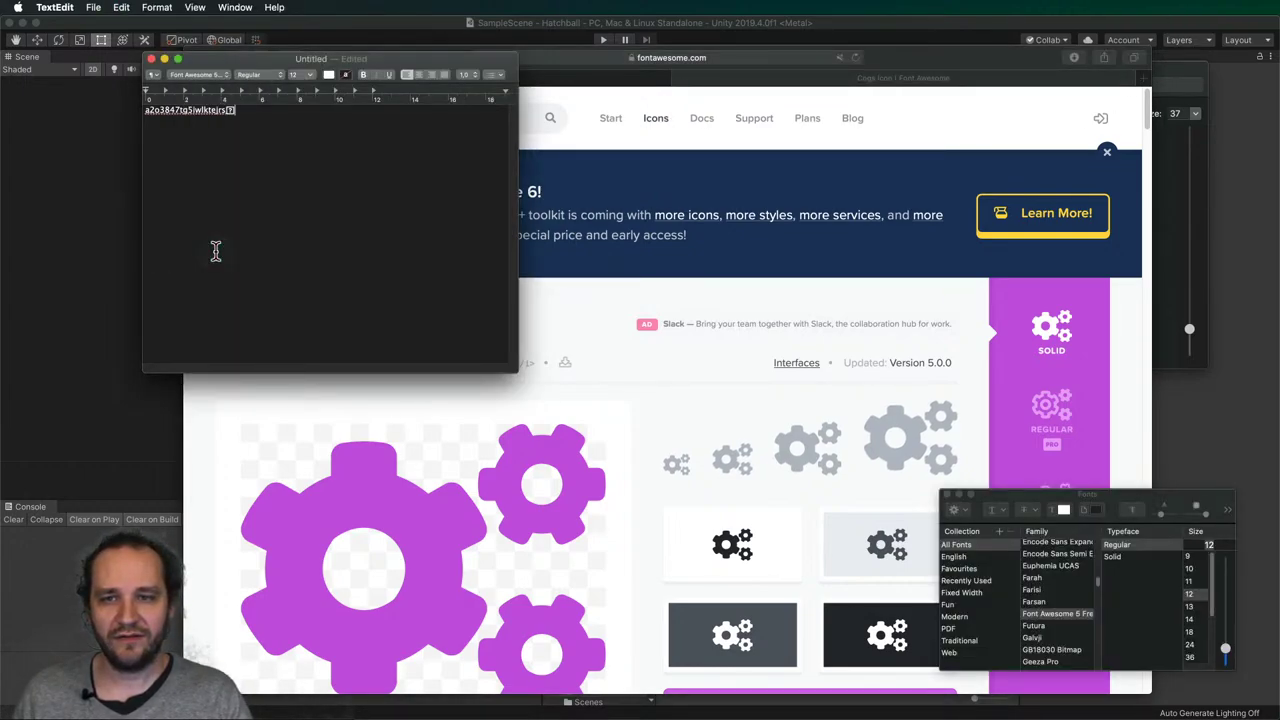
key("super+a")
key("super+v")
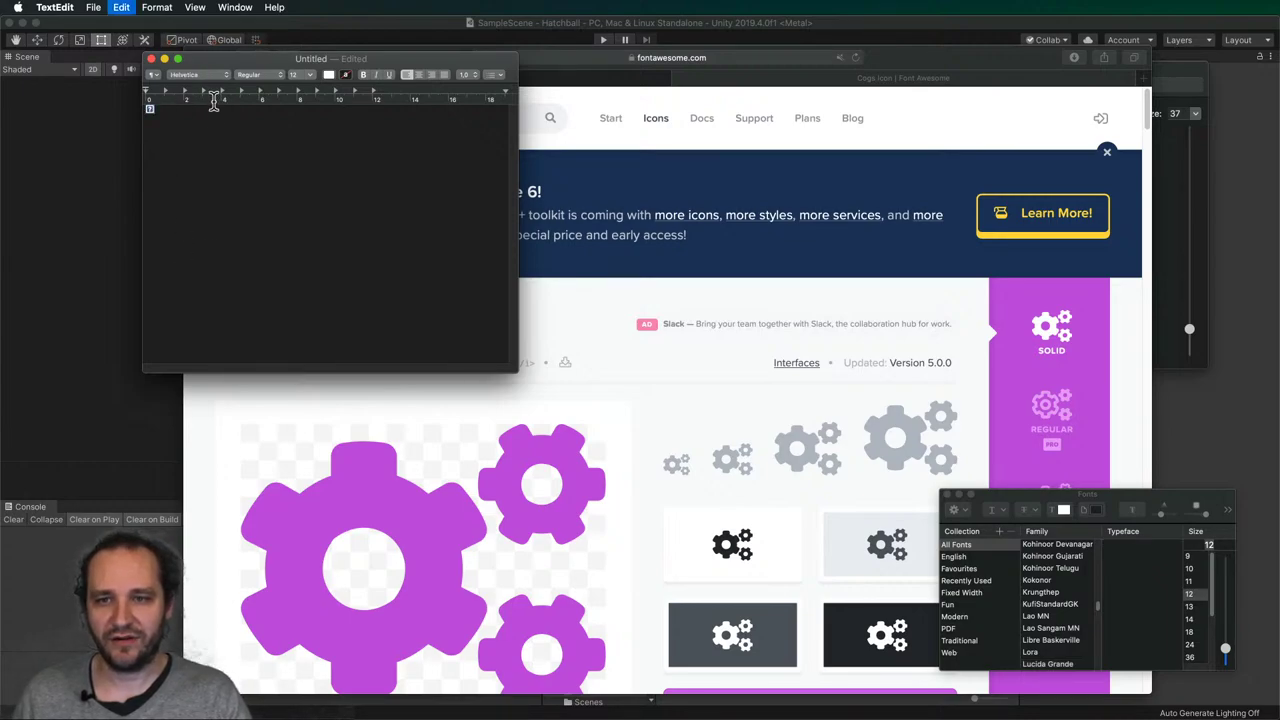
- Reapply Font Awesome 5 Free to the glyph and paste it into Figma's first icon button
left_click(213, 76)
left_click(205, 66)
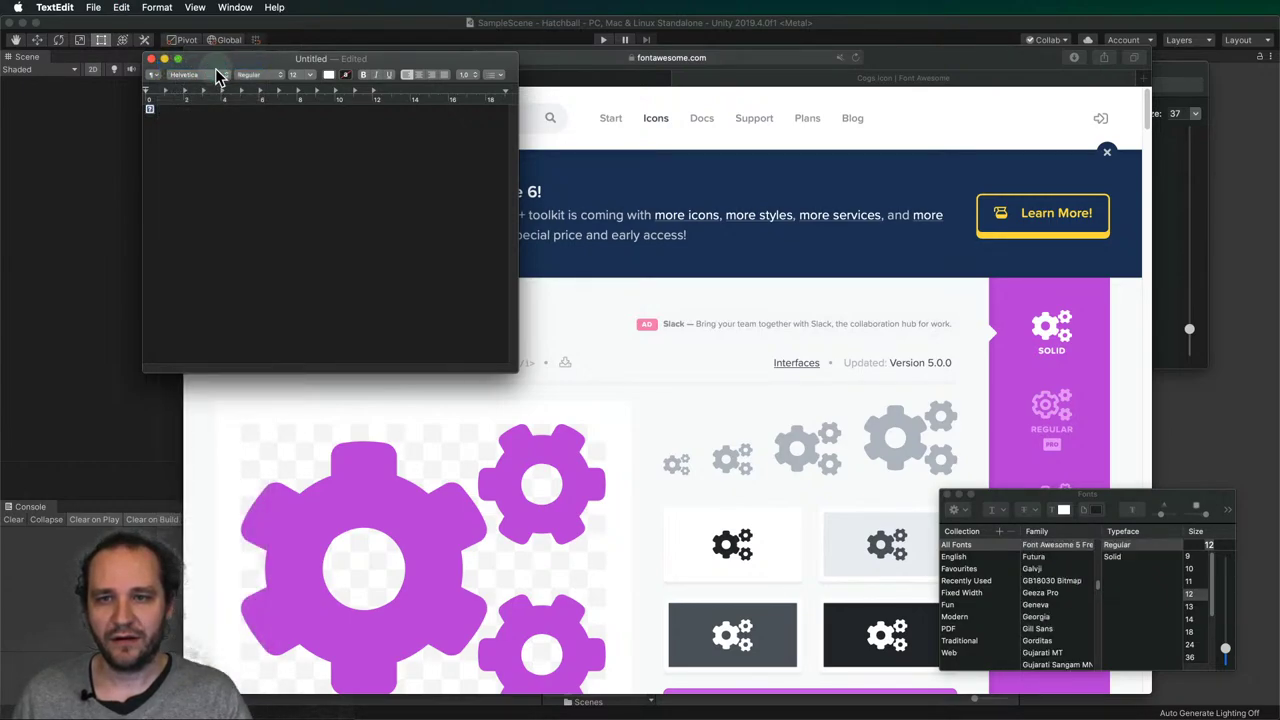
left_click(1064, 548)
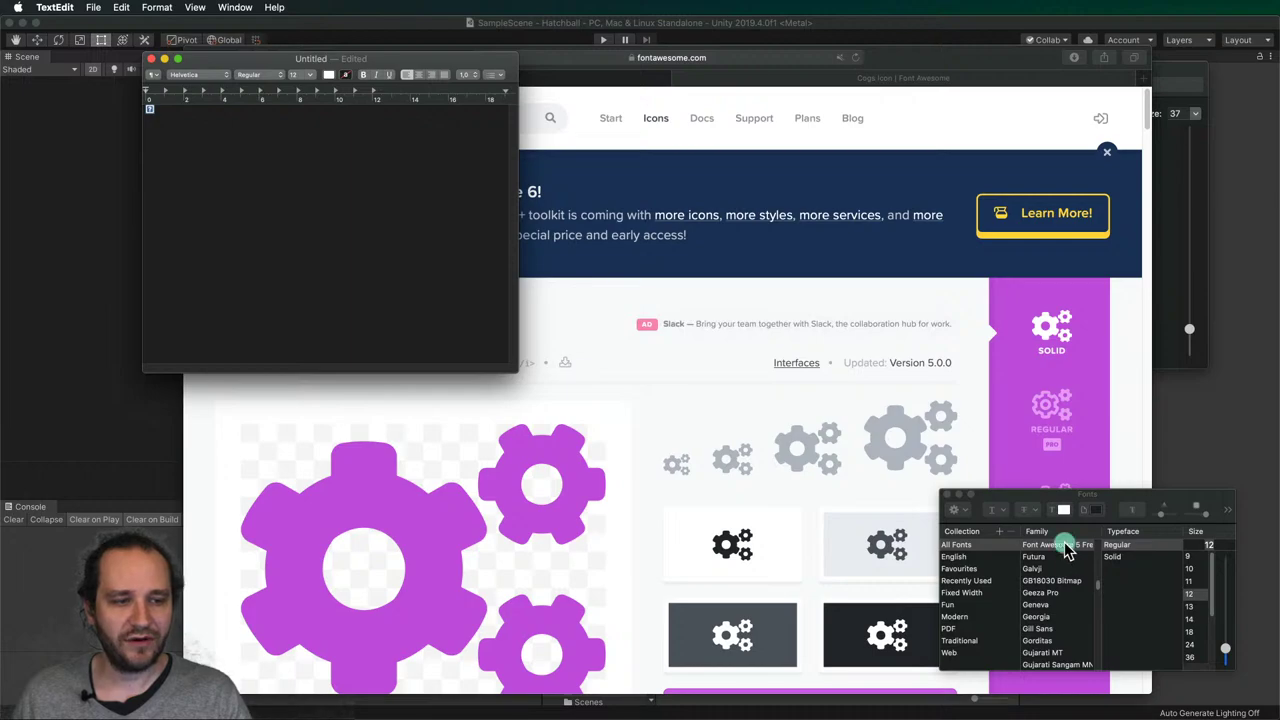
left_click(270, 202)
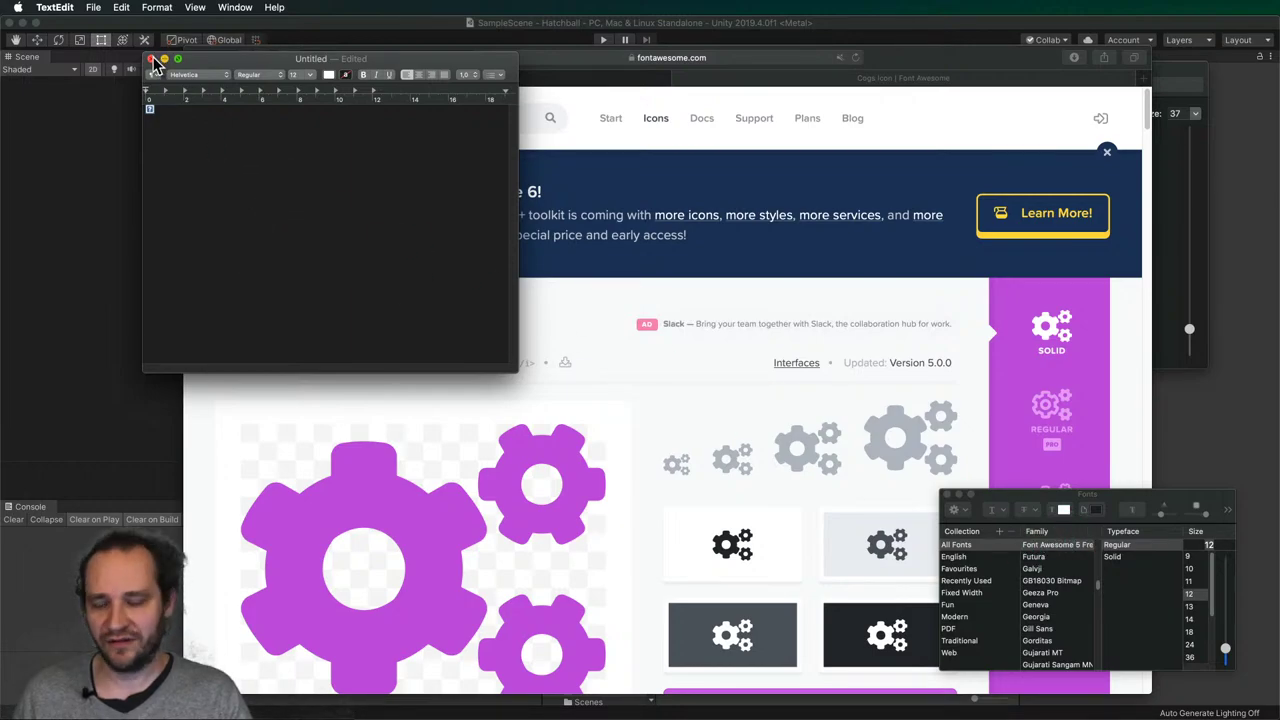
key("super+v")
left_click(831, 78)
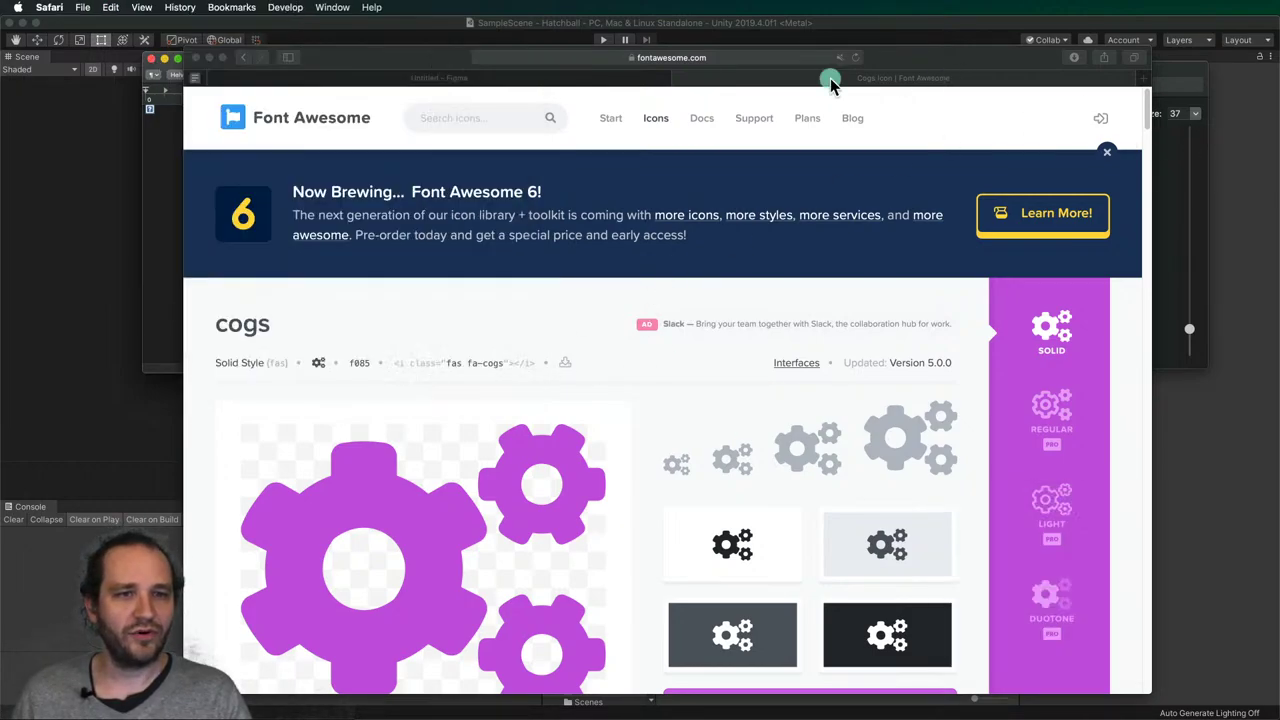
left_click(537, 78)
key("super+v")
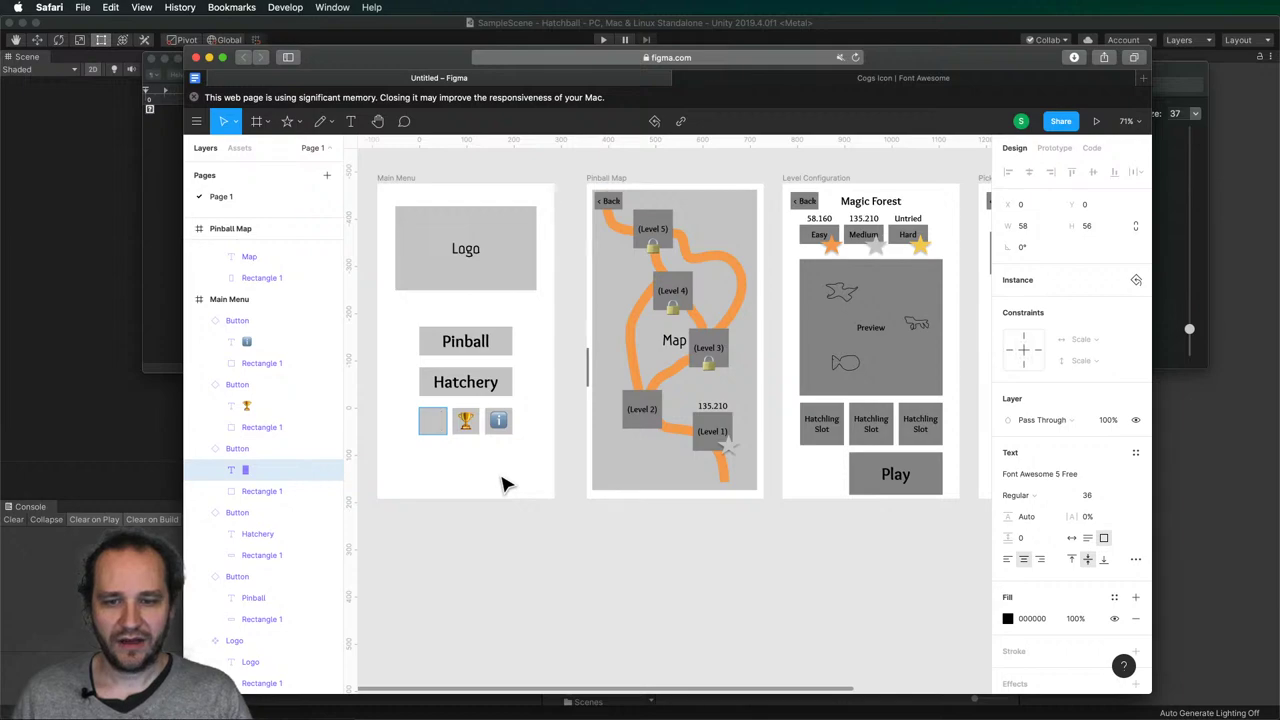
- Search Google for 'how to use font awesome in figma' and open the Figma help article on icon fonts
left_click(1145, 80)
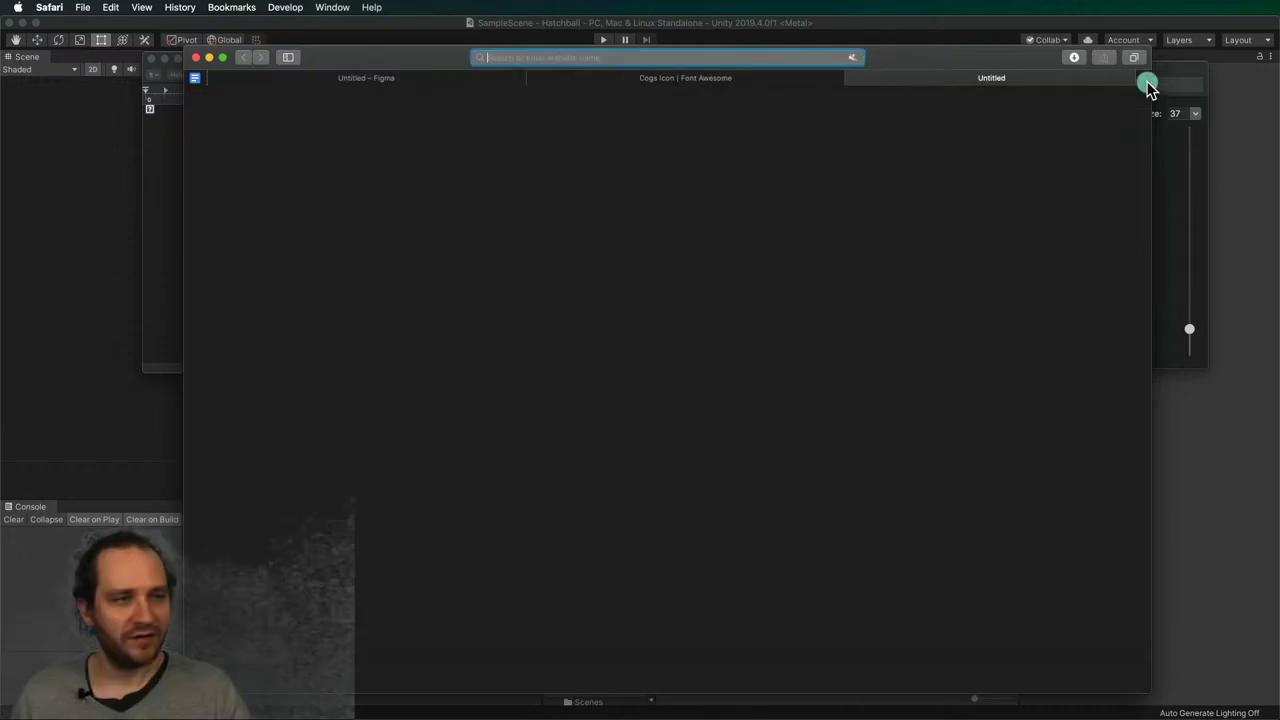
type("fig")
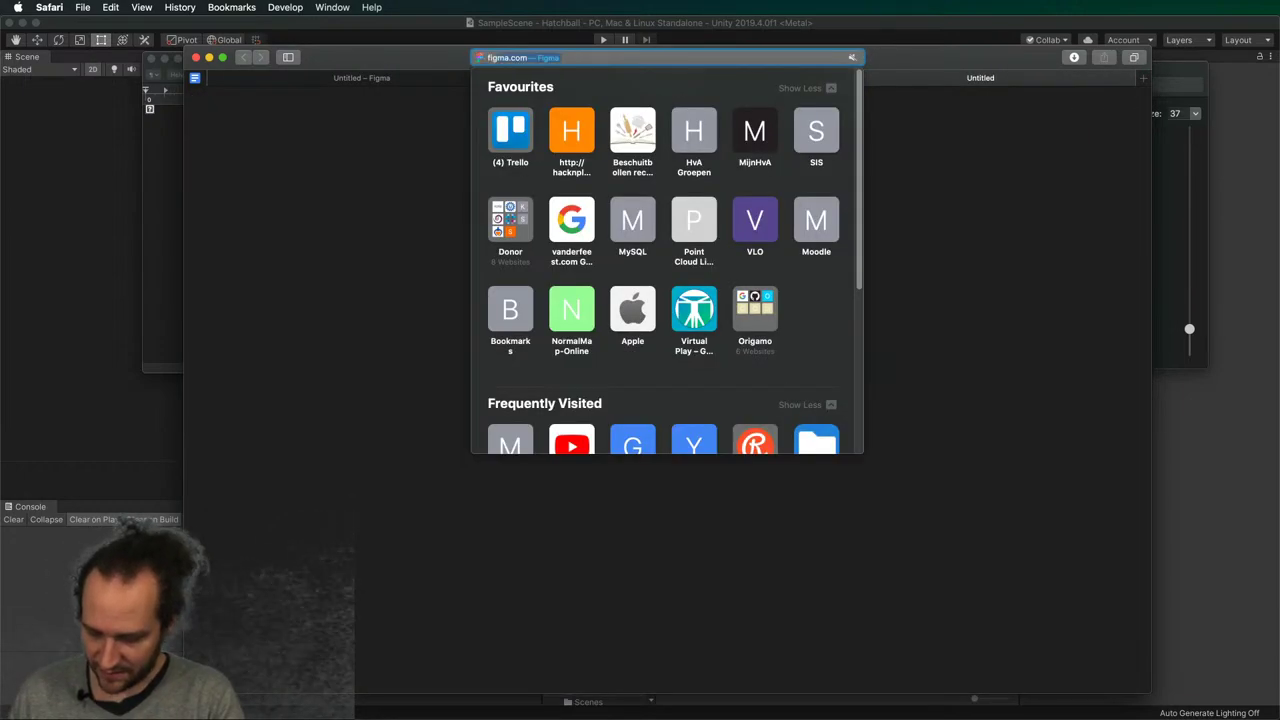
type("ma fontaw")
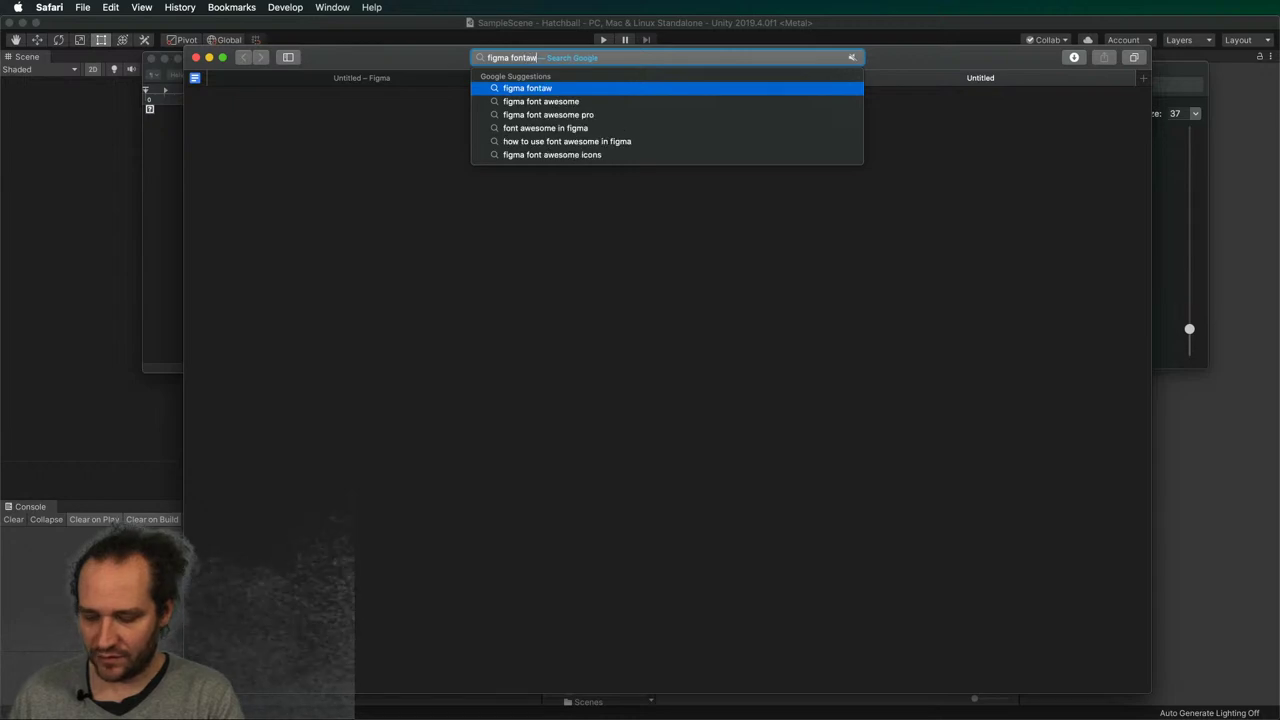
key("Down")
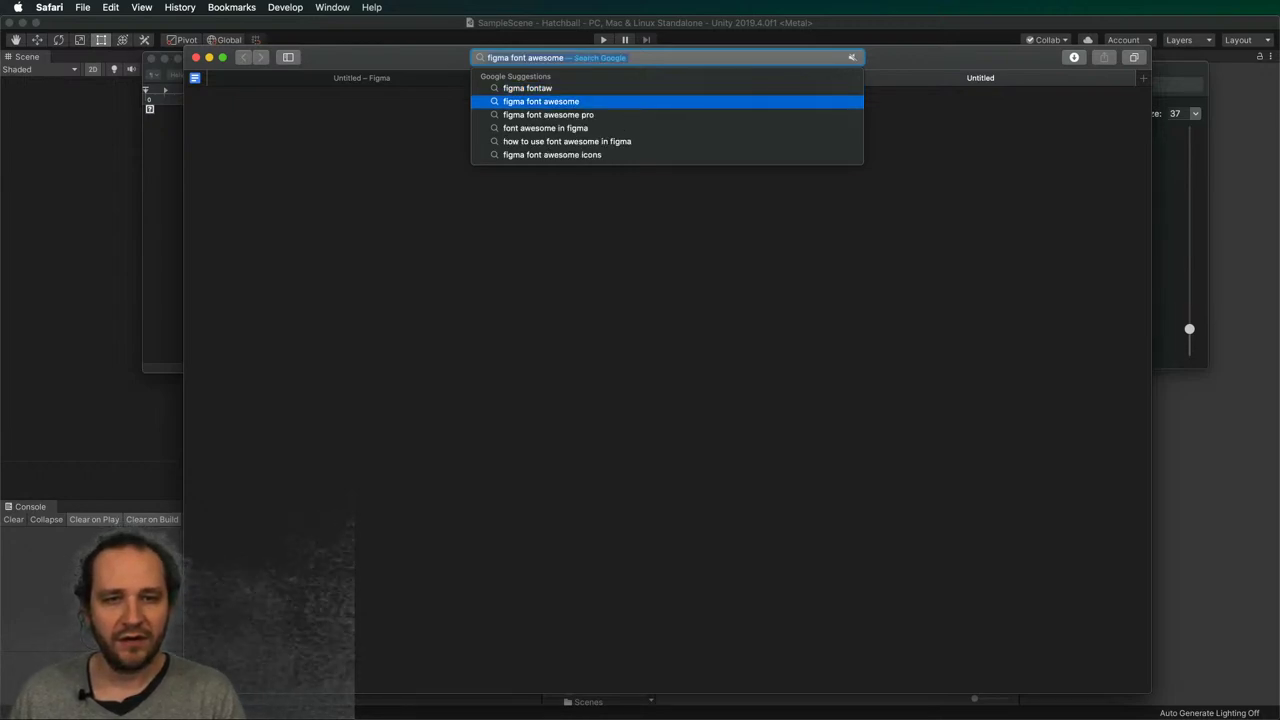
key("Down")
key("Down")
key("Down")
key("Return")
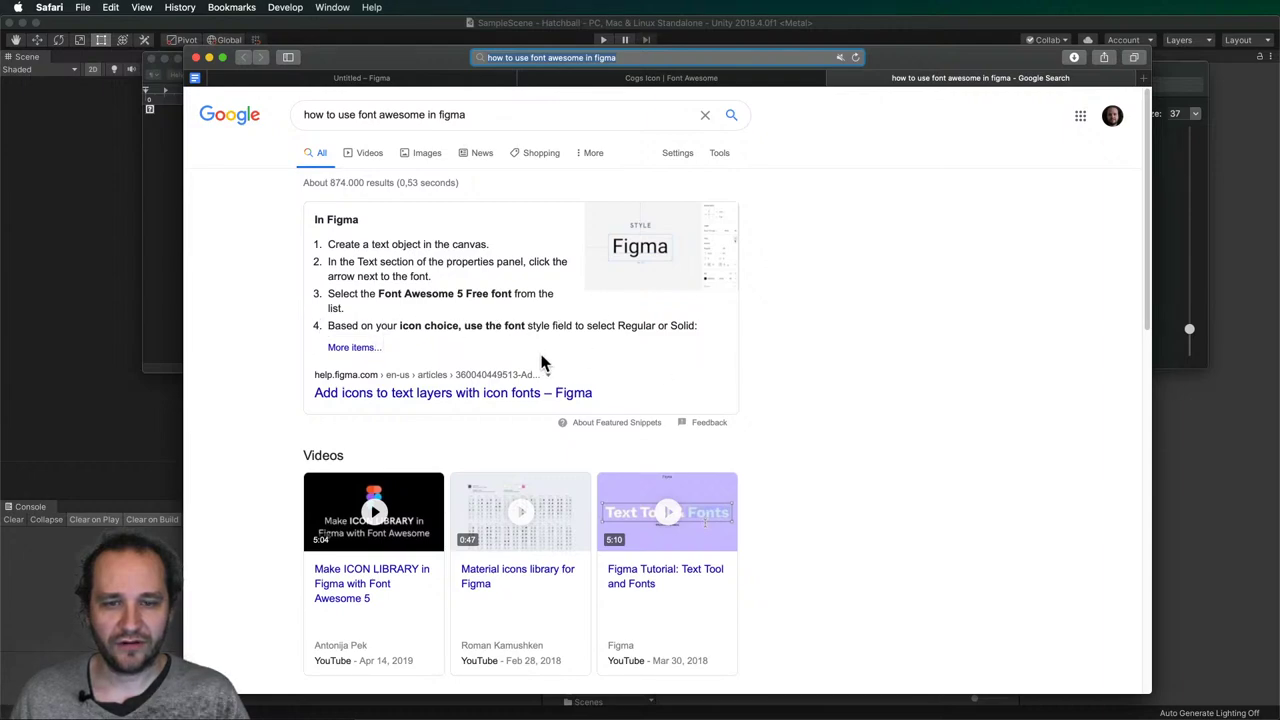
left_click(482, 394)
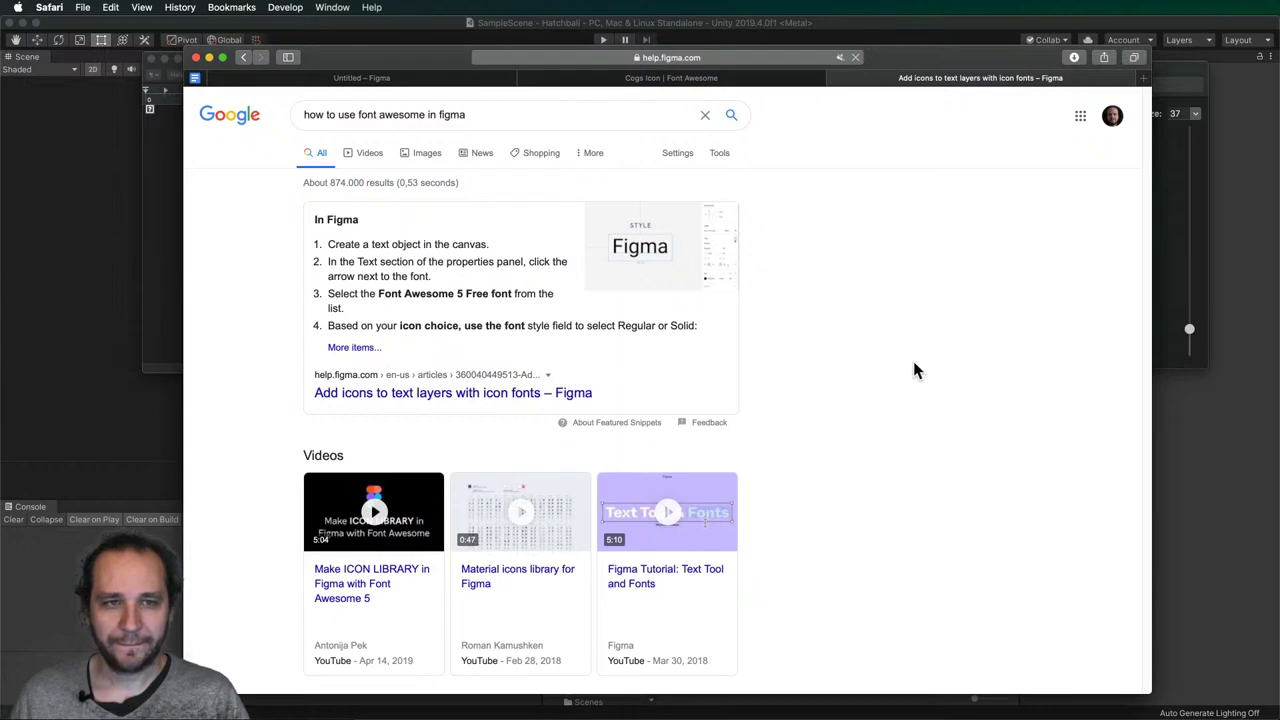
- Read through the Figma icon fonts article, then return to the Font Awesome cogs icon page
scroll(750, 443, "down", 10)
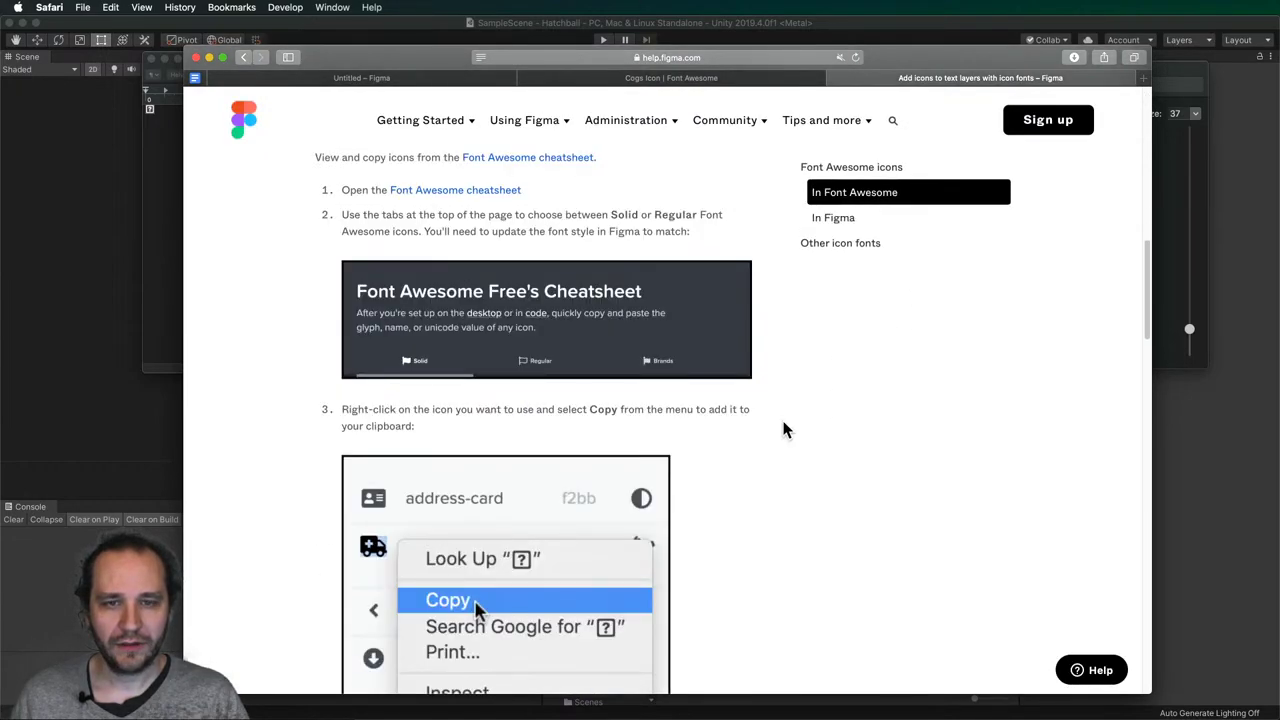
scroll(783, 429, "down", 2)
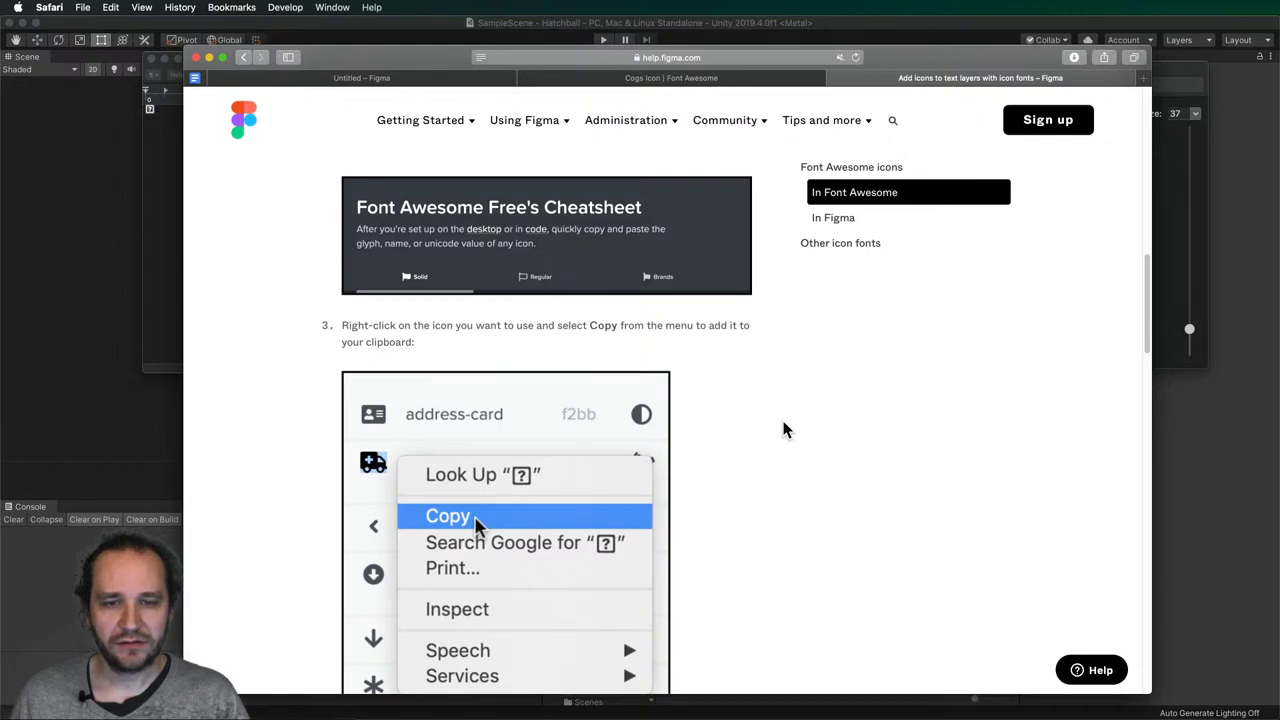
scroll(783, 429, "down", 2)
scroll(783, 429, "up", 5)
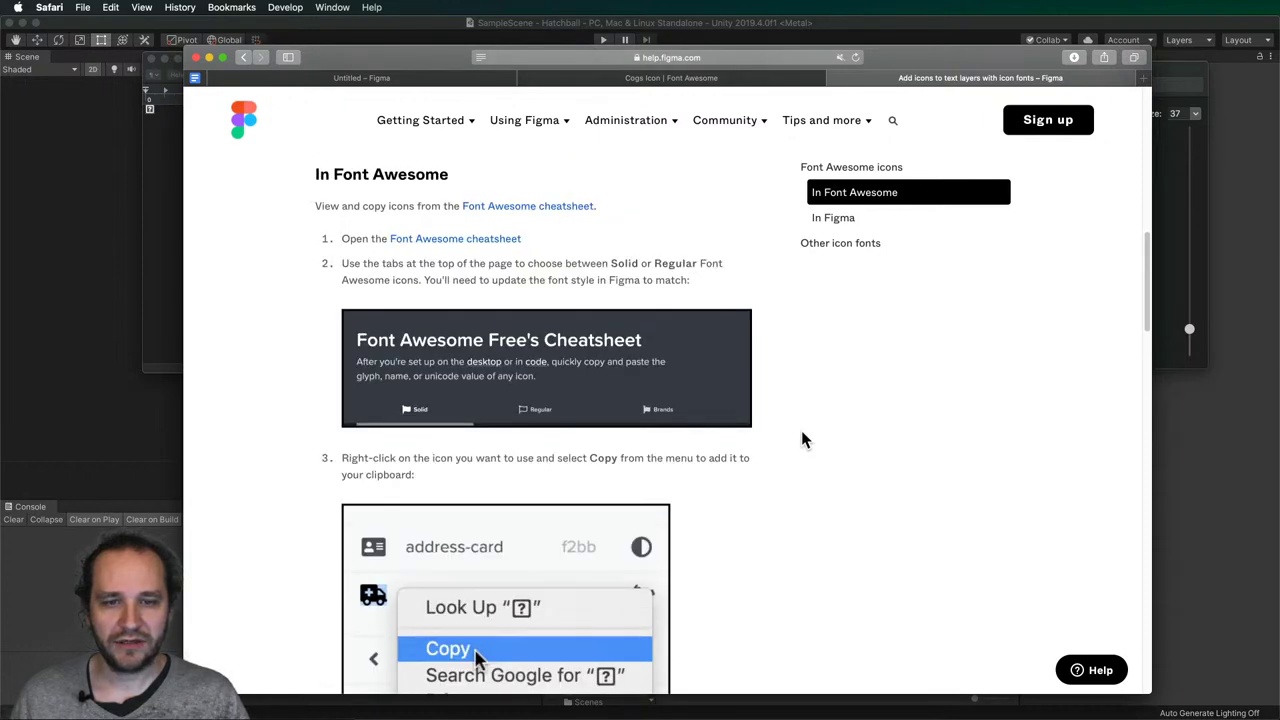
scroll(795, 422, "down", 6)
scroll(797, 420, "down", 7)
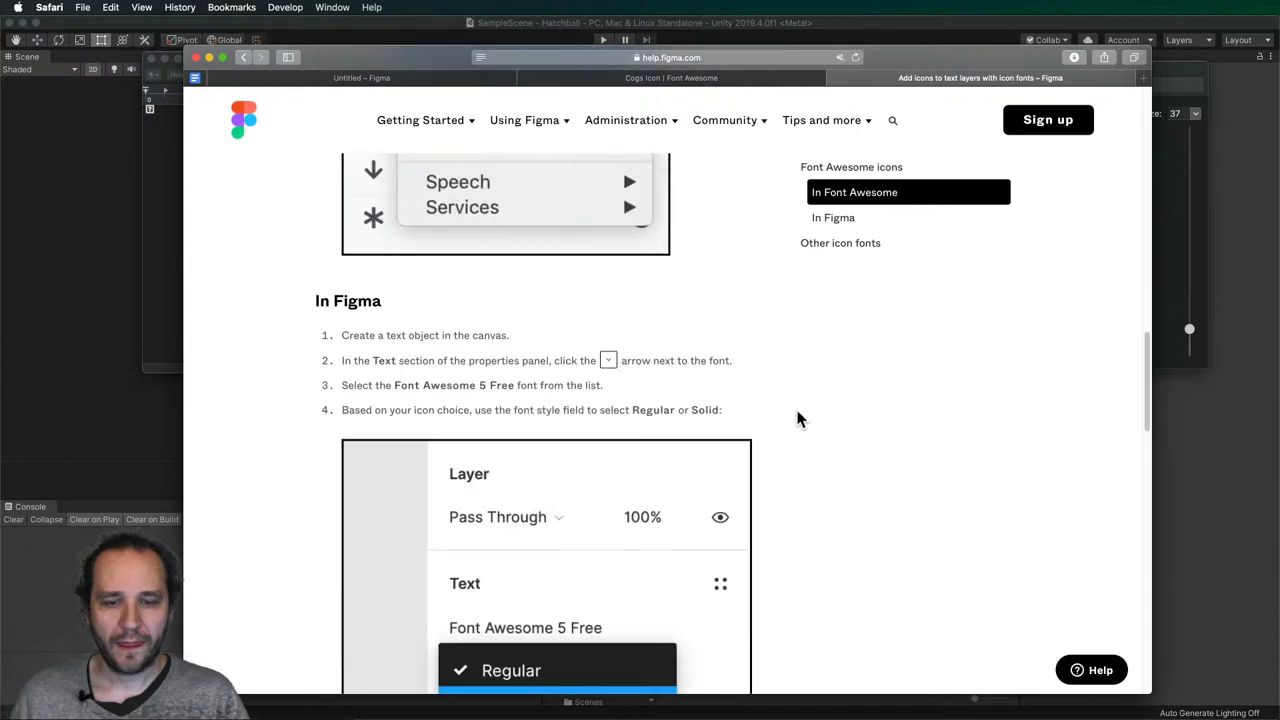
key("super+Tab")
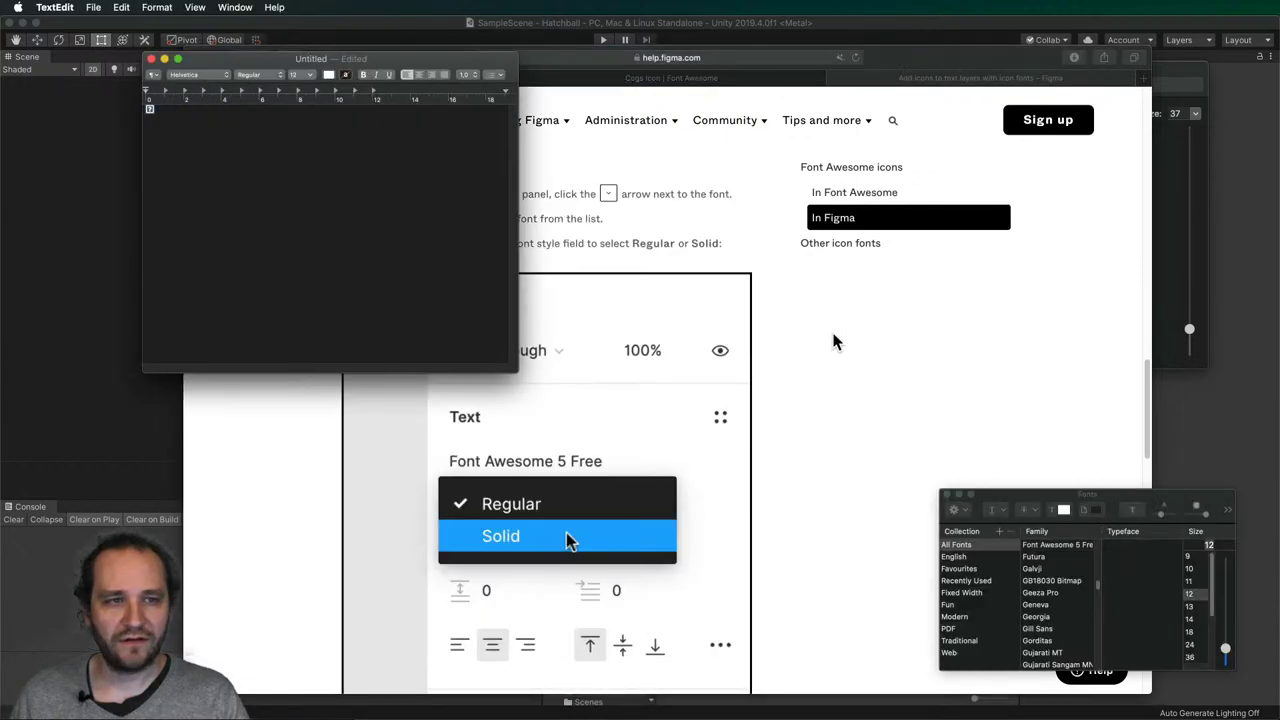
left_click(749, 78)
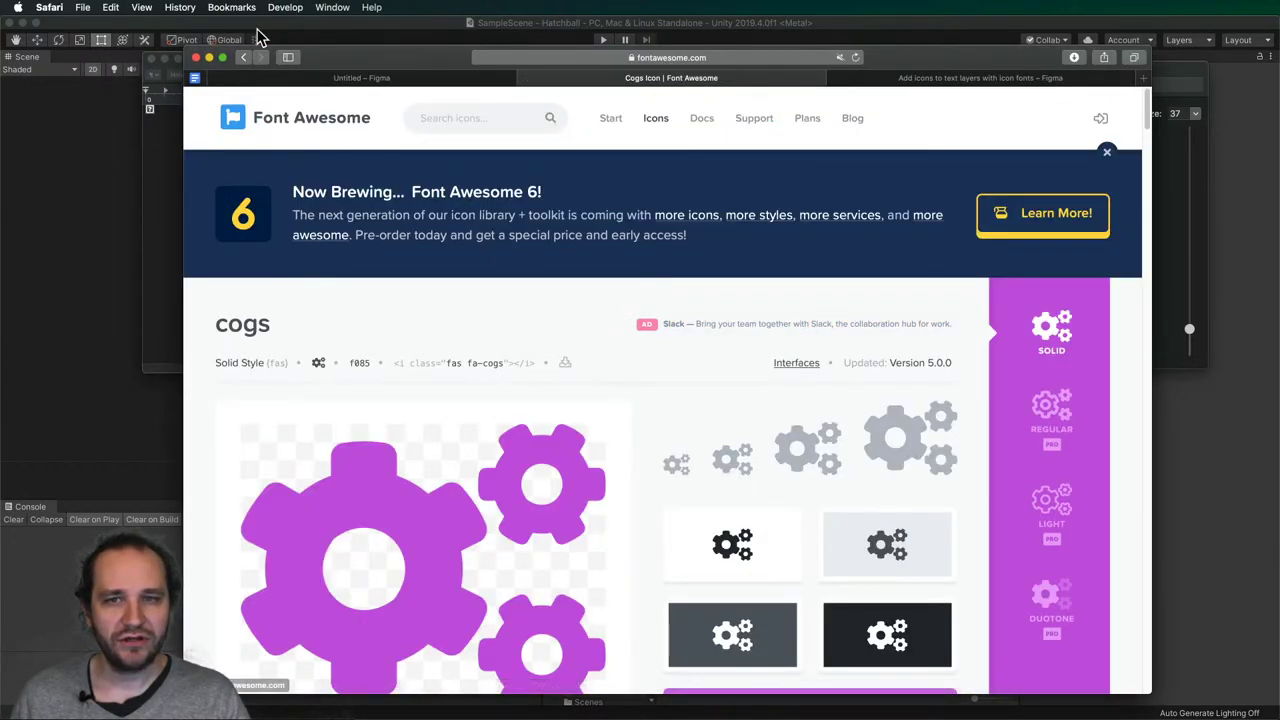
- Go back to Font Awesome's settings search results and show them as a list
left_click(243, 57)
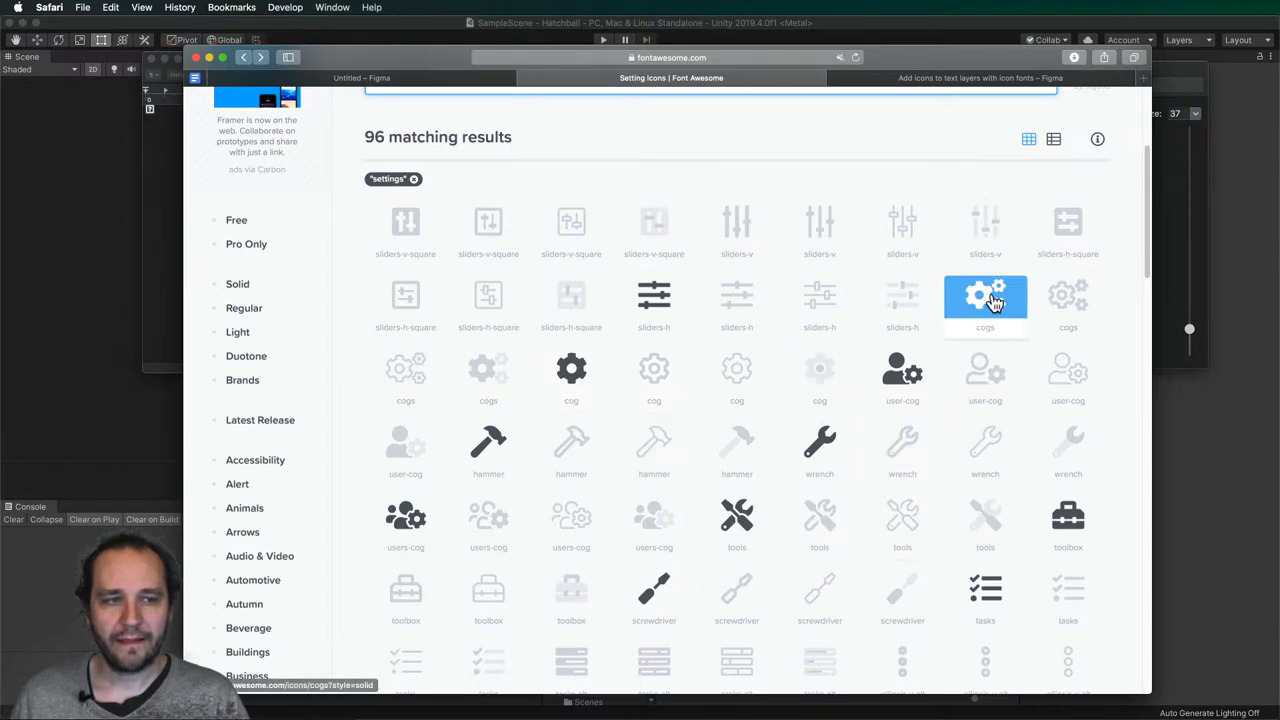
left_click(1053, 139)
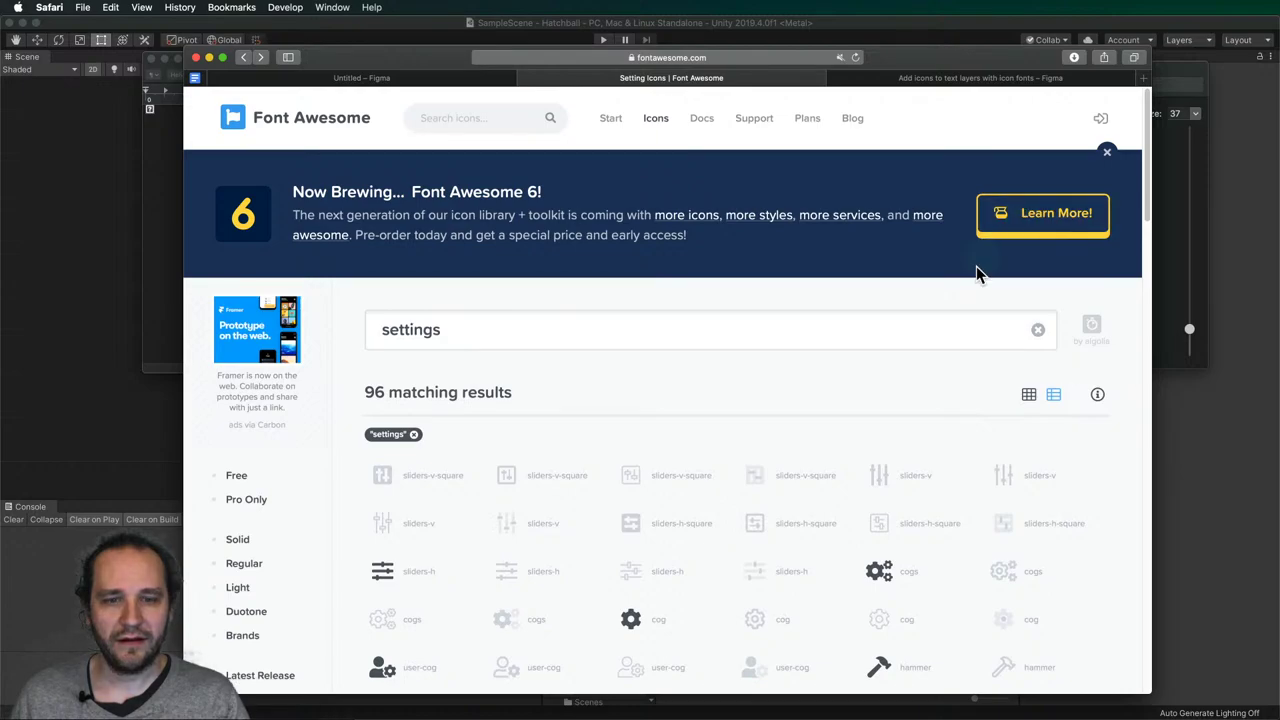
scroll(810, 360, "down", 10)
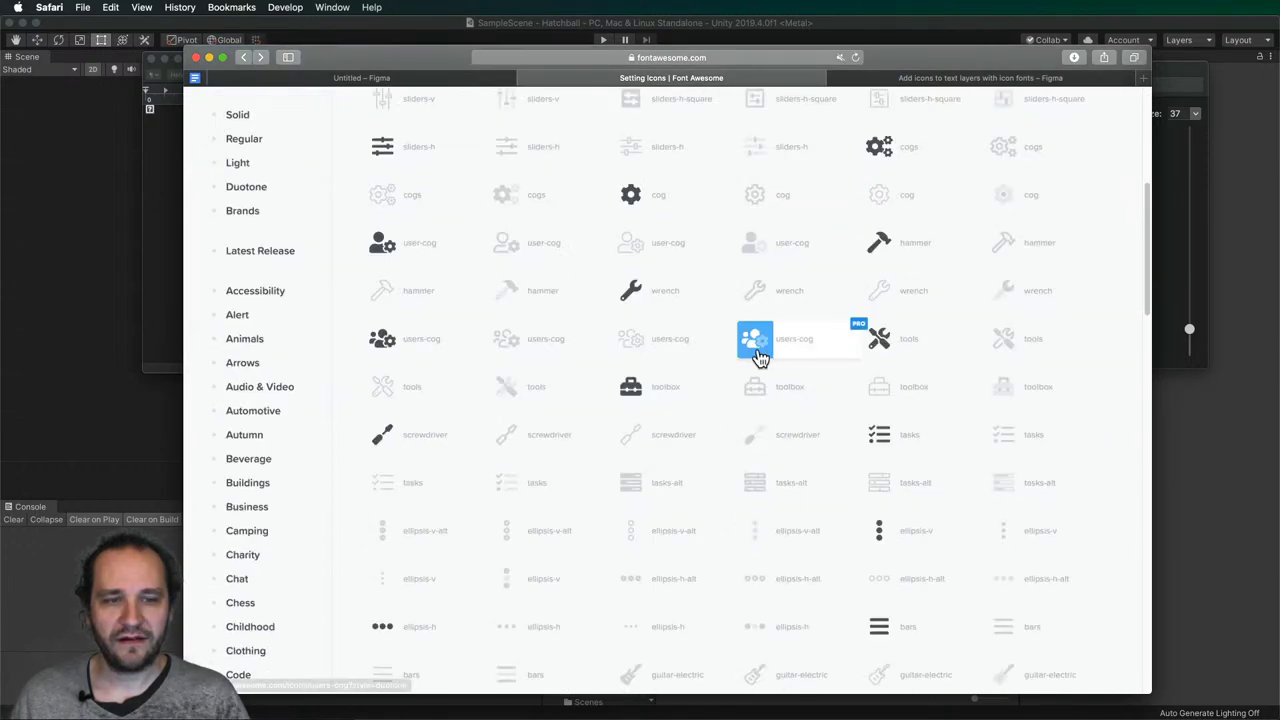
scroll(740, 380, "up", 10)
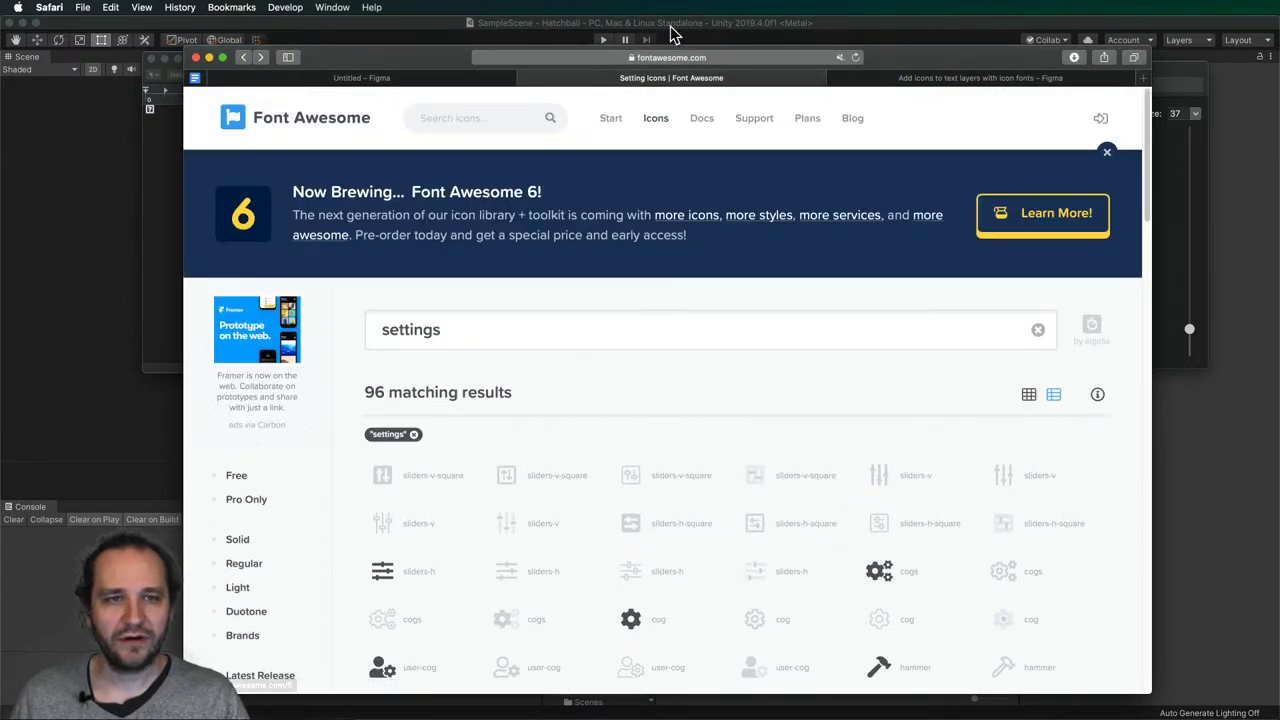
- Start a new address-bar search for 'font awesome cheat', dropping the suggested site completion
left_click(700, 57)
type("font")
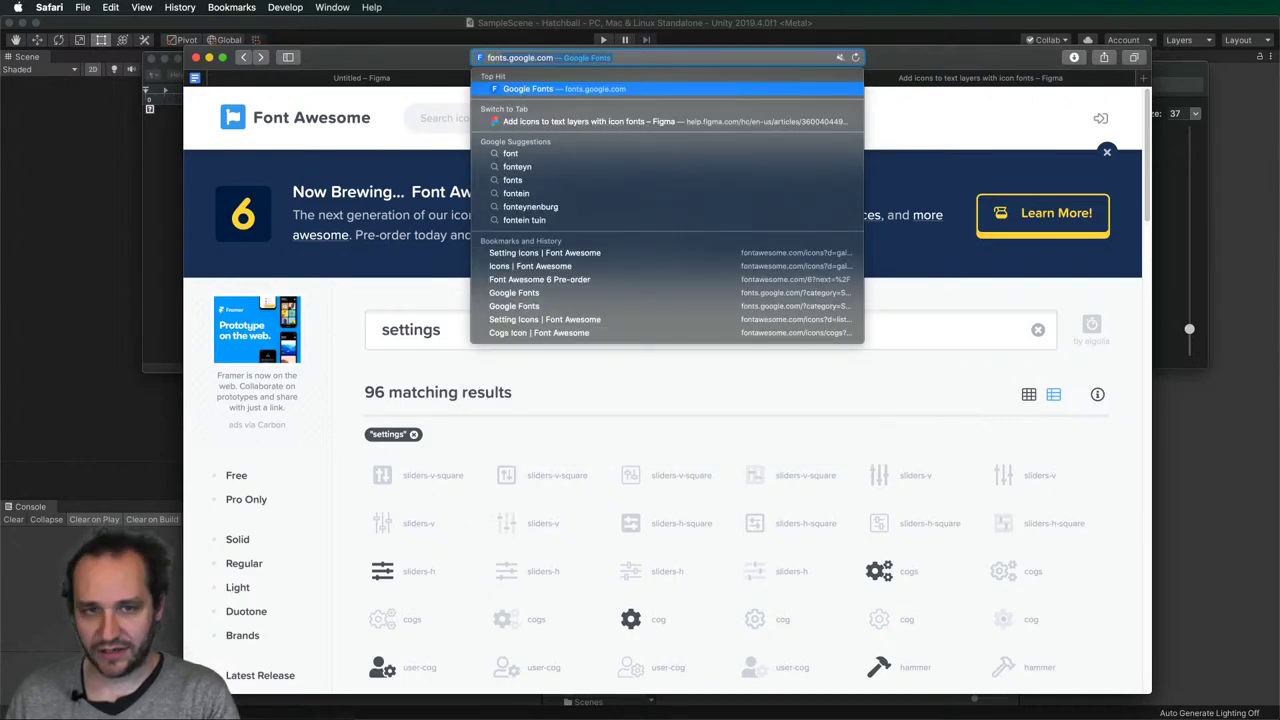
key("BackSpace")
type("aw")
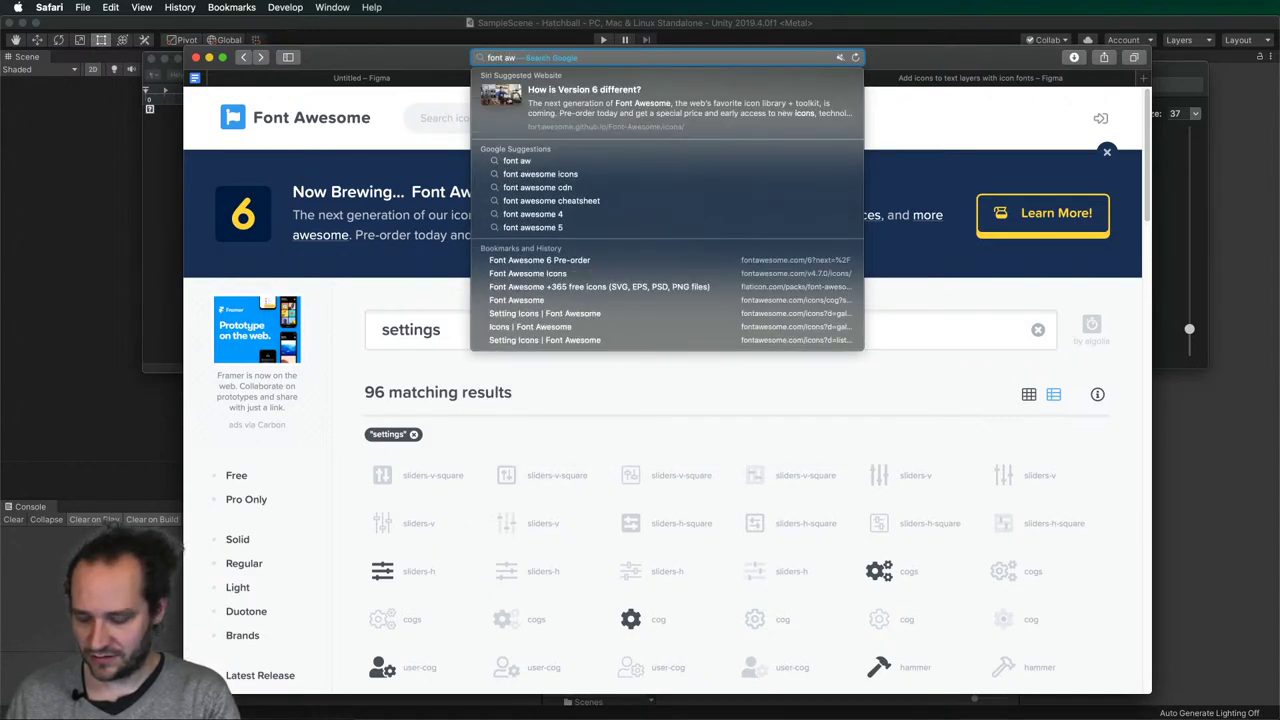
type("esome cheat")
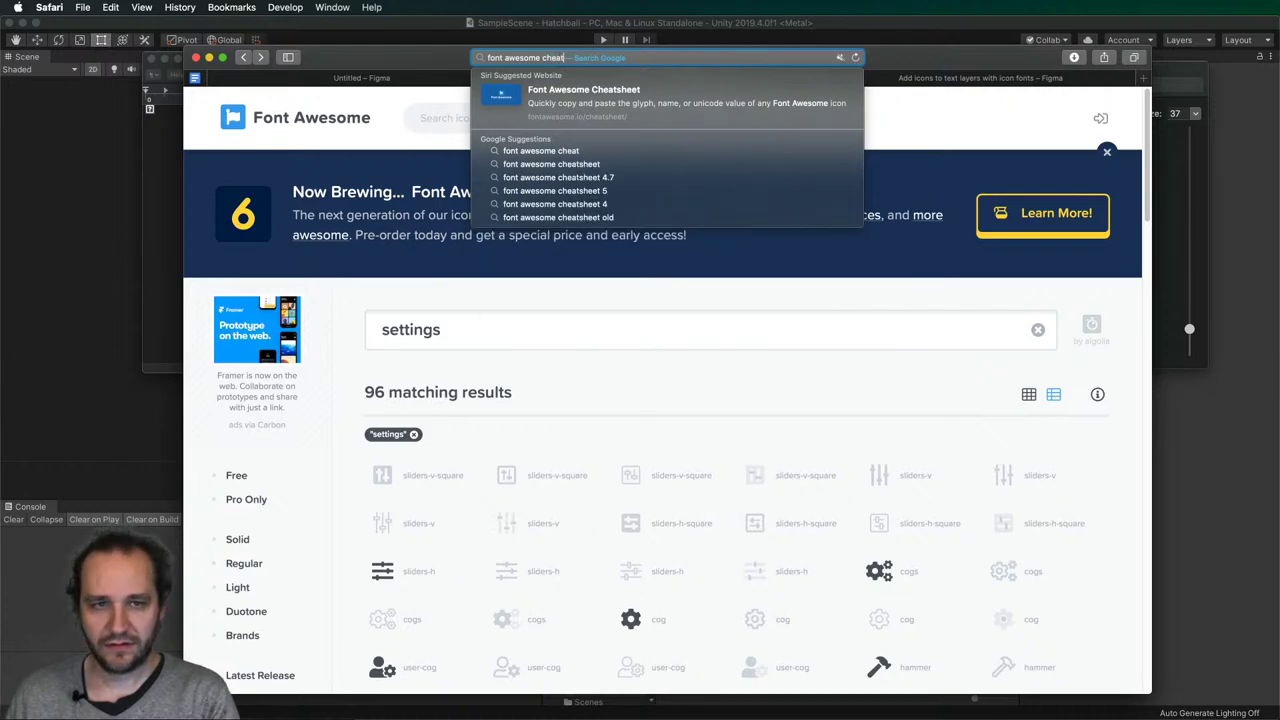
- Search for 'font awesome cheatsheet' and open the Font Awesome Cheatsheet result
key("Down")
key("Down")
key("Down")
key("Down")
key("Down")
key("Return")
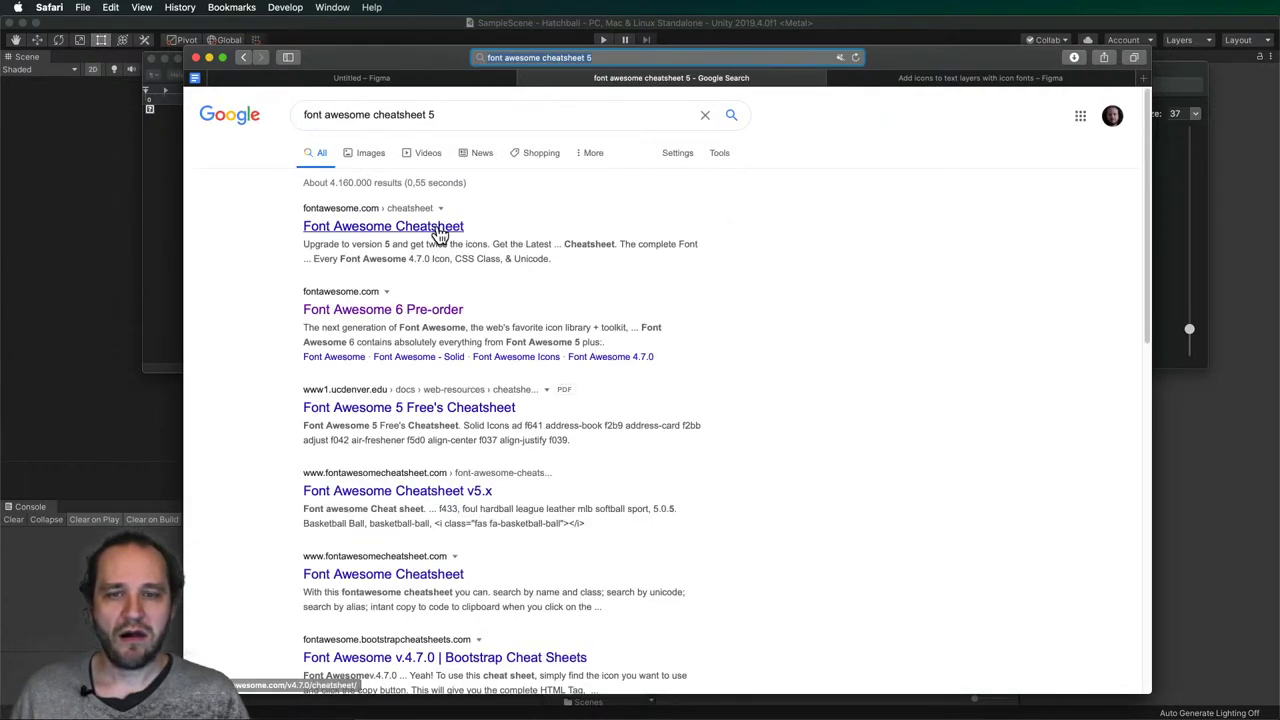
left_click(420, 228)
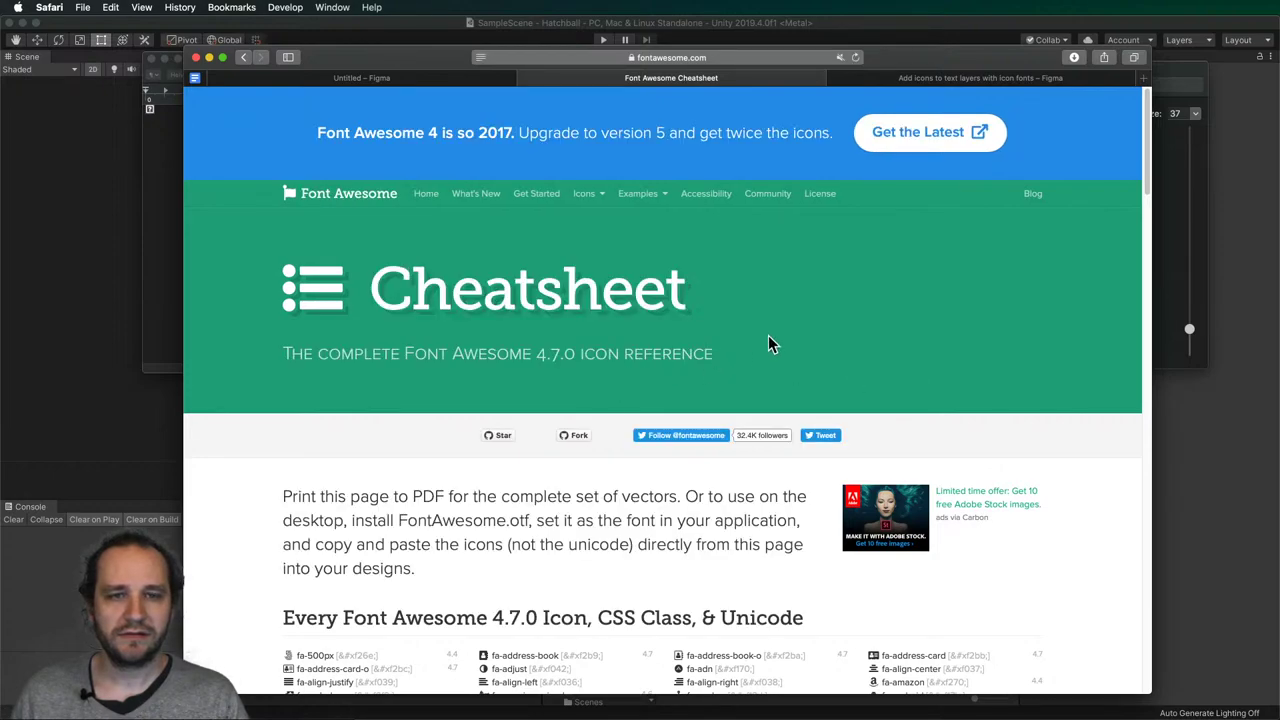
scroll(652, 268, "down", 5)
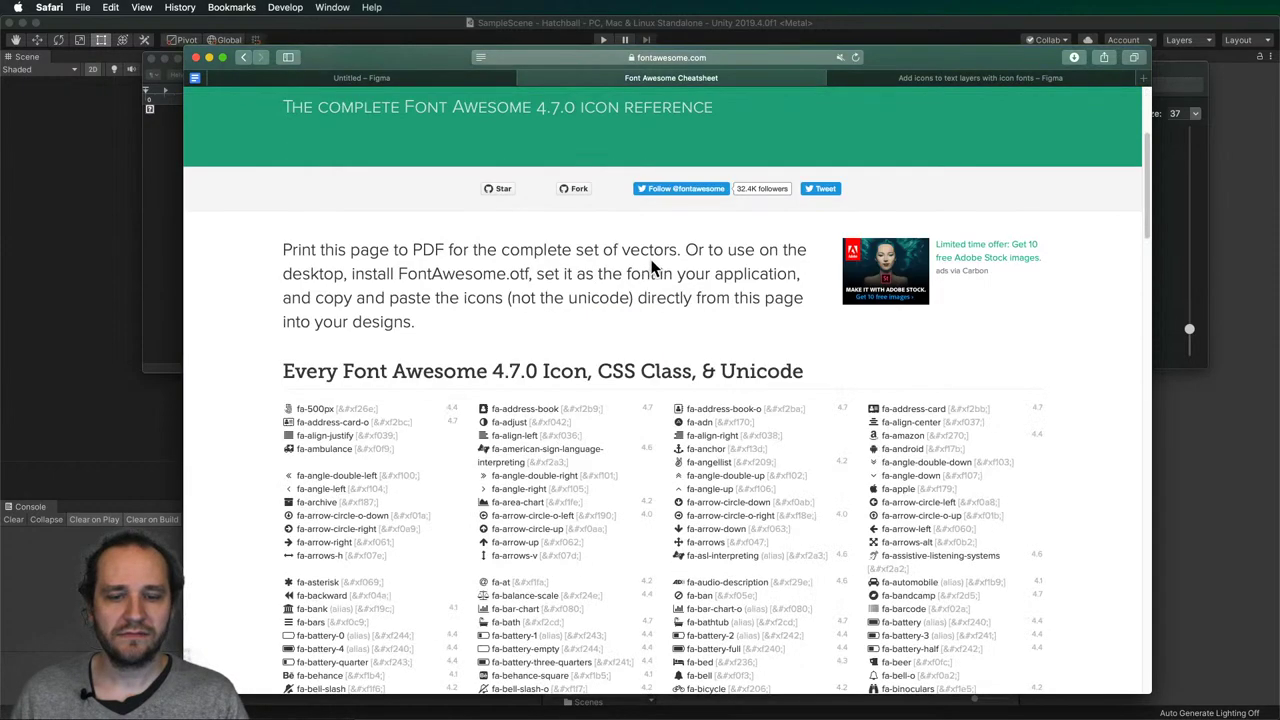
scroll(740, 365, "down", 7)
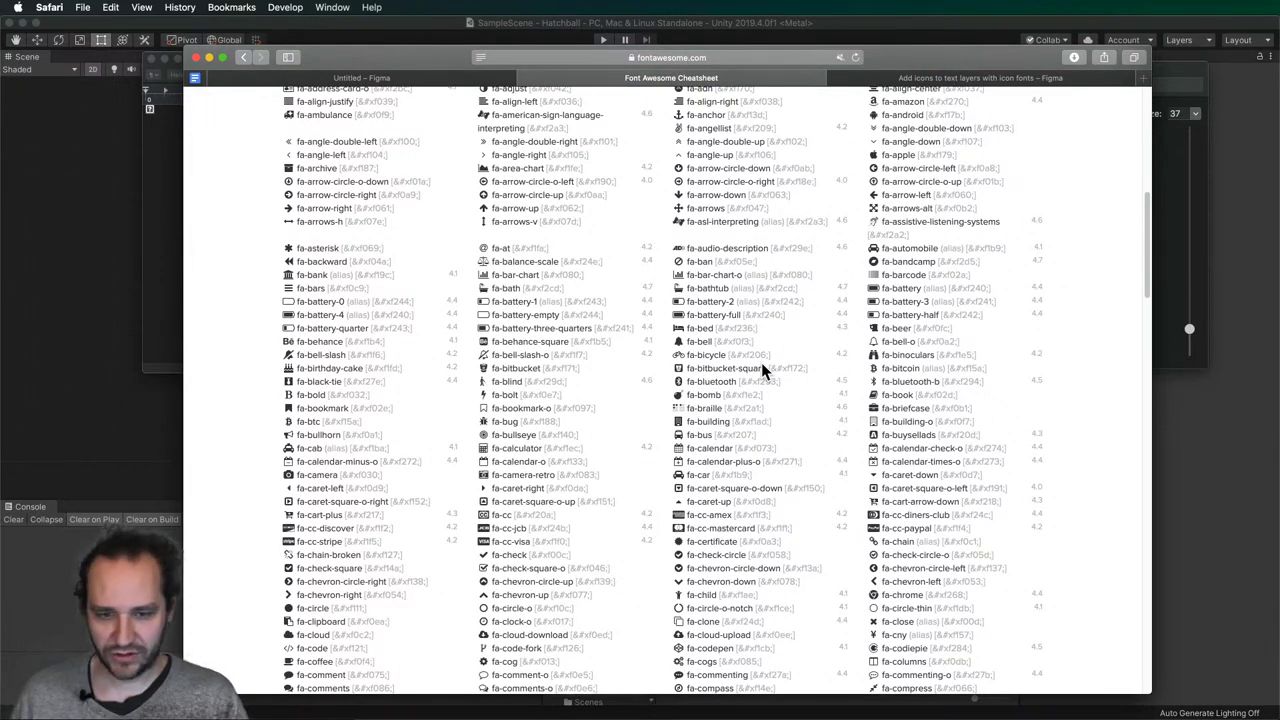
- Find 'cogs' on the cheatsheet and select the fa-cogs gear glyph
key("super+f")
type("cogs")
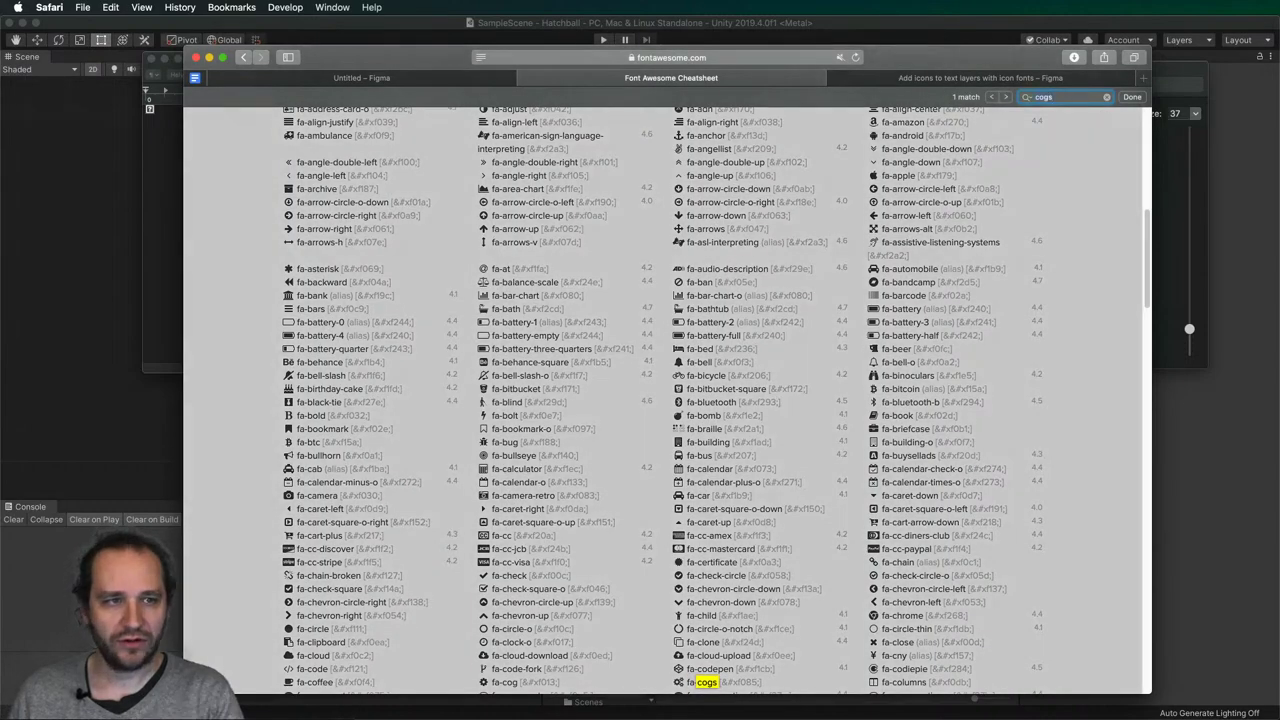
scroll(724, 485, "down", 5)
key("Escape")
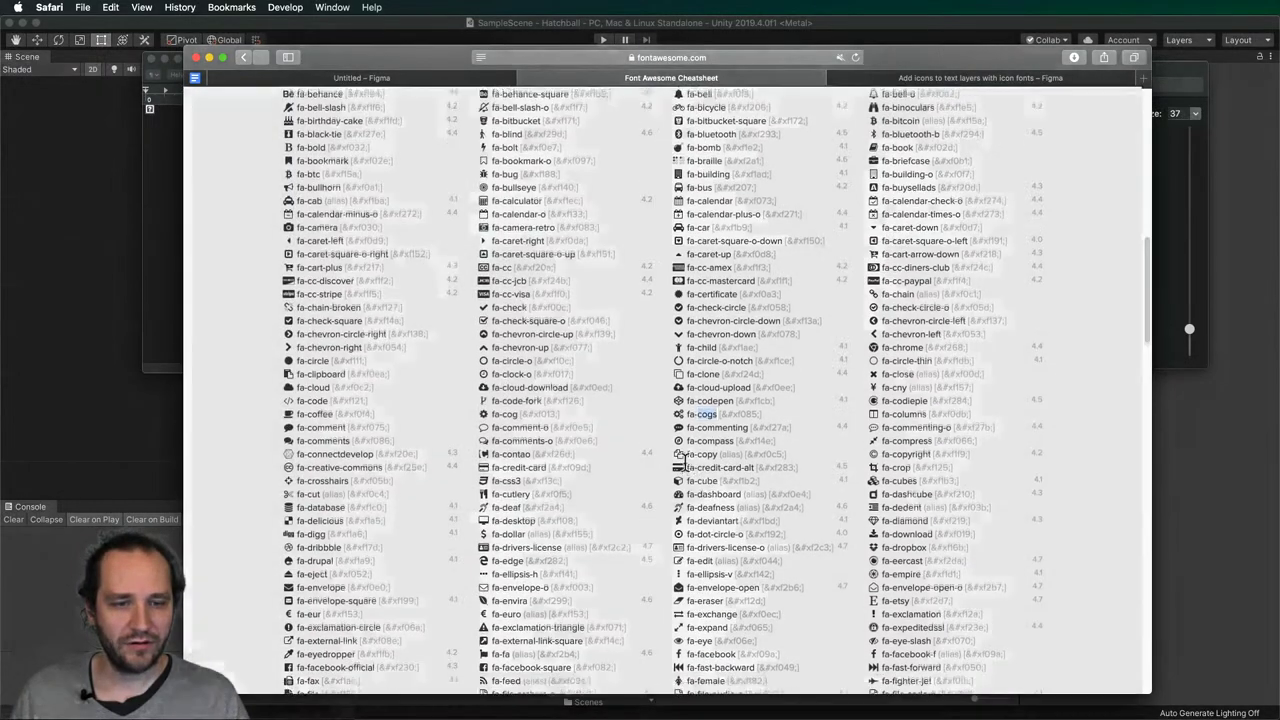
left_click(679, 411)
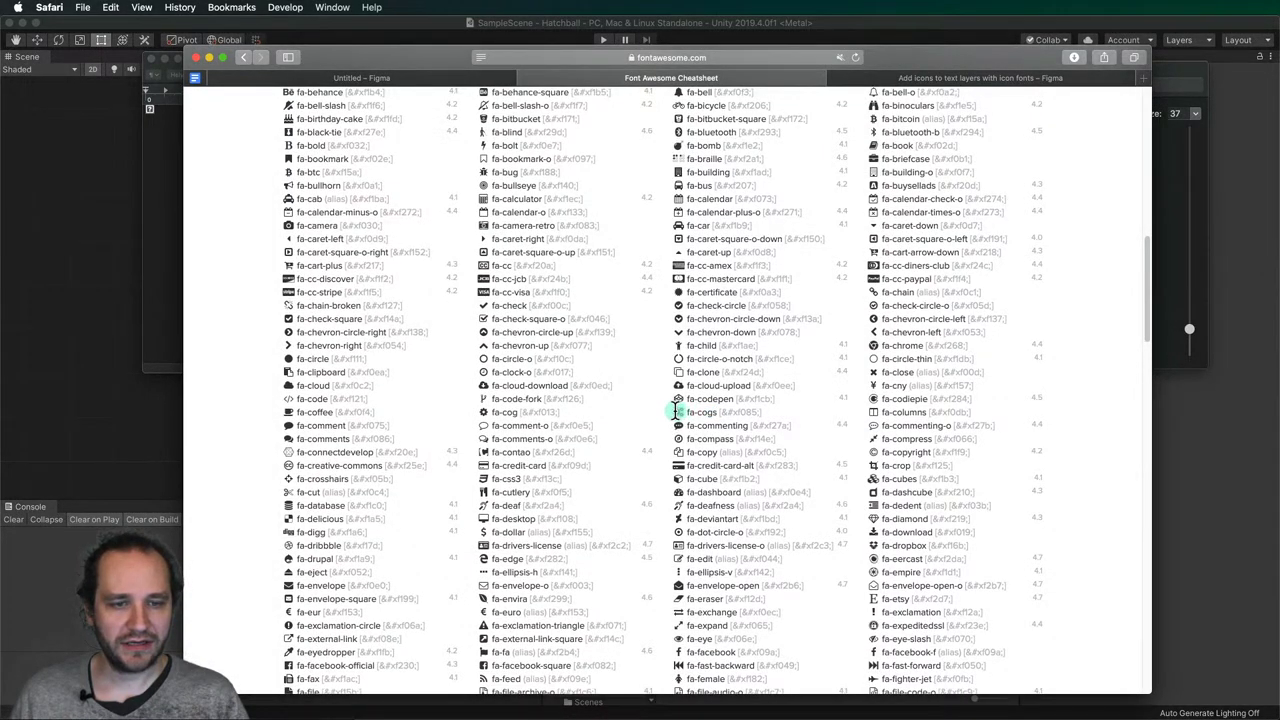
- Paste the copied gear glyph into the first square button's empty text layer in Figma
left_click(434, 80)
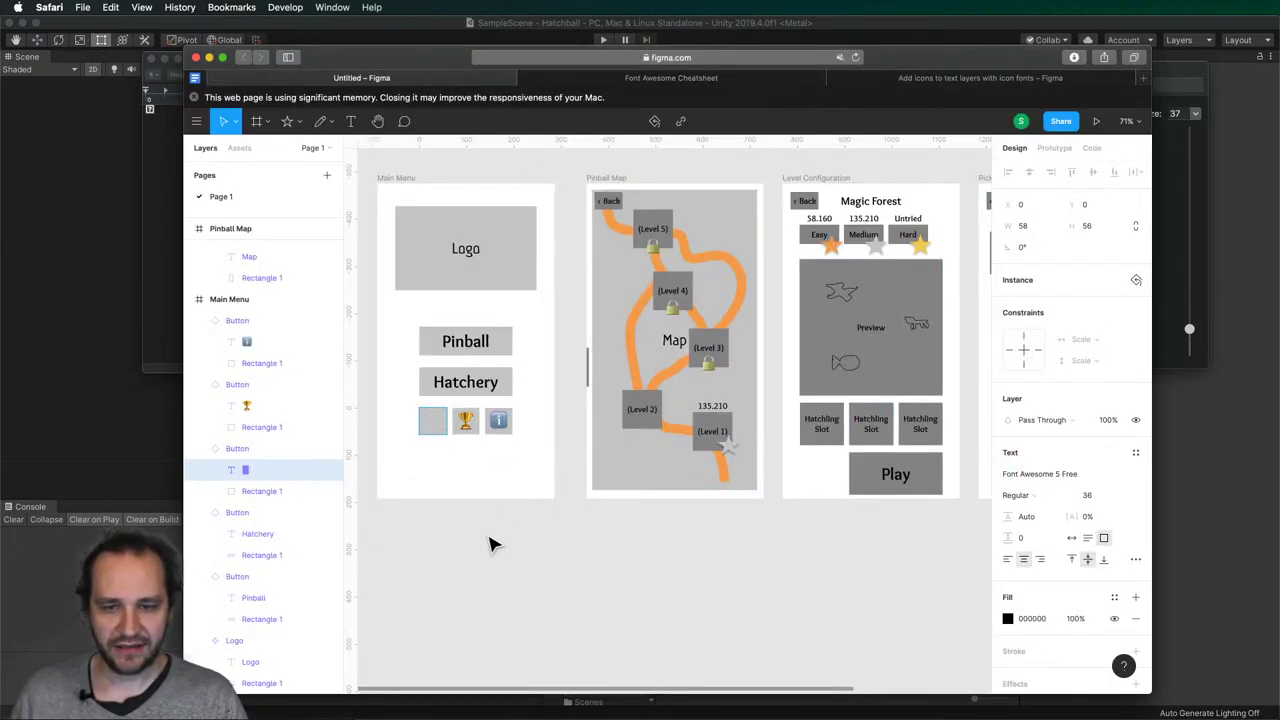
key("Return")
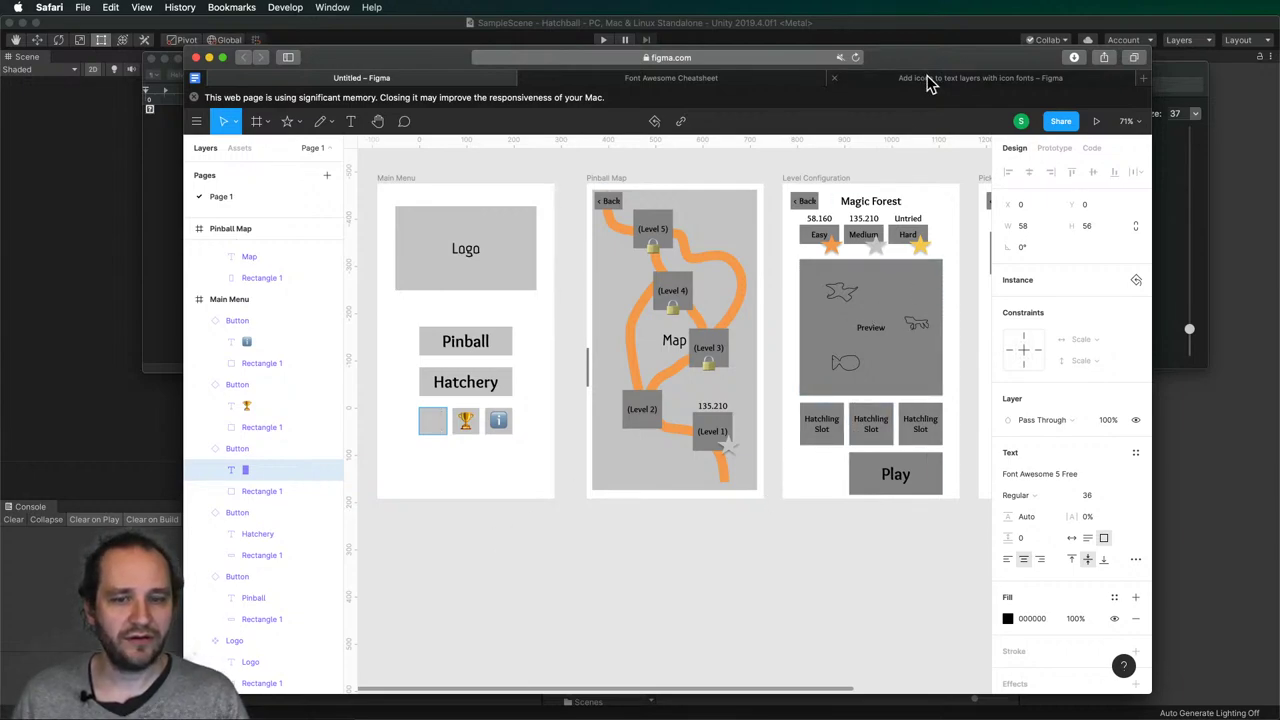
key("super+v")
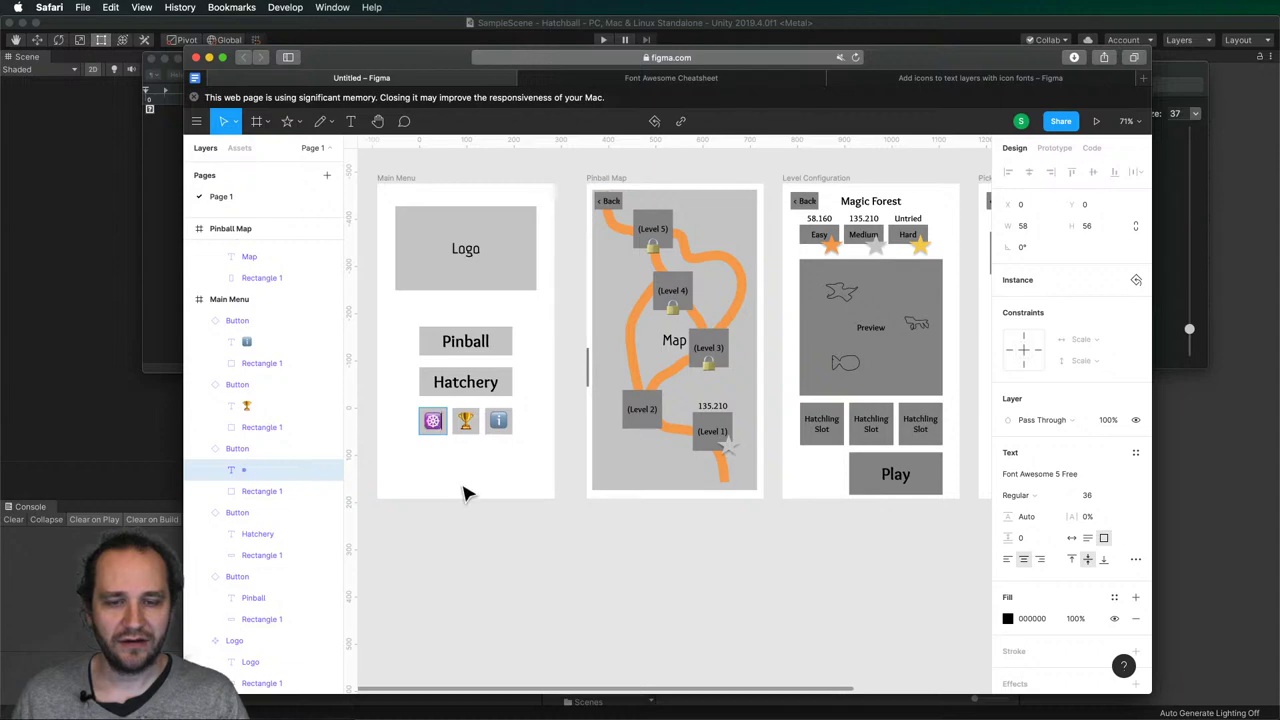
key("Escape")
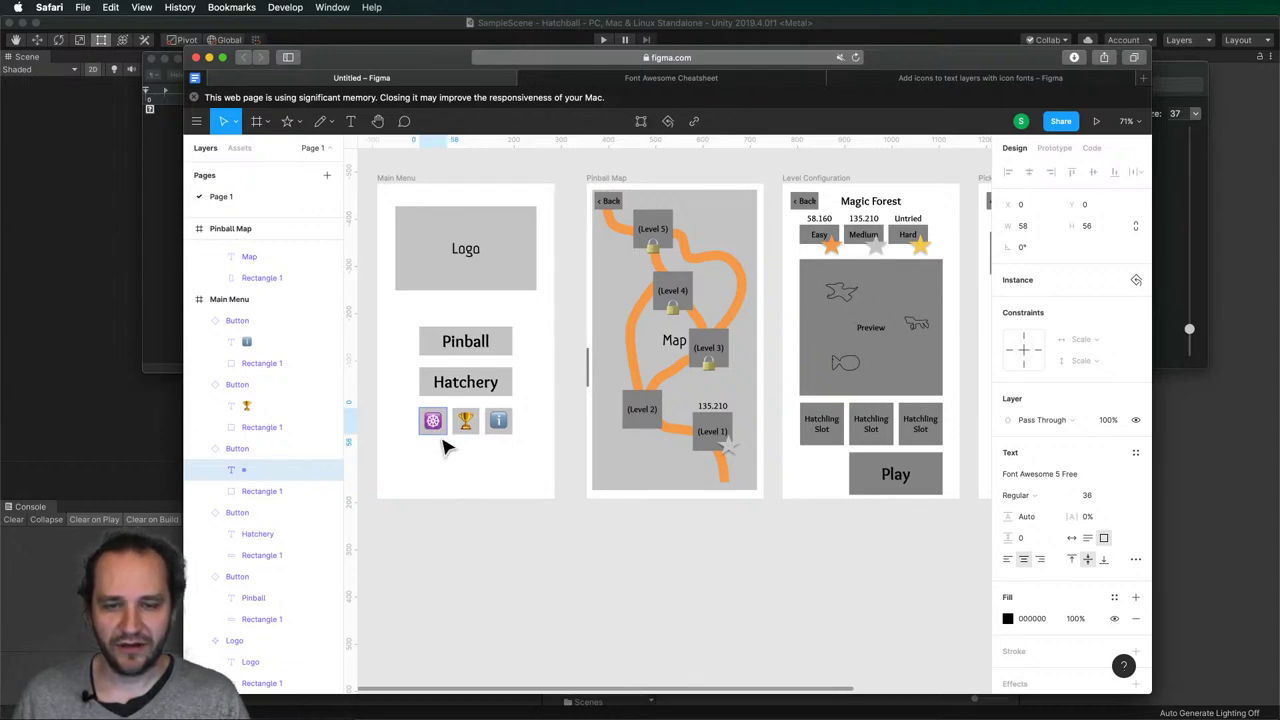
left_click(462, 466)
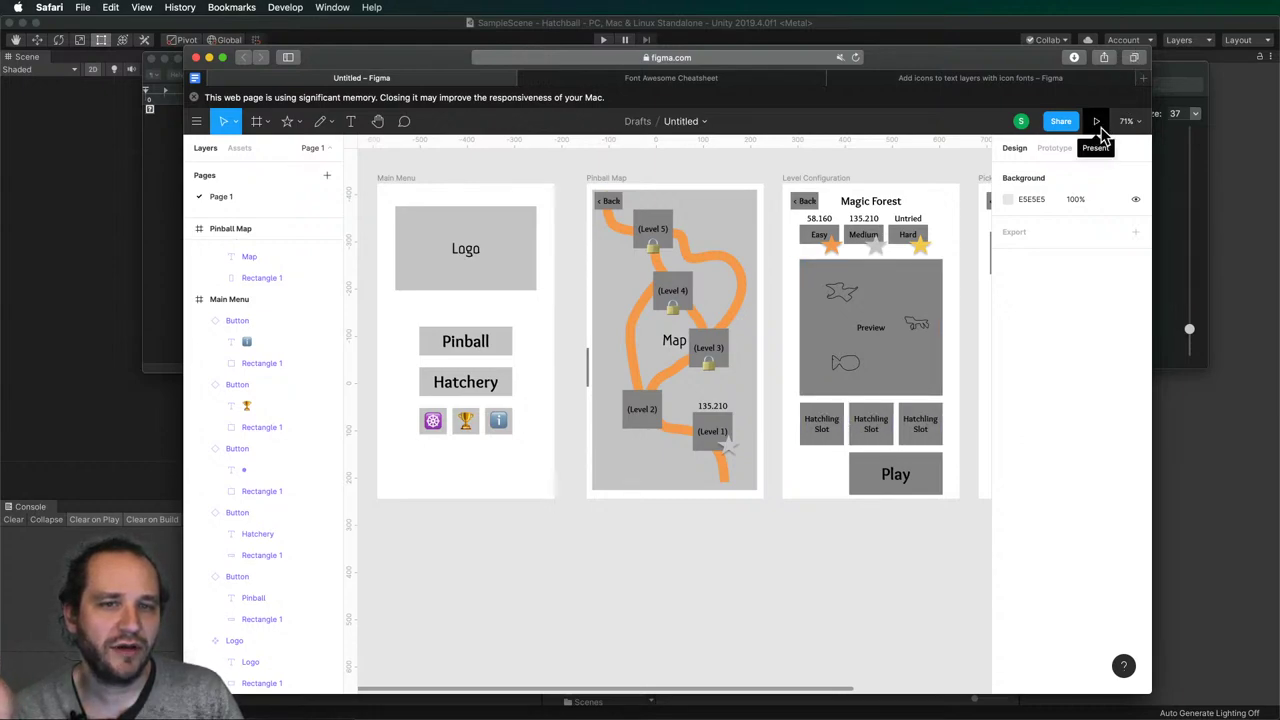
left_click(194, 99)
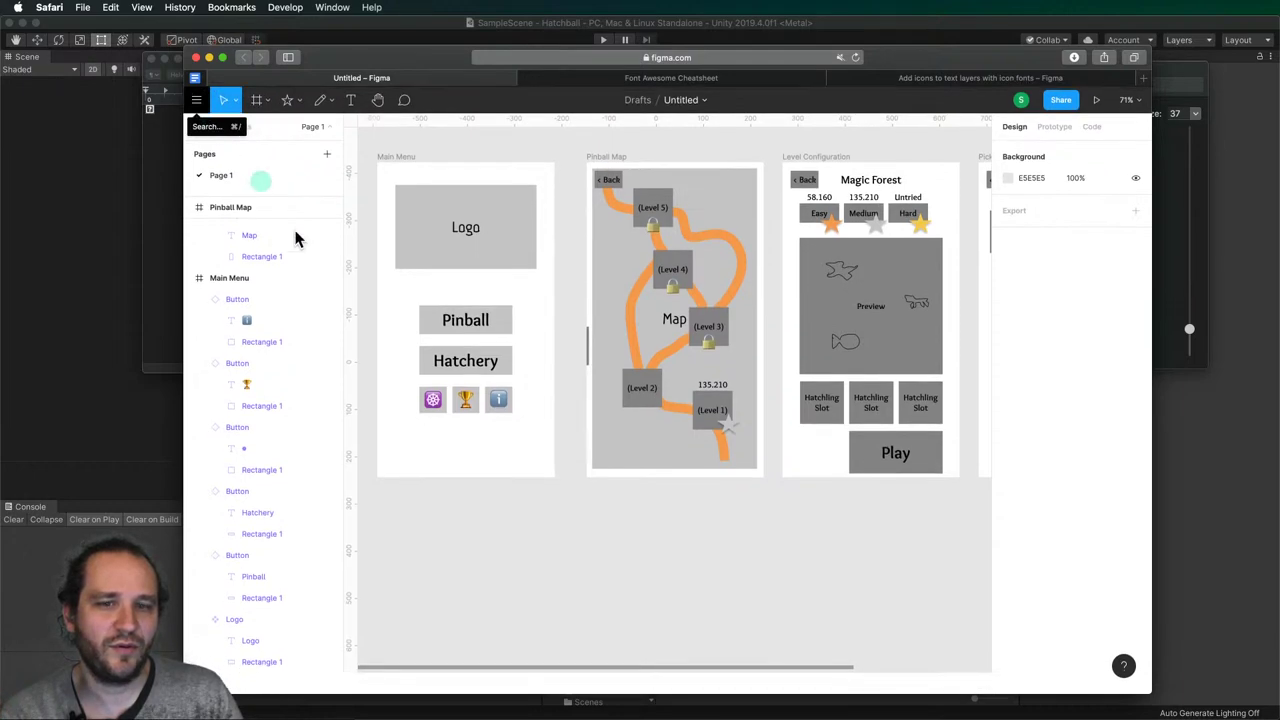
left_click_drag(845, 535, 937, 523)
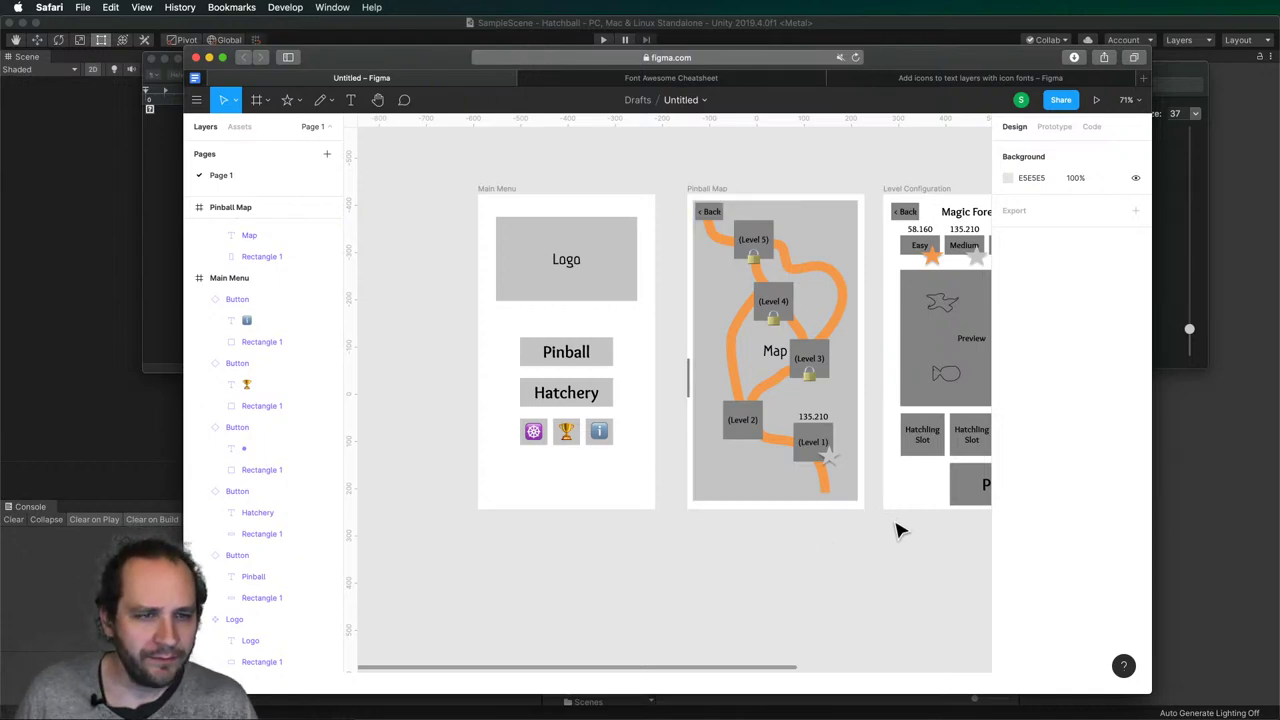
mouse_move(894, 526)
left_mouse_down()
mouse_move(531, 523)
mouse_move(900, 537)
mouse_move(831, 534)
left_mouse_up()
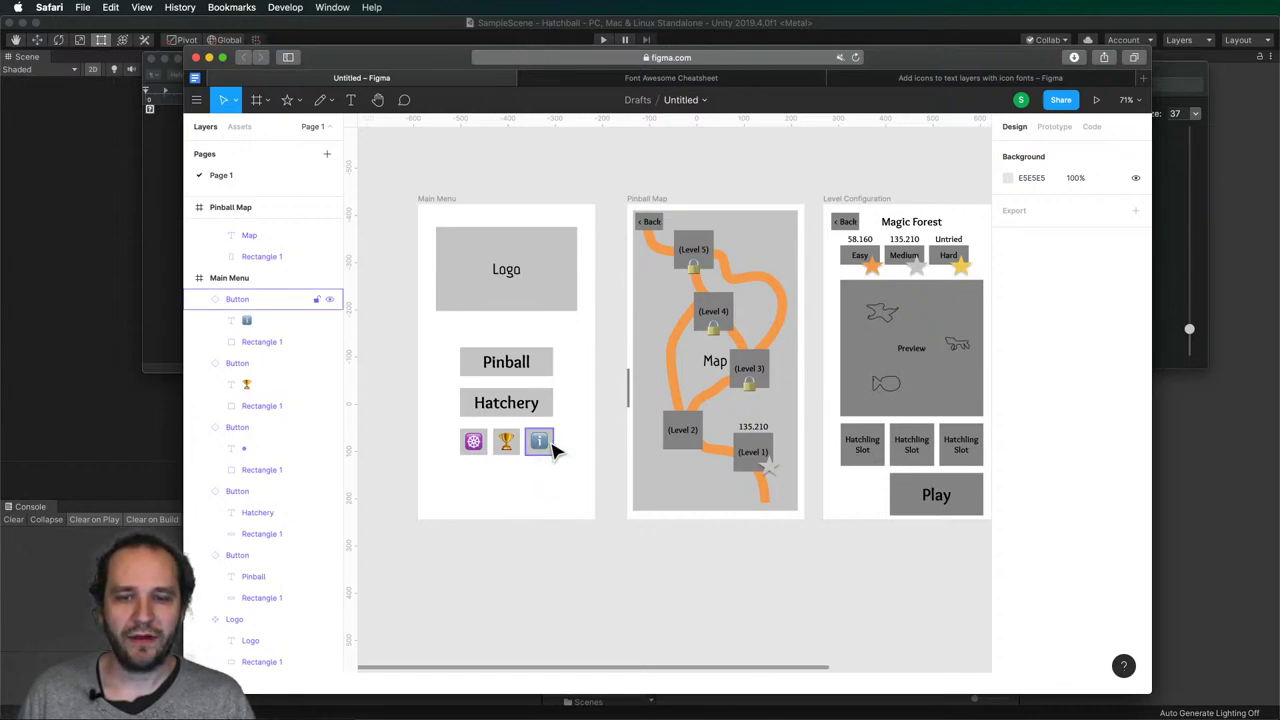
left_click(540, 490)
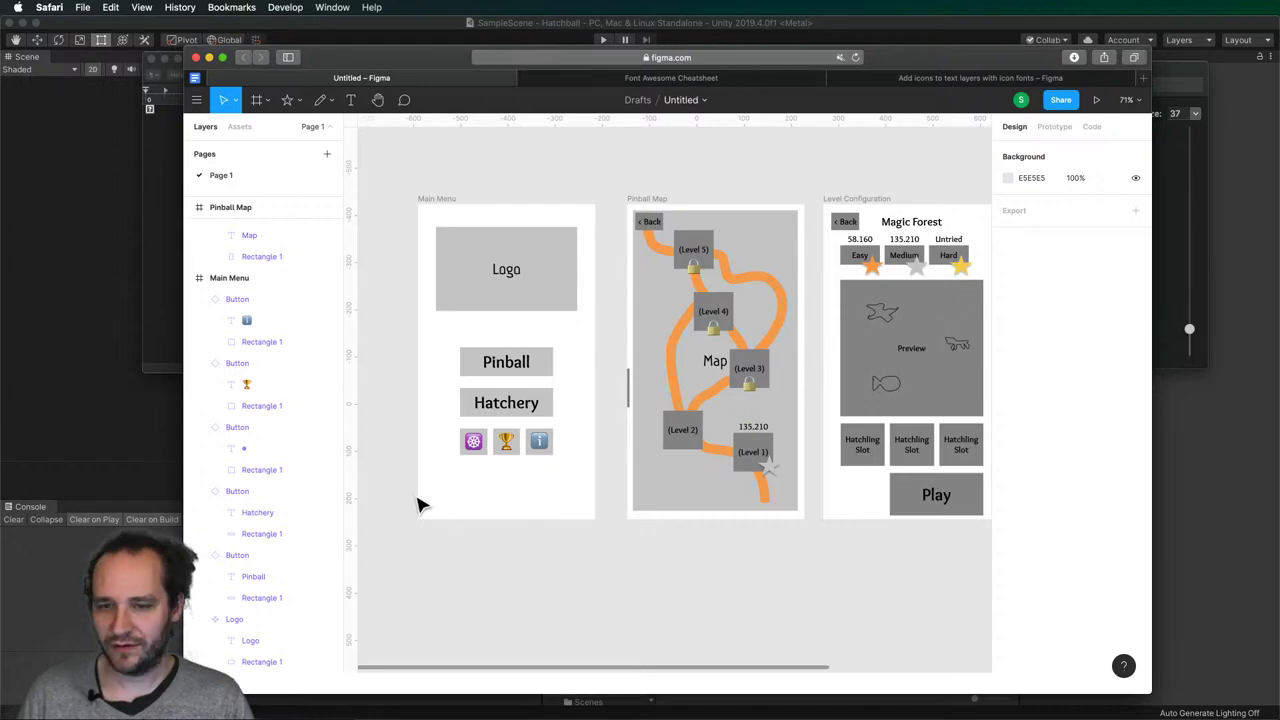
- Close the untitled TextEdit document, discarding it without saving
left_click(157, 352)
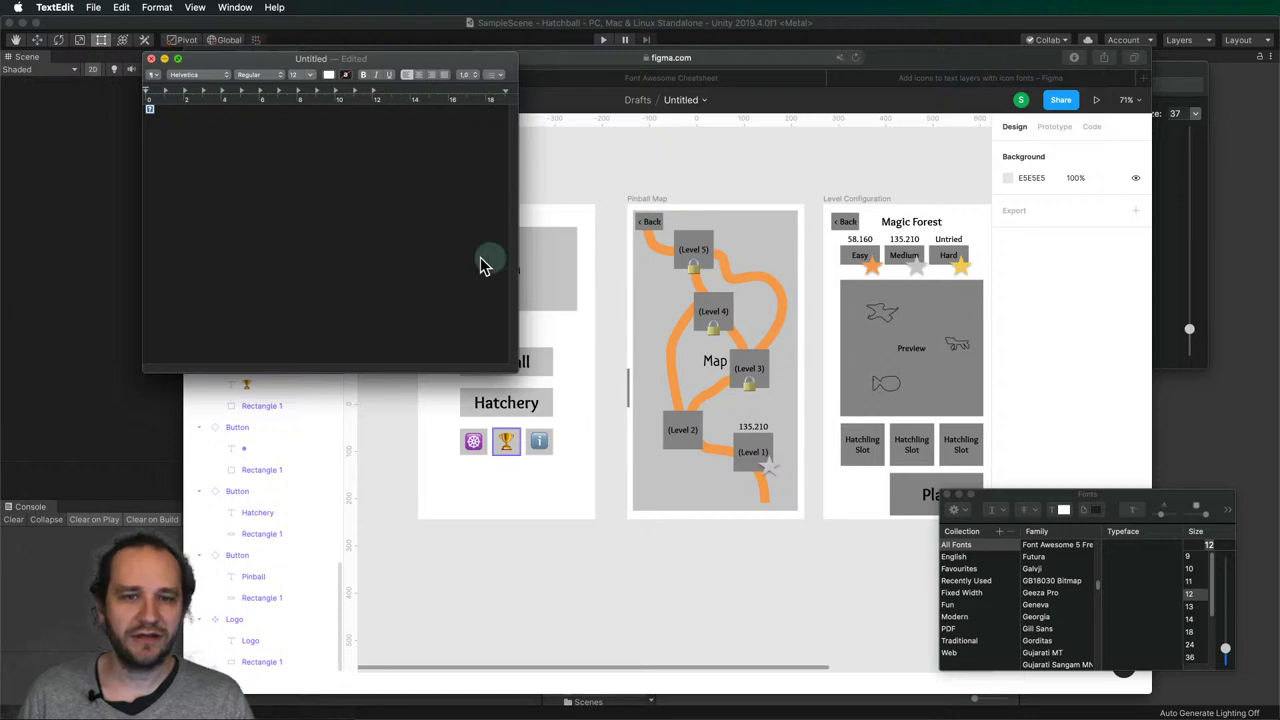
left_click(151, 58)
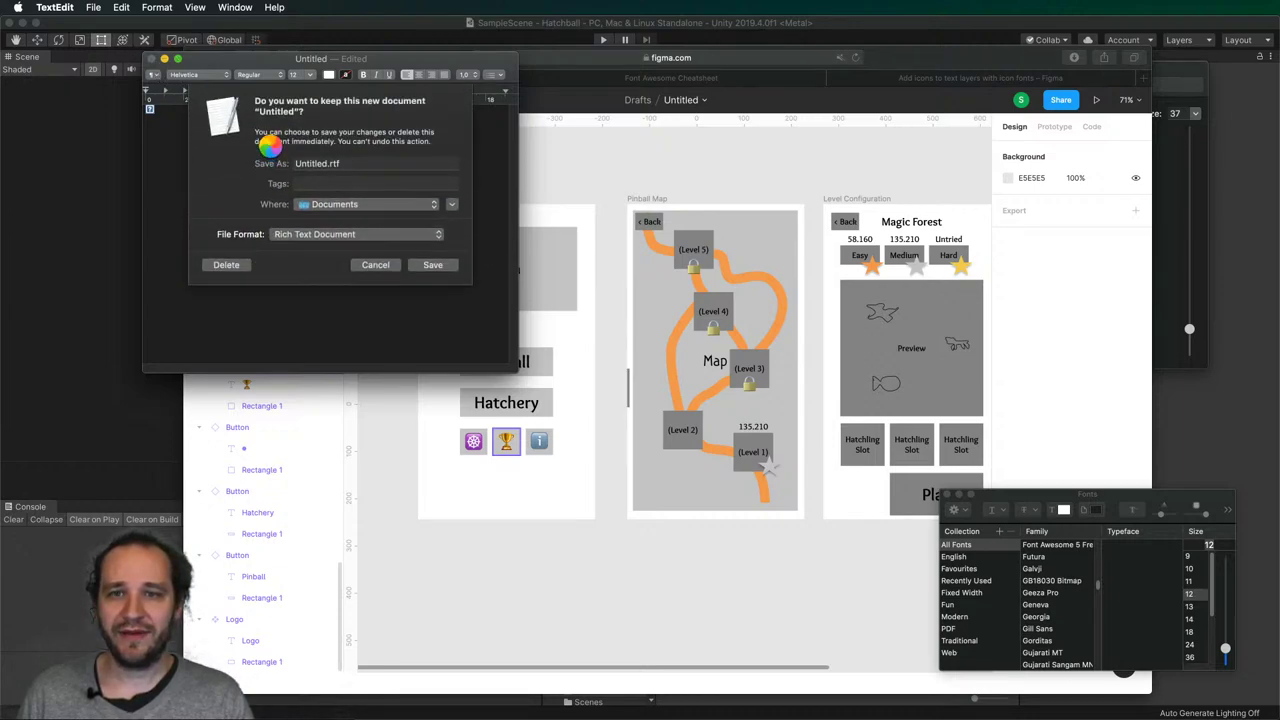
left_click(235, 266)
- Minimize the browser window so Unity's Hatchball scene is in front
left_click(168, 36)
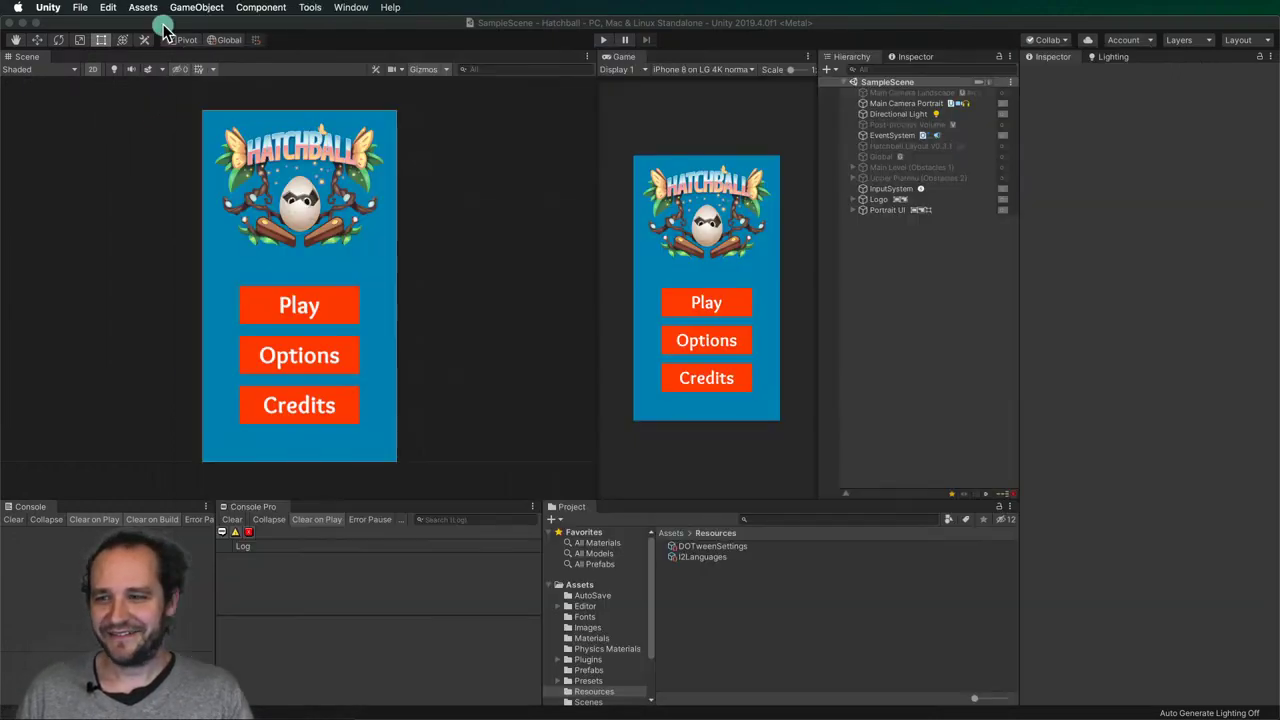
key("super+Tab")
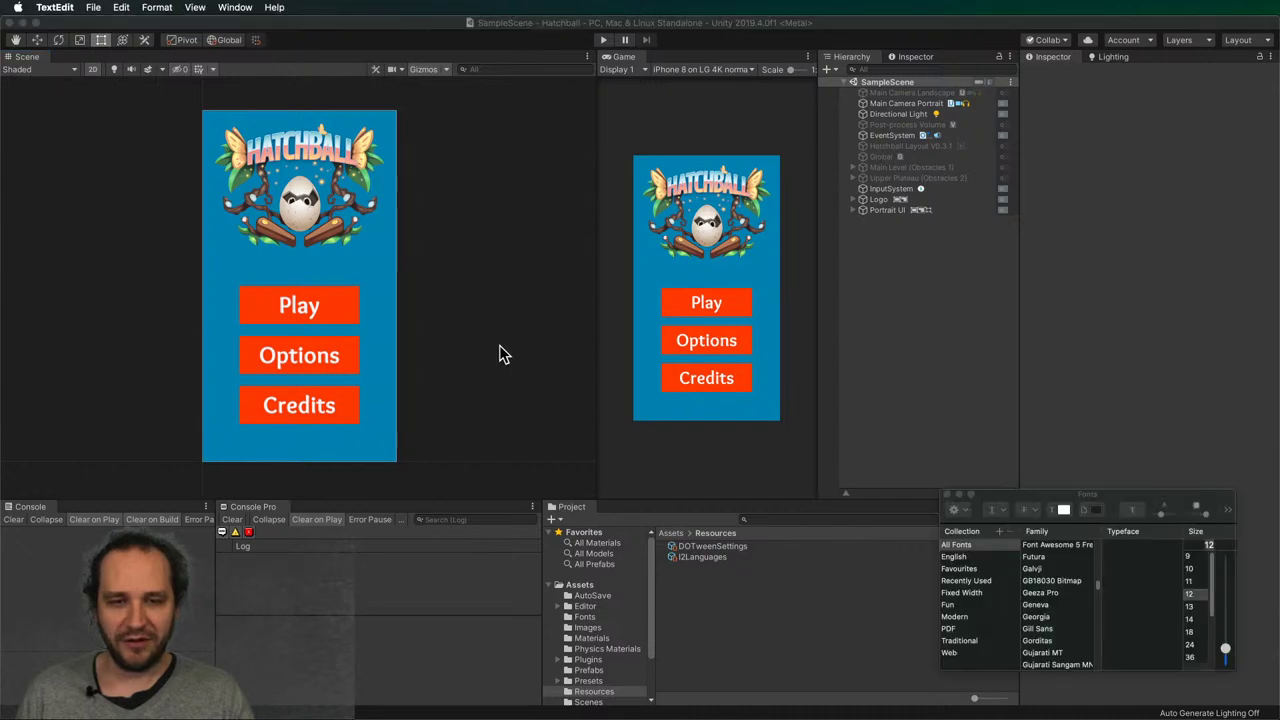
key("super+Tab")
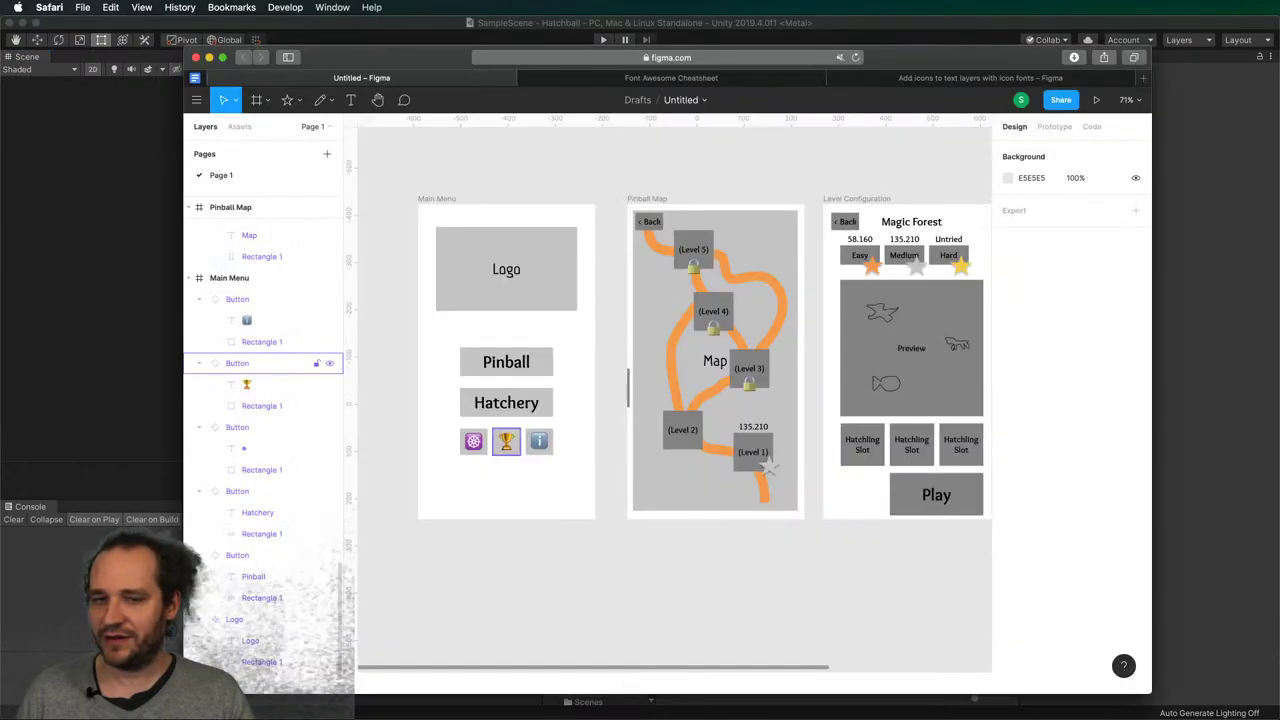
key("super+m")
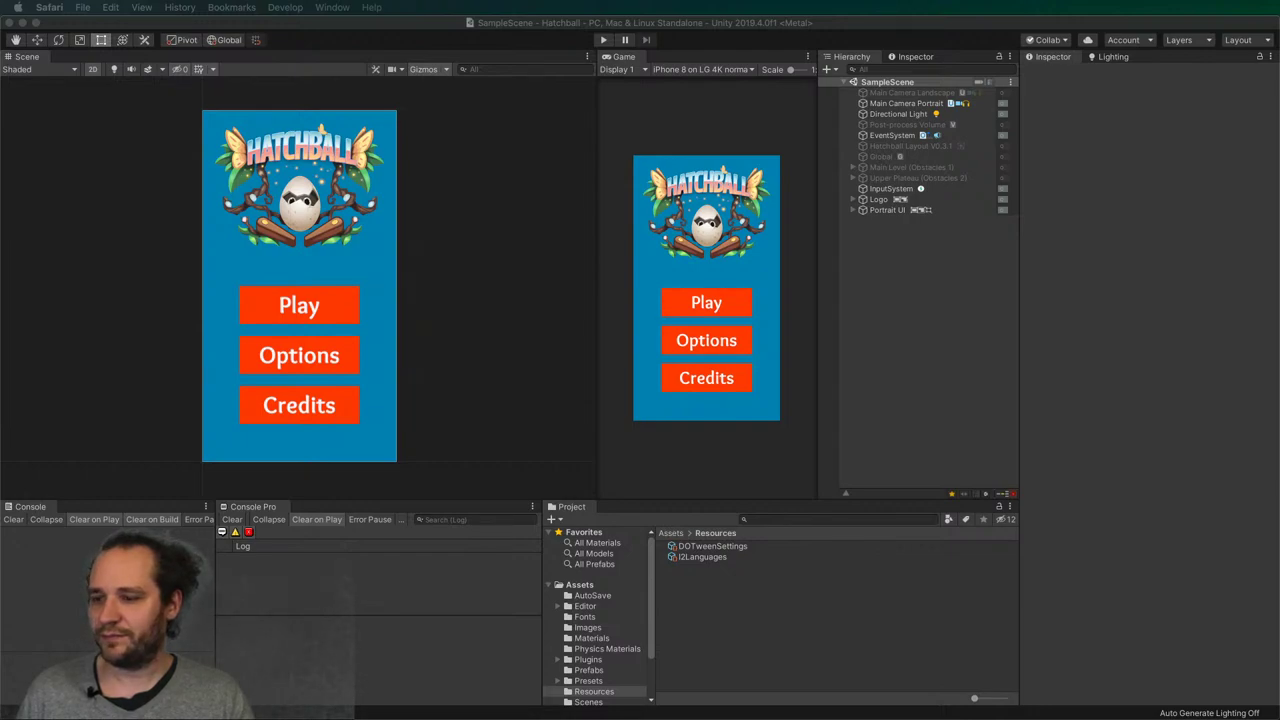
- Shrink the Button Group's height in the Unity scene
left_click(480, 323)
scroll(295, 388, "up", 3)
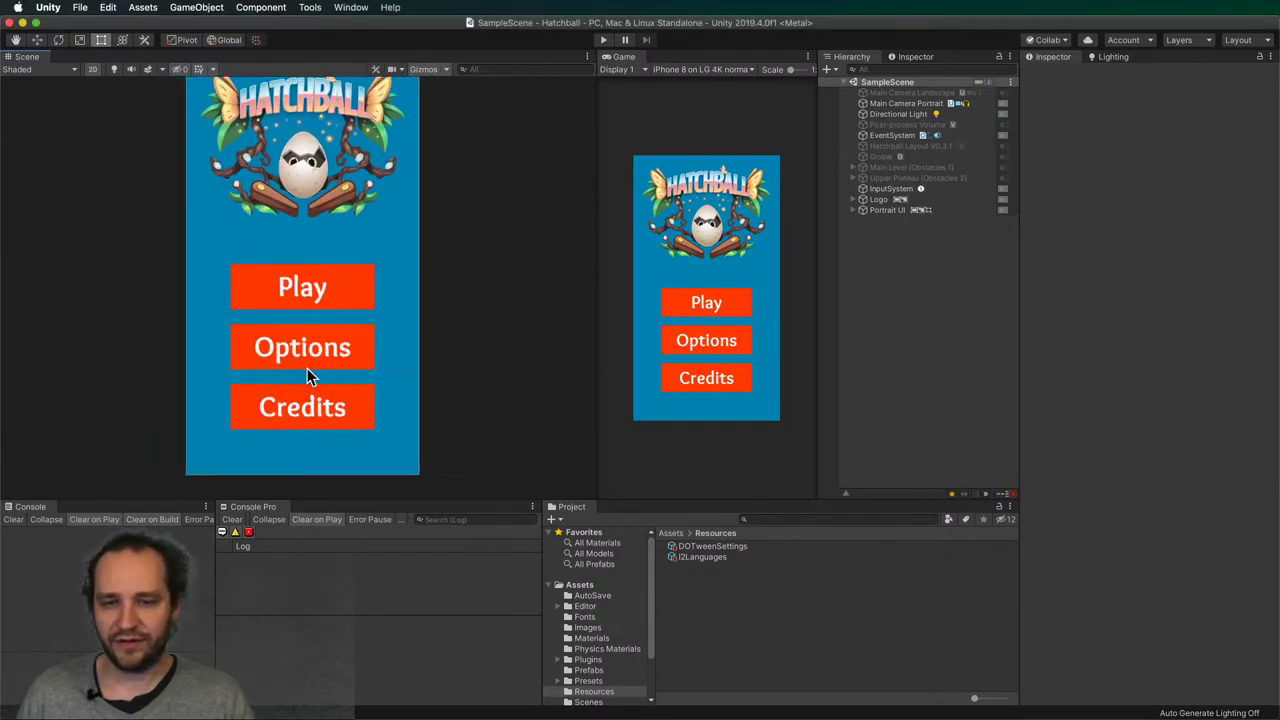
scroll(320, 365, "down", 3)
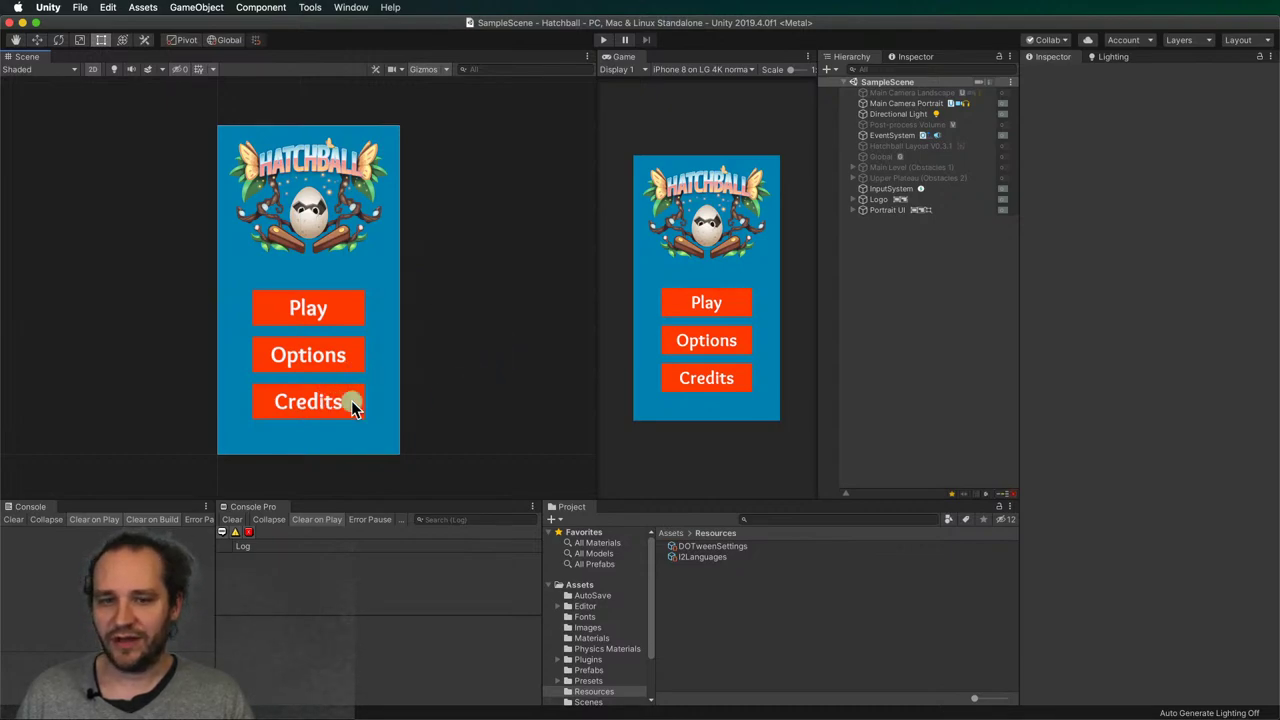
left_click(349, 312)
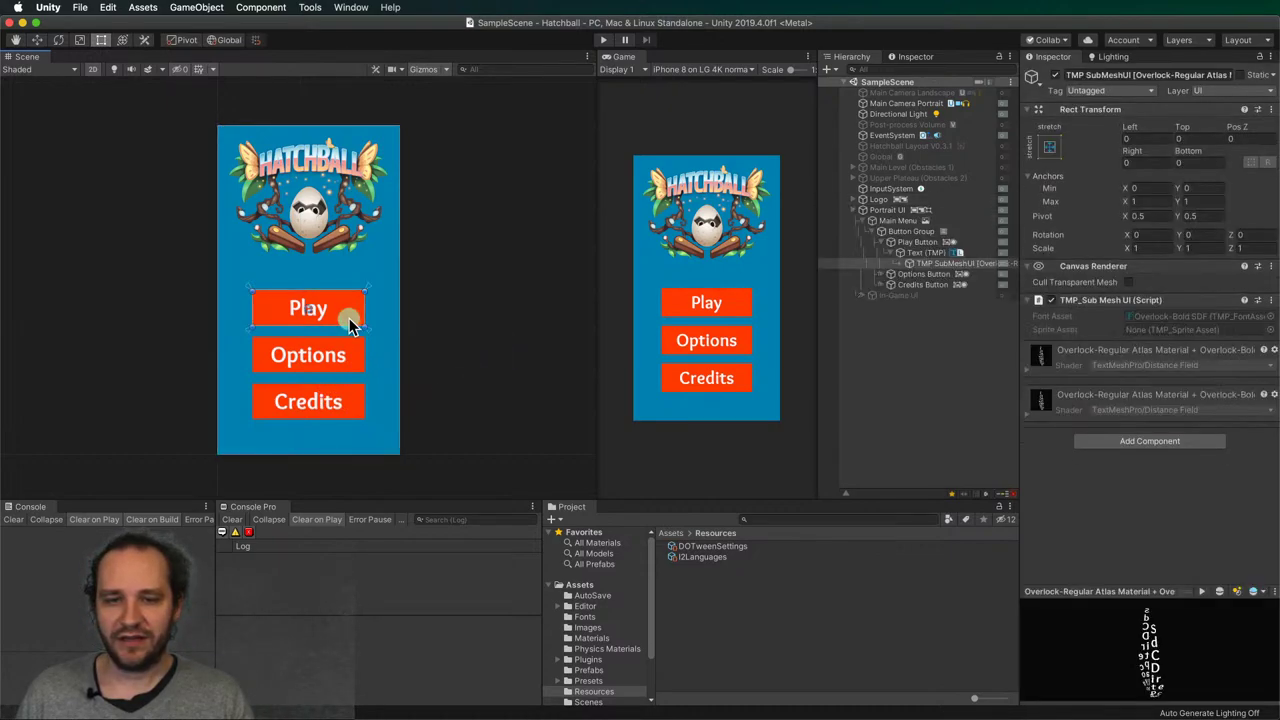
left_click(905, 231)
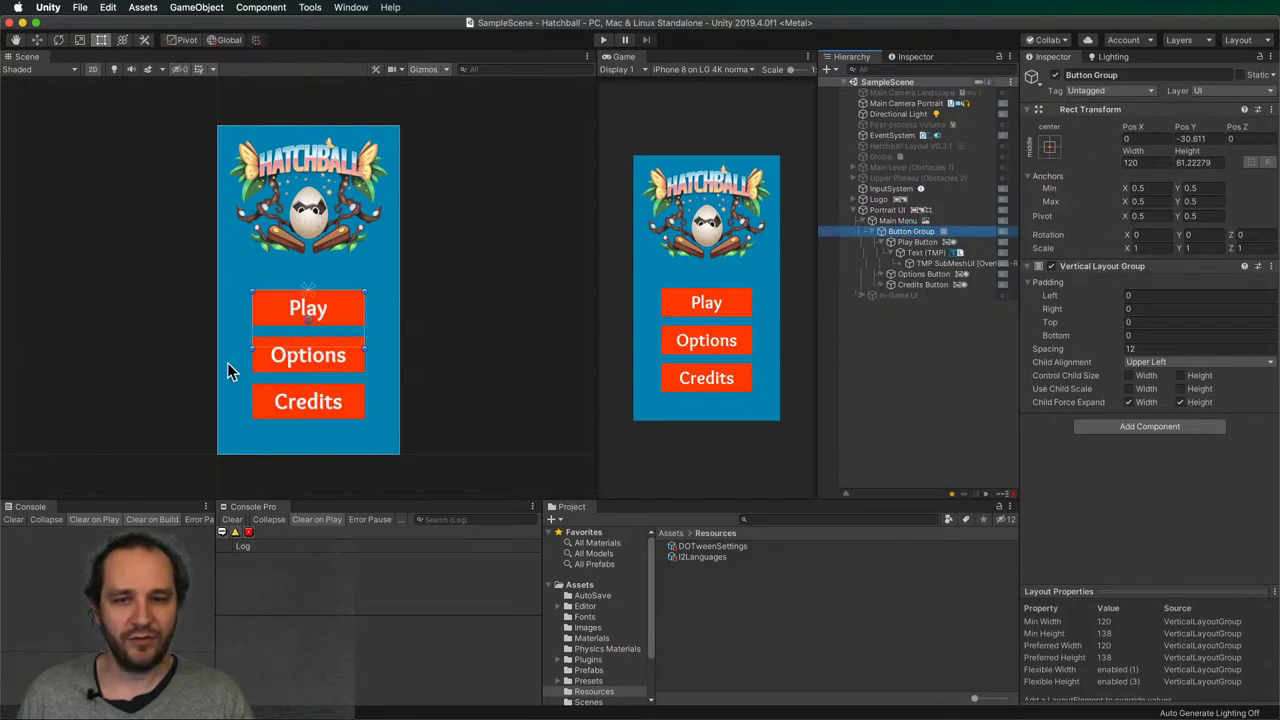
left_click_drag(353, 349, 355, 322)
left_click(929, 343)
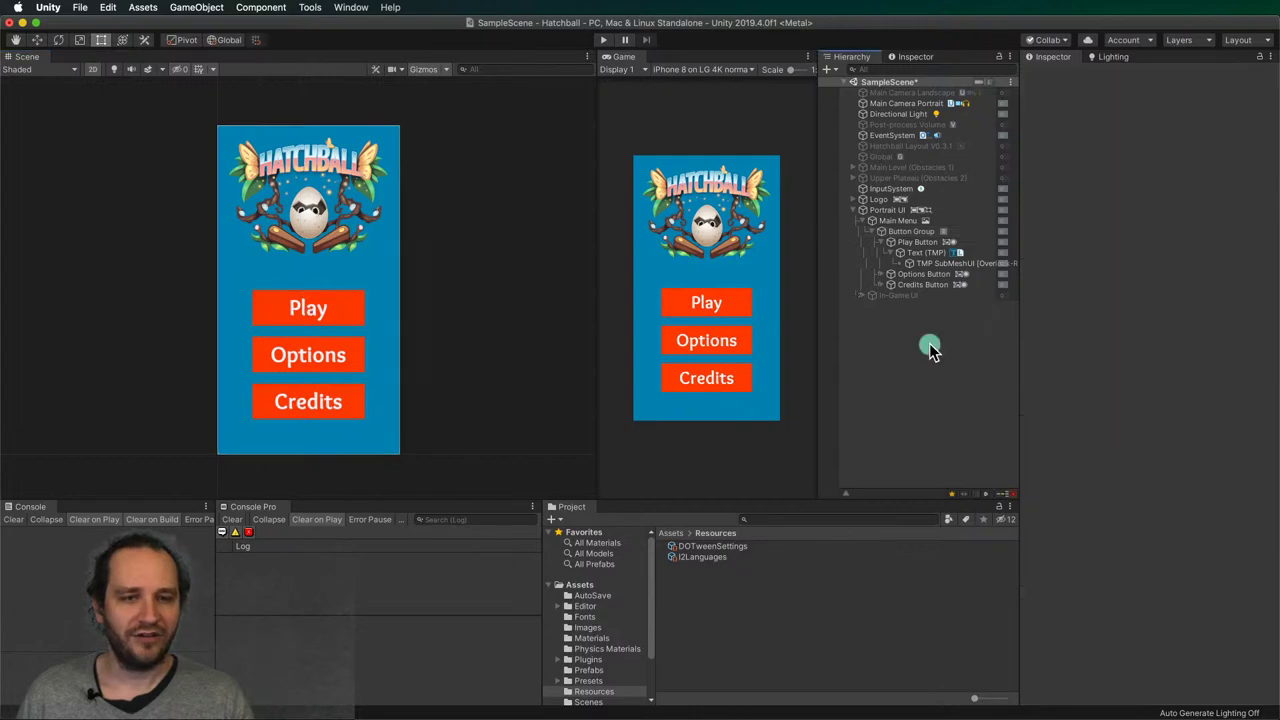
left_click(901, 232)
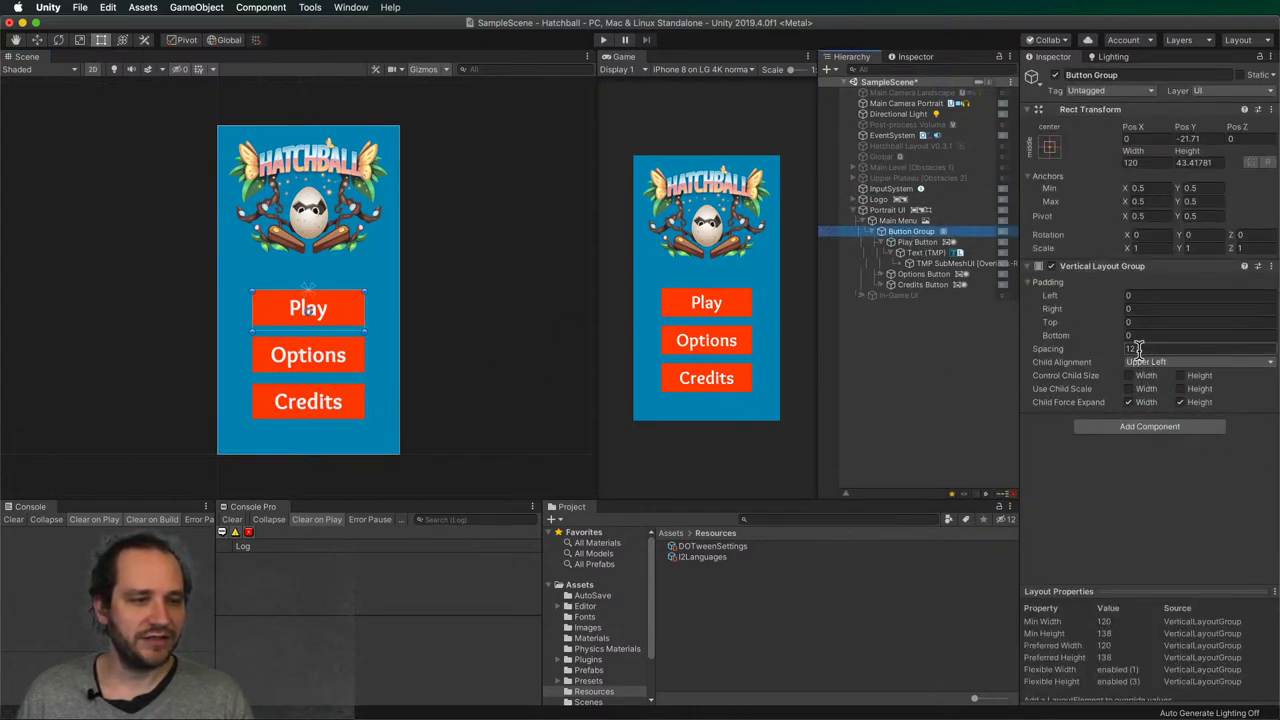
- Empty the Credits button's TextMeshPro label and show the Fonts folder in the Project window
left_click(323, 448)
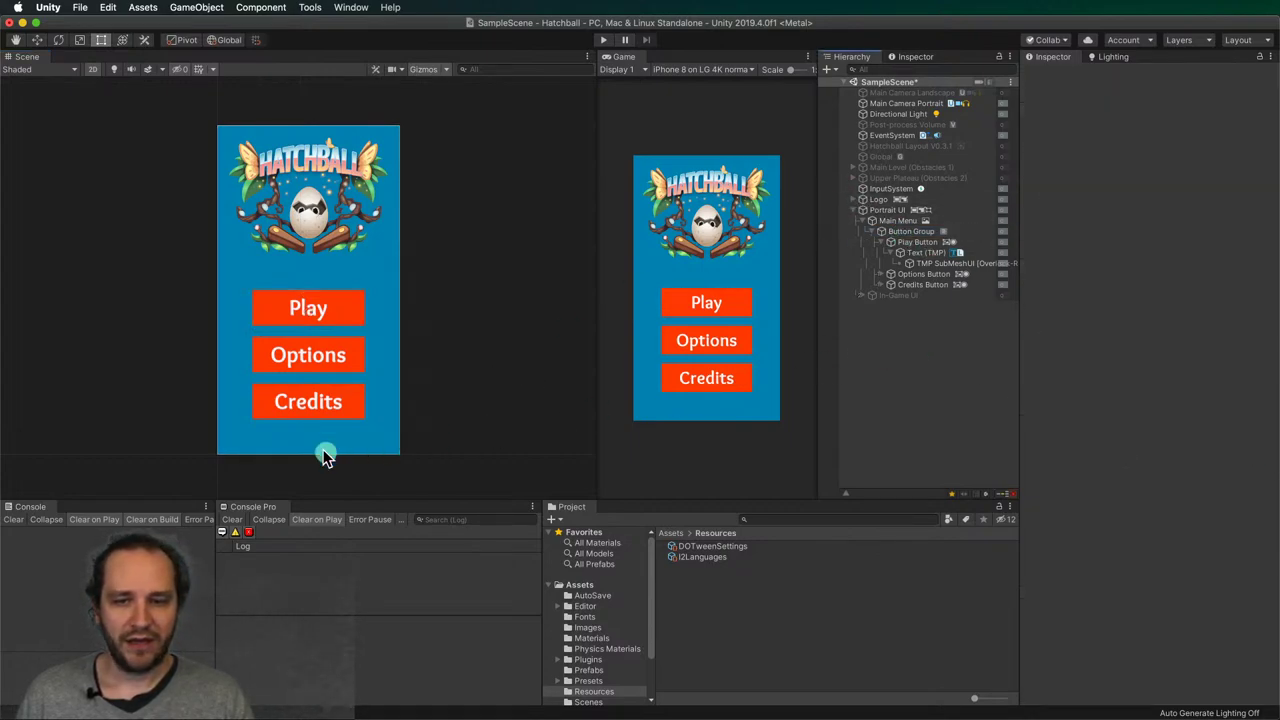
left_click(358, 397)
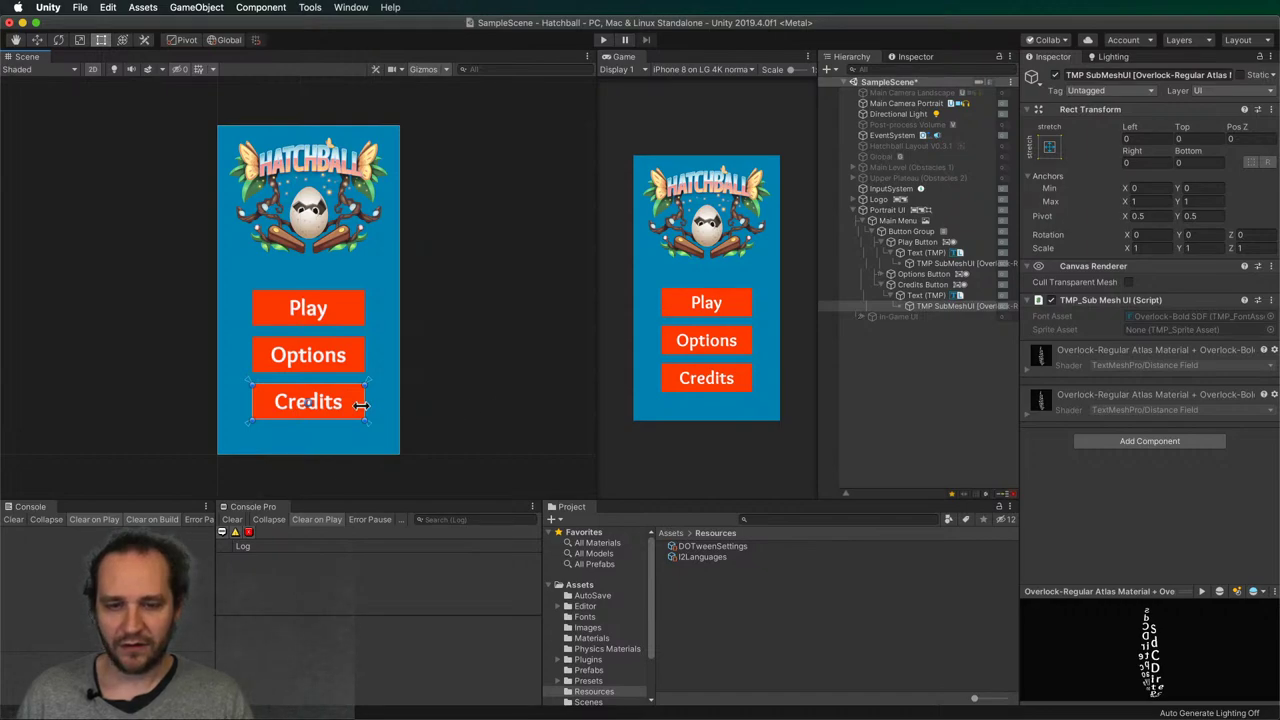
left_click(330, 406)
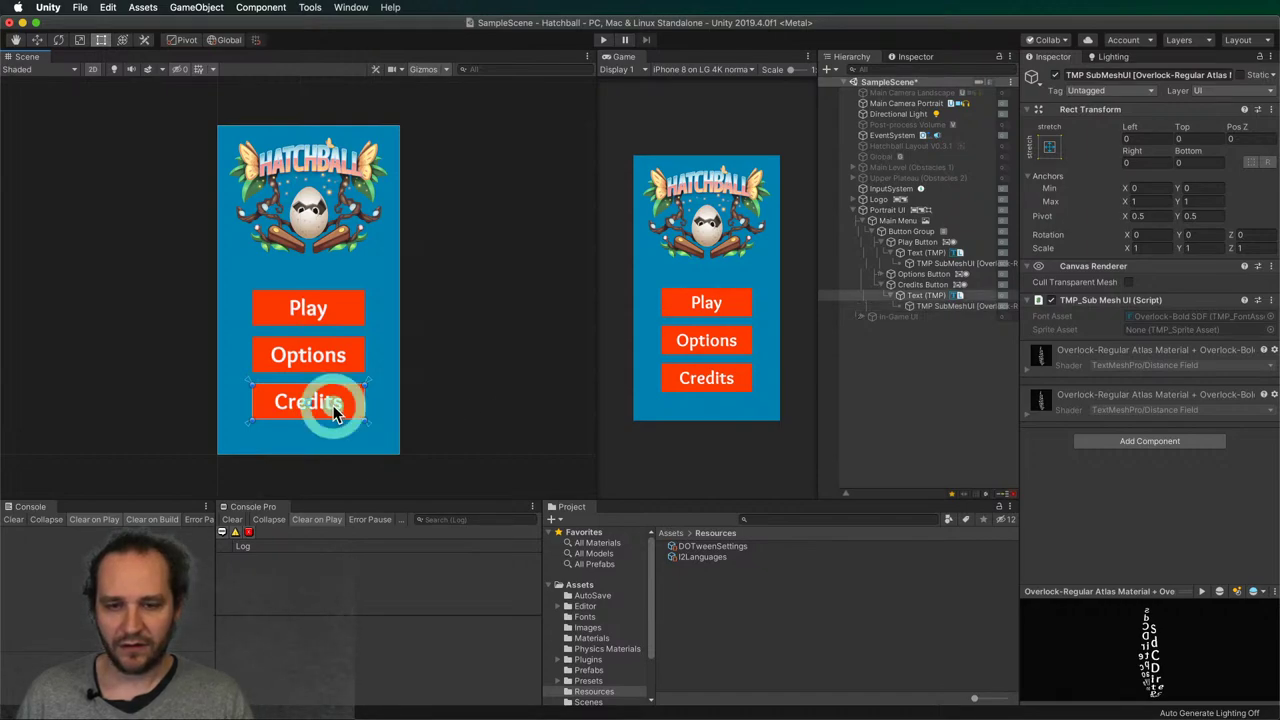
left_click(926, 295)
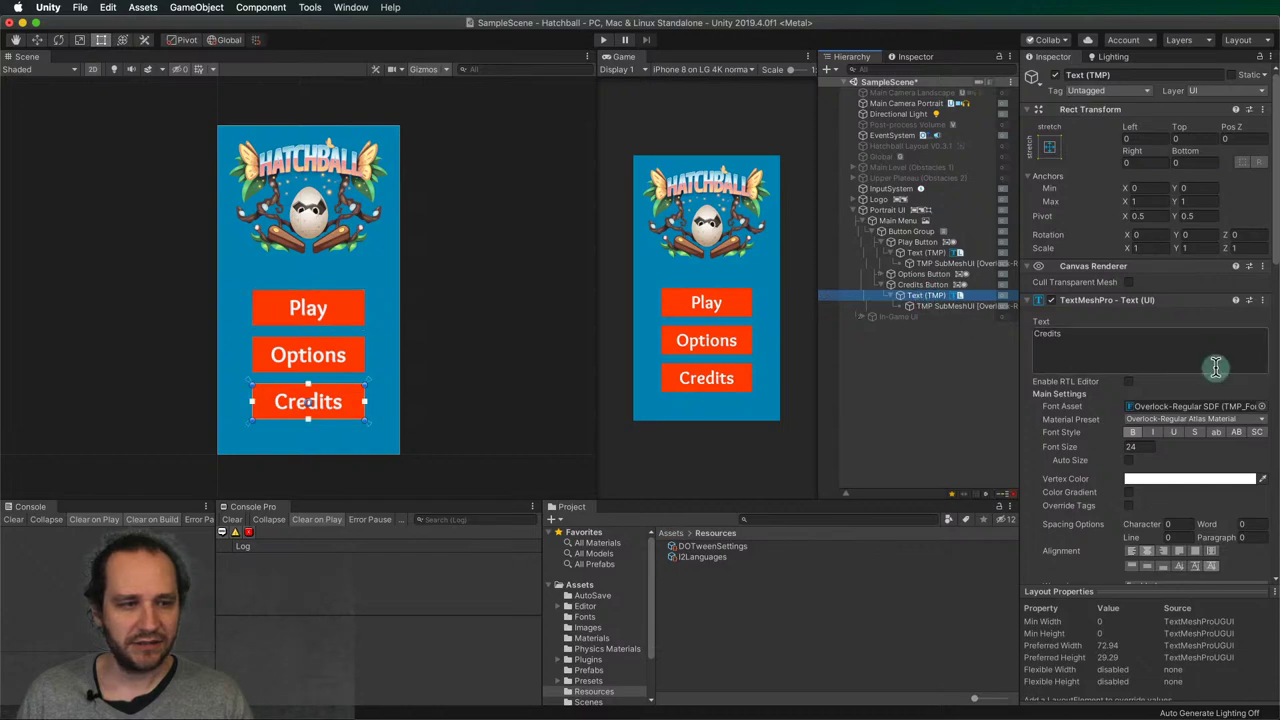
left_click(1188, 347)
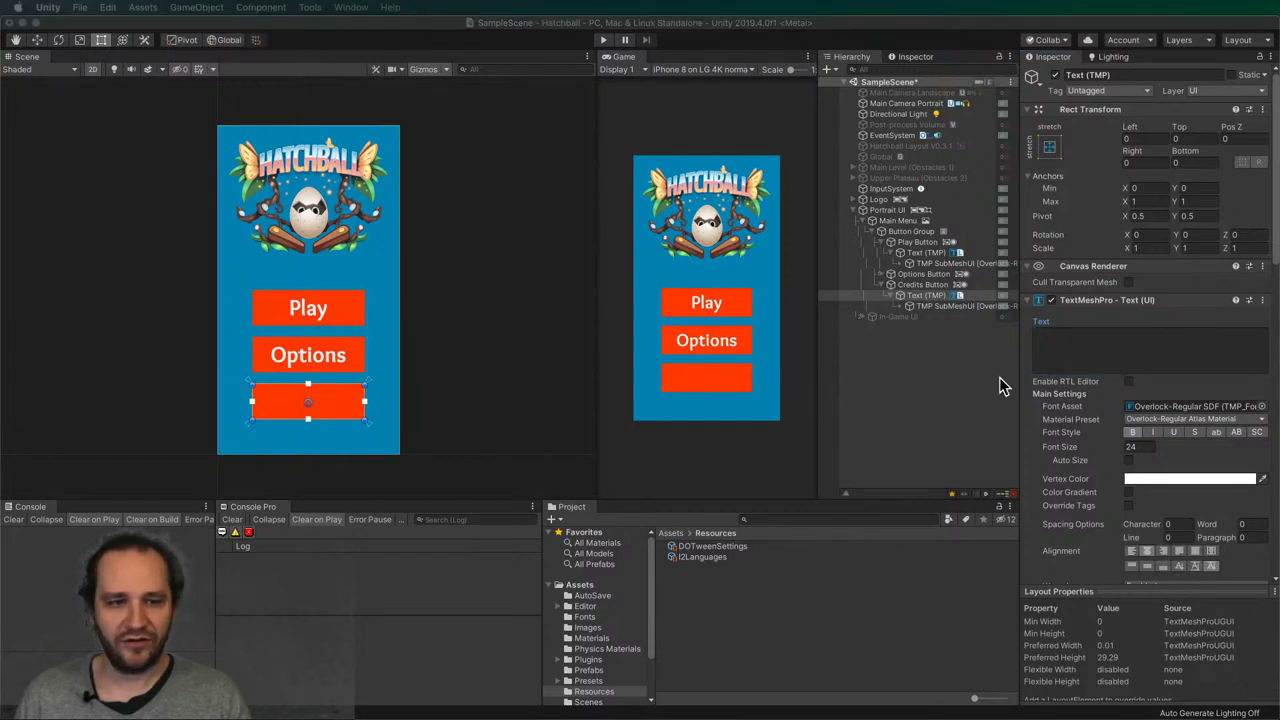
left_click(1090, 350)
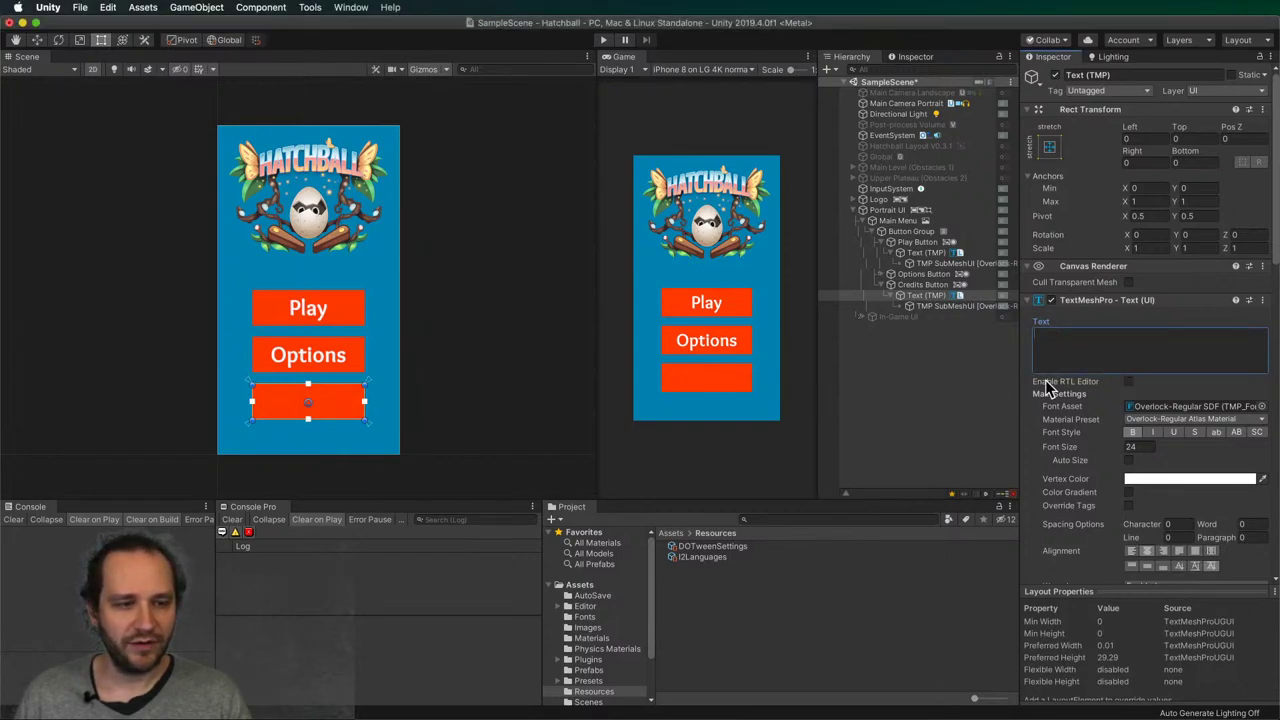
left_click(712, 645)
left_click(584, 616)
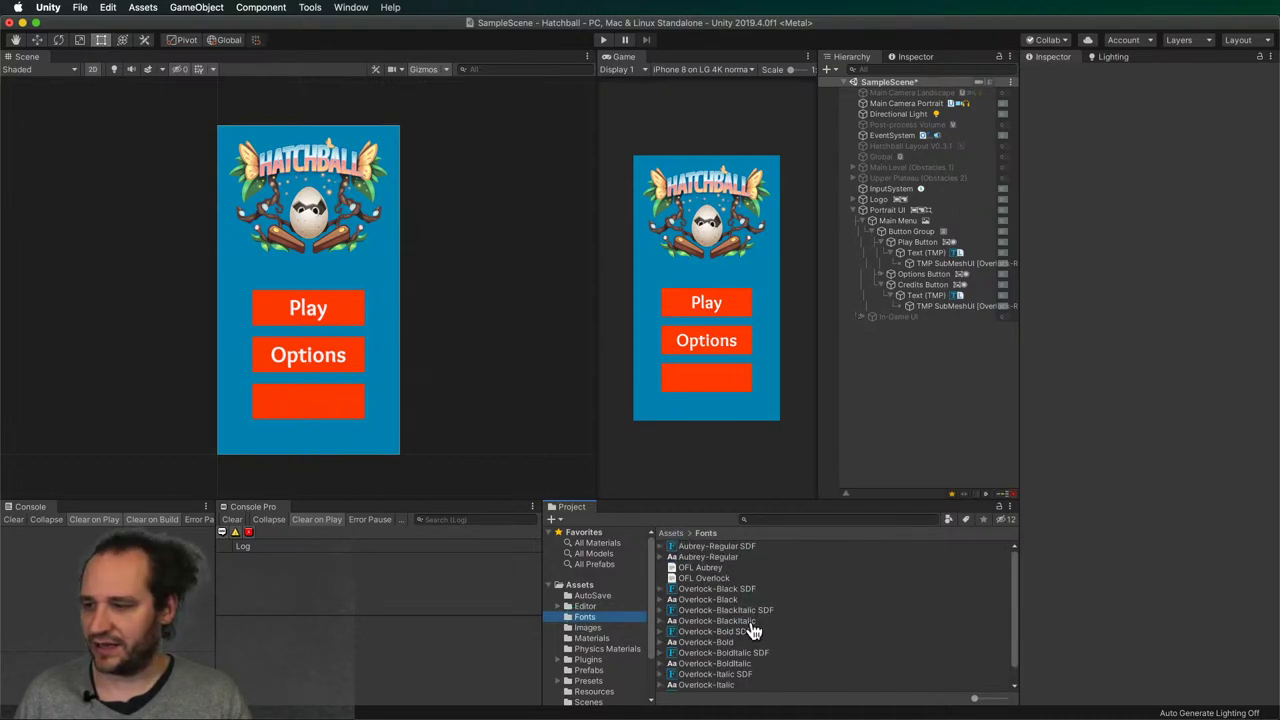
- Reveal the Font Awesome font files from Font Book and drag both into Unity's Assets/Fonts folder
key("super+Tab")
right_click(813, 220)
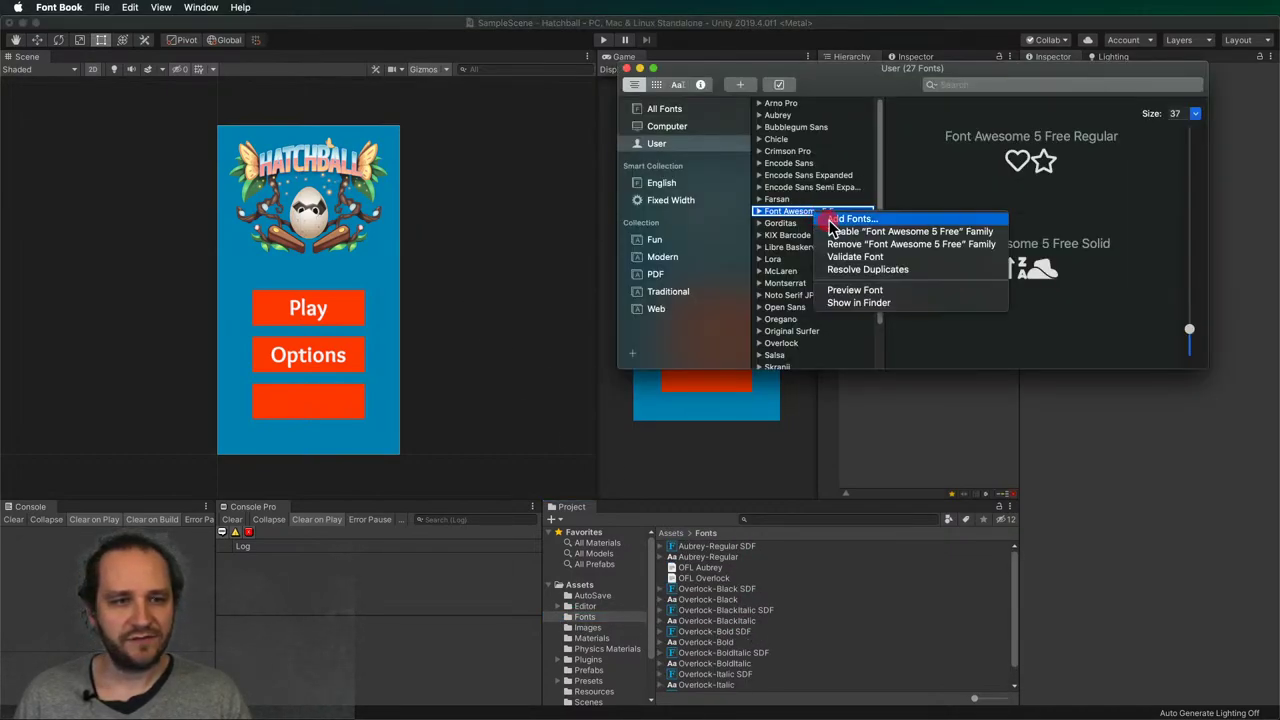
left_click(867, 309)
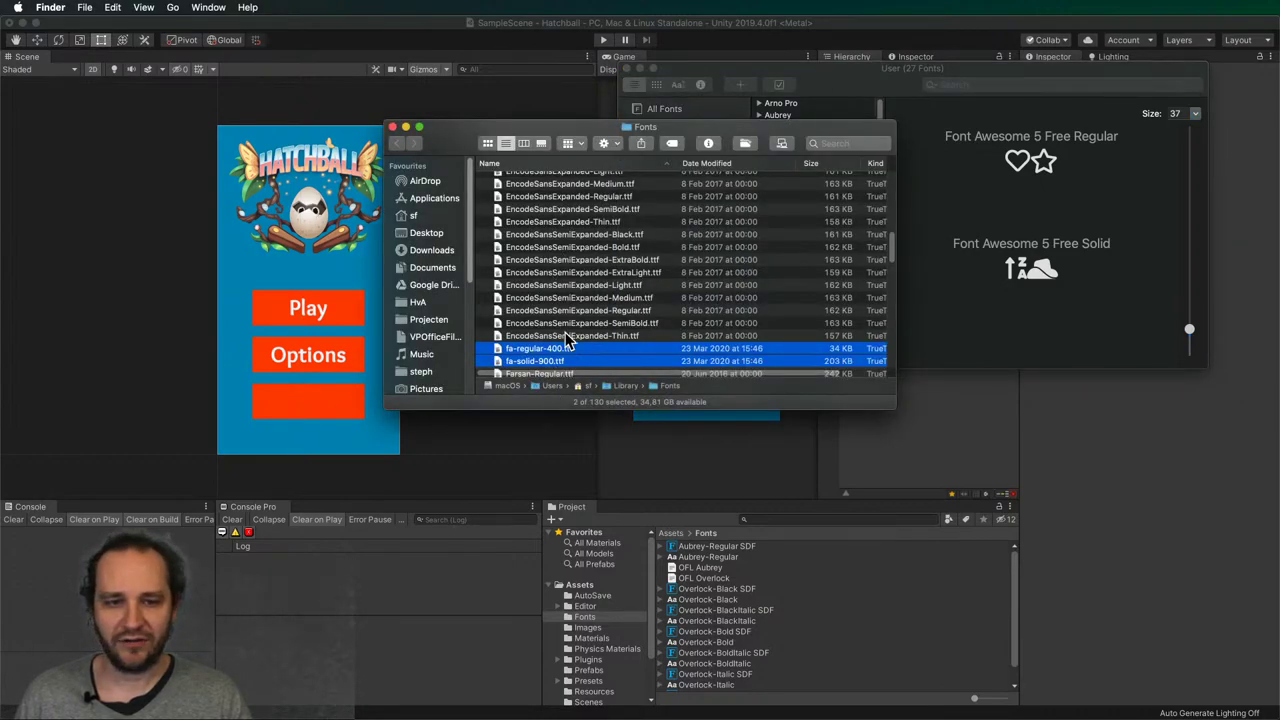
left_click_drag(527, 366, 735, 580)
left_click(1035, 603)
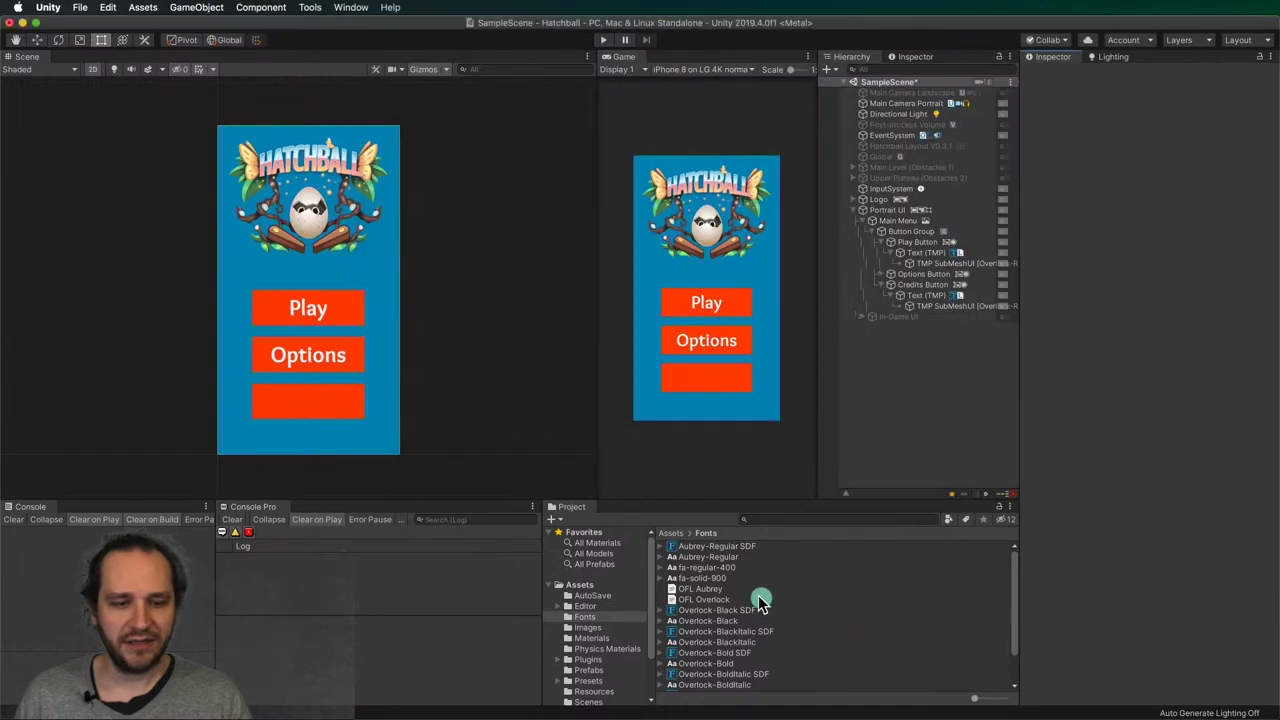
- Create TextMeshPro font assets fa-regular-400 SDF and fa-solid-900 SDF from the imported fonts
left_click(702, 567)
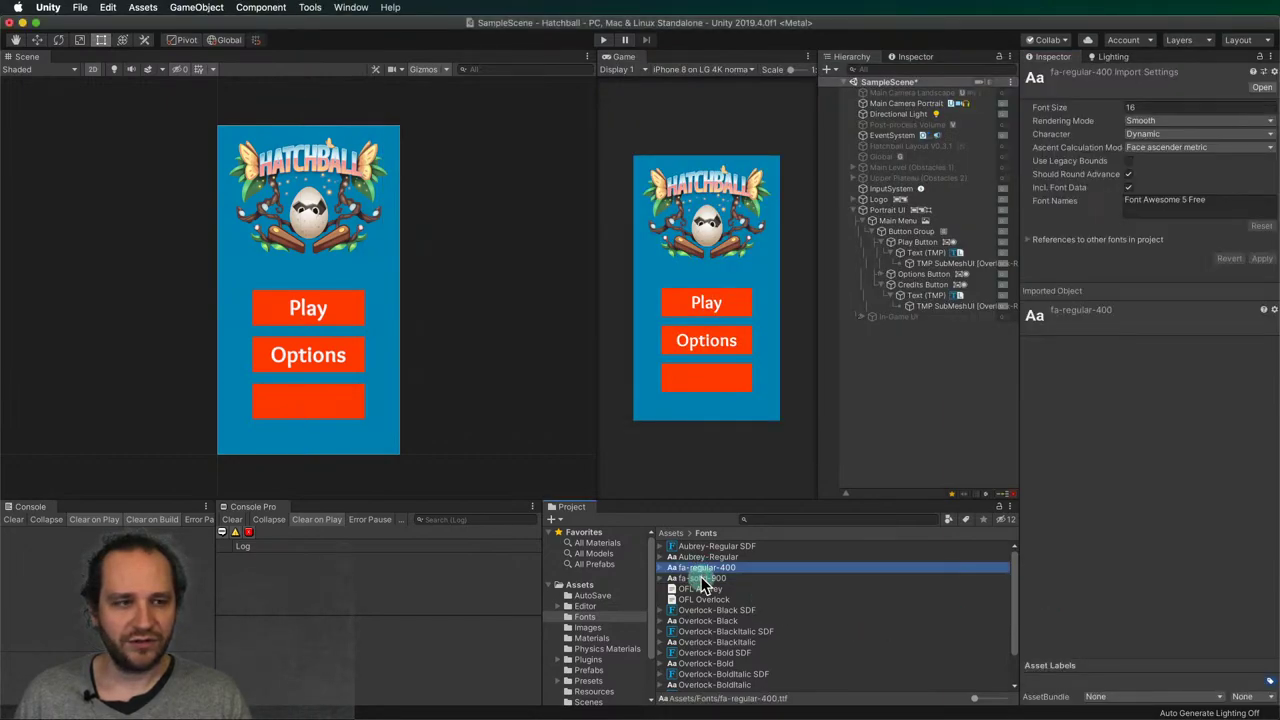
right_click(703, 567)
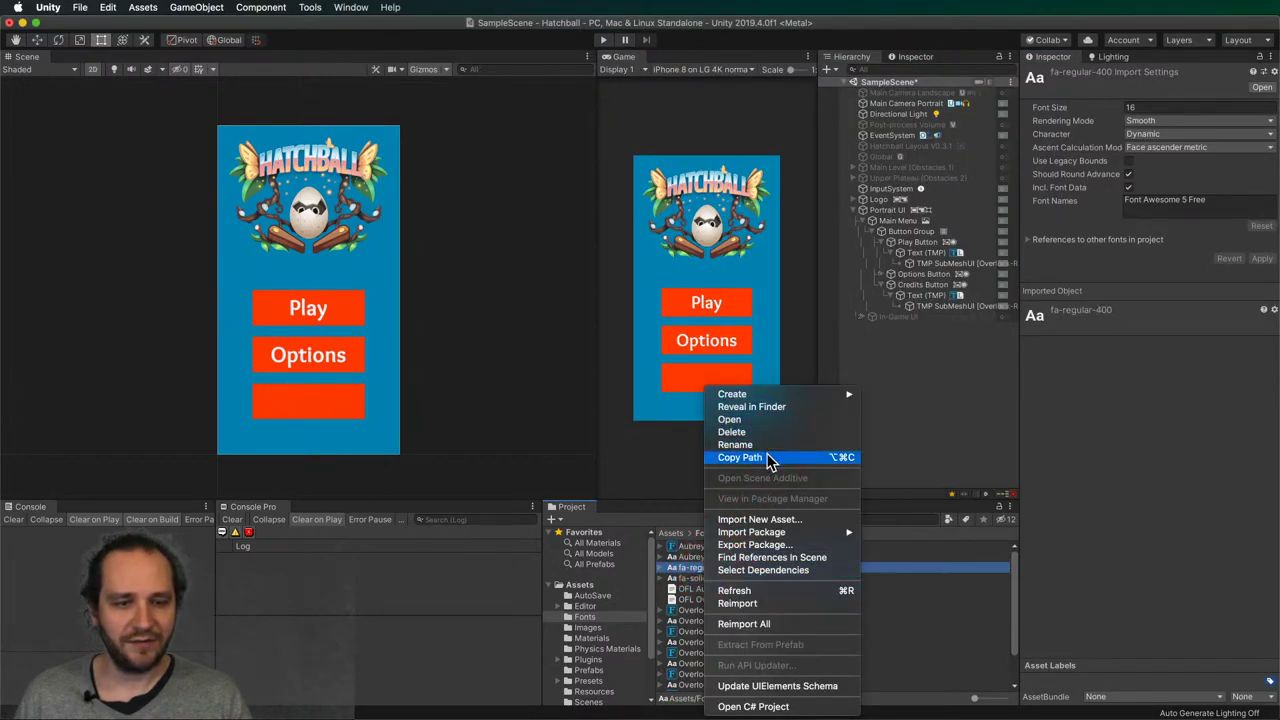
mouse_move(770, 396)
mouse_move(948, 258)
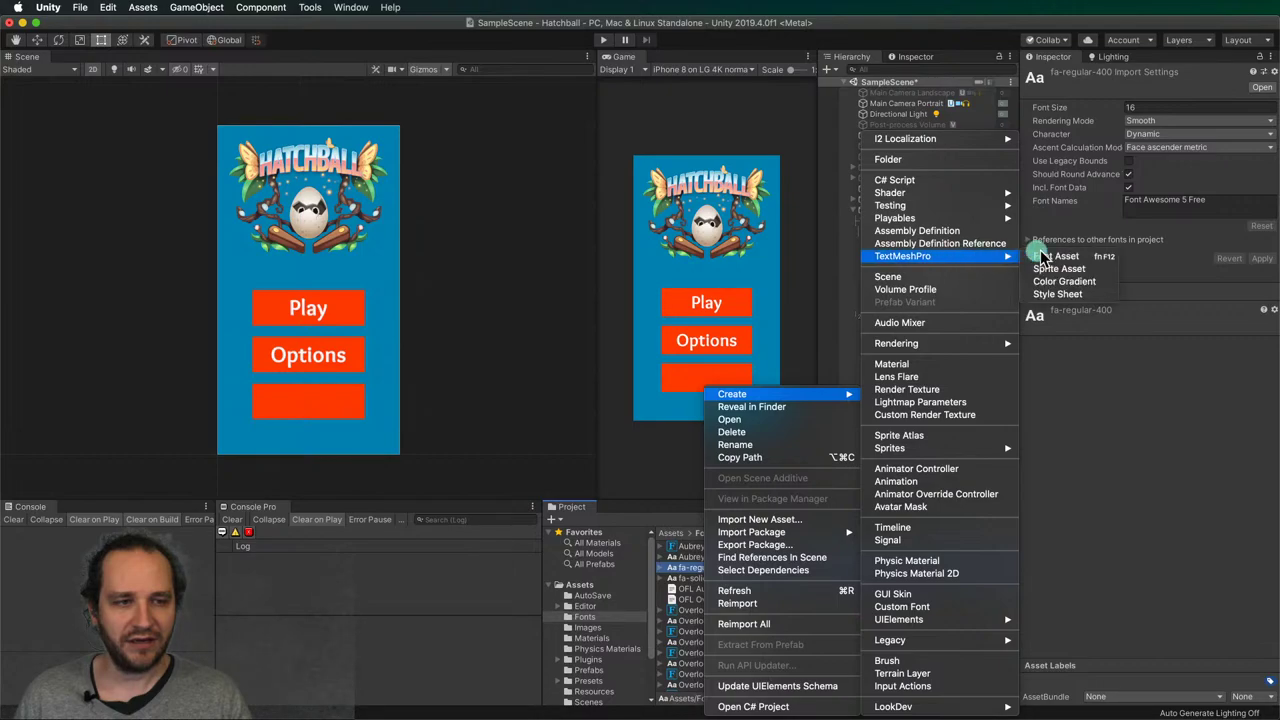
left_click(1050, 256)
left_click(705, 589)
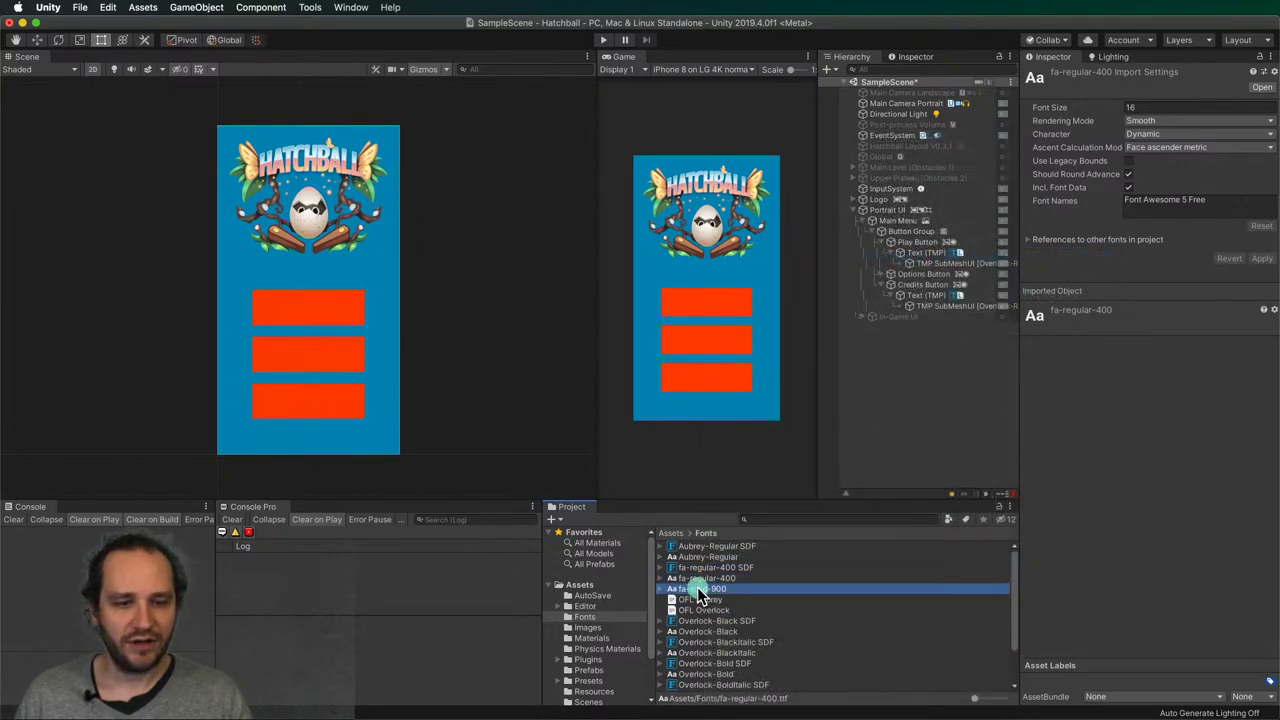
right_click(708, 589)
mouse_move(810, 397)
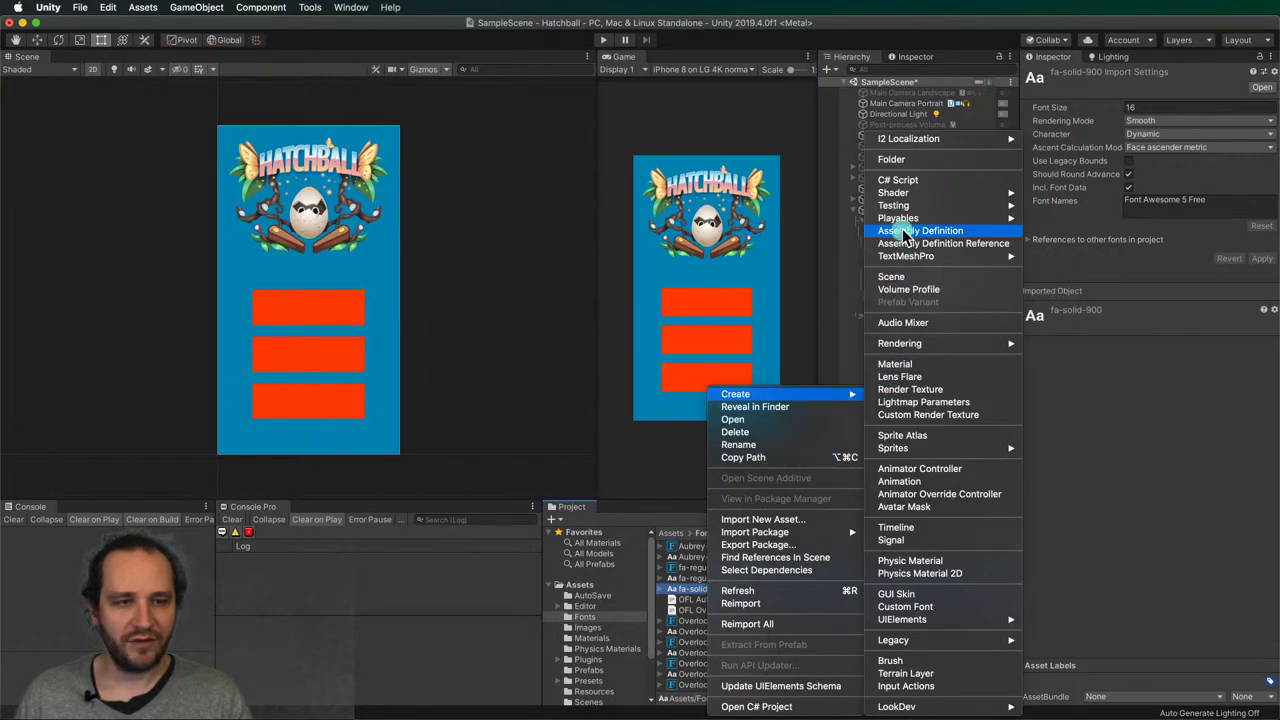
mouse_move(990, 257)
left_click(1050, 257)
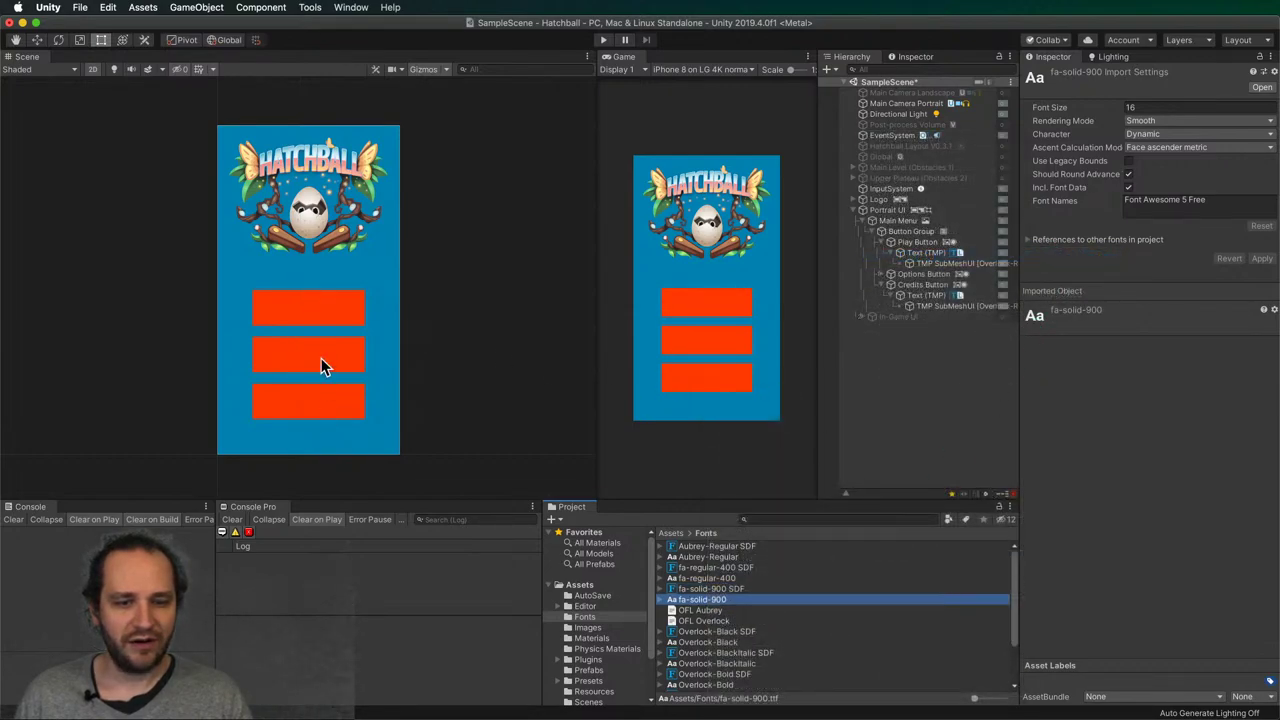
left_click(921, 254)
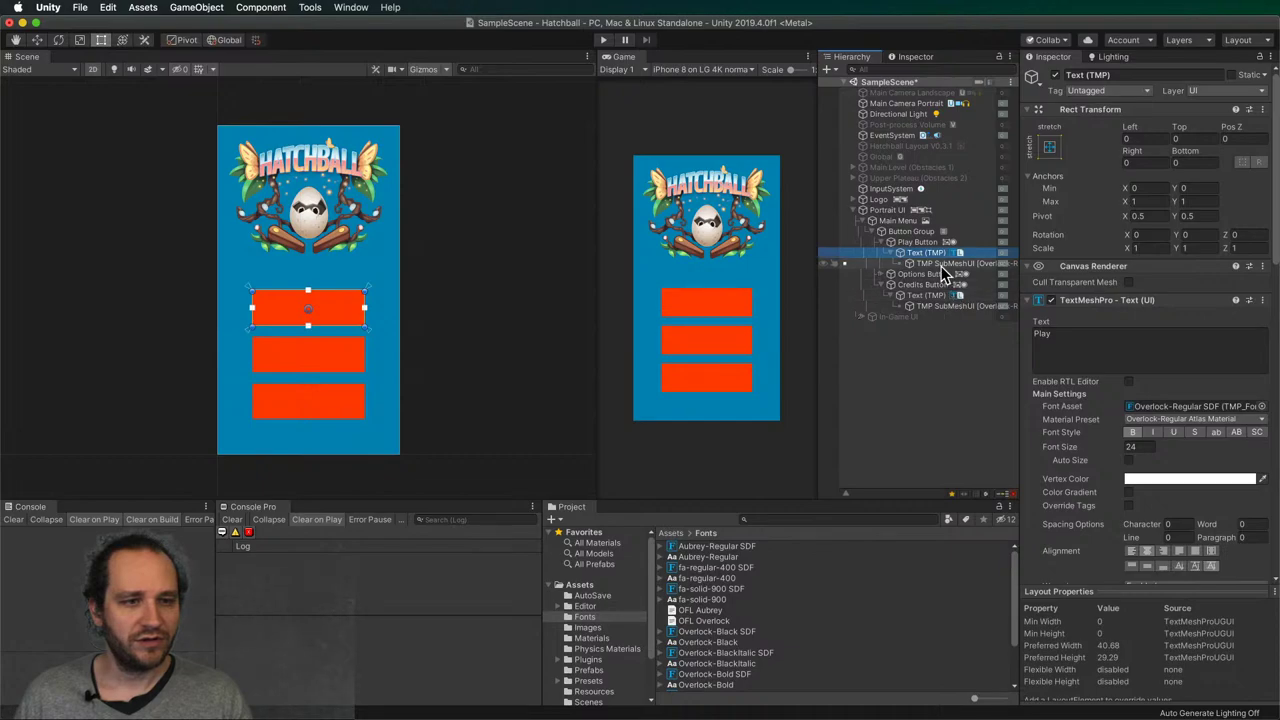
scroll(1060, 462, "down", 10)
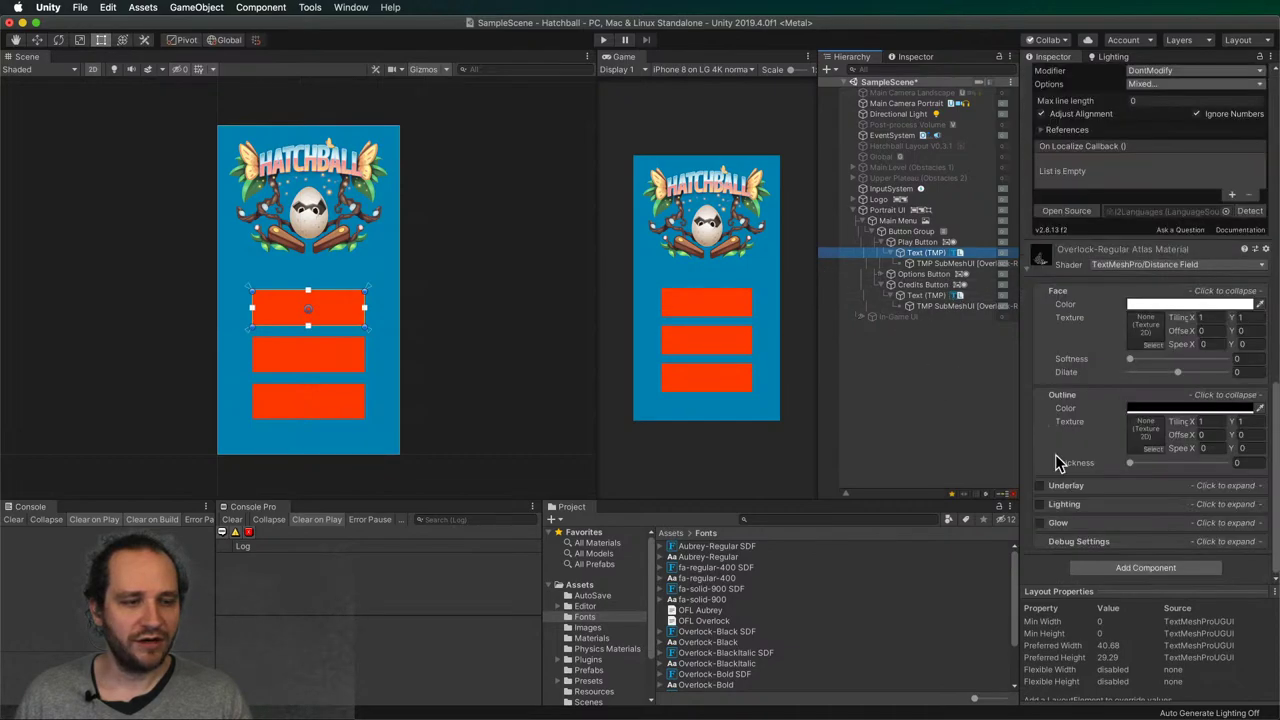
- Delete the Credits label text, then undo so the button reads 'Credits' again
scroll(1072, 288, "up", 4)
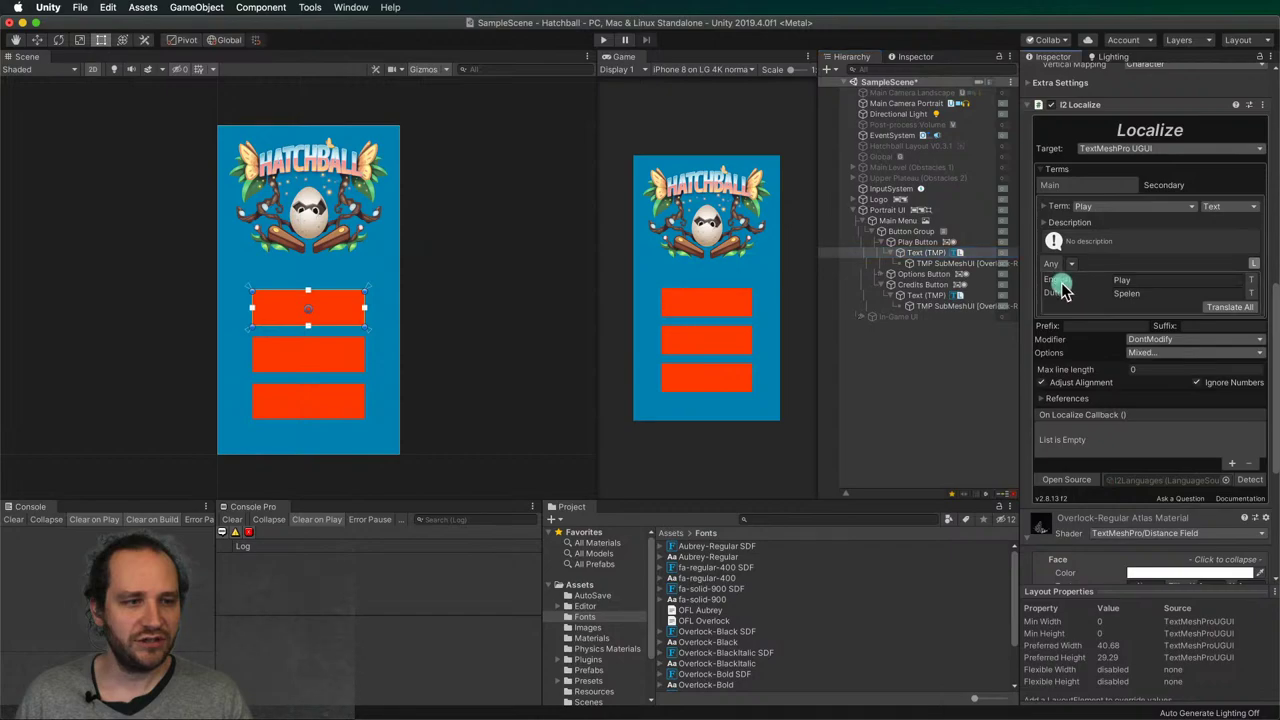
left_click(1060, 280)
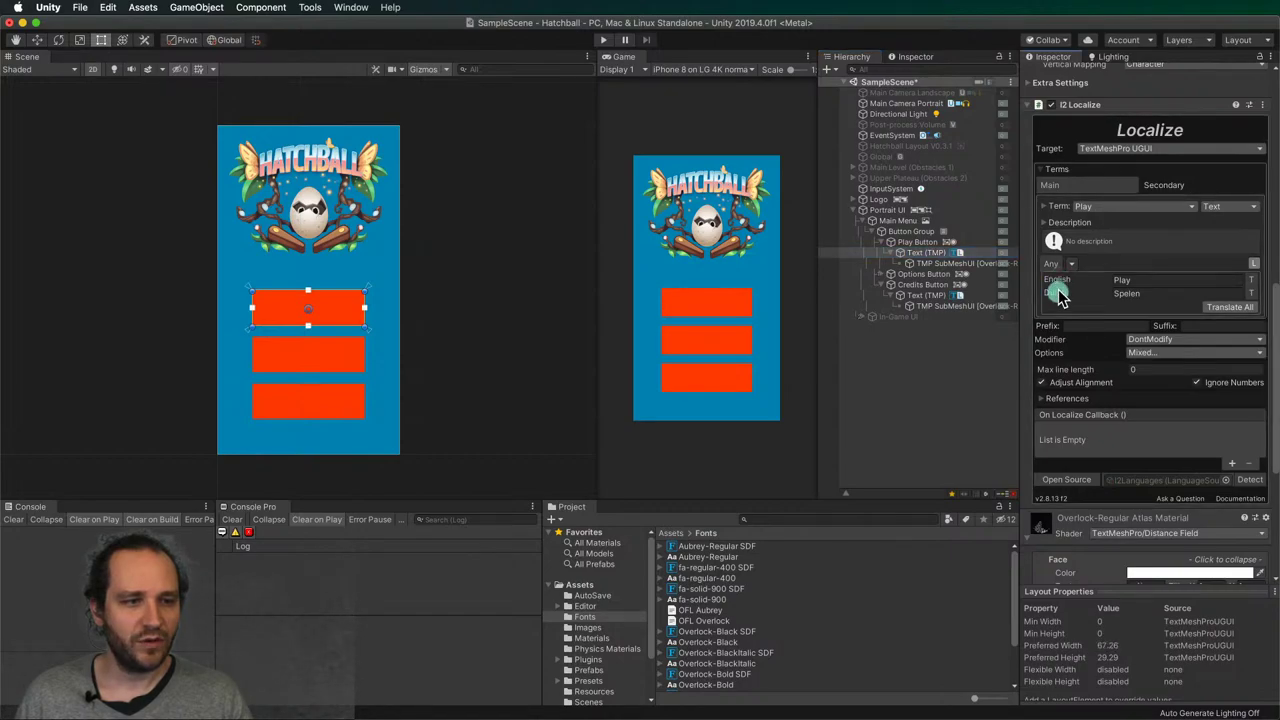
left_click(957, 386)
left_click(928, 252)
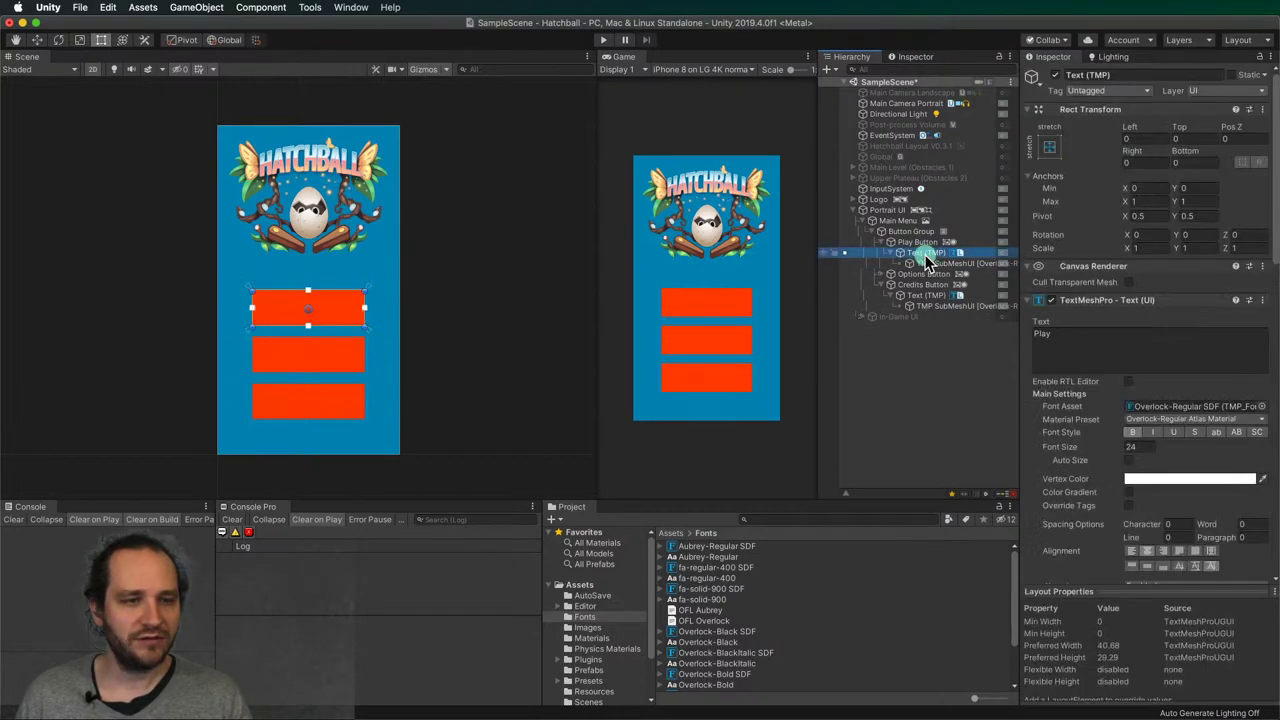
left_click(935, 296)
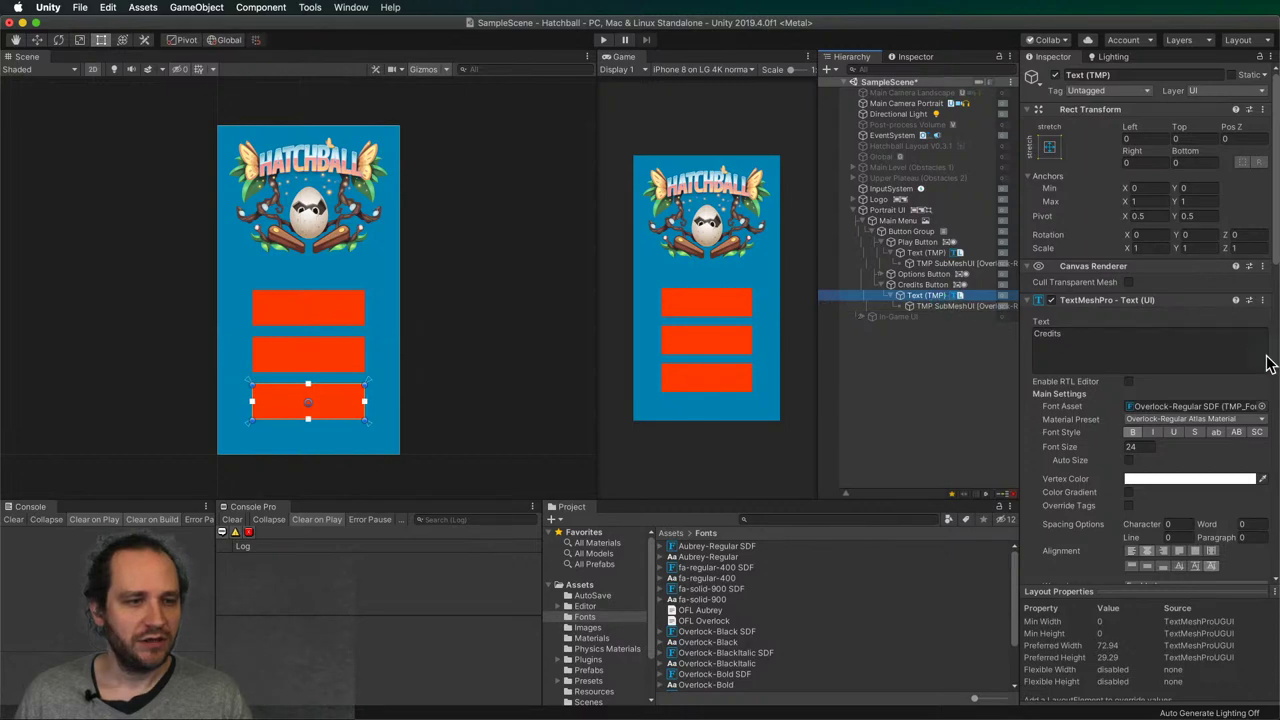
left_click(1130, 350)
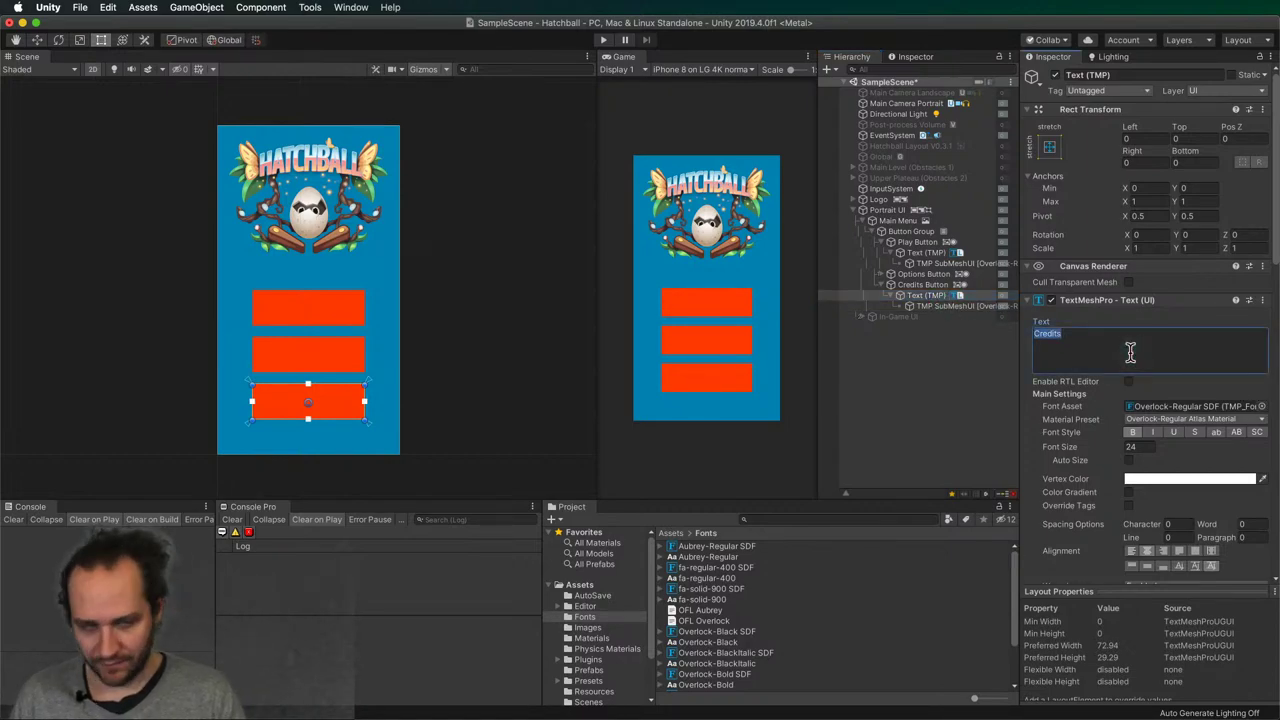
key("BackSpace")
left_click(956, 410)
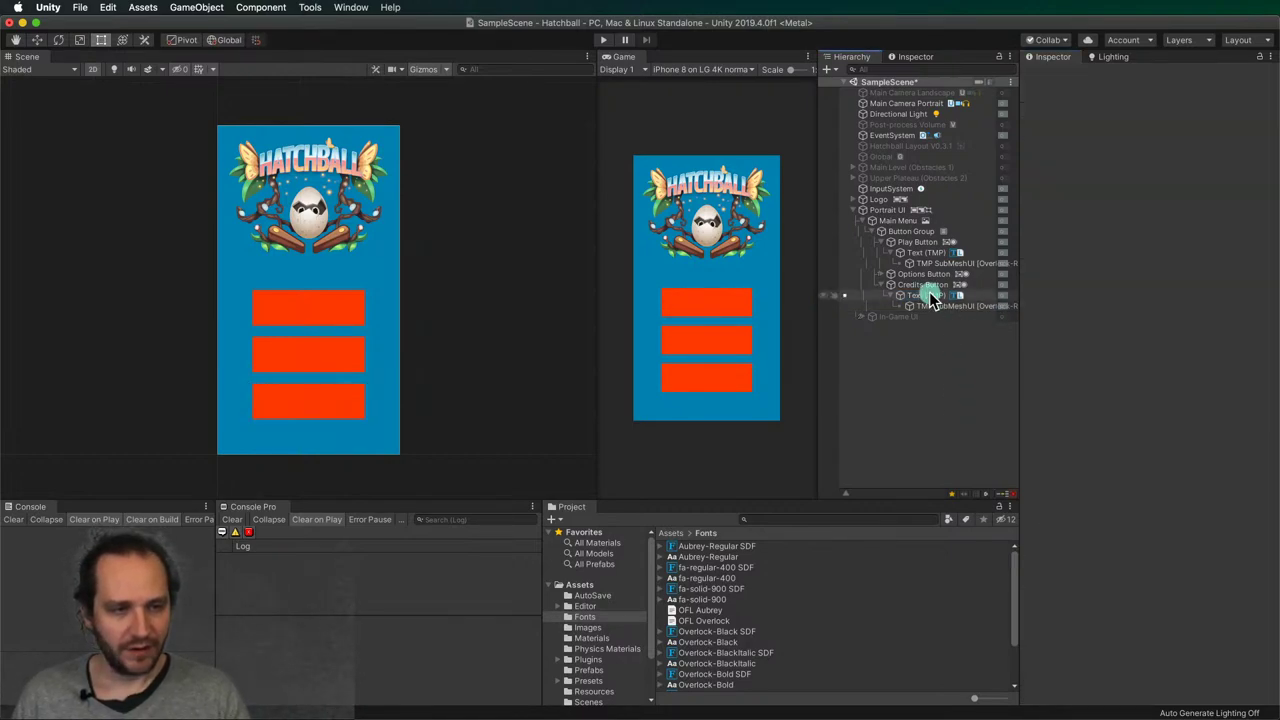
key("super+z")
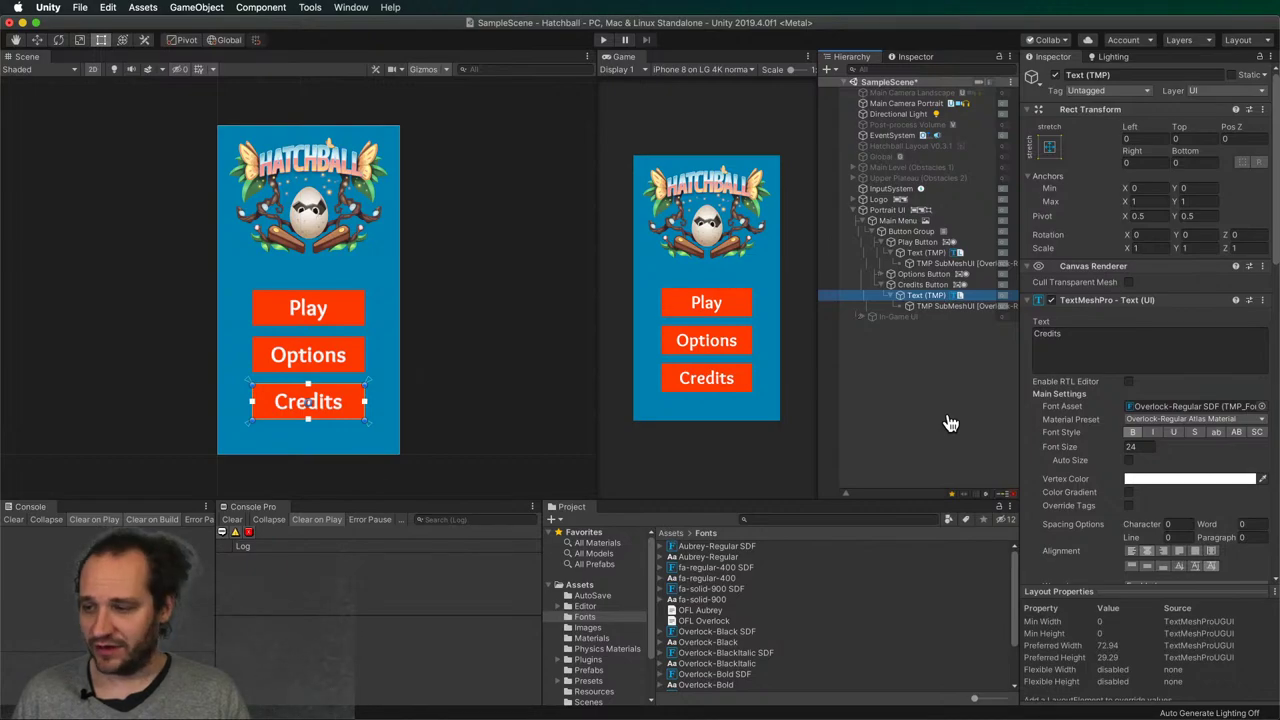
key("super+Tab")
left_click(803, 426)
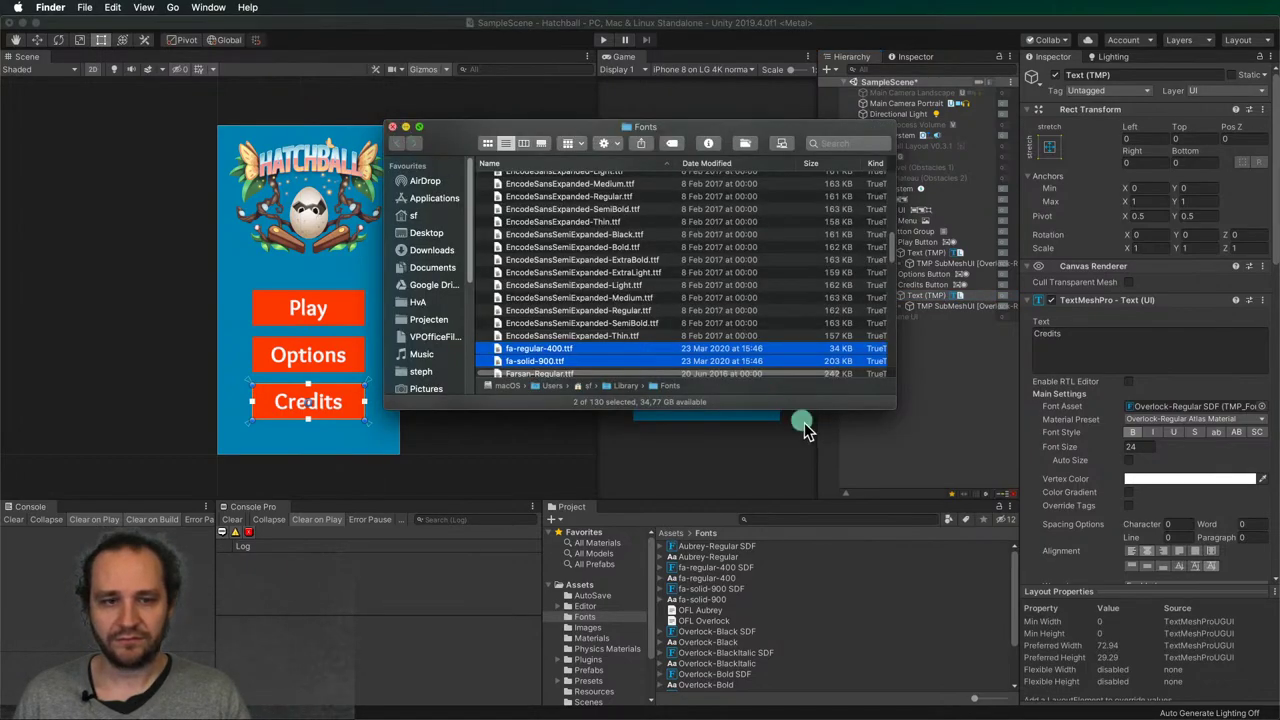
left_click(918, 420)
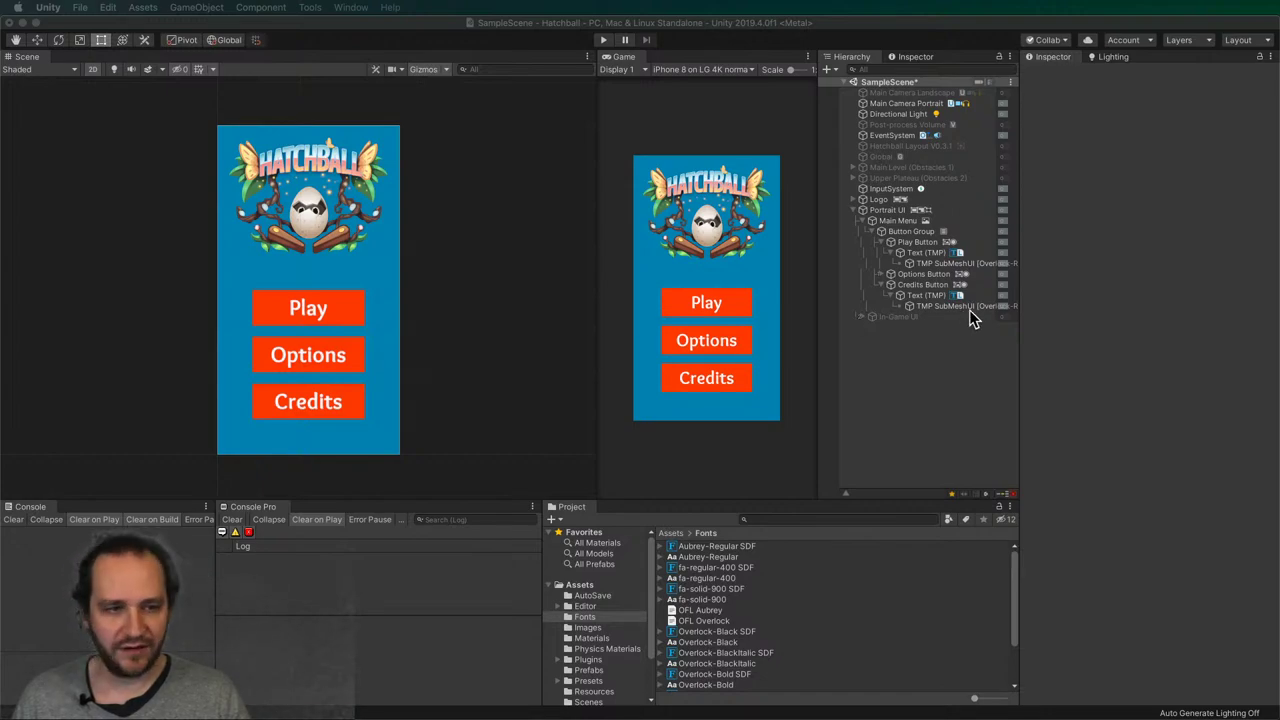
- Replace the Credits label with \uf085 using the fa-solid-900 SDF font to show a gear
left_click(924, 295)
left_click(1198, 358)
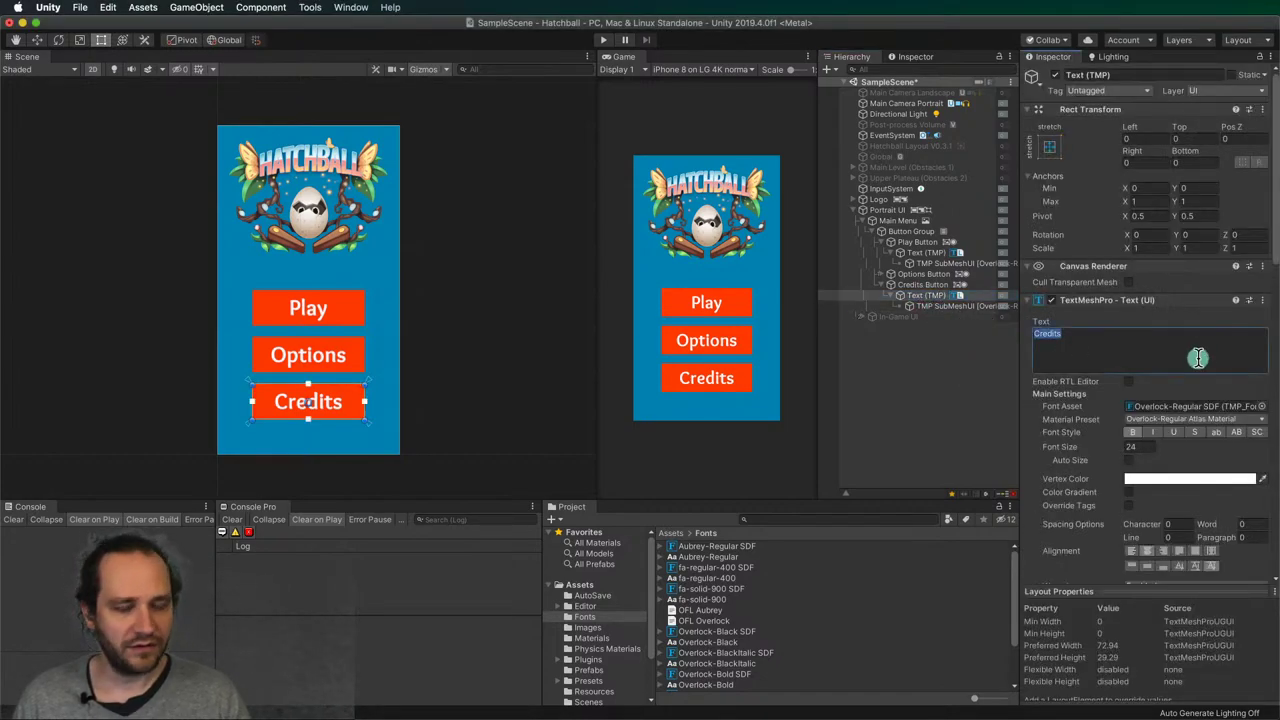
type("\\u")
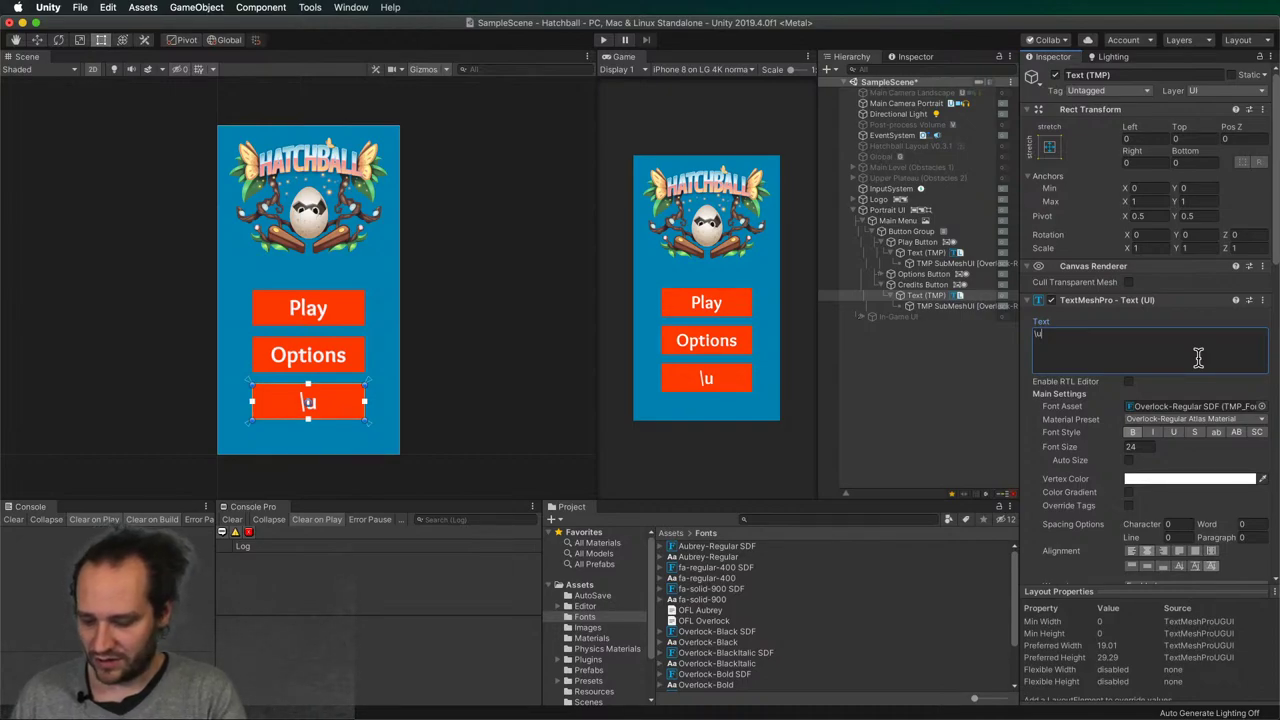
type("f085")
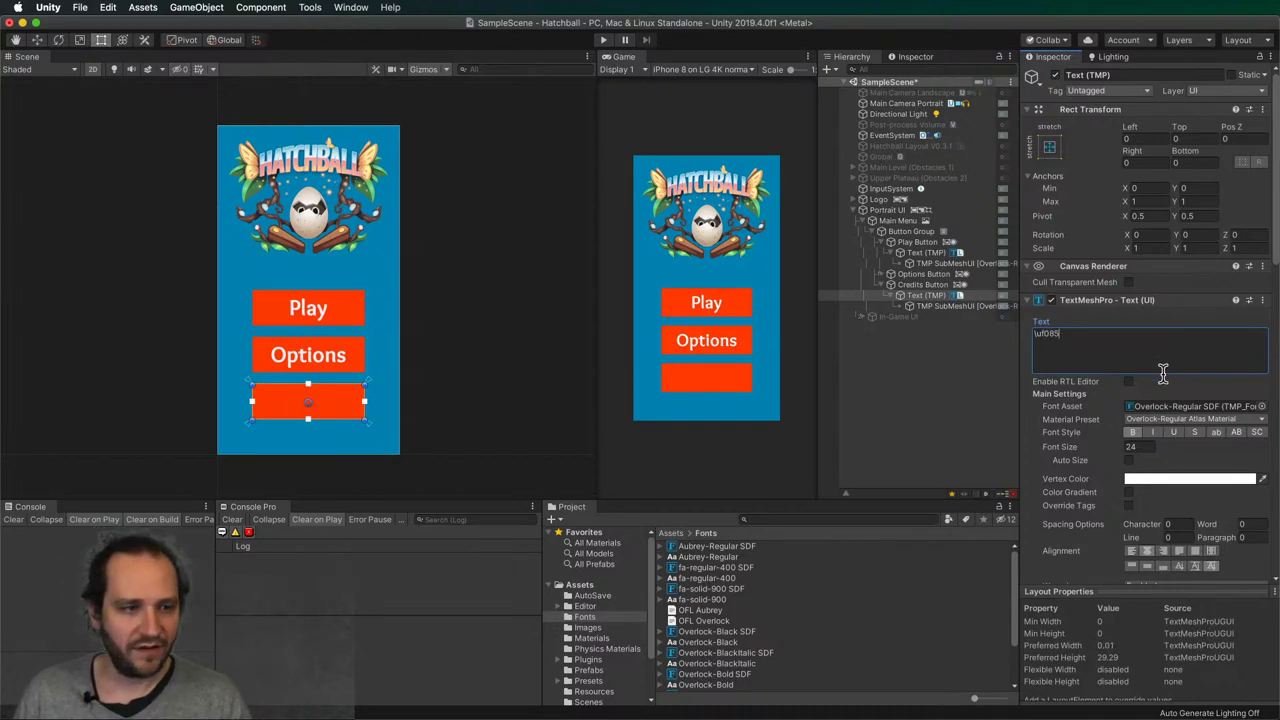
left_click(1261, 406)
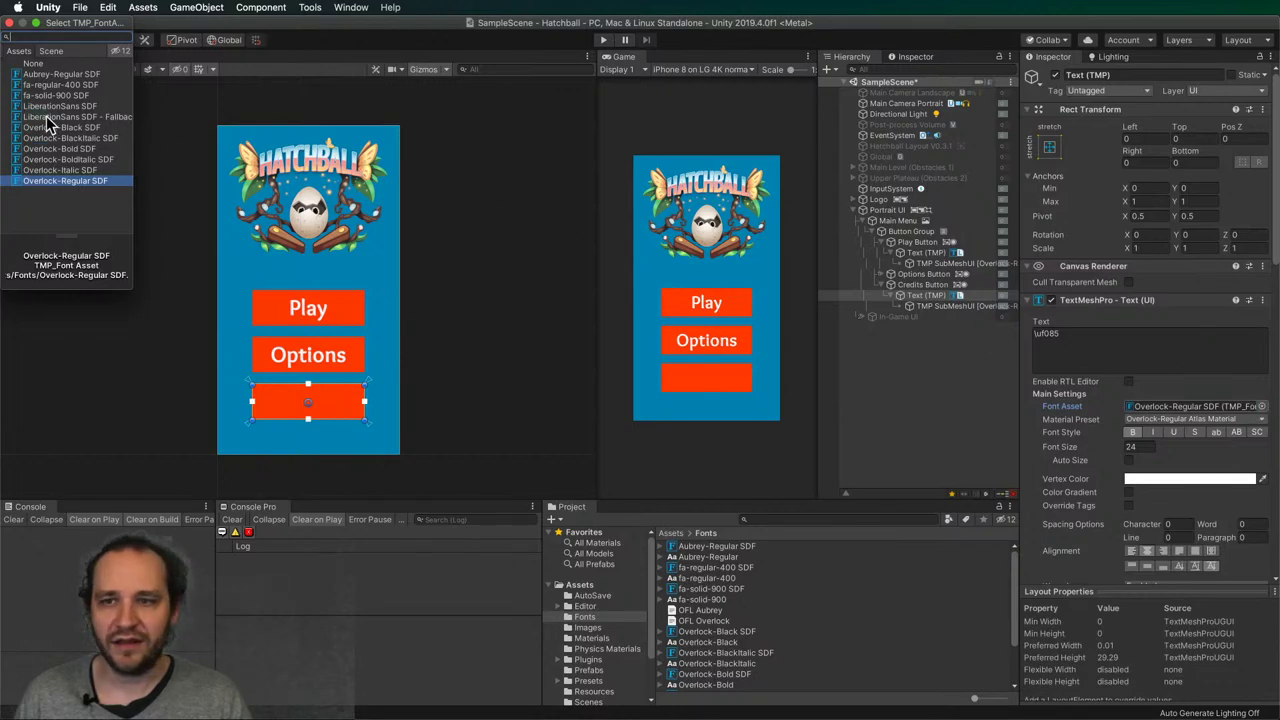
left_click(63, 85)
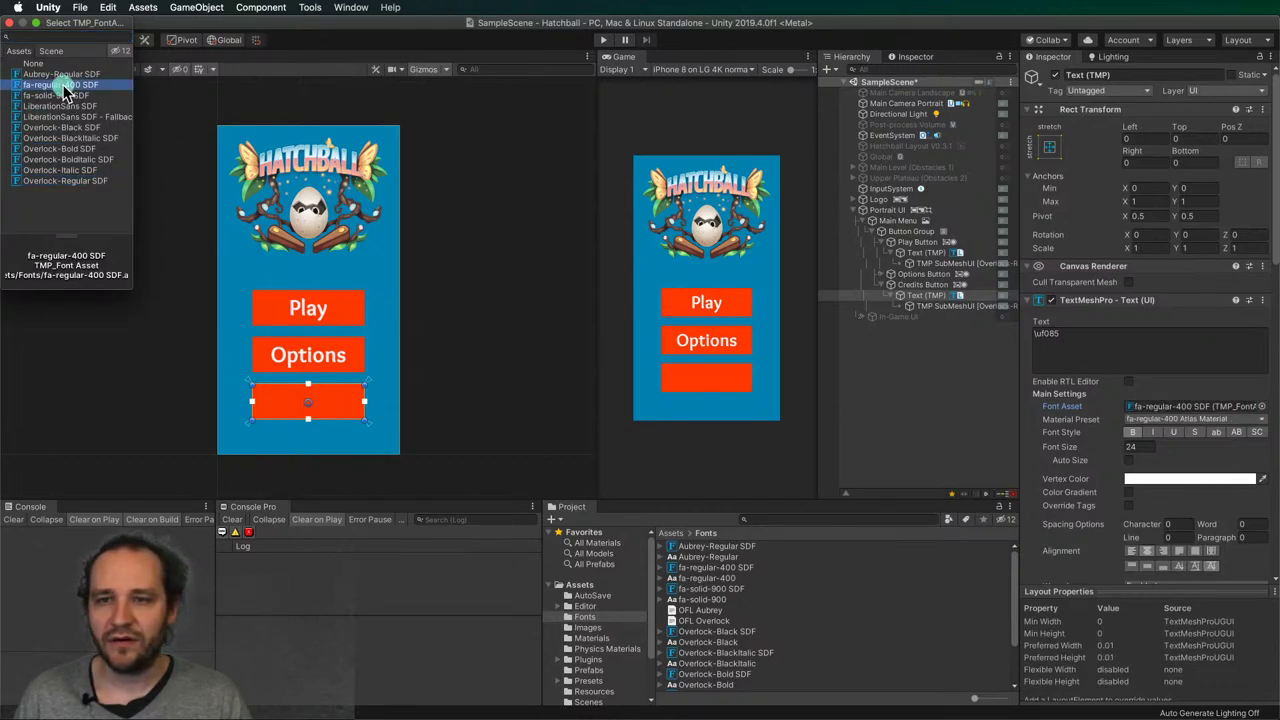
left_click(822, 402)
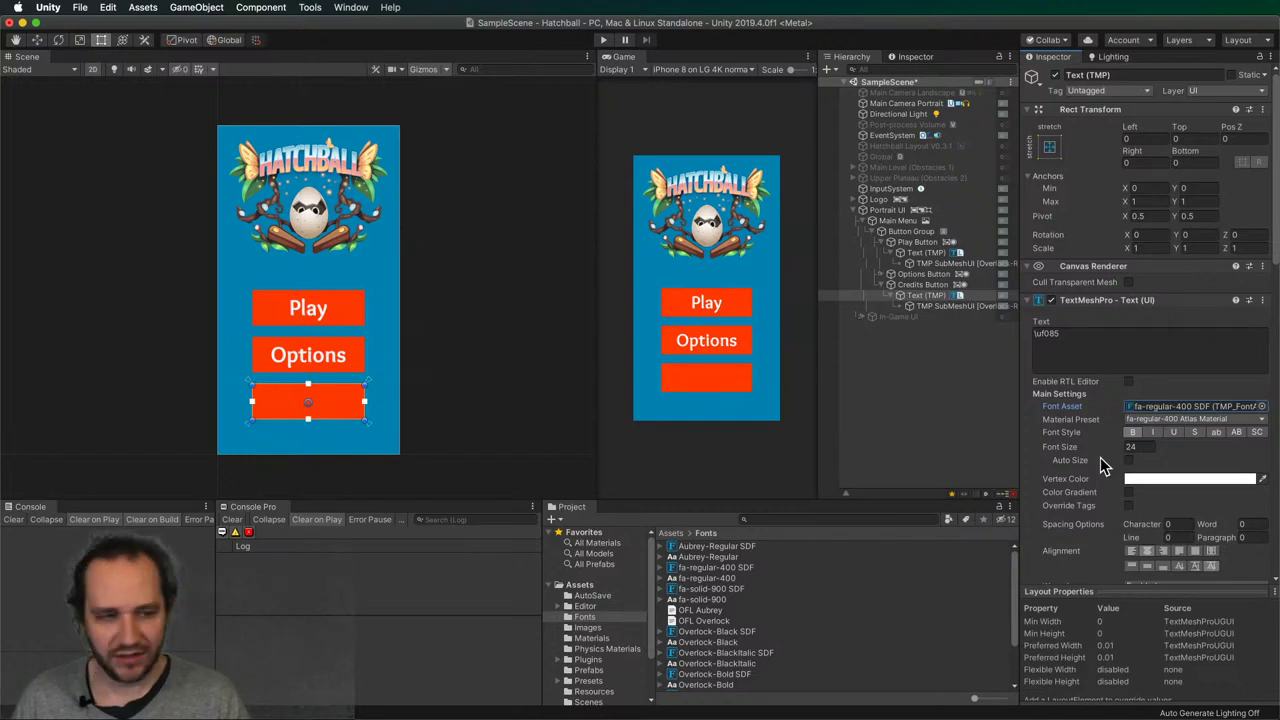
left_click(1261, 406)
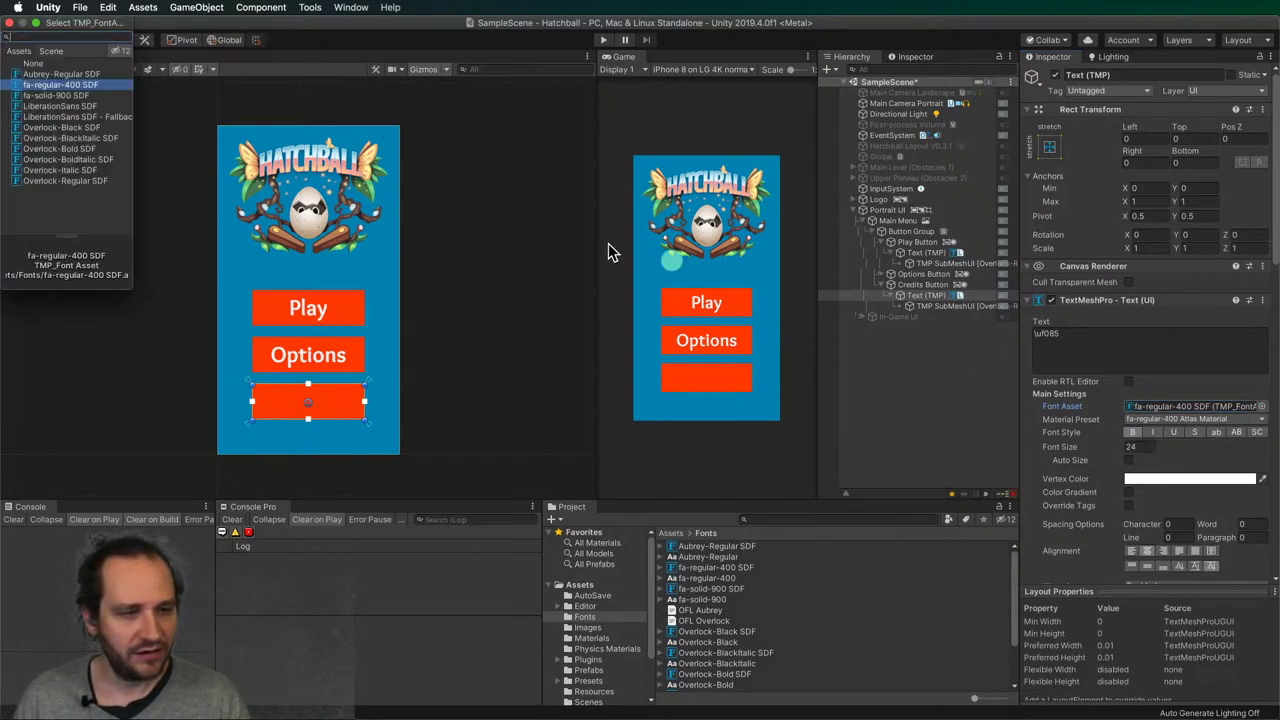
double_click(55, 95)
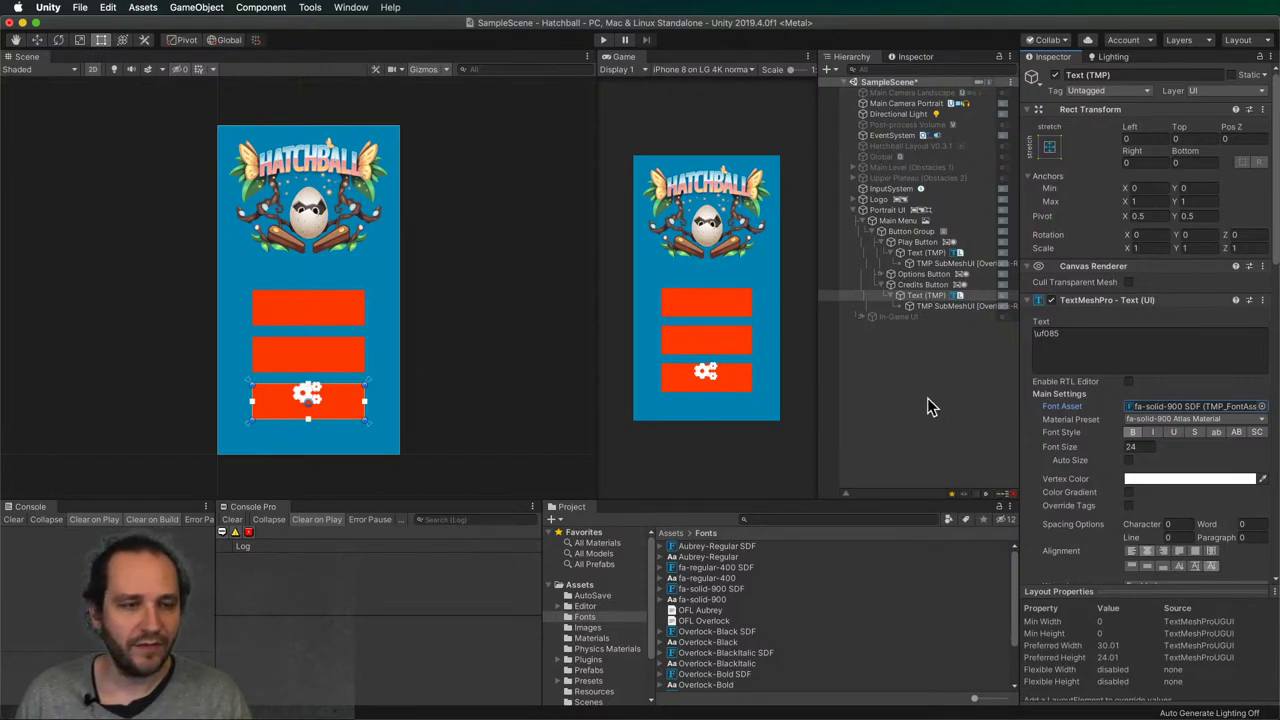
- Set the gear text's vertical alignment to Middle to centre it in the button
left_click(929, 305)
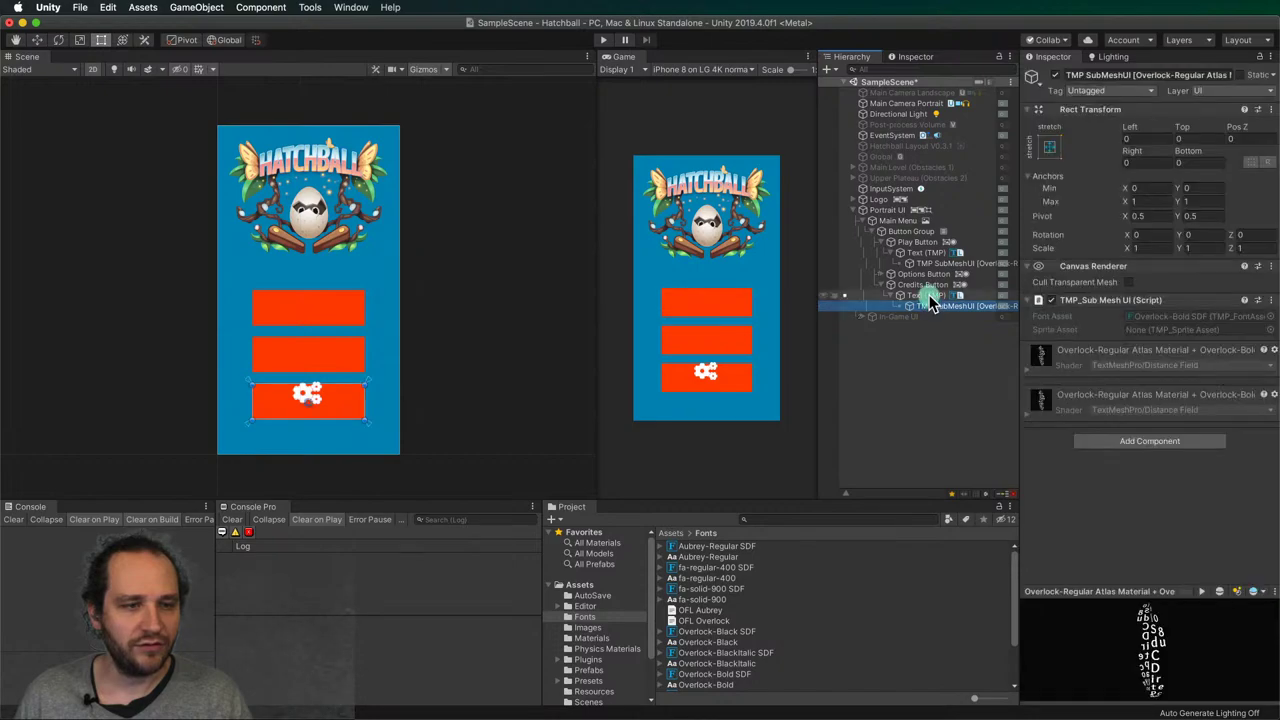
left_click(925, 295)
left_click(1135, 355)
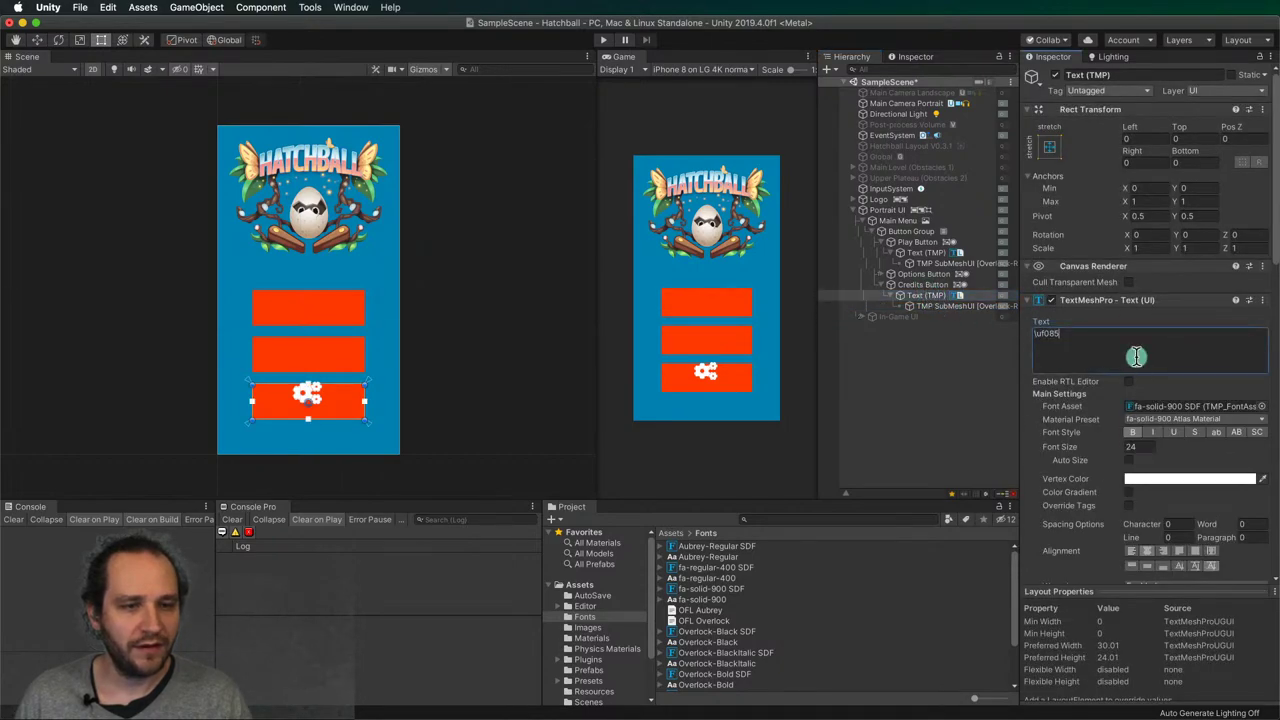
scroll(1070, 468, "down", 3)
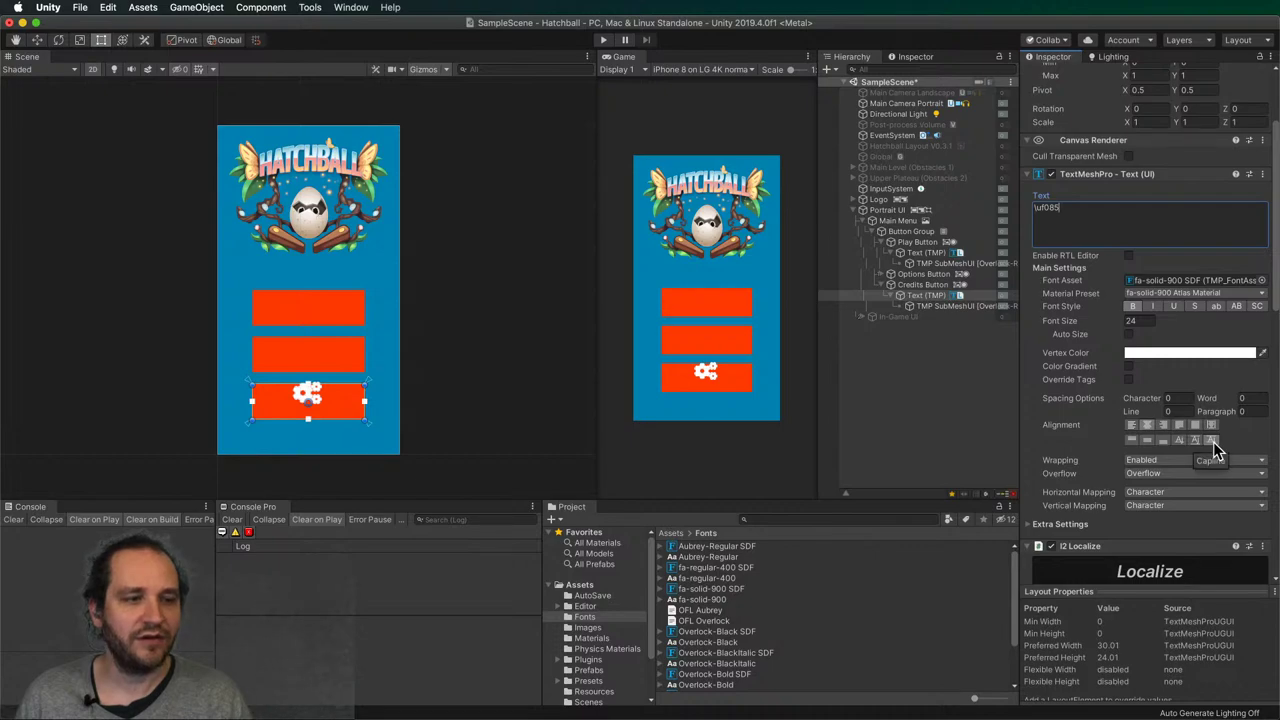
left_click(1146, 441)
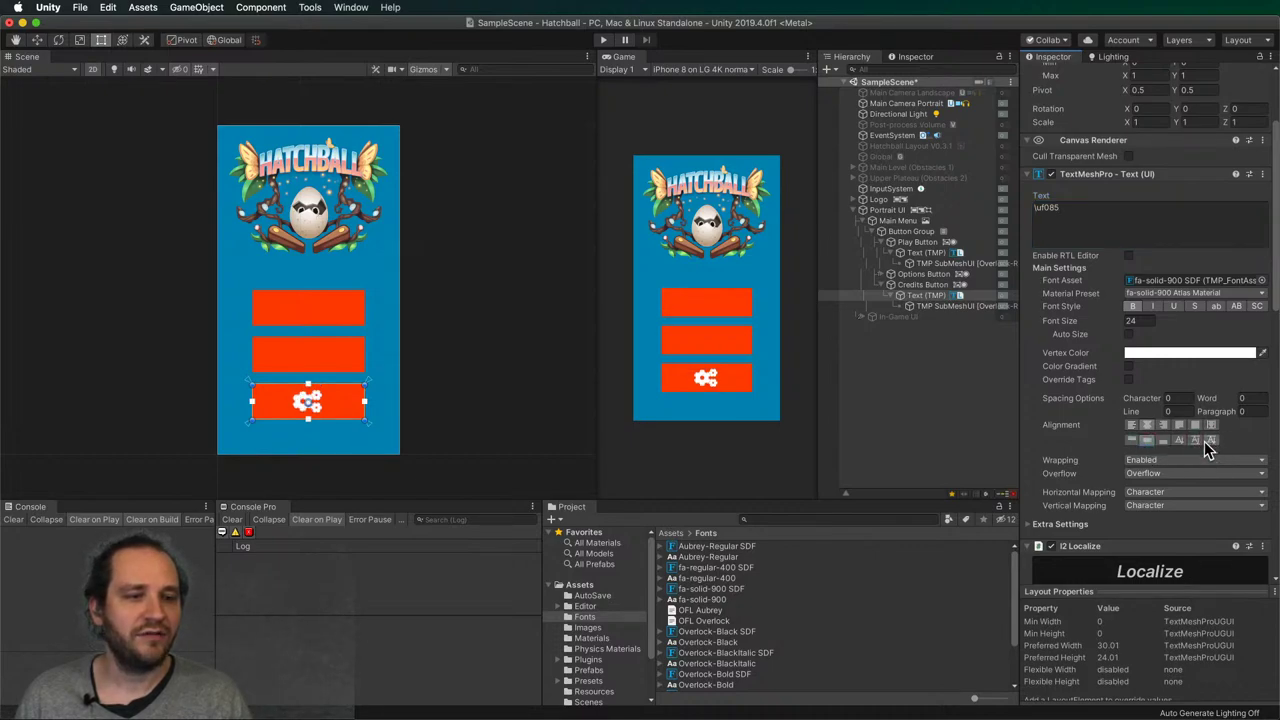
left_click(920, 420)
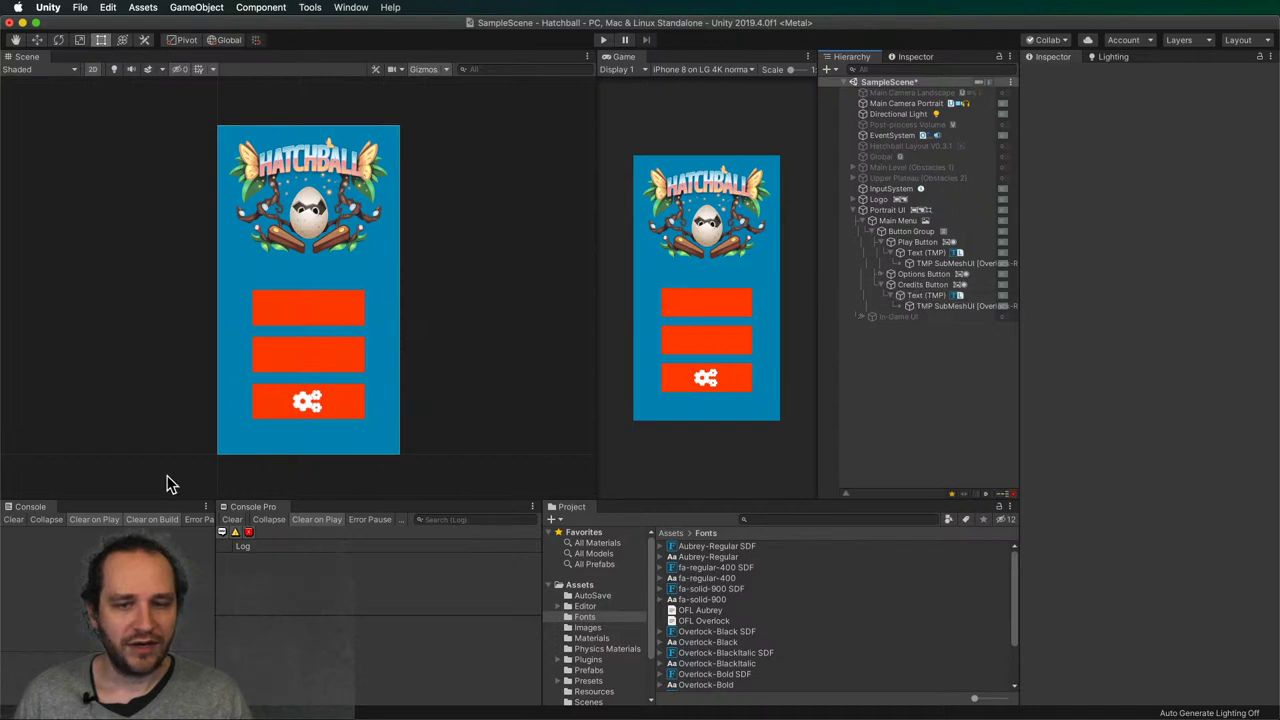
- Make the Credits button 38 wide and set its gear icon's font size to 20
left_click(361, 401)
left_click_drag(361, 401, 285, 400)
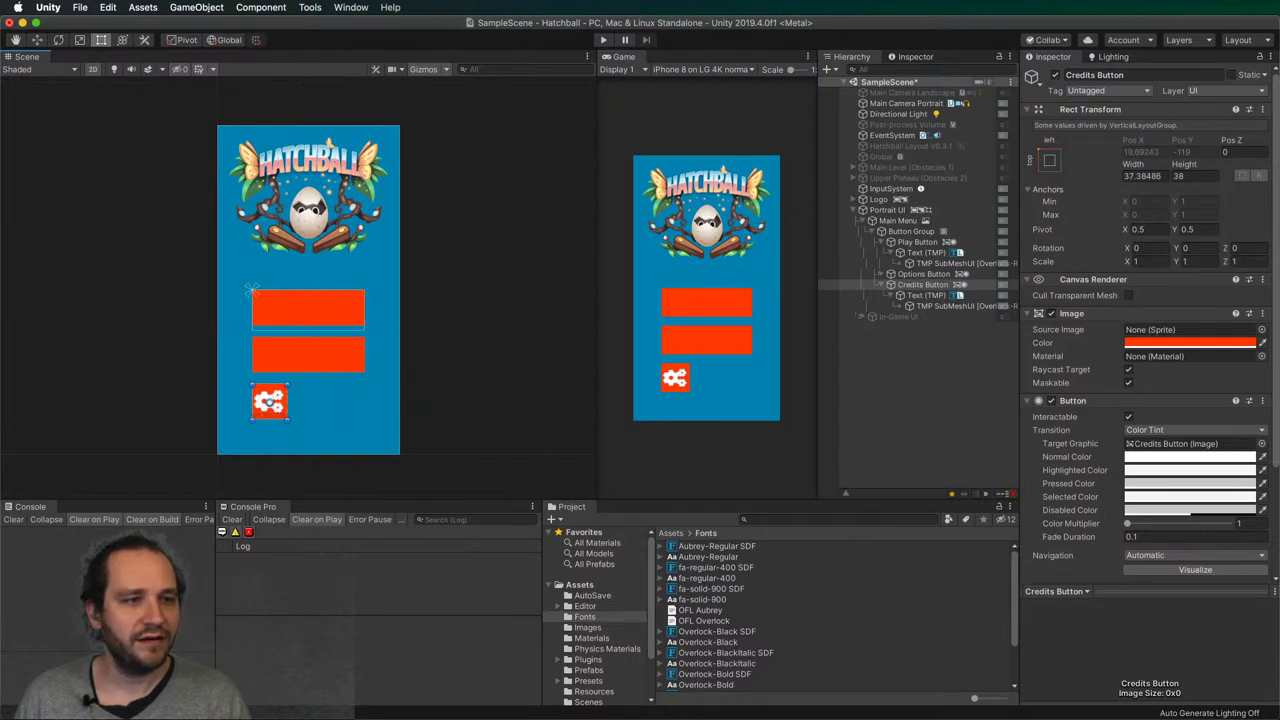
left_click(1142, 175)
type("2")
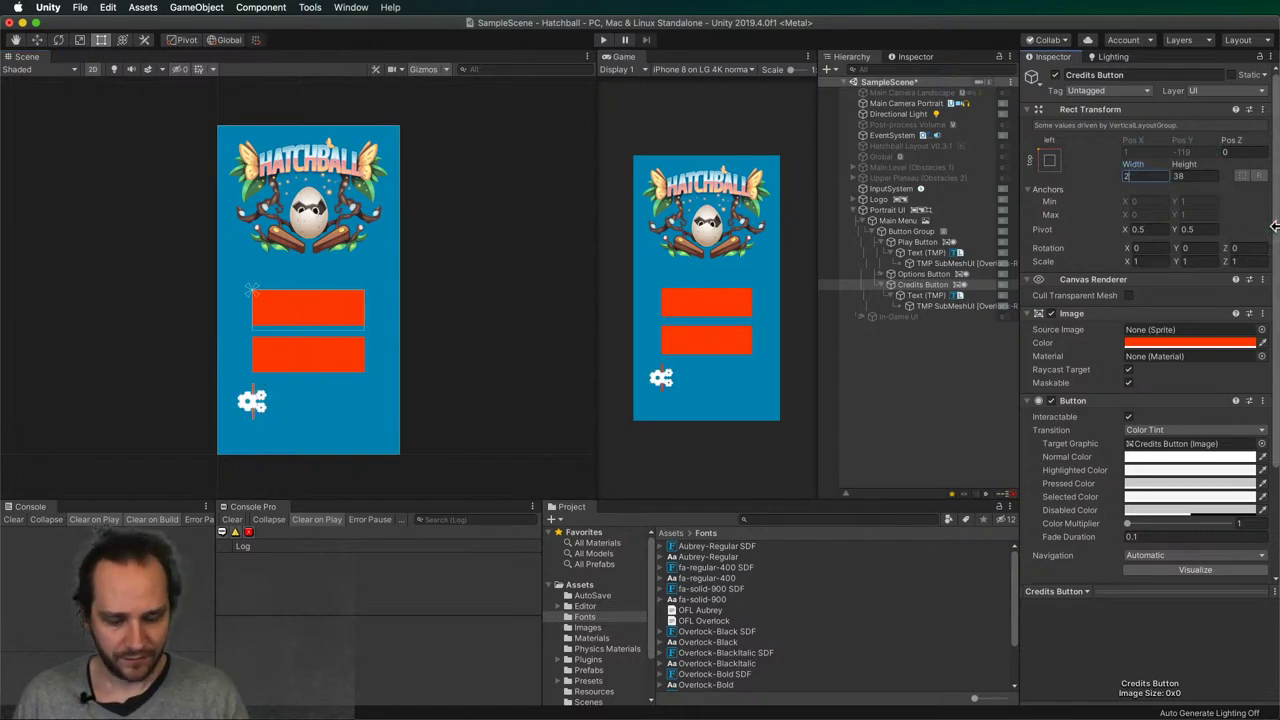
key("BackSpace")
type("38")
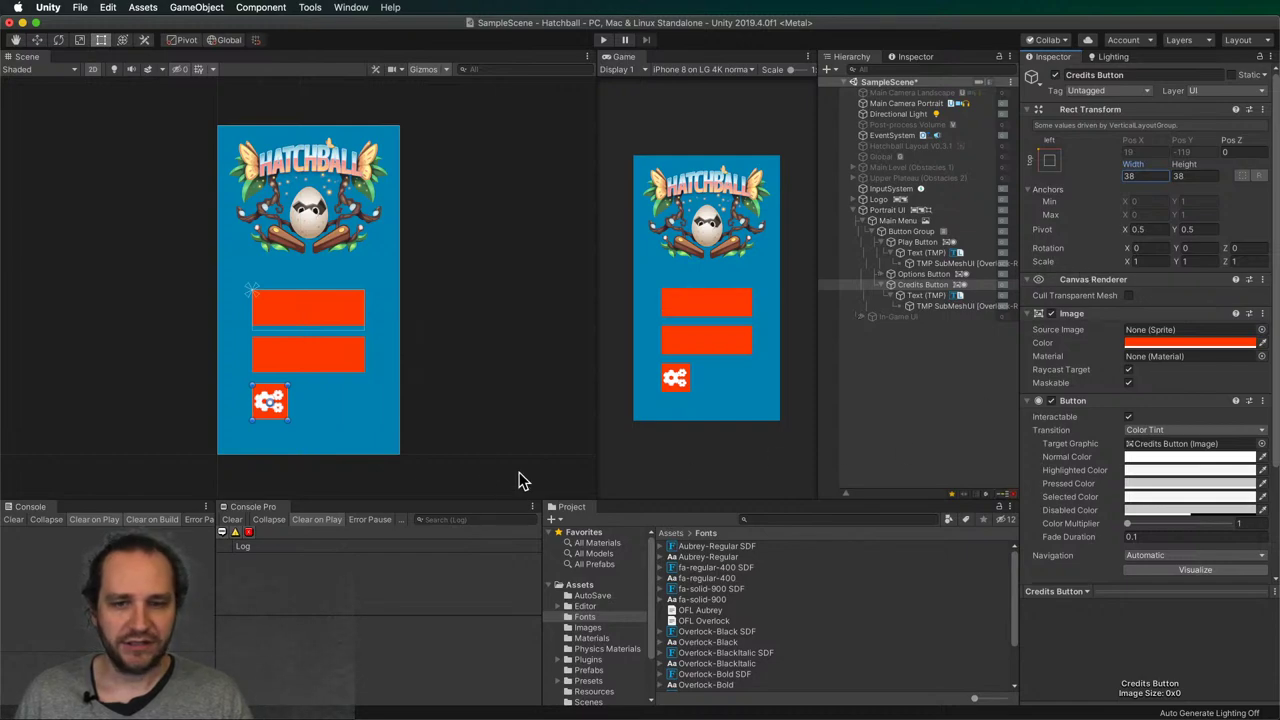
left_click(924, 295)
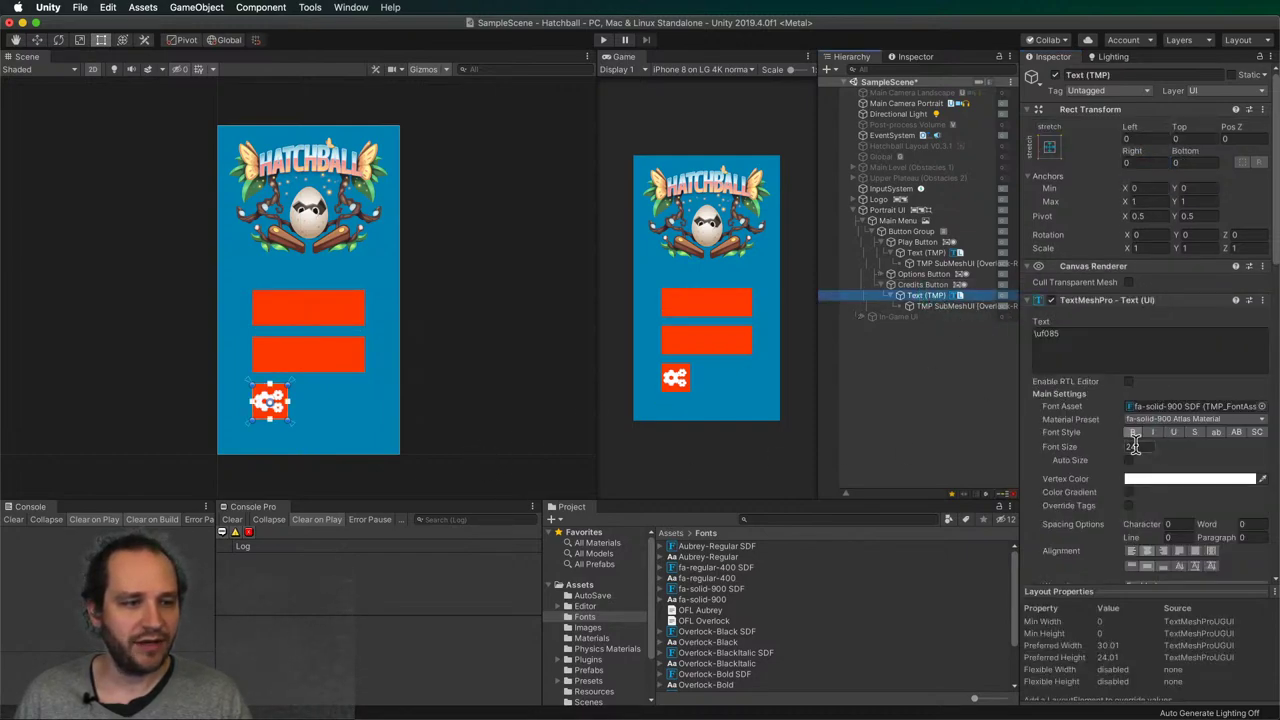
left_click(1134, 446)
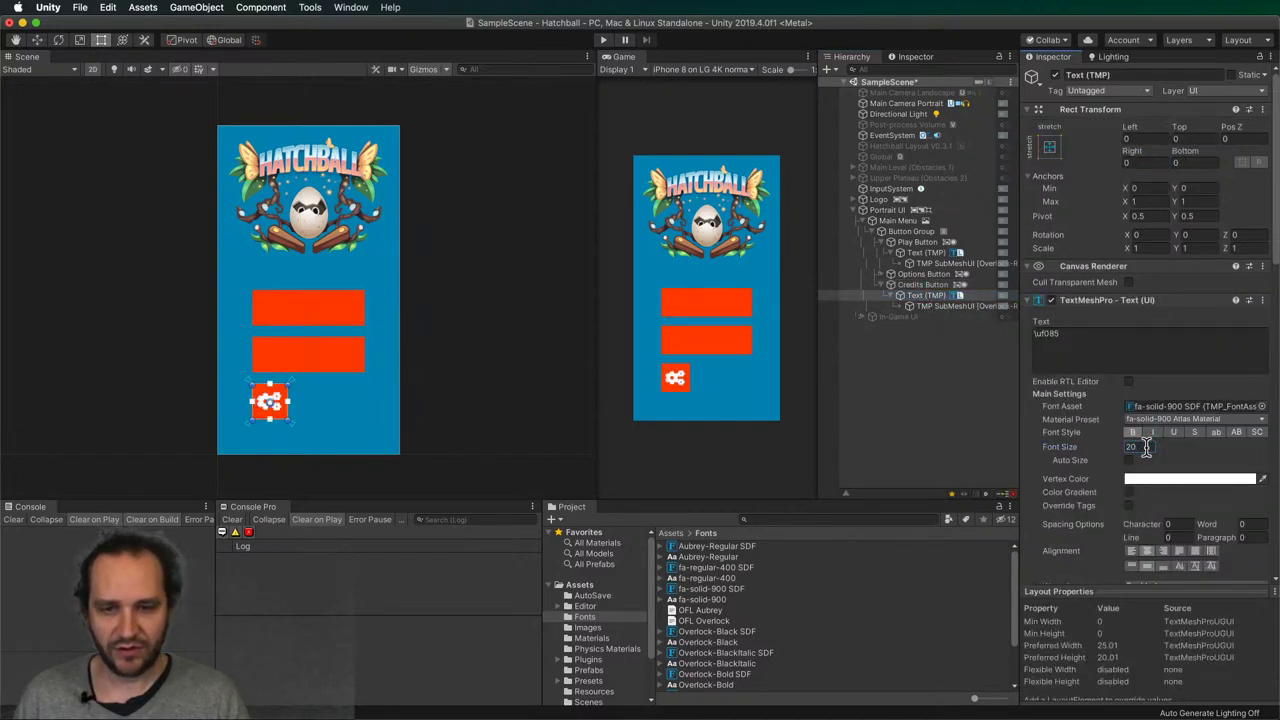
left_click(837, 437)
- Duplicate the gear Credits button as Credits Button (1)
left_click(286, 408)
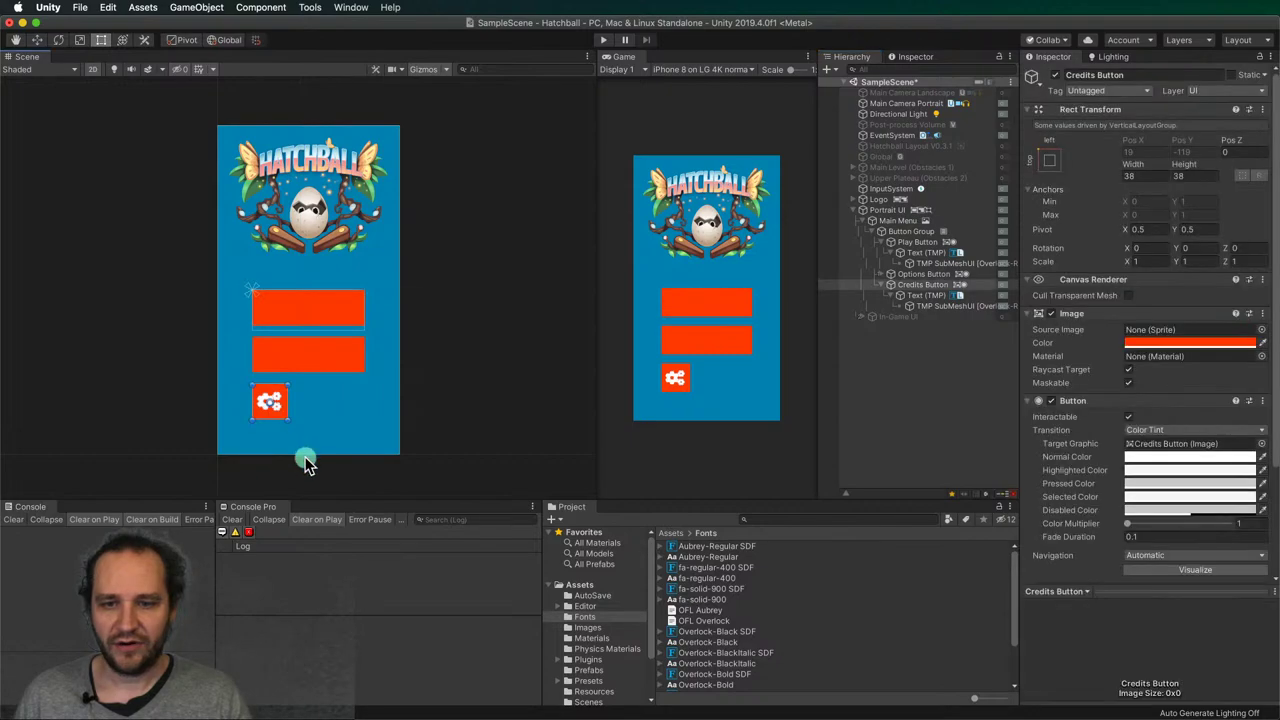
key("super+d")
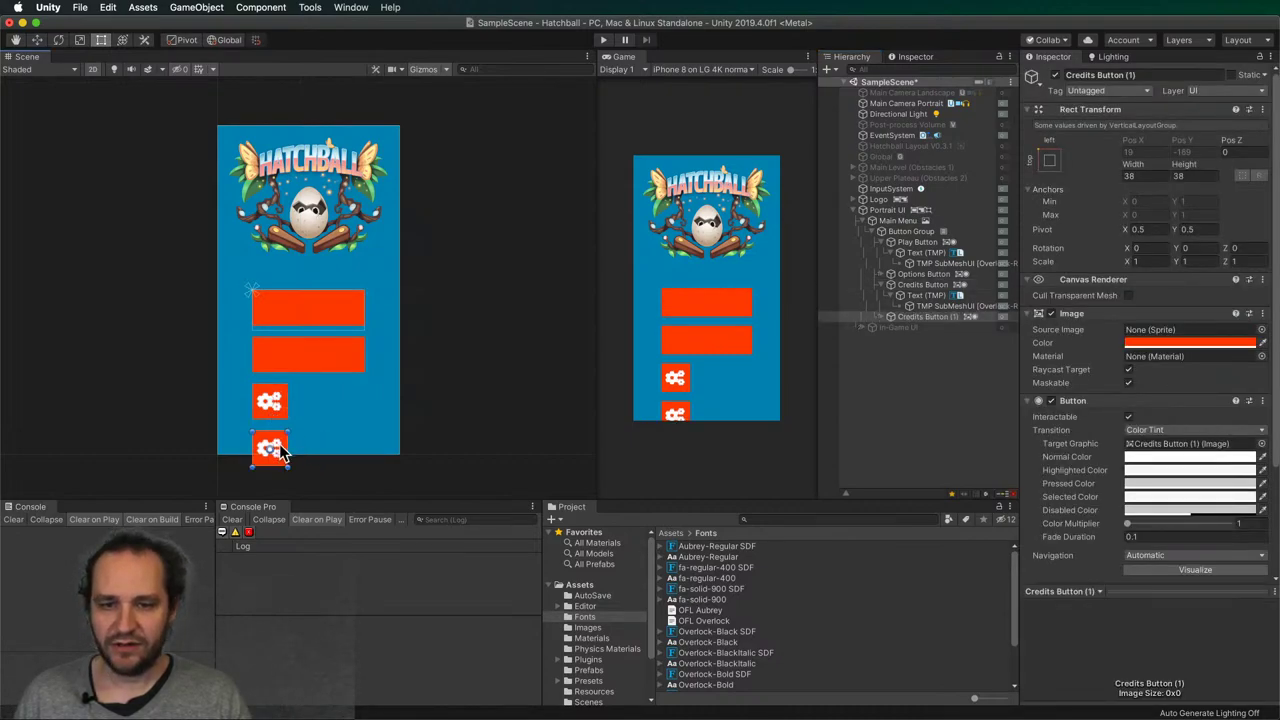
left_click(896, 377)
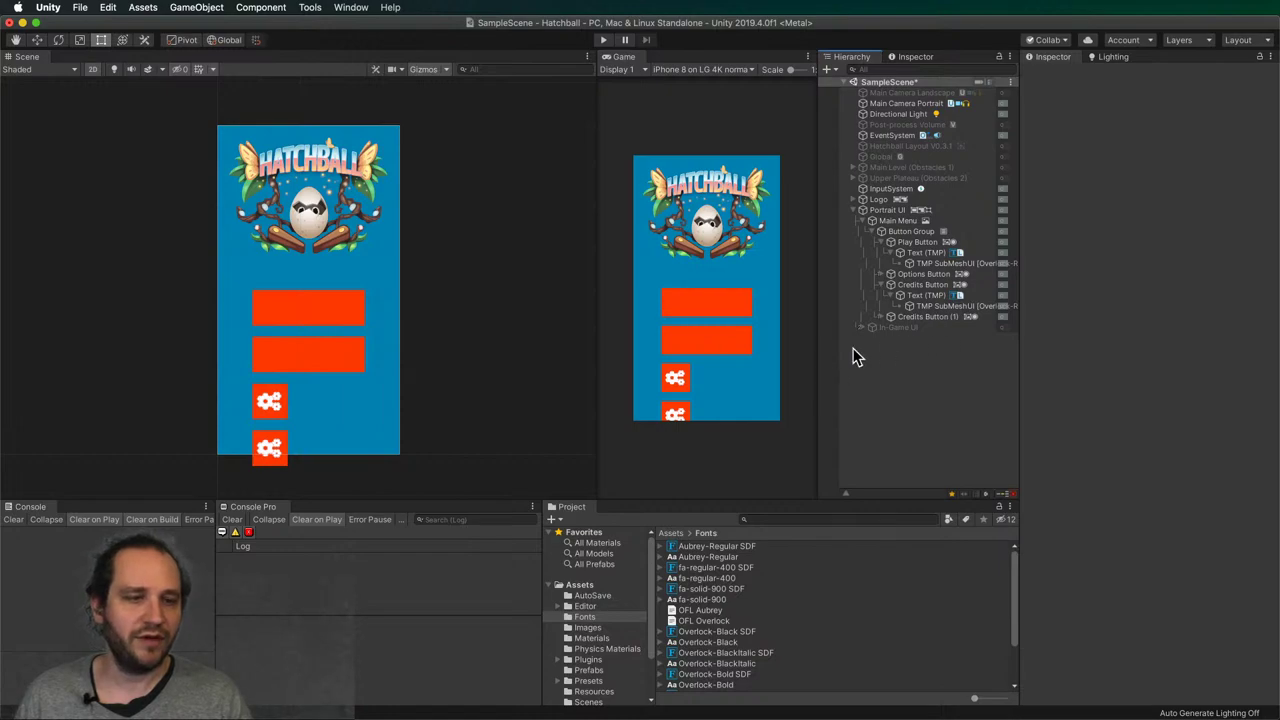
- Create an empty GameObject in Button Group and place it between the Options and Credits buttons
left_click(274, 466)
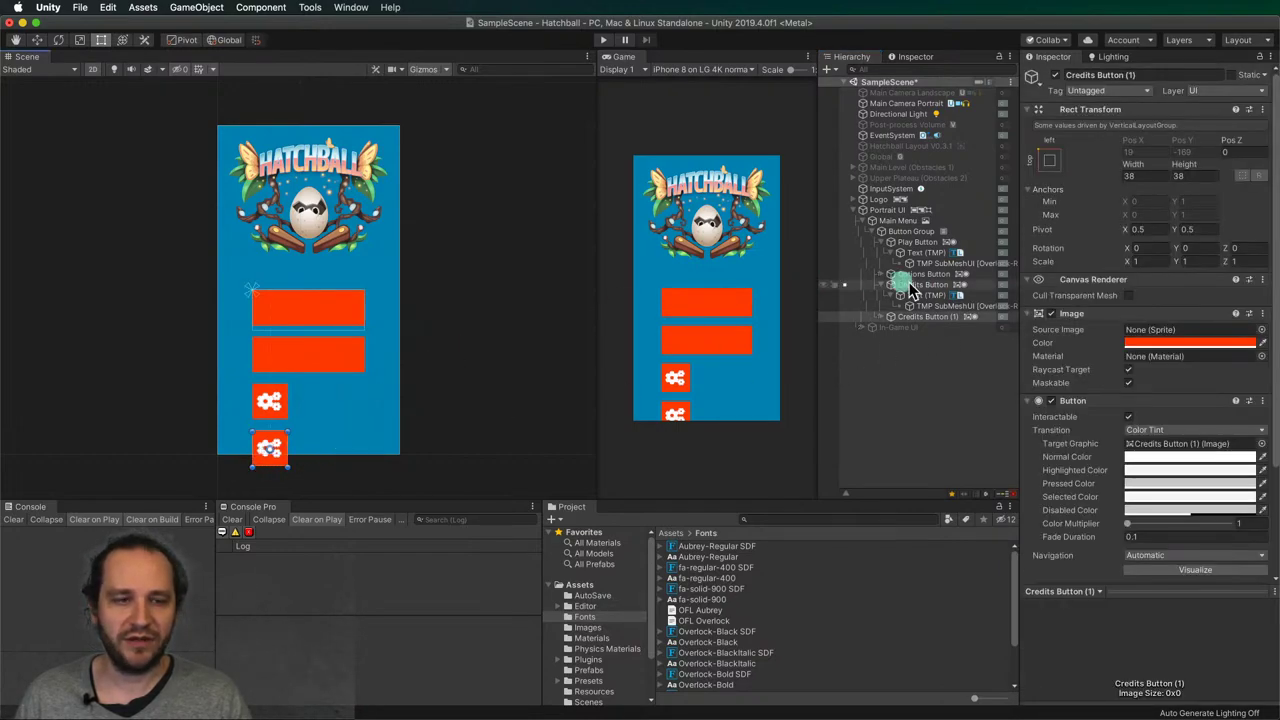
left_click(900, 232)
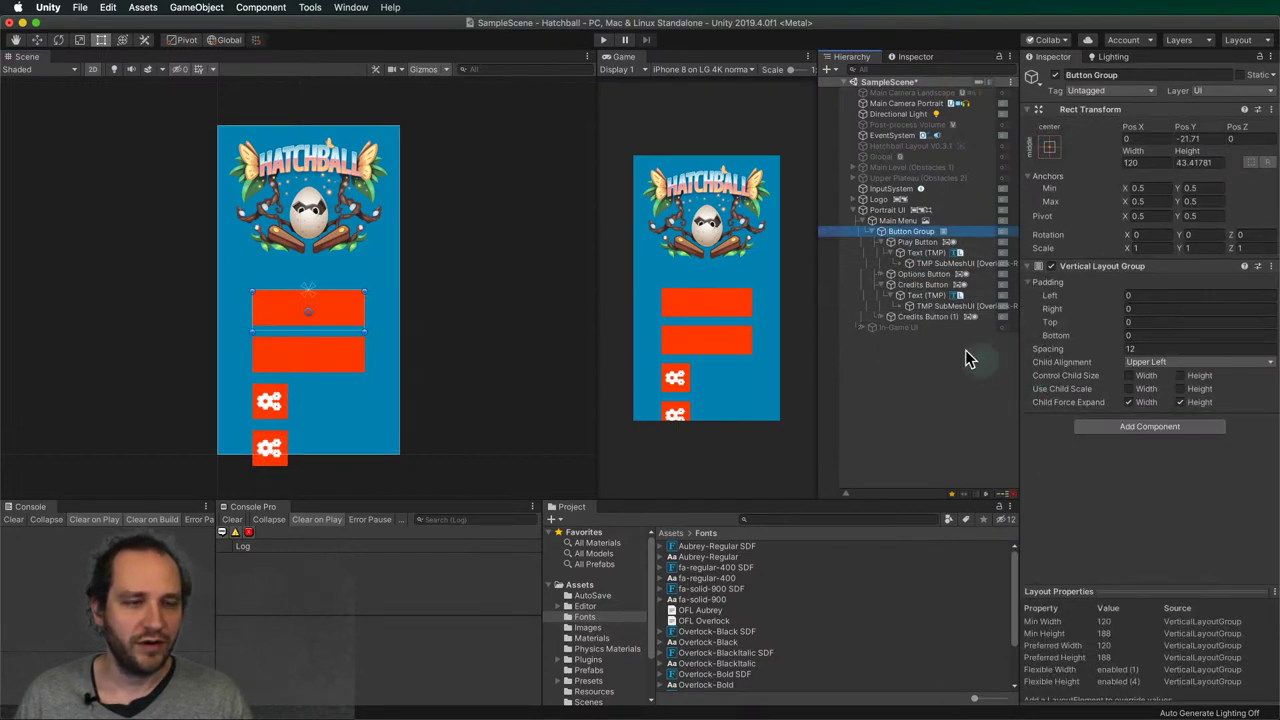
left_click(925, 318)
left_click(900, 285)
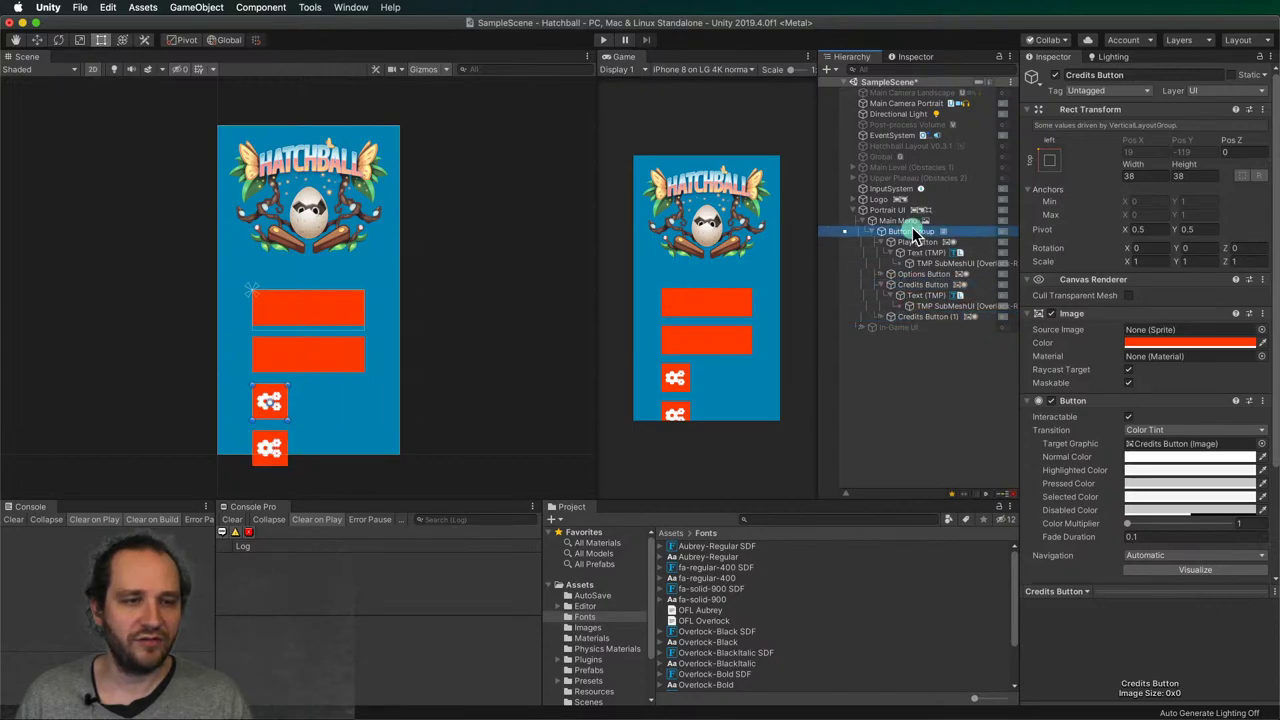
right_click(905, 232)
mouse_move(945, 436)
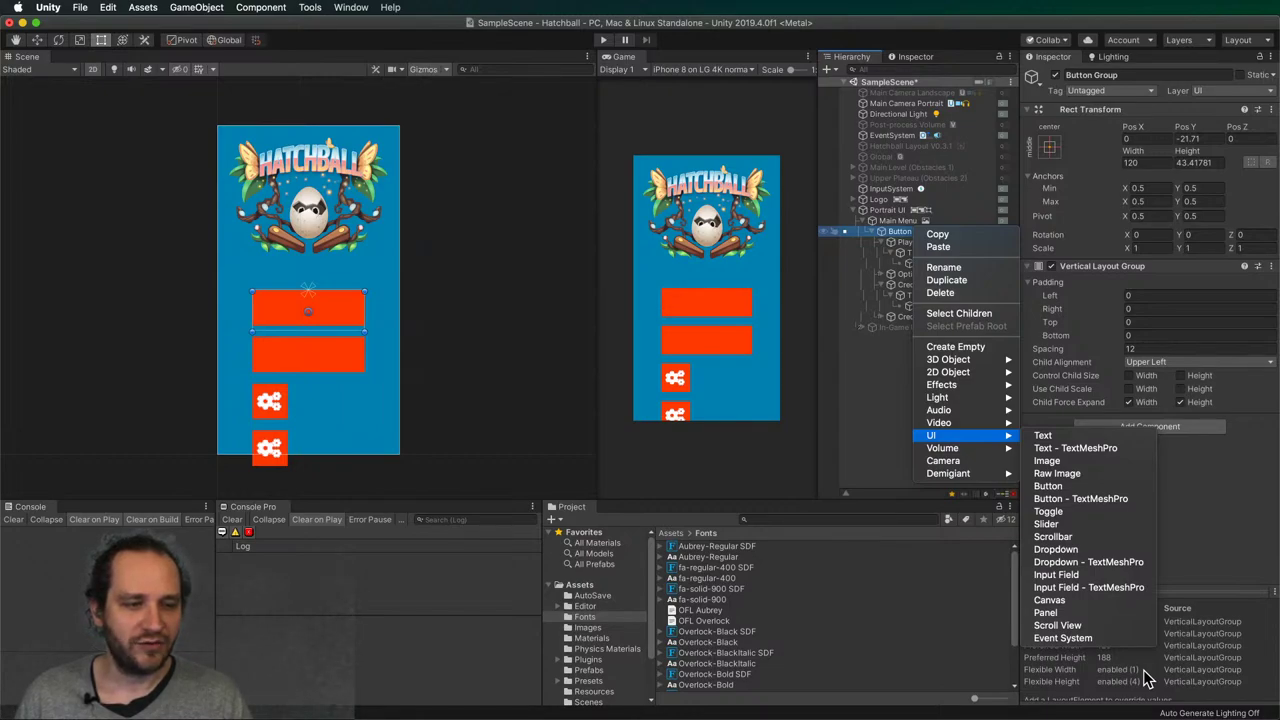
left_click(875, 368)
right_click(907, 237)
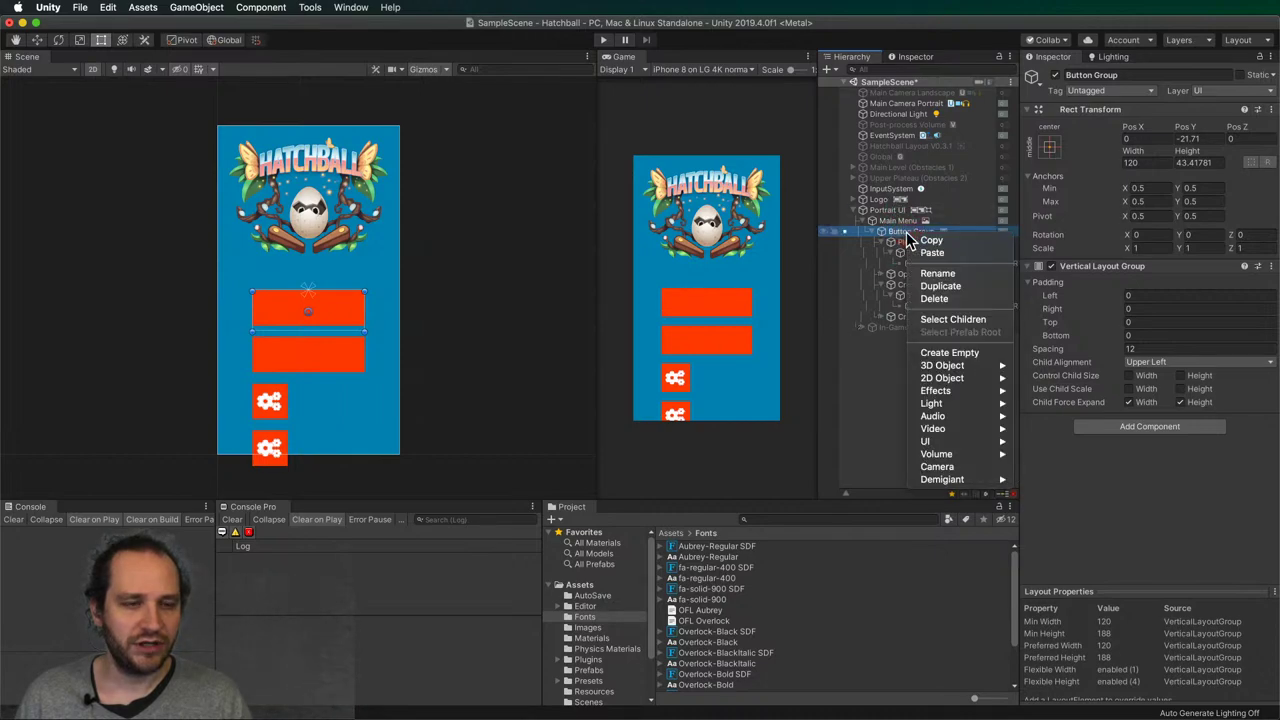
left_click(945, 353)
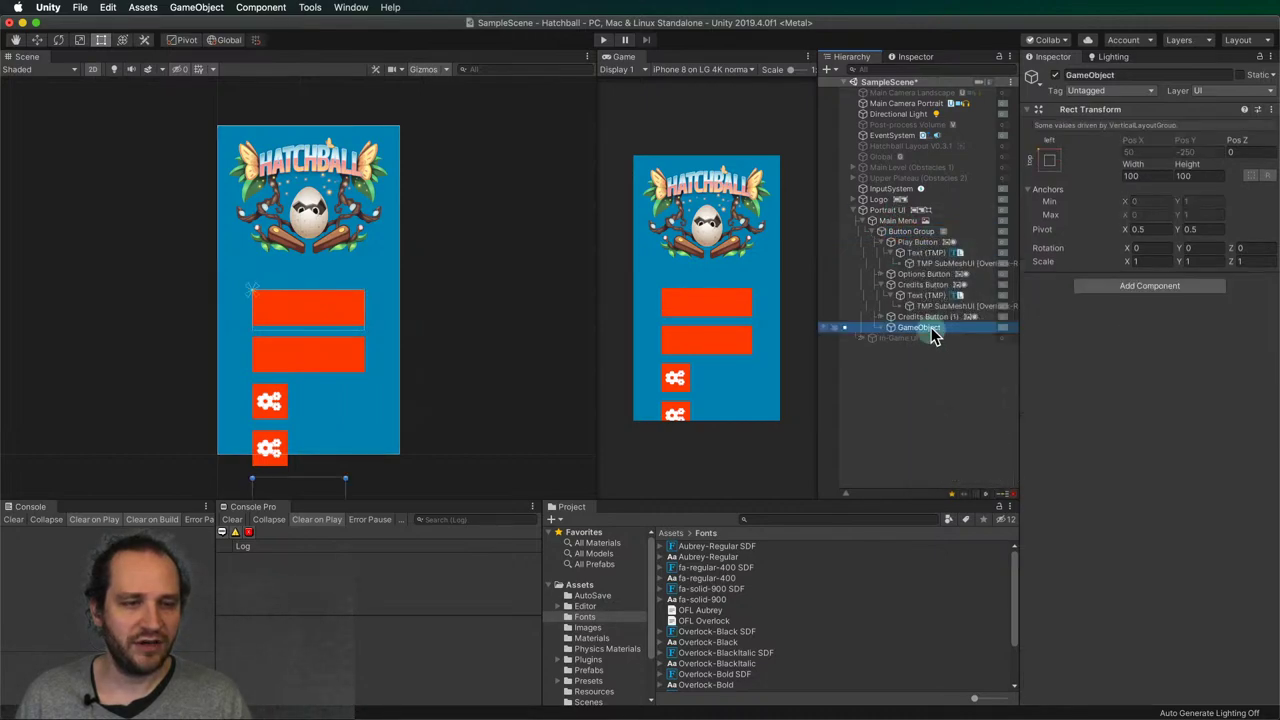
left_click_drag(920, 333, 916, 286)
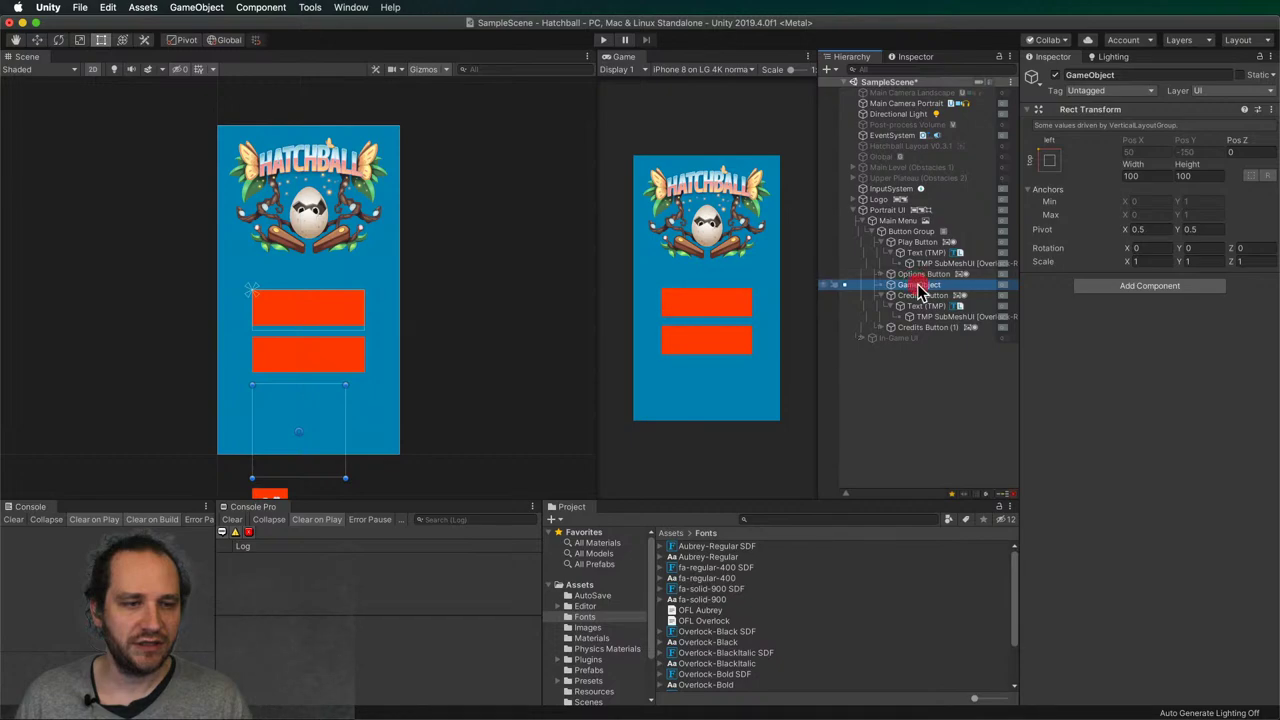
- Add a Horizontal Layout Group component to the new GameObject, found by searching 'group'
right_click(918, 289)
left_click(1150, 287)
left_click(1150, 287)
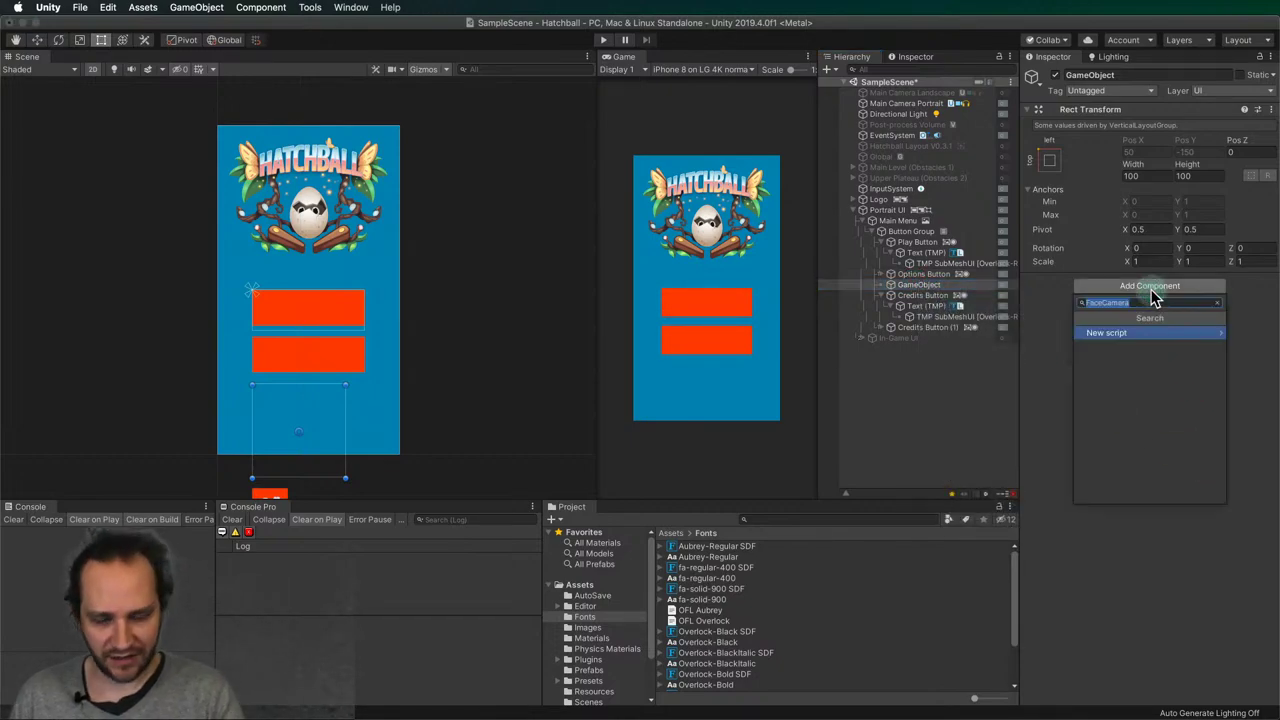
type("group")
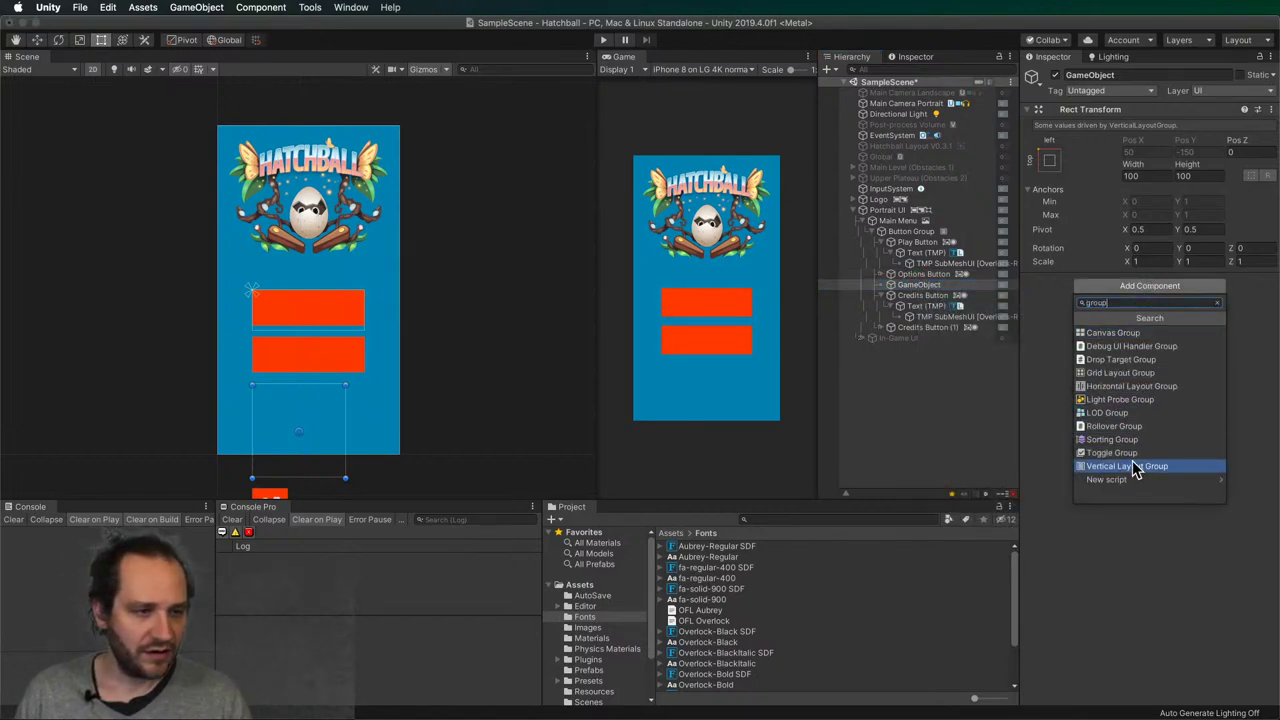
left_click(1118, 388)
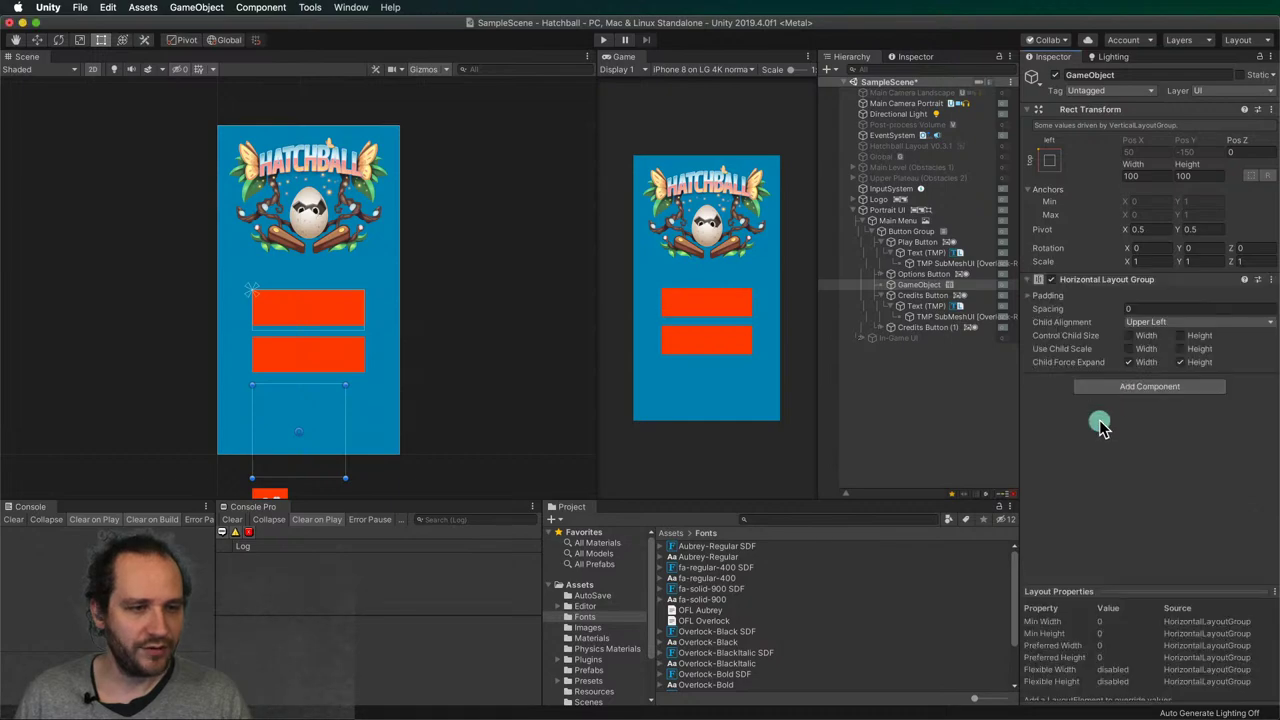
mouse_move(918, 296)
left_mouse_down()
mouse_move(914, 323)
mouse_move(905, 313)
mouse_move(925, 296)
left_mouse_up()
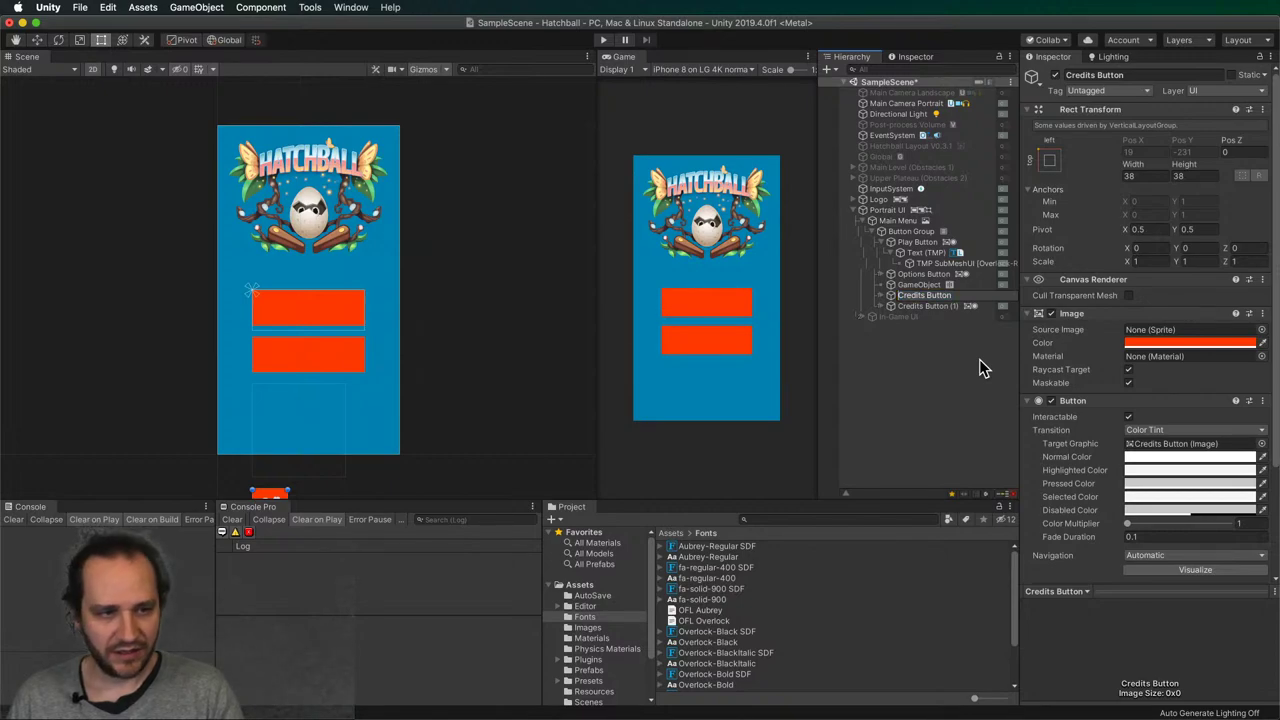
- Name the buttons 'Options Button' and 'Hatchery Button' in the Hierarchy
type("Options Button")
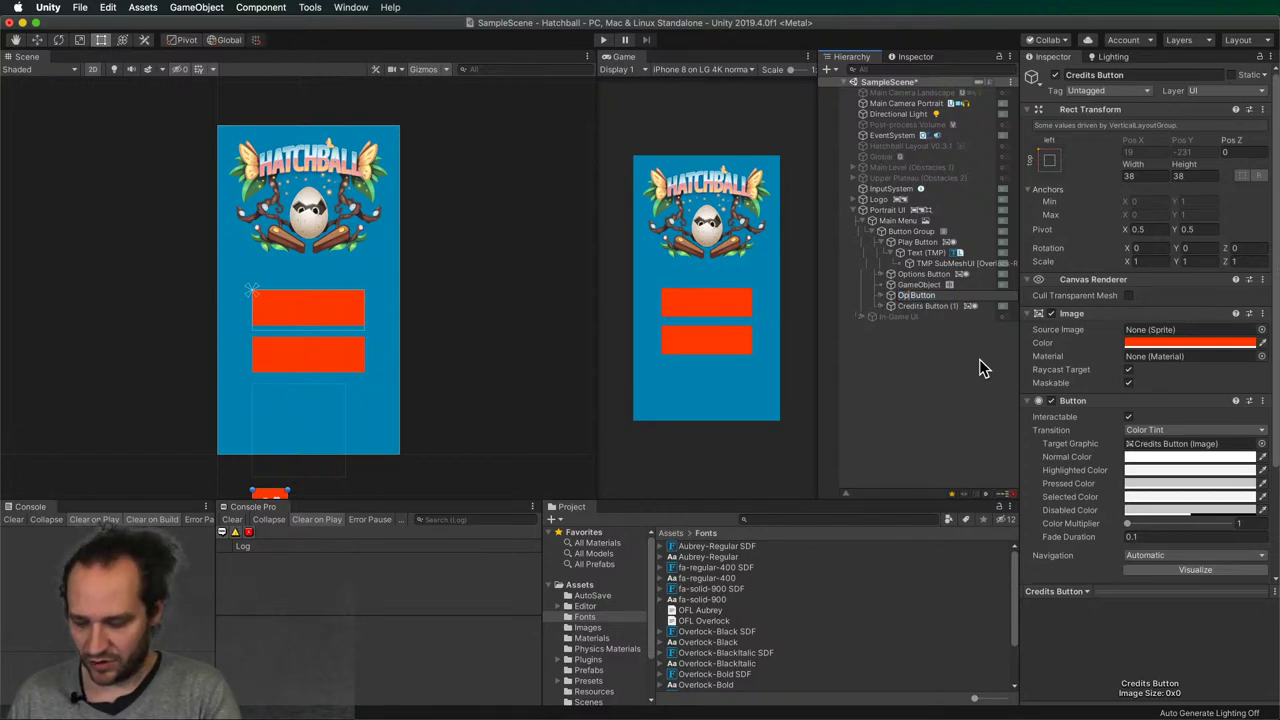
key("Return")
key("Up")
key("Up")
key("Return")
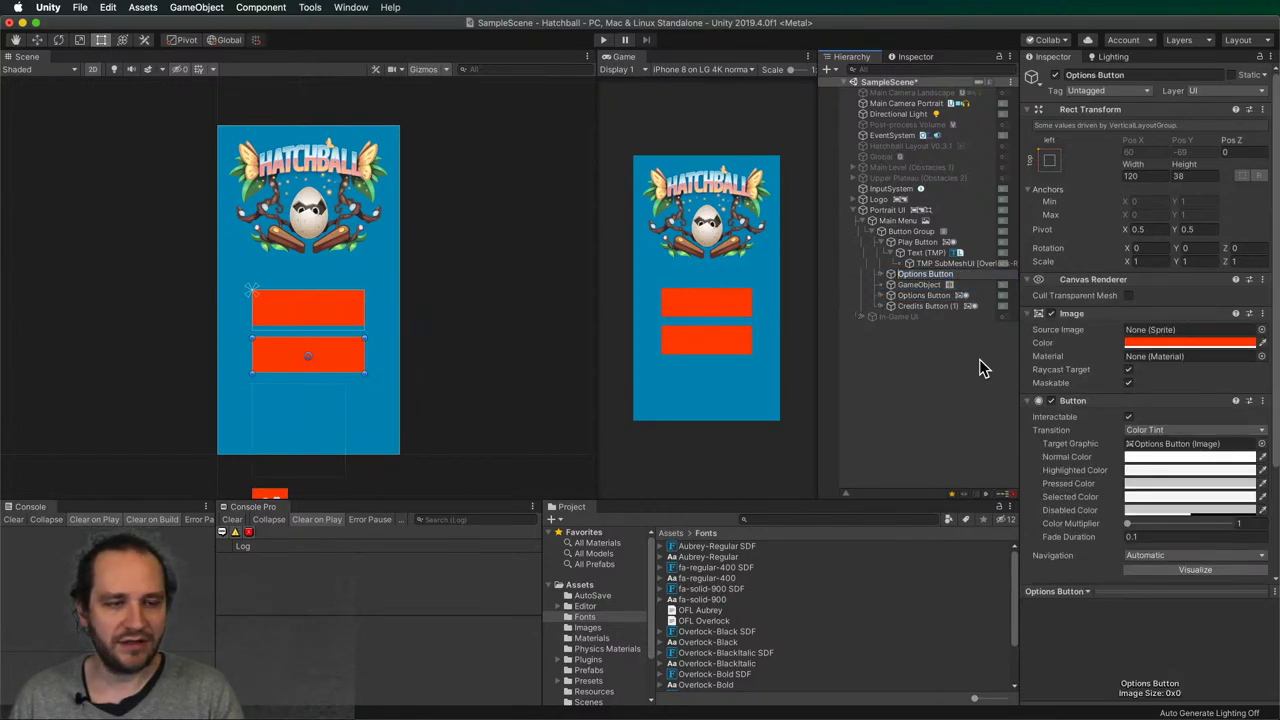
key("Left")
key("alt+shift+Right")
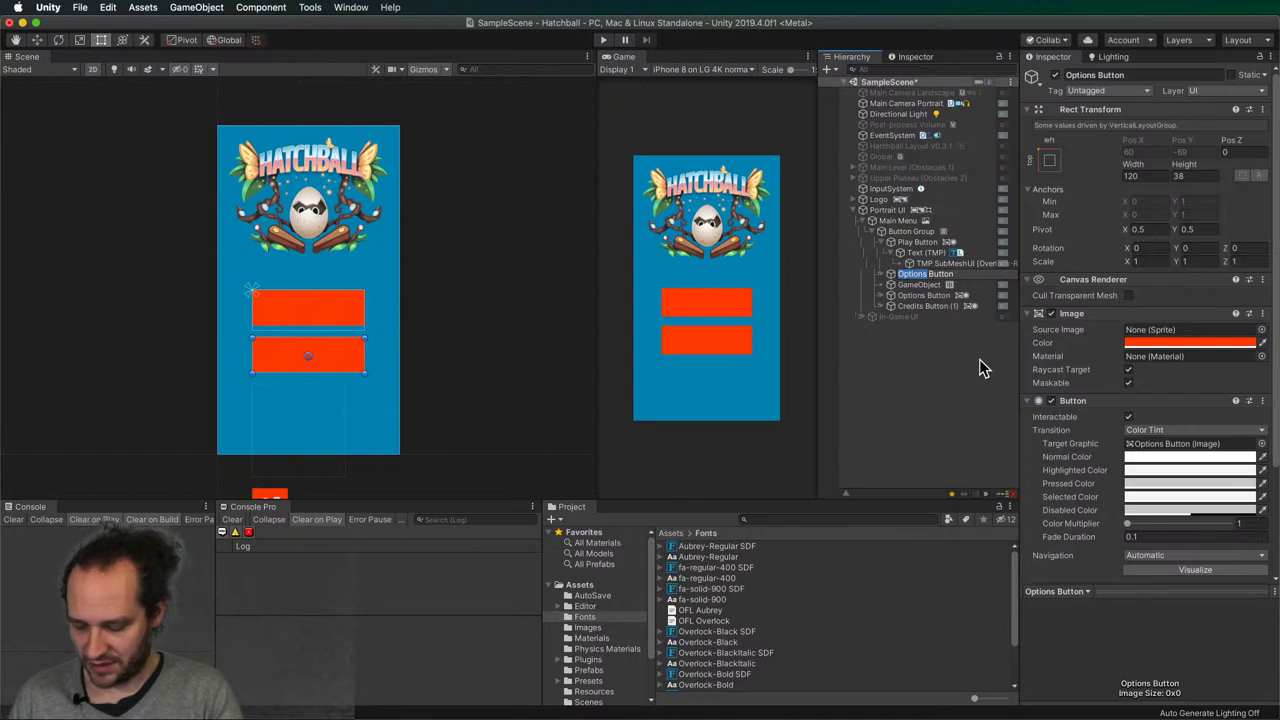
type("Hatchery")
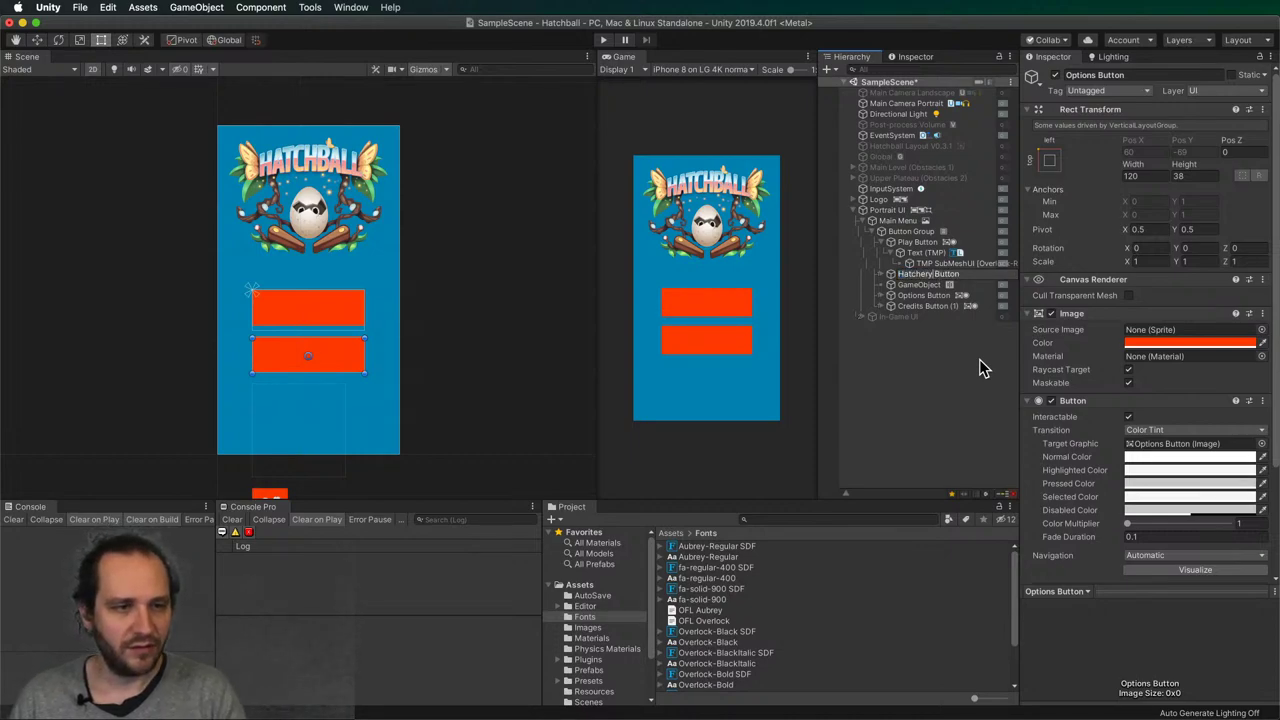
key("Return")
- Rename the Play Button to 'Pinball Button'
key("Up")
key("Up")
key("Up")
key("Return")
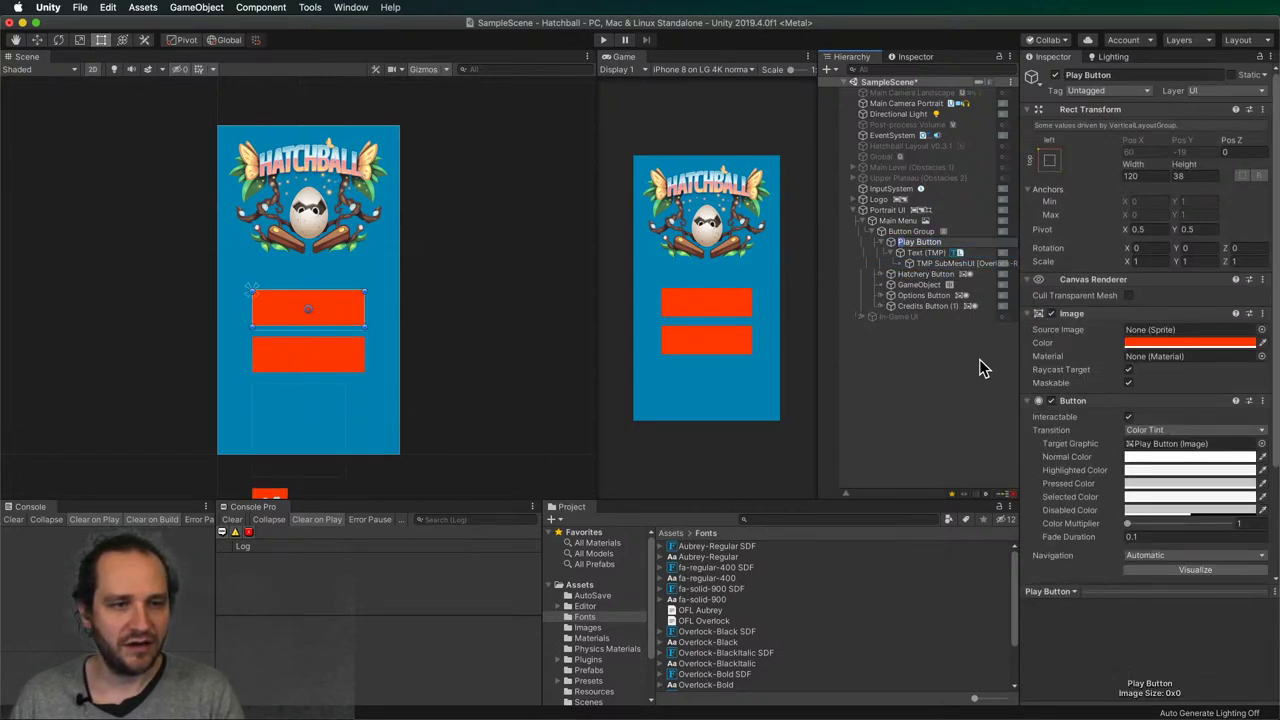
key("Left")
key("alt+shift+Right")
type("Pinball")
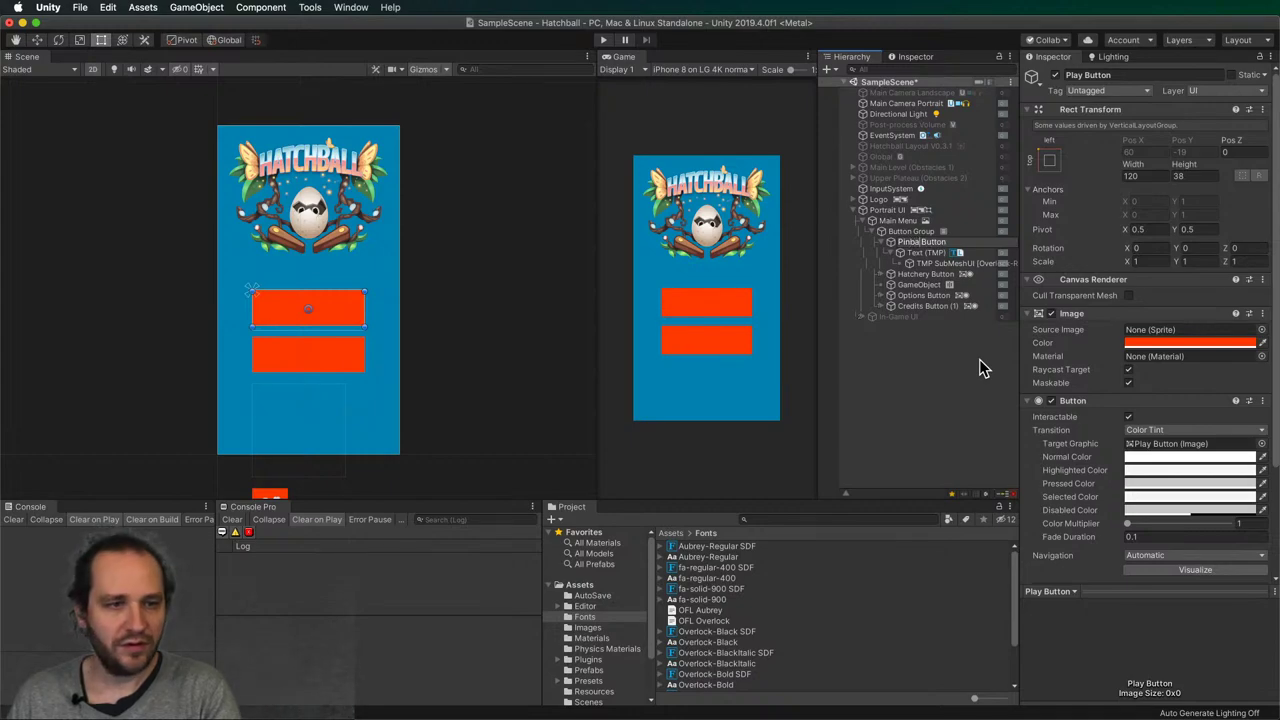
key("Return")
- Change the Pinball button's label text to read 'Pinball'
left_click(893, 252)
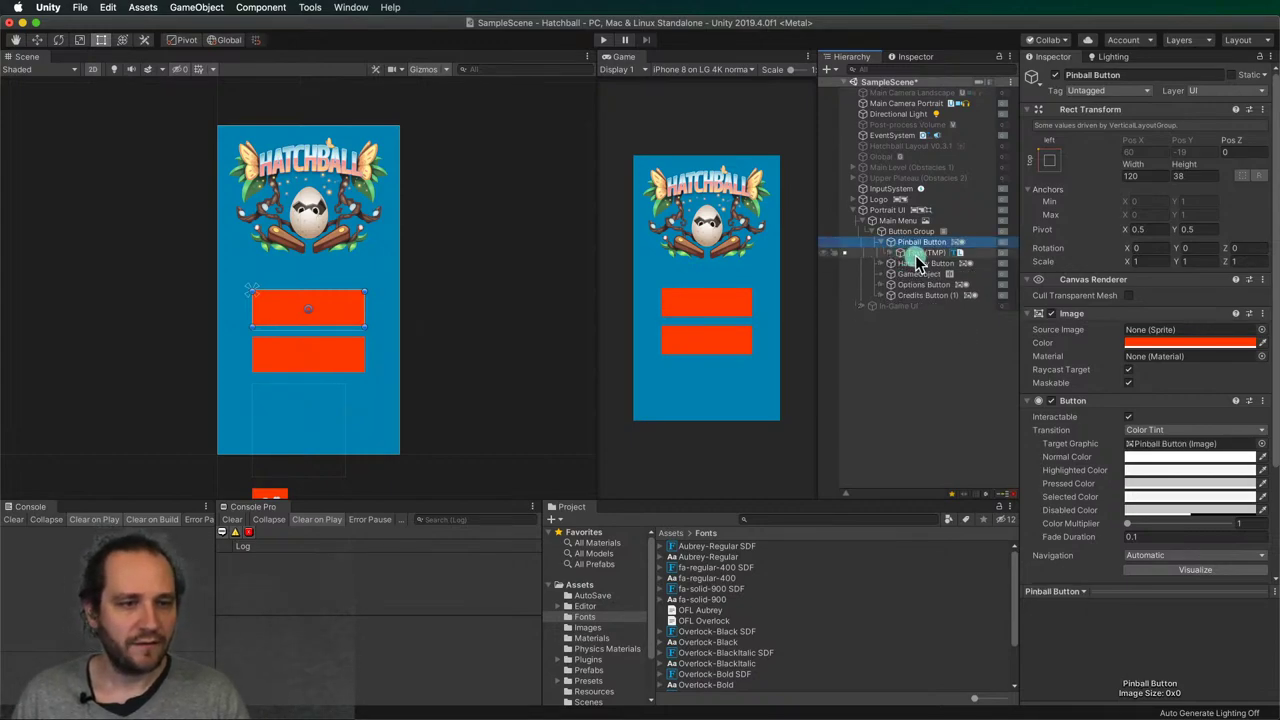
left_click(915, 255)
left_click(1093, 351)
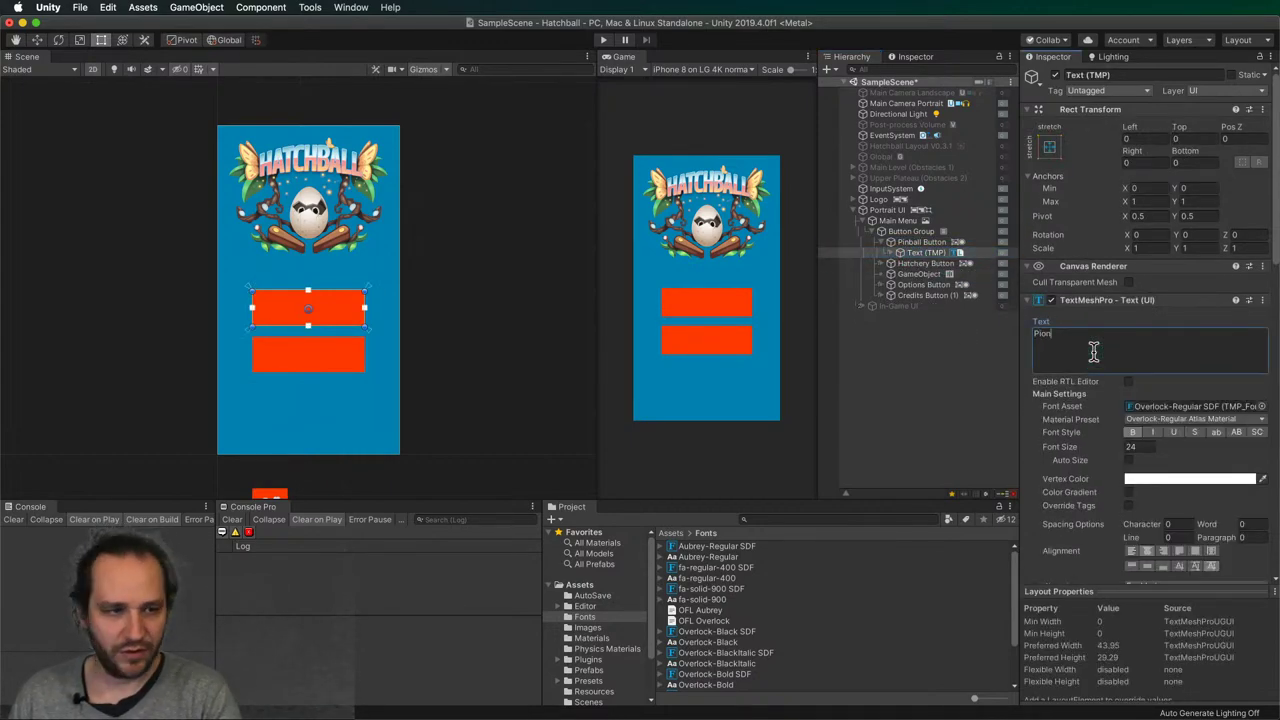
type("ll")
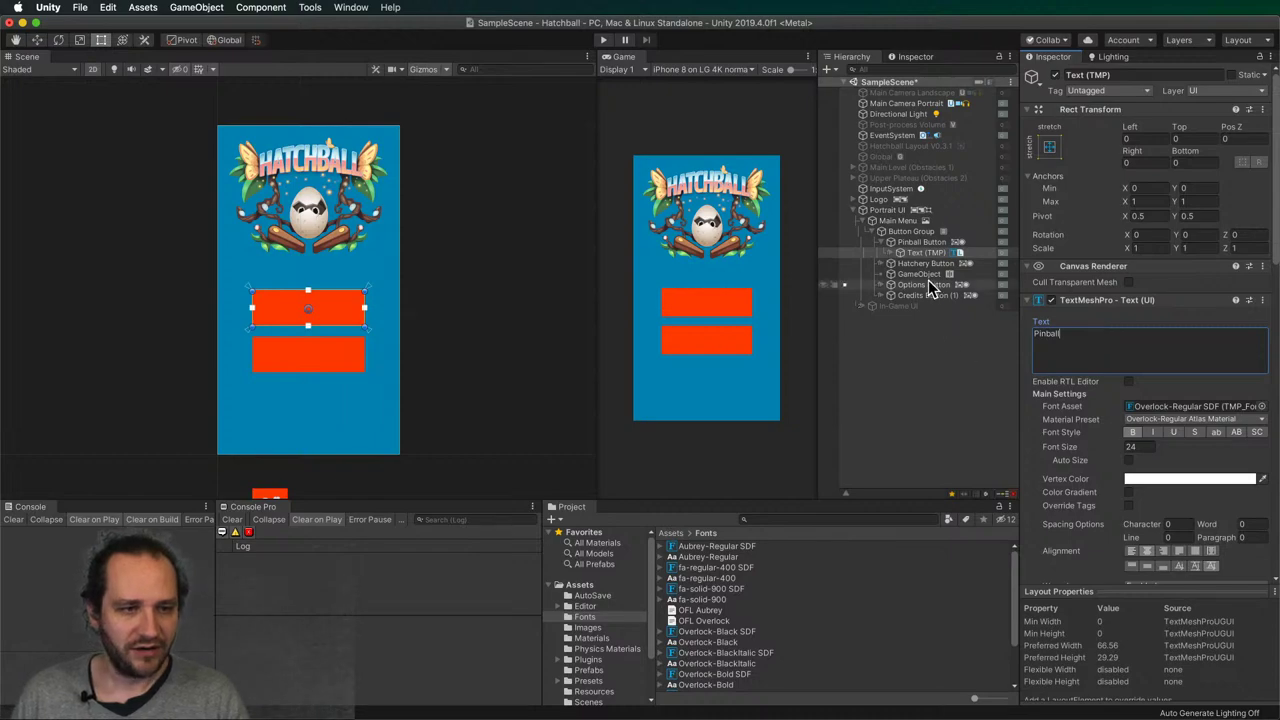
left_click(883, 243)
- Select the Hatchery button's Text (TMP) label and its old text for replacement
left_click(900, 252)
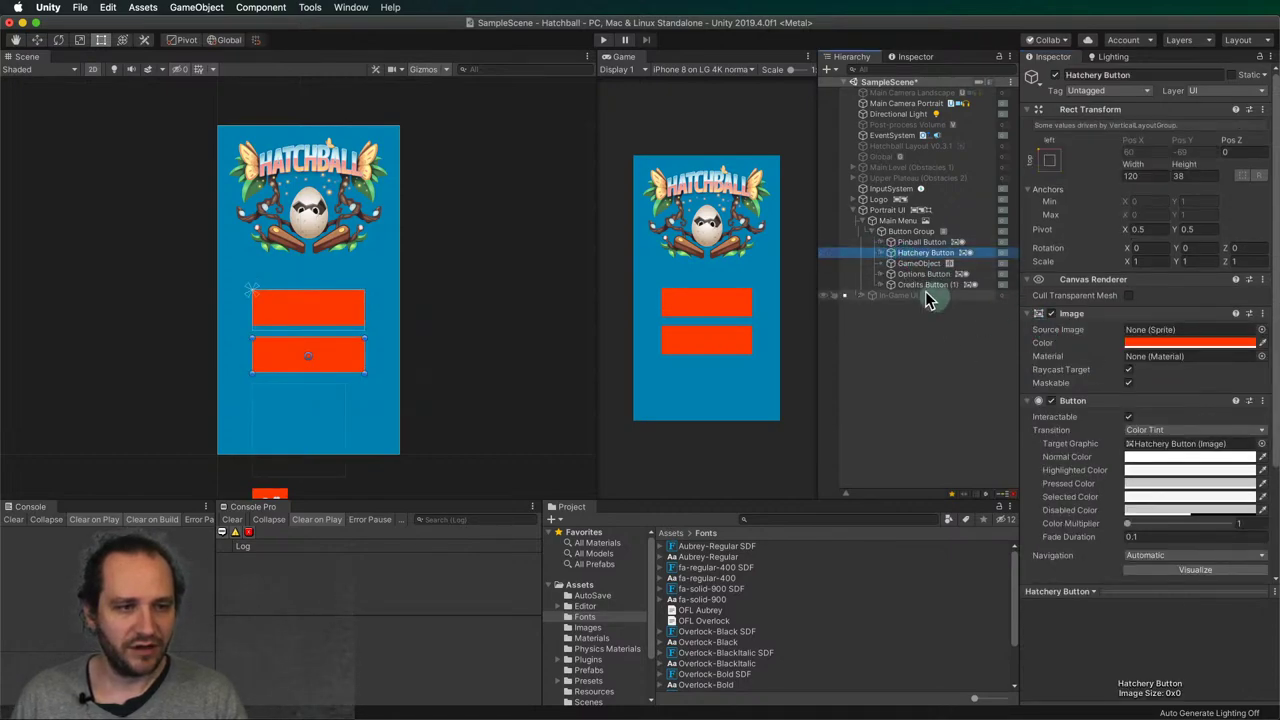
left_click(881, 252)
left_click(925, 263)
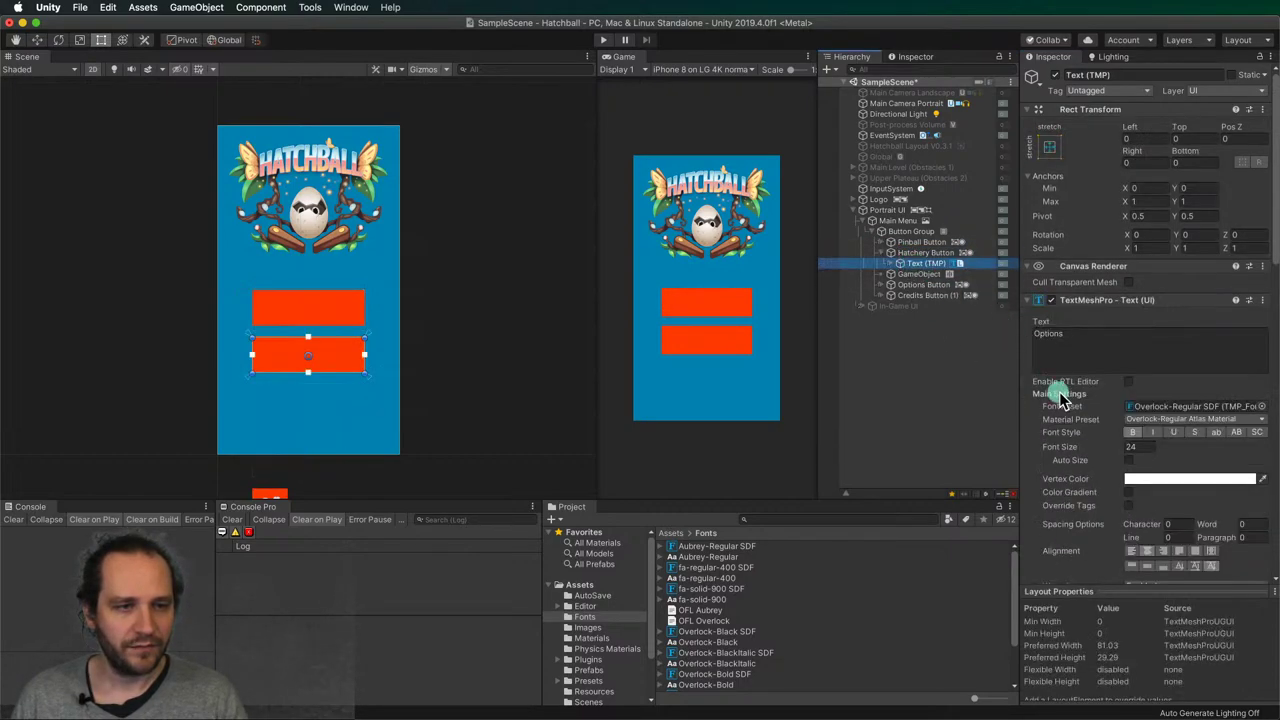
left_click(1106, 355)
- Enter 'Hatchery' as the Hatchery button's label text
type("Hatchery")
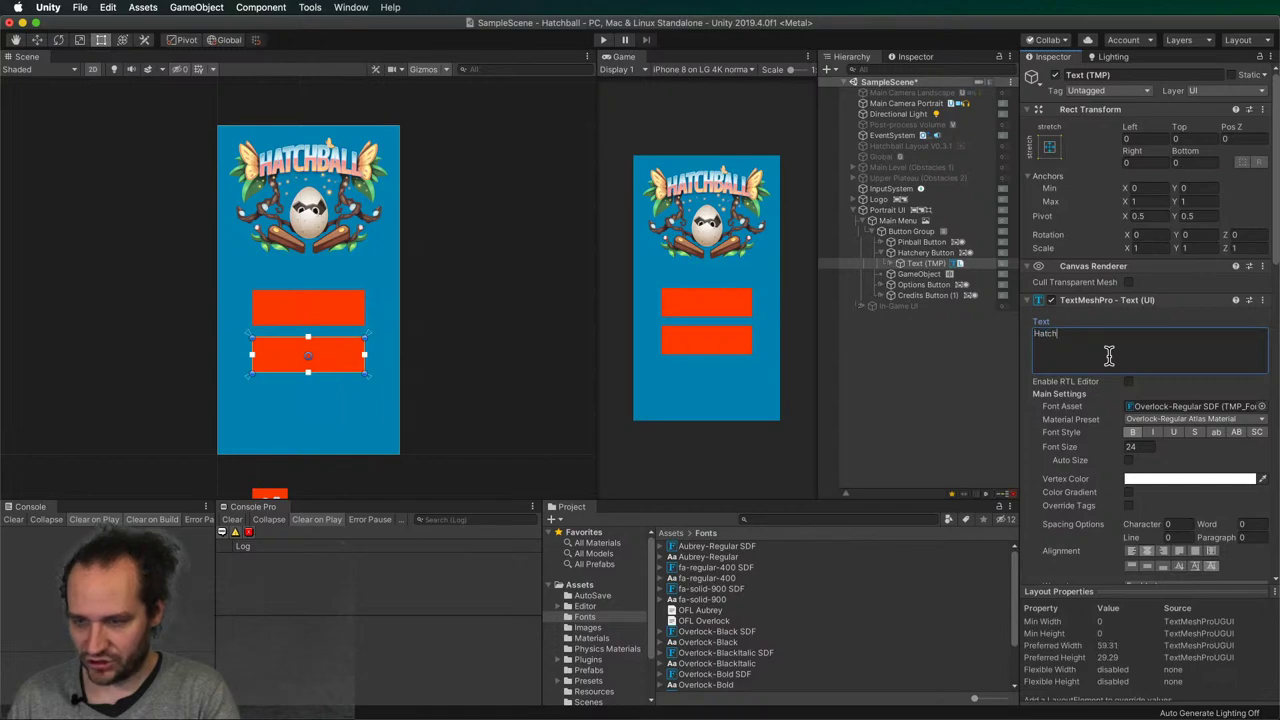
left_click(846, 368)
left_click(881, 252)
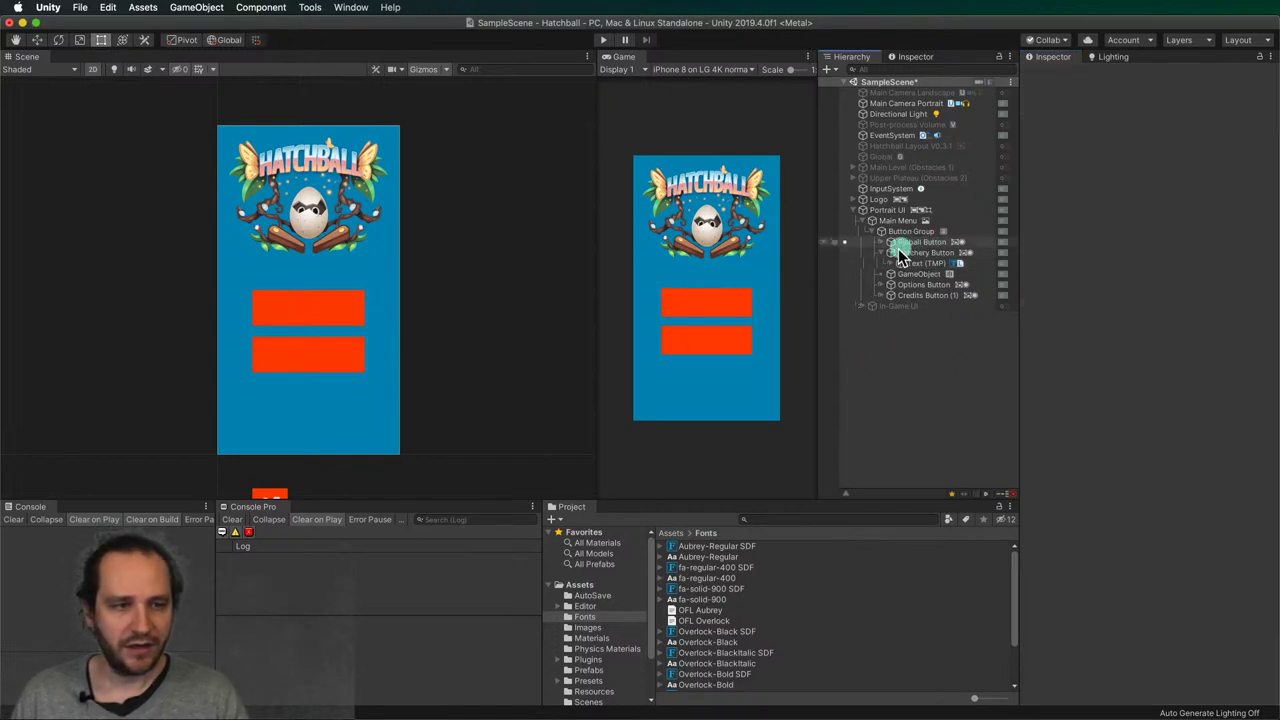
- Resize the GameObject row to 120 wide and shorten its height to about 40
left_click(903, 264)
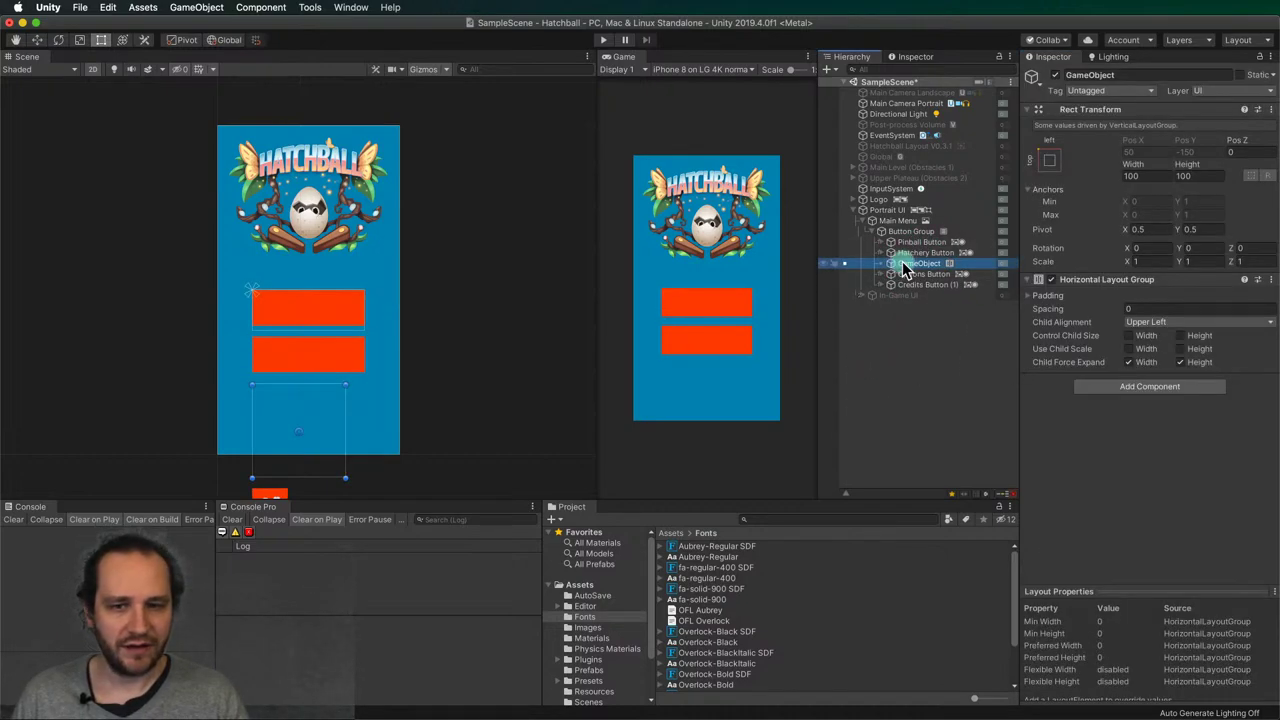
left_click(904, 274)
left_click(903, 264)
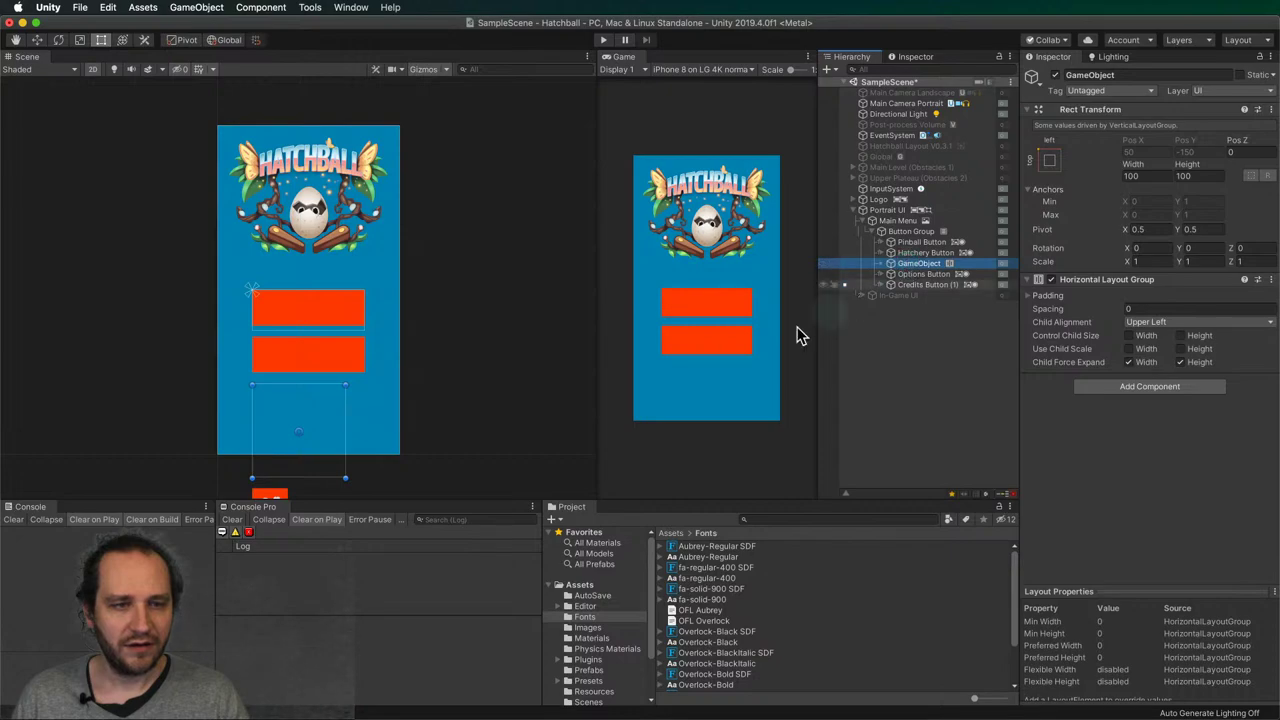
left_click_drag(343, 412, 364, 412)
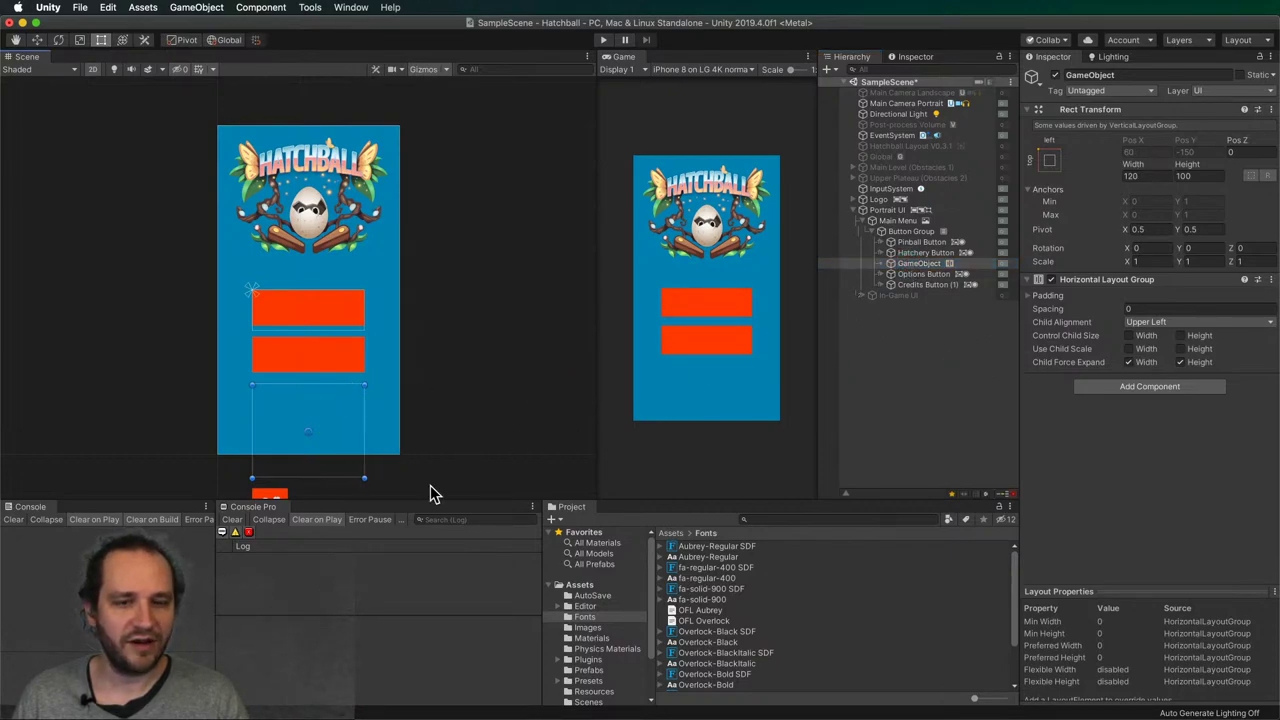
left_click_drag(336, 477, 337, 420)
left_click(1191, 176)
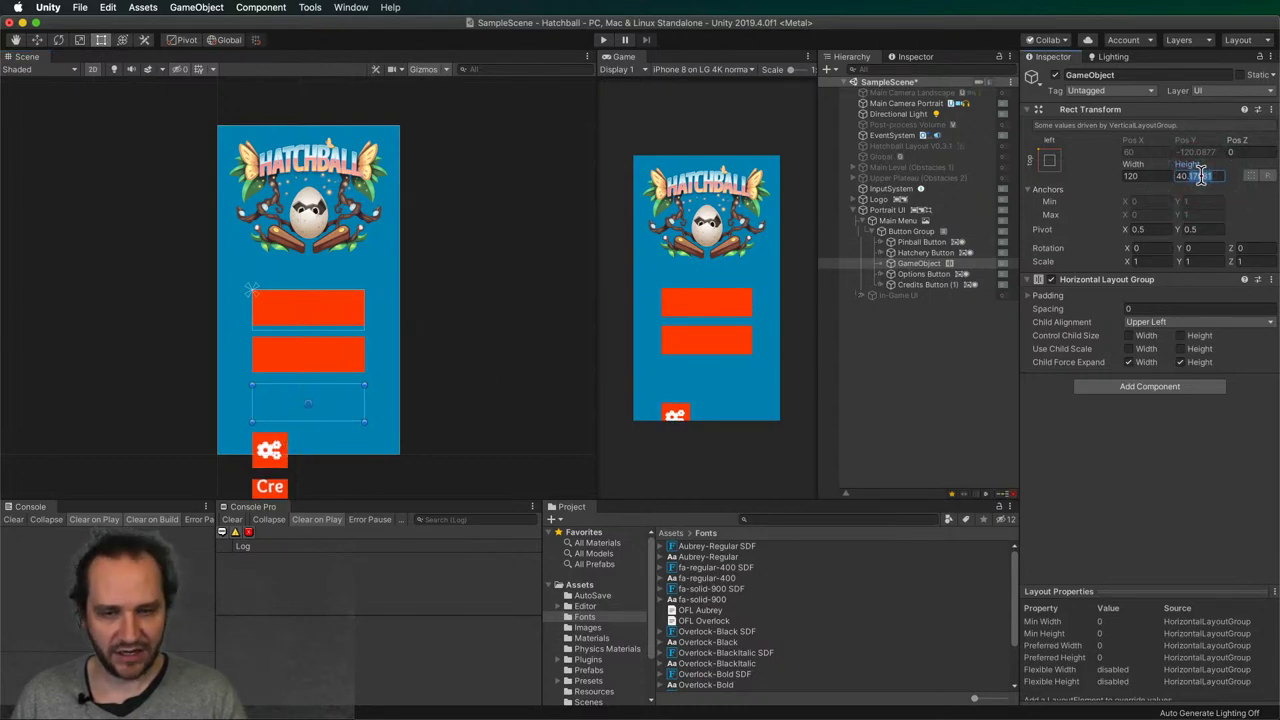
type("40.2")
key("BackSpace")
key("BackSpace")
key("BackSpace")
key("BackSpace")
- Set the row height to 38 and move the Options and Credits buttons into the GameObject
type("38")
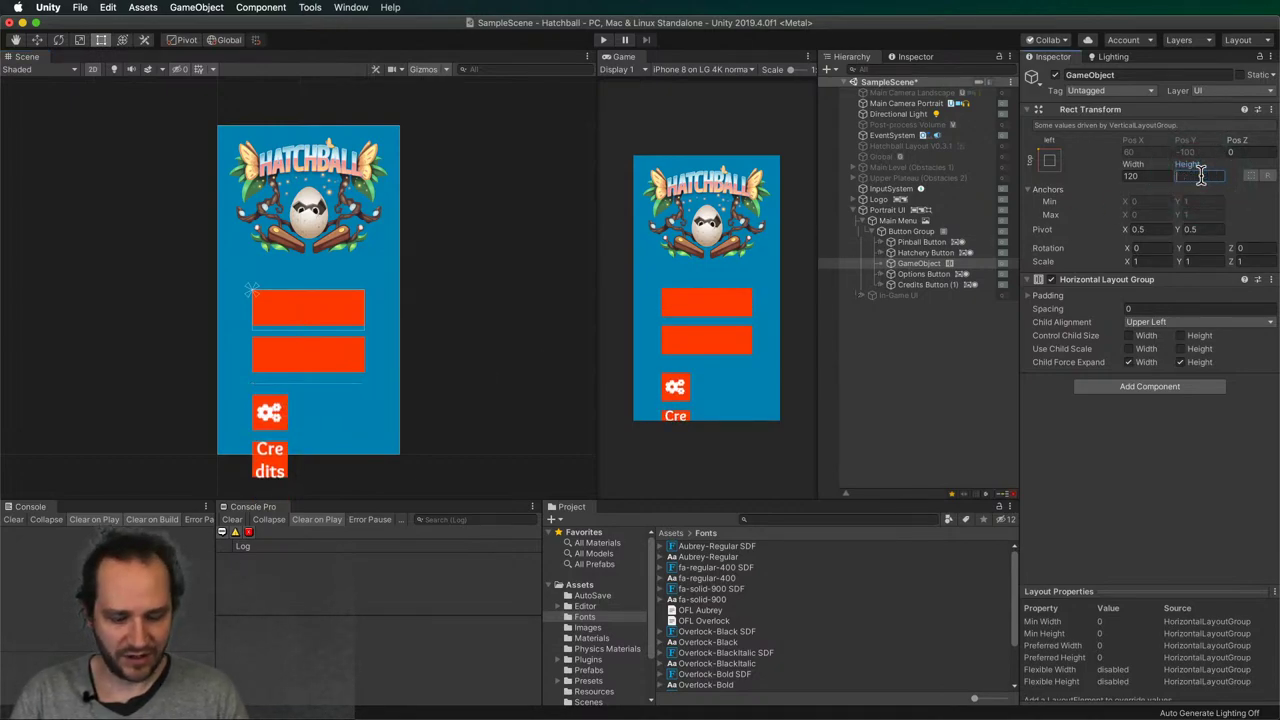
left_click(912, 274)
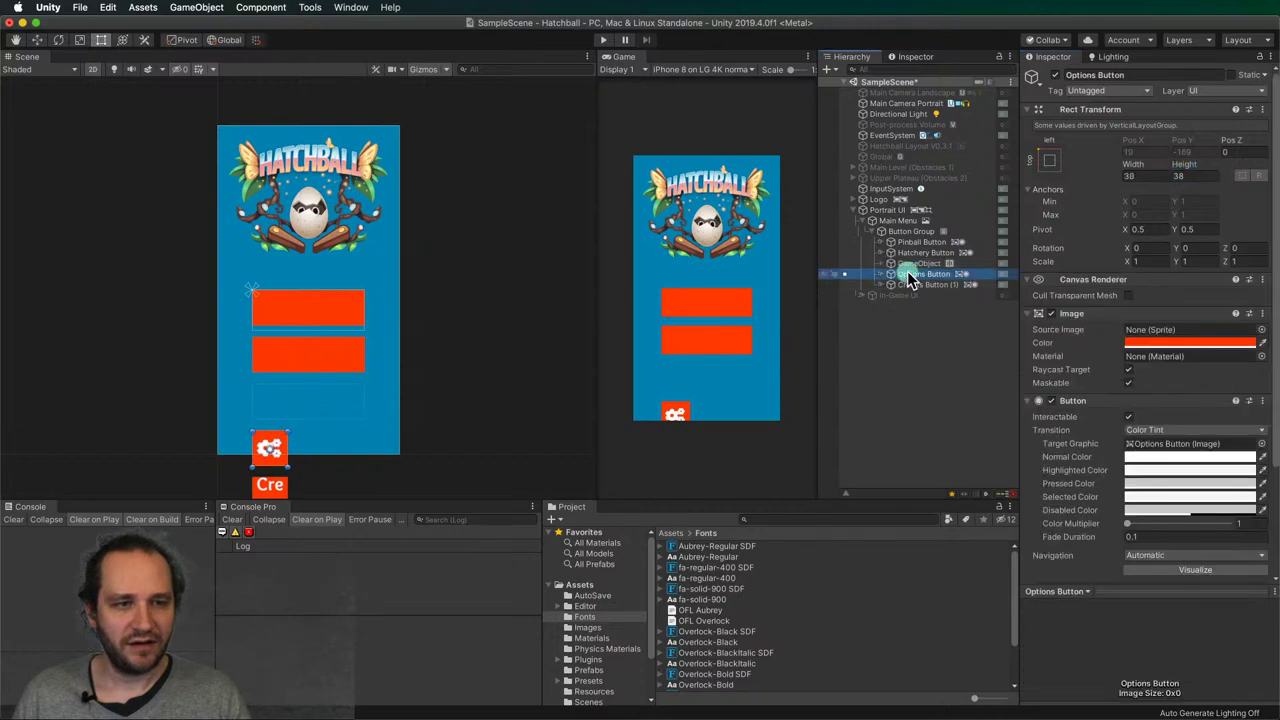
left_click(910, 286, "shift")
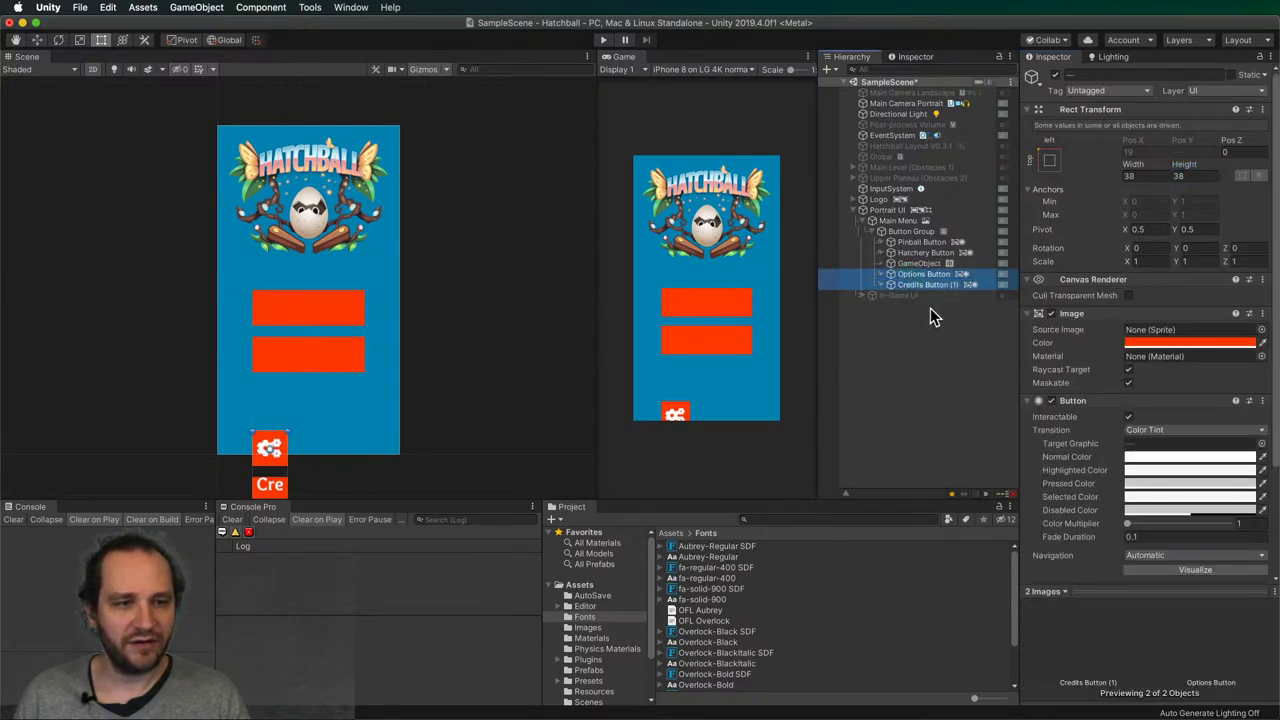
left_click_drag(900, 267, 905, 263)
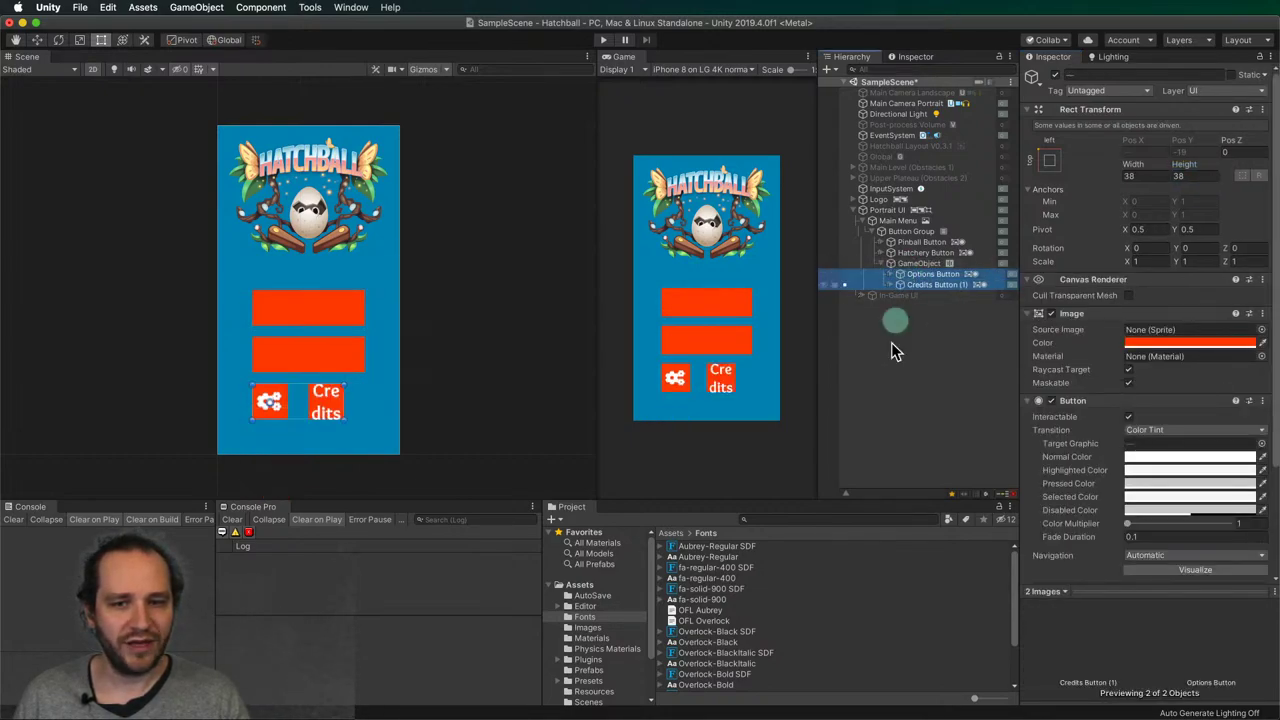
left_click(925, 378)
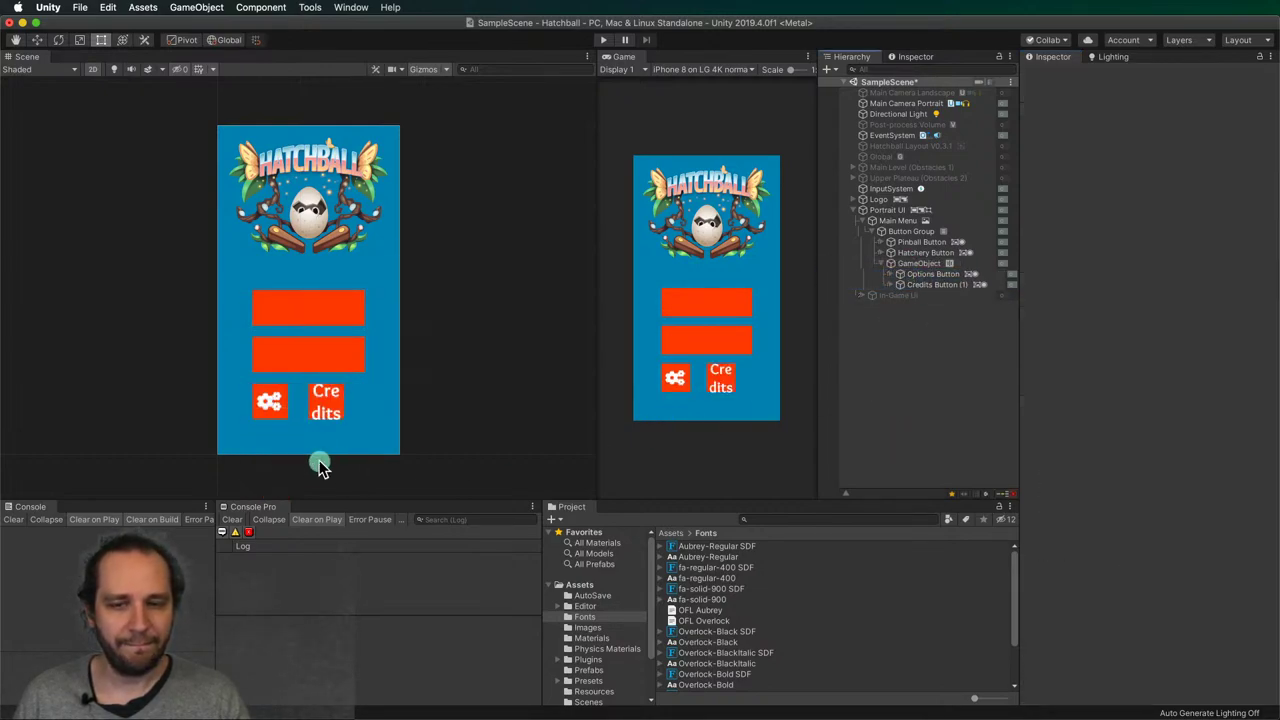
left_click(922, 264)
- Give the row's Horizontal Layout Group spacing 12 and Middle Center child alignment
left_click(1140, 309)
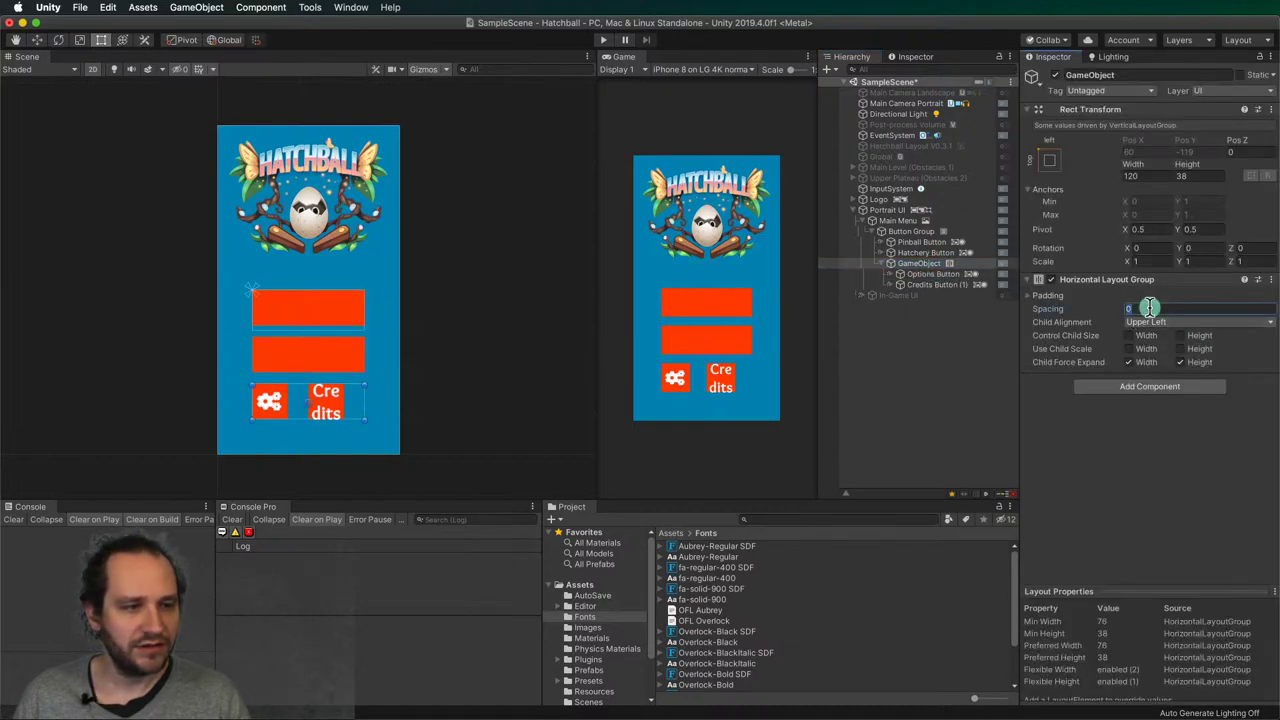
type("12")
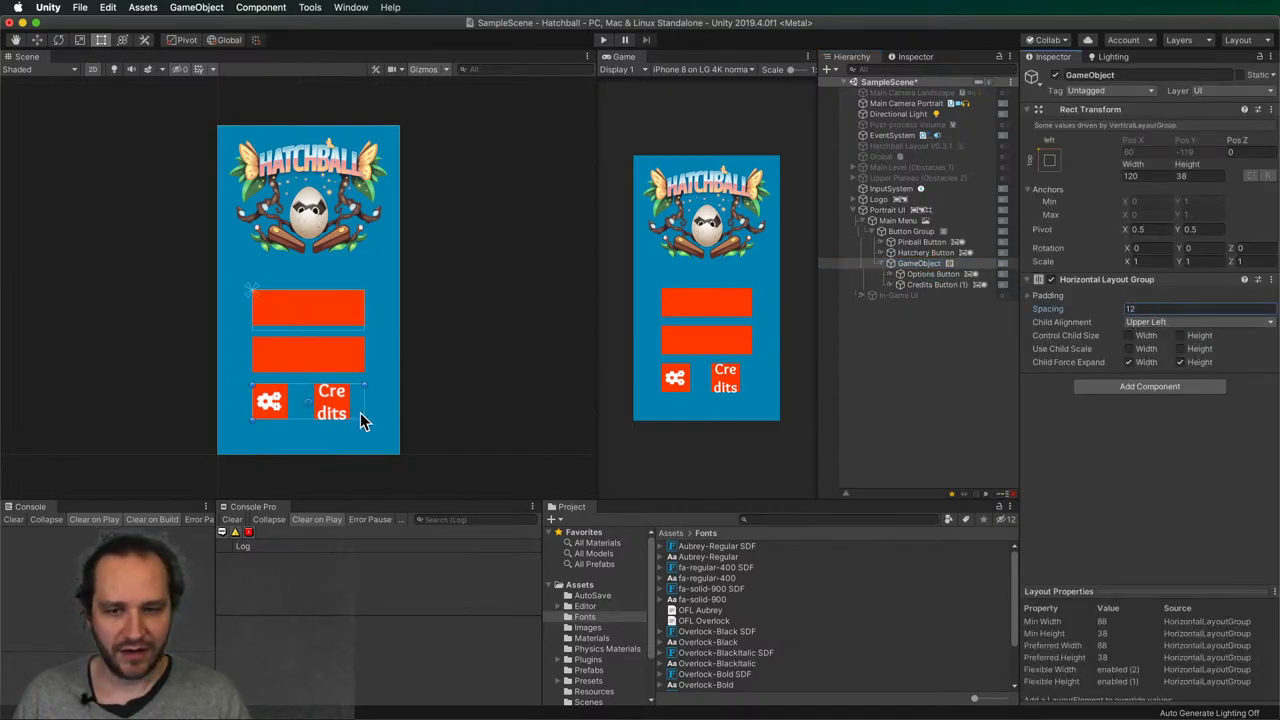
mouse_move(365, 400)
left_mouse_down()
mouse_move(292, 400)
mouse_move(363, 401)
left_mouse_up()
left_click(1183, 308)
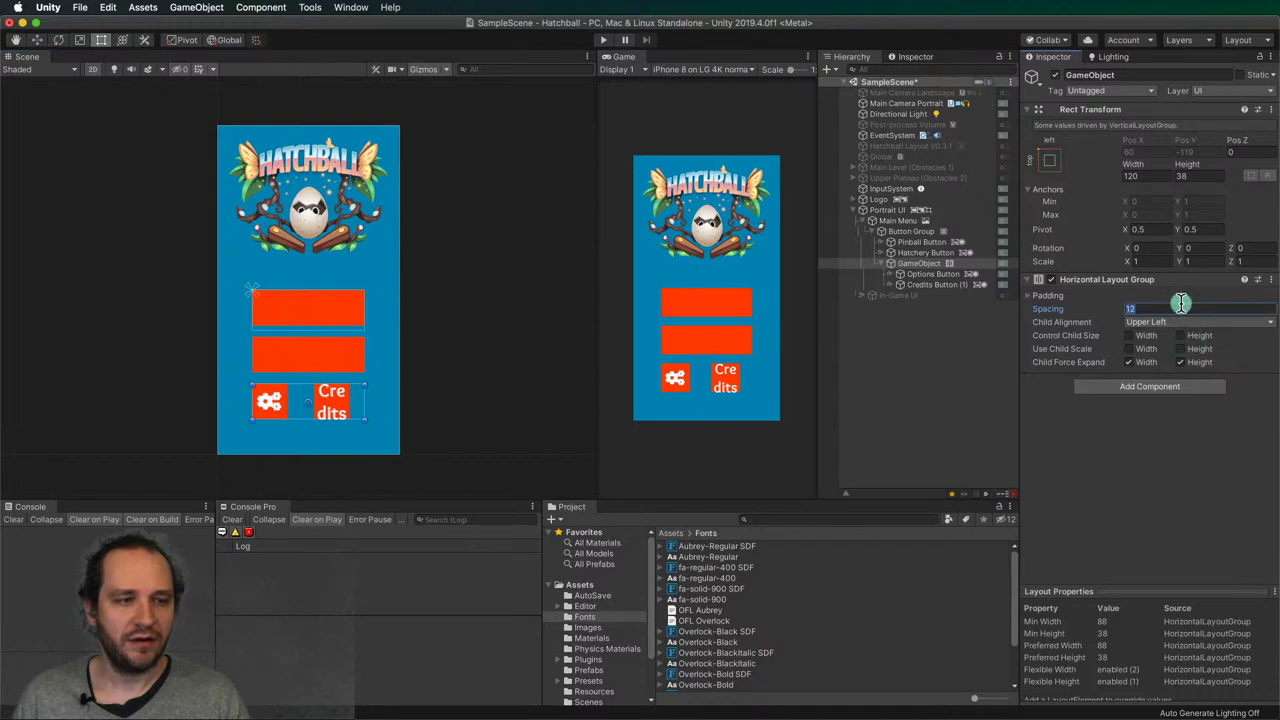
type("9999")
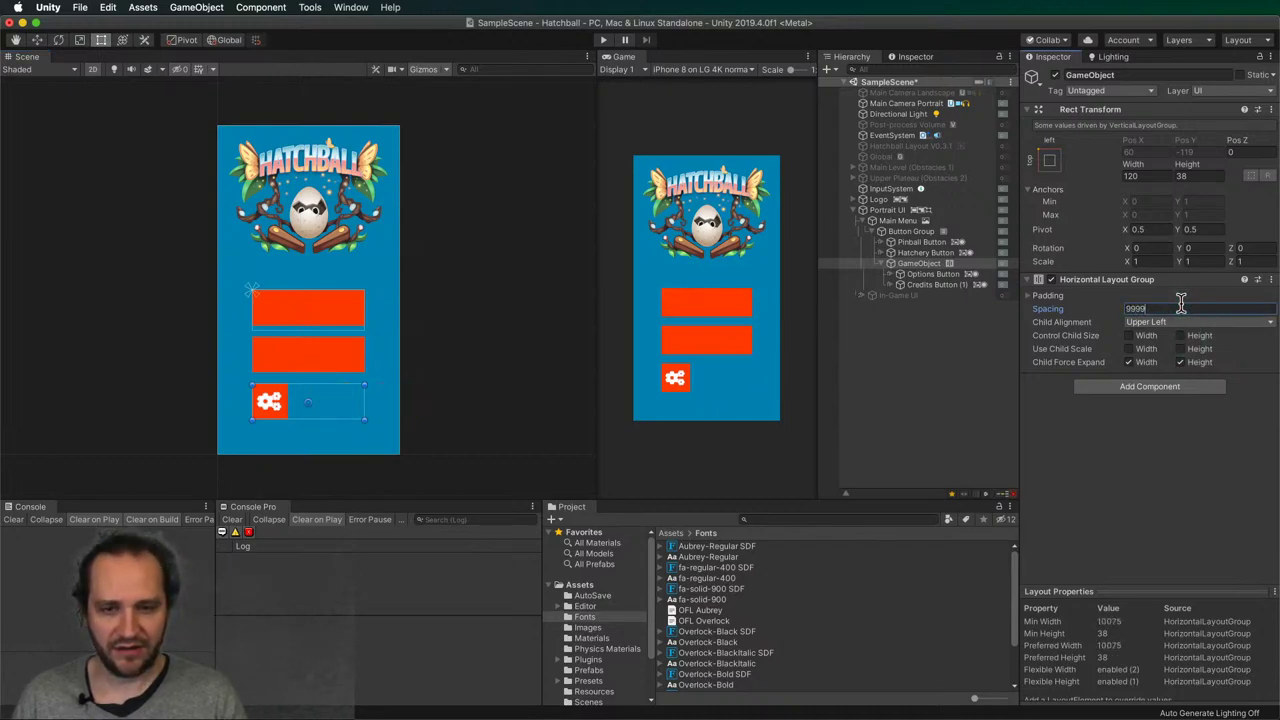
key("Escape")
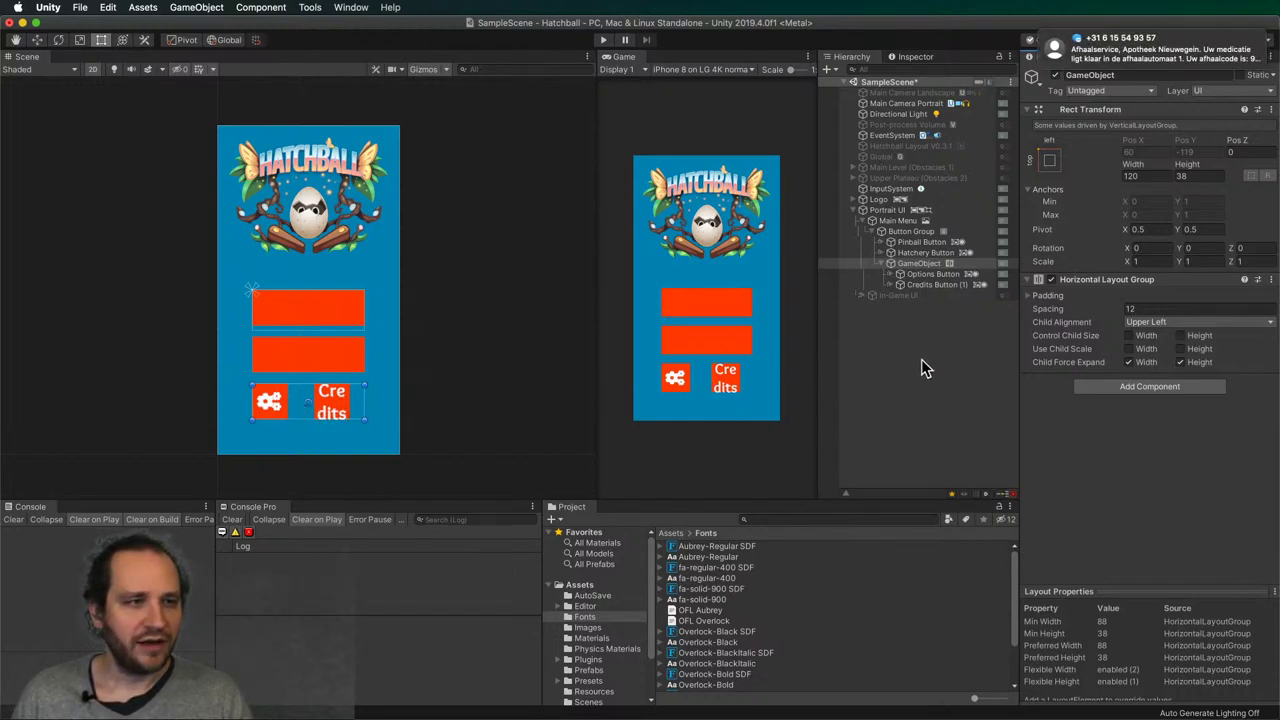
left_click(1162, 322)
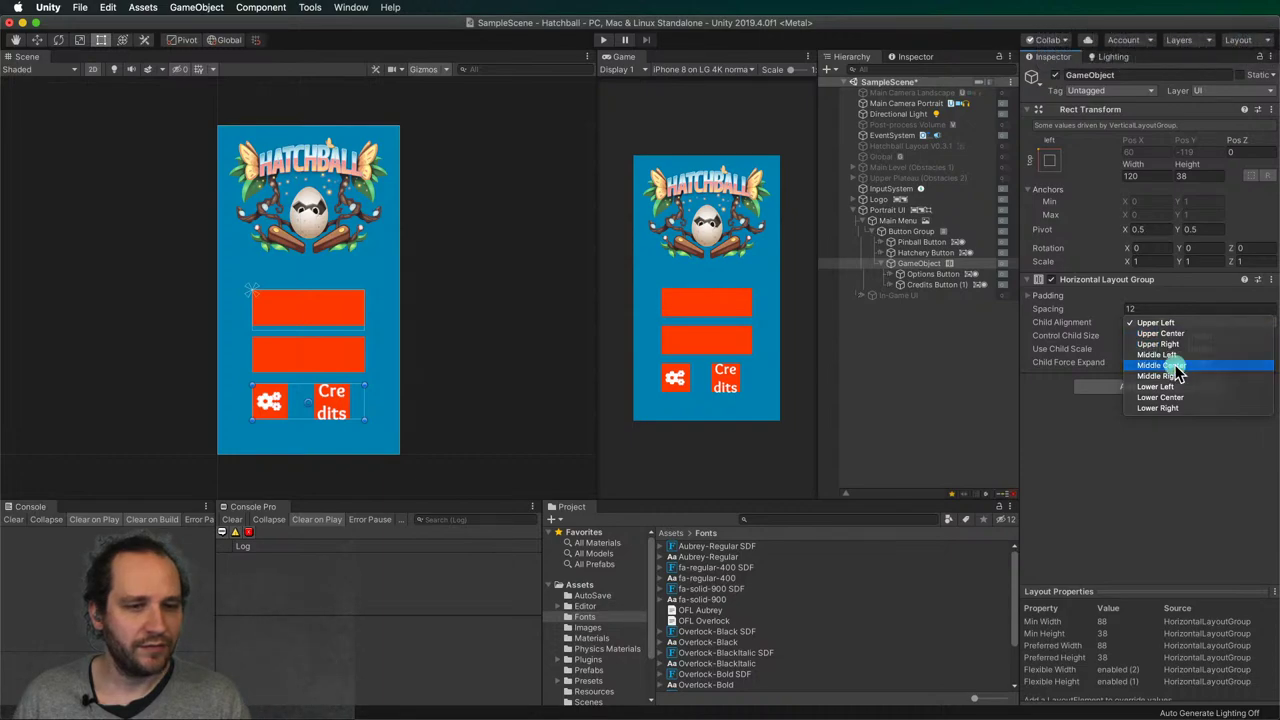
left_click(1170, 366)
left_click(863, 402)
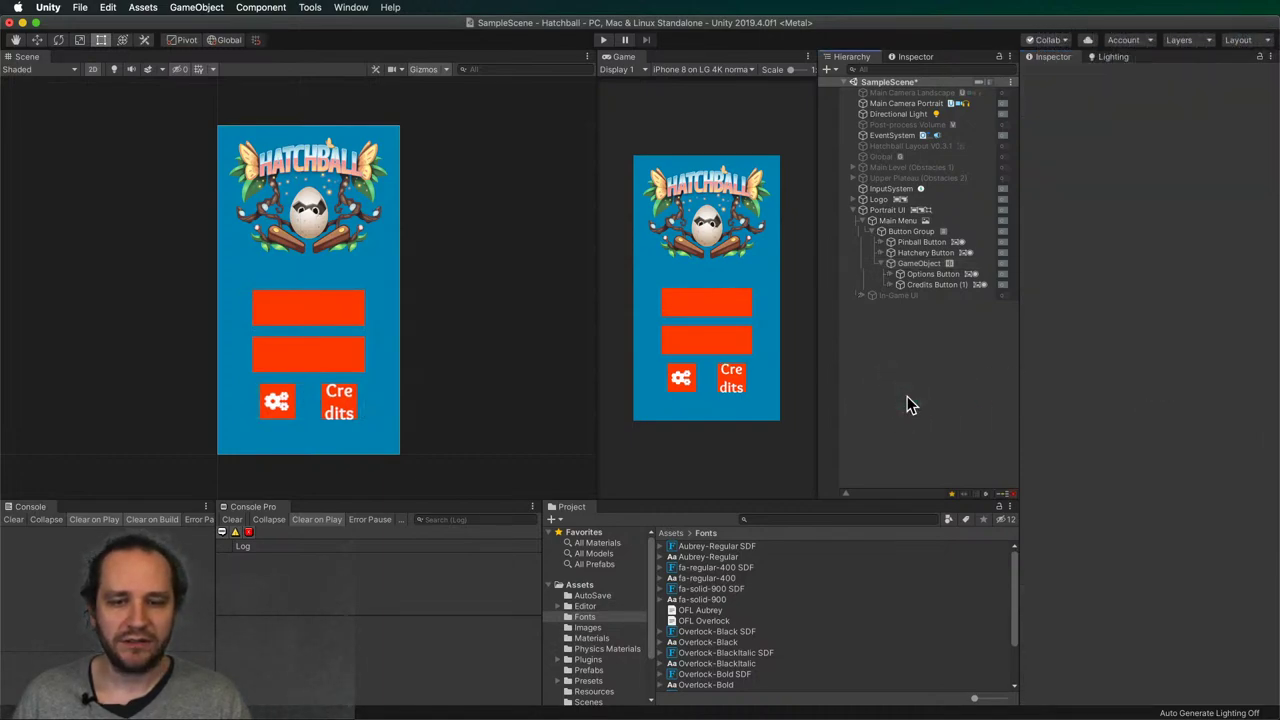
- Undo the alignment change and duplicate Credits Button (1) into Credits Button (2)
key("super+z")
key("super+z")
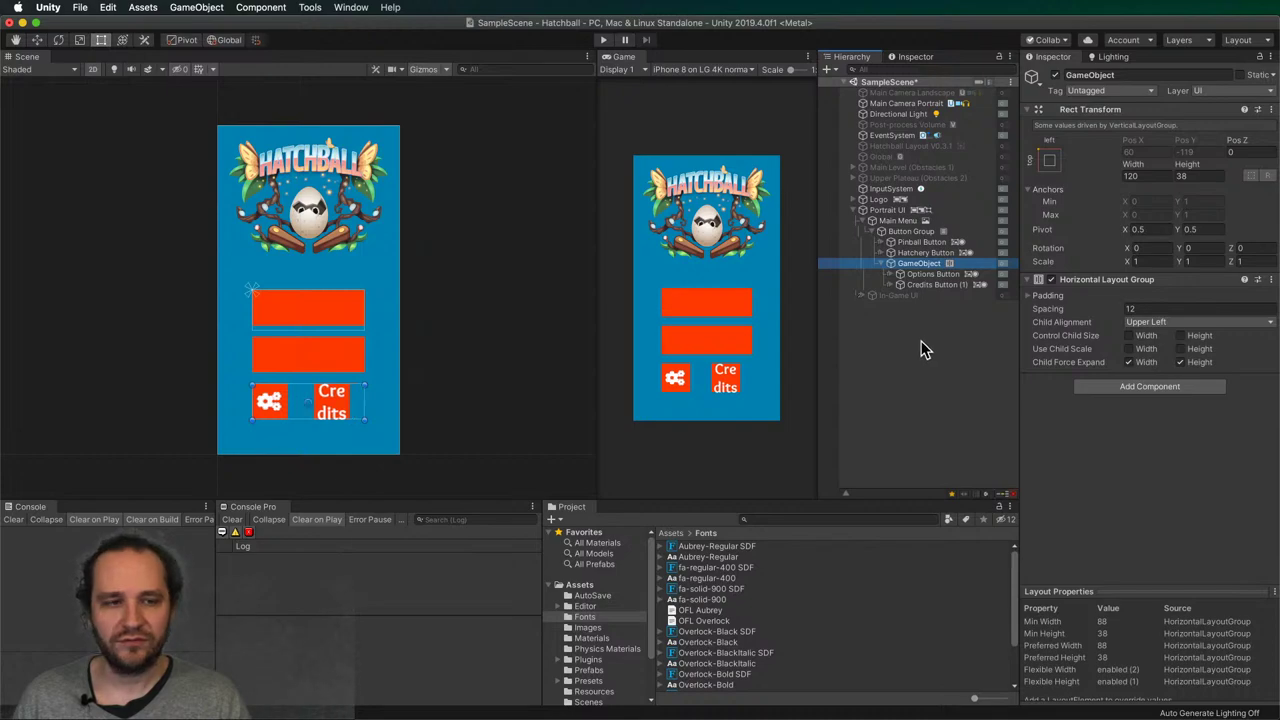
left_click(930, 284)
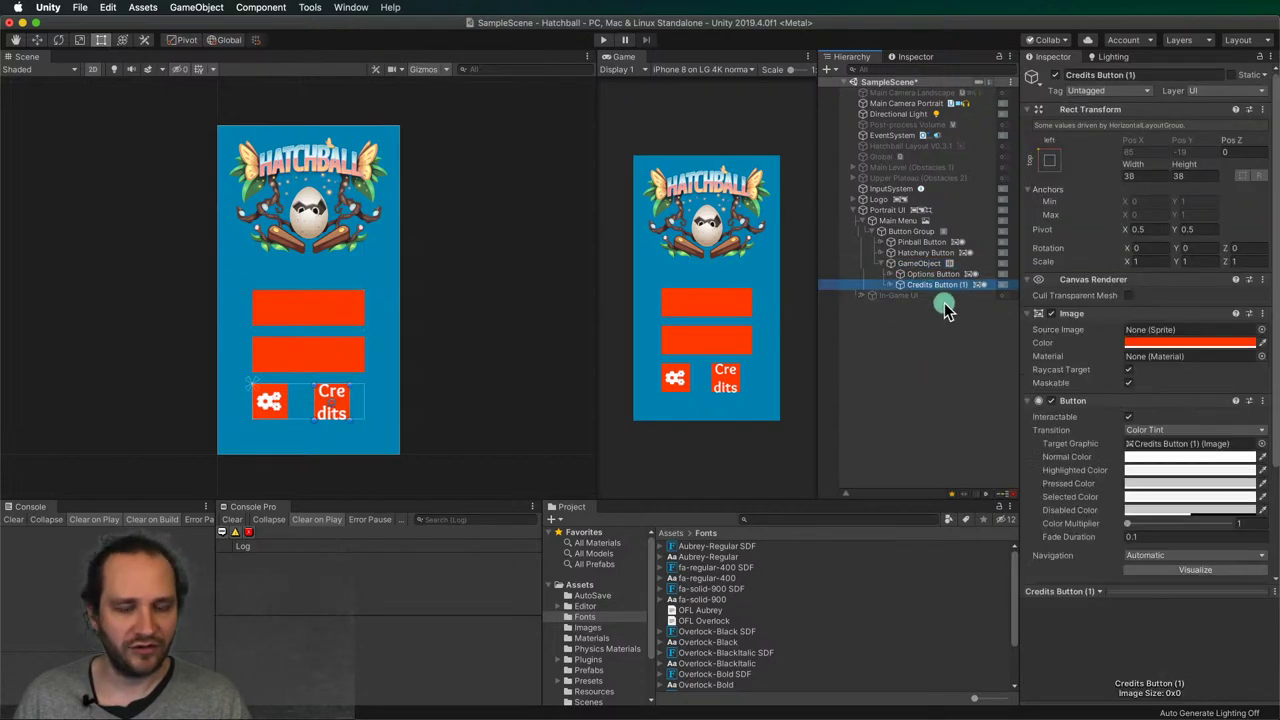
key("super+d")
left_click(908, 390)
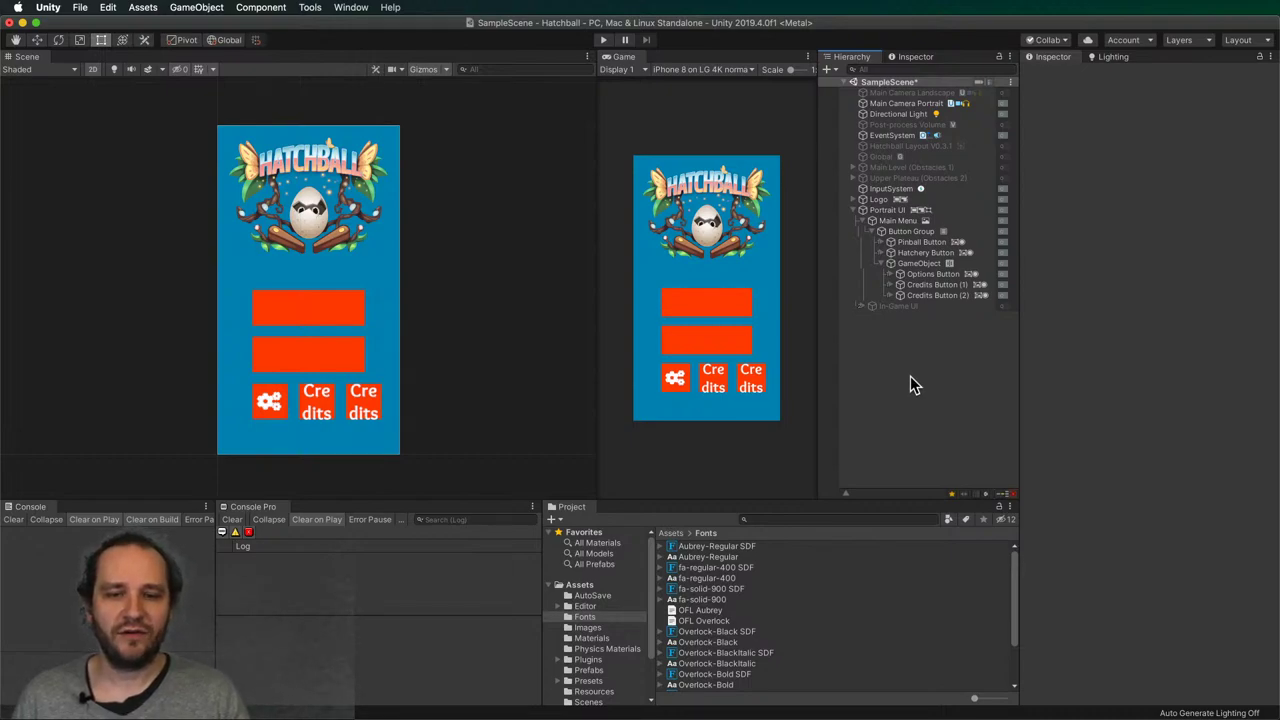
left_click(924, 295)
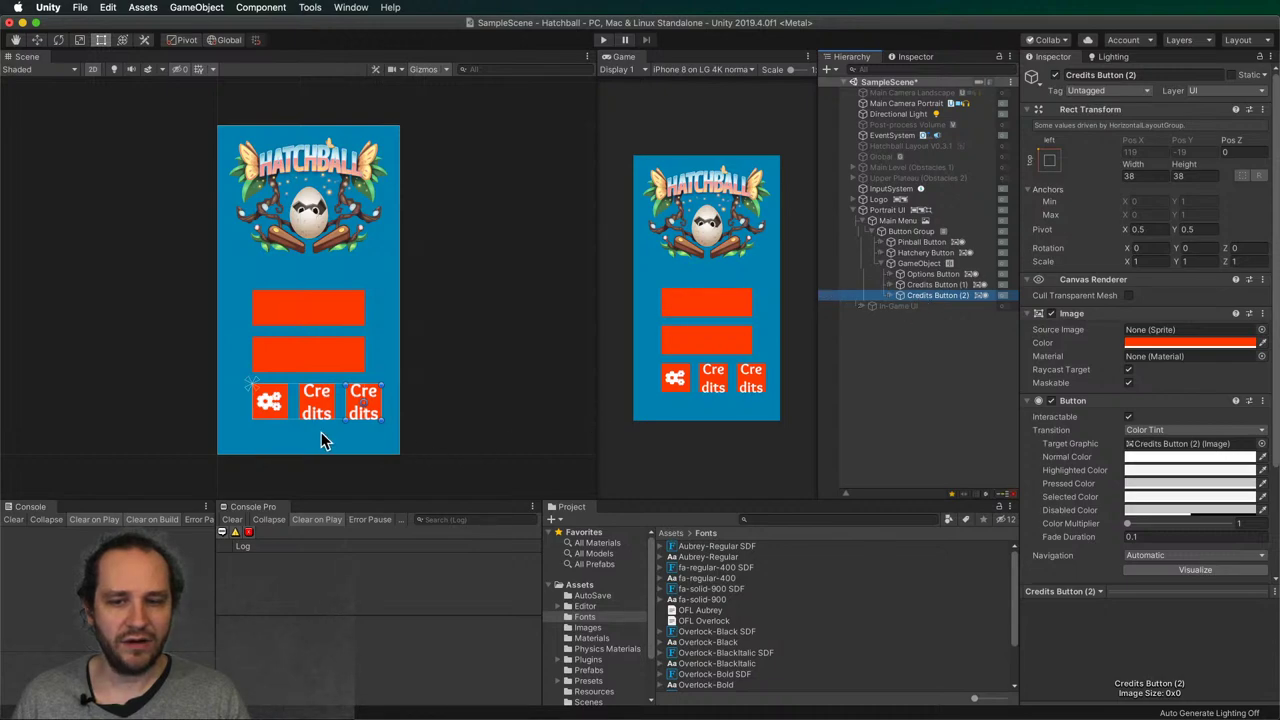
left_click_drag(931, 274, 929, 291)
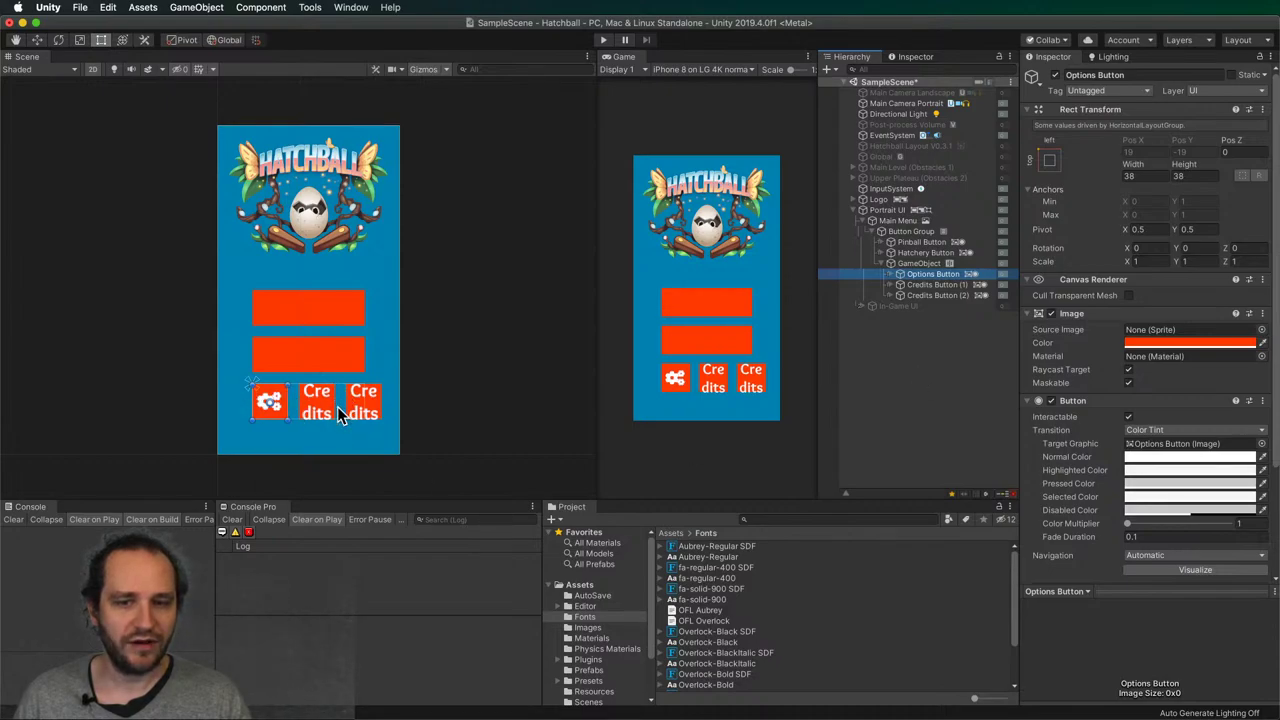
- Set the Hatchery Button and Pinball Button Rect Transform widths to 138
left_click(340, 355)
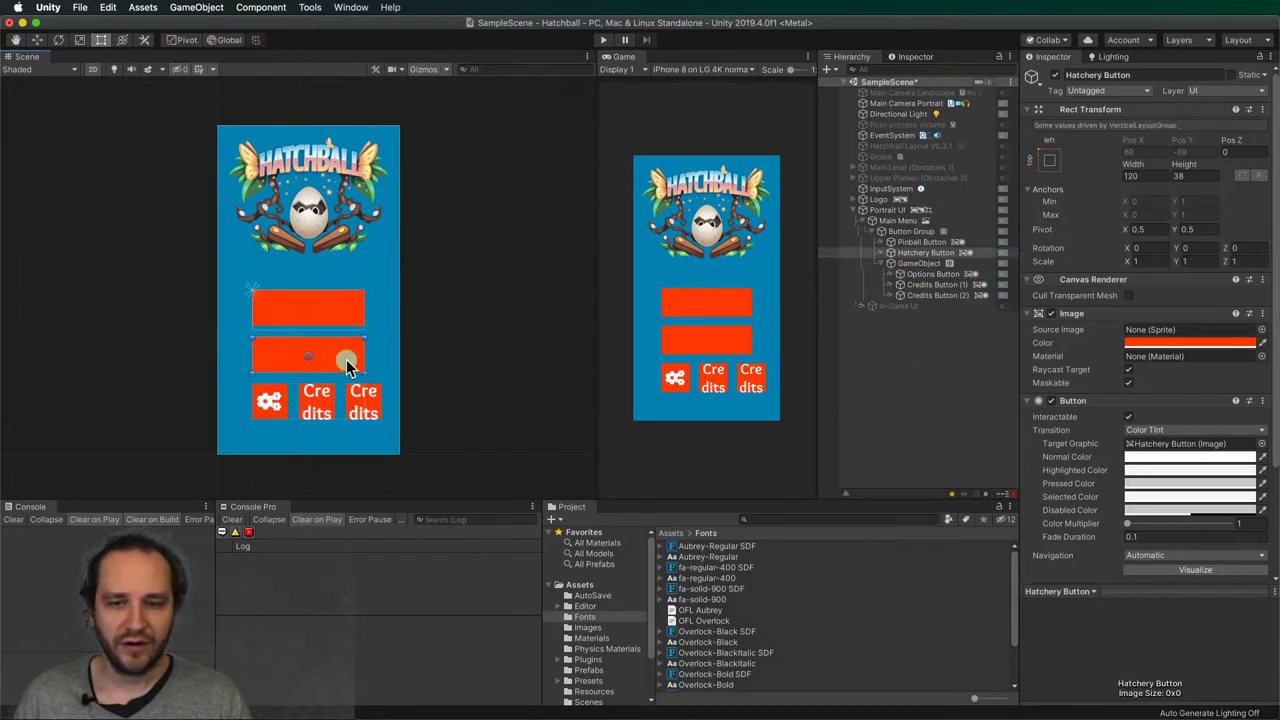
left_click(1147, 175)
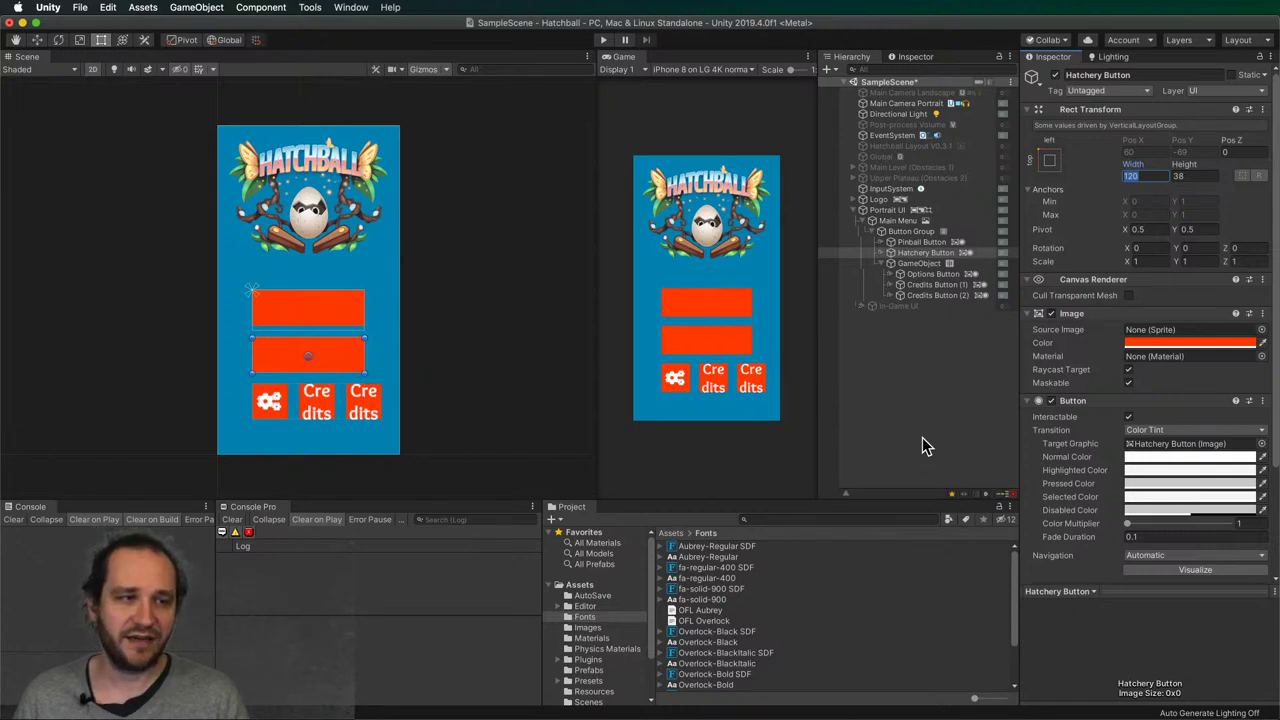
type("114")
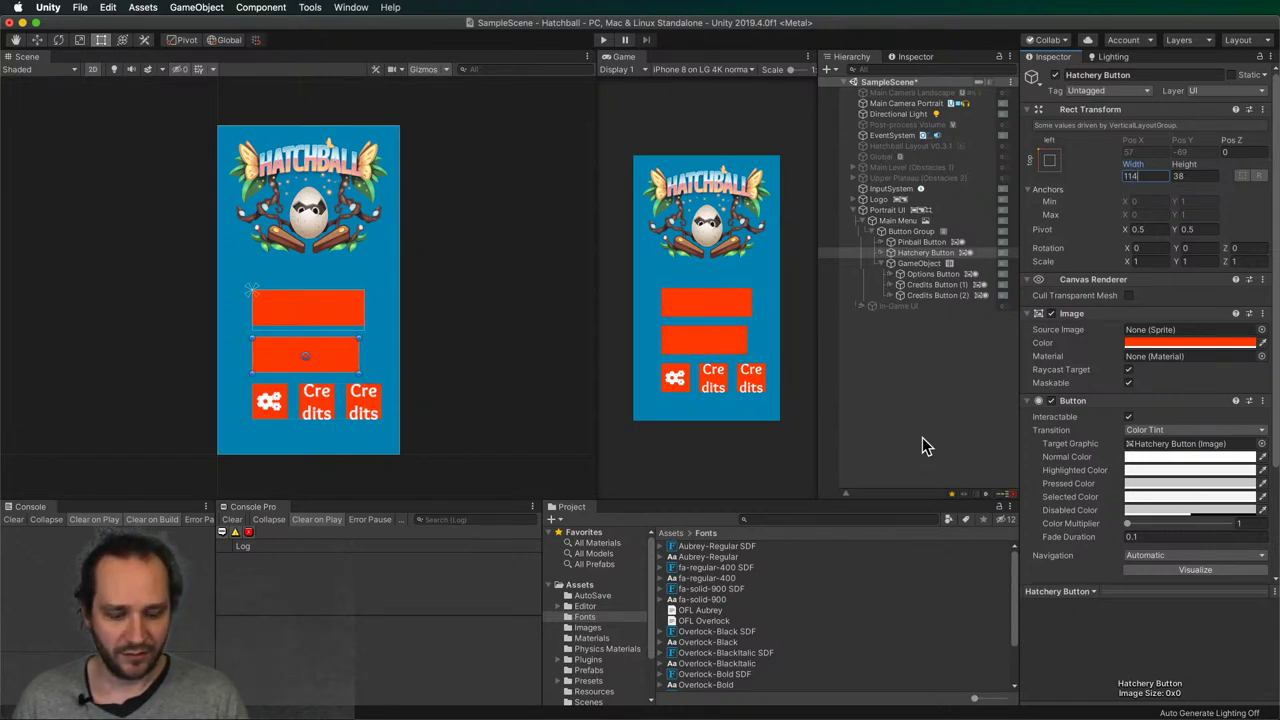
type("+24")
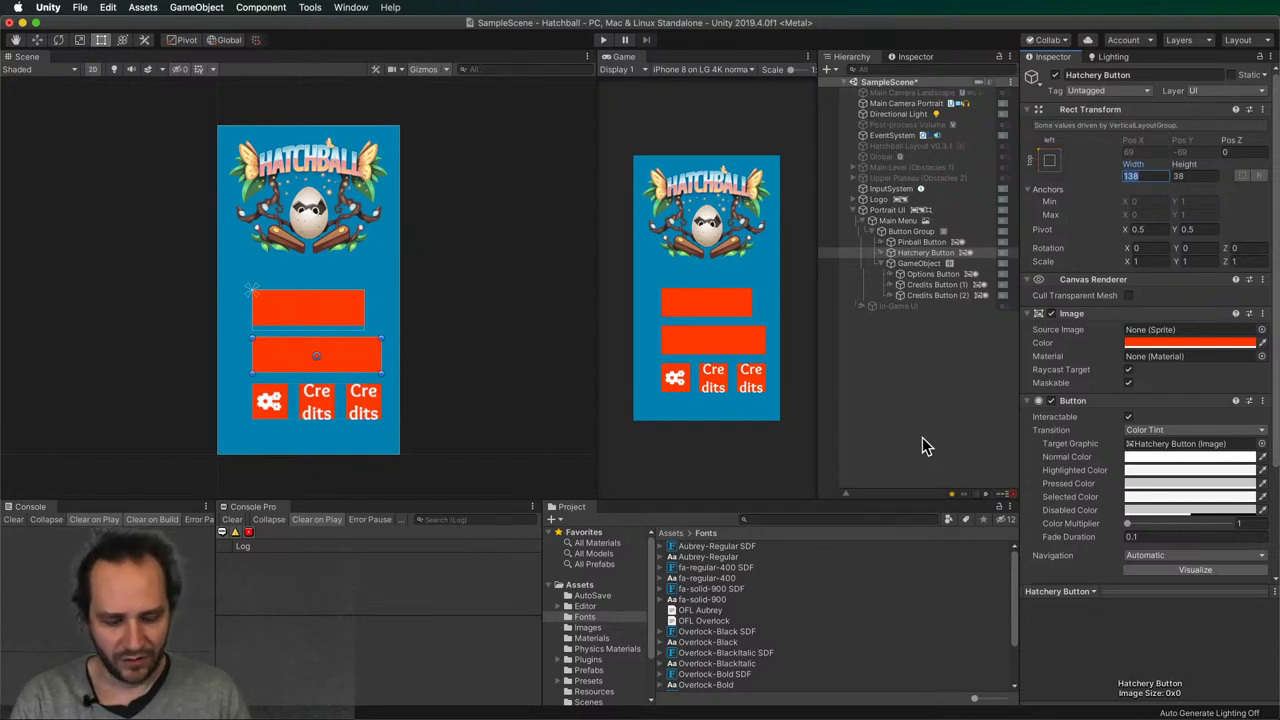
type("3*38+2")
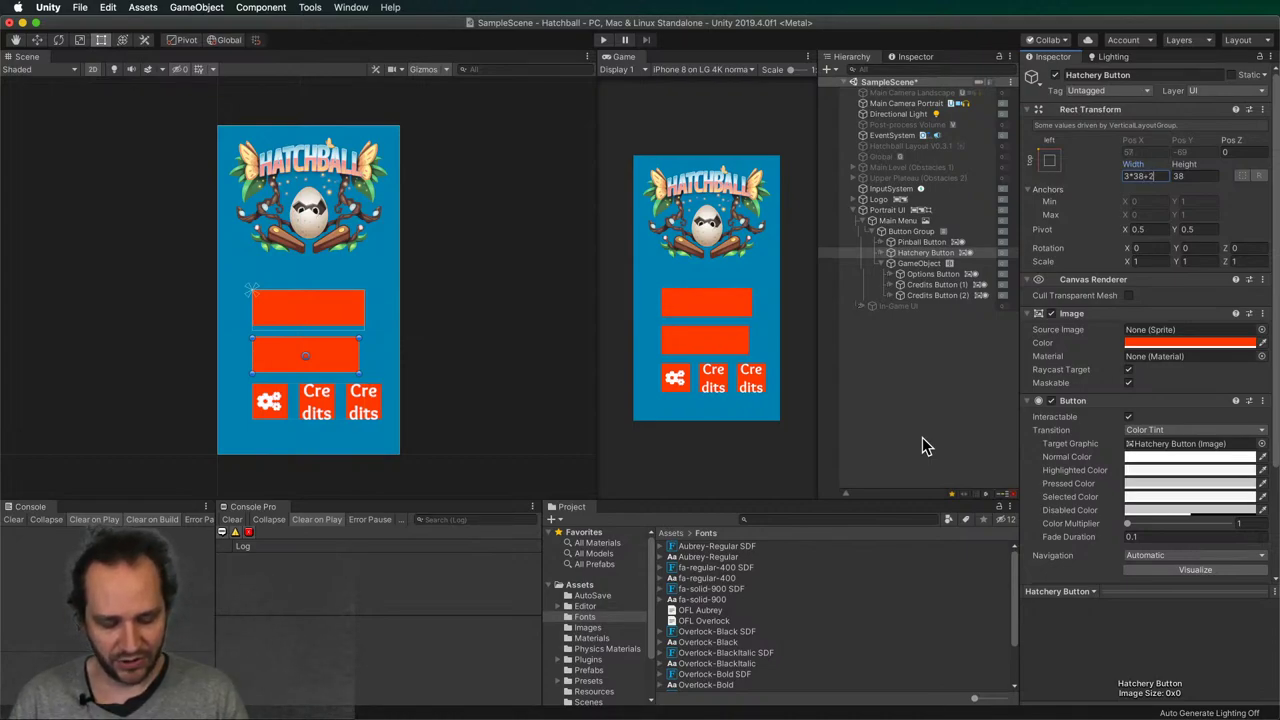
type("*12")
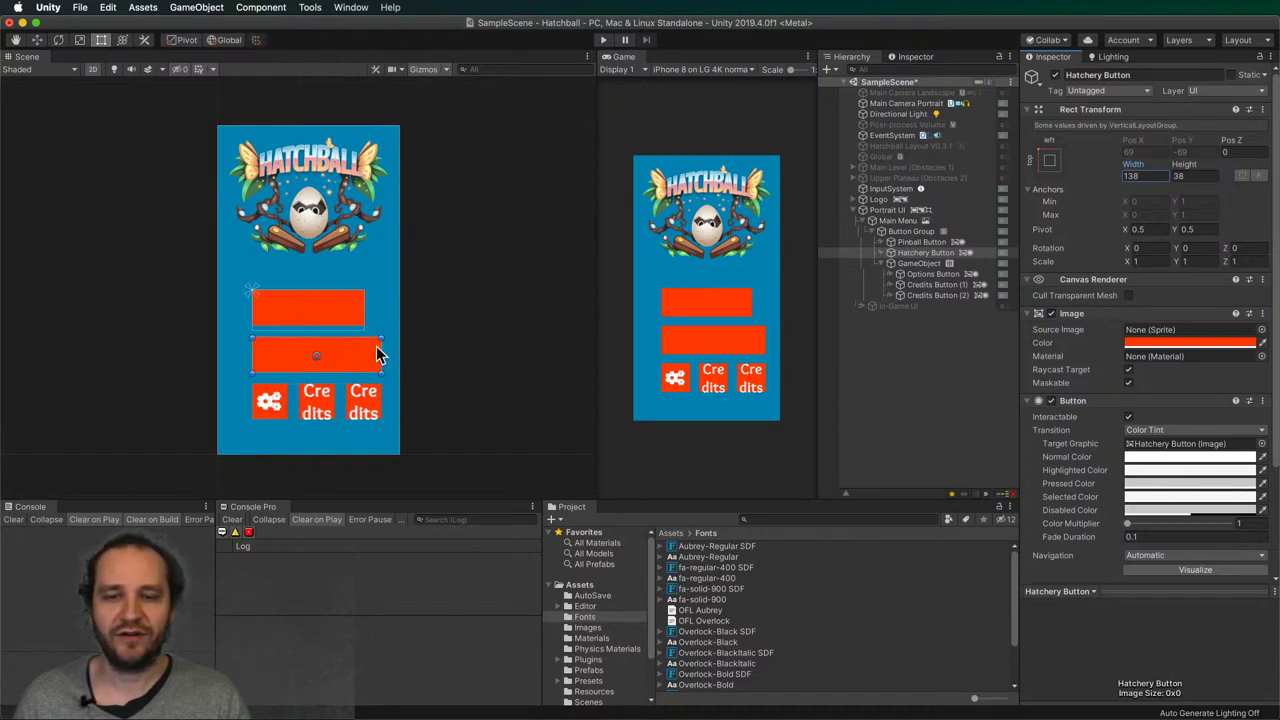
left_click(343, 308)
left_click(371, 358)
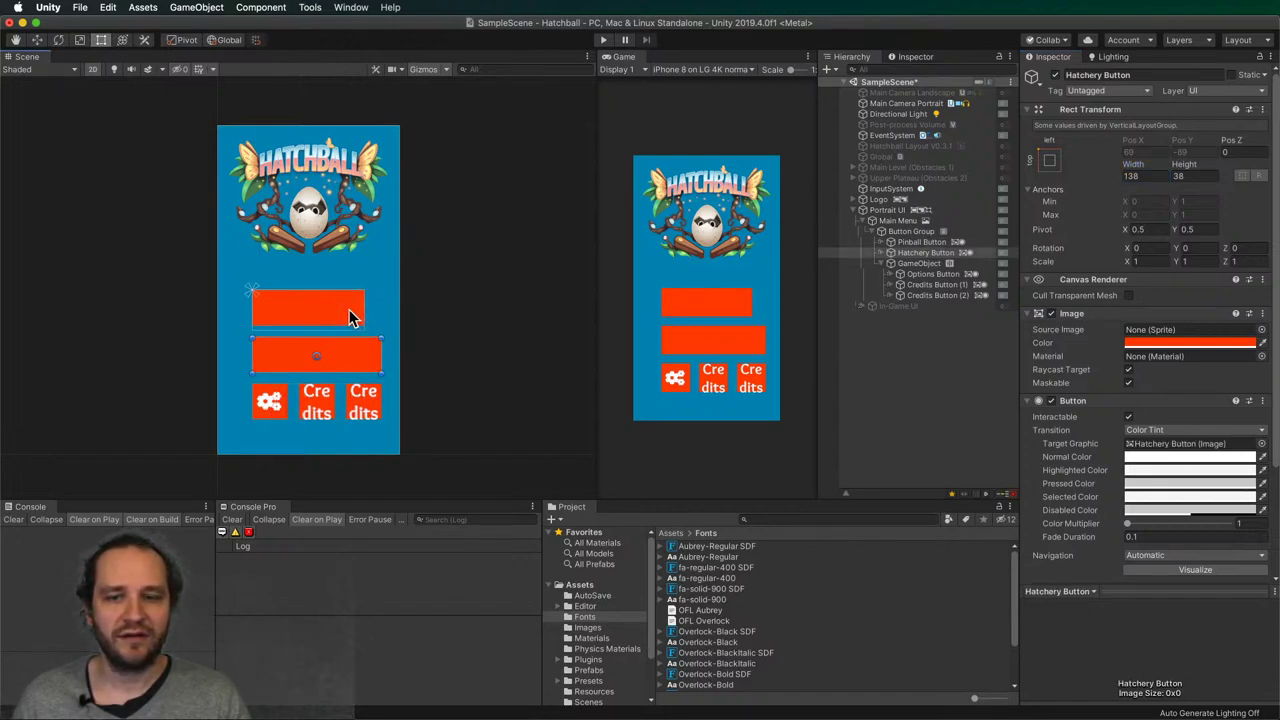
left_click(349, 310)
left_click(1140, 176)
type("138")
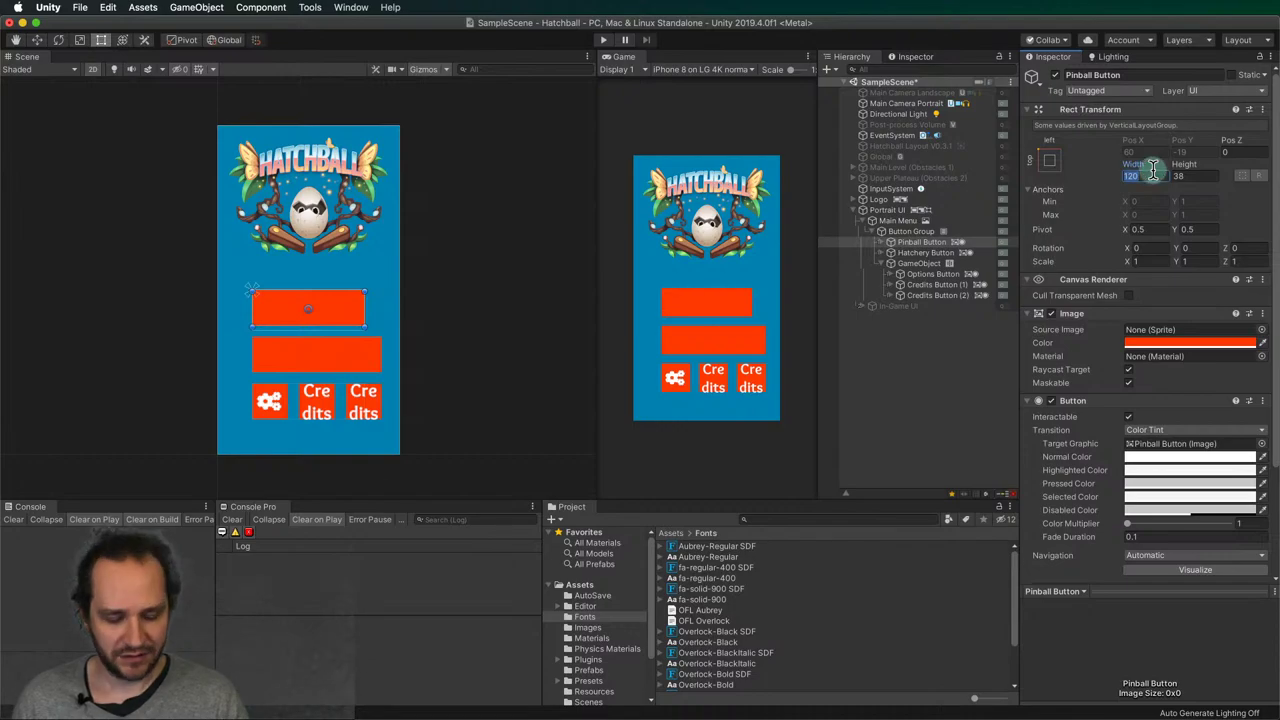
key("Return")
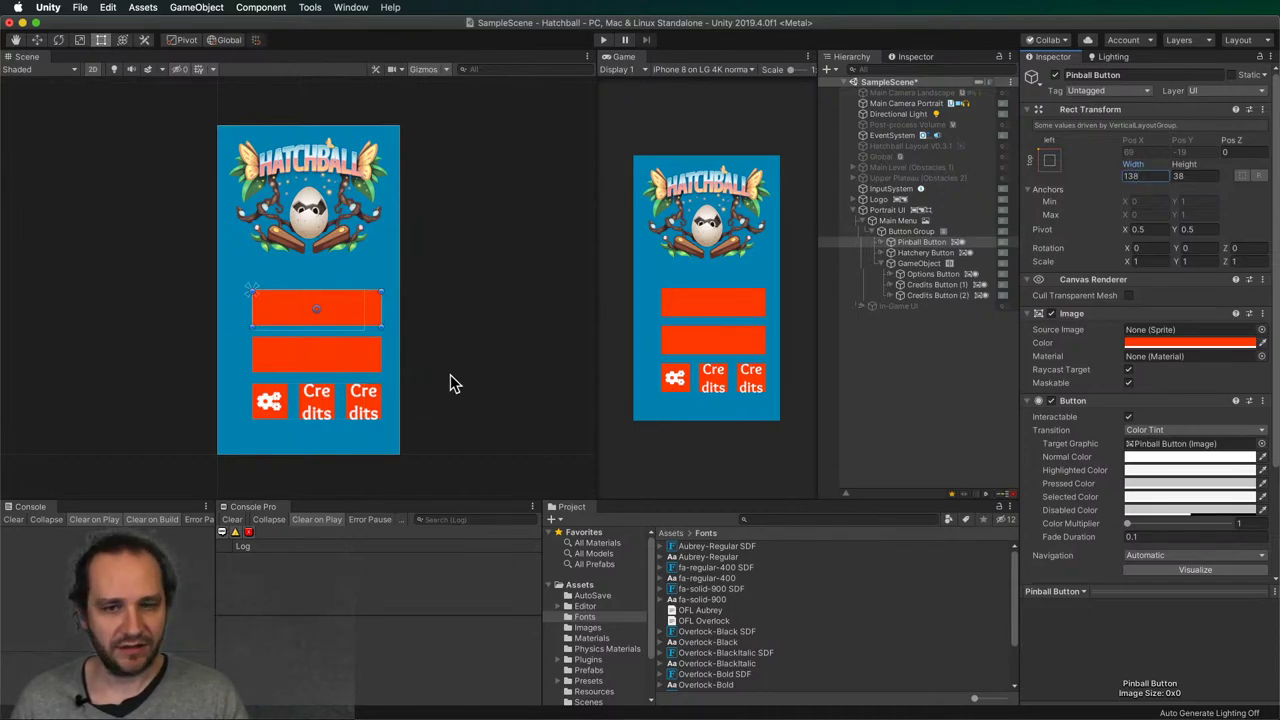
- Set the Button Group's child alignment to Upper Center
left_click(912, 231)
left_click(1140, 362)
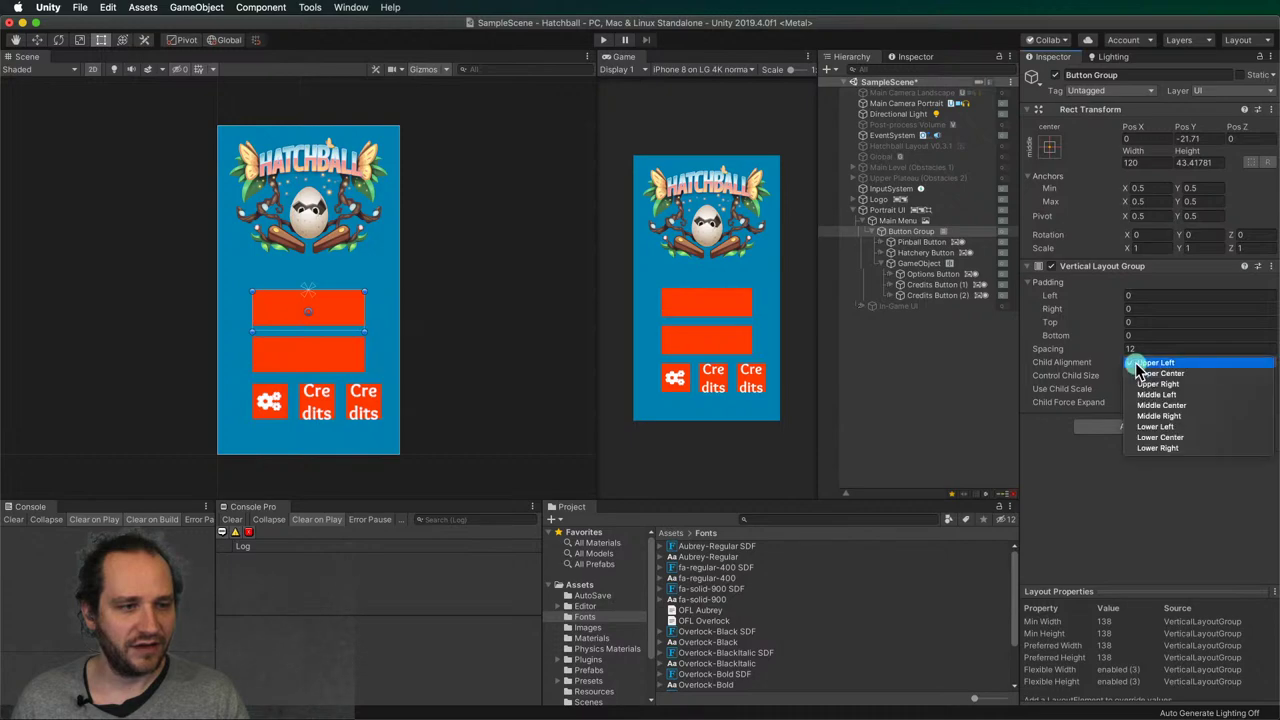
left_click(1097, 368)
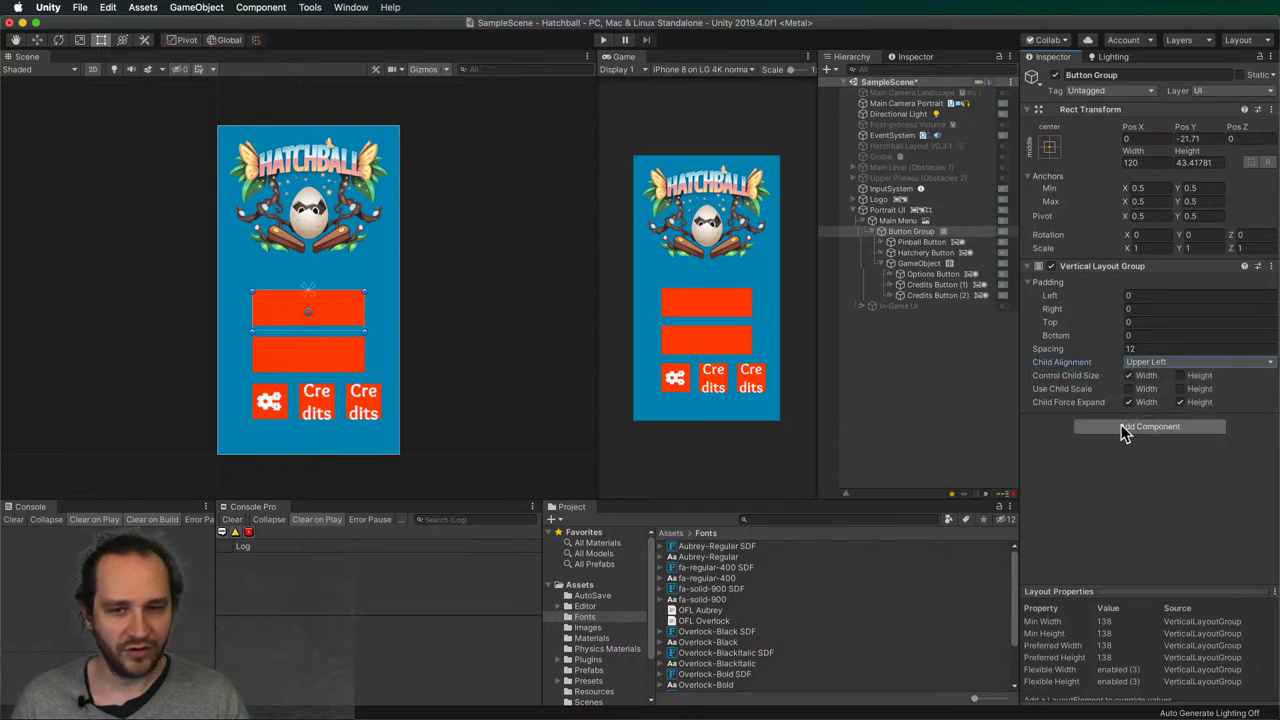
key("super+z")
left_click(1150, 364)
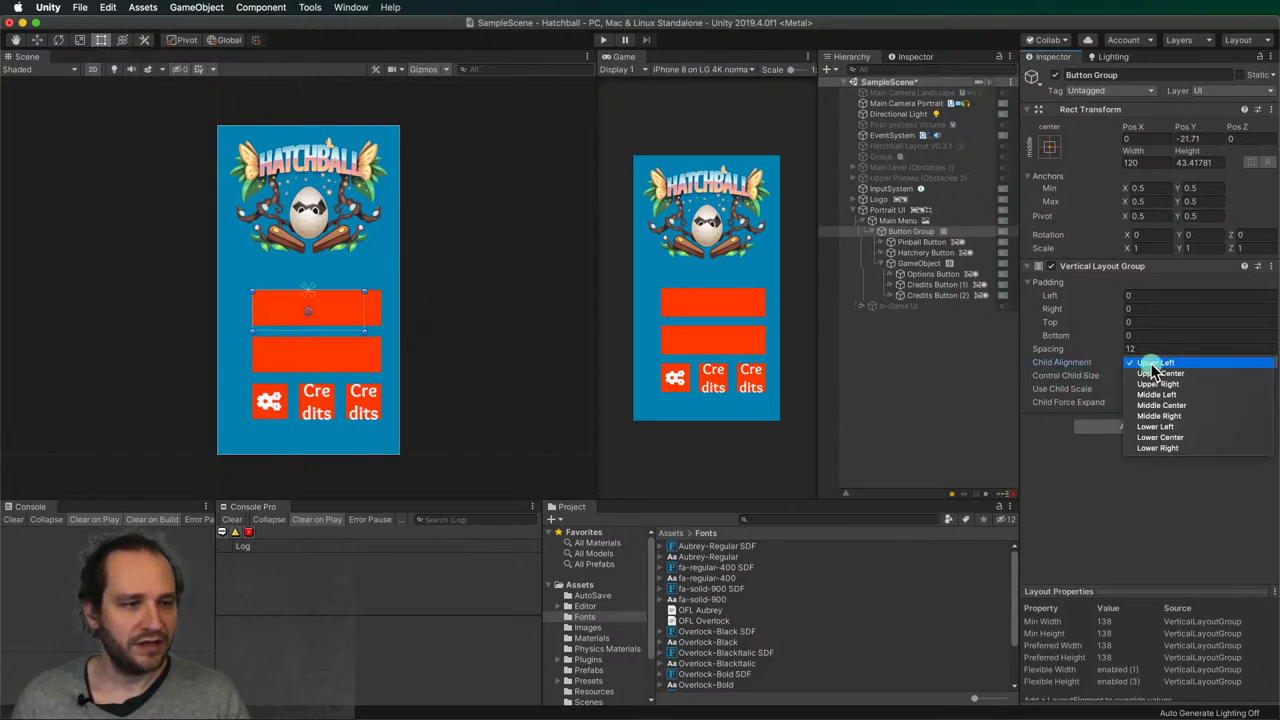
left_click(1170, 374)
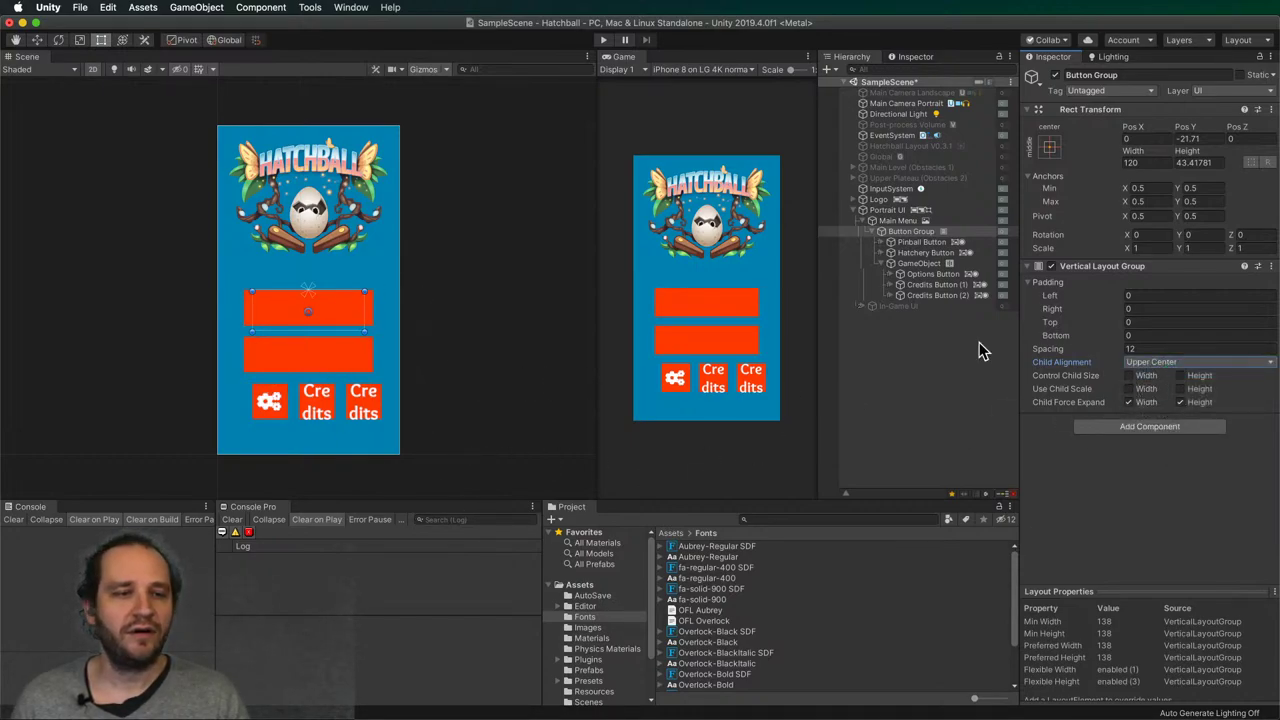
- Center the icon row's children and untick Child Force Expand for width and height
left_click(916, 264)
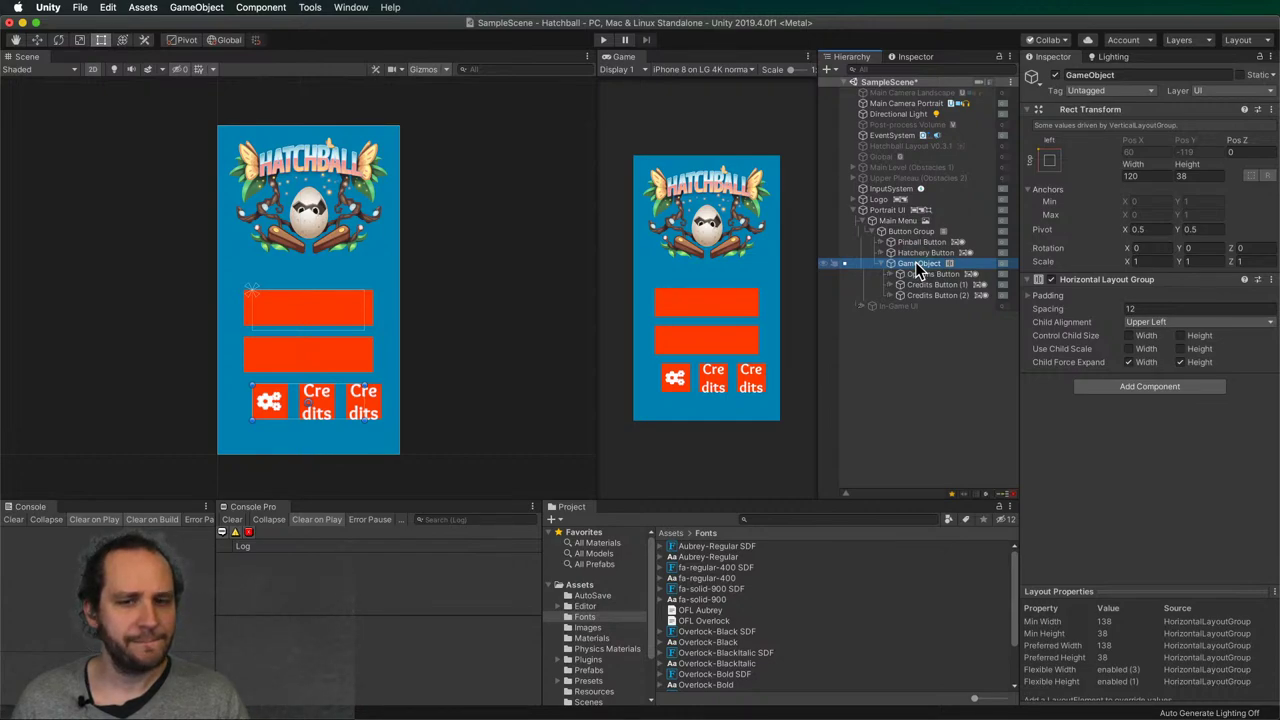
left_click(1160, 321)
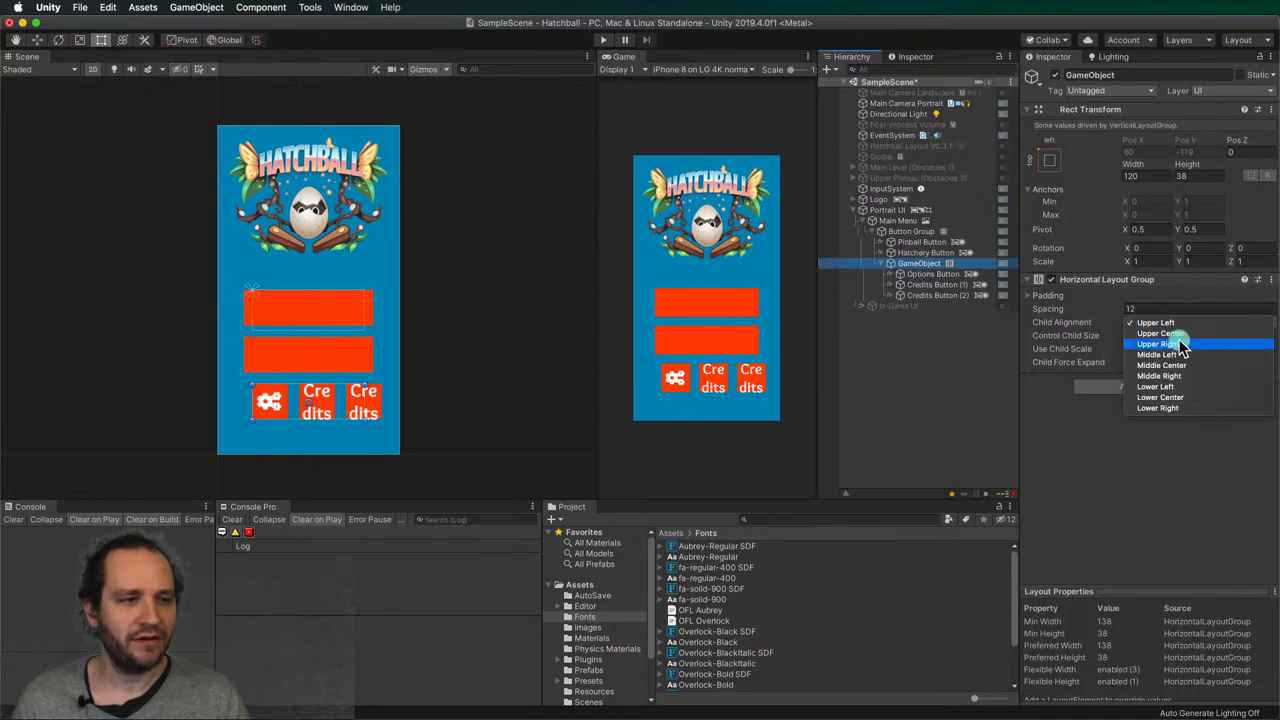
left_click(1160, 333)
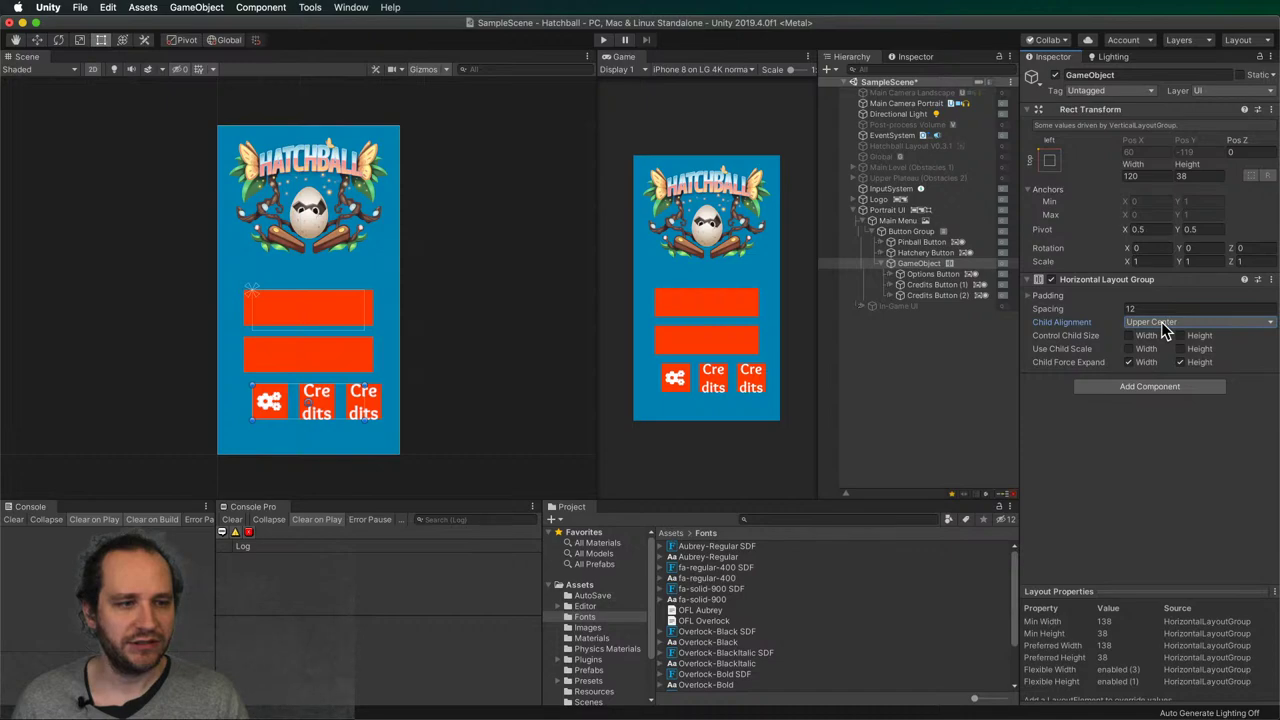
left_click(1129, 362)
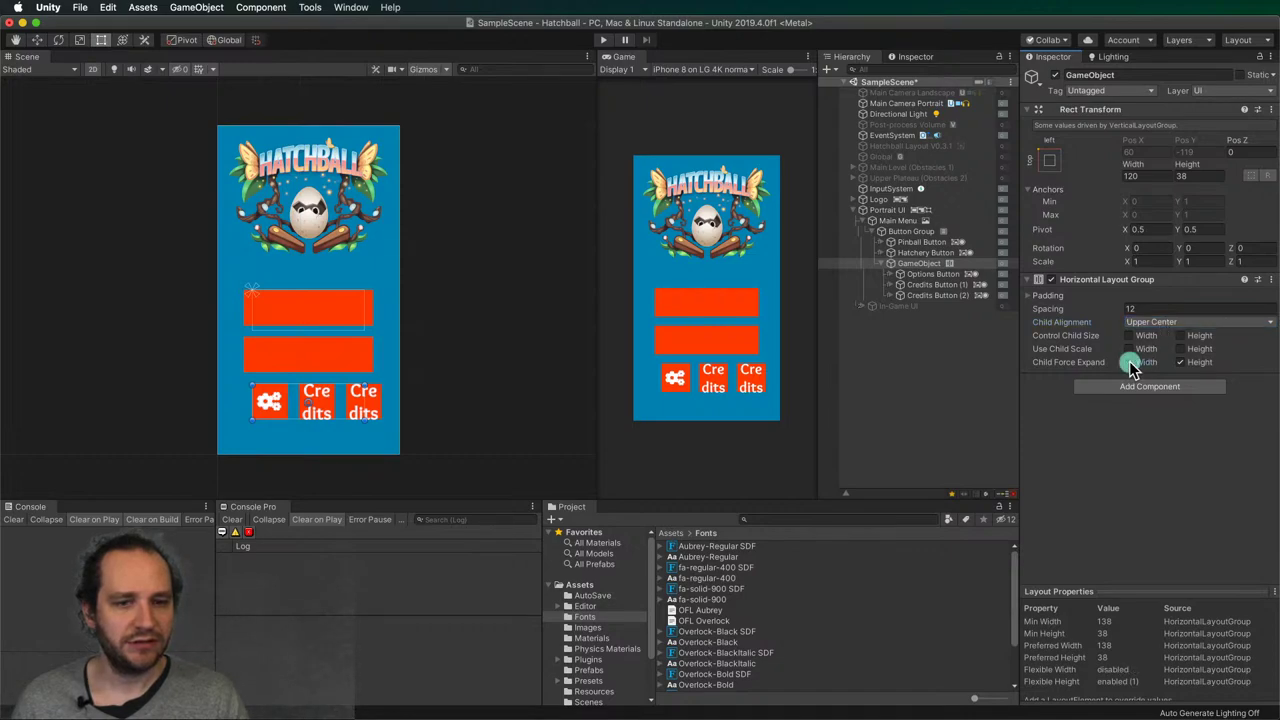
left_click(1180, 362)
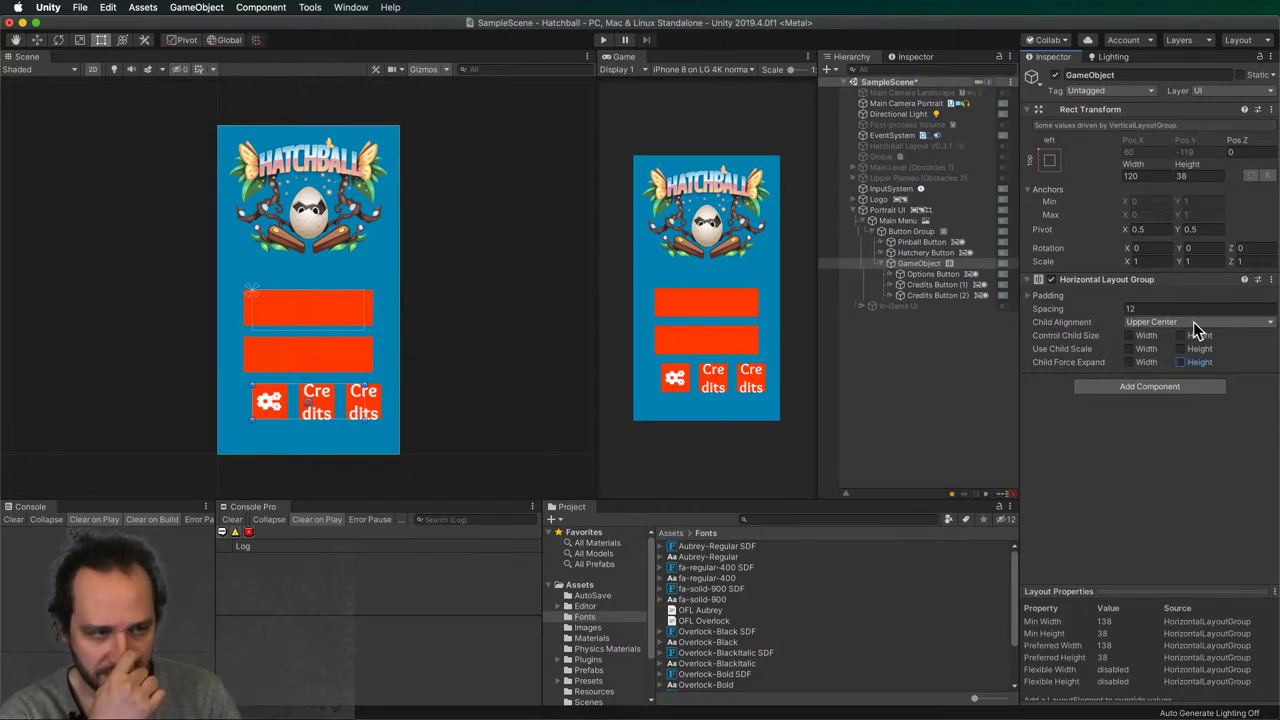
left_click(1031, 295)
left_click(1031, 295)
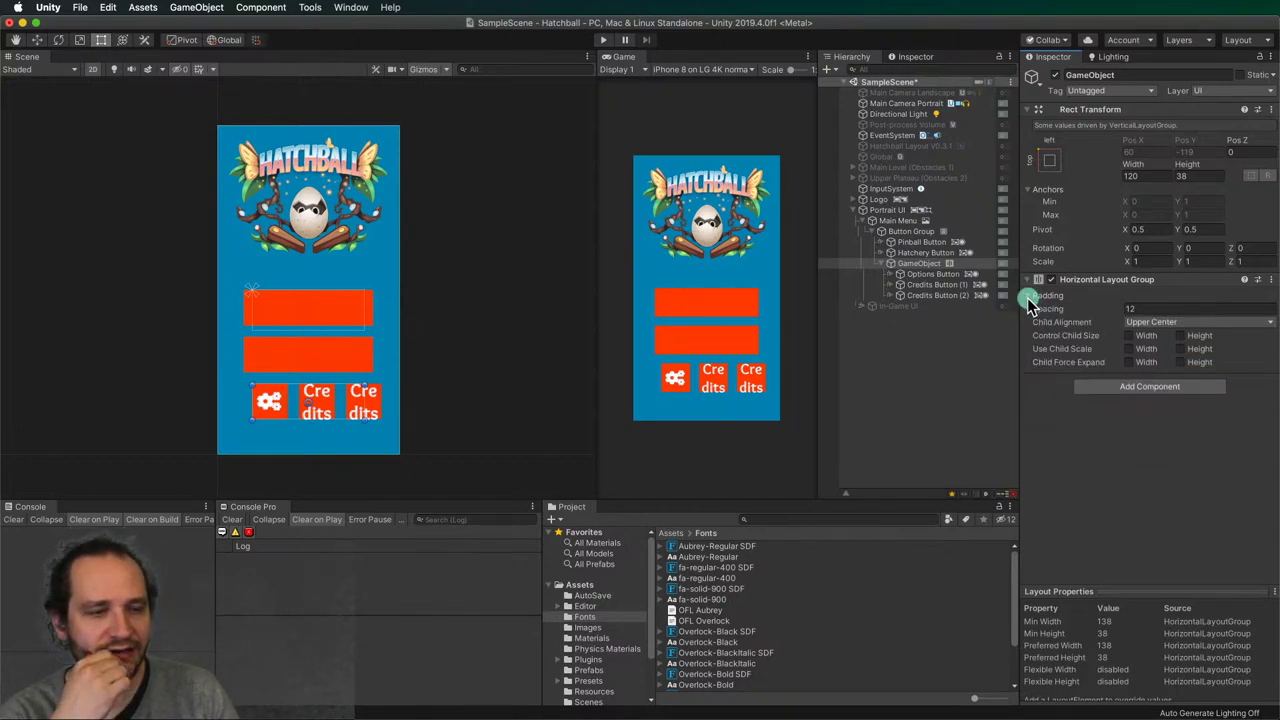
mouse_move(378, 402)
left_mouse_down()
mouse_move(391, 397)
mouse_move(345, 400)
mouse_move(364, 402)
left_mouse_up()
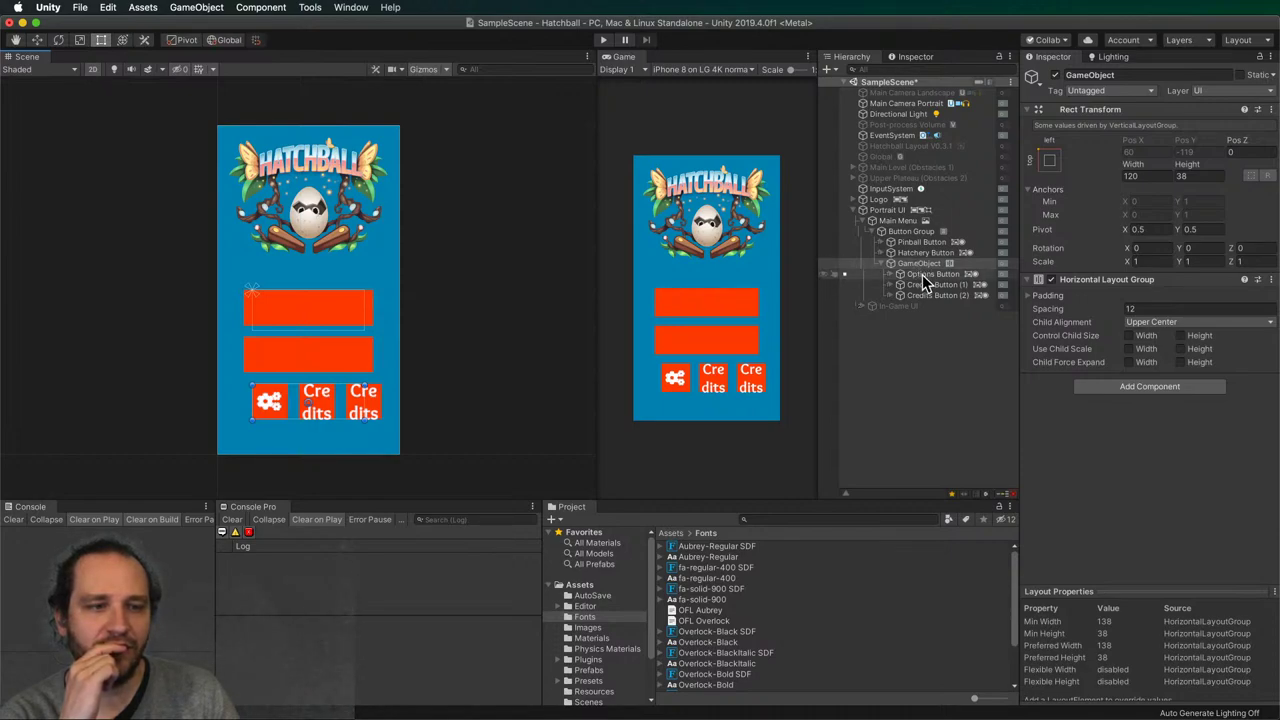
- Set the Button Group width to 138 and enable Control Child Size width
left_click(911, 231)
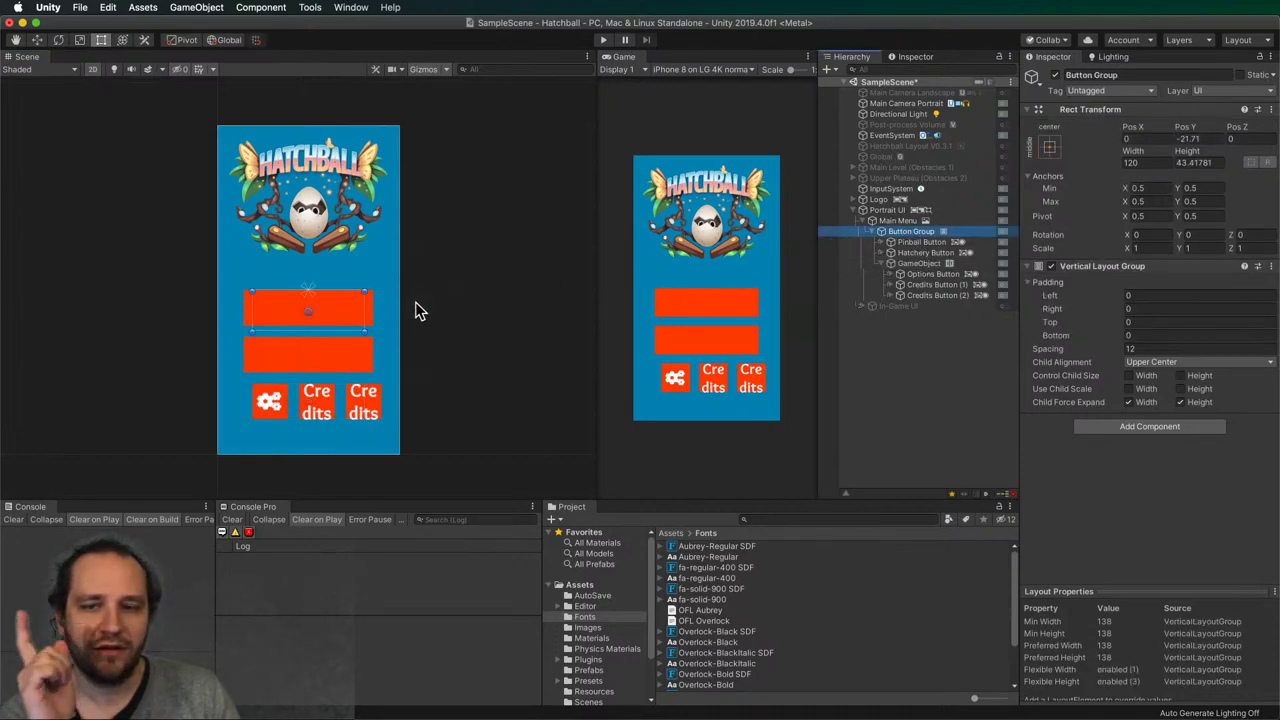
left_click(1157, 162)
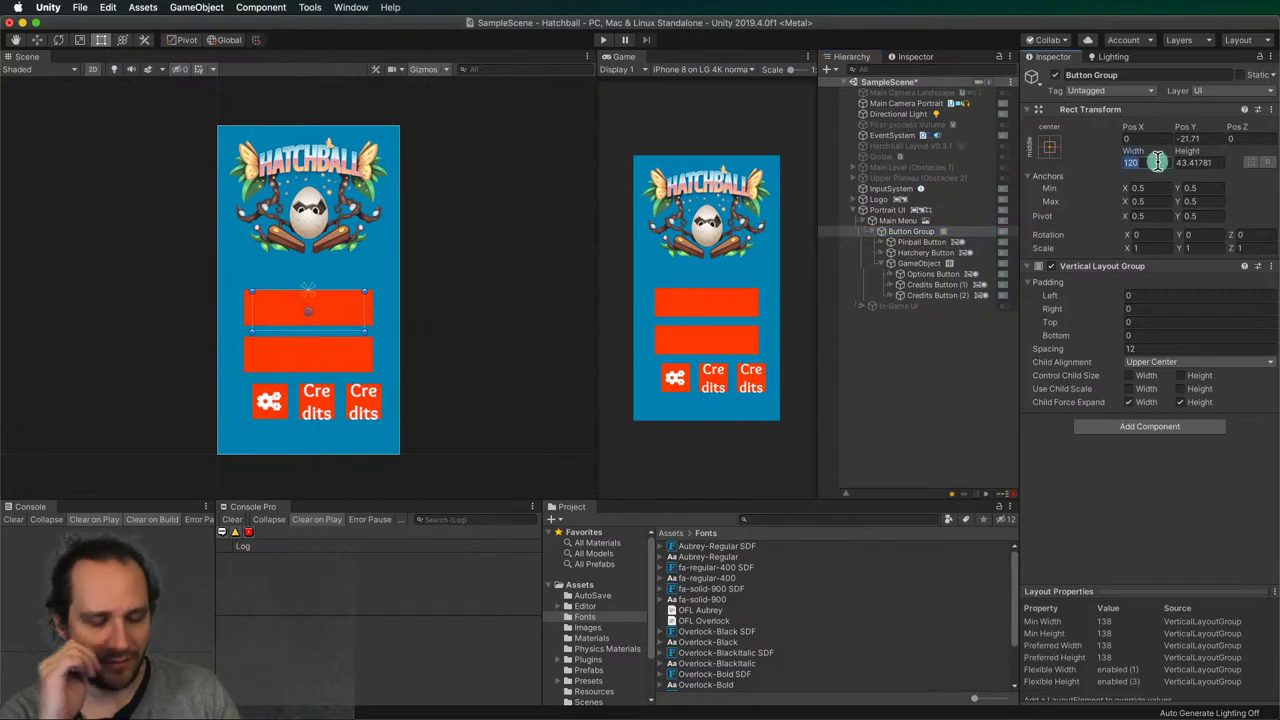
left_click(1152, 571)
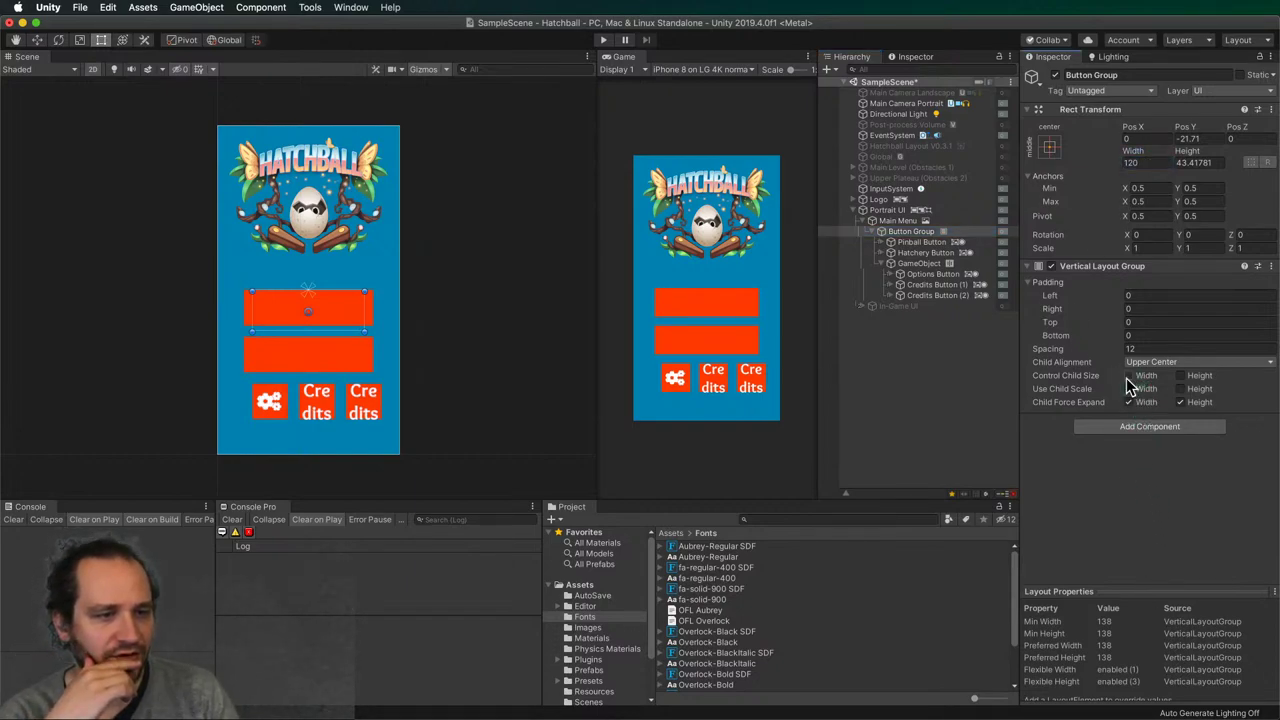
left_click(1130, 377)
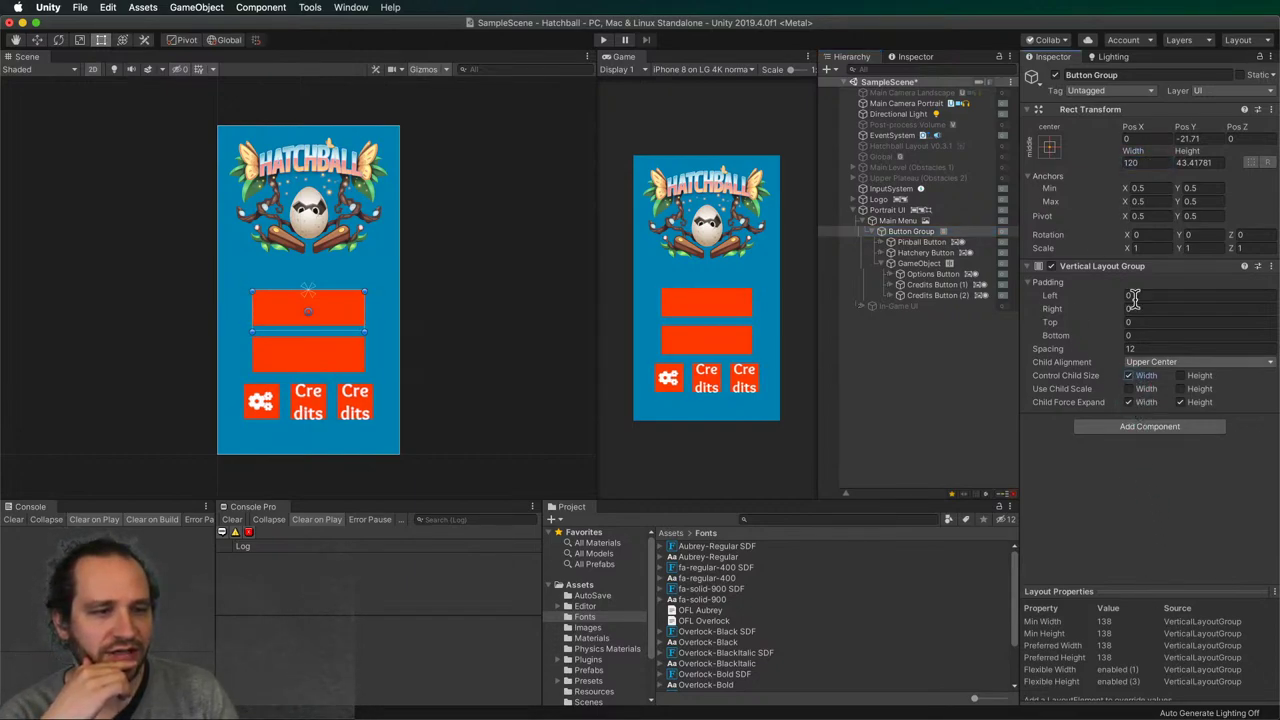
type("138")
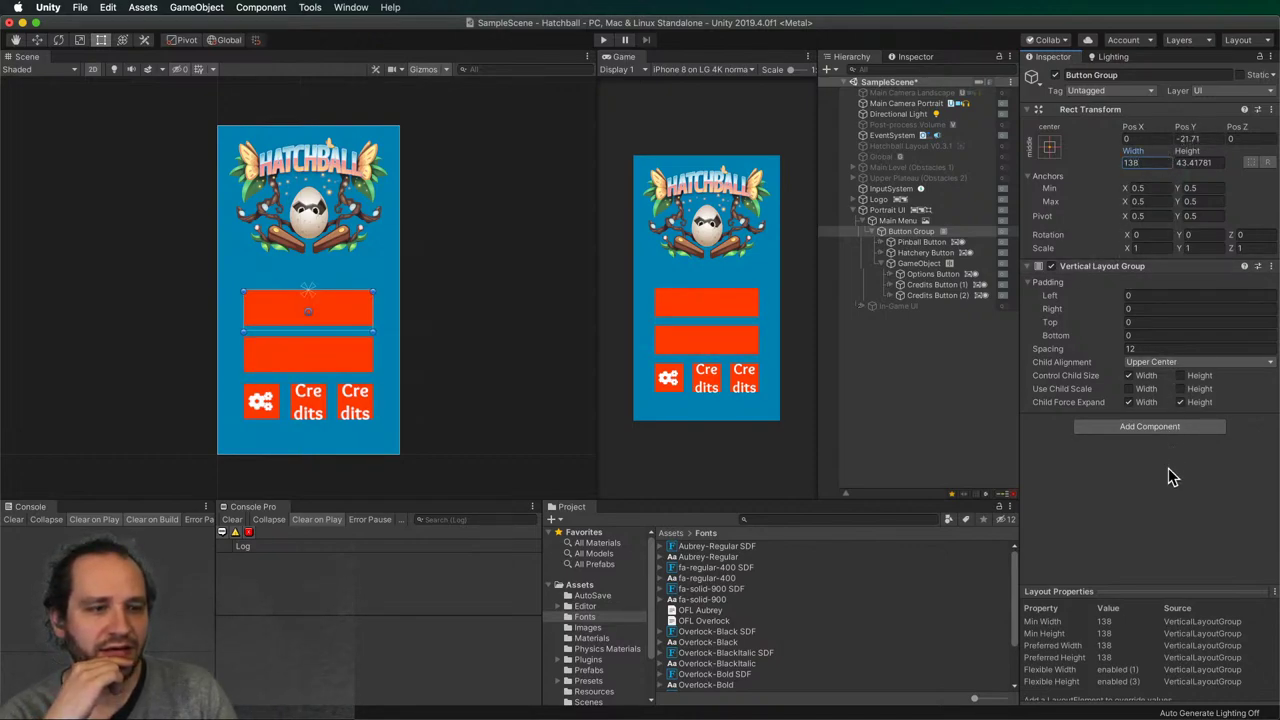
- Expand the Hatchery button and select its label text to check it
left_click(938, 378)
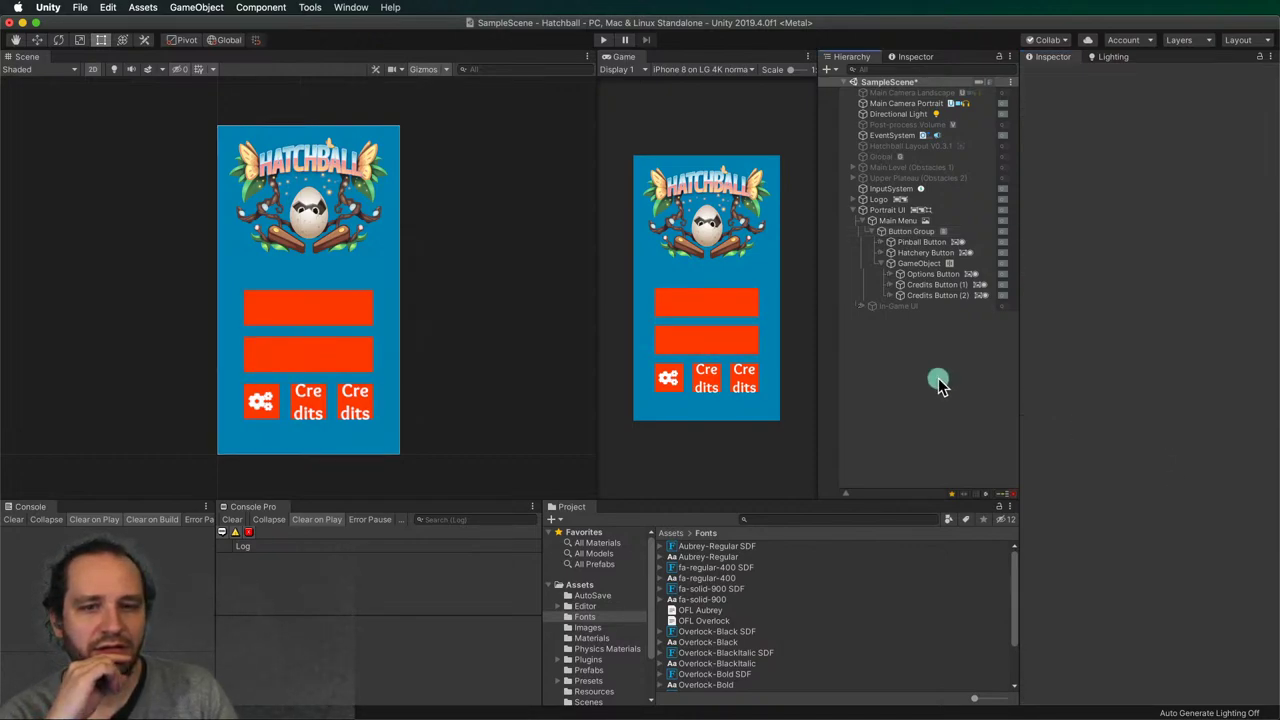
left_click(918, 264)
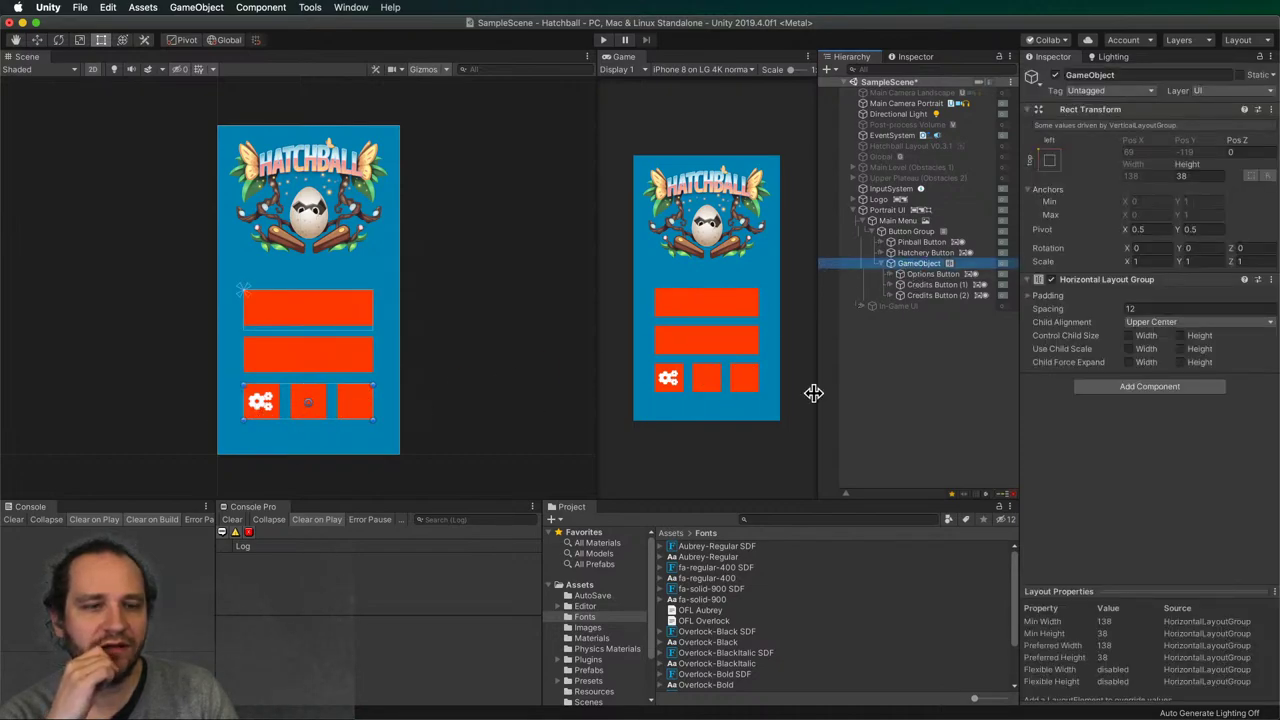
left_click(909, 357)
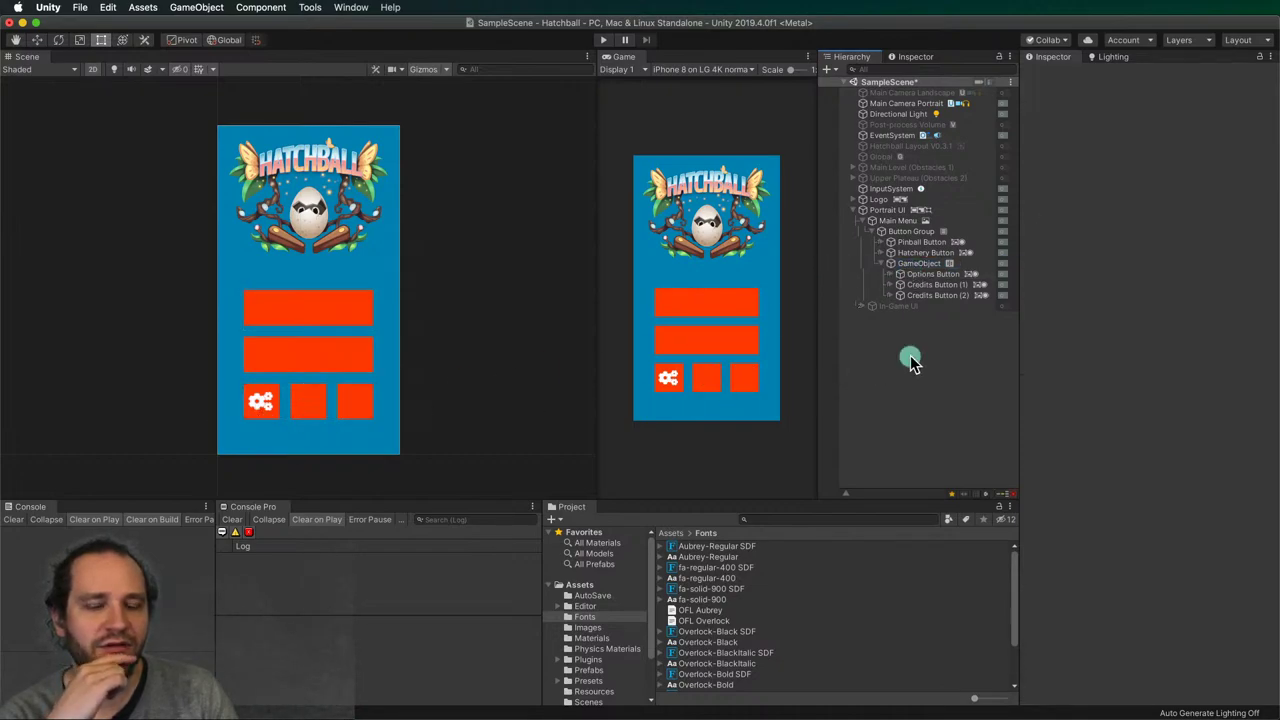
left_click(912, 274)
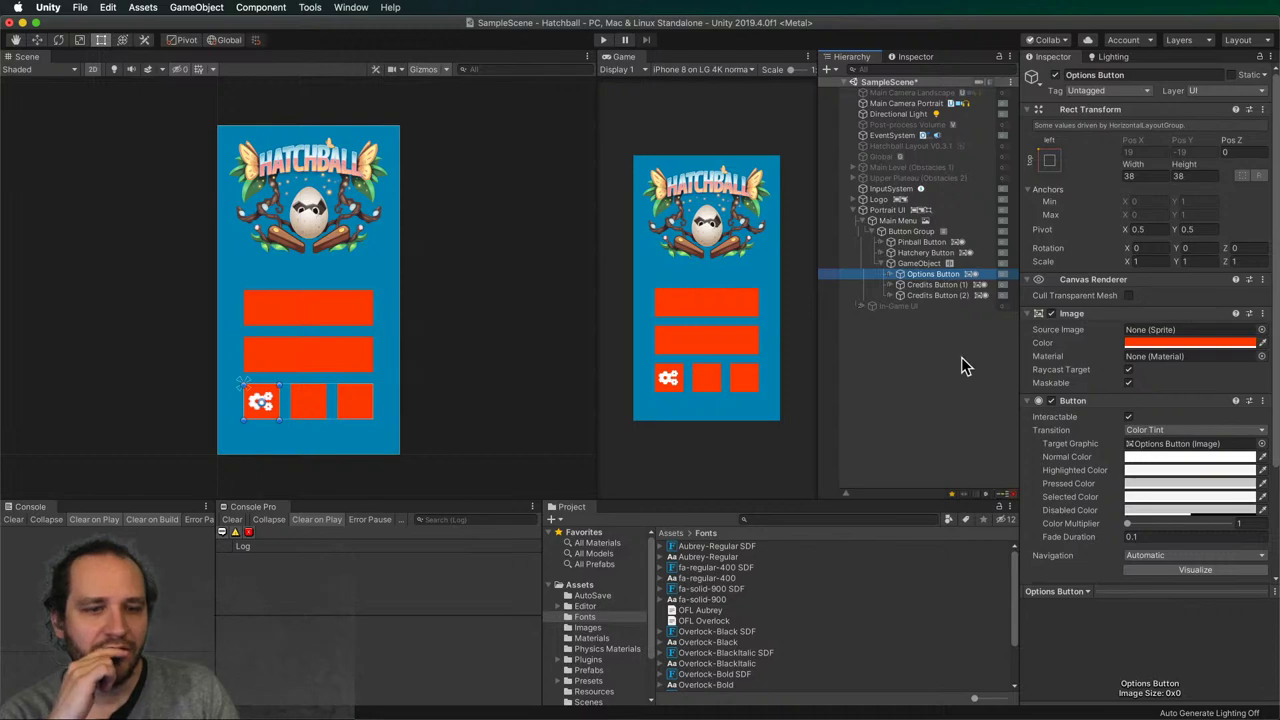
left_click(958, 360)
left_click(882, 252)
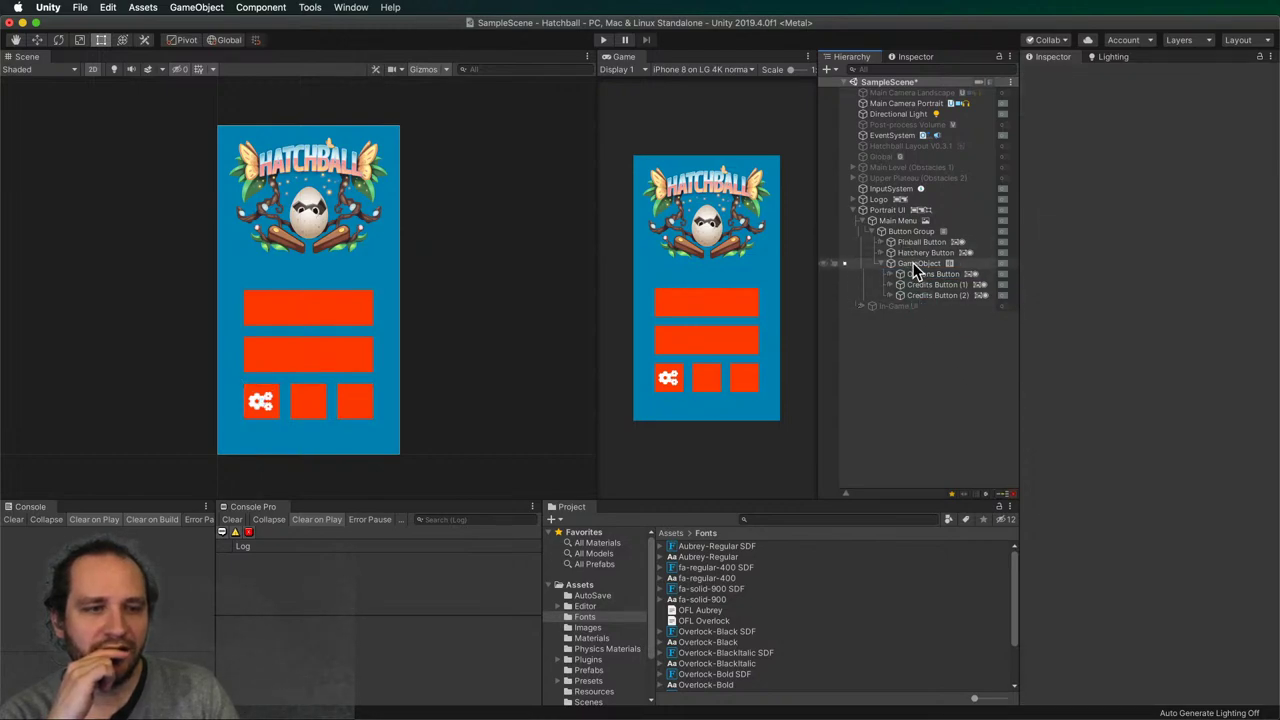
left_click(912, 264)
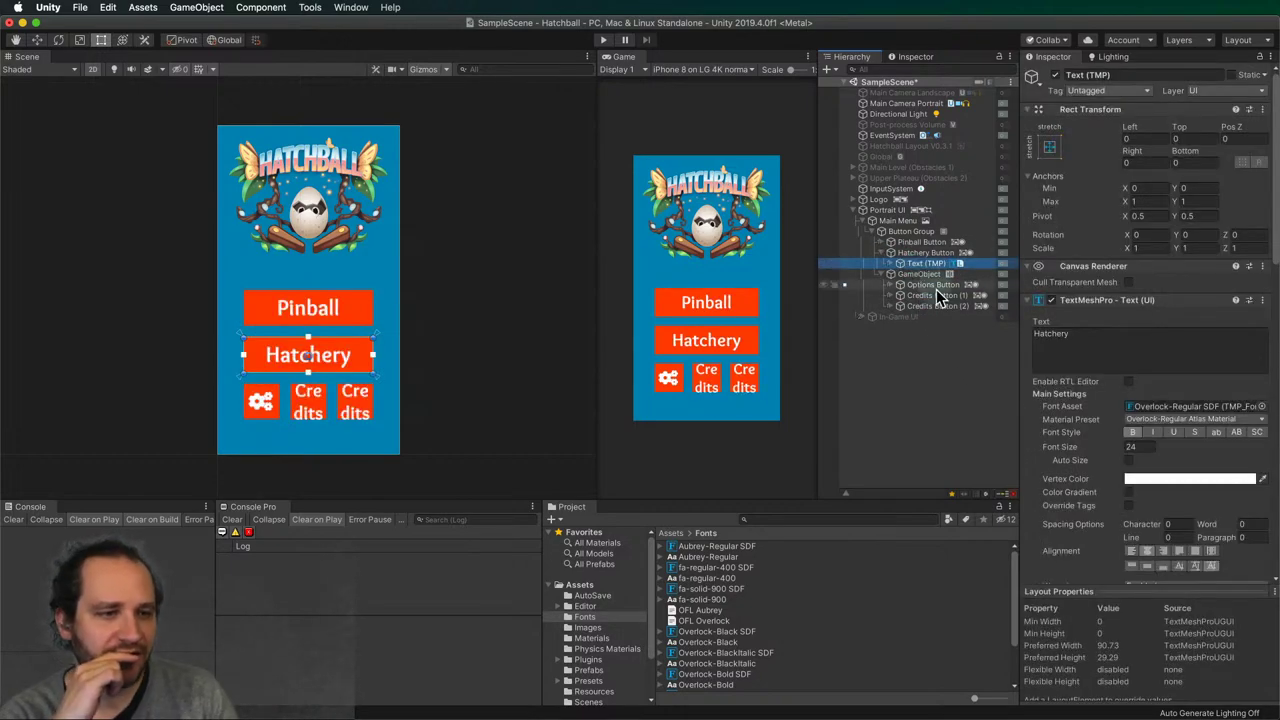
scroll(1088, 444, "down", 10)
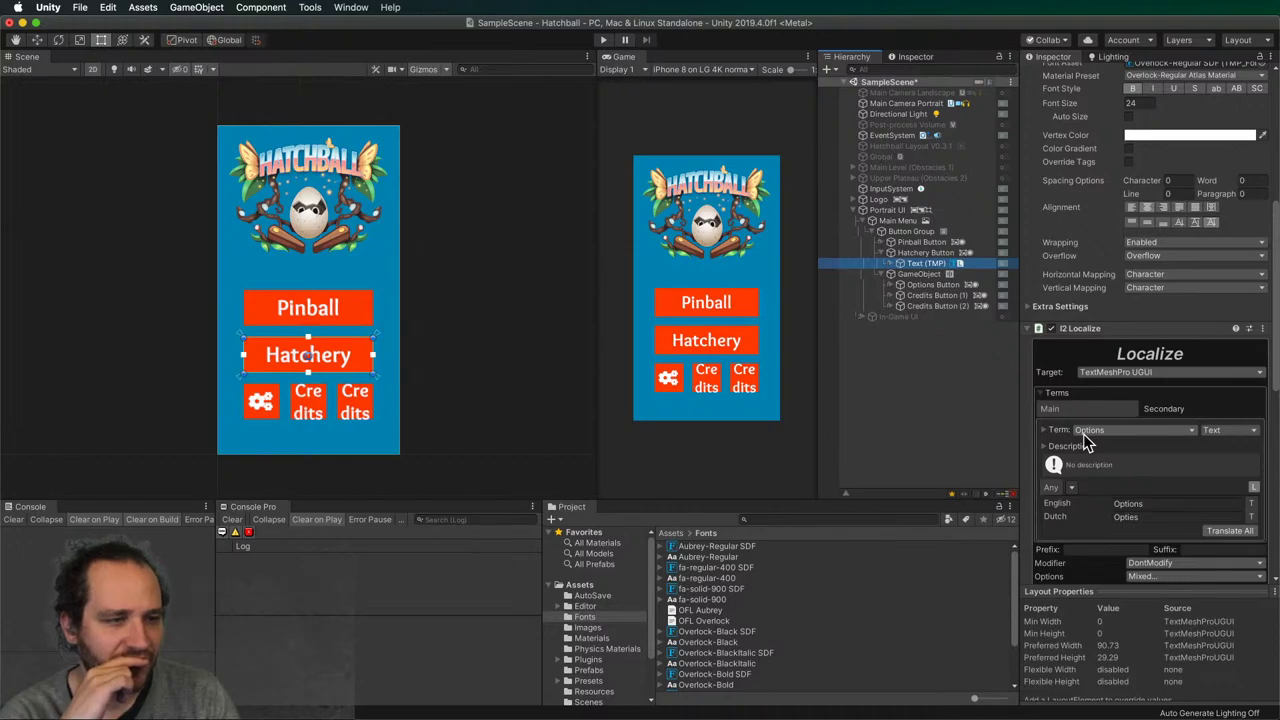
scroll(1088, 444, "down", 5)
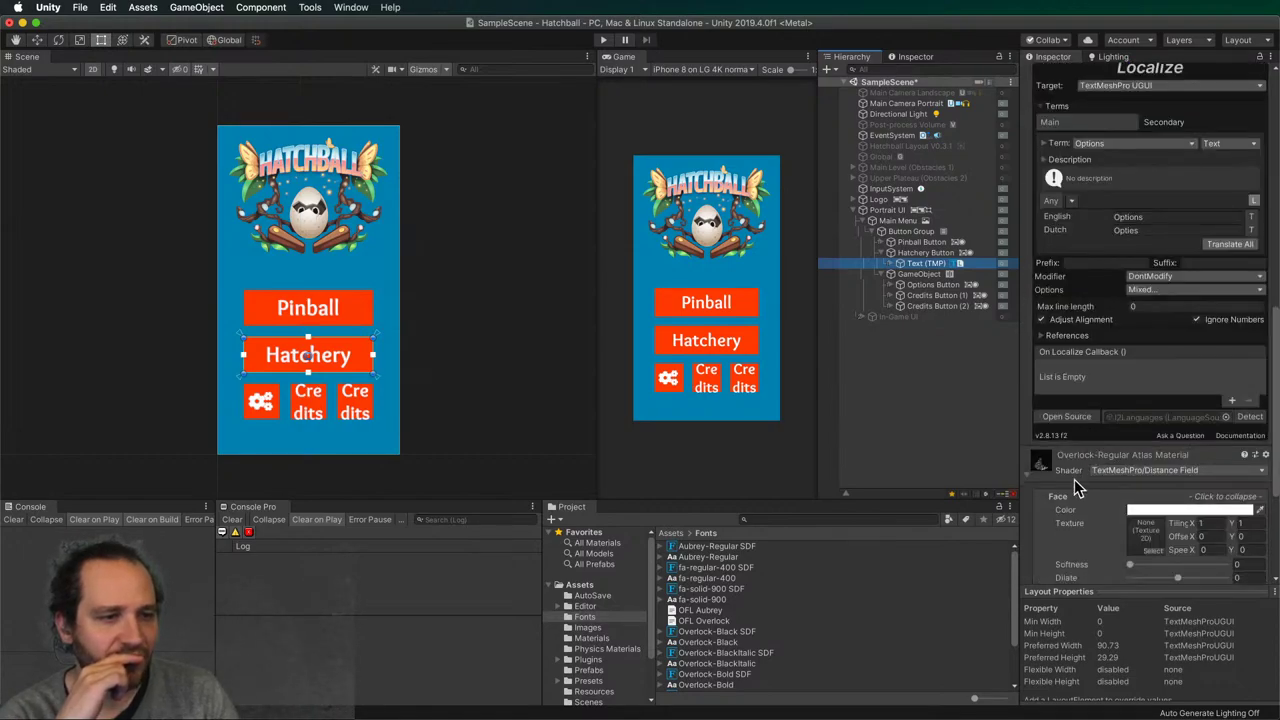
scroll(1080, 480, "down", 4)
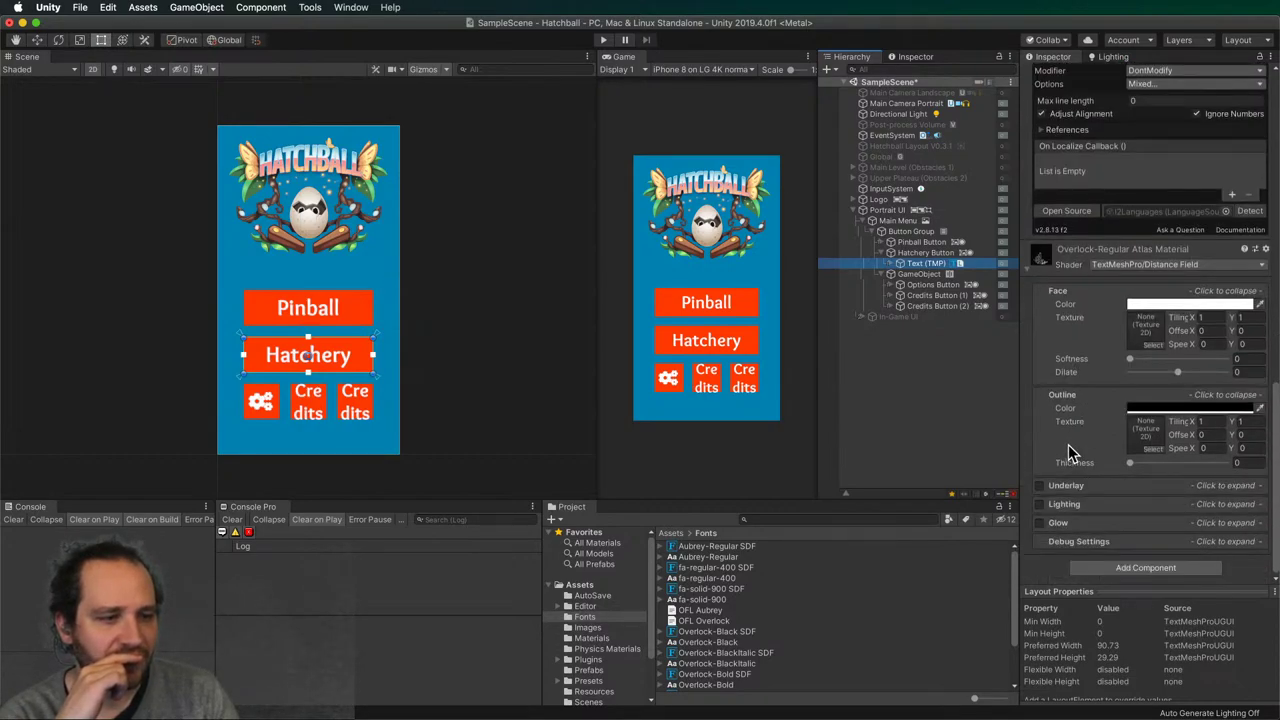
scroll(1070, 452, "up", 15)
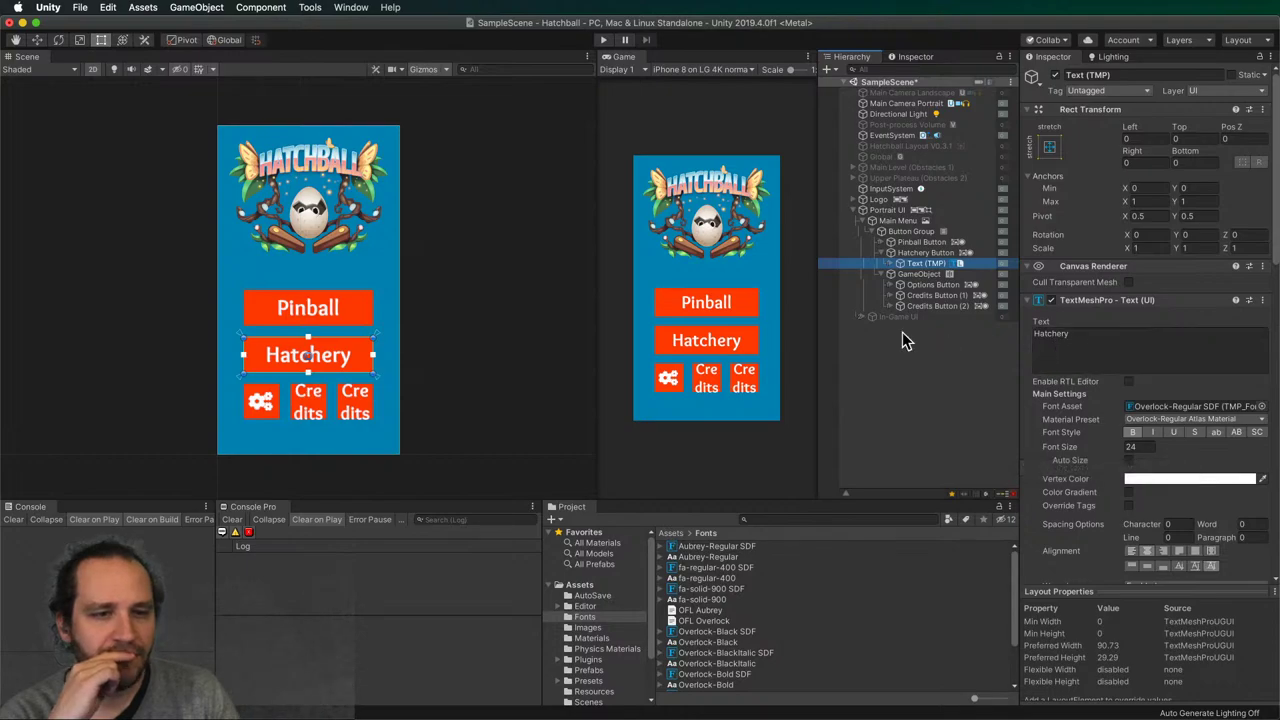
- Collapse the Hatchery button's label entries, then select Credits Button (1) and Credits Button (2)
left_click(916, 255)
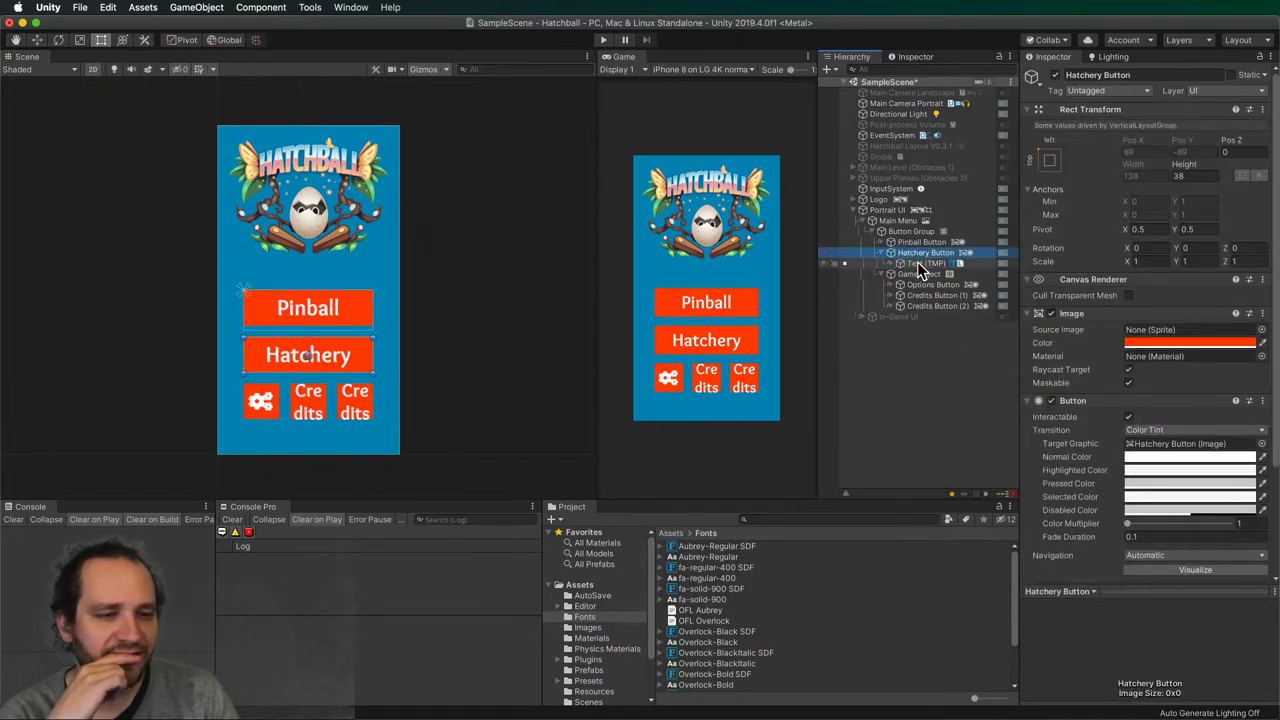
left_click(920, 265)
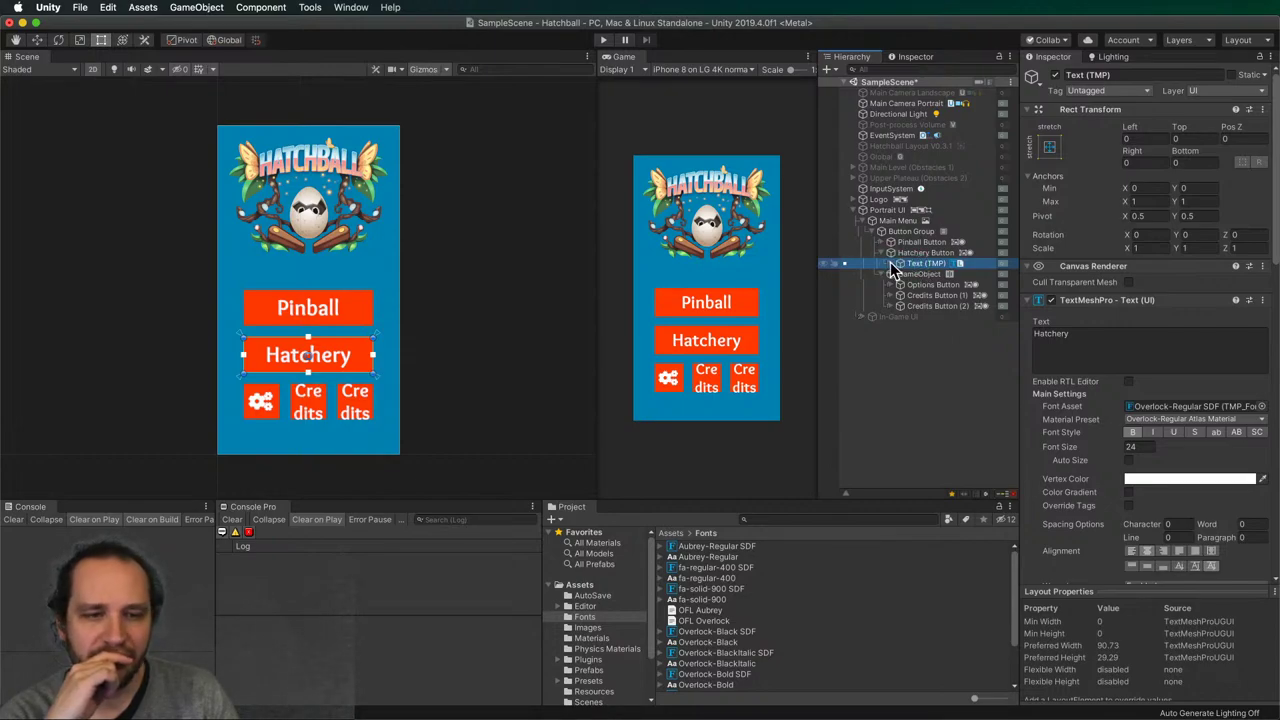
left_click(888, 263)
left_click(935, 274)
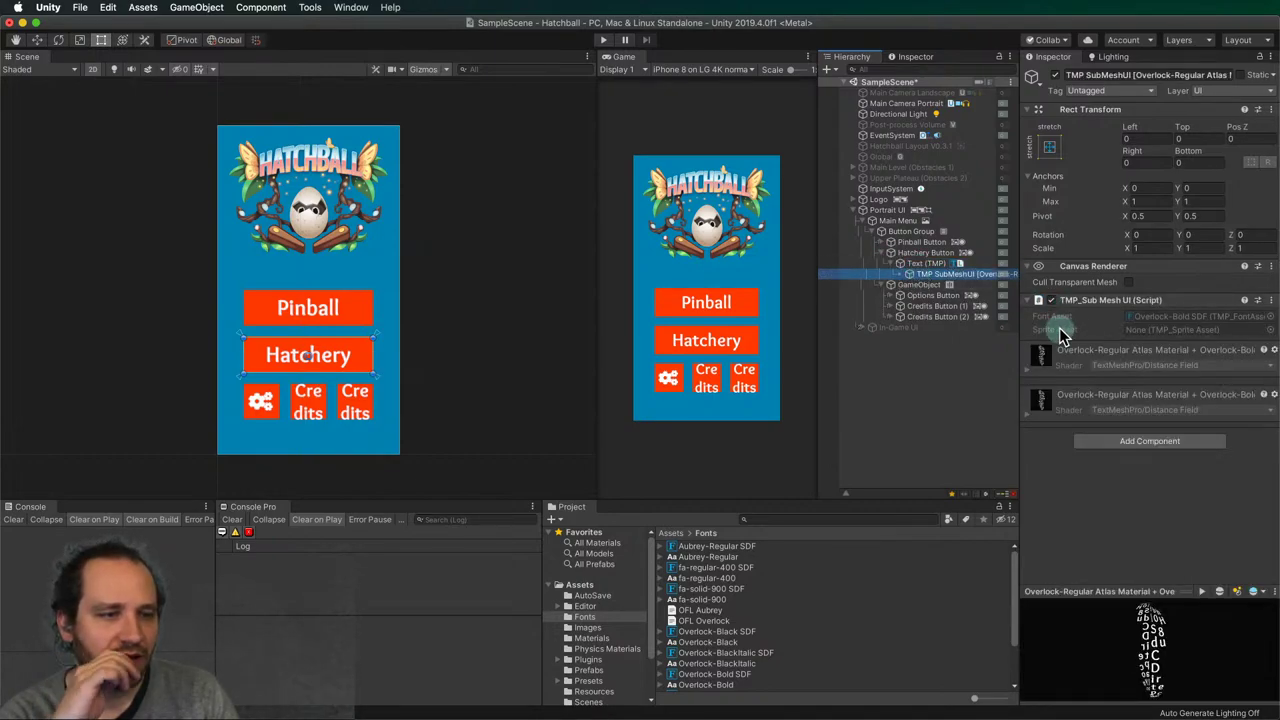
left_click(886, 263)
left_click(881, 253)
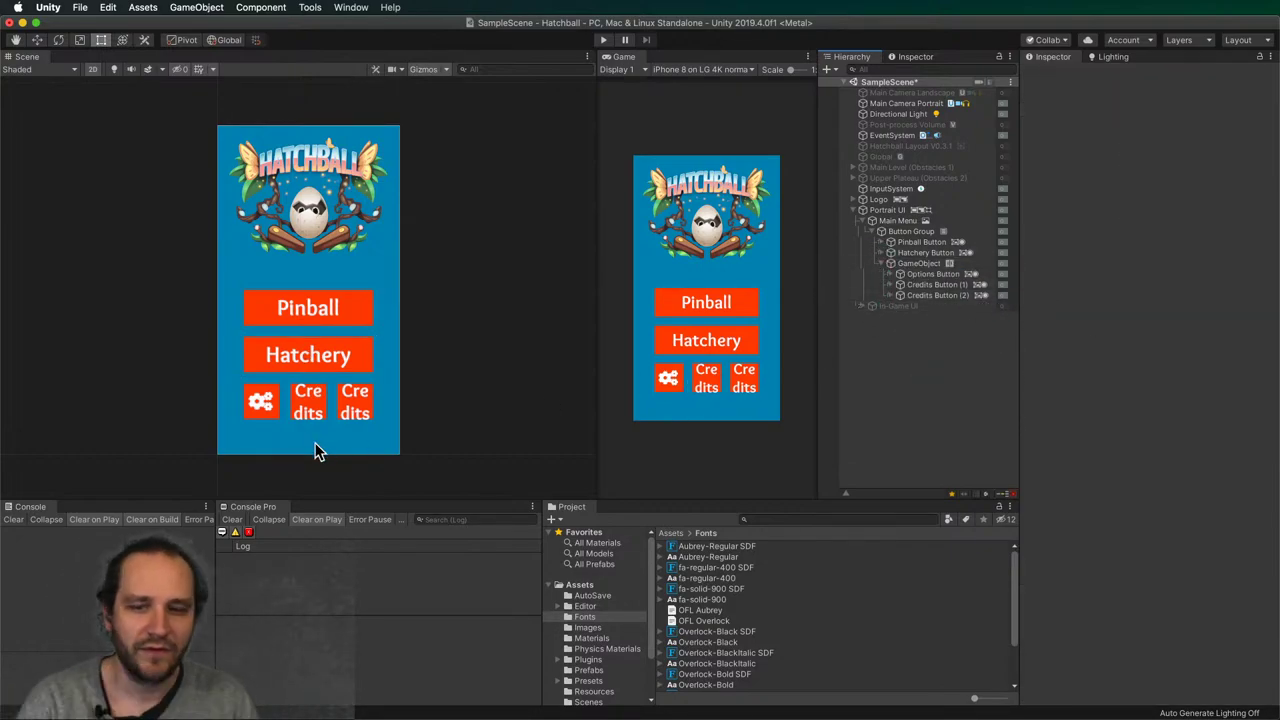
left_click(925, 286)
left_click(926, 296)
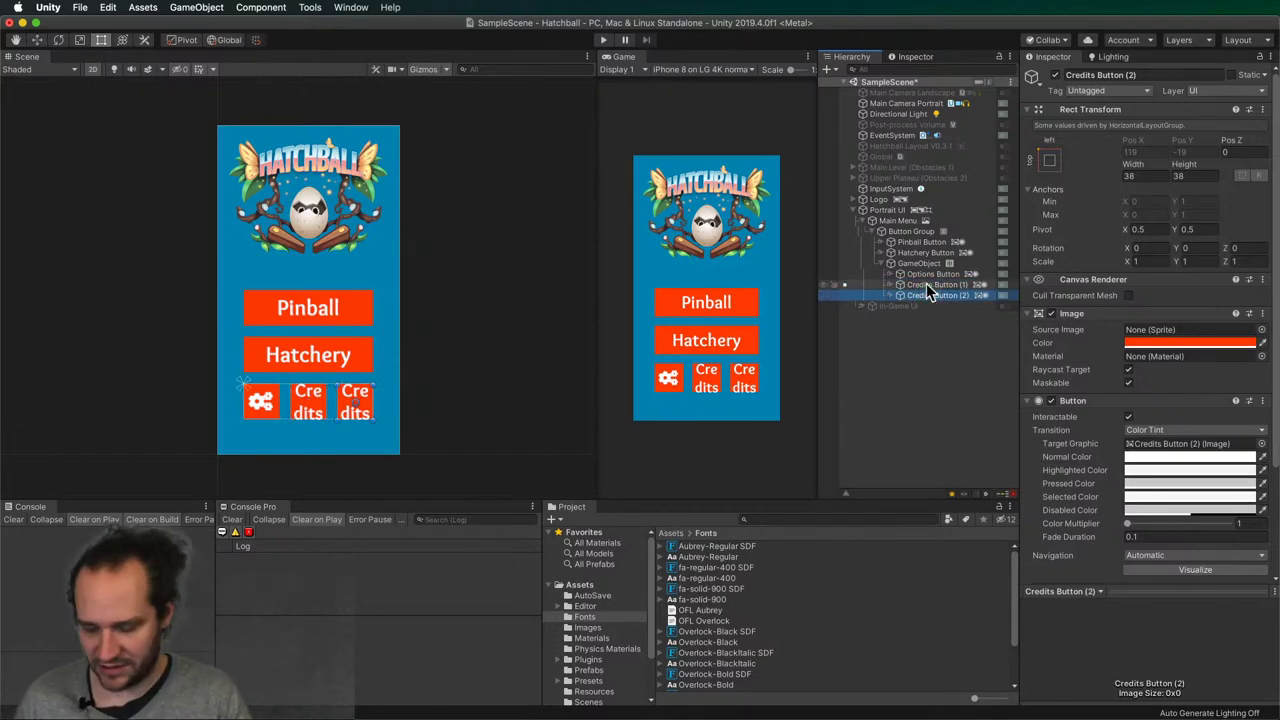
- Delete both Credits buttons and duplicate the gear Options button twice
left_click(926, 284, "super")
key("super+BackSpace")
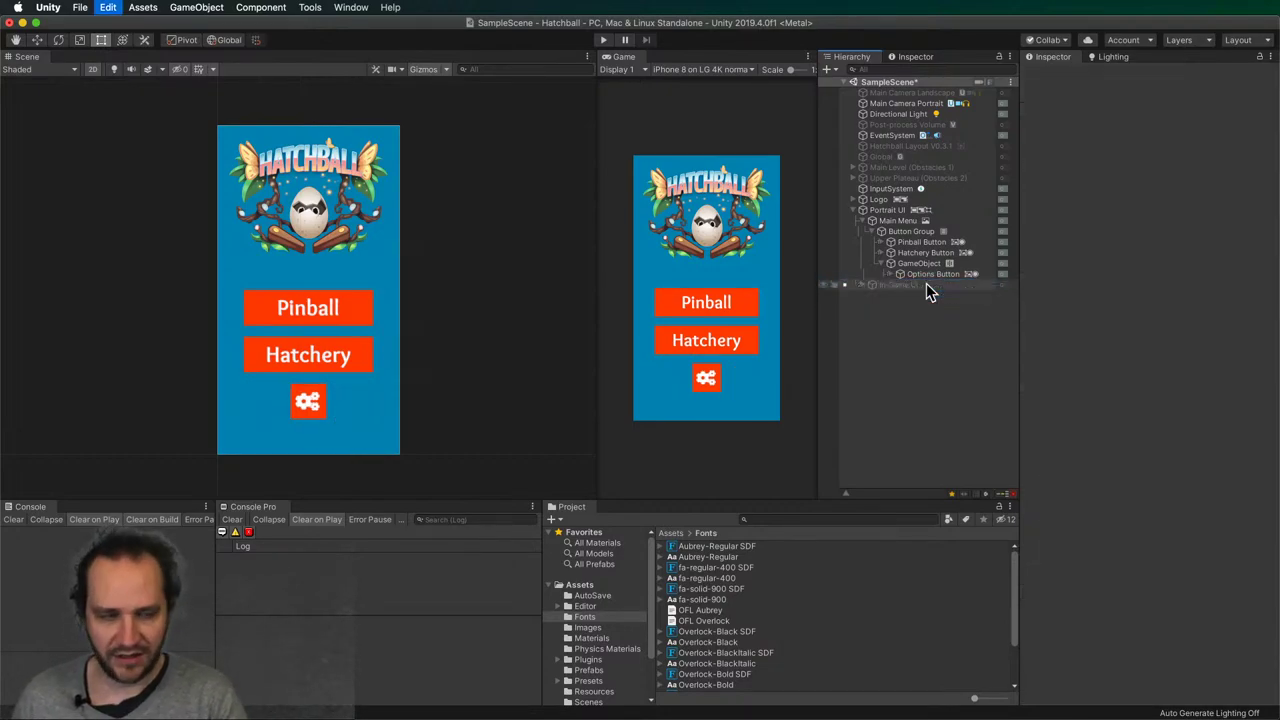
left_click(928, 275)
key("super+d")
key("super+d")
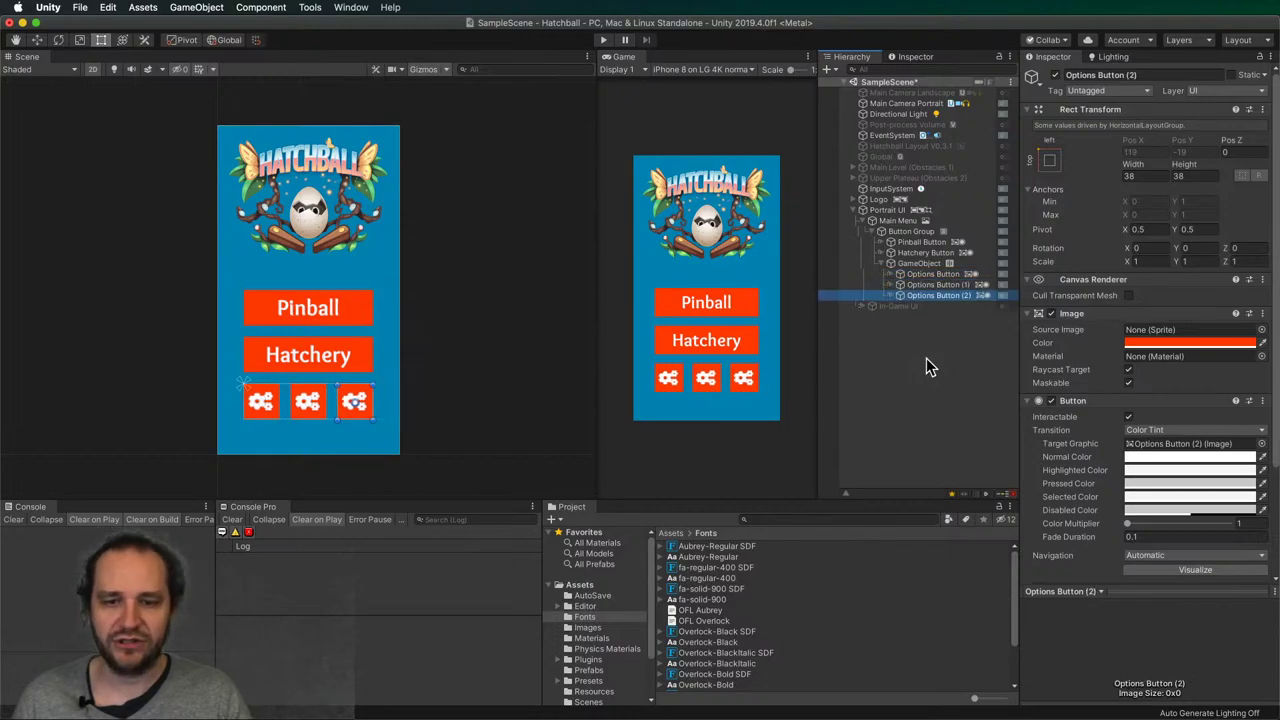
- Change the first copy's label icon code to \uf091 for a trophy icon
left_click(931, 285)
left_click(890, 286)
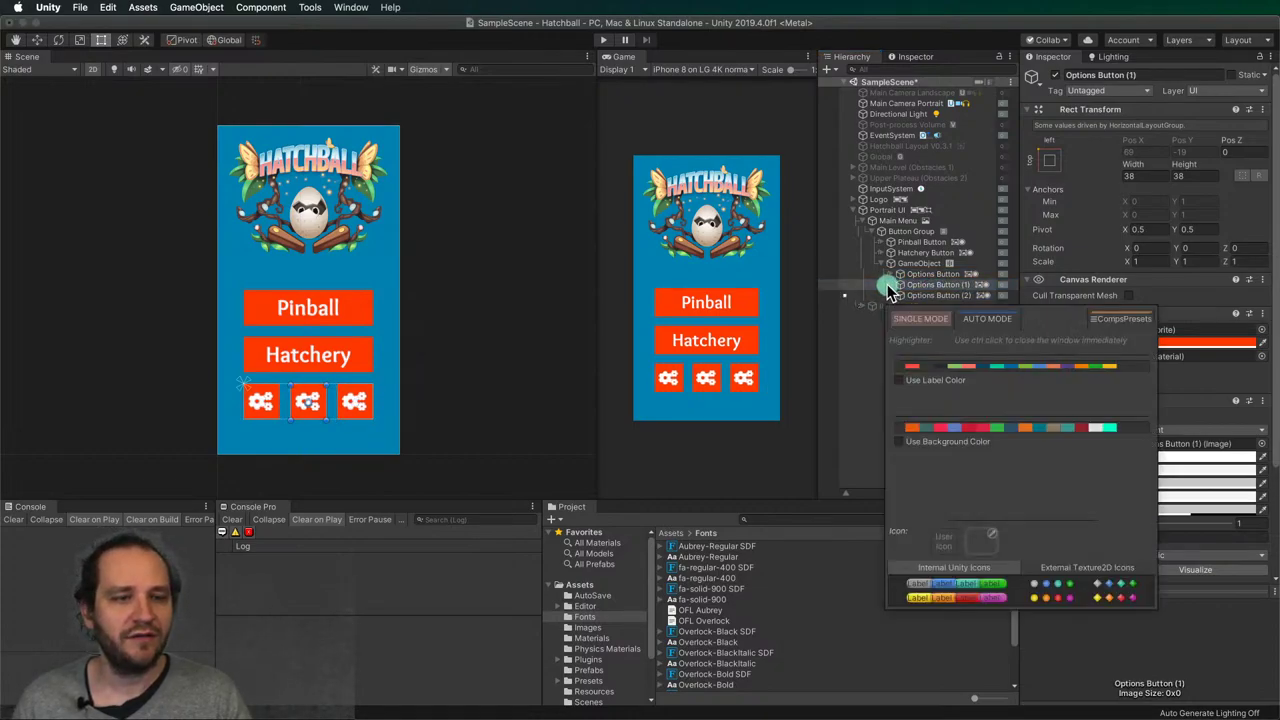
left_click(890, 286)
left_click(890, 306)
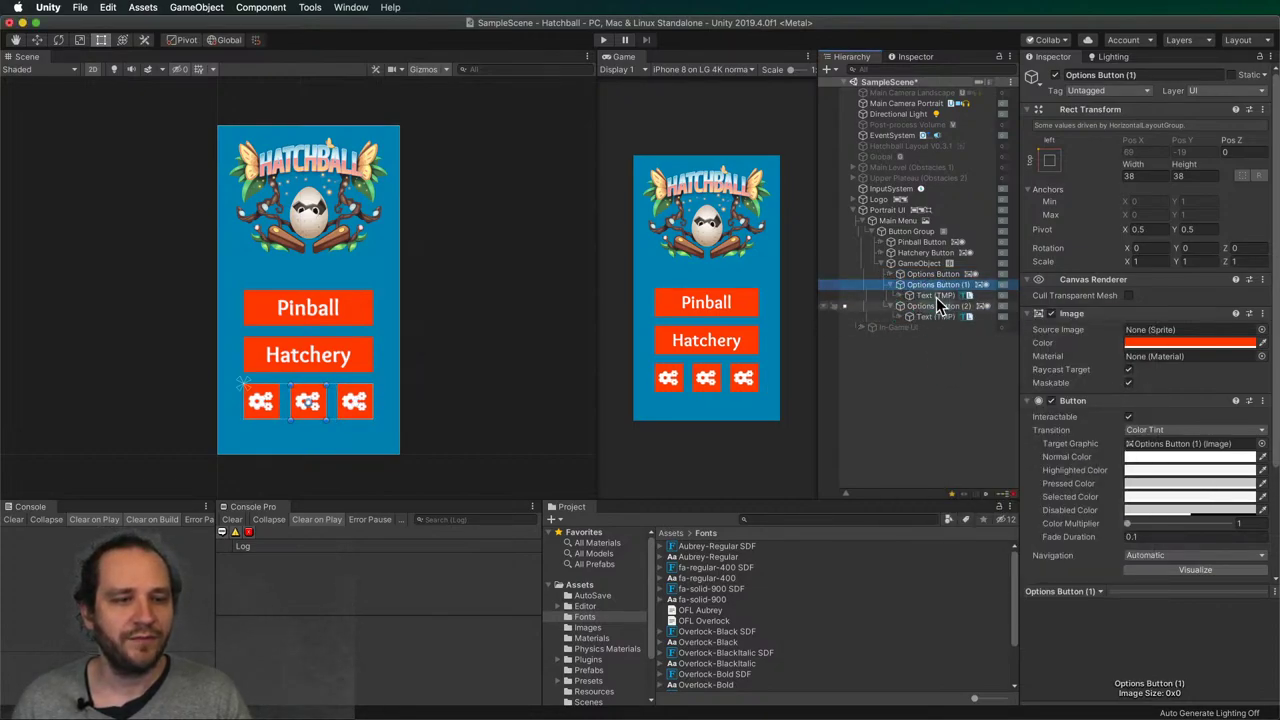
left_click(933, 297)
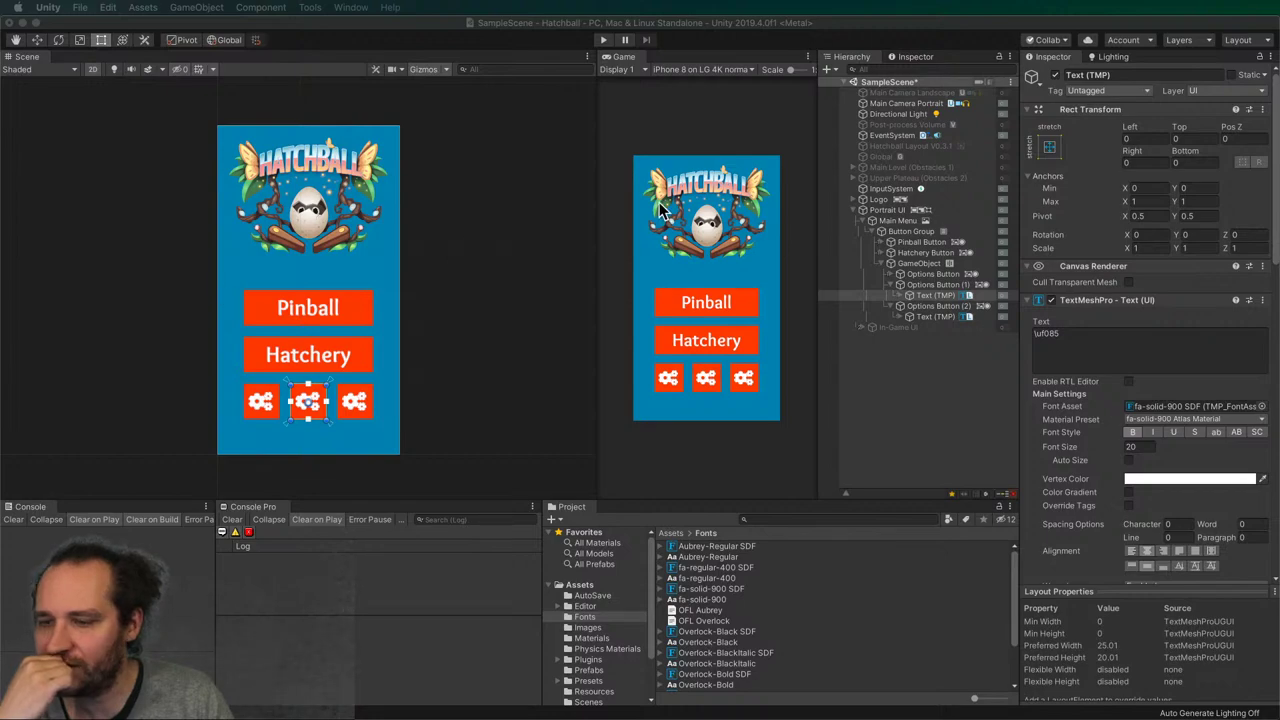
left_click(1145, 344)
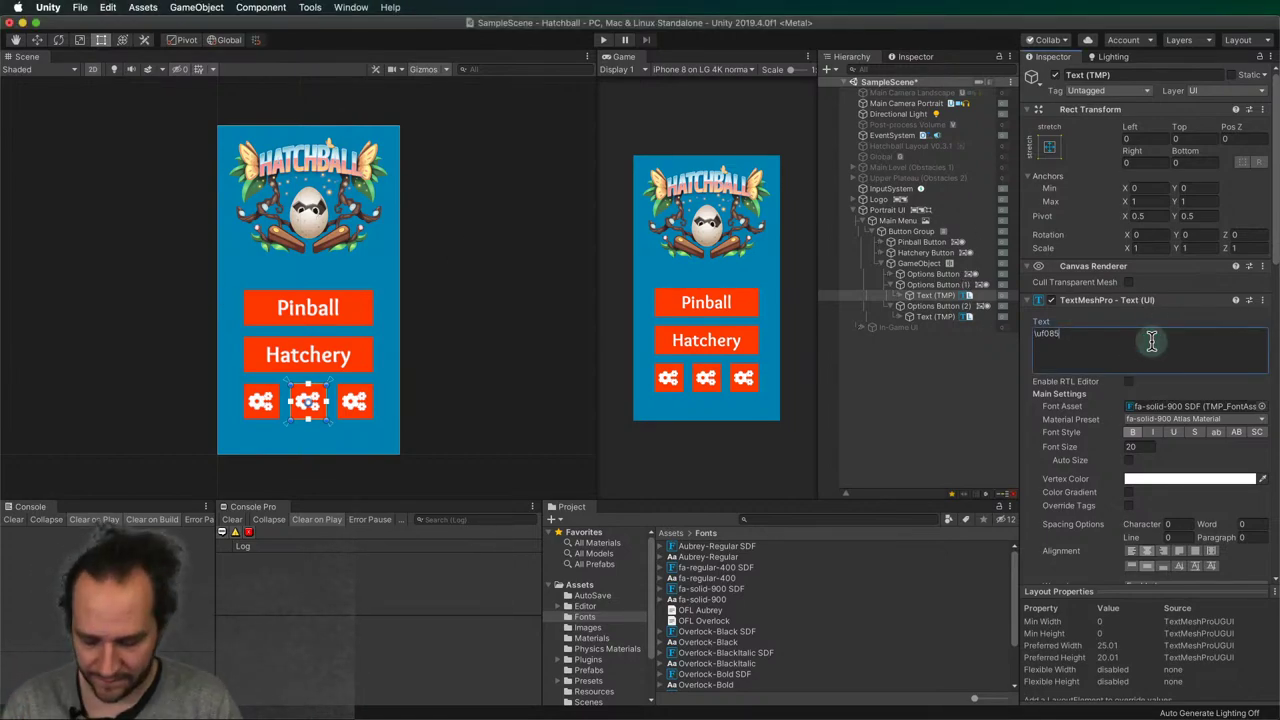
key("BackSpace")
key("BackSpace")
type("91")
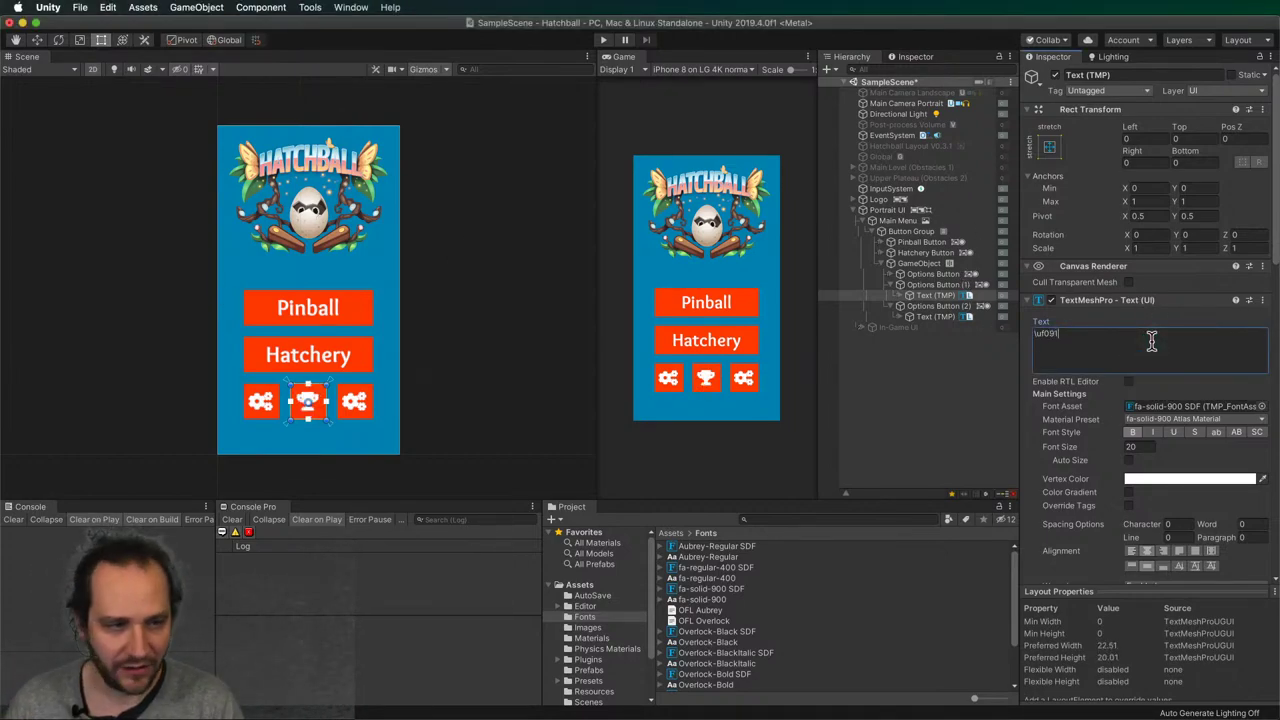
left_click(917, 415)
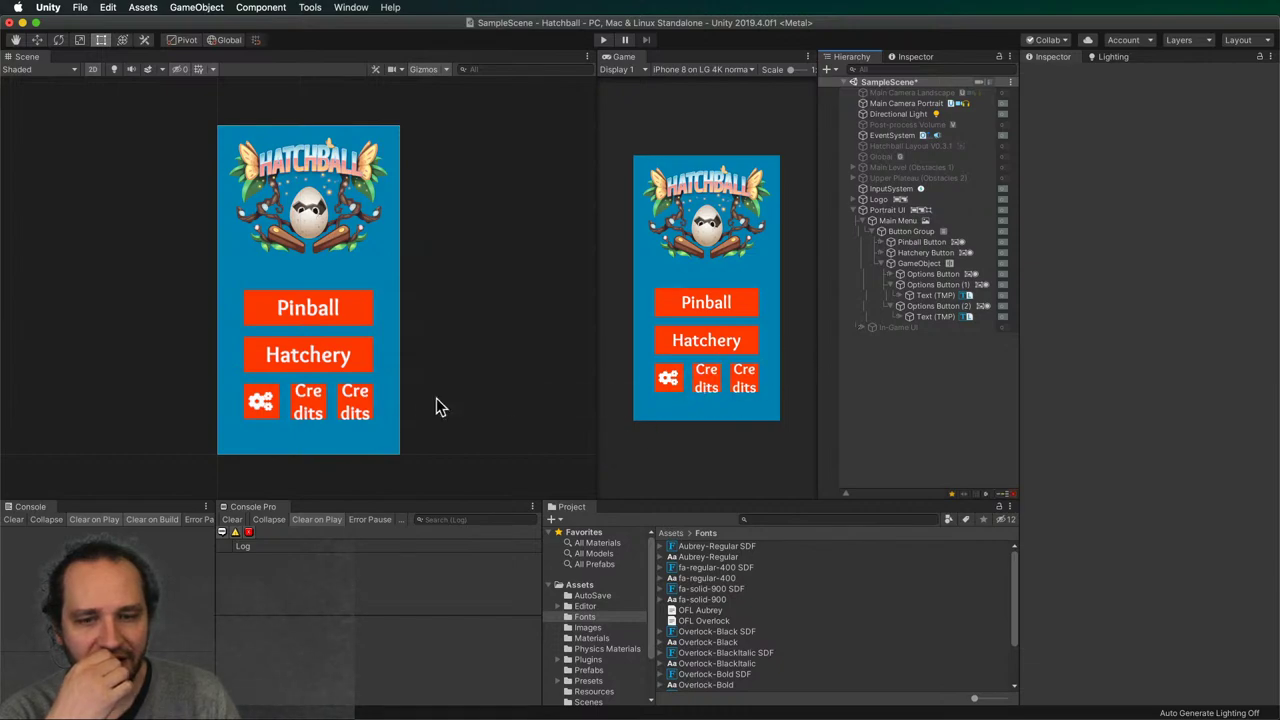
- Remove the I2 Localize component from the gear Options Button's Text (TMP) label
left_click(932, 296)
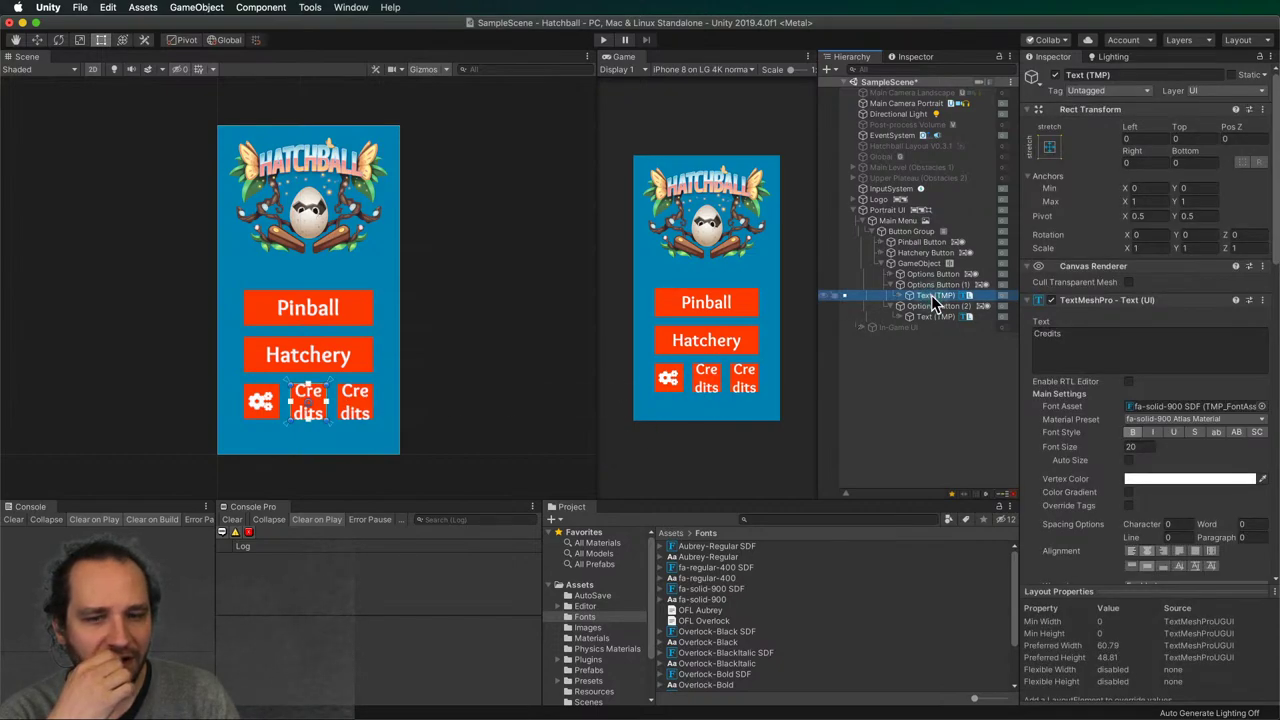
scroll(1150, 390, "down", 10)
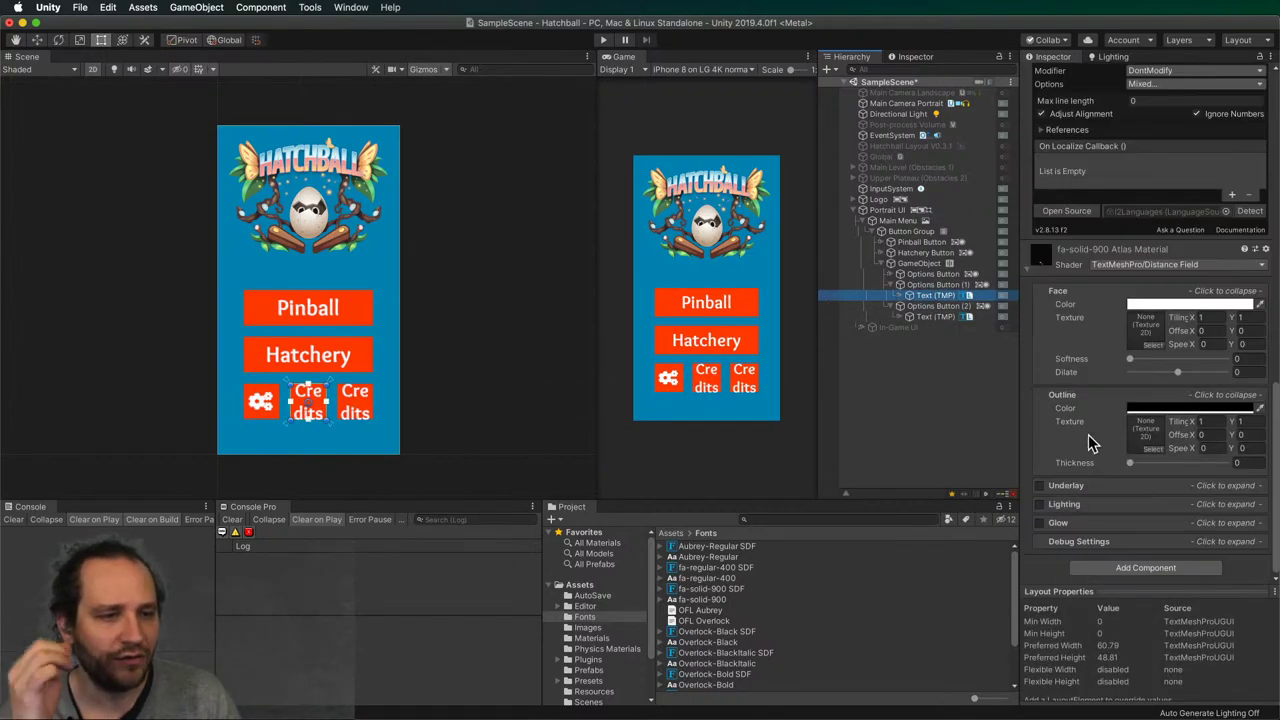
left_click(942, 275)
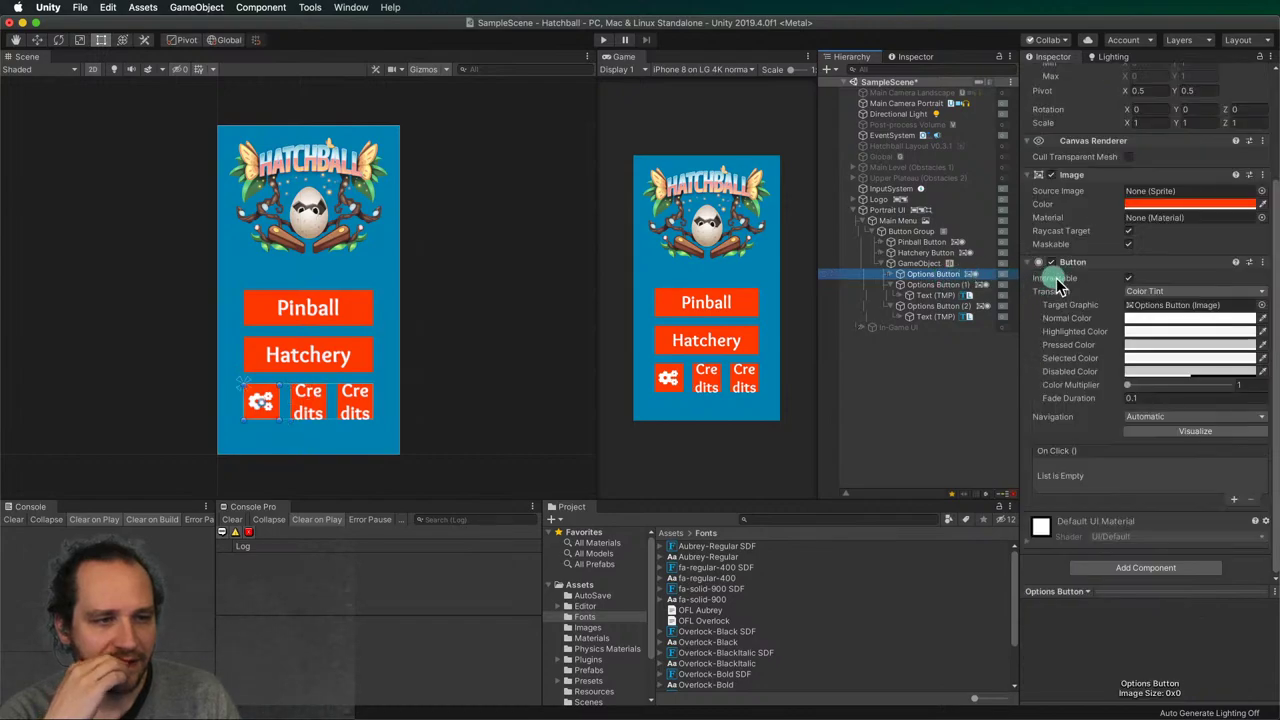
scroll(1087, 390, "up", 3)
scroll(1085, 383, "down", 3)
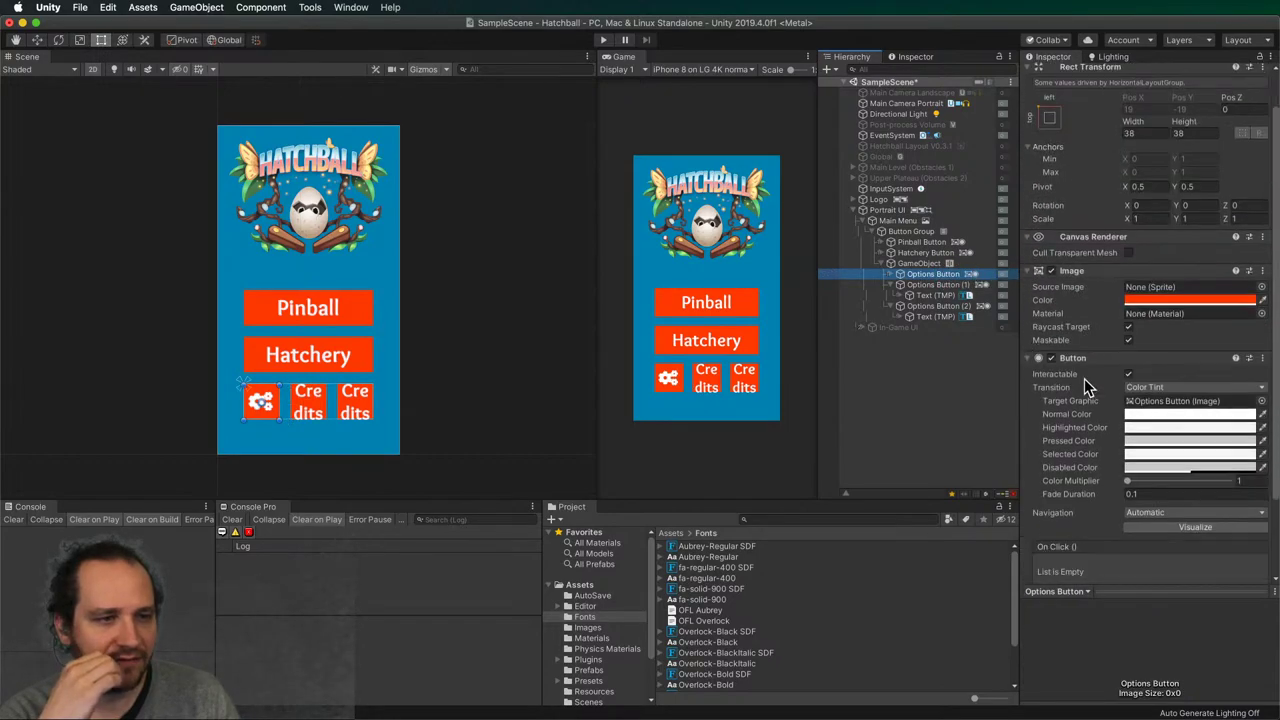
scroll(1130, 390, "up", 3)
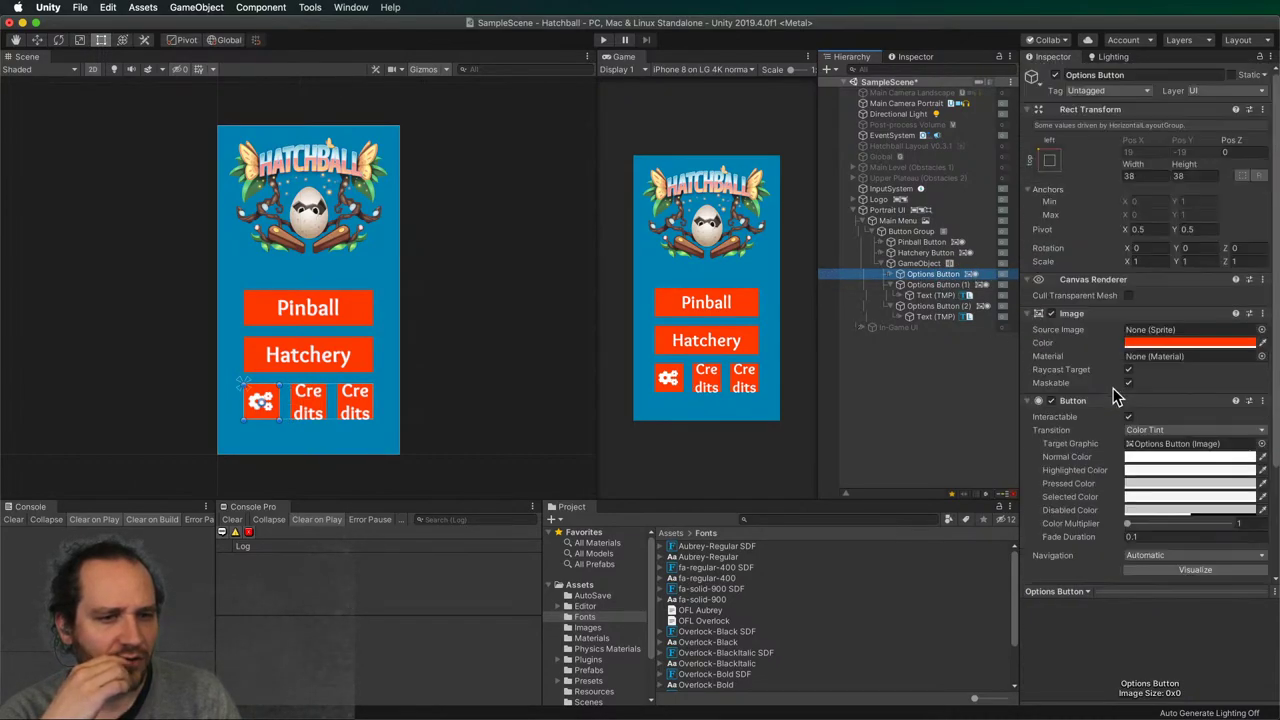
left_click(890, 274)
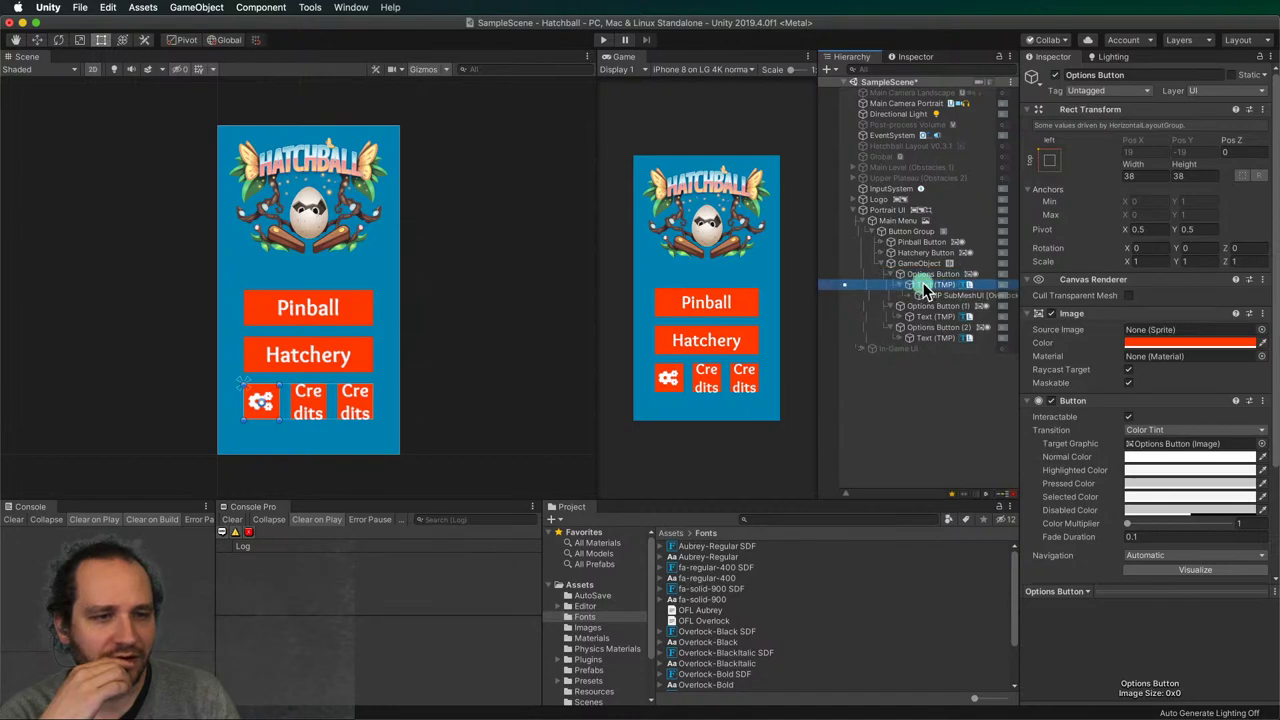
left_click(935, 285)
scroll(1088, 118, "up", 3)
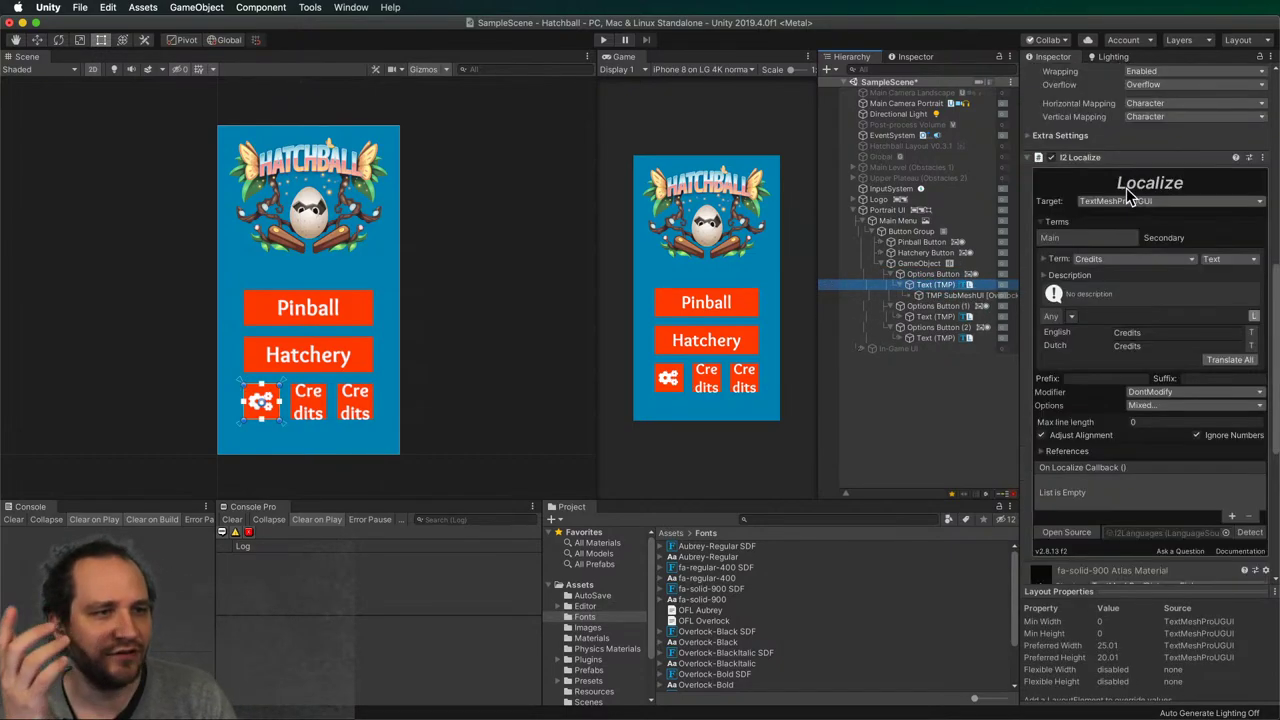
right_click(1102, 160)
left_click(1140, 188)
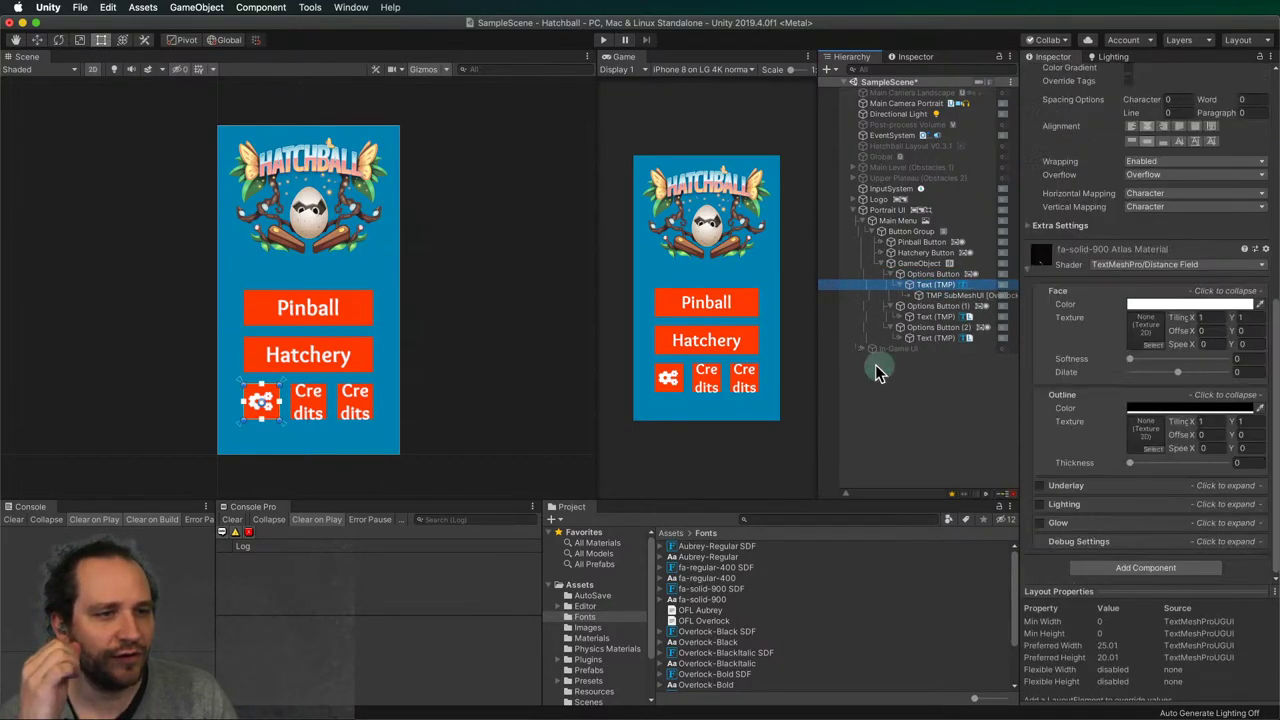
- Delete Options Button (1) and (2), keeping only the gear Options Button
left_click(934, 305)
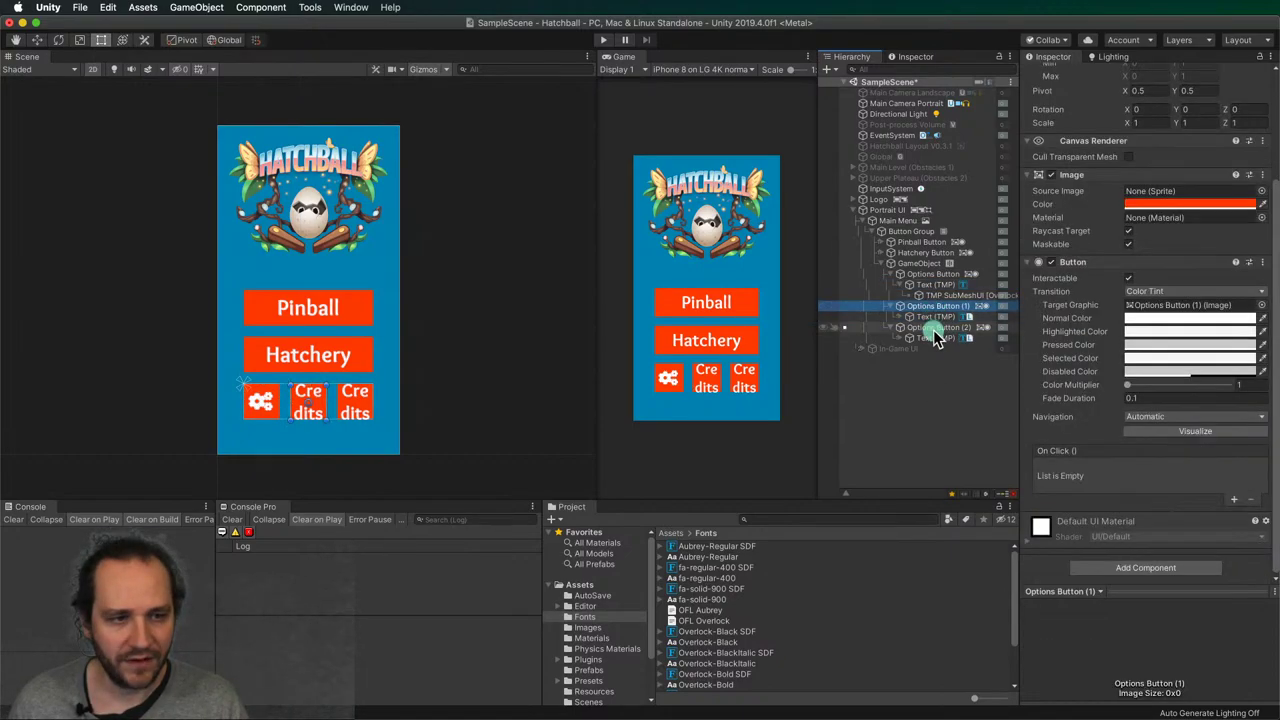
left_click(934, 327, "shift")
left_click(934, 338, "shift")
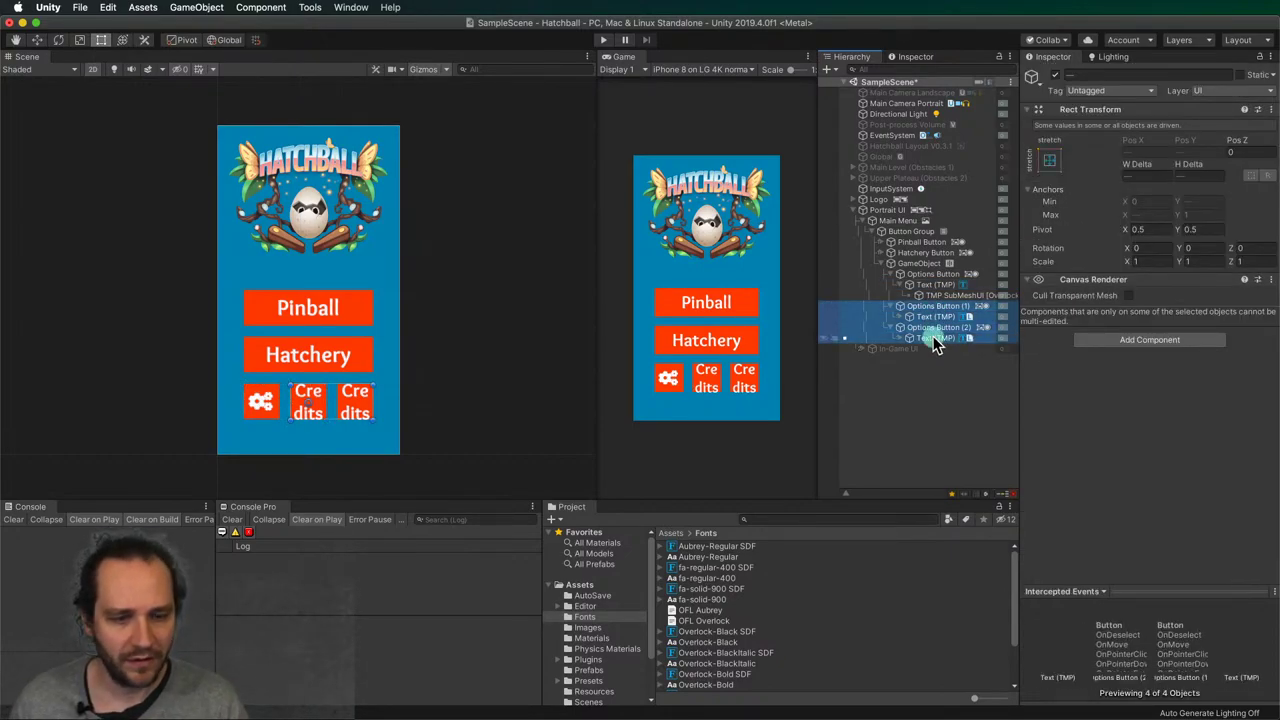
key("super+BackSpace")
left_click(930, 274)
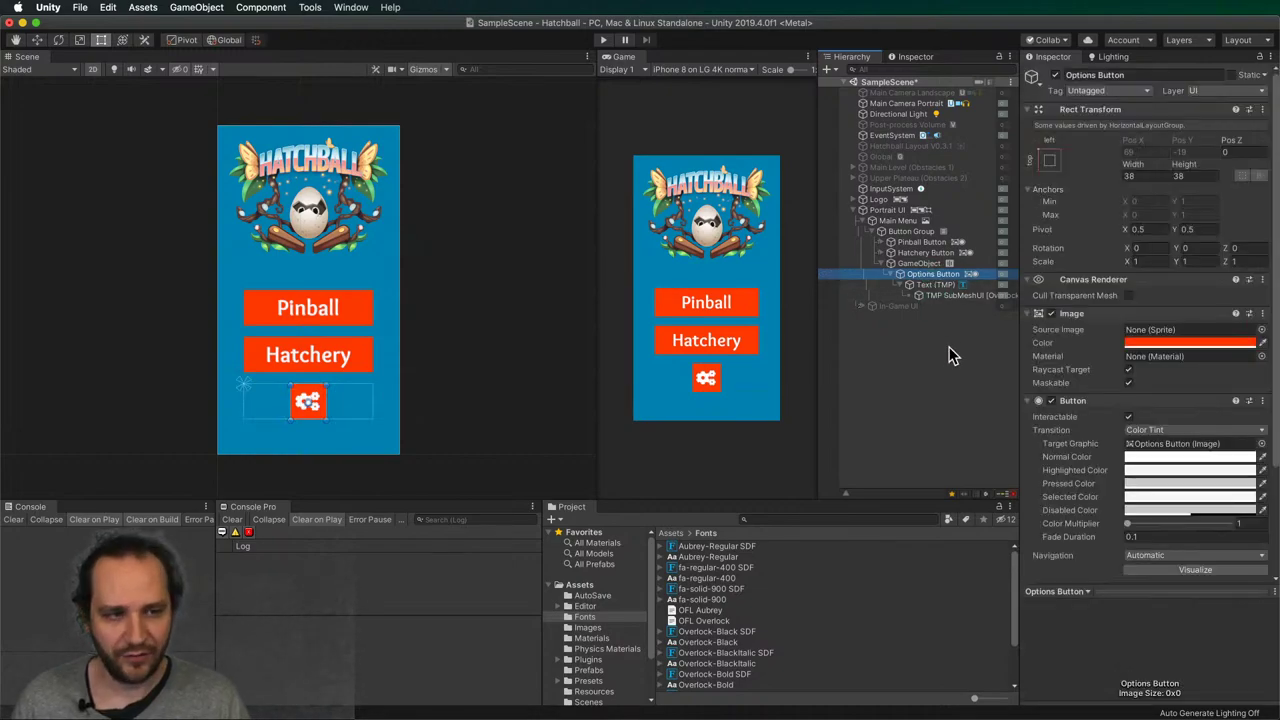
- Duplicate the gear button twice and set the middle copy's text to the trophy glyph \uf091
left_click(899, 274)
key("super+d")
key("super+d")
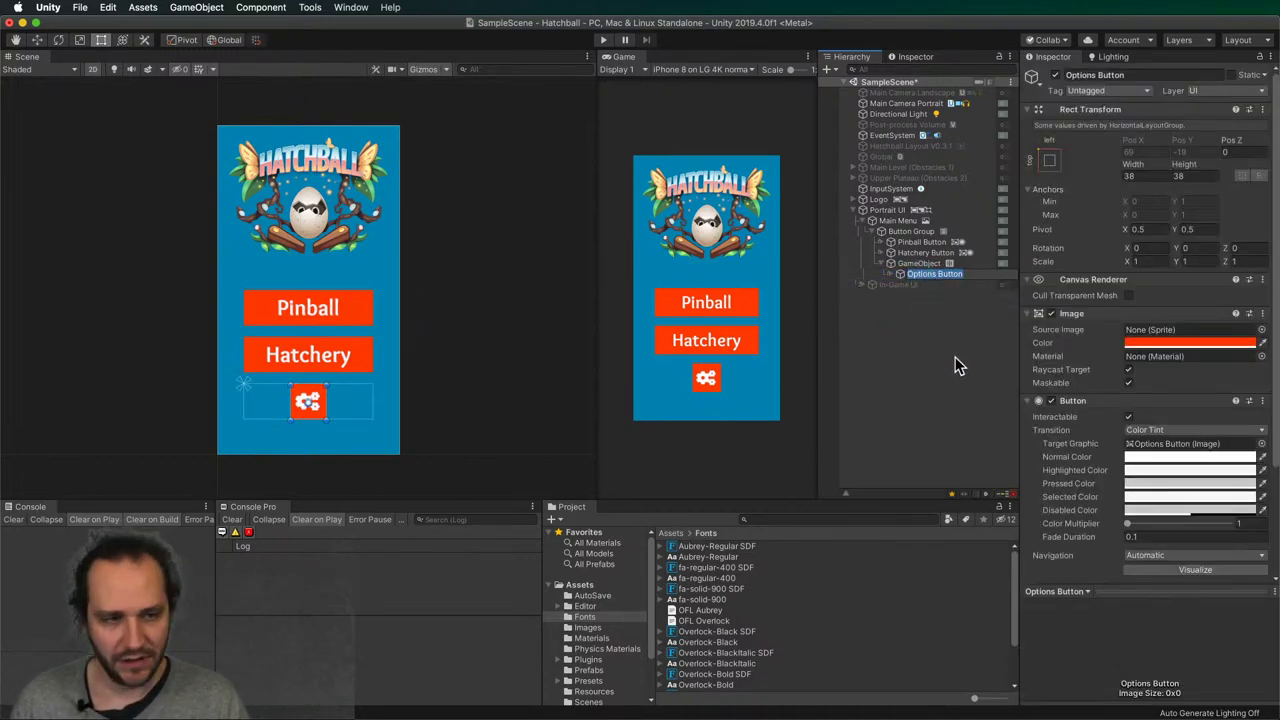
left_click(892, 284)
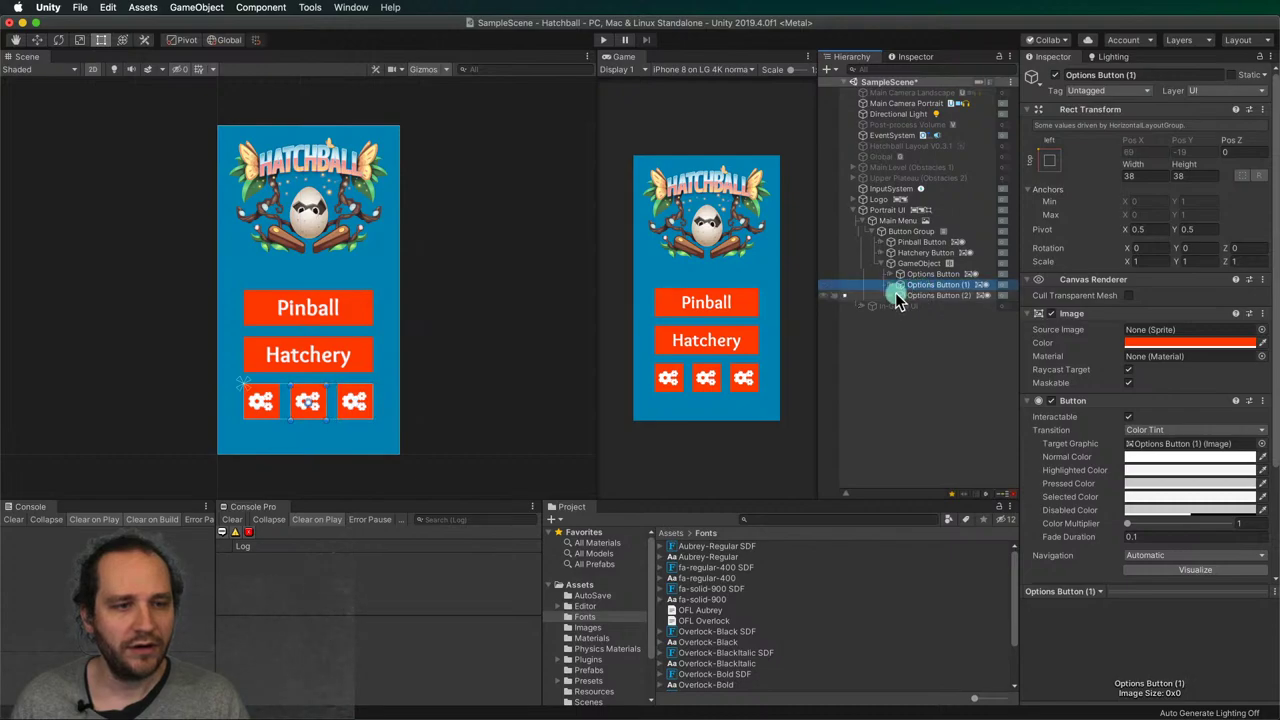
left_click(897, 306)
left_click(930, 295)
left_click(1137, 337)
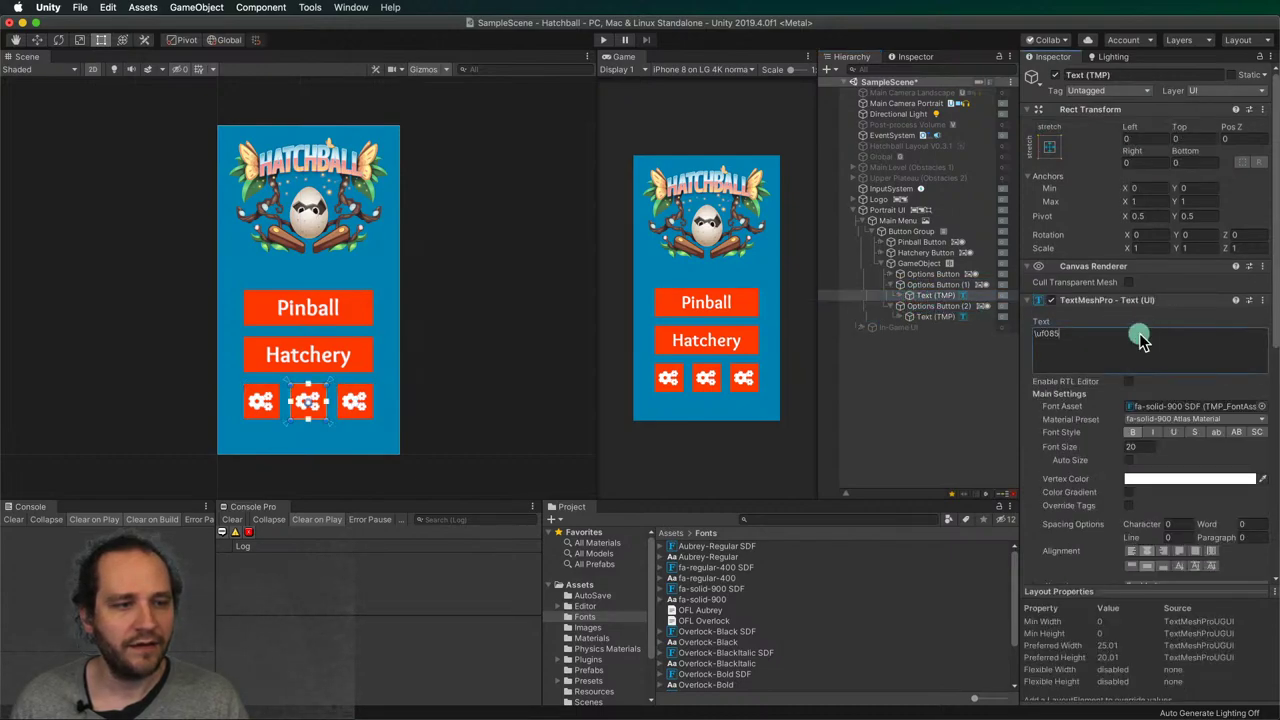
type("\\uf091")
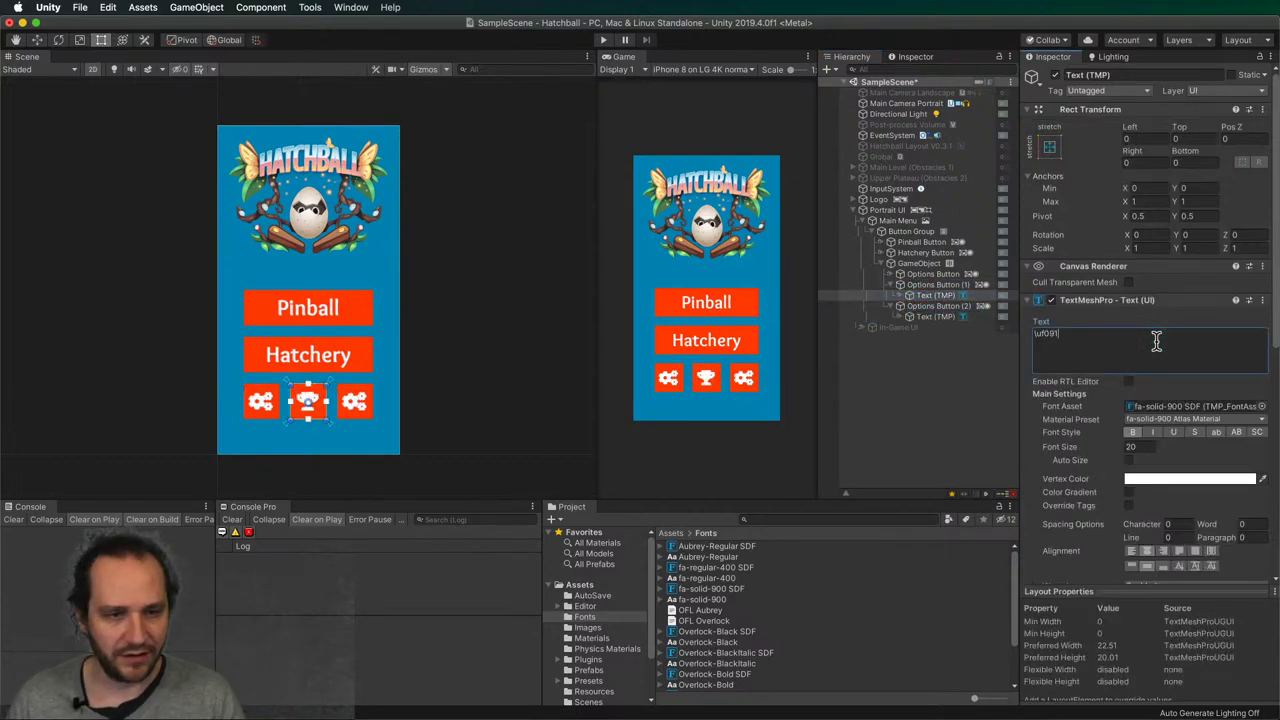
left_click(932, 318)
- Set the third button's text to the info glyph \uf05a and deselect
left_click(899, 317)
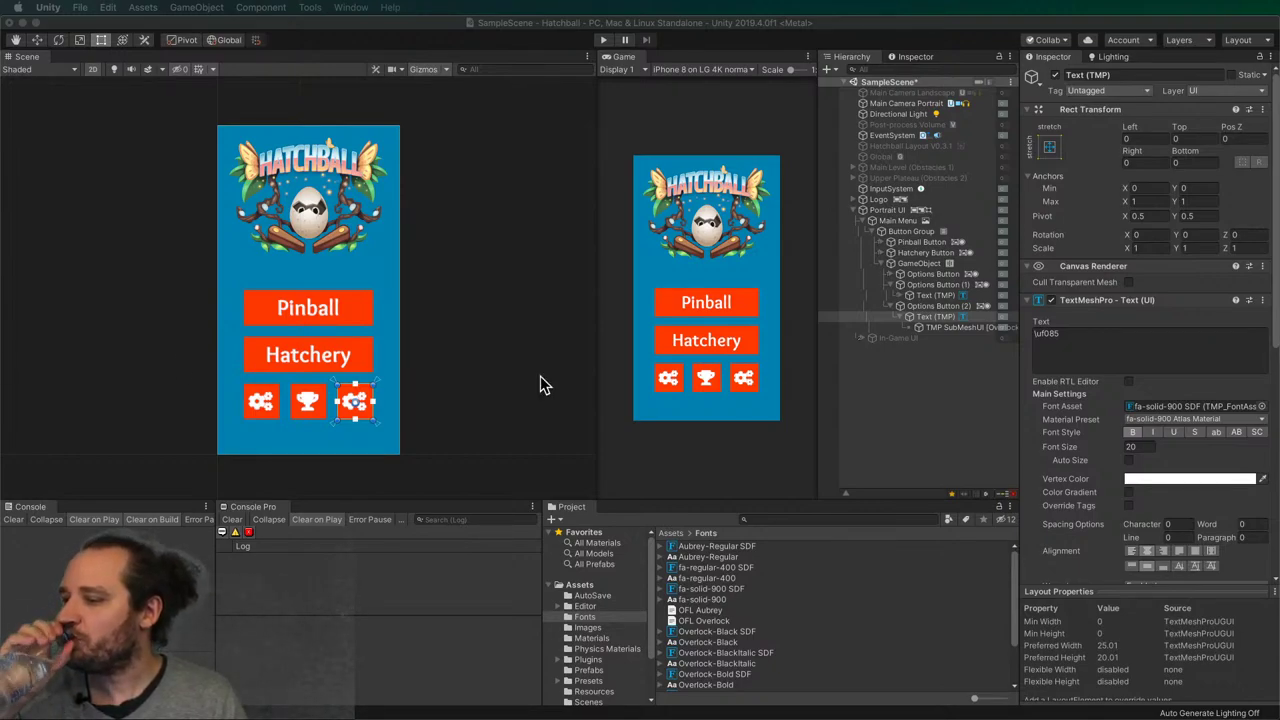
left_click(1150, 336)
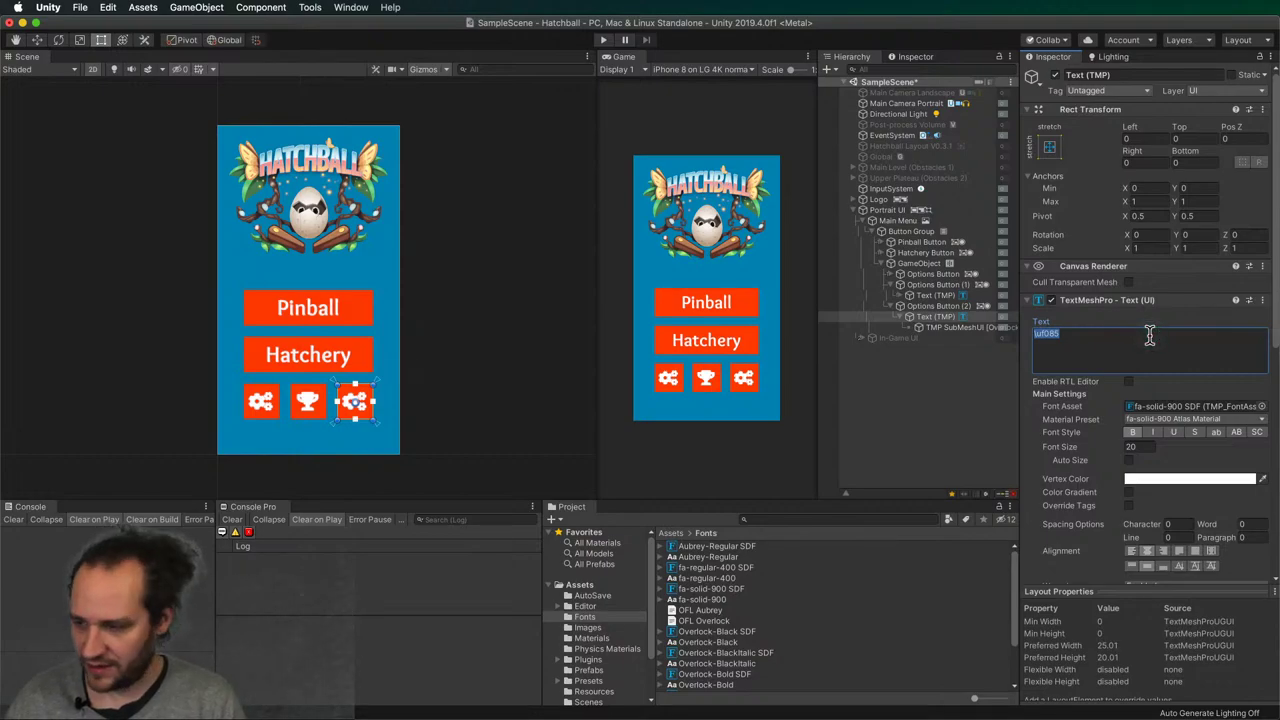
type("\\uf05a")
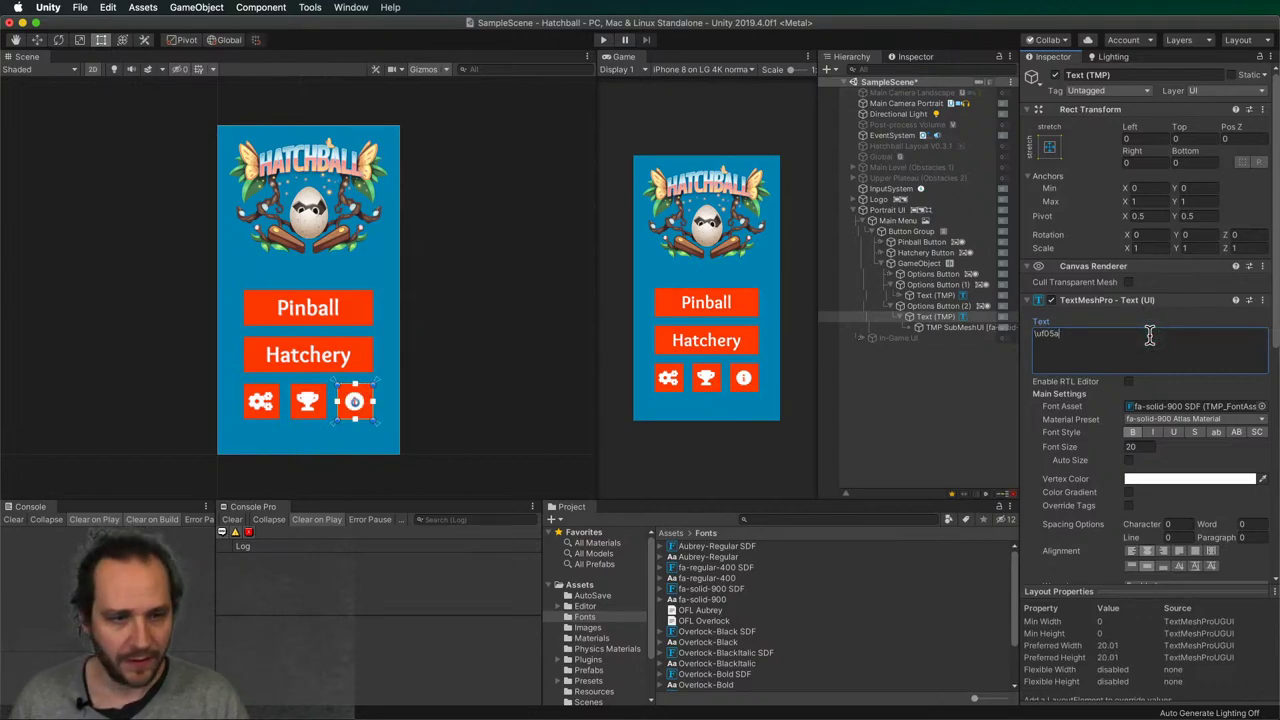
left_click(936, 426)
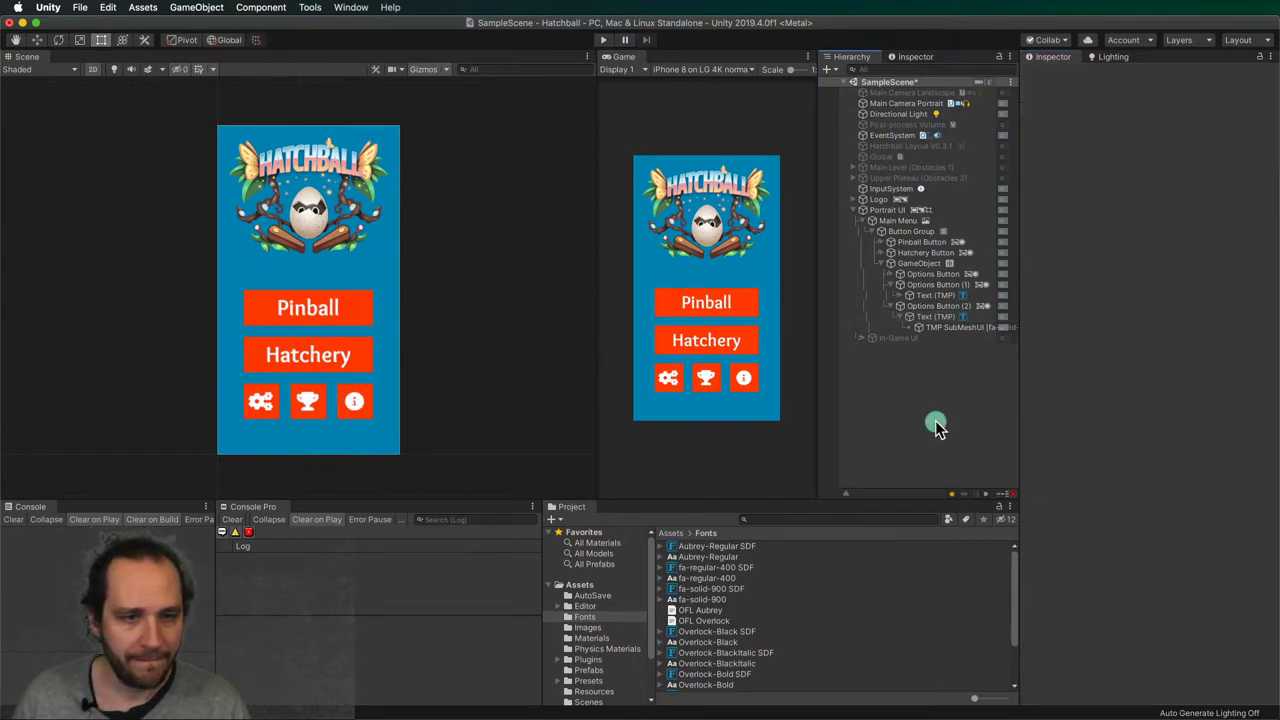
left_click(529, 360)
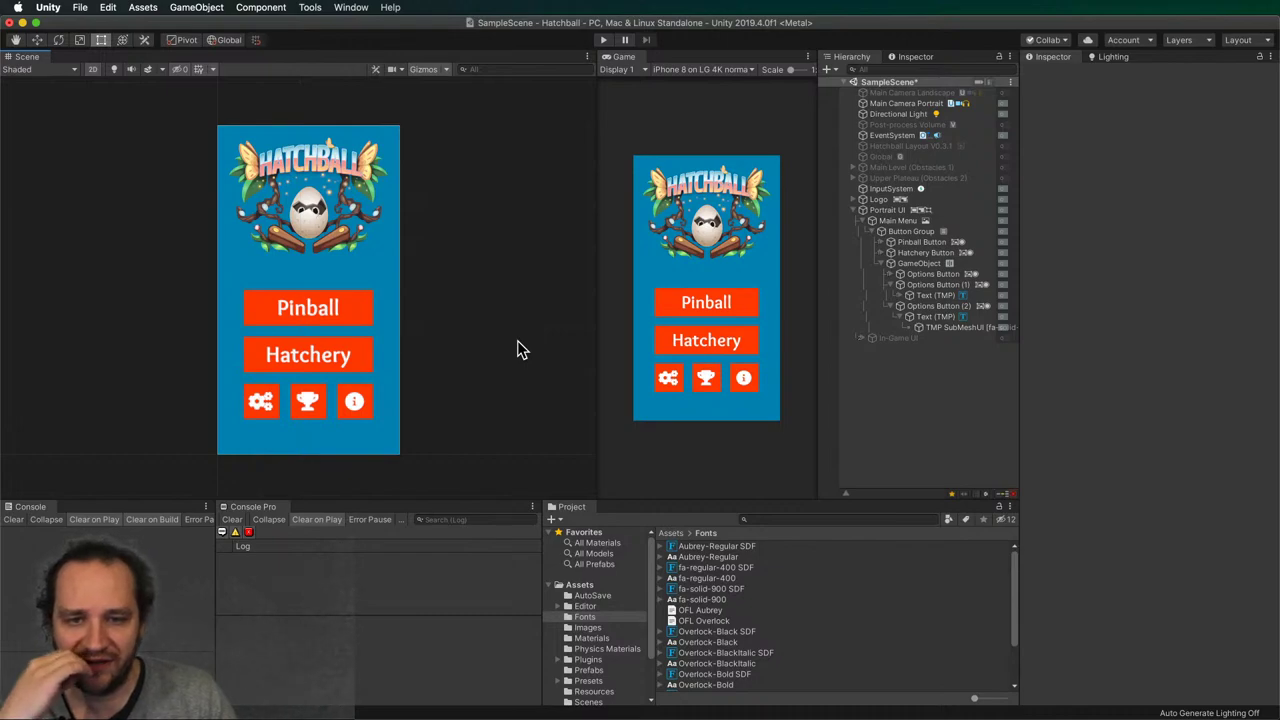
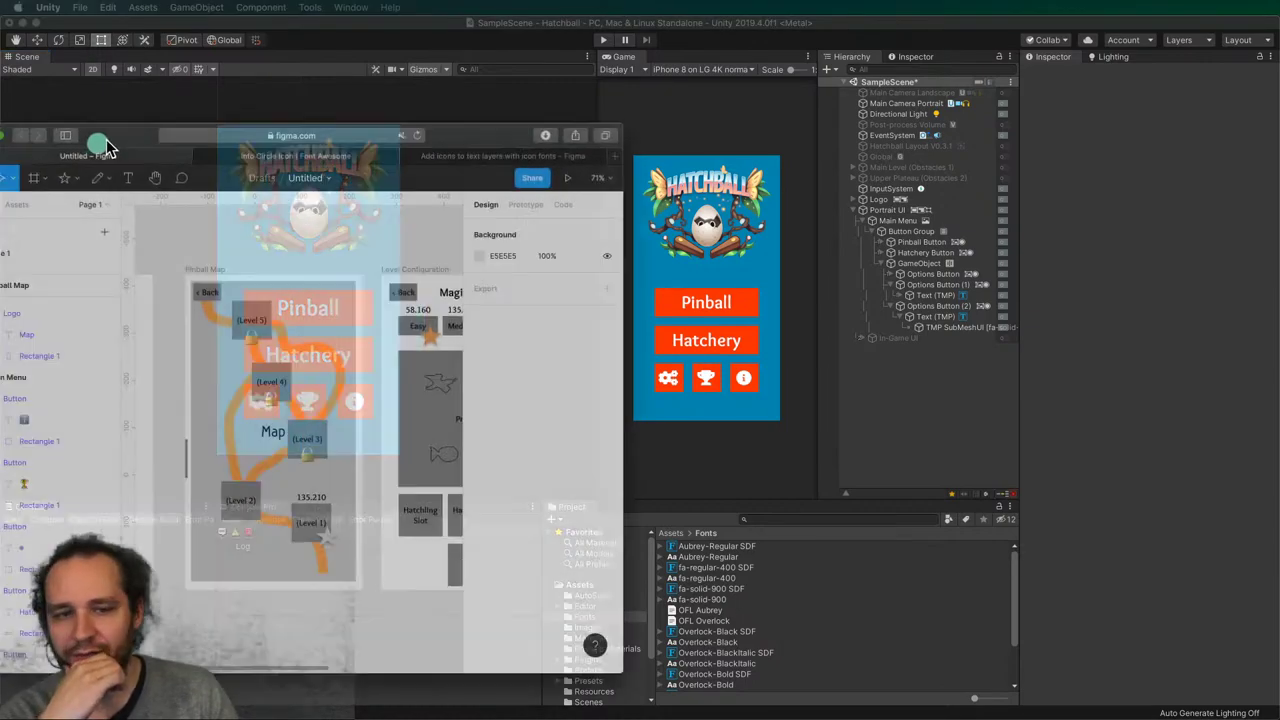
- Duplicate Main Menu and place the copy inside Portrait UI, directly below the original
left_click_drag(352, 37, 377, 55)
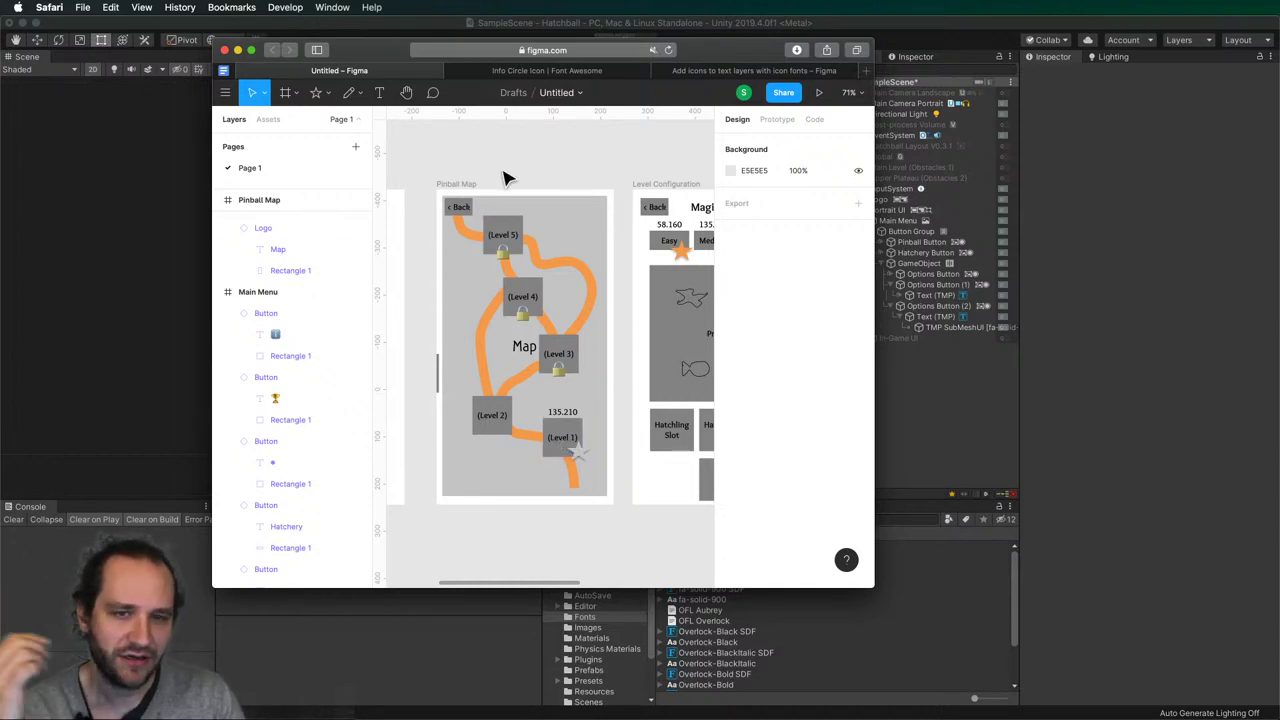
left_click_drag(371, 57, 0, 142)
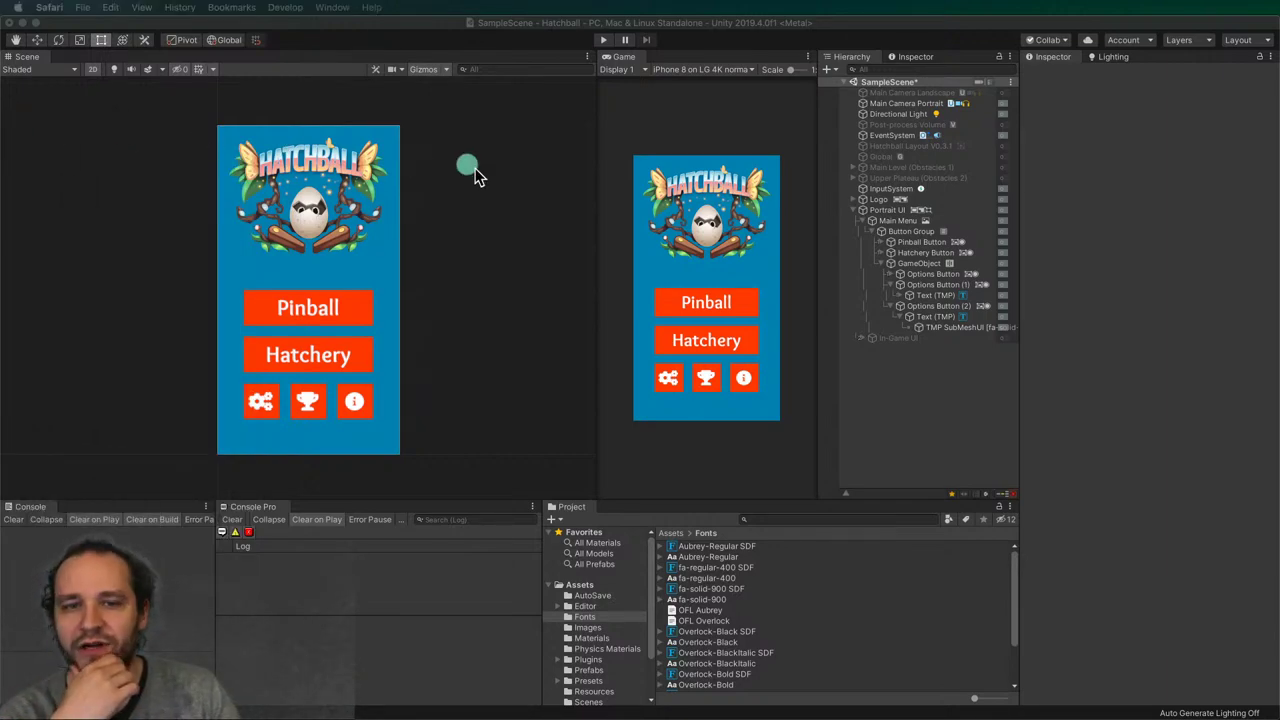
left_click(471, 245)
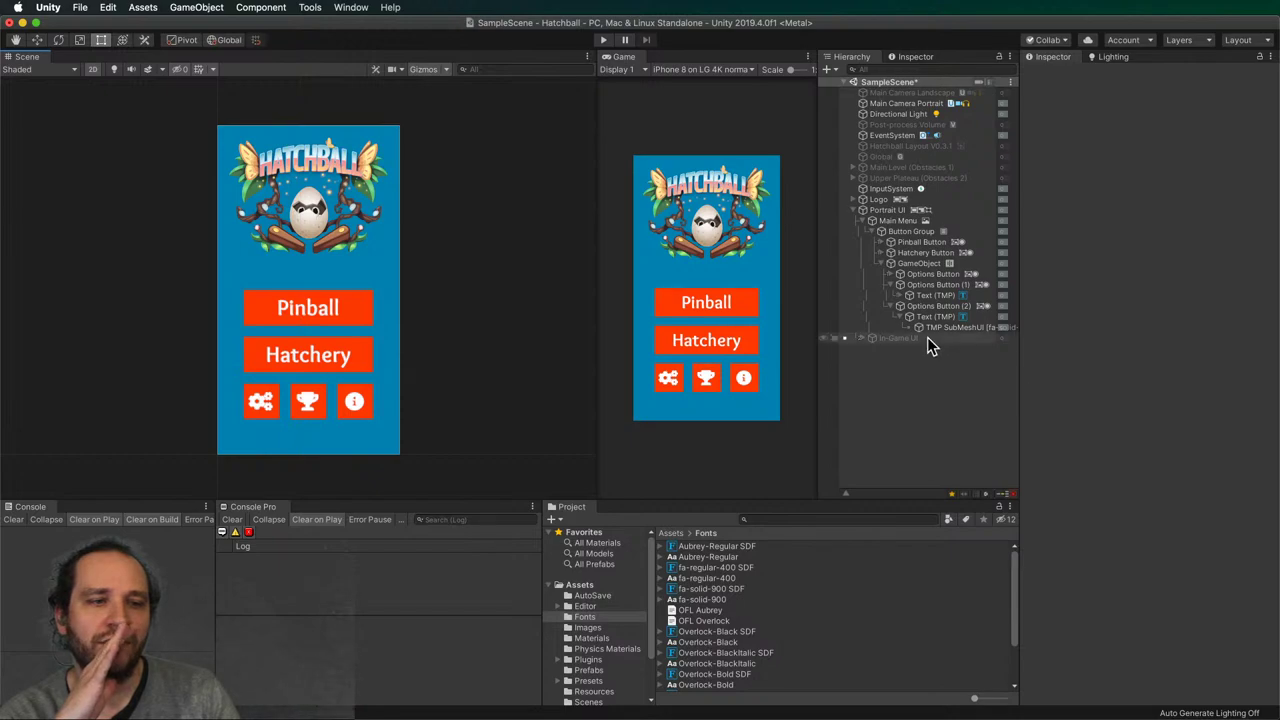
left_click(893, 210)
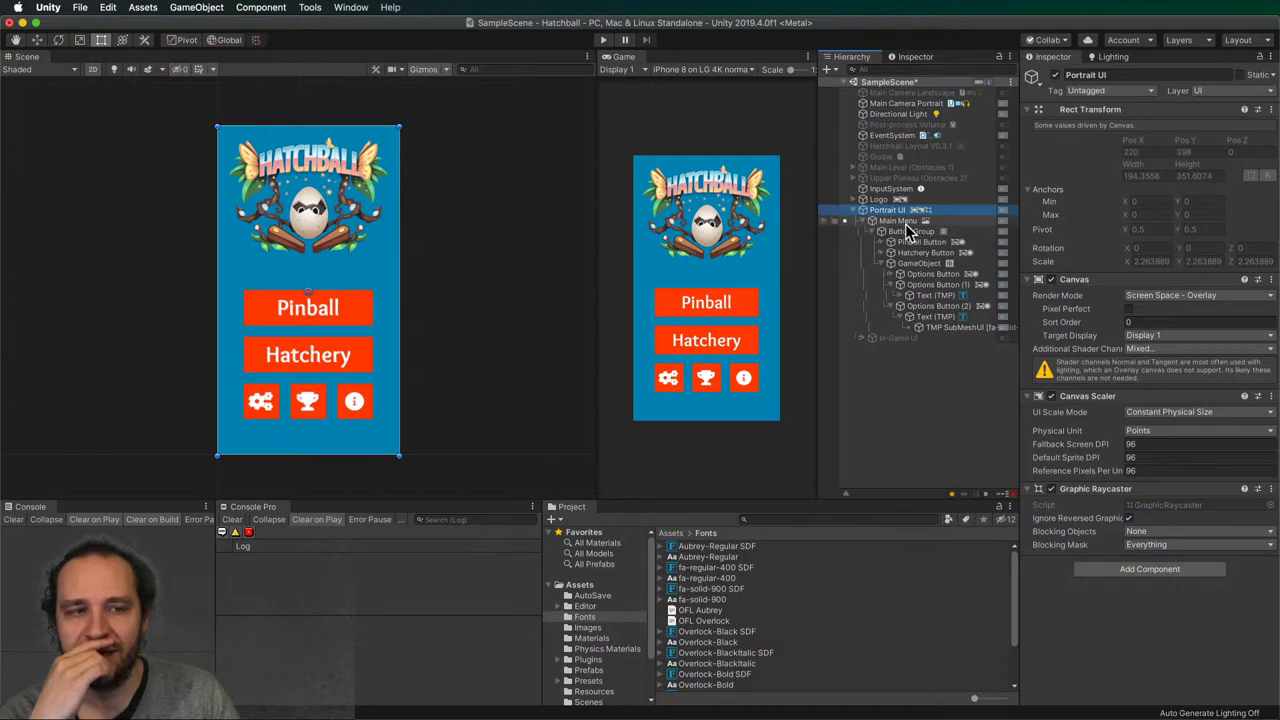
left_click(898, 221)
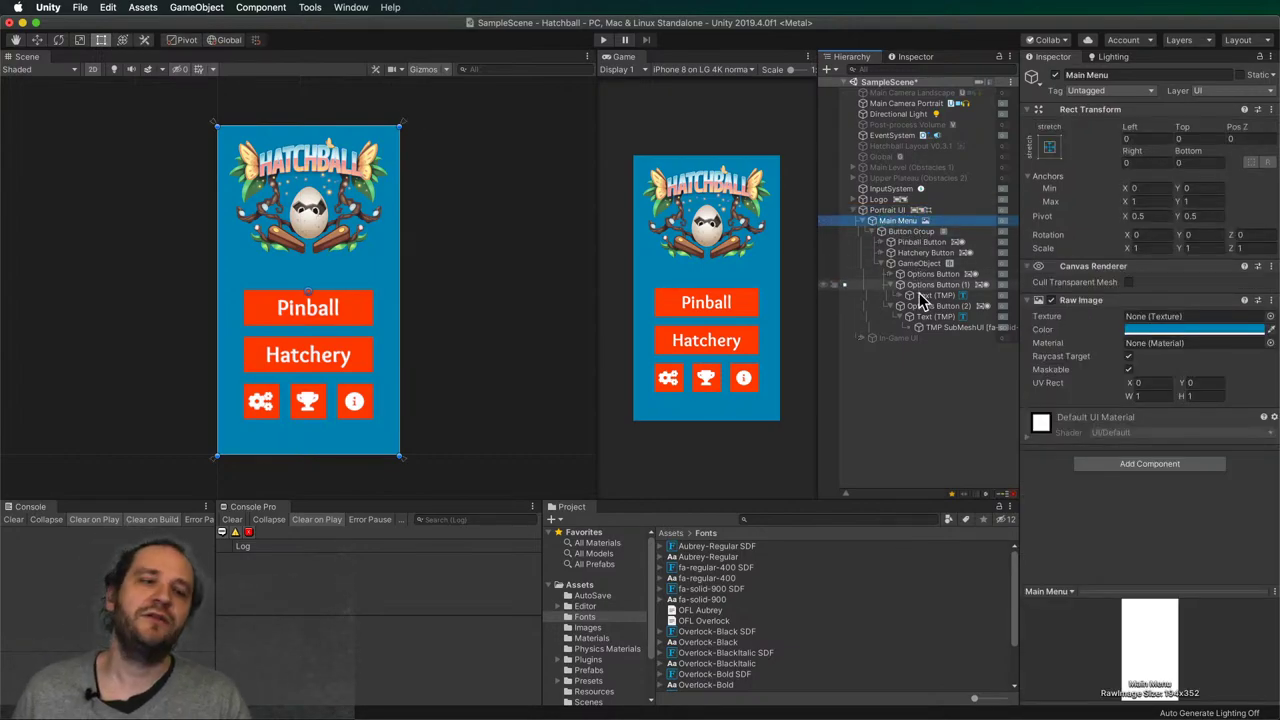
key("super+c")
key("super+v")
left_click_drag(906, 348, 886, 211)
mouse_move(880, 257)
left_mouse_down()
mouse_move(894, 229)
mouse_move(871, 229)
left_mouse_up()
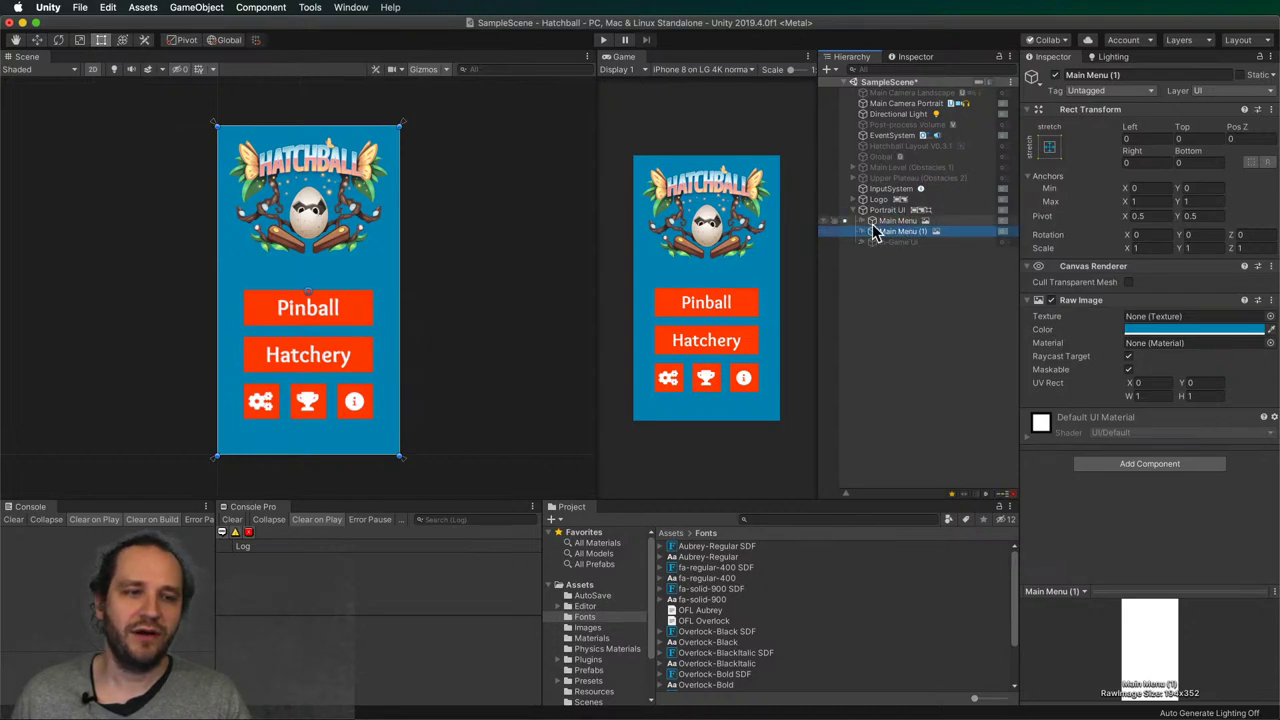
left_click(951, 240)
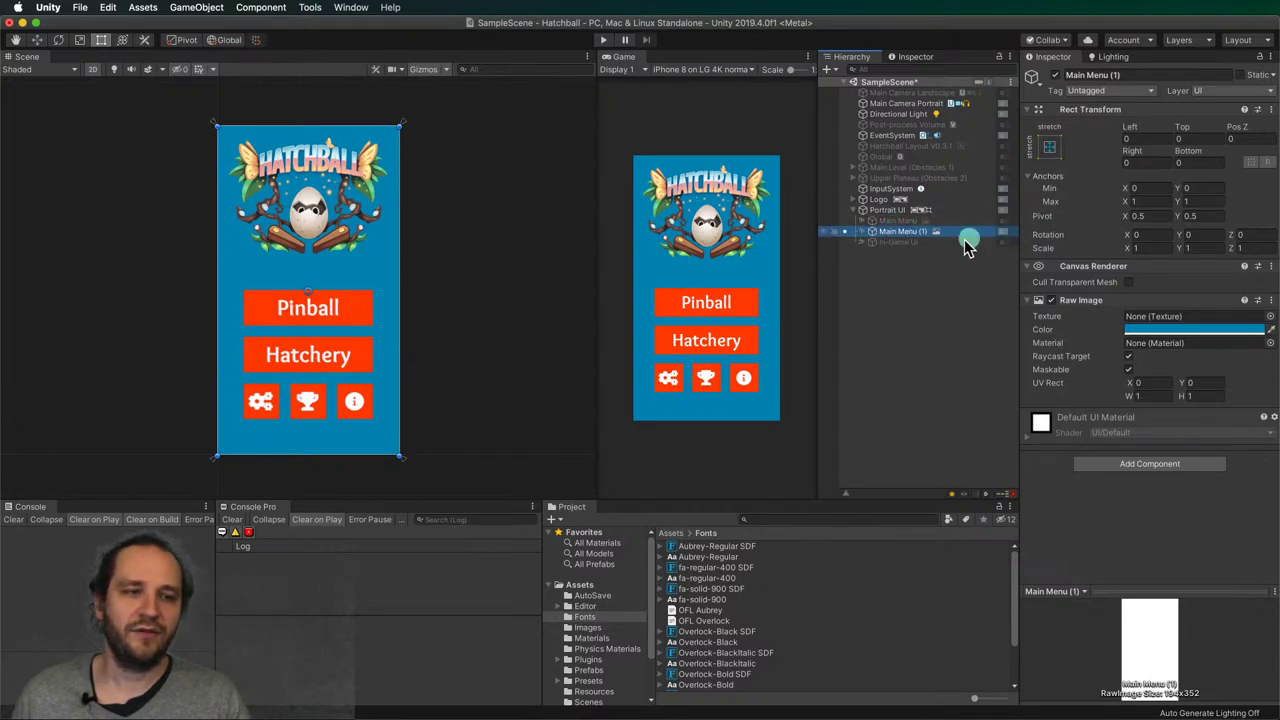
- Rename the copy to 'Pinball Map' and expand it to show Button Group's buttons
left_click(910, 231)
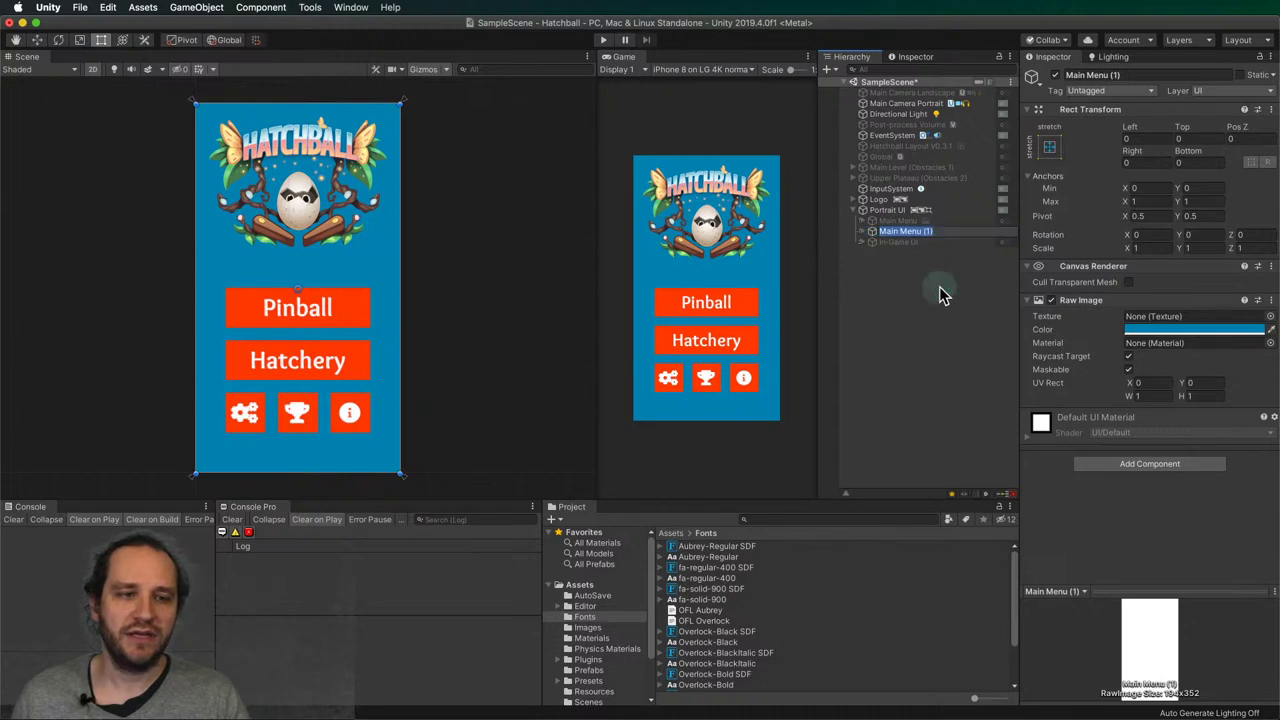
type("Pinabll")
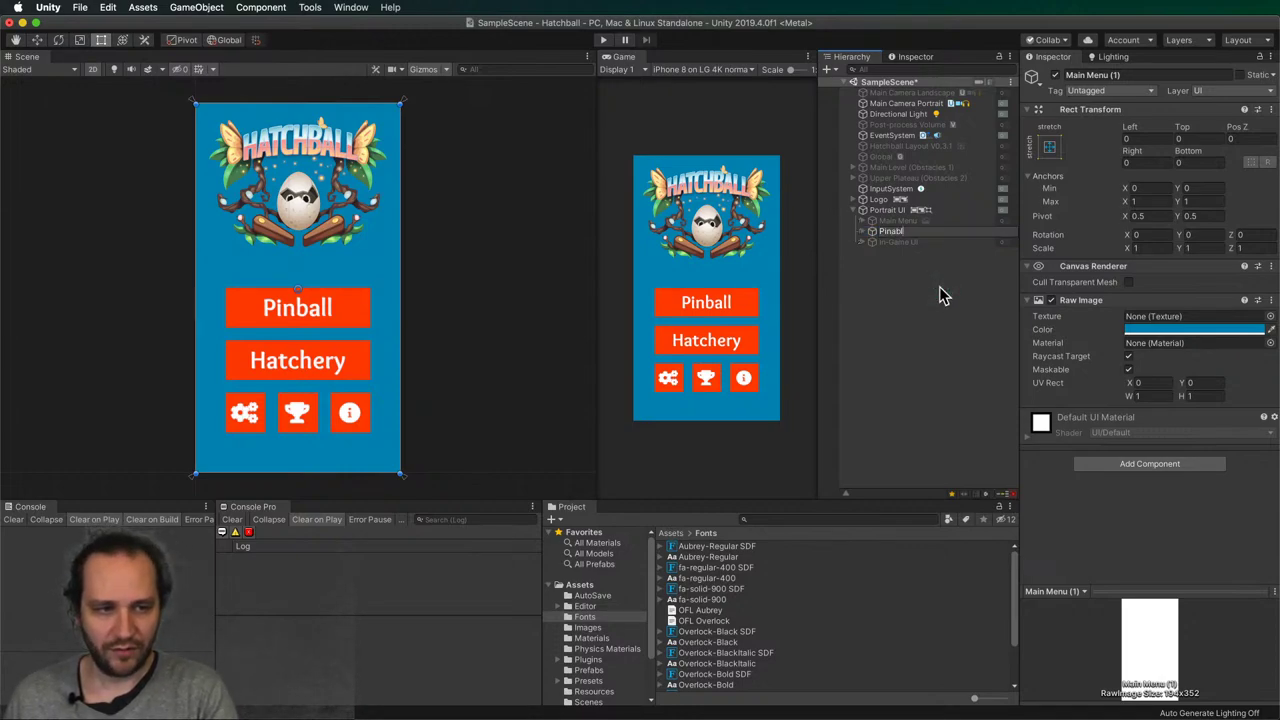
type("ball Map")
key("Return")
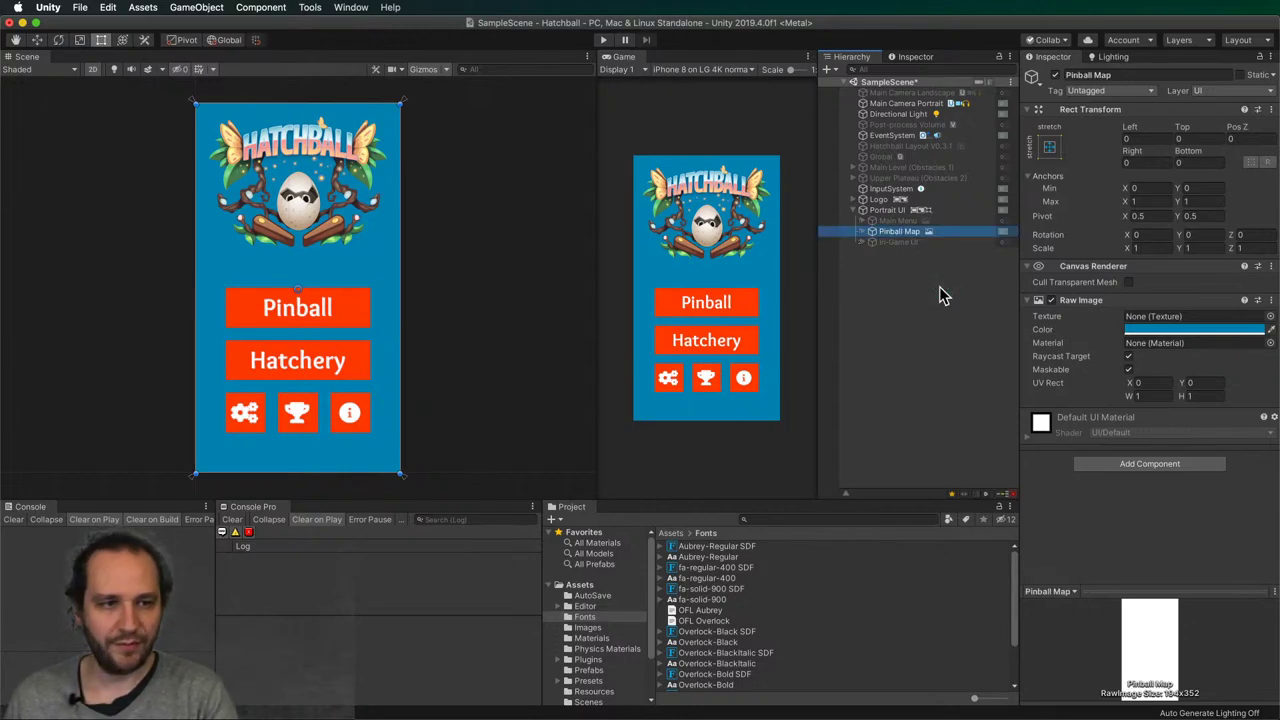
left_click(864, 232)
left_click(872, 242)
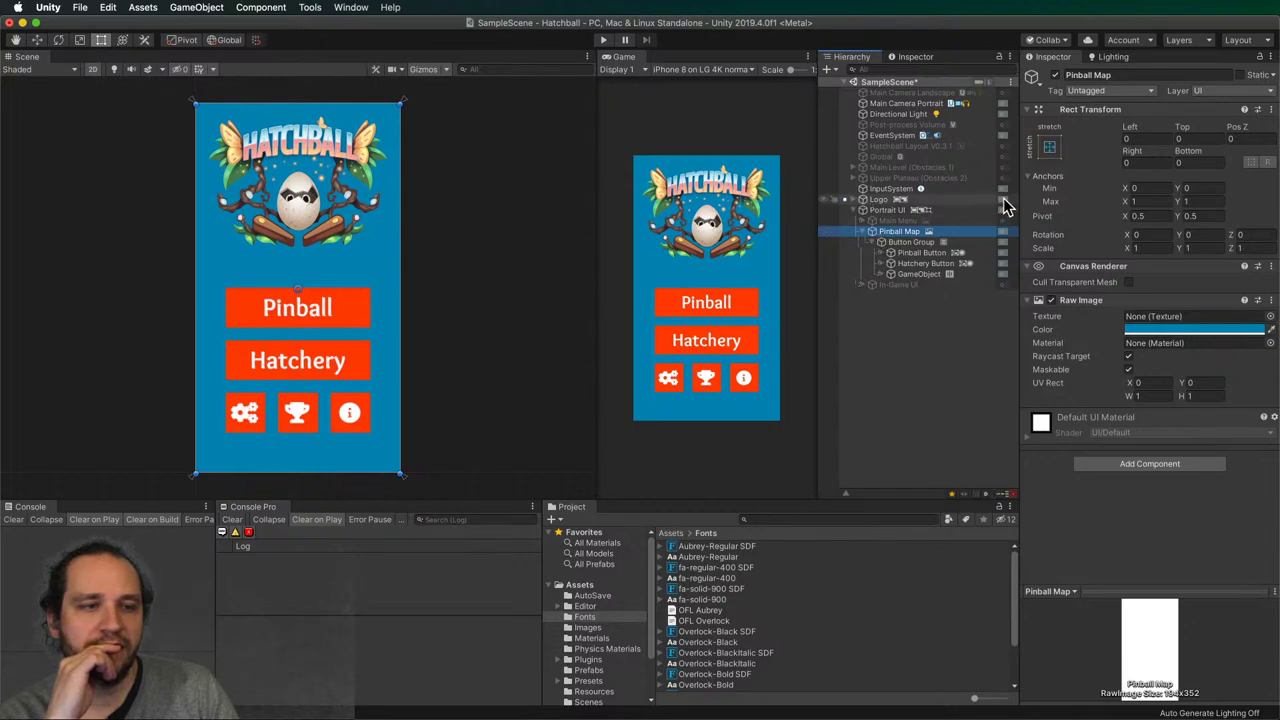
- Deactivate the Logo object so the Hatchball logo disappears from the screen
left_click(853, 200)
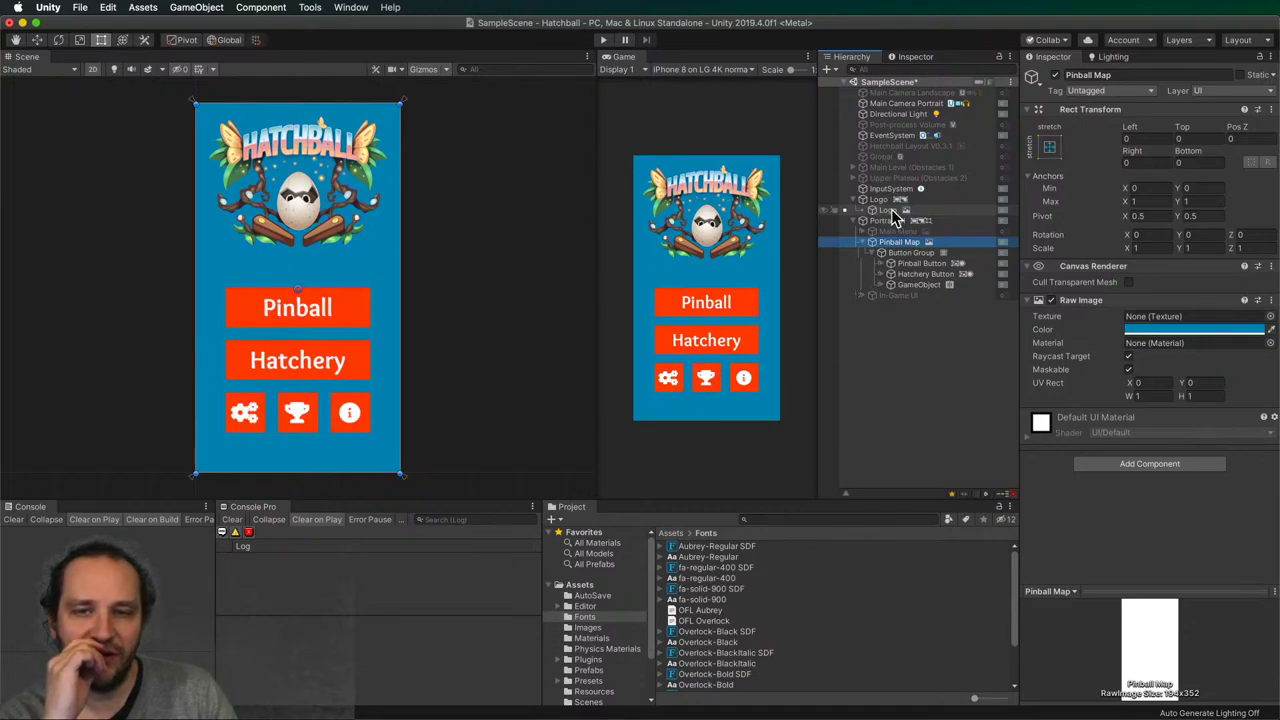
left_click(1003, 200)
left_click(852, 200)
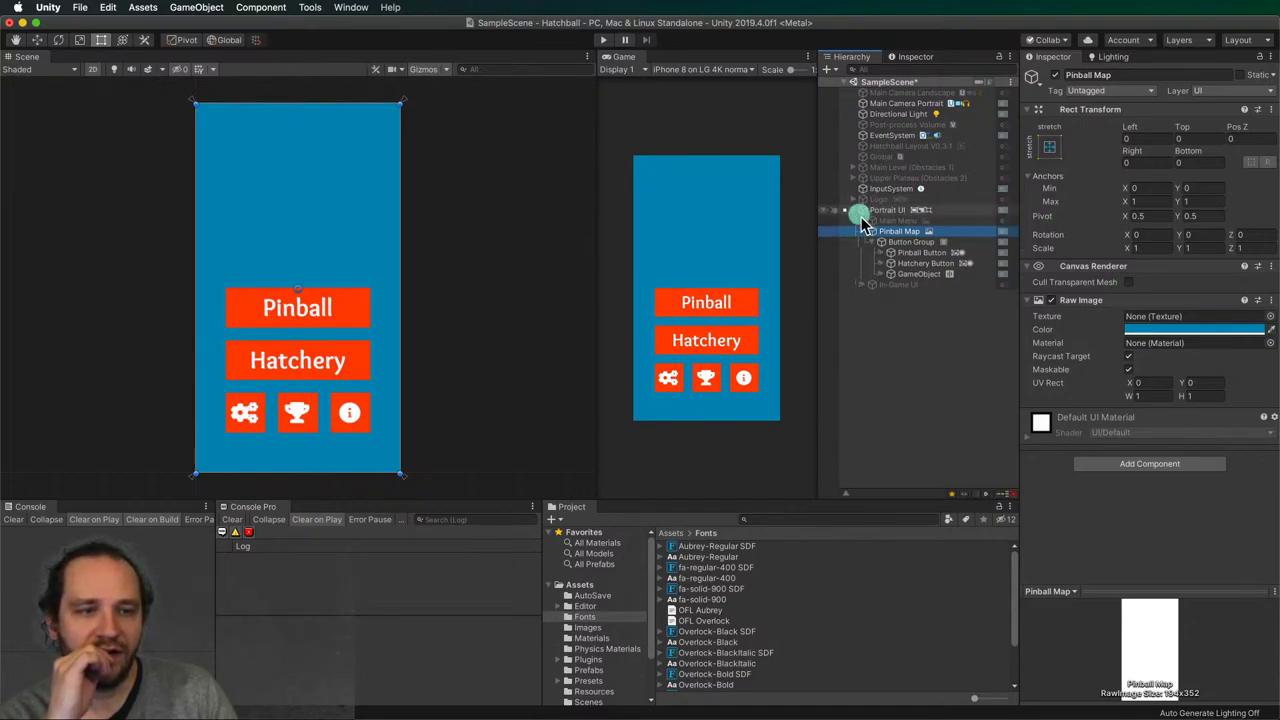
left_click(903, 313)
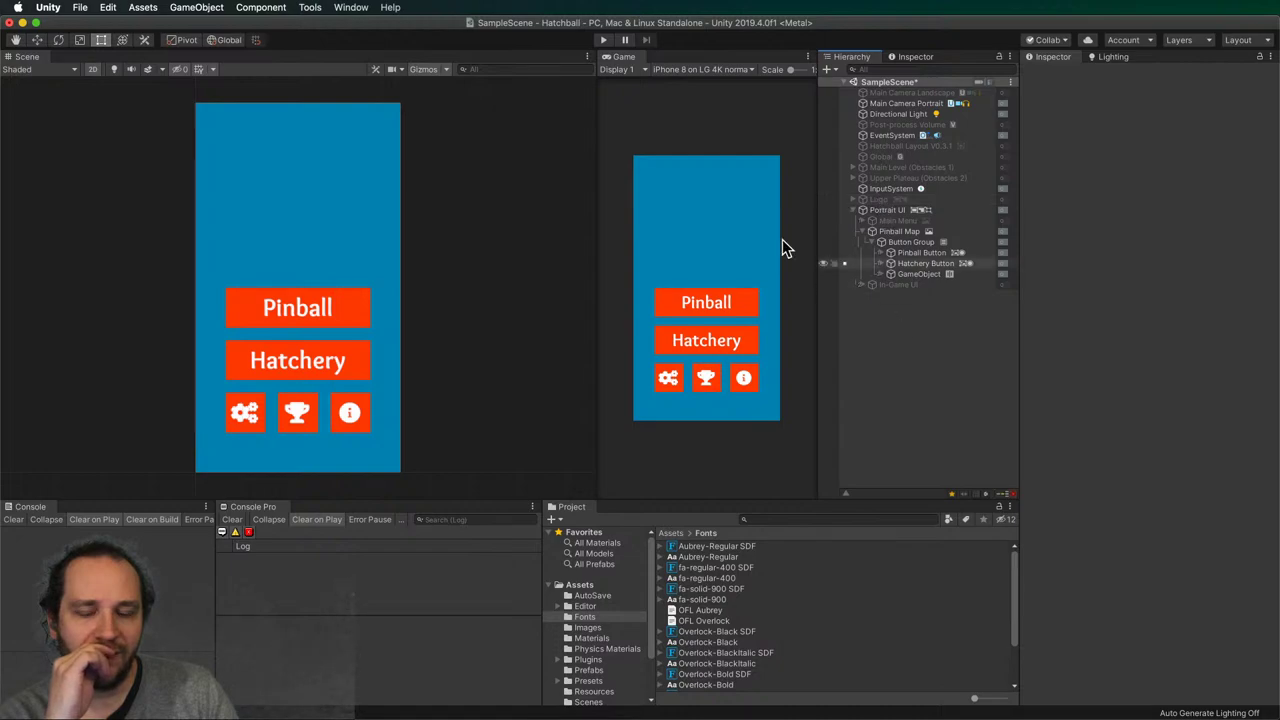
- Try parenting the Logo under Main Menu, undo it, and leave the Logo hidden
left_click(899, 220)
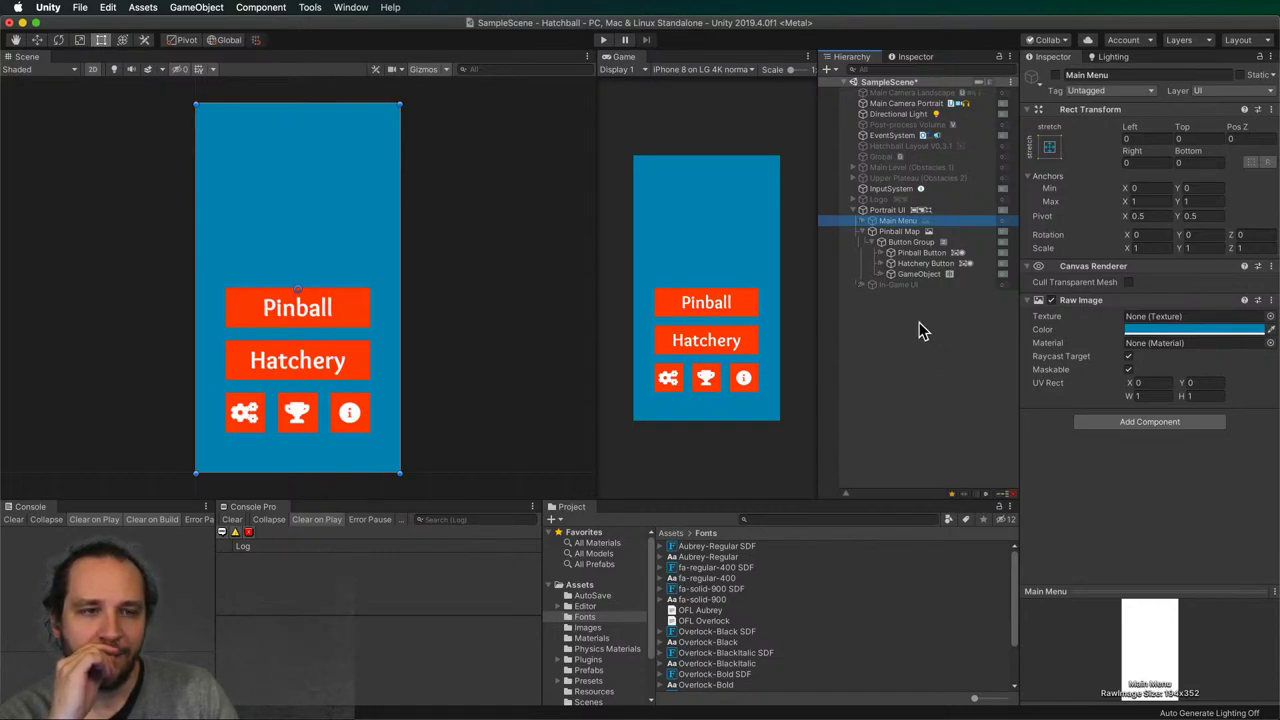
left_click(885, 201)
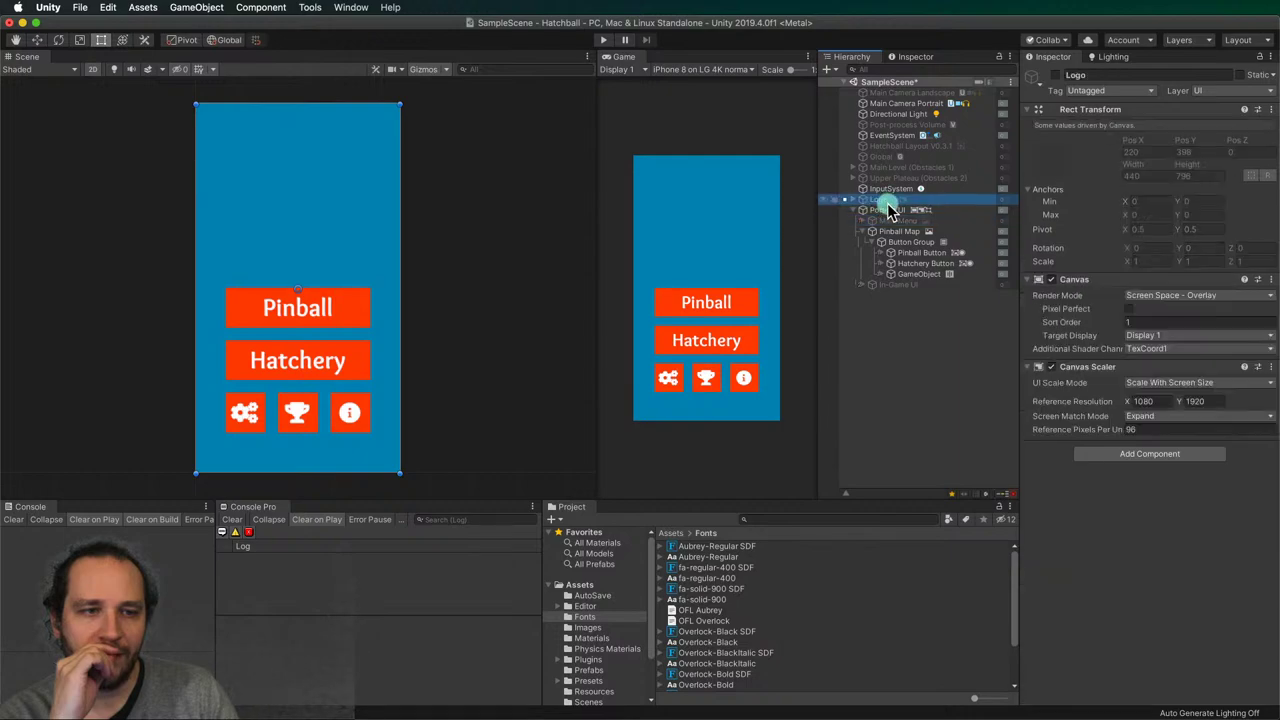
left_click_drag(887, 220, 886, 218)
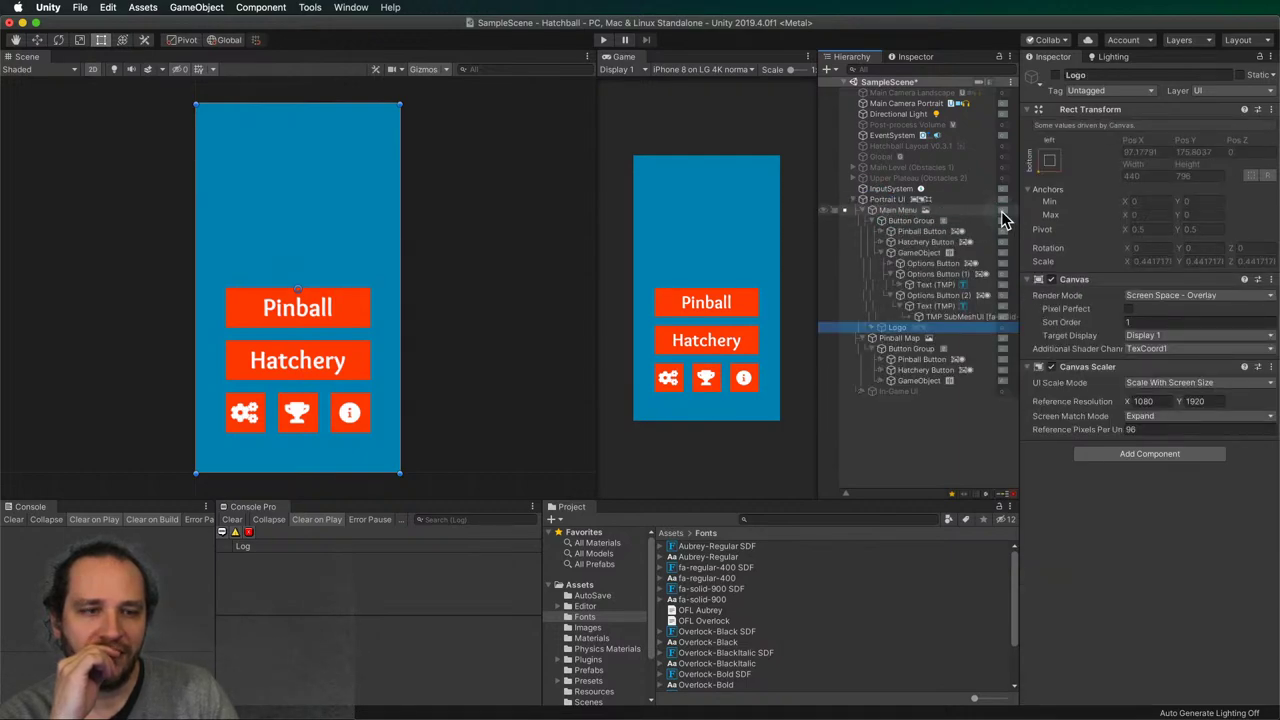
left_click(1002, 328)
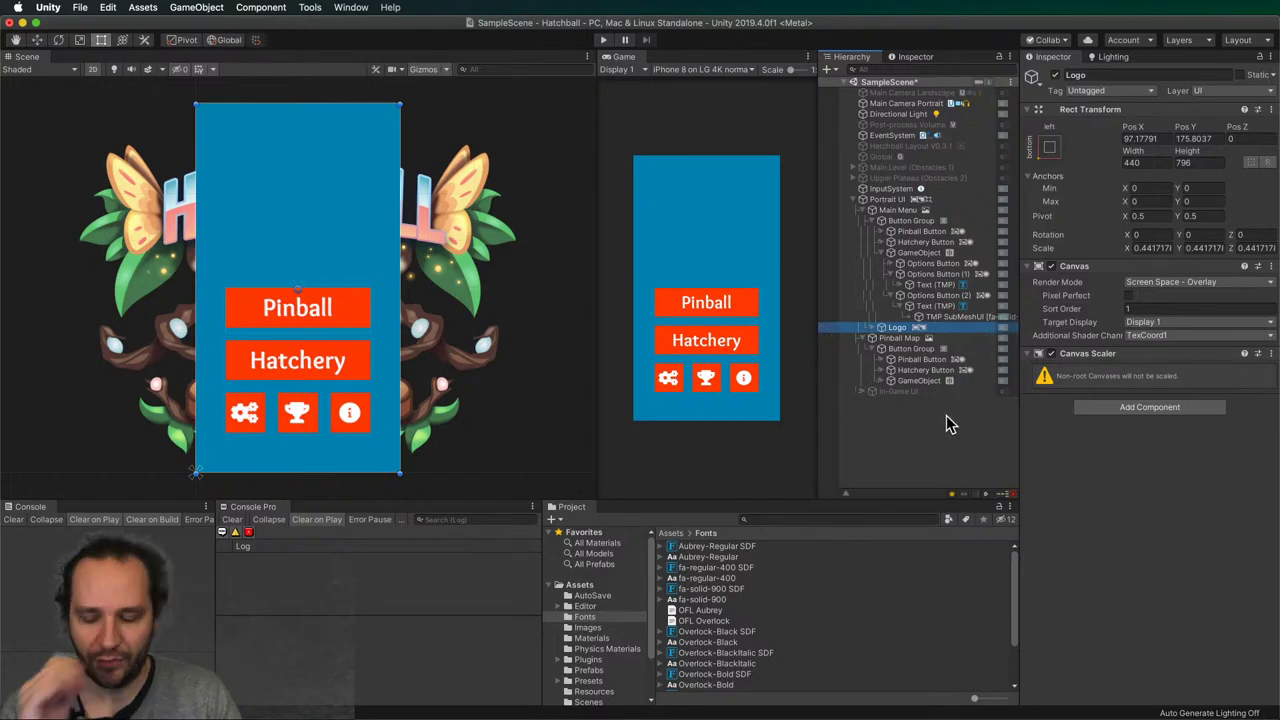
key("super+z")
key("super+z")
key("super+z")
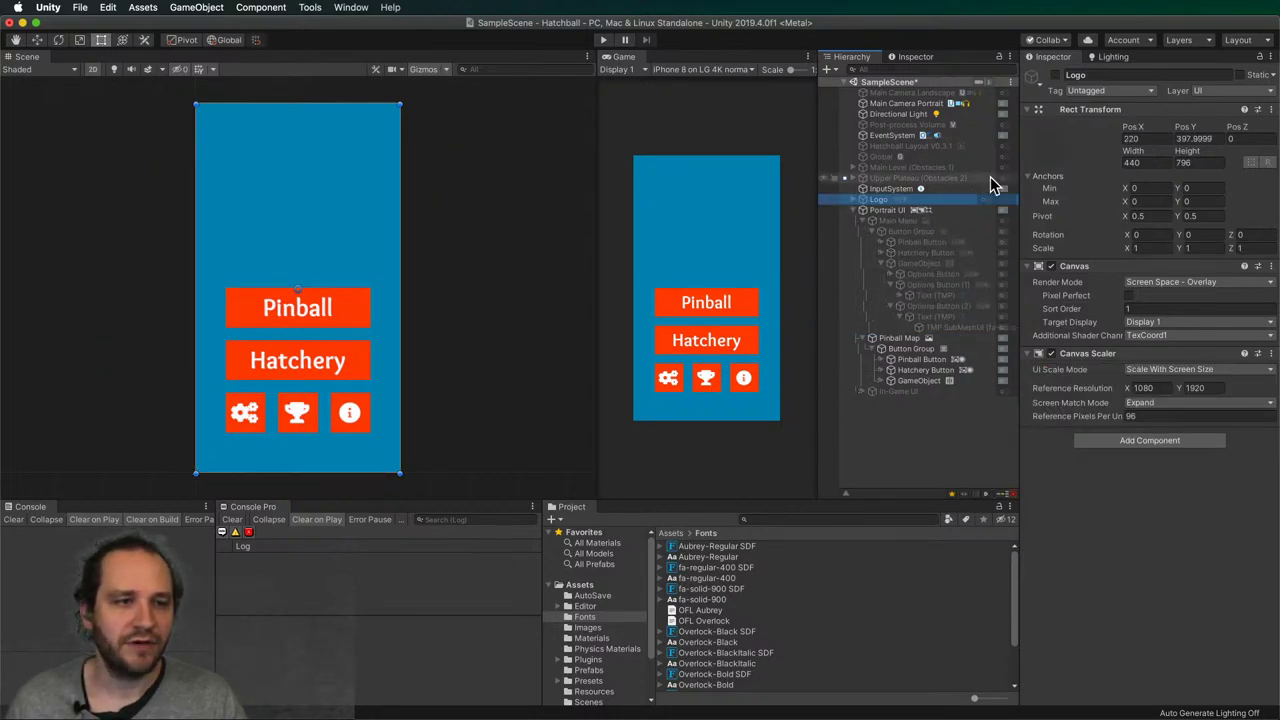
left_click(1002, 199)
left_click(1002, 199)
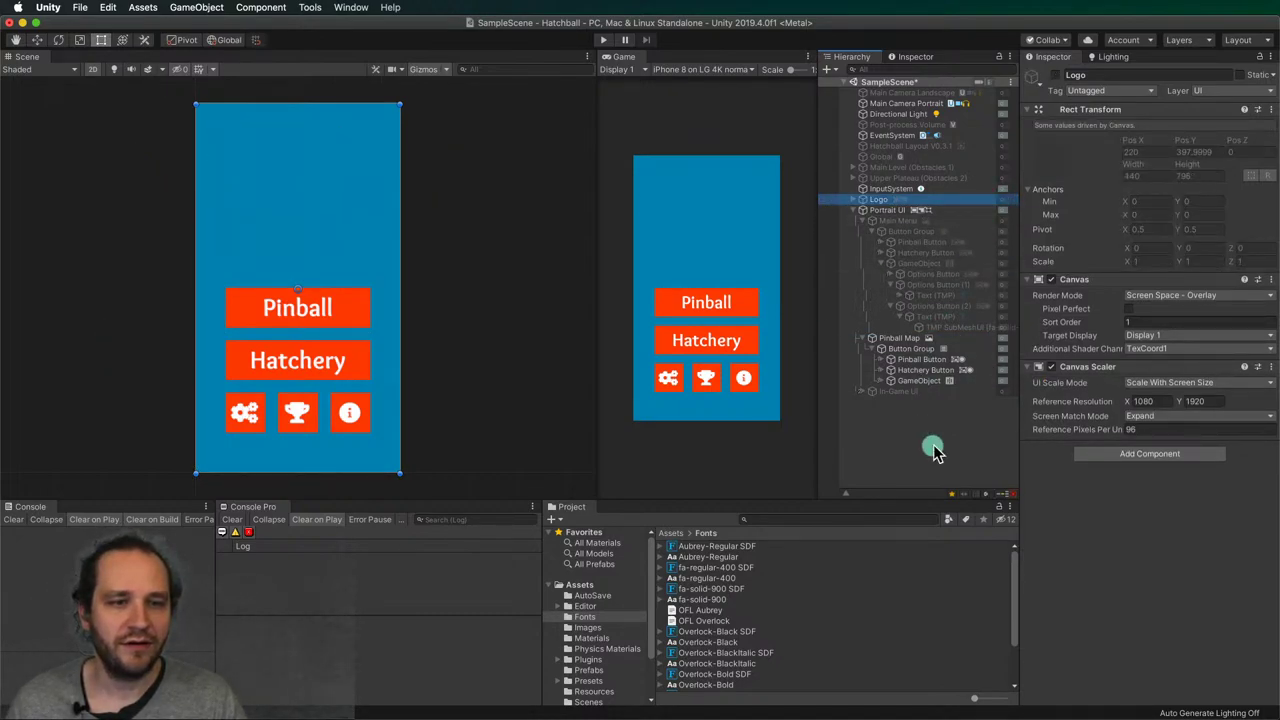
left_click(934, 451)
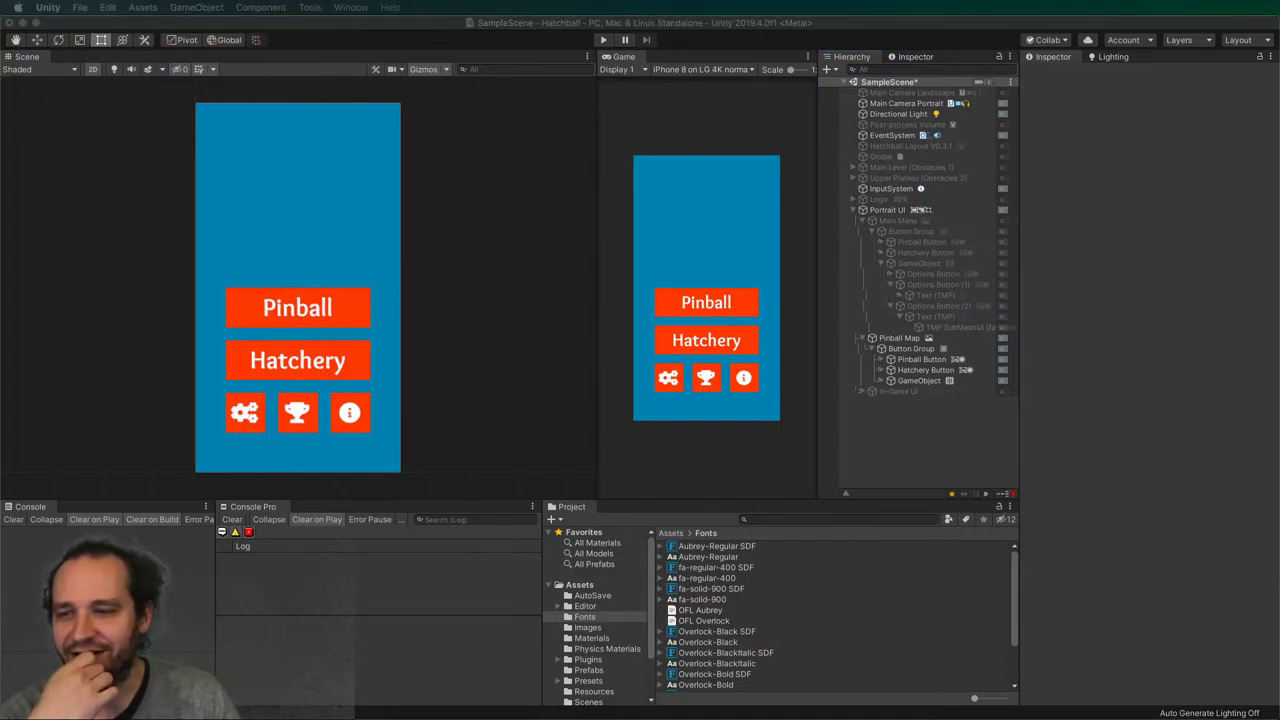
left_click(939, 429)
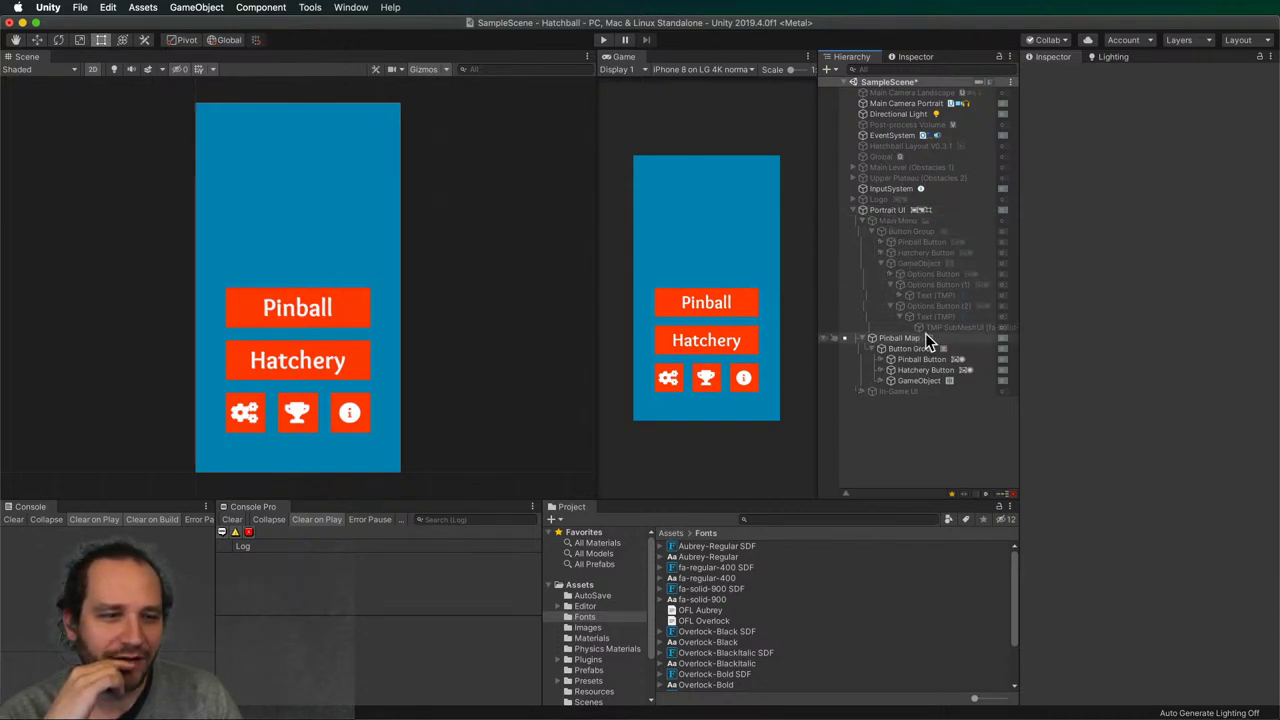
- Collapse Main Menu and rearrange Pinball Map's Button Group children in the Hierarchy
left_click(862, 220)
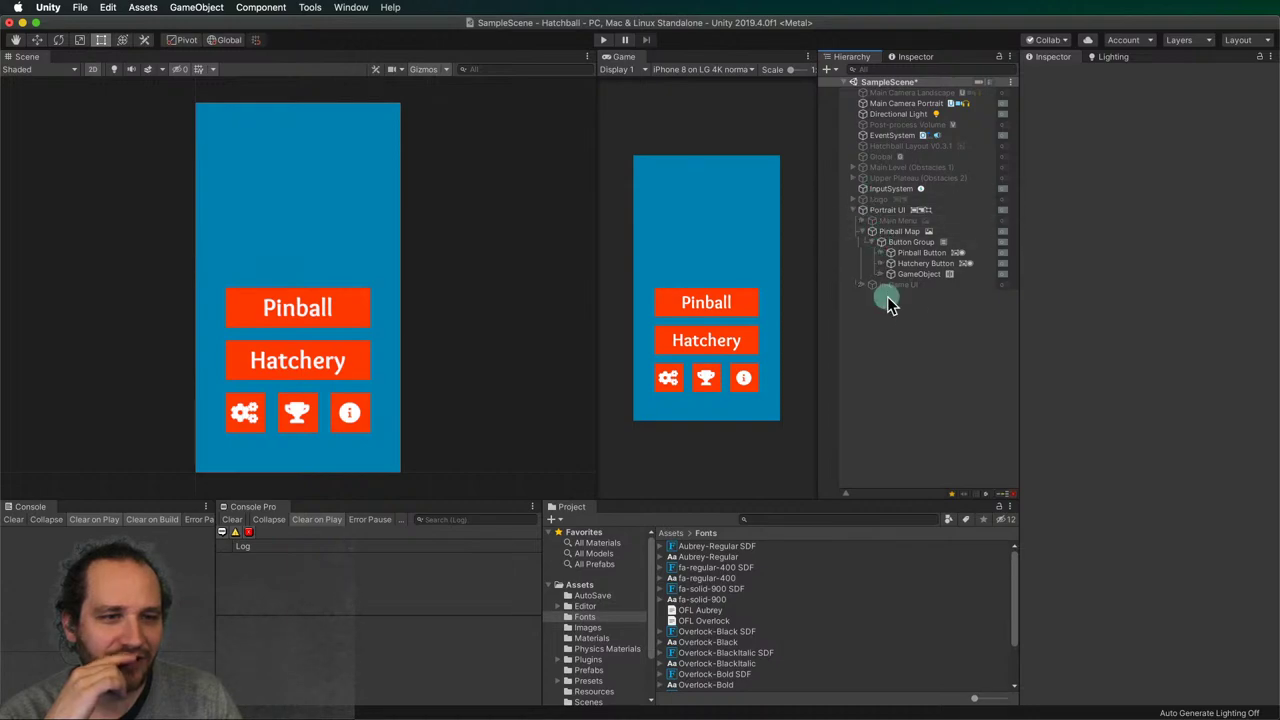
left_click(895, 232)
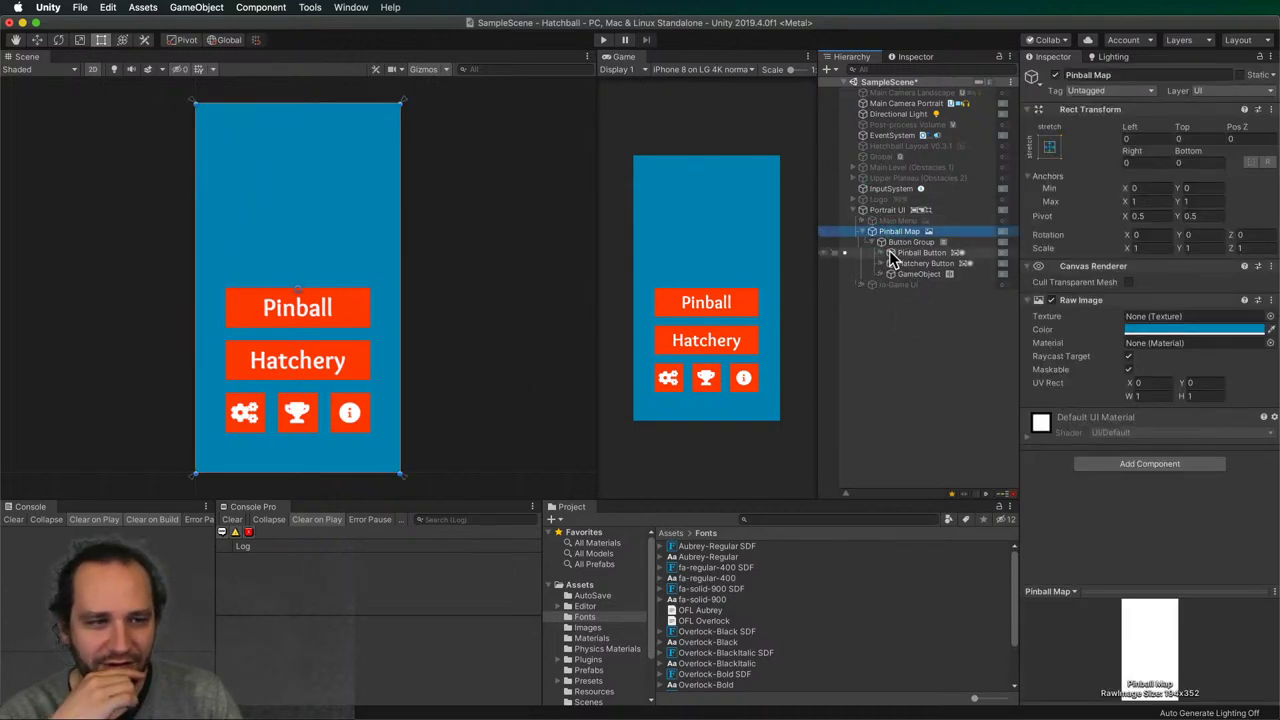
left_click(902, 245)
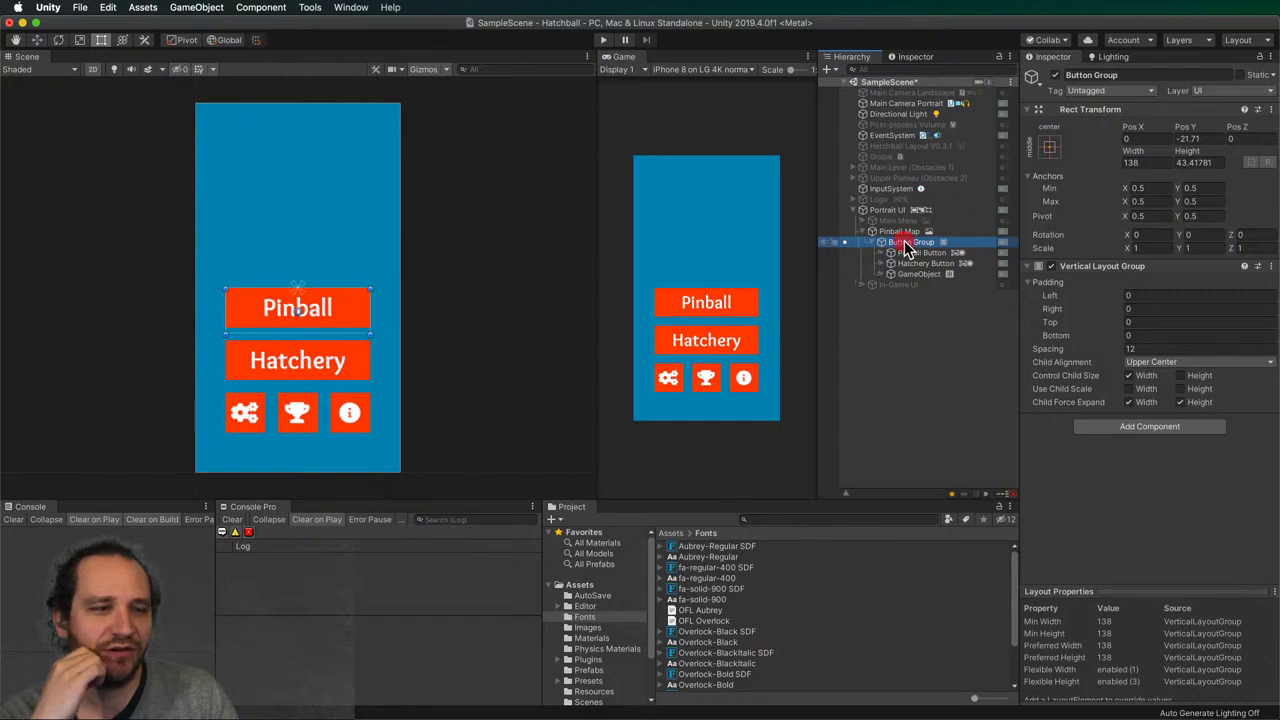
right_click(906, 246)
left_click(840, 310)
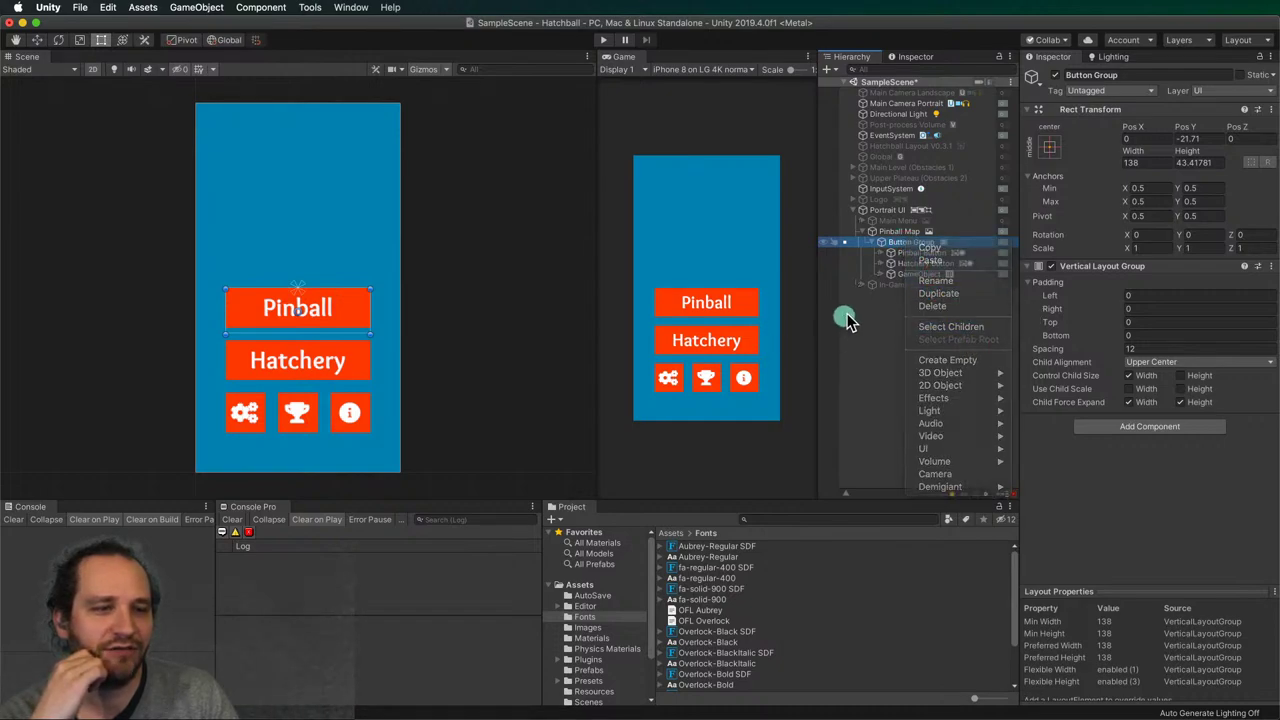
left_click(918, 263)
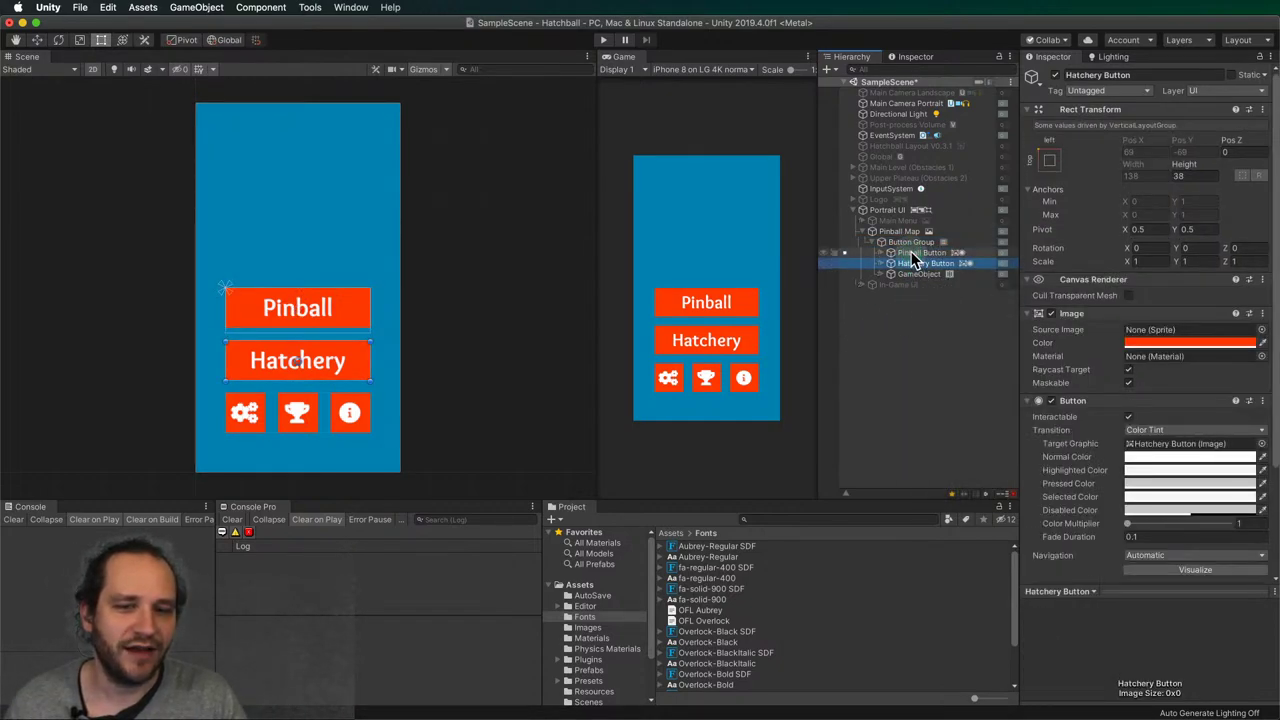
left_click(909, 305)
left_click(884, 276)
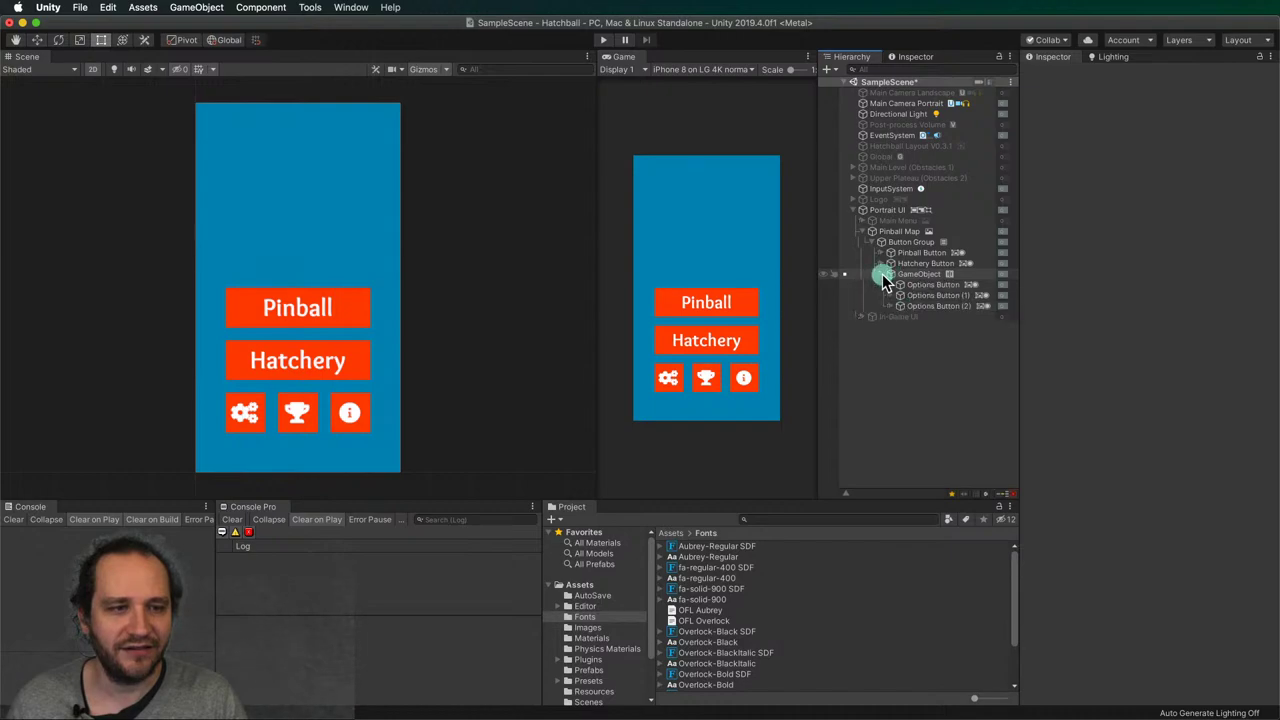
left_click_drag(914, 286, 889, 244)
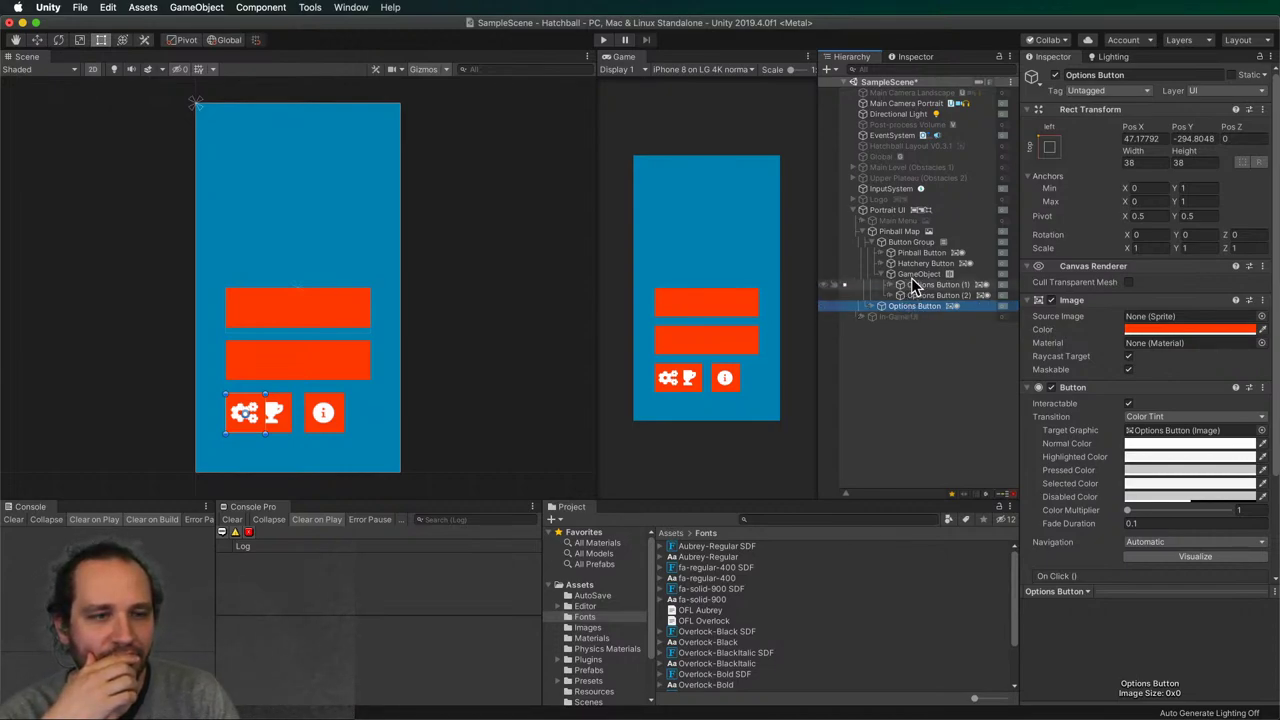
- Move Pinball Button out of Button Group under Pinball Map and rename it Level Button (1)
left_click_drag(910, 253, 910, 245)
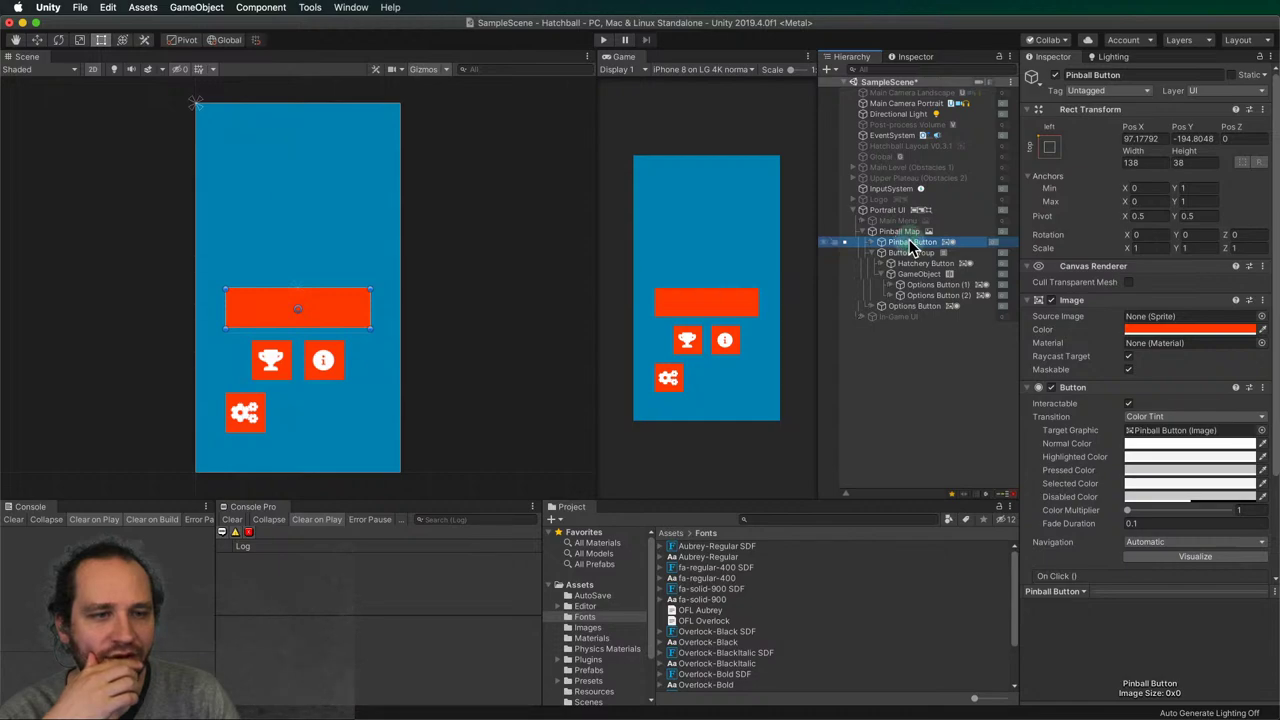
left_click(910, 243)
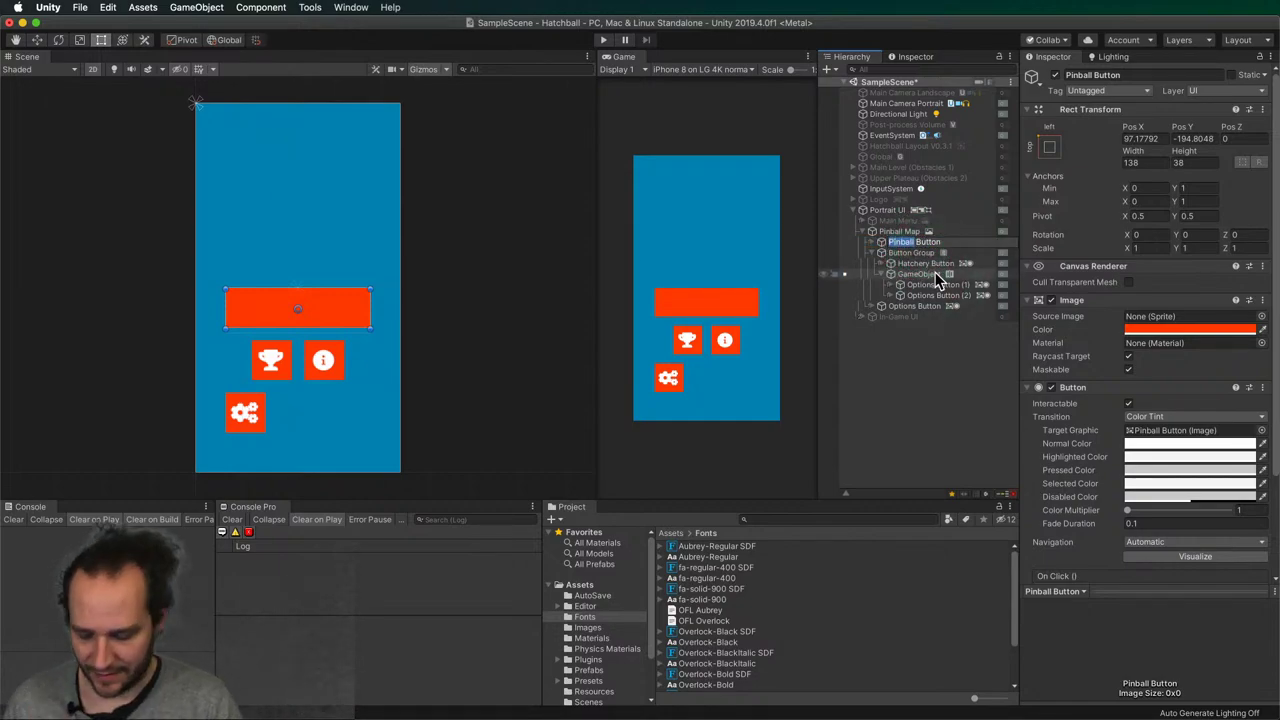
type("LEVE")
key("BackSpace")
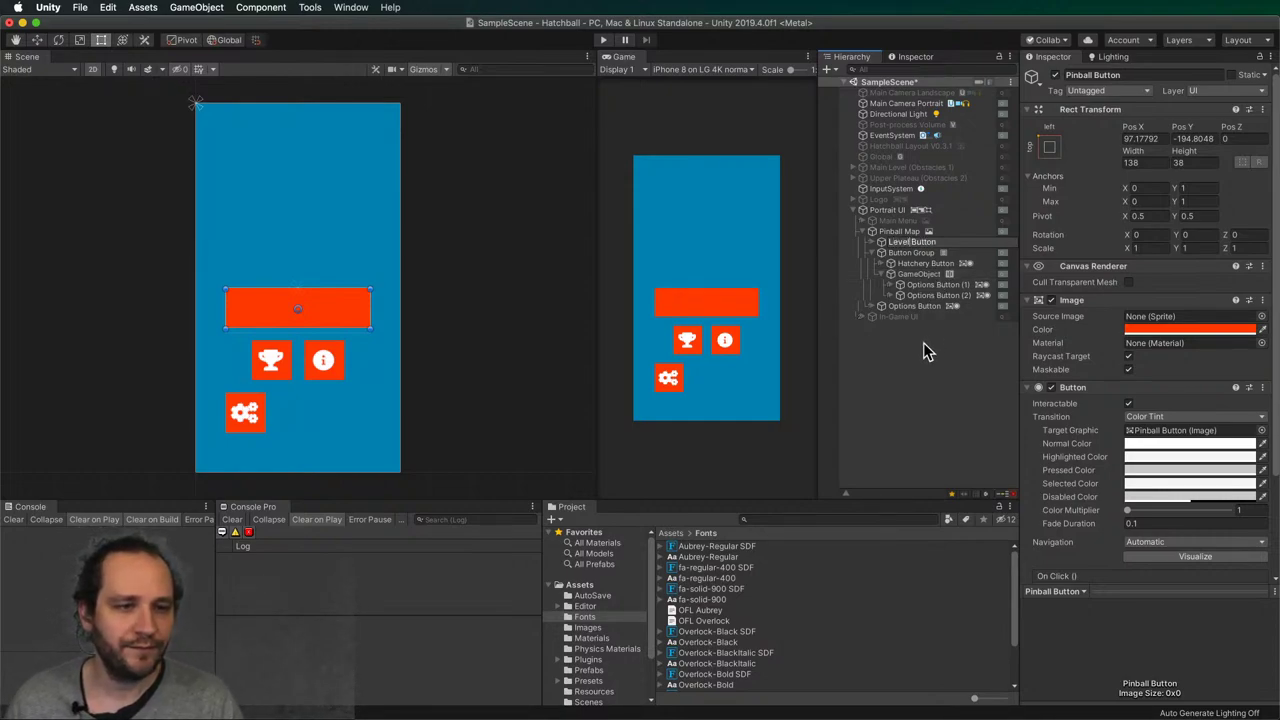
type("l")
key("Return")
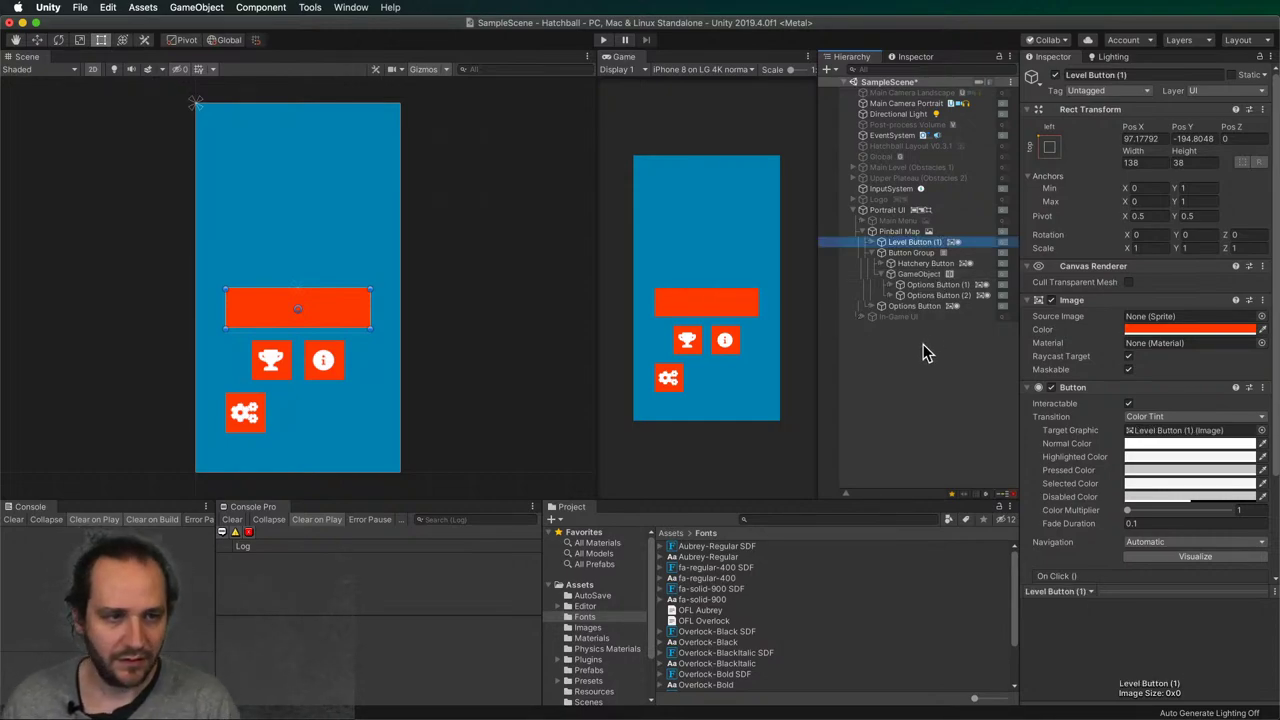
left_click(935, 361)
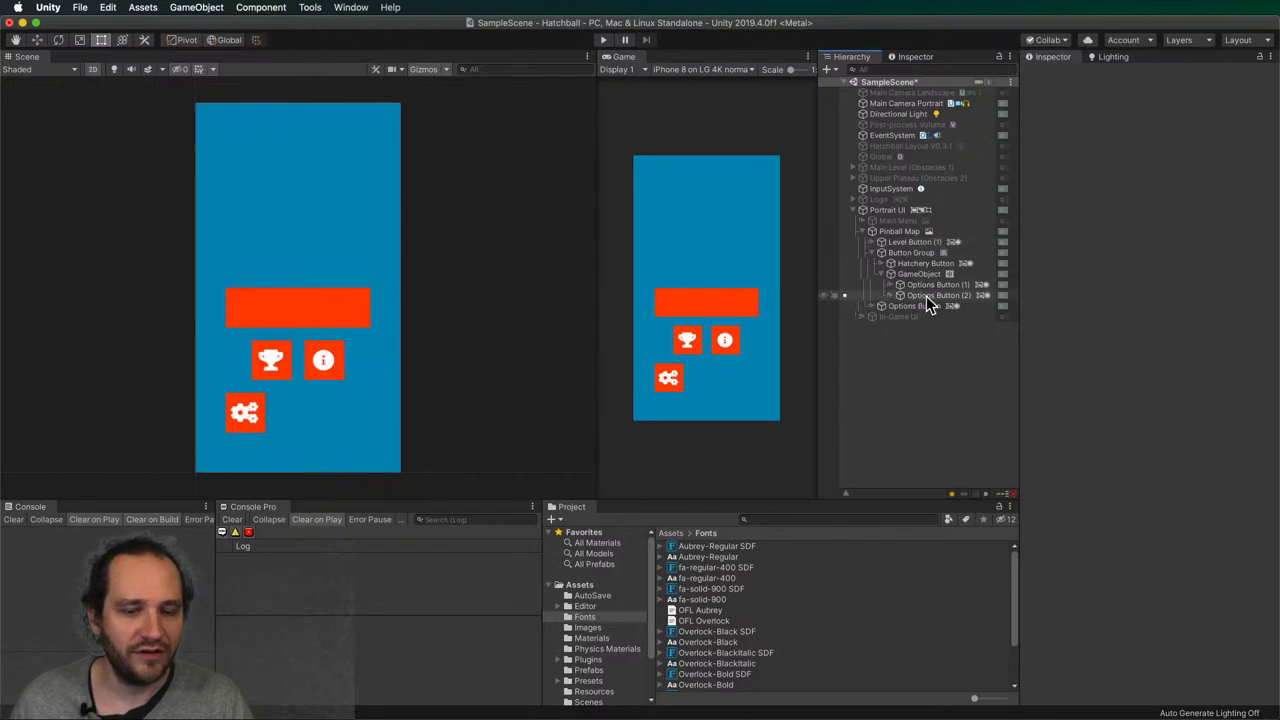
left_click(918, 242)
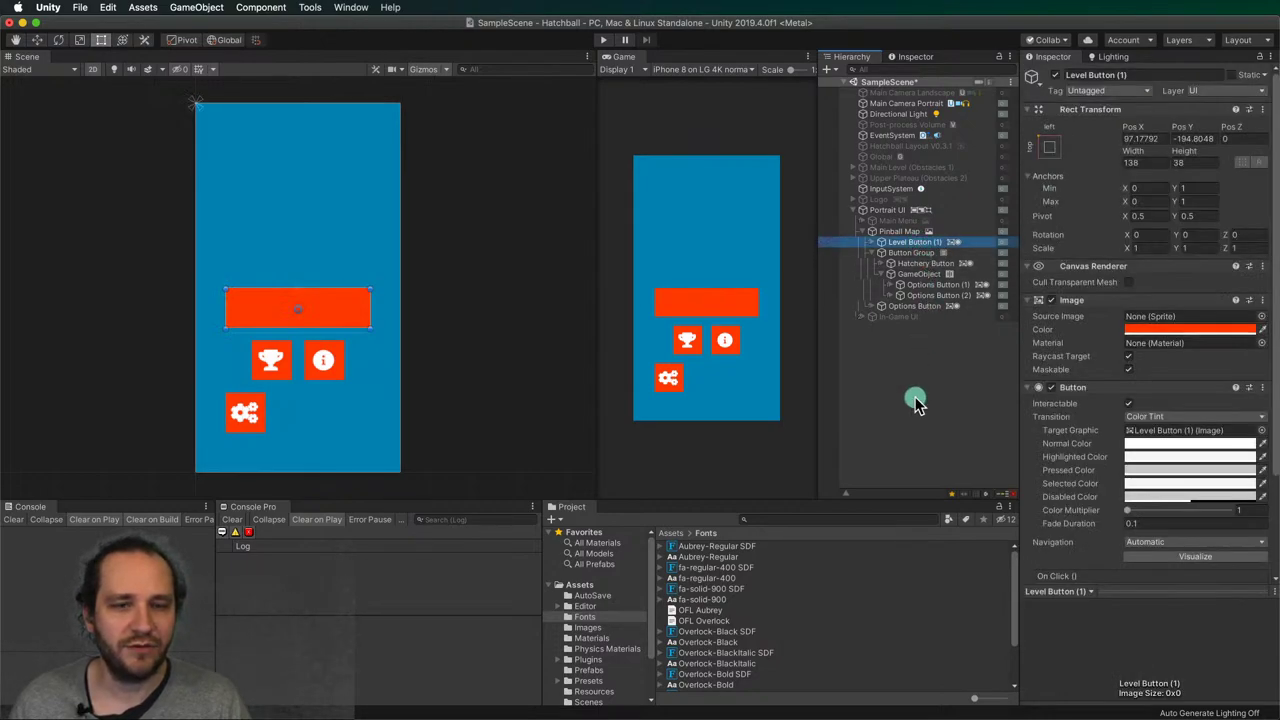
- Delete Button Group, move the Options icon Text (TMP) onto Level Button (1), and delete Options Button
left_click_drag(920, 276, 918, 260)
left_click(918, 254)
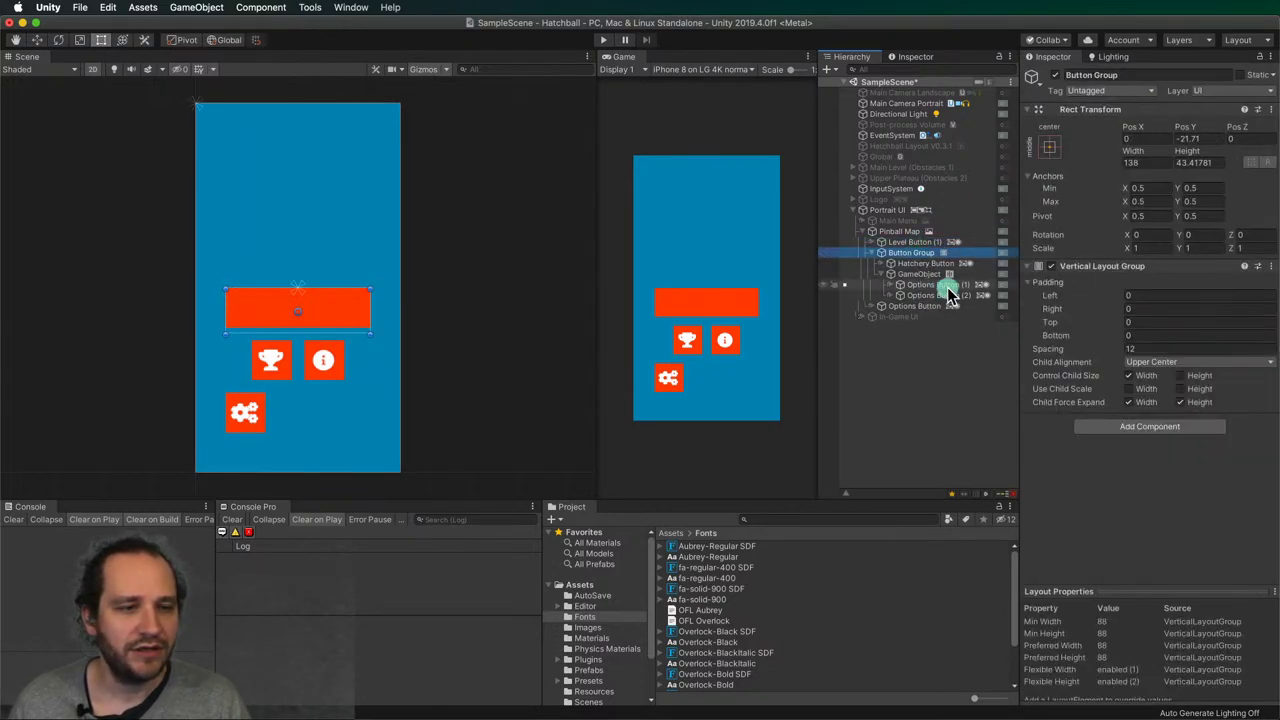
key("super+BackSpace")
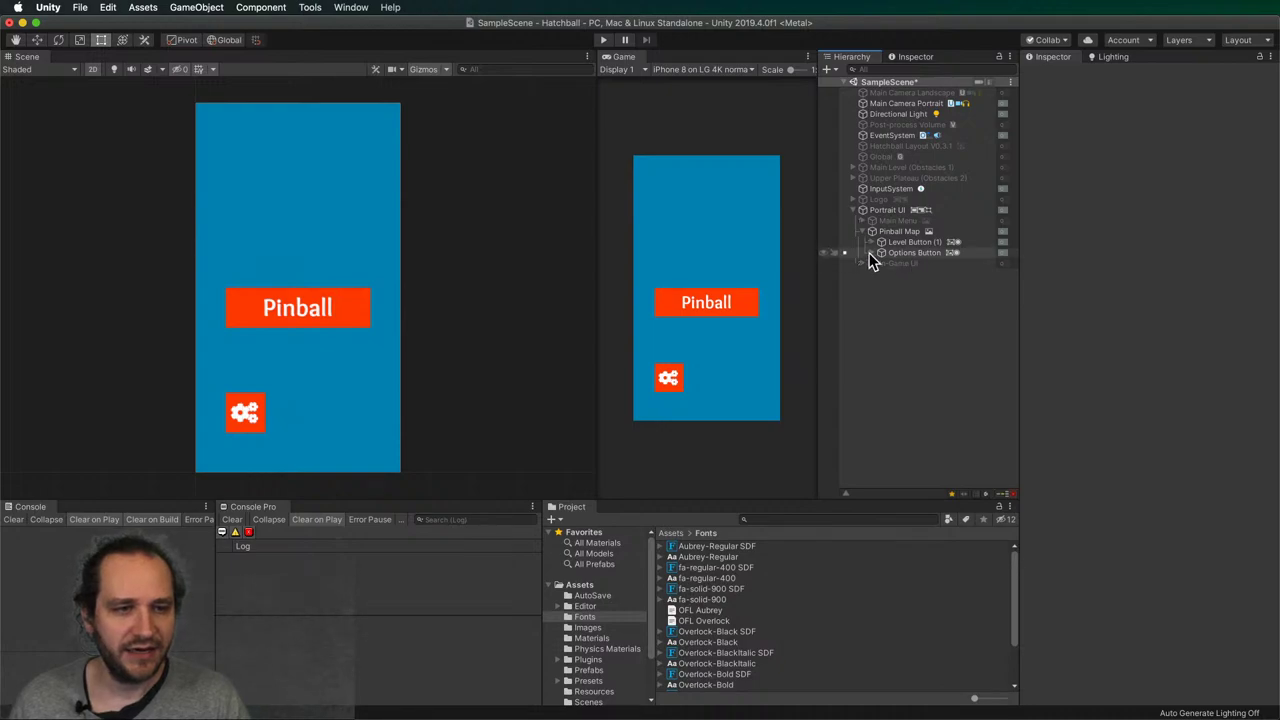
left_click(873, 253)
left_click(908, 262)
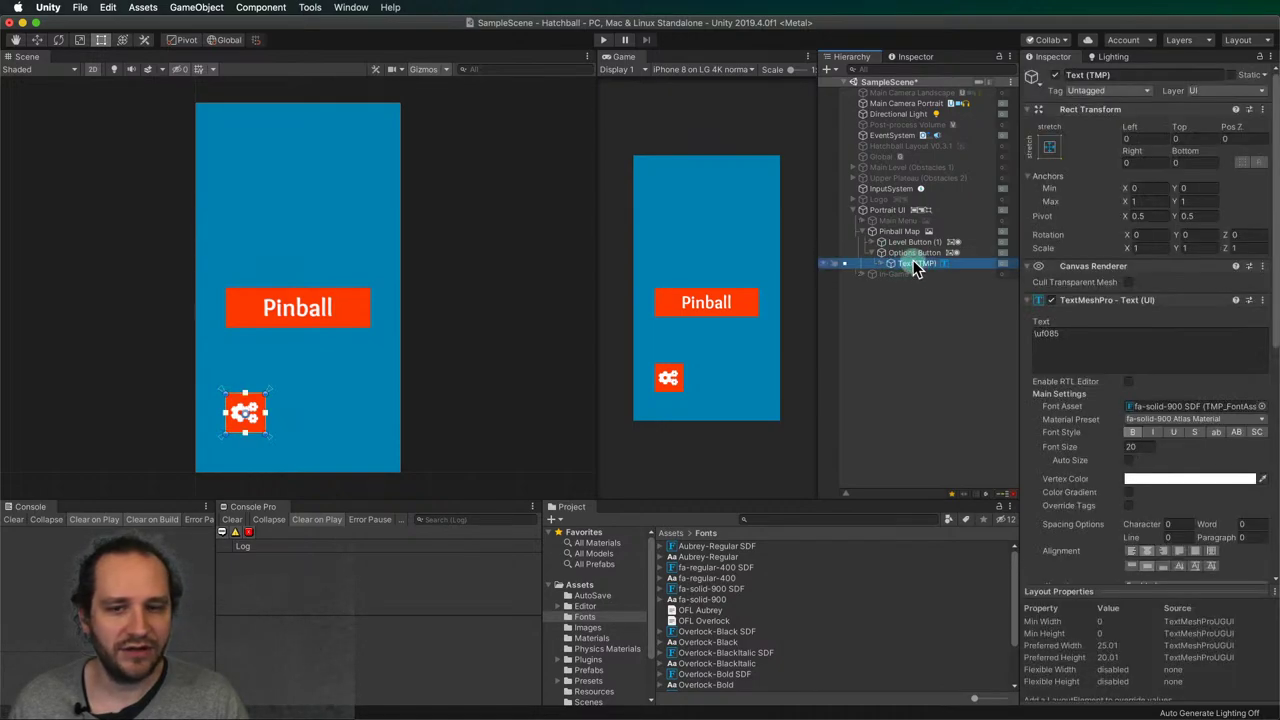
left_click_drag(911, 262, 906, 245)
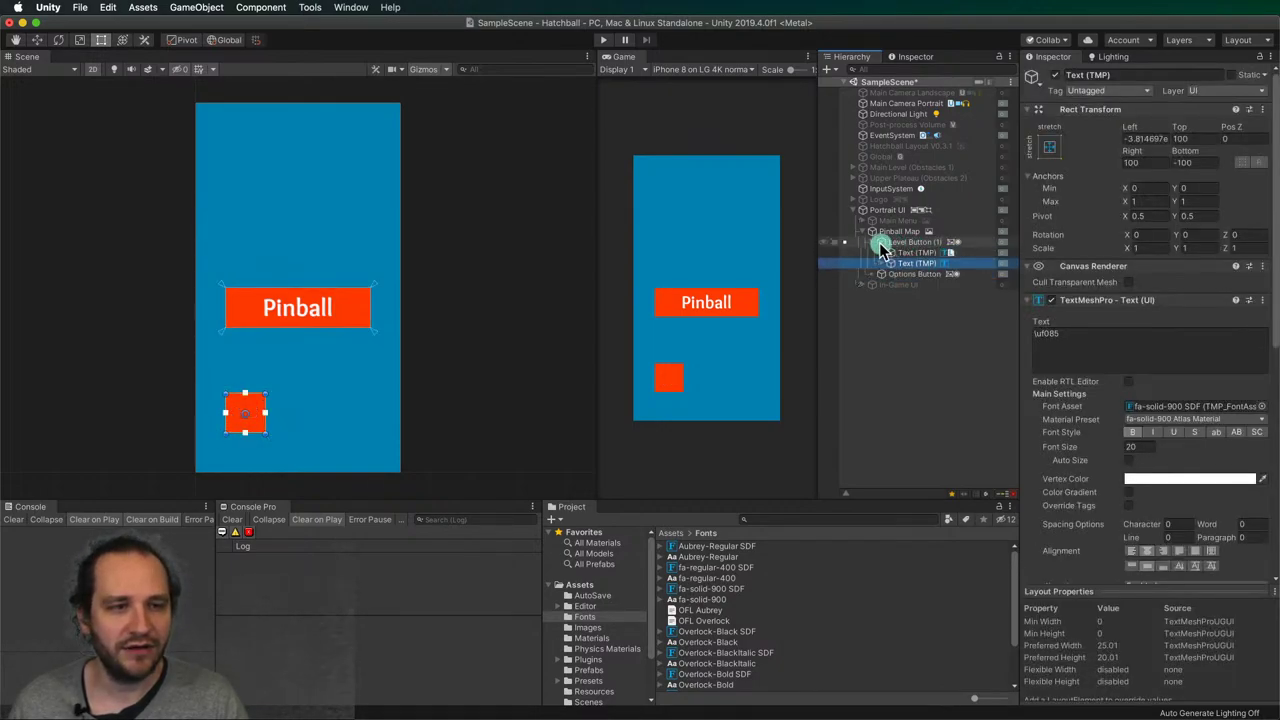
left_click(906, 273)
key("Delete")
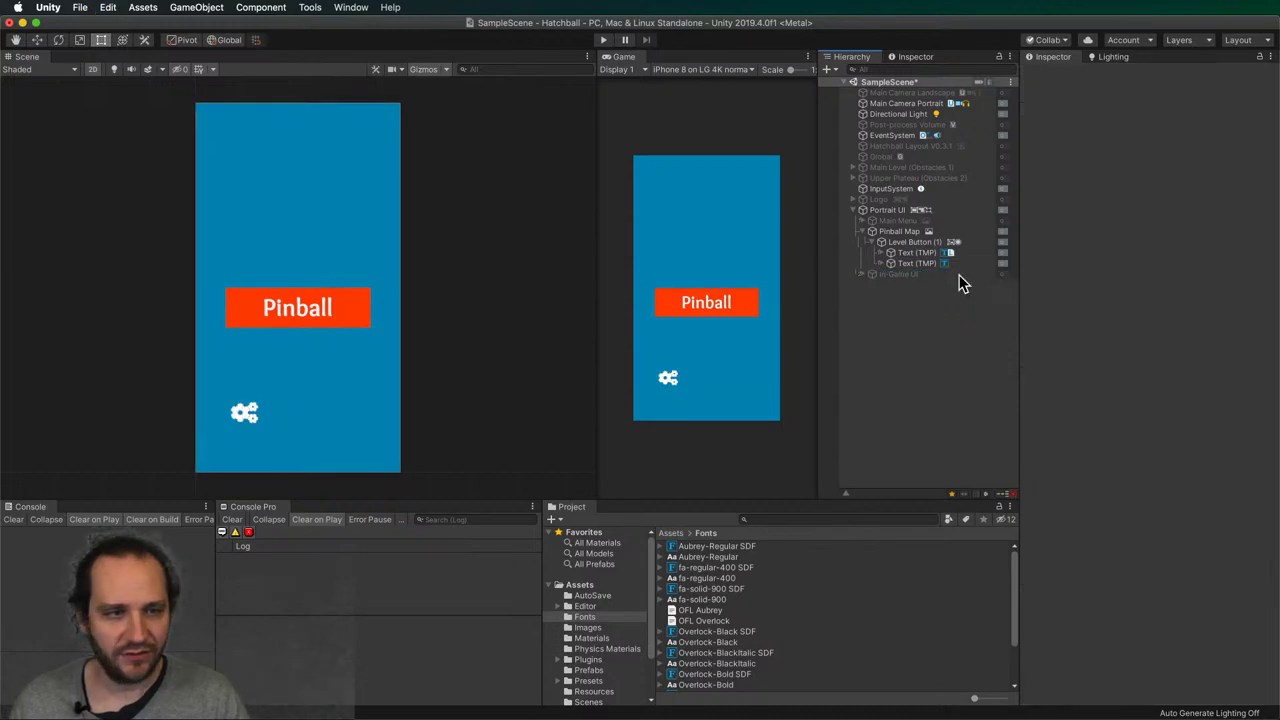
- Place the icon at the button's right edge and change its code from \uf085 to the \uf005 star
left_click(905, 263)
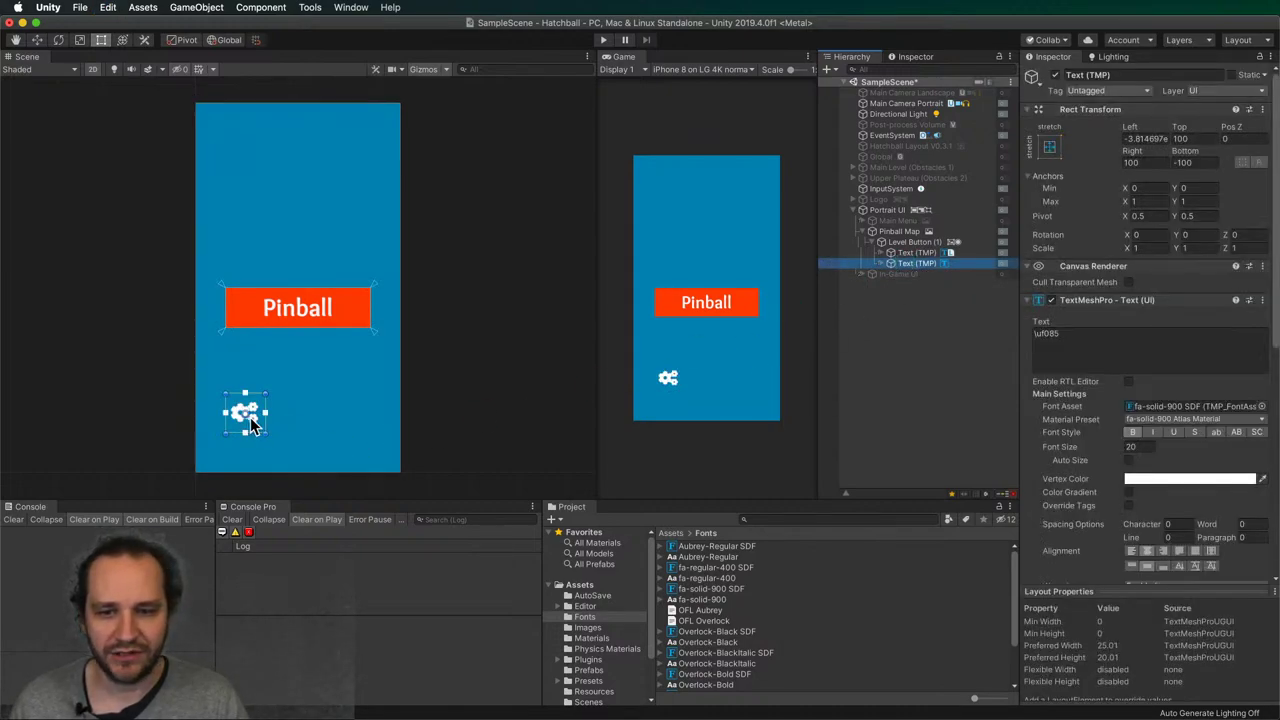
left_click_drag(251, 418, 362, 340)
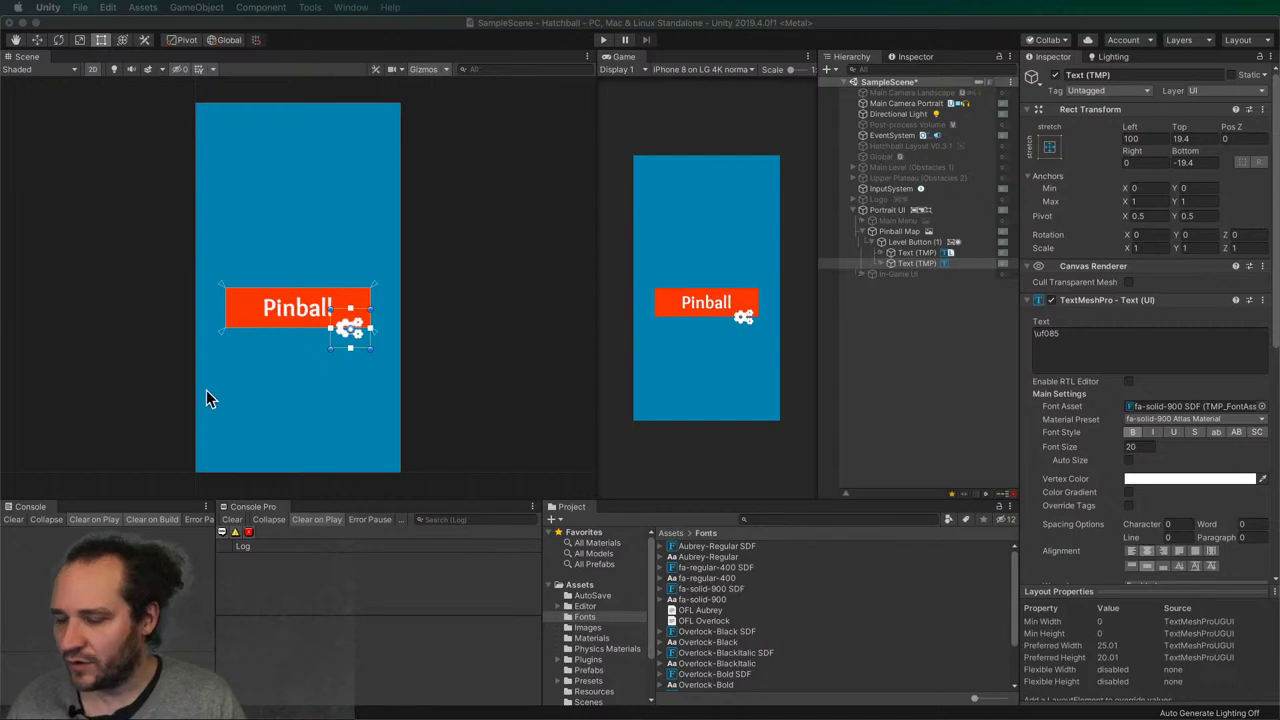
left_click(1111, 341)
key("BackSpace")
key("BackSpace")
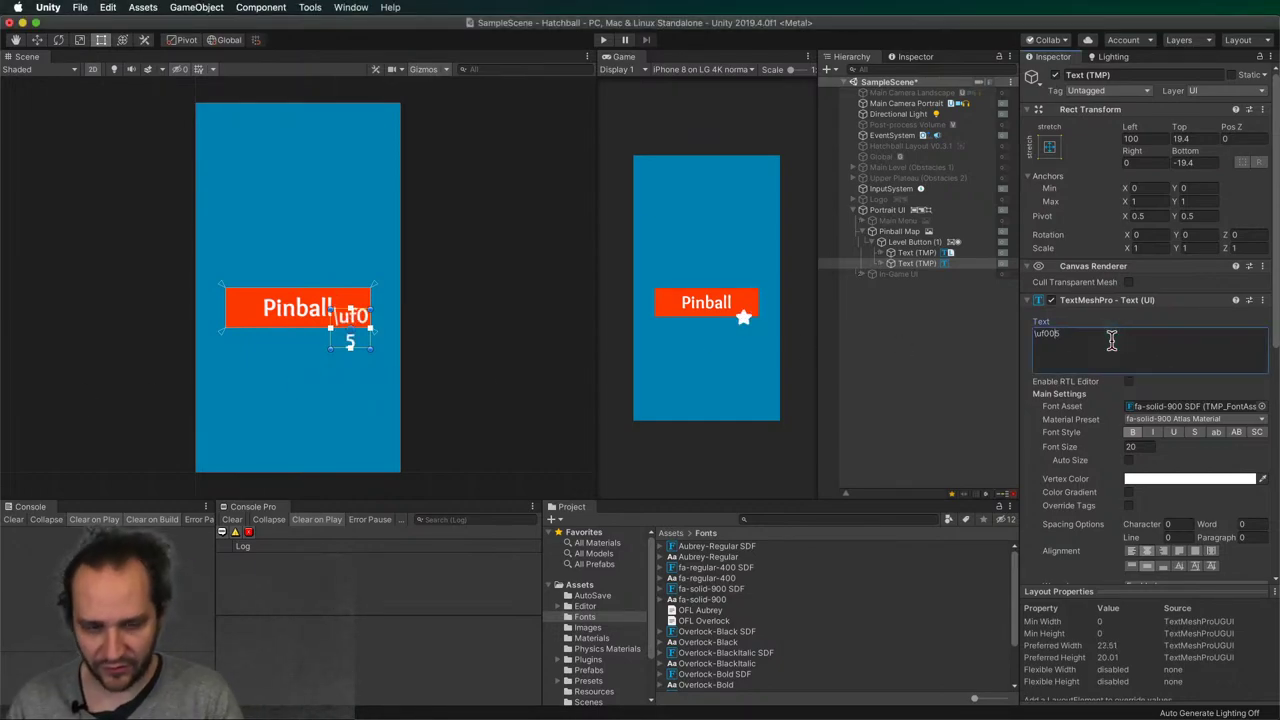
type("05")
left_click(928, 376)
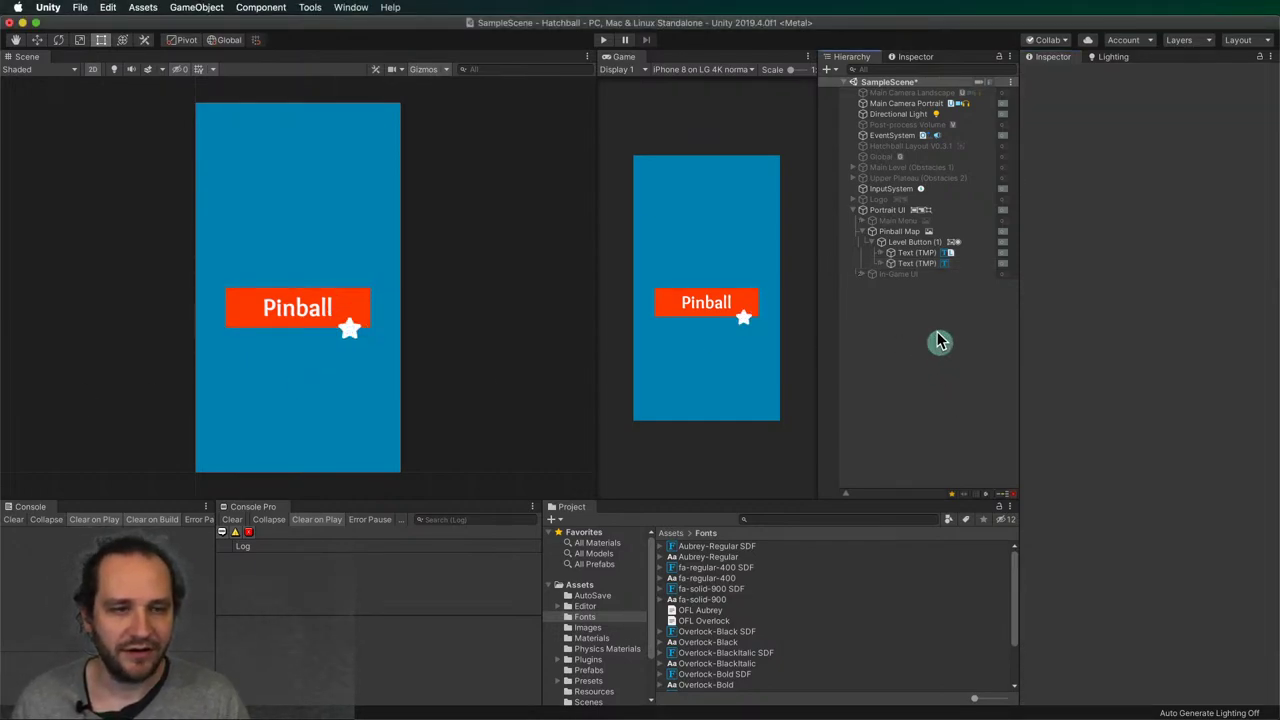
- Set the Pinball label's font size to 16 and its text to 'Magic Forest'
left_click(910, 263)
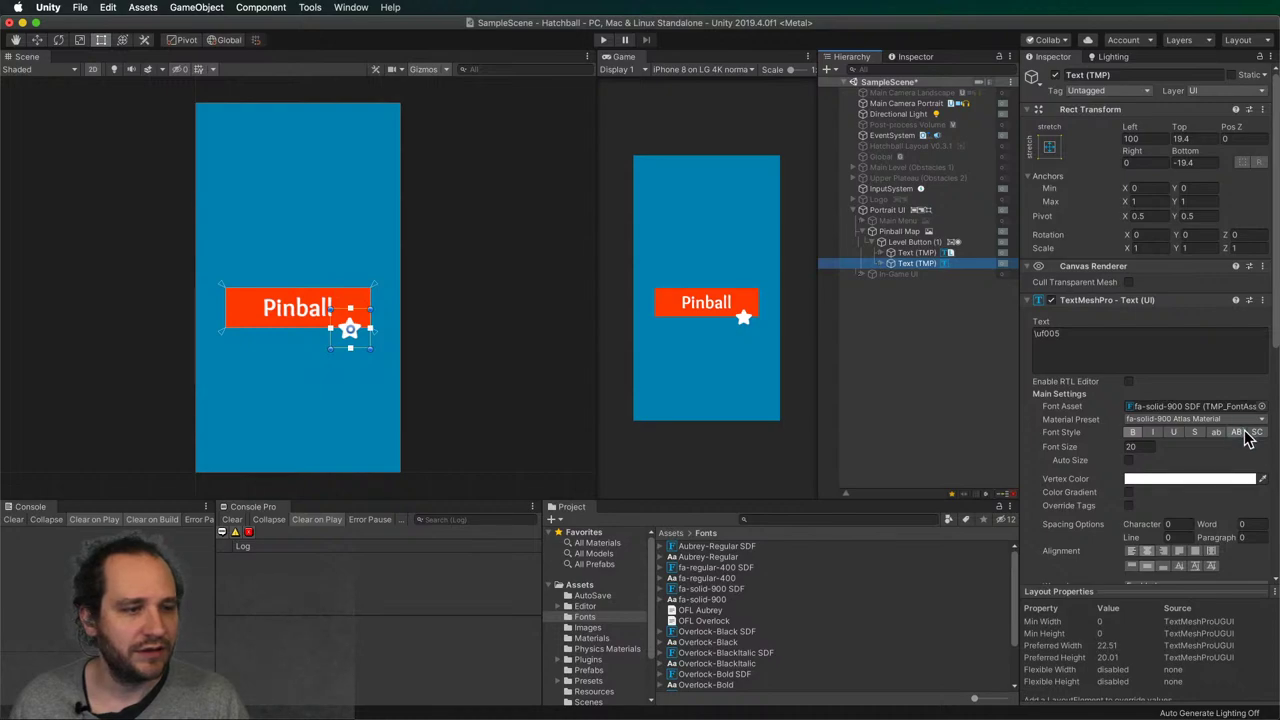
left_click(903, 253)
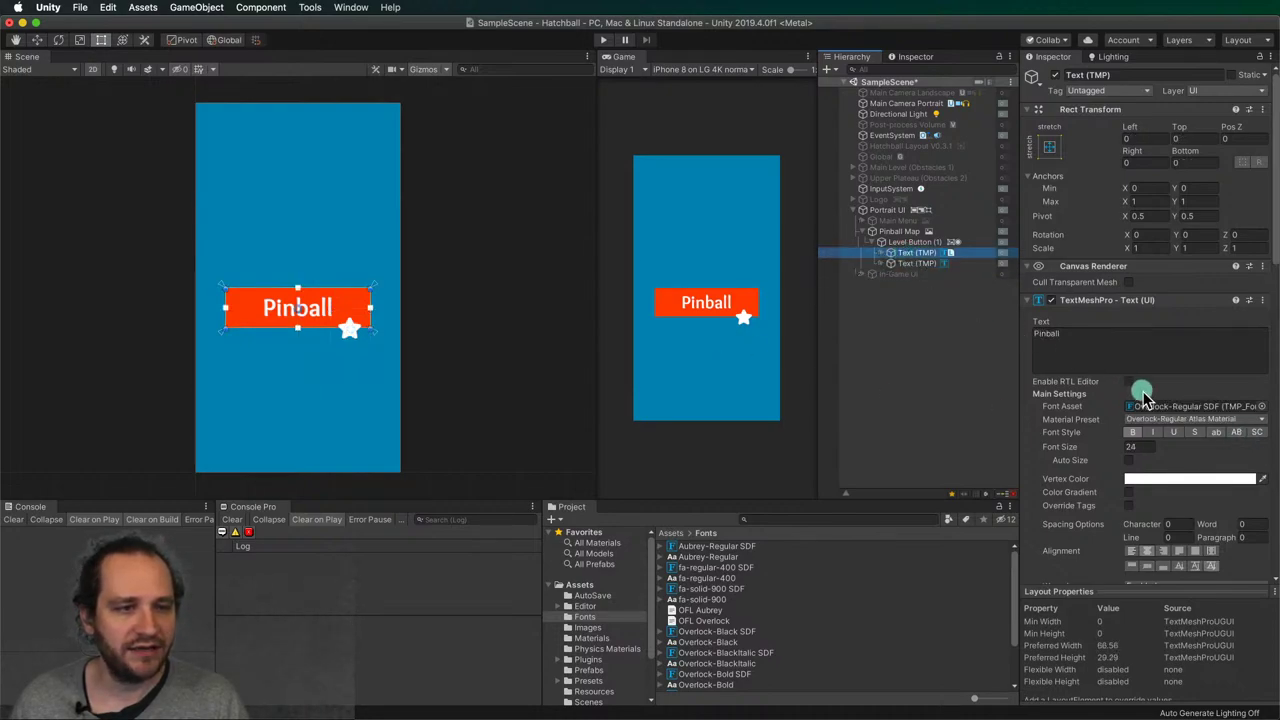
left_click(1141, 447)
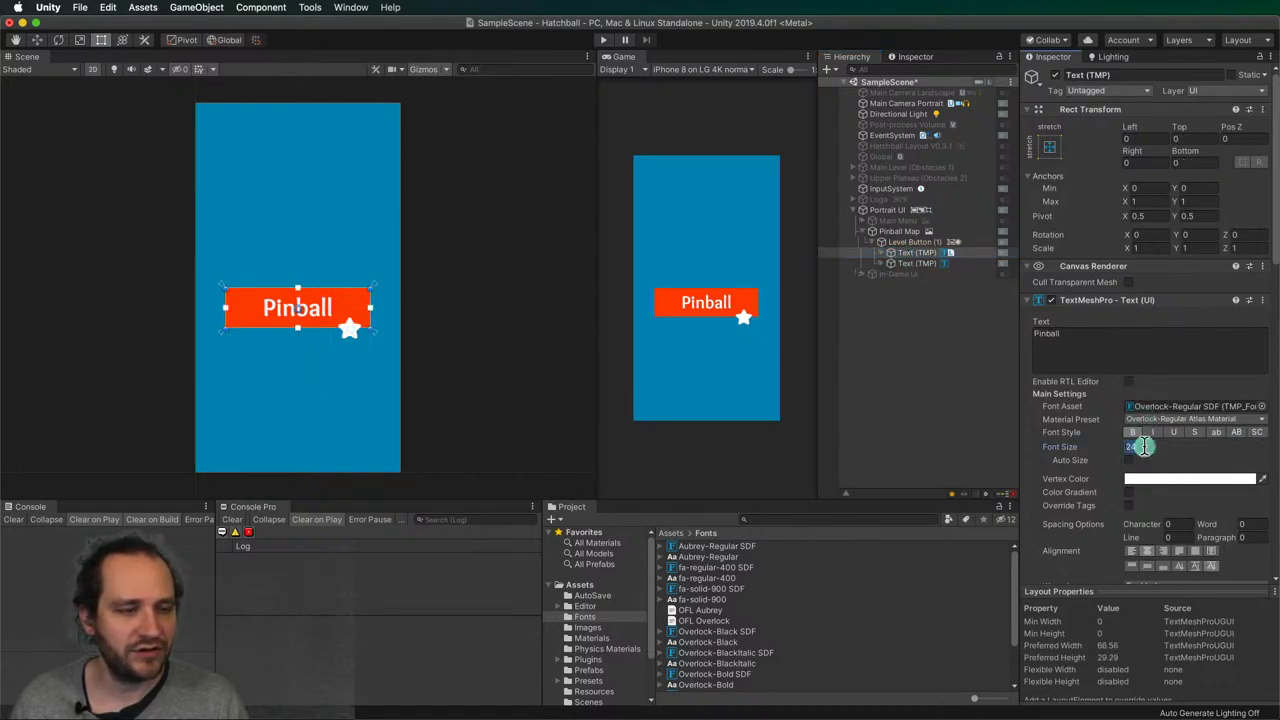
type("16")
left_click(1137, 358)
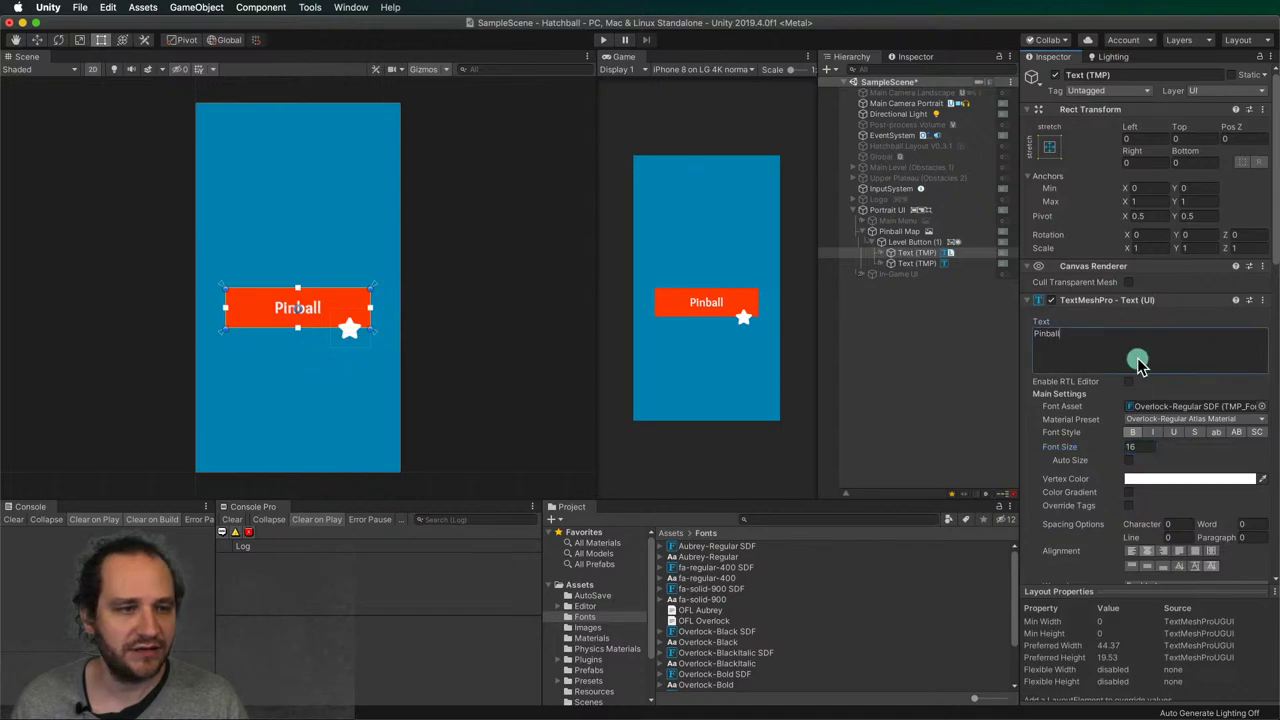
type("Level")
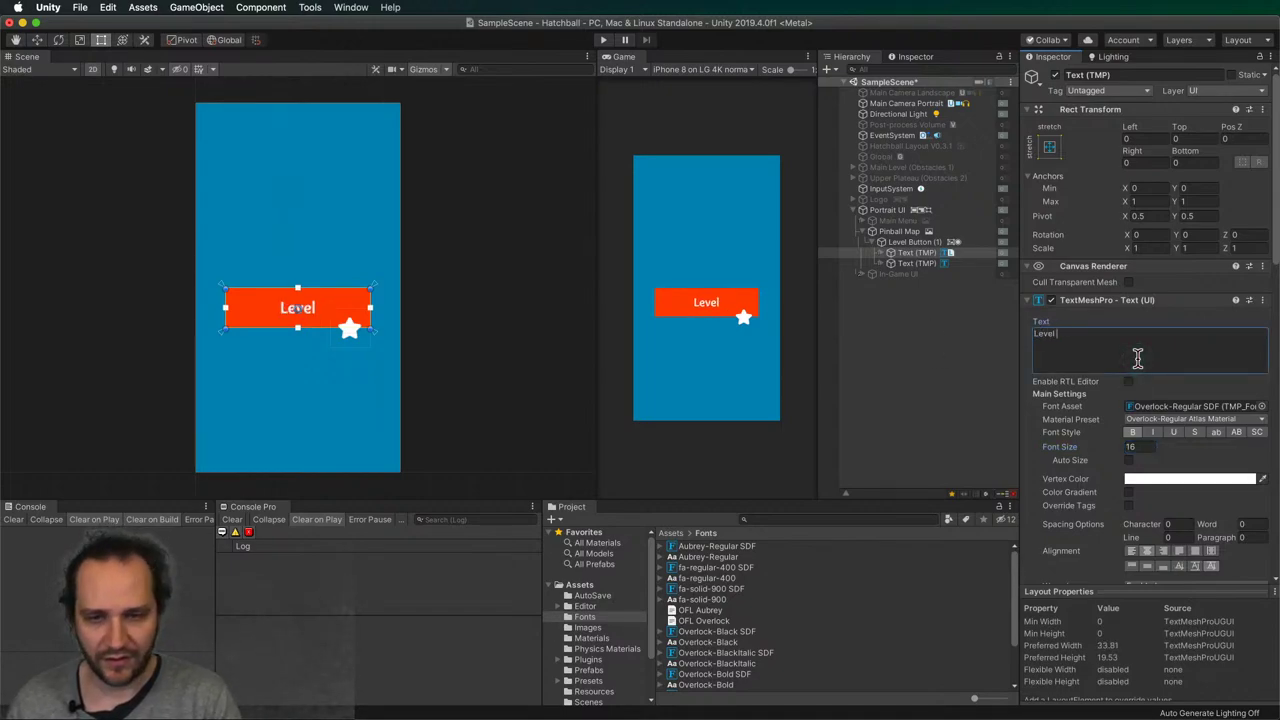
key("BackSpace")
key("BackSpace")
key("BackSpace")
key("BackSpace")
key("BackSpace")
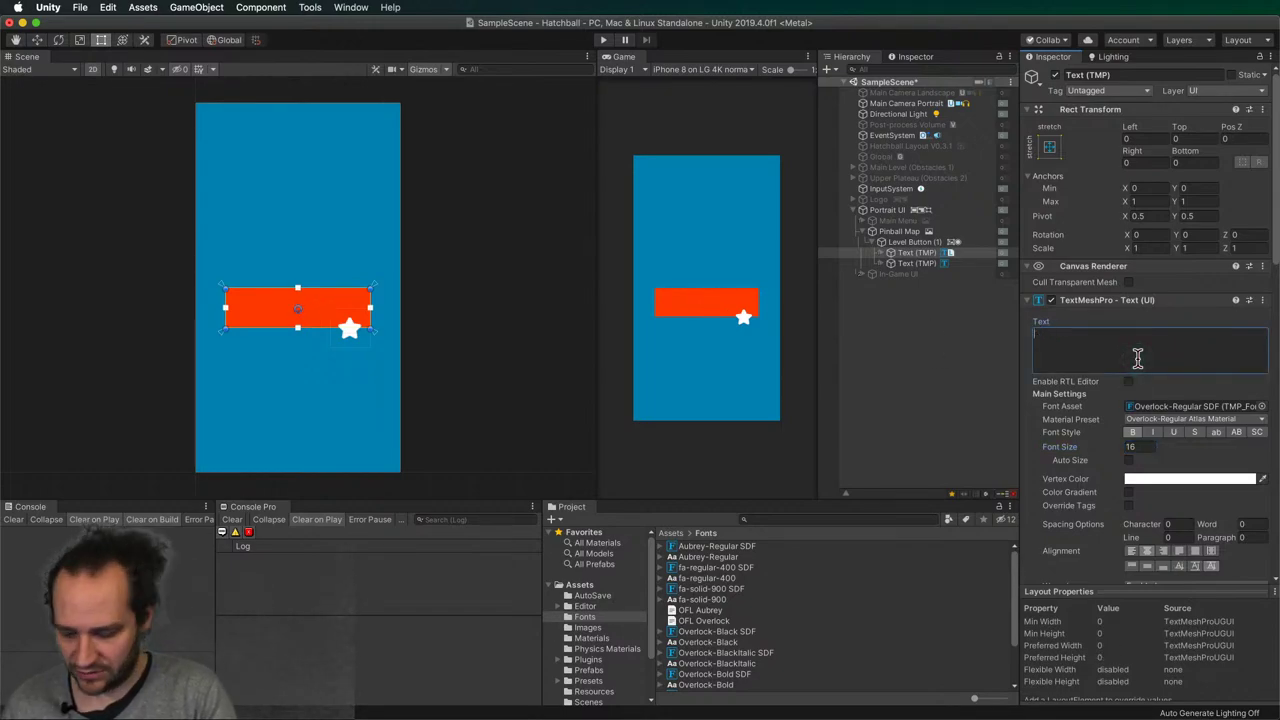
type("Magic Forest")
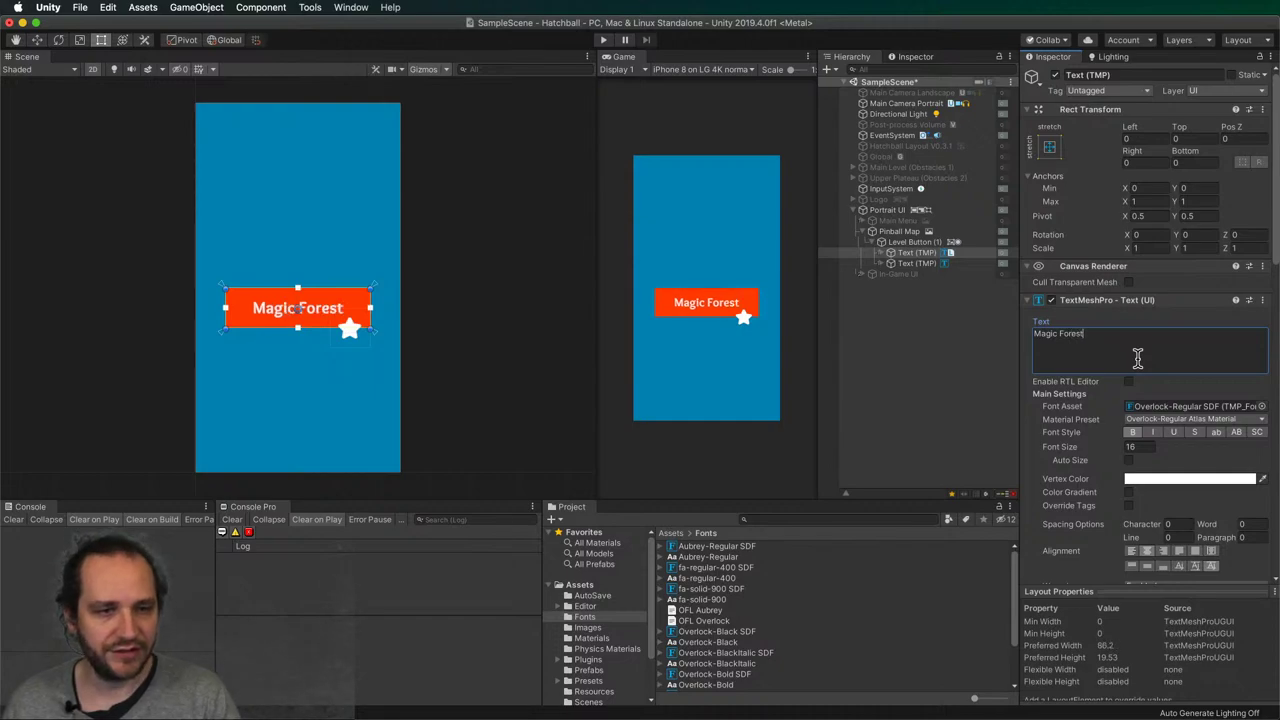
left_click(952, 376)
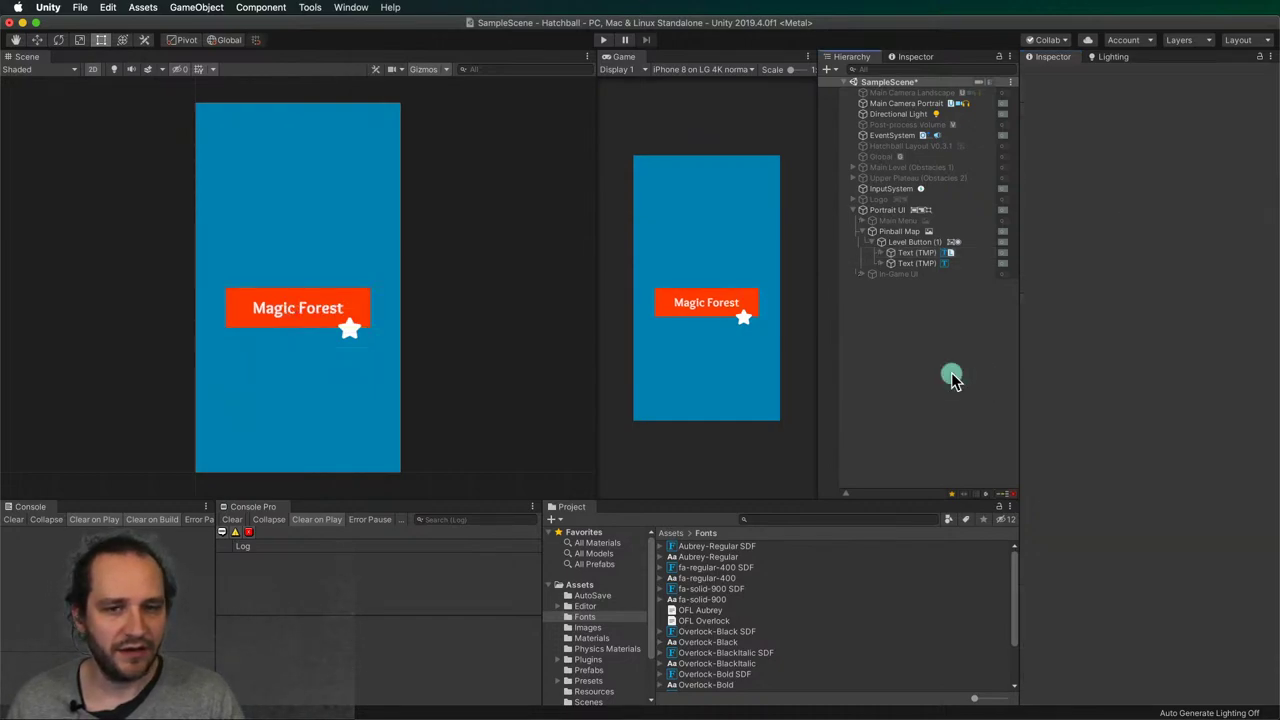
left_click(258, 314)
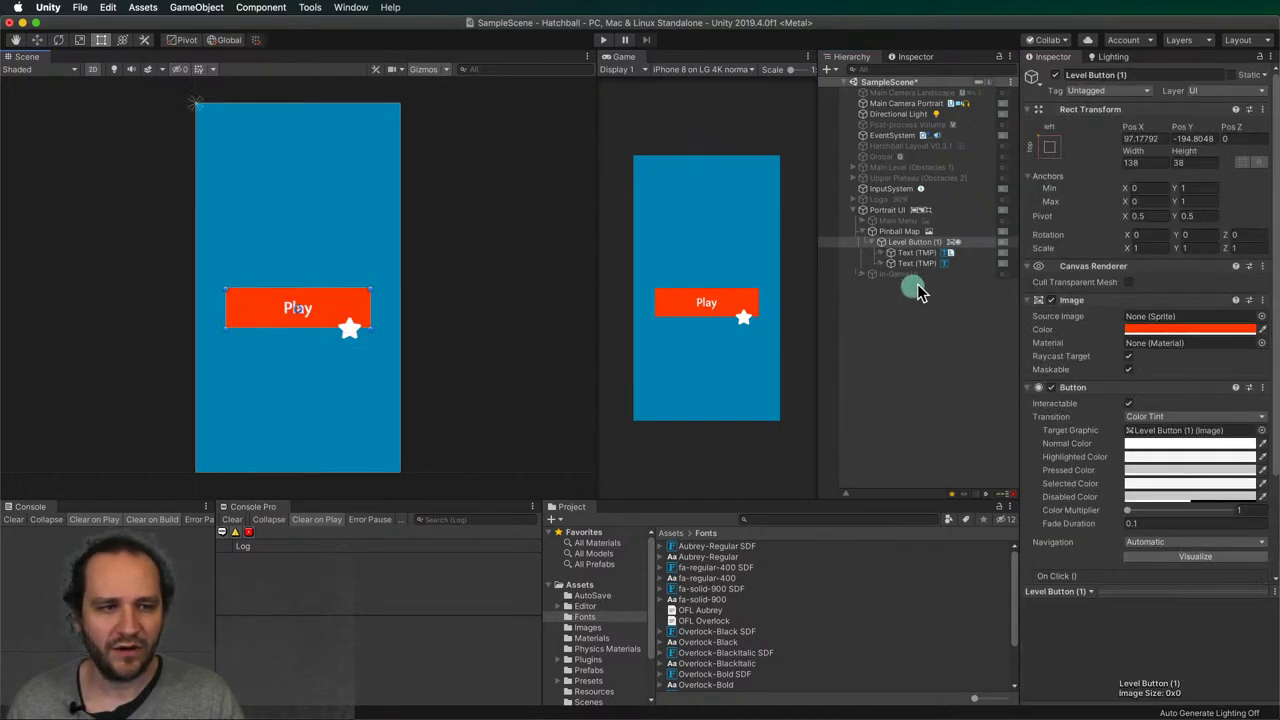
- Set the label's I2 Localize term to <none> and type 'Magic Forest' into its text
scroll(1100, 480, "down", 5)
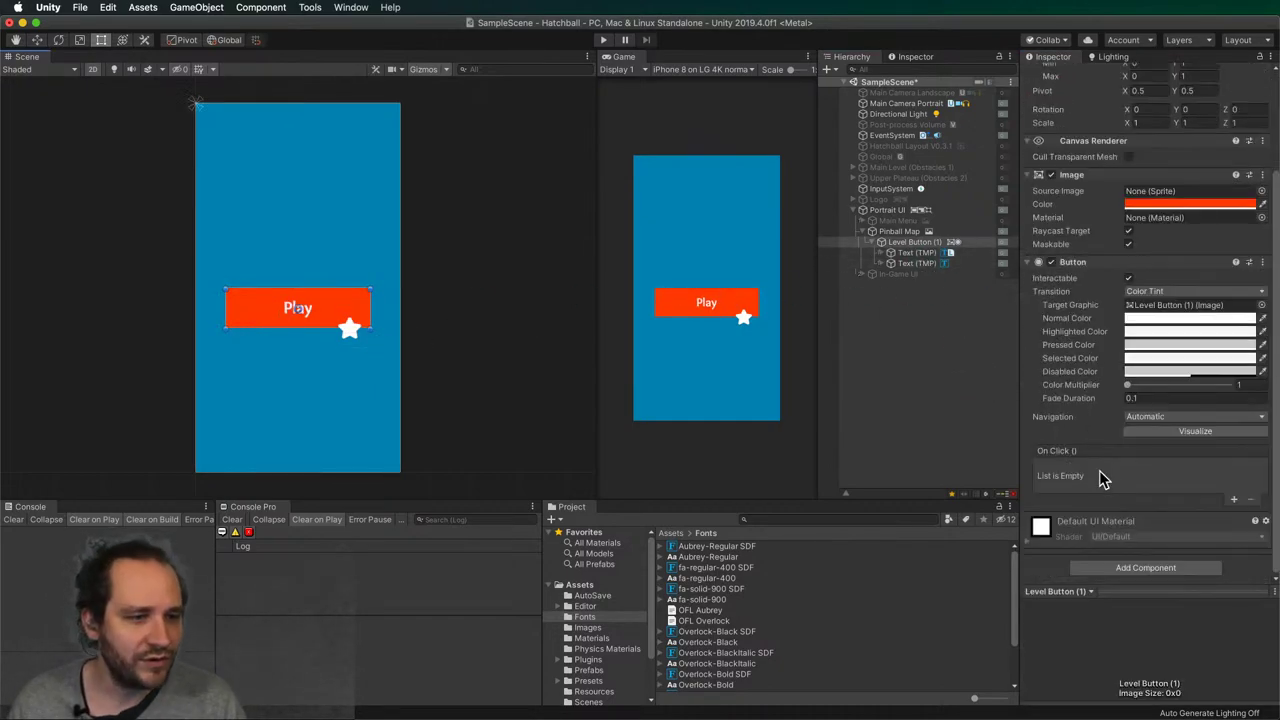
left_click(915, 252)
scroll(1065, 445, "down", 10)
scroll(1075, 405, "up", 8)
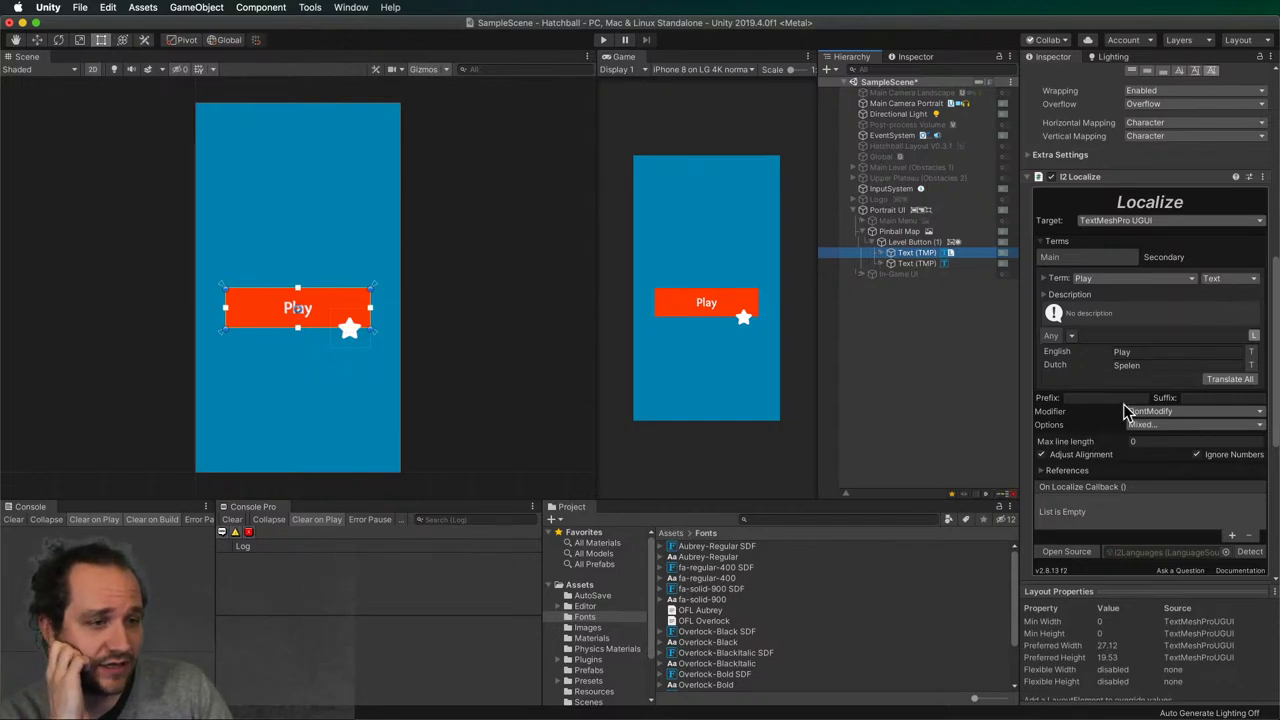
left_click(1148, 351)
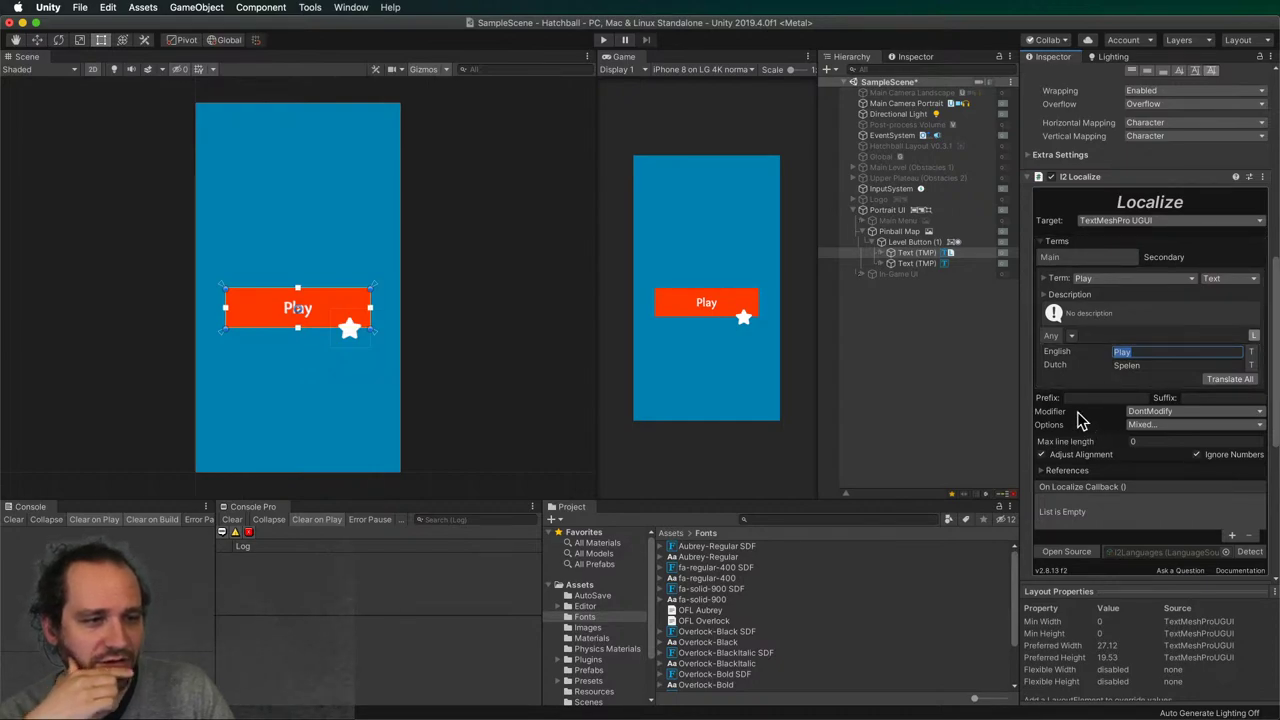
scroll(1077, 413, "down", 3)
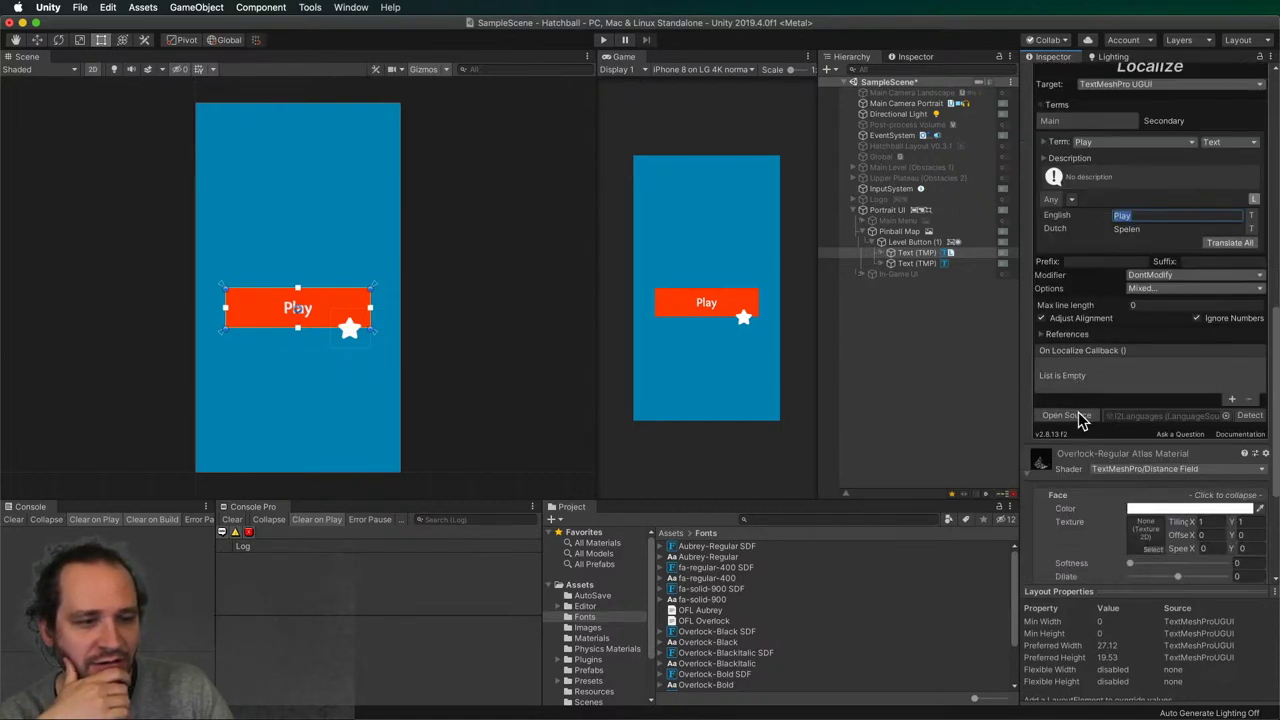
scroll(1087, 461, "up", 5)
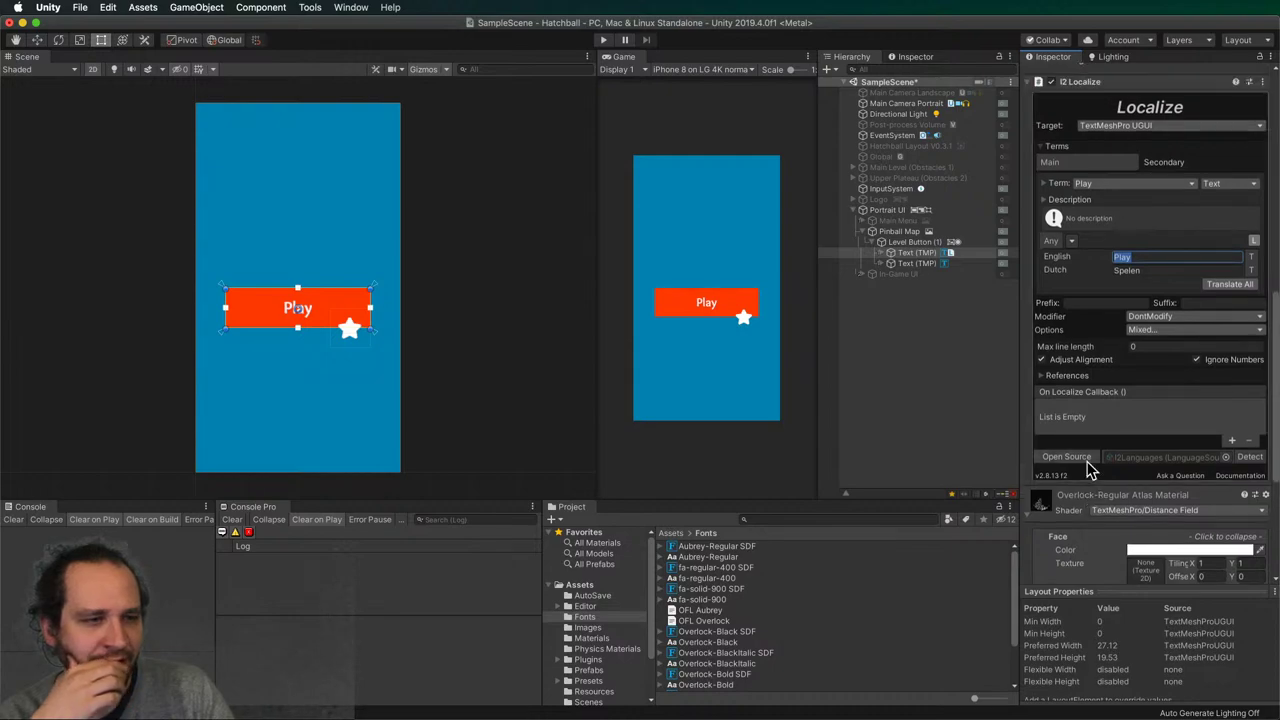
left_click(1134, 363)
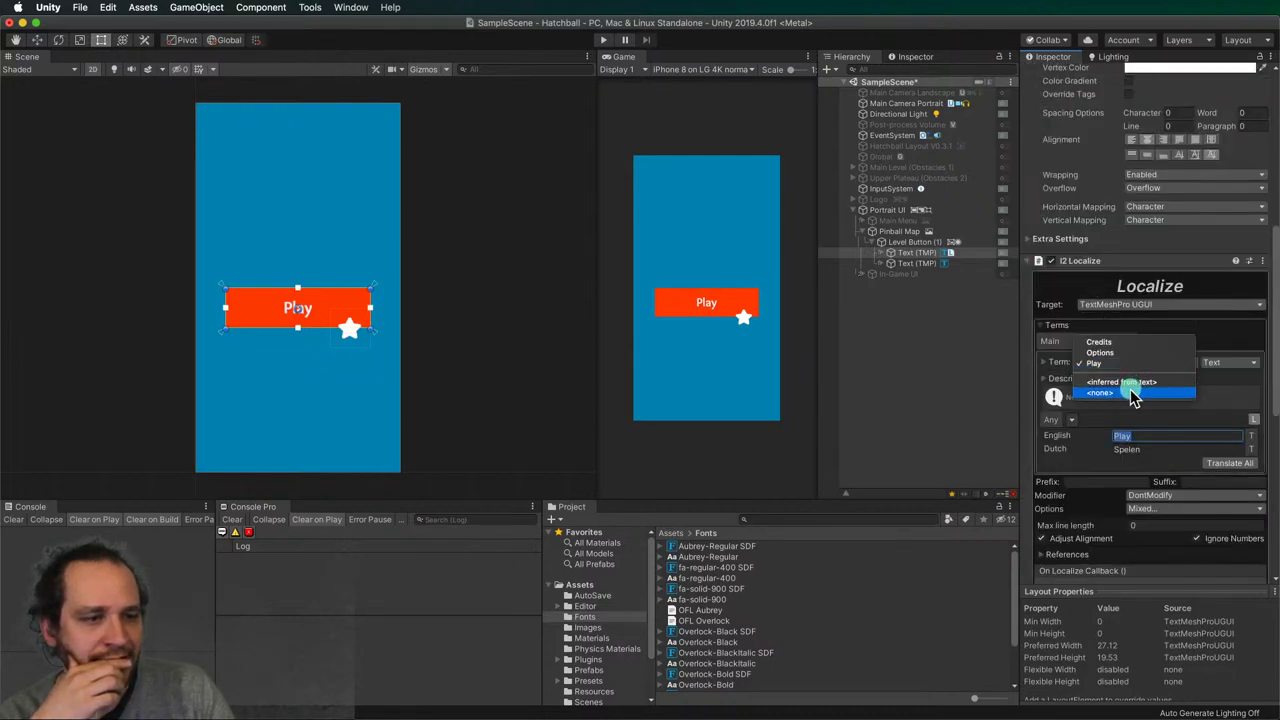
left_click(1132, 392)
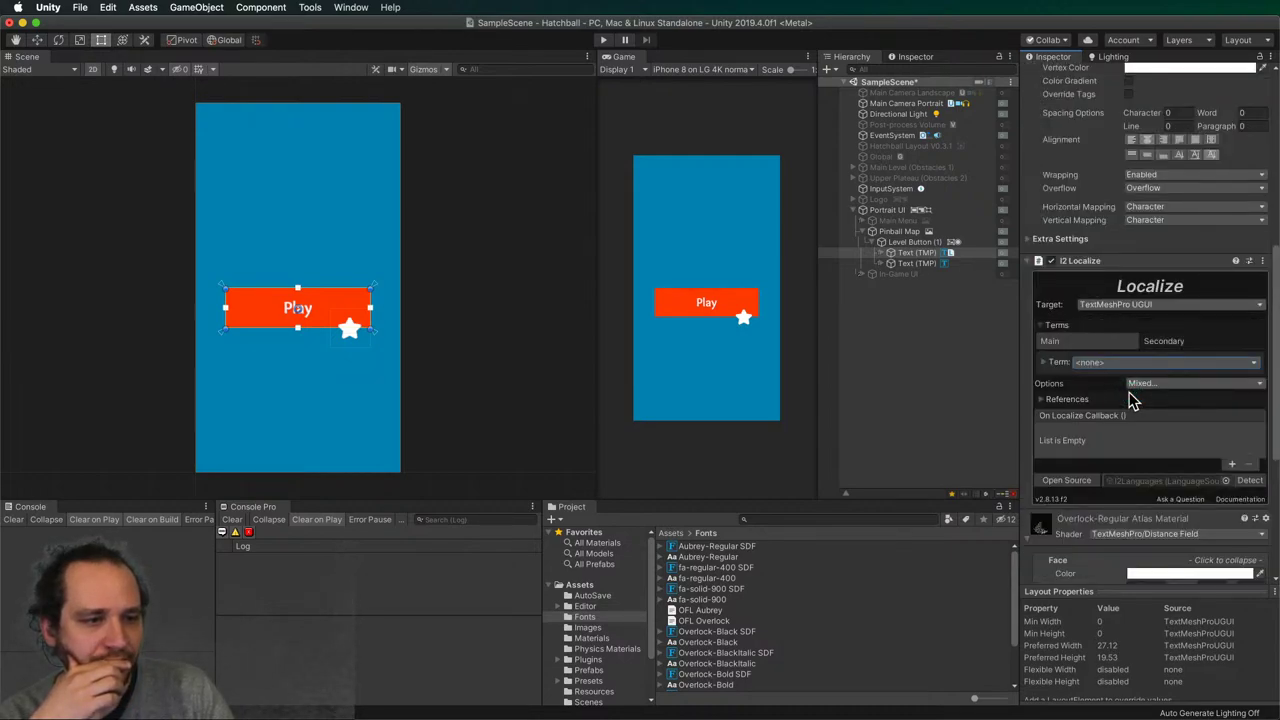
scroll(1110, 360, "up", 10)
left_click(1090, 330)
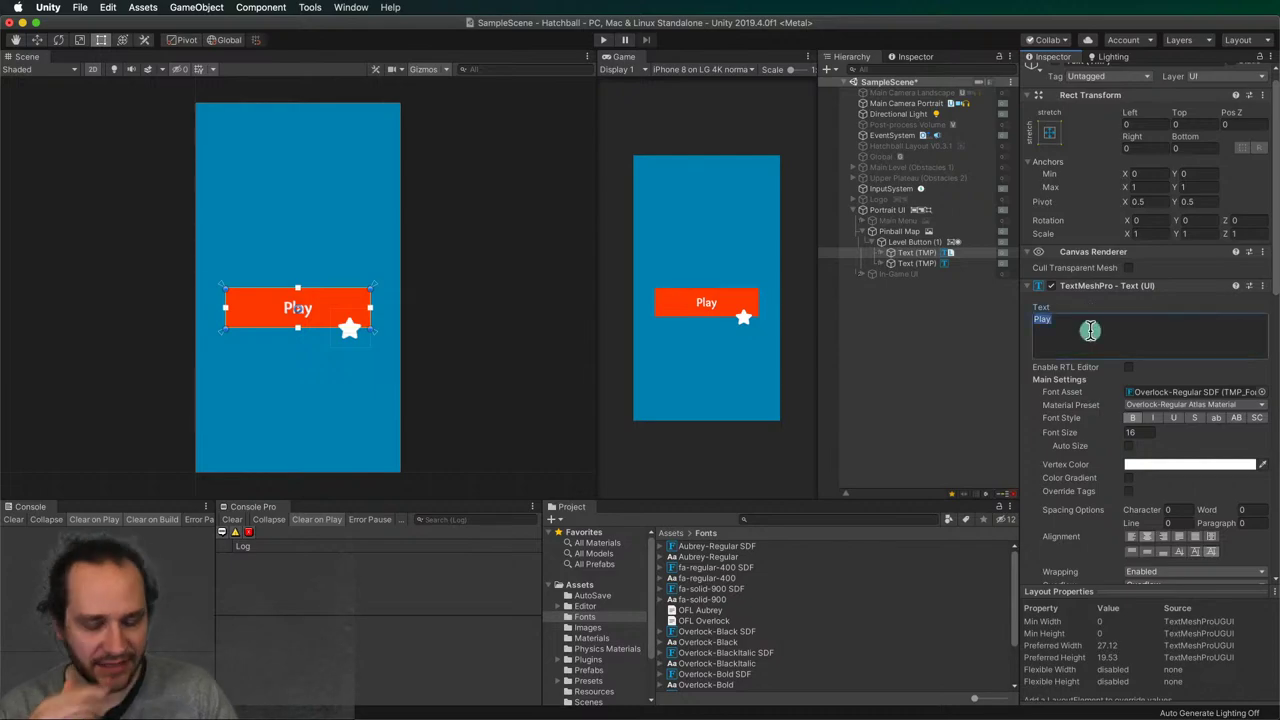
type("Magic Forest")
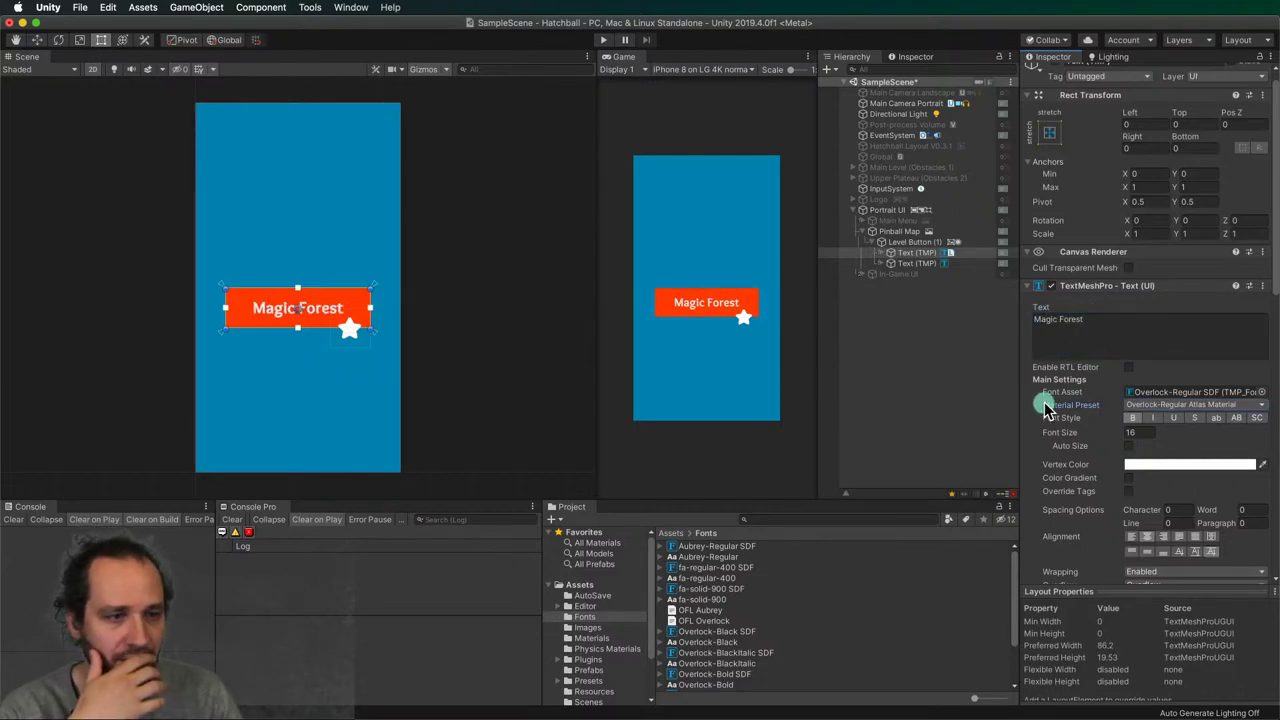
- Create a Magic Forest term from the text with English 'Magic Forest' and Dutch 'Magisch Woud'
scroll(1075, 402, "down", 15)
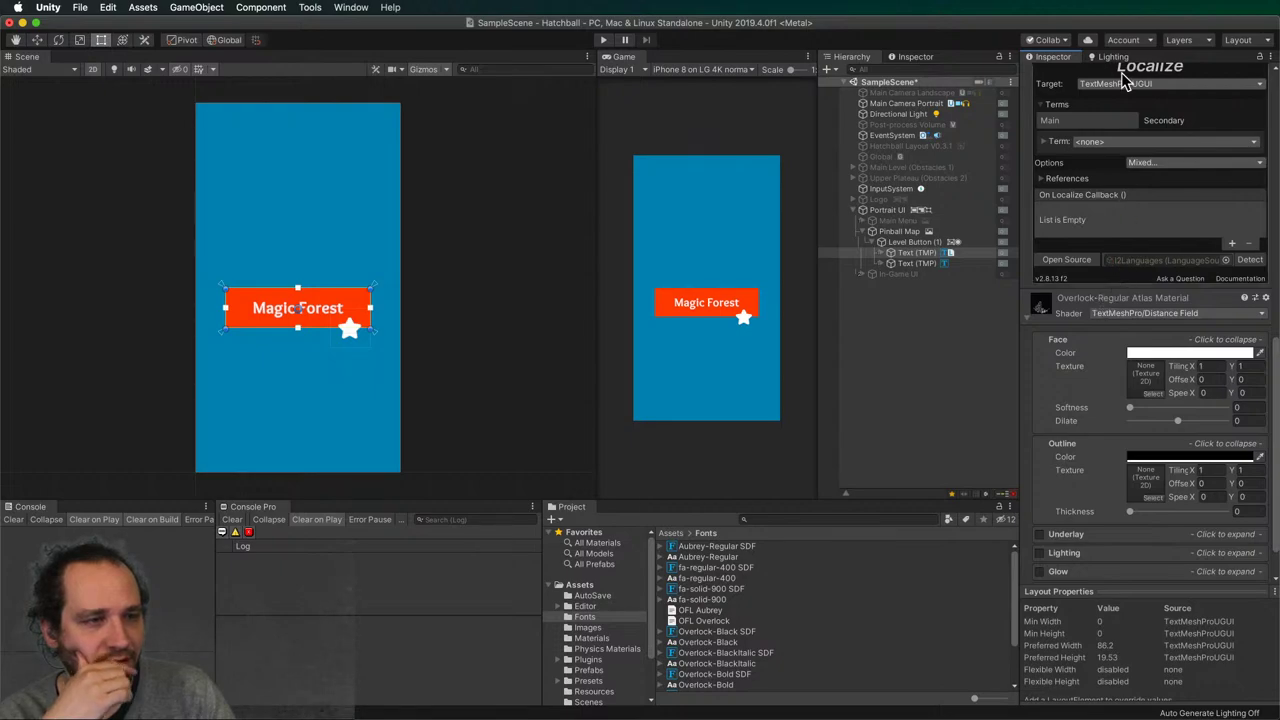
left_click(1103, 140)
left_click(1103, 130)
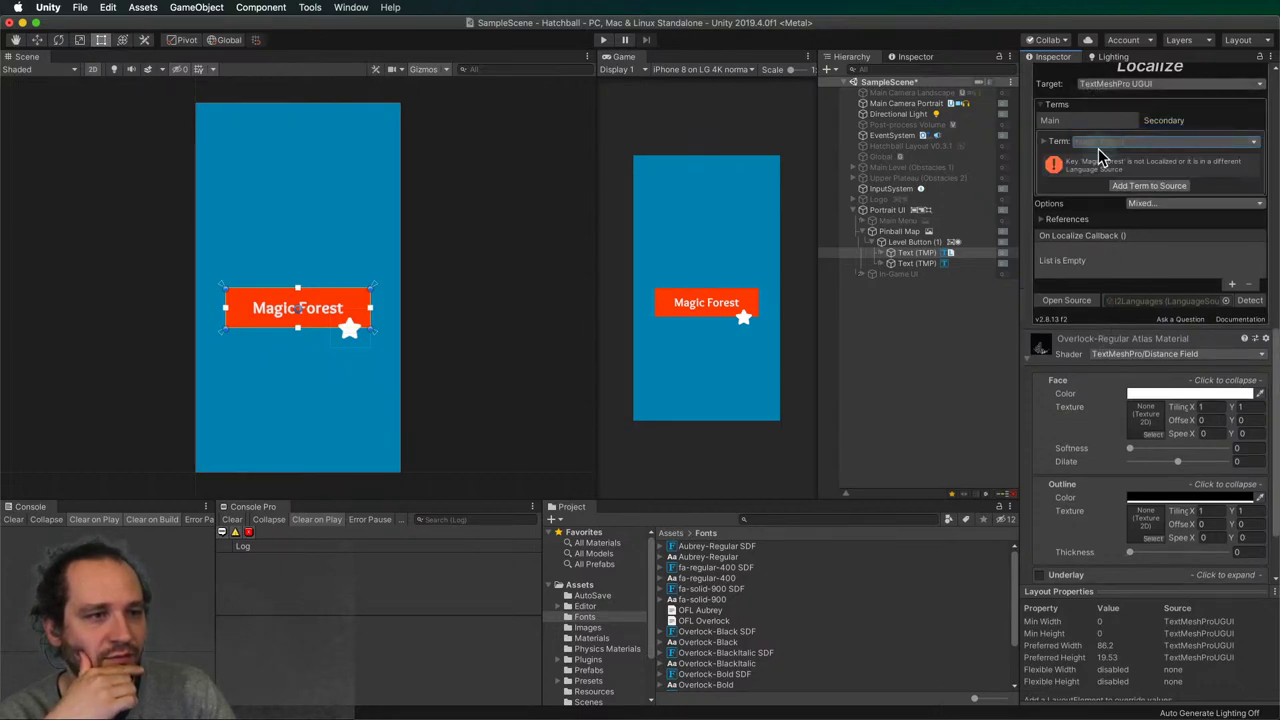
left_click(1145, 191)
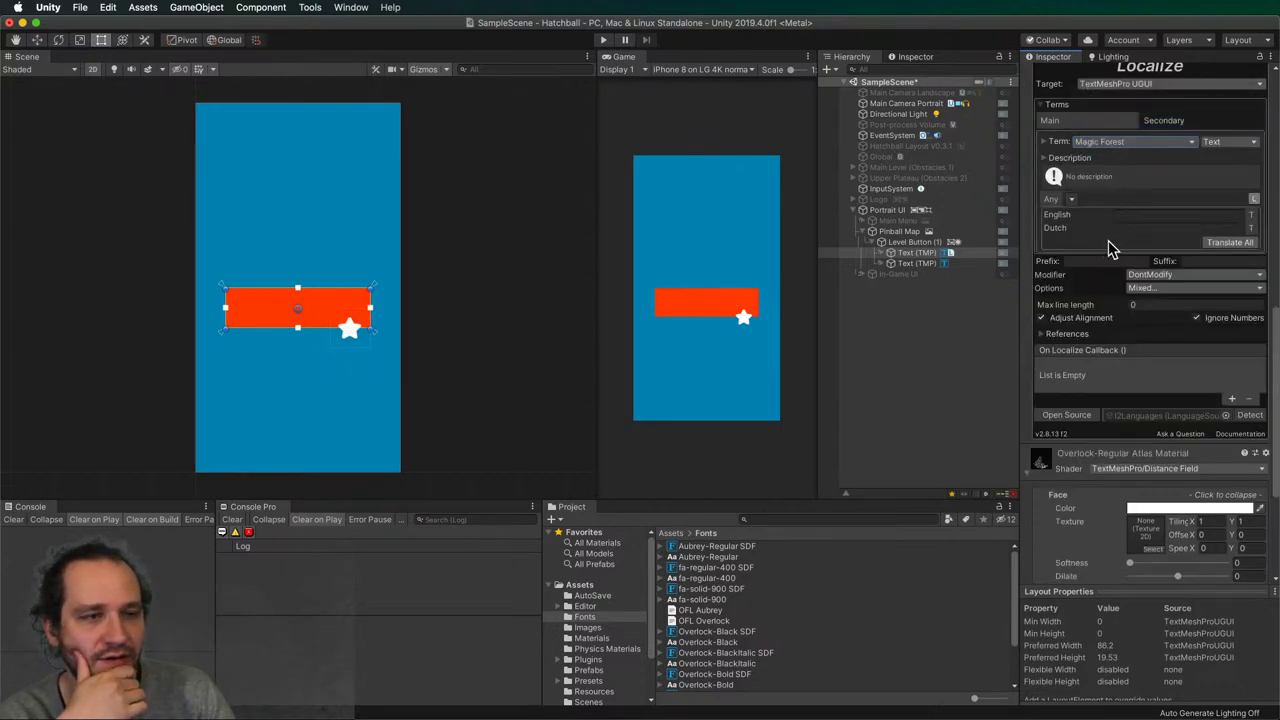
left_click(1128, 213)
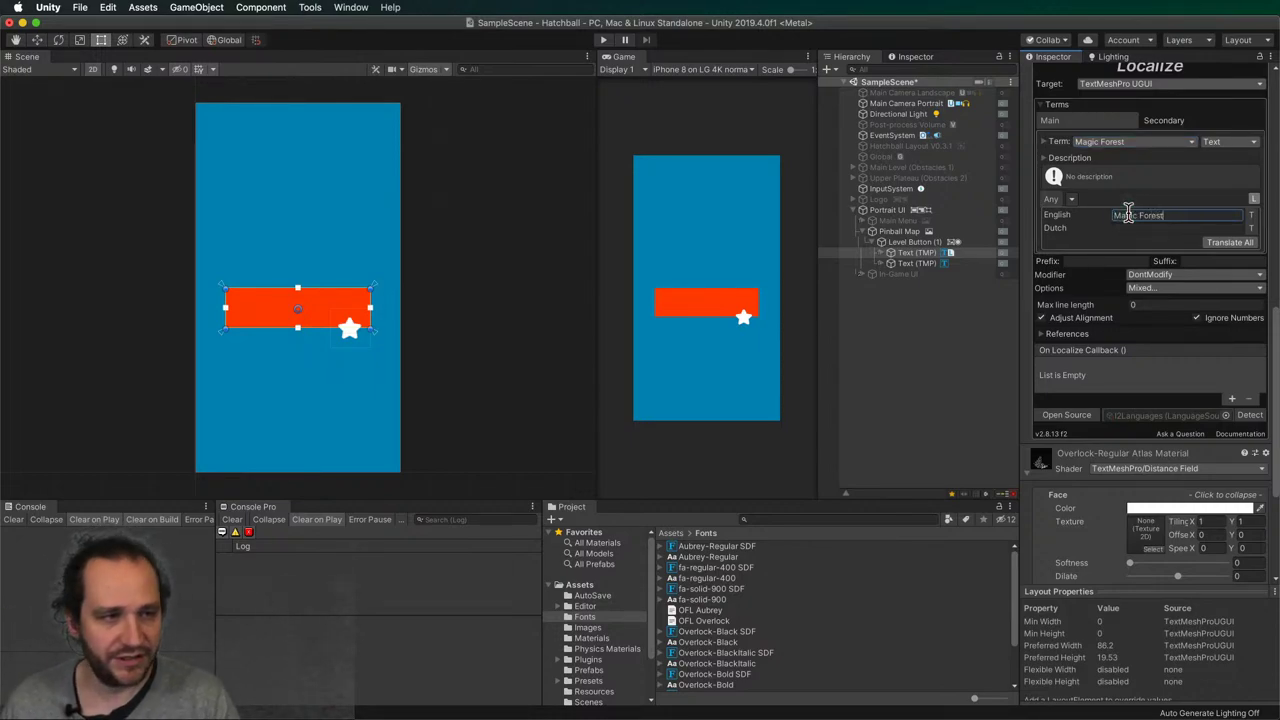
key("Tab")
type("M")
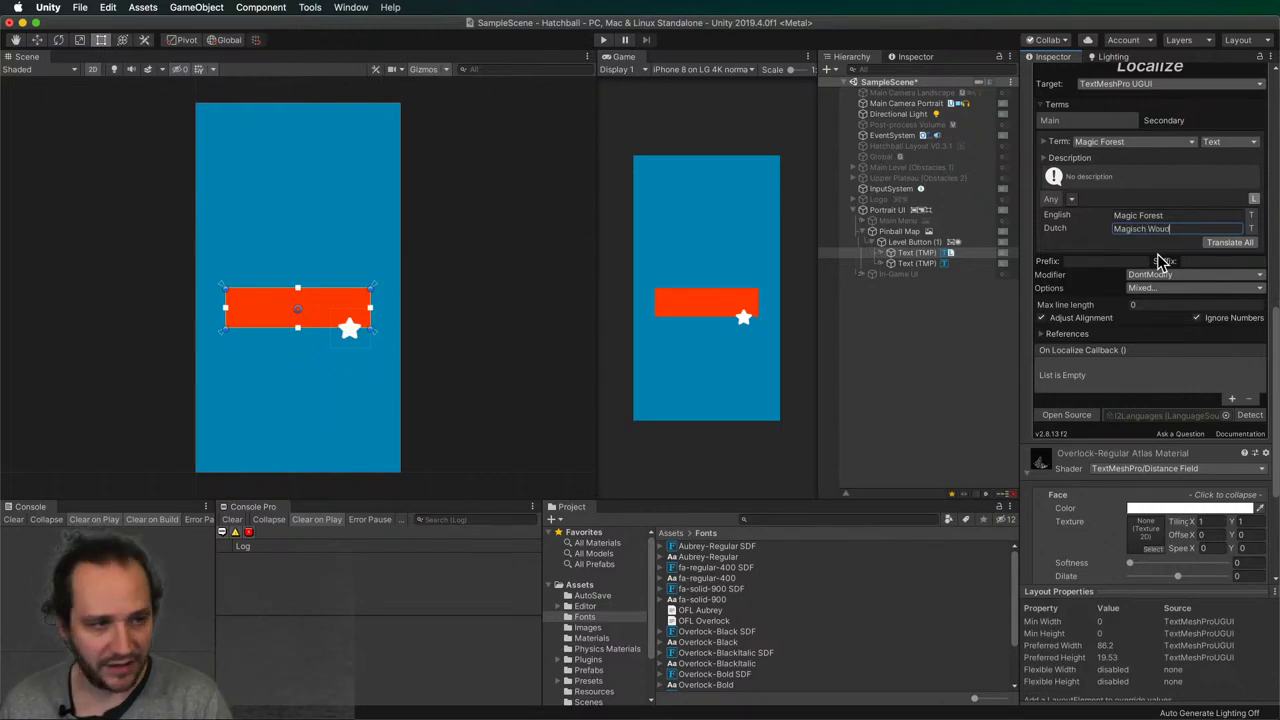
left_click(1062, 219)
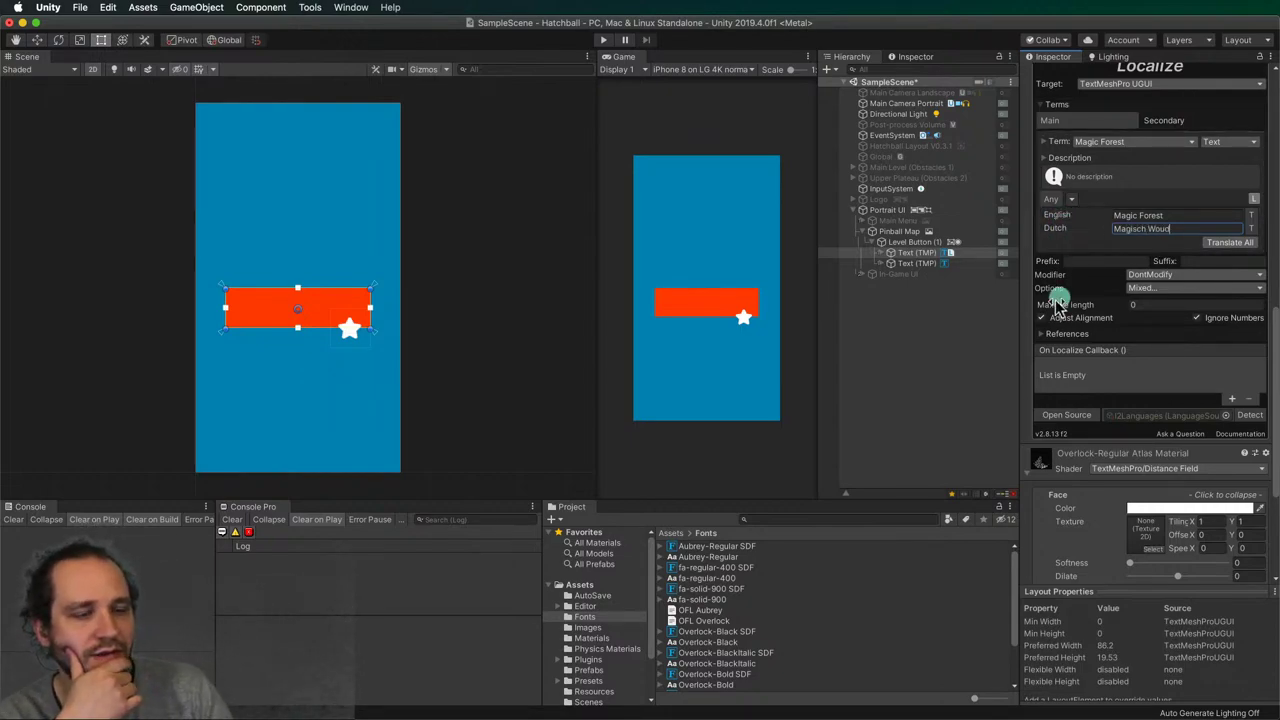
scroll(1064, 340, "up", 10)
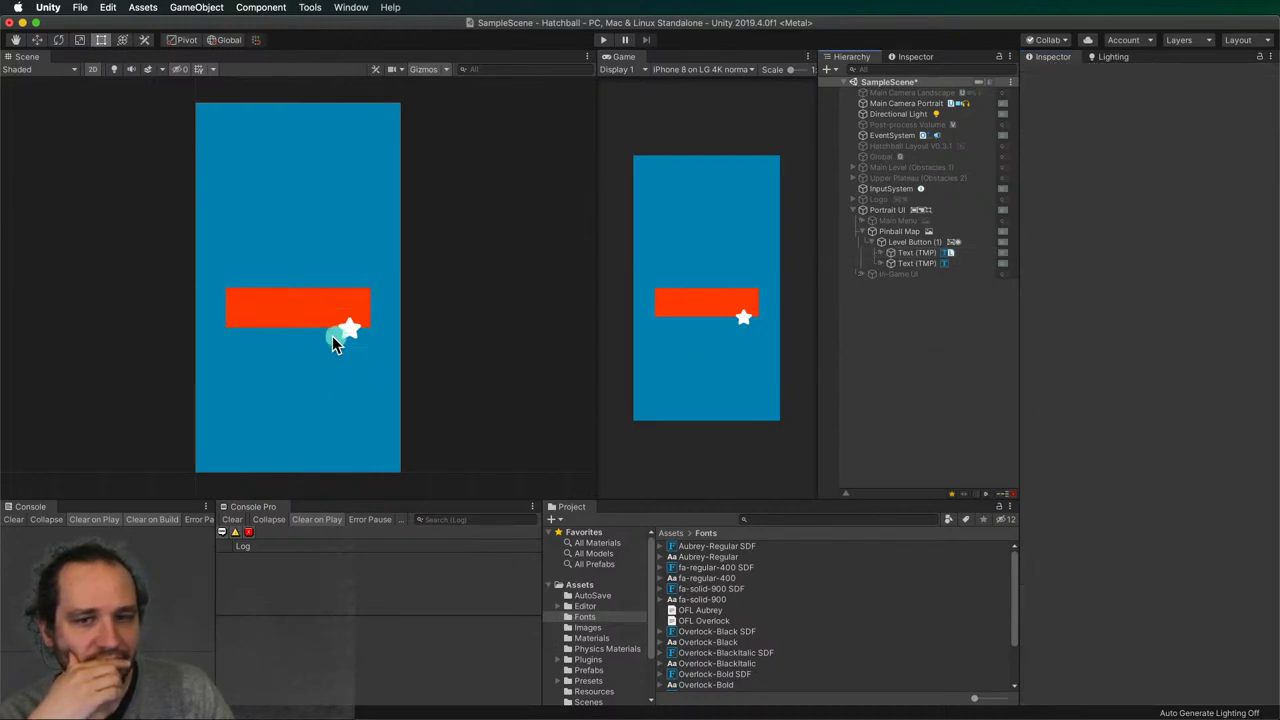
- Resize the Magic Forest level button into a small square so its label wraps onto two lines
left_click(350, 296)
left_click_drag(362, 307, 264, 304)
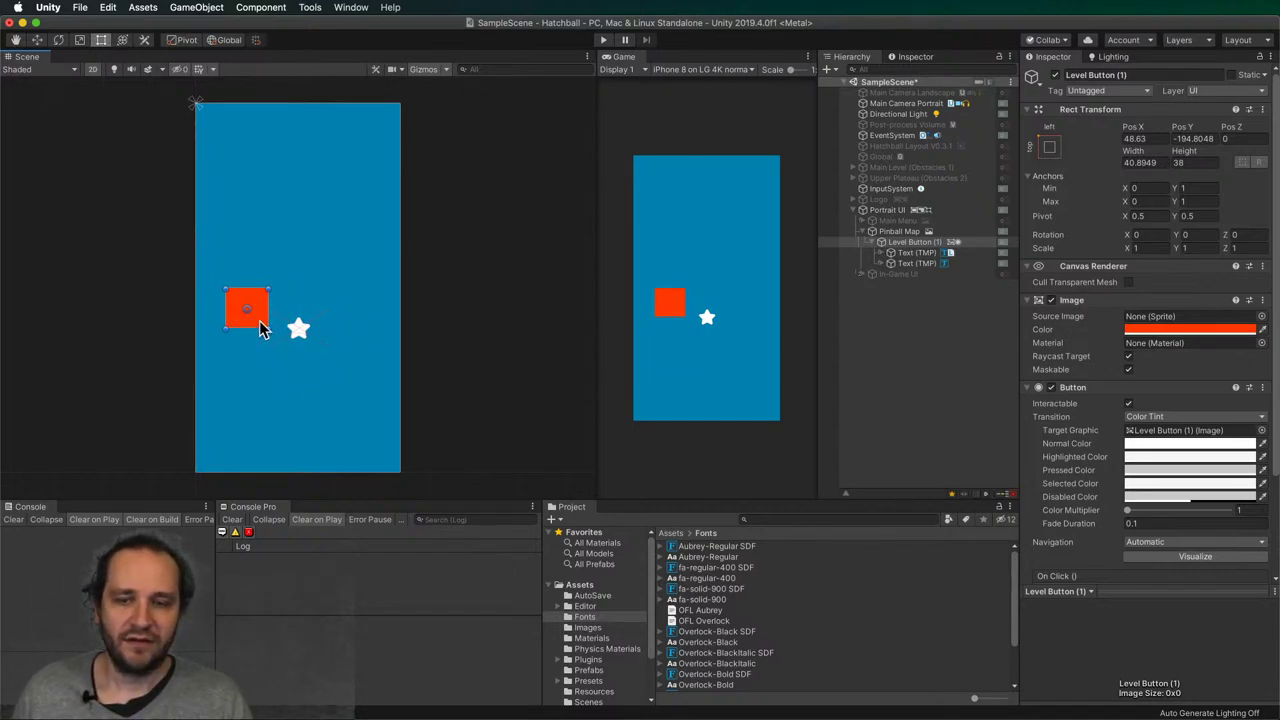
key("super+z")
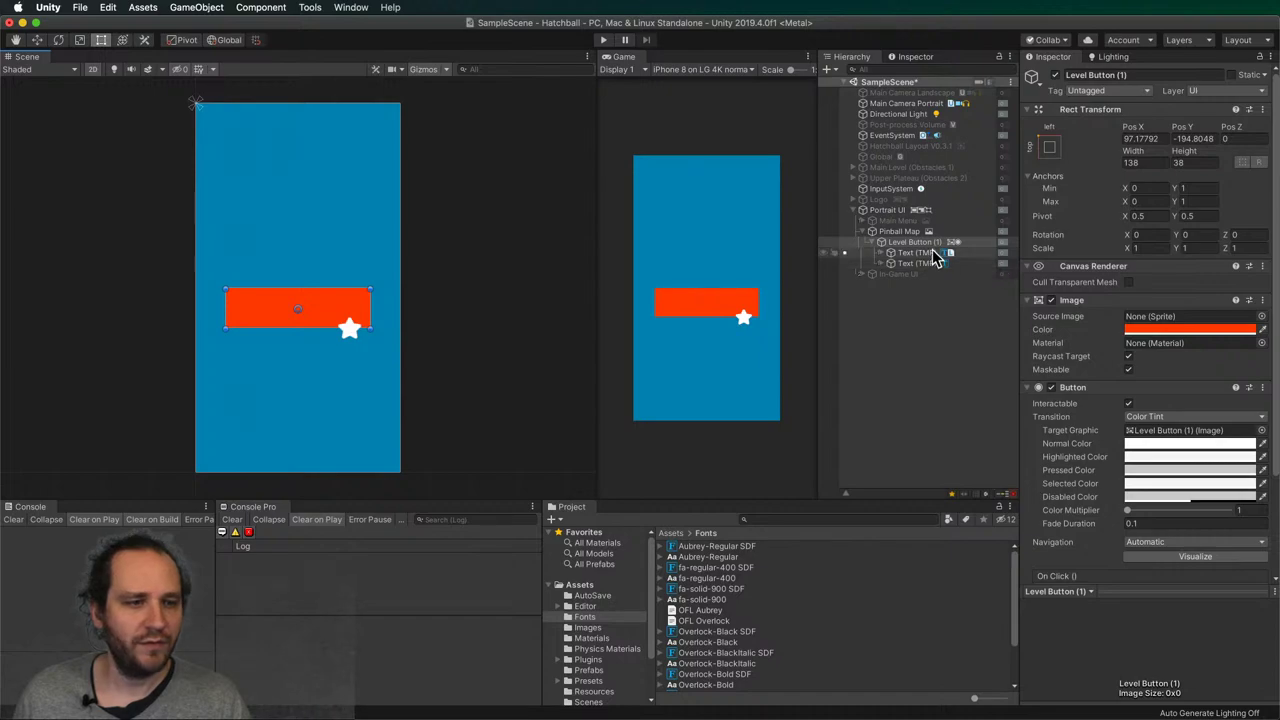
left_click_drag(228, 288, 321, 287)
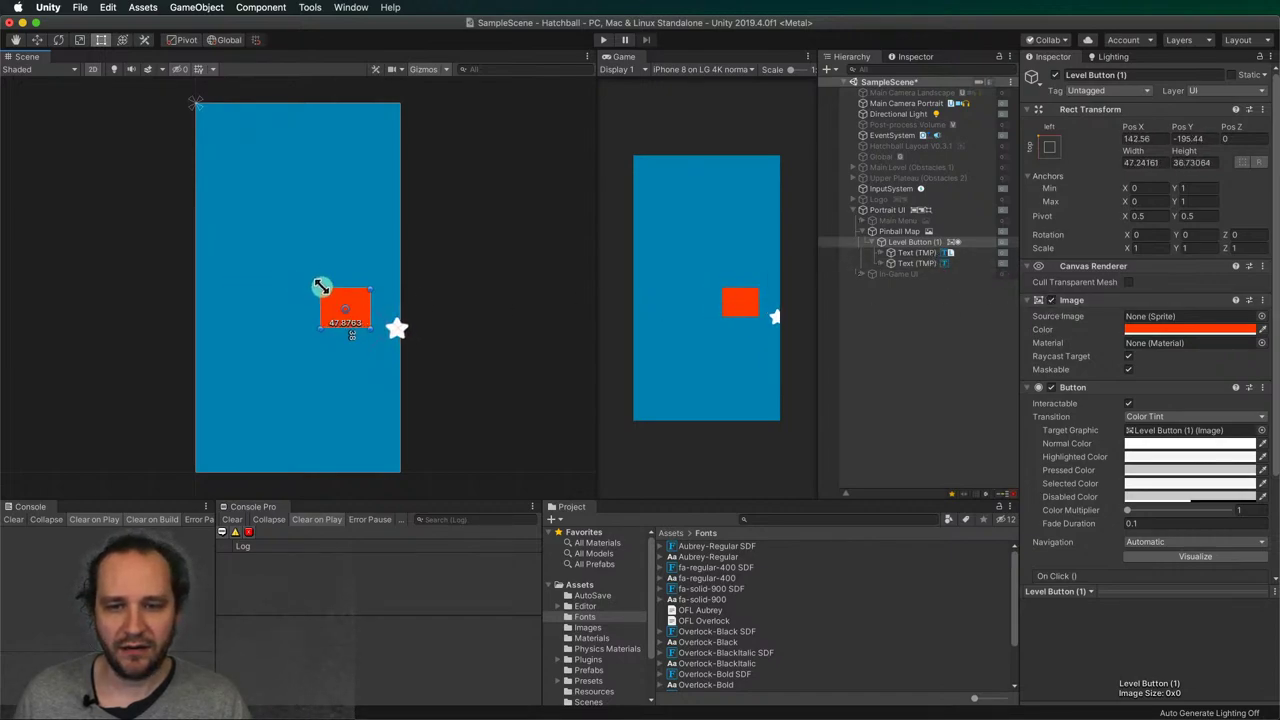
- Move the star icon to the button's lower-right corner
left_click(414, 320)
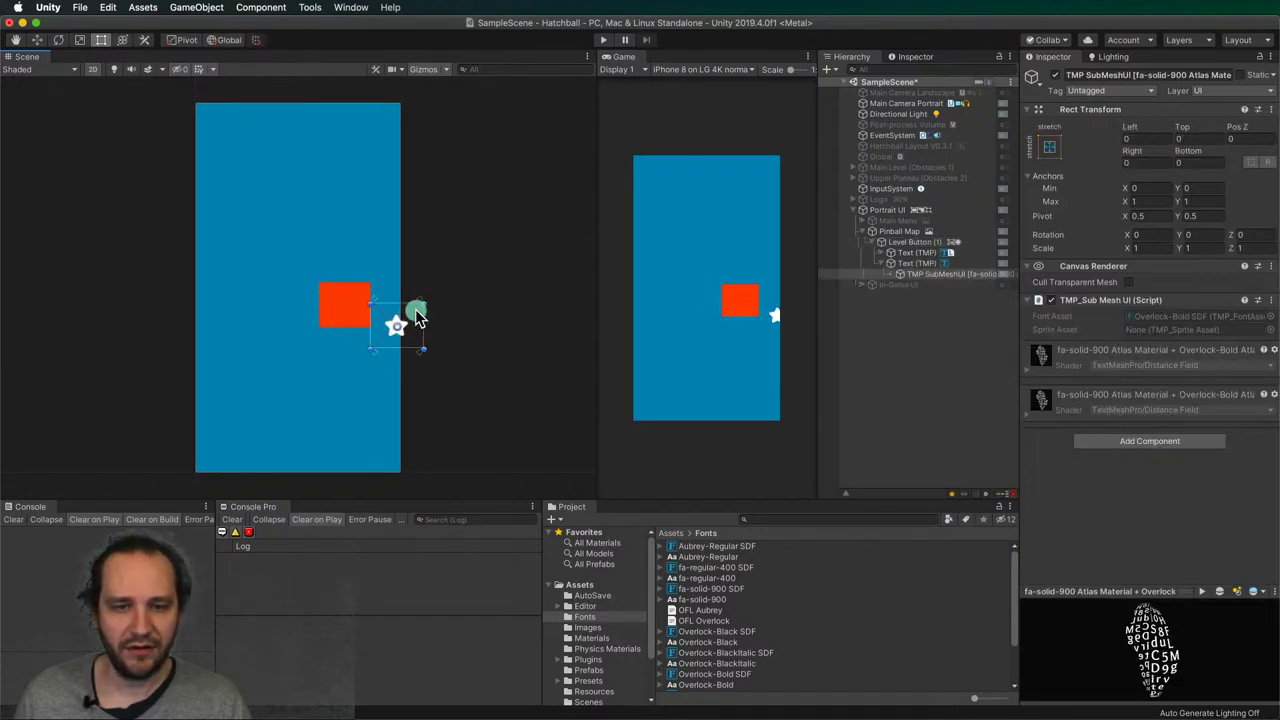
left_click(905, 273)
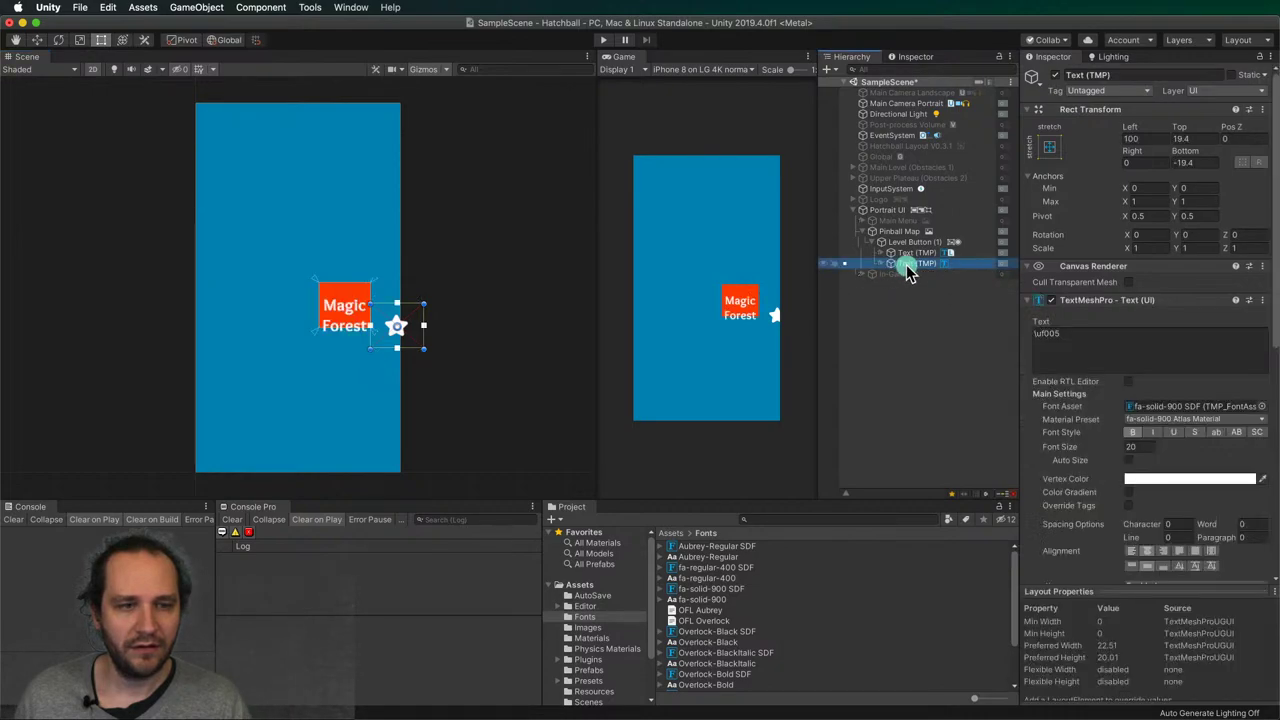
left_click_drag(398, 324, 376, 331)
left_click(340, 305)
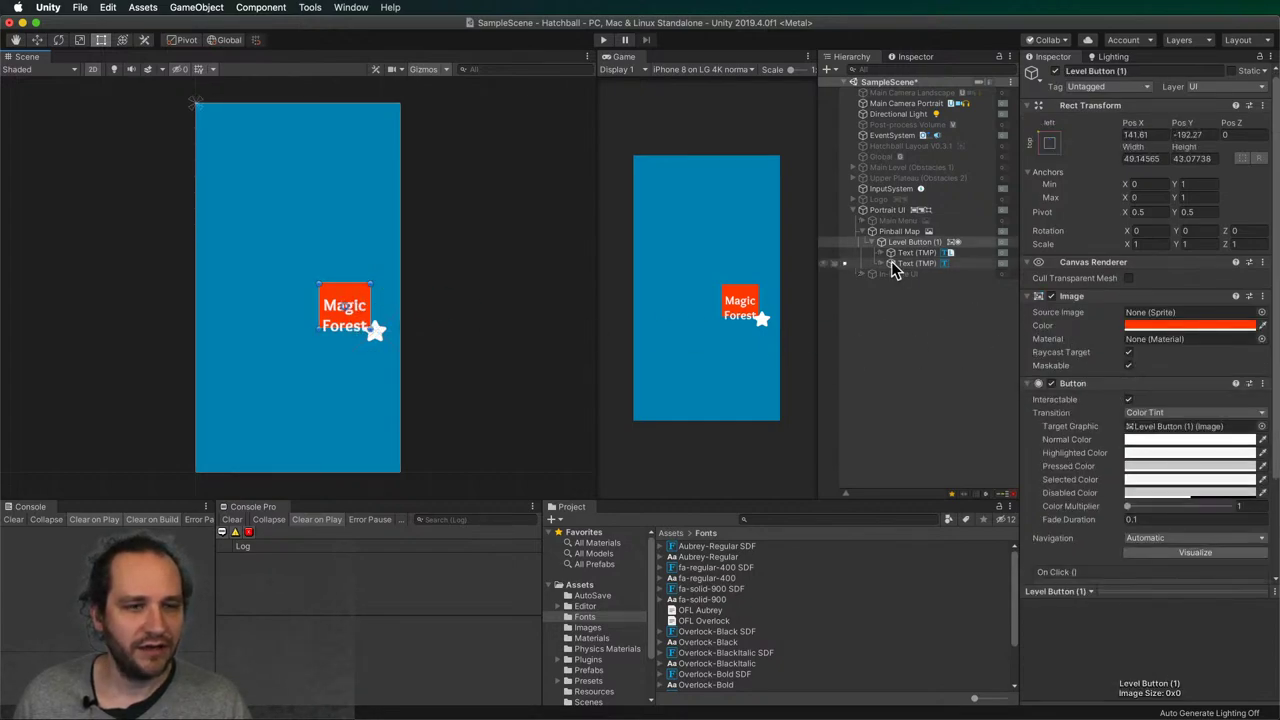
key("Down")
- Centre the Magic Forest label vertically and enlarge the level button slightly
scroll(1095, 378, "up", 5)
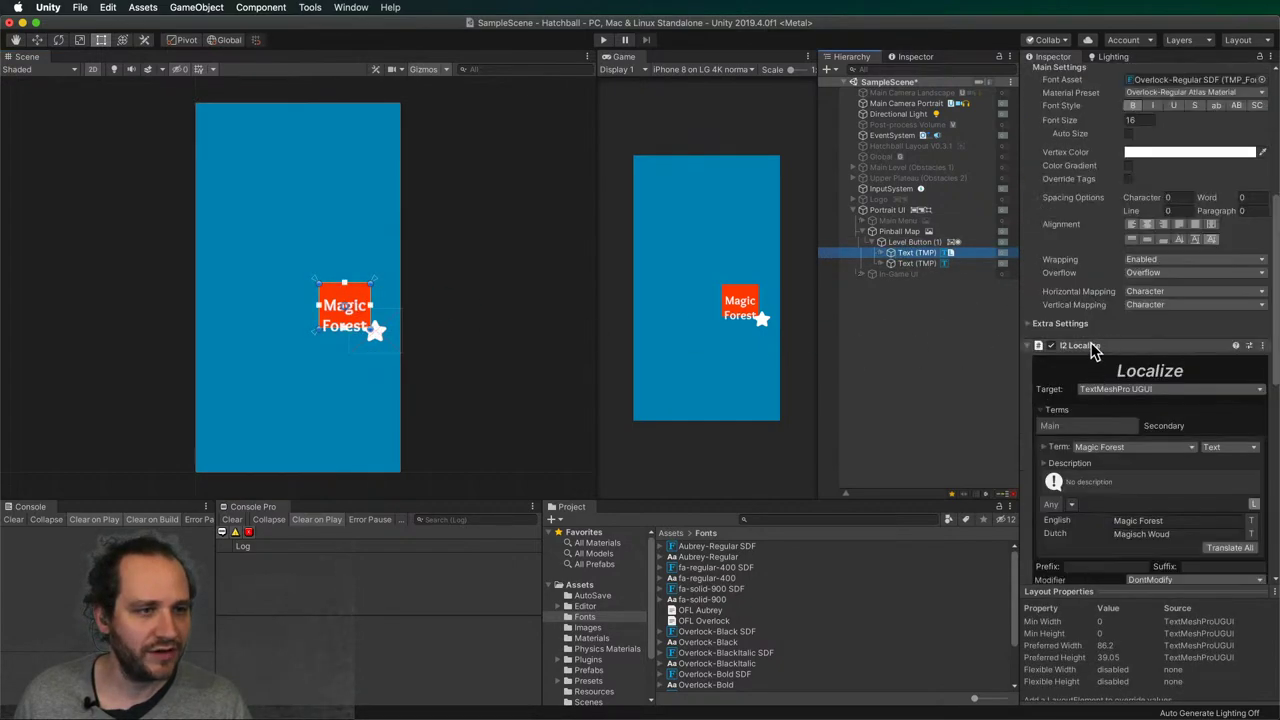
scroll(1101, 417, "down", 1)
scroll(1100, 432, "down", 3)
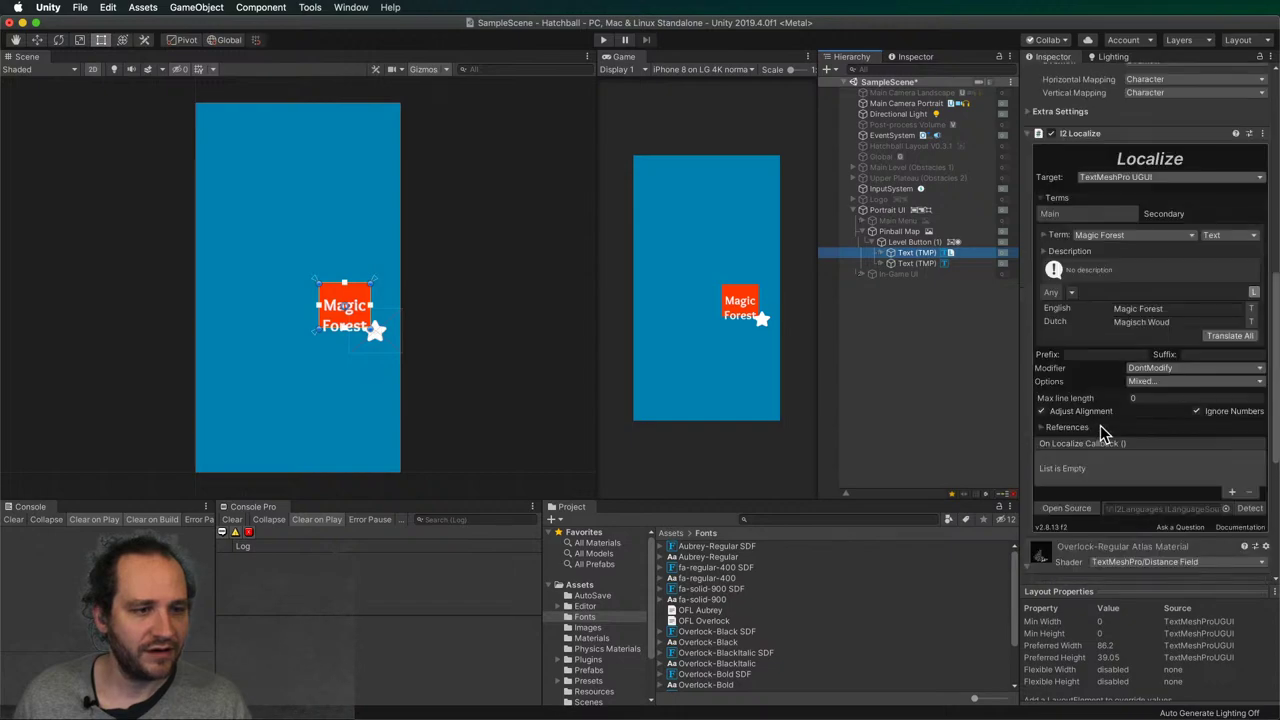
scroll(1097, 425, "up", 10)
scroll(1097, 422, "down", 3)
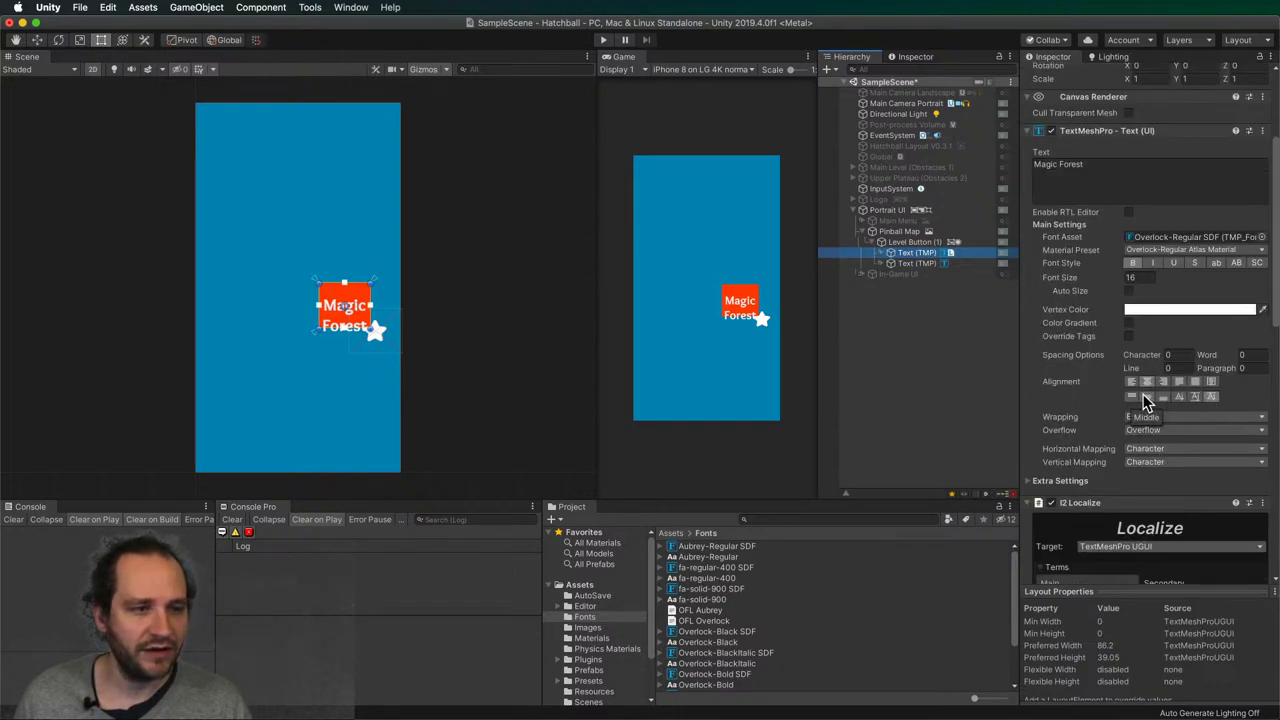
left_click(1147, 398)
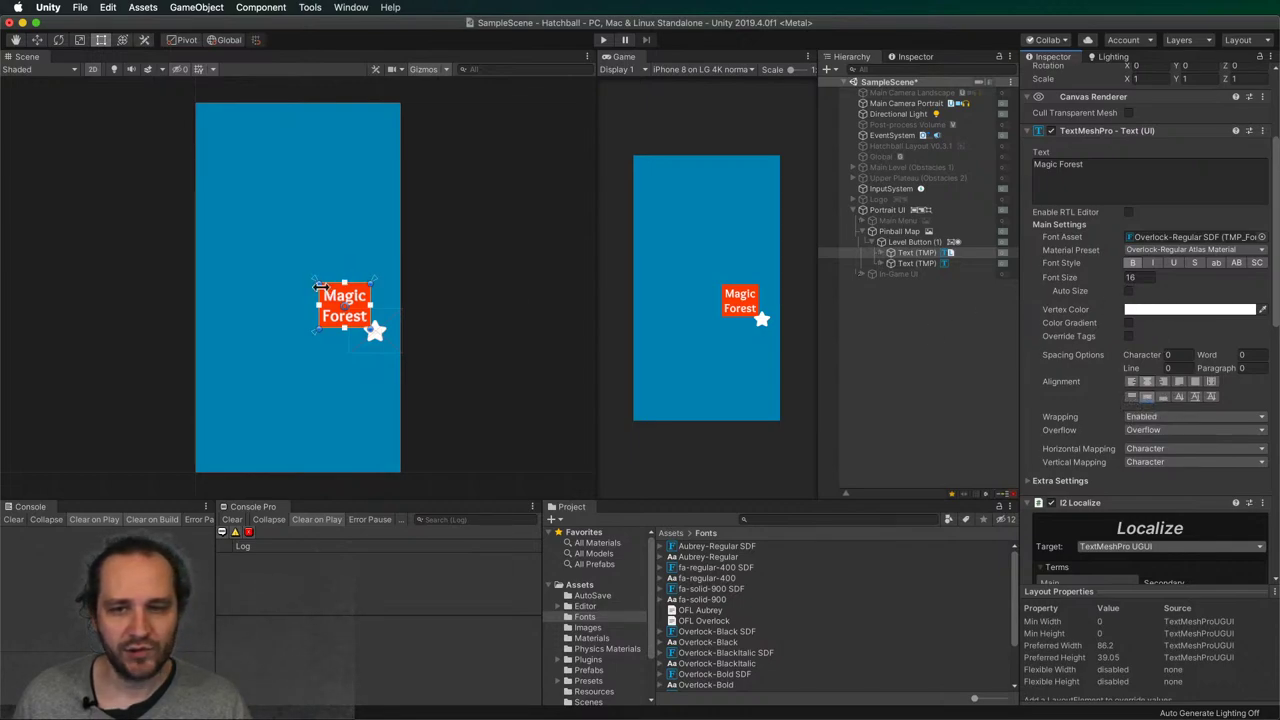
left_click(903, 244)
mouse_move(310, 285)
left_mouse_down()
mouse_move(294, 268)
mouse_move(308, 272)
left_mouse_up()
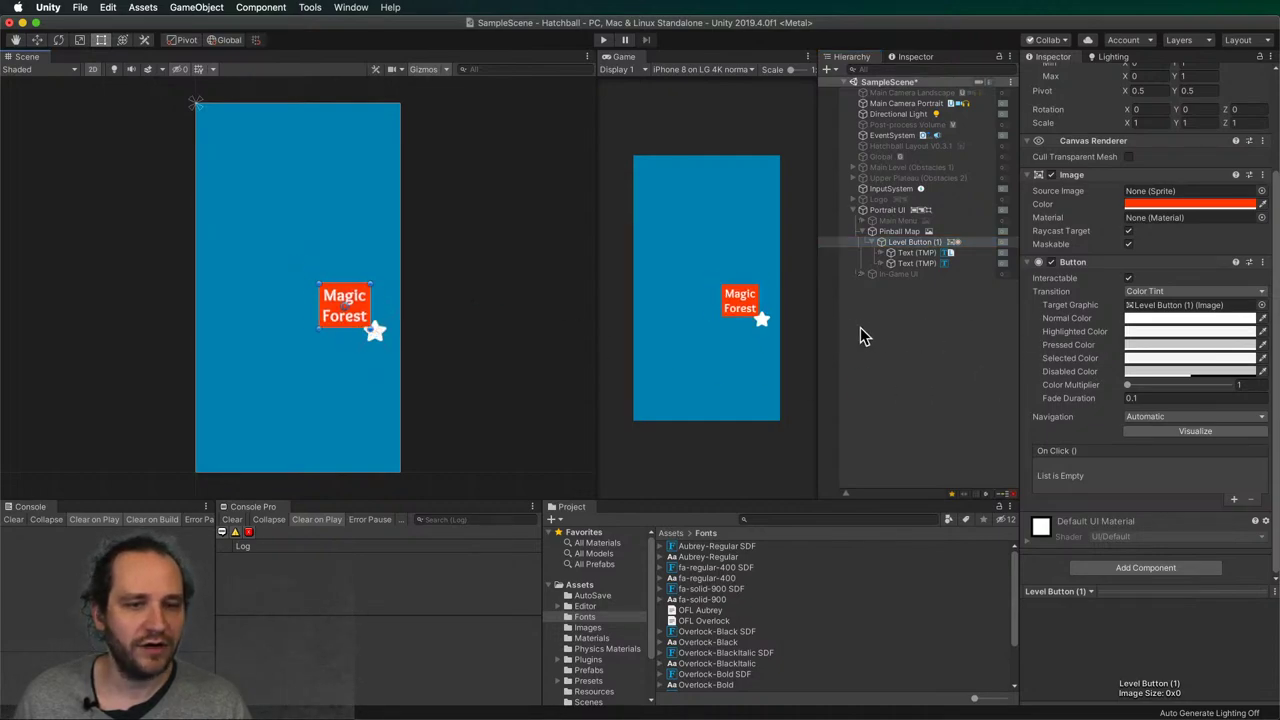
- Make the Magic Forest label non-bold at font size 13
left_click(910, 253)
left_click(1150, 321)
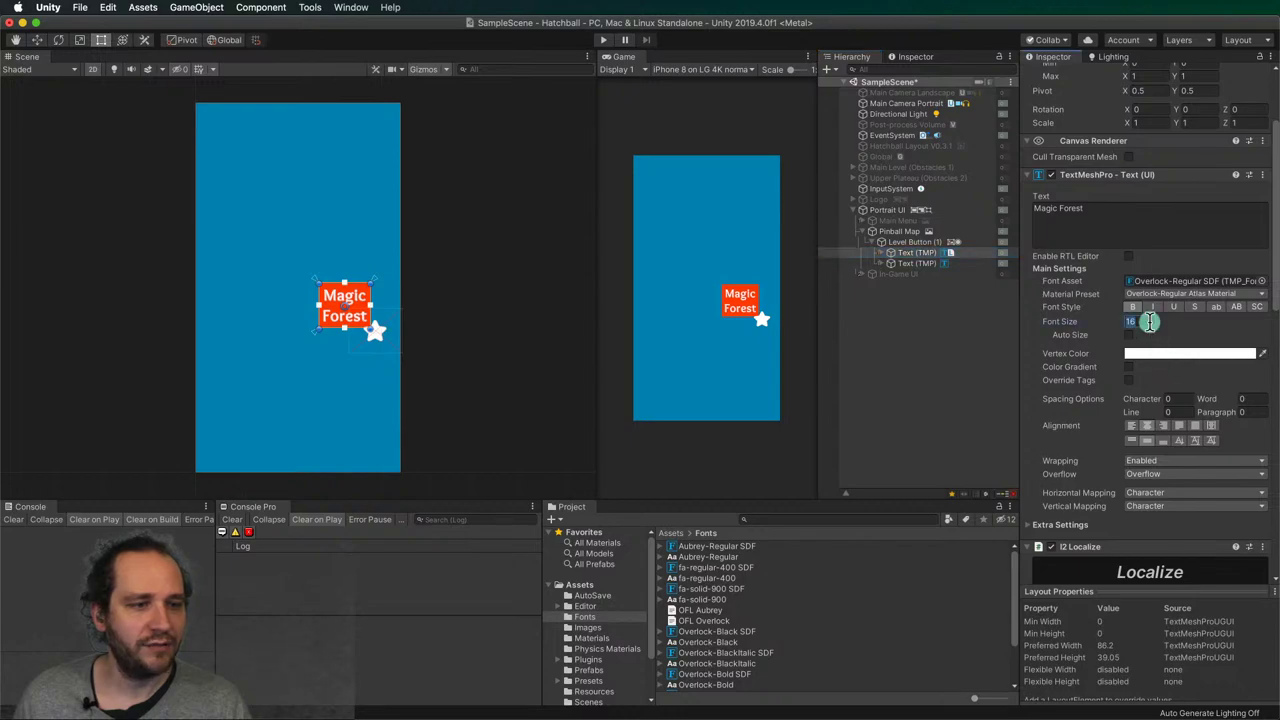
type("14")
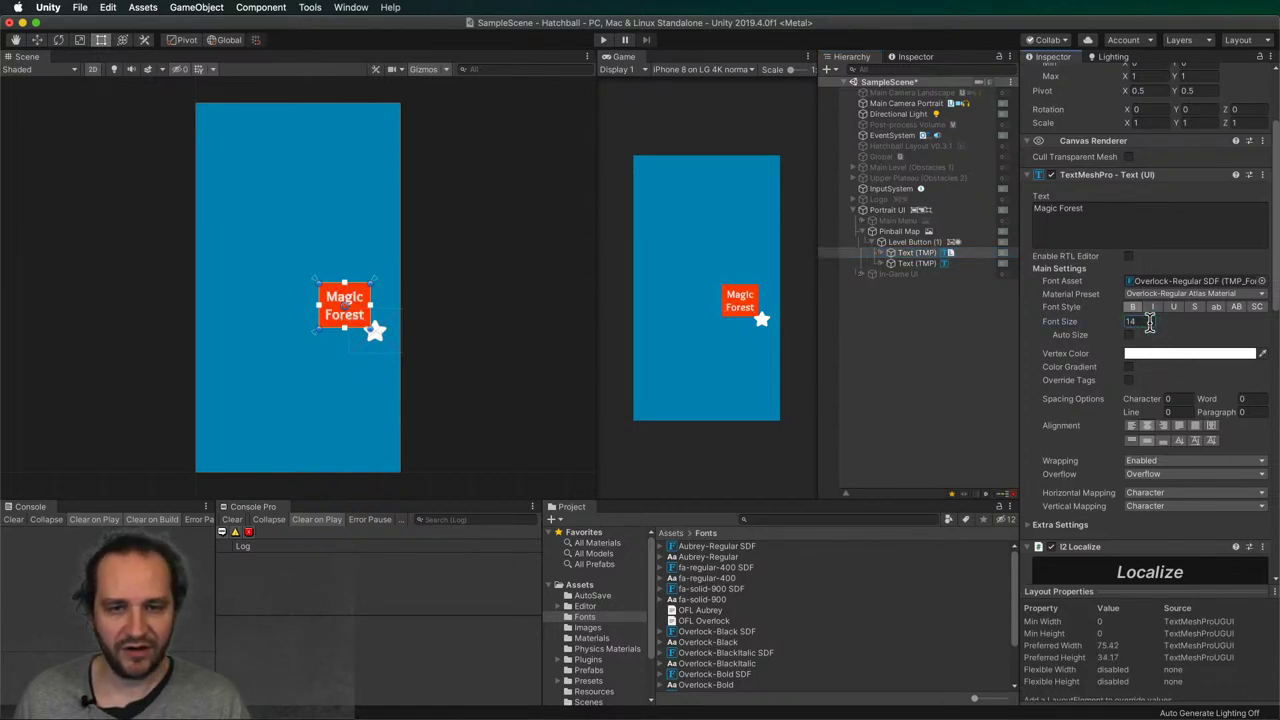
left_click(1146, 320)
type("12")
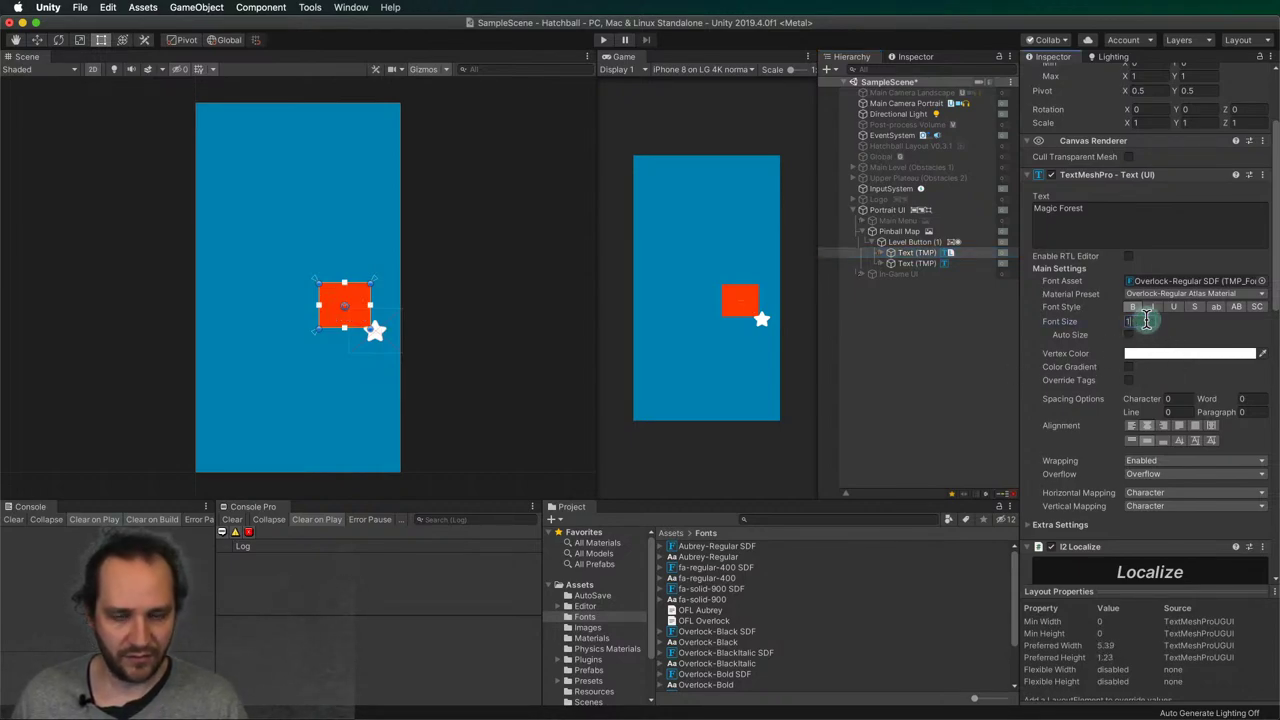
left_click(1133, 307)
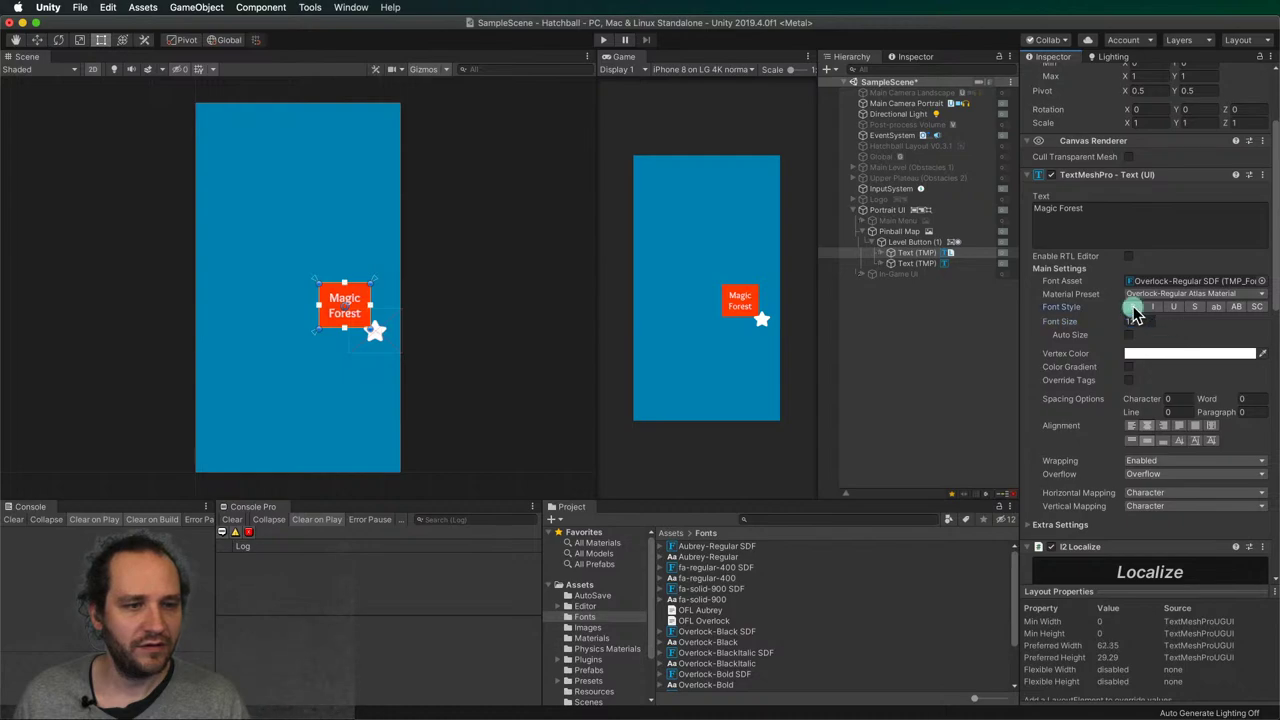
left_click(1150, 322)
type("13")
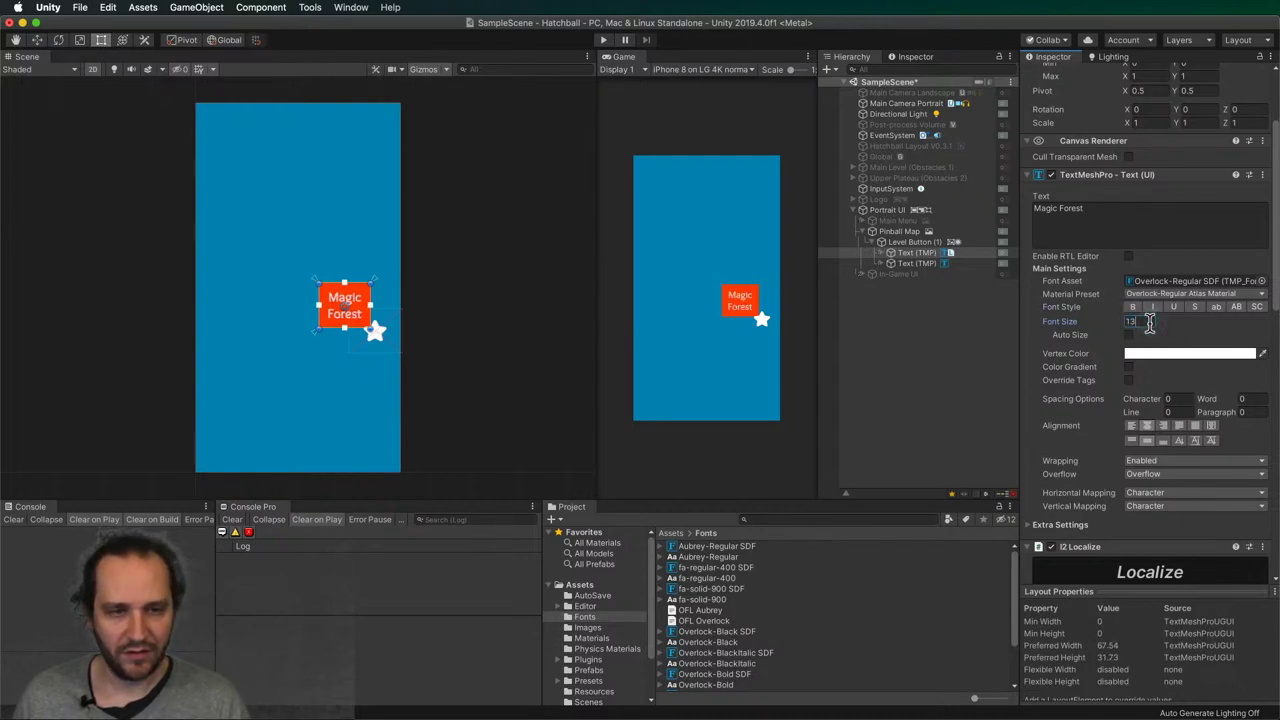
left_click(976, 385)
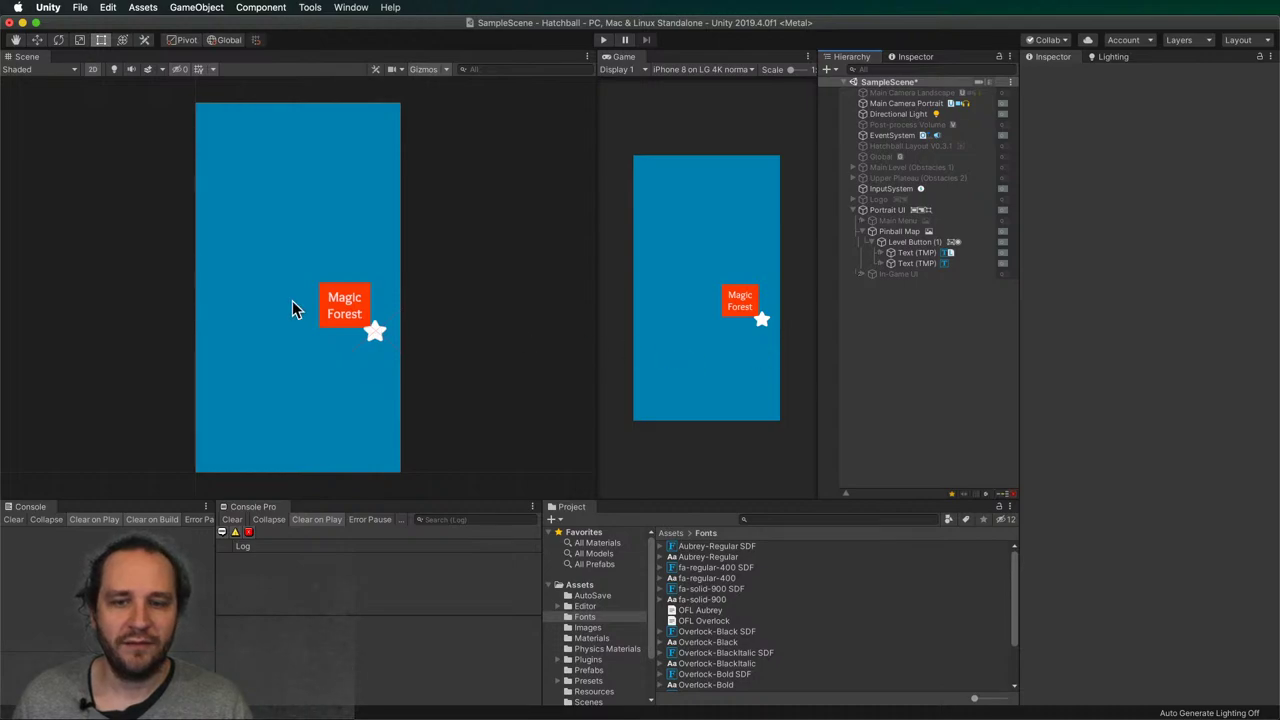
left_click(378, 340)
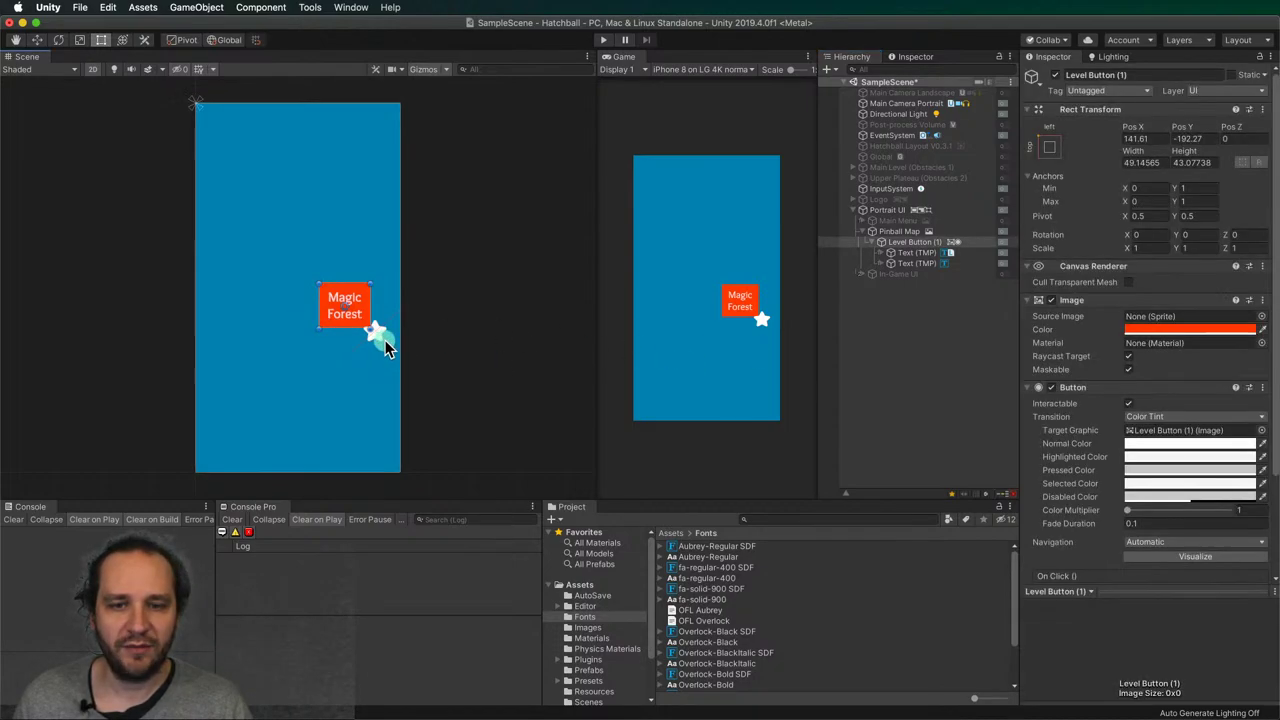
left_click(918, 254)
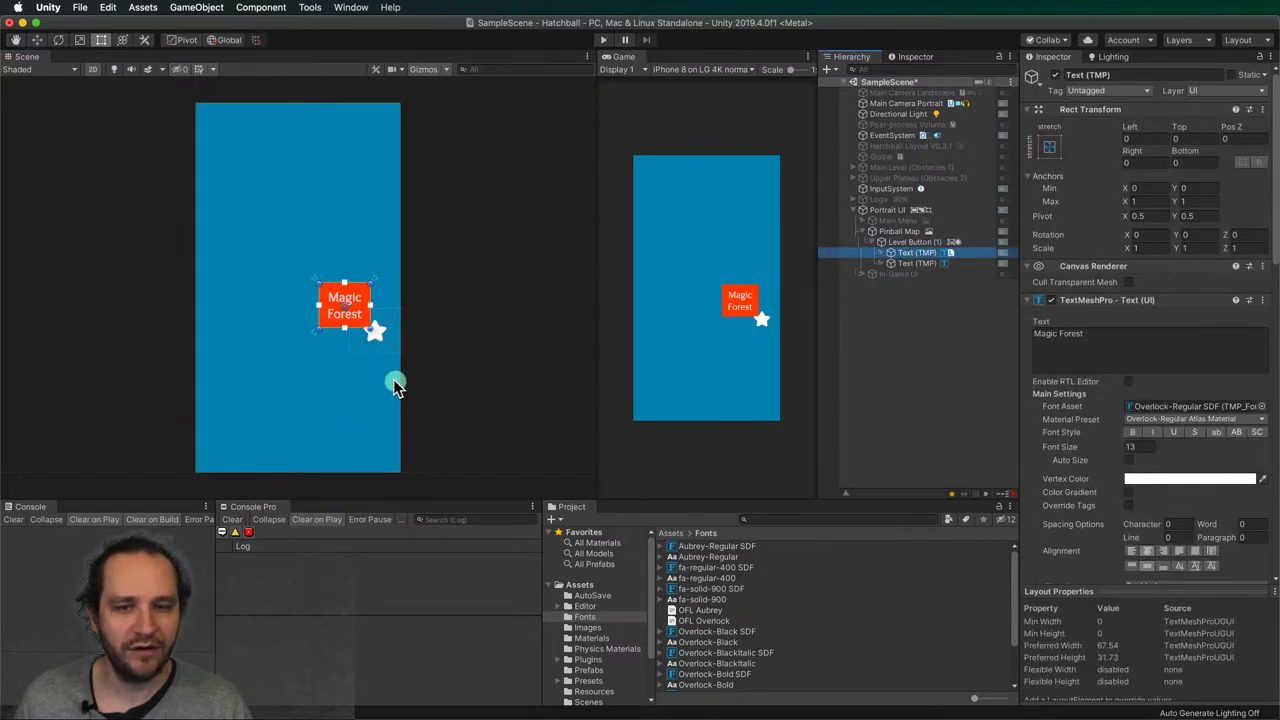
- Nudge the star icon slightly up and left into the button's corner
left_click(394, 338)
left_click(924, 257)
left_click(926, 263)
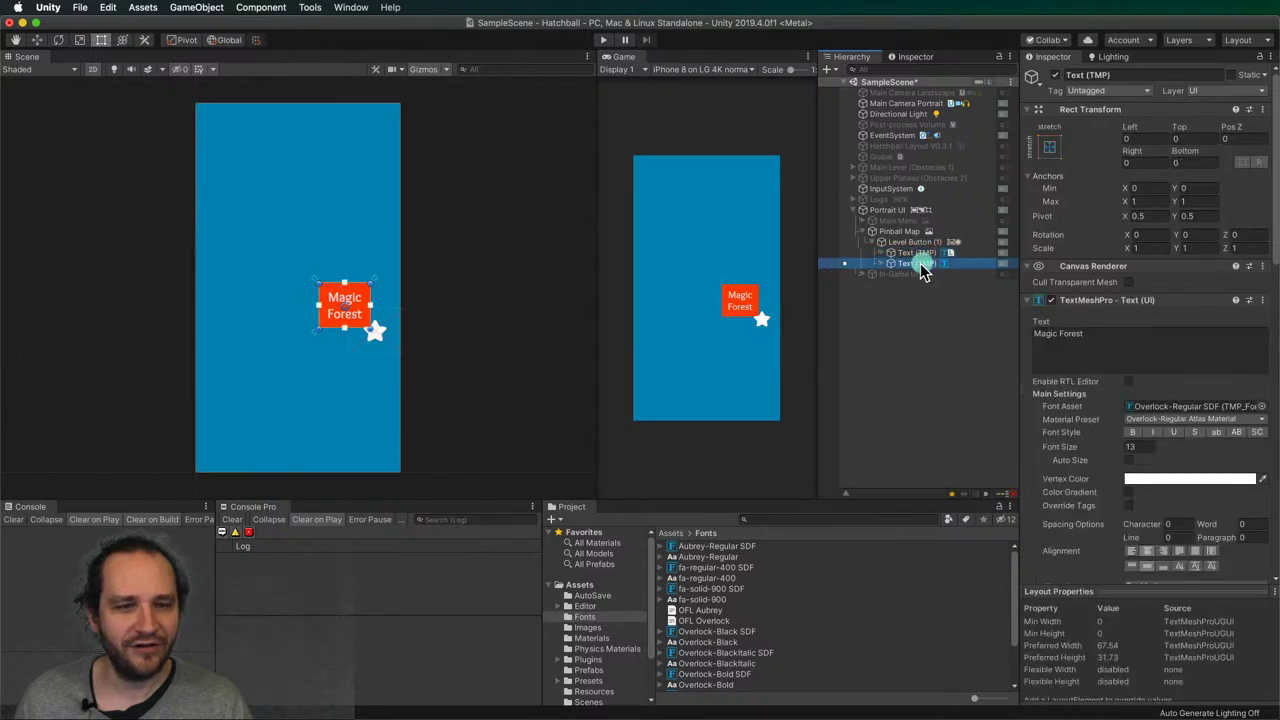
left_click_drag(383, 336, 376, 328)
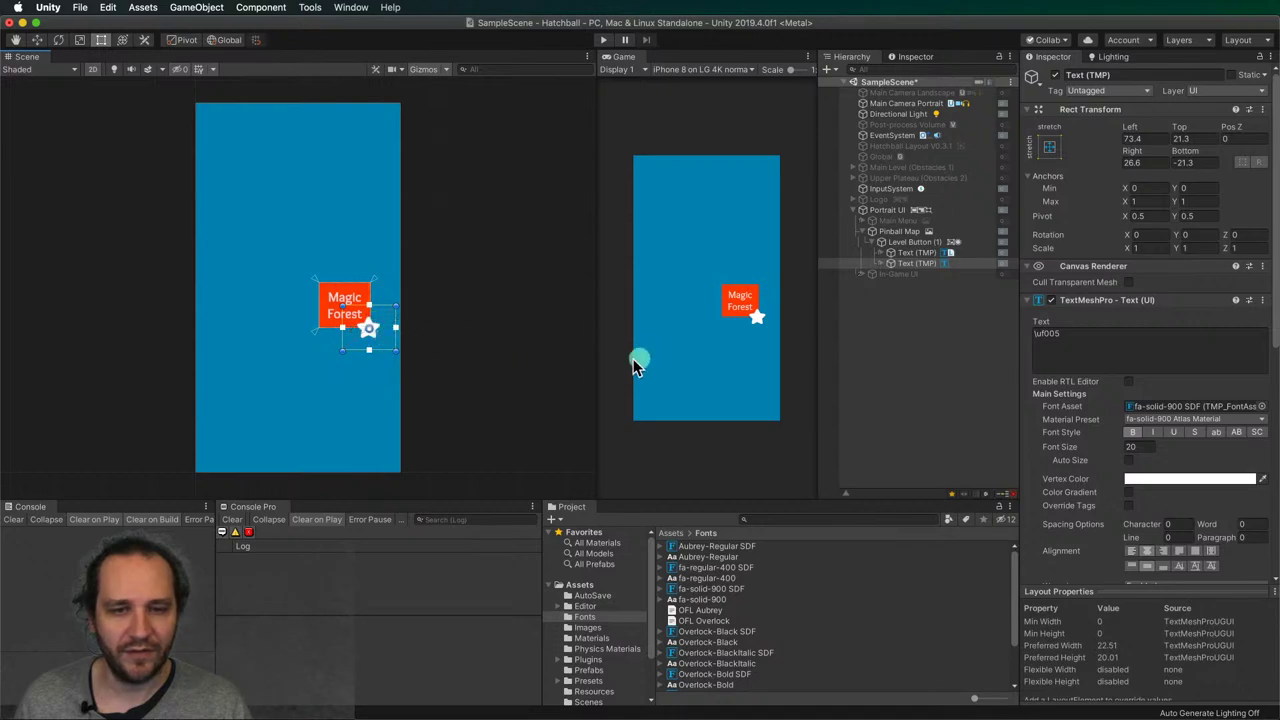
left_click(531, 371)
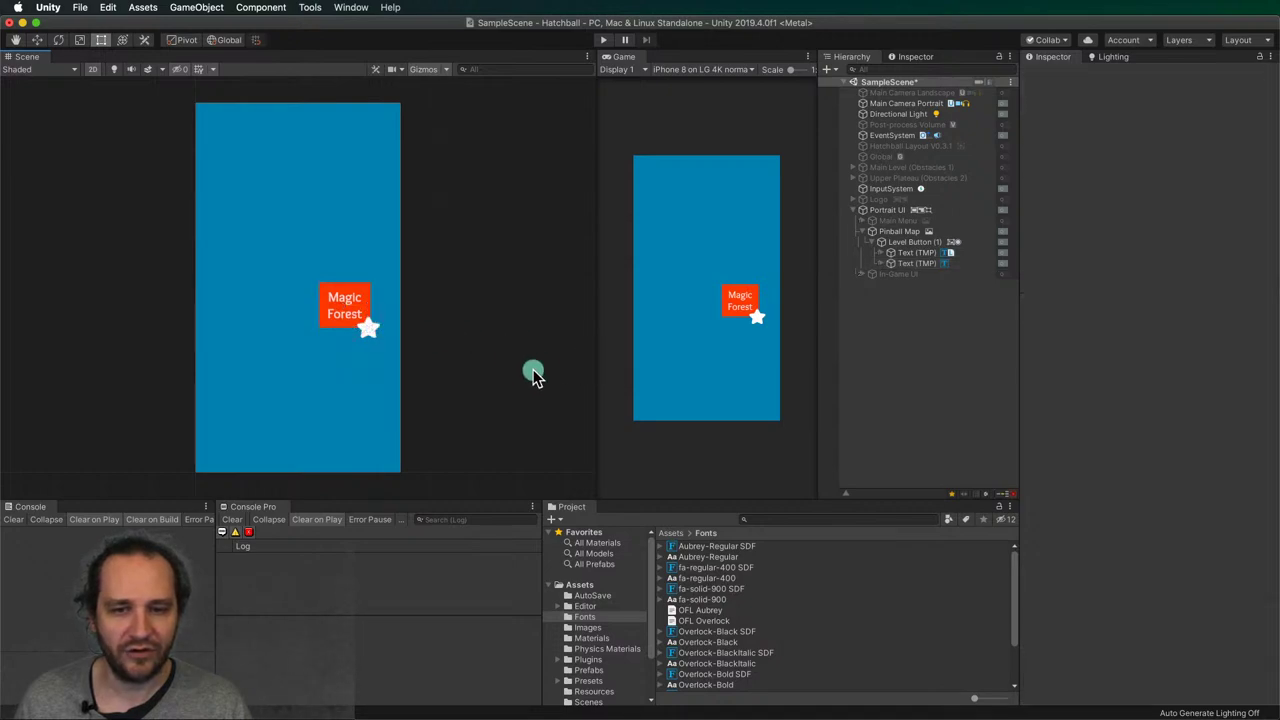
- Move the Magic Forest button down to about Pos Y -265 and duplicate it
left_click(912, 242)
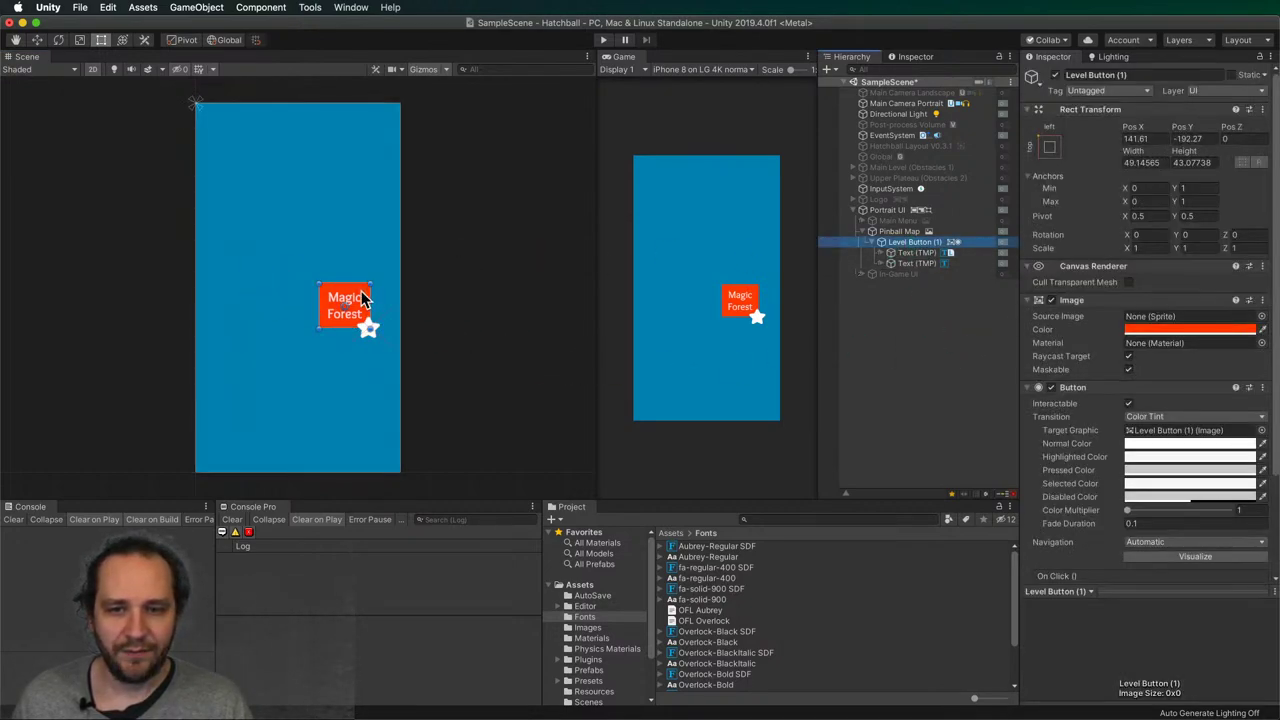
left_click_drag(363, 298, 363, 369)
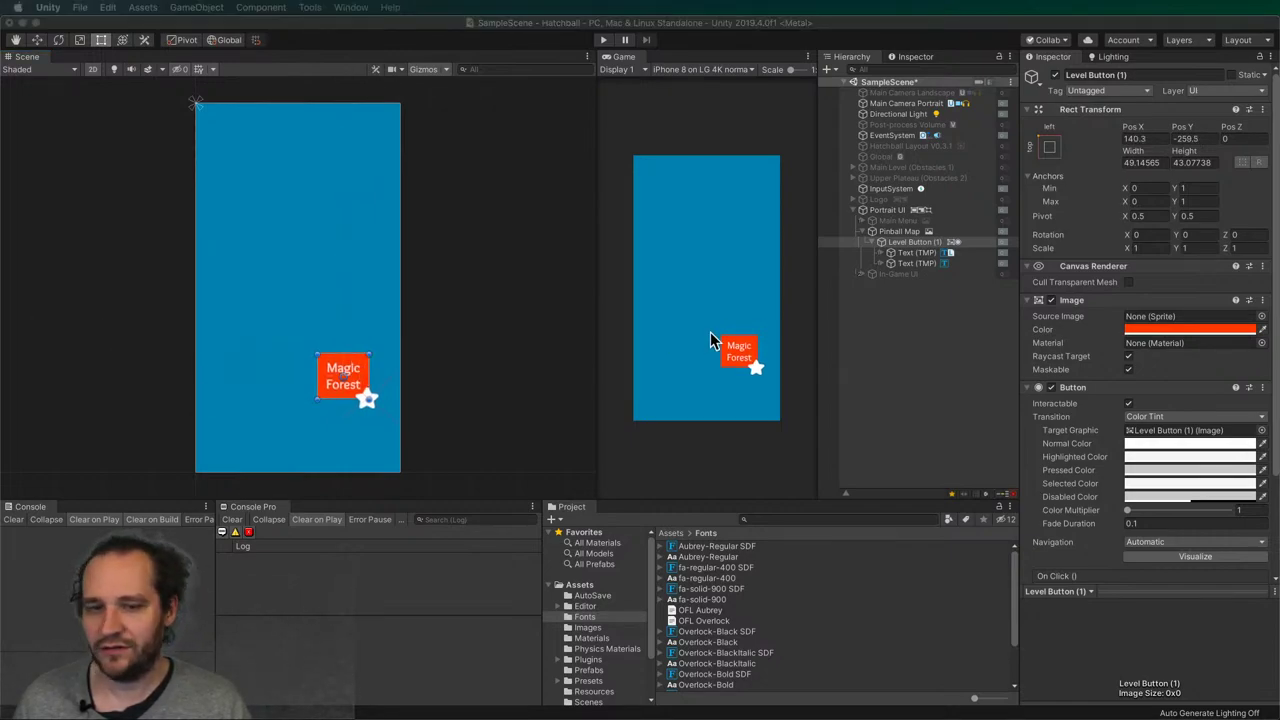
left_click_drag(361, 358, 364, 366)
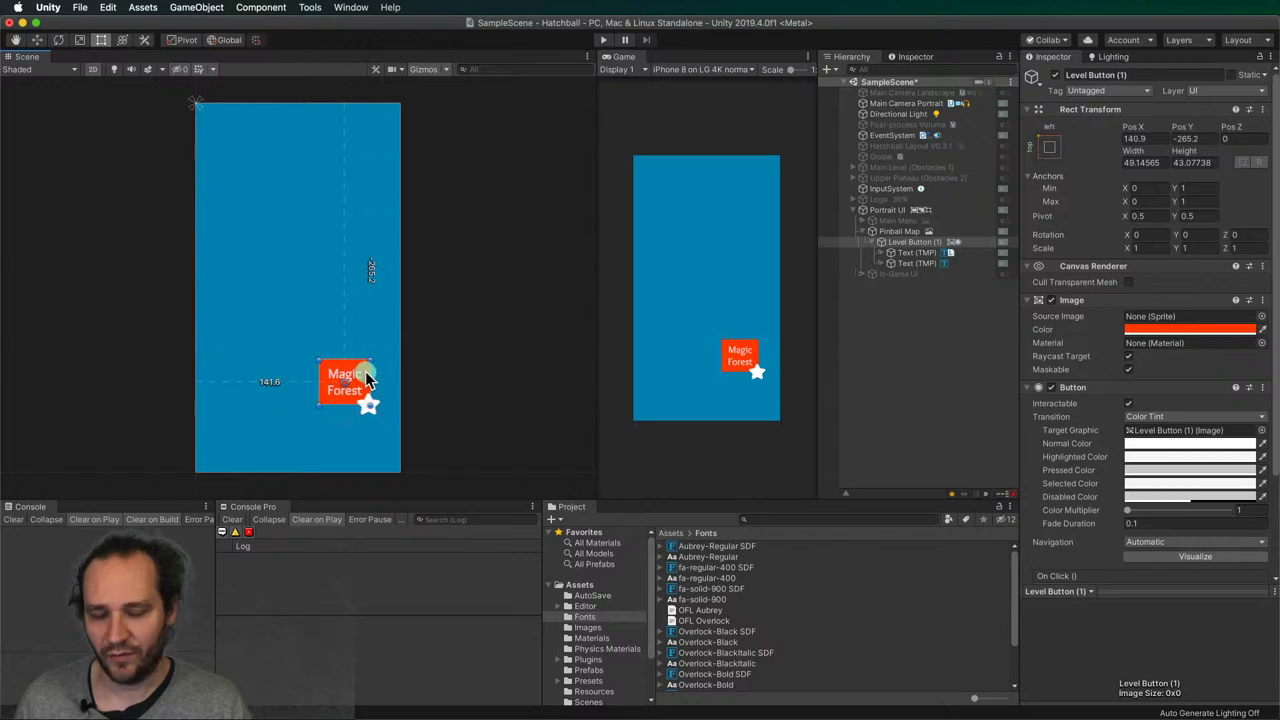
key("super+d")
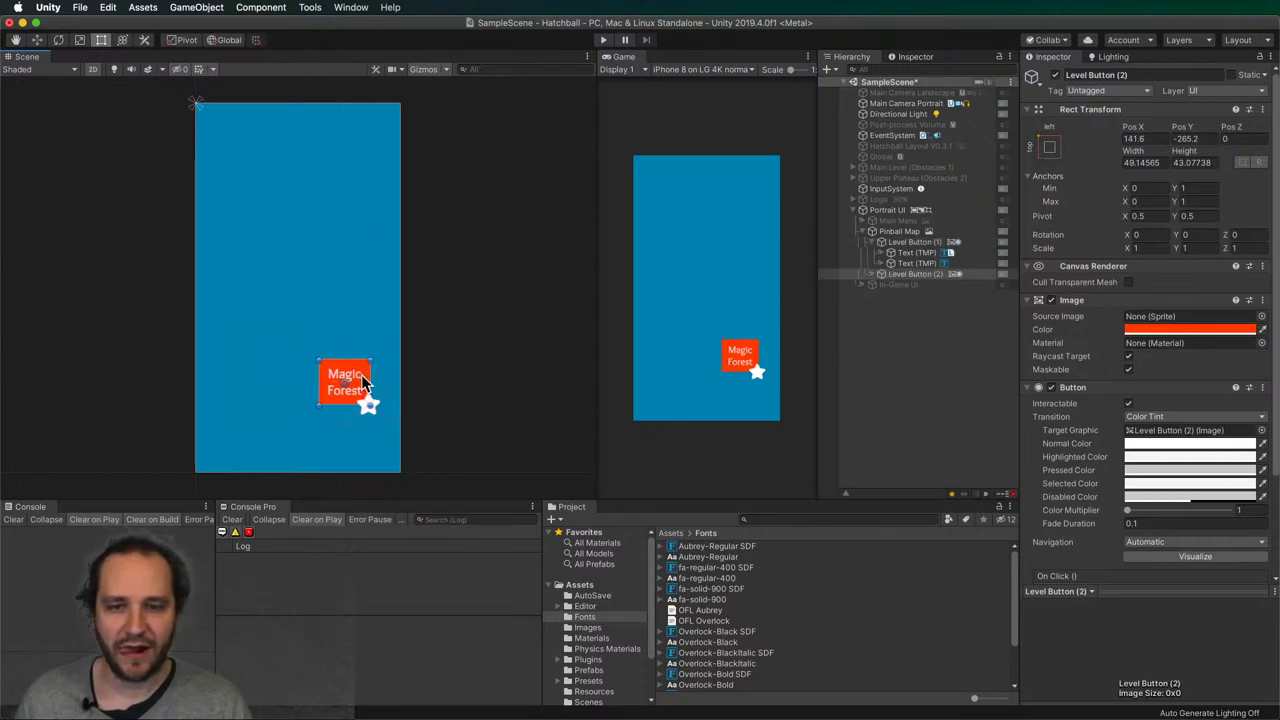
- Duplicate the Magic Forest label as Text (TMP) (1) and remove the copy's I2 Localize component
left_click(916, 252)
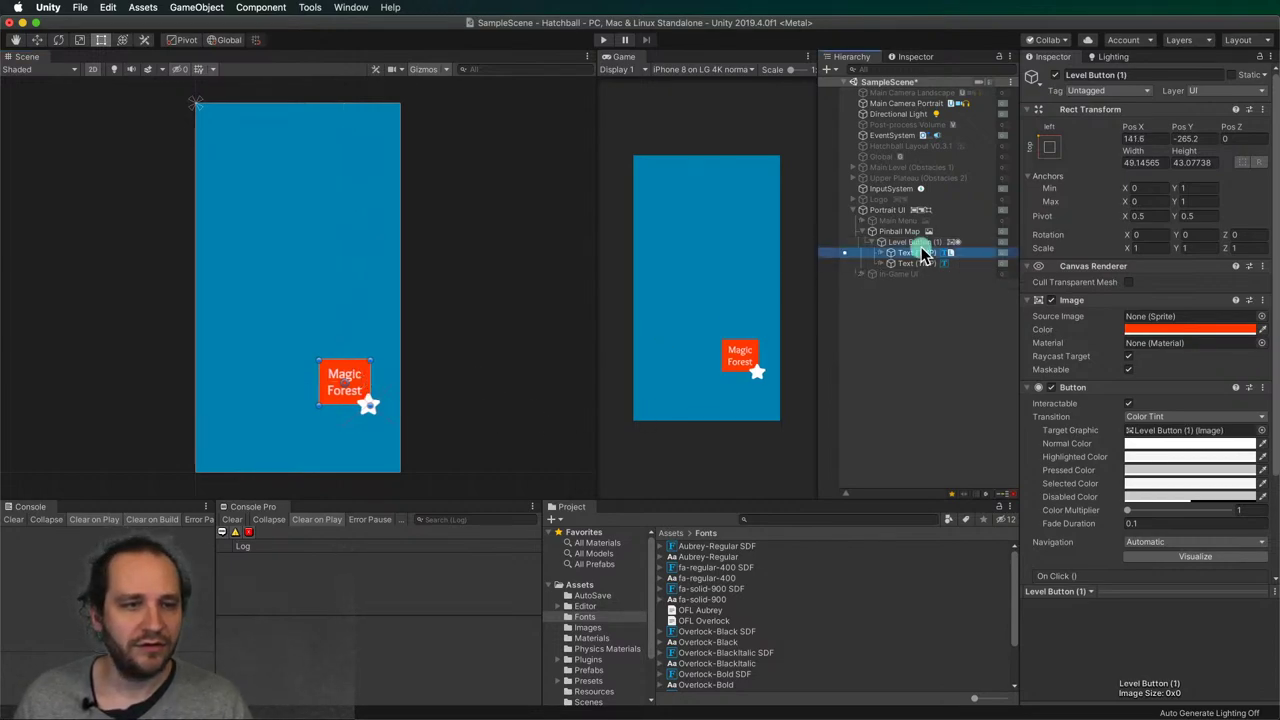
key("super+d")
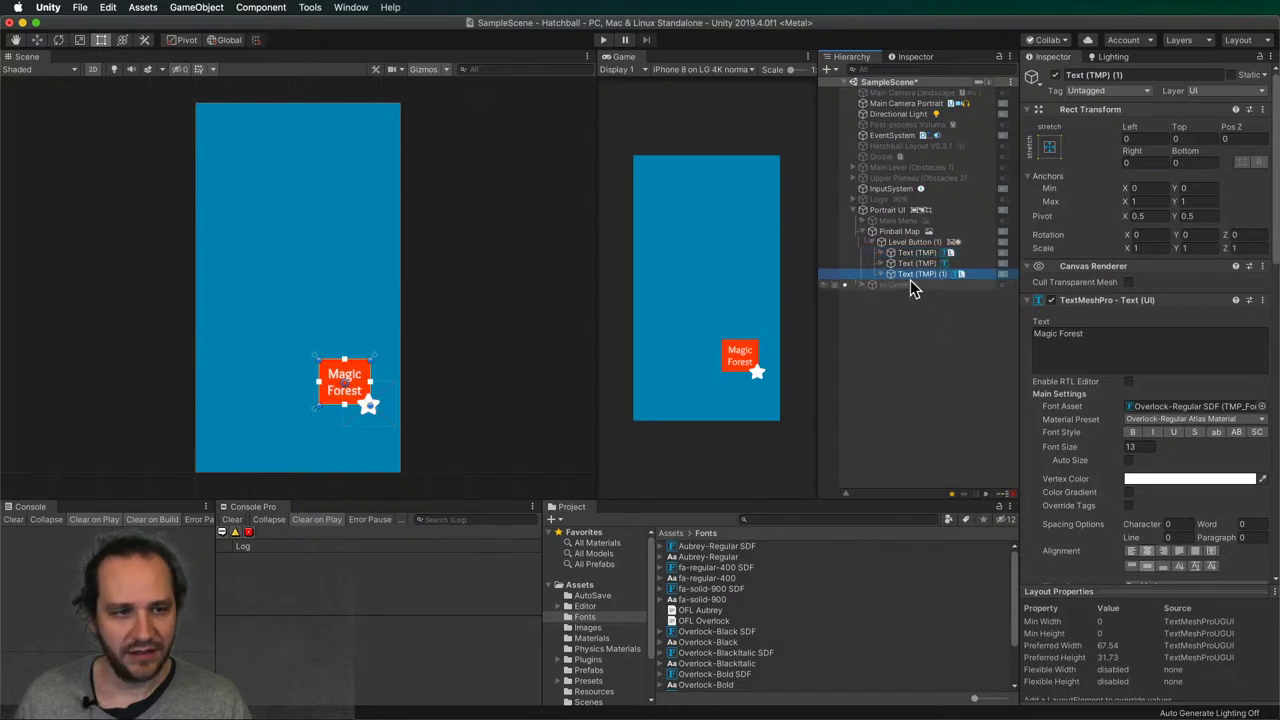
scroll(1072, 437, "down", 10)
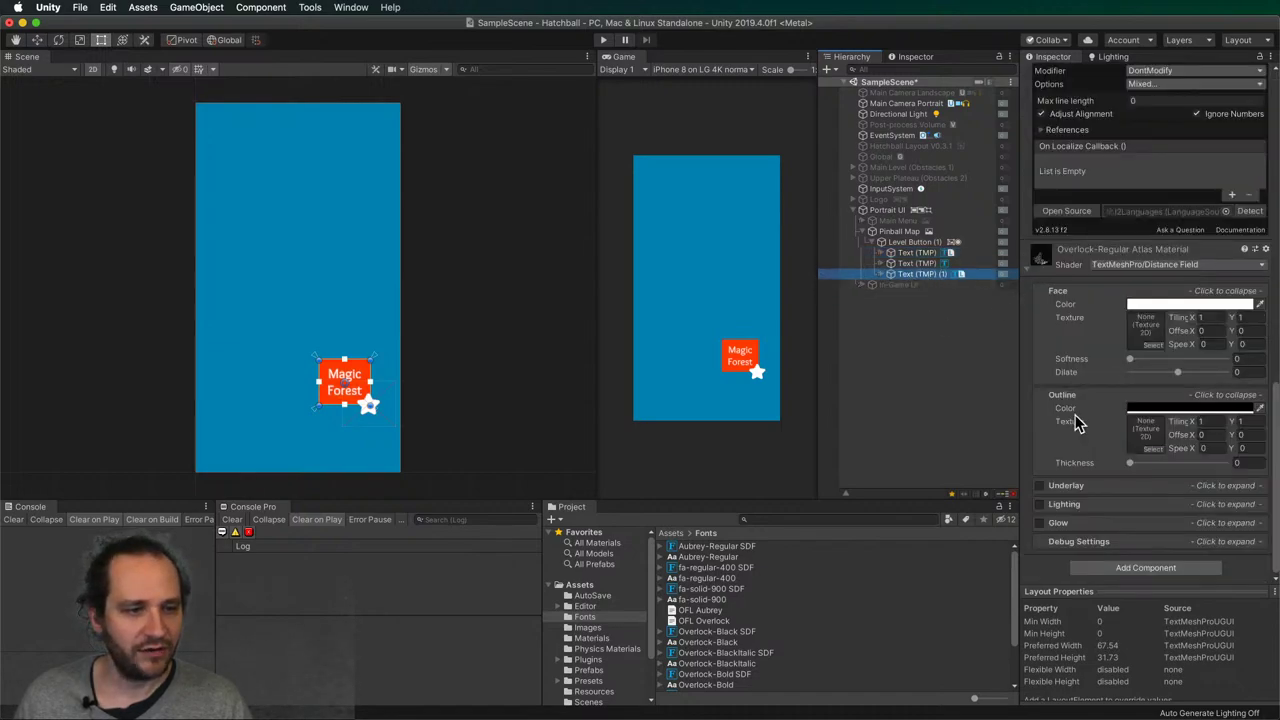
right_click(1092, 202)
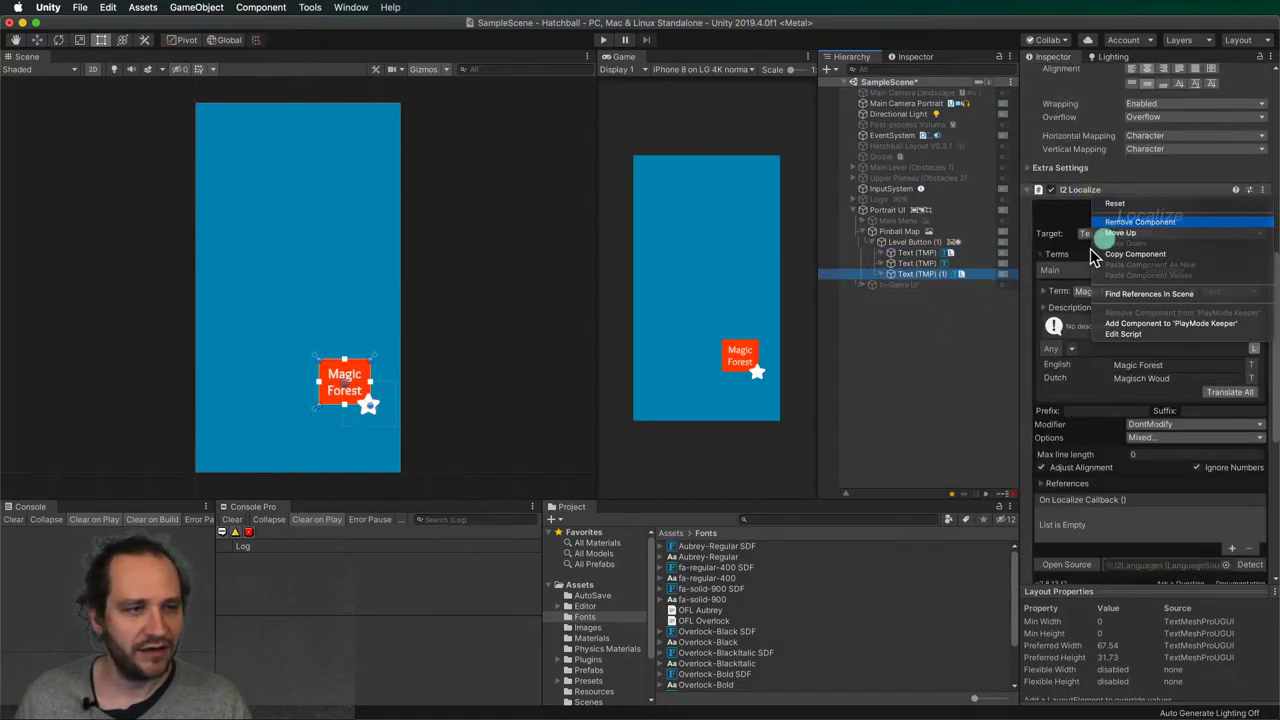
left_click(1096, 242)
scroll(1092, 327, "up", 8)
left_click(1100, 336)
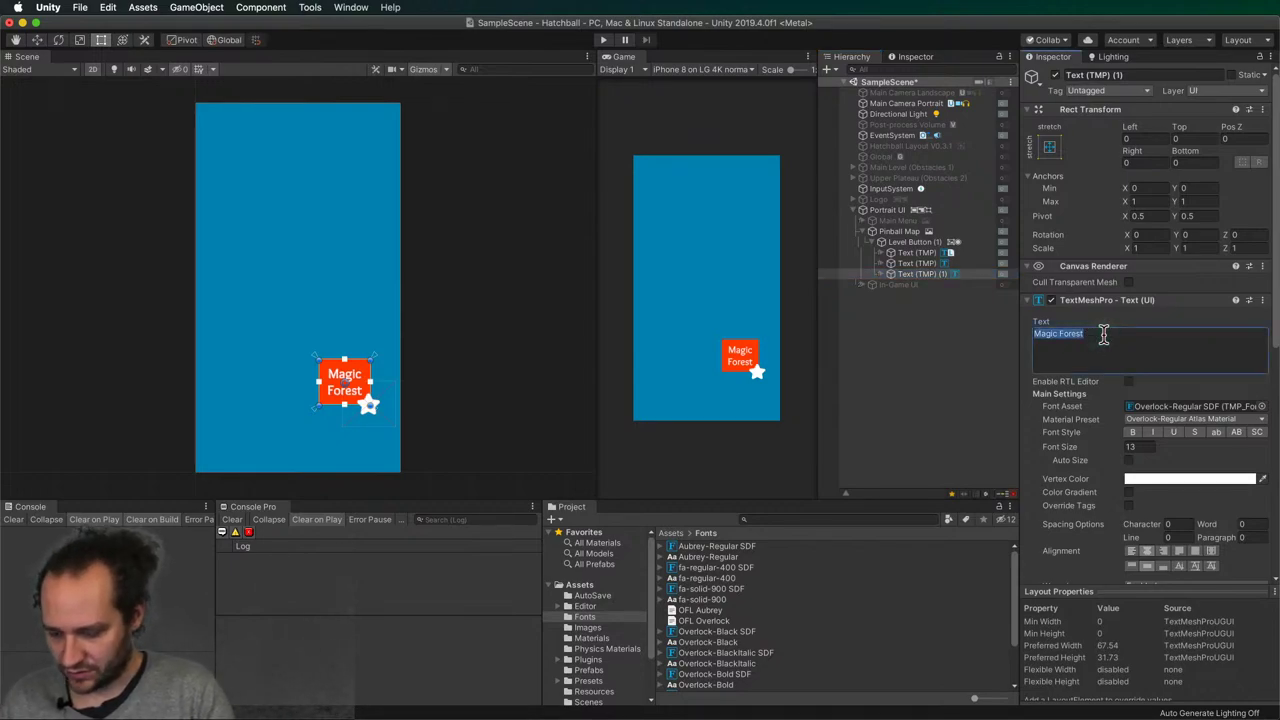
- Make the copied label read 135.210 in black at font size 12
type("135.210")
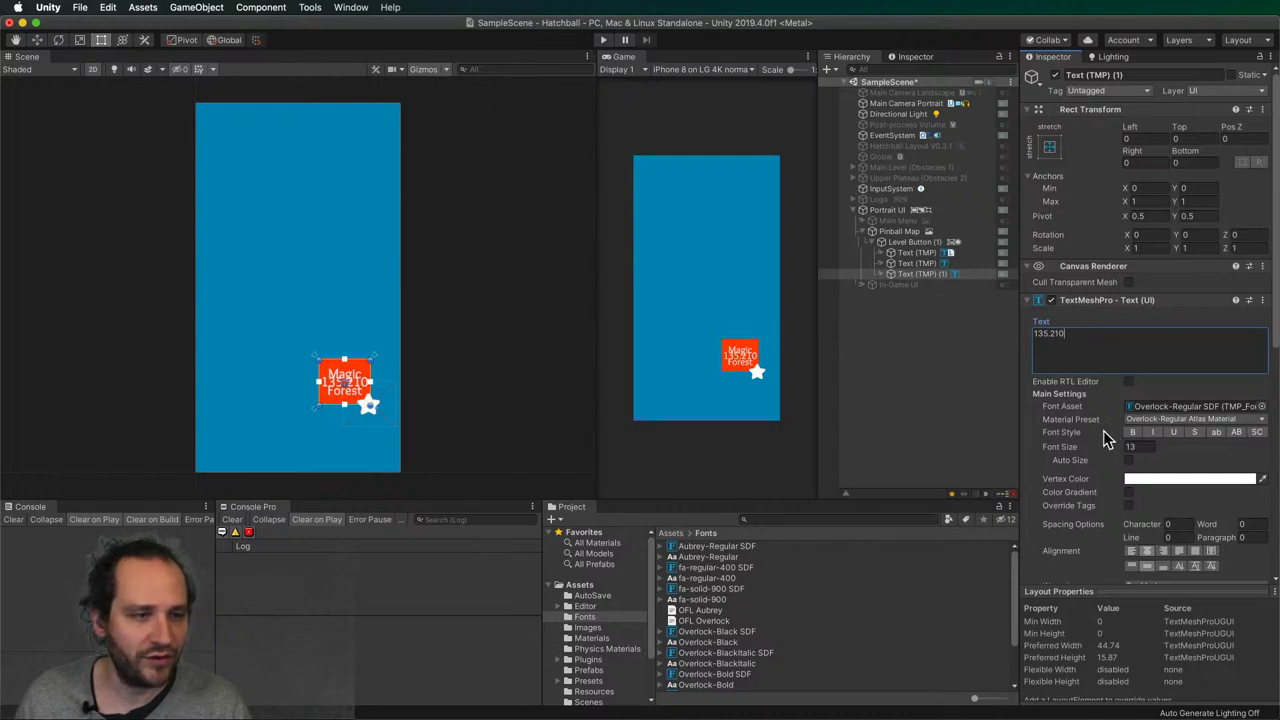
left_click(1132, 446)
type("12")
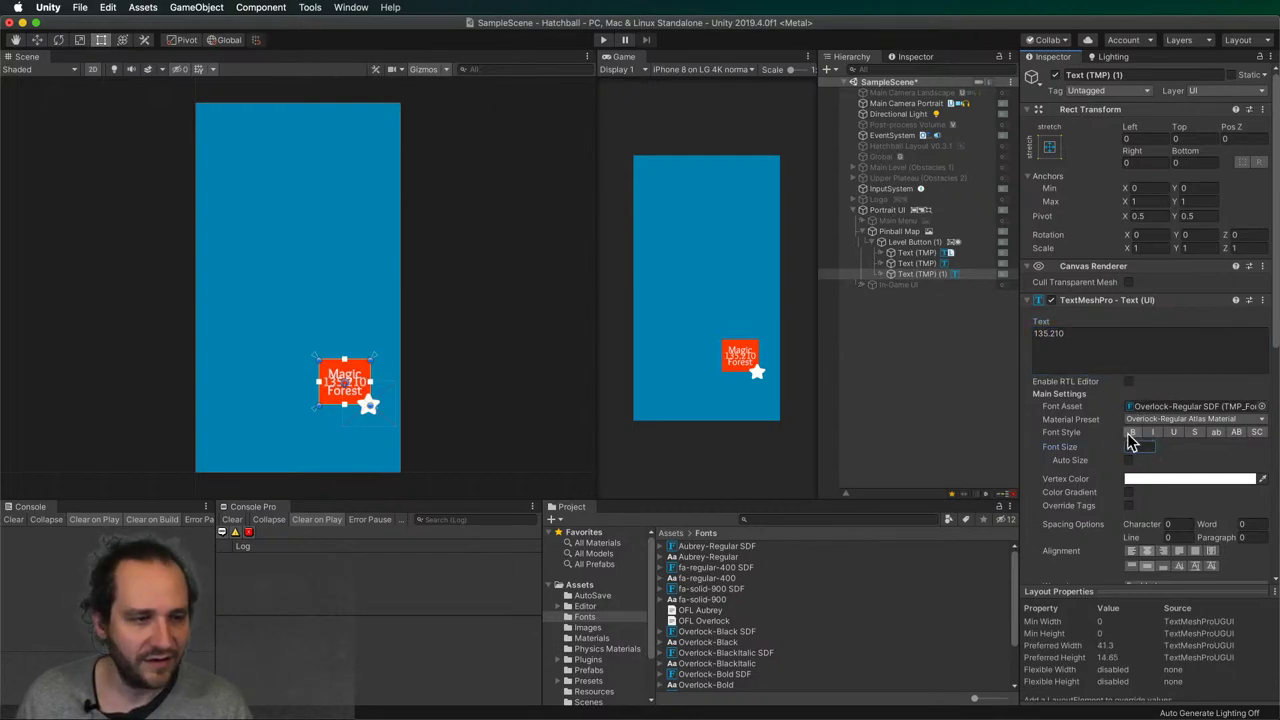
left_click(1172, 480)
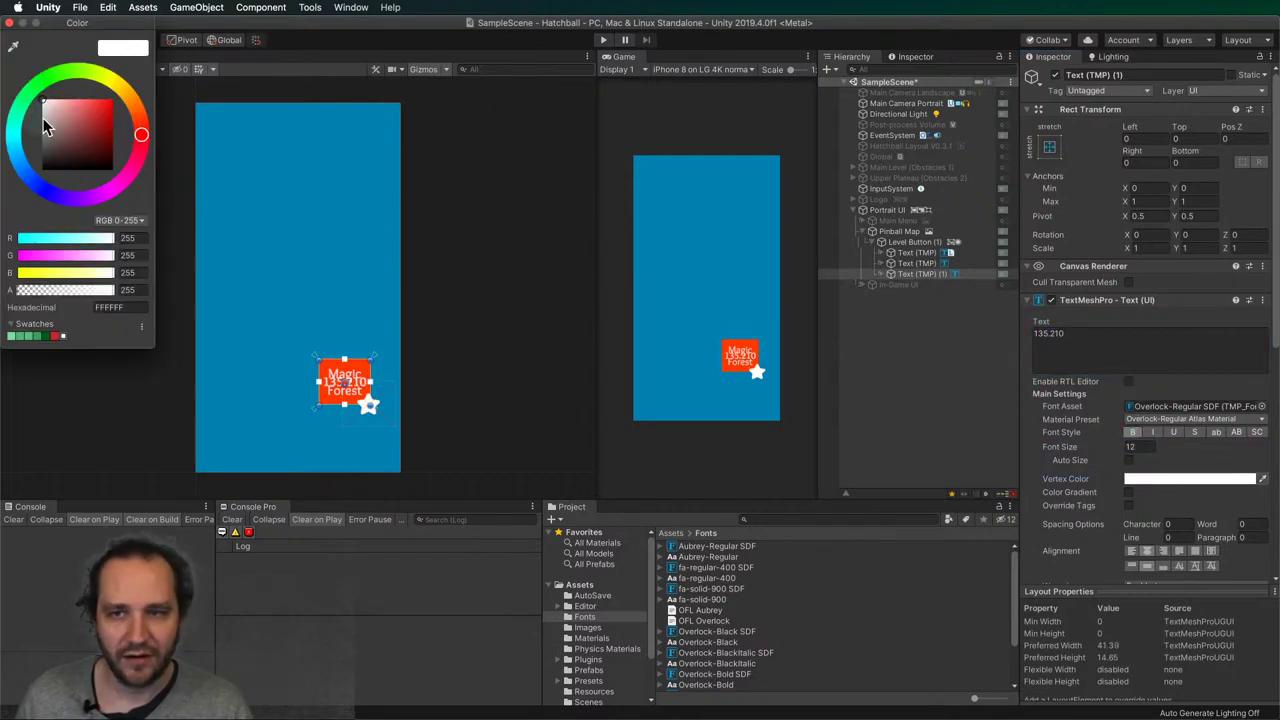
left_click(9, 22)
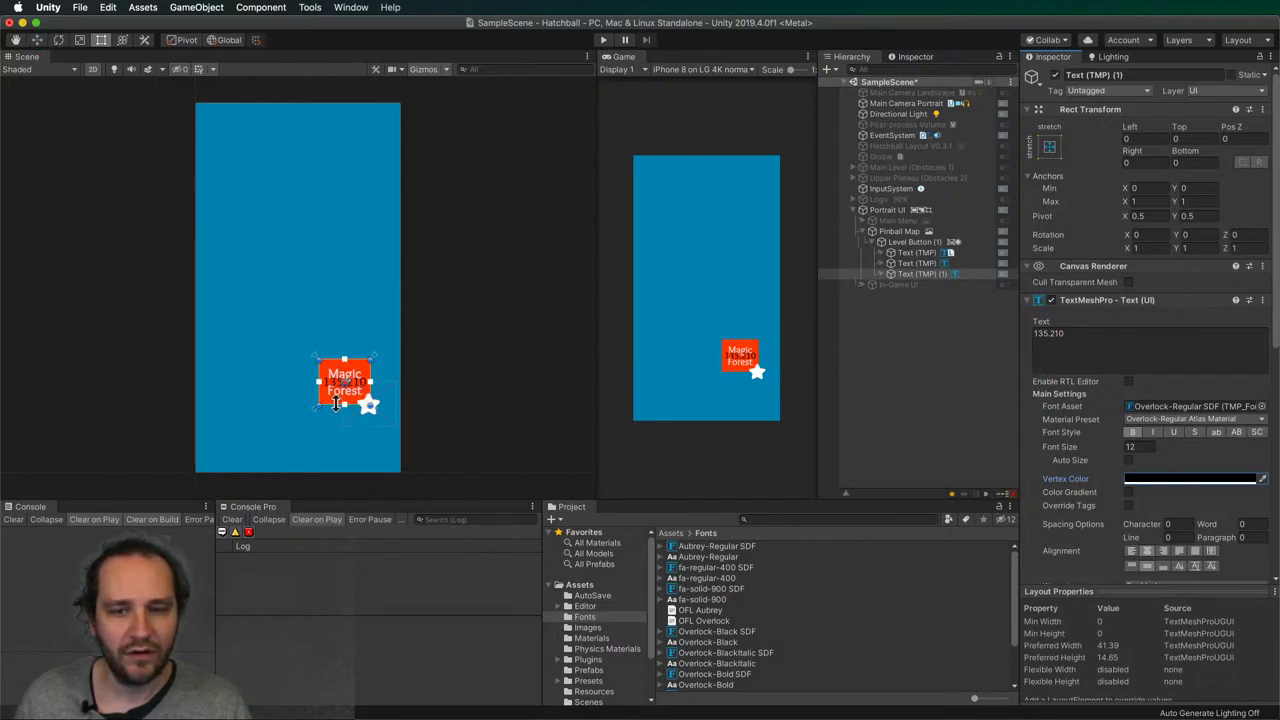
- Move the 135.210 score text just above the Magic Forest button
left_click_drag(337, 403, 358, 342)
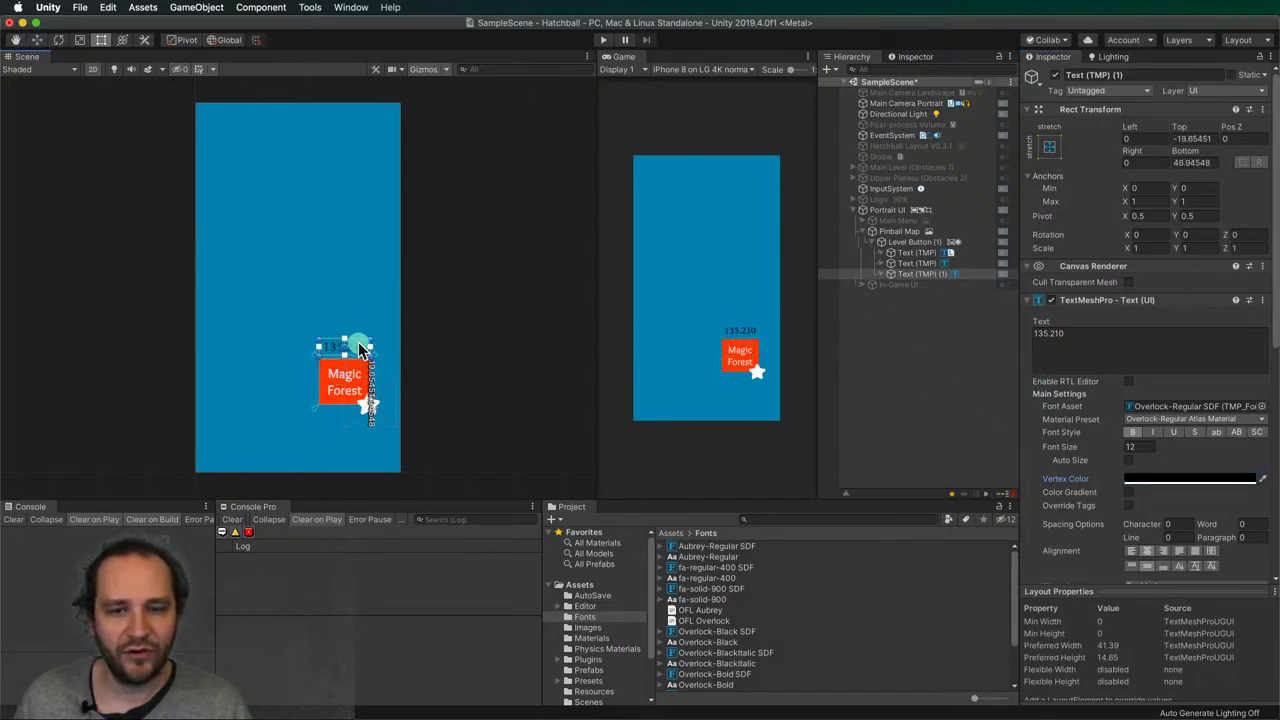
left_click(910, 395)
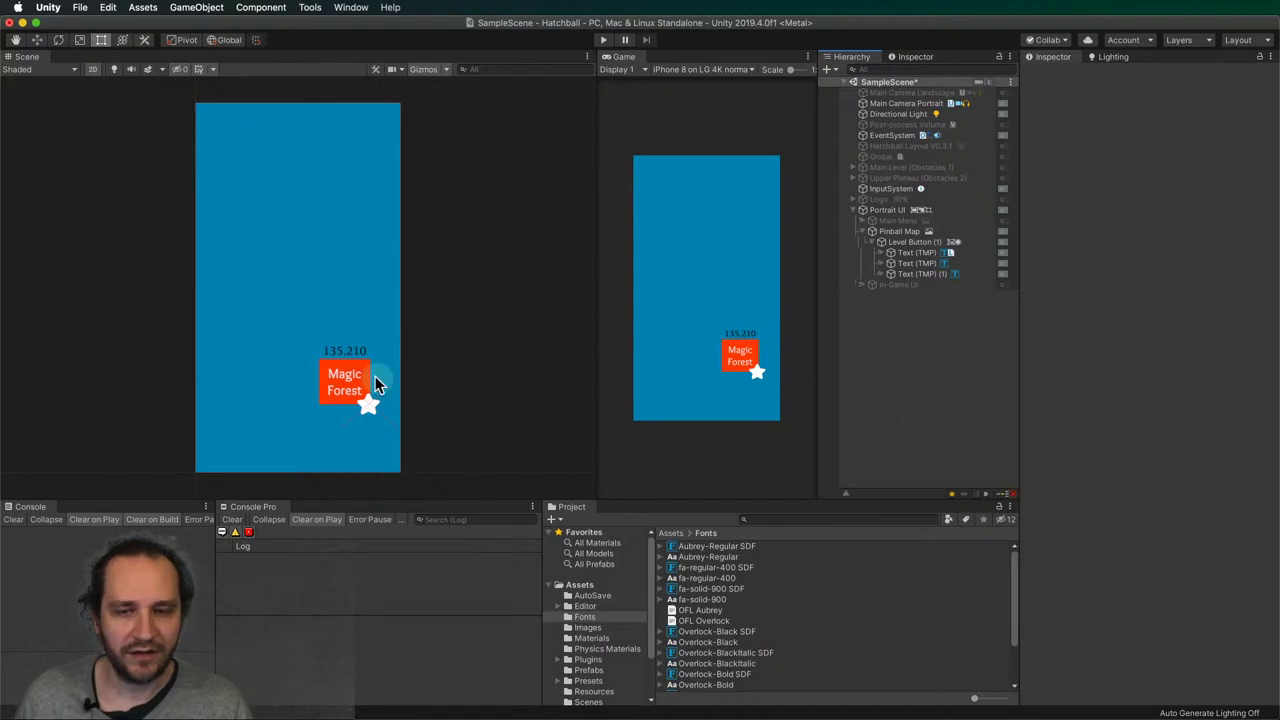
left_click(375, 383)
left_click(918, 274)
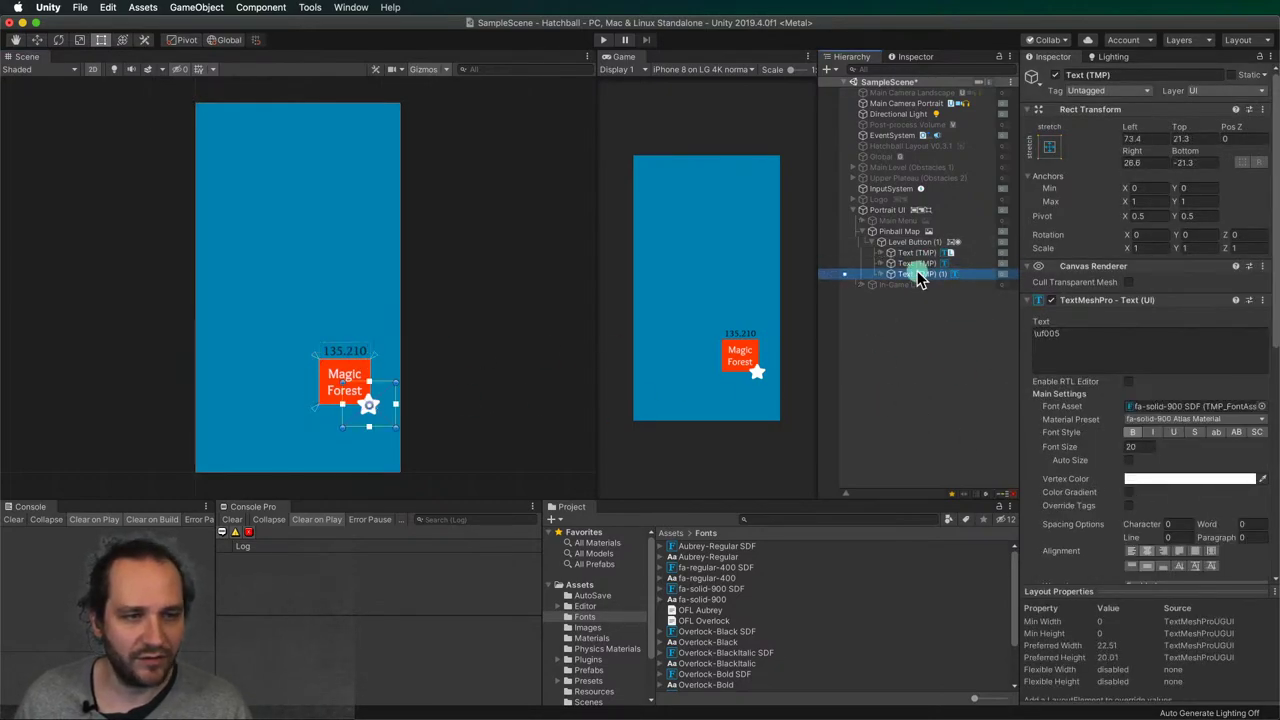
- Rename the 135.210 score label object to Highscore
double_click(920, 273)
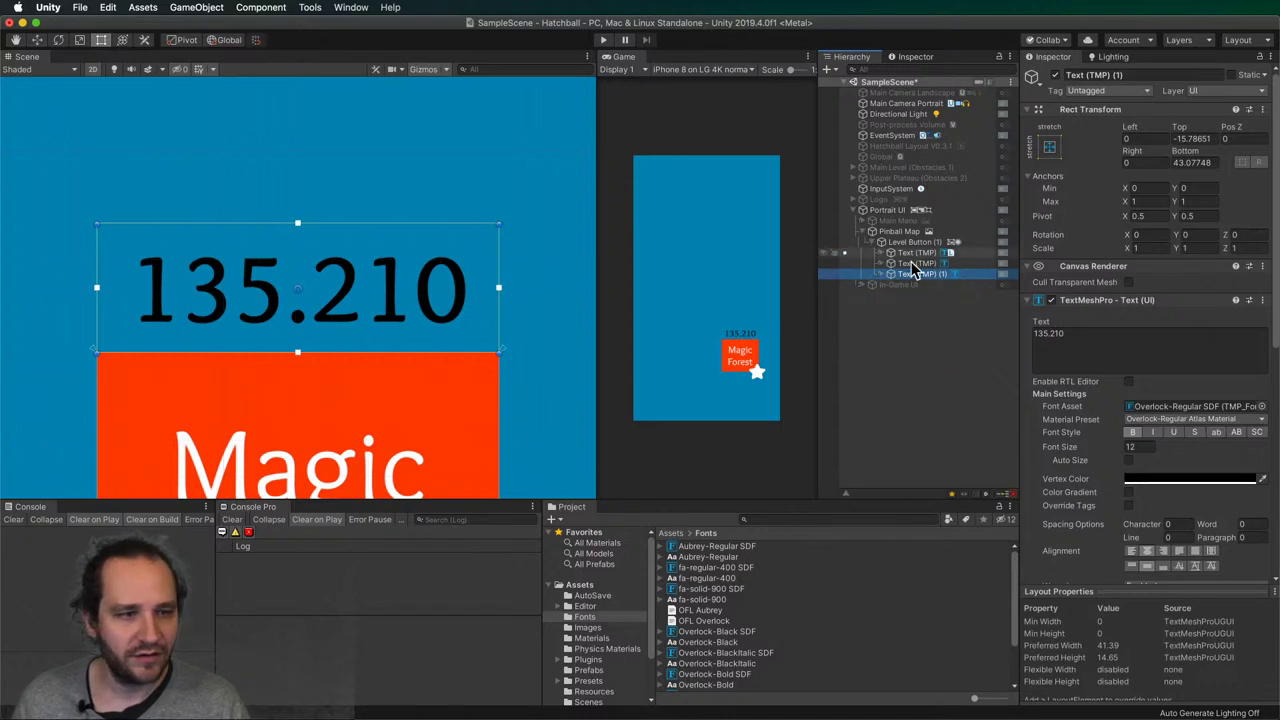
scroll(350, 290, "down", 10)
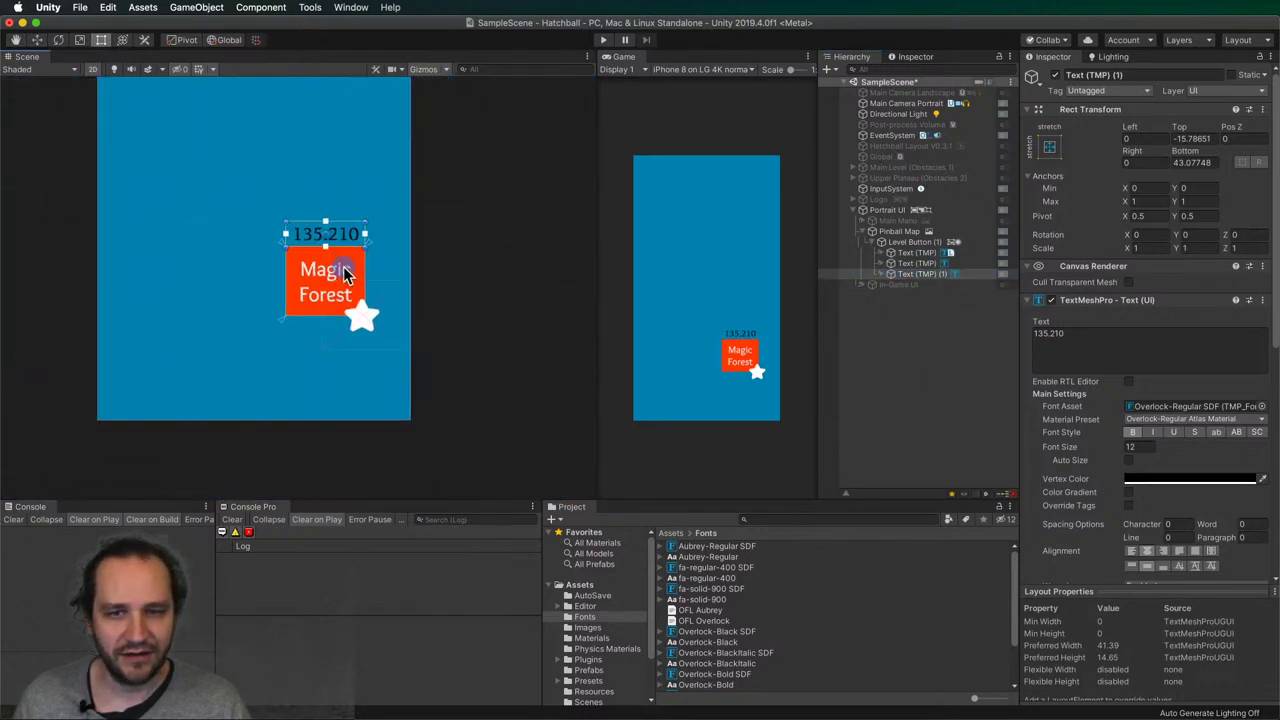
left_click(1171, 371)
left_click(920, 275)
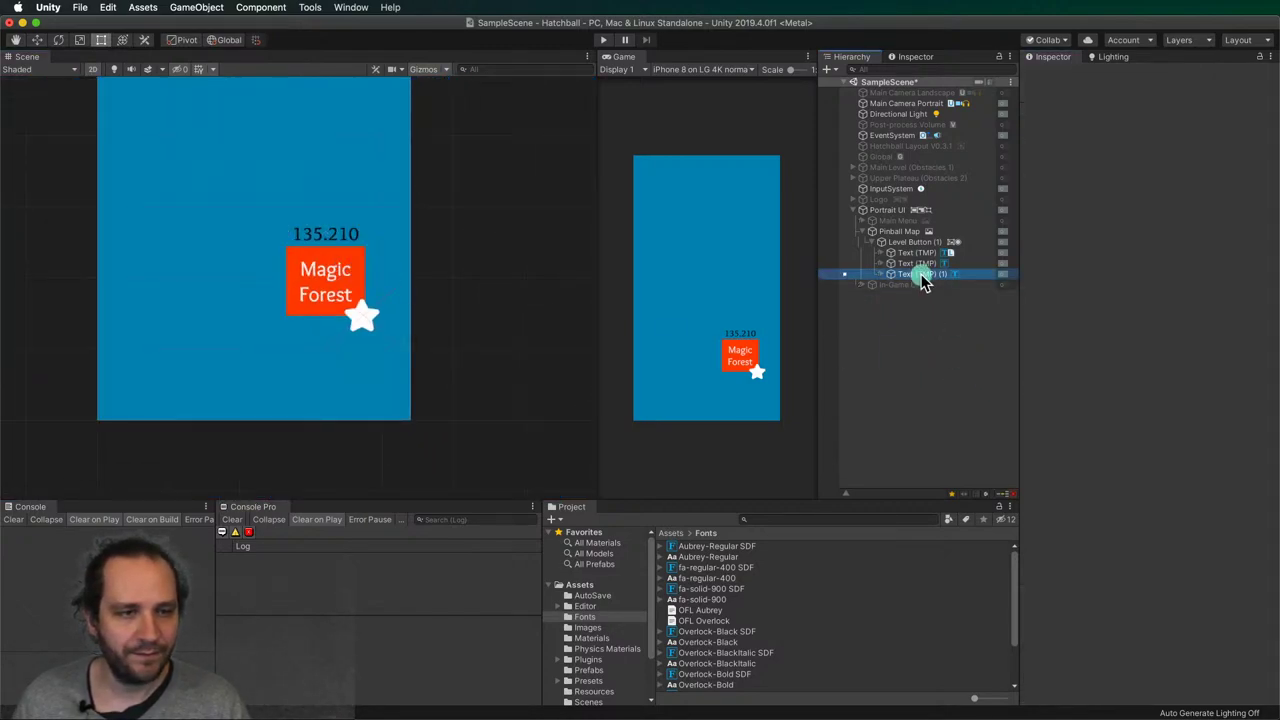
left_click(908, 275)
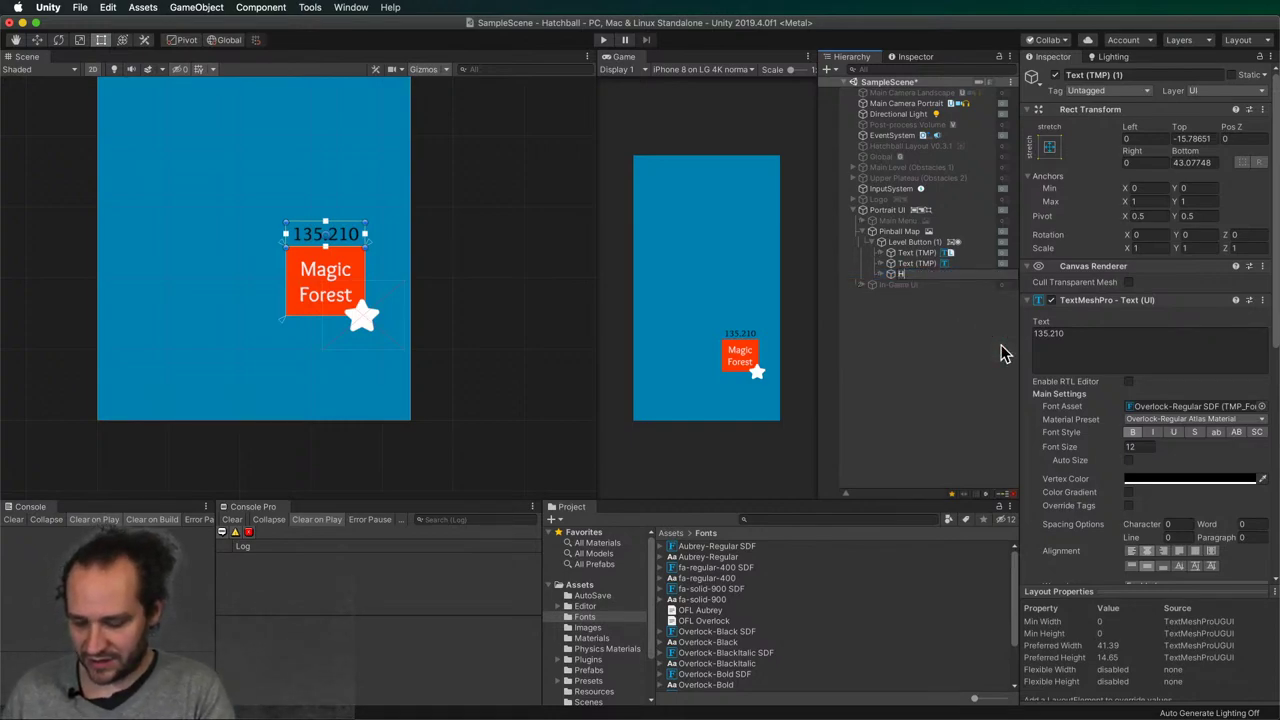
type("Highscore")
key("Return")
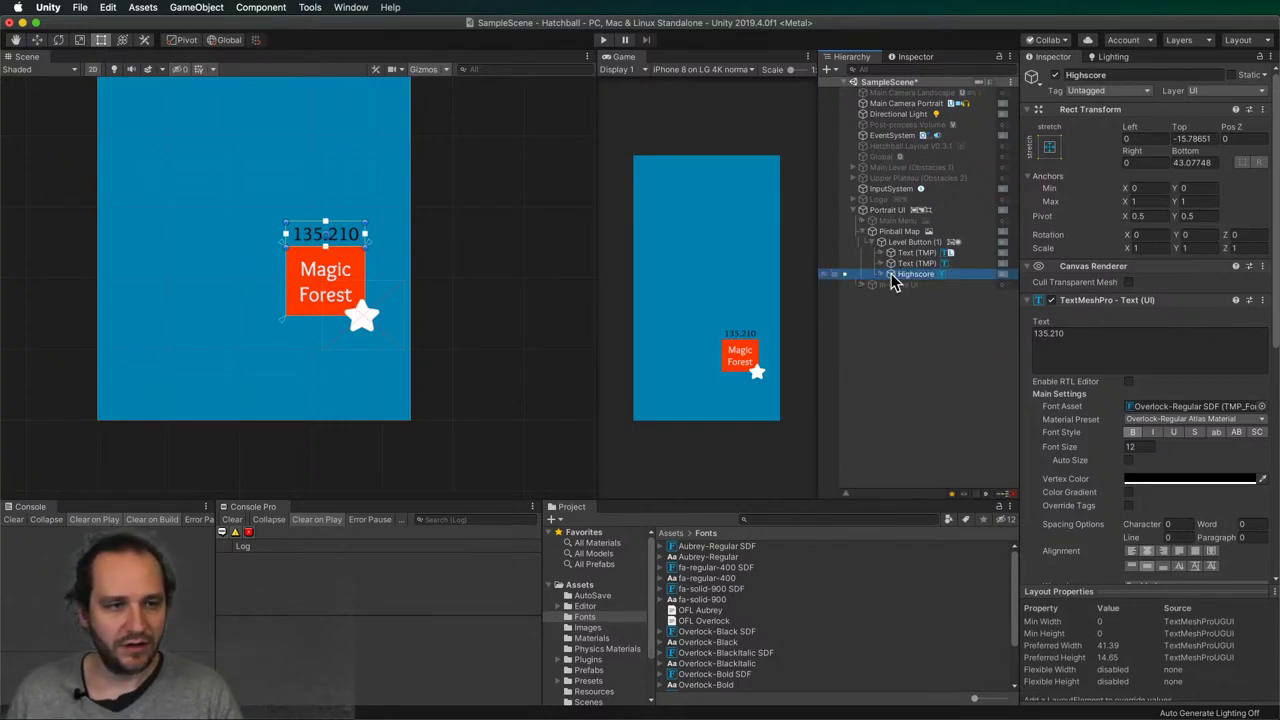
- Rename the star icon object to Star
left_click(922, 263)
key("Return")
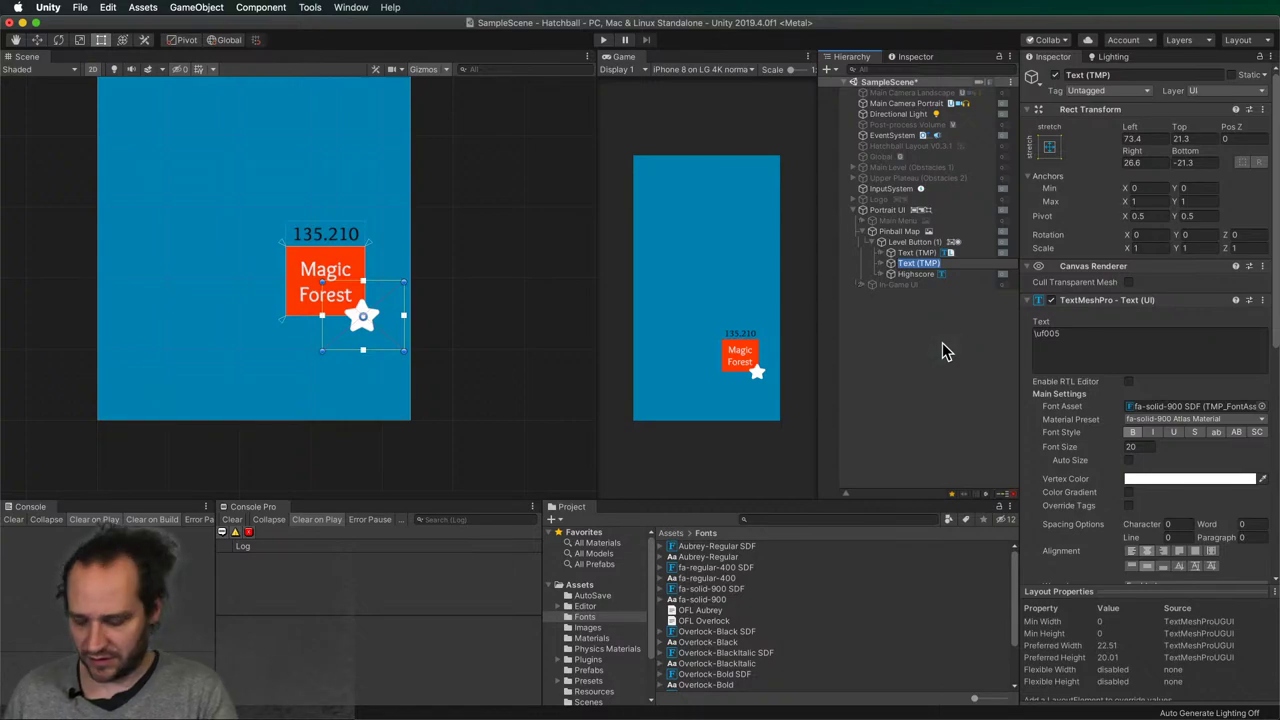
type("Star")
key("Return")
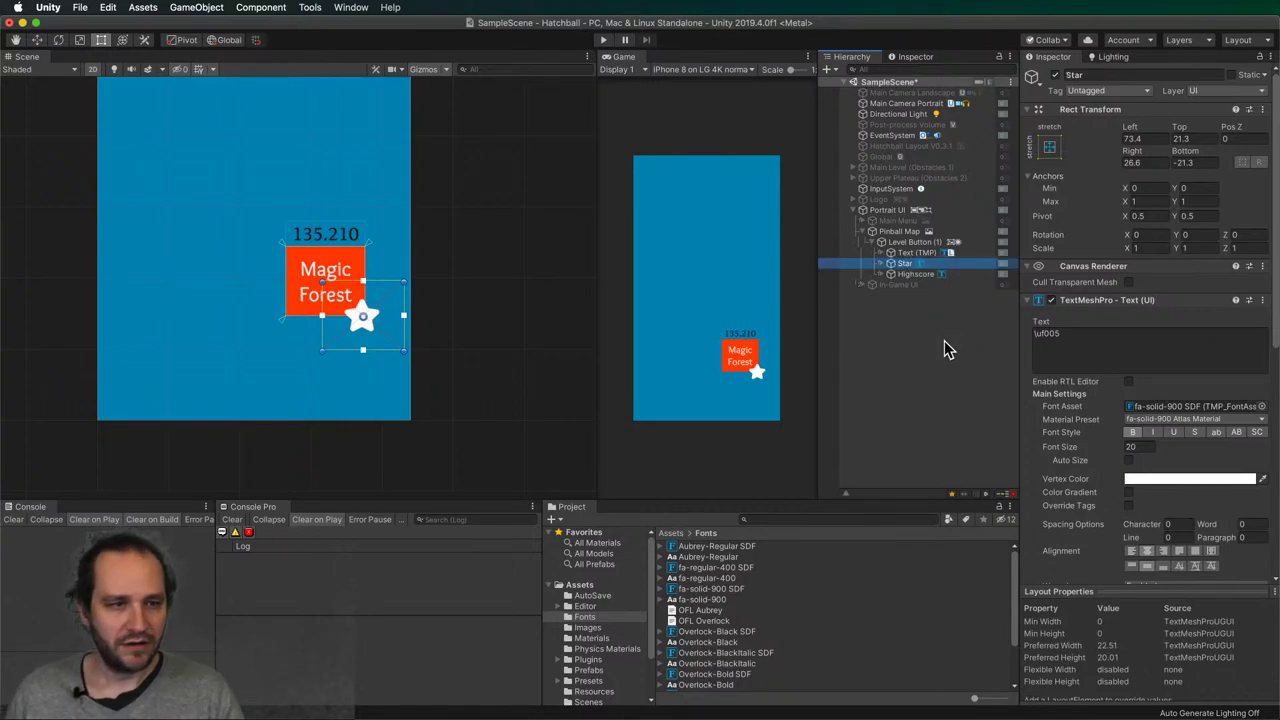
- Tint the Star's vertex colour a pale light blue (AFCFD4) instead of white
left_click(1166, 481)
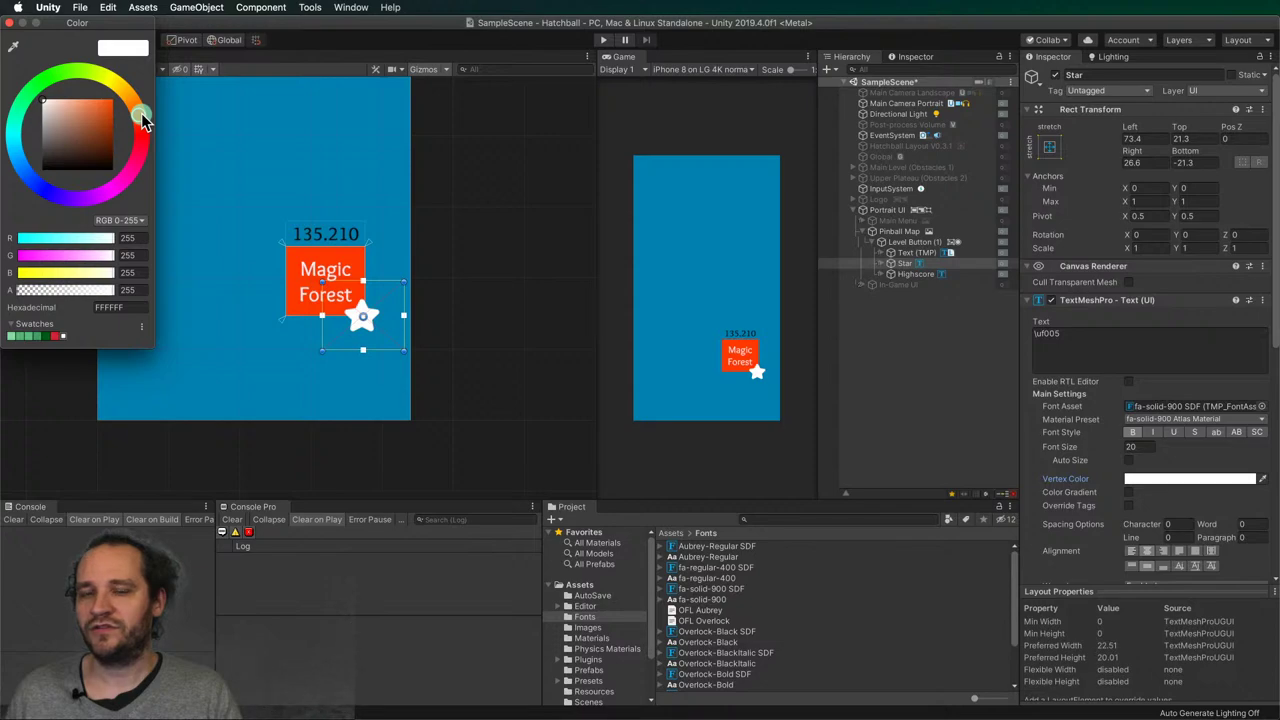
left_click(142, 128)
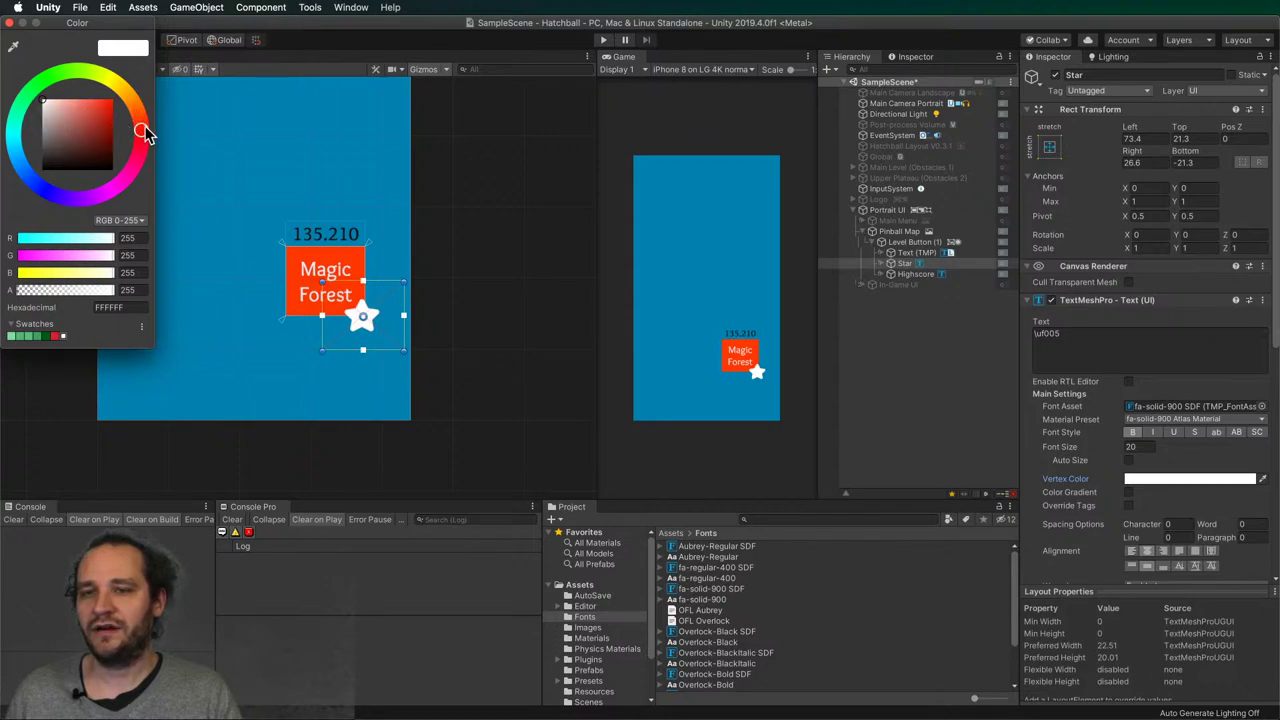
left_click(16, 150)
left_click(52, 134)
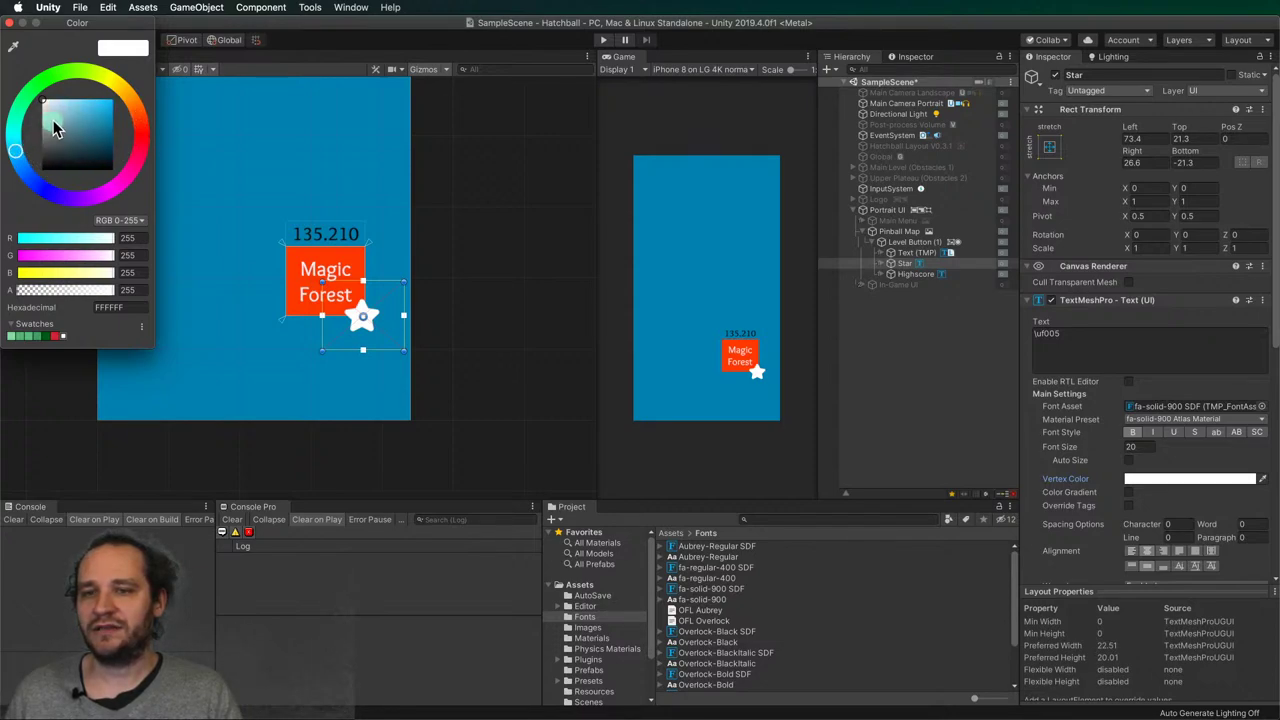
mouse_move(52, 134)
left_mouse_down()
mouse_move(75, 109)
mouse_move(53, 109)
left_mouse_up()
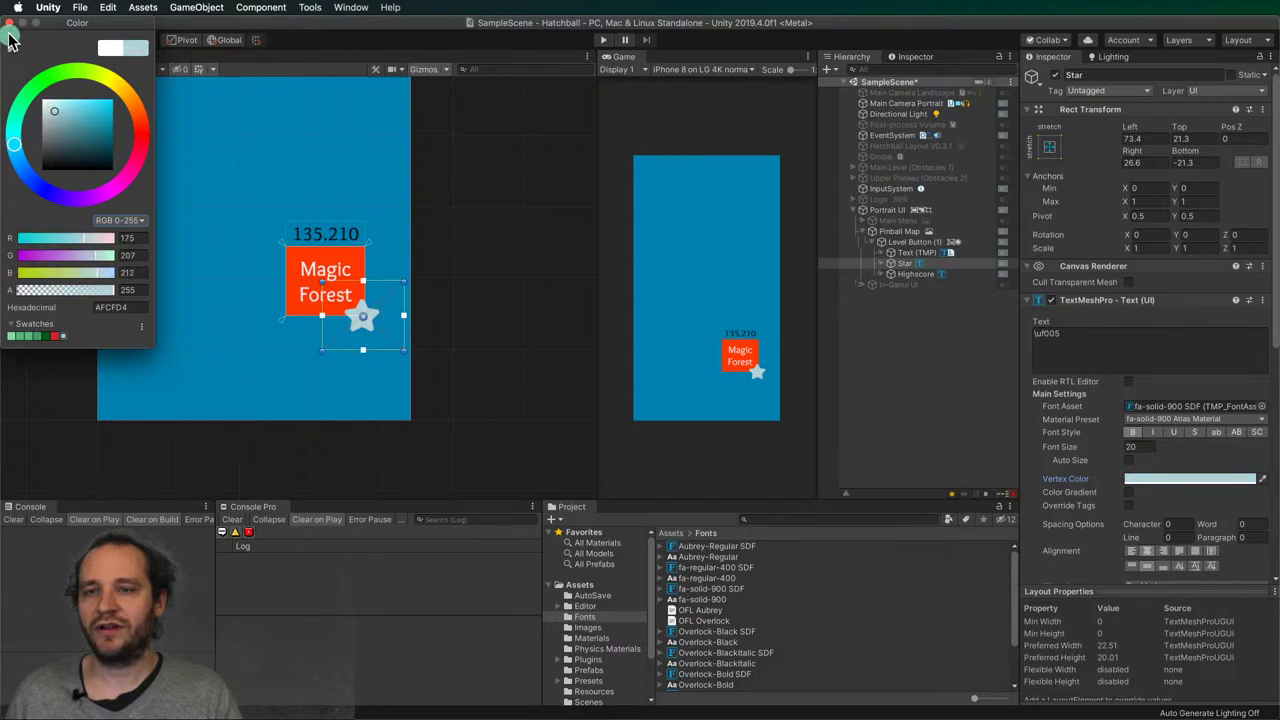
left_click(525, 228)
left_click(565, 374)
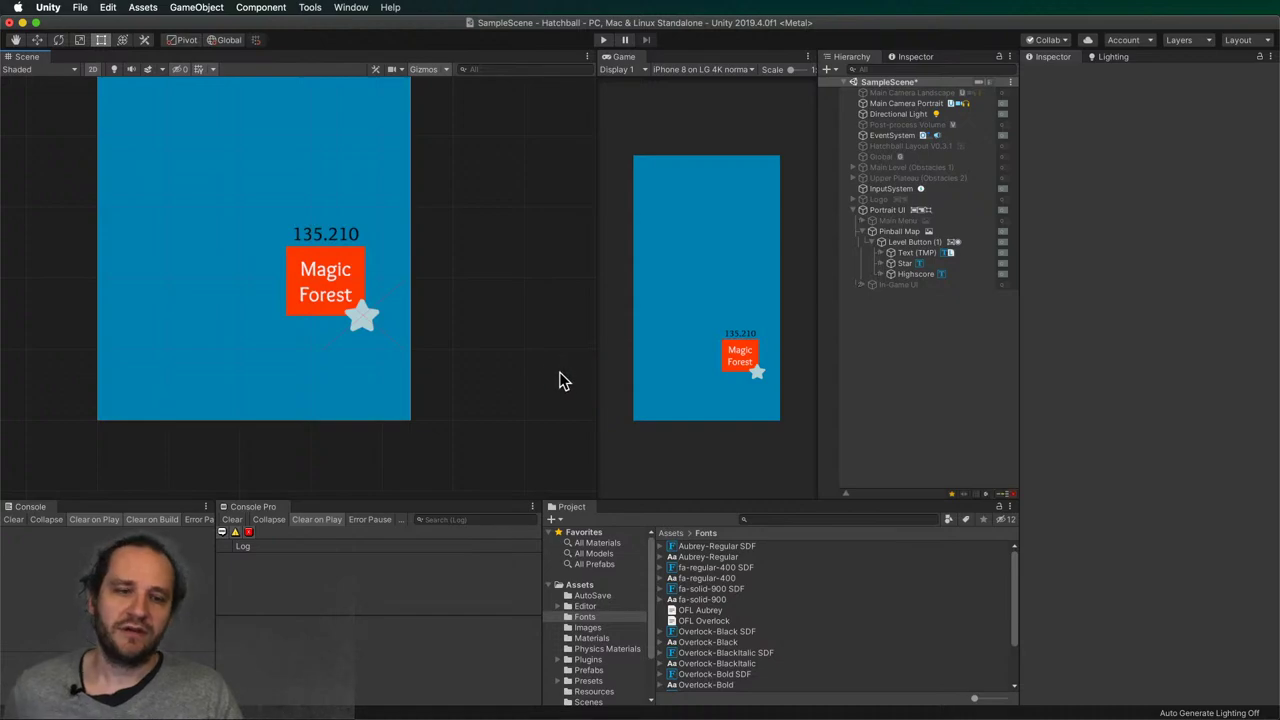
- Recolour the Highscore text light grey (CFBBBB), then hide it from the scene
left_click(370, 320)
left_click(371, 327)
left_click(472, 344)
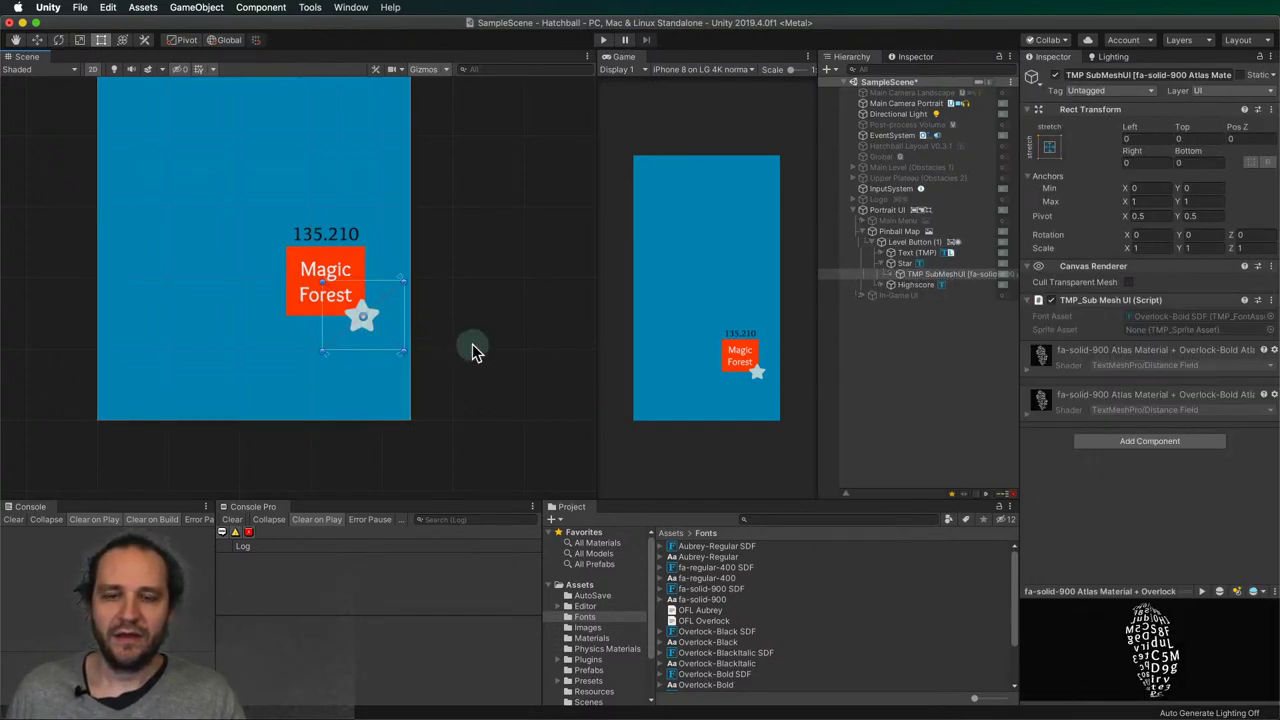
left_click(327, 232)
left_click(677, 320)
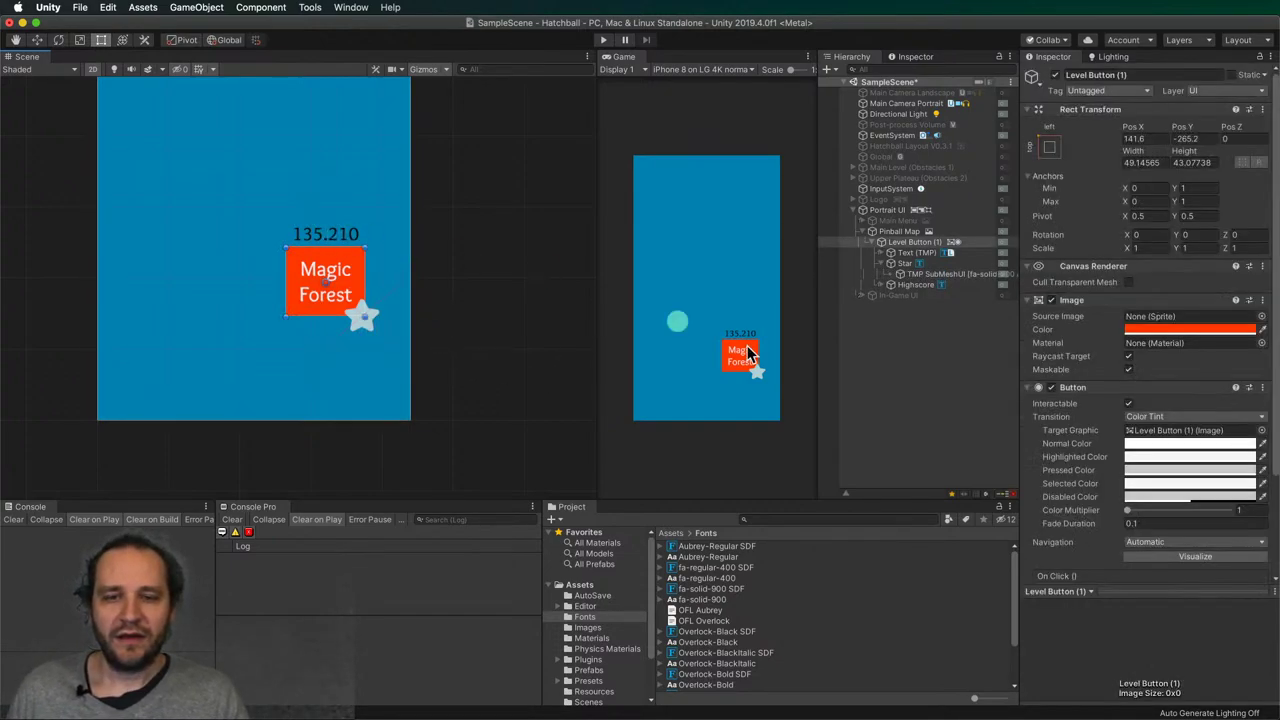
left_click(925, 285)
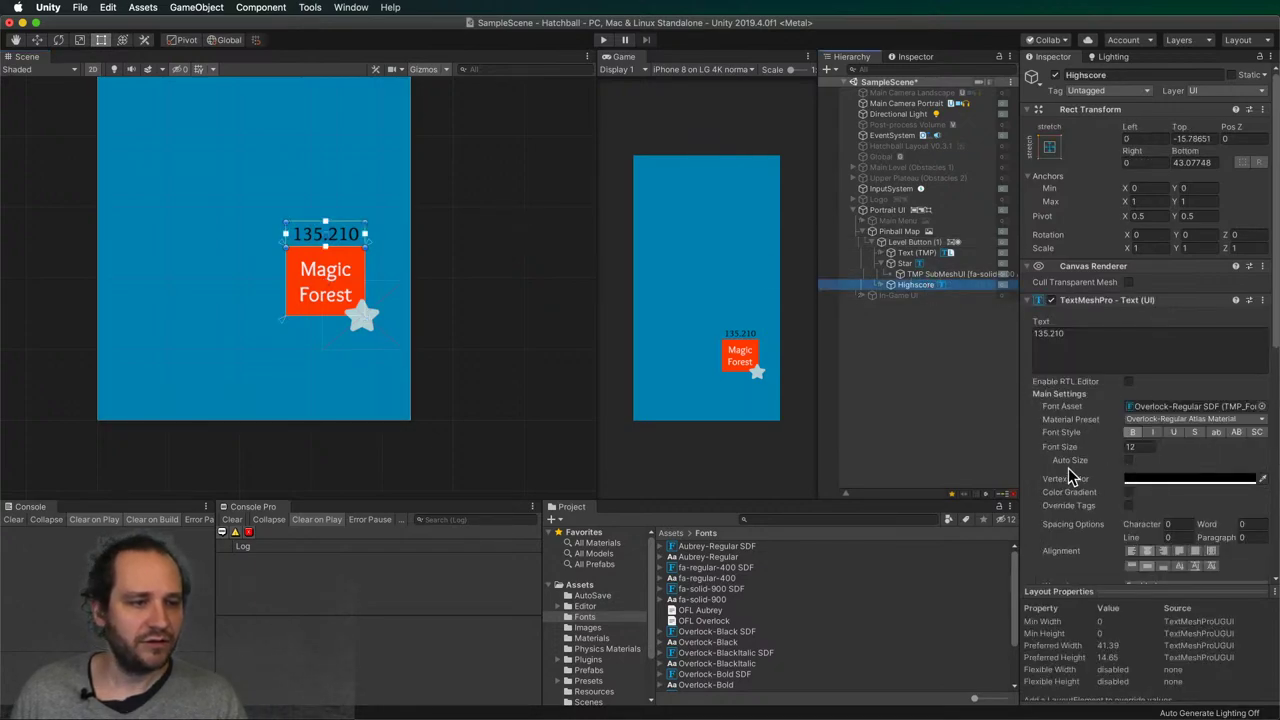
left_click(1180, 479)
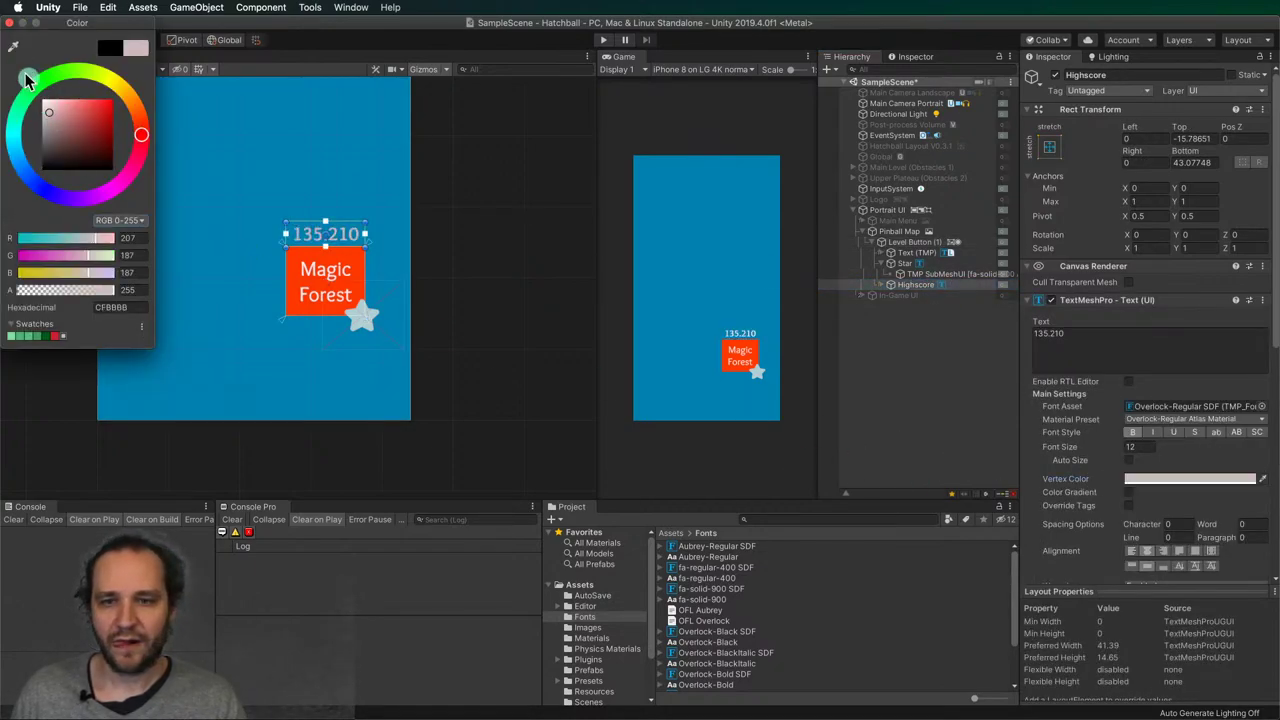
left_click(189, 86)
left_click(536, 241)
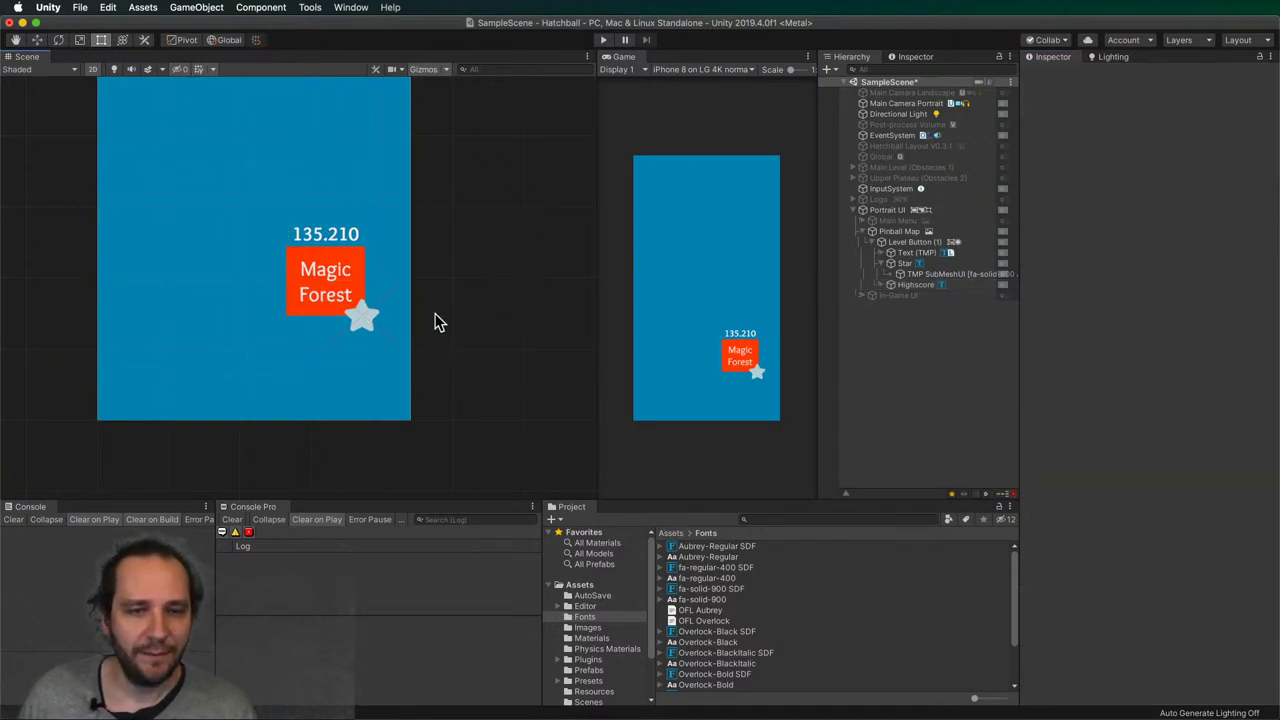
key("super+z")
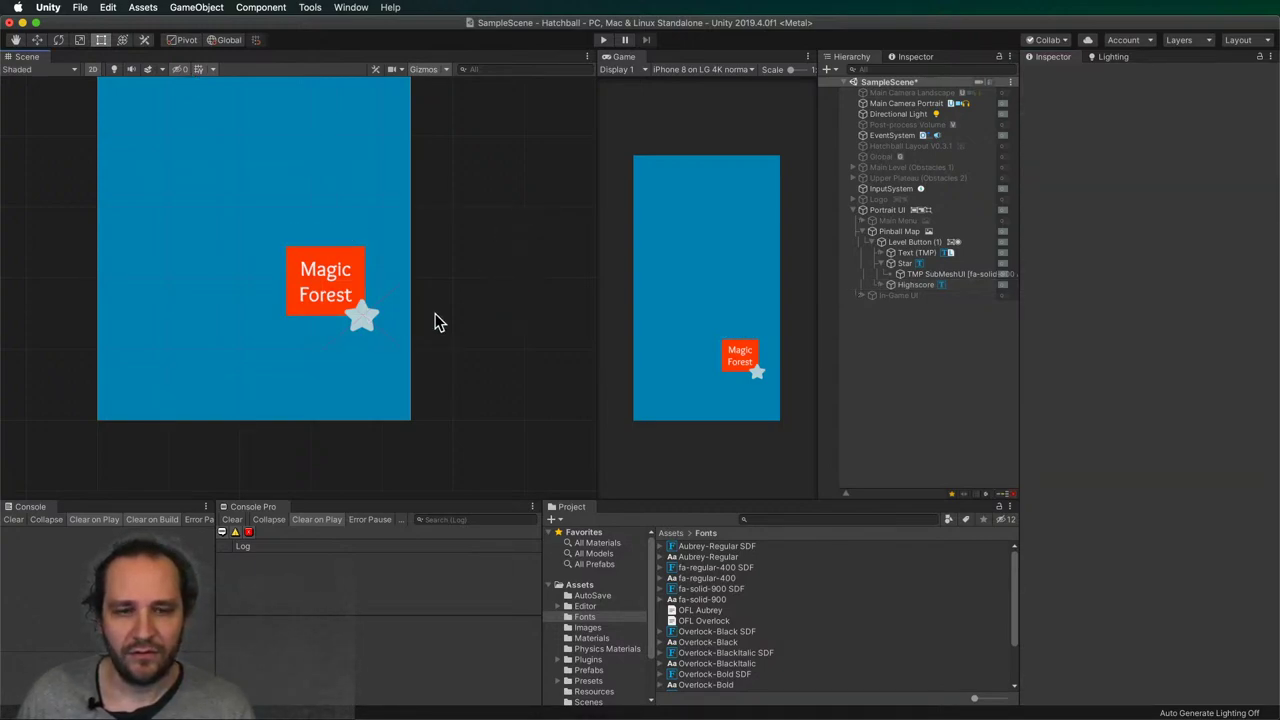
scroll(322, 279, "up", 2)
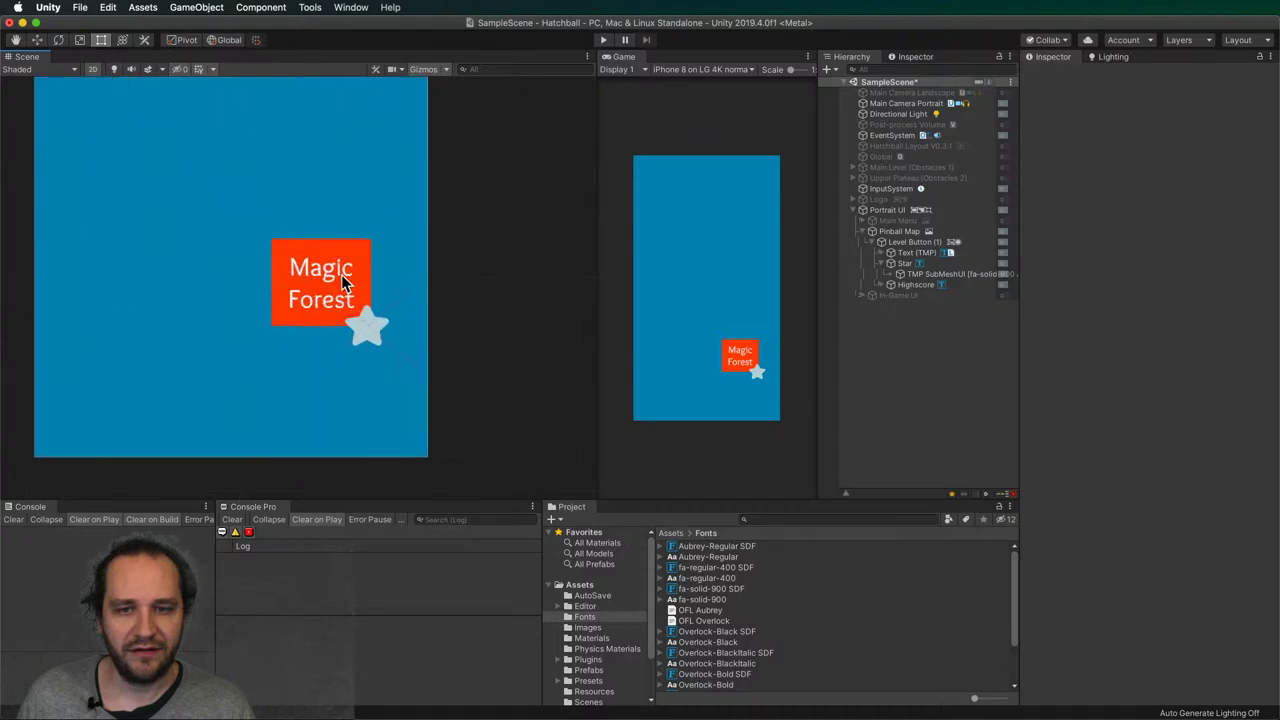
scroll(343, 280, "up", 1)
scroll(343, 283, "down", 1)
middle_click_drag(343, 286, 374, 290)
left_click(583, 328)
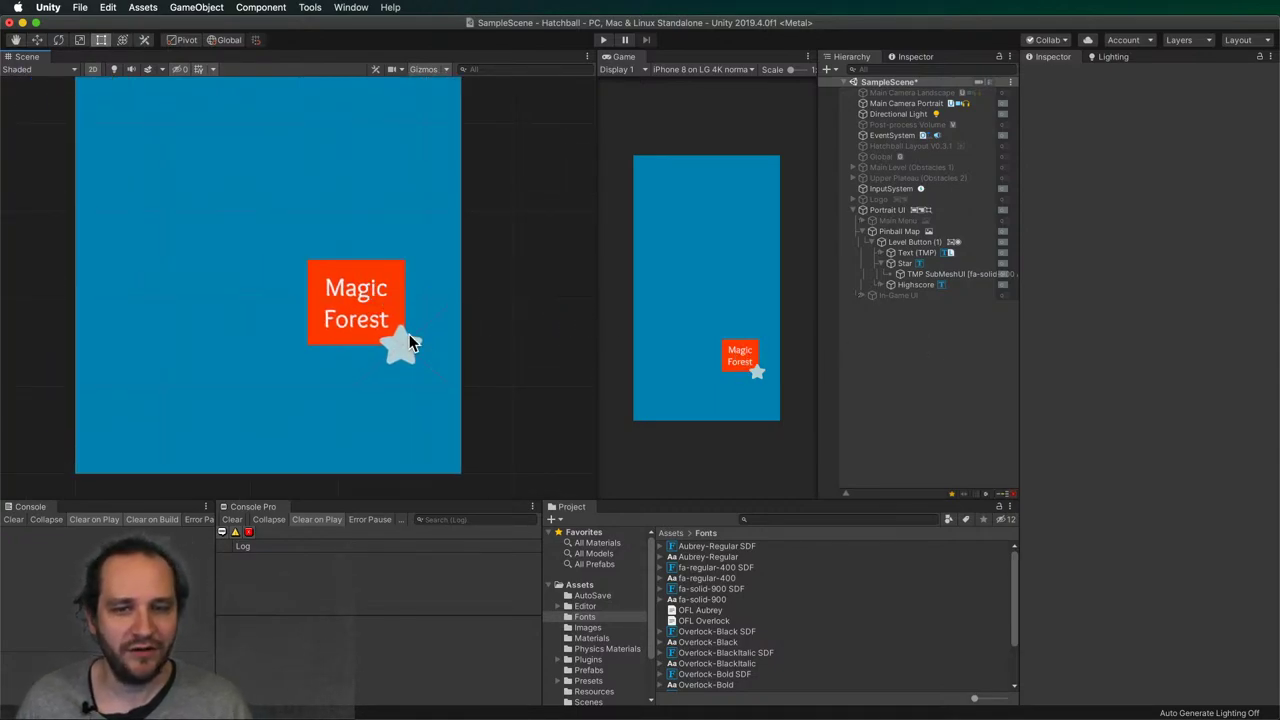
left_click(400, 284)
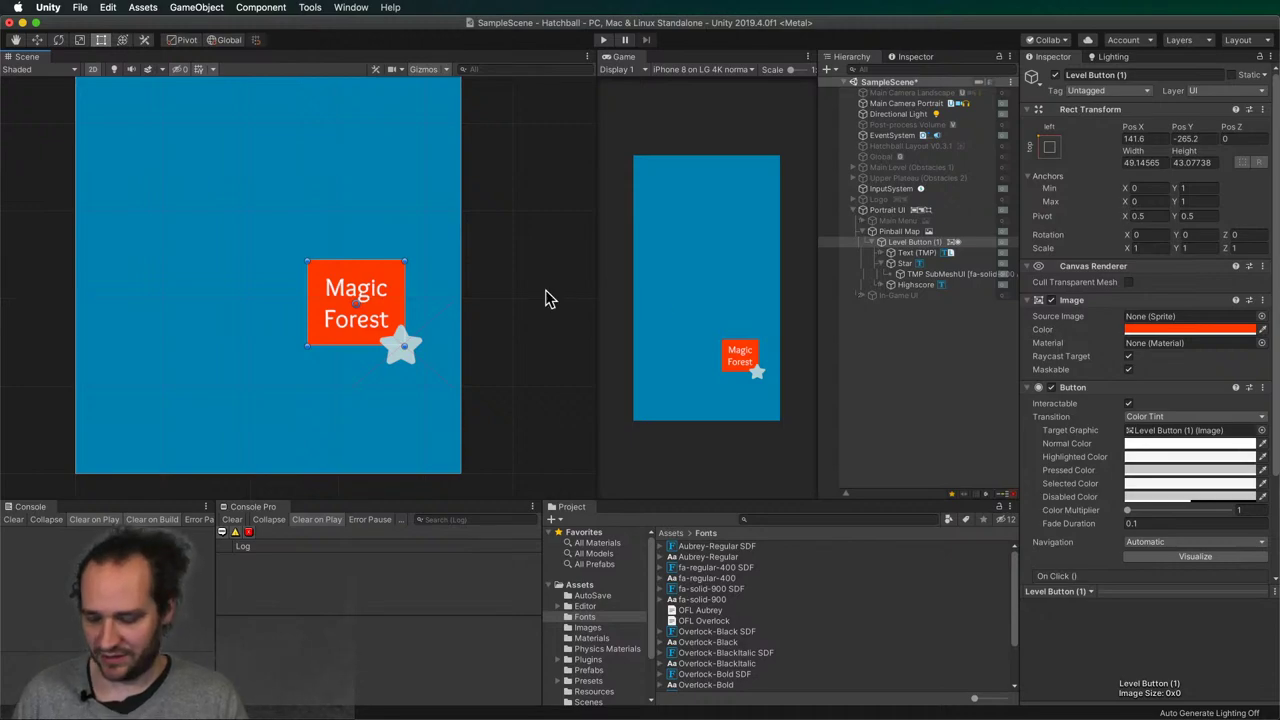
scroll(420, 256, "down", 3)
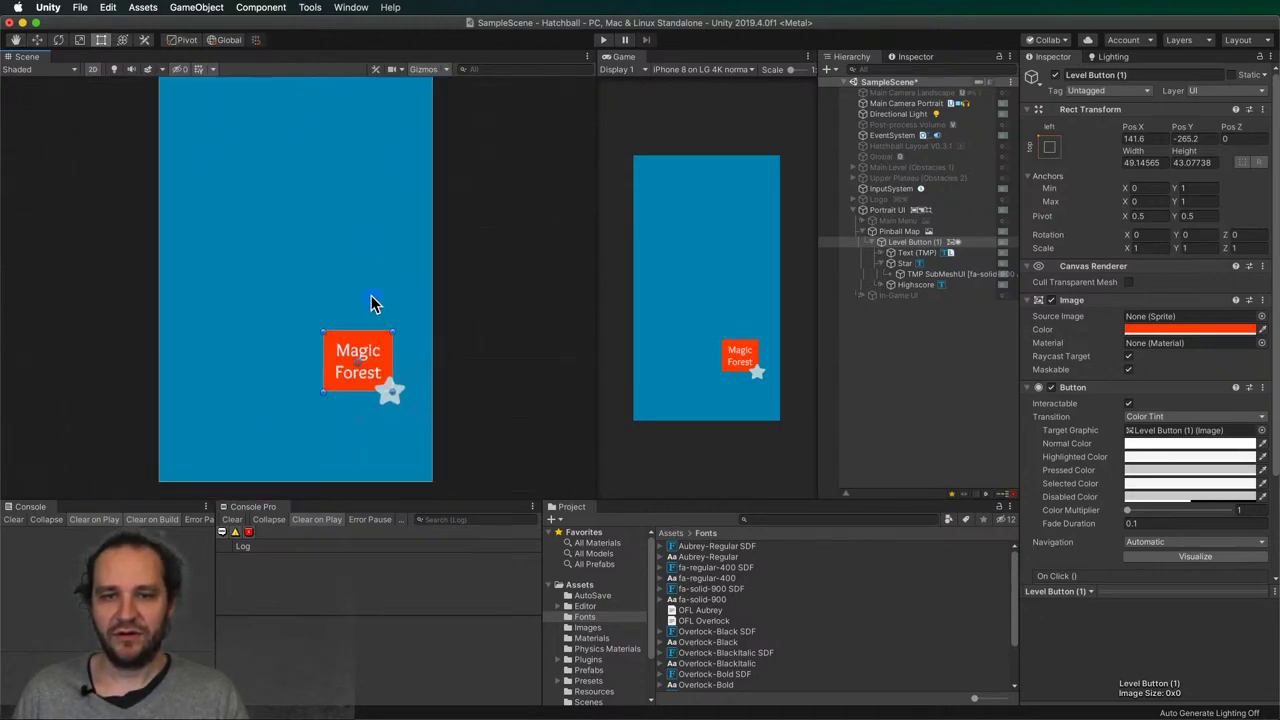
scroll(374, 276, "down", 2)
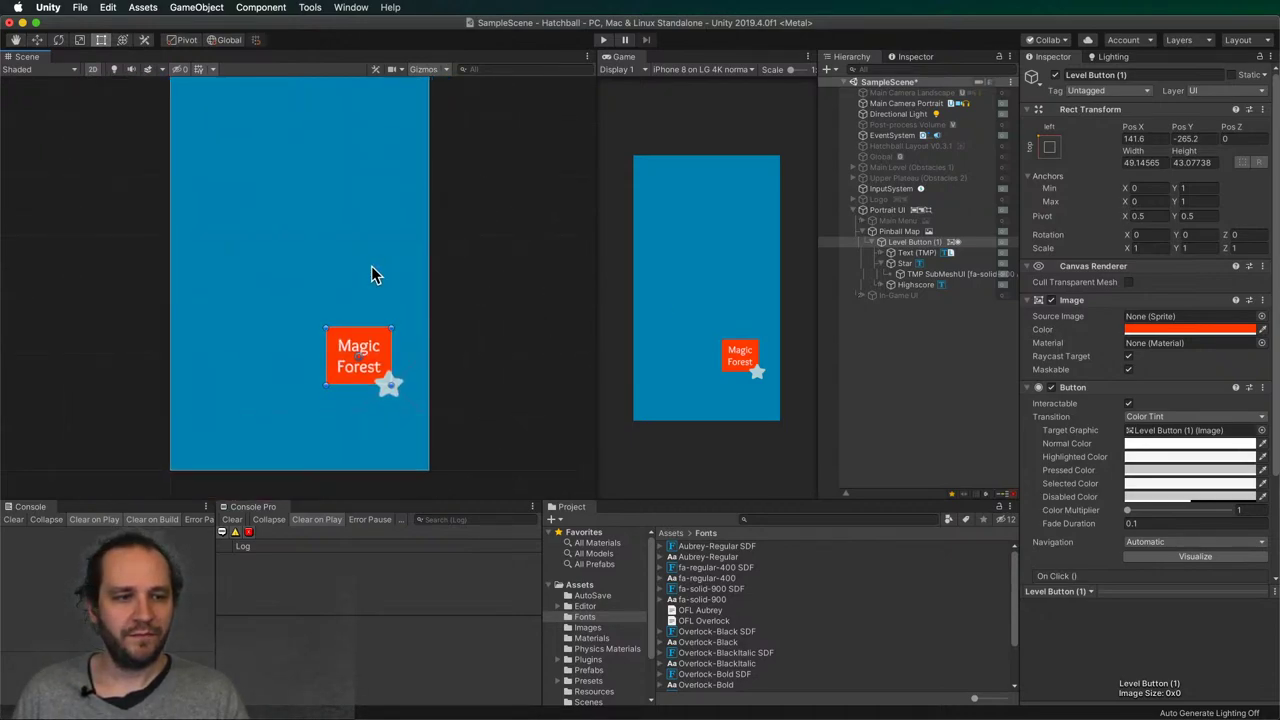
middle_click_drag(377, 260, 360, 279)
left_click(910, 252)
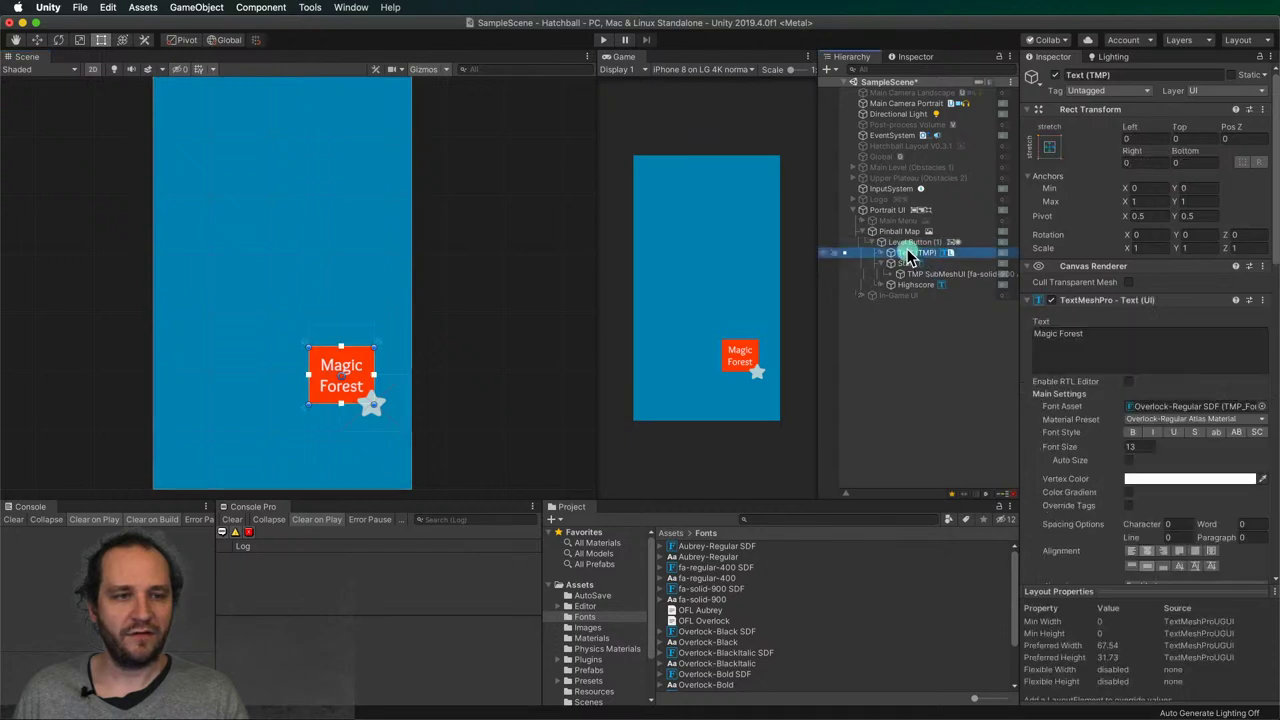
left_click(905, 243)
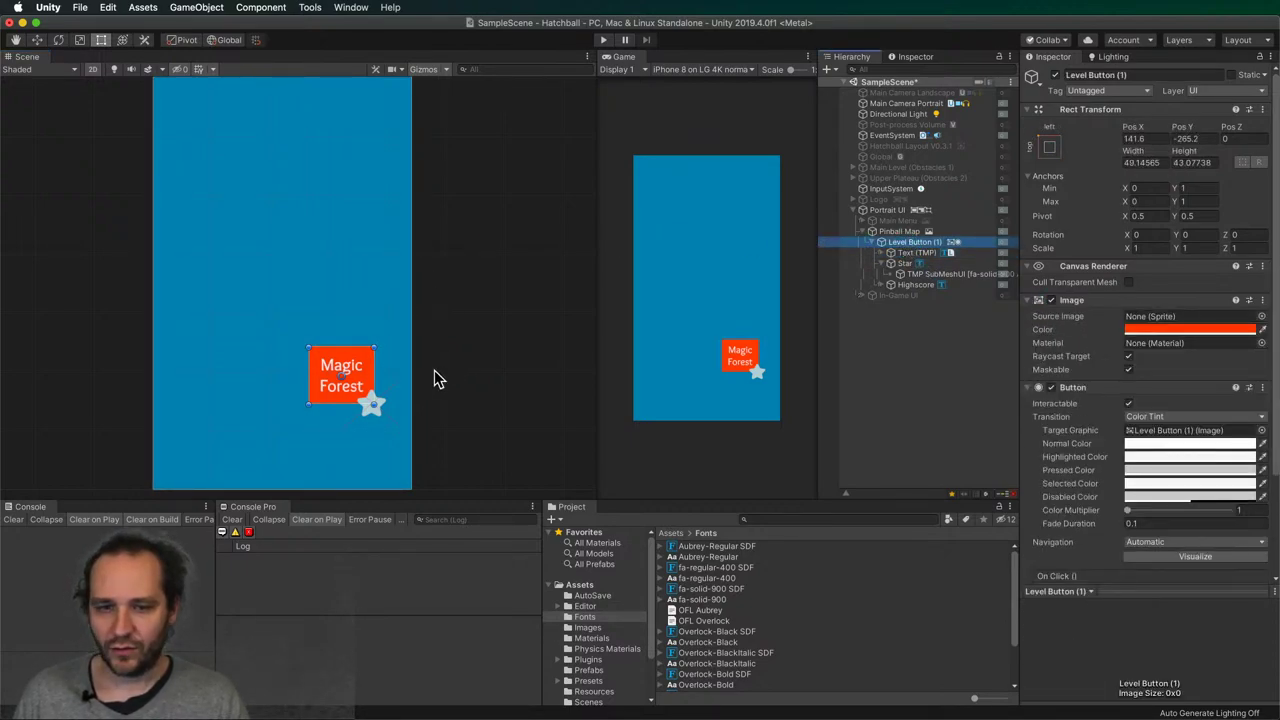
- Duplicate the Magic Forest level button into staggered copies across the canvas
key("super+d")
left_click_drag(365, 365, 267, 166)
key("super+d")
key("super+d")
middle_click_drag(382, 173, 366, 292)
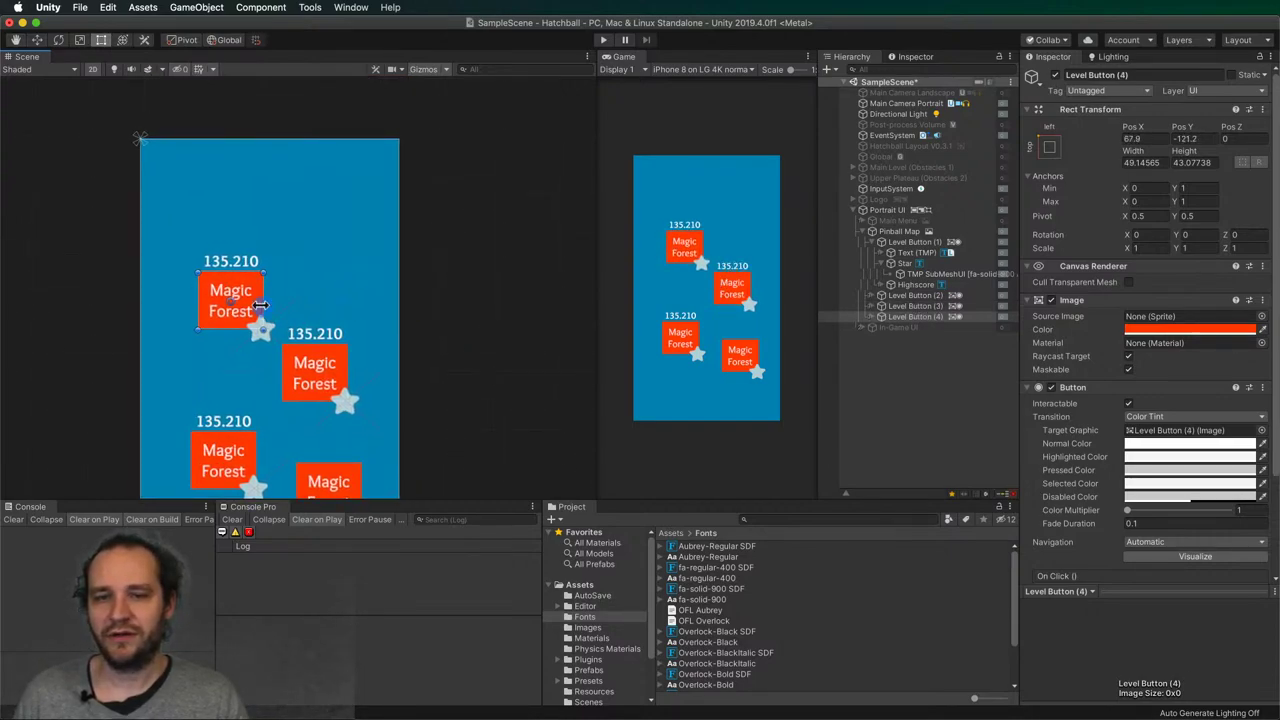
key("super+d")
left_click_drag(260, 297, 306, 197)
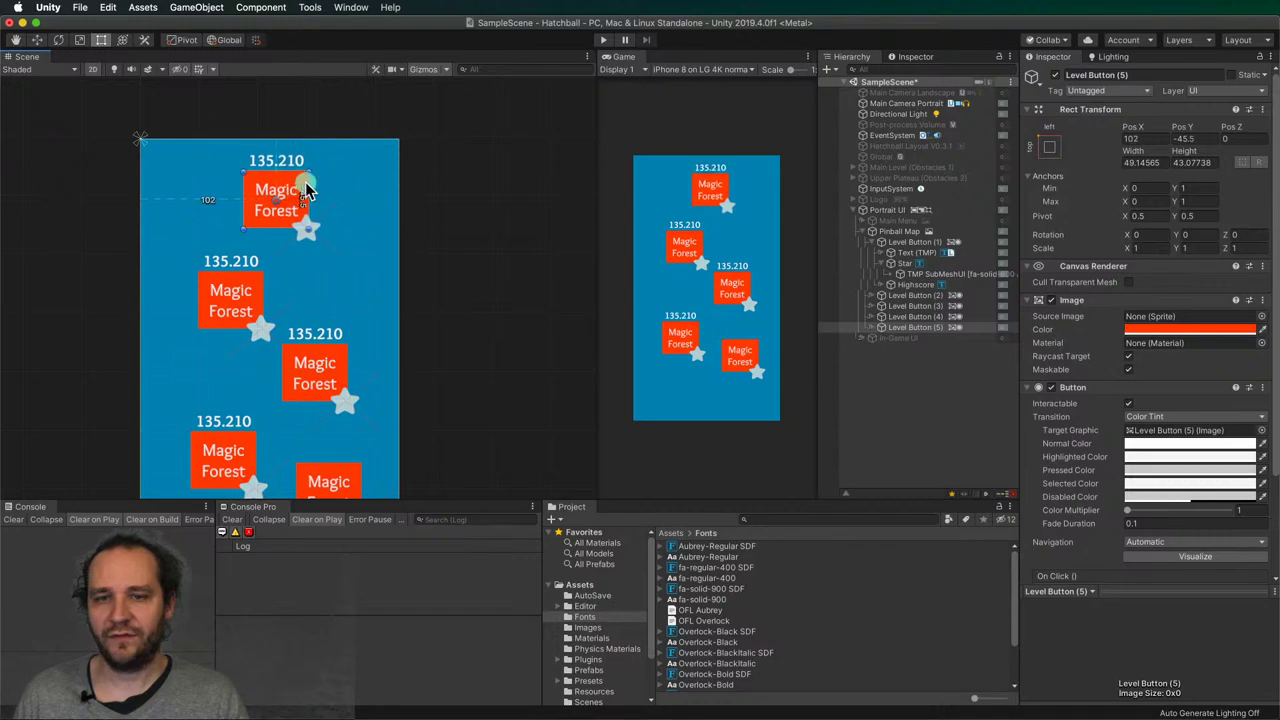
left_click(507, 352)
scroll(507, 352, "down", 2)
middle_click_drag(457, 366, 483, 297)
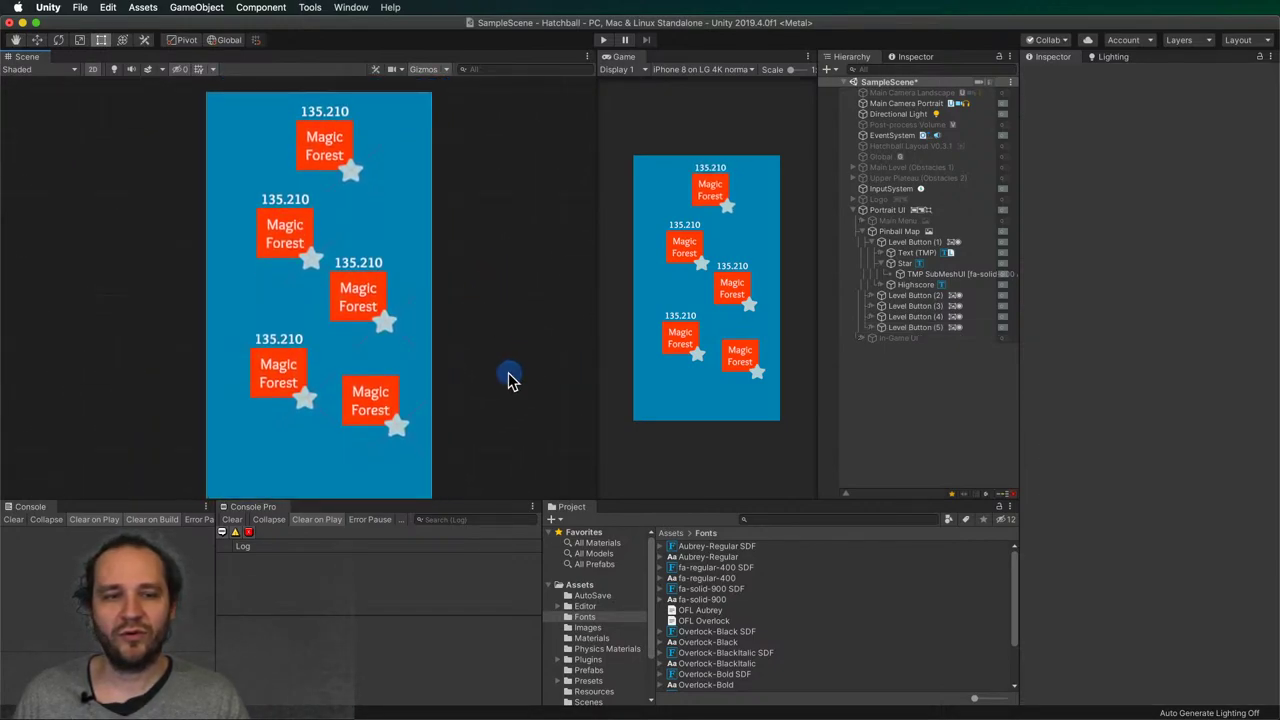
- Shift all buttons down-left together, then add a sixth copy at the top-left
left_click_drag(477, 470, 208, 80)
left_click_drag(378, 287, 365, 314)
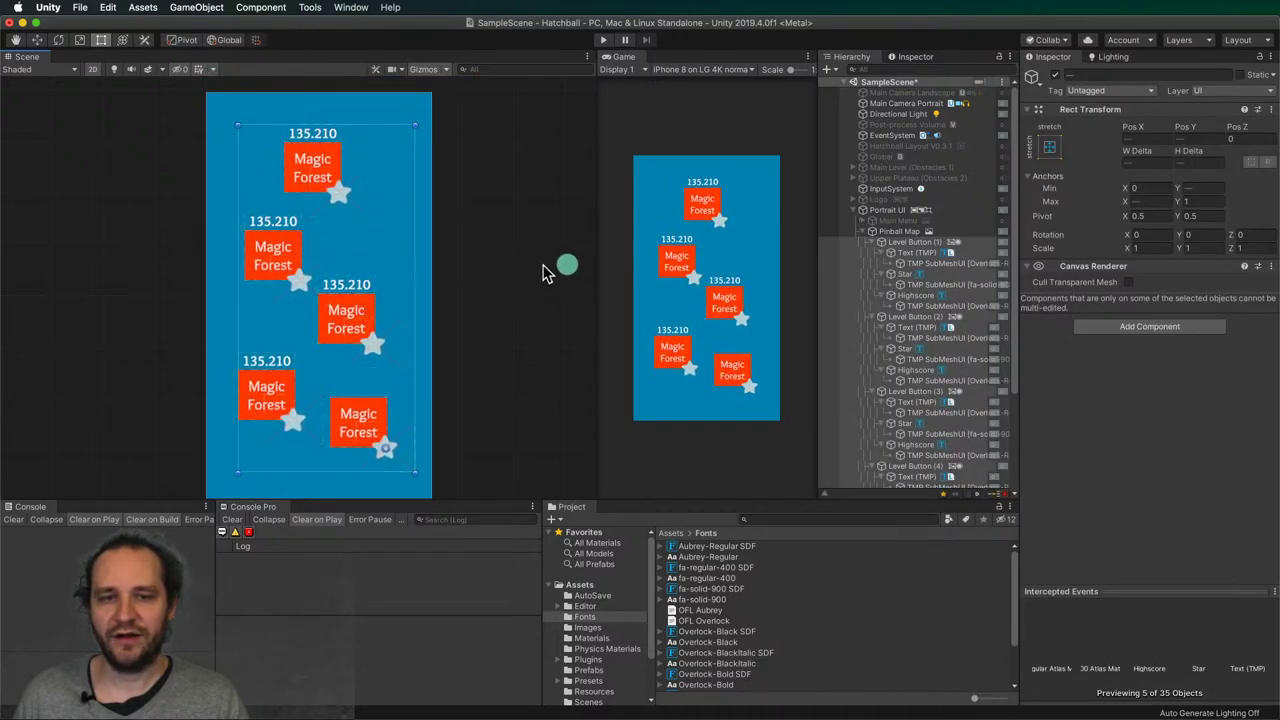
left_click(507, 290)
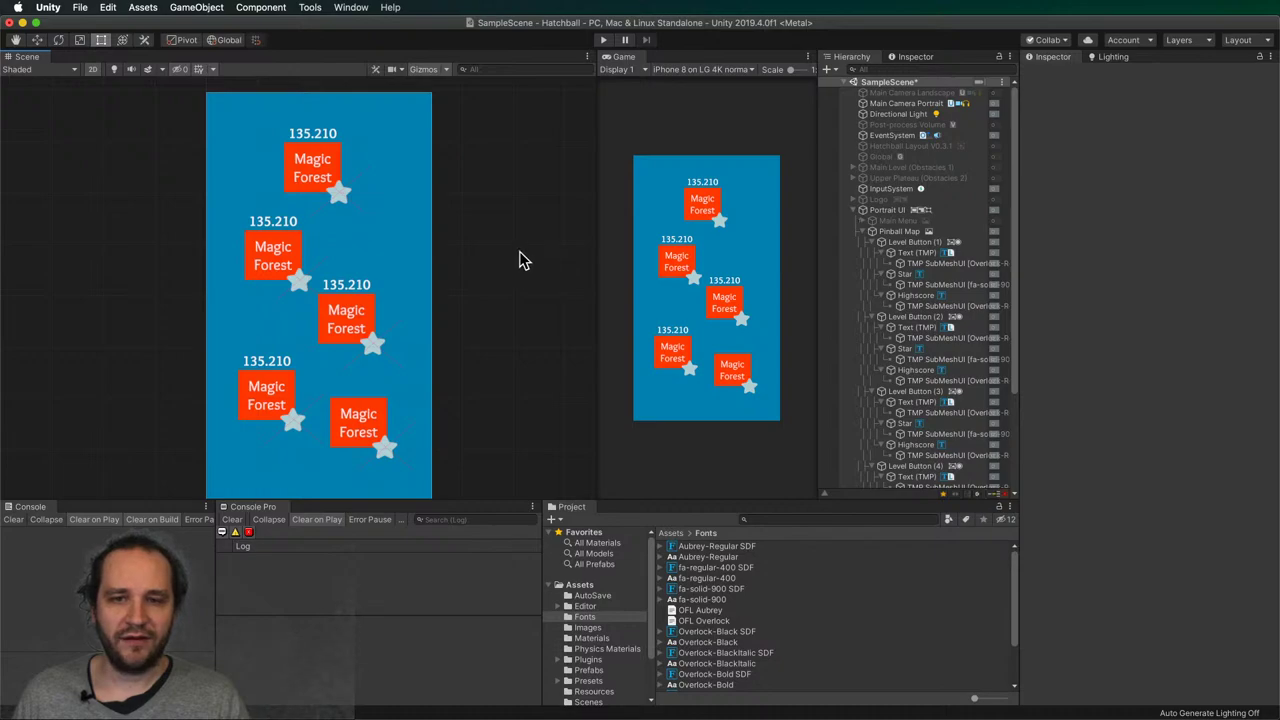
left_click(300, 193)
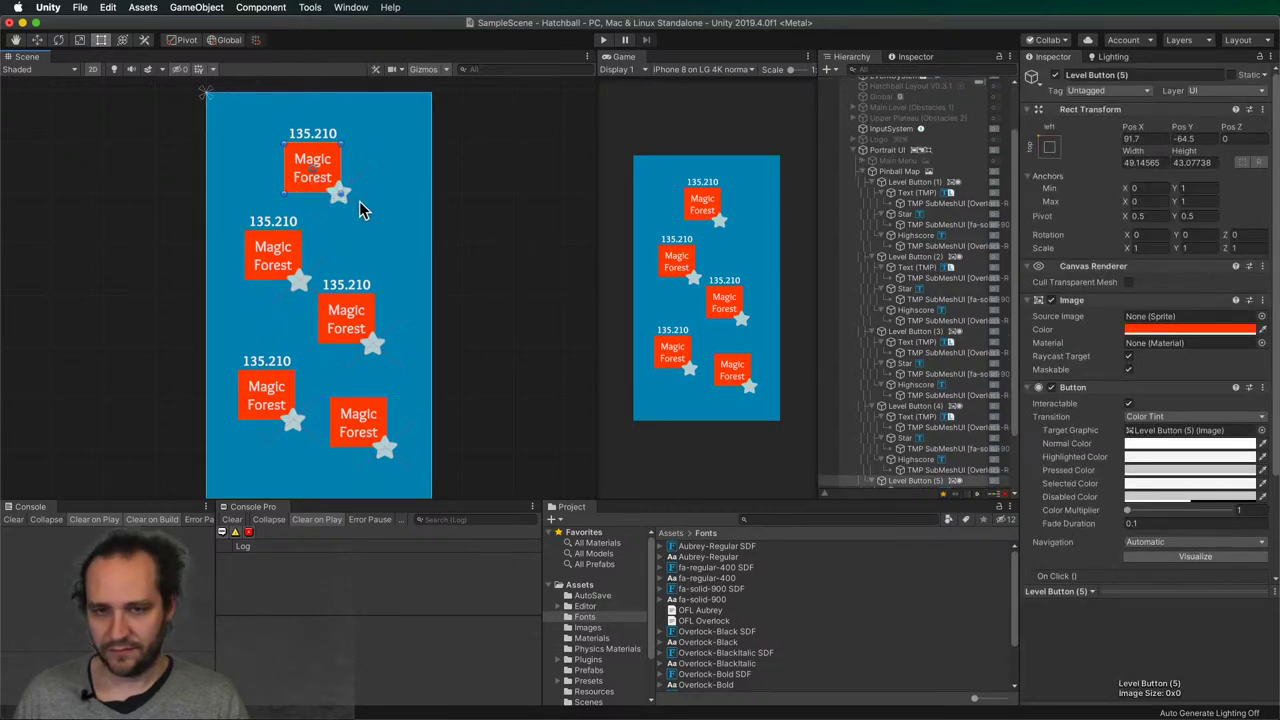
key("super+d")
left_click_drag(281, 184, 214, 141)
- Position the newest button at X 30, Y -30
left_click(1130, 140)
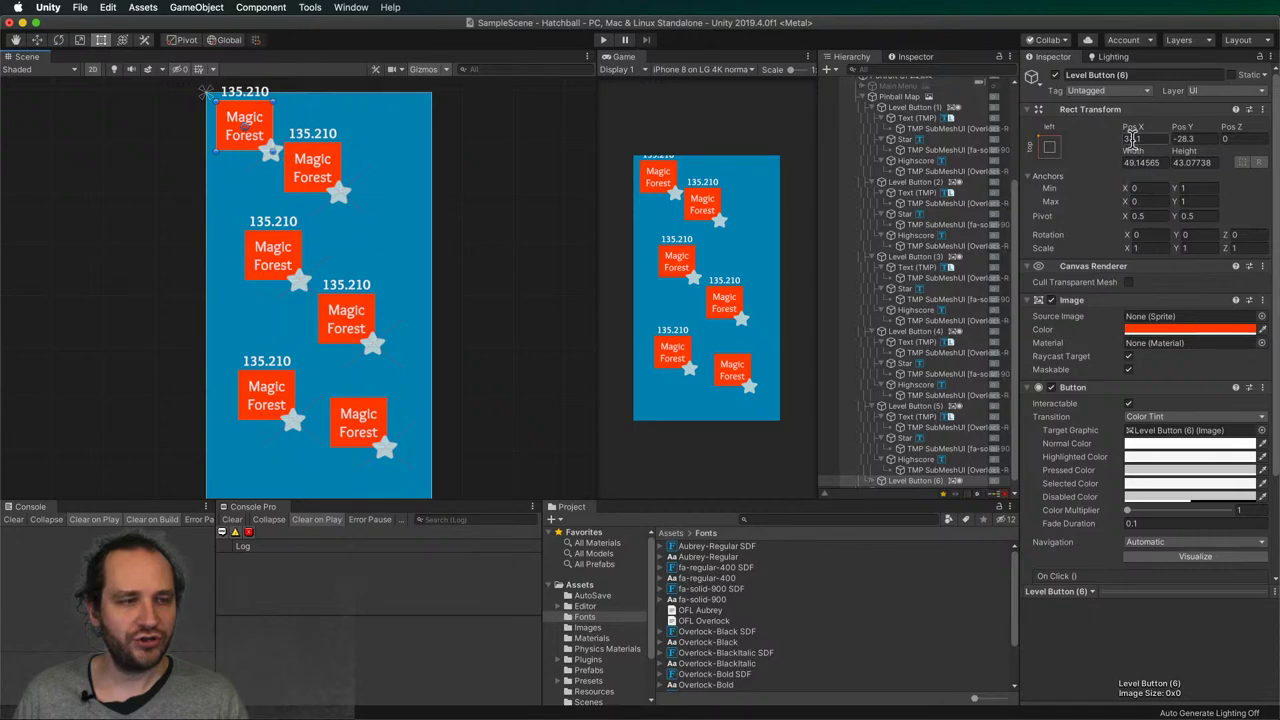
left_click(1142, 189)
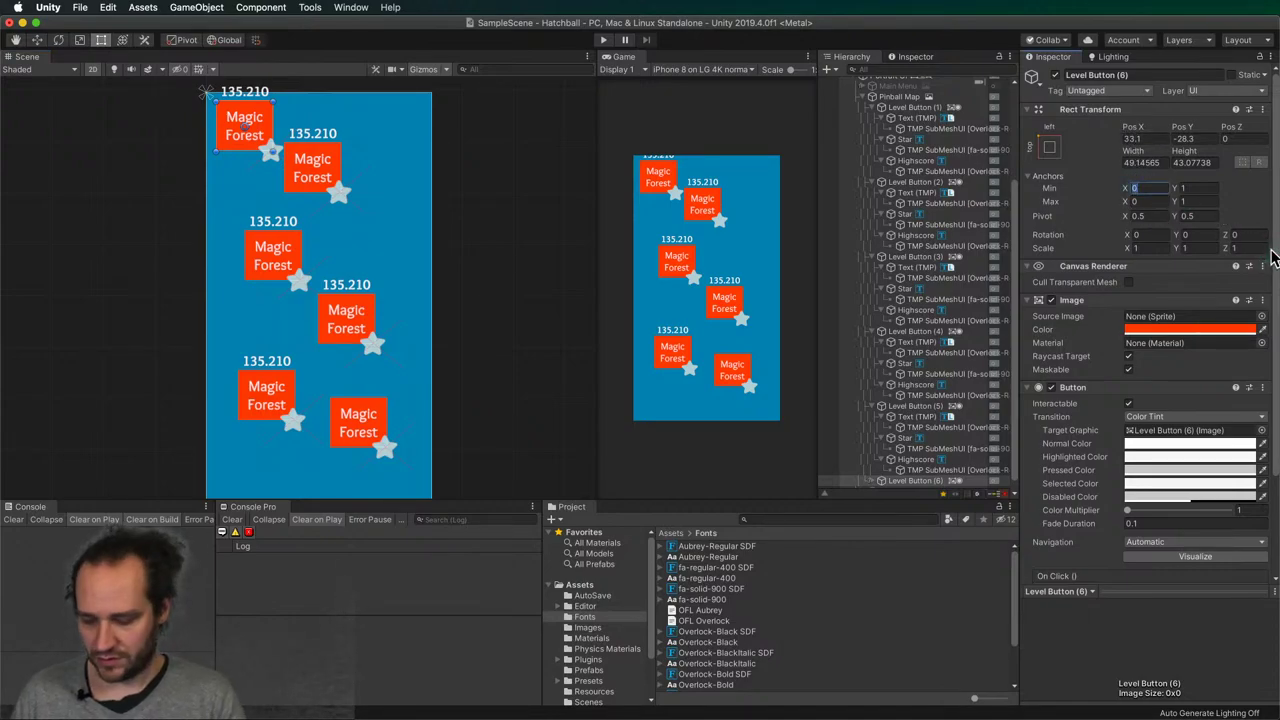
left_click(1135, 139)
type("30")
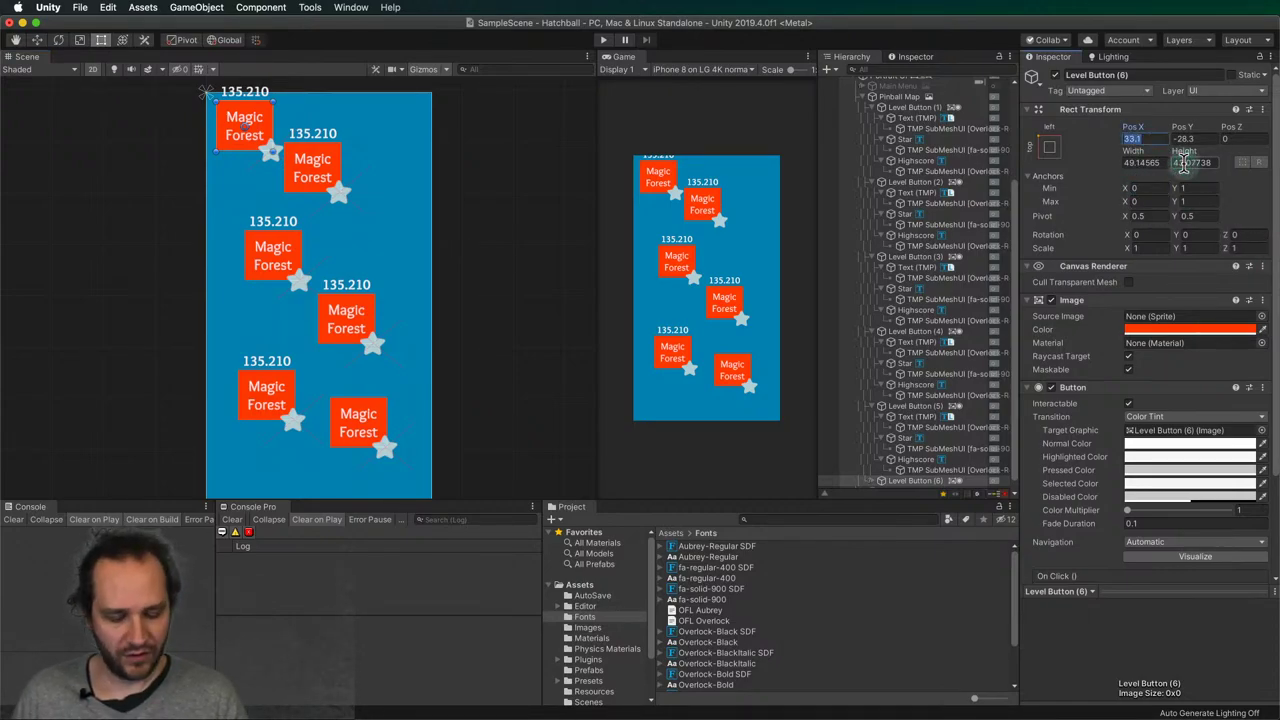
key("Tab")
type("30")
key("Return")
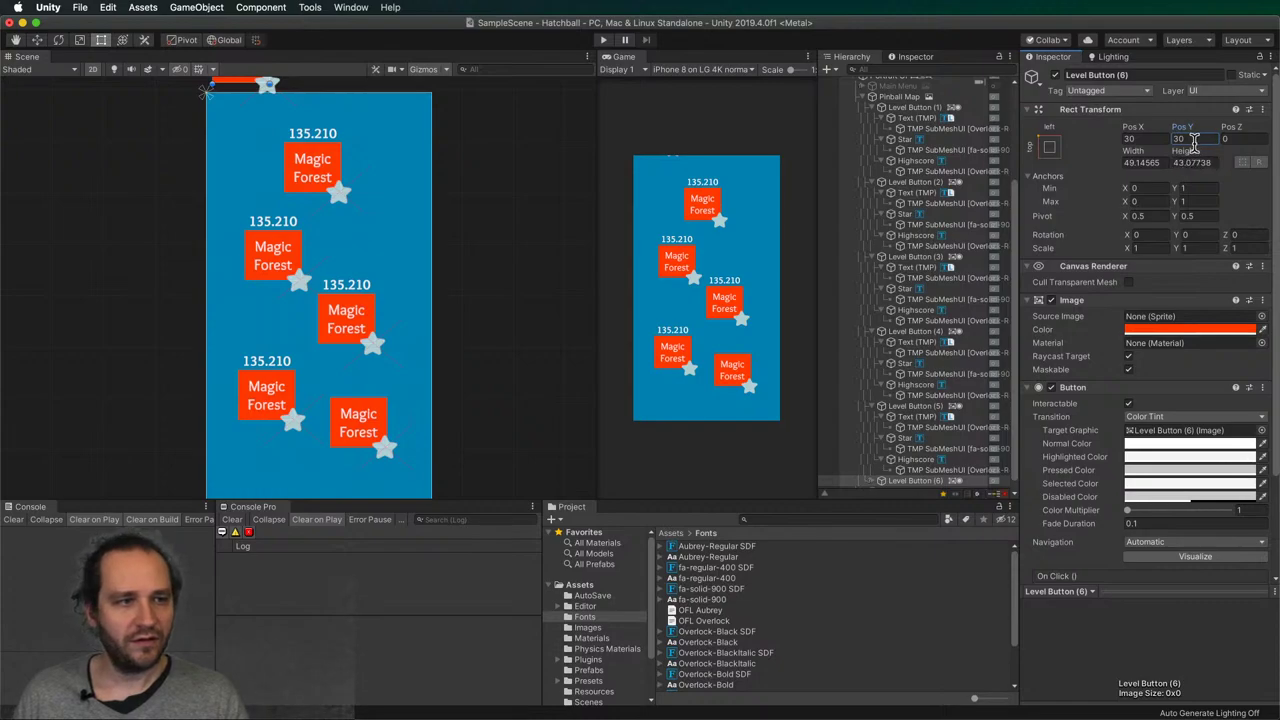
type("-30")
key("Return")
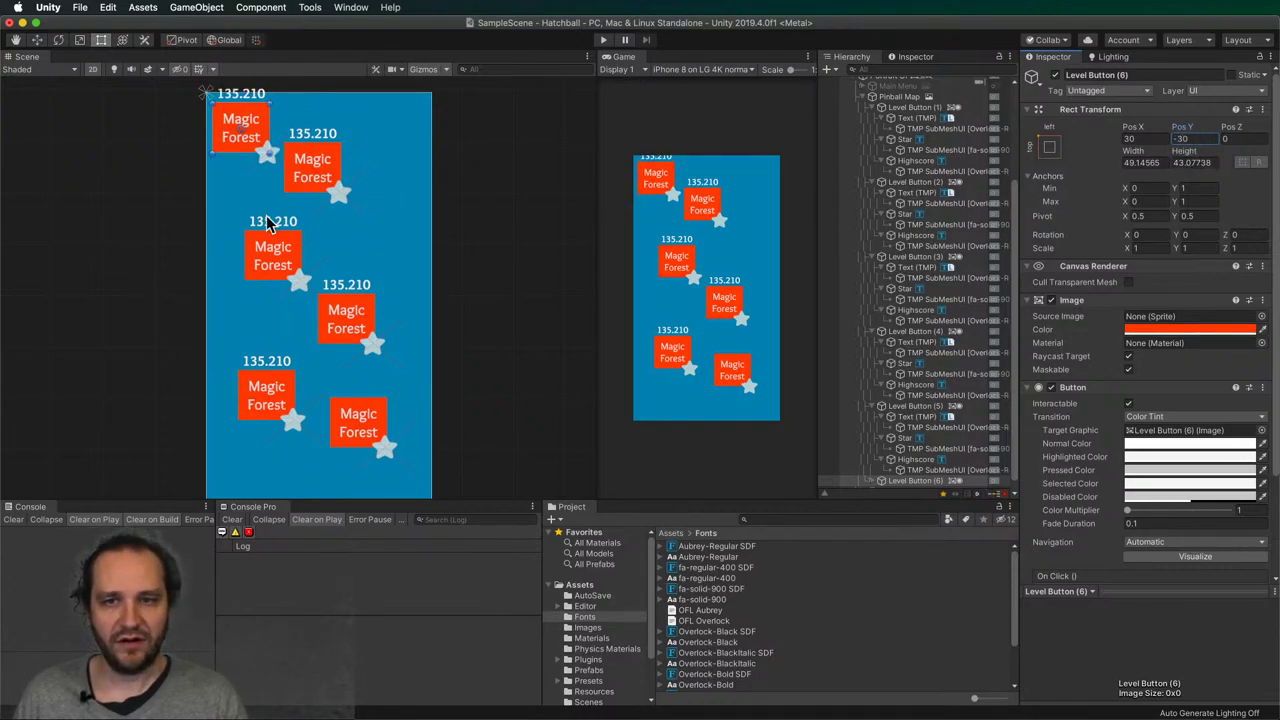
- Rename it Back Button and move it to the top of Pinball Map
scroll(960, 400, "down", 1)
left_click(914, 468)
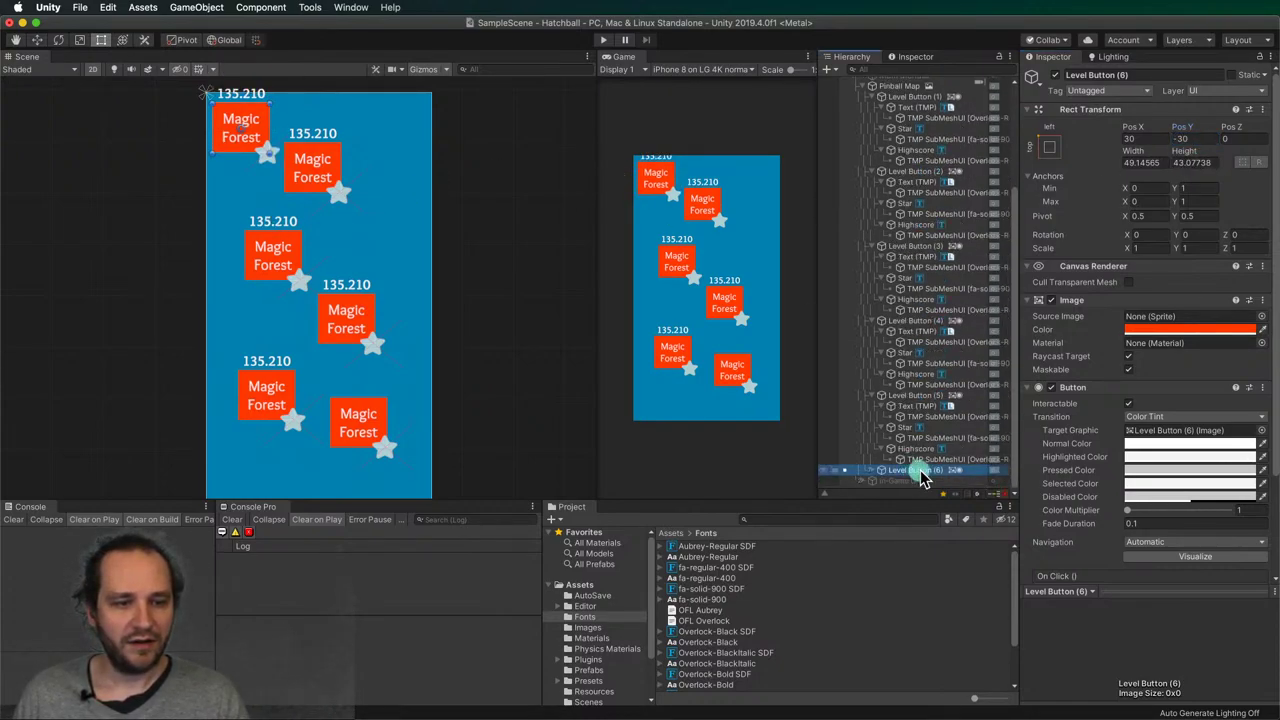
type("Back")
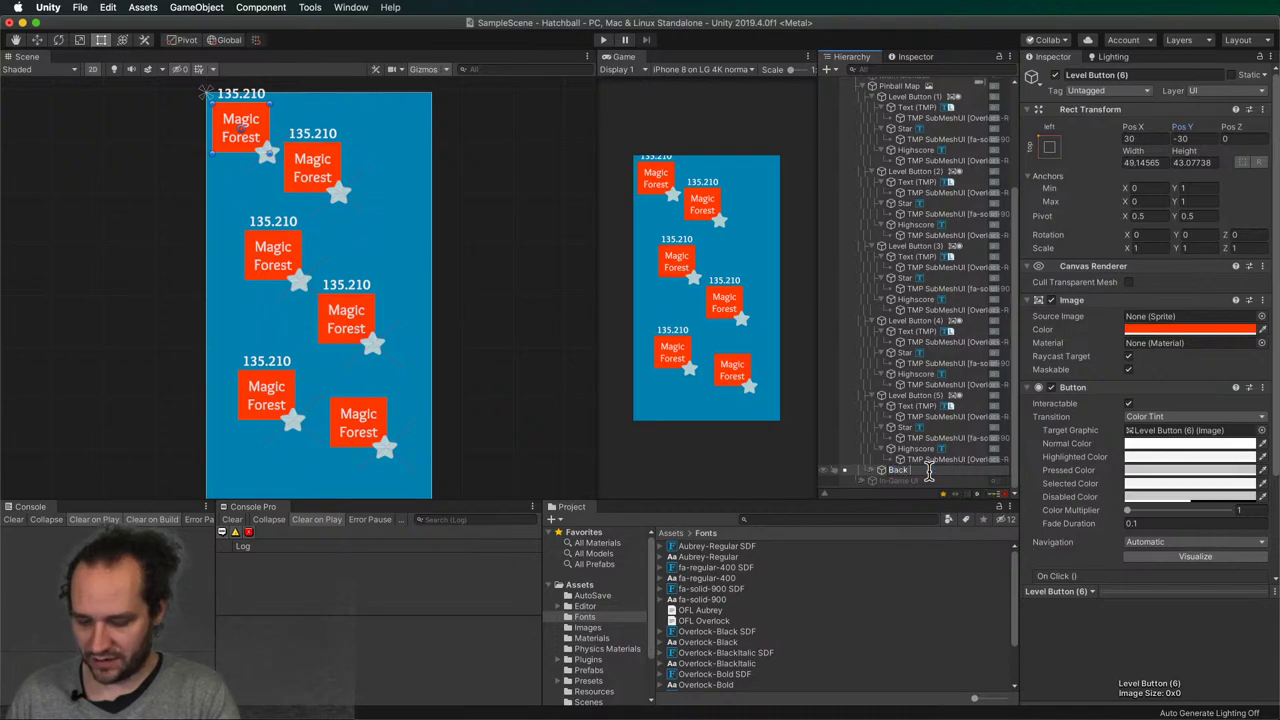
type(" Button")
key("Return")
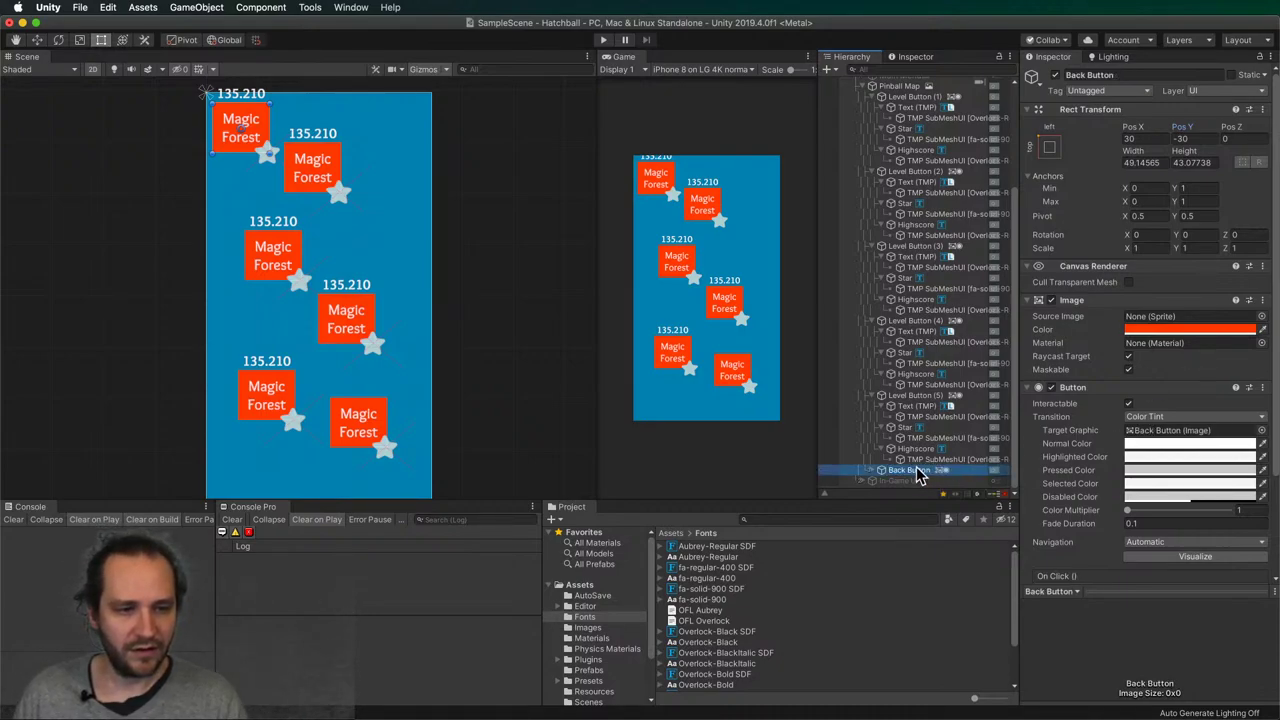
left_click_drag(918, 476, 899, 119)
- Collapse the five level buttons and expand Back Button to reach its Star child
left_click(888, 130)
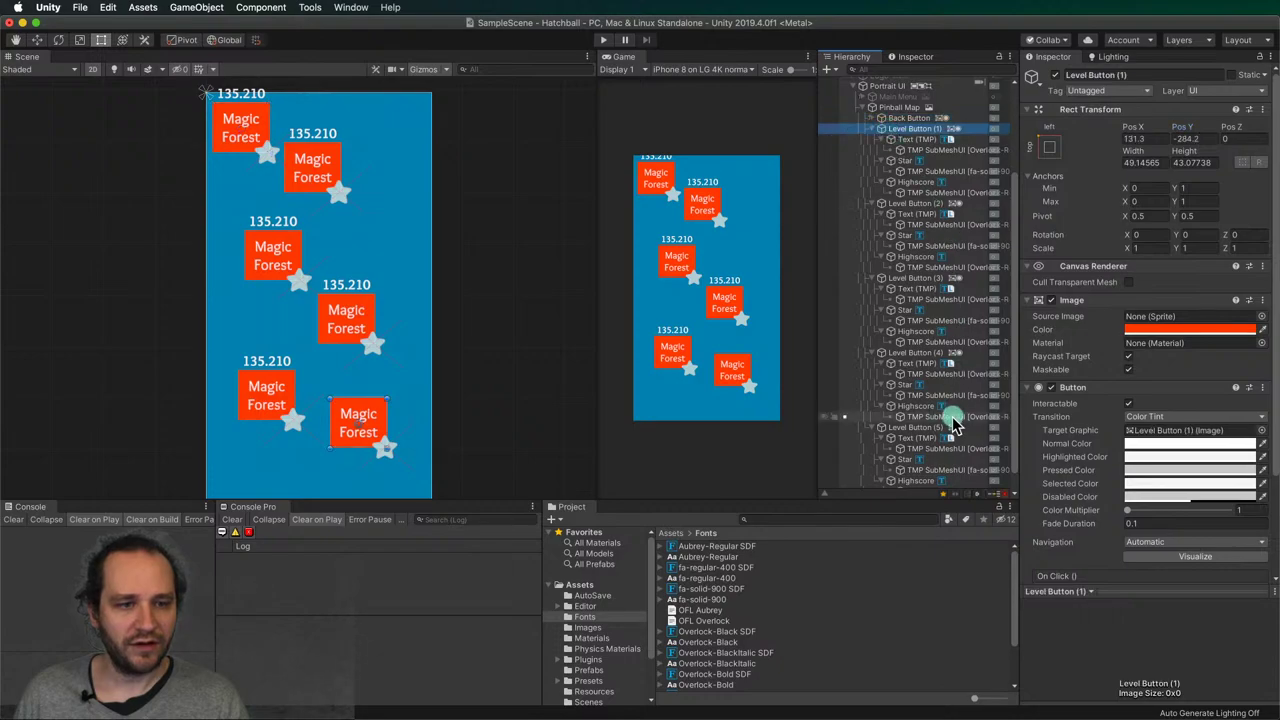
scroll(945, 420, "down", 1)
left_click(920, 468, "shift")
key("Left")
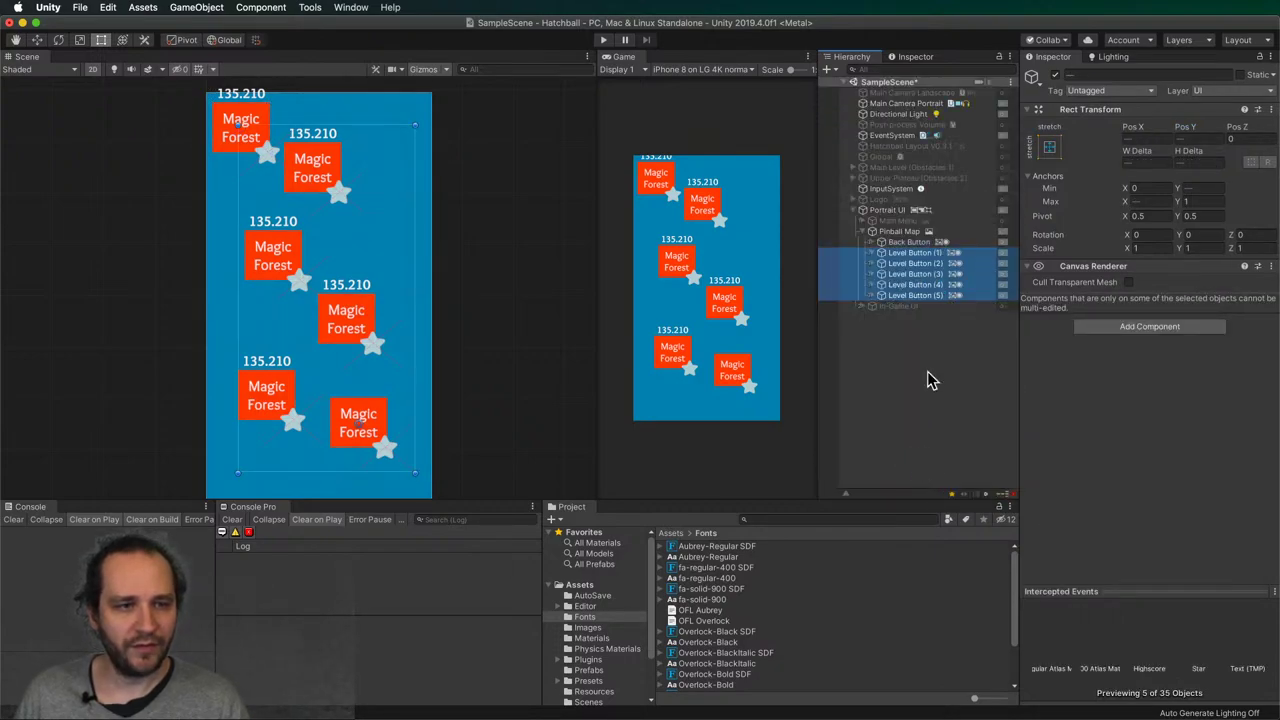
left_click(908, 242)
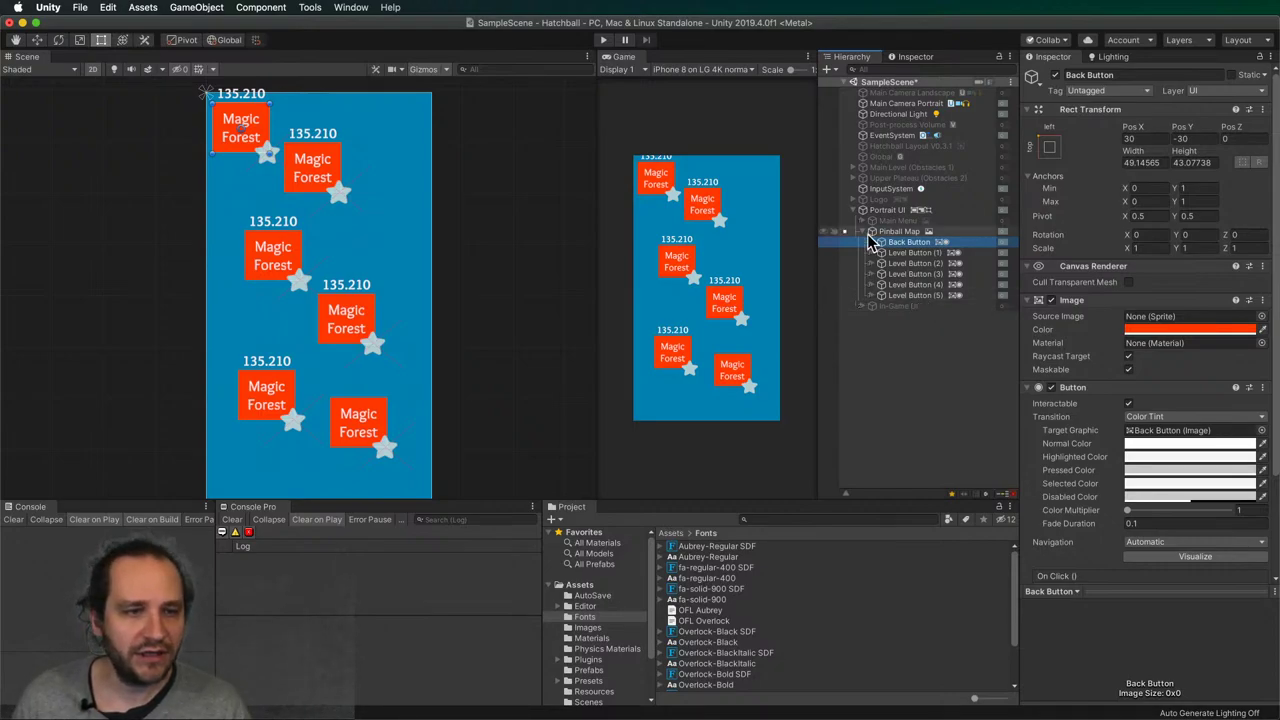
left_click(871, 243)
left_click(905, 263)
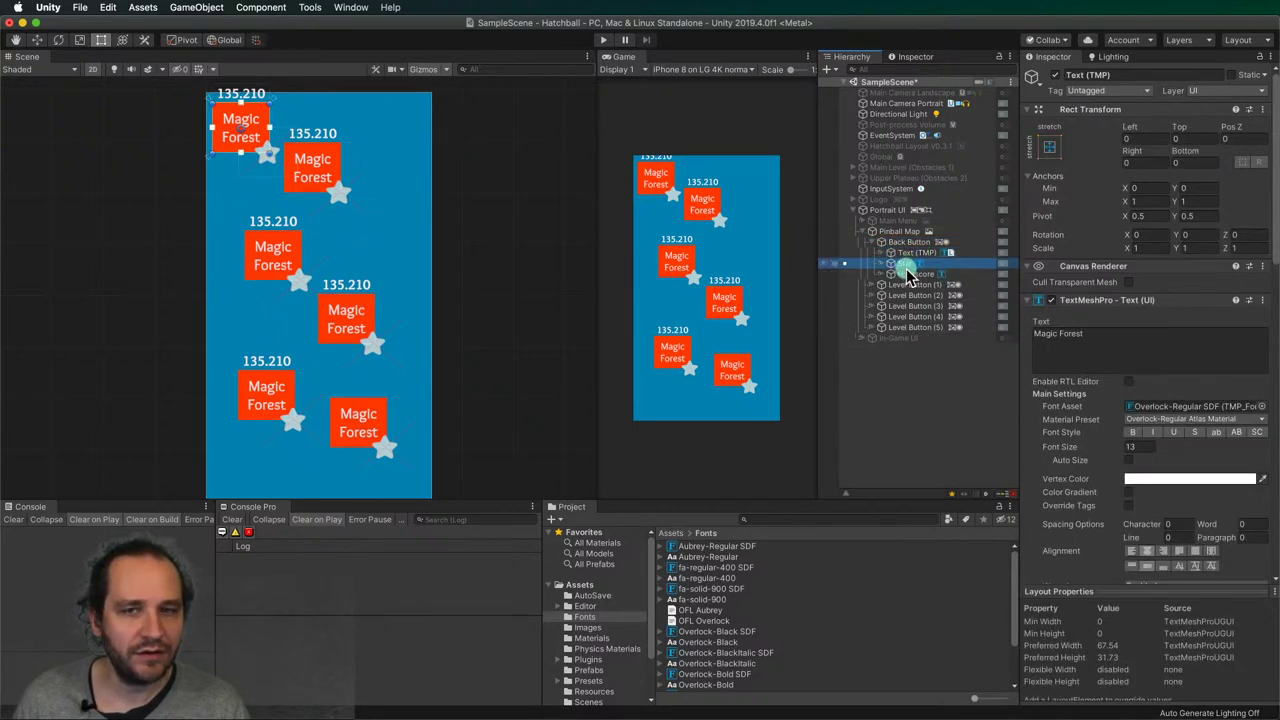
- Delete the Back Button's Star and Highscore children
left_click(914, 275, "shift")
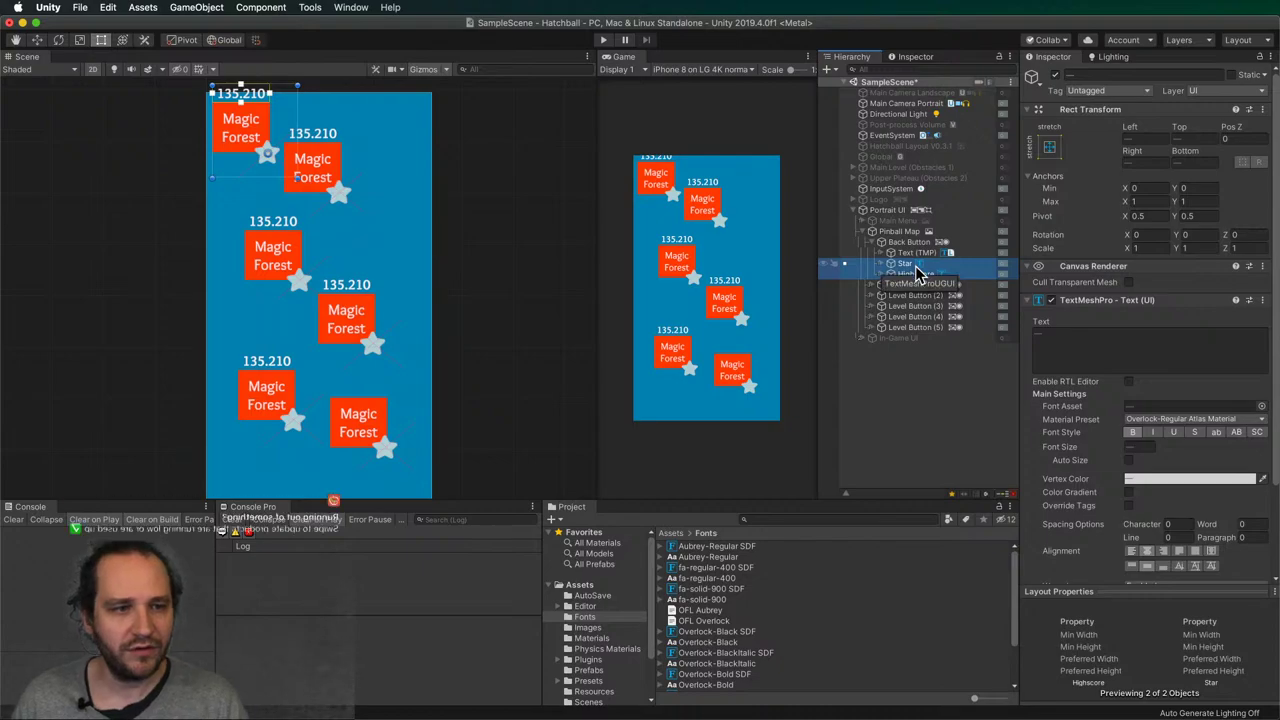
key("super+c")
key("super+BackSpace")
- Change the label to '< Back' and shorten the button by raising its bottom edge
left_click(914, 252)
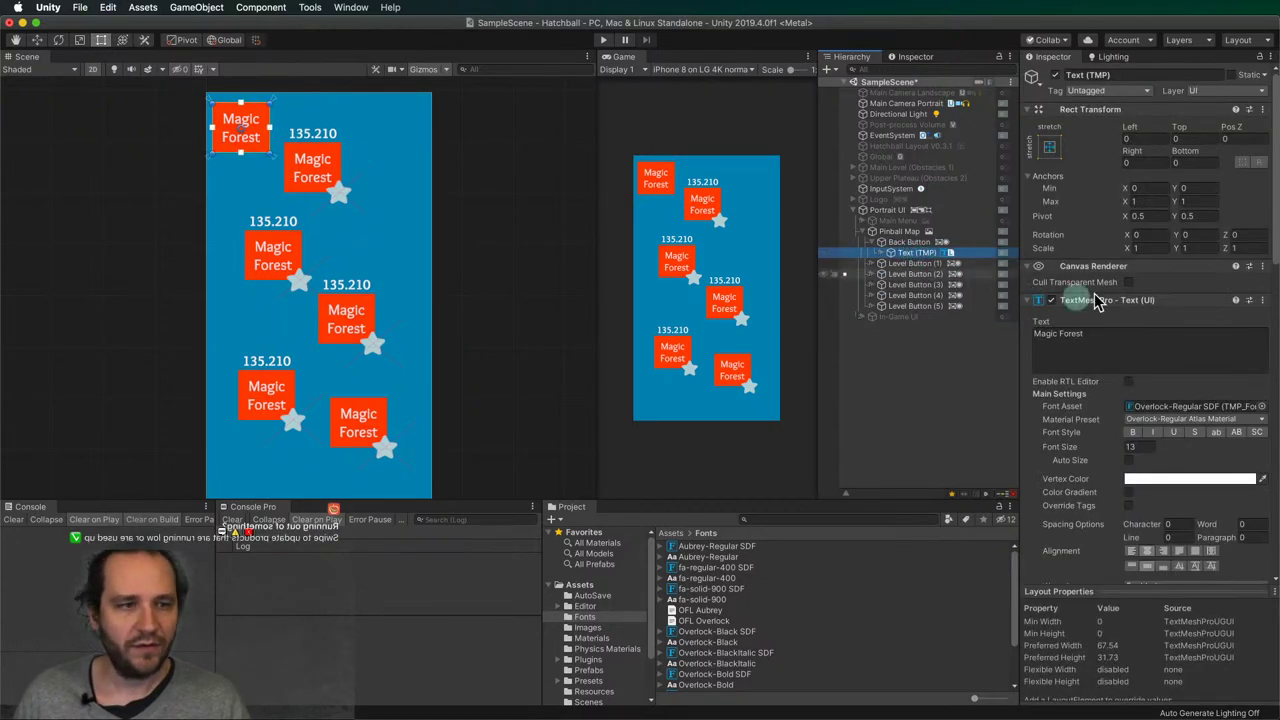
left_click(1149, 346)
type("< Back")
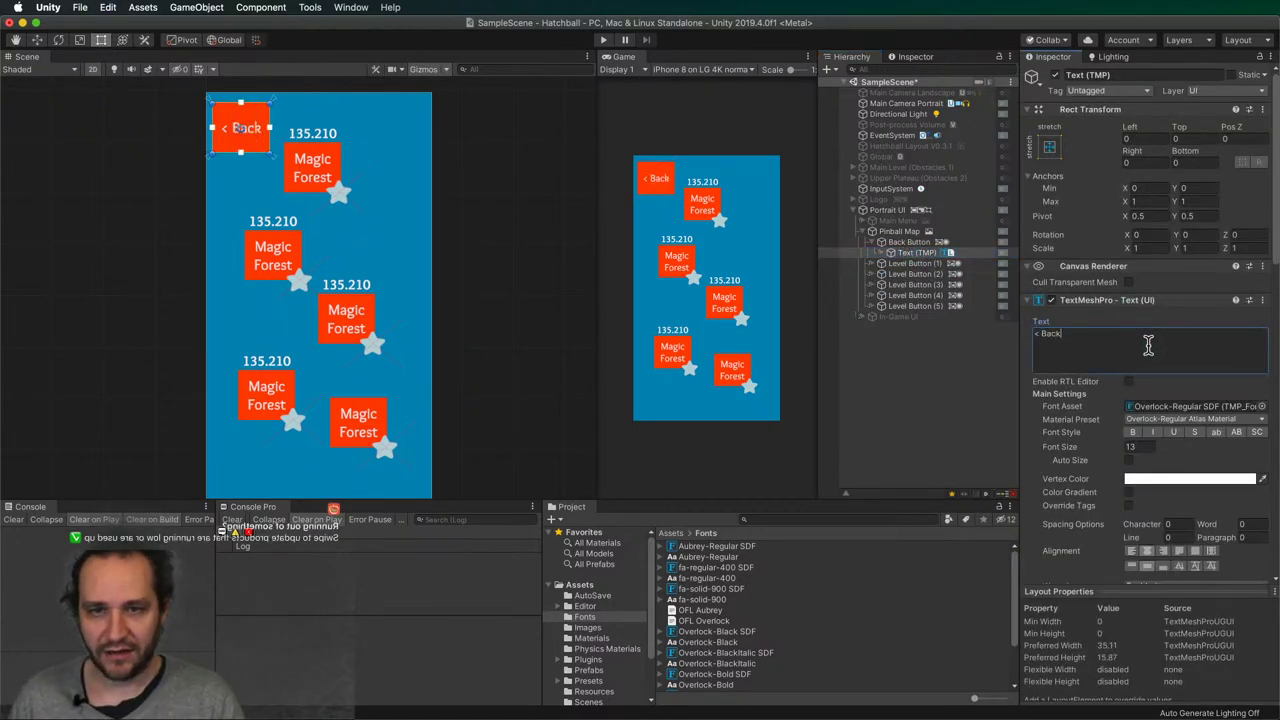
left_click(909, 242)
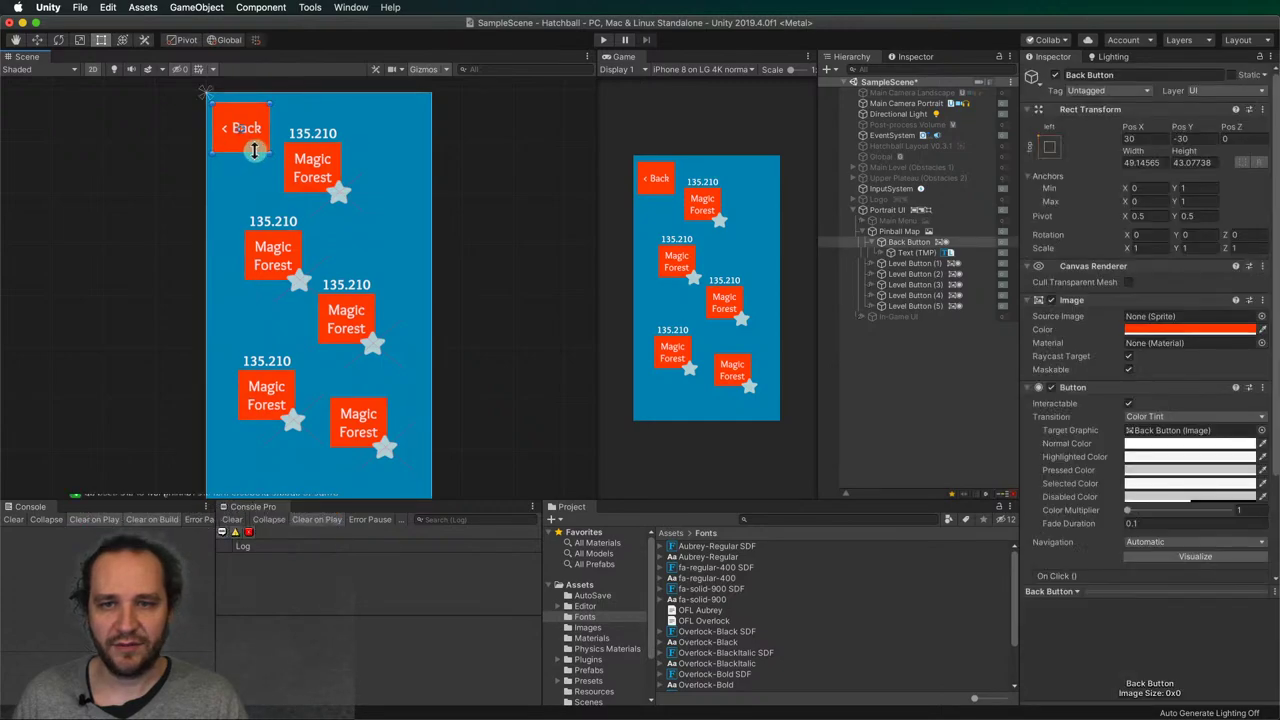
left_click_drag(255, 150, 258, 117)
- Enter a width of 38 and a trial height of 28 for the Back Button
left_click(1192, 162)
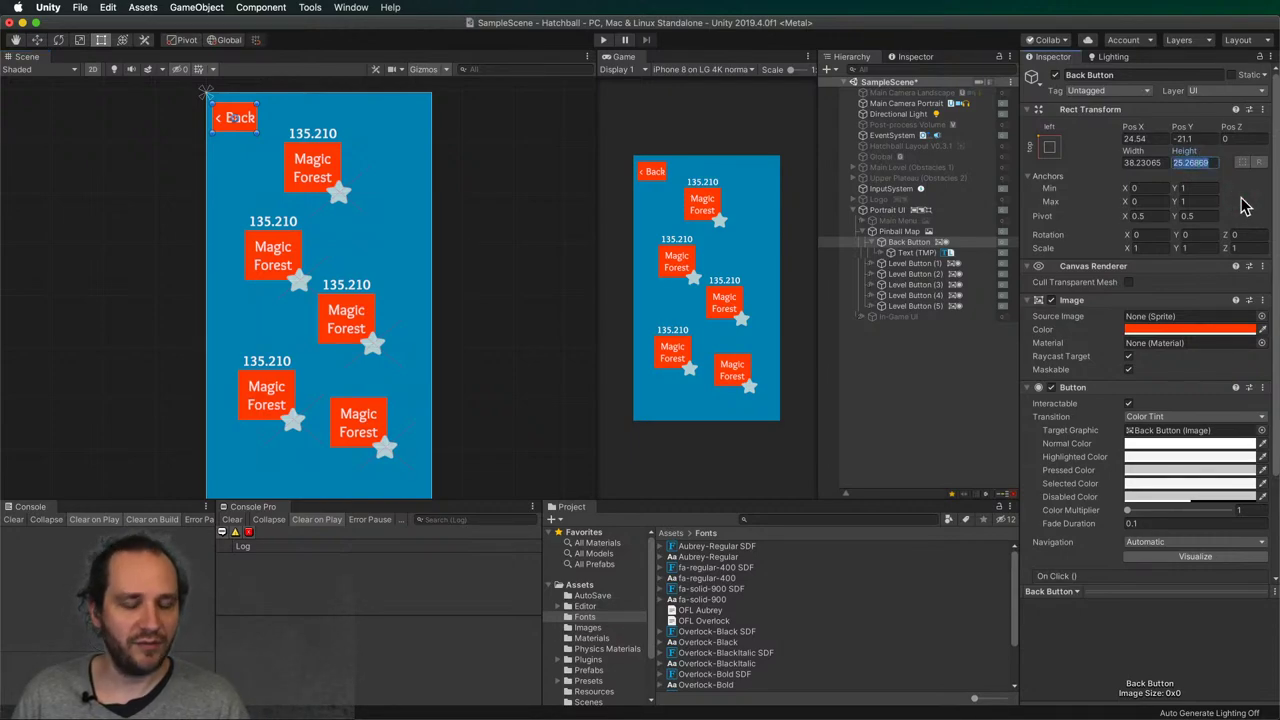
type("28")
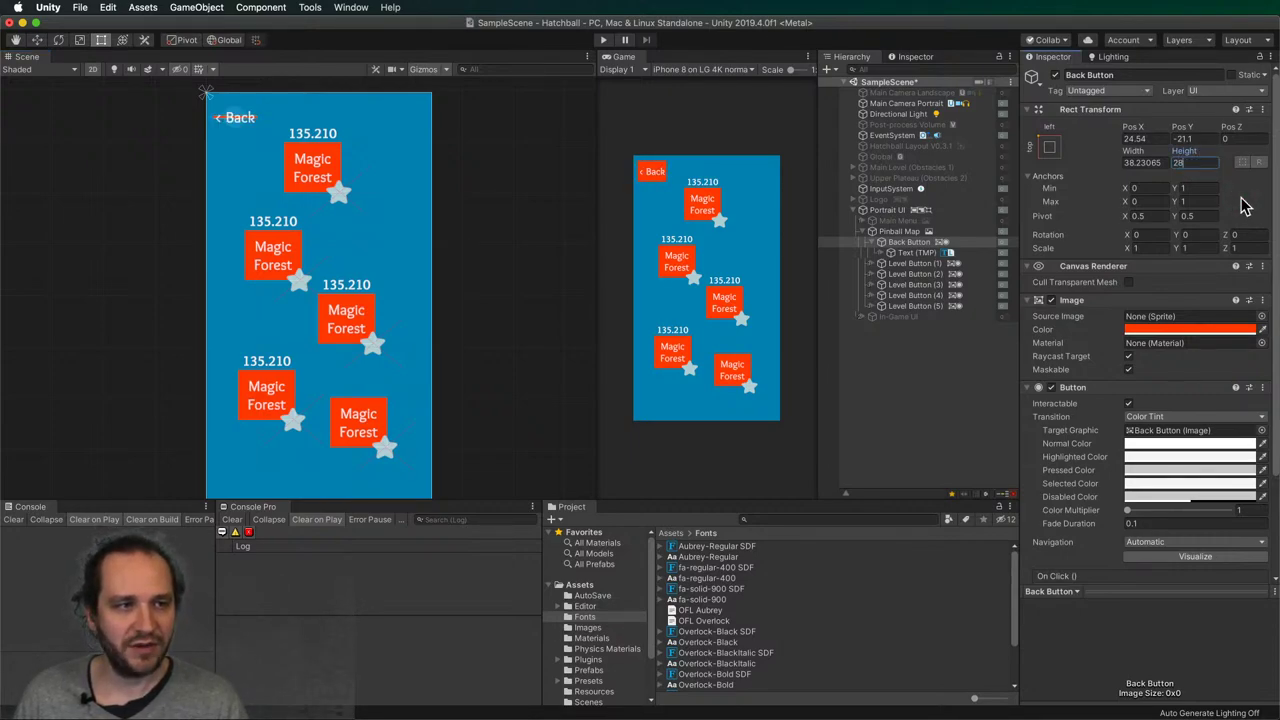
key("Return")
left_click(1152, 163)
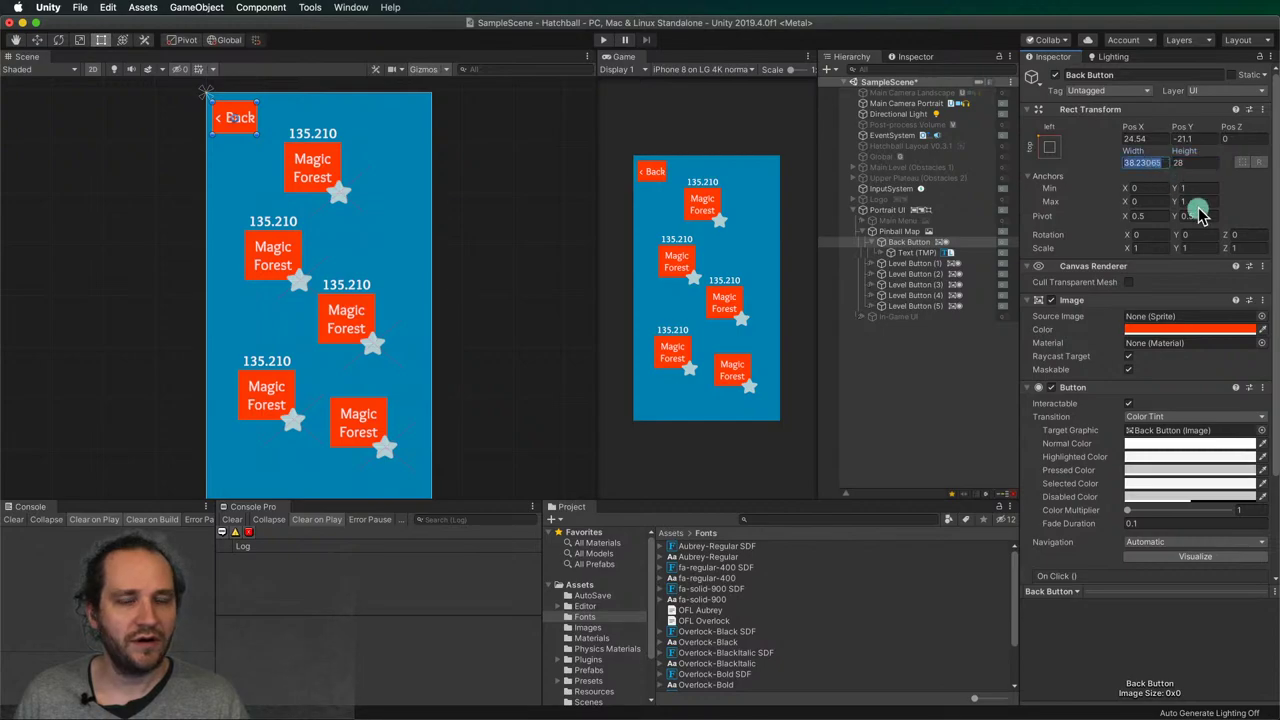
type("3")
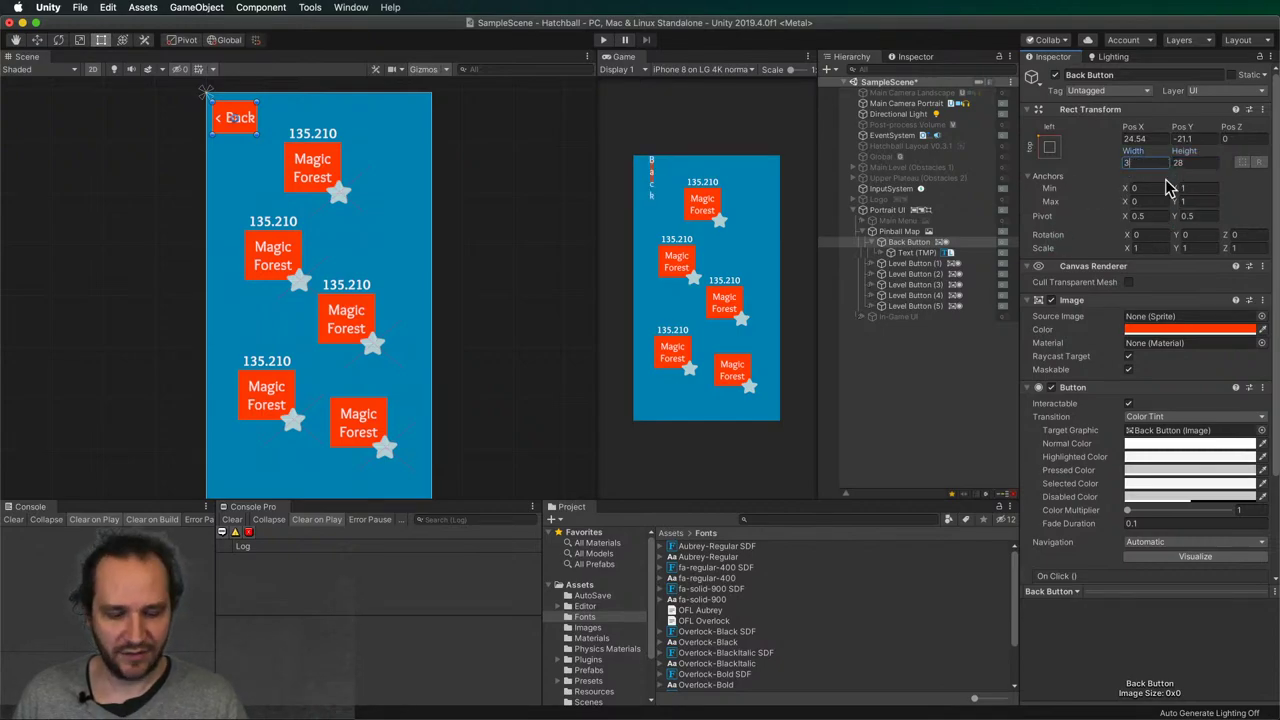
type("8")
left_click(910, 252)
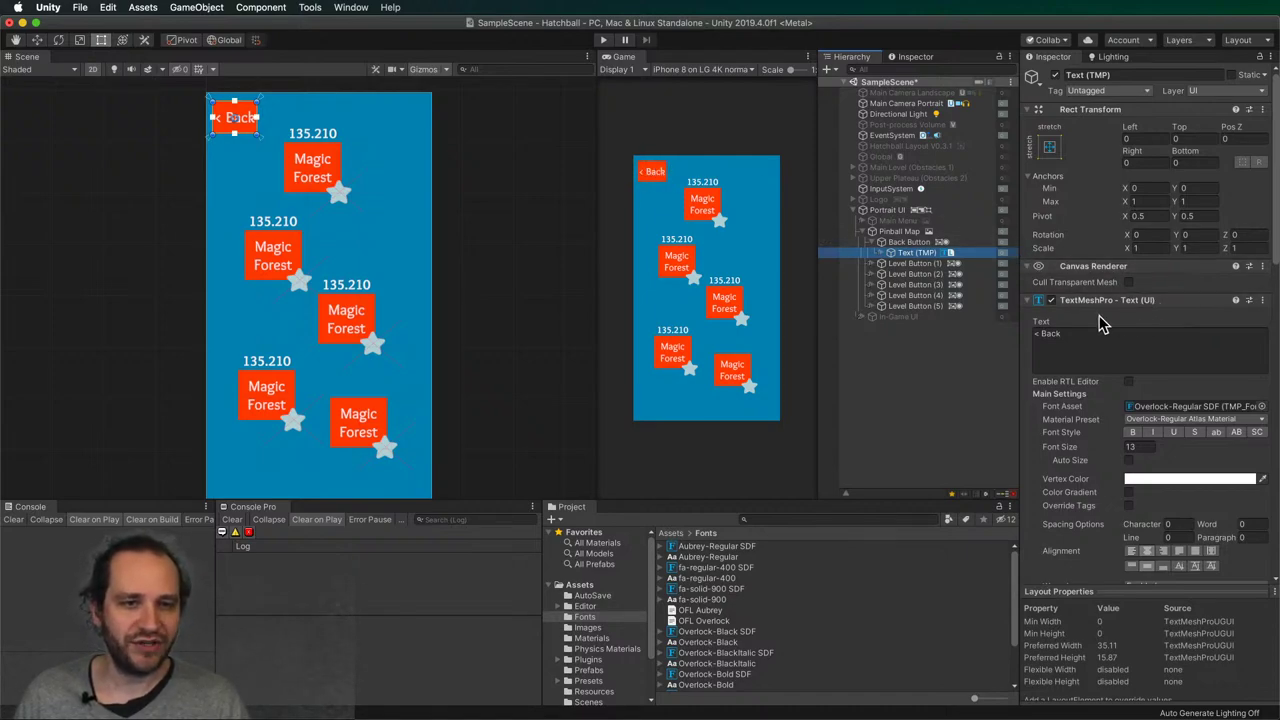
left_click(910, 242)
- Set the Back Button to Pos X 26, Pos Y -26 and height 32
left_click(1200, 162)
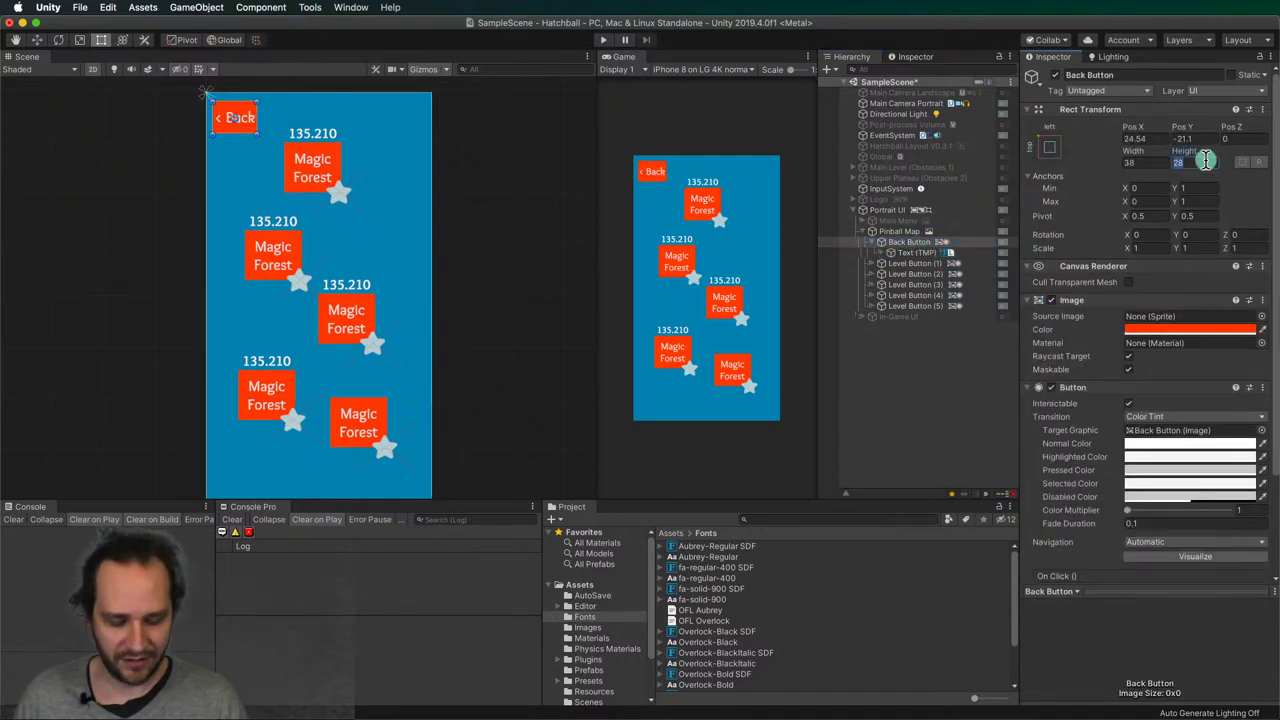
type("38")
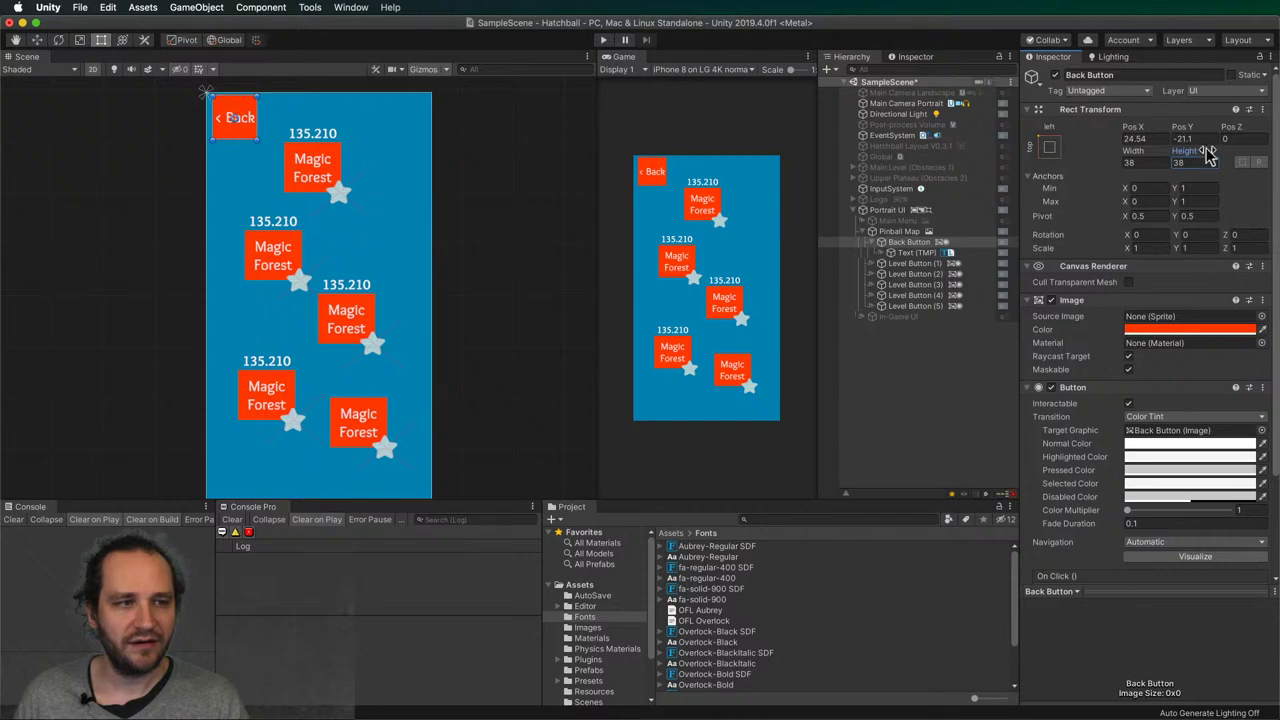
left_click(1148, 138)
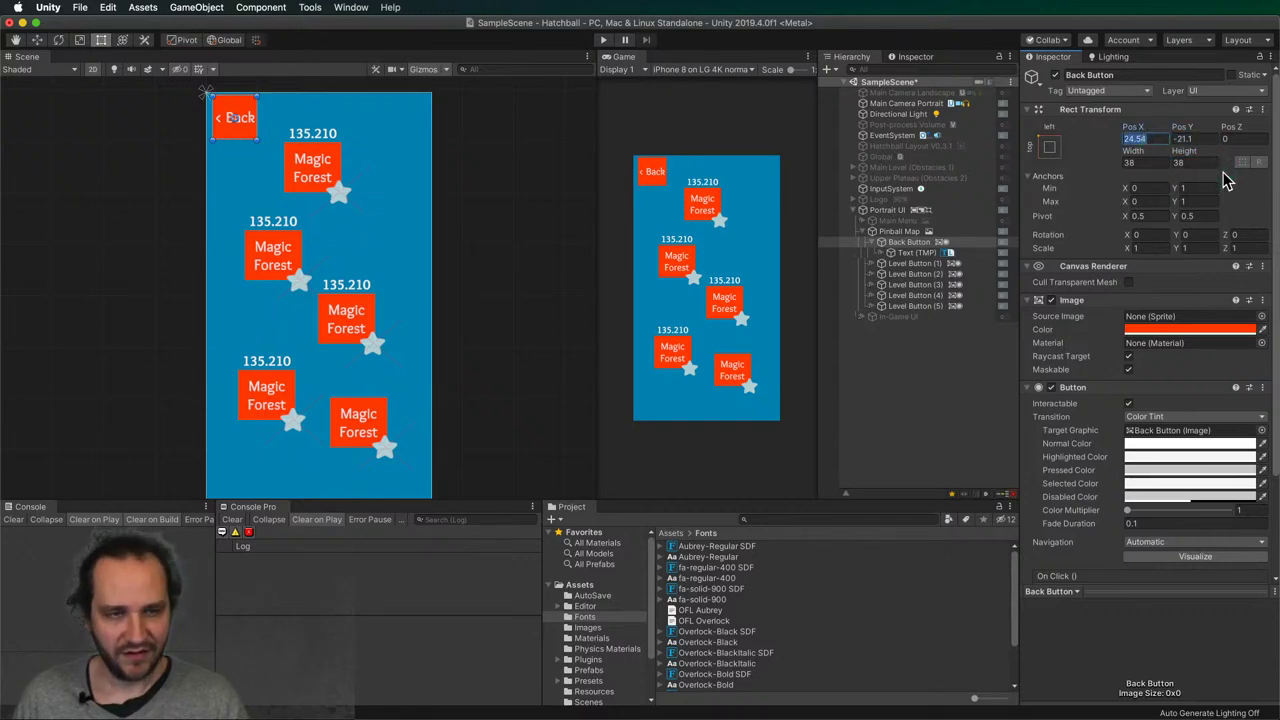
type("26-26")
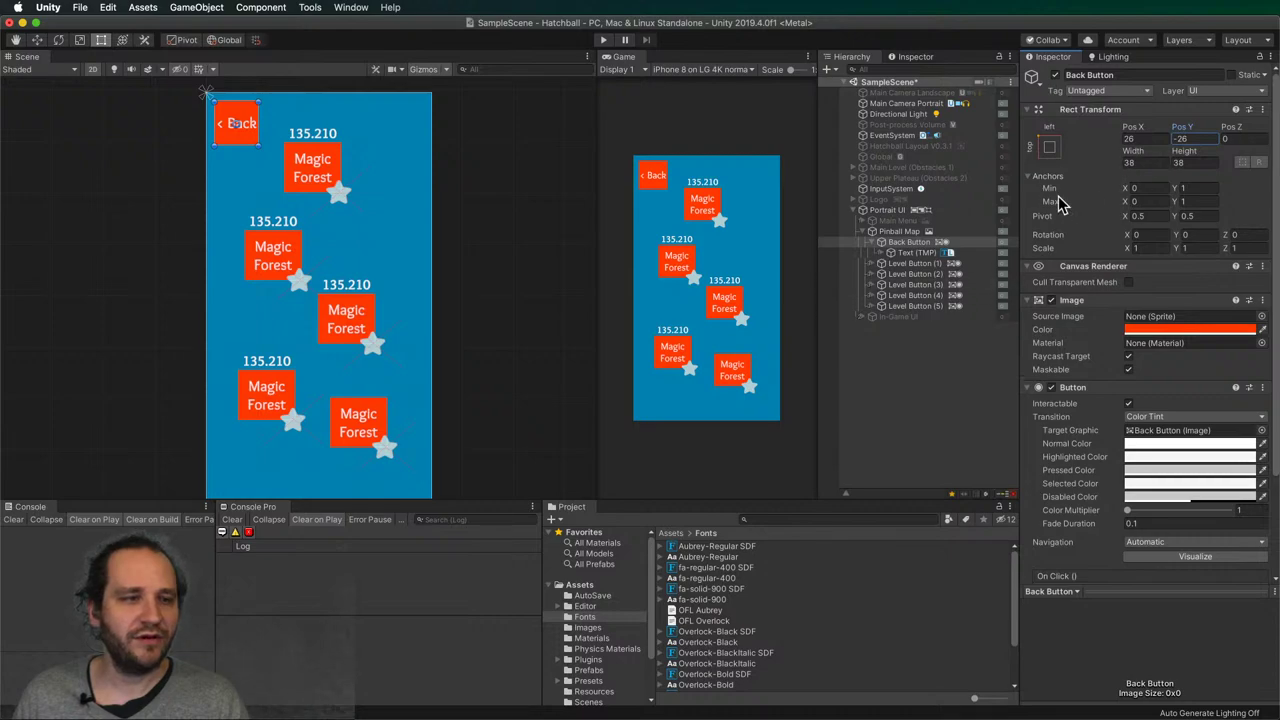
left_click(1180, 162)
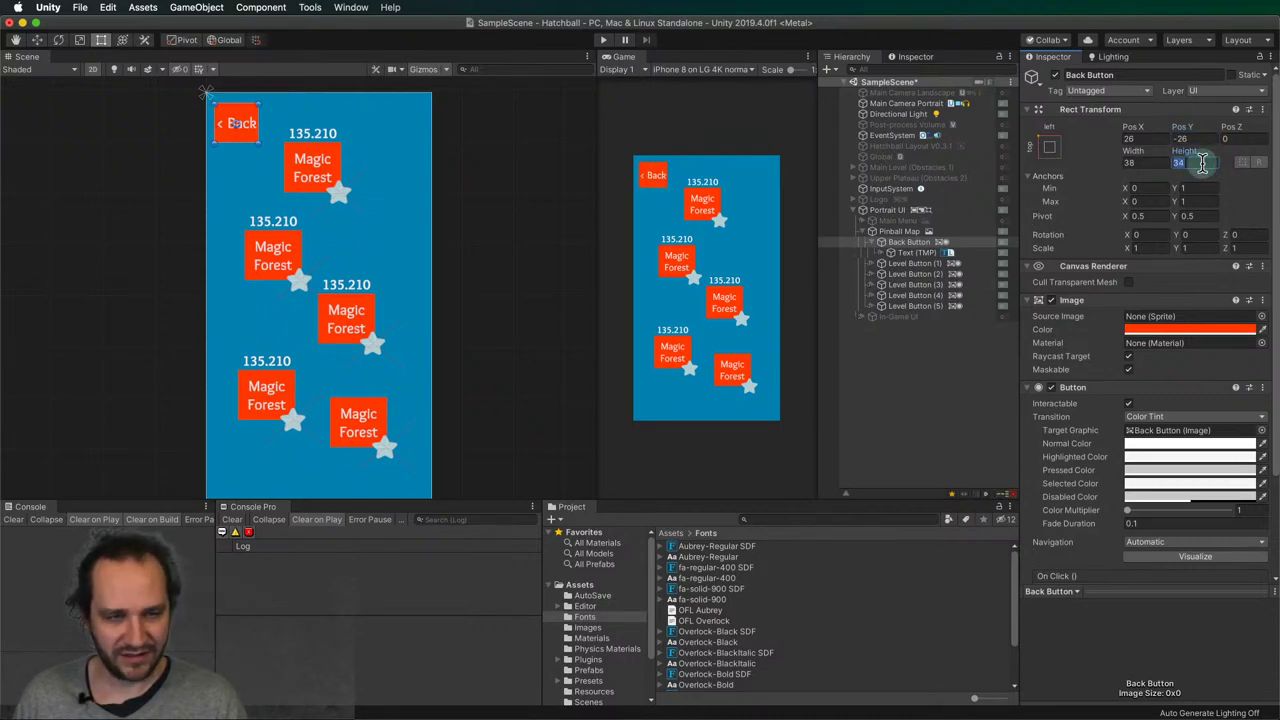
type("32")
left_click(1201, 138)
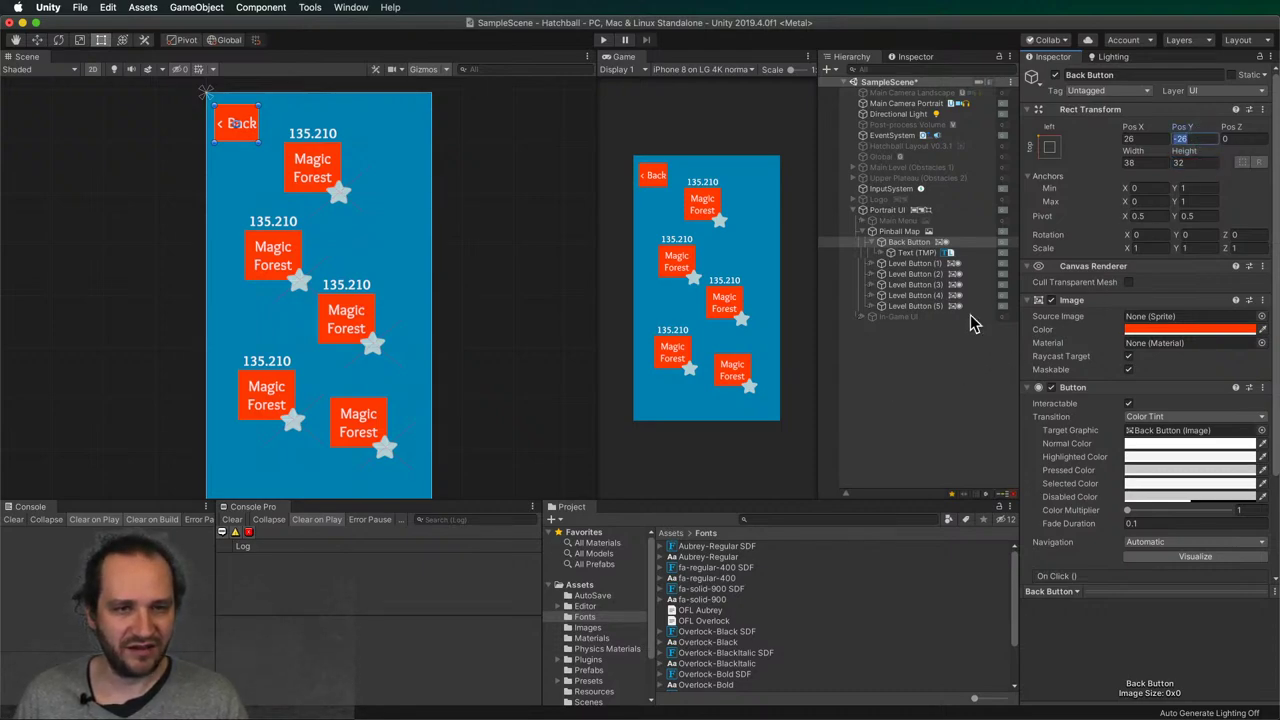
left_click(943, 366)
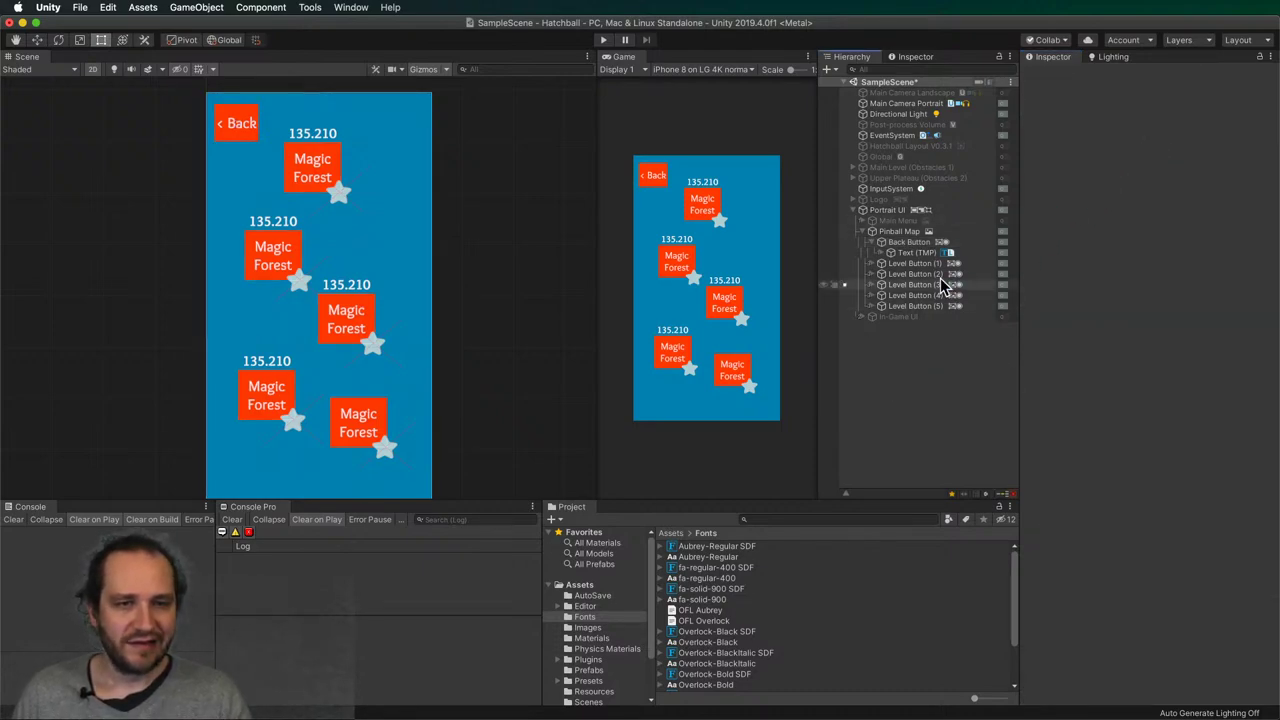
- Set the Back Button's pivot X to 1 and its position values to 8
left_click(914, 252)
left_click(911, 243)
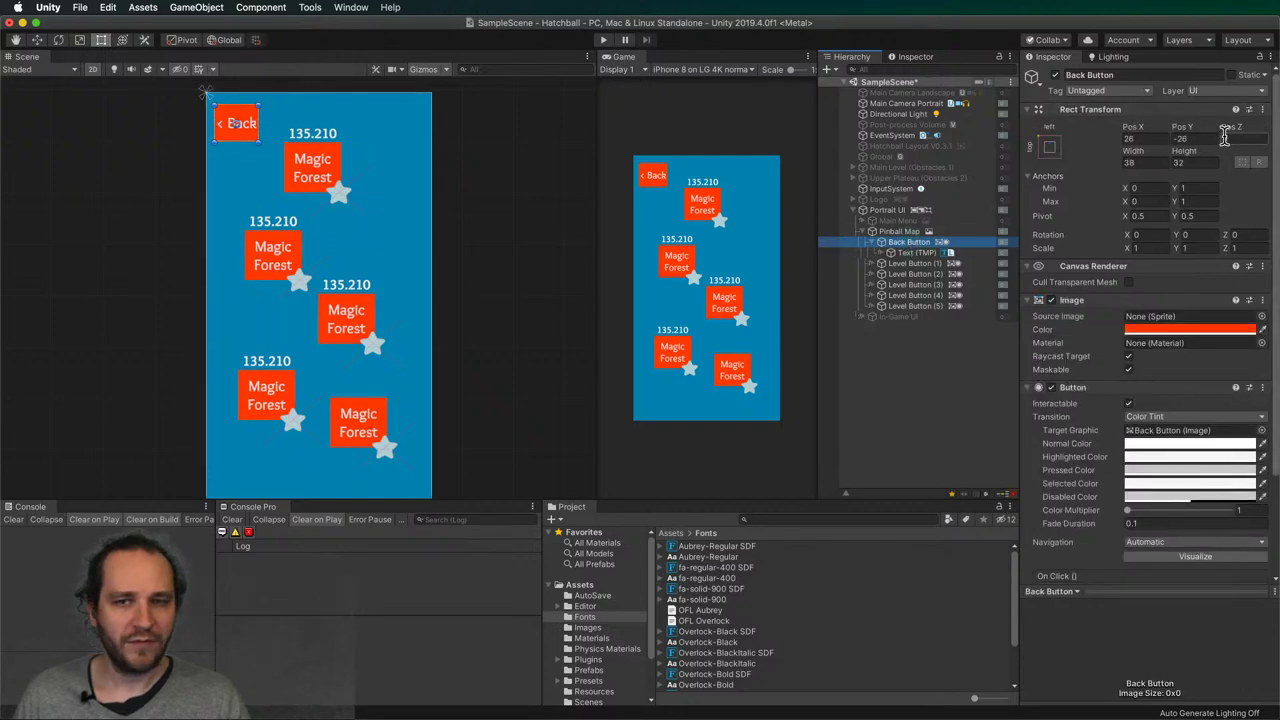
left_click(1167, 216)
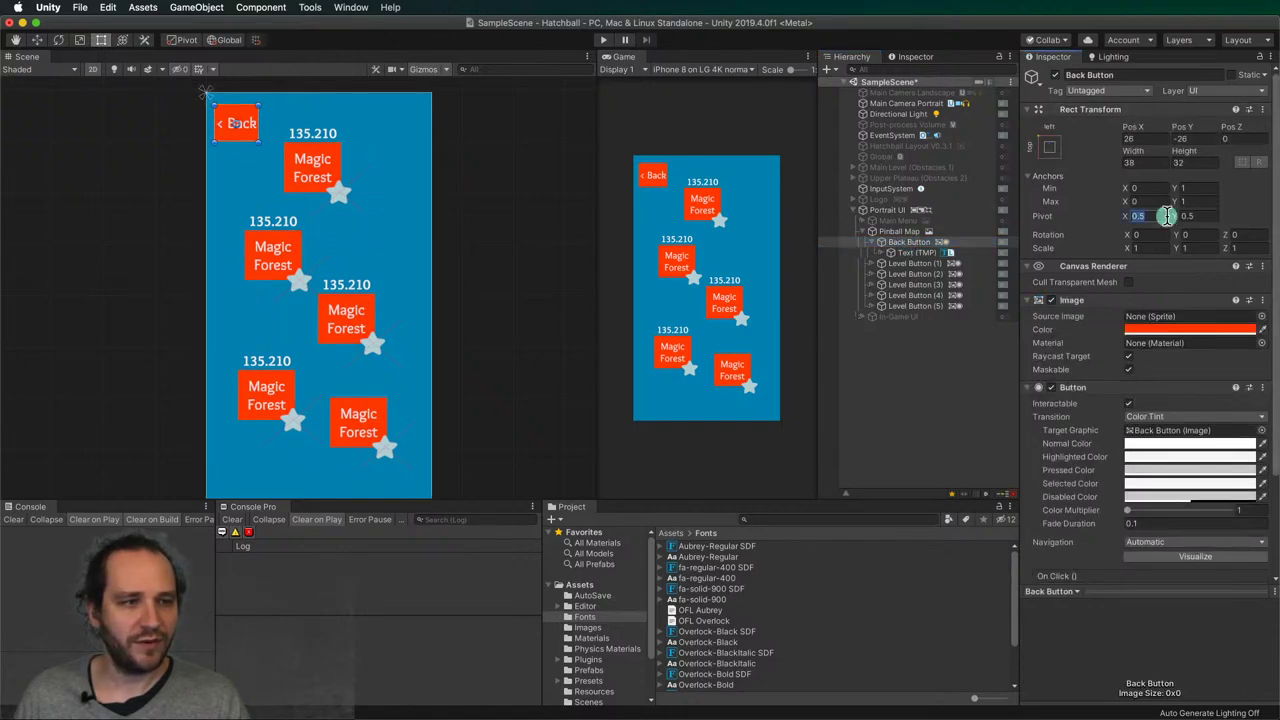
type("1")
key("Tab")
type("1")
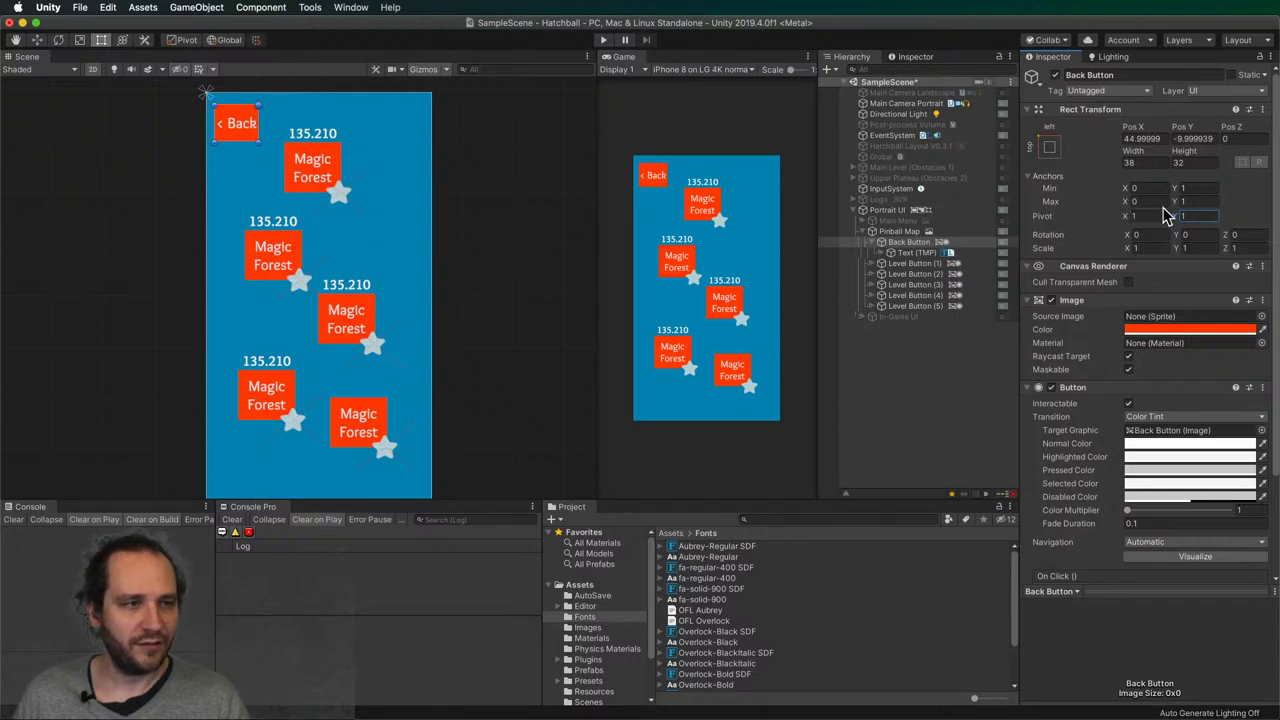
key("shift+Tab")
key("shift+Tab")
key("shift+Tab")
key("shift+Tab")
key("shift+Tab")
key("shift+Tab")
key("shift+Tab")
key("shift+Tab")
key("shift+Tab")
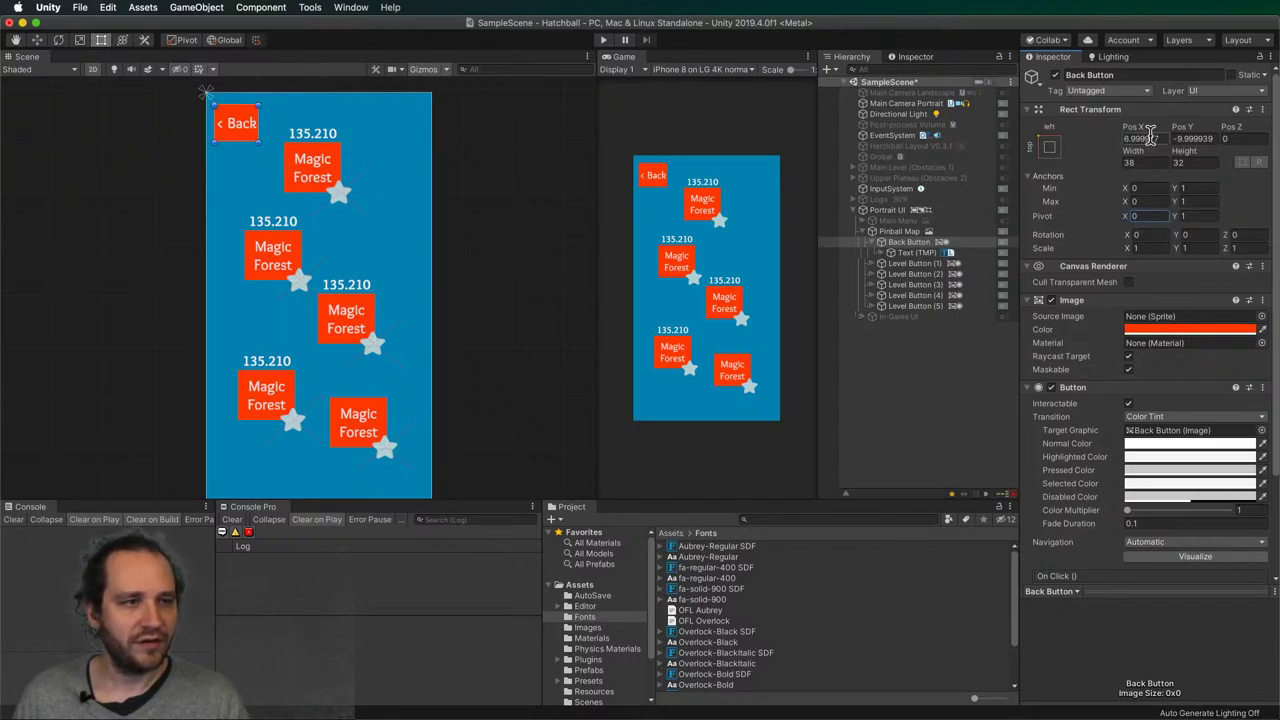
type("8")
key("Tab")
type("8")
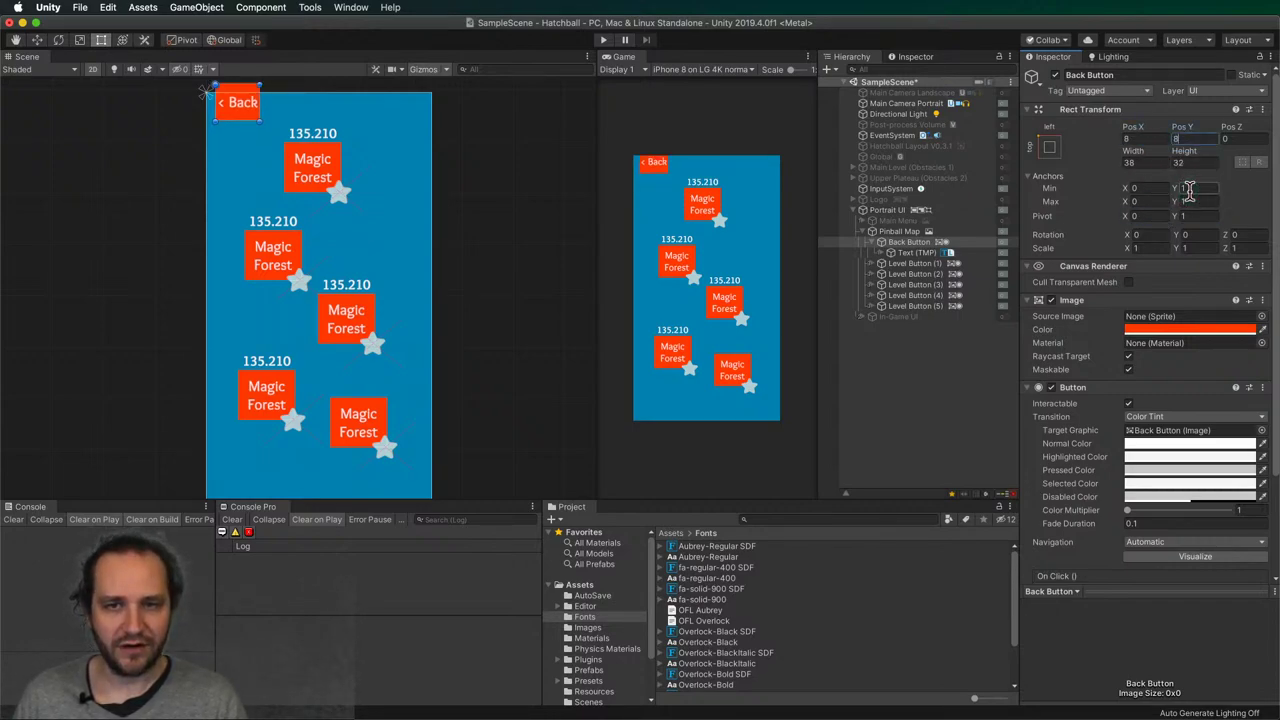
key("Escape")
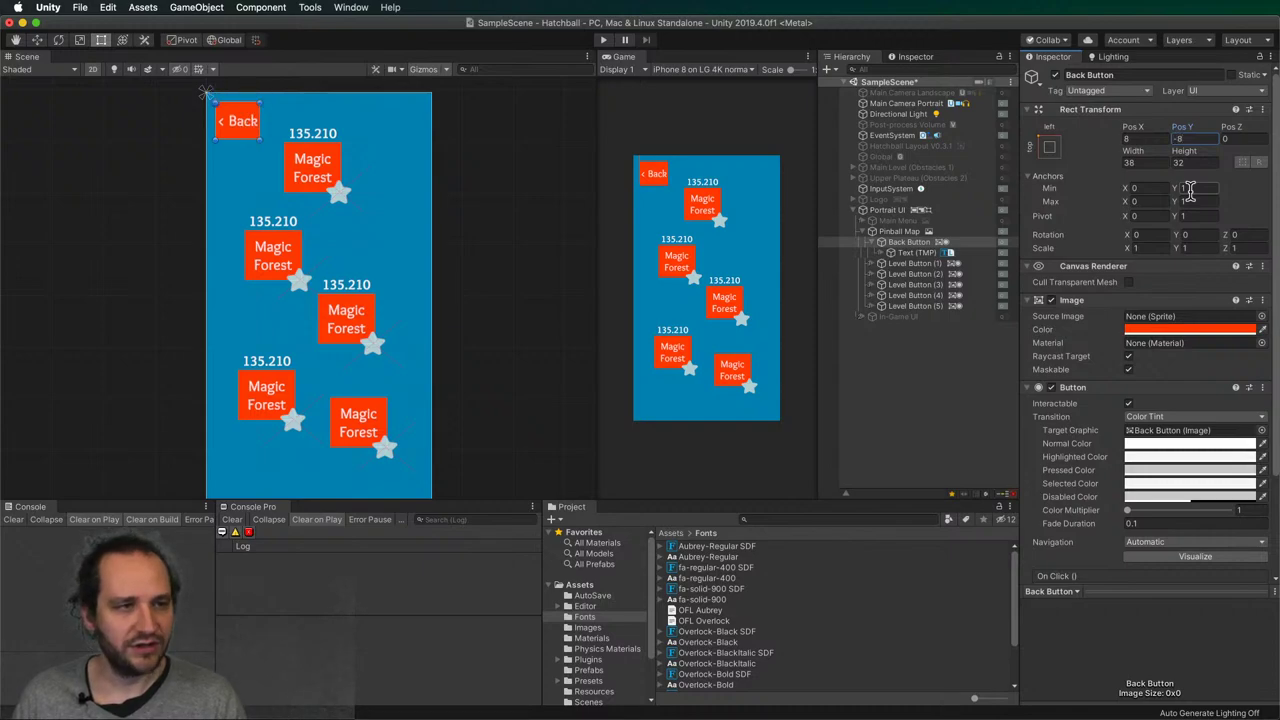
left_click(930, 390)
- Reduce the '< Back' label's font size from 13 to 11
left_click(910, 263)
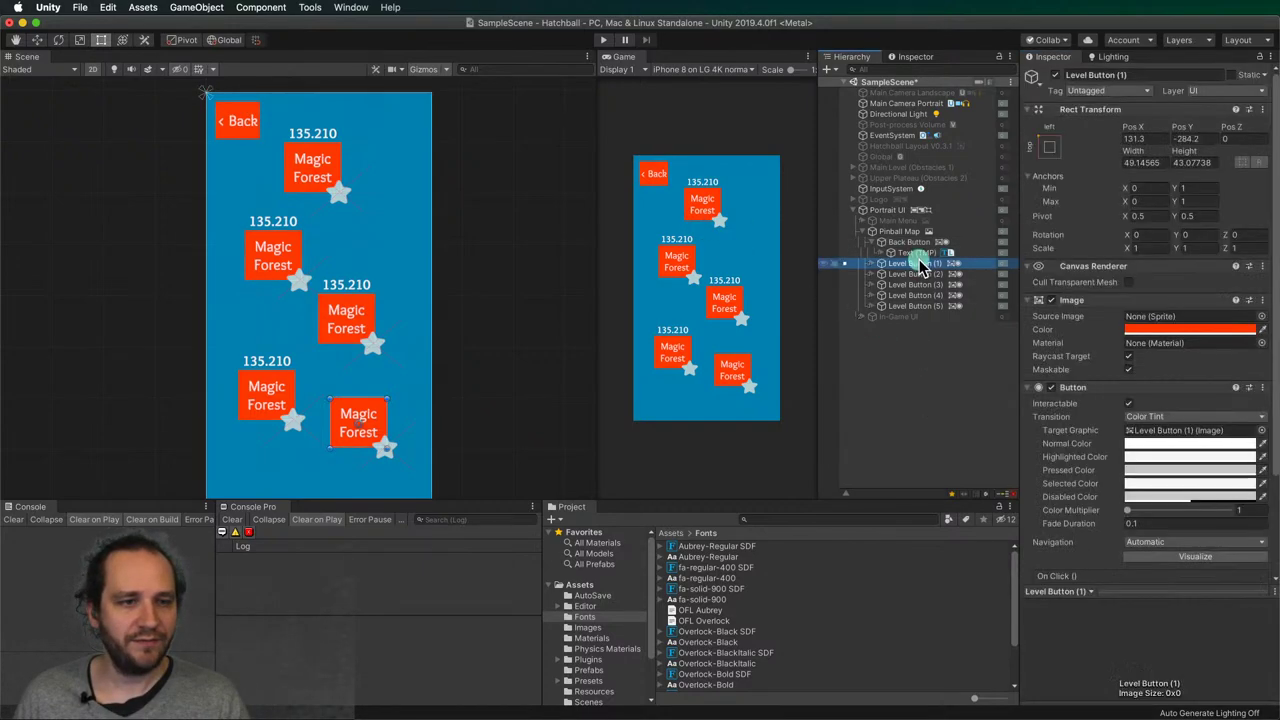
left_click(915, 252)
left_click(1140, 446)
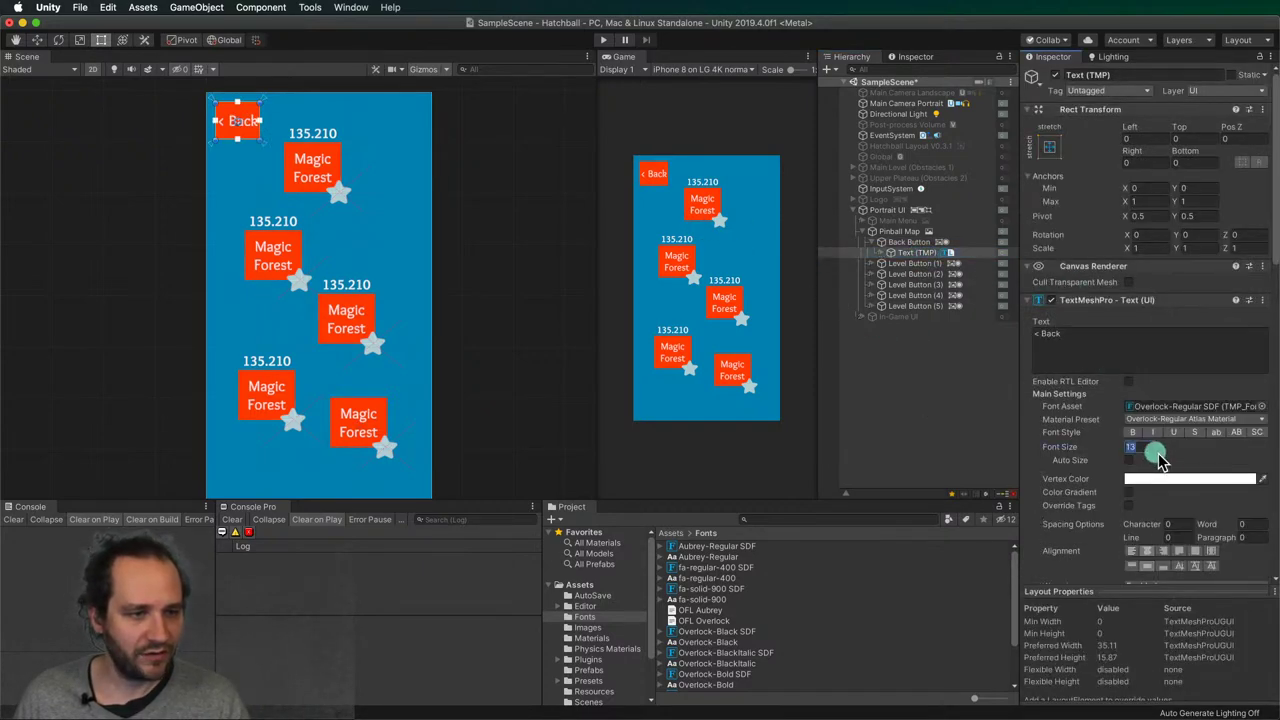
type("11")
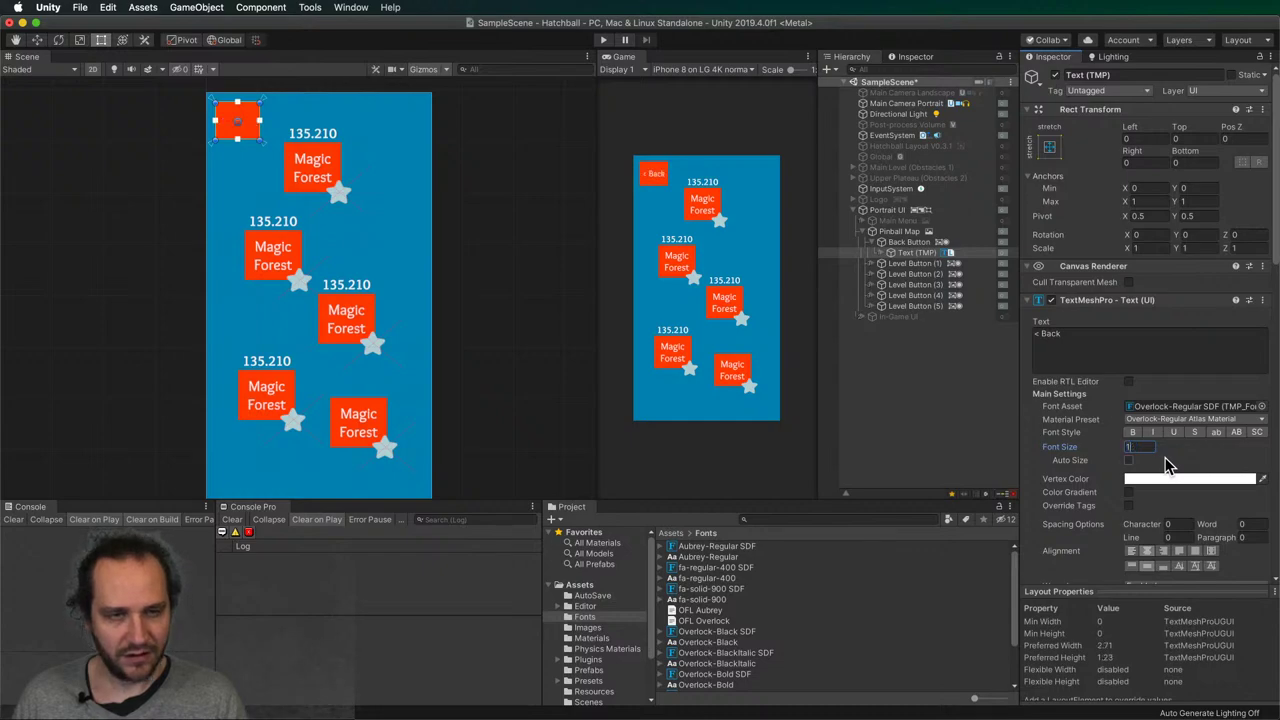
left_click(960, 397)
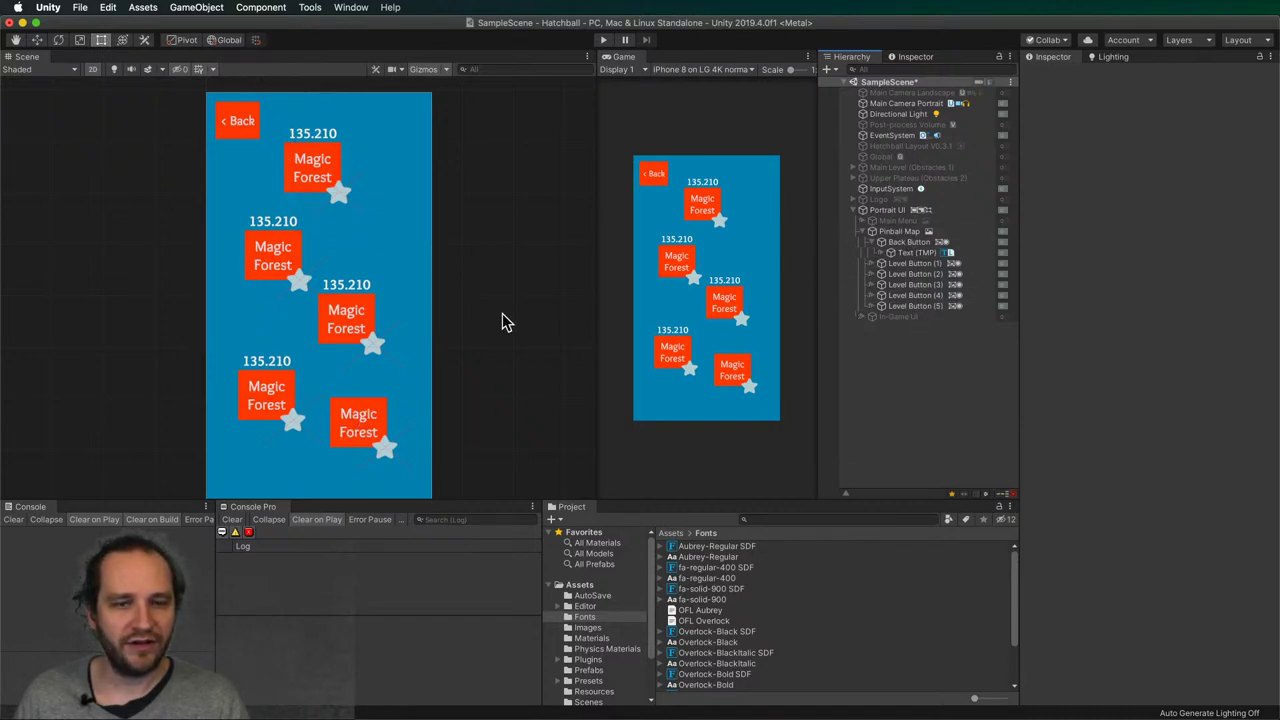
- Set the I2 Localize term to <none> on the first two level button labels
left_click(345, 332)
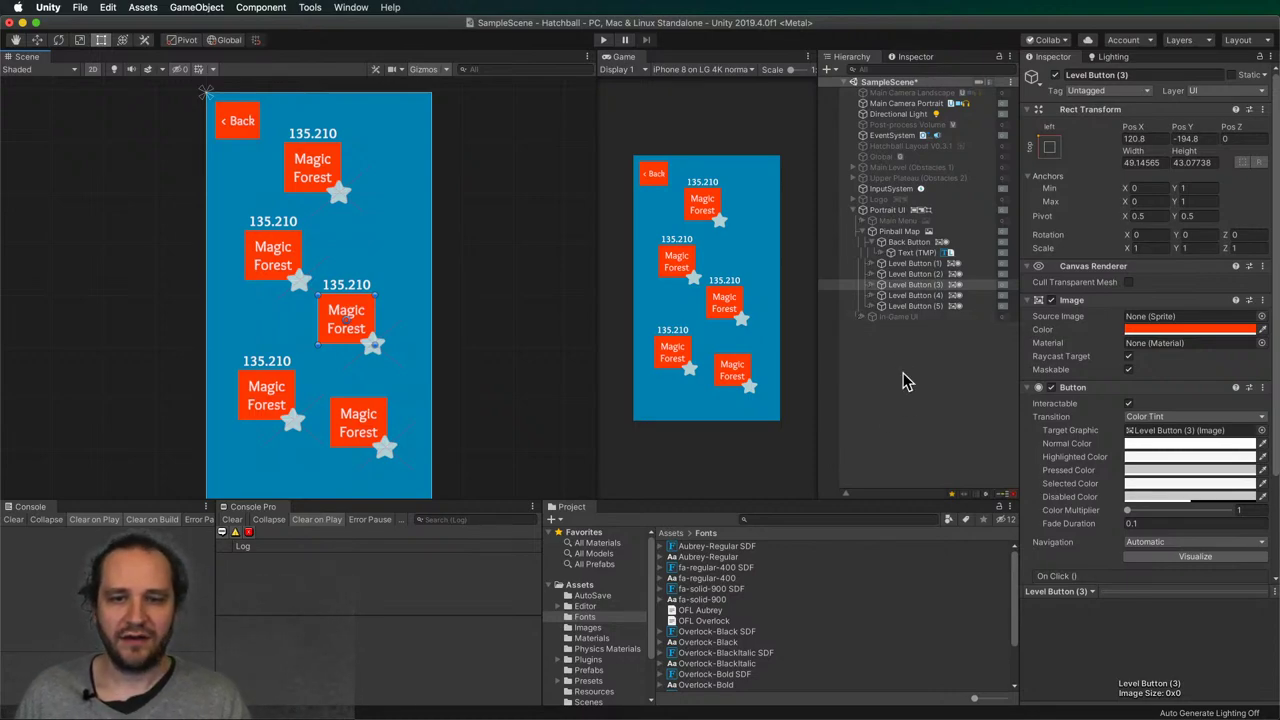
left_click(870, 295)
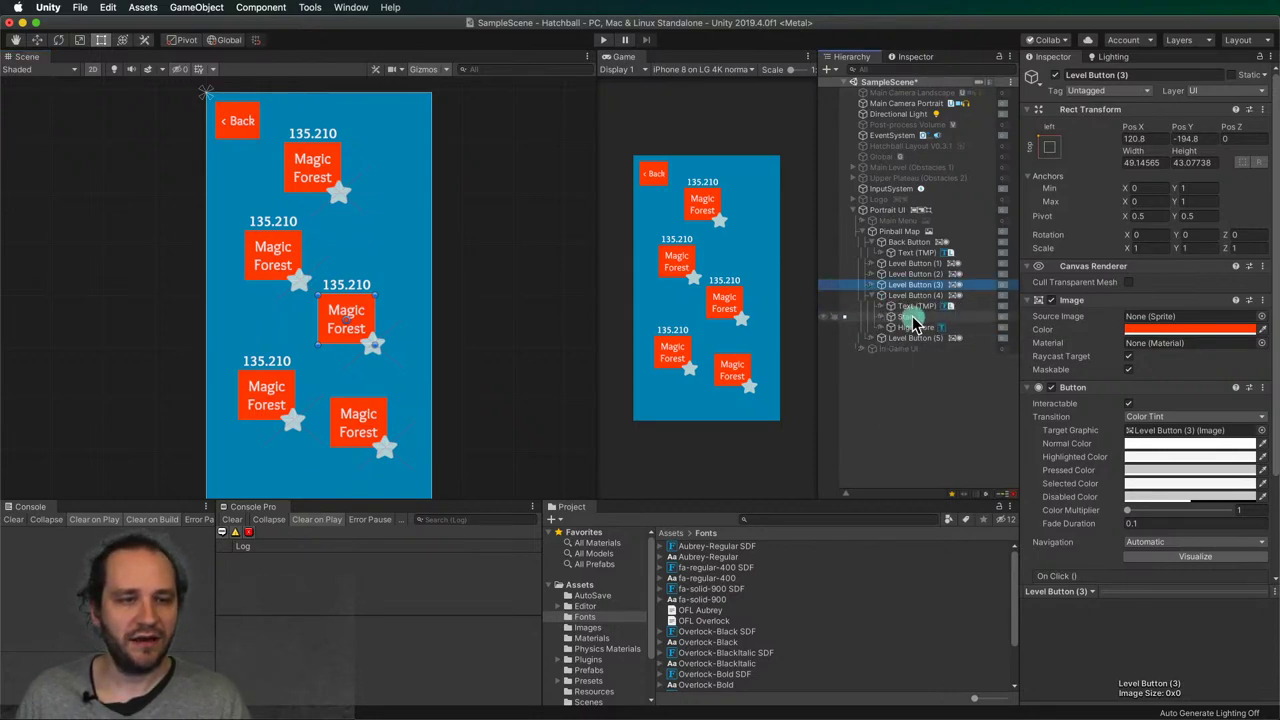
left_click(905, 306)
left_click(873, 285)
left_click(871, 274)
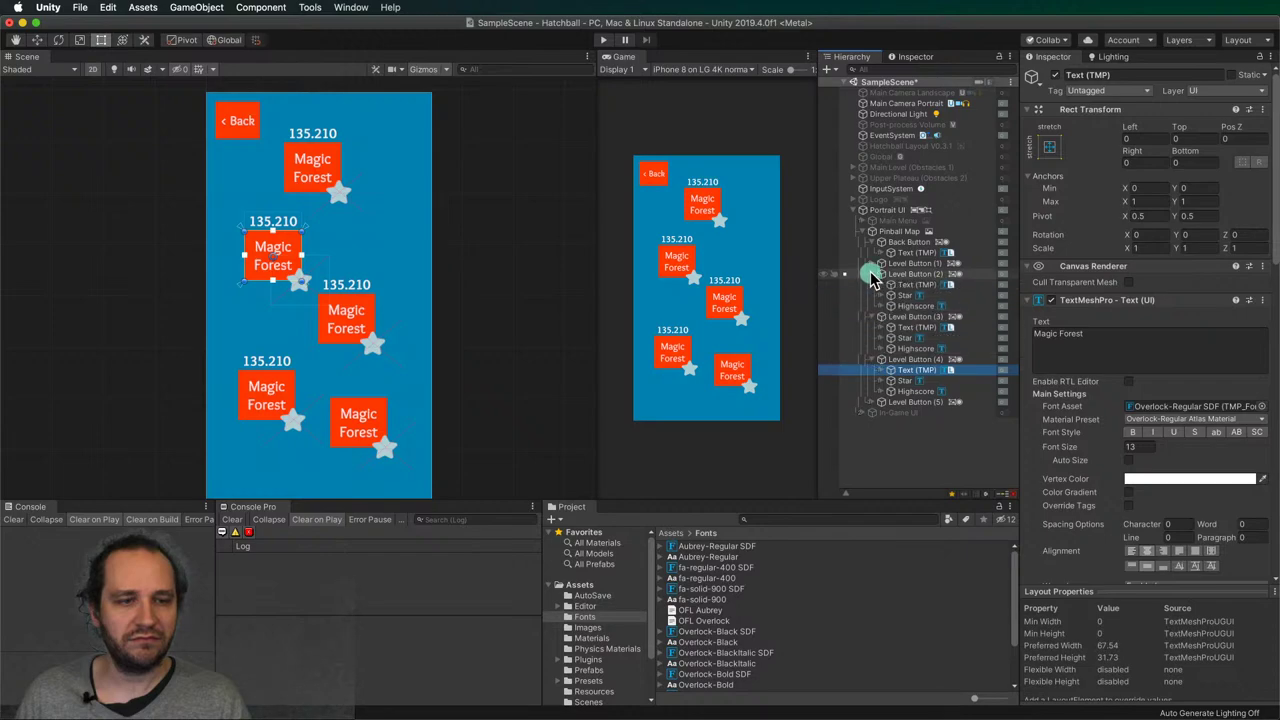
left_click(871, 263)
left_click(874, 433)
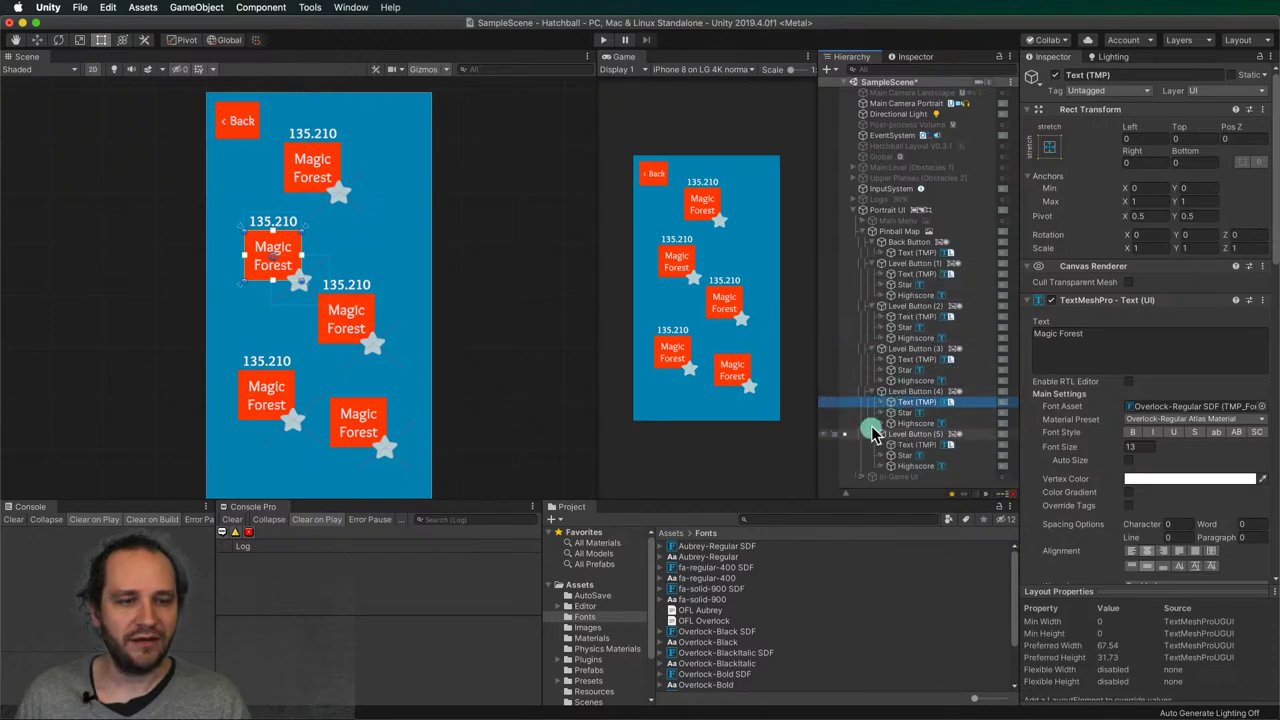
left_click(906, 273)
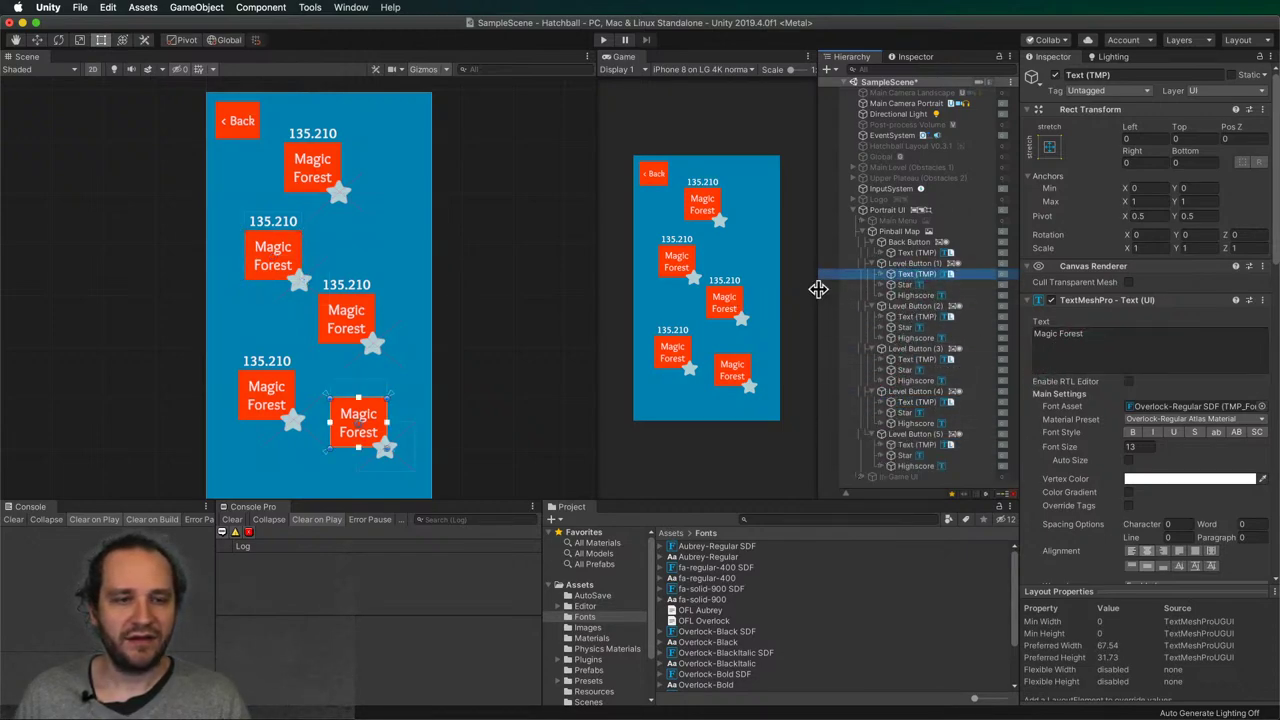
left_click(910, 316)
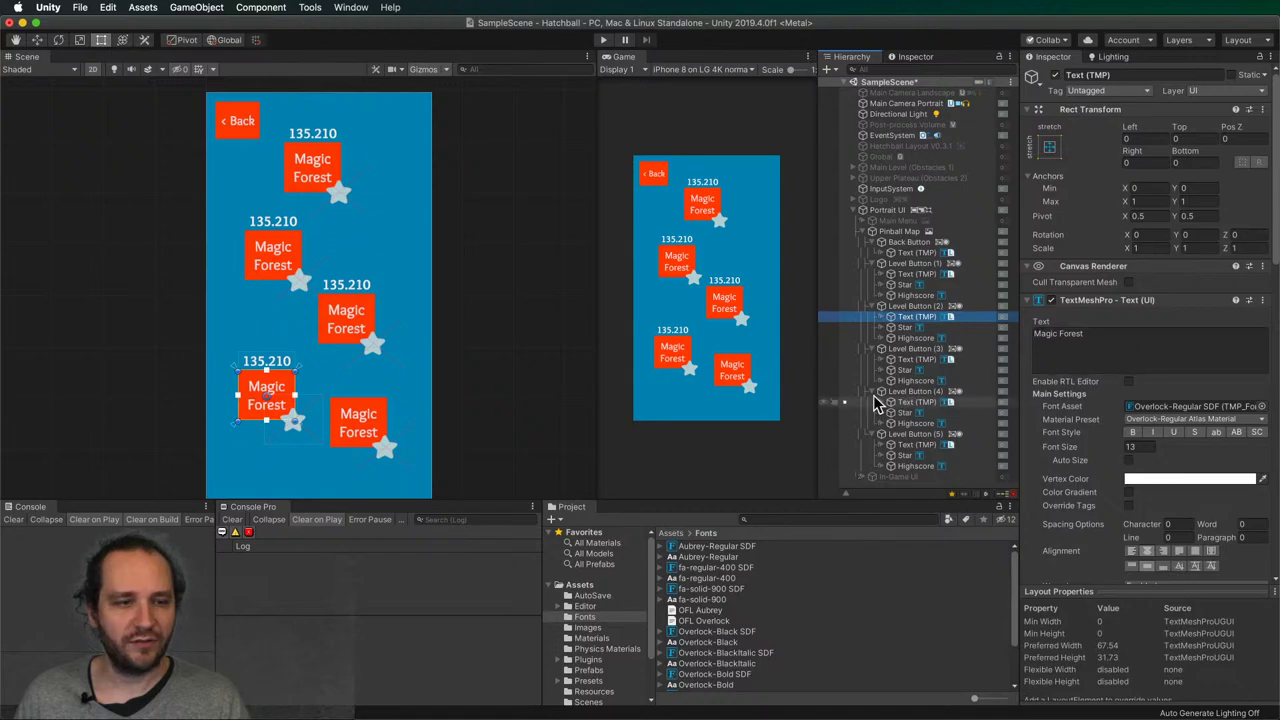
scroll(1110, 418, "down", 10)
scroll(1110, 418, "up", 5)
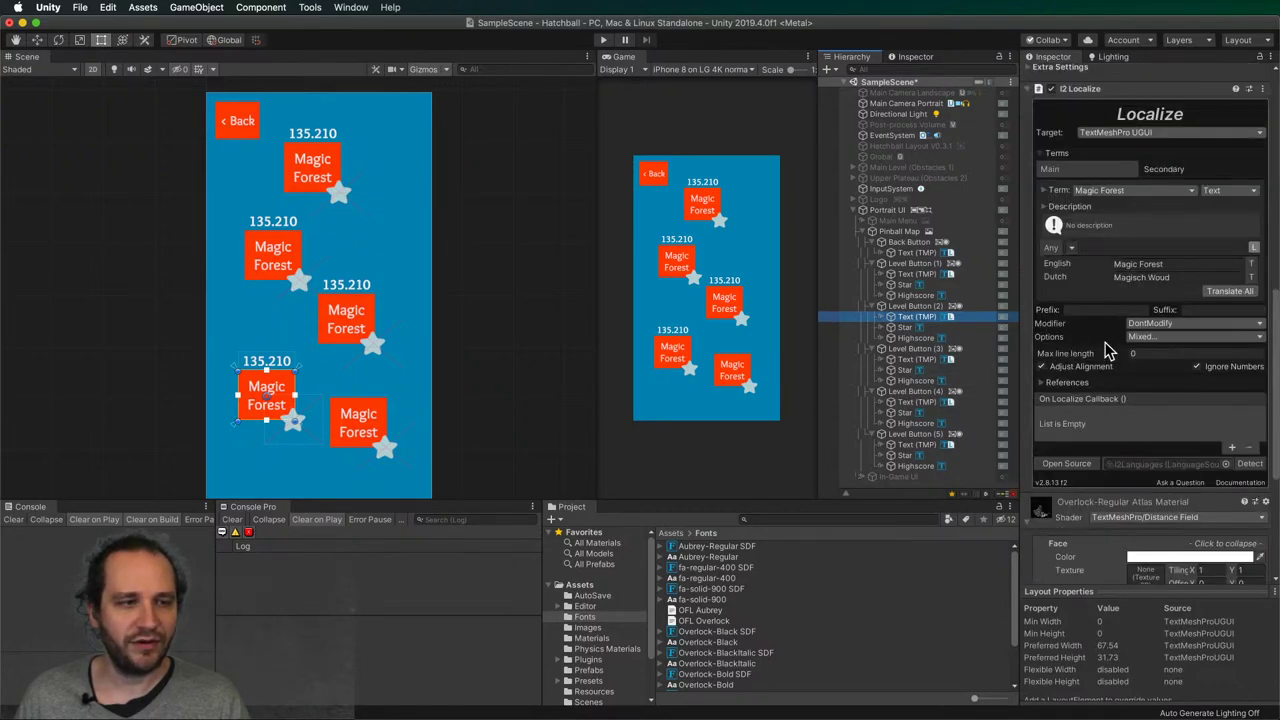
left_click(1135, 190)
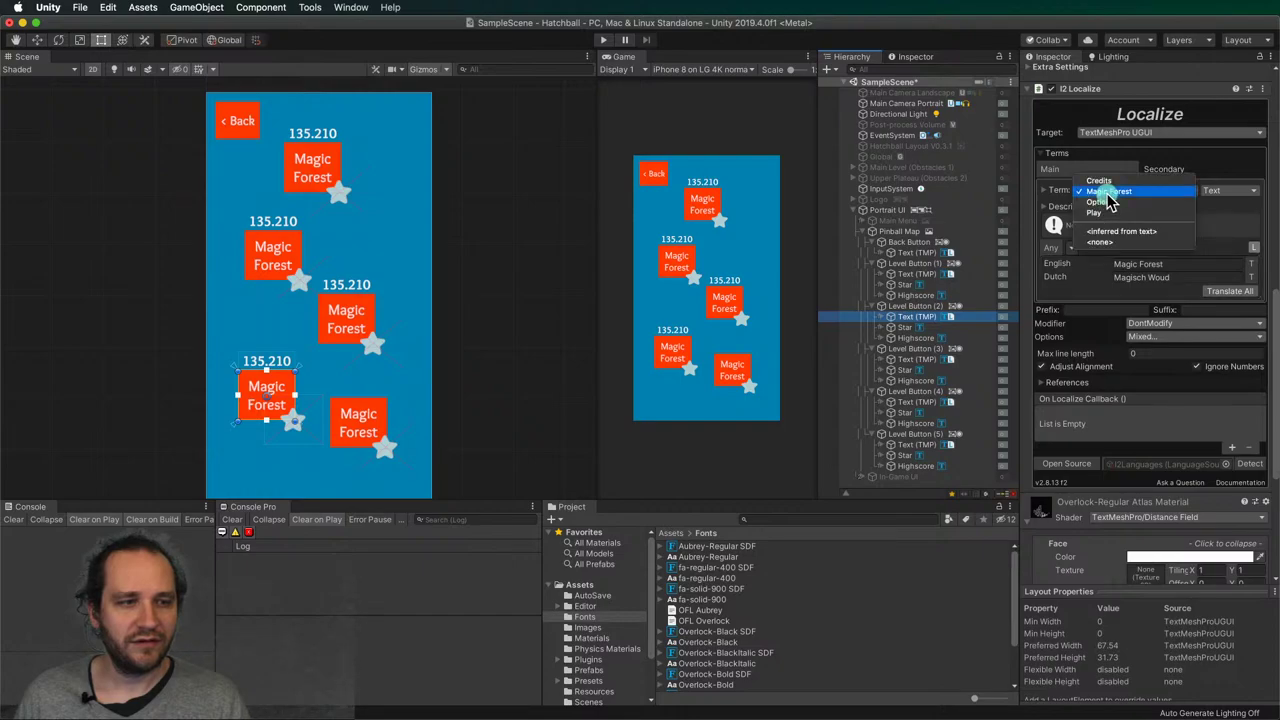
left_click(1105, 200)
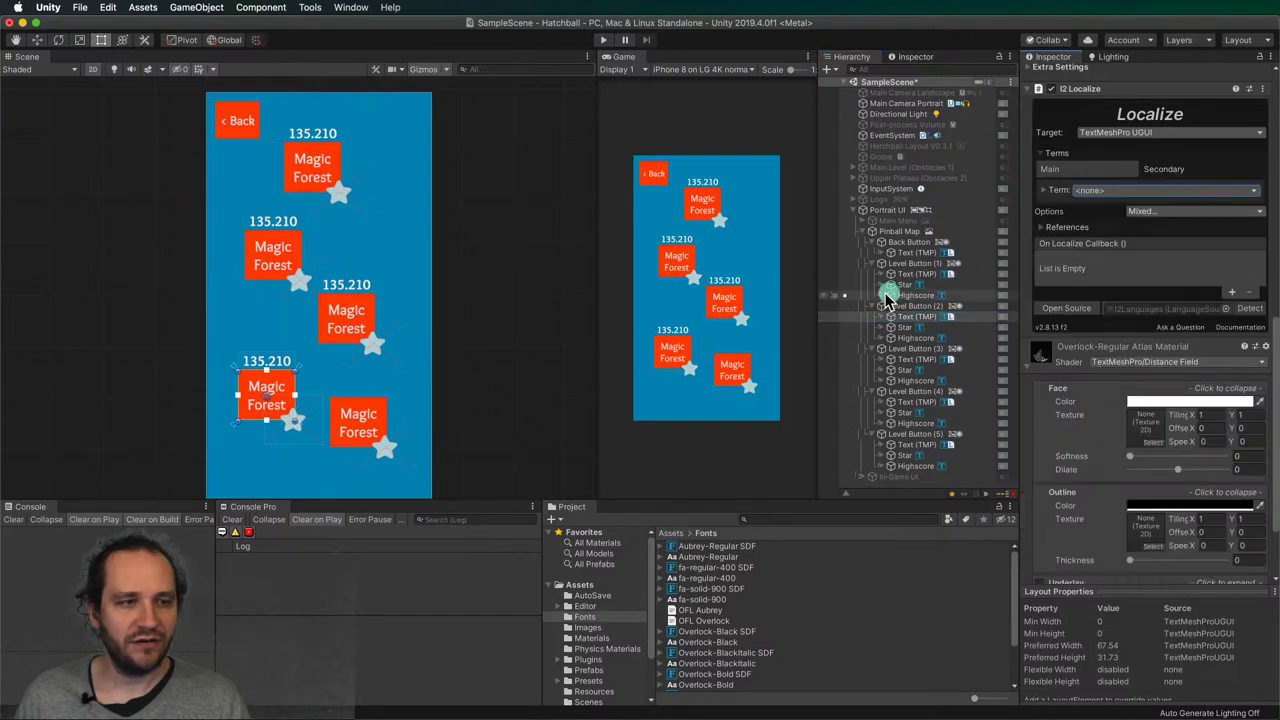
- Clear the localization term from the third, fourth and fifth button labels
left_click(918, 359)
left_click(918, 402, "super")
left_click(918, 444, "super")
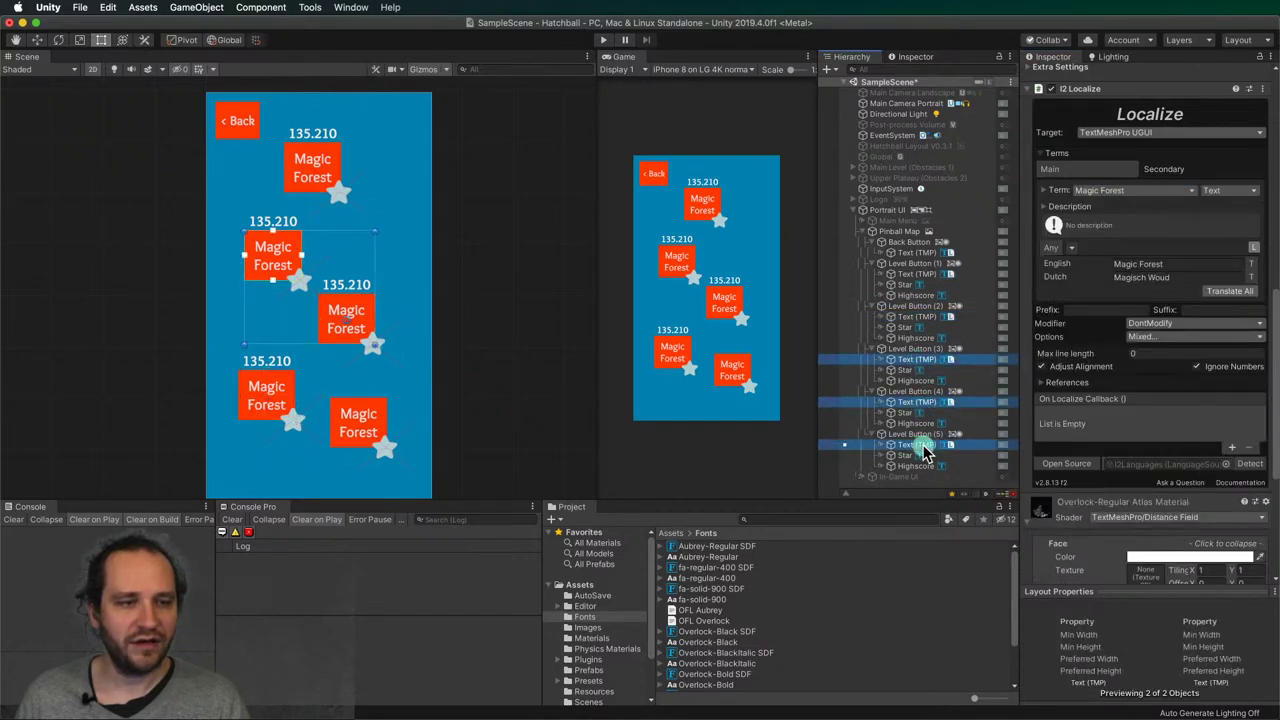
left_click(1105, 197)
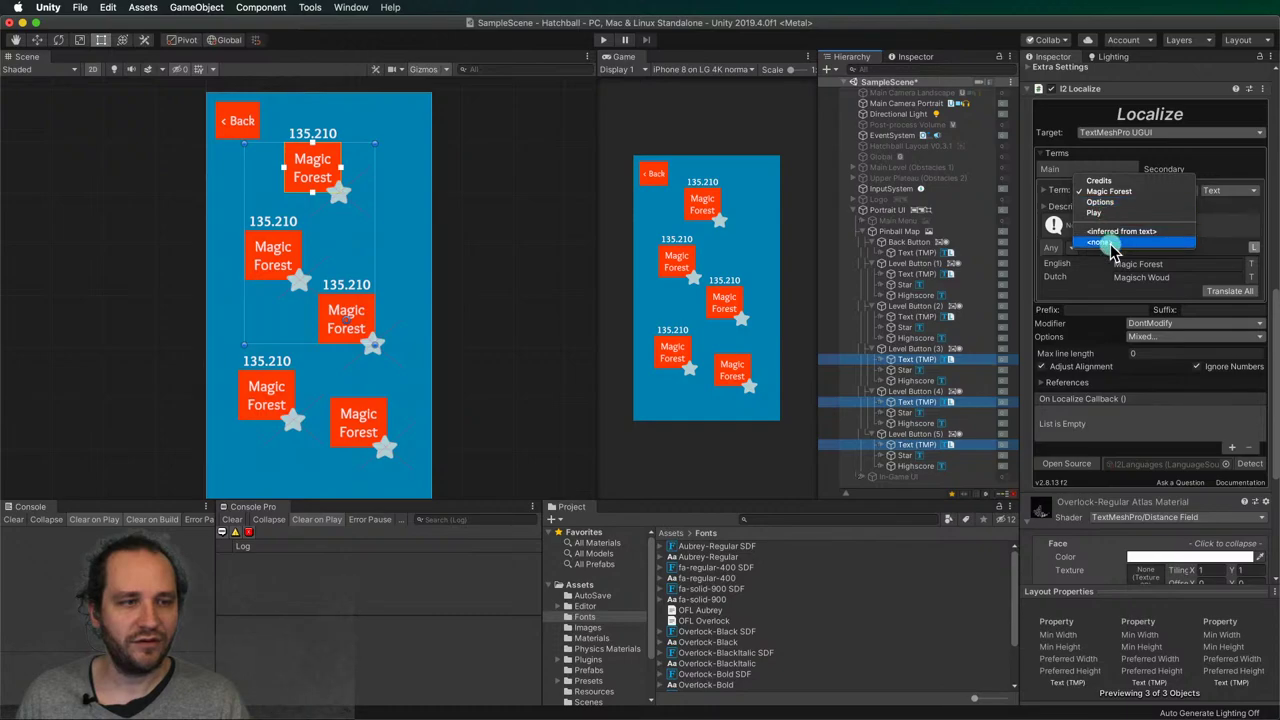
left_click(1150, 222)
- Replace four labels' Magic Forest text with 'Level' and 'Title' on two lines
left_click(910, 348)
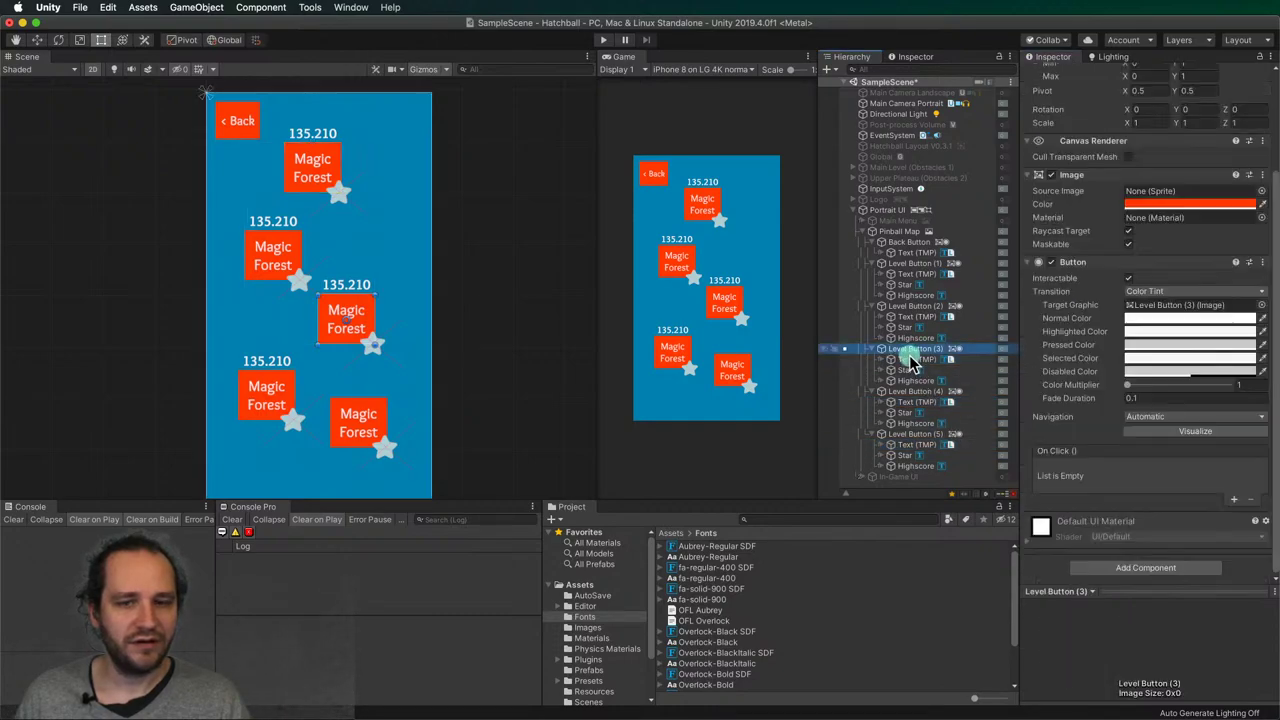
left_click(916, 359)
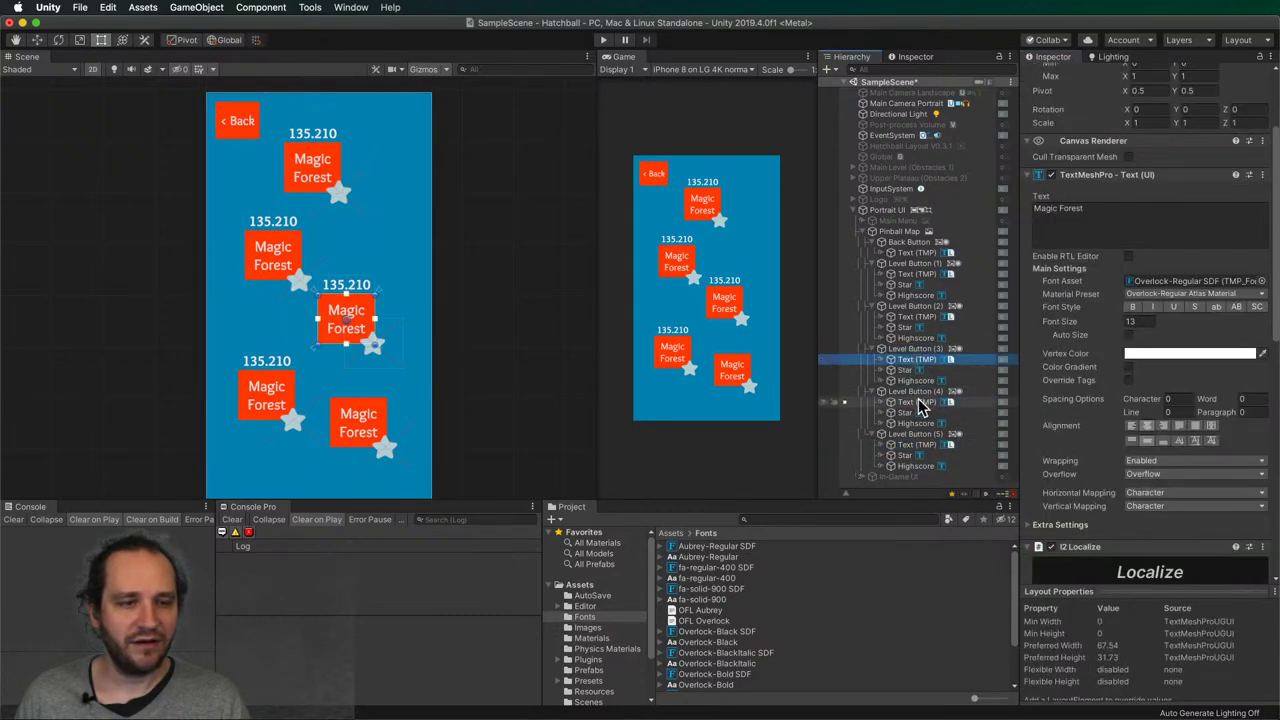
left_click(918, 402, "super")
left_click(918, 444, "super")
left_click(918, 316, "super")
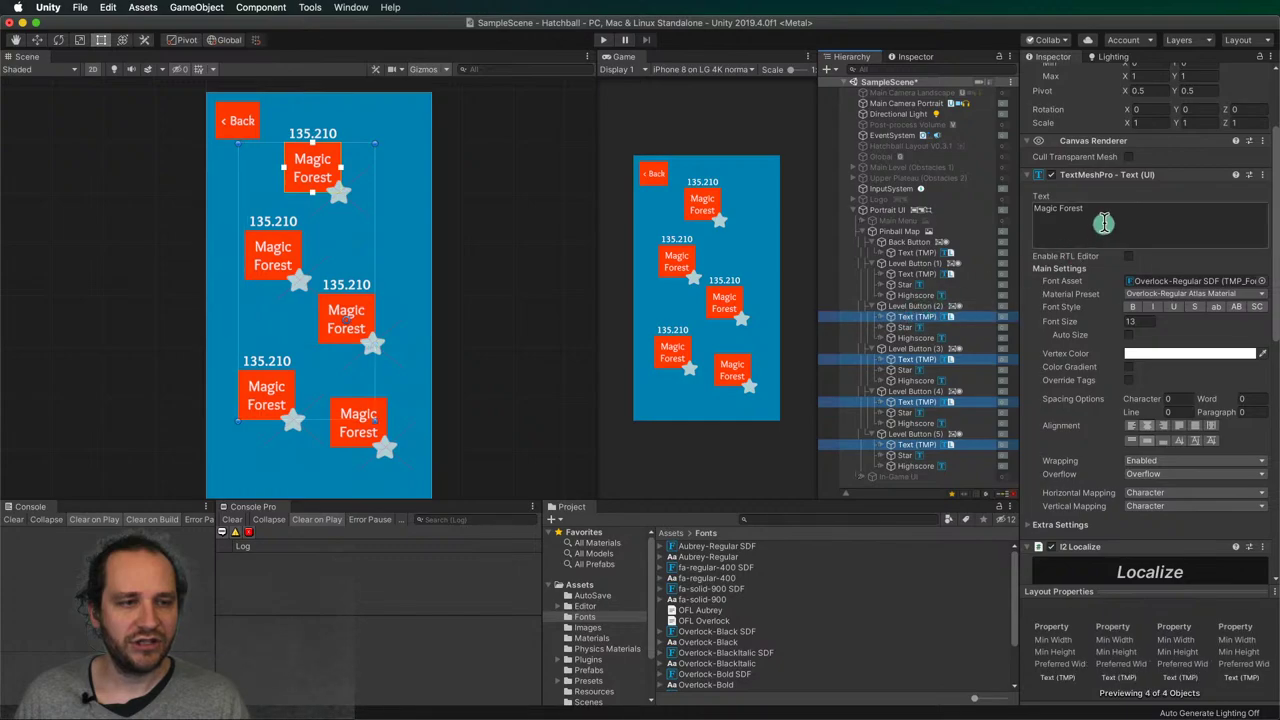
left_click(1106, 220)
type("Level")
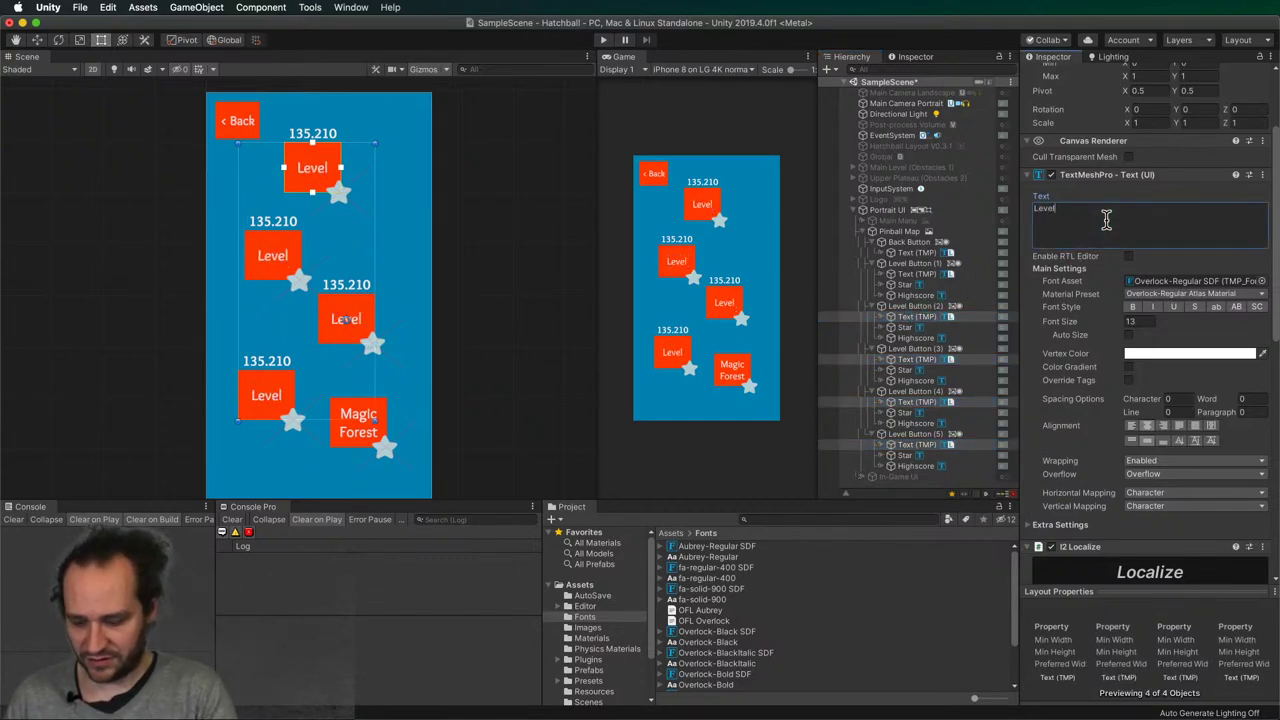
key("Return")
type("Title")
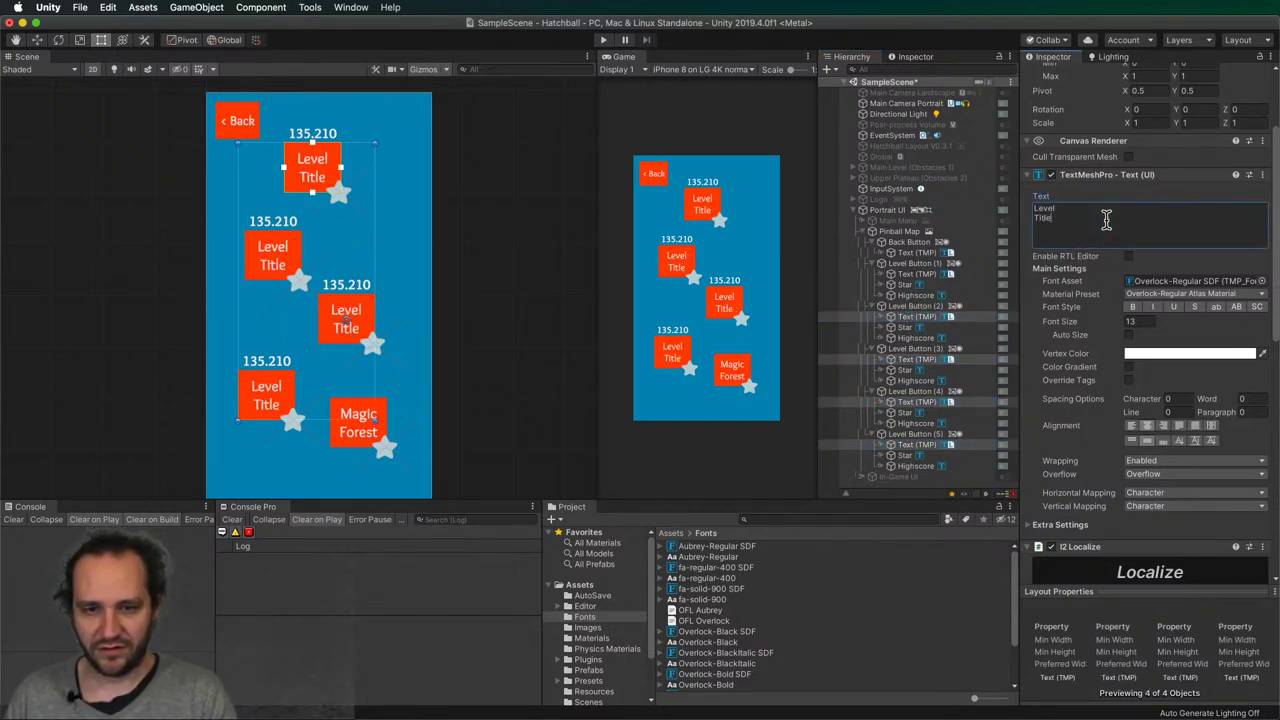
left_click(563, 334)
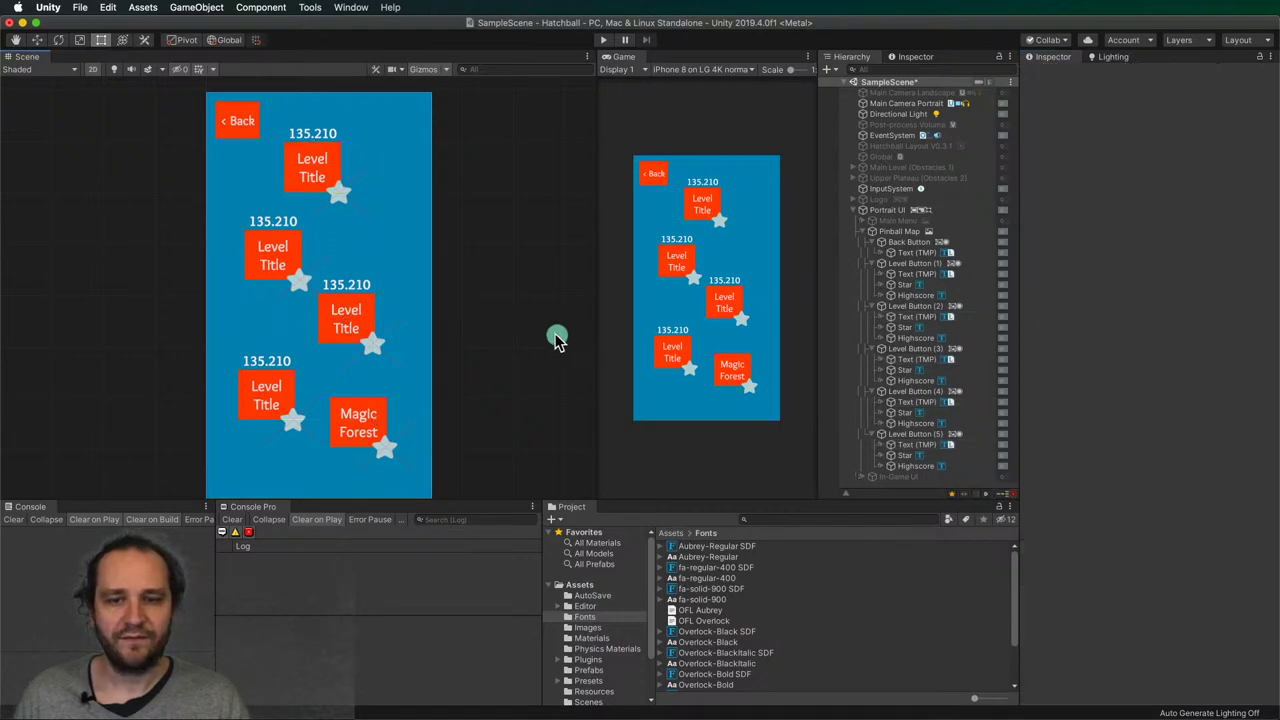
- Frame the level screen canvas in the Scene view and collapse Pinball Map's children
scroll(471, 370, "down", 3)
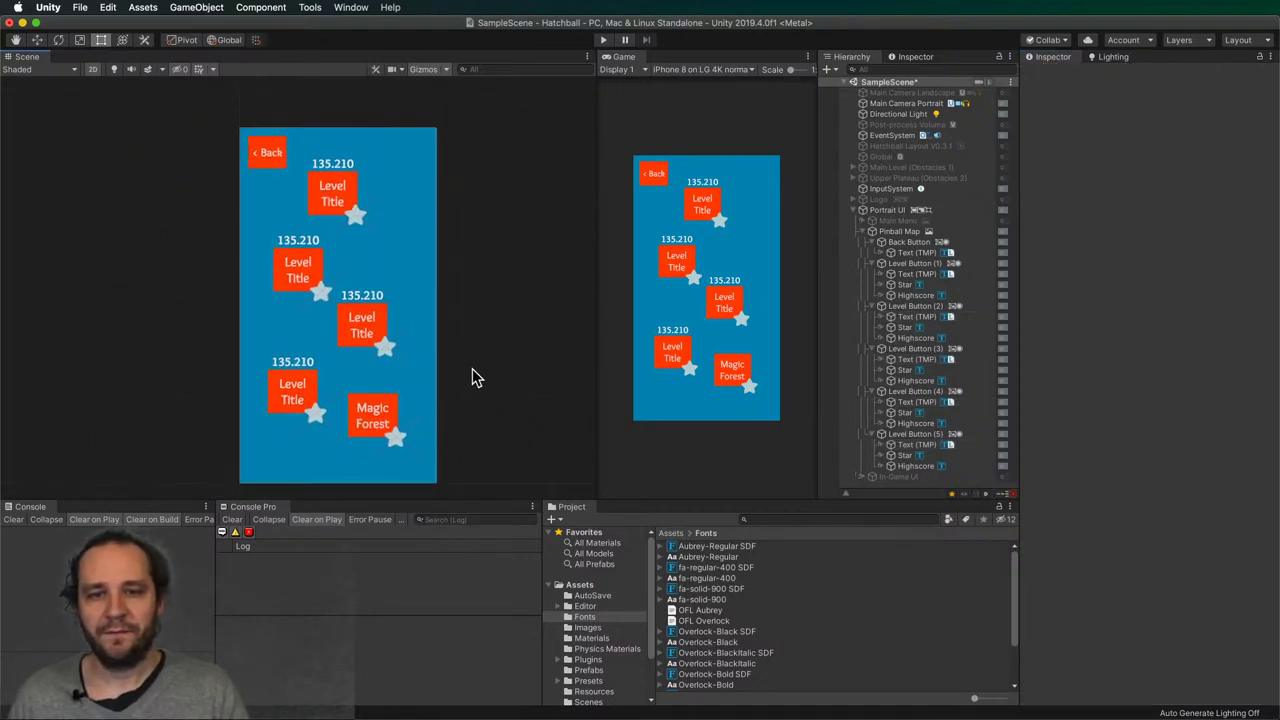
middle_click_drag(473, 365, 451, 360)
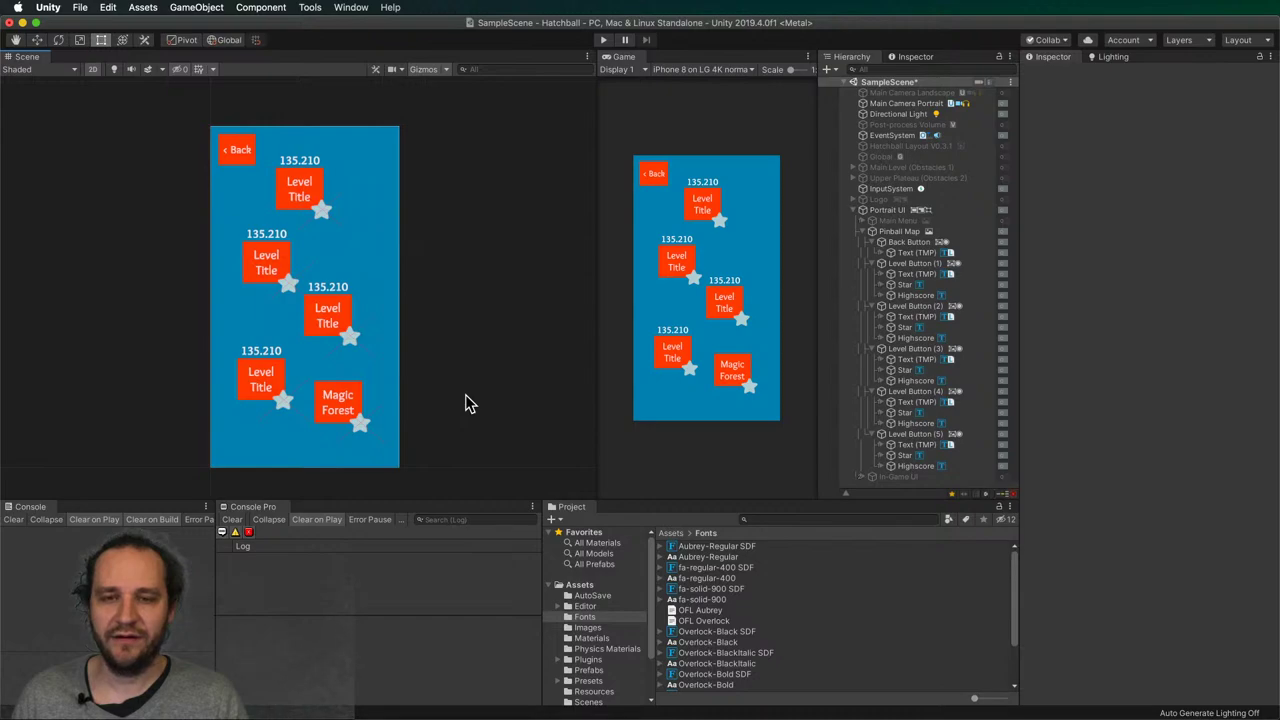
left_click(862, 233)
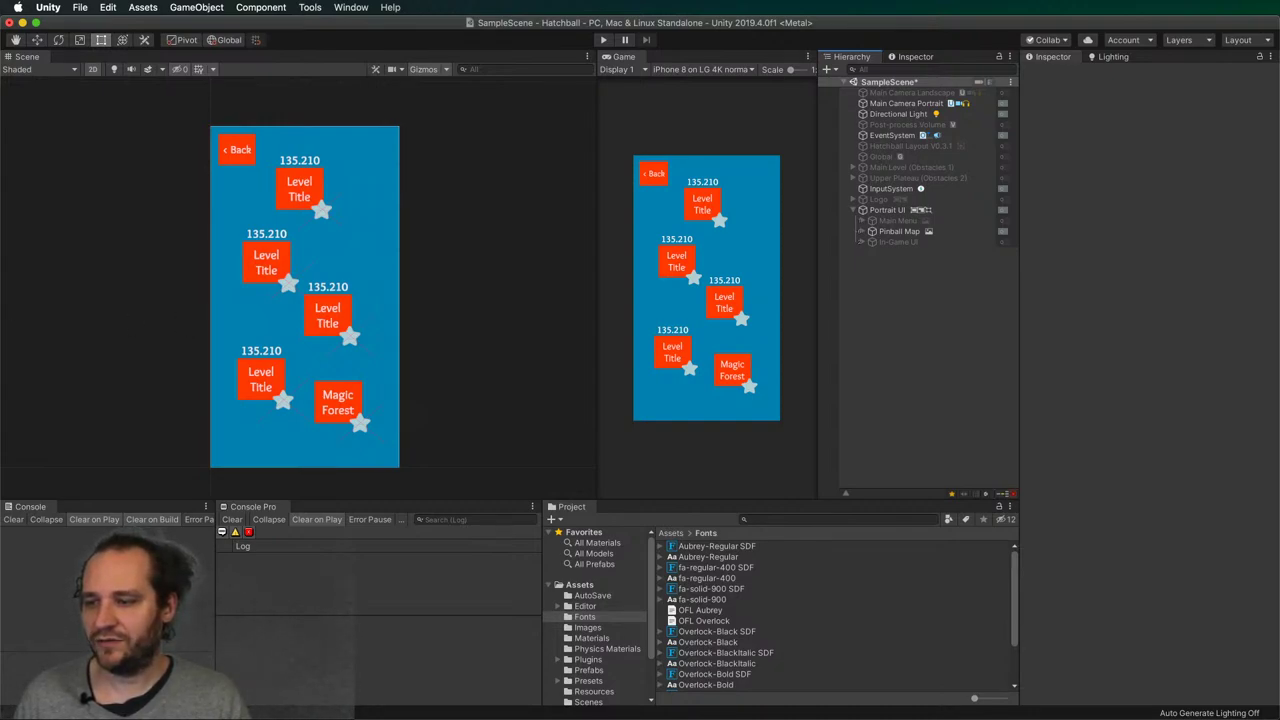
- Select Portrait UI, duplicate it, and delete the unwanted copy
left_click(876, 210)
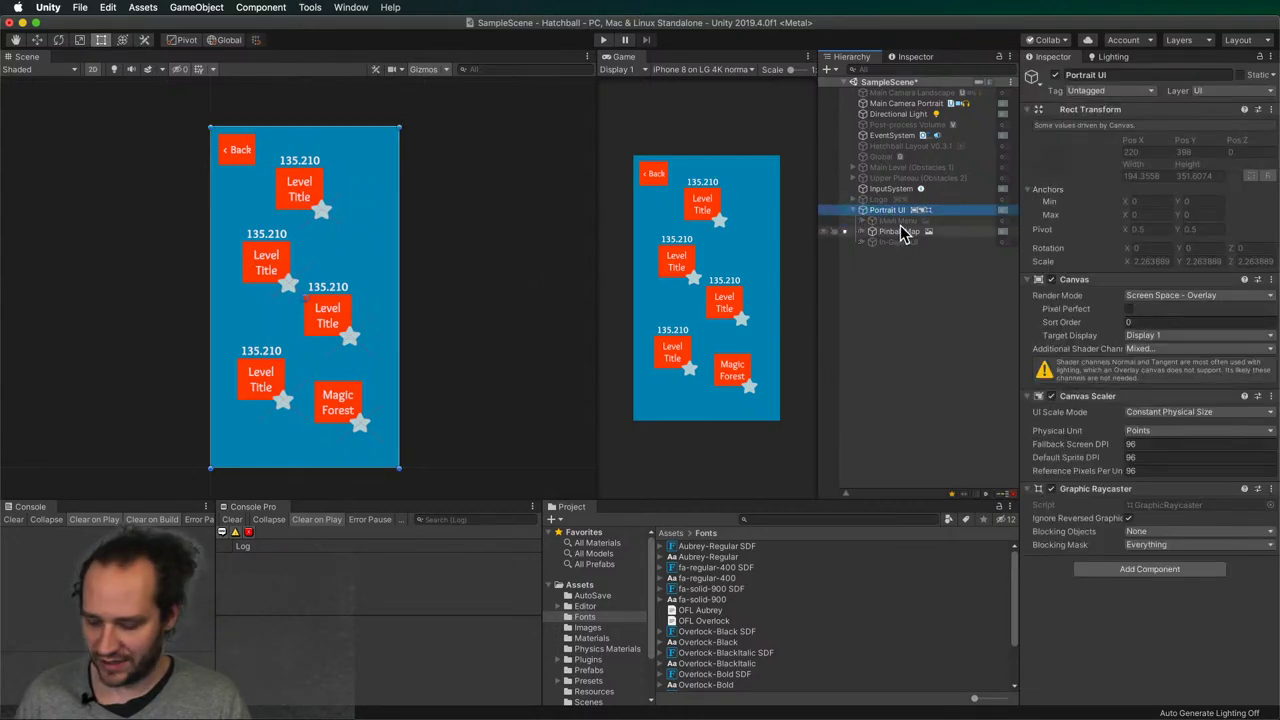
left_click(853, 210)
key("super+d")
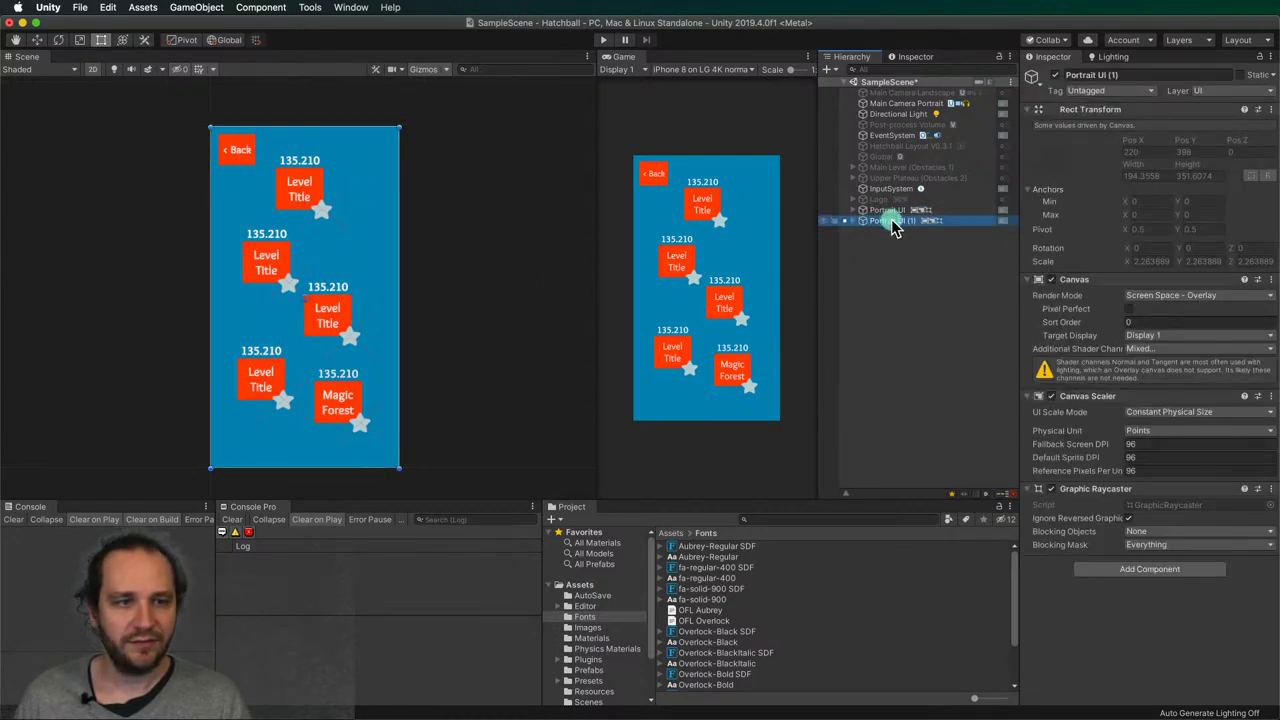
key("super+BackSpace")
left_click(853, 210)
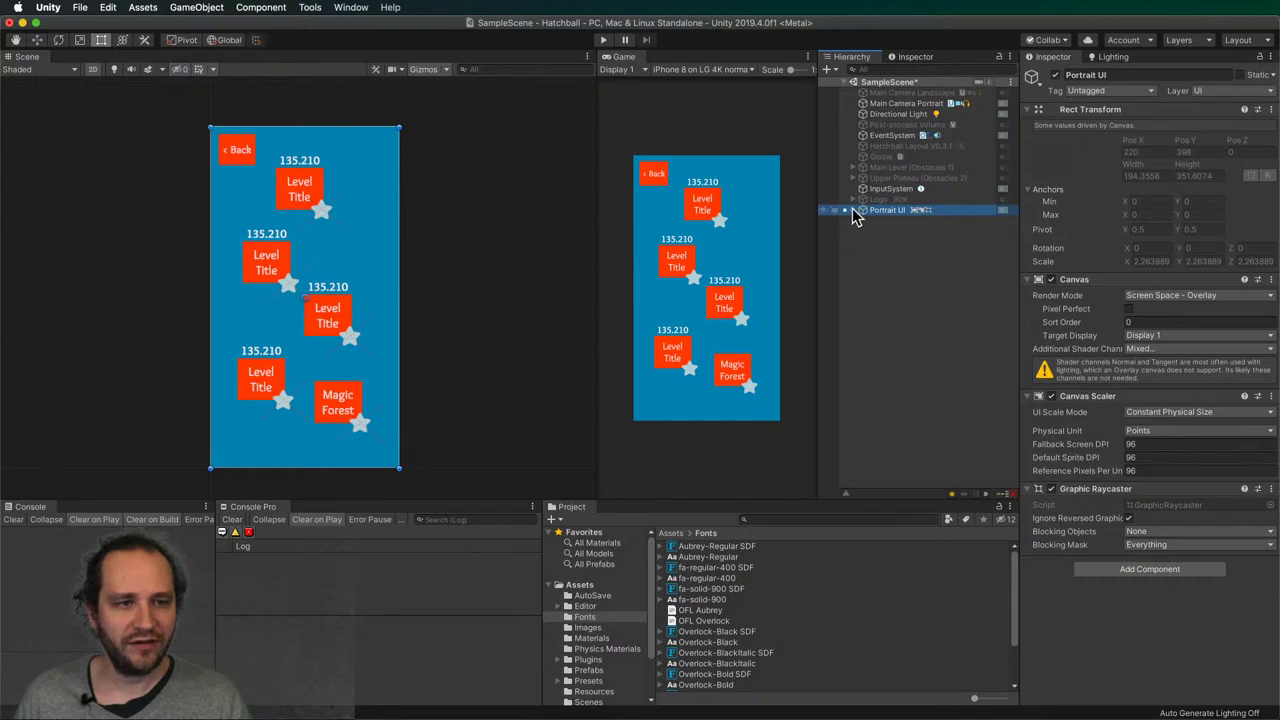
- Duplicate Pinball Map directly below the original and rename the copy 'Level Configuration'
left_click(900, 236)
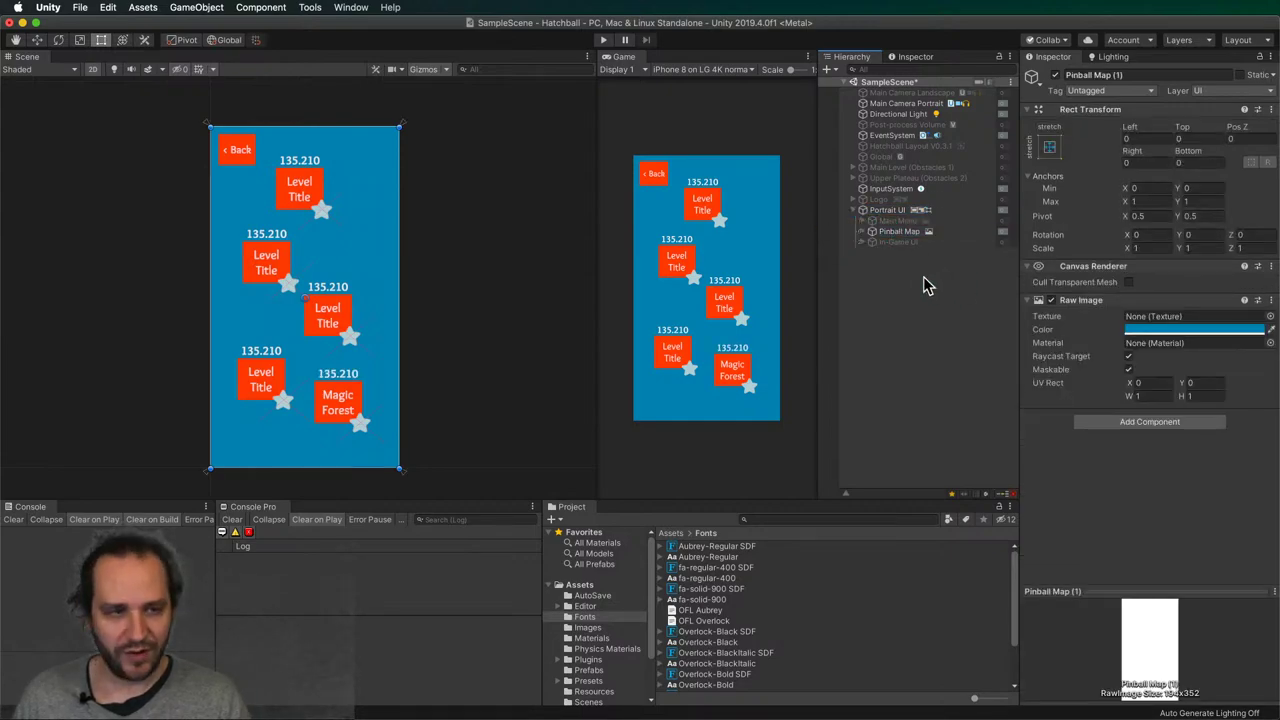
key("super+d")
left_click_drag(880, 262, 872, 243)
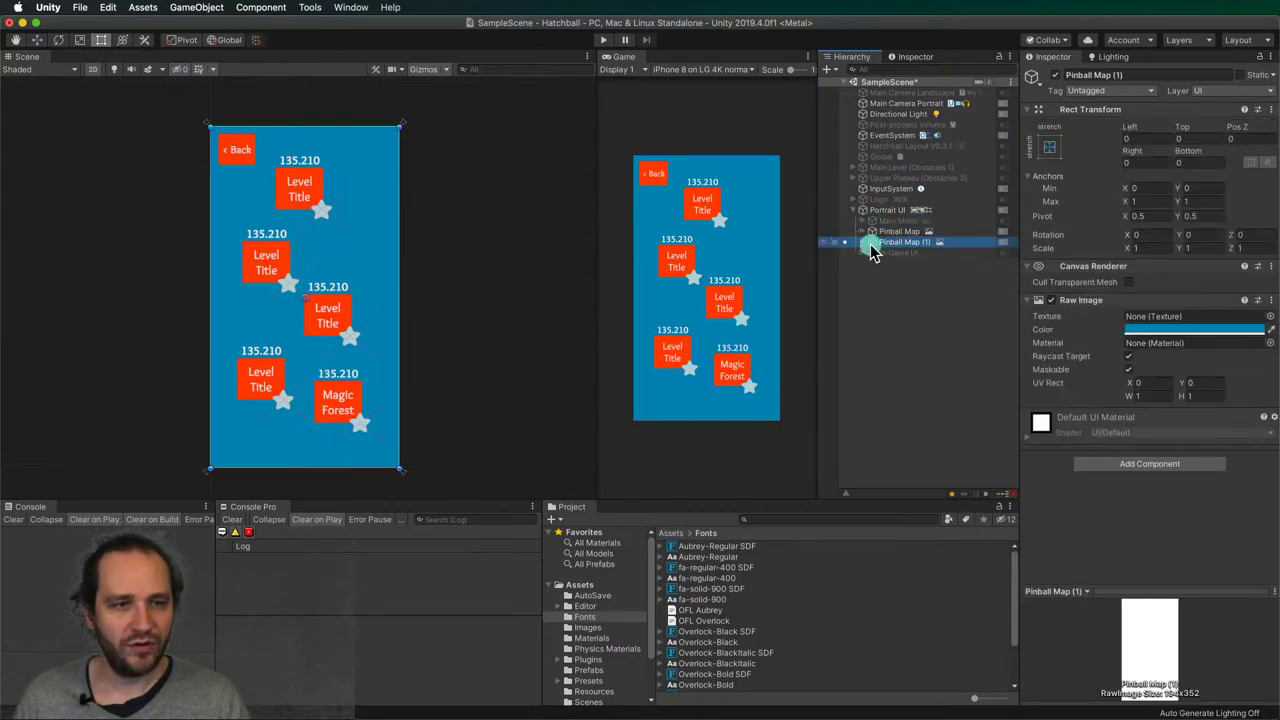
key("Return")
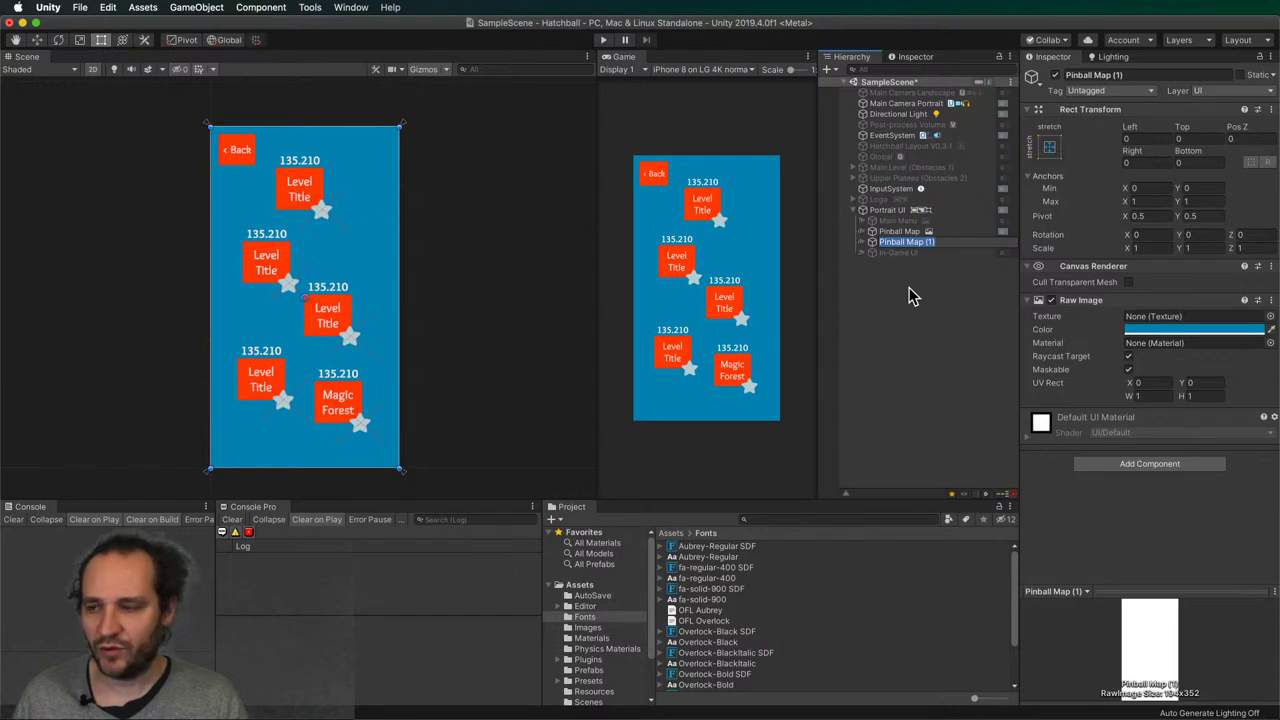
type("Level Co")
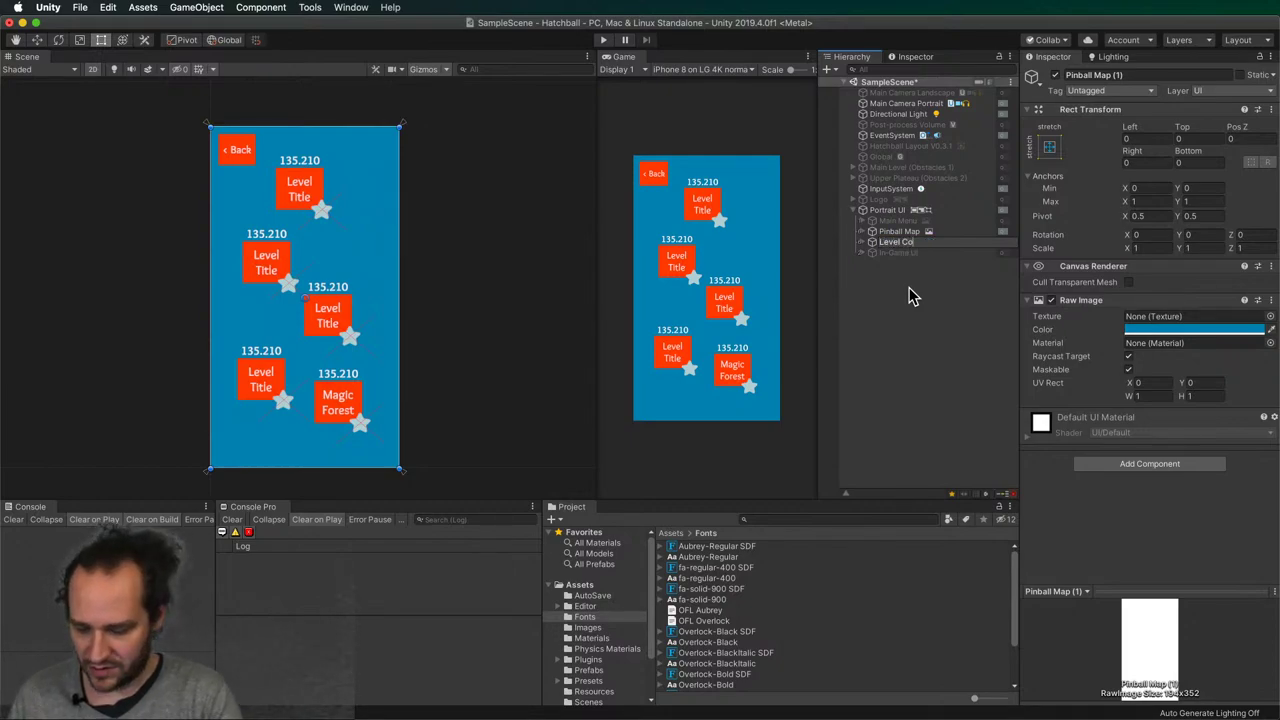
type("nfiguration")
key("Return")
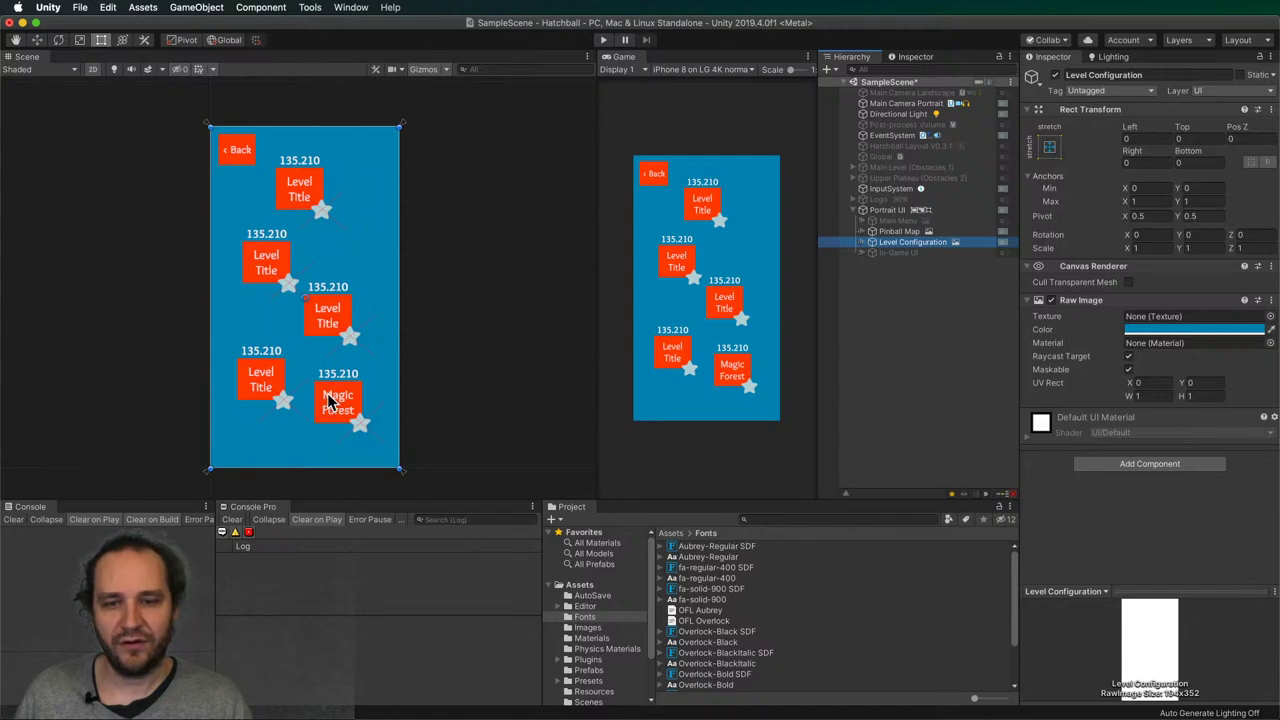
- Move Level Configuration's Magic Forest button to the canvas's top-left, just below Back
left_click(872, 242)
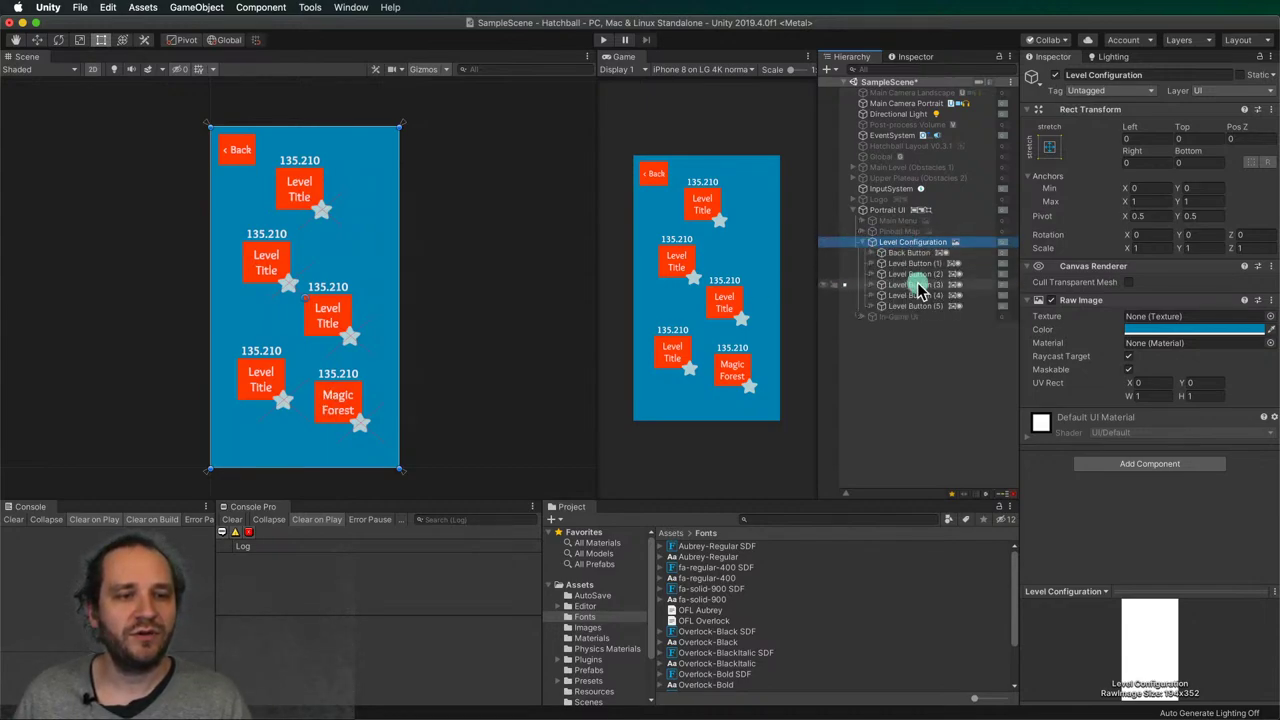
left_click(908, 253)
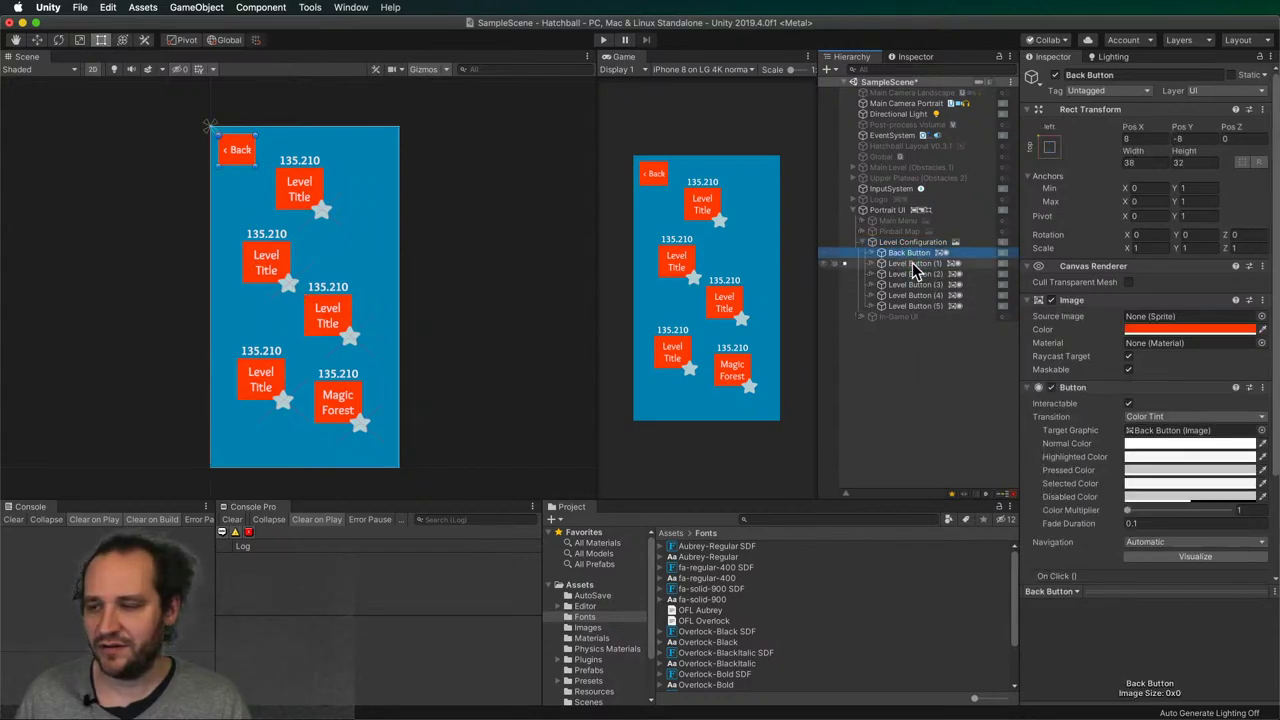
left_click(912, 263)
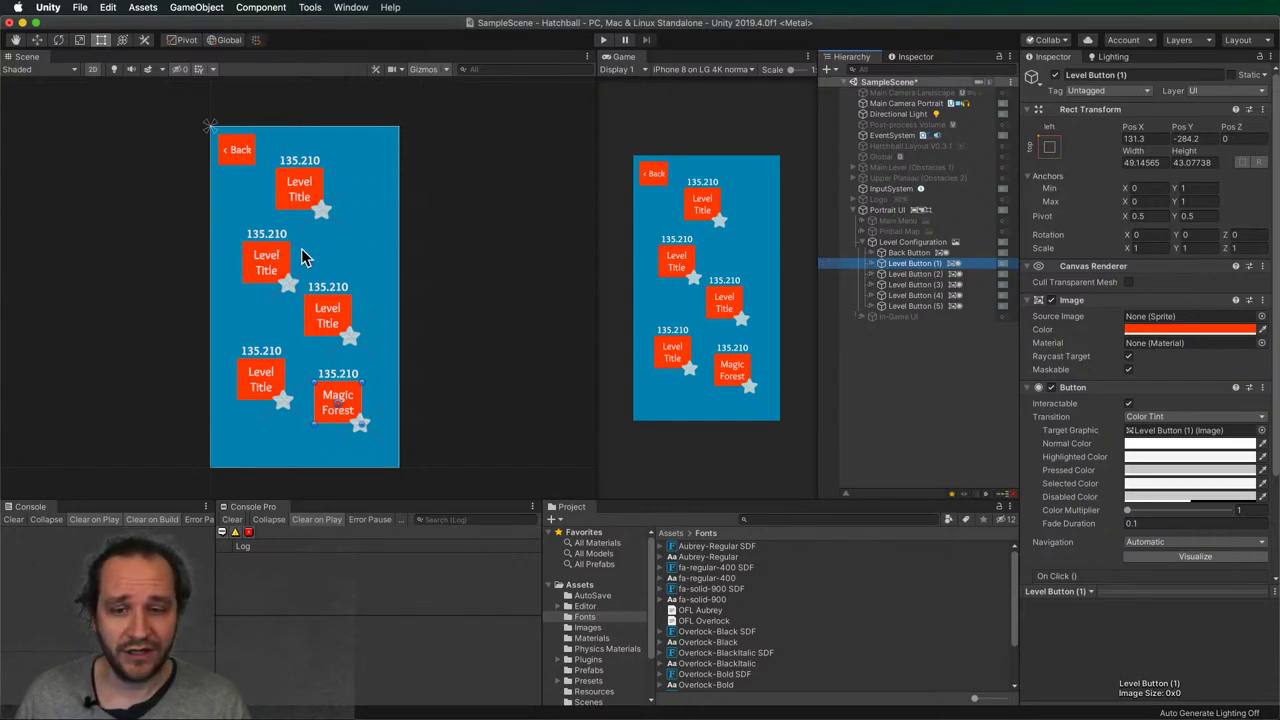
left_click_drag(342, 401, 240, 196)
- Delete the four extra level buttons, Level Button (2) through (5)
left_click(912, 273)
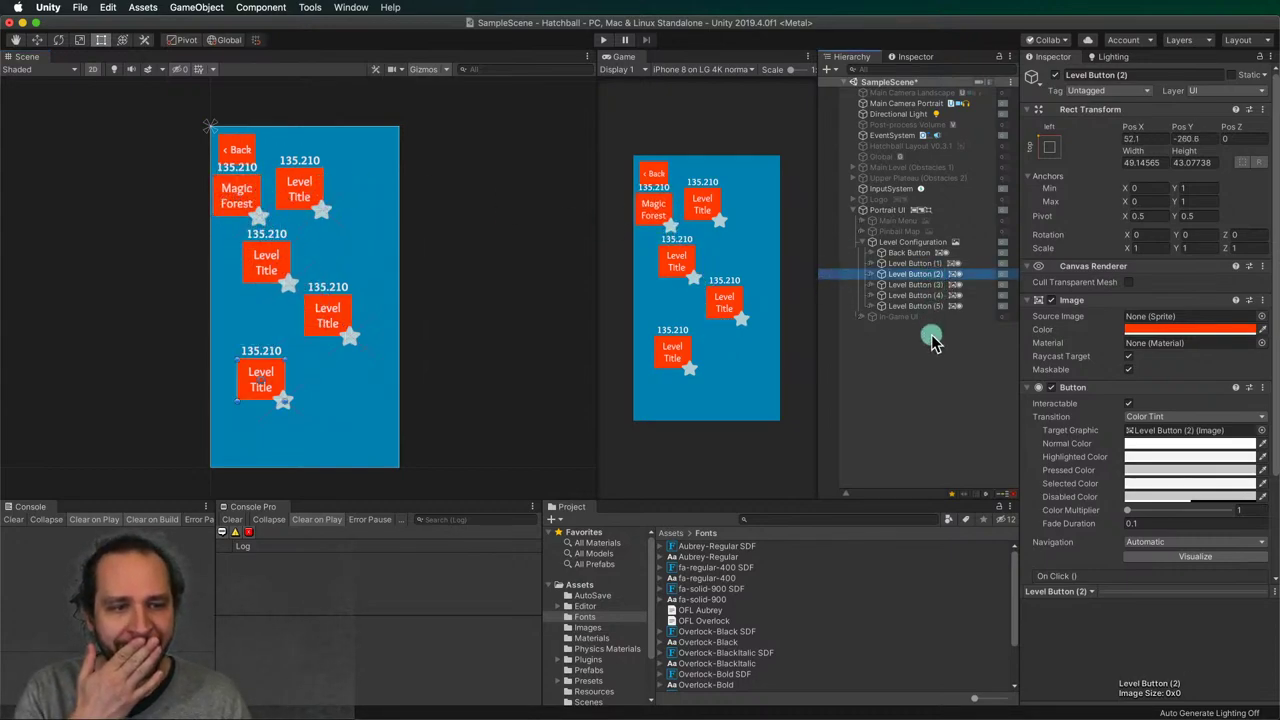
left_click(921, 305, "shift")
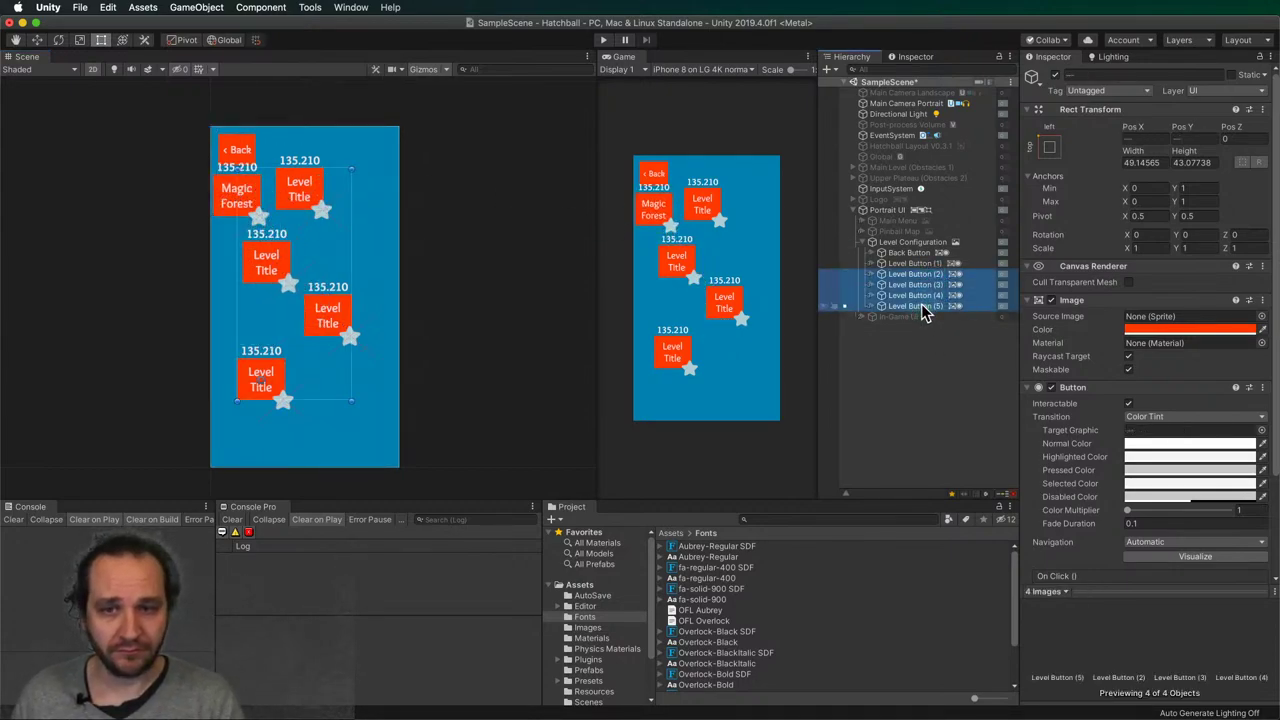
key("super+BackSpace")
- Set the Magic Forest button's Height to 38 and position it below the 135.210 highscore
left_click(900, 264)
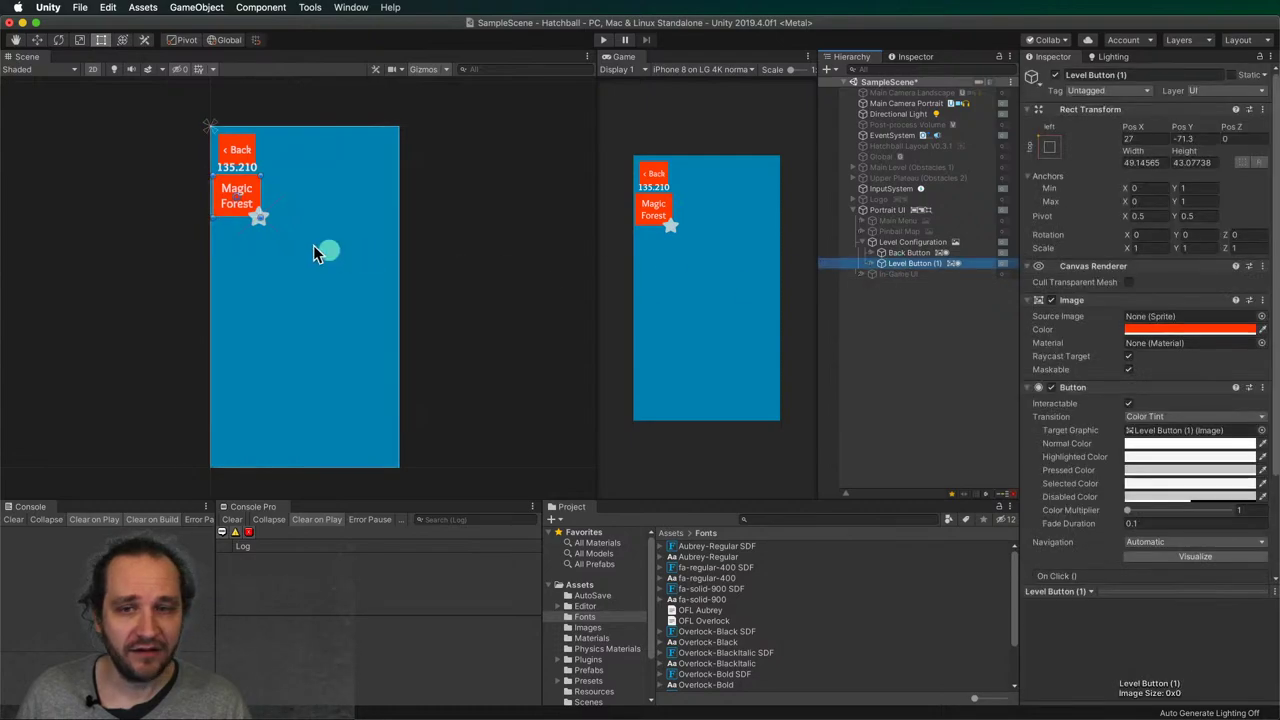
mouse_move(257, 203)
left_mouse_down()
mouse_move(272, 228)
mouse_move(262, 202)
left_mouse_up()
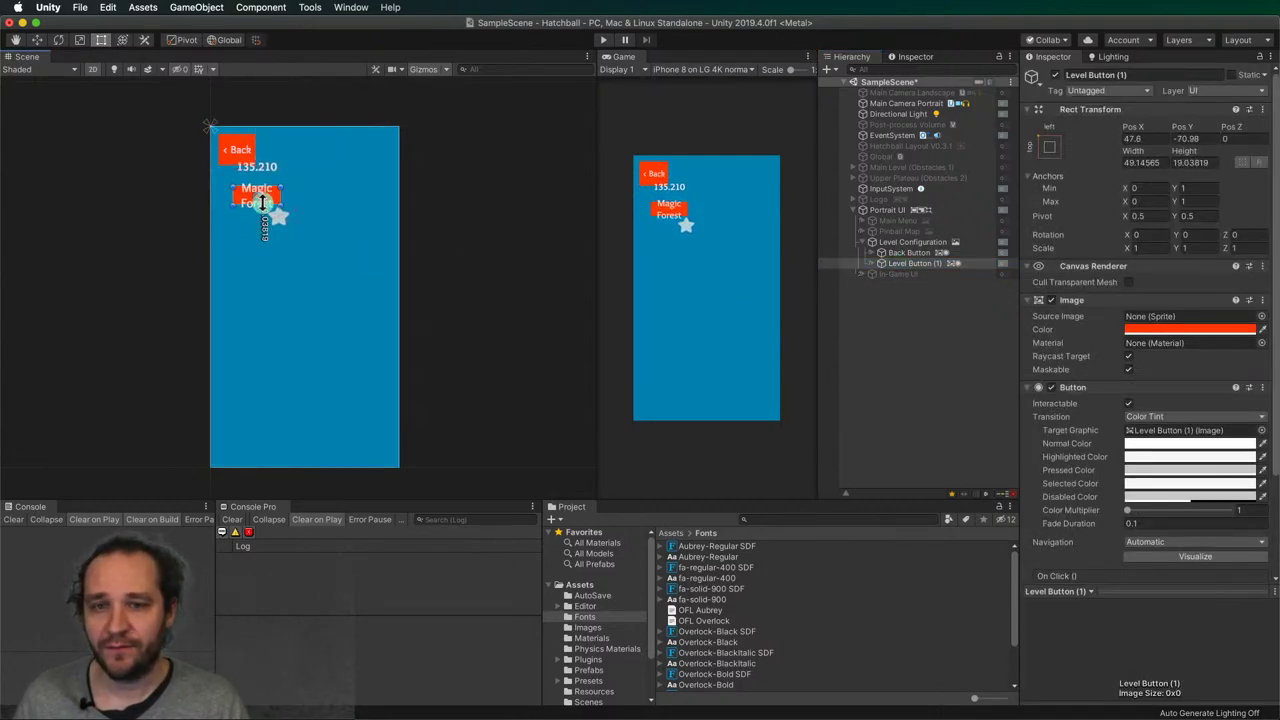
left_click(900, 264)
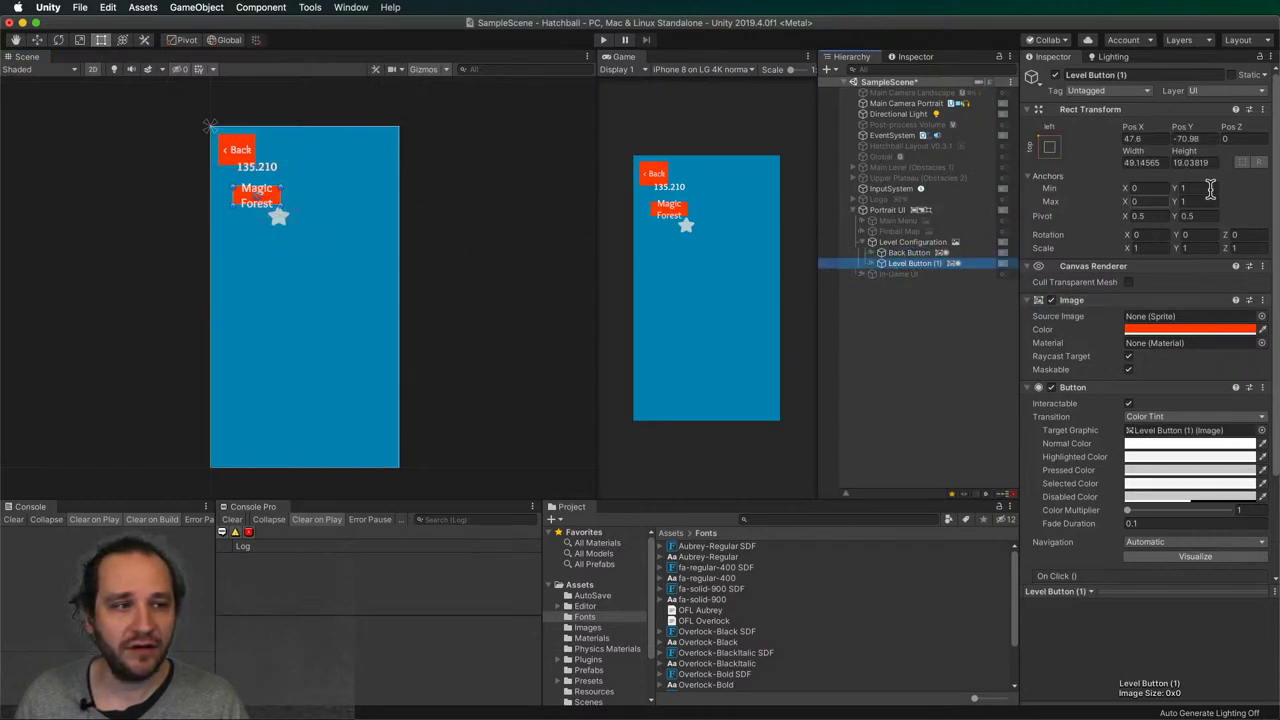
left_click(1192, 162)
type("38")
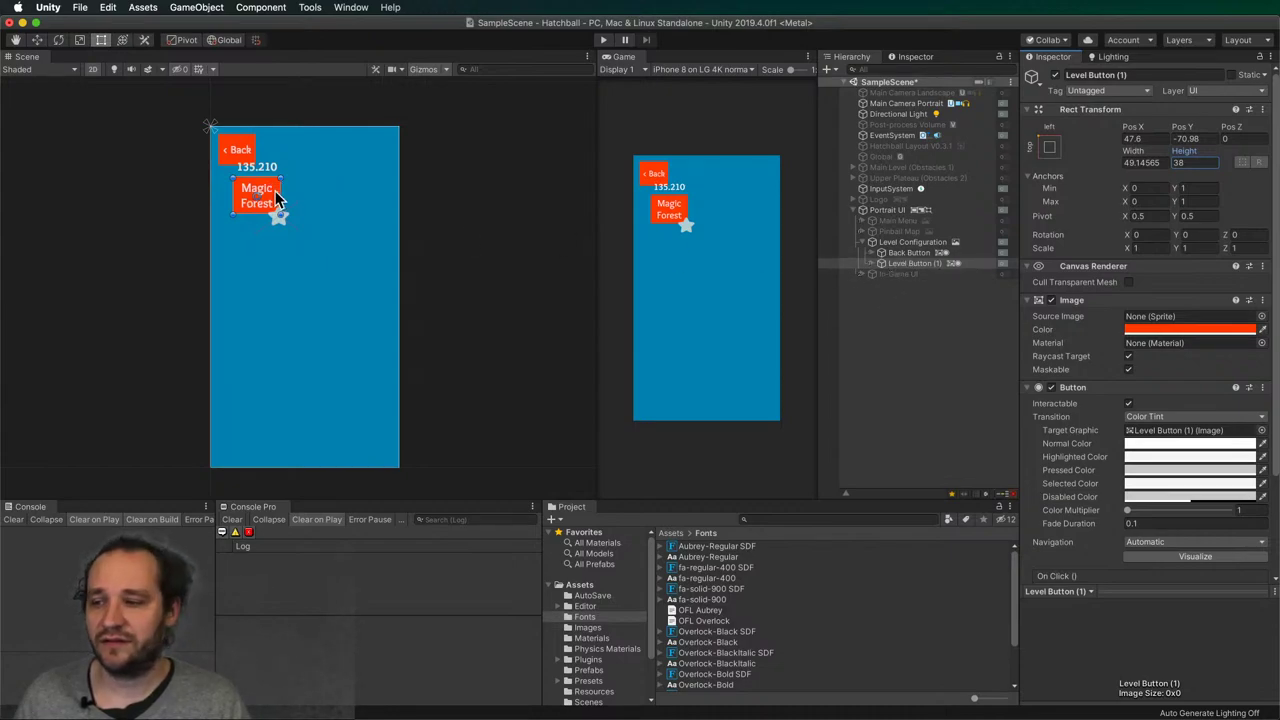
left_click_drag(278, 198, 268, 207)
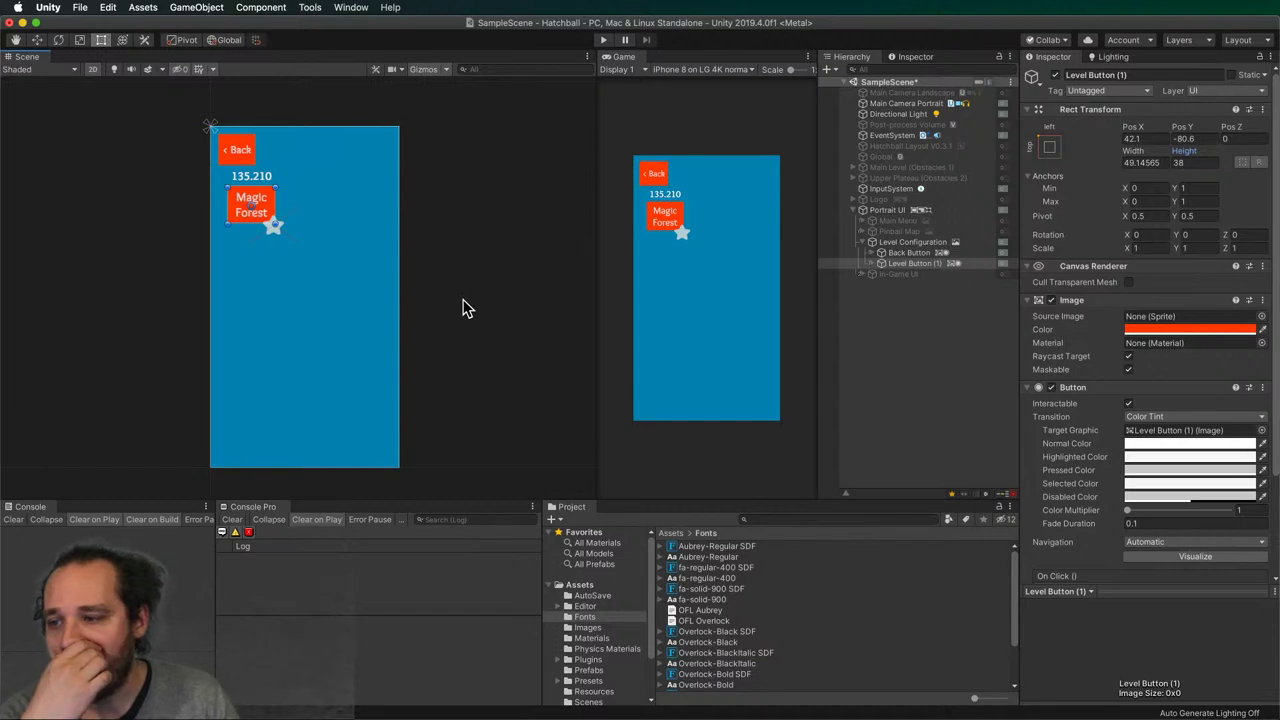
- Set the button label's I2 Localize term to <none> and select its Magic Forest text
left_click(237, 199)
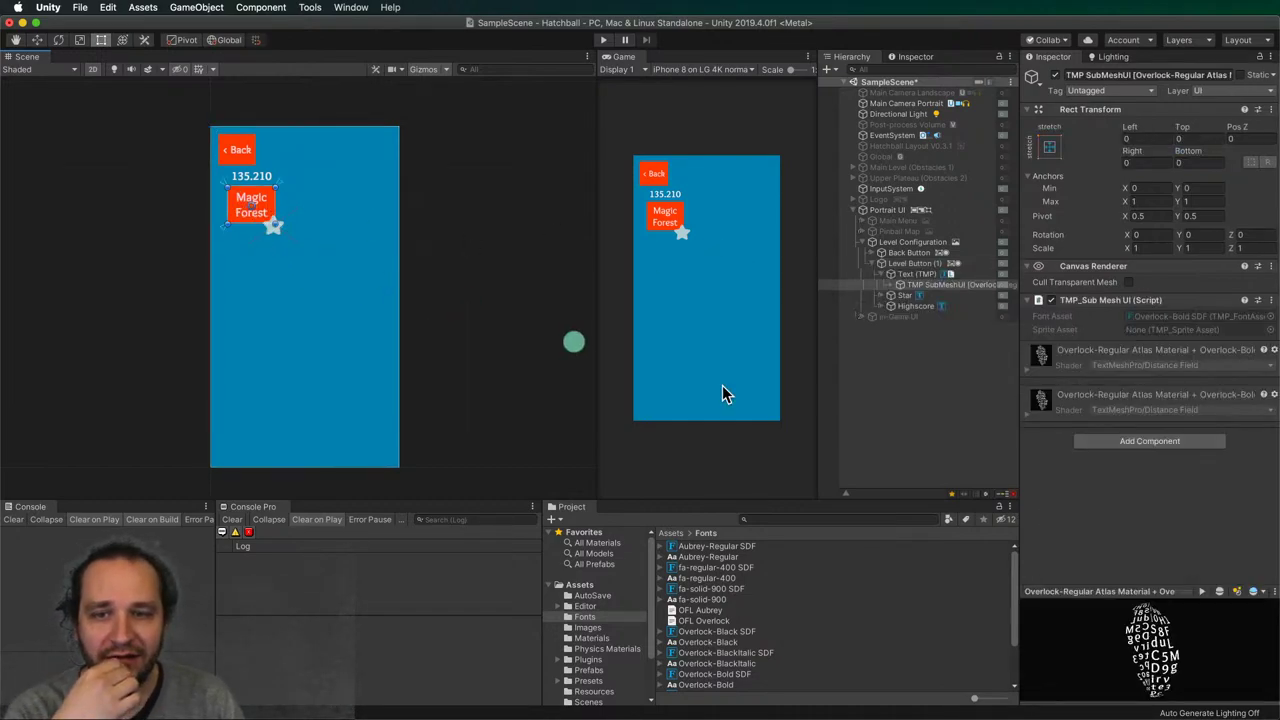
left_click(915, 274)
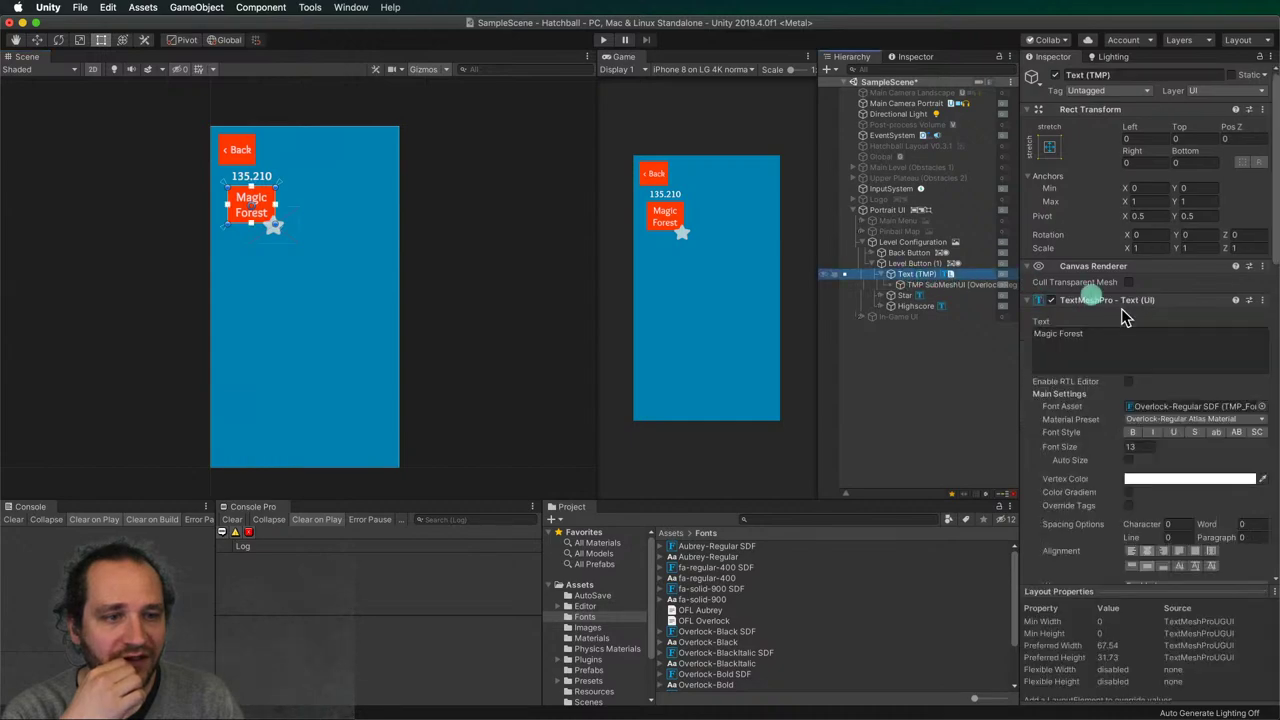
left_click(1120, 346)
scroll(1121, 500, "down", 6)
scroll(1120, 500, "down", 5)
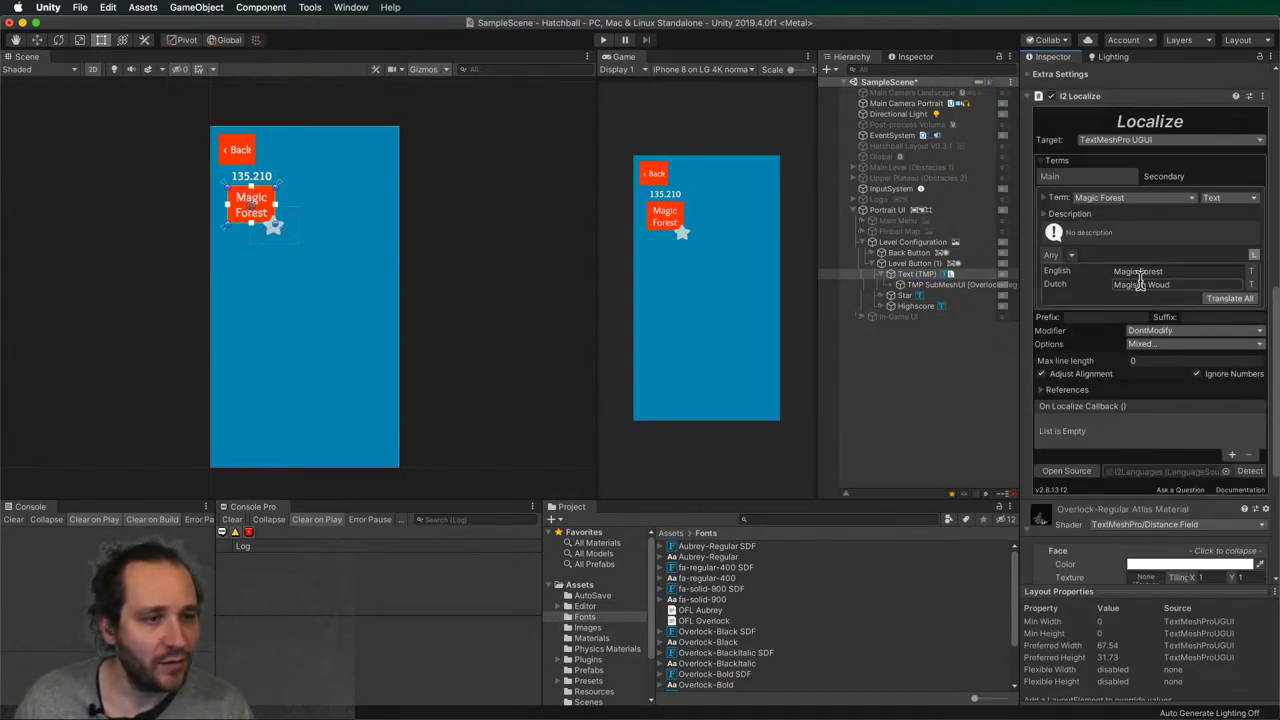
left_click(1130, 197)
left_click(1113, 250)
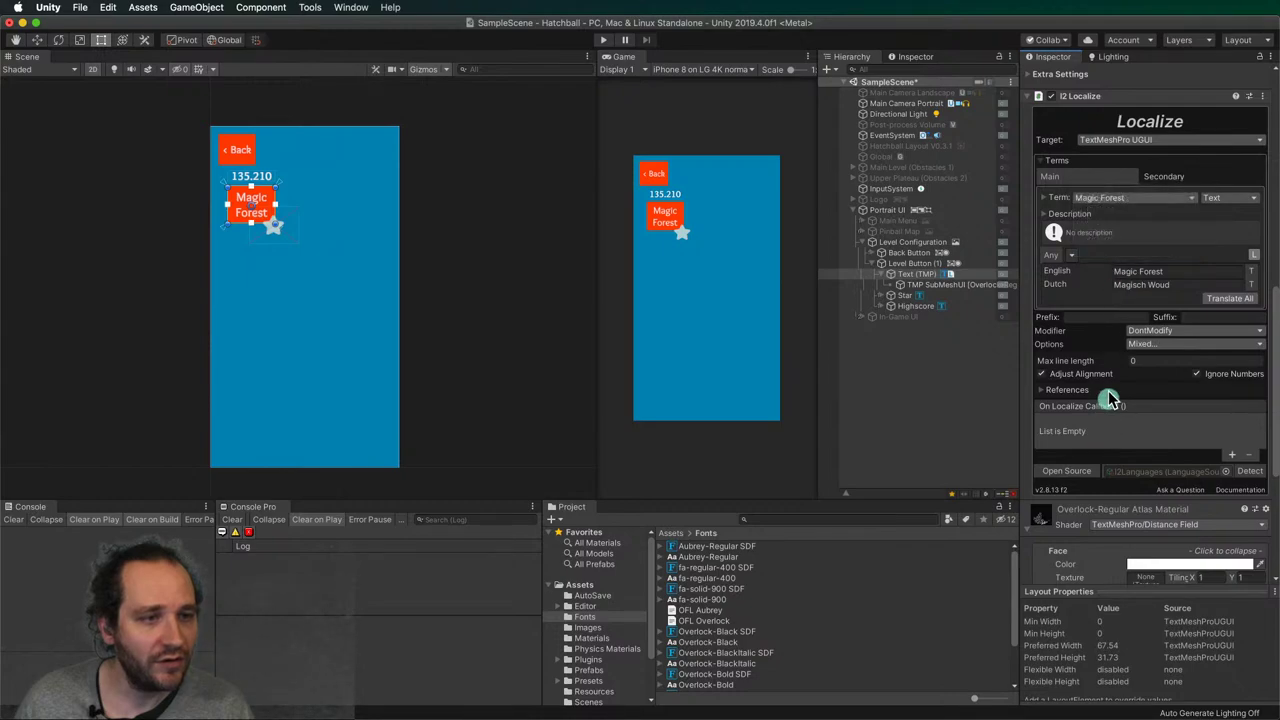
scroll(1105, 390, "up", 10)
left_click(1125, 348)
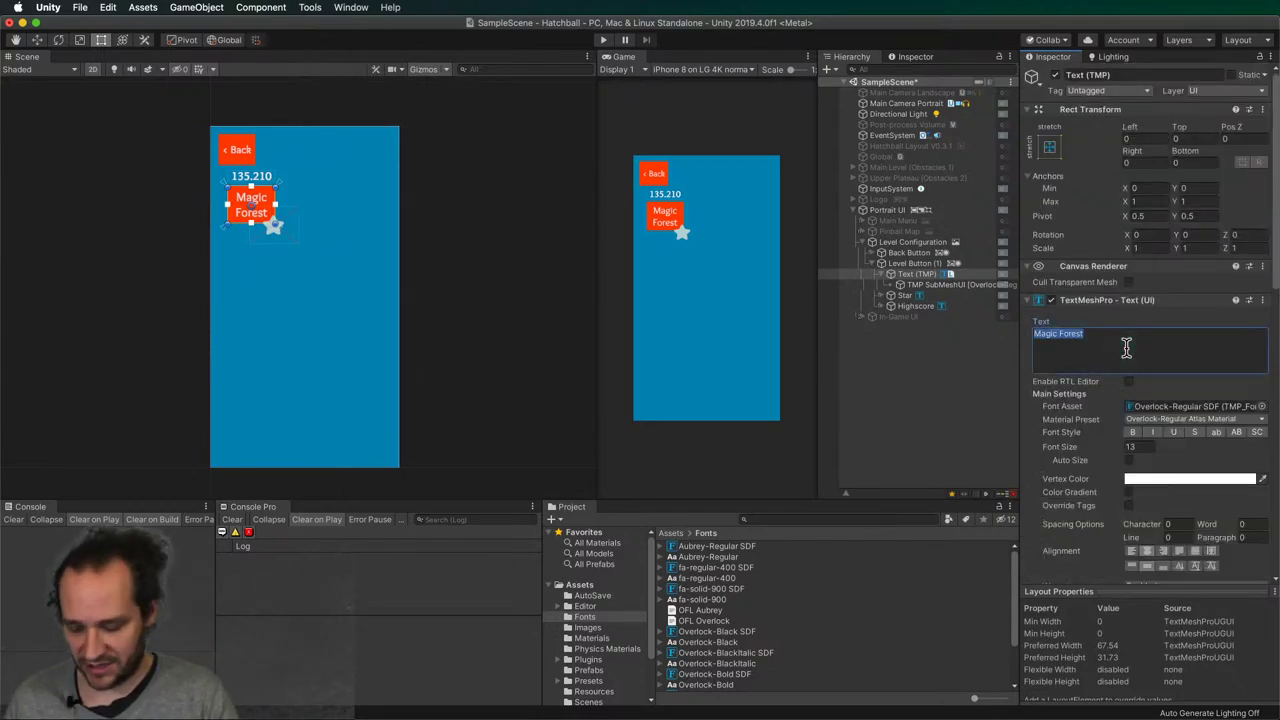
- Change the label text to 'Easy' and raise the Text (TMP) area's bottom edge
type("Easy")
left_click(466, 331)
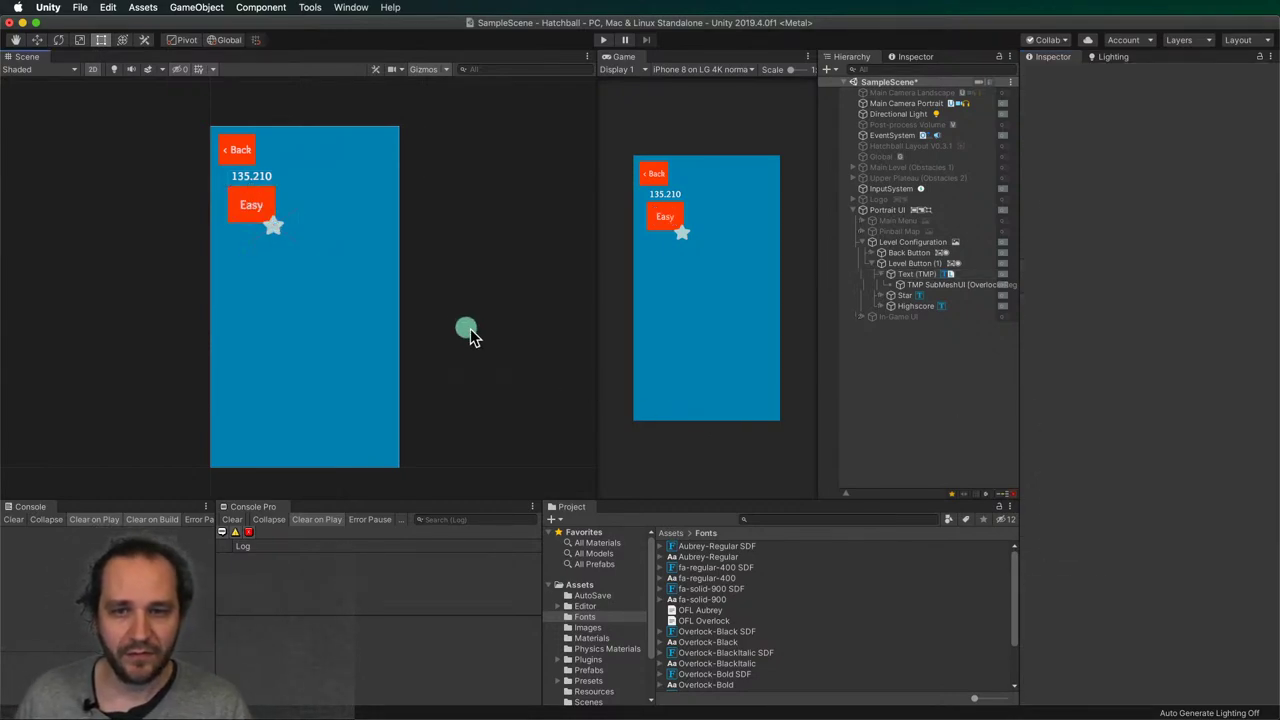
left_click(695, 238)
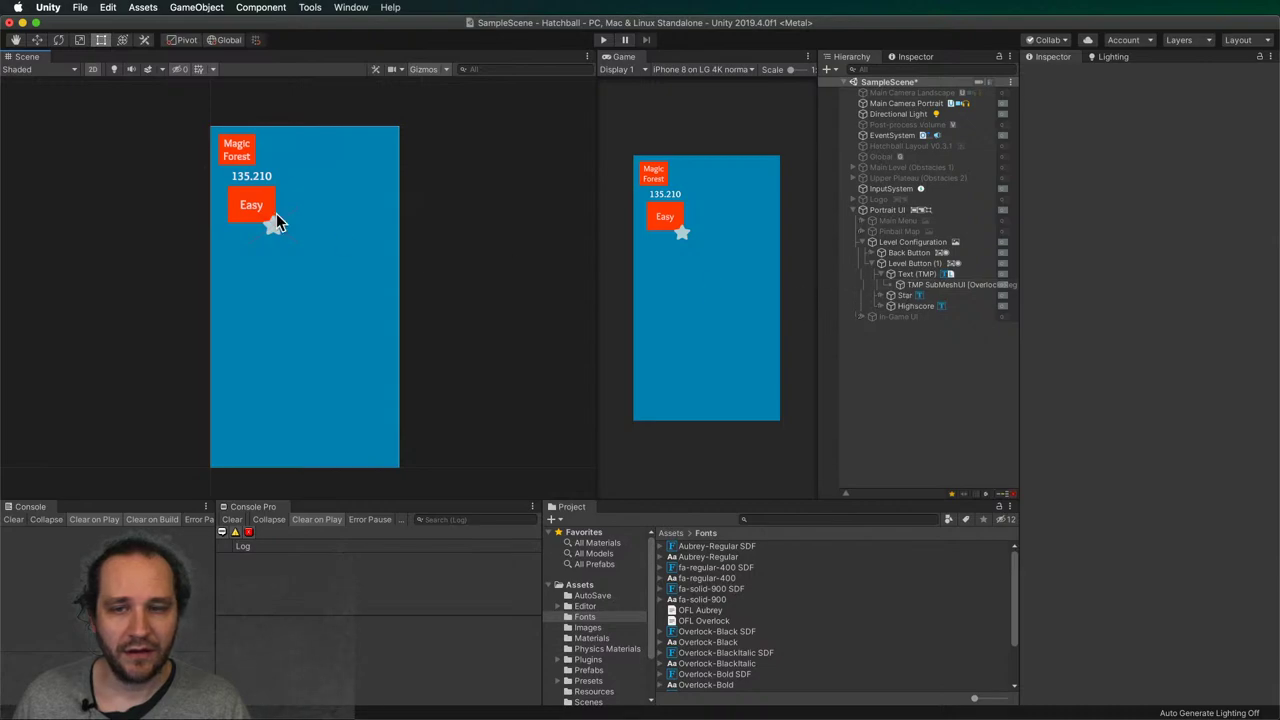
left_click_drag(268, 216, 258, 208)
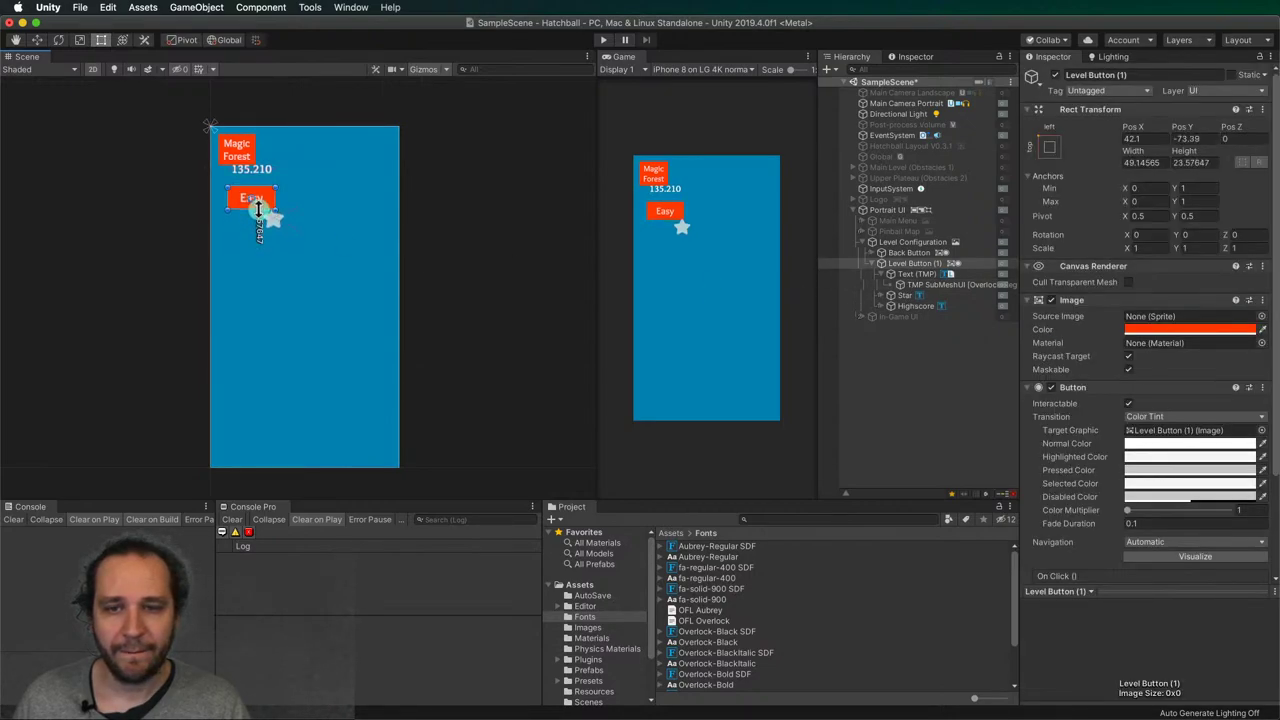
left_click(910, 274)
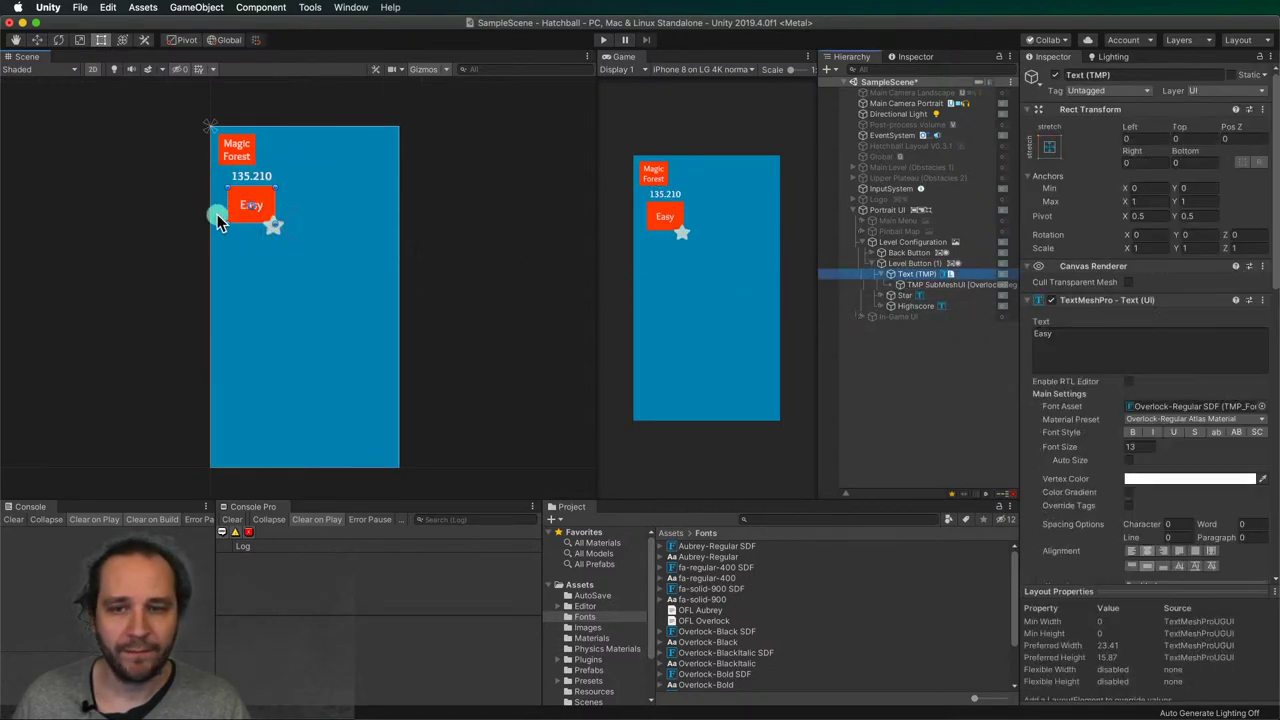
left_click_drag(258, 223, 260, 204)
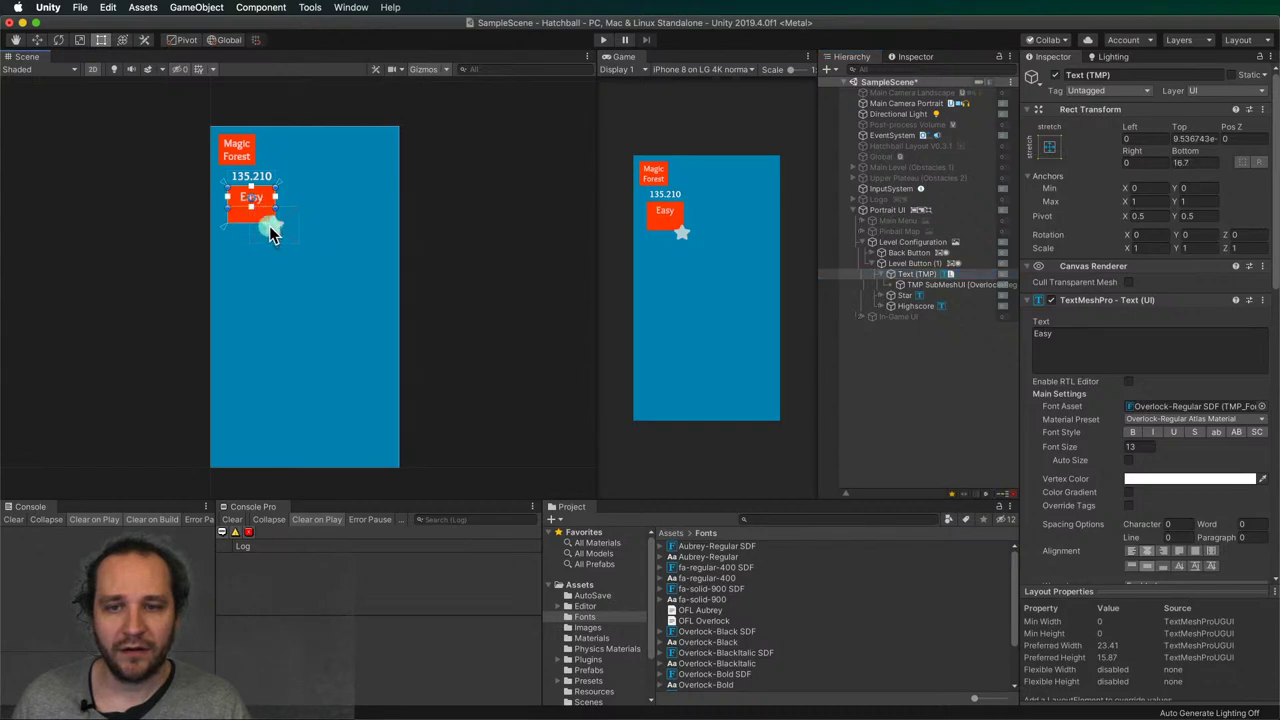
- Move the Star icon onto the Easy button
left_click(271, 227)
left_click(276, 232)
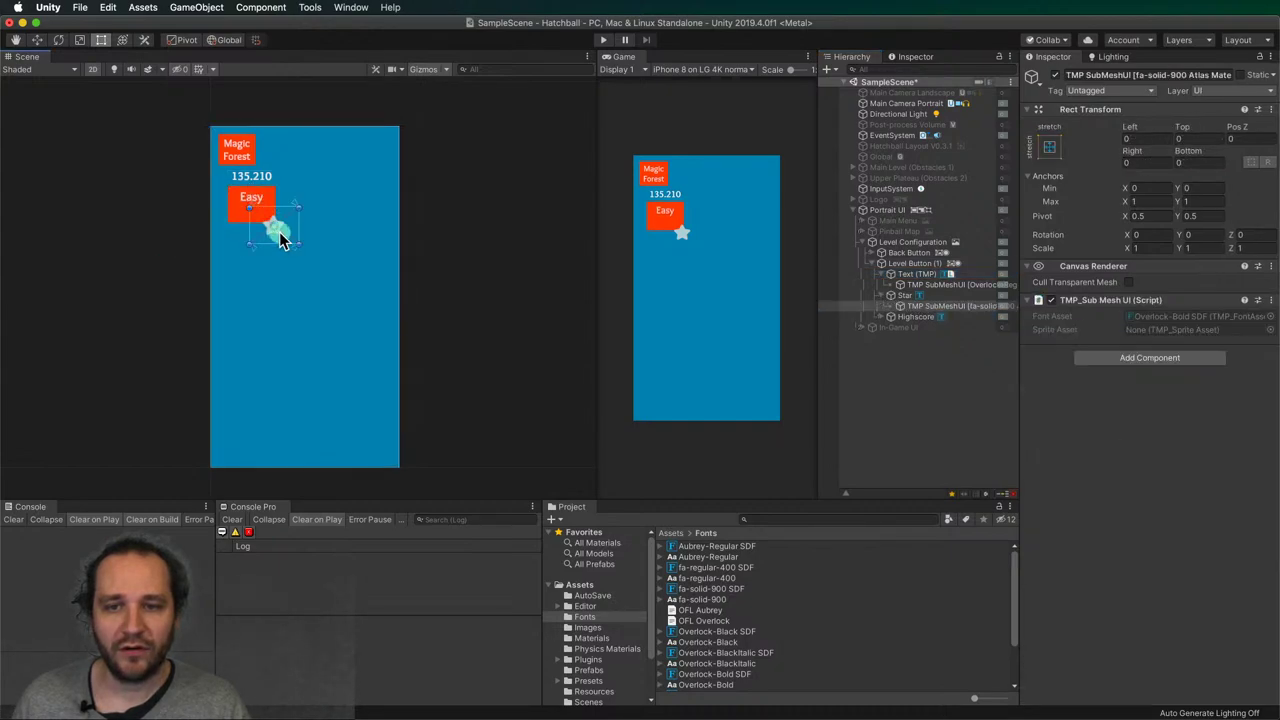
left_click_drag(280, 240, 268, 222)
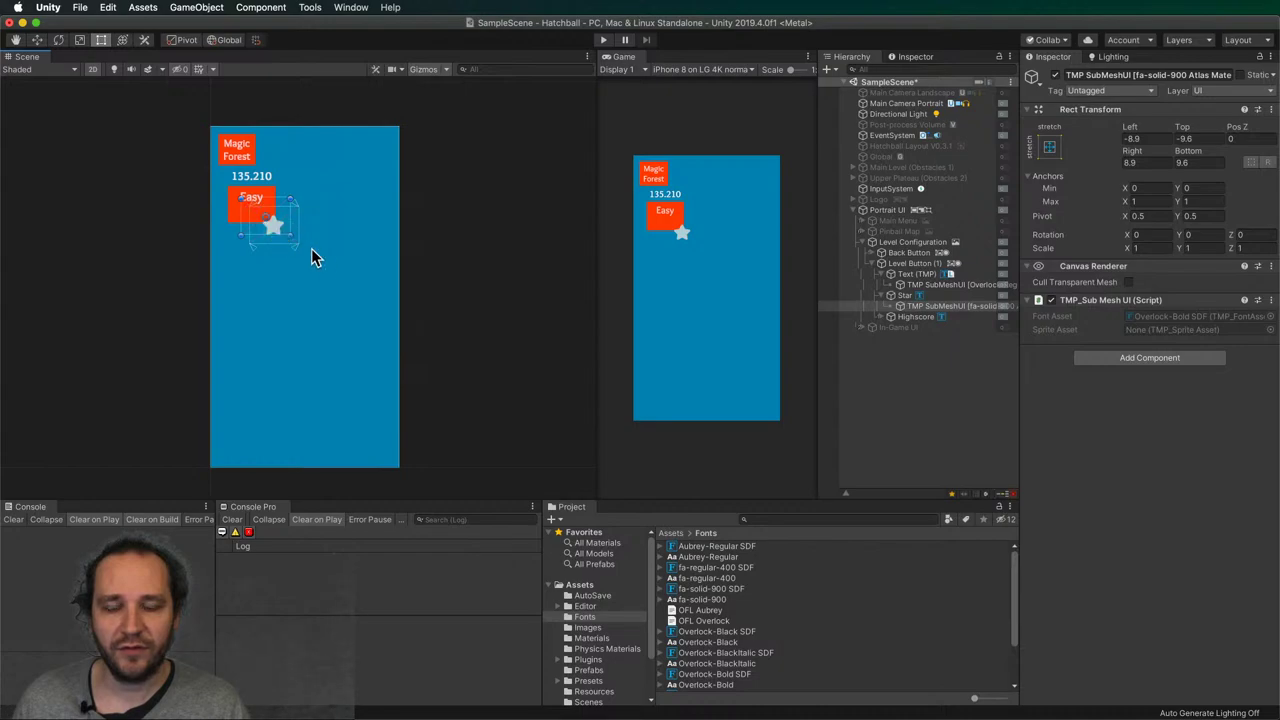
left_click(906, 296)
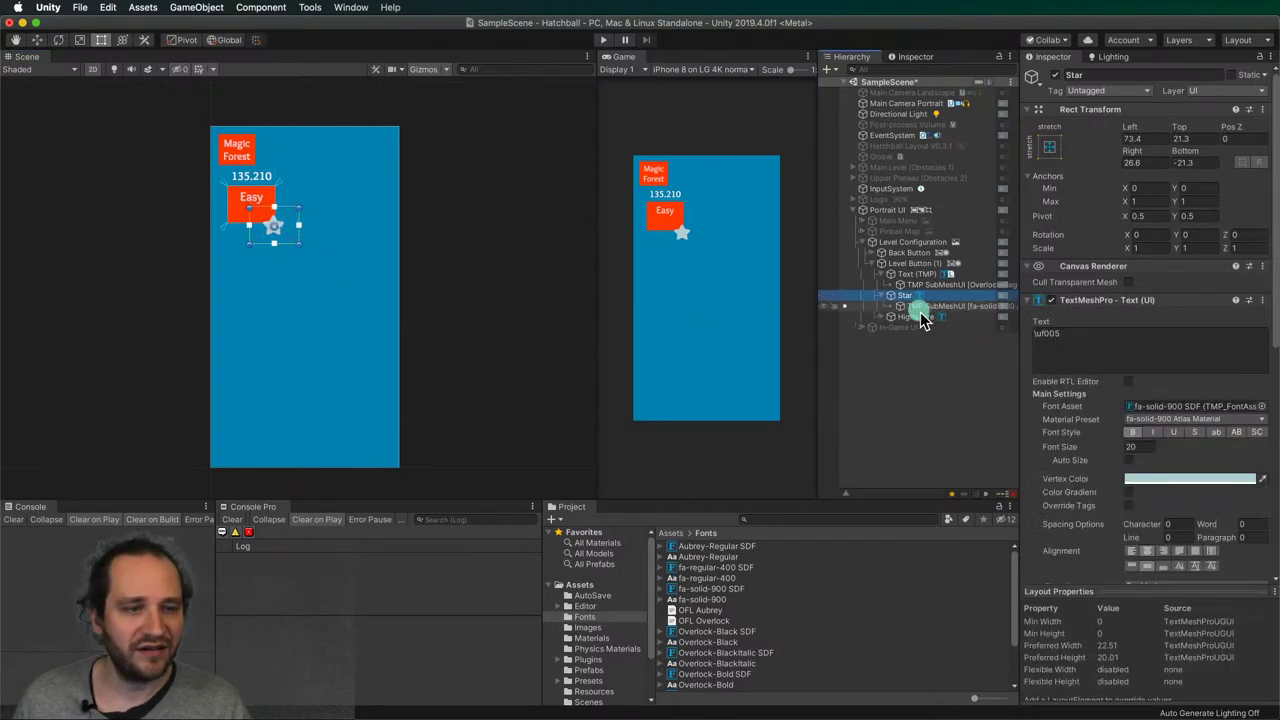
left_click(281, 223)
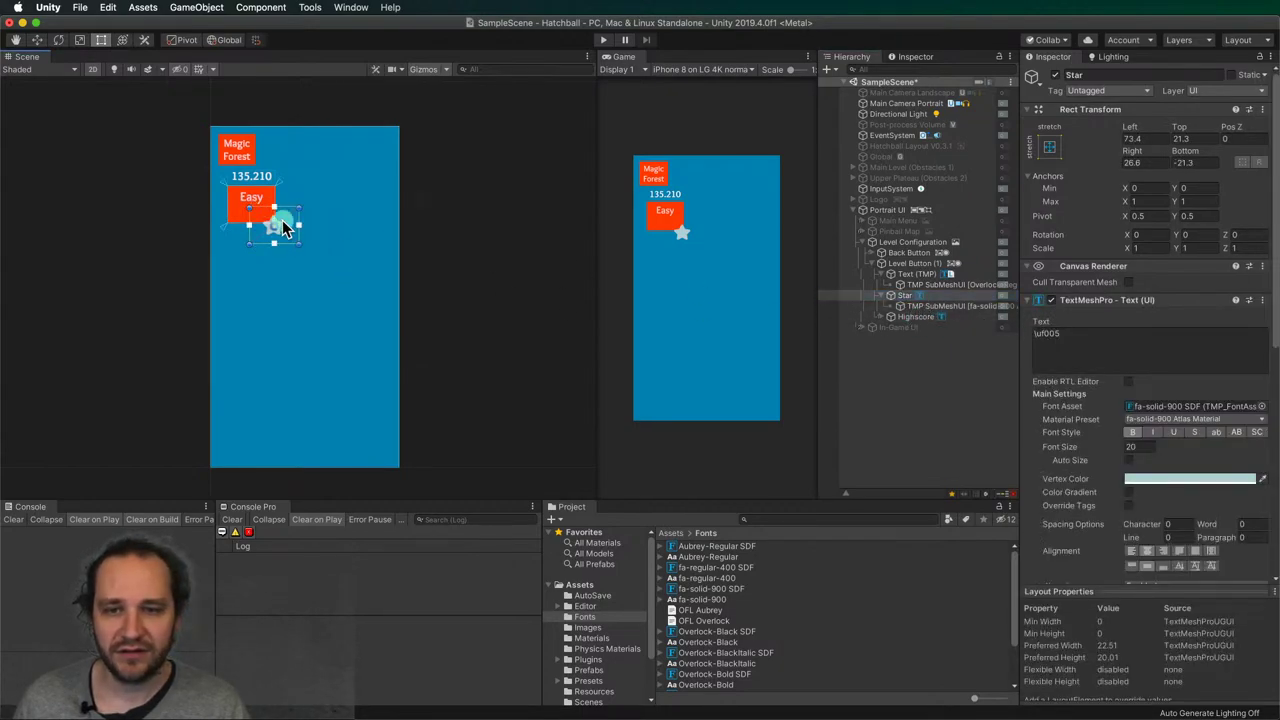
left_click_drag(283, 227, 247, 200)
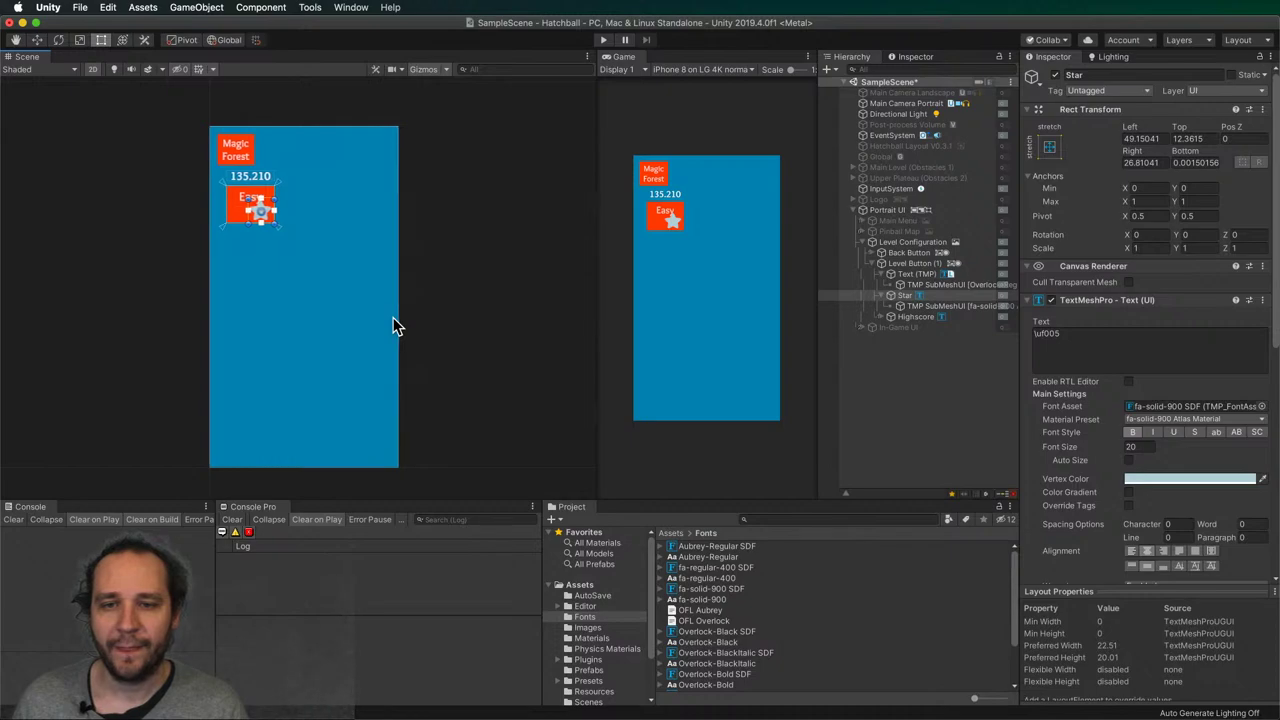
- Move the star to the Easy button's lower-right corner
scroll(245, 220, "up", 1)
scroll(250, 216, "up", 2)
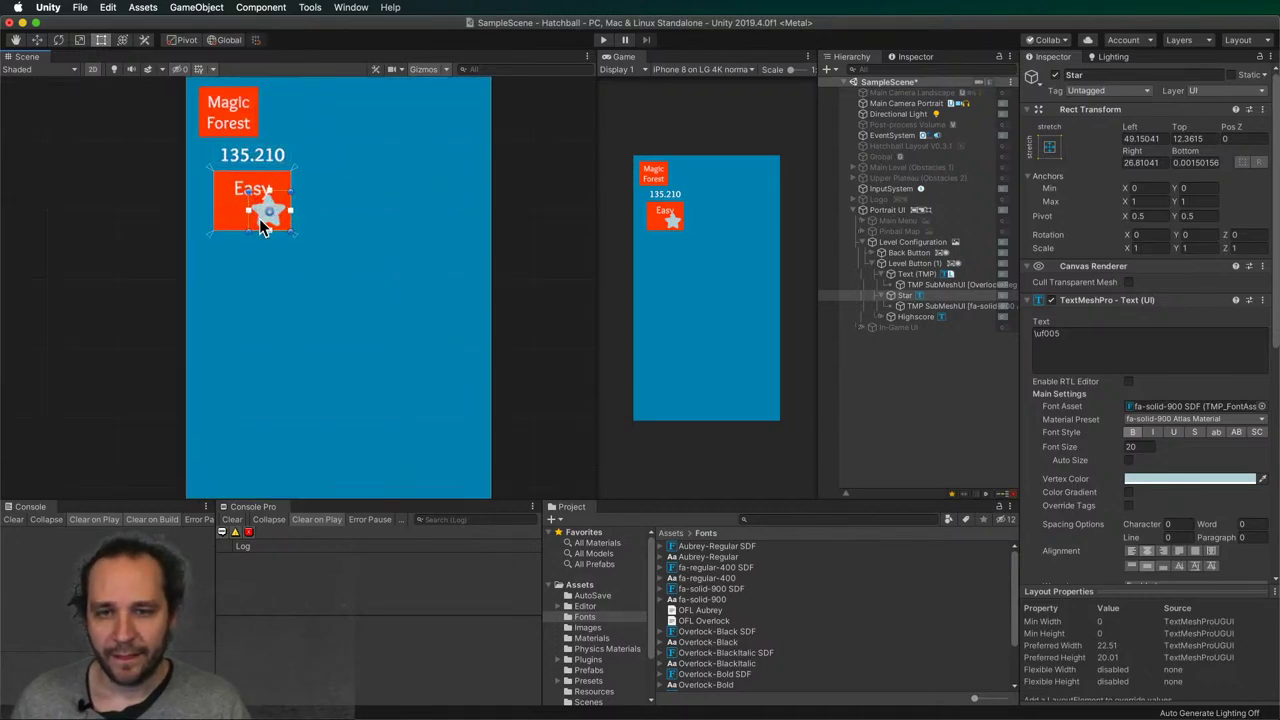
mouse_move(266, 214)
left_mouse_down()
mouse_move(287, 220)
mouse_move(285, 208)
mouse_move(287, 222)
left_mouse_up()
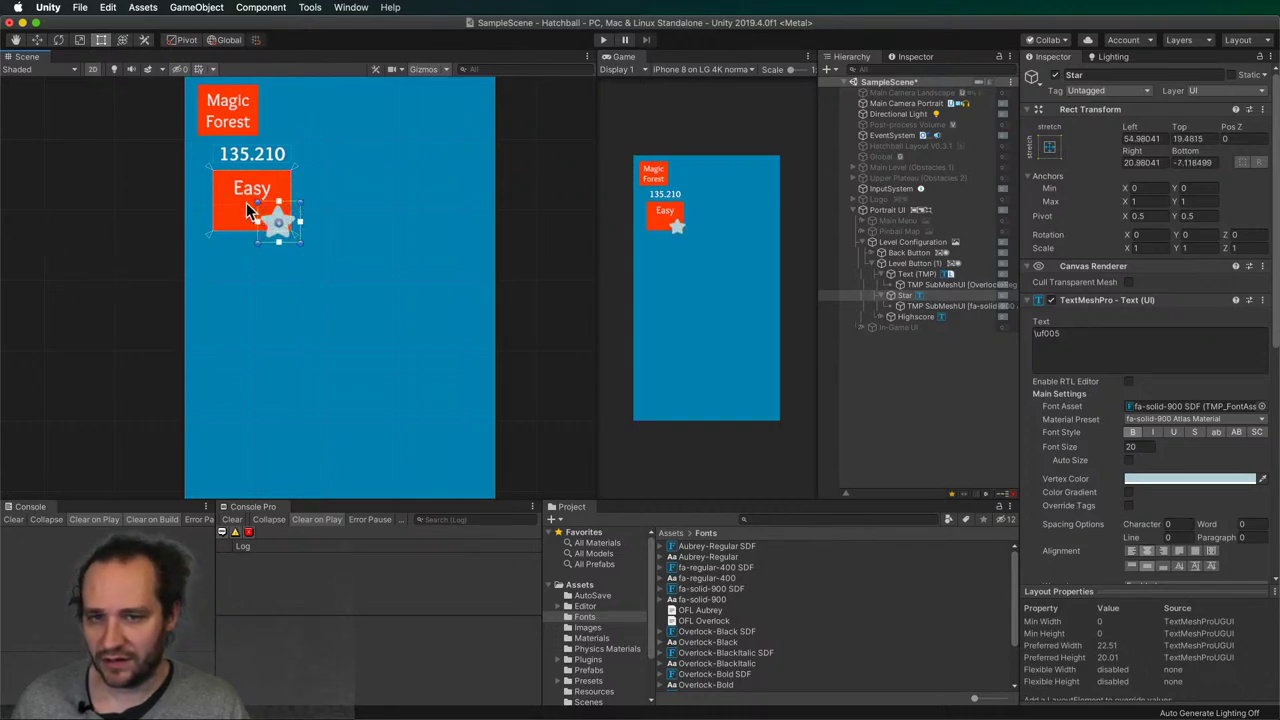
left_click(25, 277)
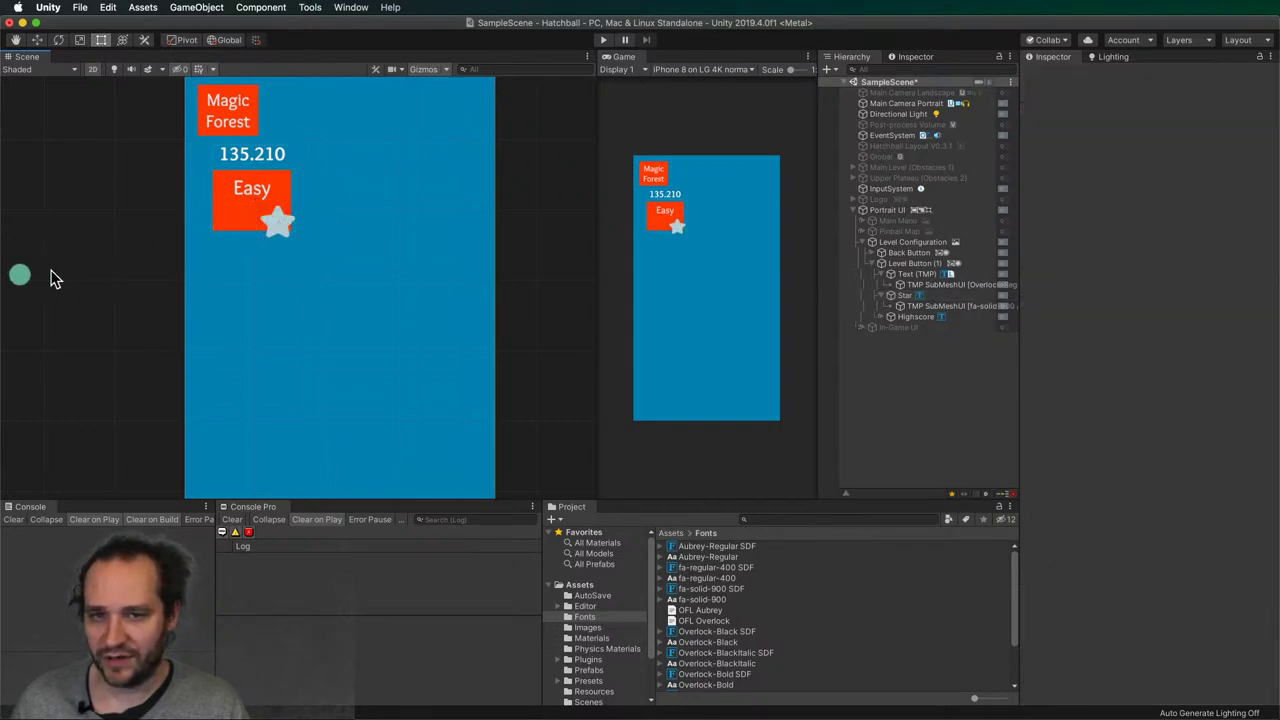
- Trim the Easy text area to Right 4.18 and Bottom 10.42, clear of the star
left_click(252, 203)
left_click(252, 200)
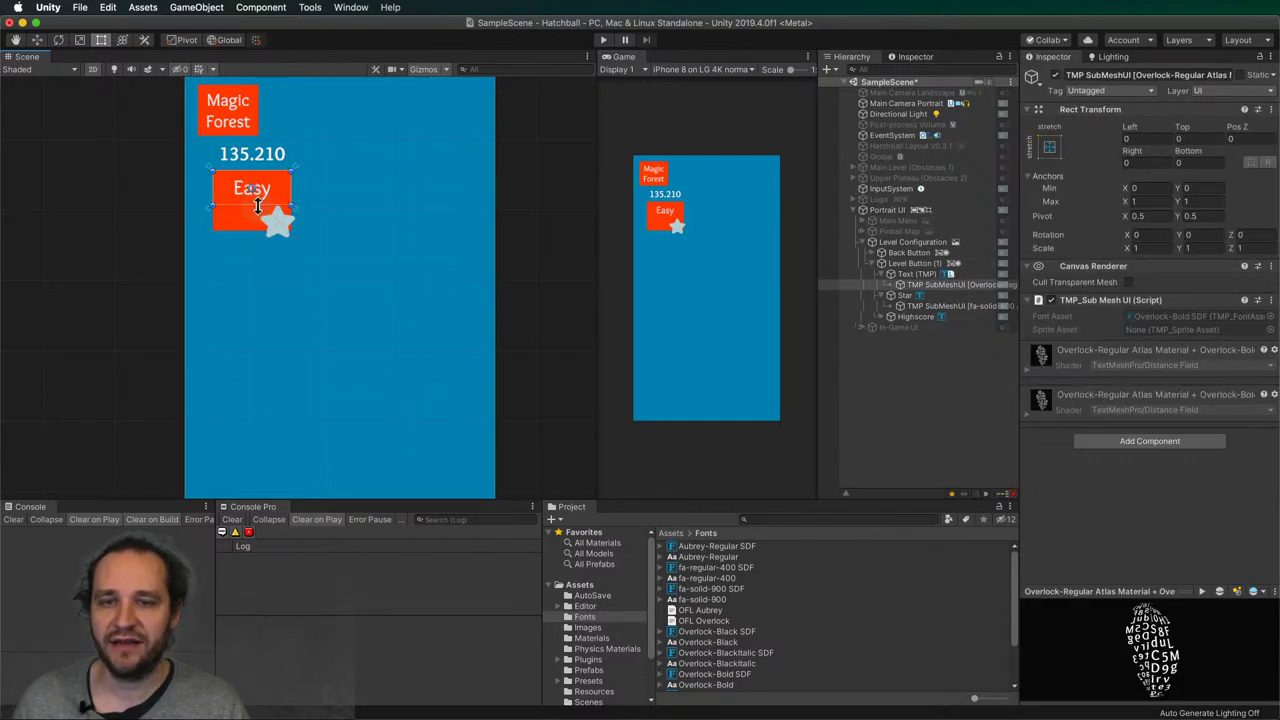
left_click(908, 274)
left_click_drag(262, 229, 263, 213)
left_click(133, 240)
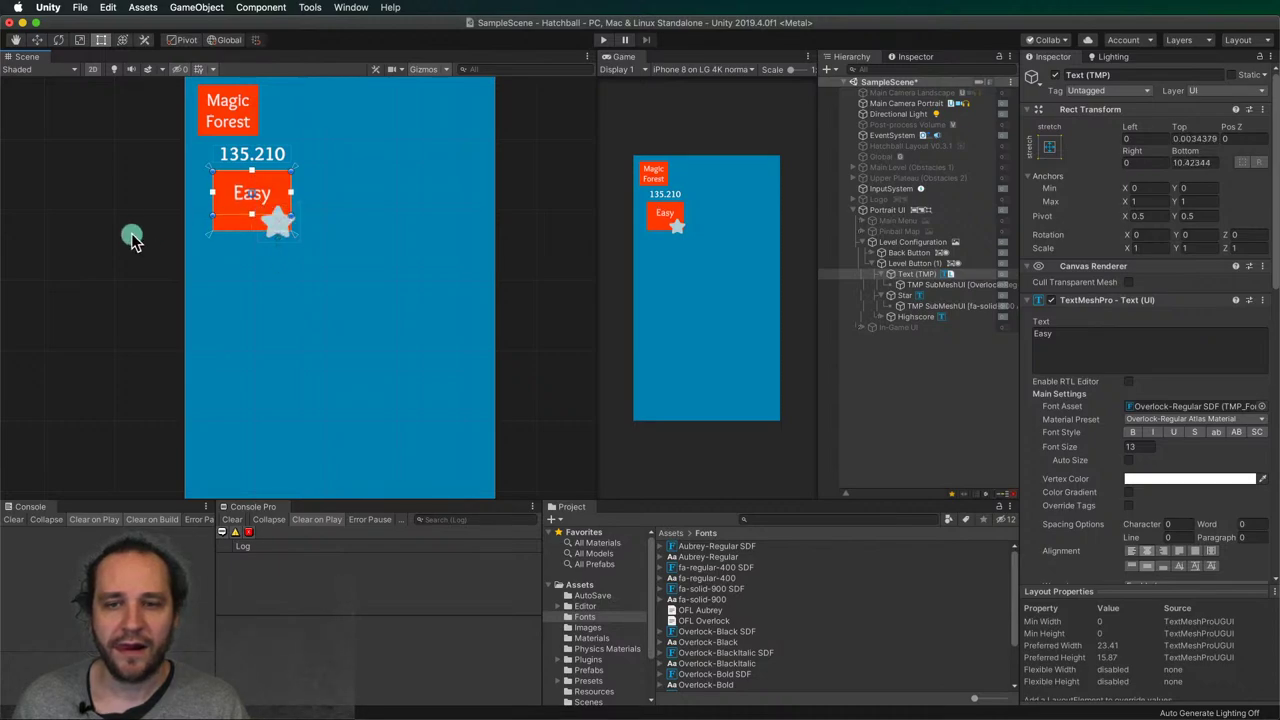
left_click_drag(288, 201, 283, 200)
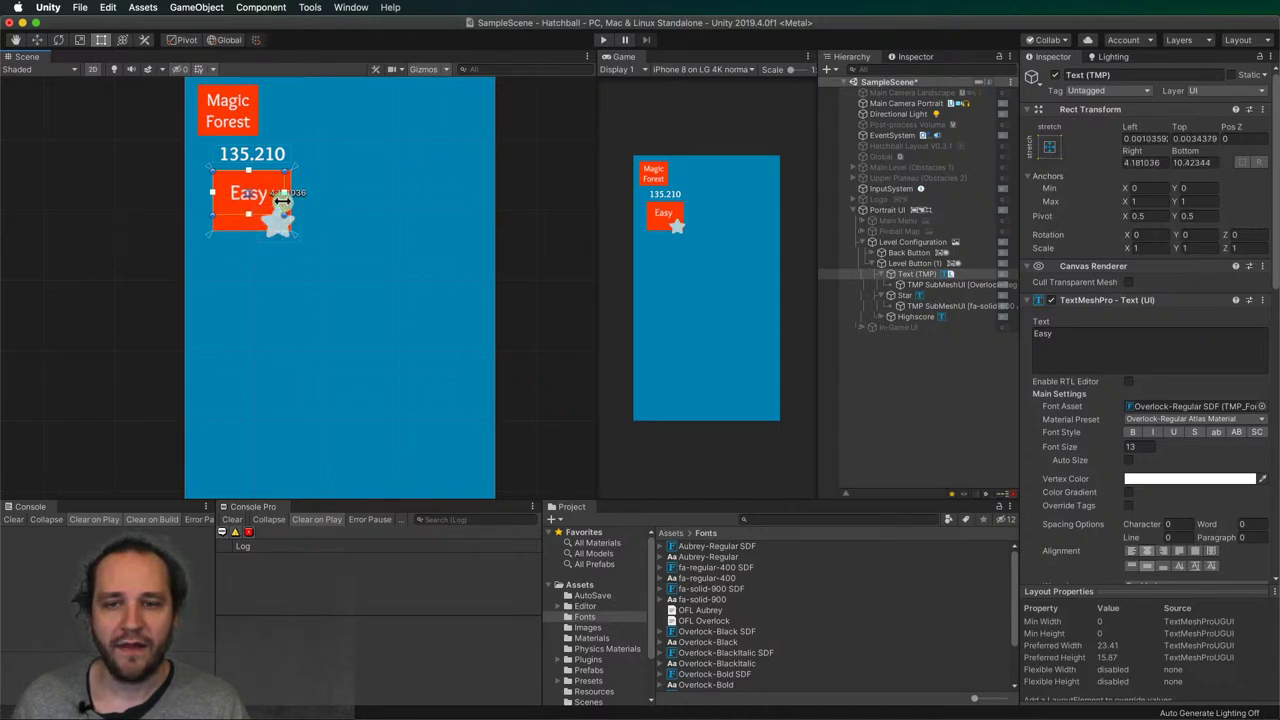
- Inspect the Highscore text object, then reselect the Easy level button
left_click(231, 229)
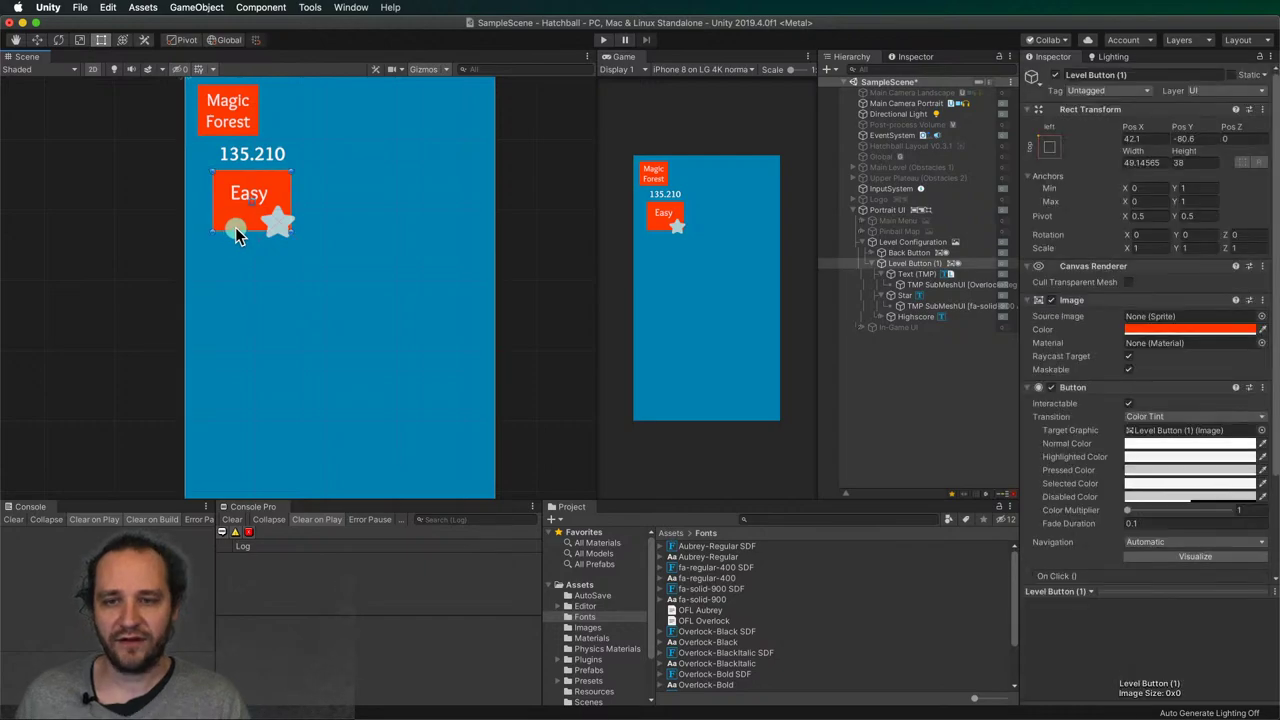
left_click(270, 153)
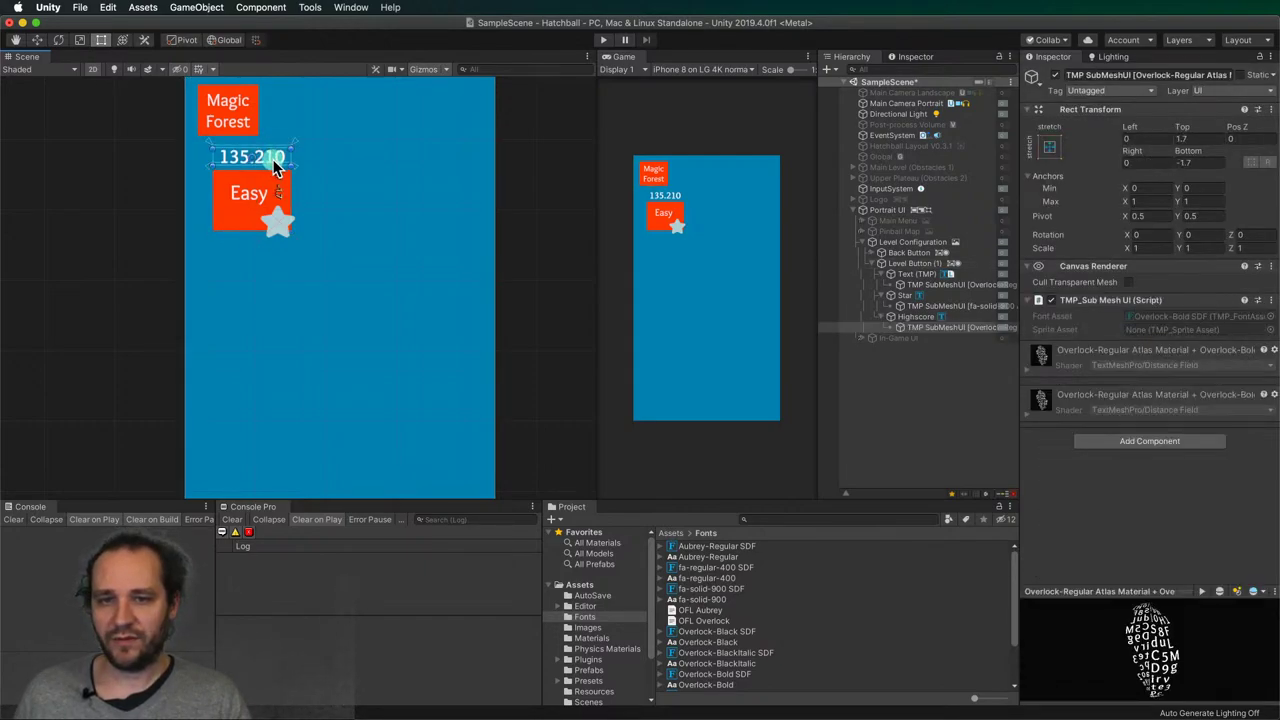
left_click(914, 316)
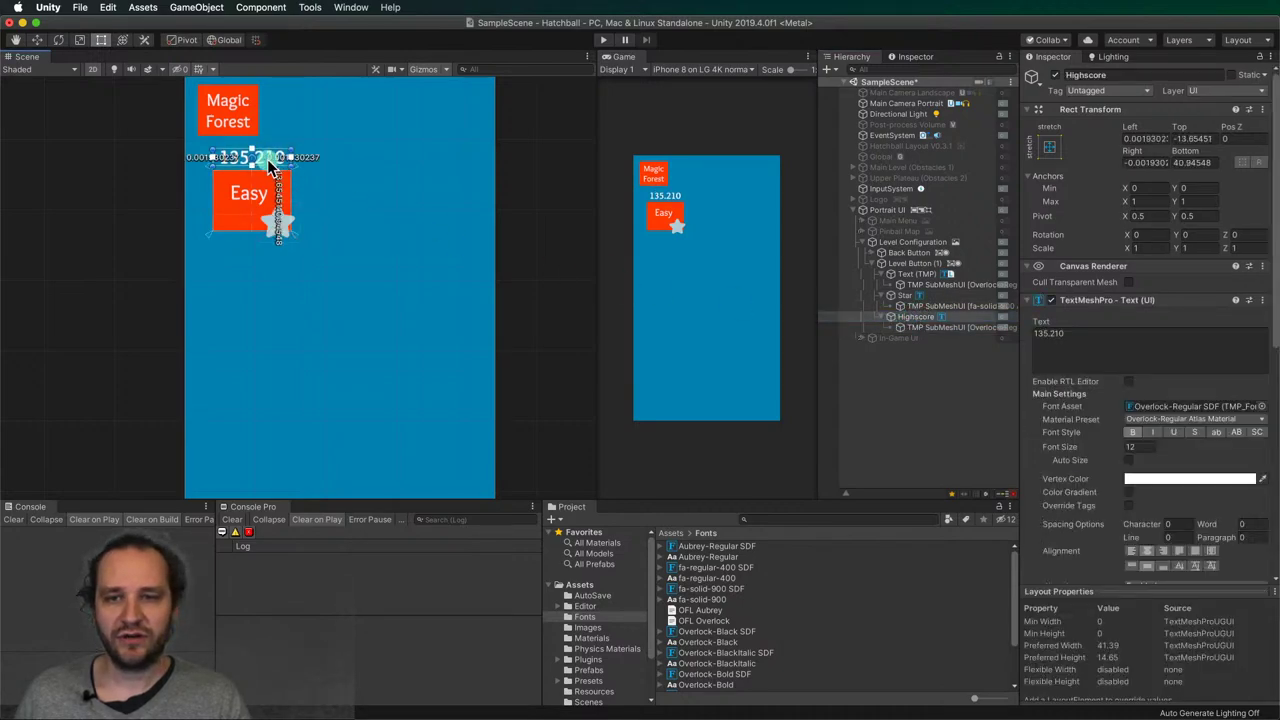
left_click(921, 328)
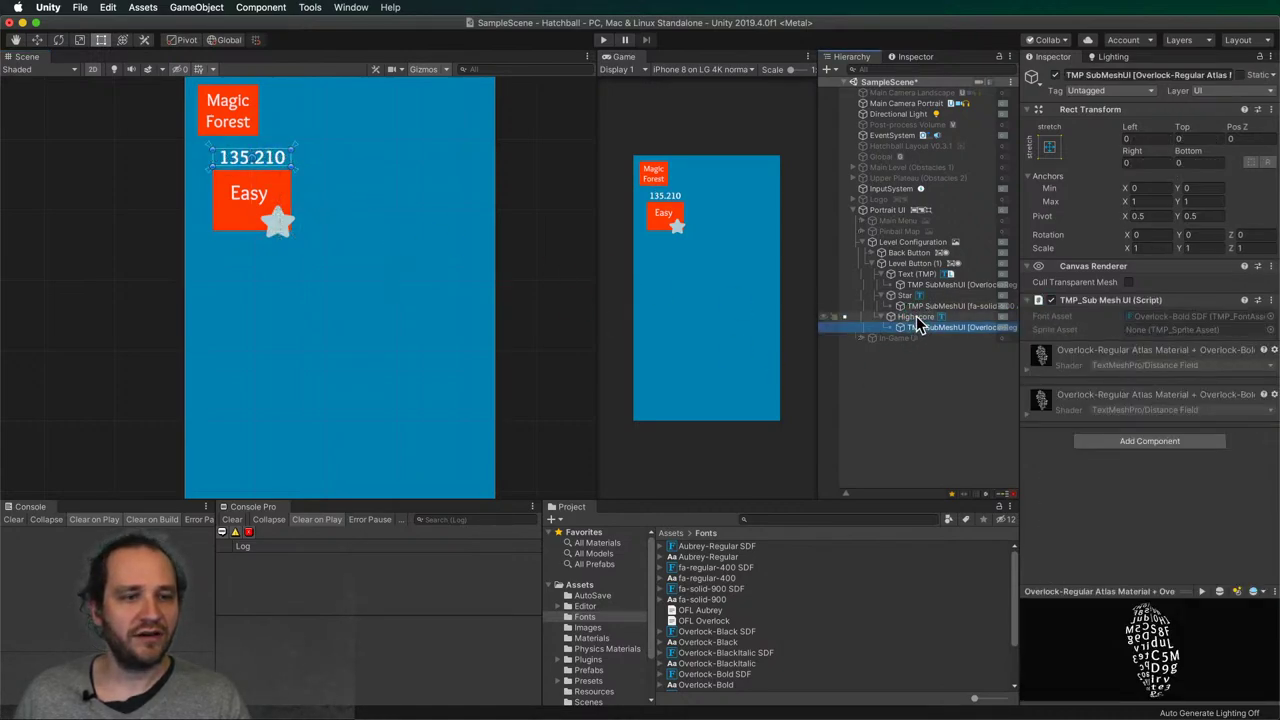
left_click(252, 157)
left_click(176, 273)
left_click(241, 225)
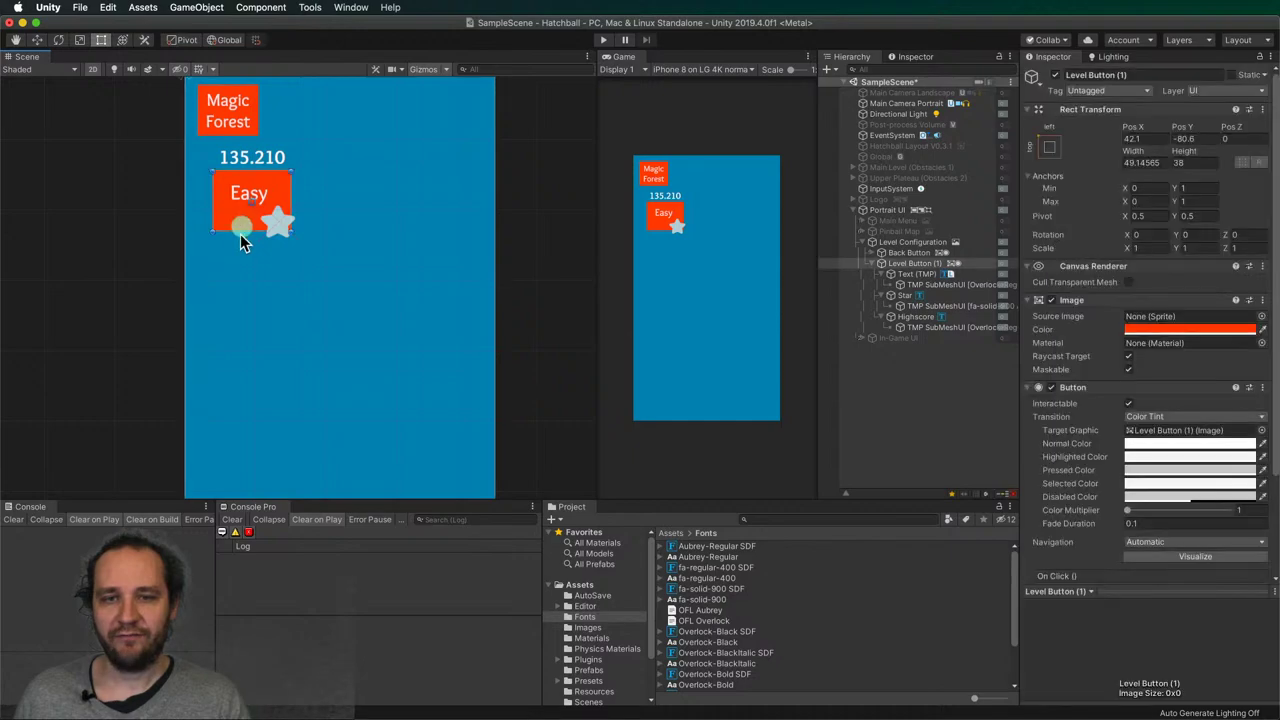
- Duplicate the Easy button twice, creating Level Buttons (2) and (3) in a row
key("super+d")
left_click_drag(239, 222, 457, 237)
key("super+d")
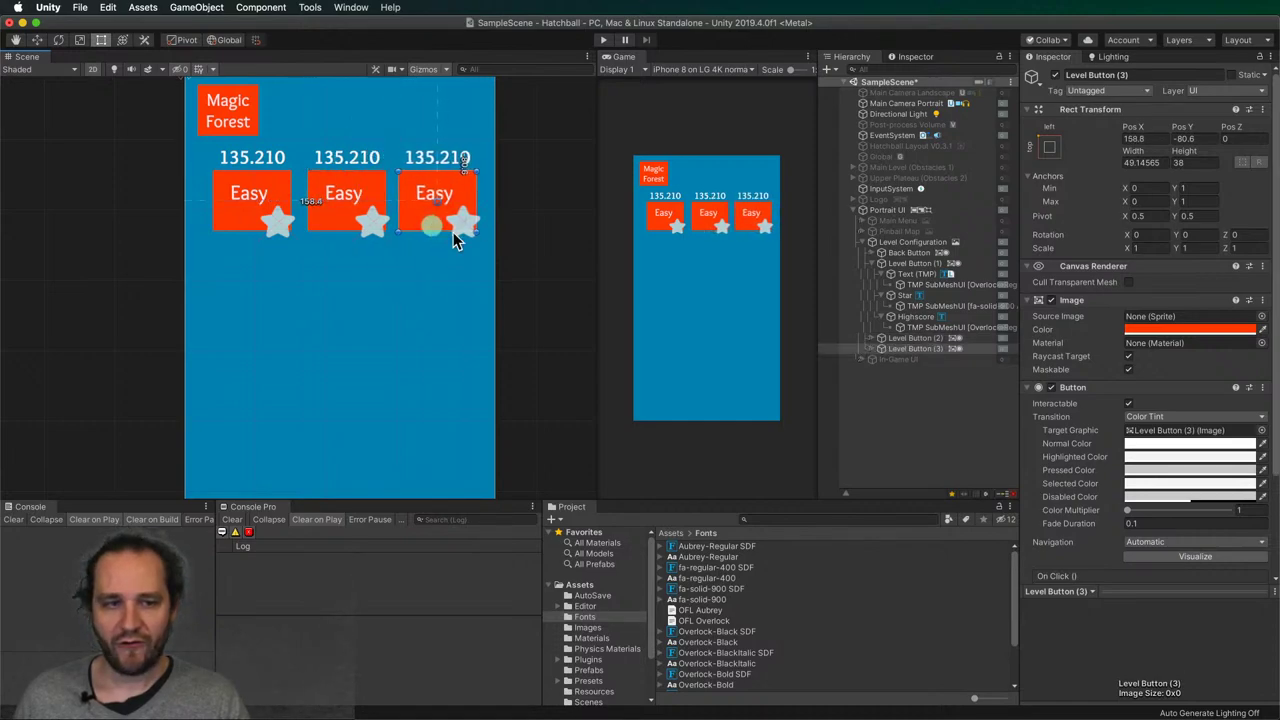
- Open and dismiss the Magic Forest back button's context menu twice
left_click(903, 252)
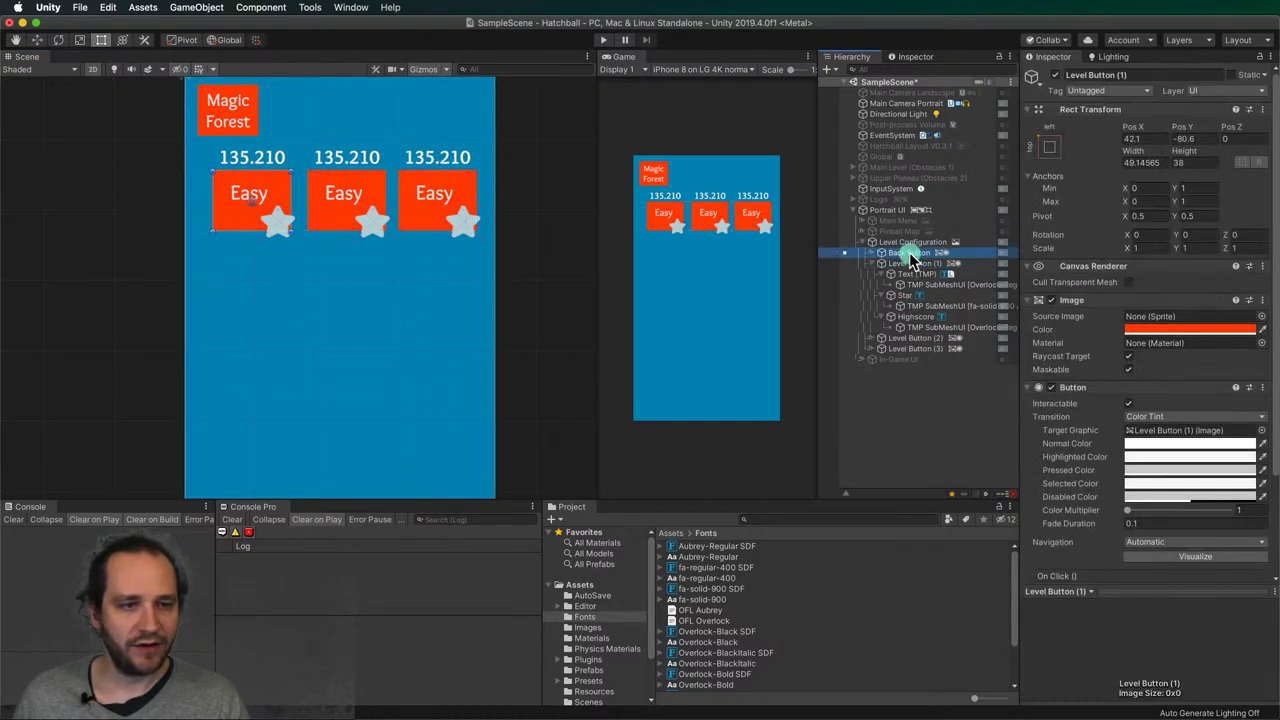
right_click(905, 253)
left_click(908, 214)
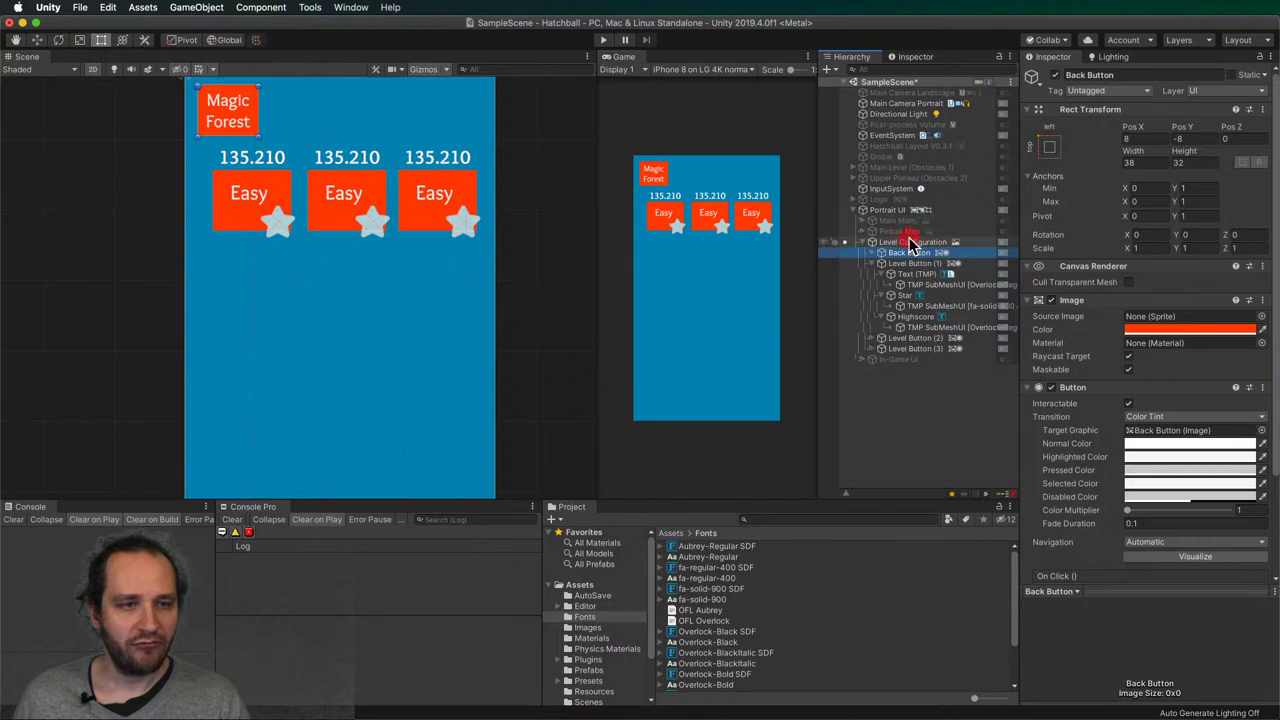
right_click(908, 250)
left_click(903, 245)
- Create an empty object with a Horizontal Layout Group, placed between Back Button and Level Button (1)
right_click(905, 245)
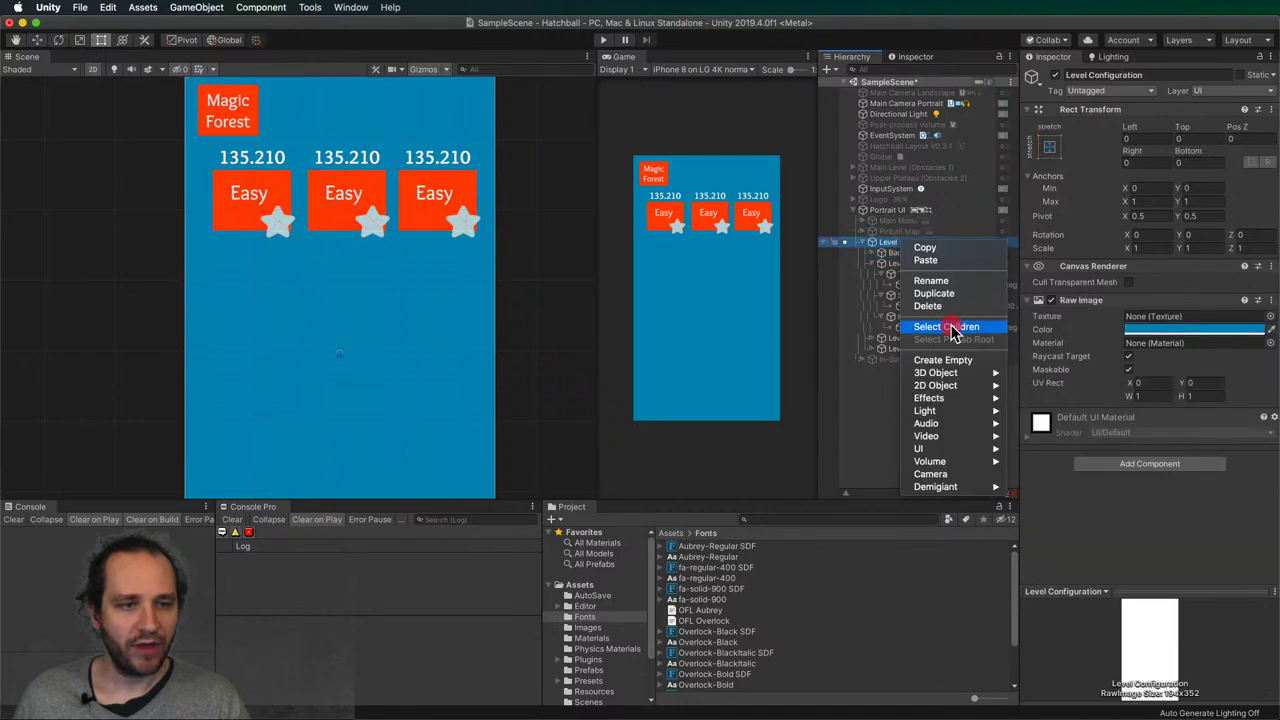
left_click(952, 358)
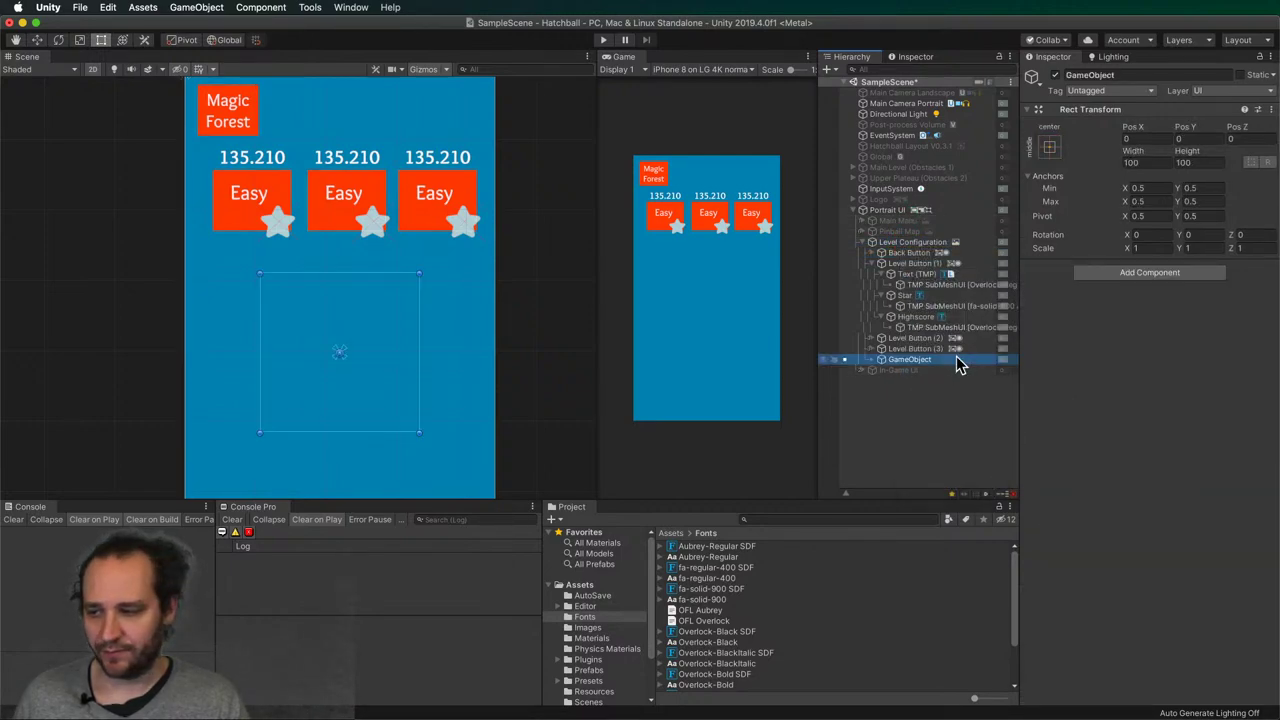
left_click(1097, 272)
type("group")
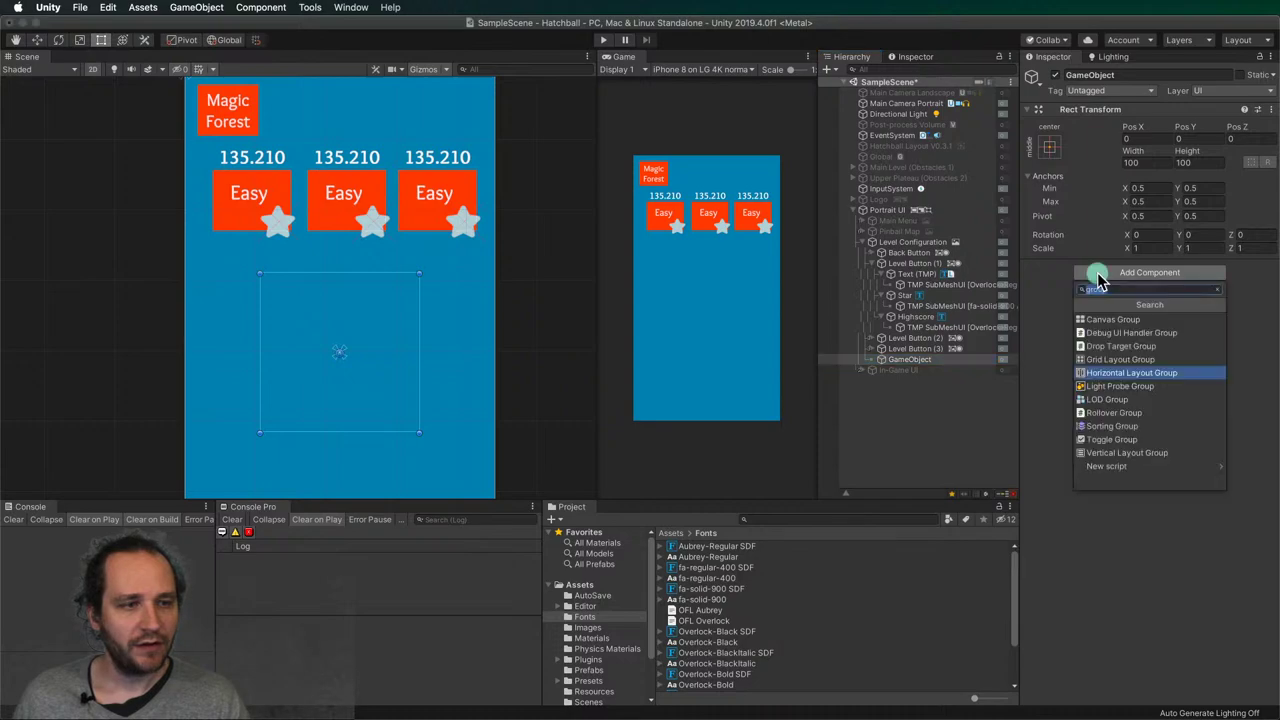
left_click(1123, 372)
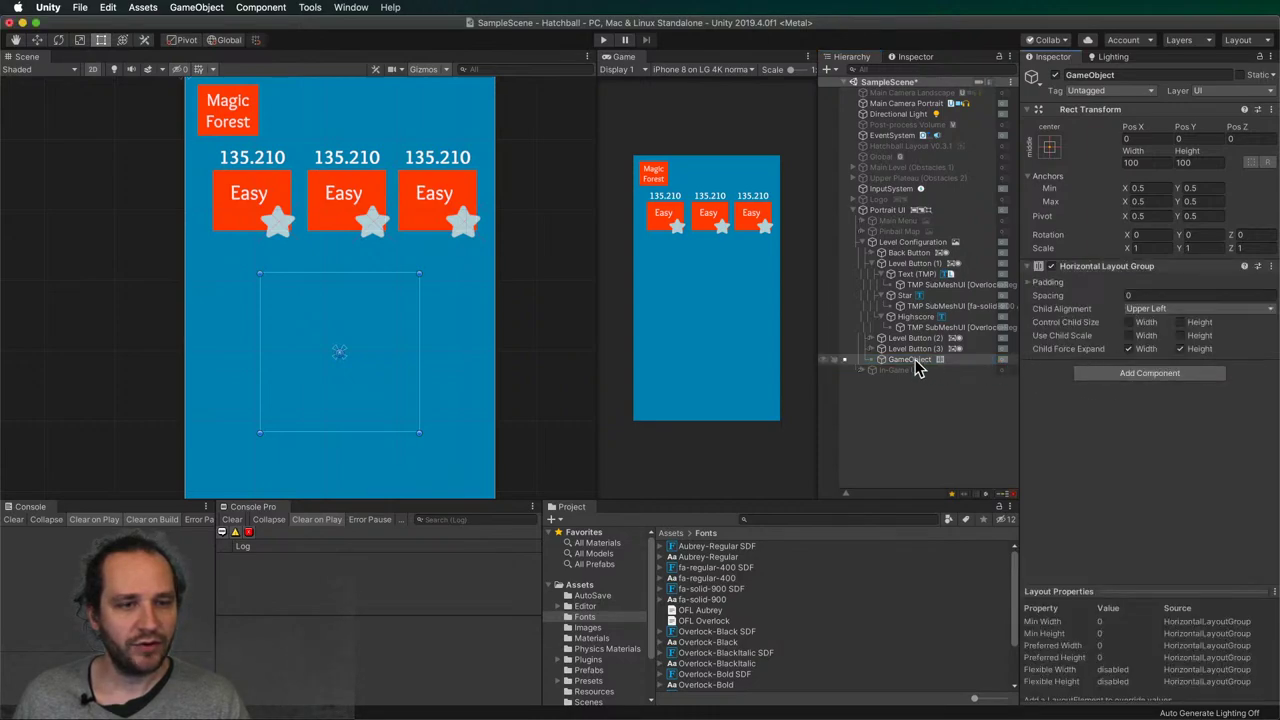
left_click_drag(916, 362, 921, 262)
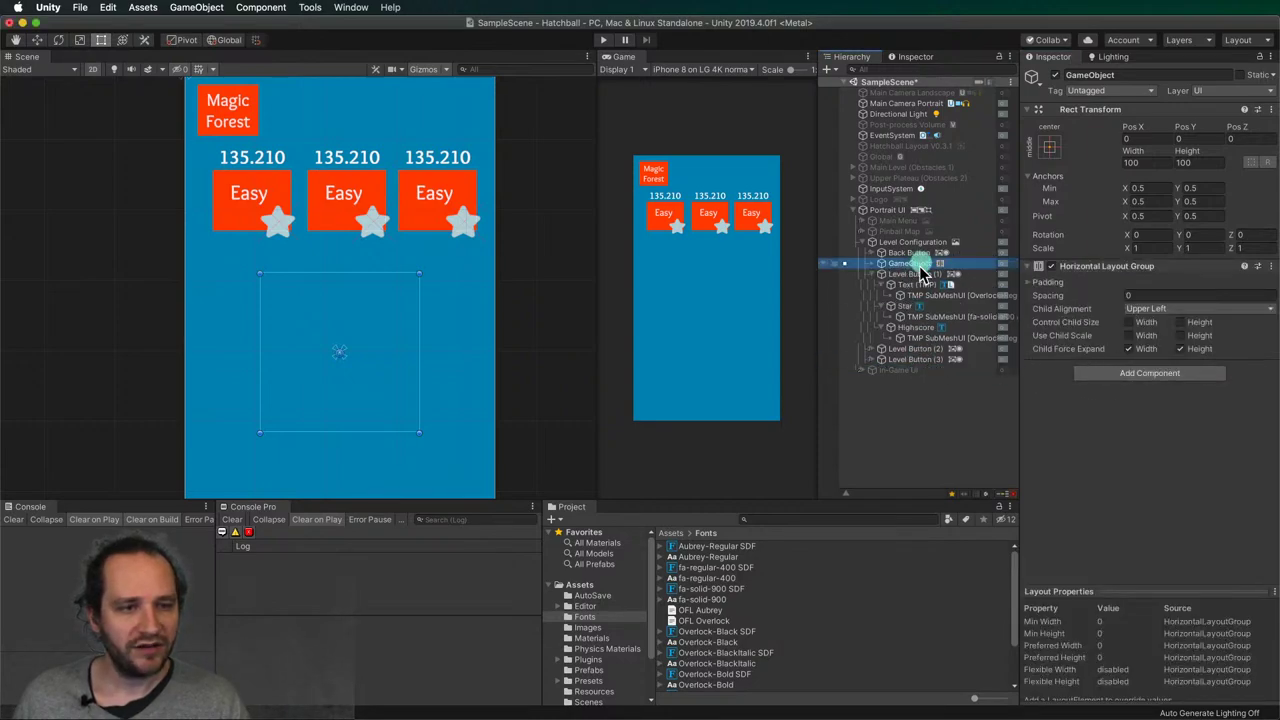
- Rename the Main Menu's layout object to 'Button Group'
left_click(863, 232)
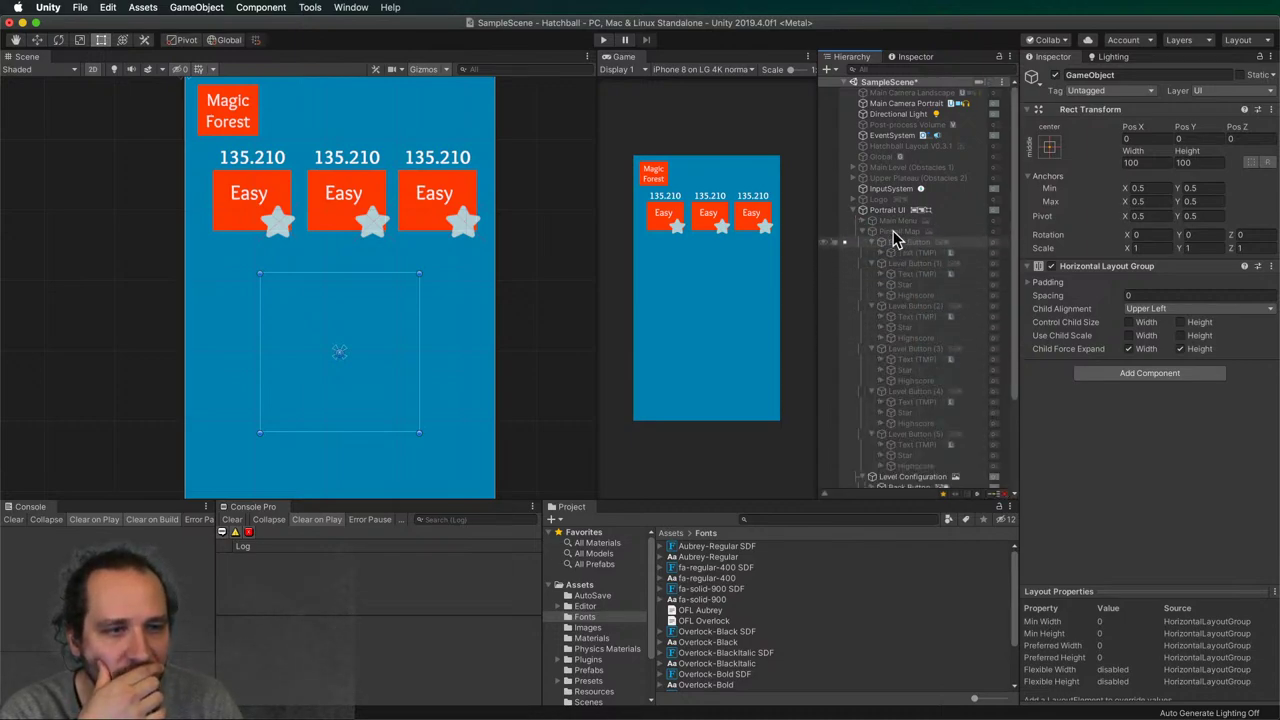
left_click(862, 231)
left_click(862, 220)
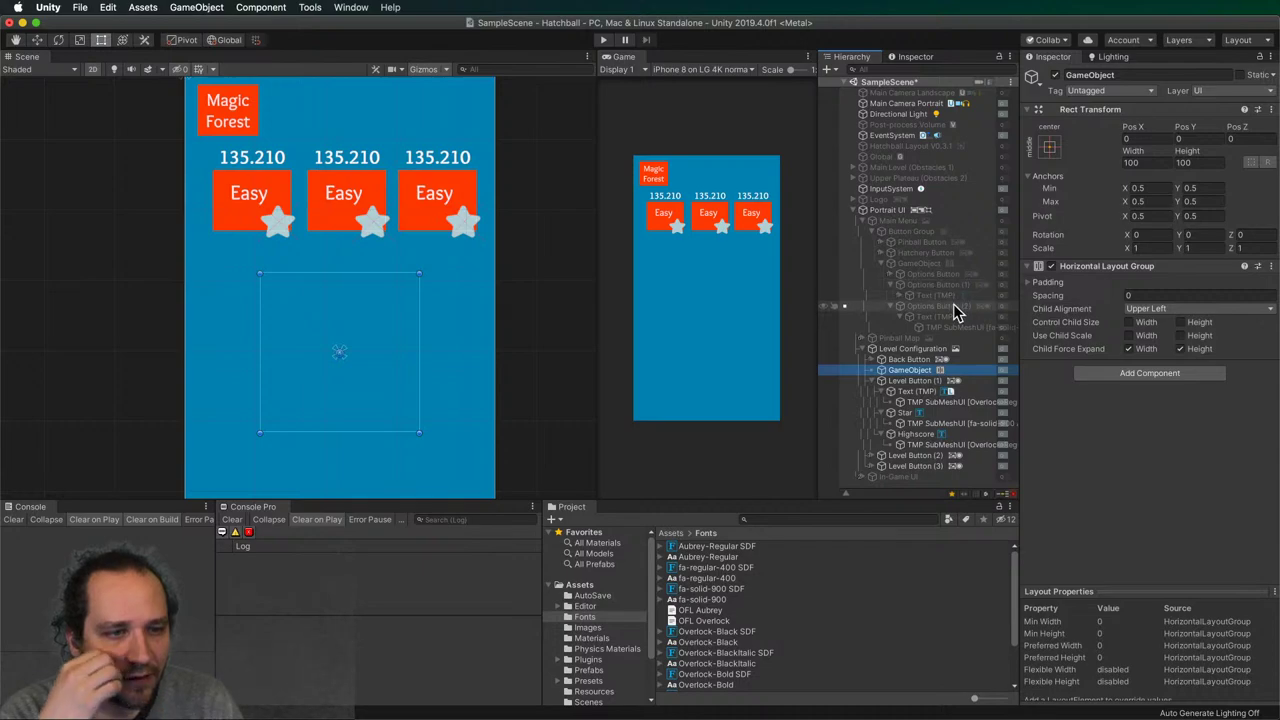
left_click(926, 264)
left_click(926, 265)
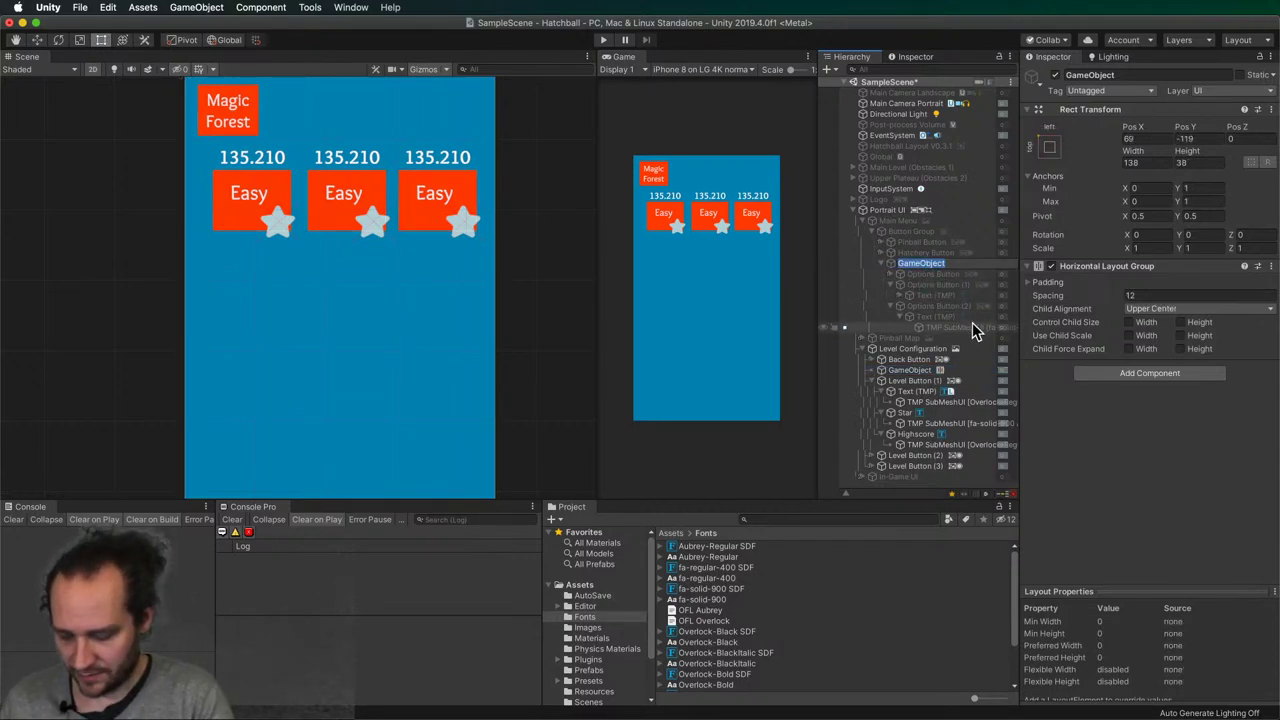
type("Button Group")
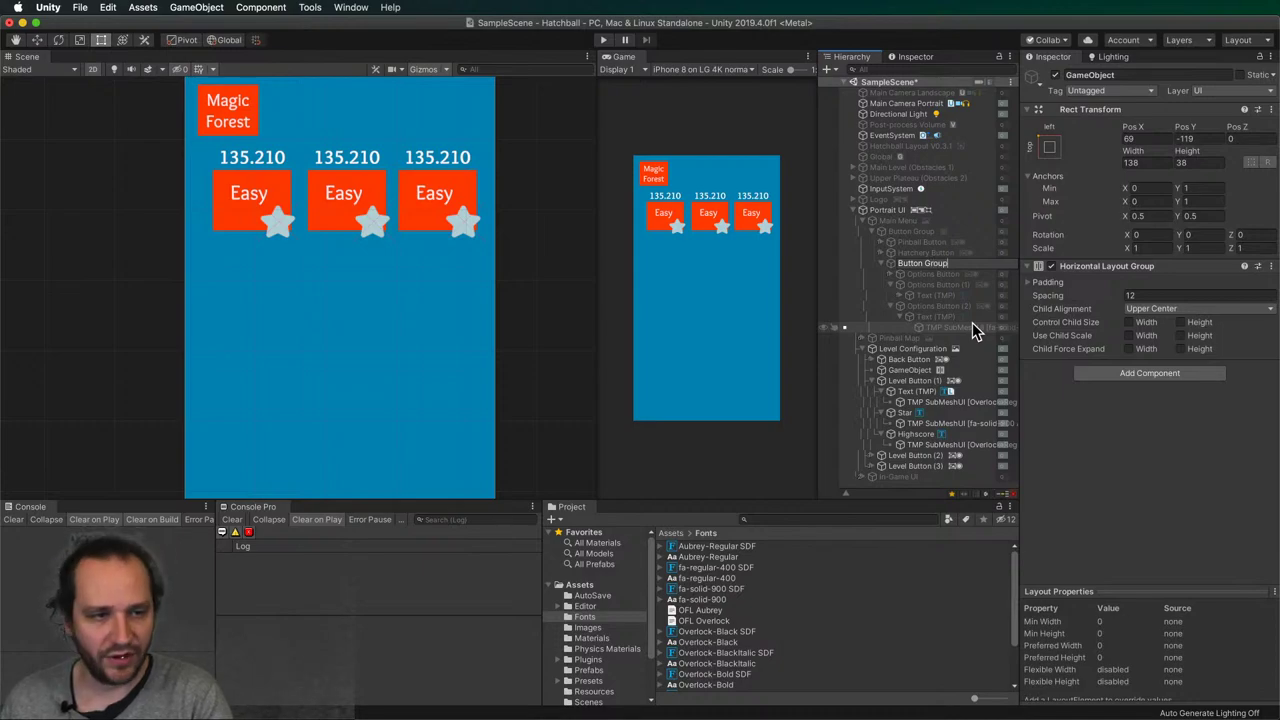
key("Return")
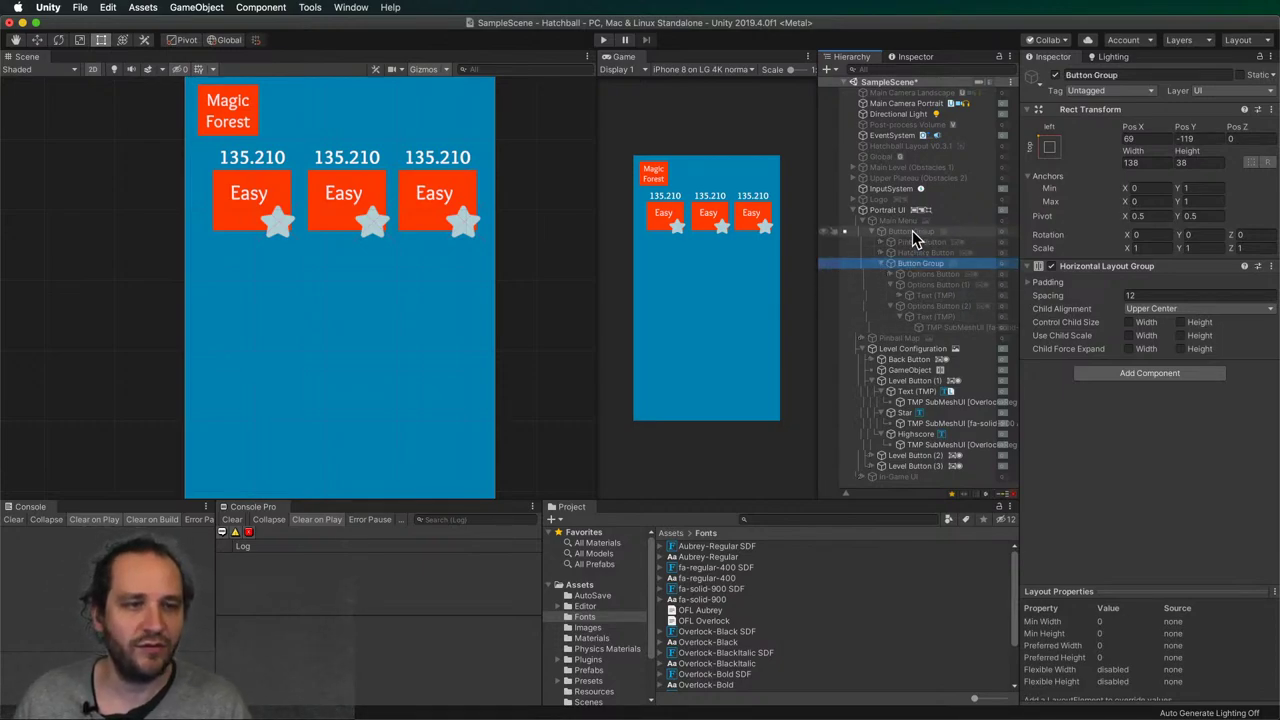
left_click(871, 220)
left_click(948, 416)
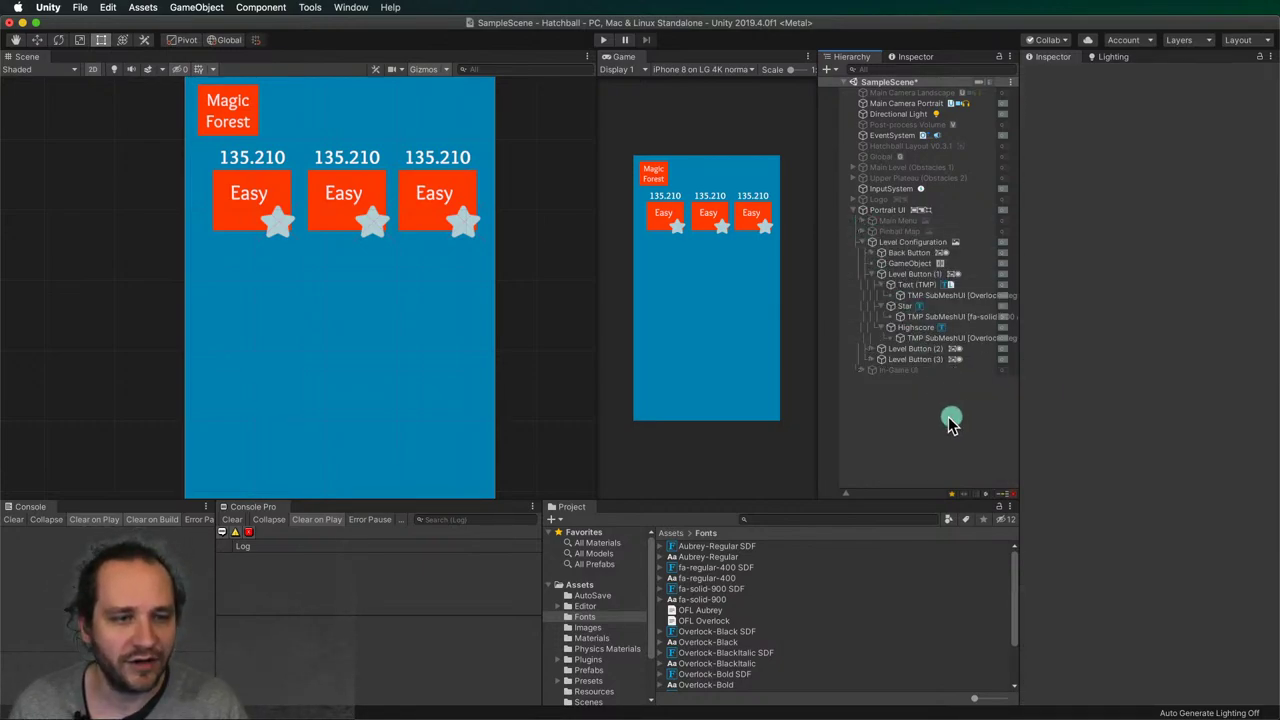
- Rename the new layout object under Level Configuration to 'Difficulty'
left_click(910, 263)
key("Return")
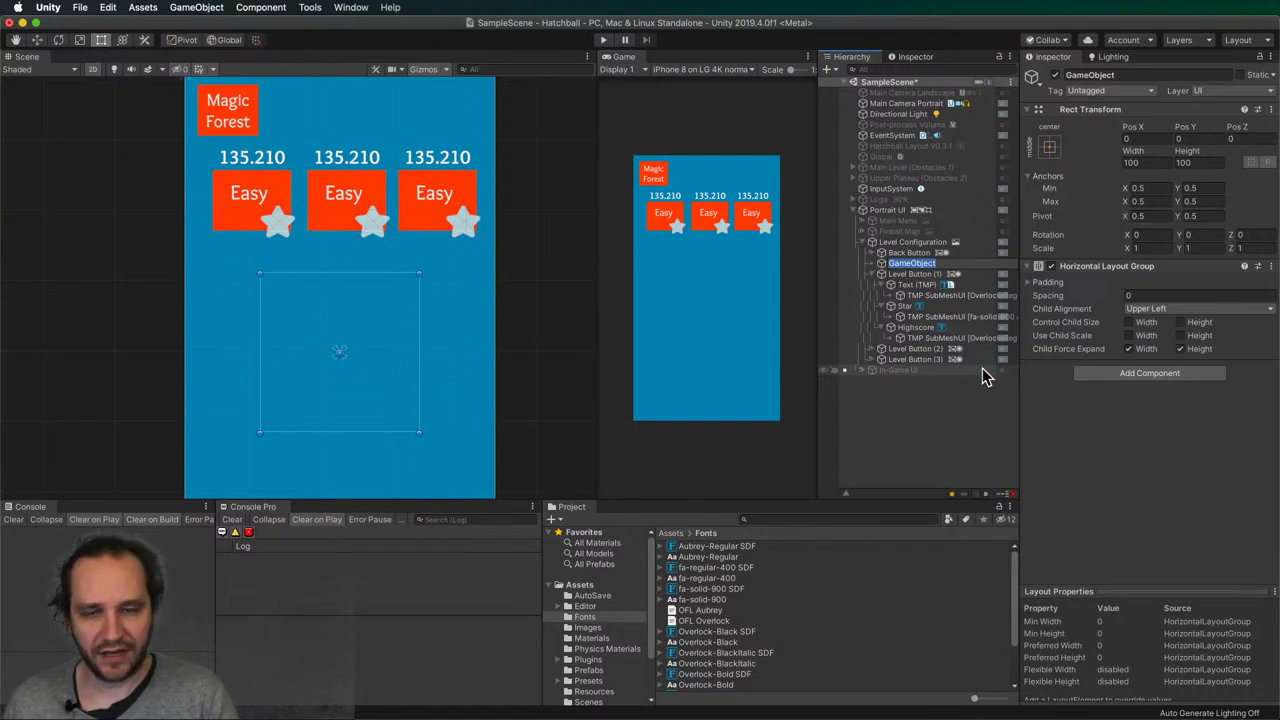
type("Diffic")
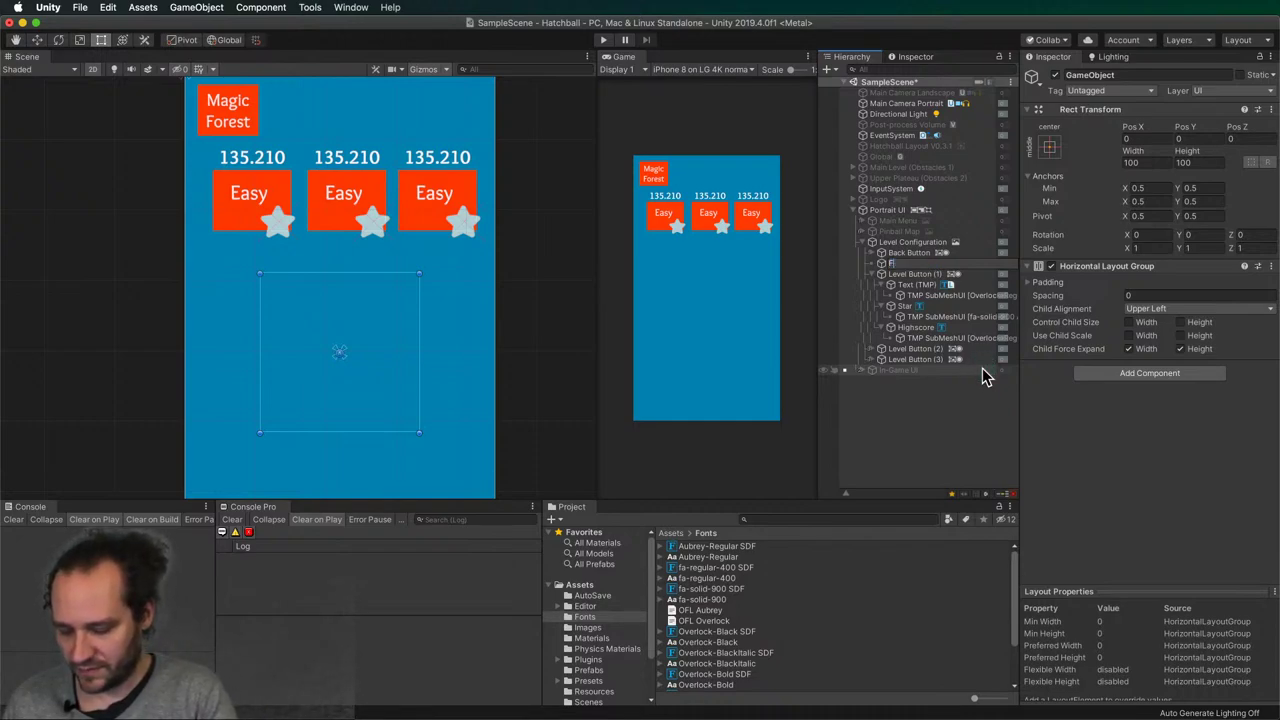
type("ulty")
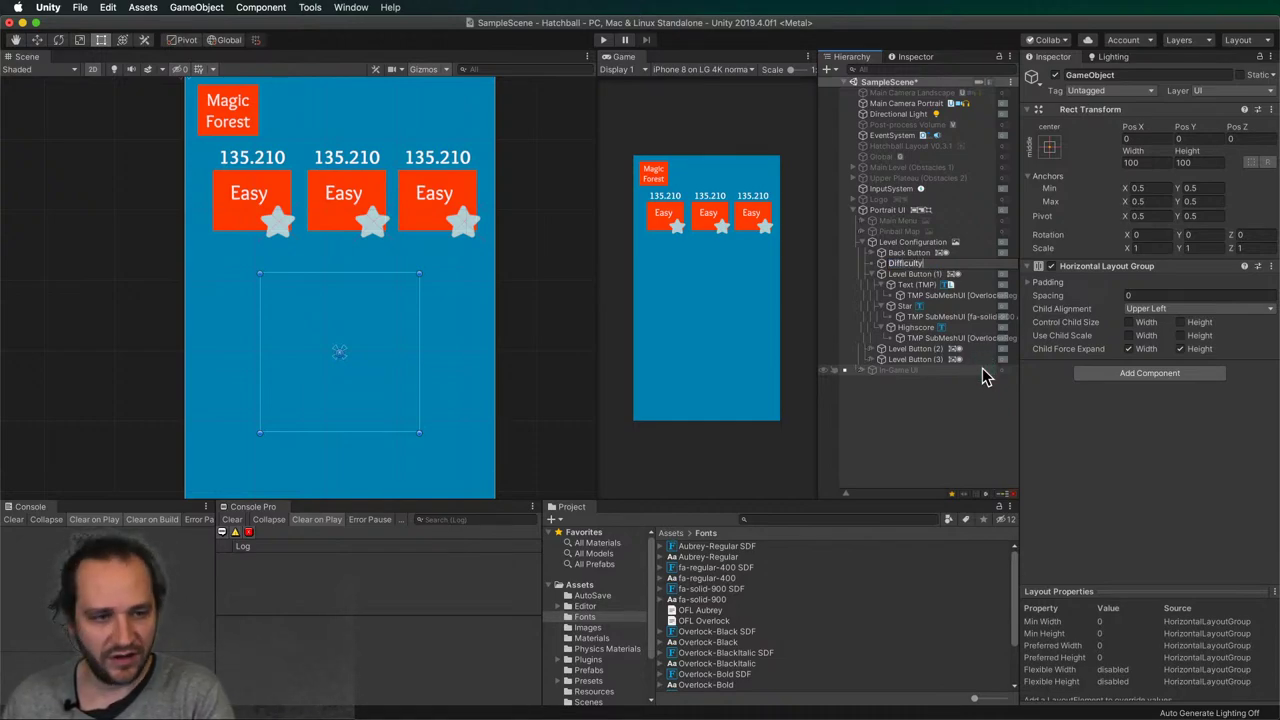
key("Return")
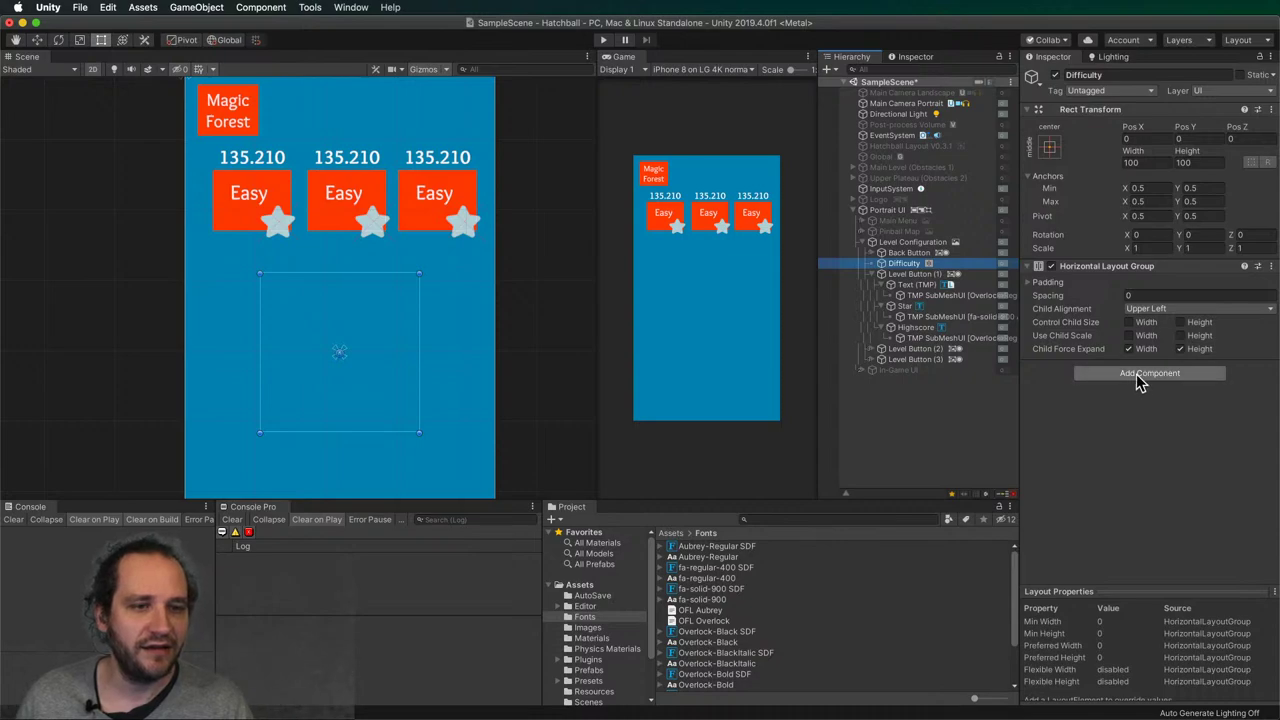
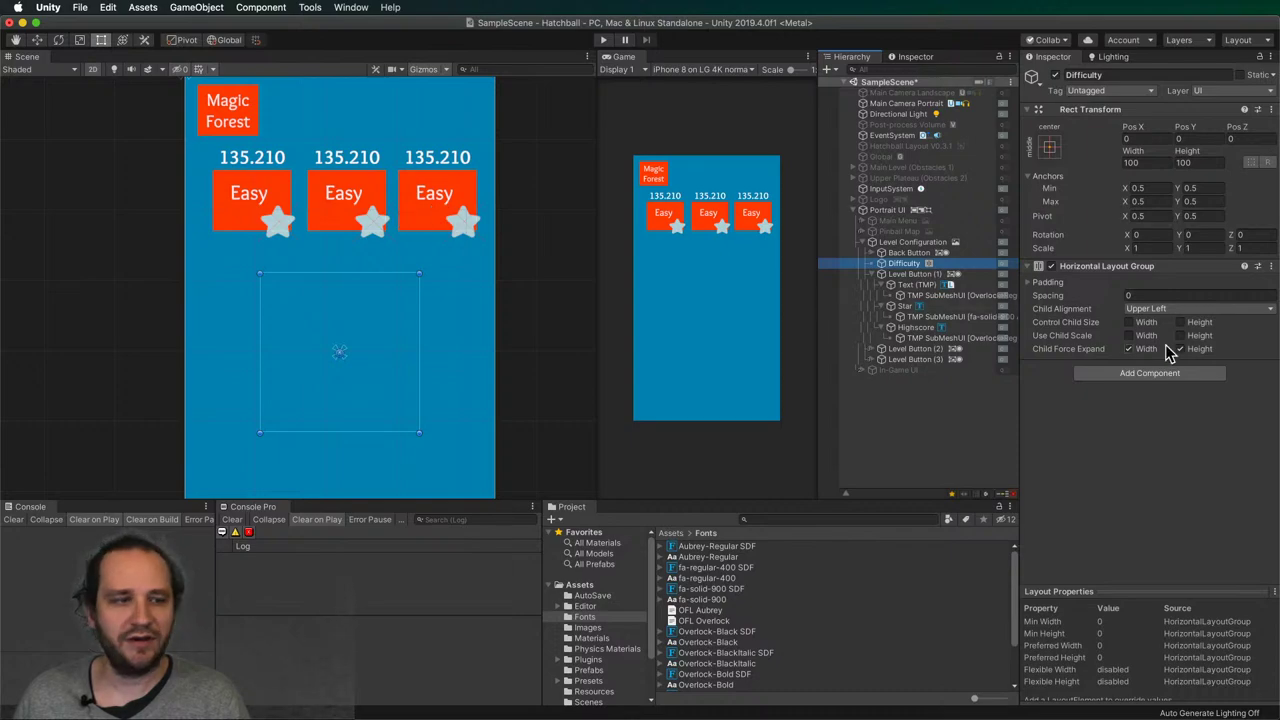
- Add a Toggle Group to Difficulty and move the three level buttons under it
left_click(1150, 373)
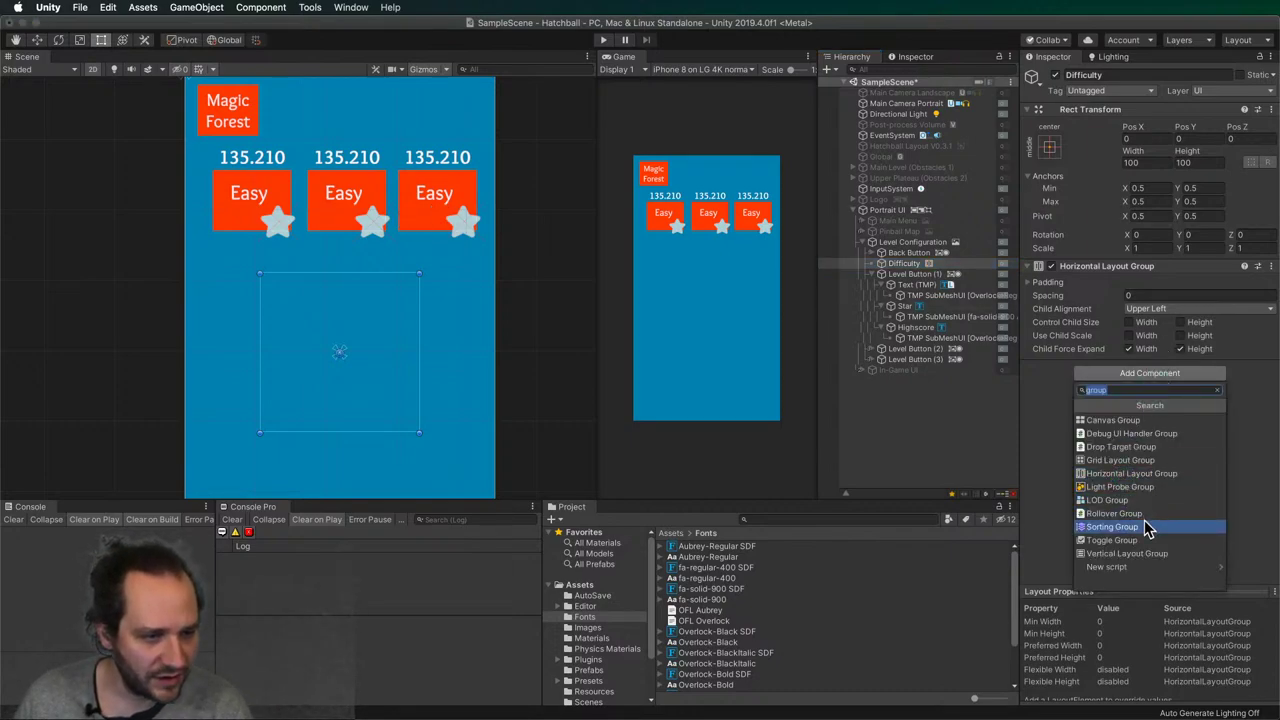
left_click(1130, 540)
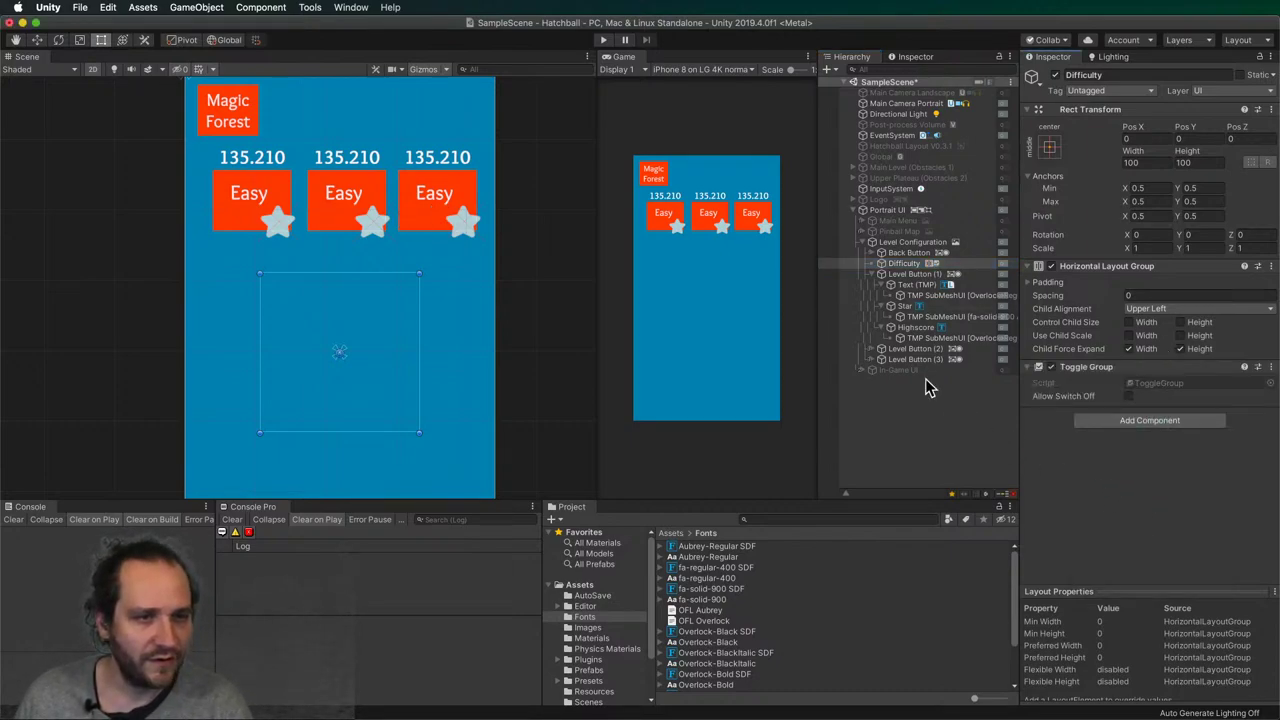
left_click(871, 276)
left_click(898, 274)
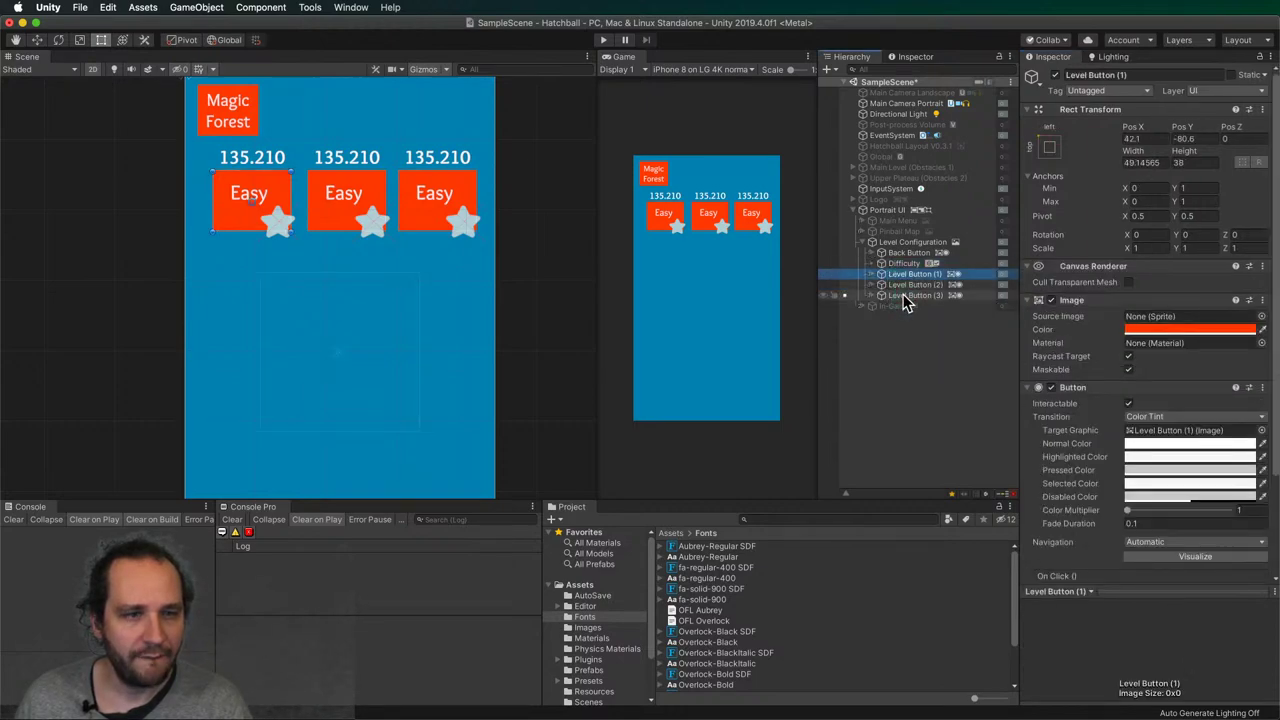
left_click(905, 295, "shift")
left_click_drag(905, 280, 905, 263)
- Rename the first level button to 'Easy Button'
left_click(914, 275)
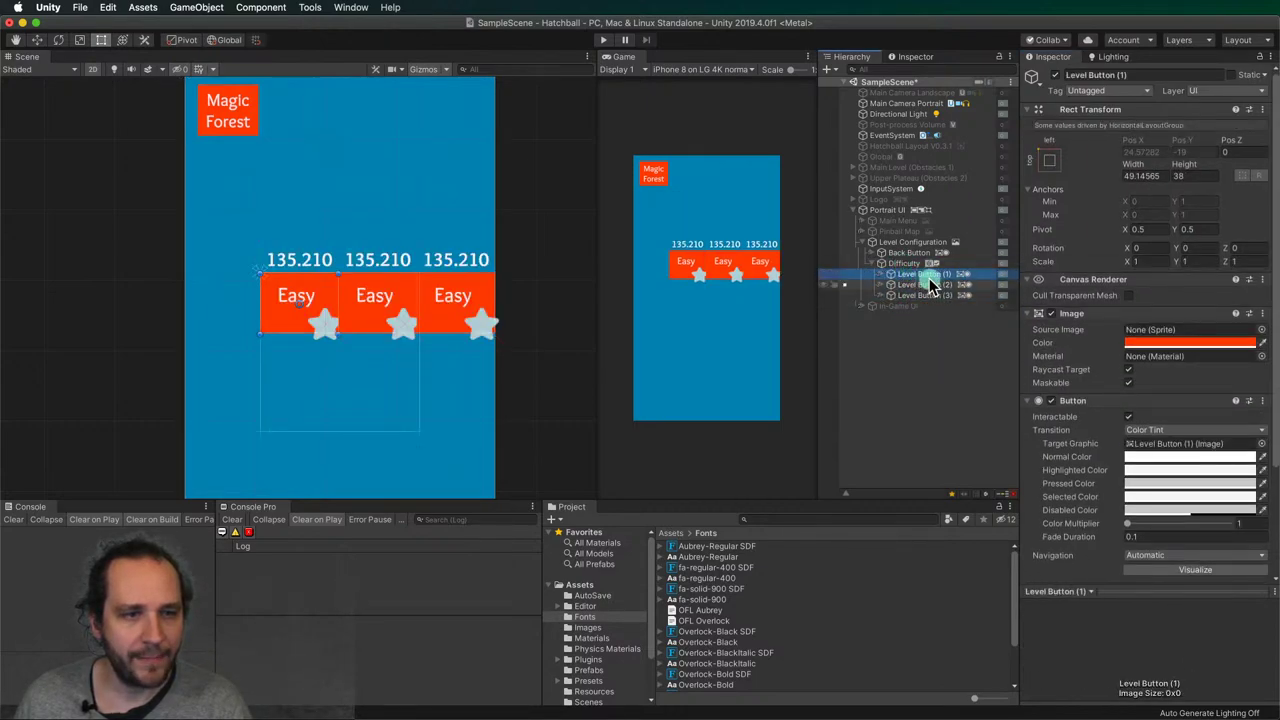
left_click(922, 296, "shift")
left_click(1096, 76)
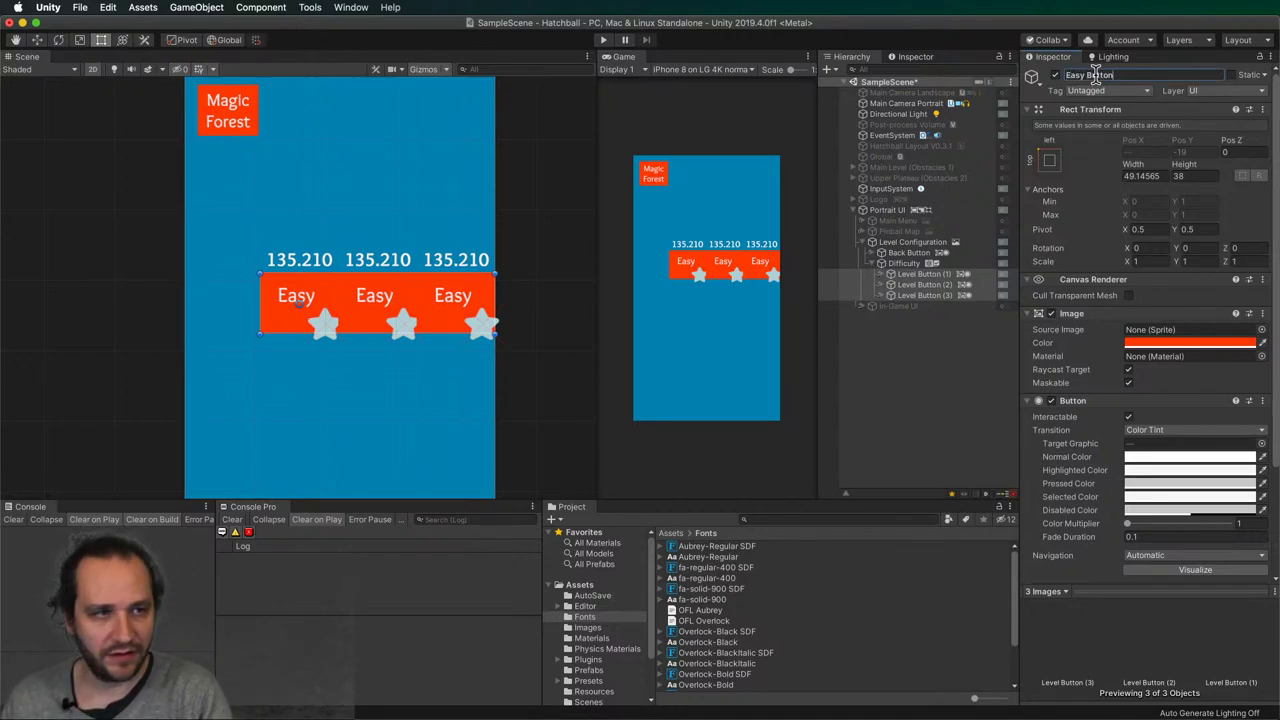
type("Easy Button")
key("Return")
- Rename the other two level buttons 'Medium Button' and 'Hard Button'
left_click(925, 284)
left_click(1090, 74)
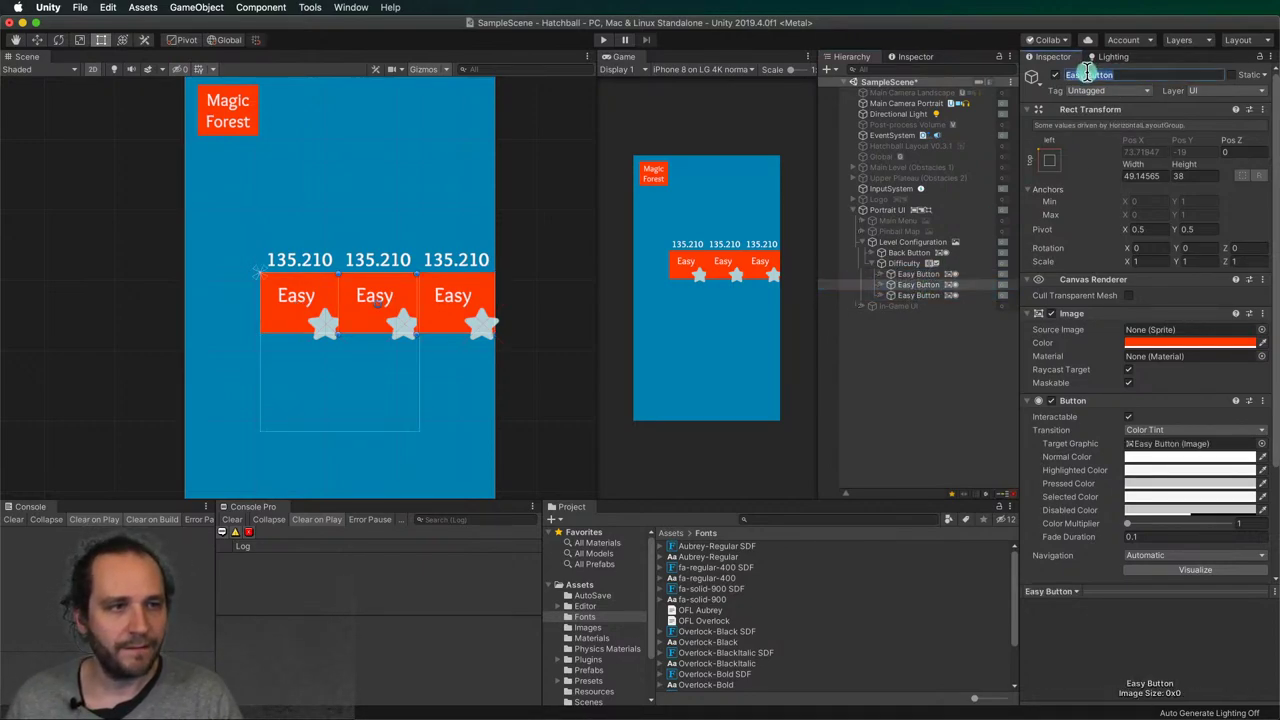
type("Medium Button")
key("Return")
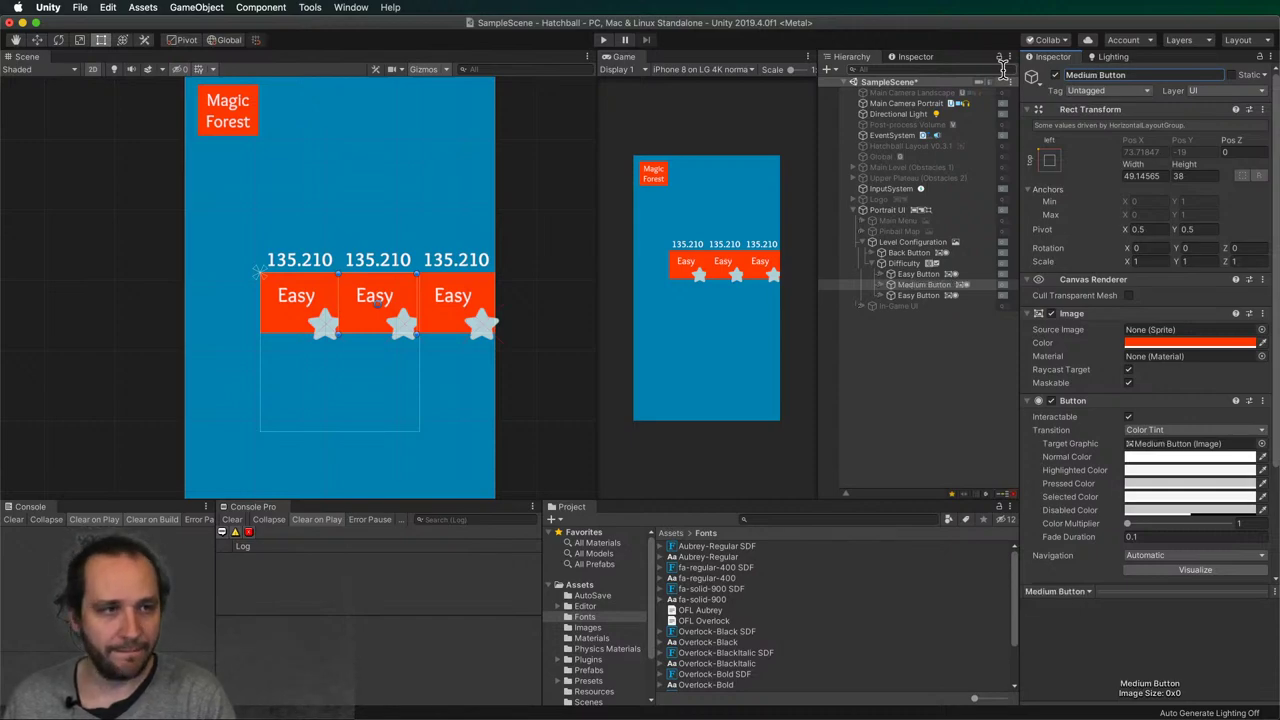
left_click(922, 295)
left_click(1090, 75)
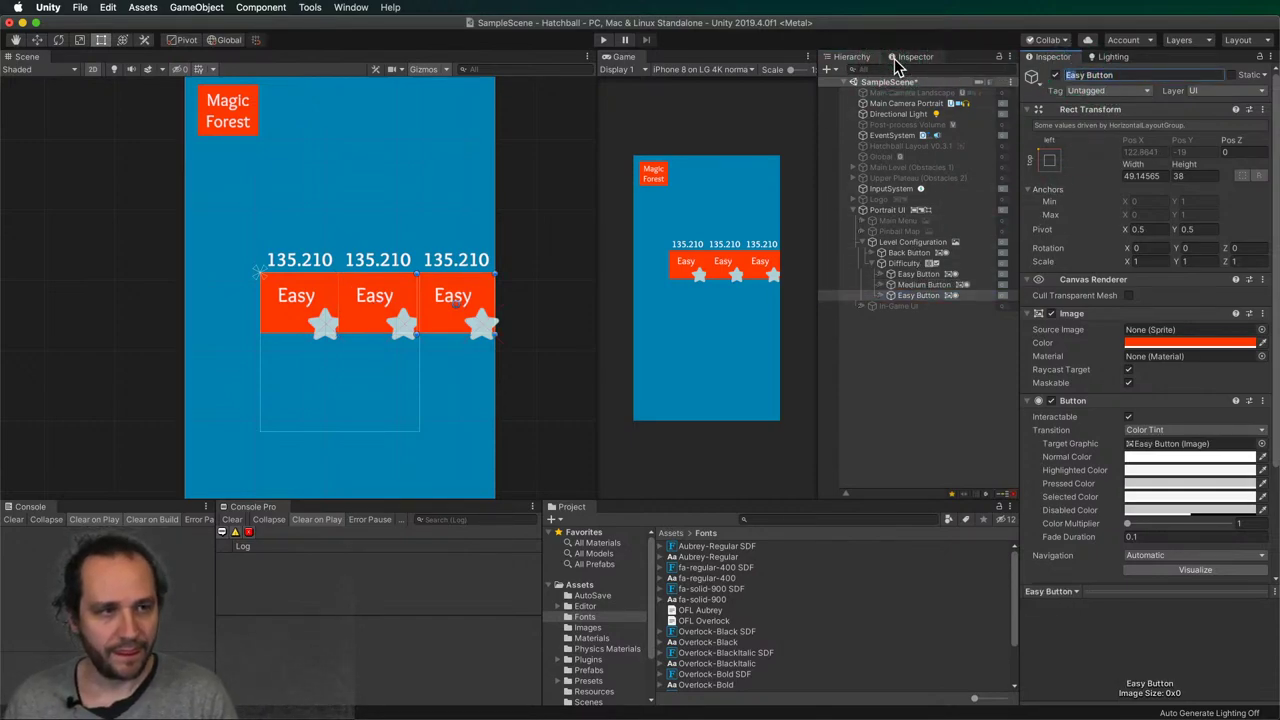
type("Hard Button")
key("Return")
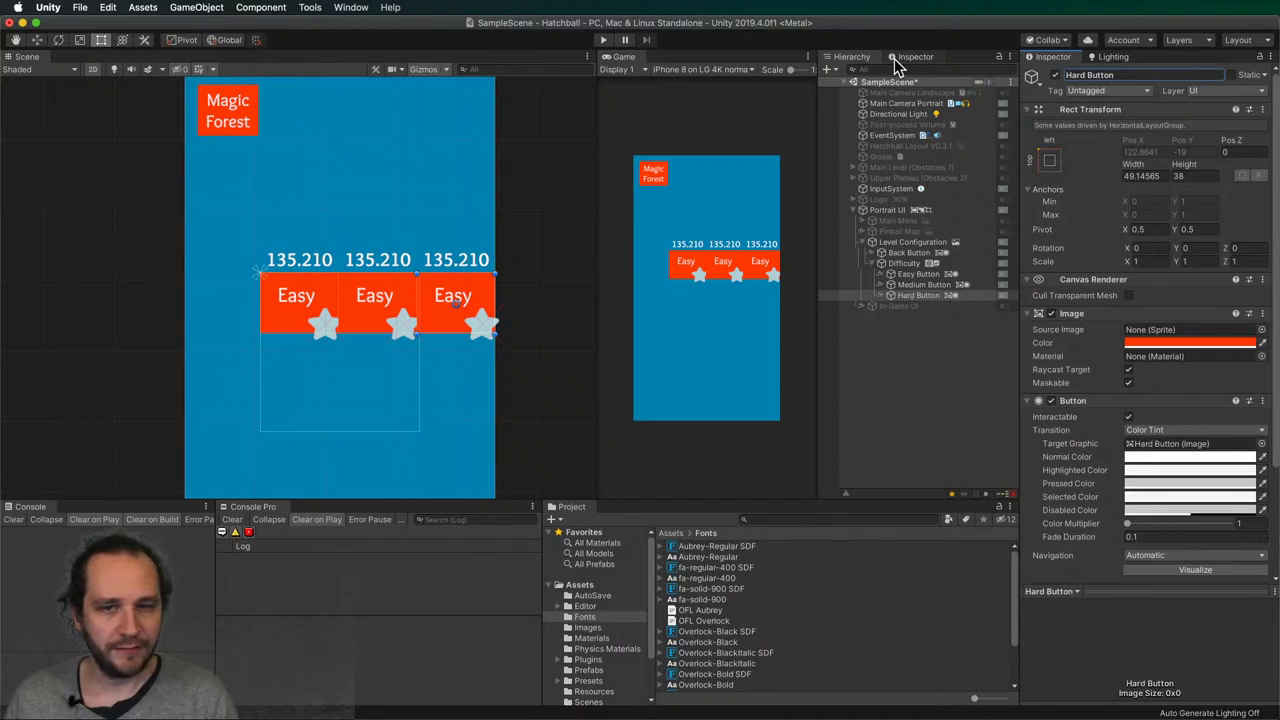
- Set the Difficulty Rect Transform Width to 138, then select Main Menu's Button Group
left_click(908, 263)
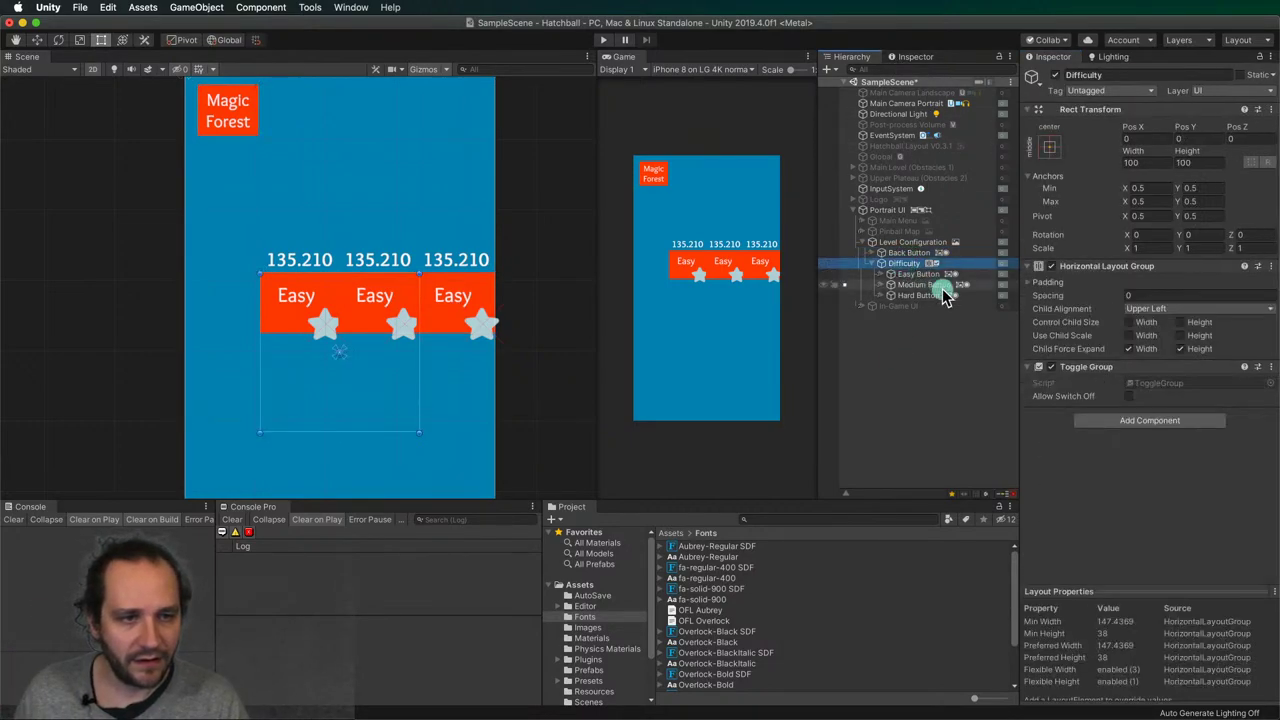
left_click(1145, 162)
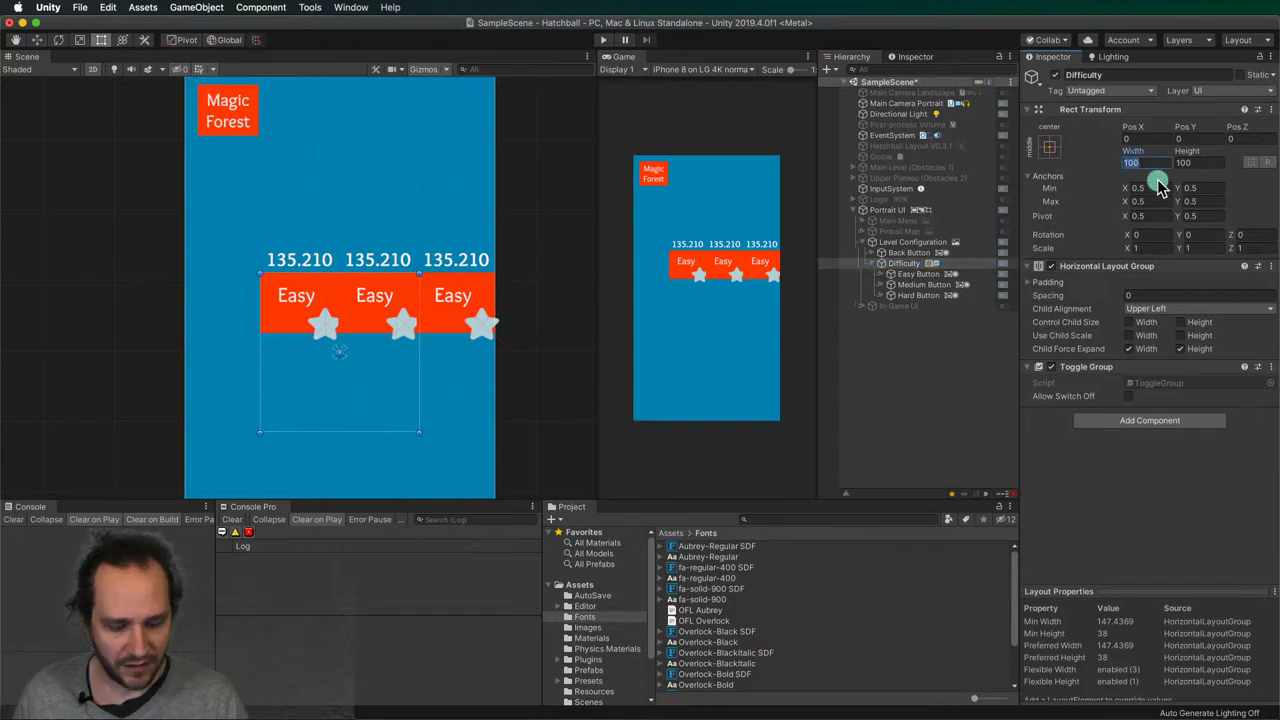
type("138")
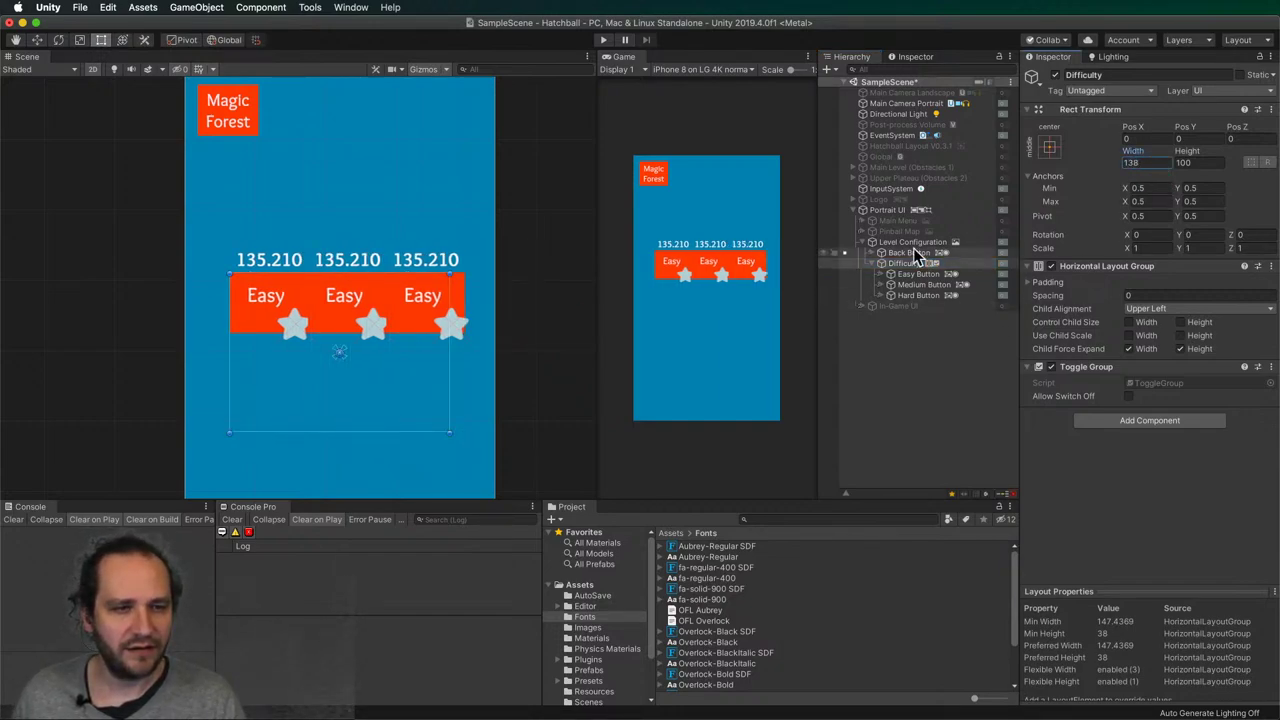
left_click(864, 220)
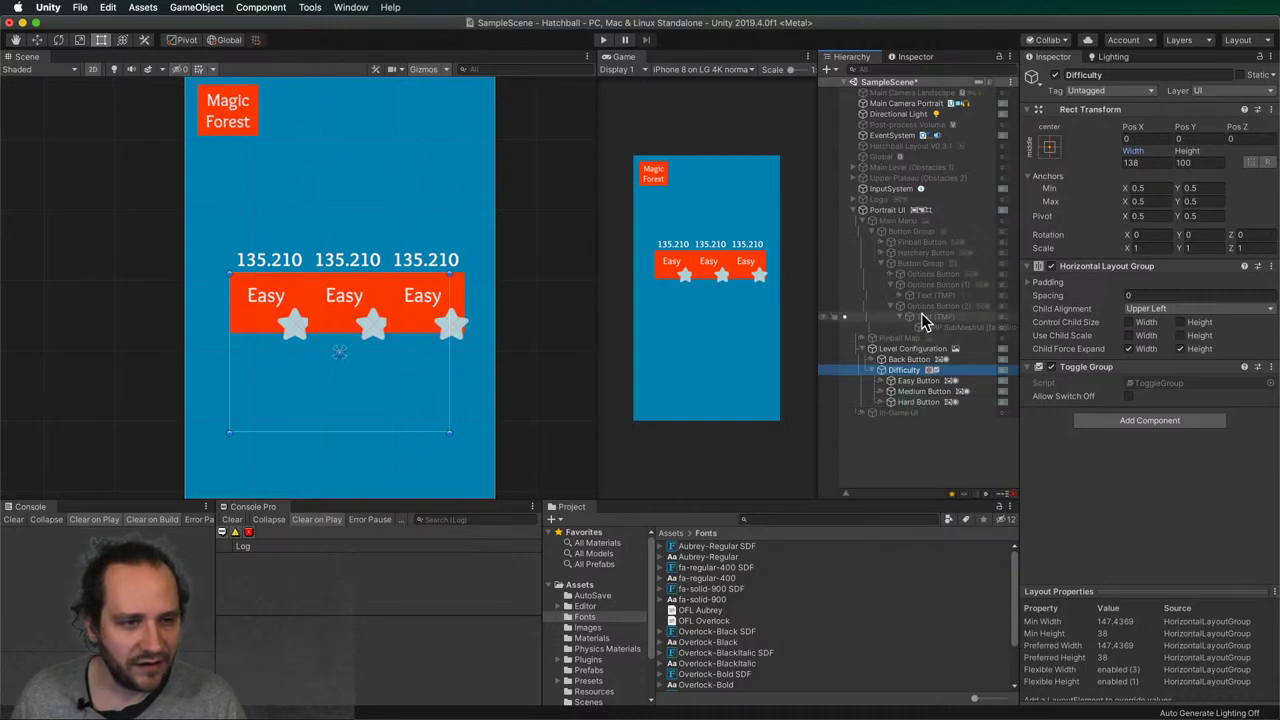
left_click(911, 265)
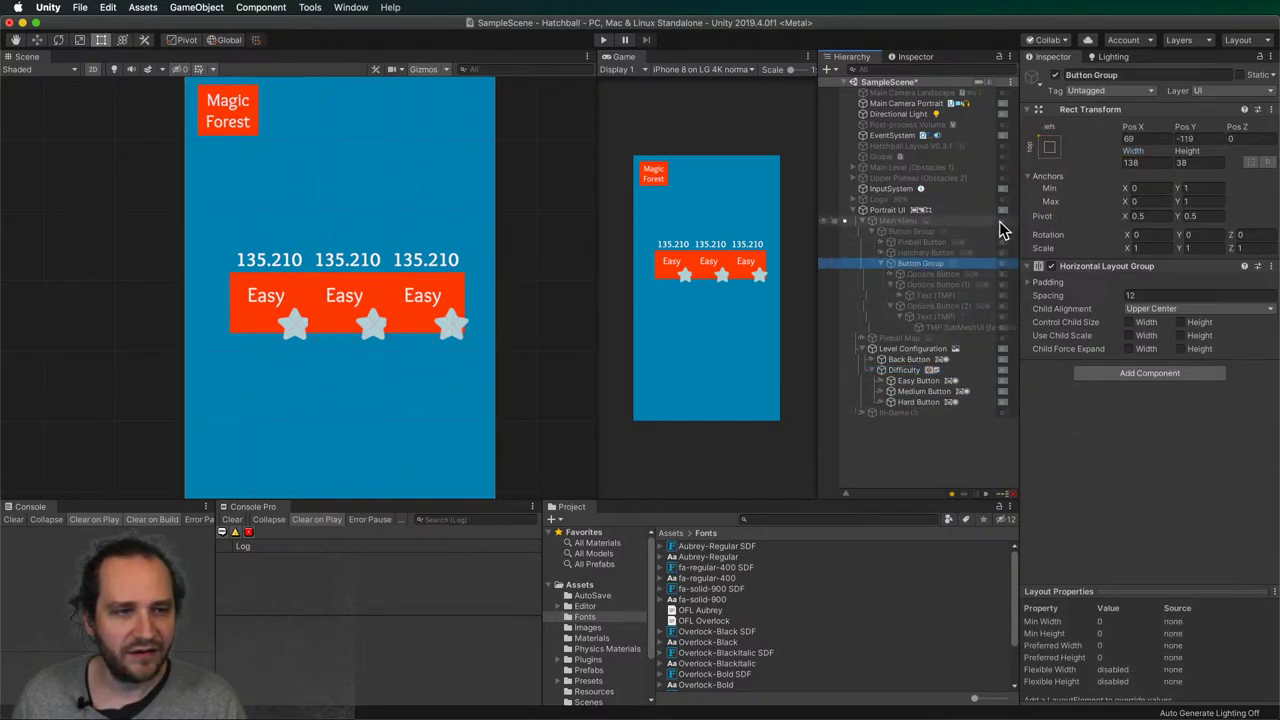
left_click(1002, 222)
left_click(1004, 349)
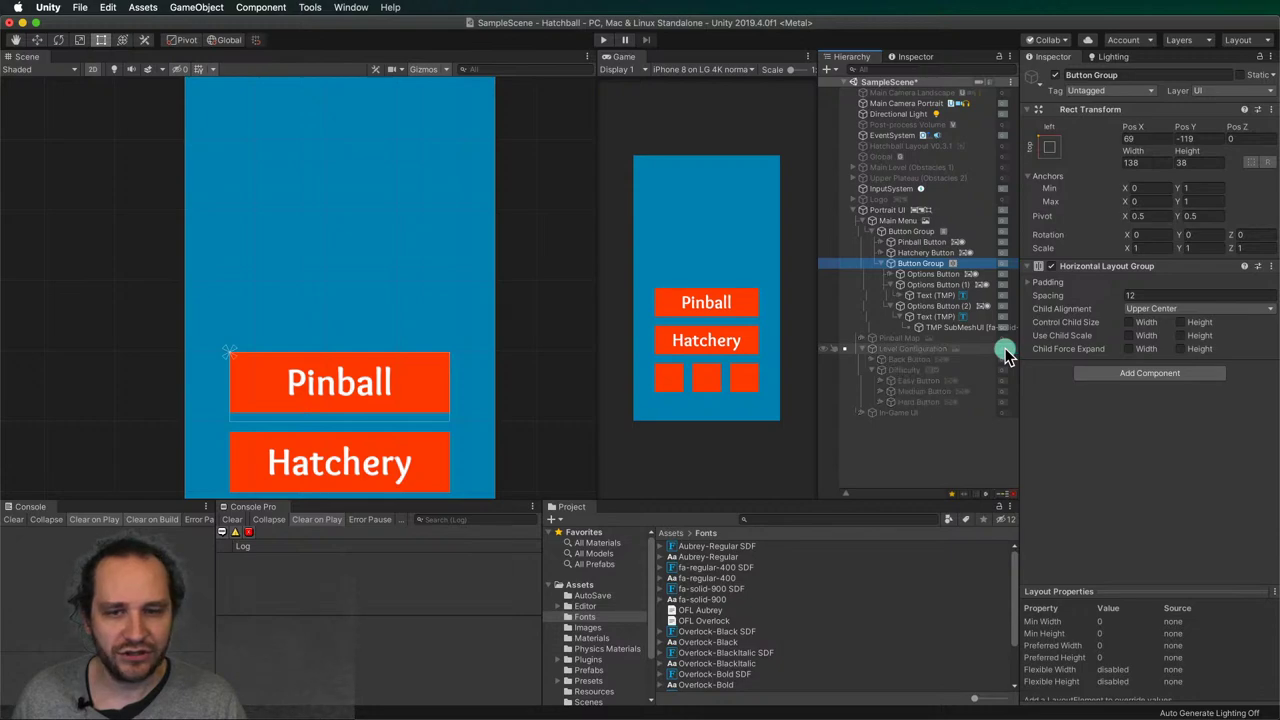
left_click(1004, 352)
left_click(1004, 352)
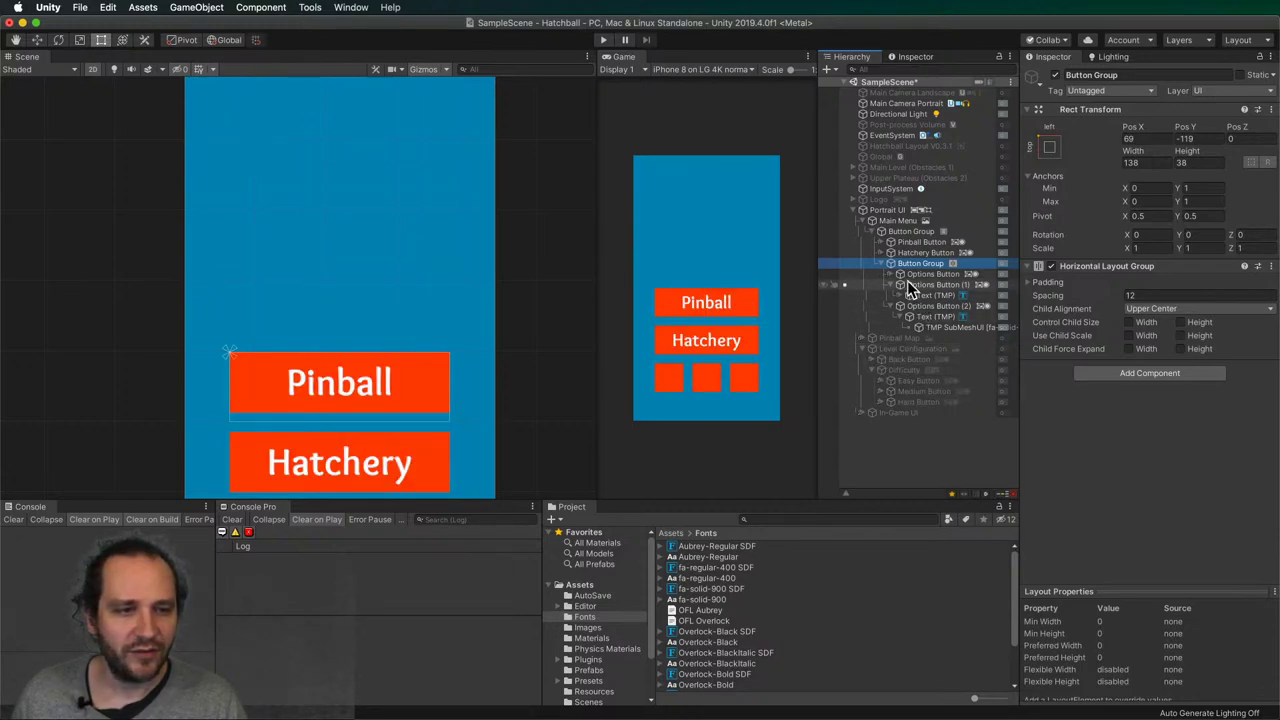
left_click(1004, 264)
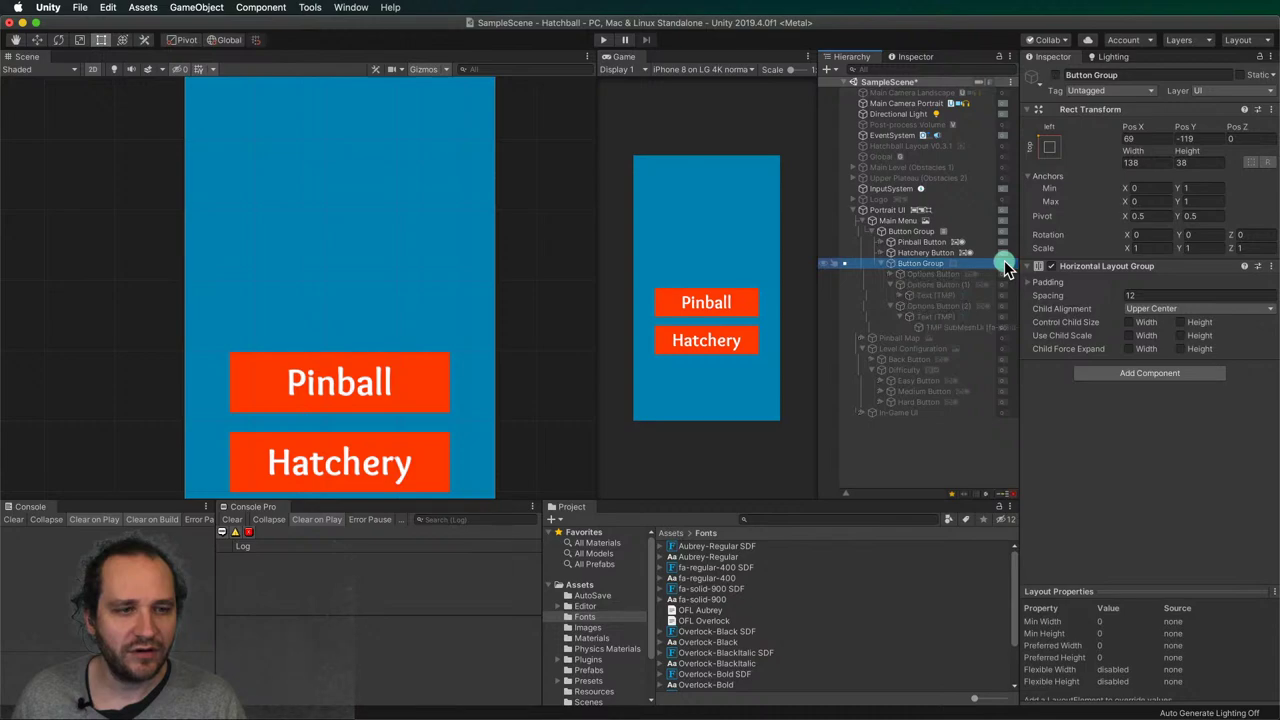
left_click(1004, 264)
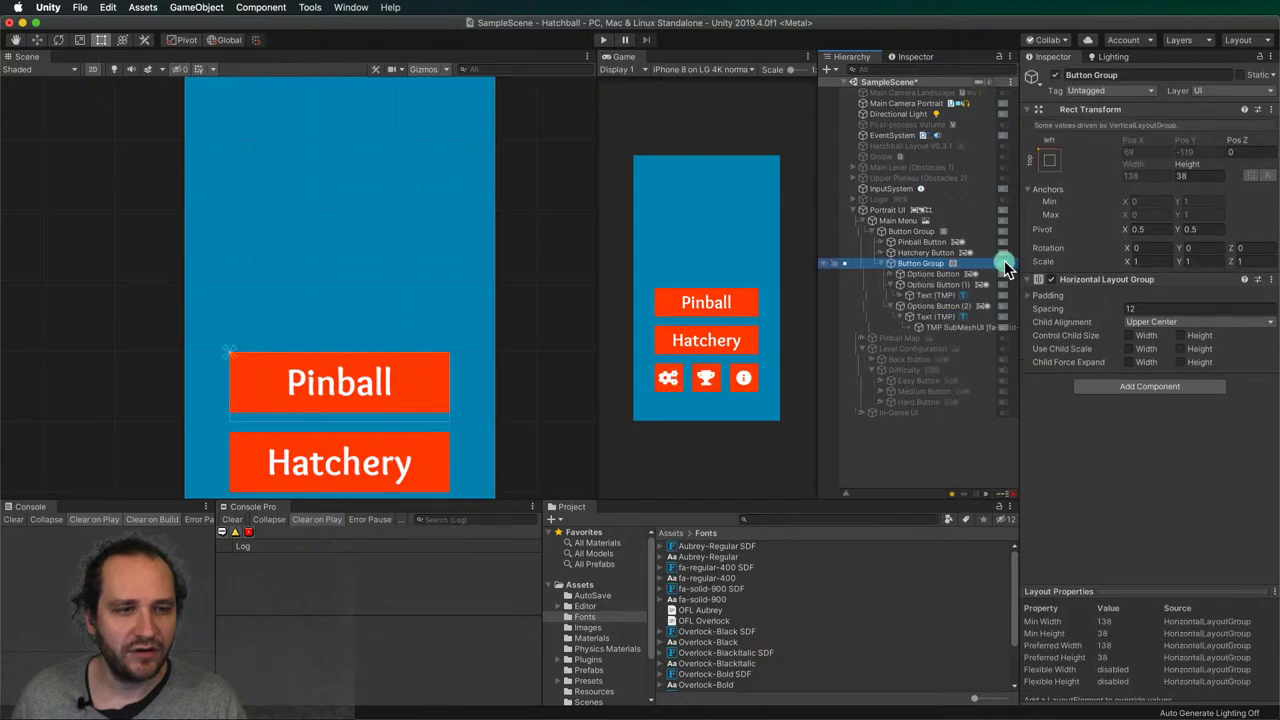
left_click(940, 275)
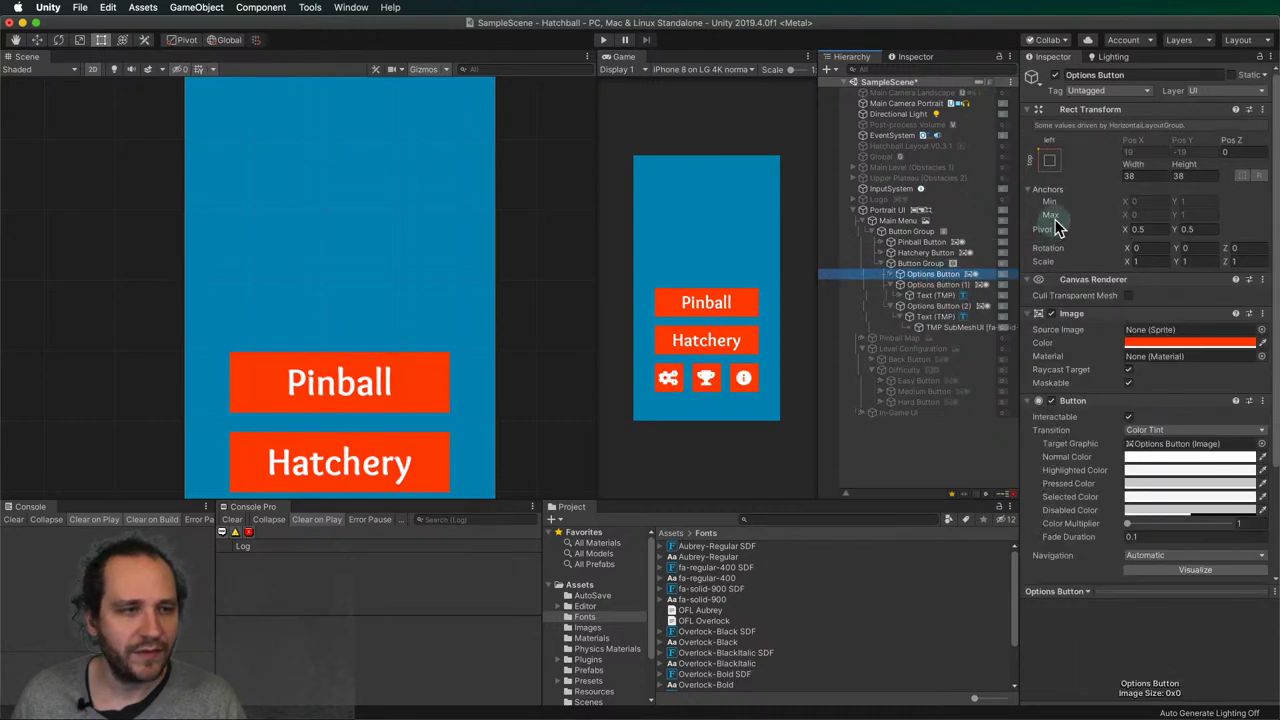
left_click(930, 285)
left_click(930, 306)
left_click(898, 285)
left_click(898, 295)
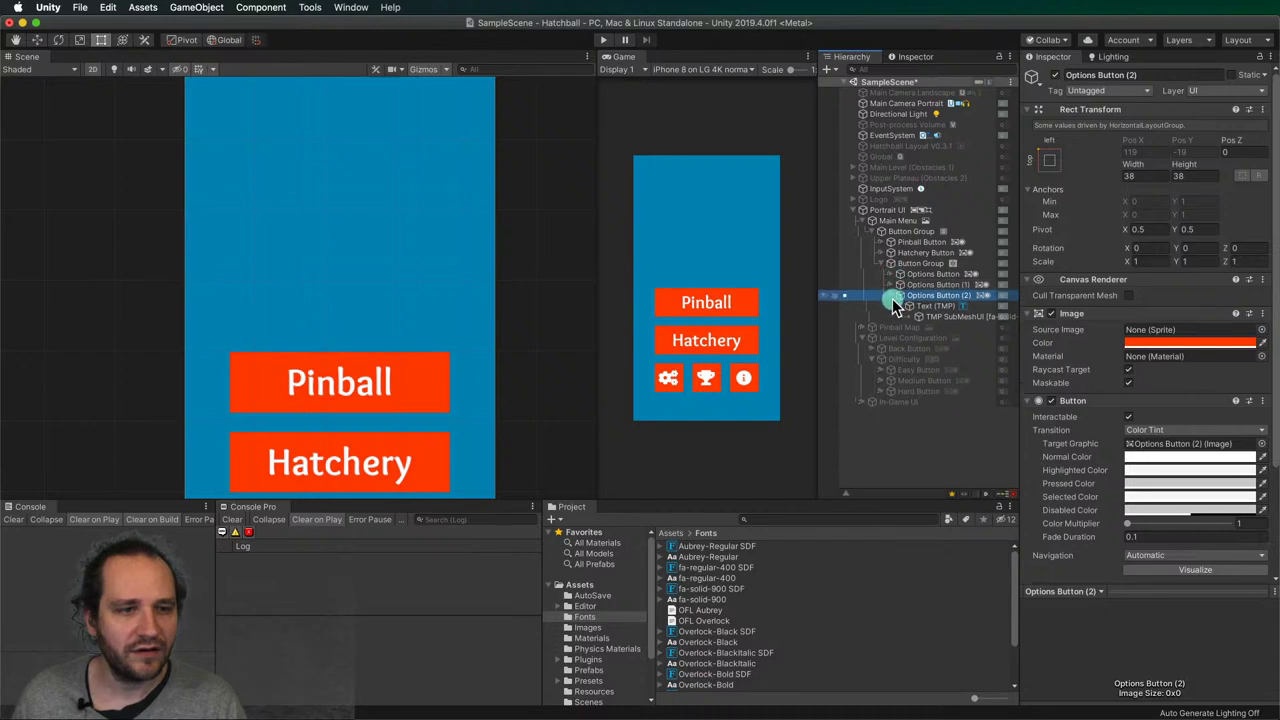
left_click(880, 263)
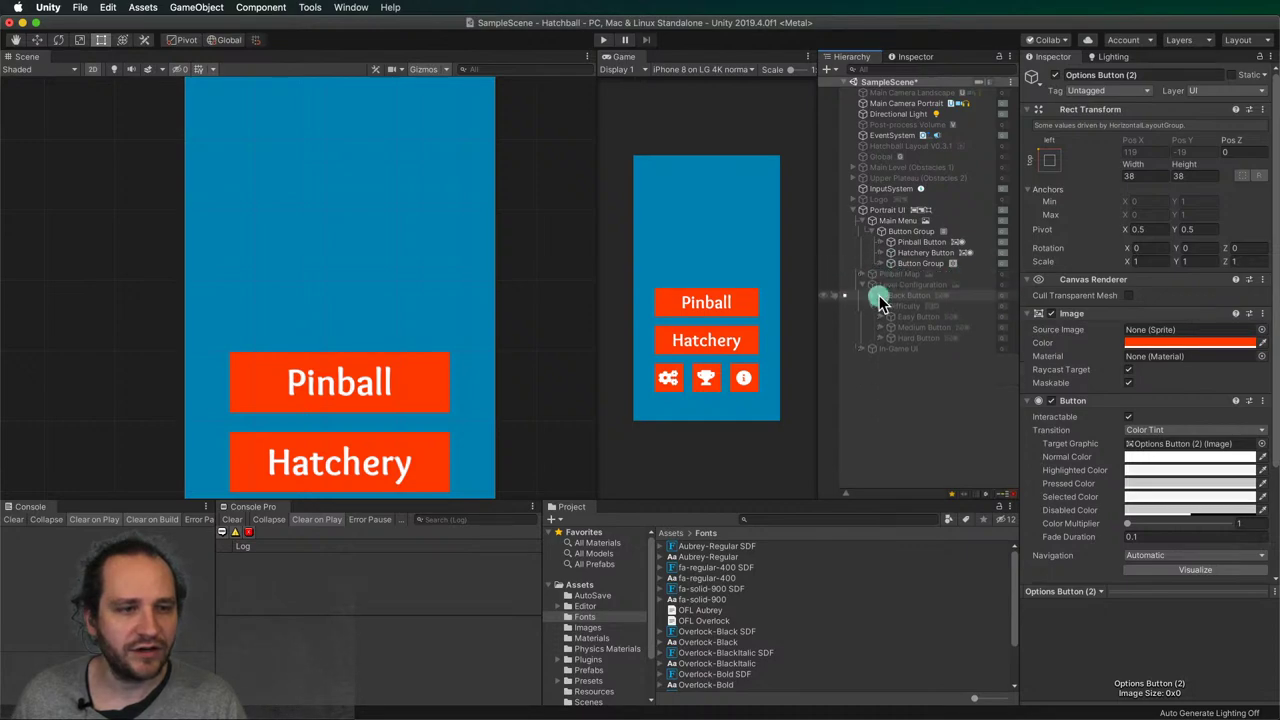
left_click(1002, 220)
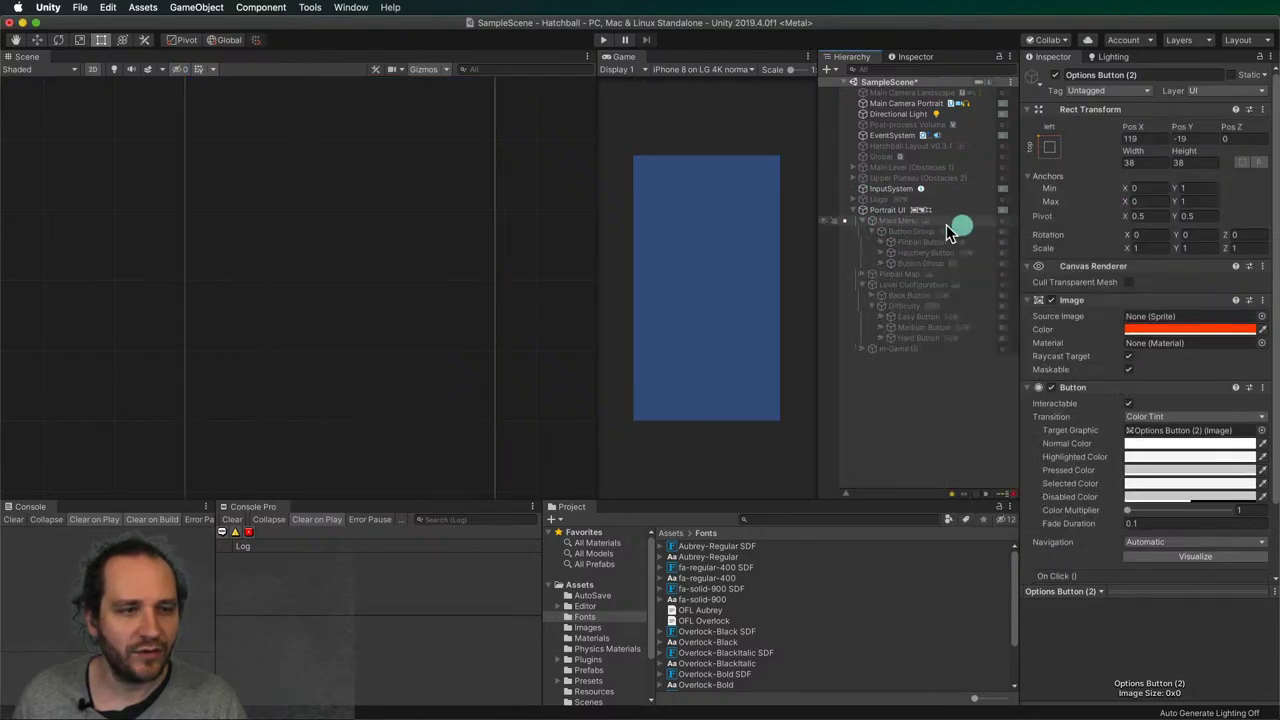
left_click(862, 220)
left_click(1001, 242)
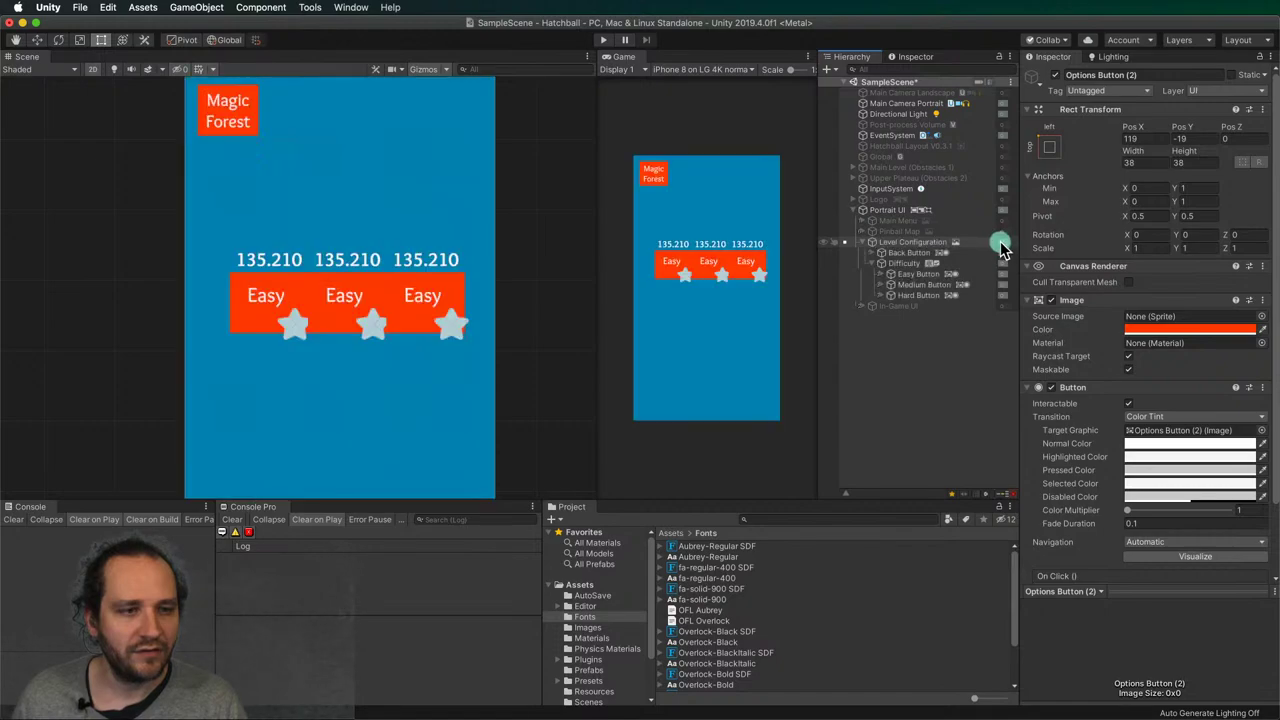
left_click(912, 275)
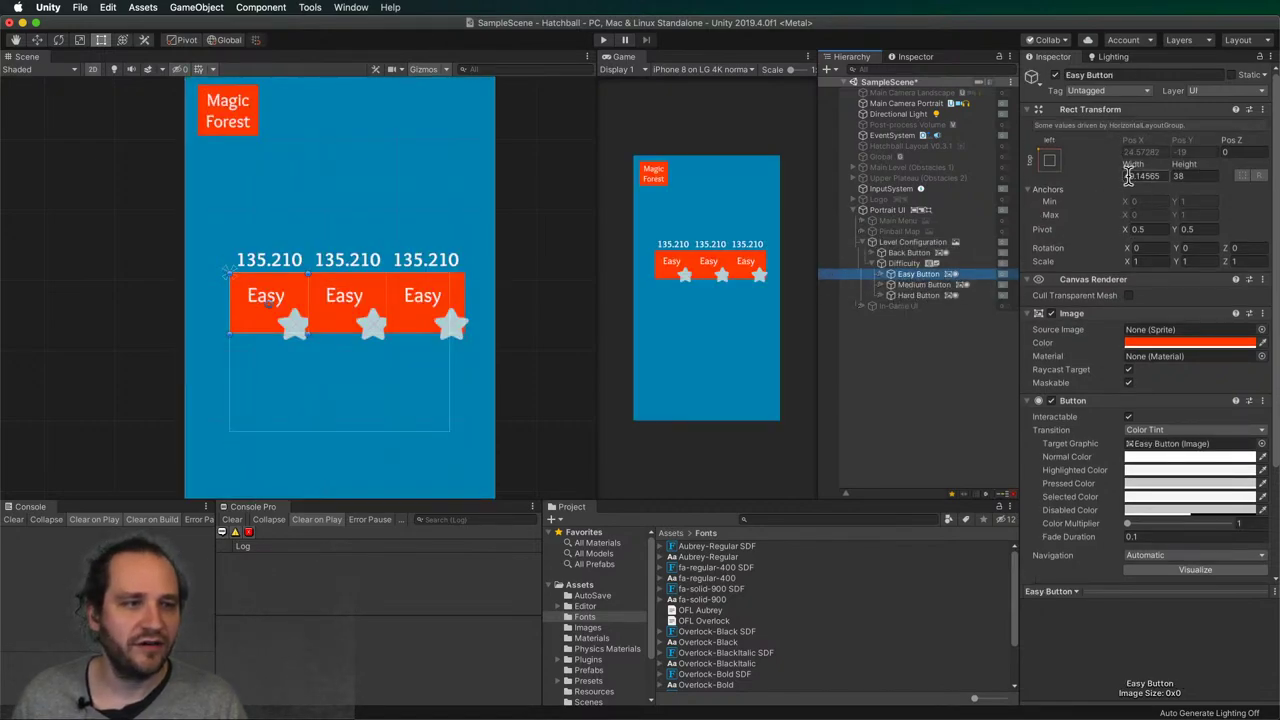
- Set the shared width of Easy, Medium and Hard Button to 38
left_click(958, 295, "shift")
left_click(1148, 176)
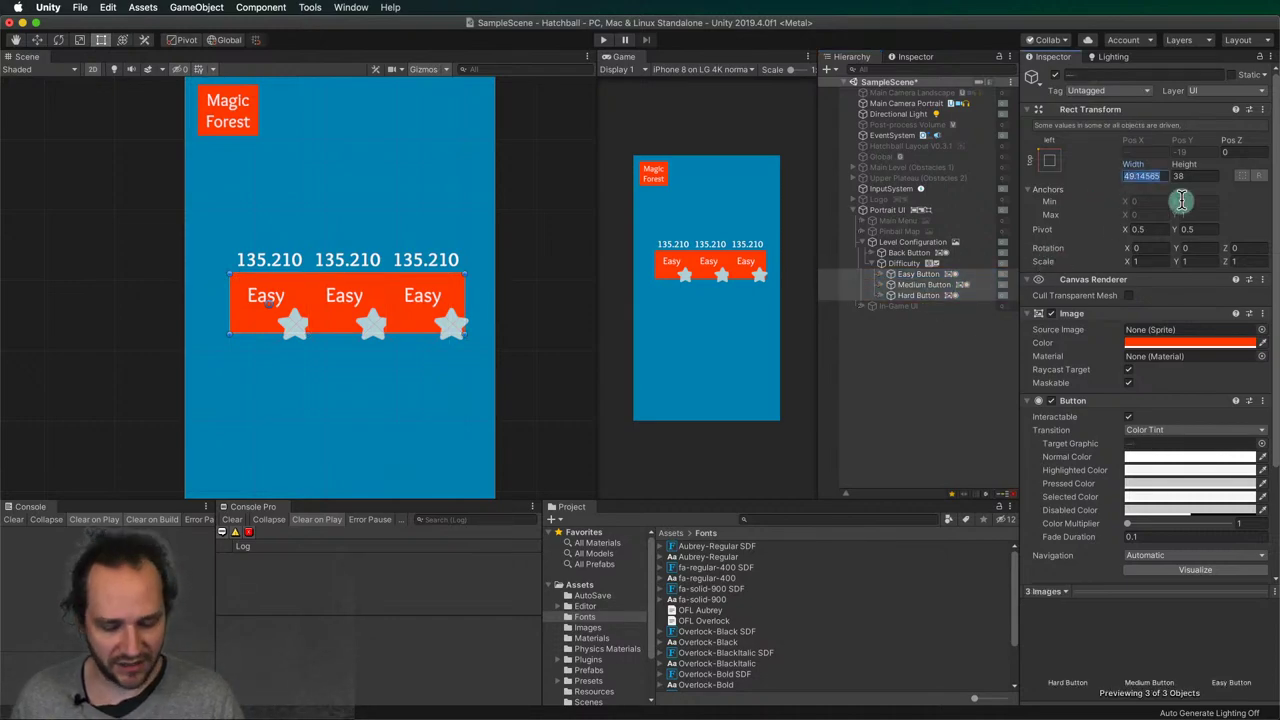
type("38")
key("Return")
- Expand the three buttons in the Hierarchy and select their three Highscore labels together
left_click(900, 284)
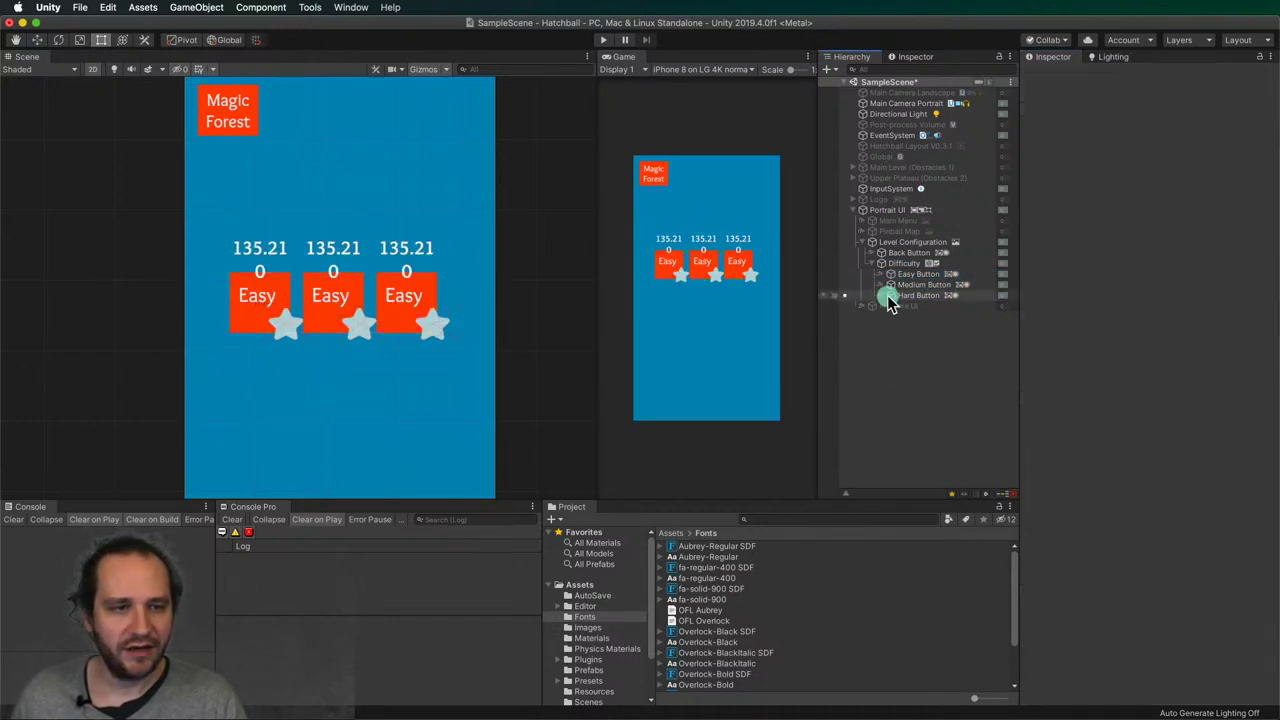
left_click(882, 295)
left_click(881, 274)
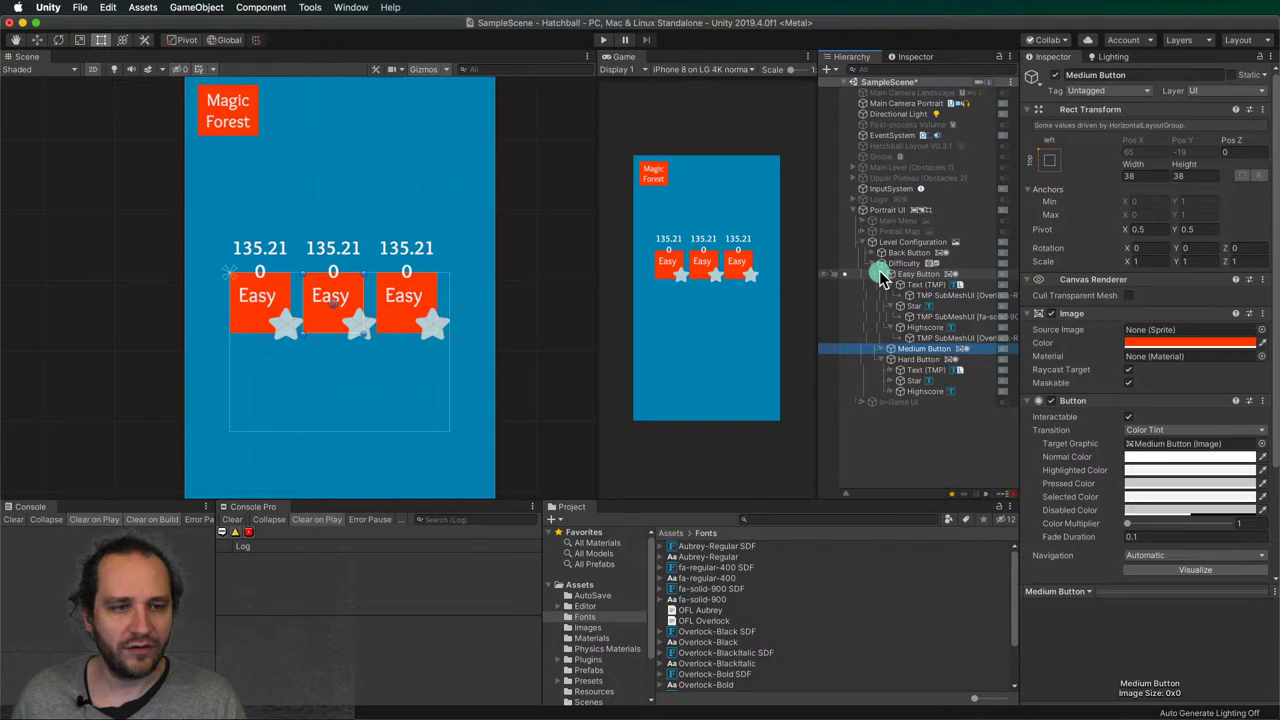
left_click(881, 348)
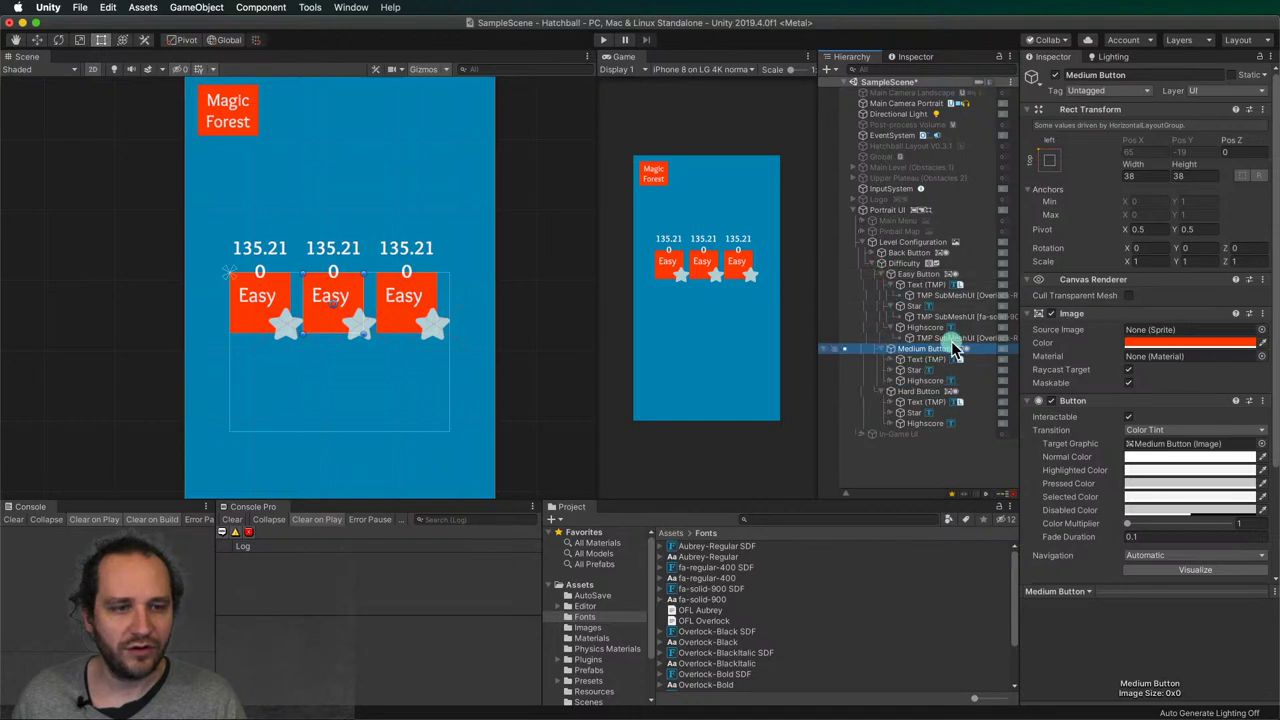
left_click(892, 284)
left_click(892, 295)
left_click(910, 306)
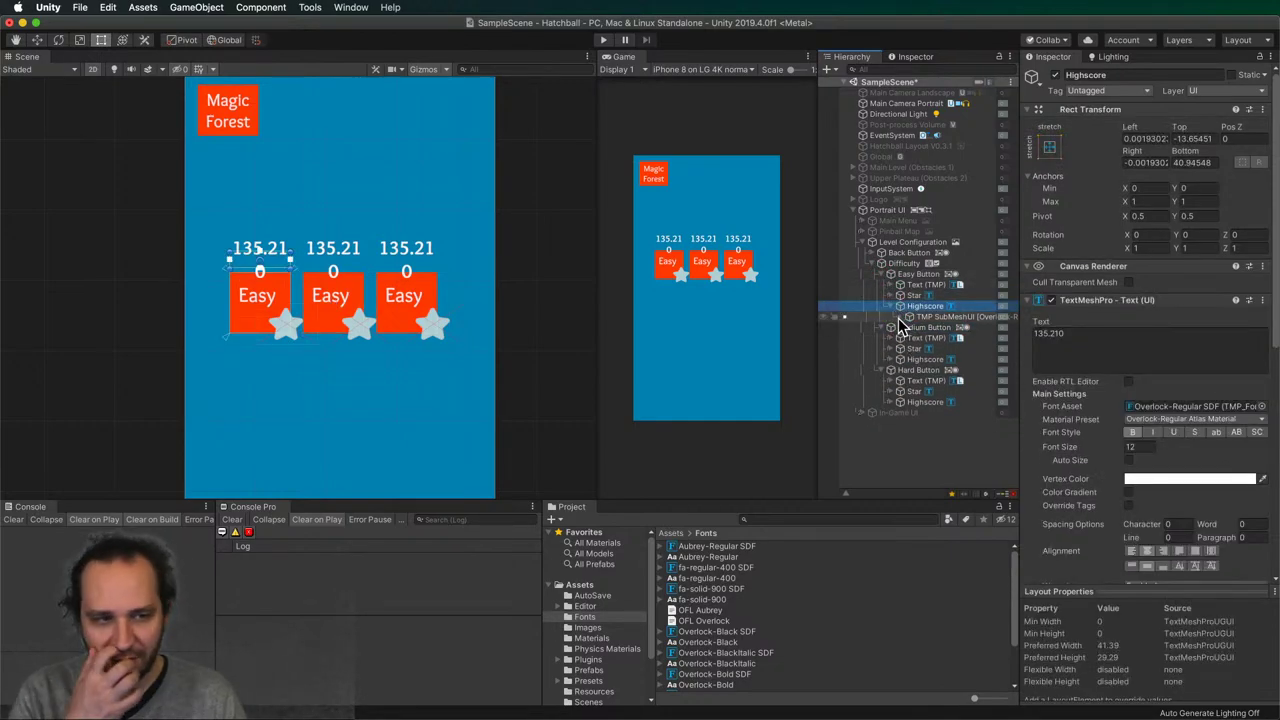
left_click(892, 306)
left_click(922, 348, "super")
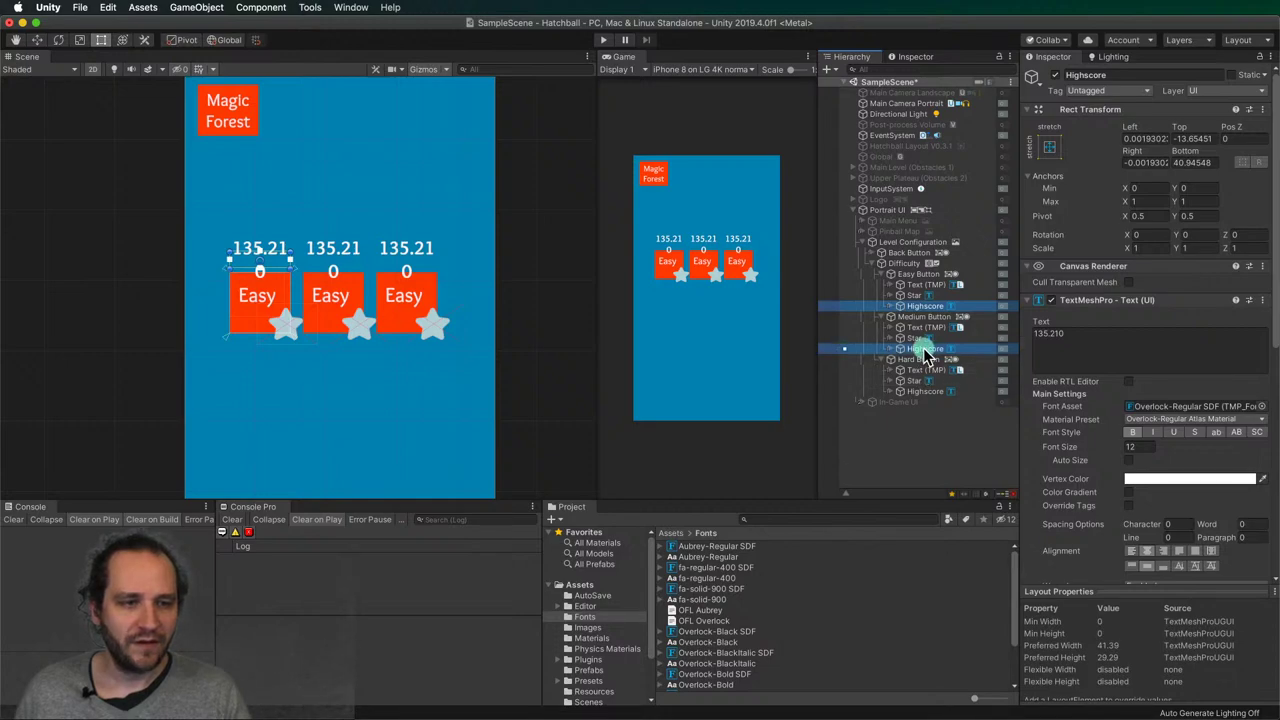
left_click(925, 390, "super")
- Set the Highscore labels' TextMeshPro Font Size to 10
left_click(1140, 447)
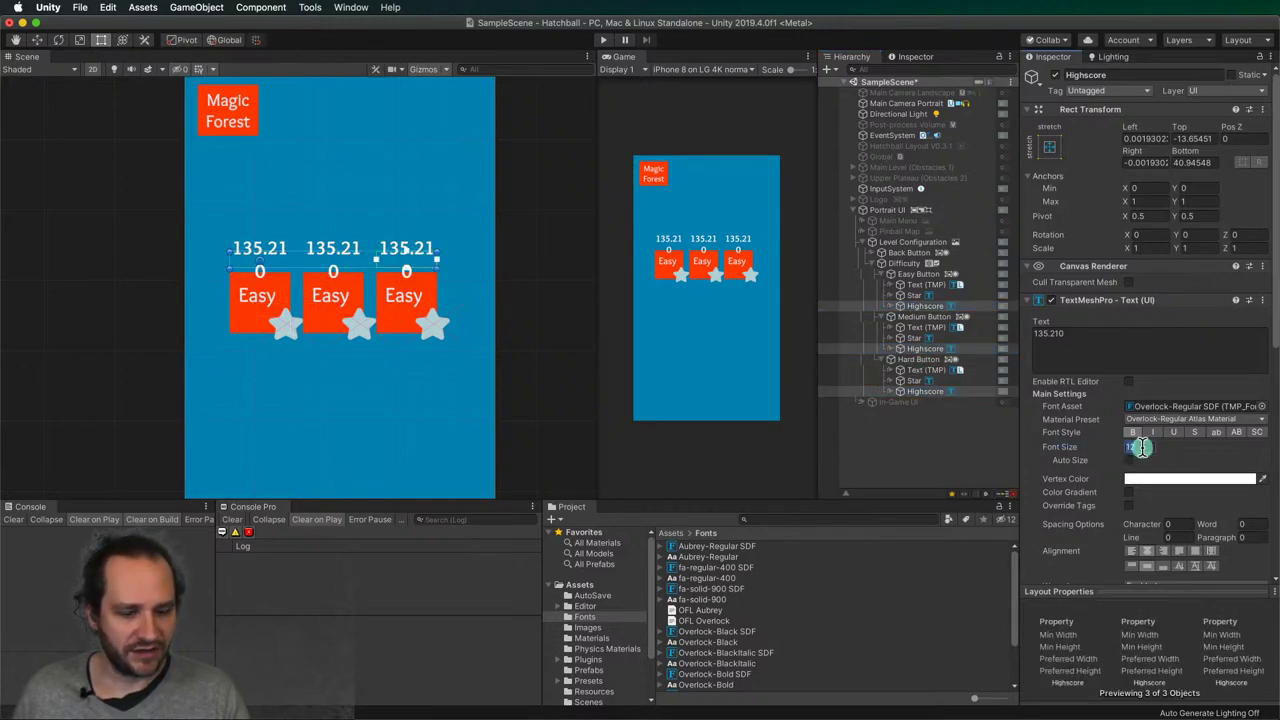
type("10")
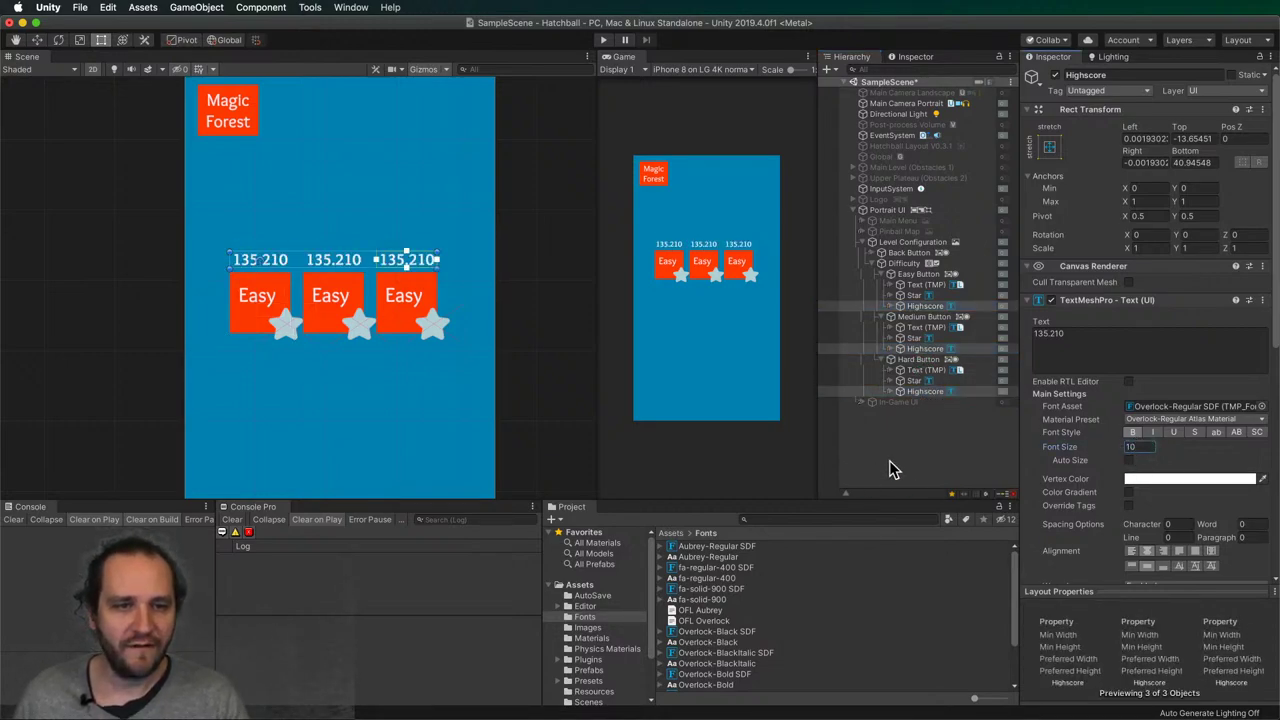
key("super+z")
key("super+z")
key("super+z")
key("super+z")
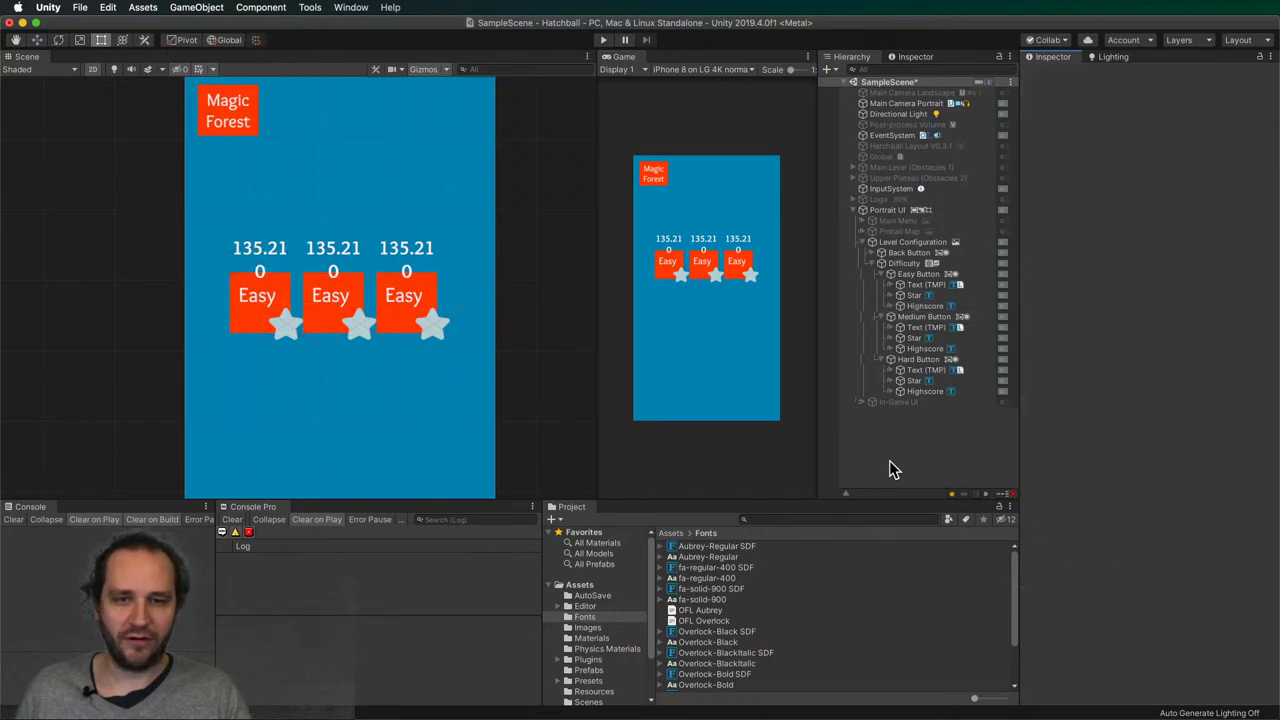
key("super+z")
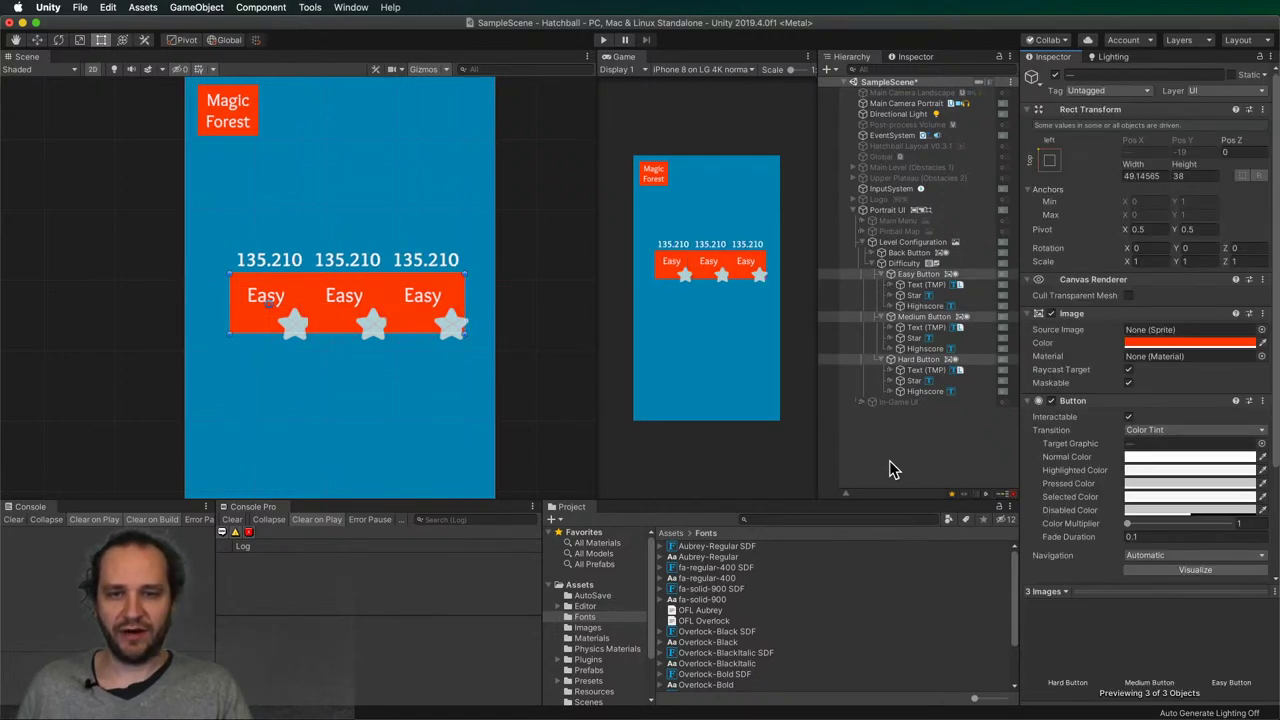
- Select Difficulty and set its Horizontal Layout Group spacing, trying 12 and then 10
left_click(905, 264)
left_click(1140, 162)
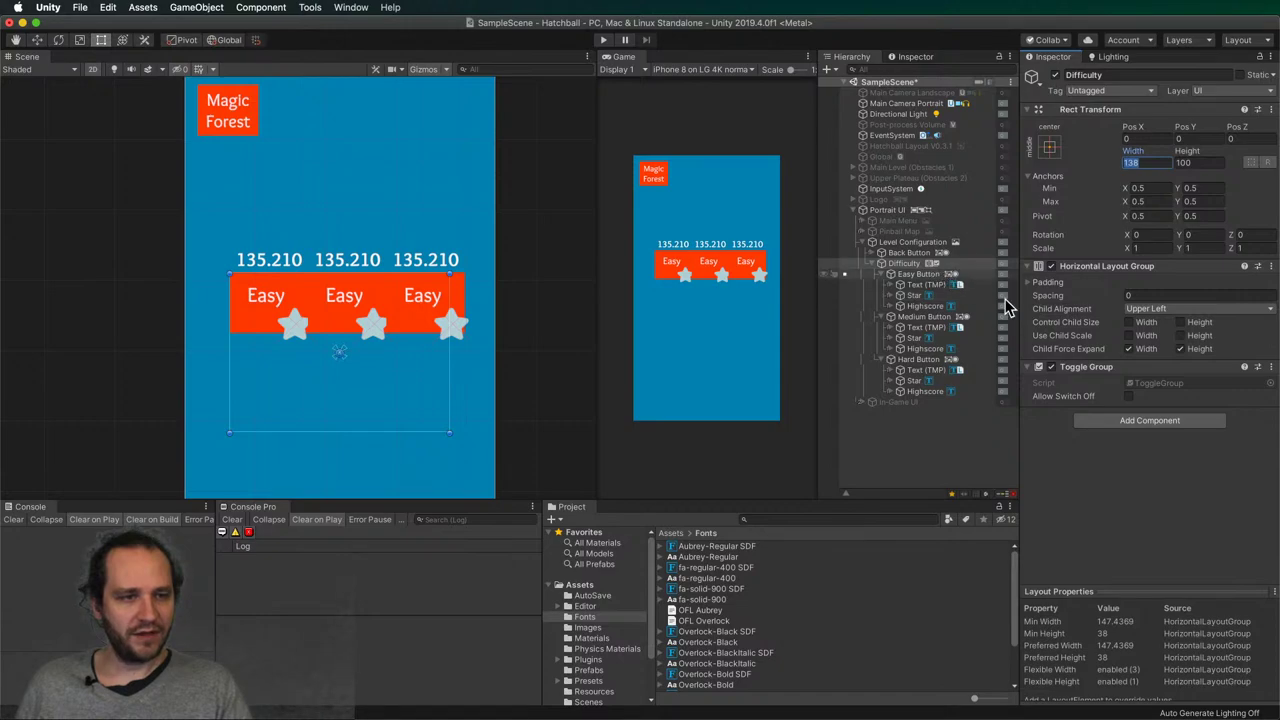
left_click(1163, 295)
type("12")
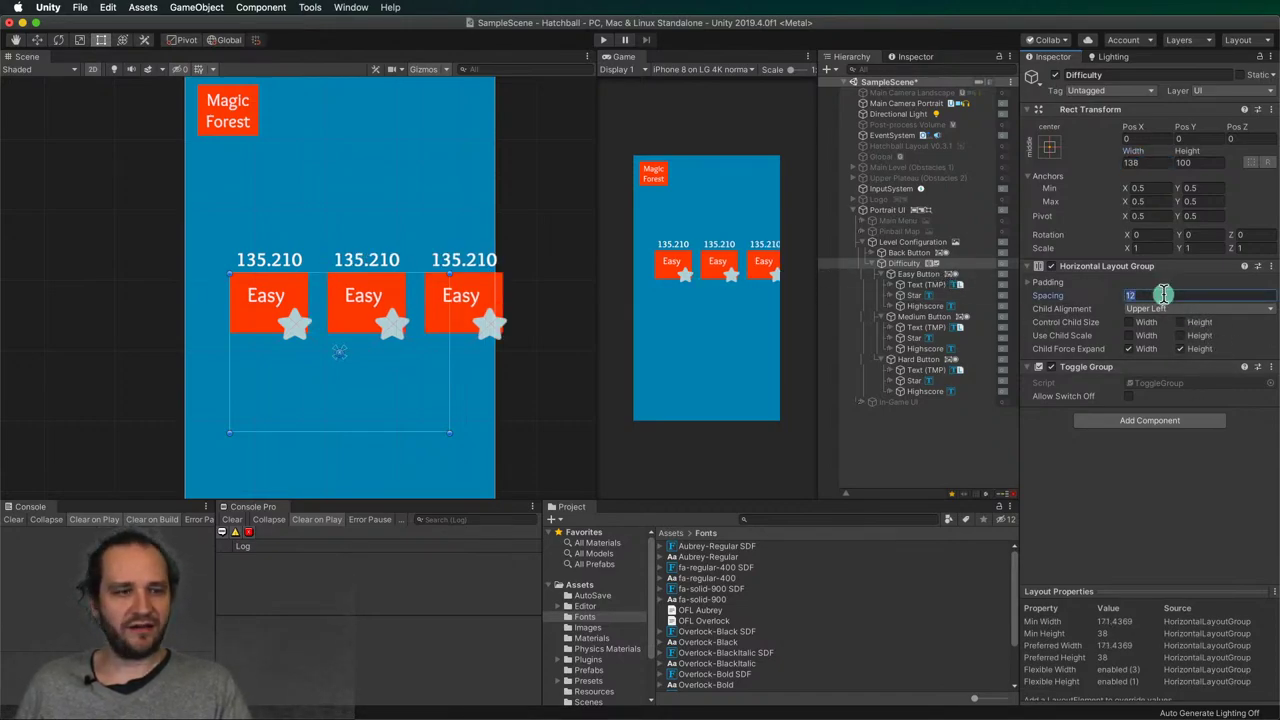
key("BackSpace")
type("0")
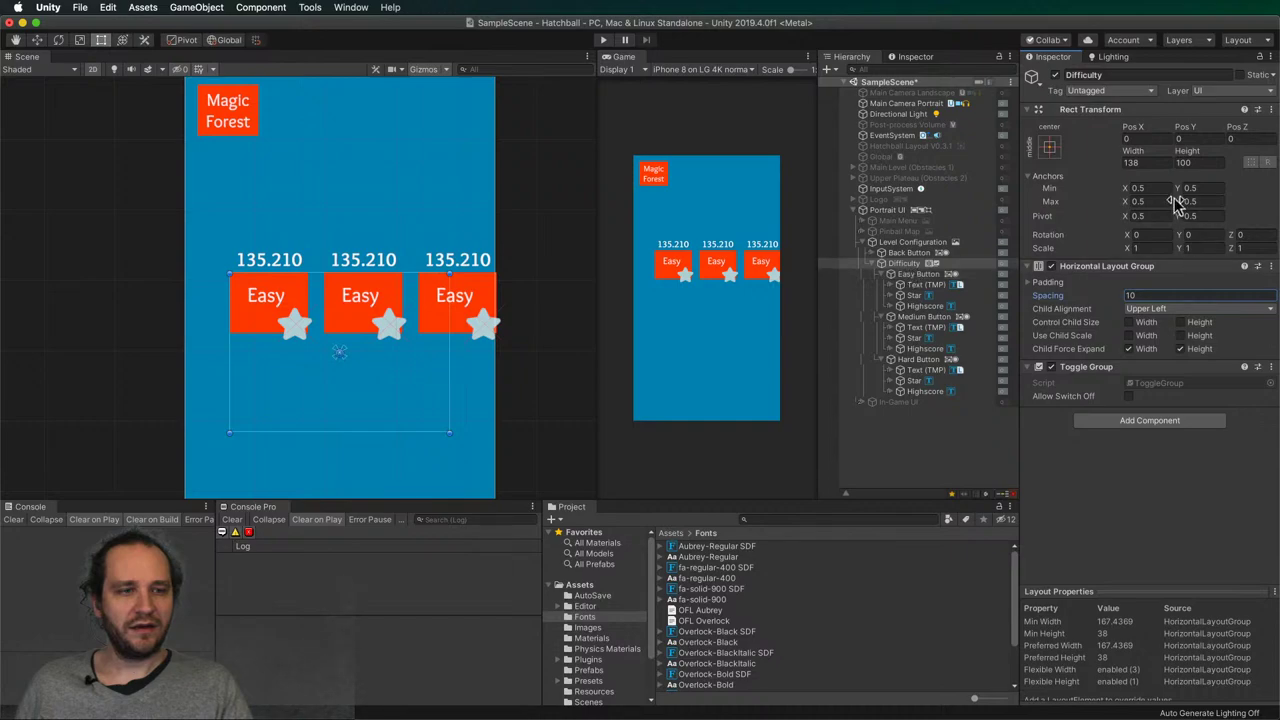
- Try stretch anchors (Min X 0, Max X 1, Left/Right 0), then undo to centred anchors
left_click(1145, 188)
type("0")
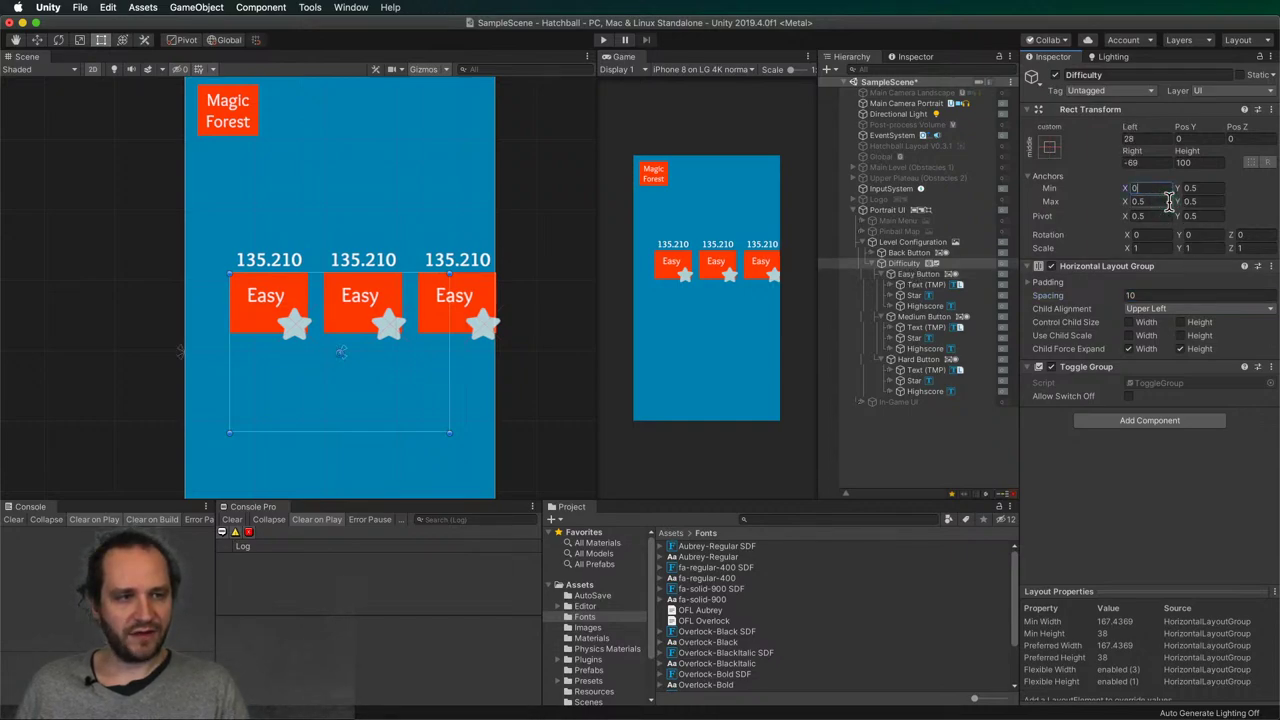
key("Tab")
key("Tab")
type("1")
left_click(1146, 143)
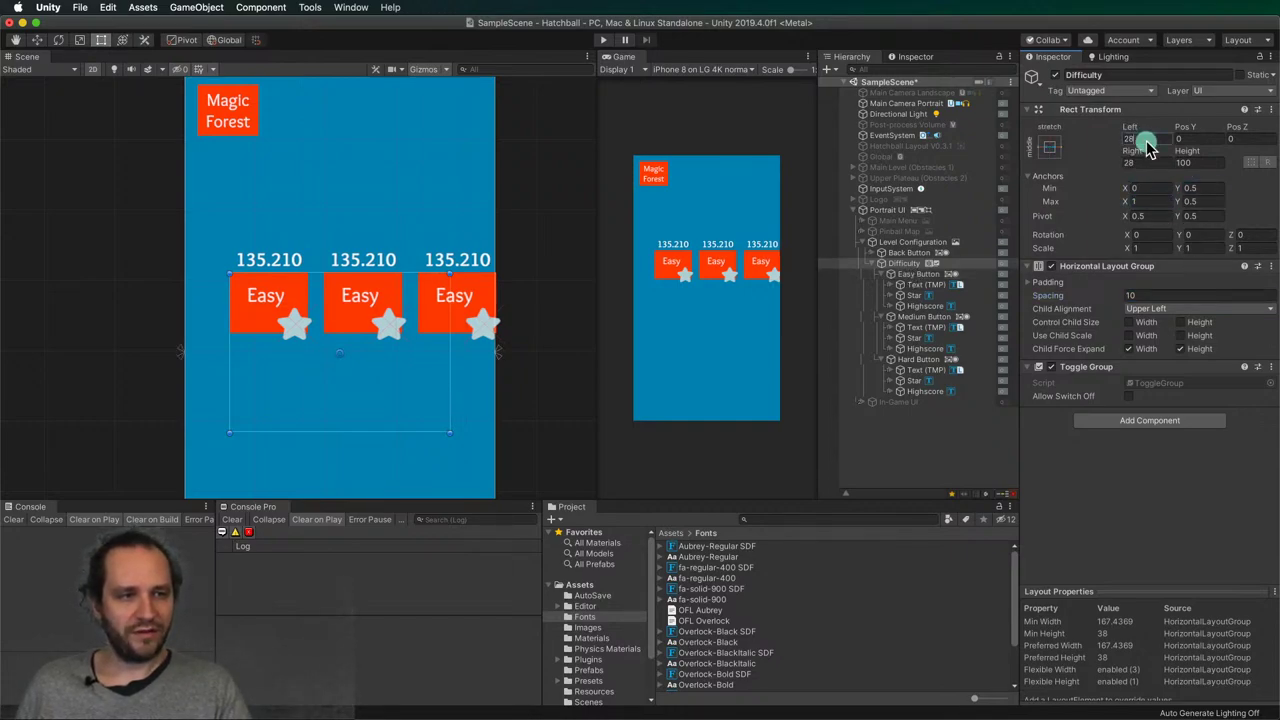
type("0")
key("Tab")
key("Tab")
key("Tab")
type("0")
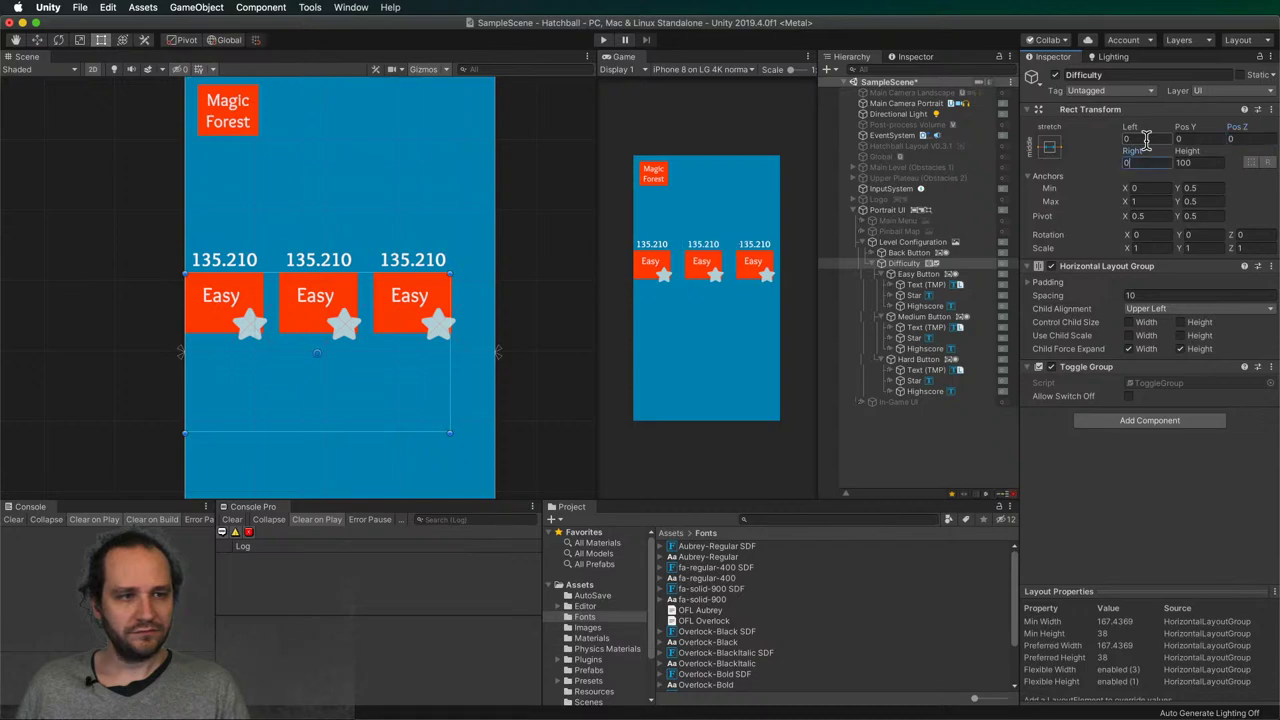
key("Return")
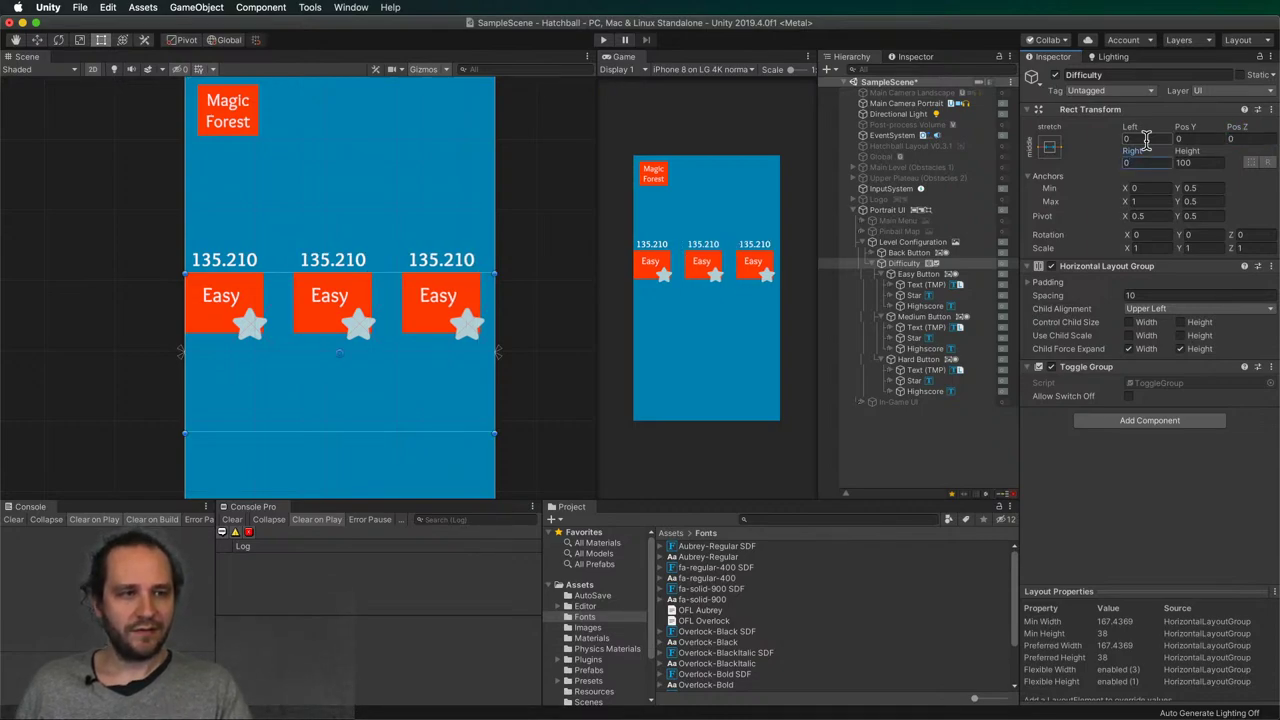
key("super+z")
key("super+z")
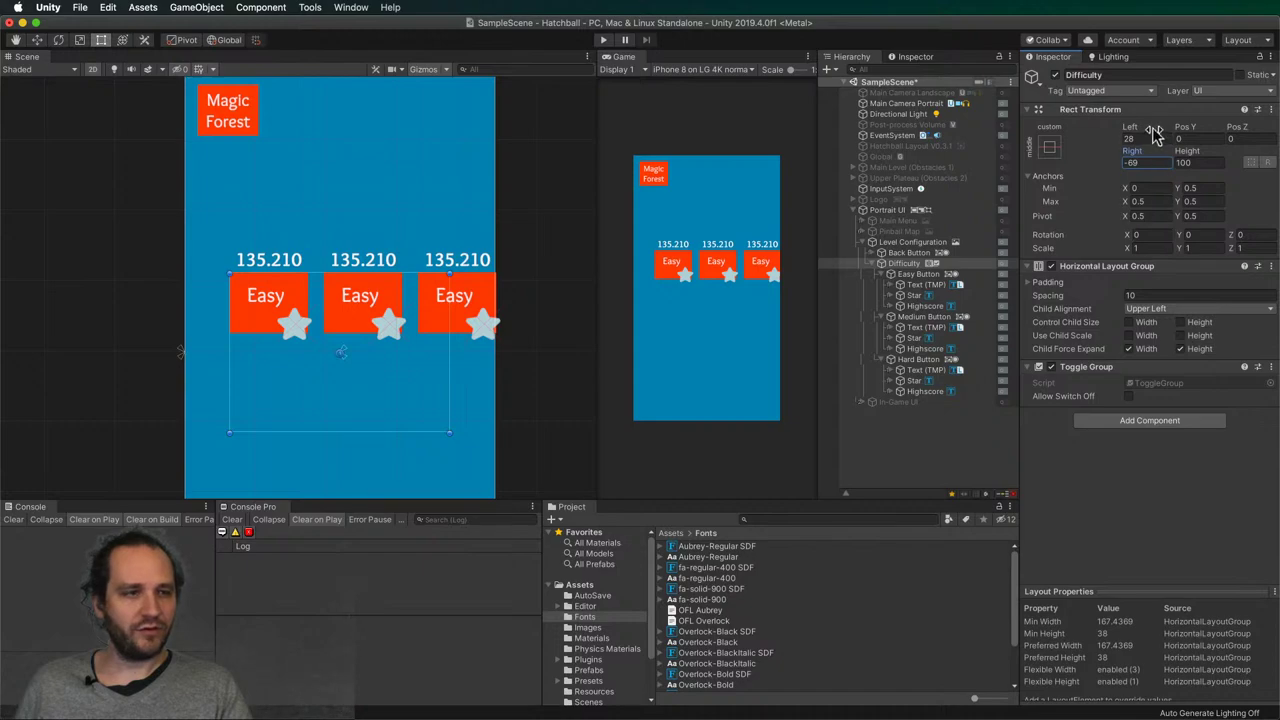
key("super+z")
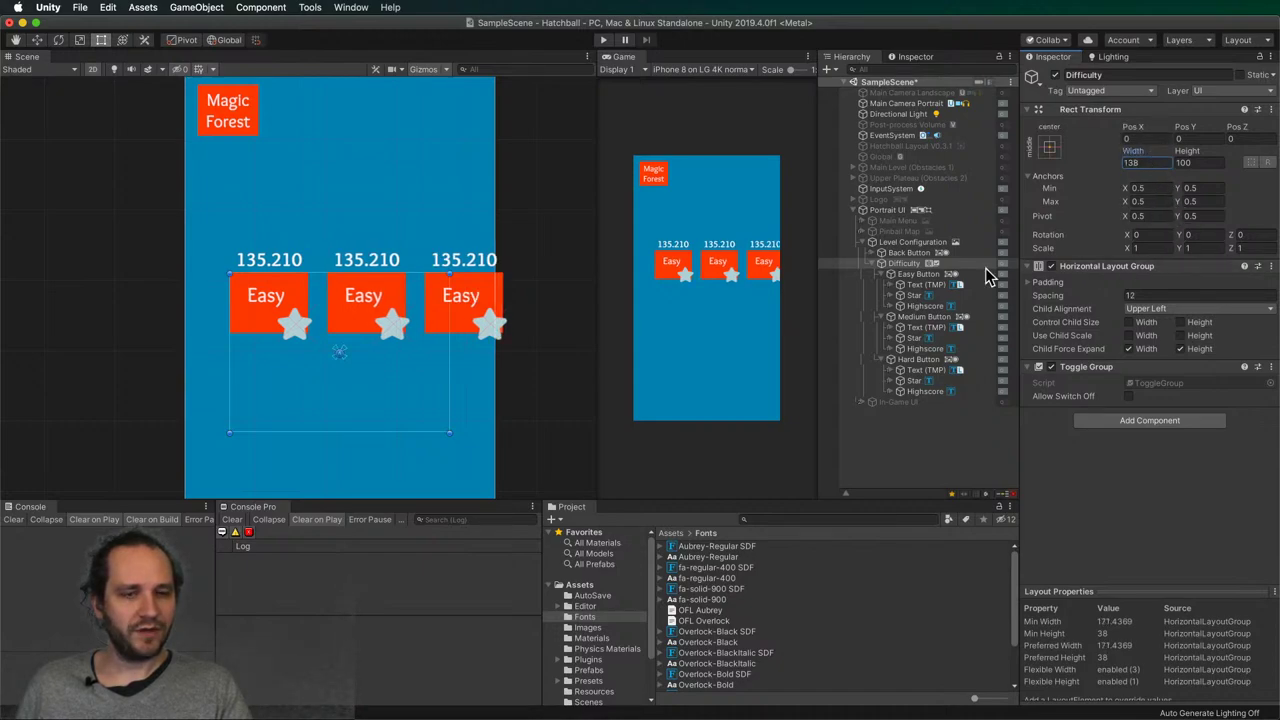
- Set Child Alignment to Upper Center and drag Difficulty's edges out to about 194.36 wide
left_click(1150, 309)
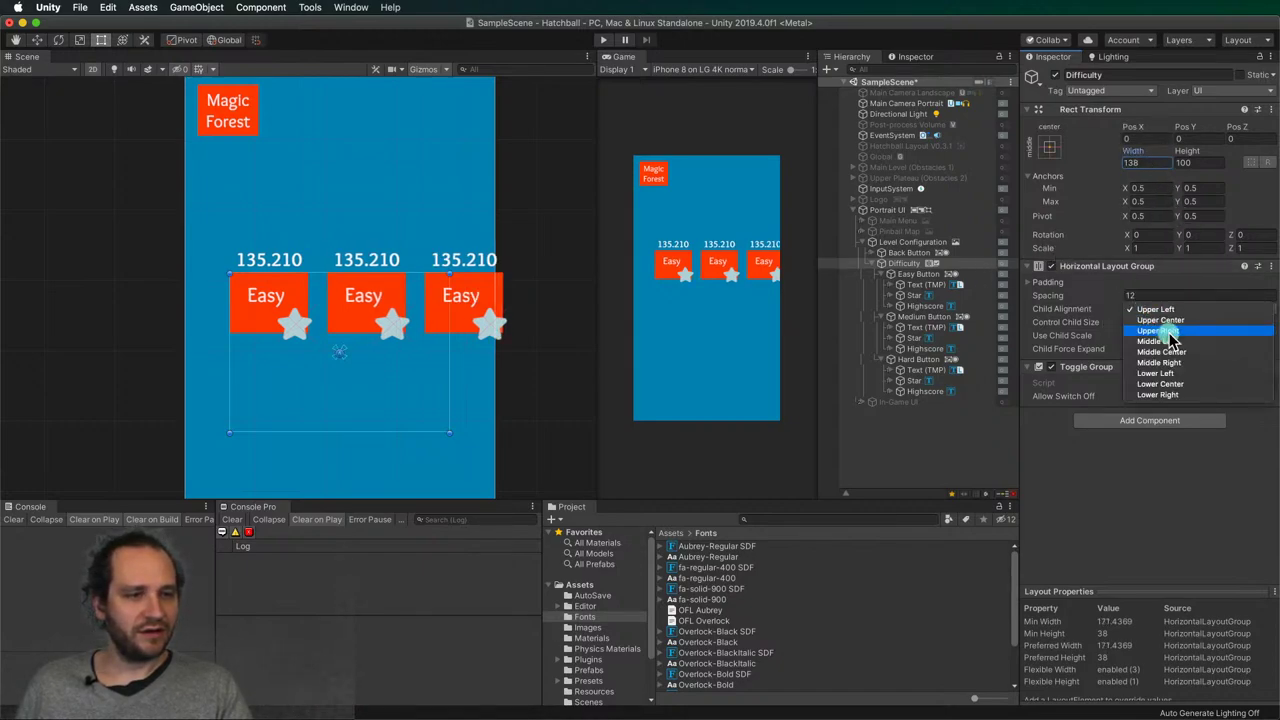
left_click(1156, 319)
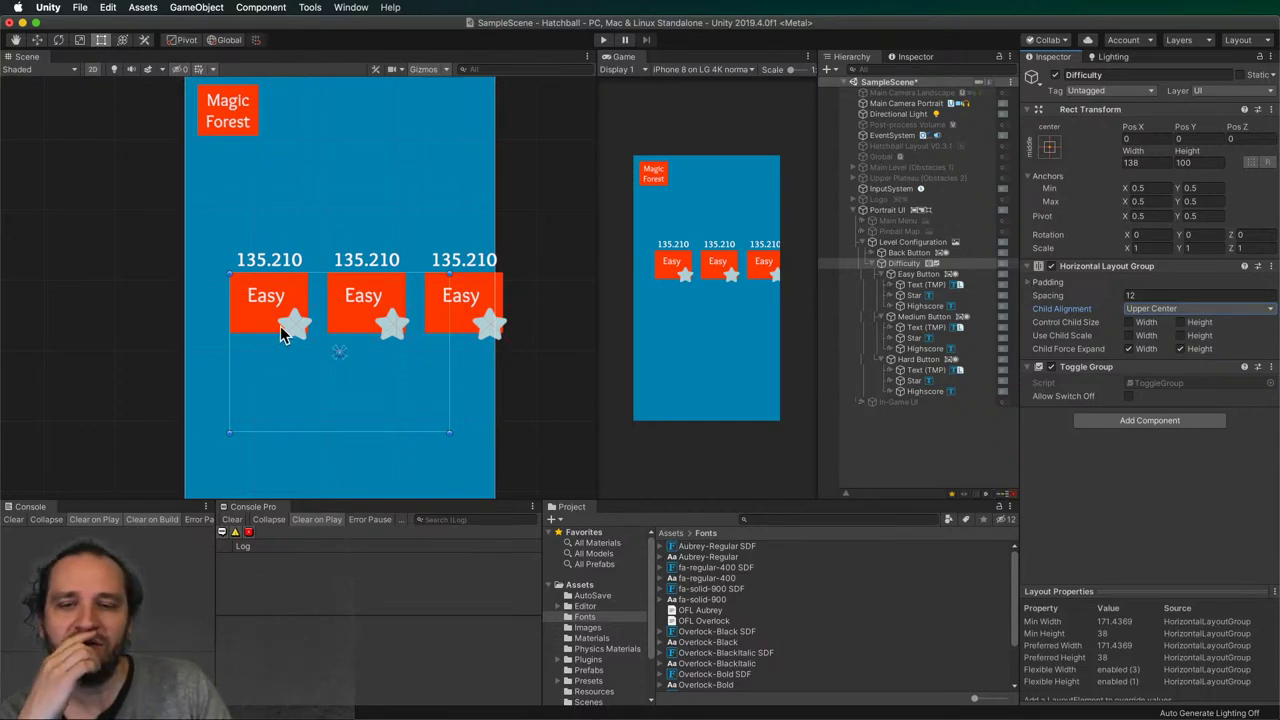
left_click_drag(226, 348, 184, 348)
left_click(396, 357)
left_click_drag(450, 358, 496, 354)
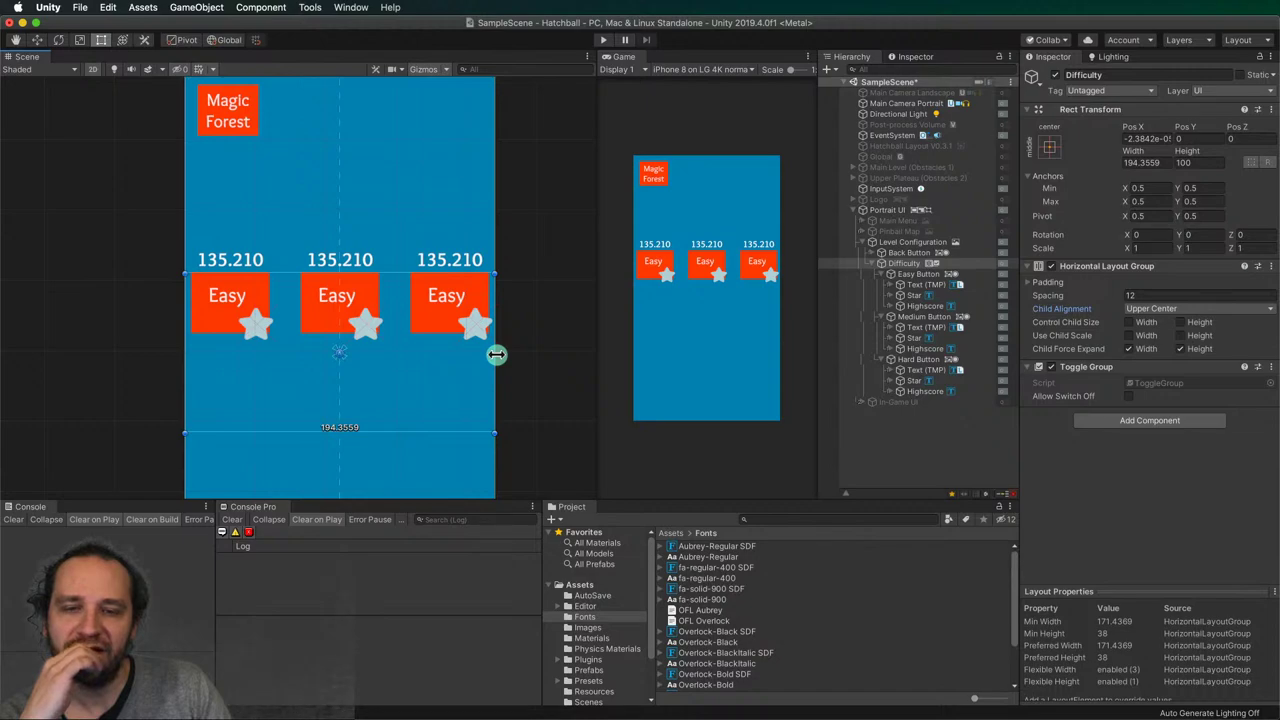
left_click(1130, 323)
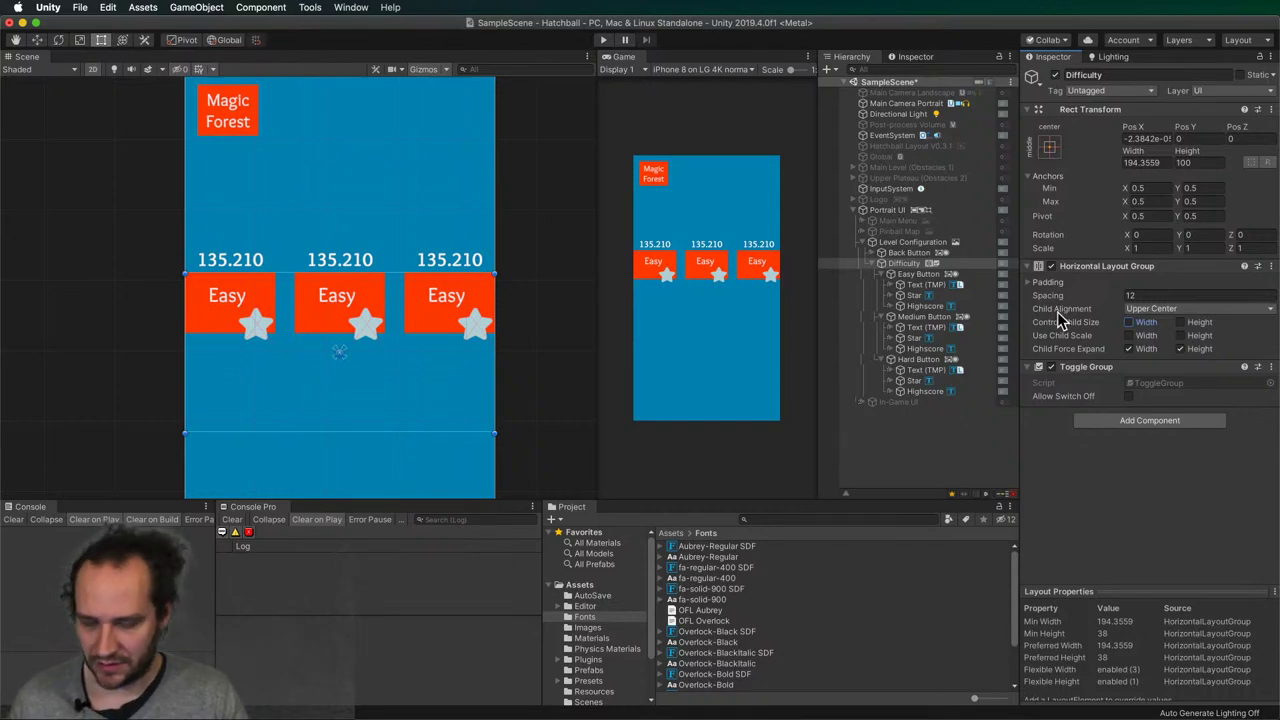
key("super+z")
- Set the Difficulty layout group's left and right padding to 20
left_click(1032, 283)
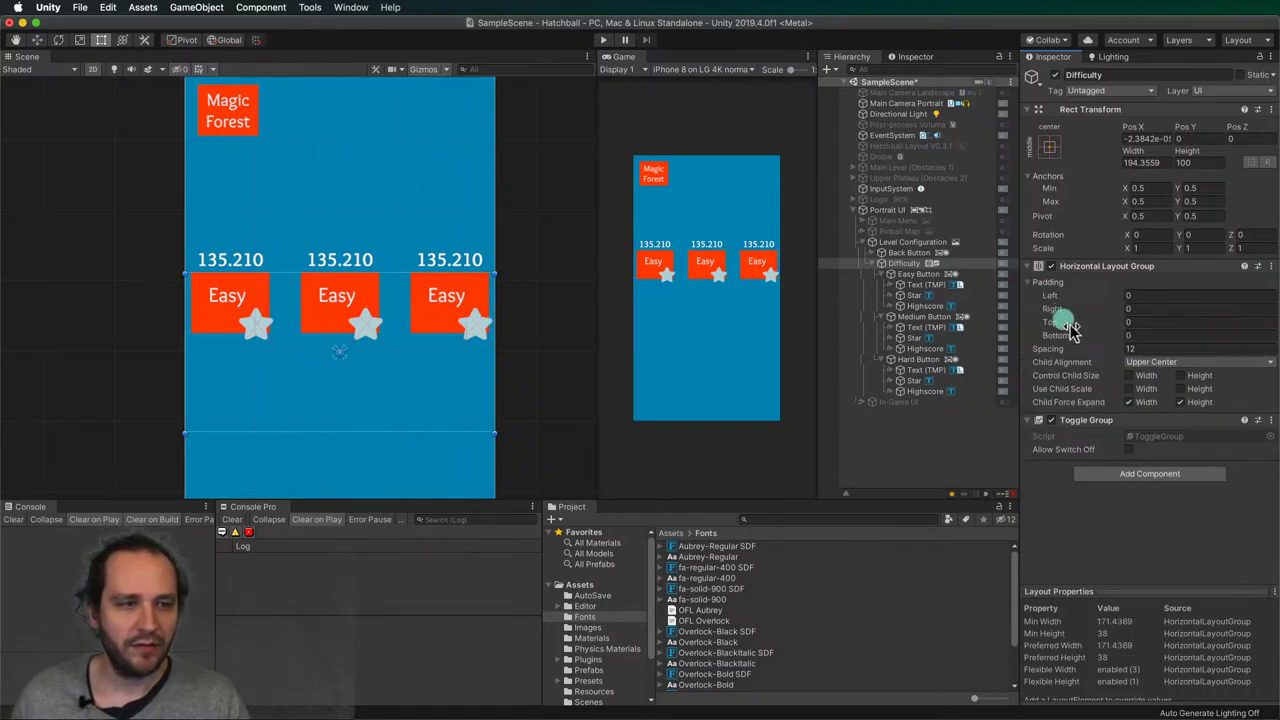
left_click(1149, 291)
type("20")
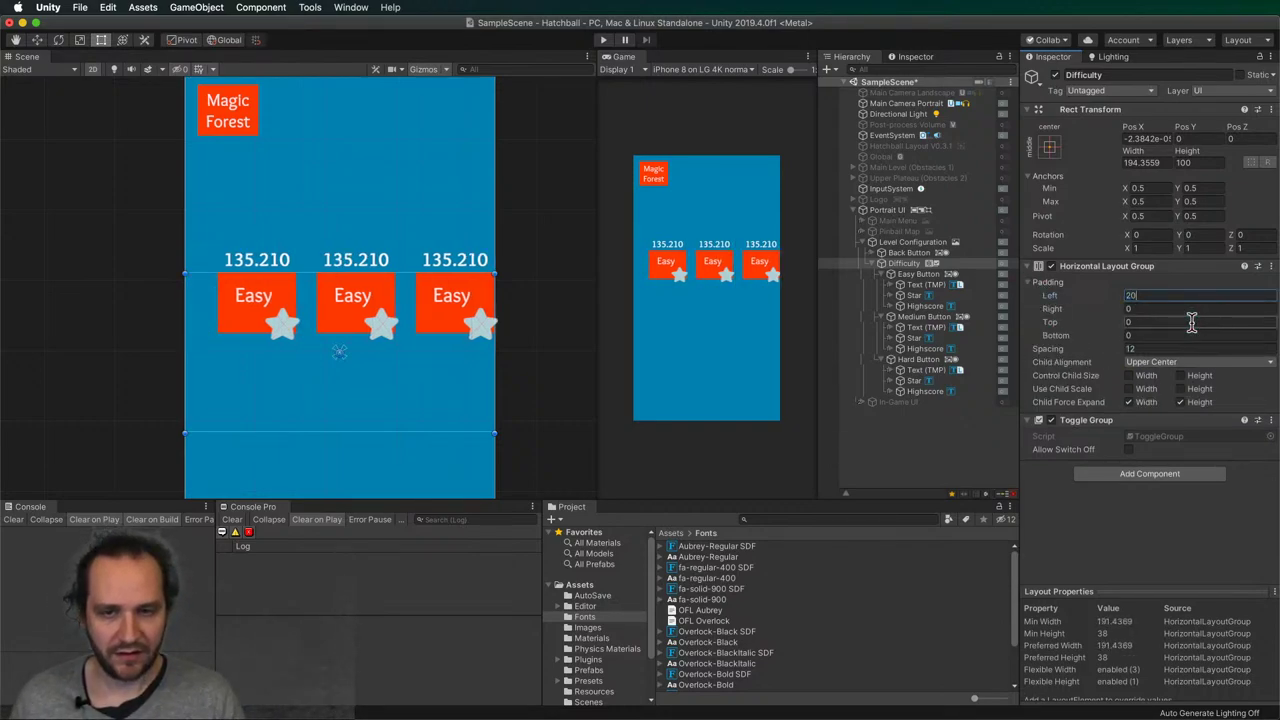
left_click(1149, 309)
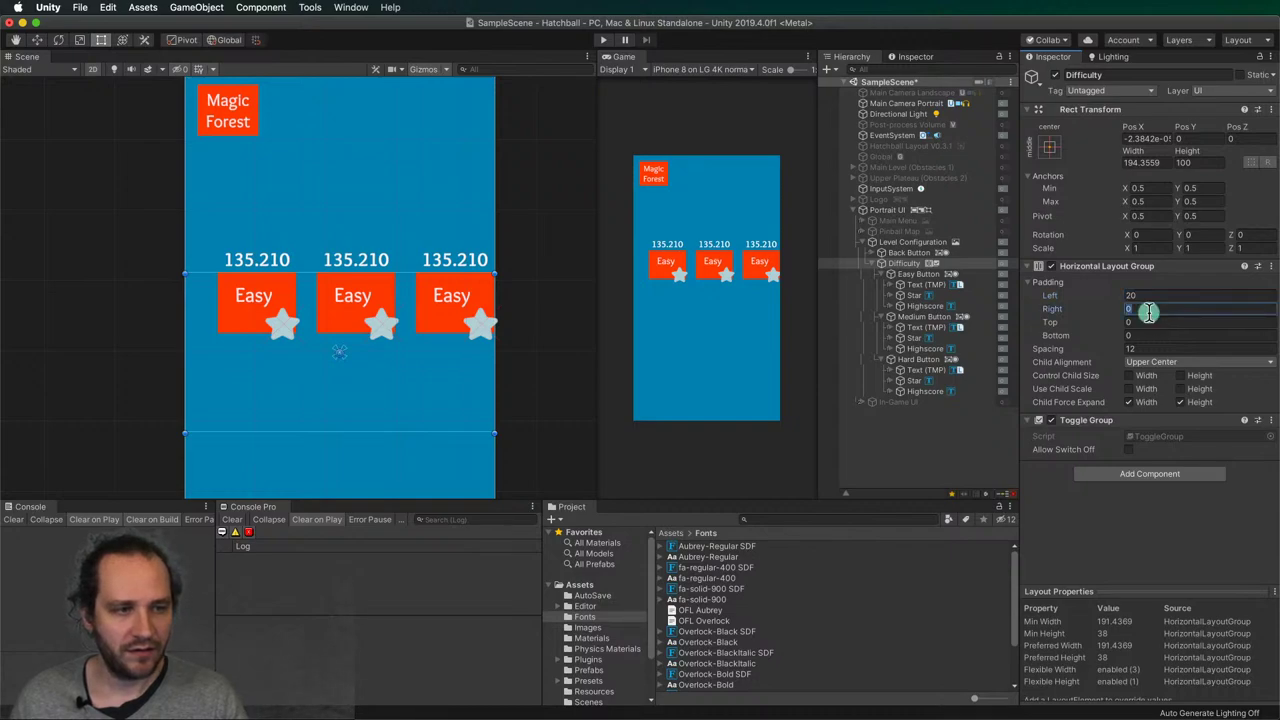
type("20")
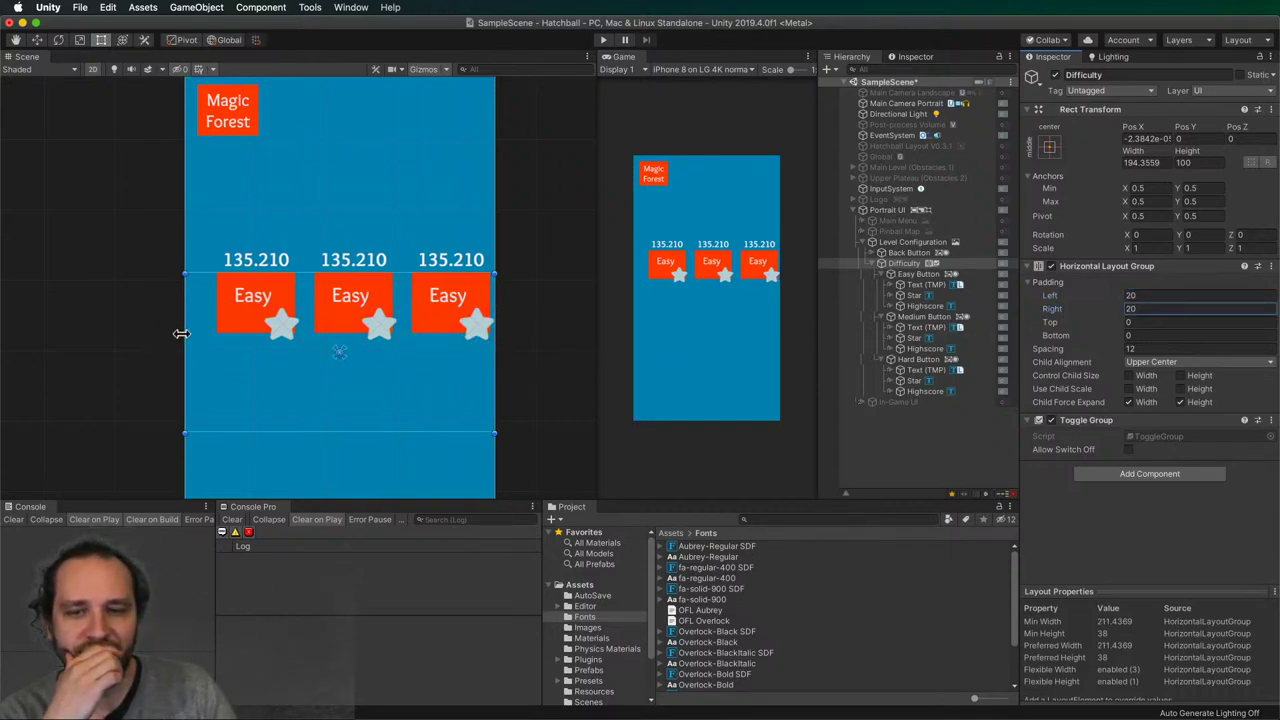
- Try Middle Center child alignment, then return it to Upper Center
left_click(1149, 364)
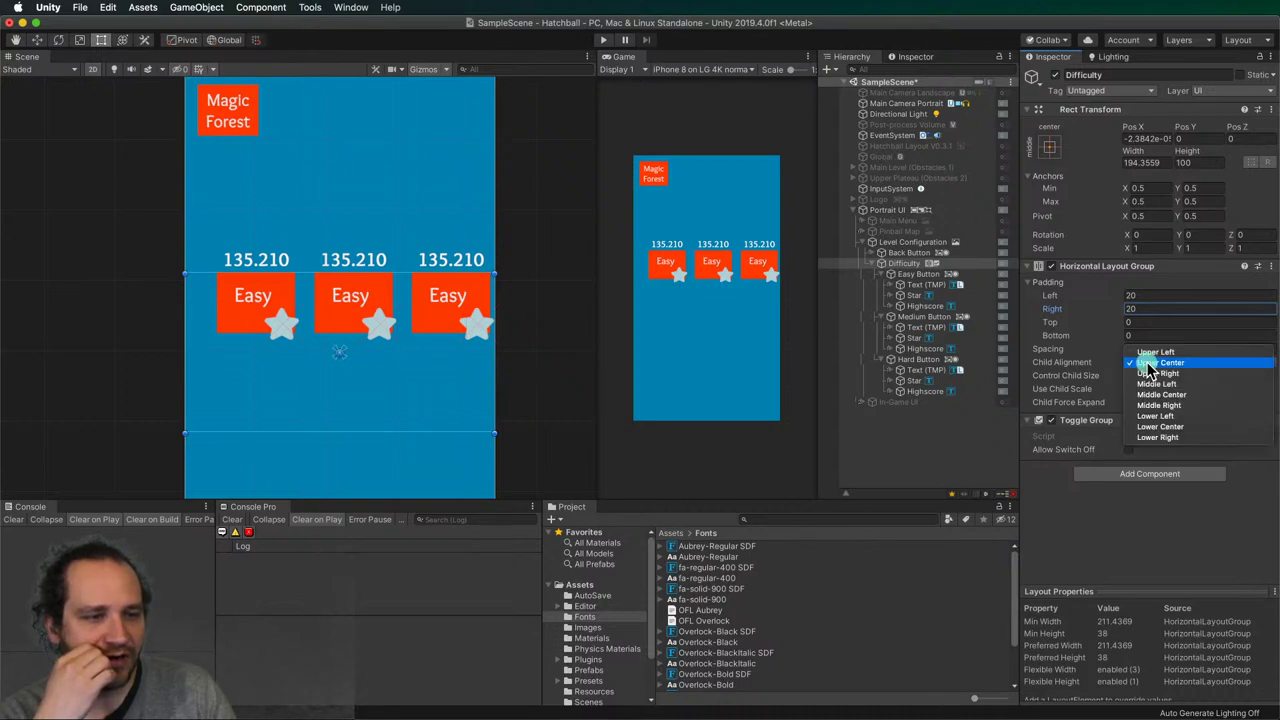
left_click(1160, 394)
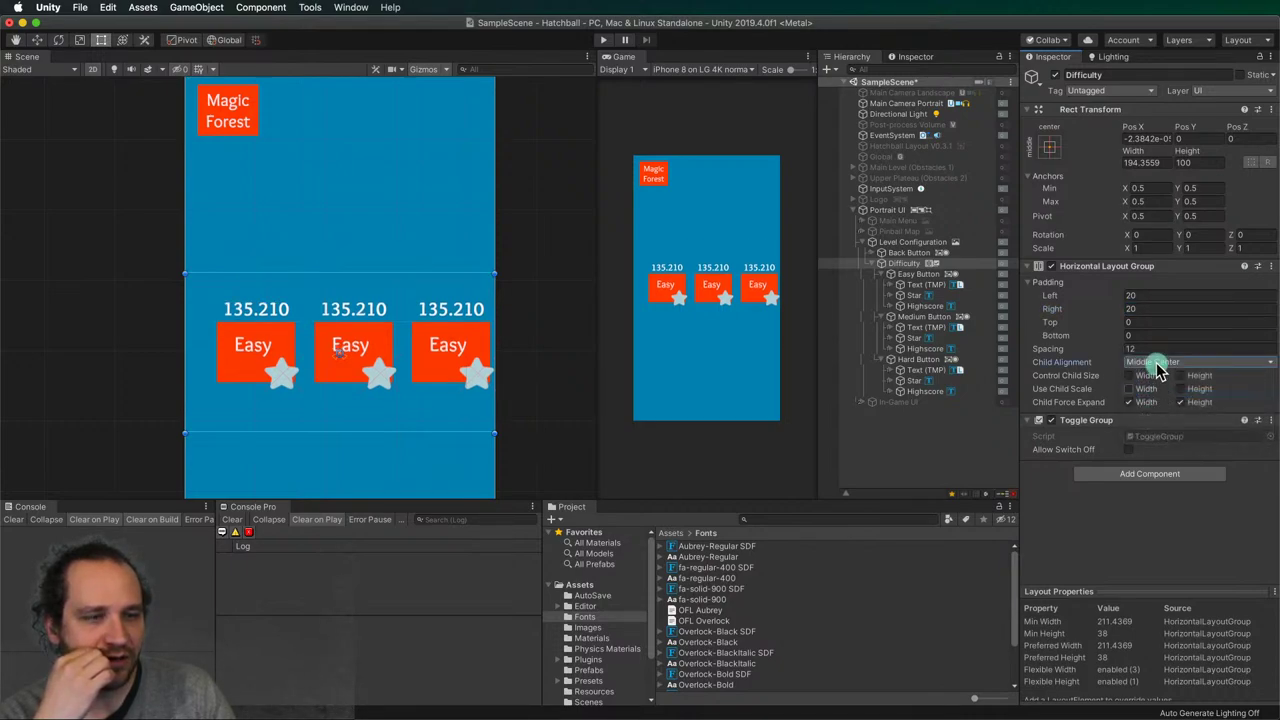
left_click(1162, 364)
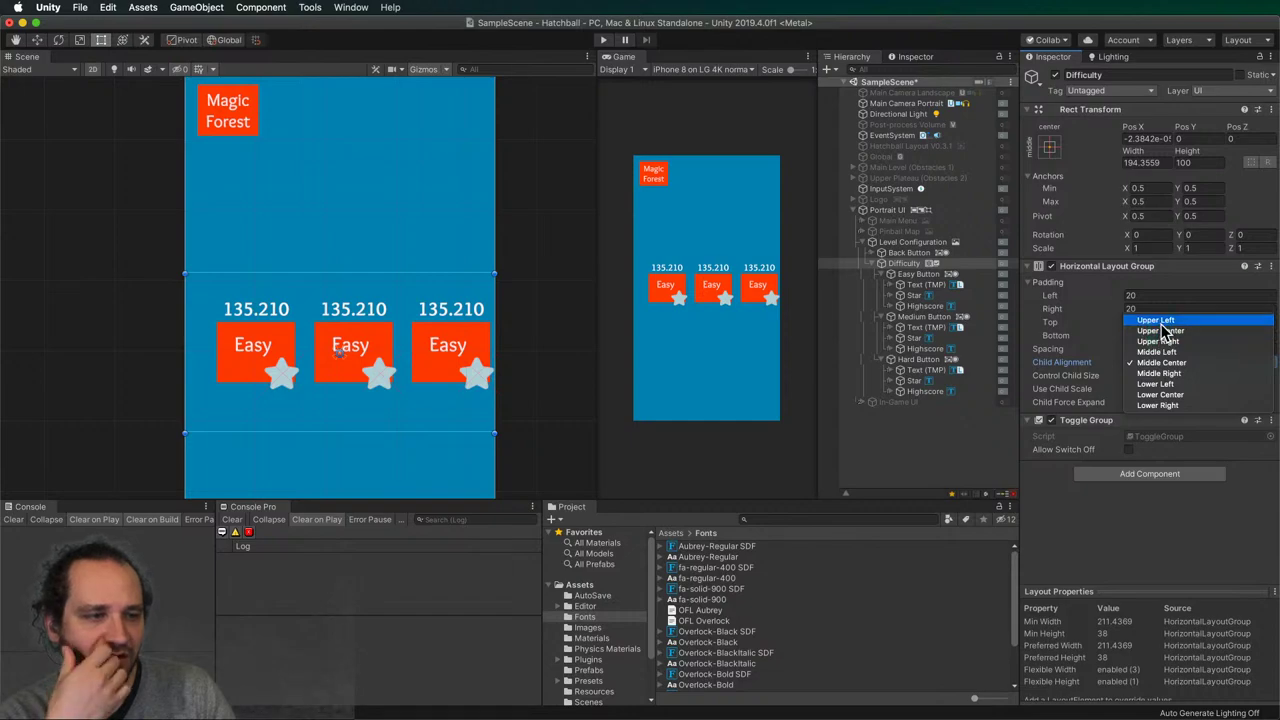
left_click(1160, 331)
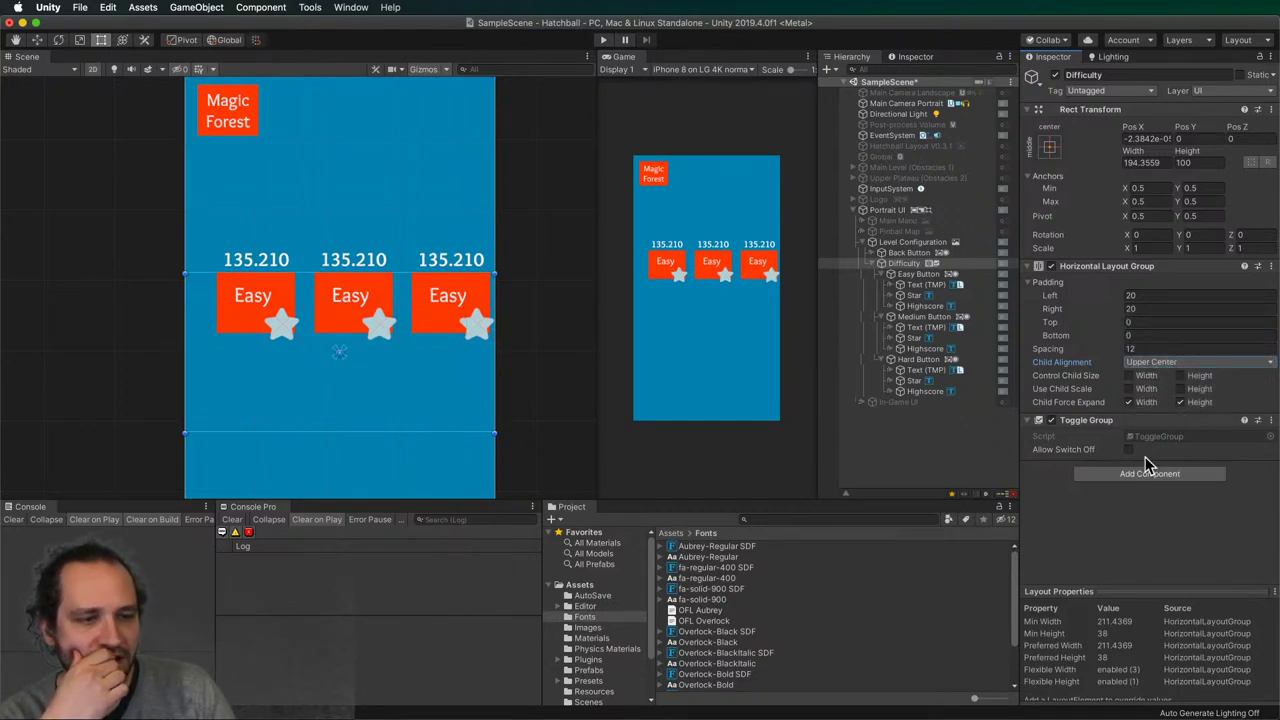
- Turn off child force-expand width, zero the left and right padding, and nudge the group's width
left_click(1129, 403)
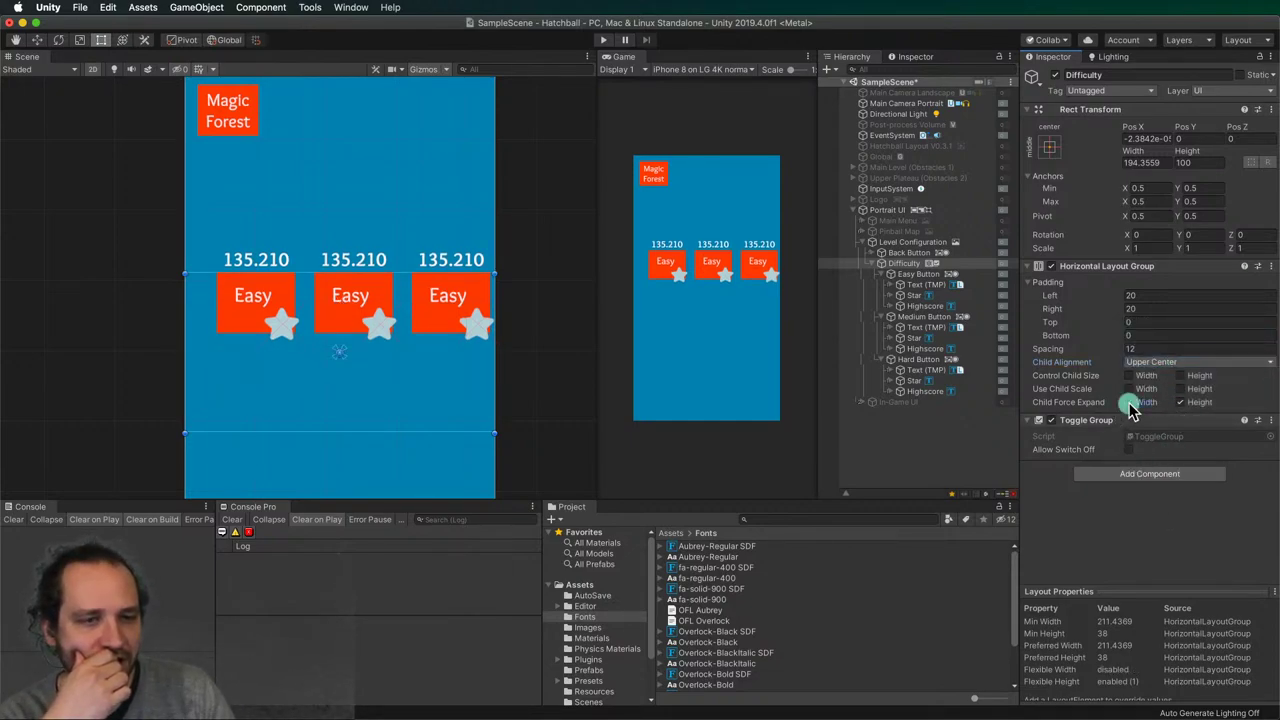
type("0")
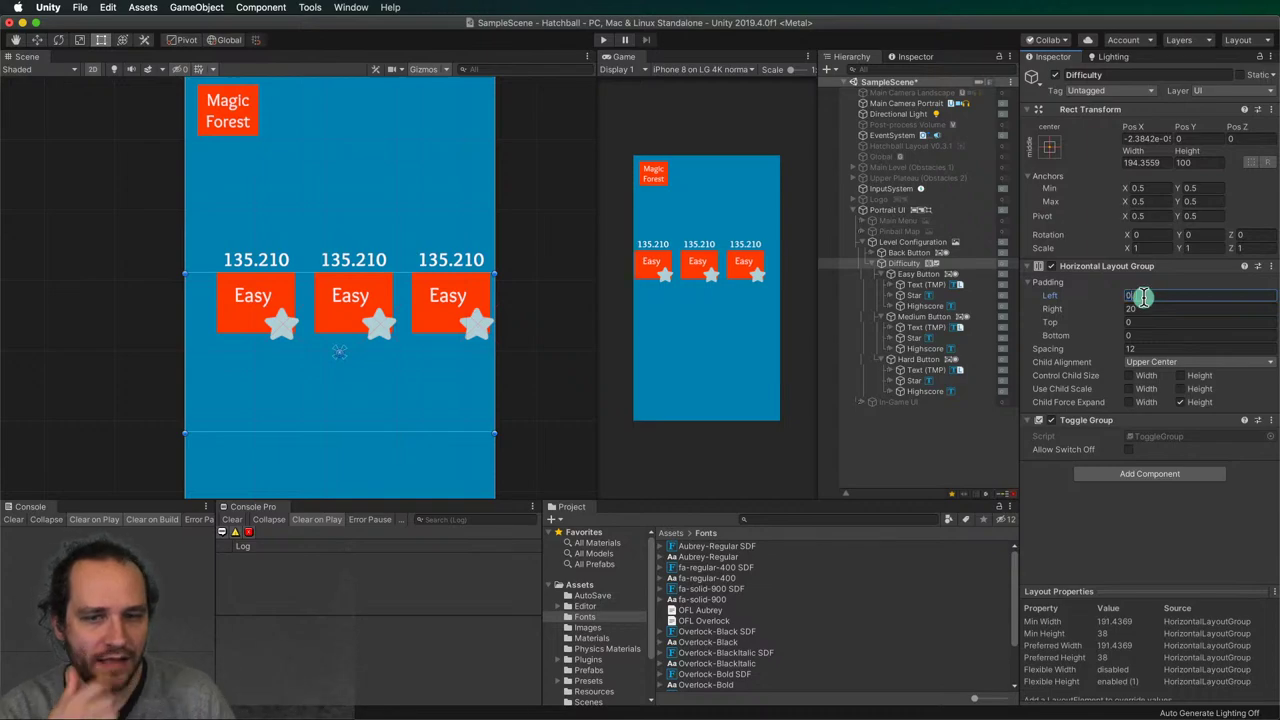
key("Tab")
type("0")
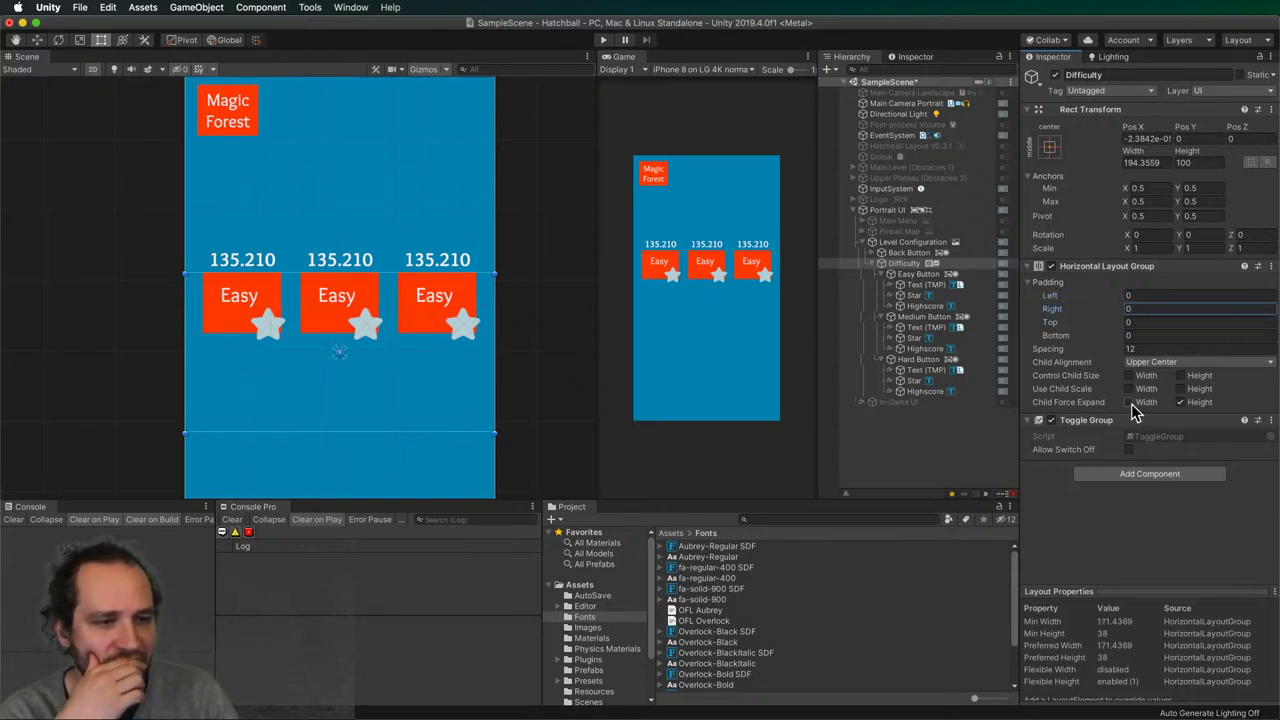
mouse_move(496, 344)
left_mouse_down()
mouse_move(423, 346)
mouse_move(526, 349)
mouse_move(493, 349)
left_mouse_up()
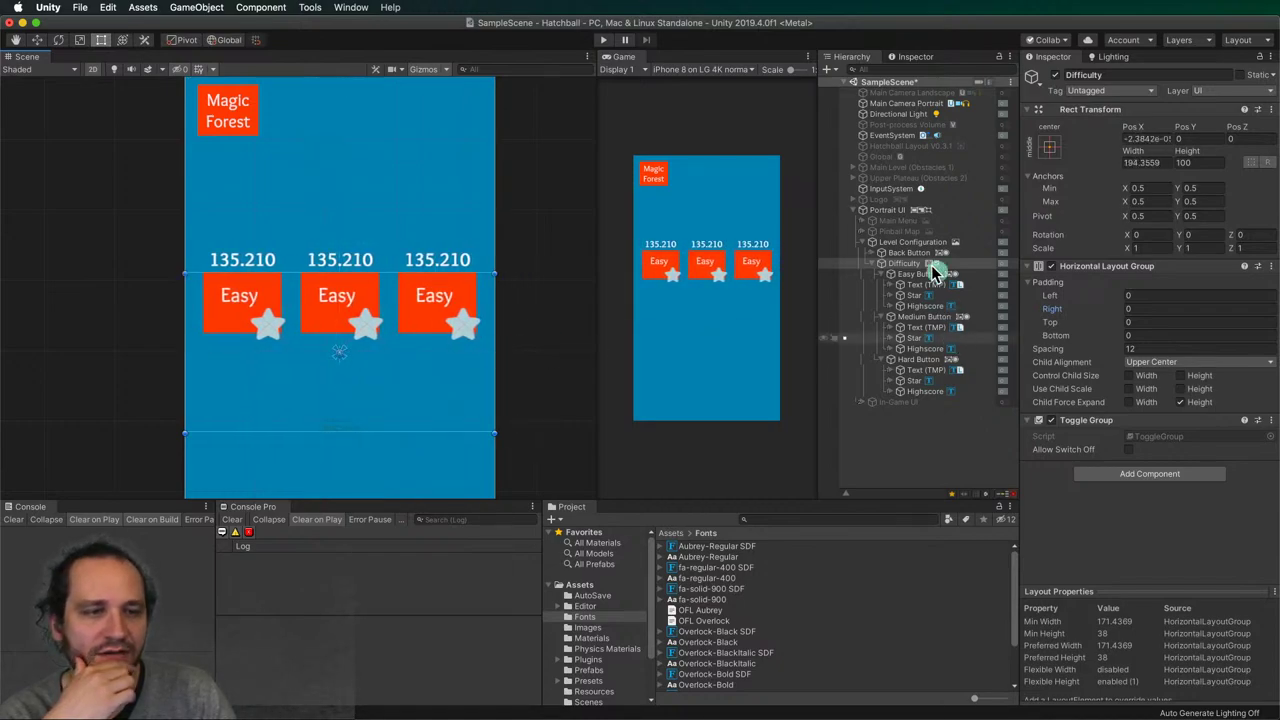
- Browse Main Menu in the Hierarchy, inspecting the Button Group and Level Configuration settings
left_click(872, 254)
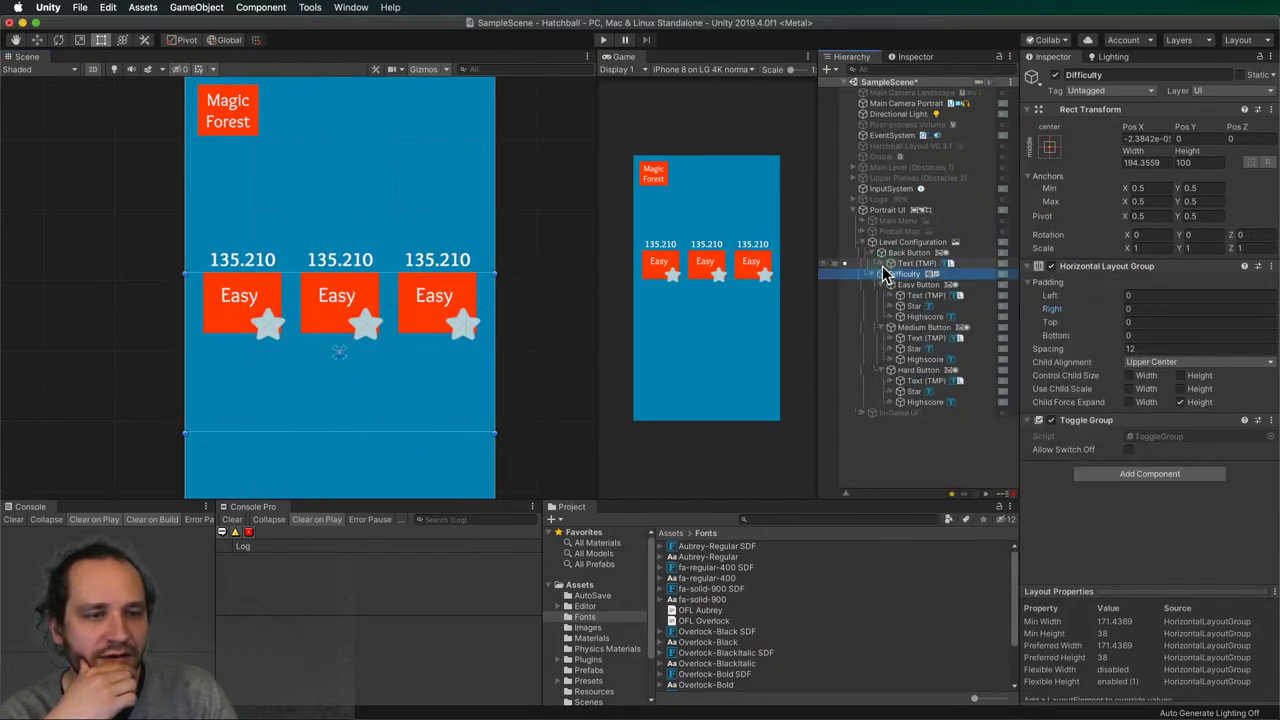
left_click(882, 264)
left_click(872, 253)
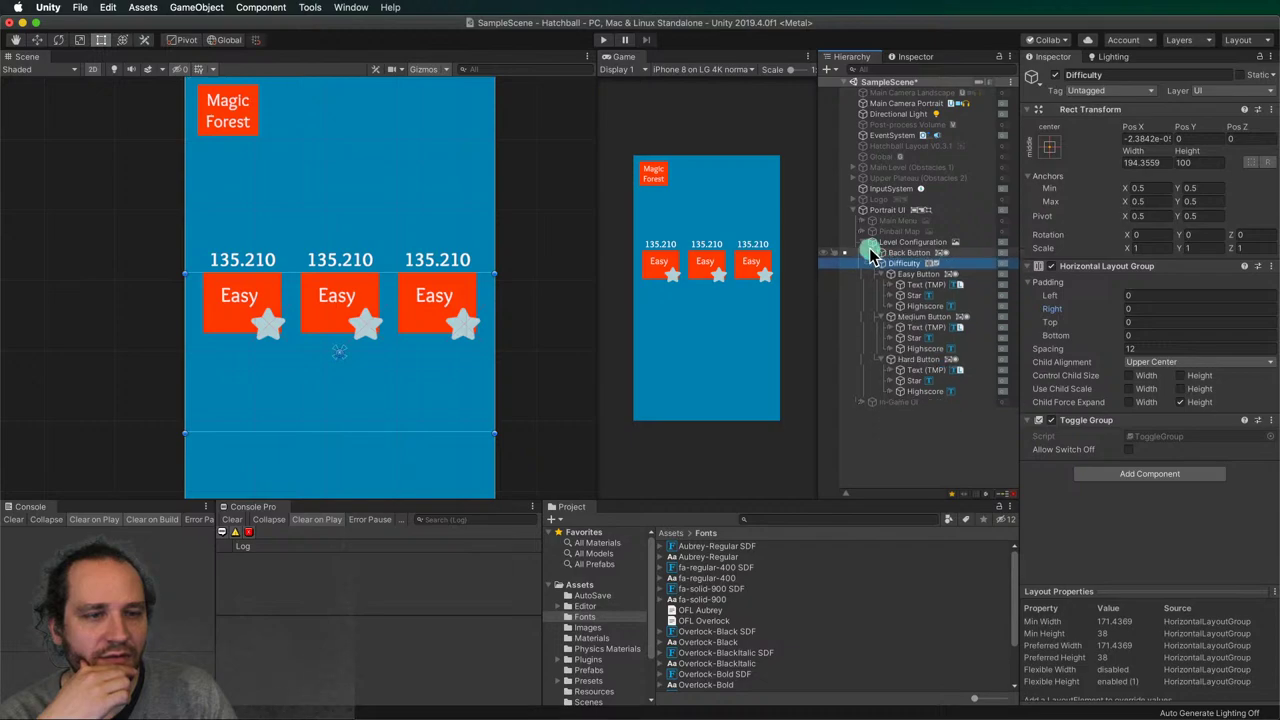
left_click(855, 220)
left_click(881, 263)
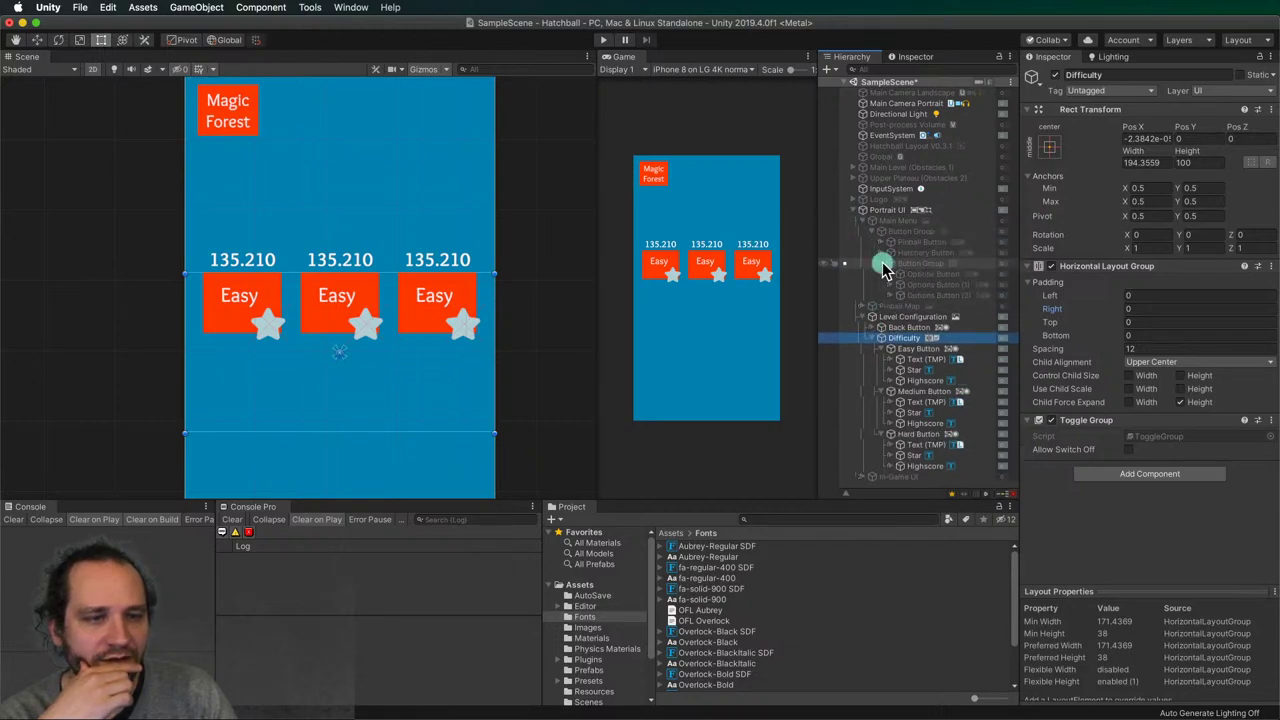
left_click(906, 262)
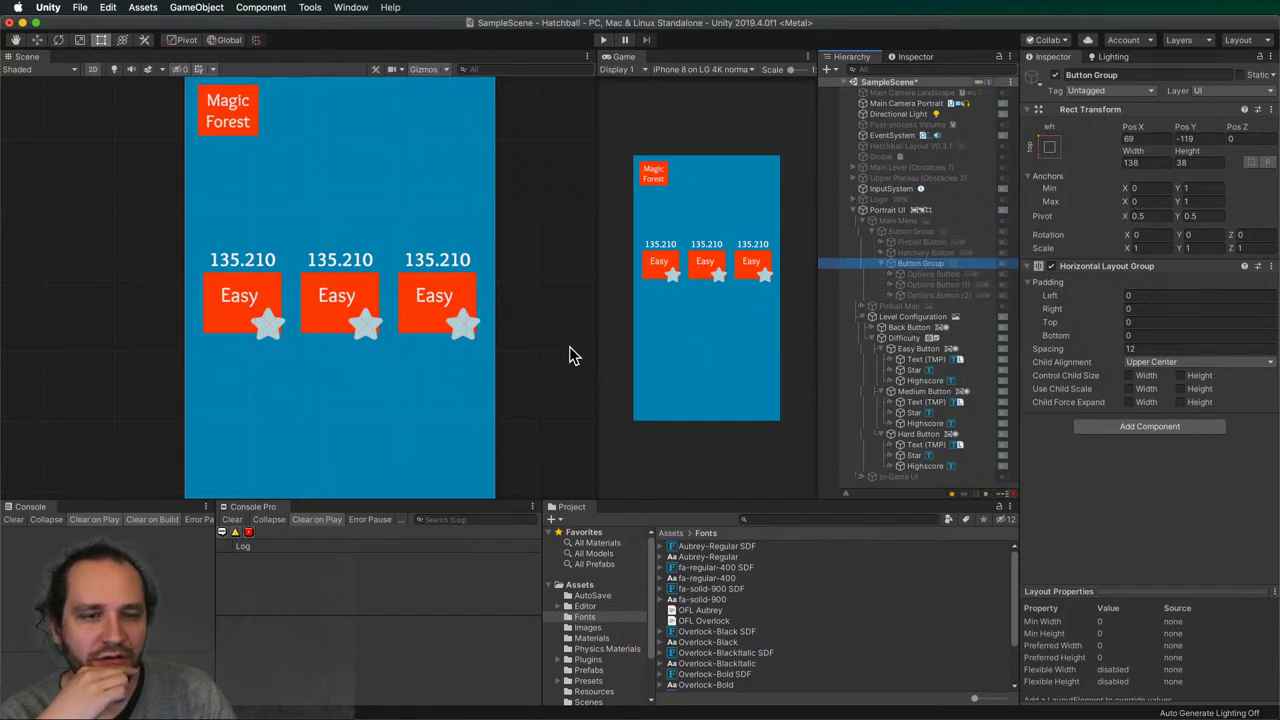
left_click(878, 317)
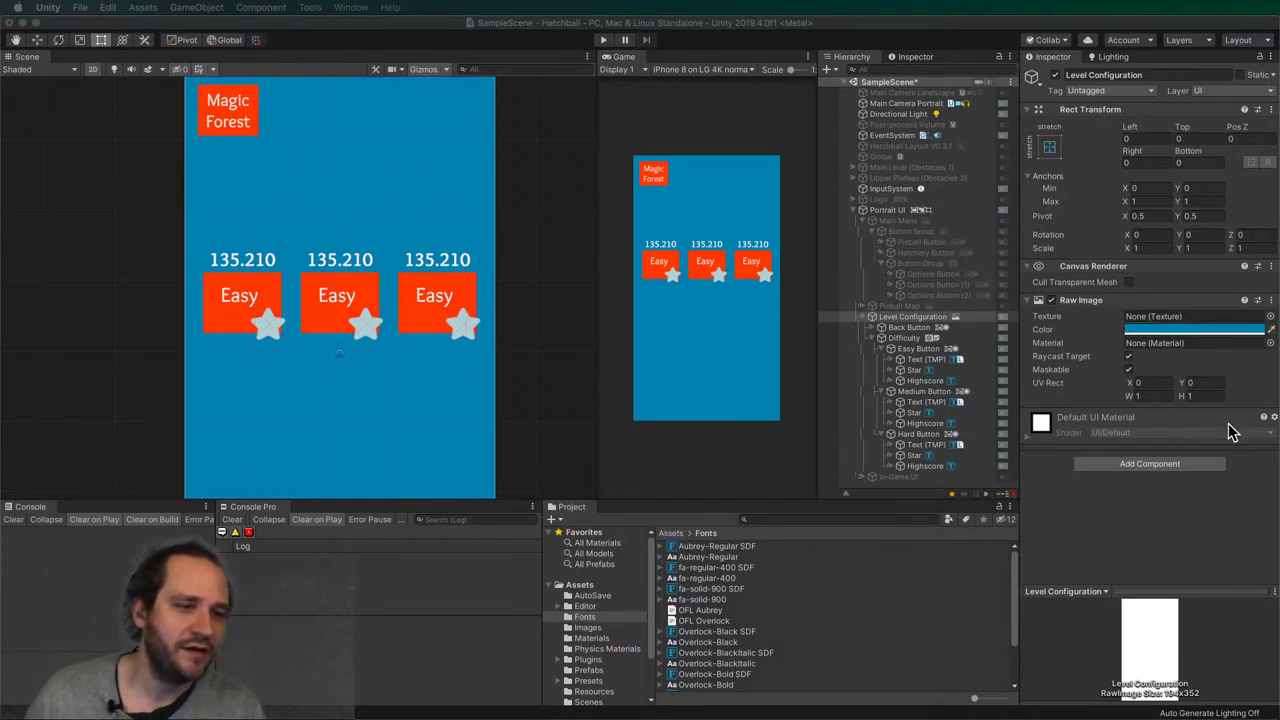
left_click(1127, 530)
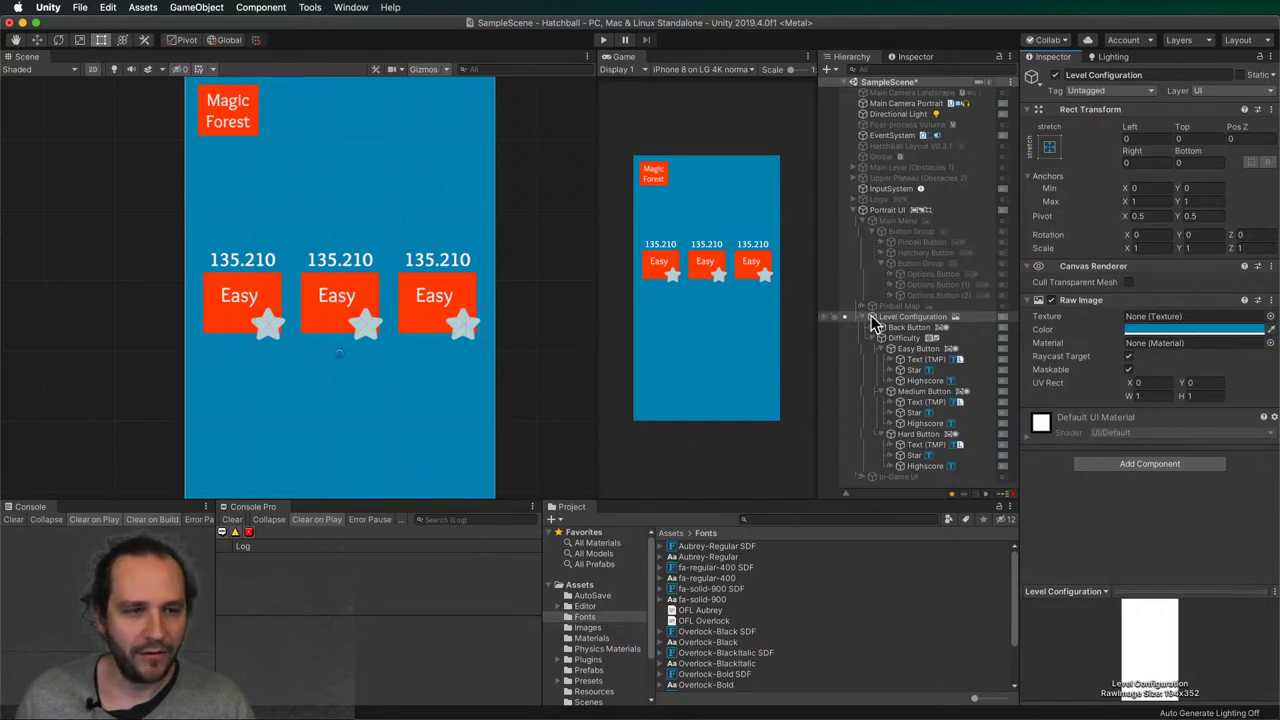
left_click(915, 316)
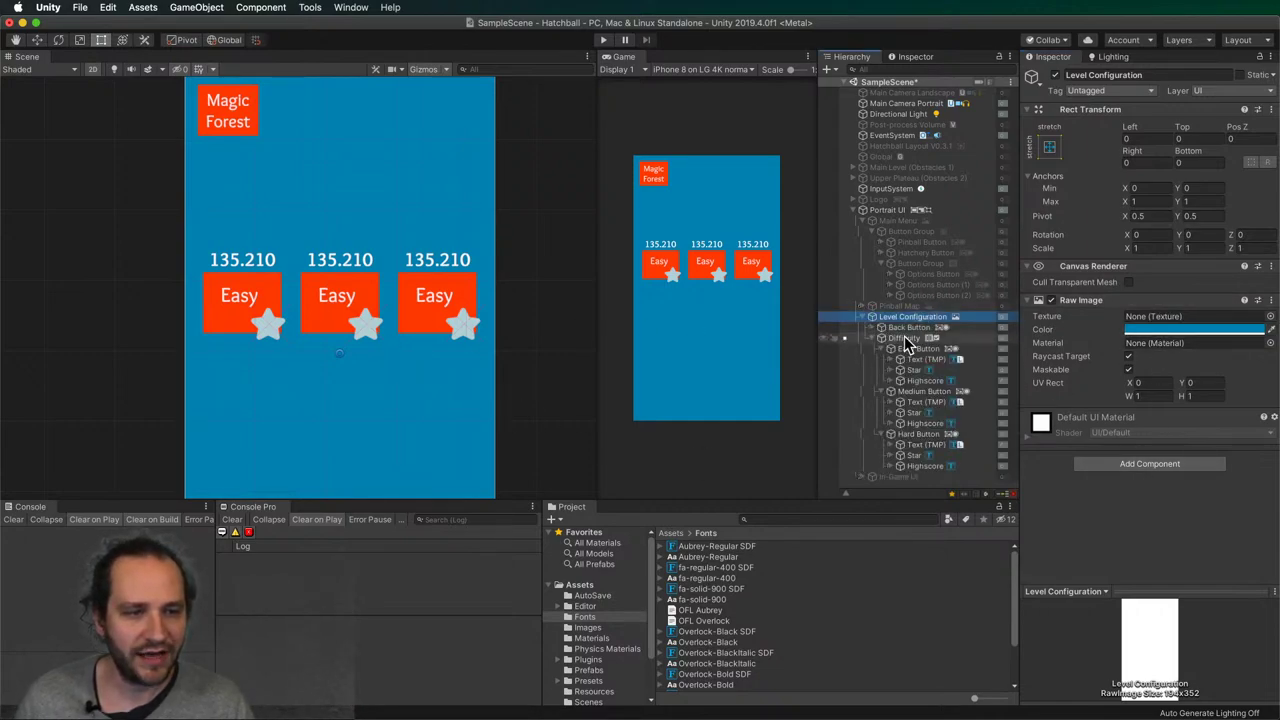
- Drag Difficulty's bottom edge up until its Height is about 38.94
left_click(877, 339)
left_click(896, 338)
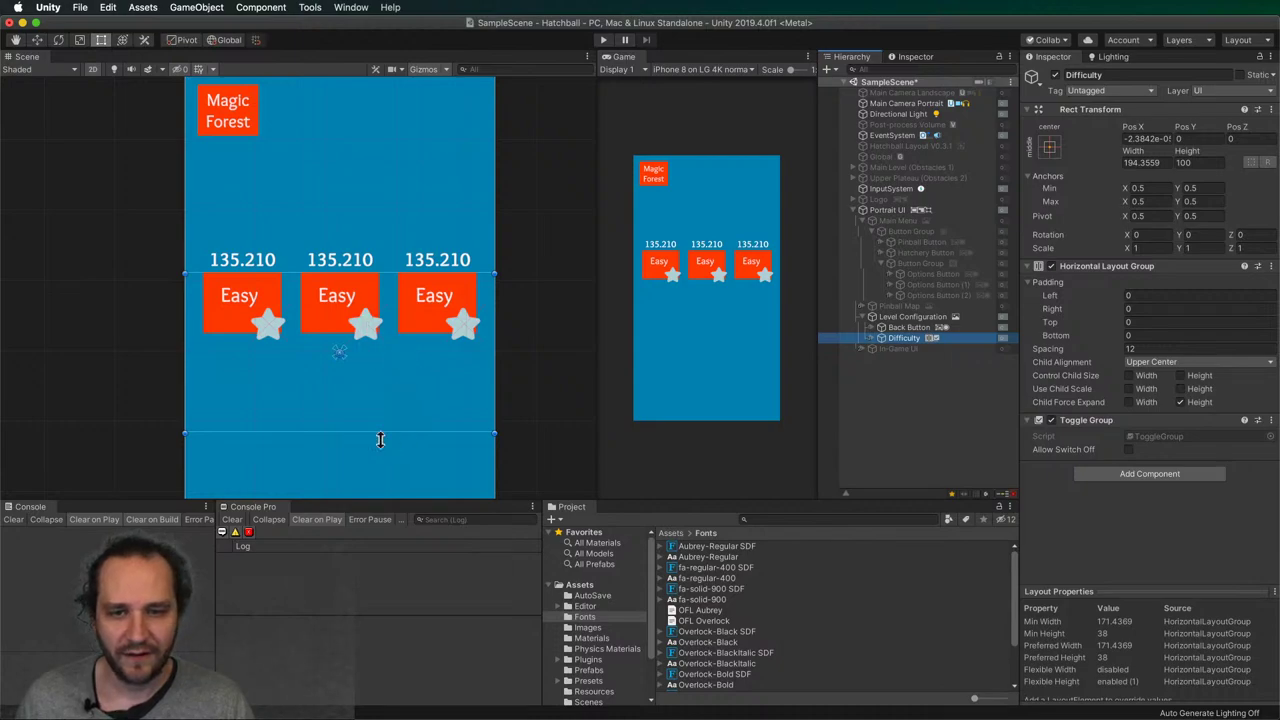
left_click_drag(373, 430, 398, 210)
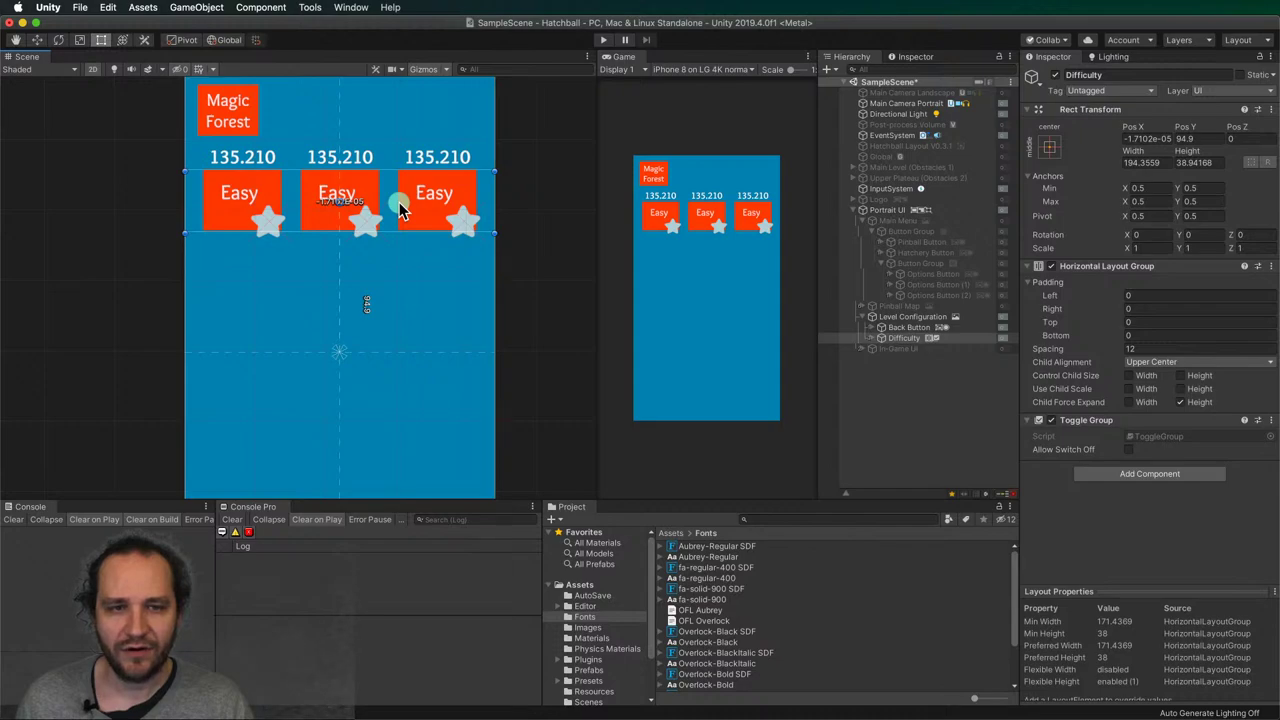
left_click(541, 259)
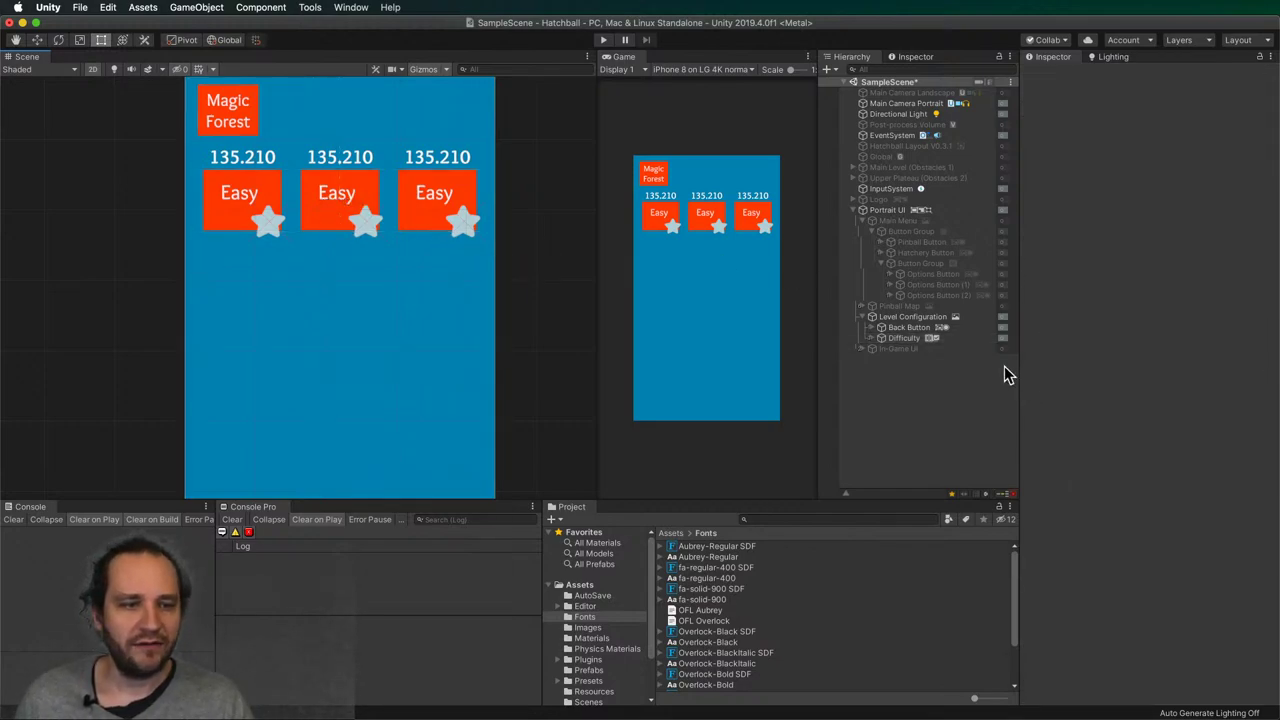
left_click(880, 338, "alt")
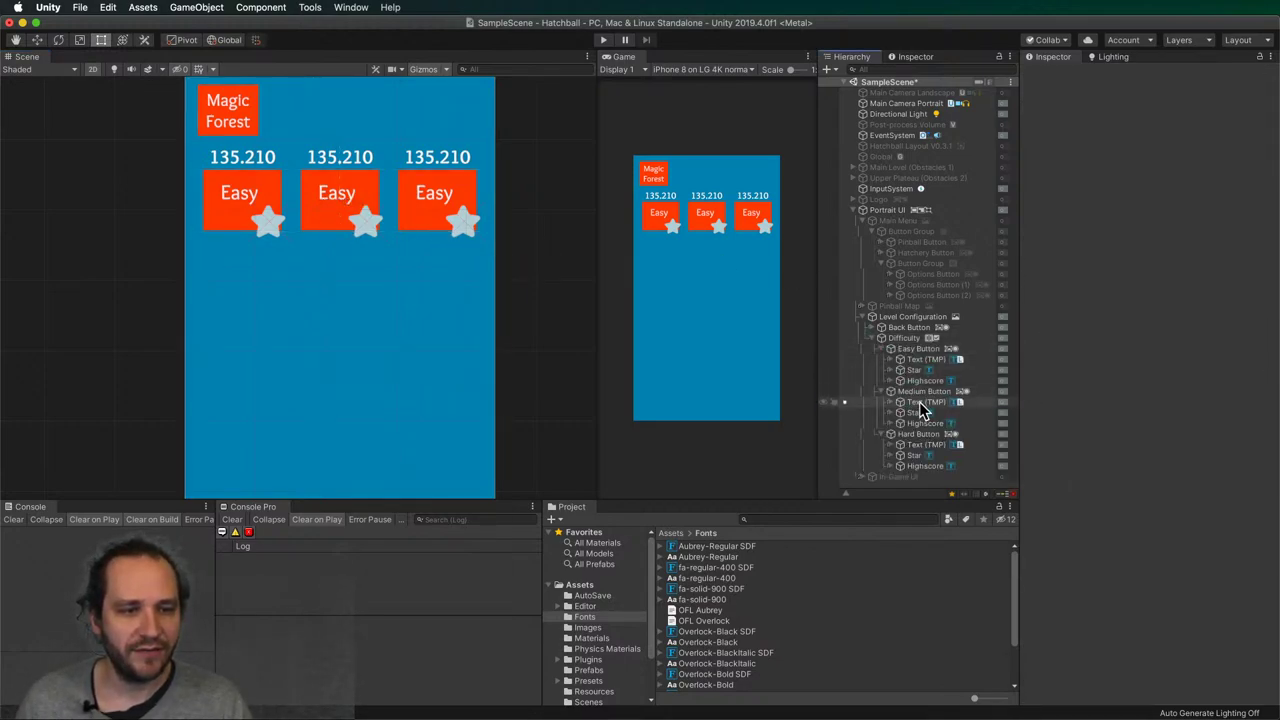
- Change the middle and right button labels' text to 'Medium' and 'Hard'
left_click(920, 401)
left_click(1107, 330)
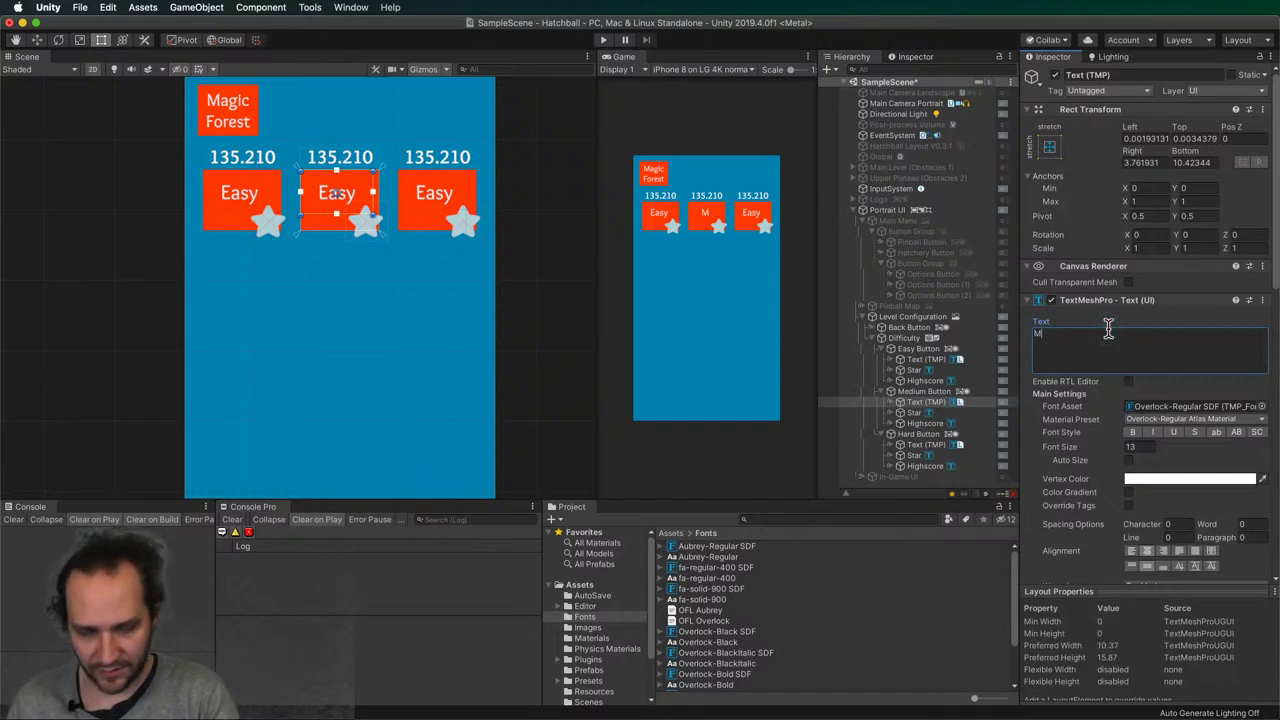
type("Medium")
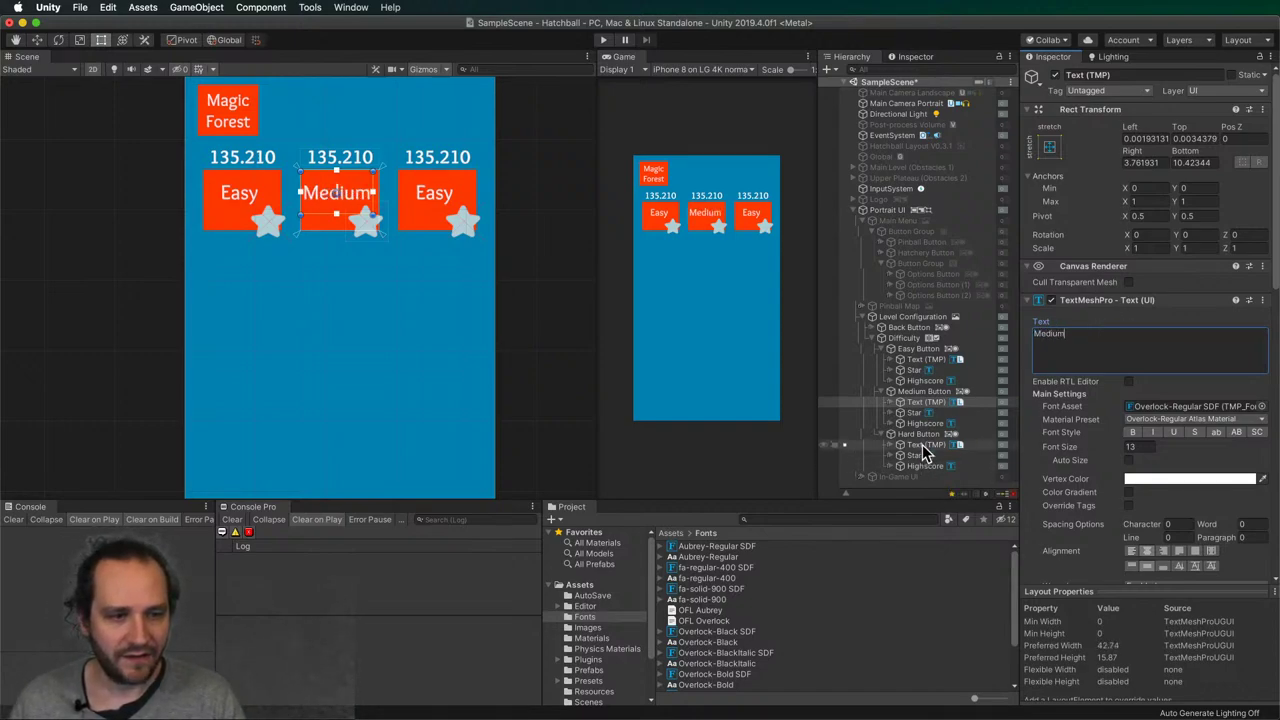
left_click(922, 444)
left_click(1160, 330)
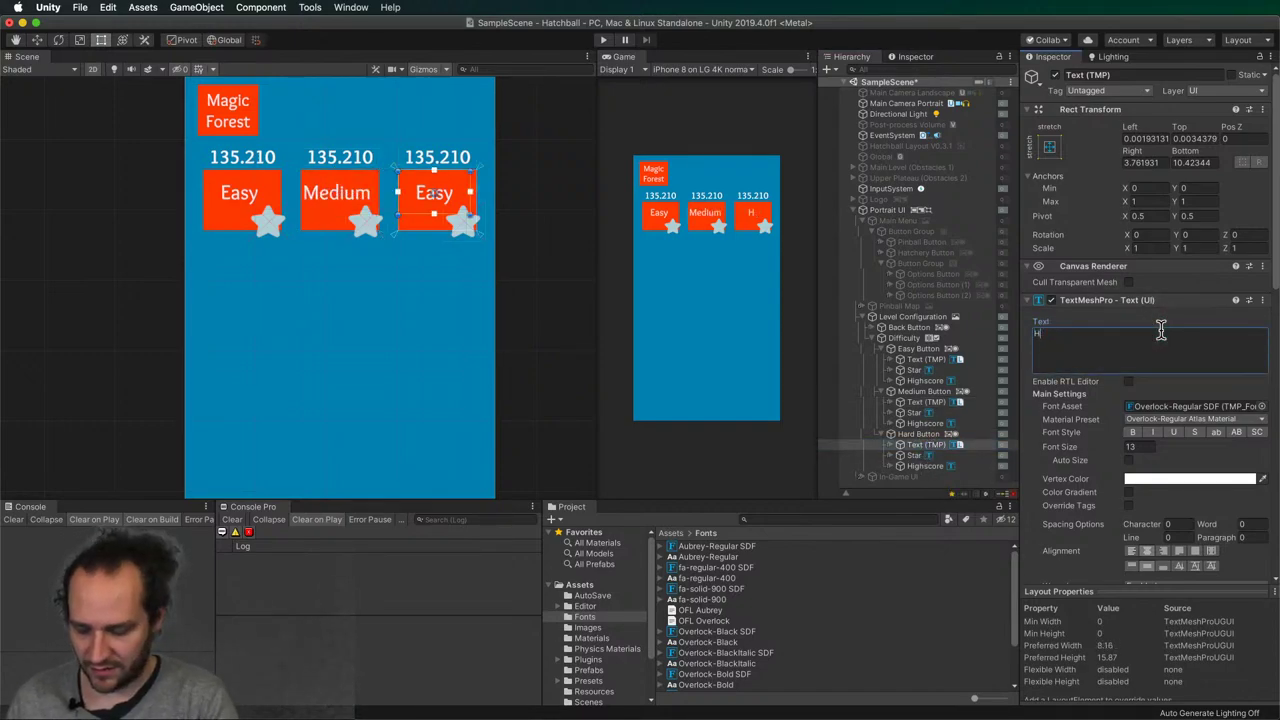
type("Hard")
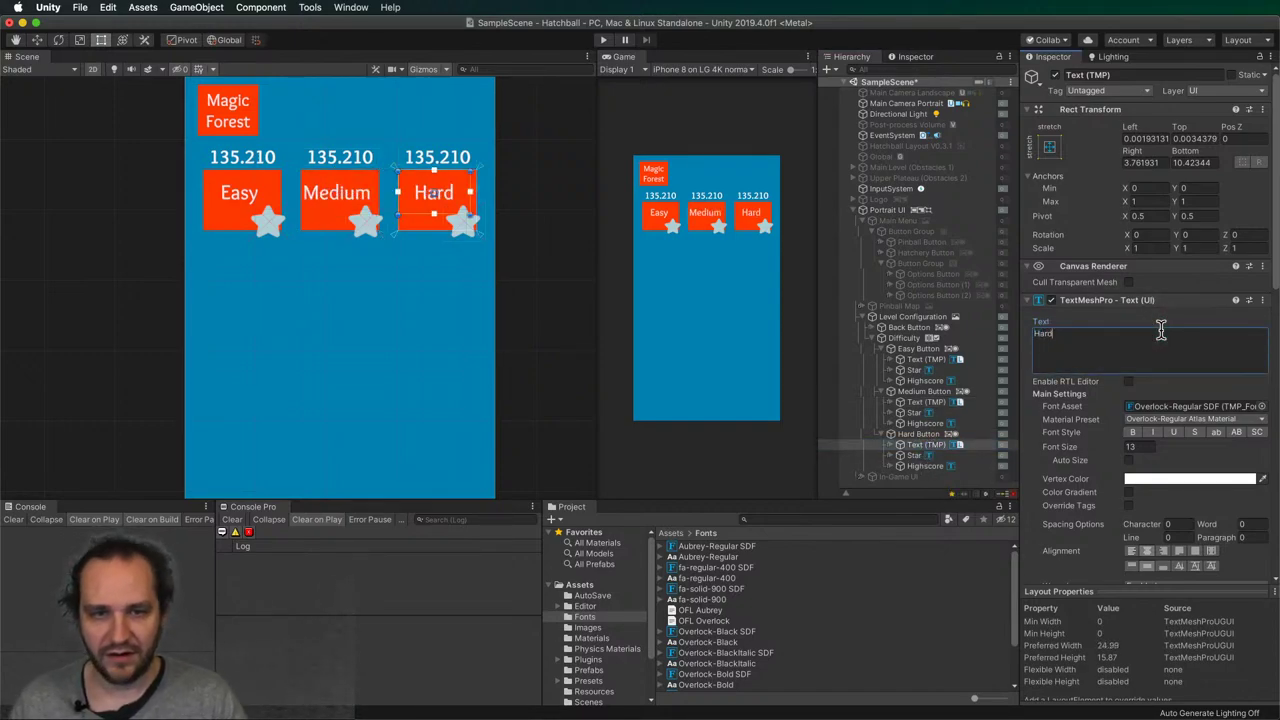
- Select all three Text (TMP) labels and set their Rect Transform offsets to 0
left_click(915, 402, "super")
left_click(915, 360, "super")
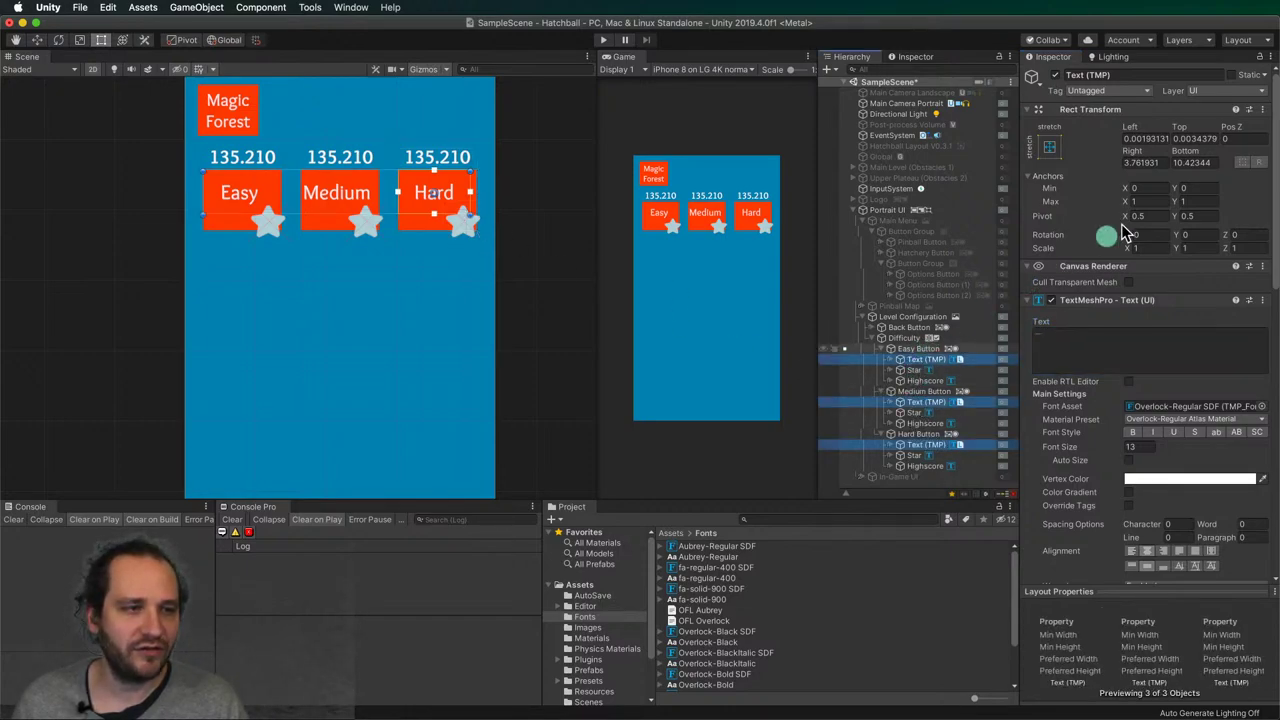
left_click(1142, 162)
key("shift+Tab")
key("shift+Tab")
key("shift+Tab")
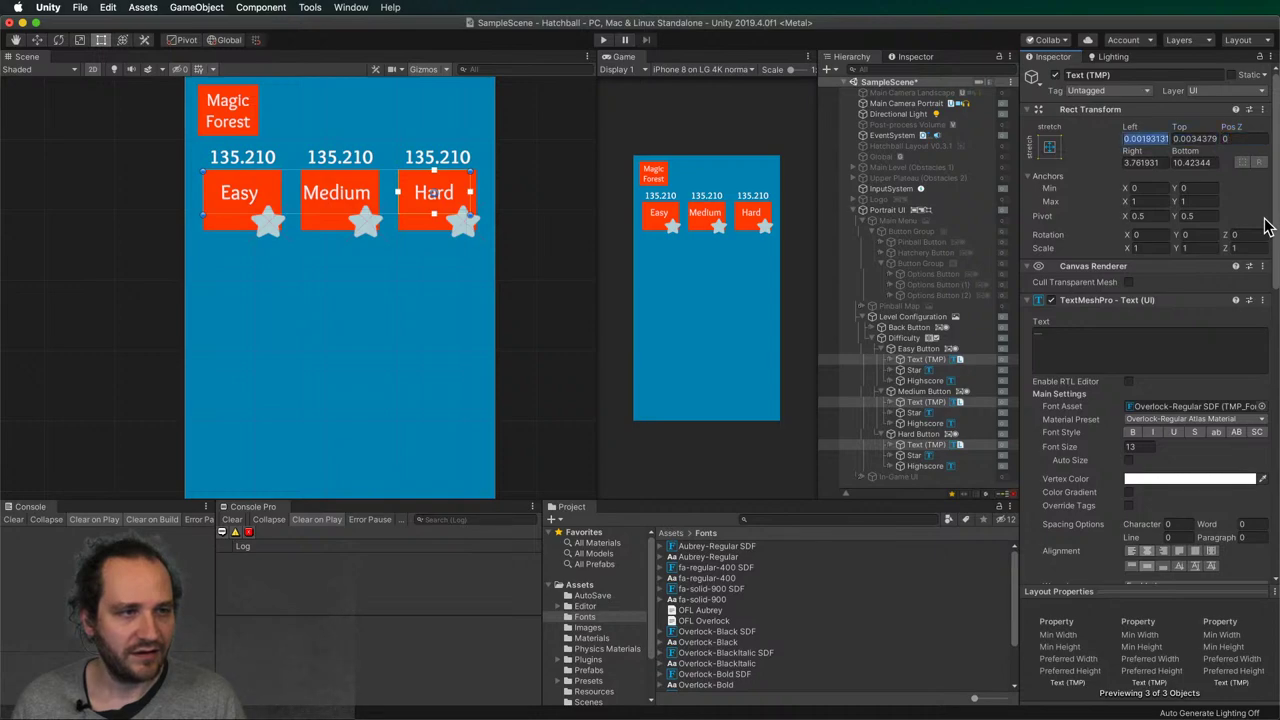
type("0")
key("Tab")
type("0")
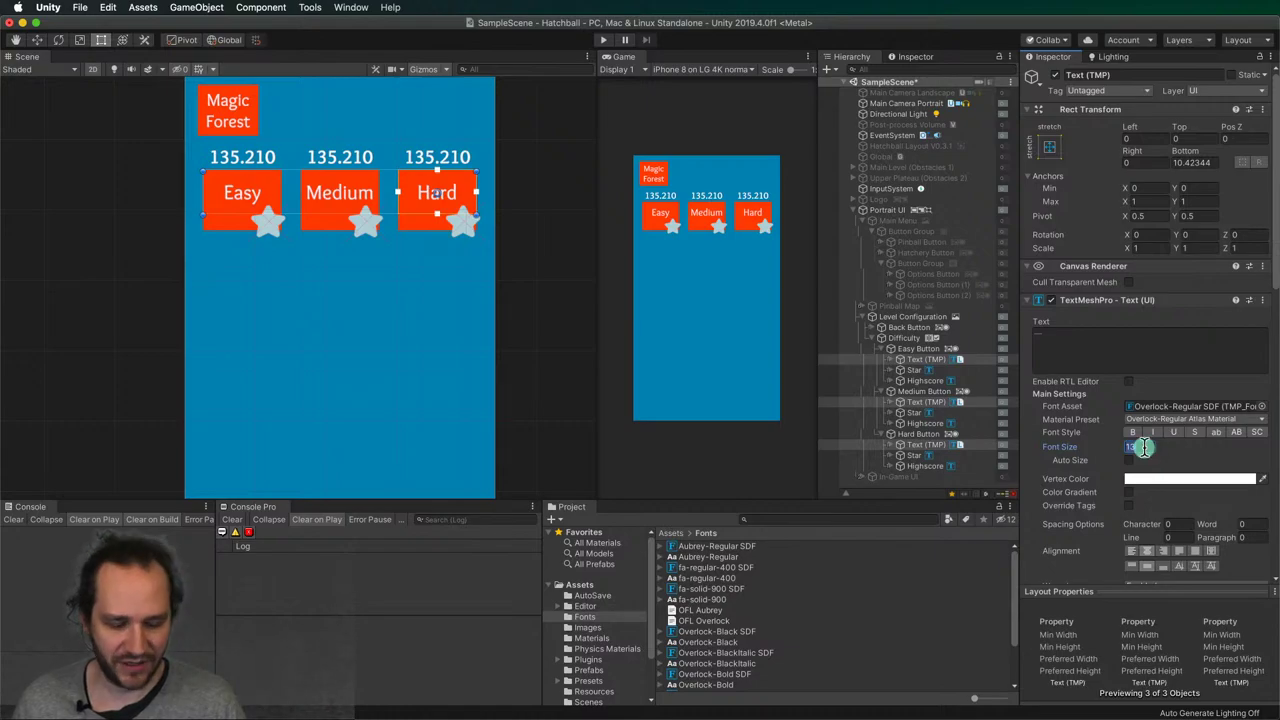
type("12")
left_click(536, 319)
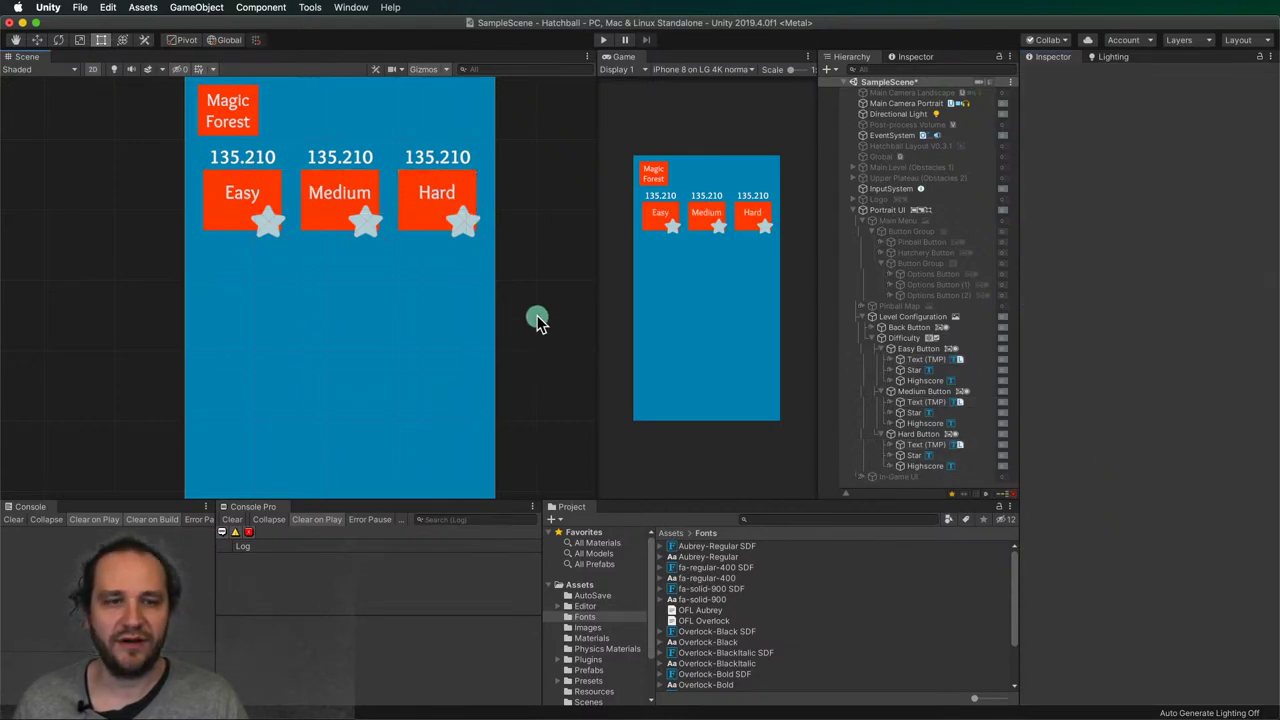
- Tint the Easy button's star a deeper orange via its Vertex Color
left_click(912, 369)
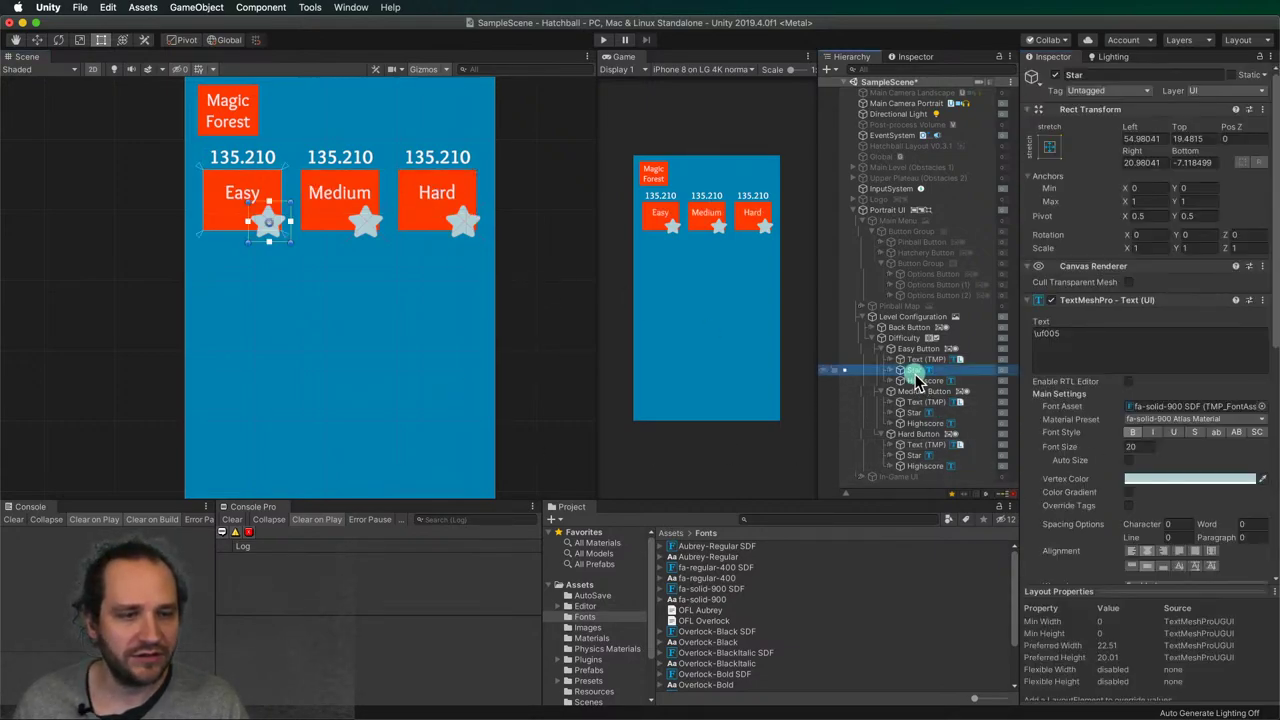
left_click(1148, 479)
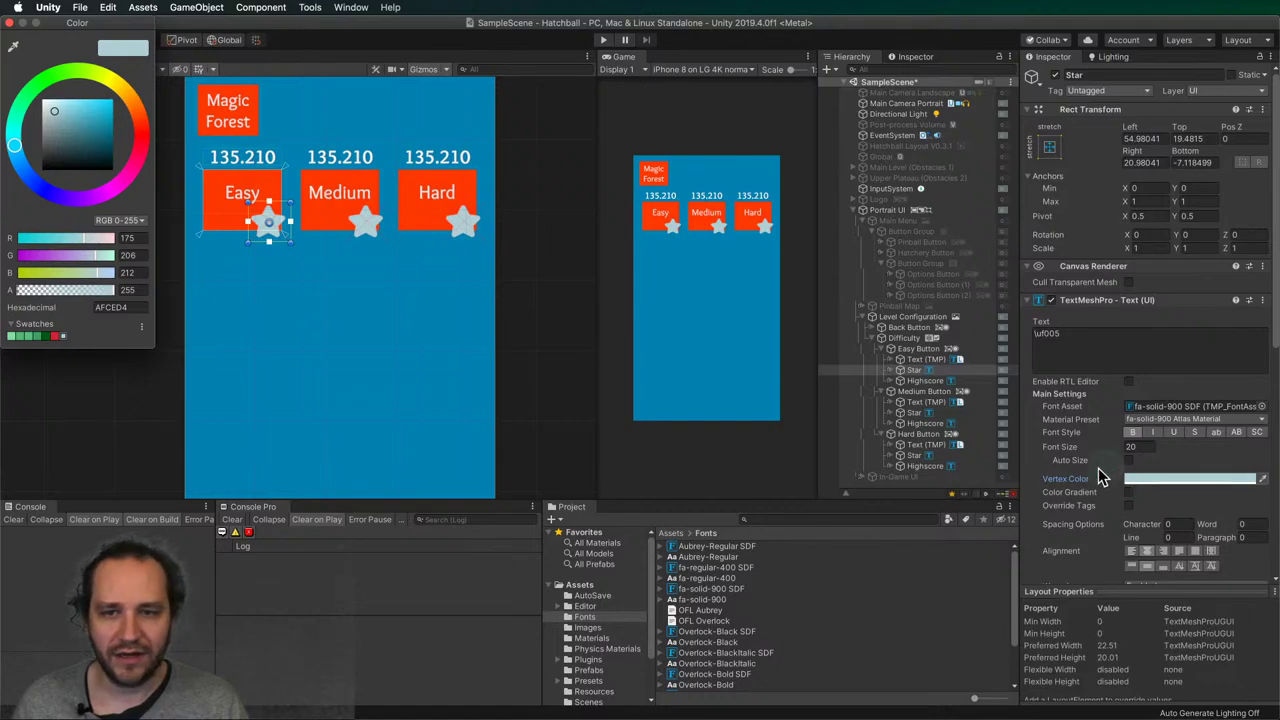
left_click(139, 113)
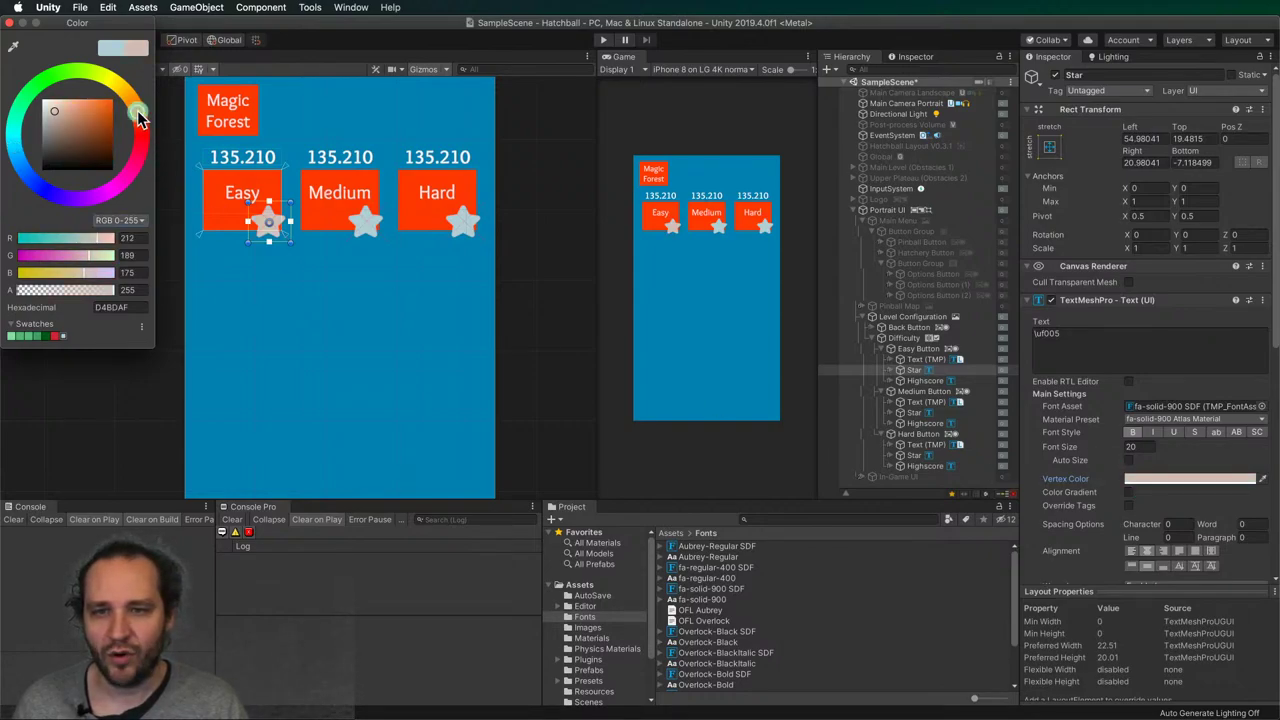
mouse_move(100, 124)
left_mouse_down()
mouse_move(95, 136)
mouse_move(95, 114)
left_mouse_up()
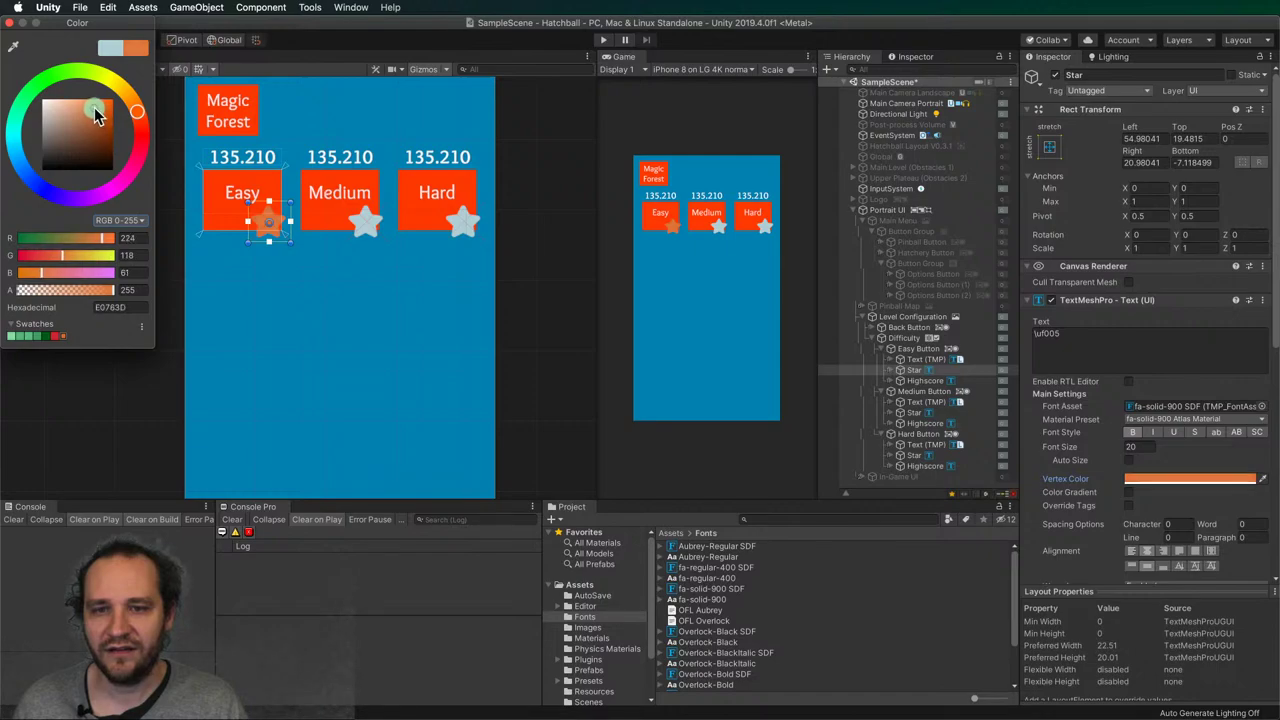
left_click(11, 24)
- Turn the Hard button's star a bright yellow-orange
left_click_drag(912, 413, 920, 455)
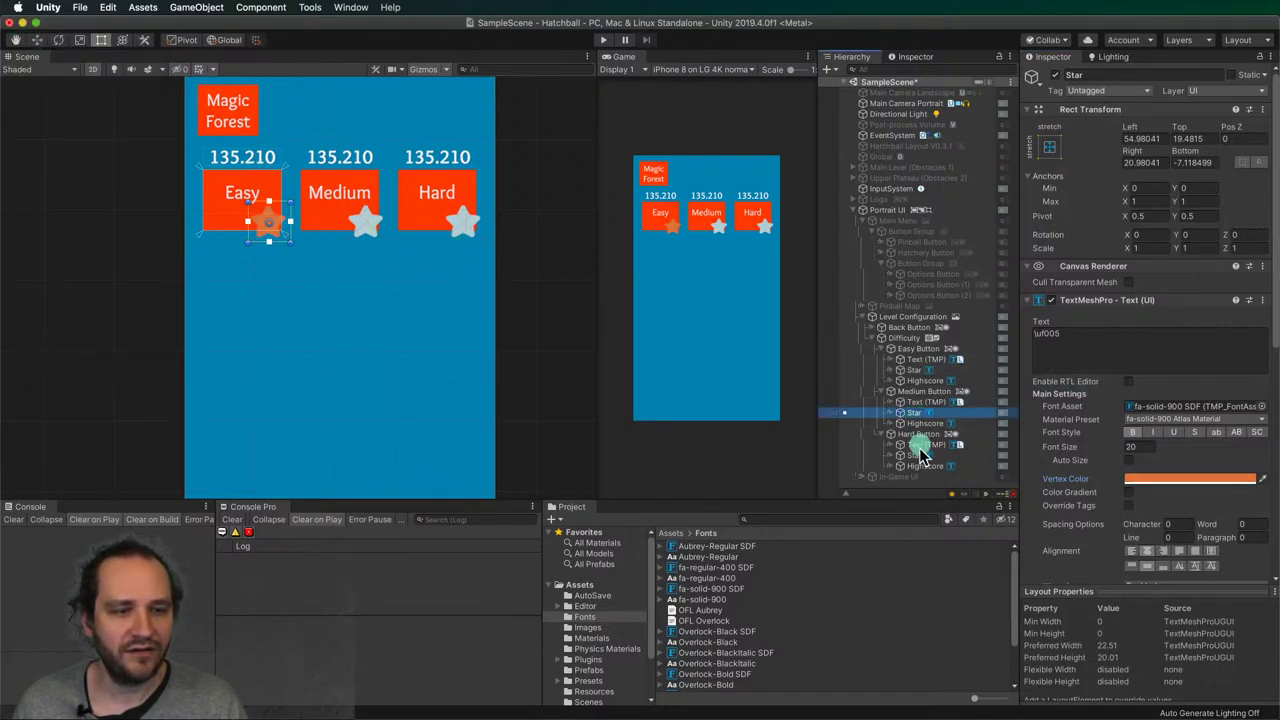
left_click(918, 455)
left_click(1192, 478)
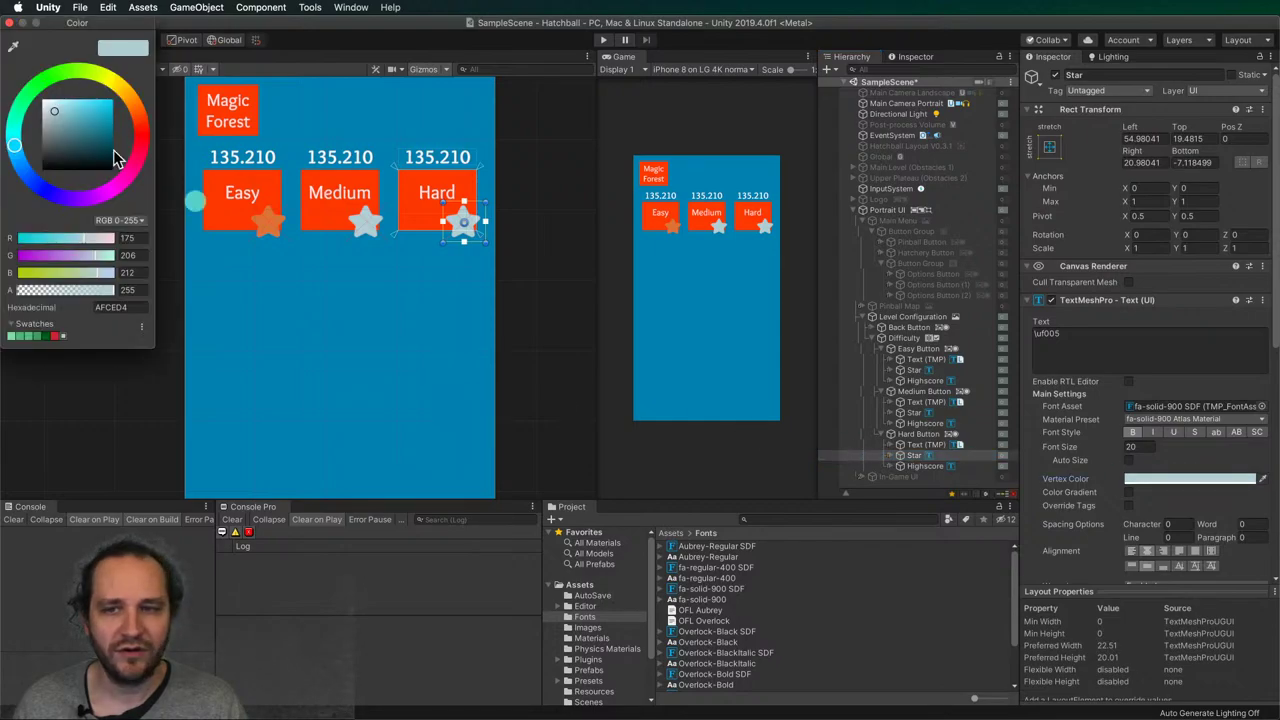
left_click_drag(126, 96, 112, 106)
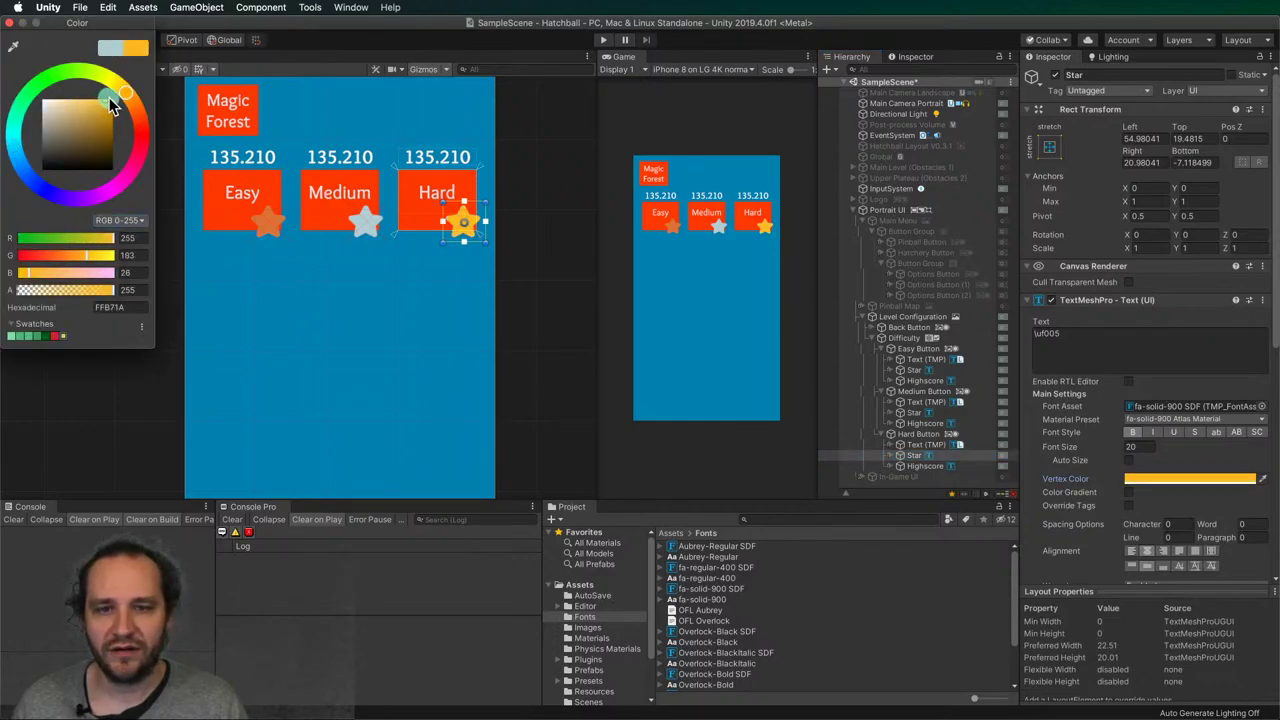
left_click(12, 23)
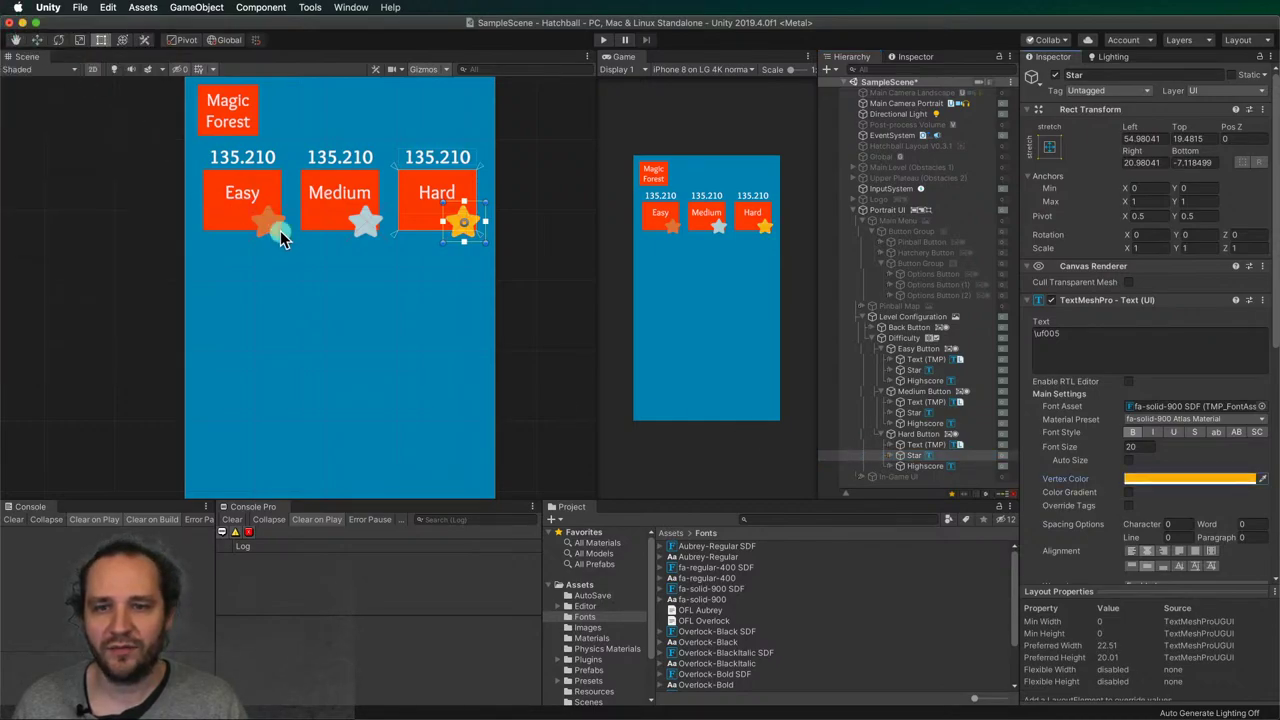
- Darken the Easy star further to a bronze tone, hex C87243
left_click(282, 232)
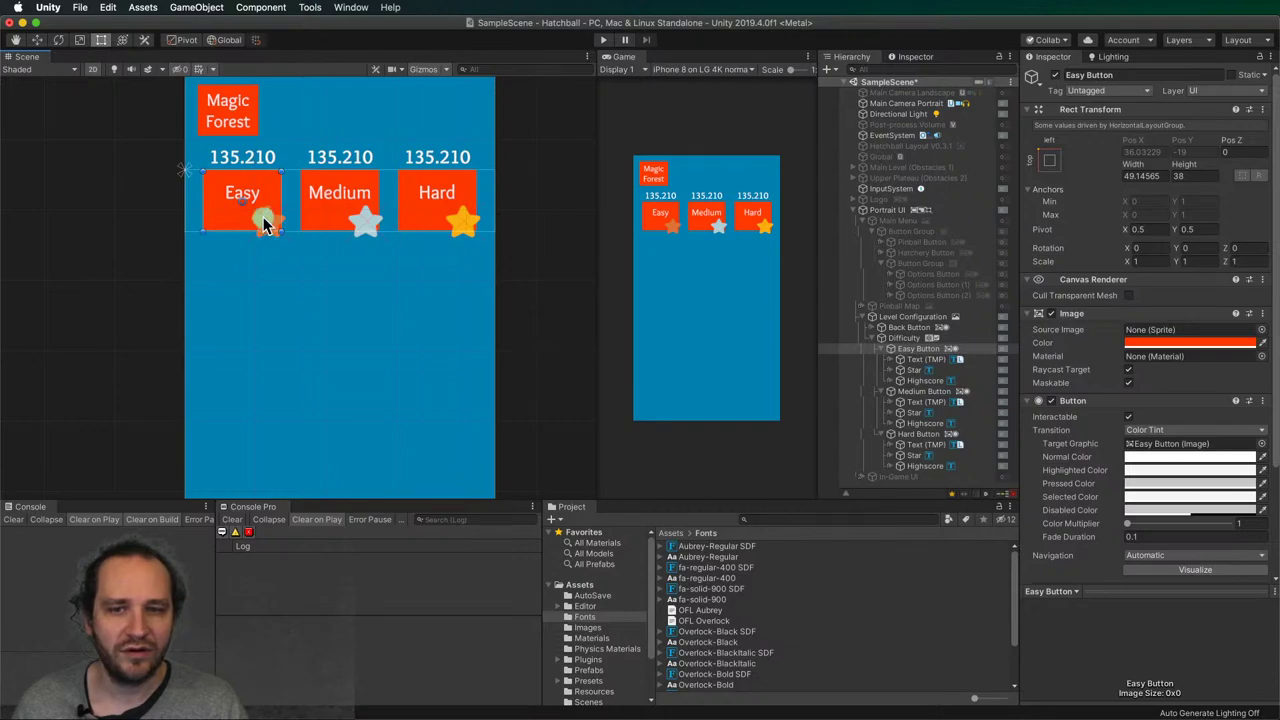
left_click(265, 224)
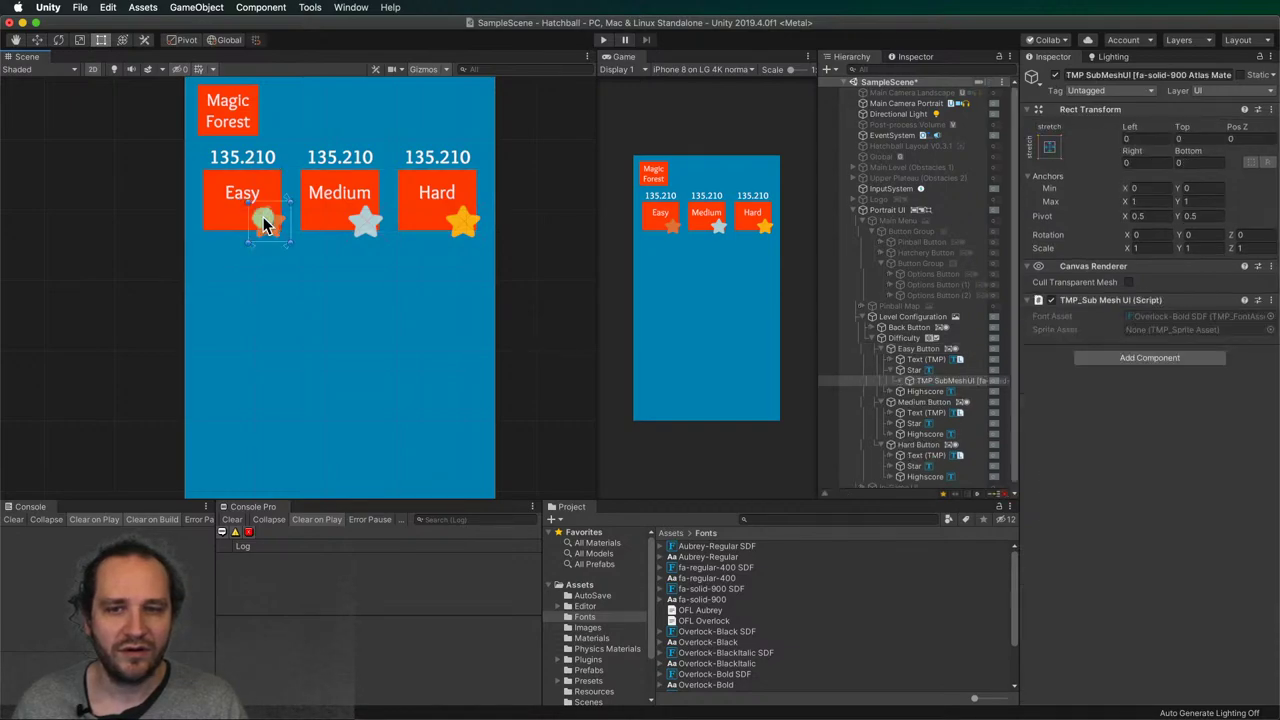
left_click(914, 370)
left_click(891, 370)
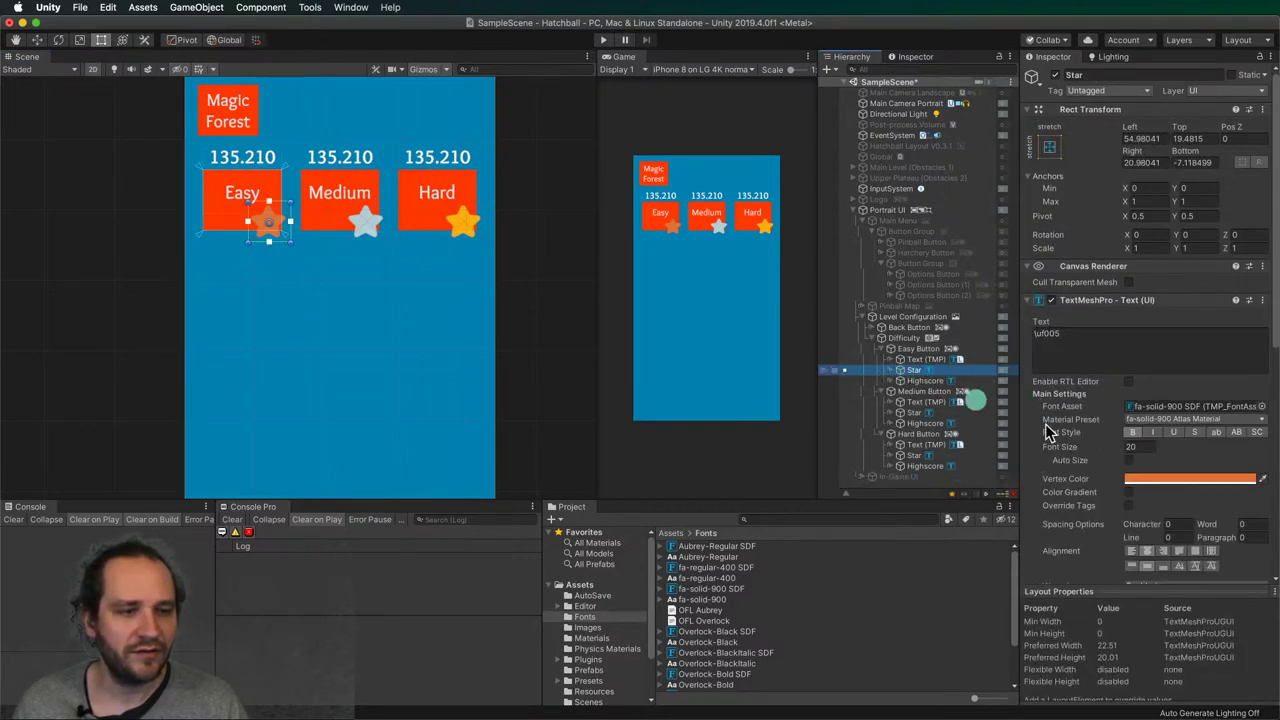
left_click(1213, 484)
key("Escape")
left_click(1126, 478)
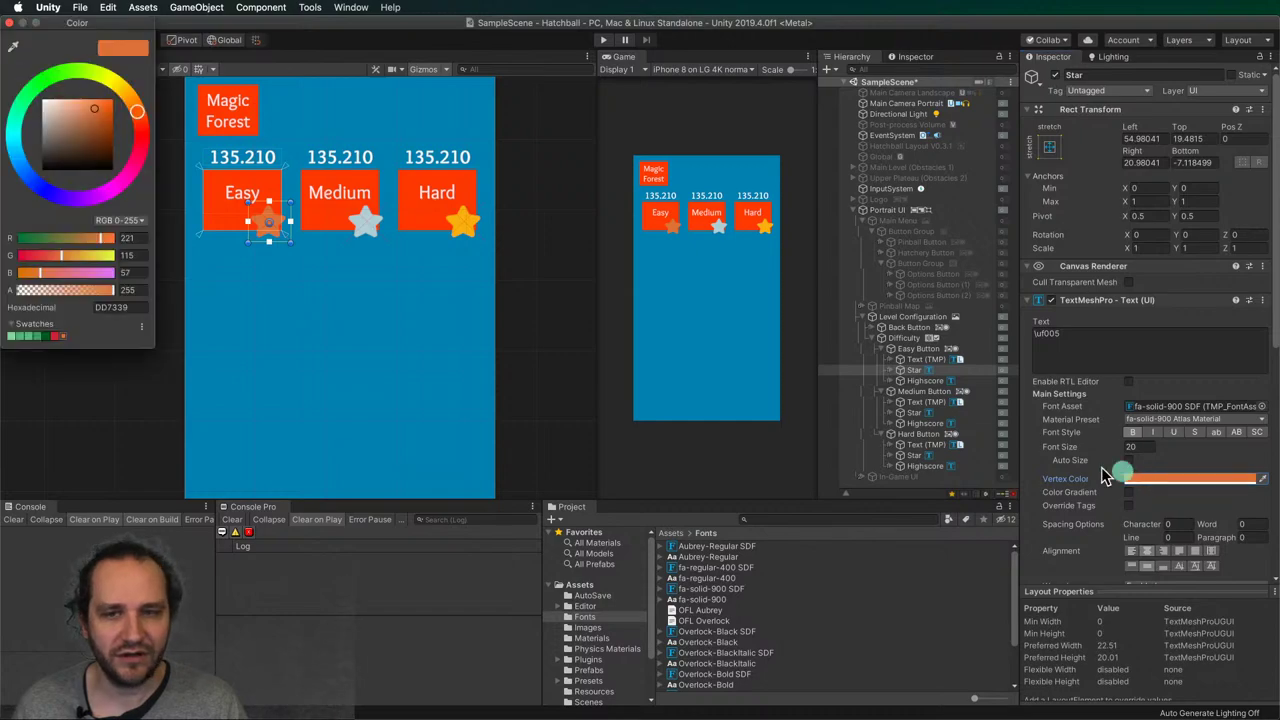
mouse_move(95, 110)
left_mouse_down()
mouse_move(105, 118)
mouse_move(82, 128)
mouse_move(89, 116)
left_mouse_up()
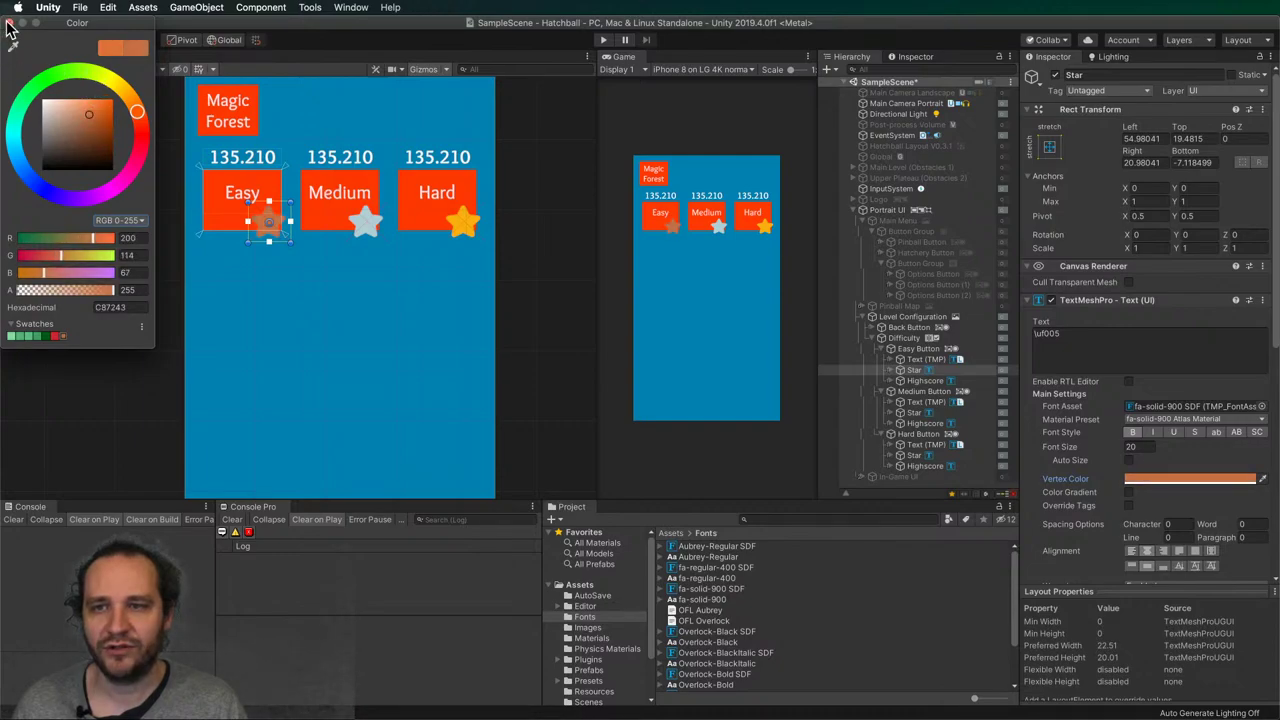
left_click(8, 22)
left_click(409, 354)
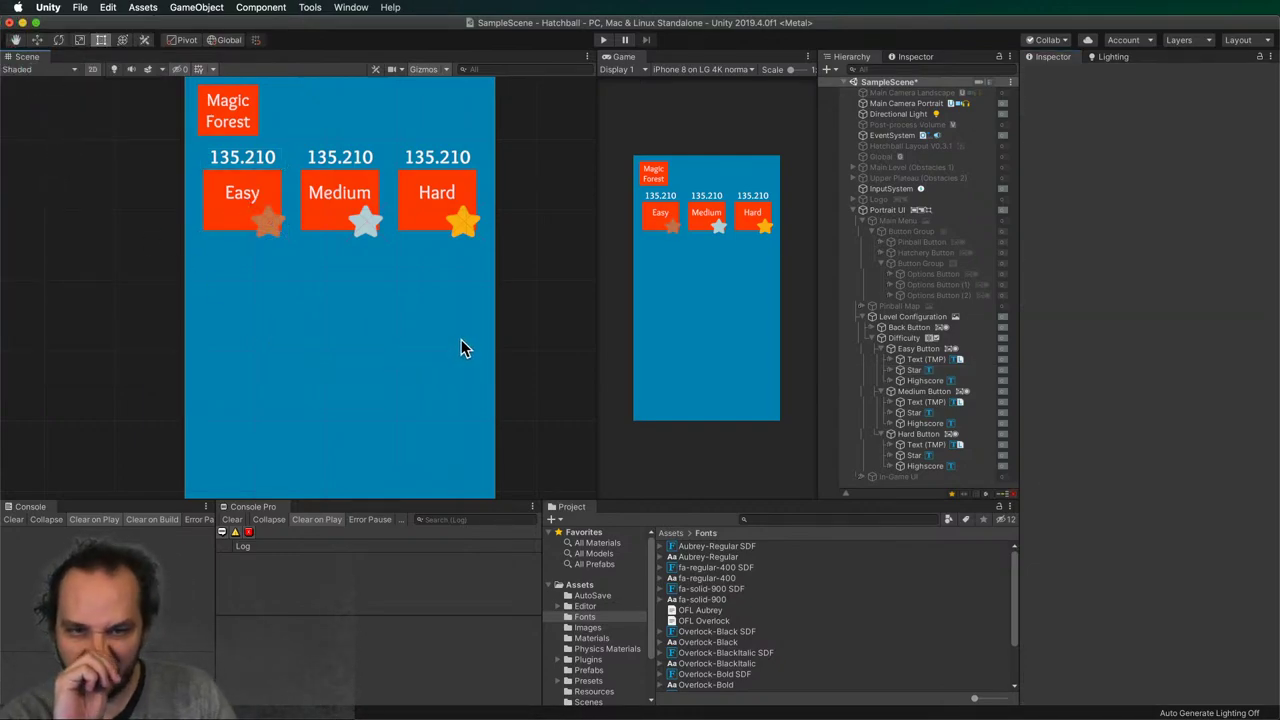
- Select the Easy, Medium and Hard stars and set material Outline Thickness to about 0.319
left_click(917, 466)
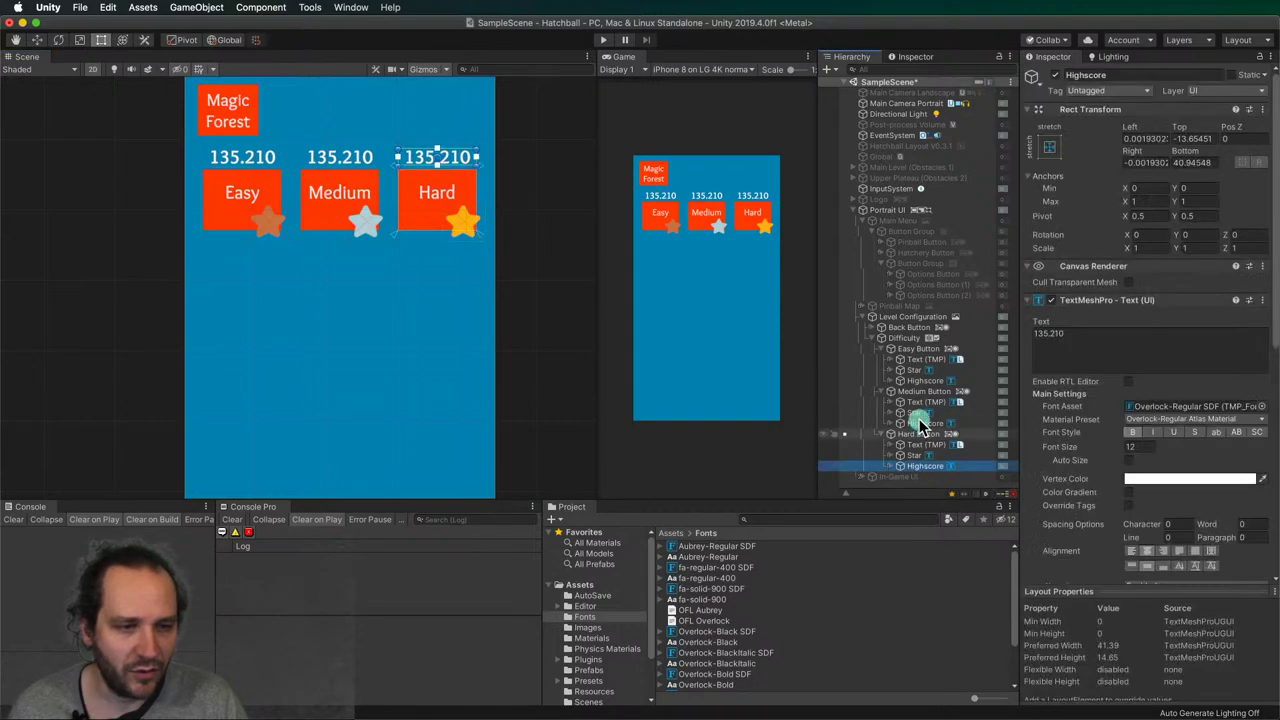
left_click(912, 412)
left_click(912, 455, "super")
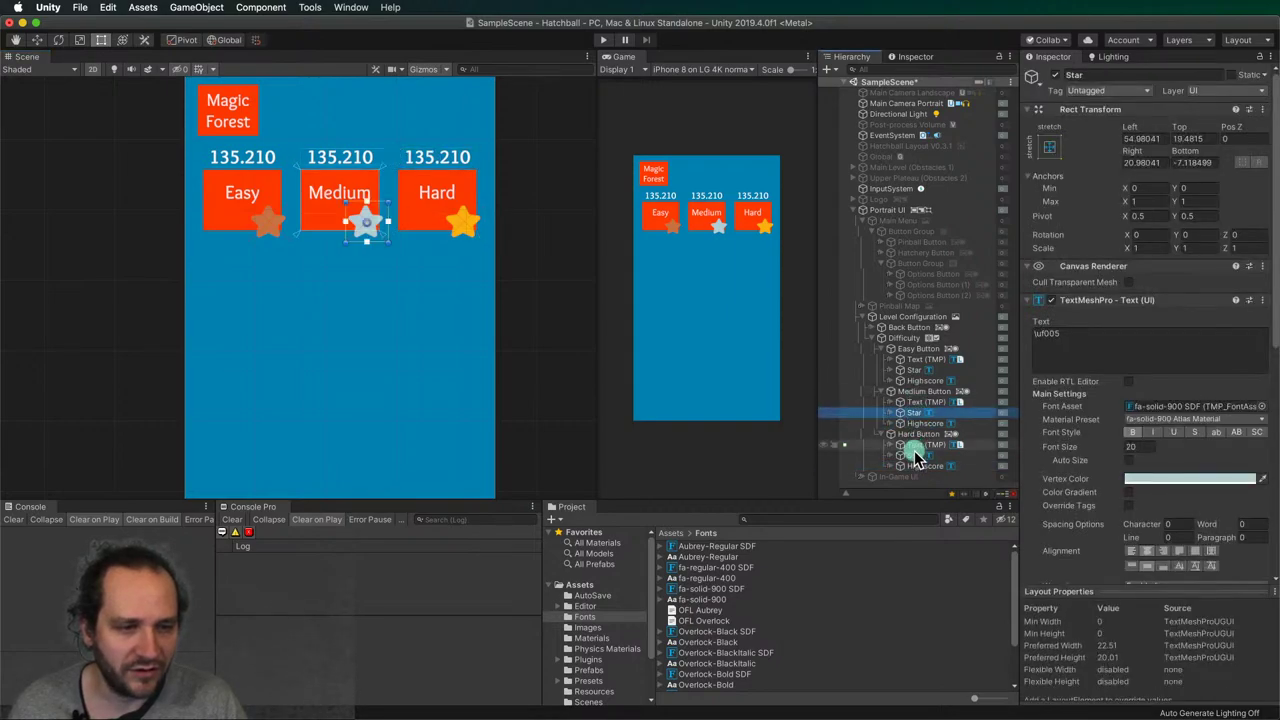
left_click(908, 372, "super")
scroll(1060, 420, "down", 10)
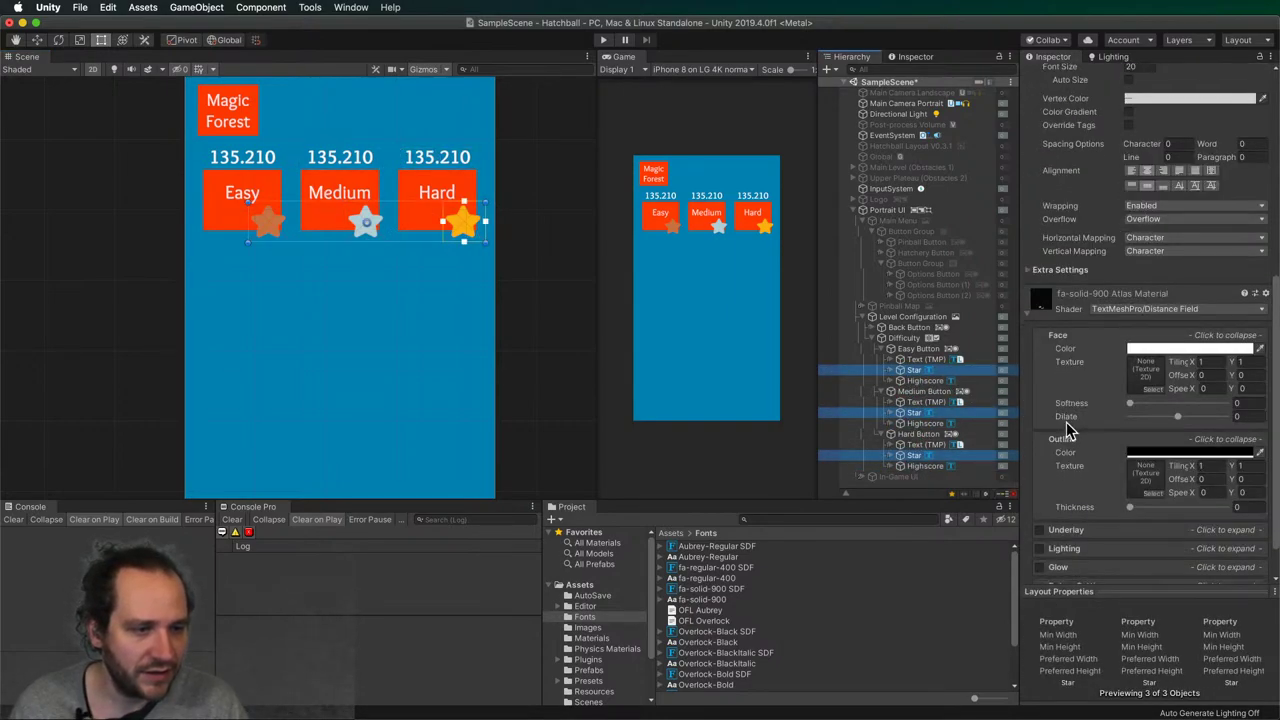
scroll(1087, 445, "down", 2)
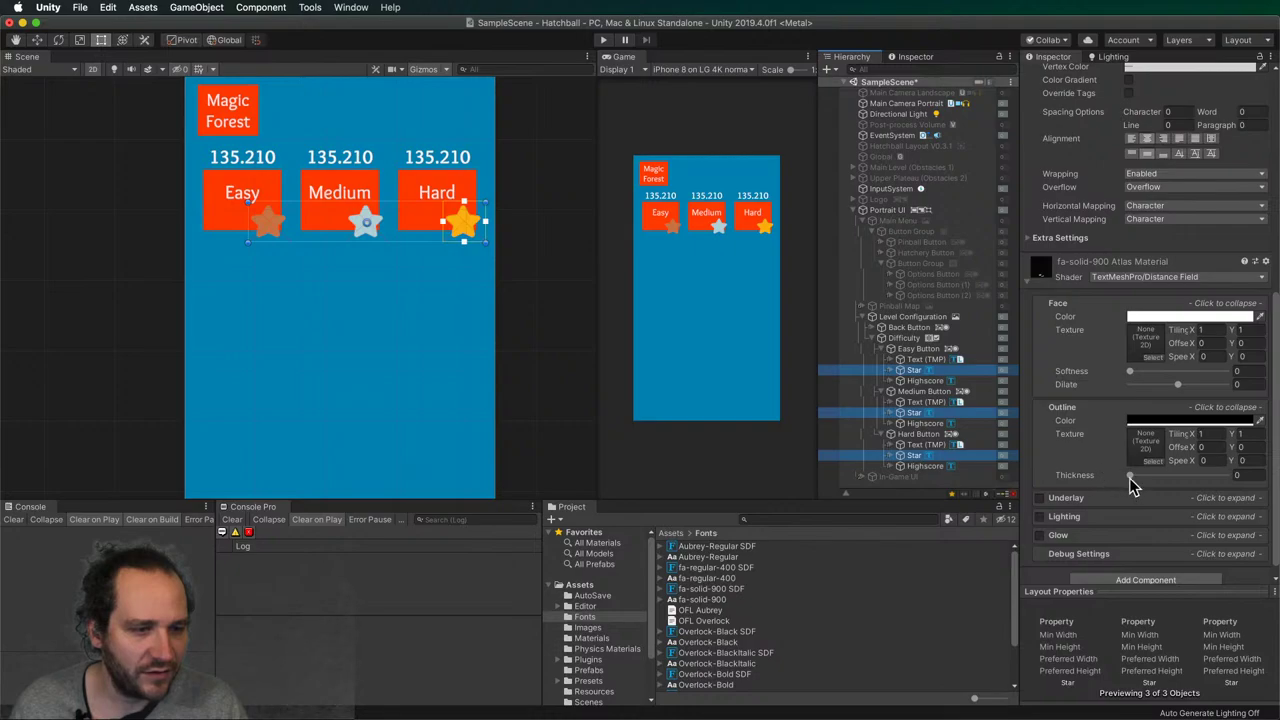
left_click_drag(1133, 481, 1164, 481)
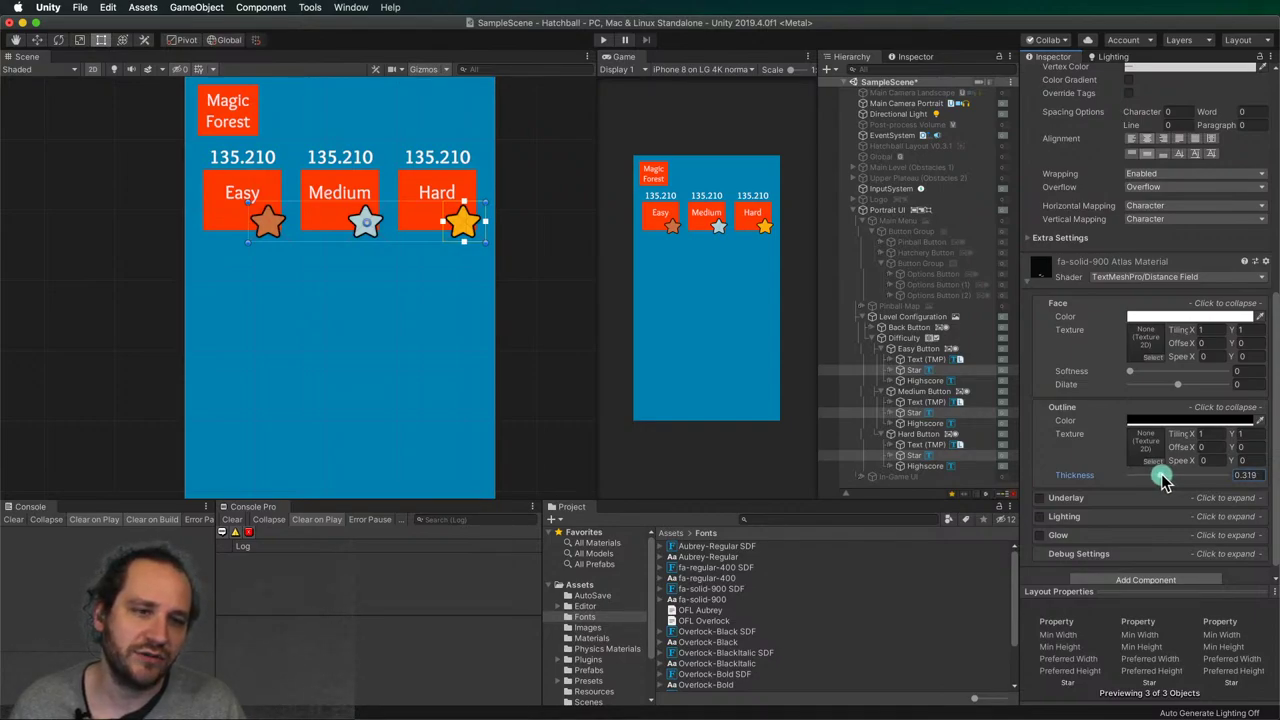
left_click(566, 280)
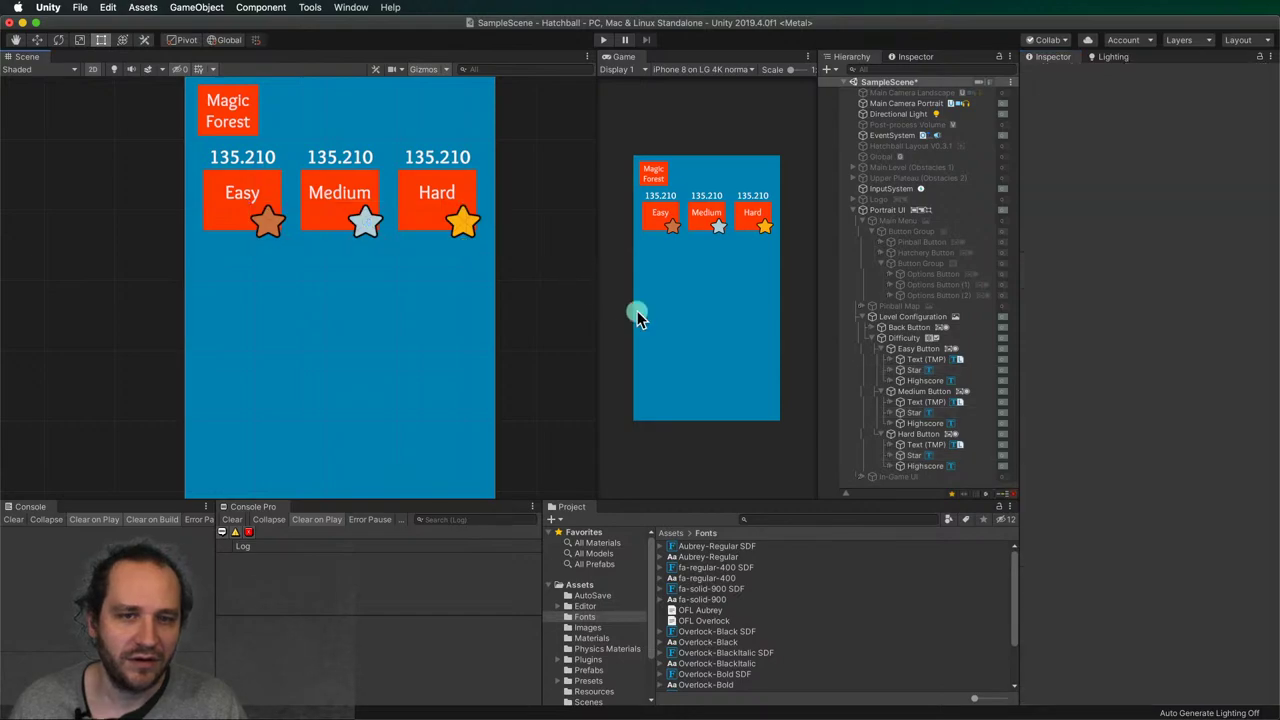
left_click(1002, 316)
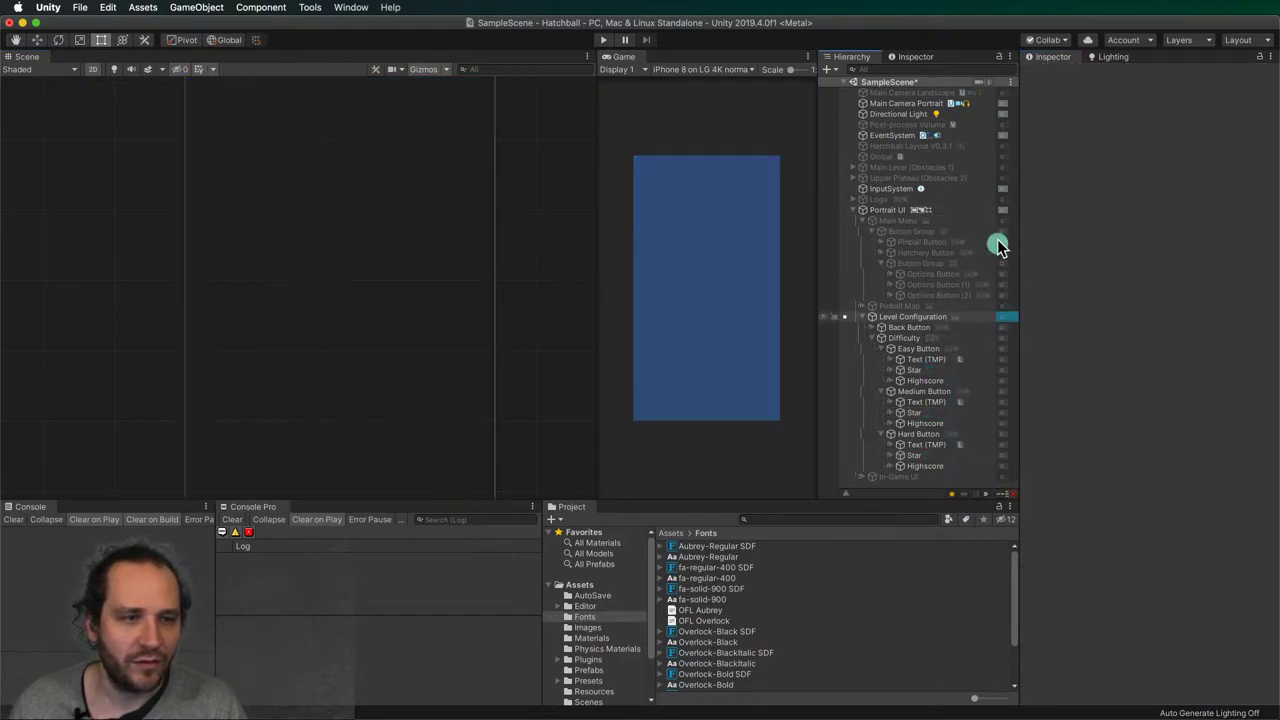
left_click(1002, 220)
middle_click_drag(239, 351, 255, 160)
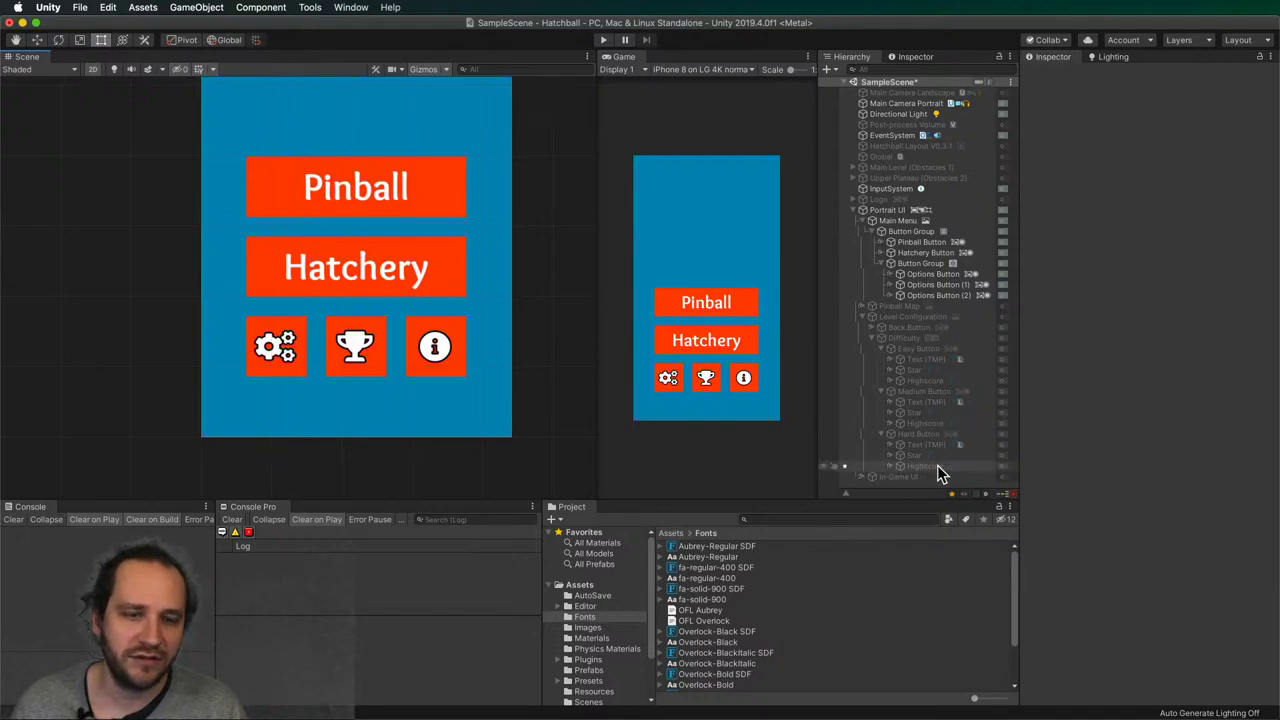
left_click(1002, 221)
left_click(1002, 317)
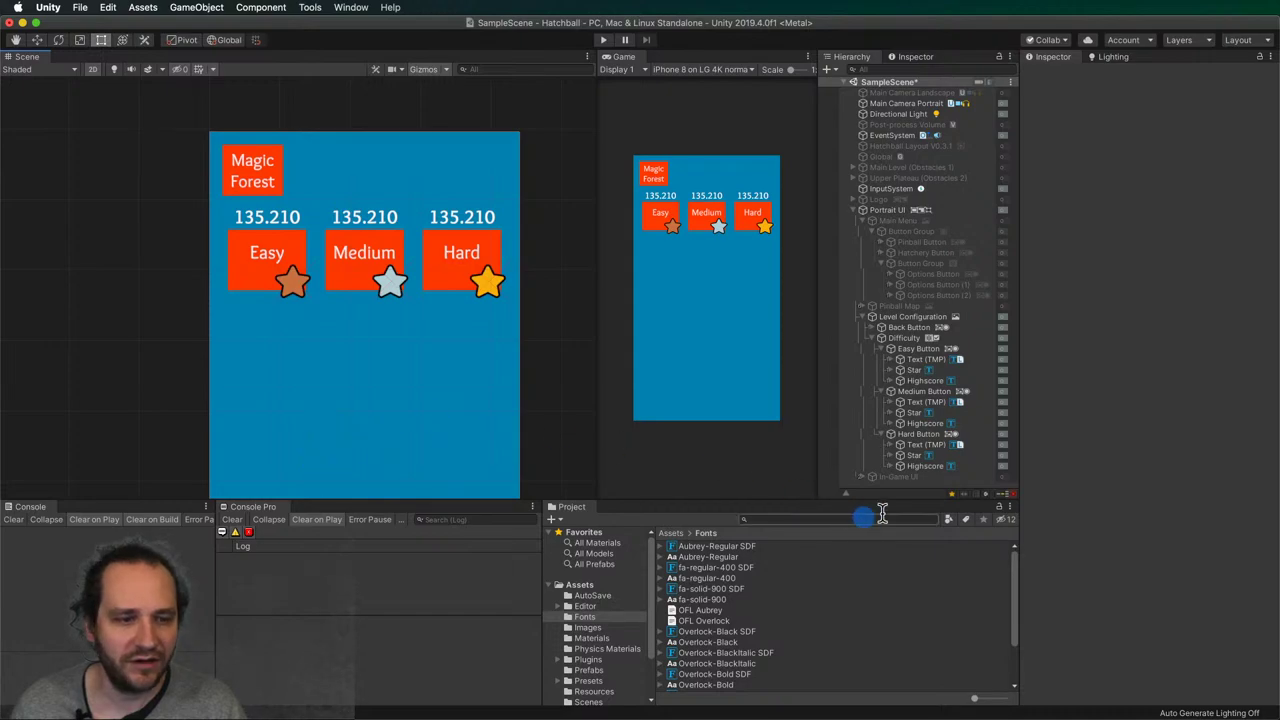
- Select the Easy, Medium and Hard stars and drag their Outline Thickness down to 0
left_click(914, 455)
left_click(912, 412, "super")
left_click(912, 370, "super")
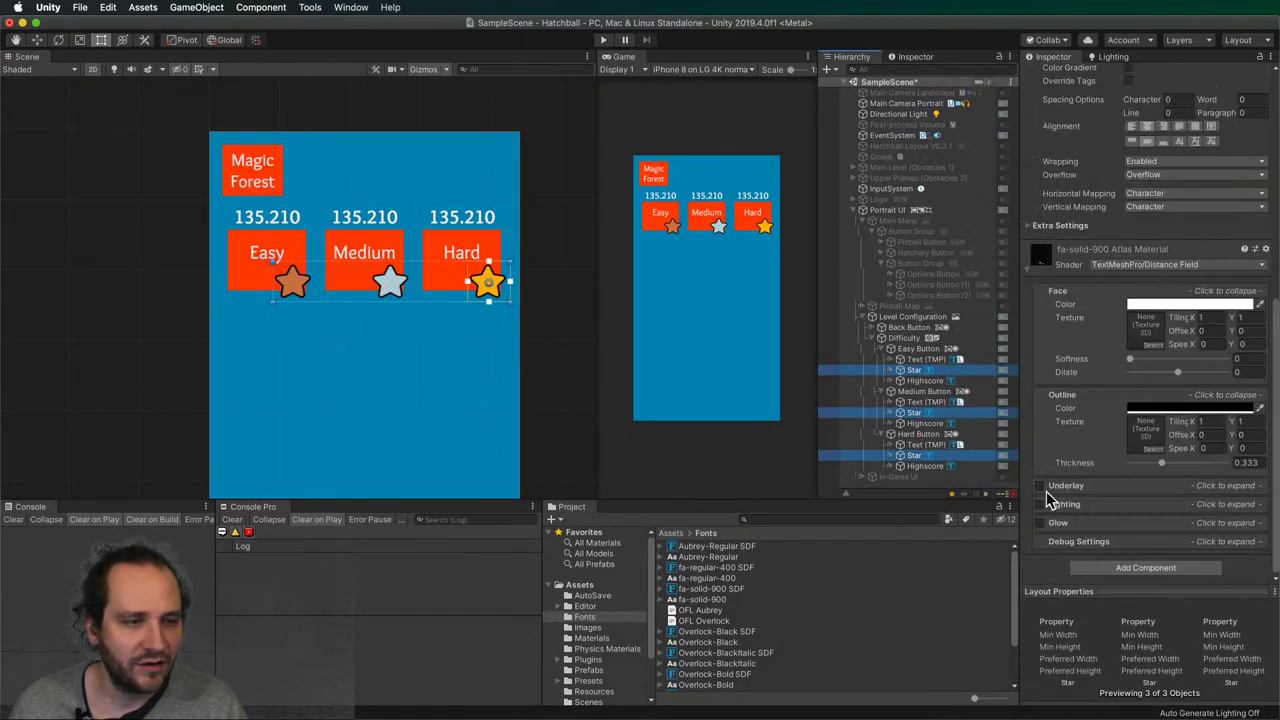
left_click_drag(1162, 464, 1115, 461)
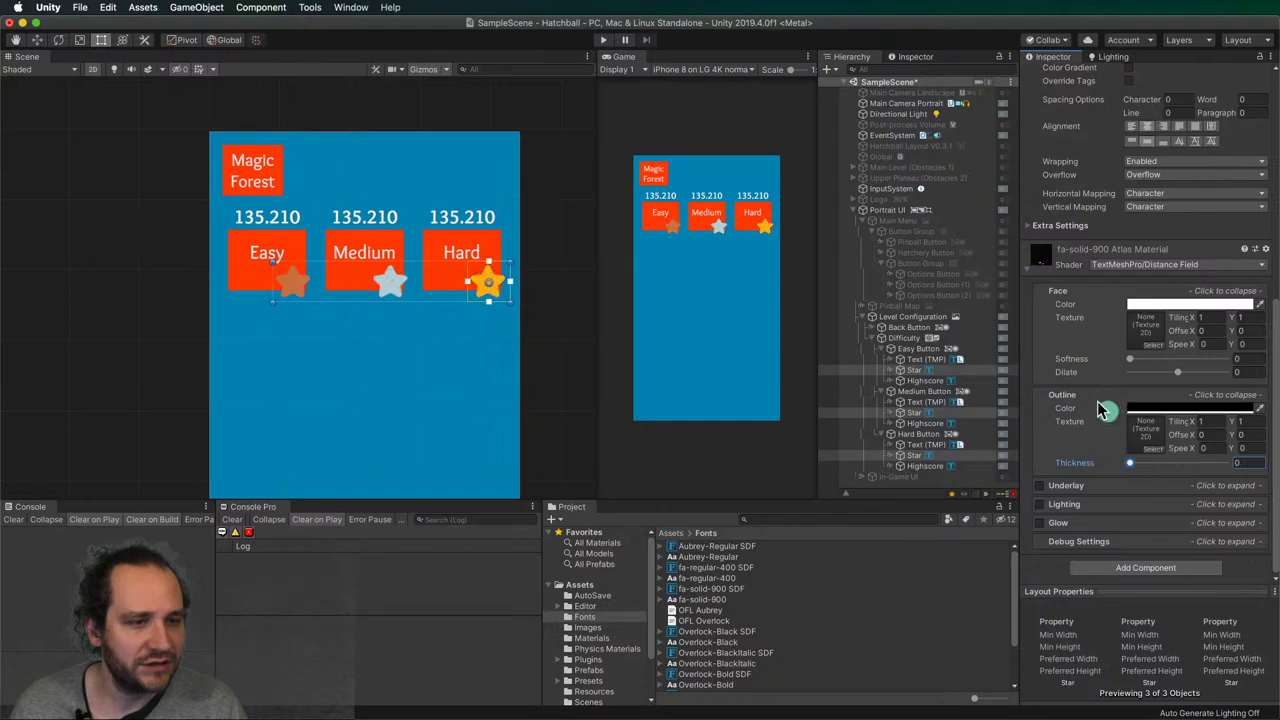
scroll(1105, 503, "up", 3)
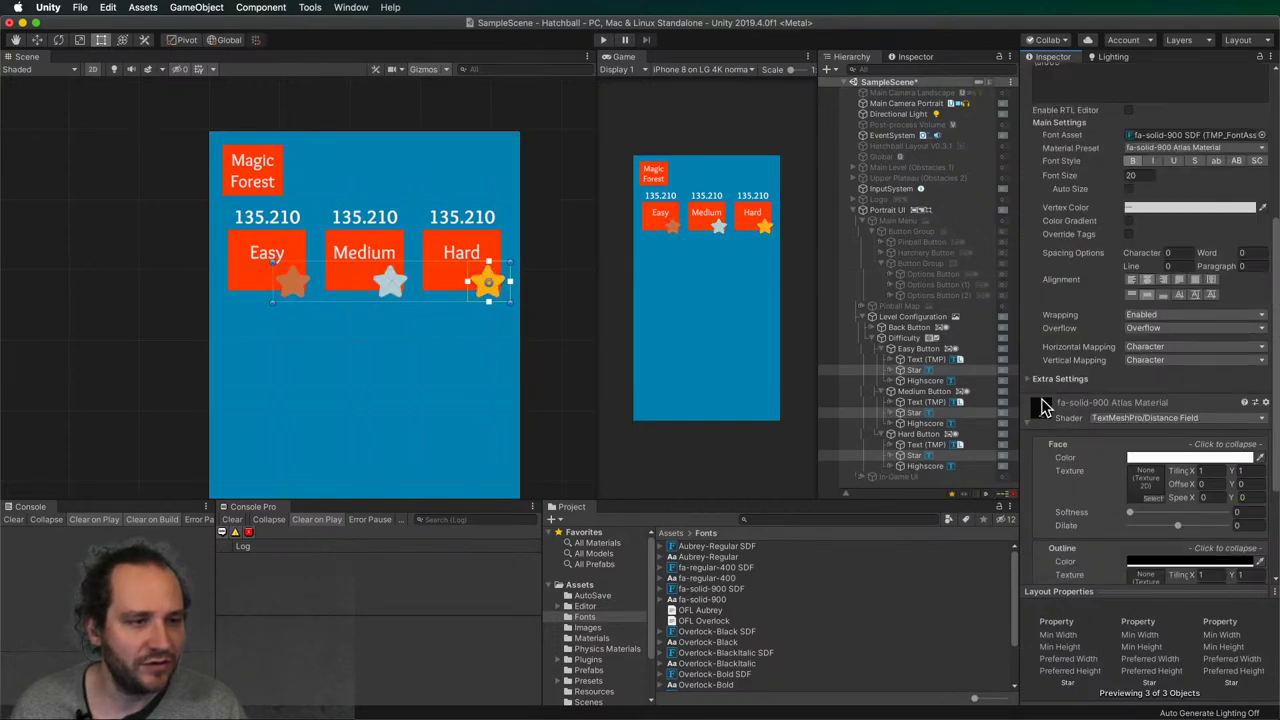
left_click(1033, 379)
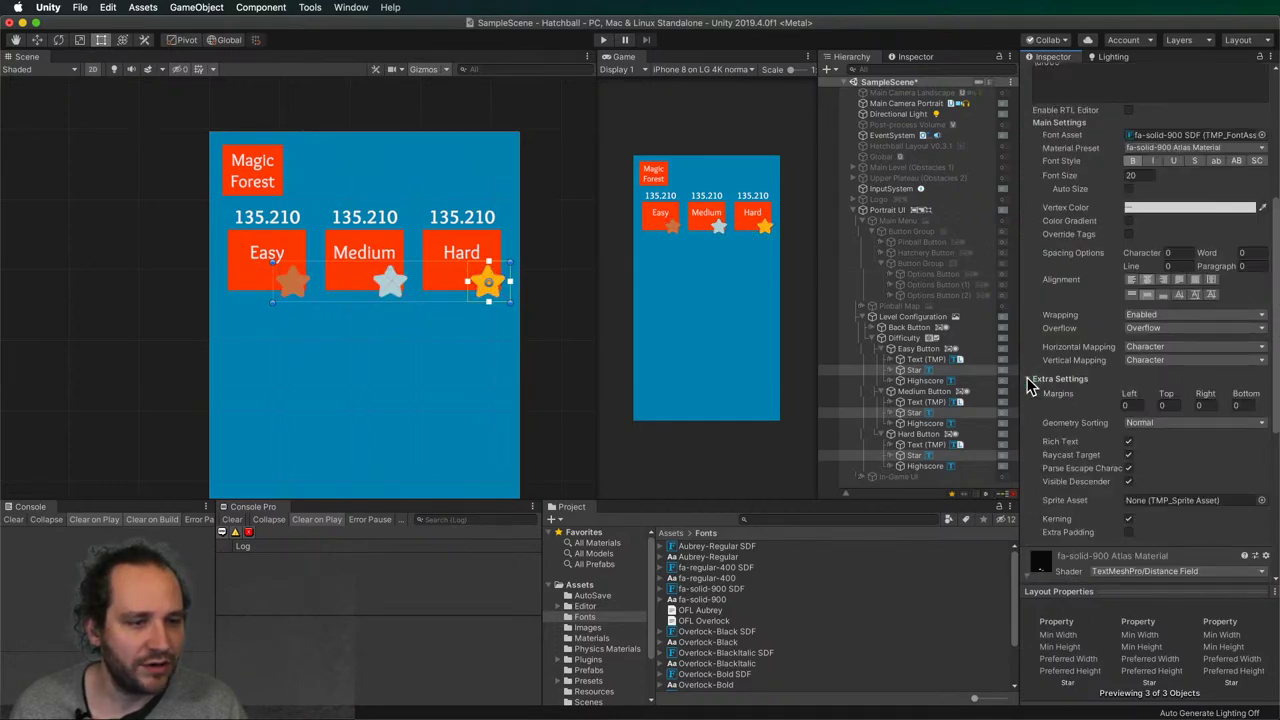
left_click(1031, 380)
scroll(1035, 400, "down", 3)
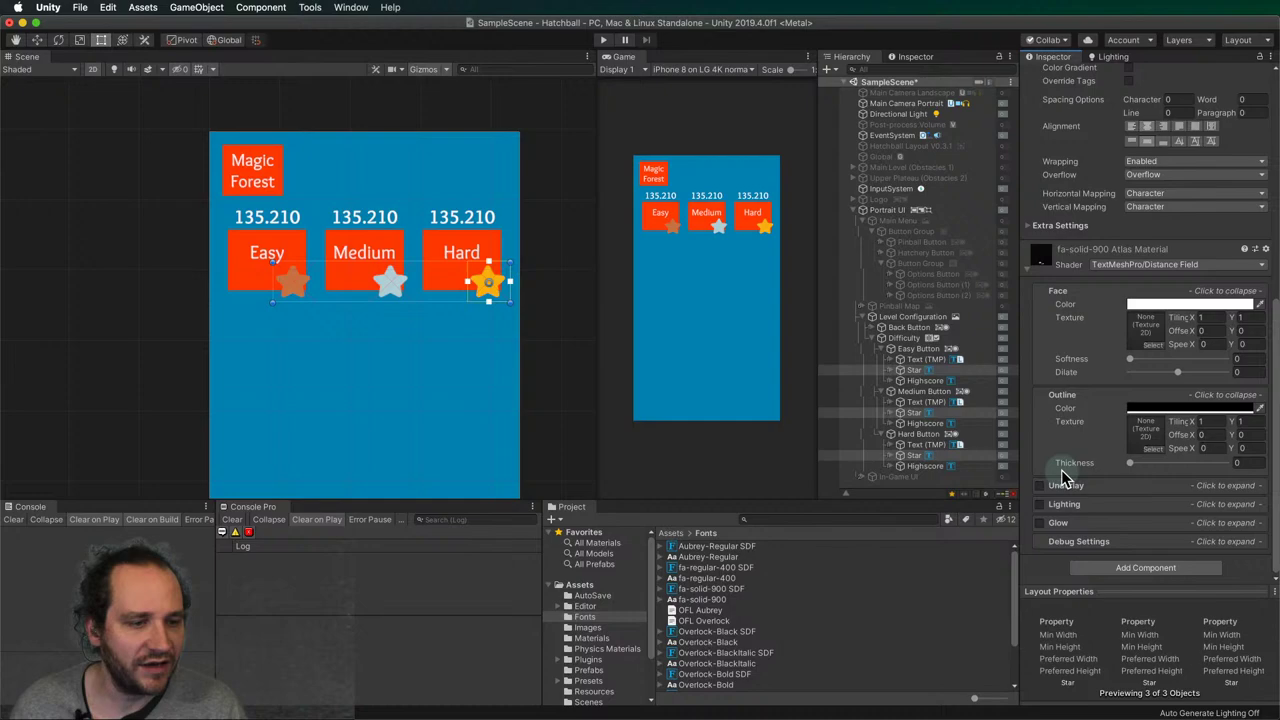
- Try a Shadow component on the three stars at distance 10, 10, then remove it
left_click(1115, 568)
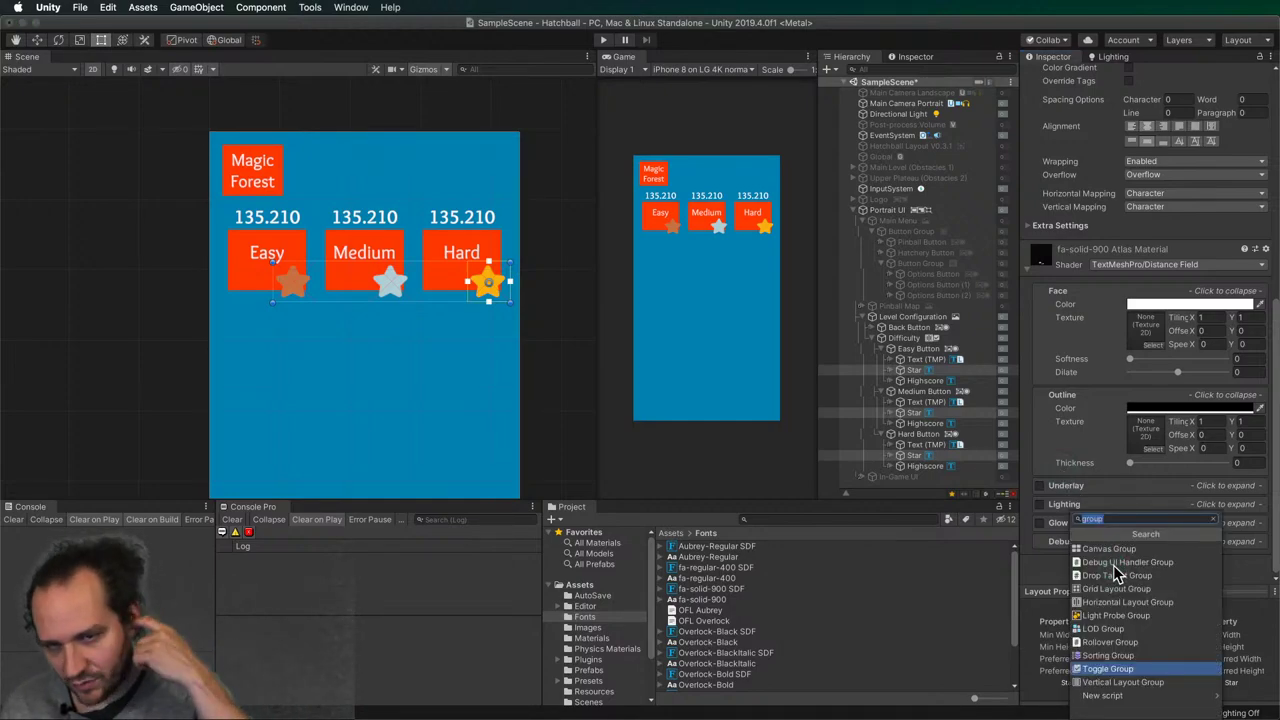
type("shado")
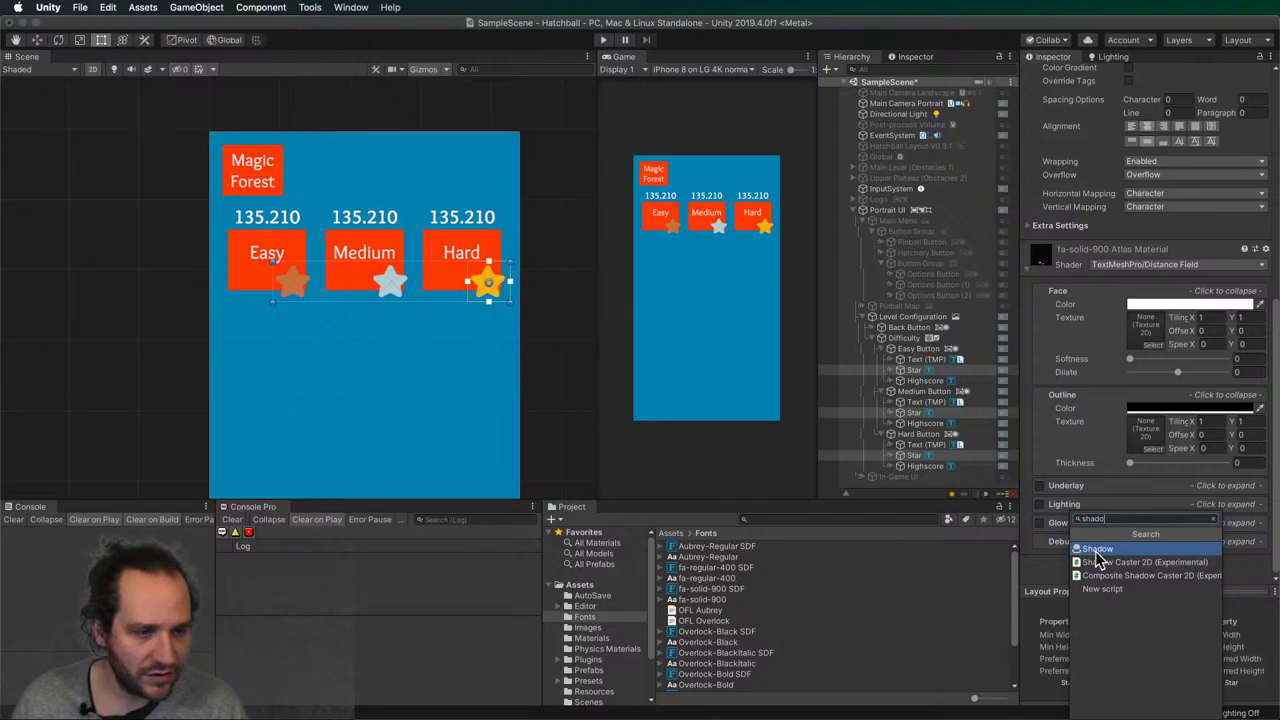
left_click(1097, 551)
scroll(1105, 518, "down", 3)
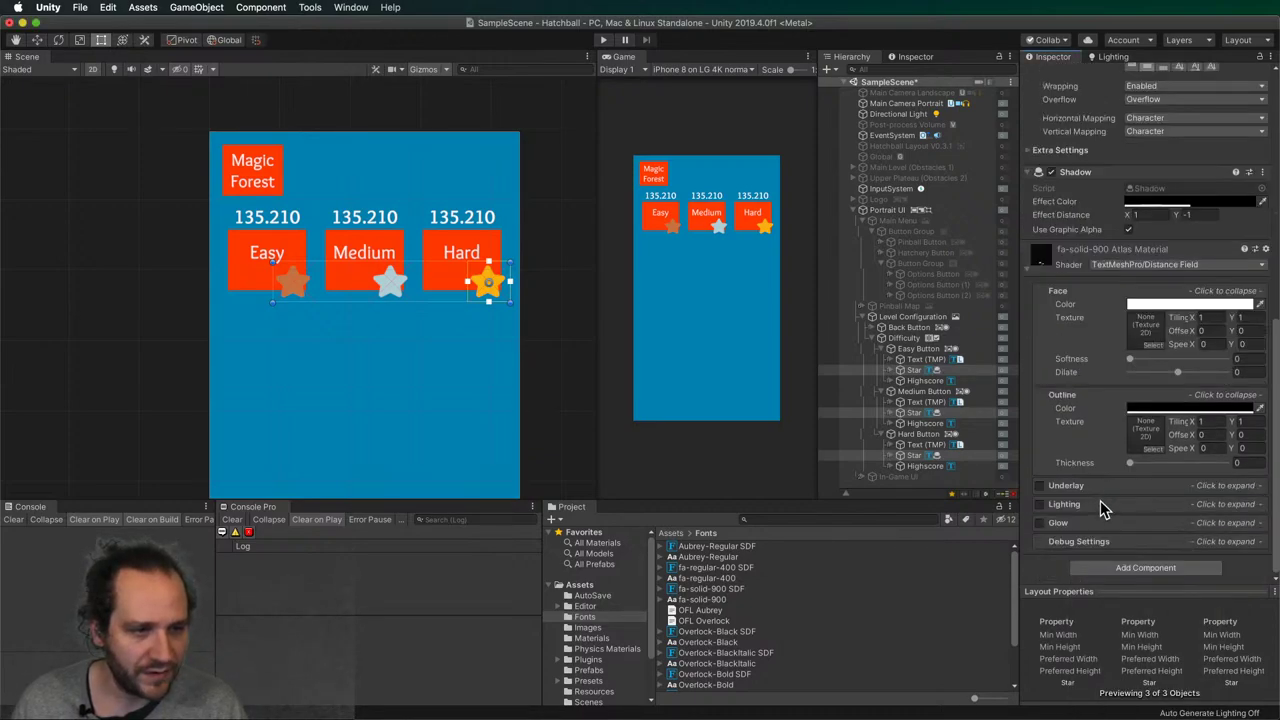
scroll(1085, 545, "up", 10)
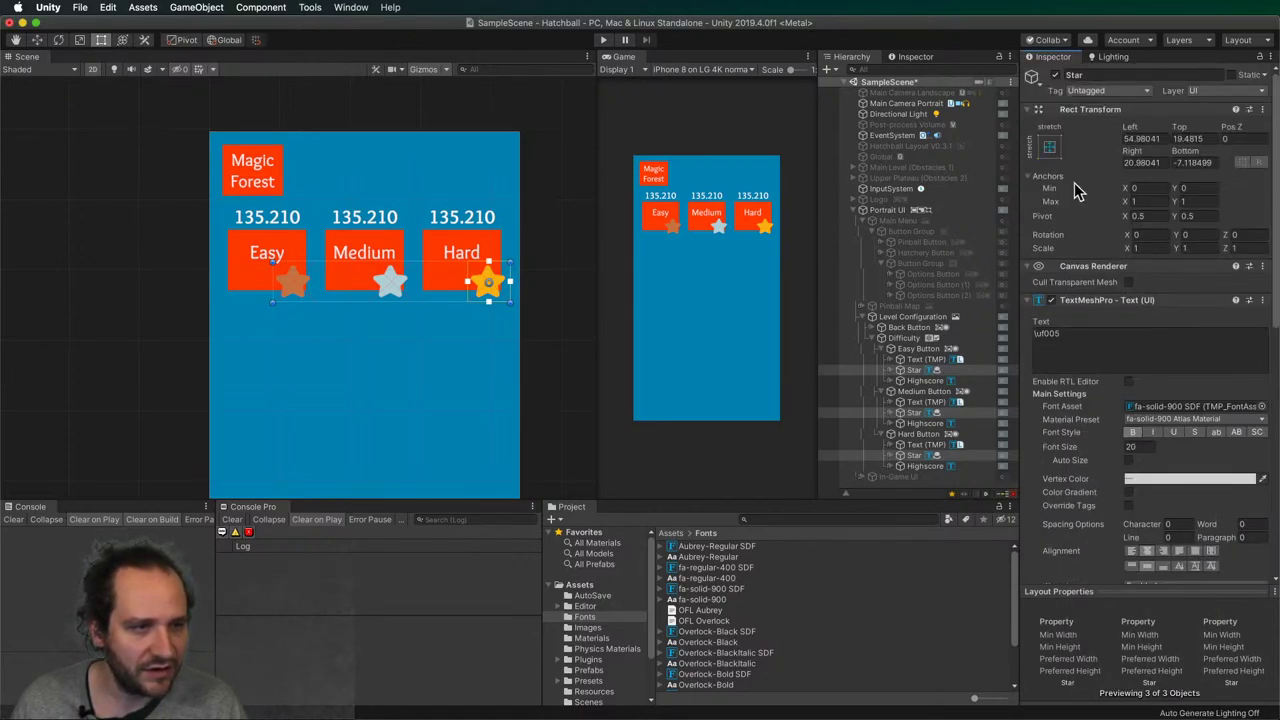
scroll(1105, 378, "down", 10)
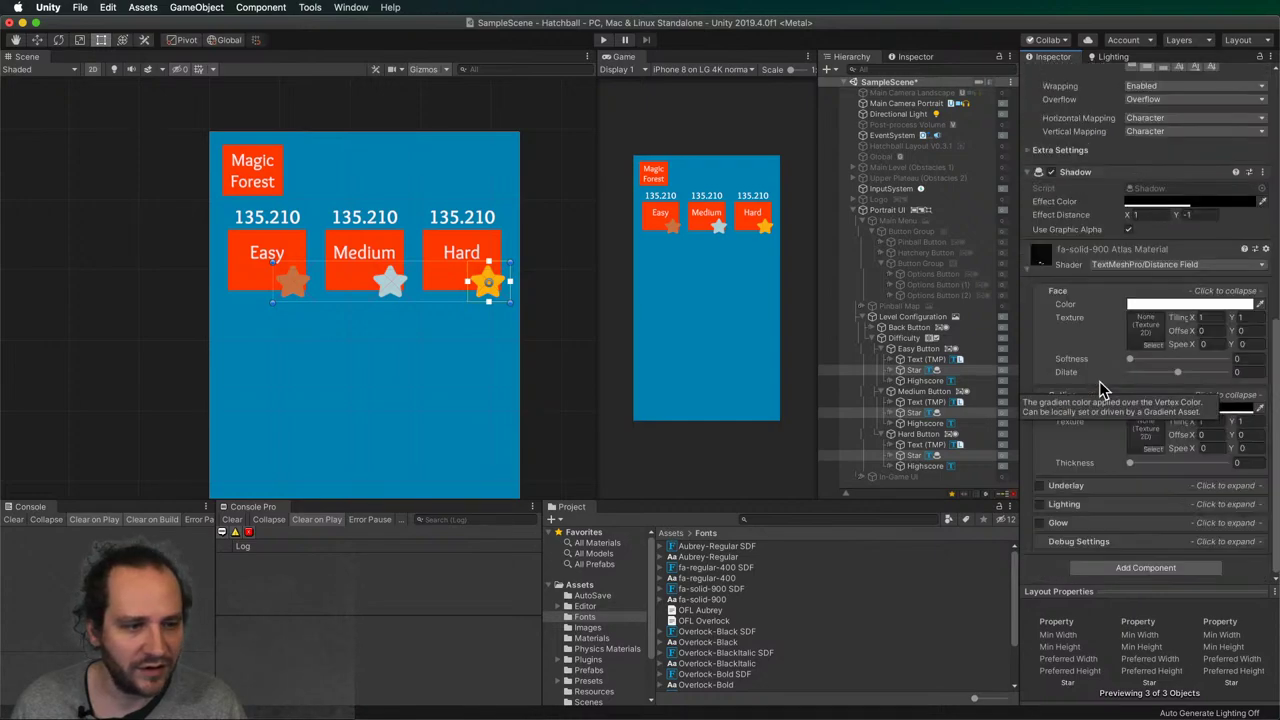
scroll(1080, 300, "up", 1)
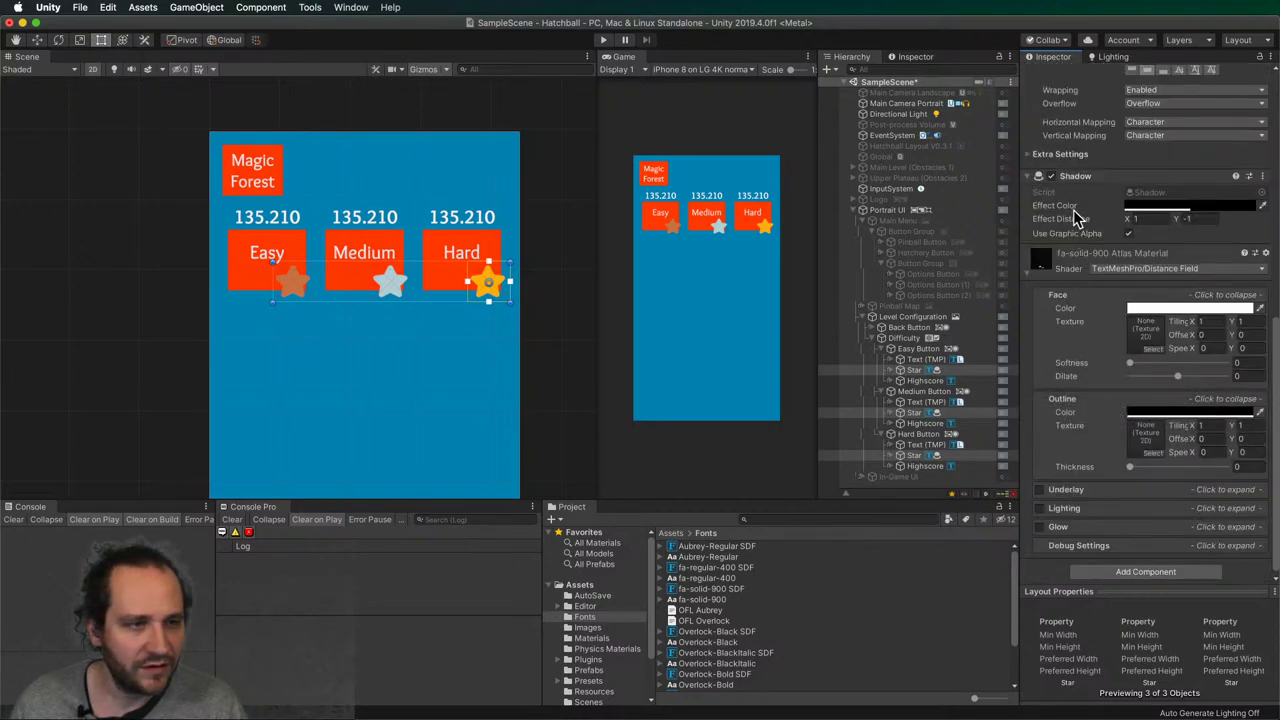
left_click(1150, 220)
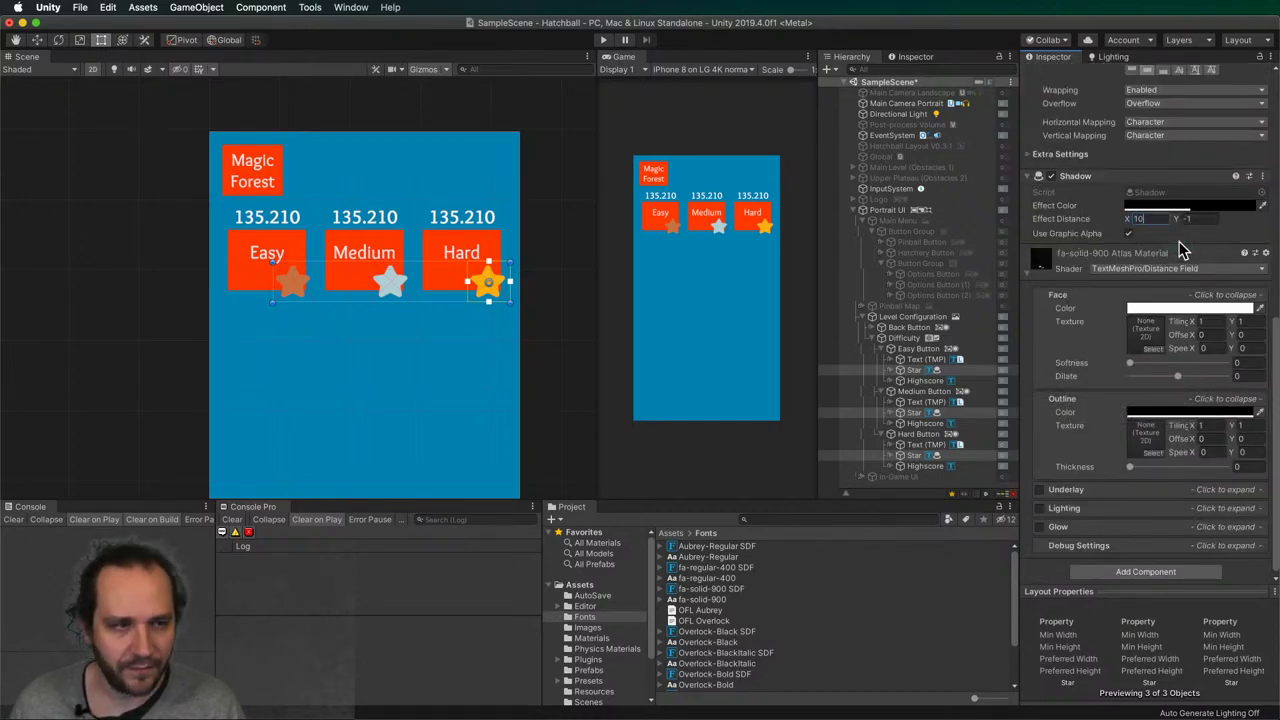
right_click(1072, 176)
left_click(1082, 208)
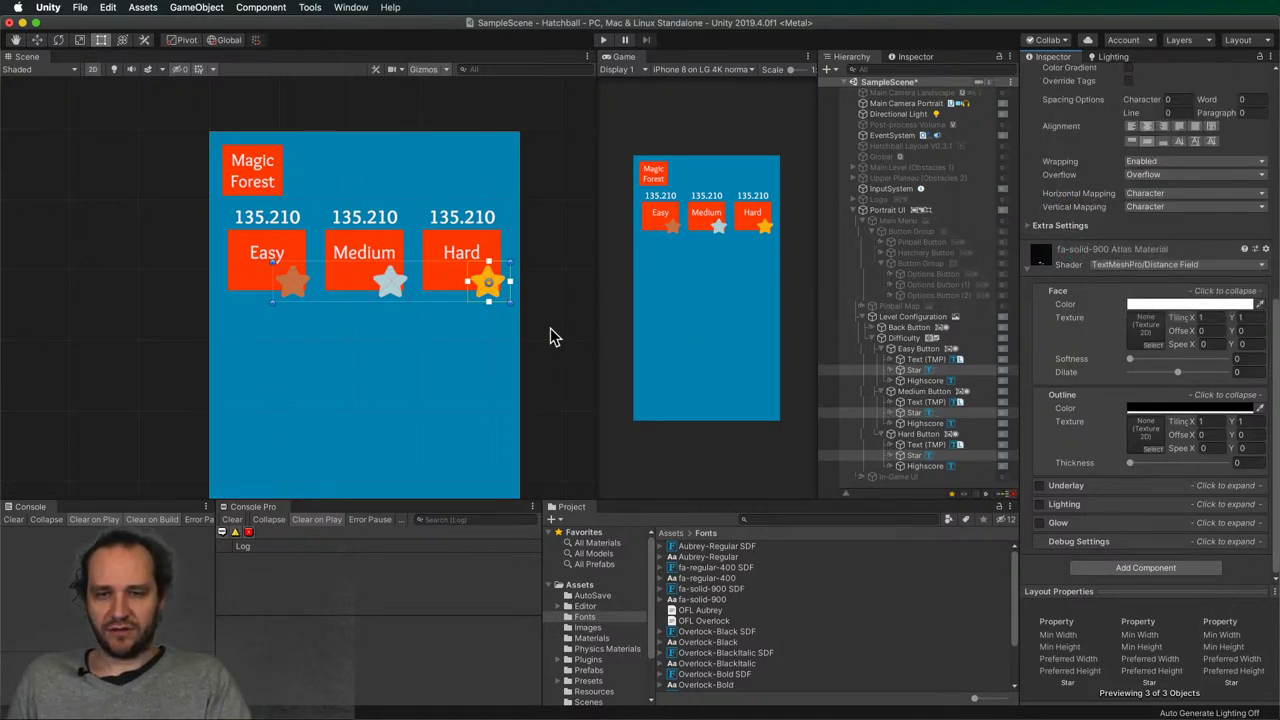
- Enable Lighting and bevel on the stars' shared font material
scroll(1072, 345, "up", 8)
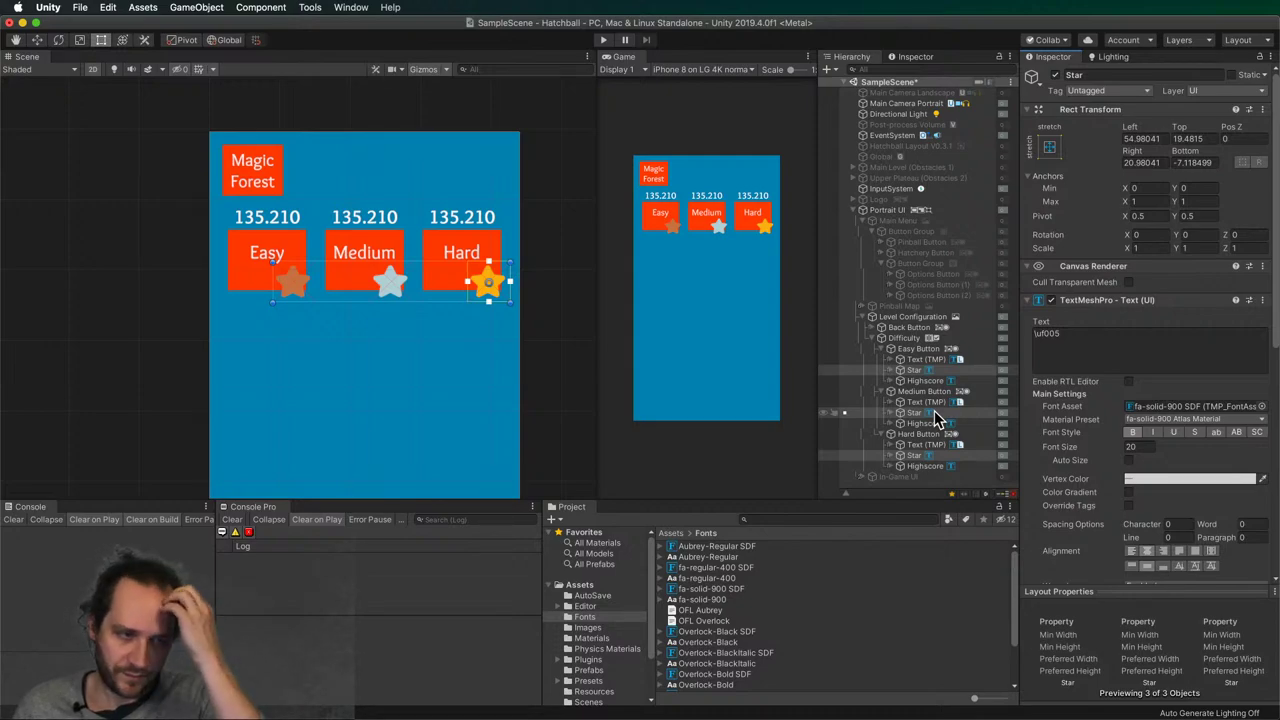
scroll(1068, 417, "down", 8)
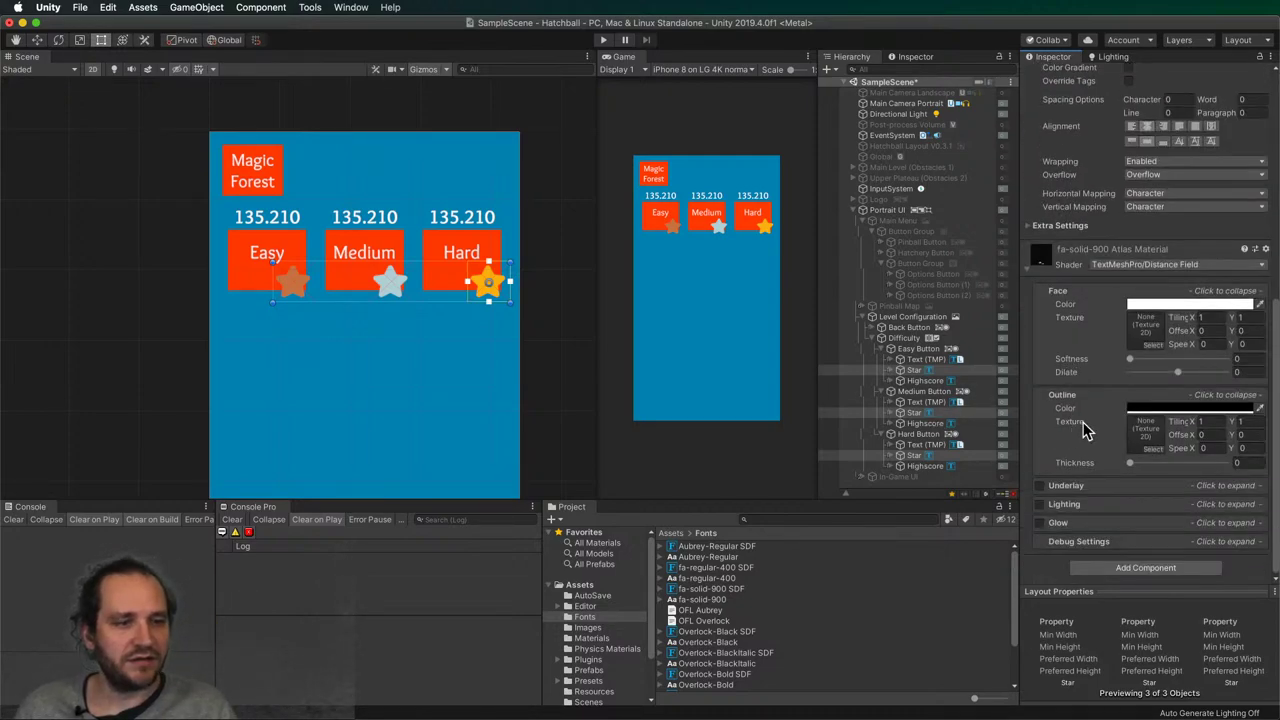
left_click(1048, 506)
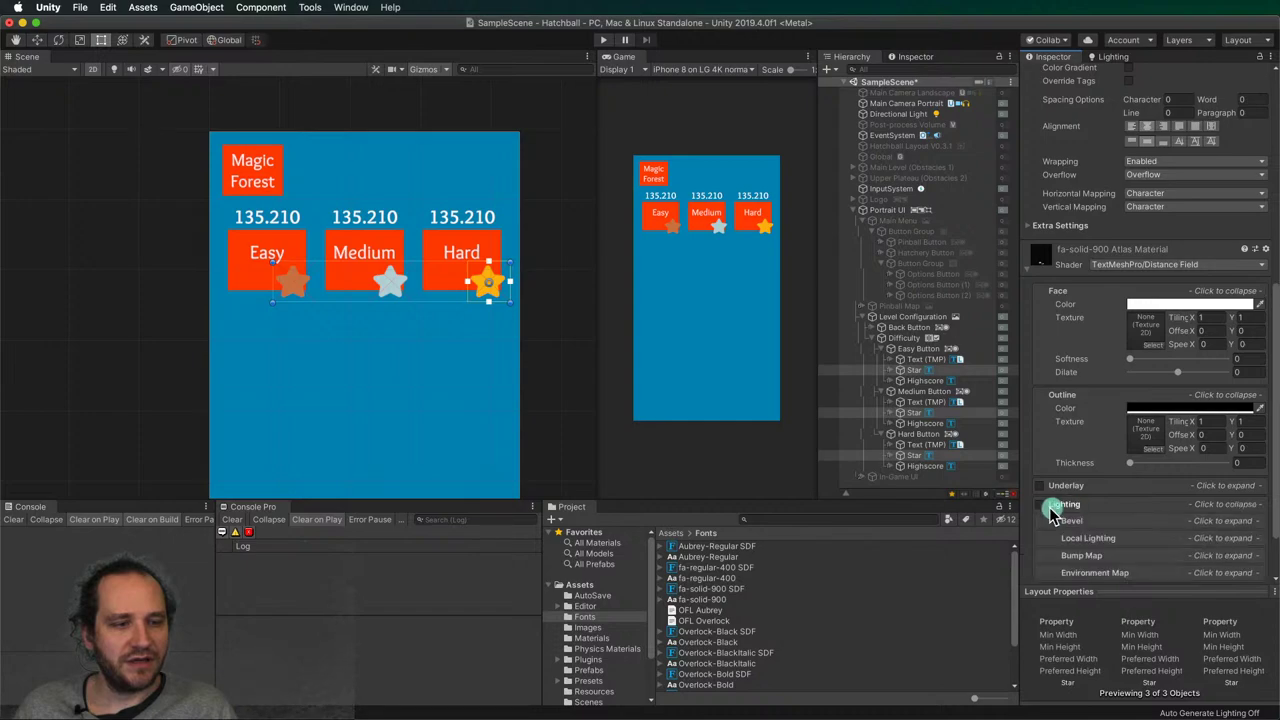
left_click(1042, 506)
left_click(1072, 521)
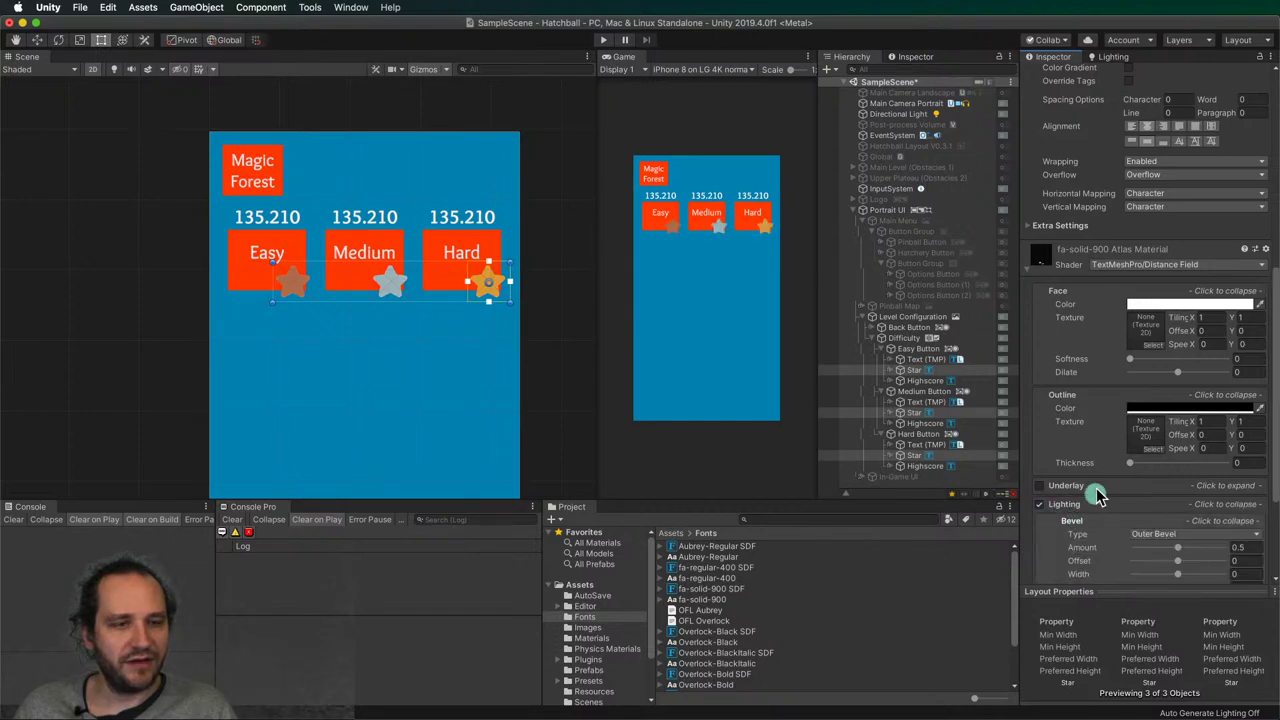
scroll(1112, 462, "down", 5)
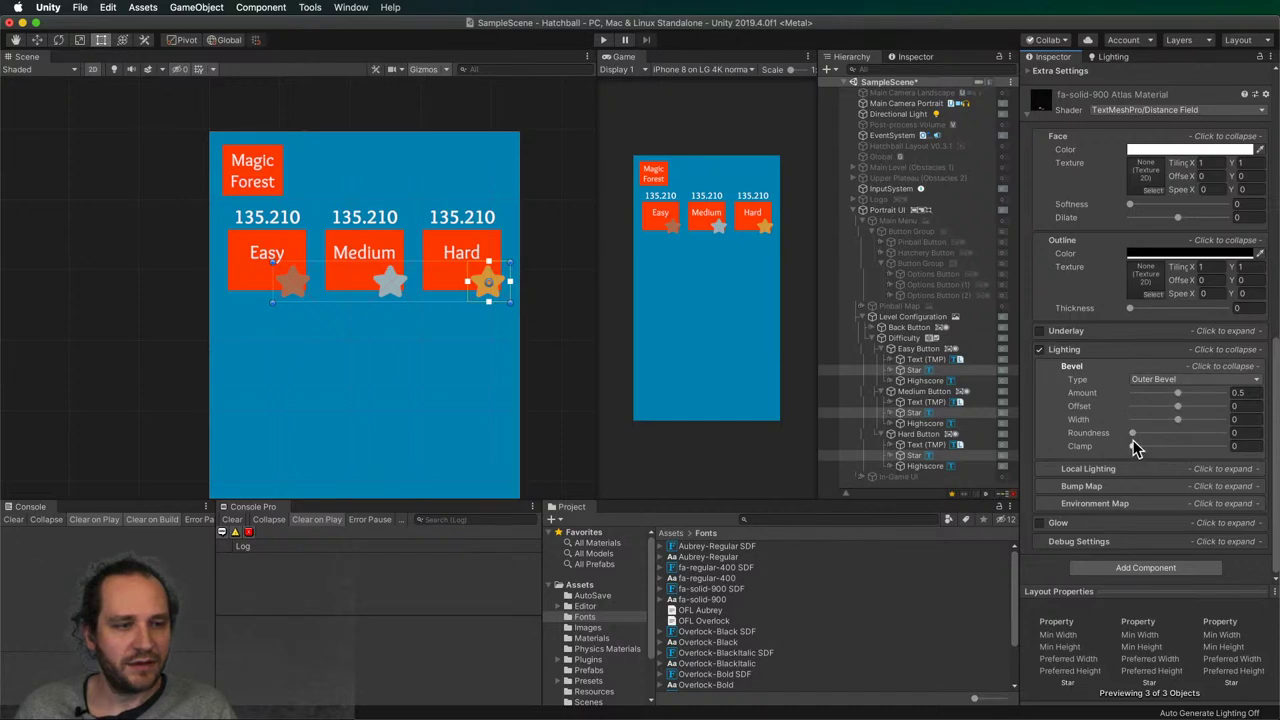
mouse_move(1132, 434)
left_mouse_down()
mouse_move(1178, 438)
mouse_move(1133, 440)
left_mouse_up()
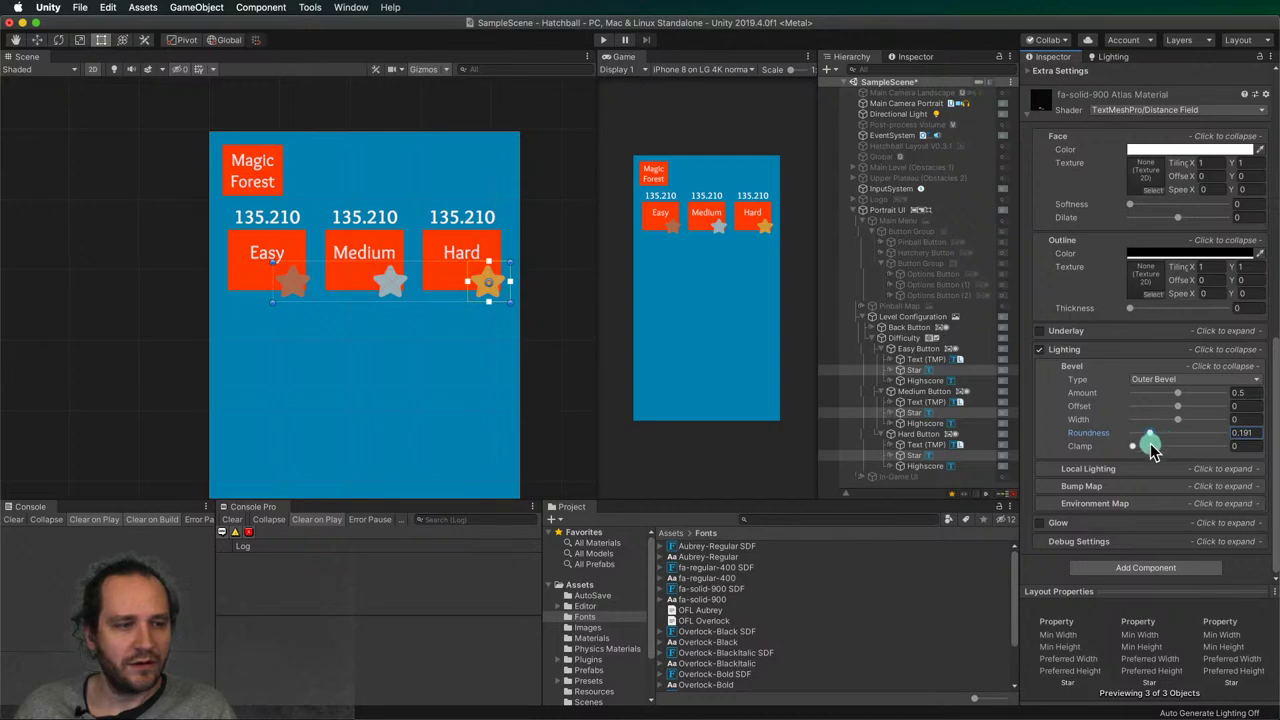
- Set the bevel to Inner Bevel, offset 0, amount 0.721, and the outline thickness to 0.43
left_click(1176, 380)
left_click(1173, 395)
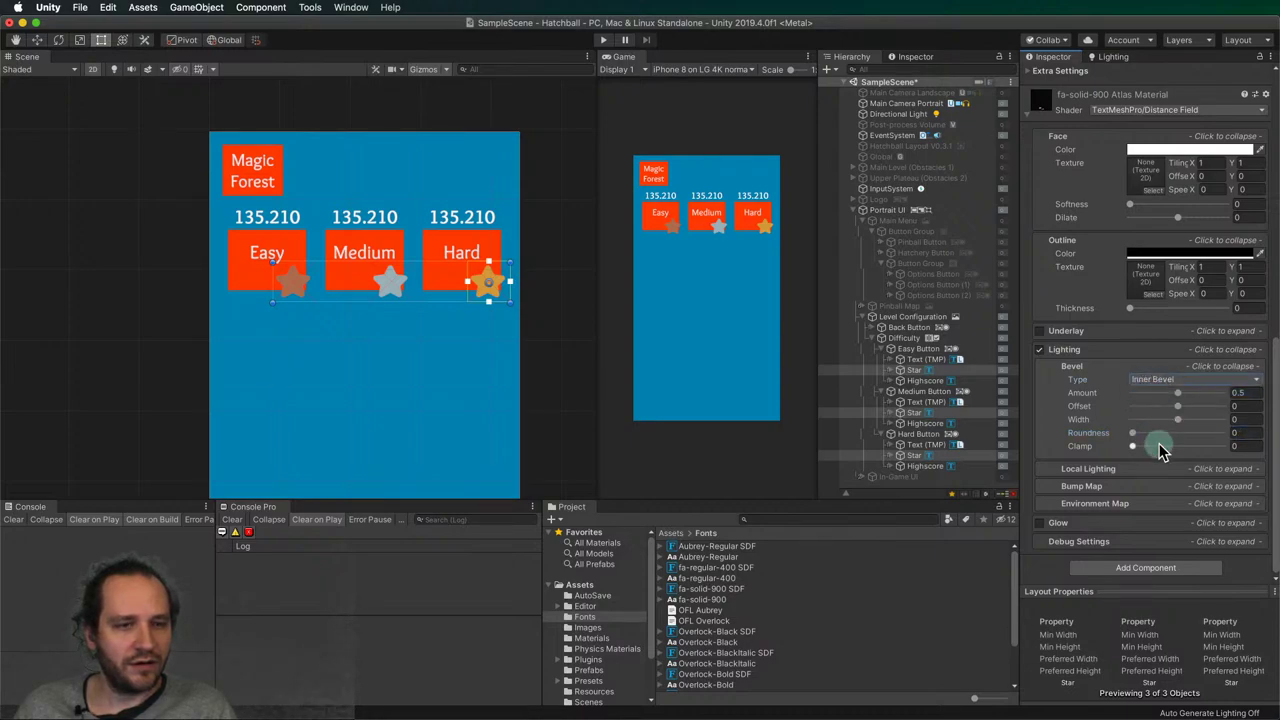
left_click_drag(1180, 415, 1248, 421)
type("0")
key("Return")
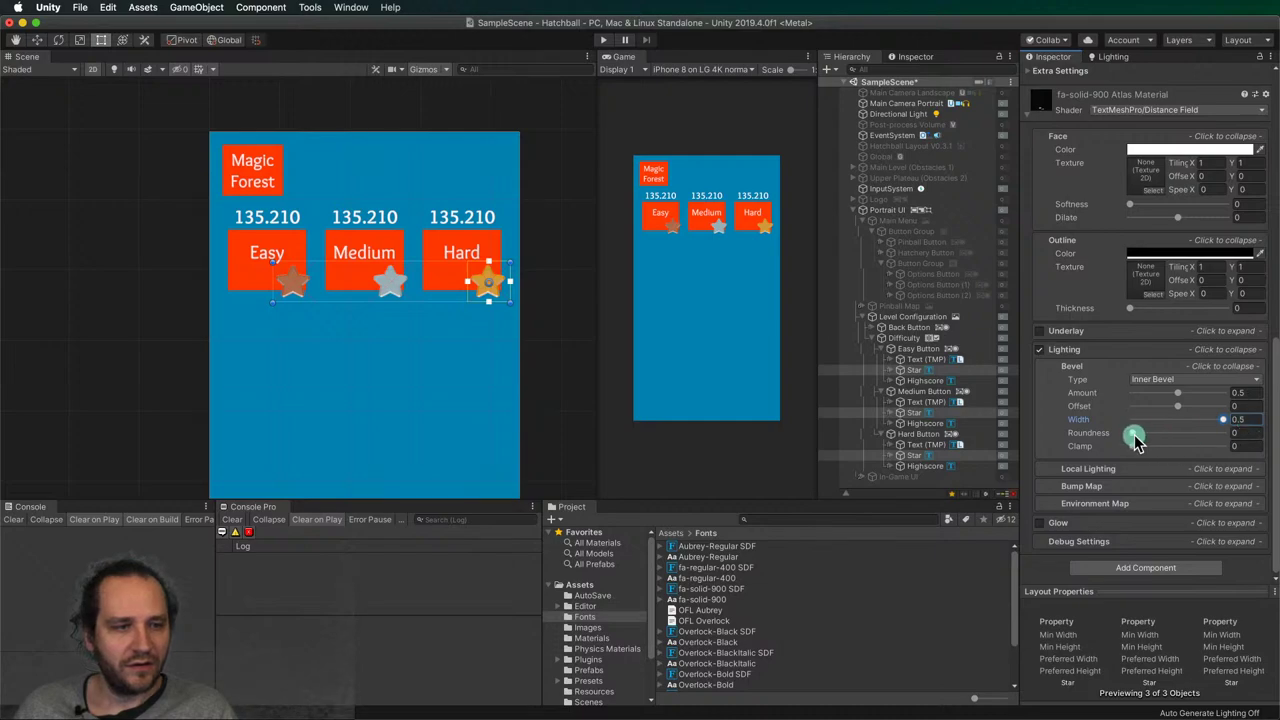
left_click_drag(1136, 450, 1090, 447)
mouse_move(1178, 394)
left_mouse_down()
mouse_move(1223, 403)
mouse_move(1157, 418)
mouse_move(1178, 410)
left_mouse_up()
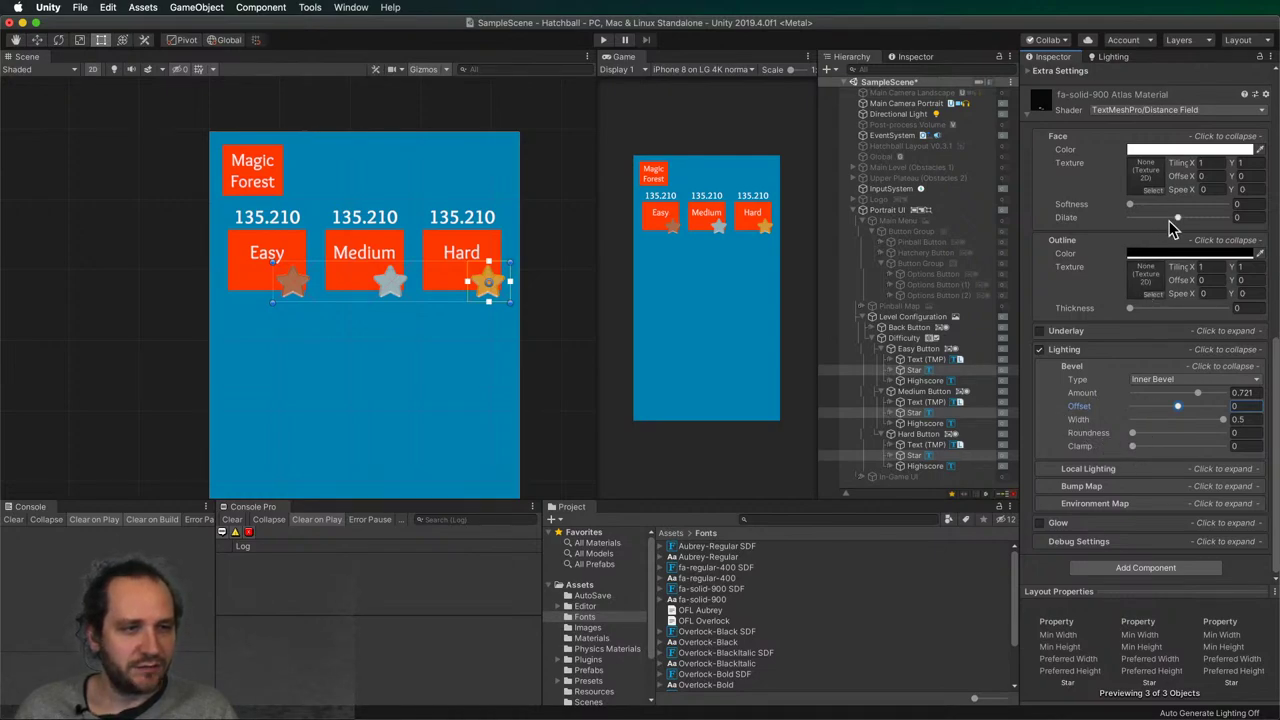
left_click_drag(1136, 312, 1172, 311)
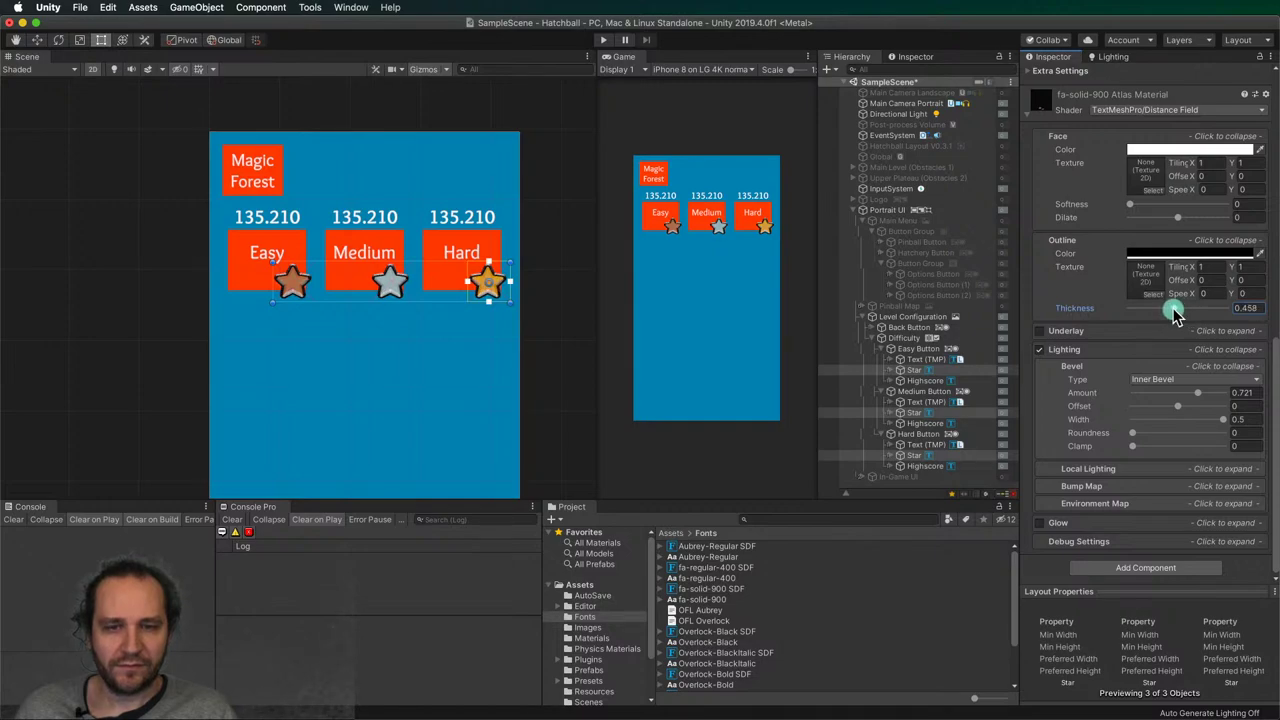
- Try a grey star outline colour, then set the outline back to black
left_click(1170, 256)
key("Escape")
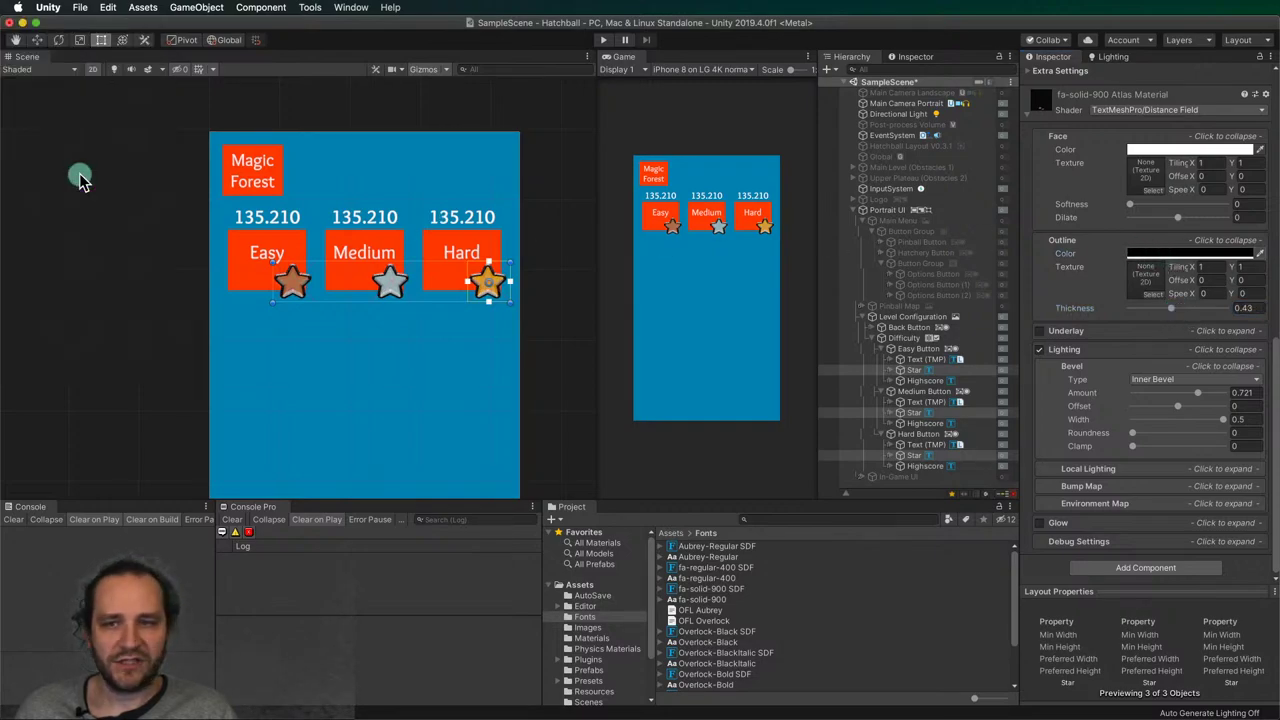
left_click(1165, 258)
key("Escape")
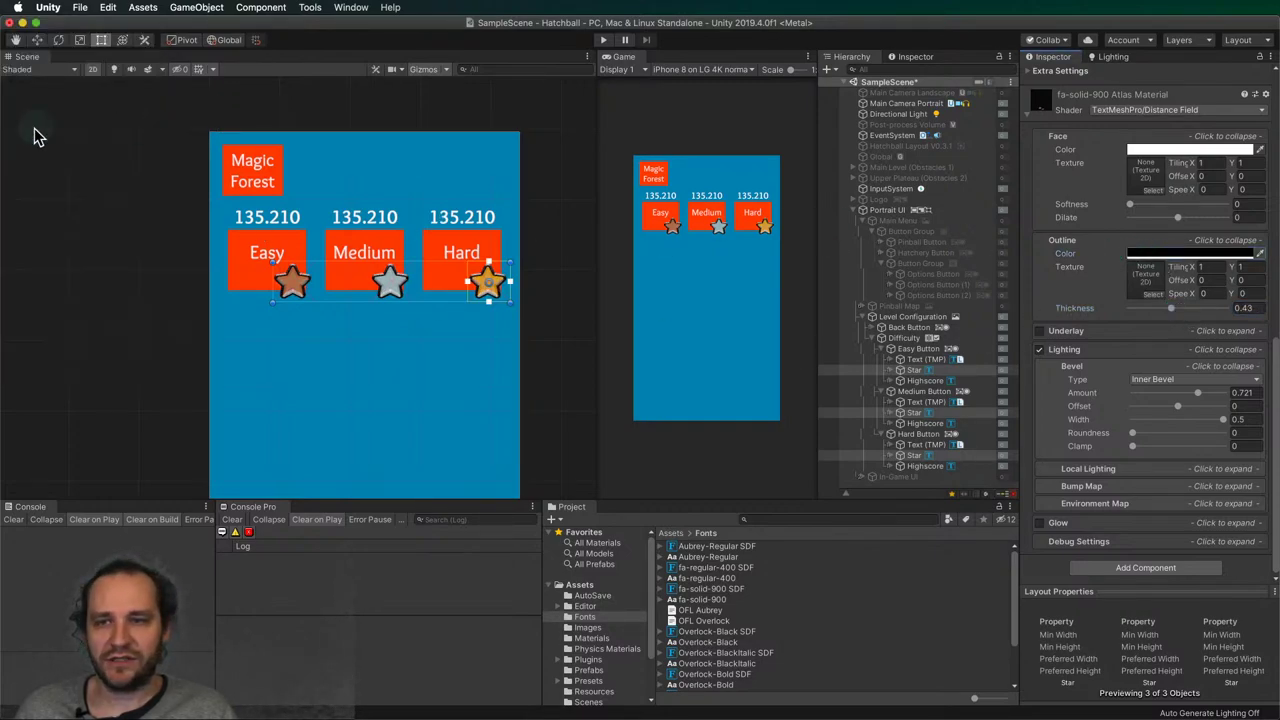
left_click(1138, 258)
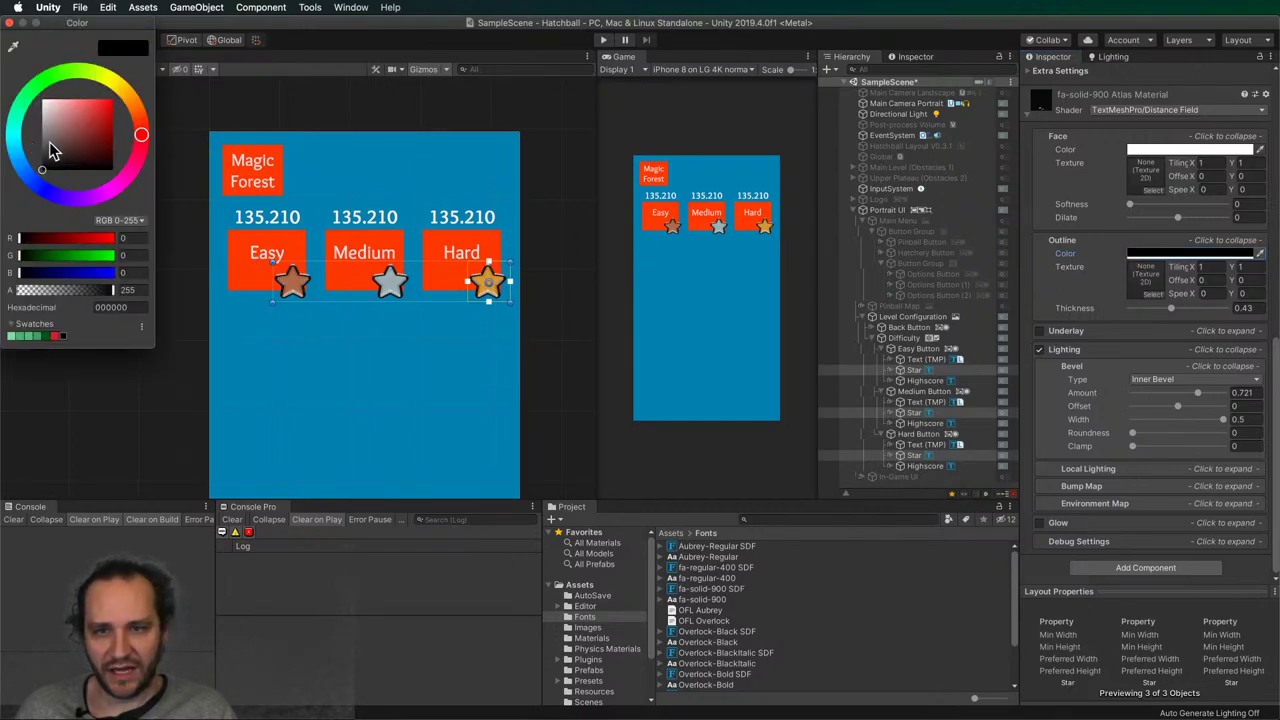
left_click_drag(53, 150, 14, 78)
mouse_move(8, 186)
left_mouse_down()
mouse_move(64, 138)
mouse_move(47, 140)
left_mouse_up()
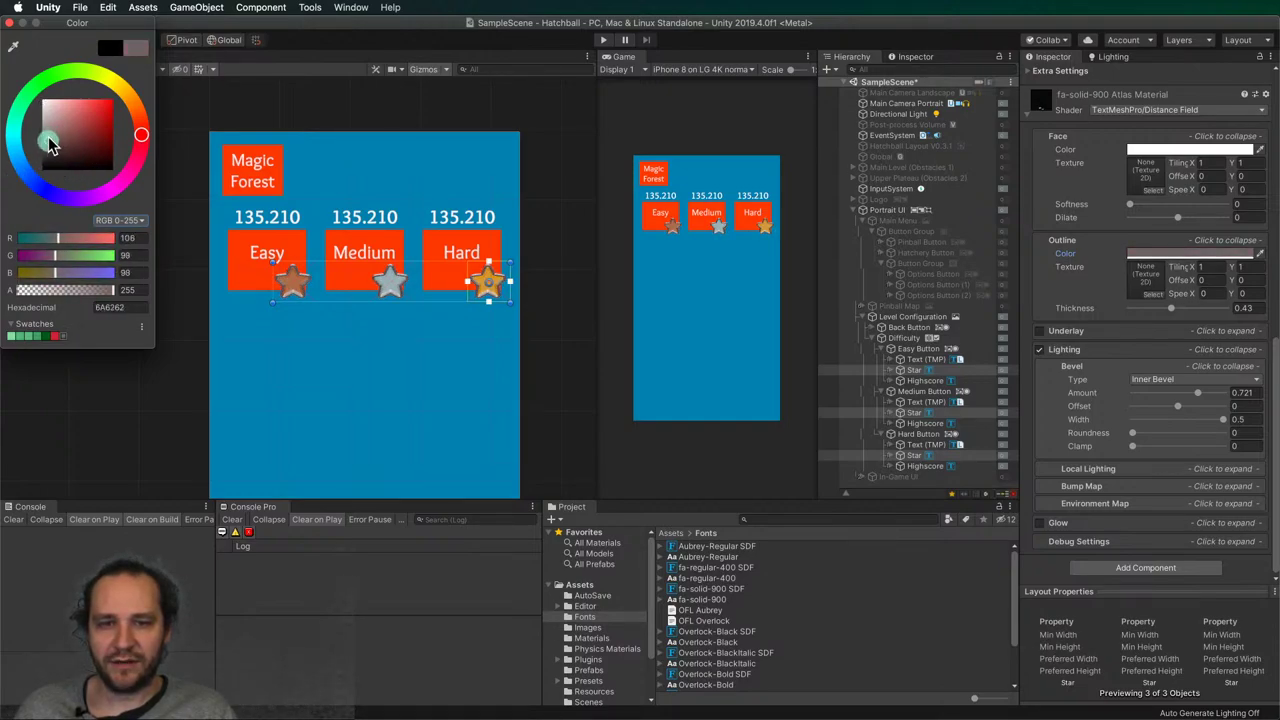
left_click(11, 24)
- Deselect the three stars and hide the Level Configuration screen in the Hierarchy
left_click(266, 340)
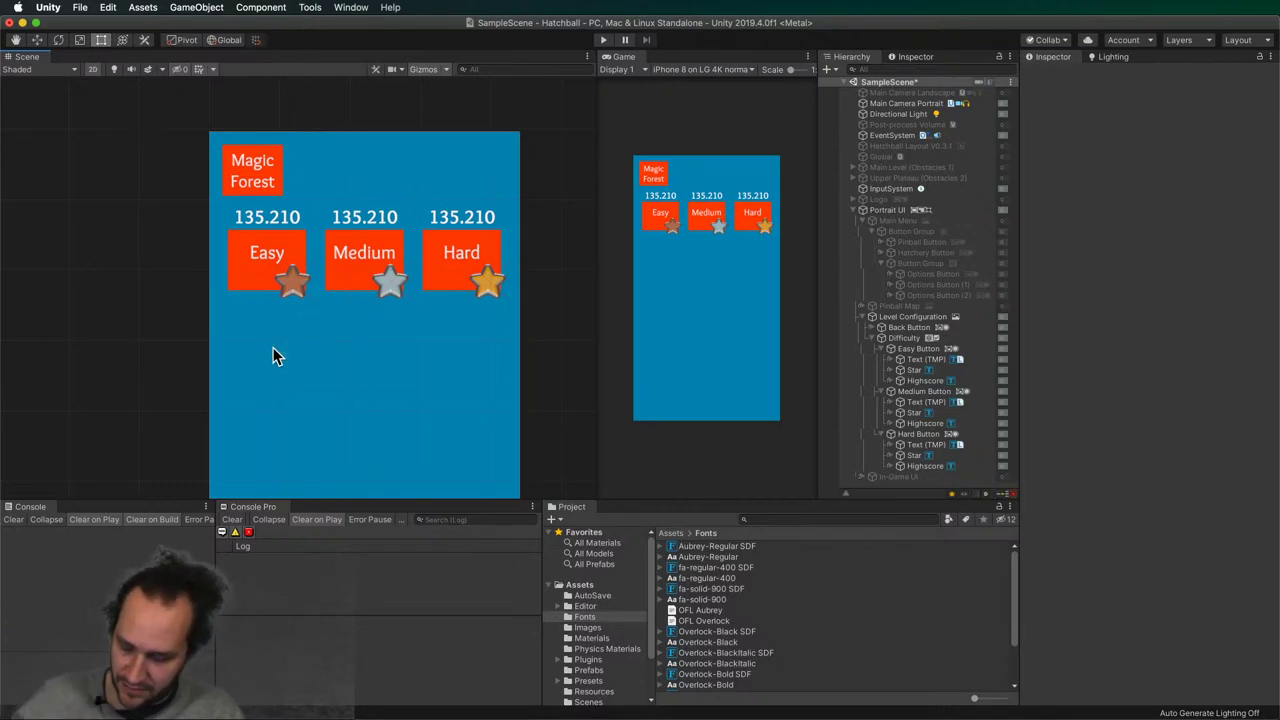
key("super+z")
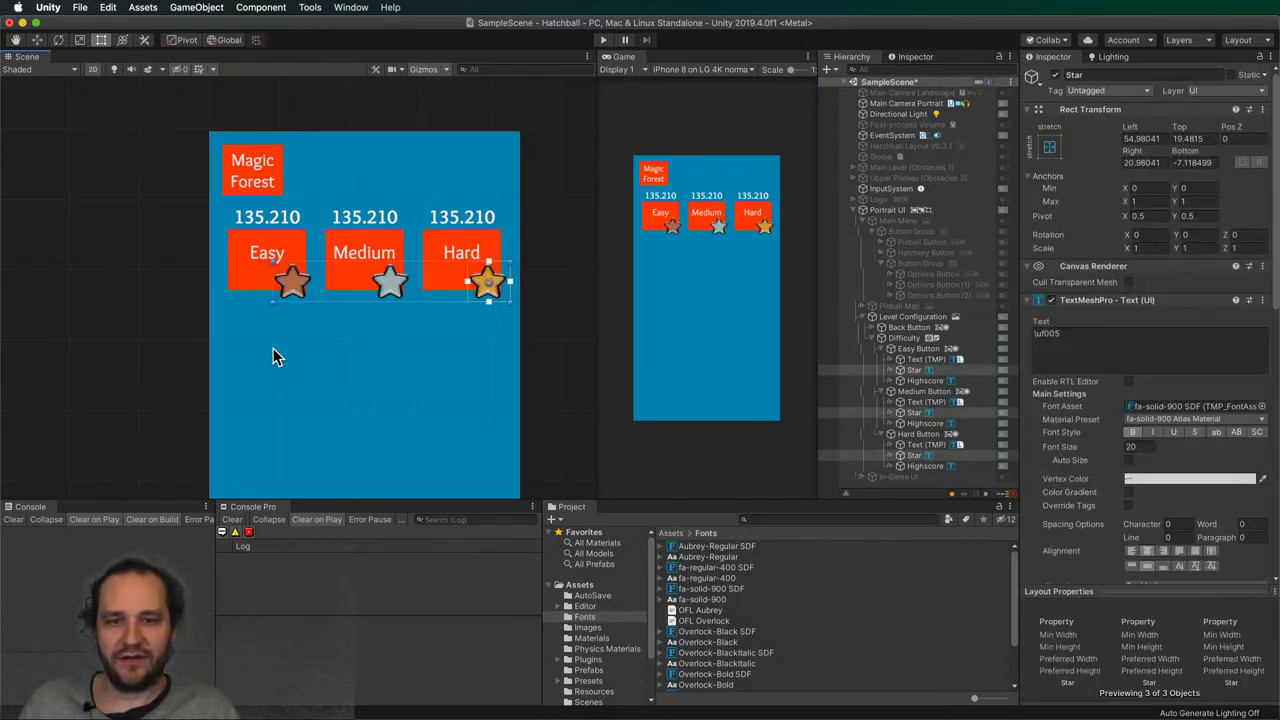
left_click(557, 342)
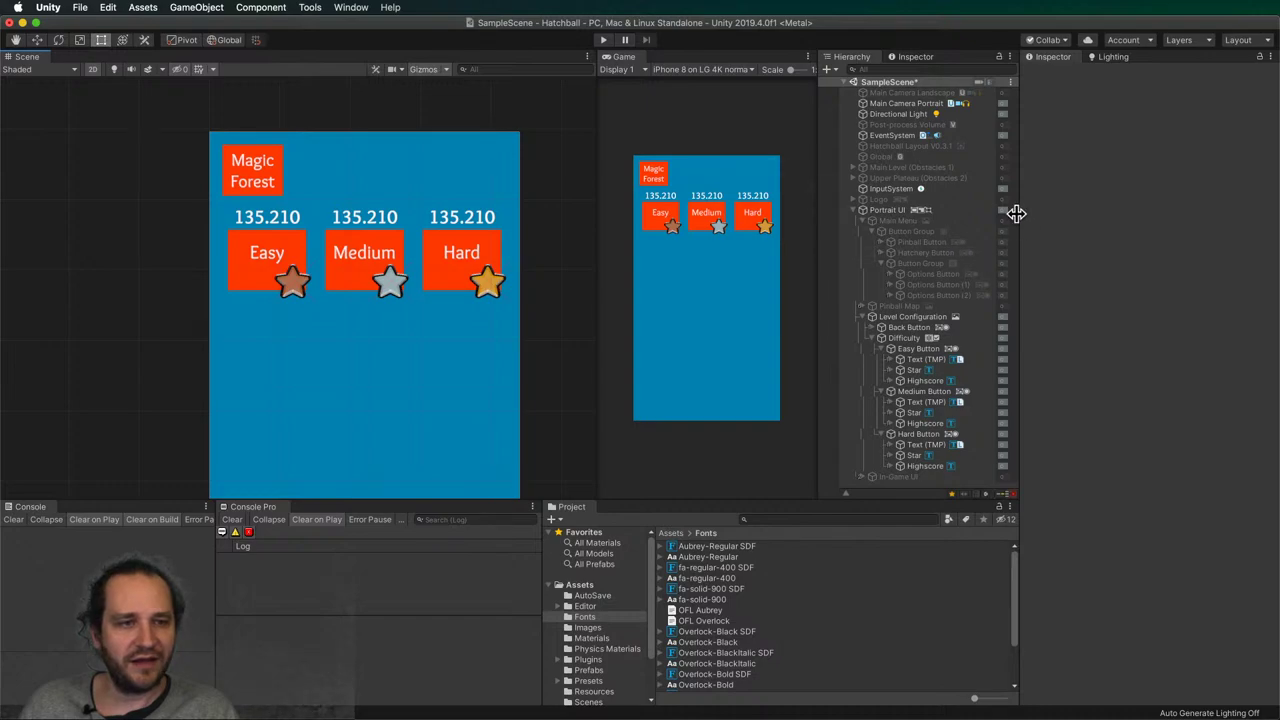
left_click(1003, 317)
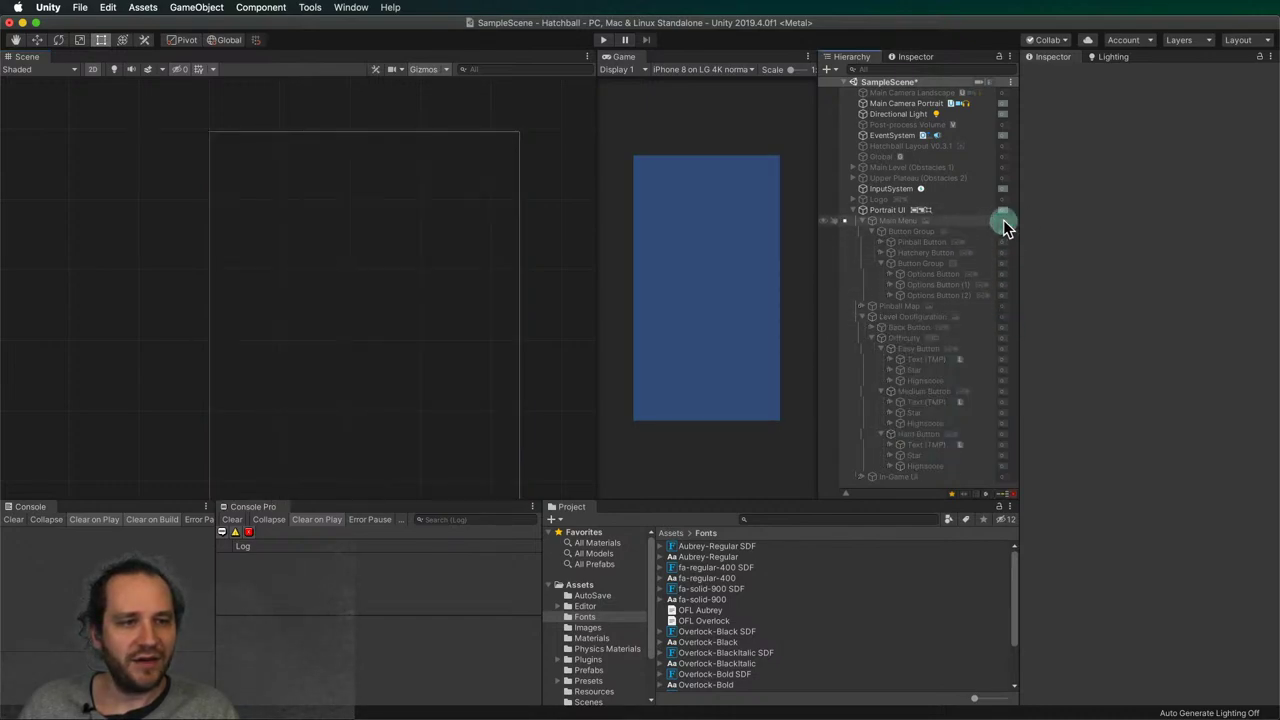
- Show the Main Menu briefly, then hide it and re-enable Level Configuration framed on the buttons
left_click(1003, 220)
middle_click_drag(376, 378, 357, 91)
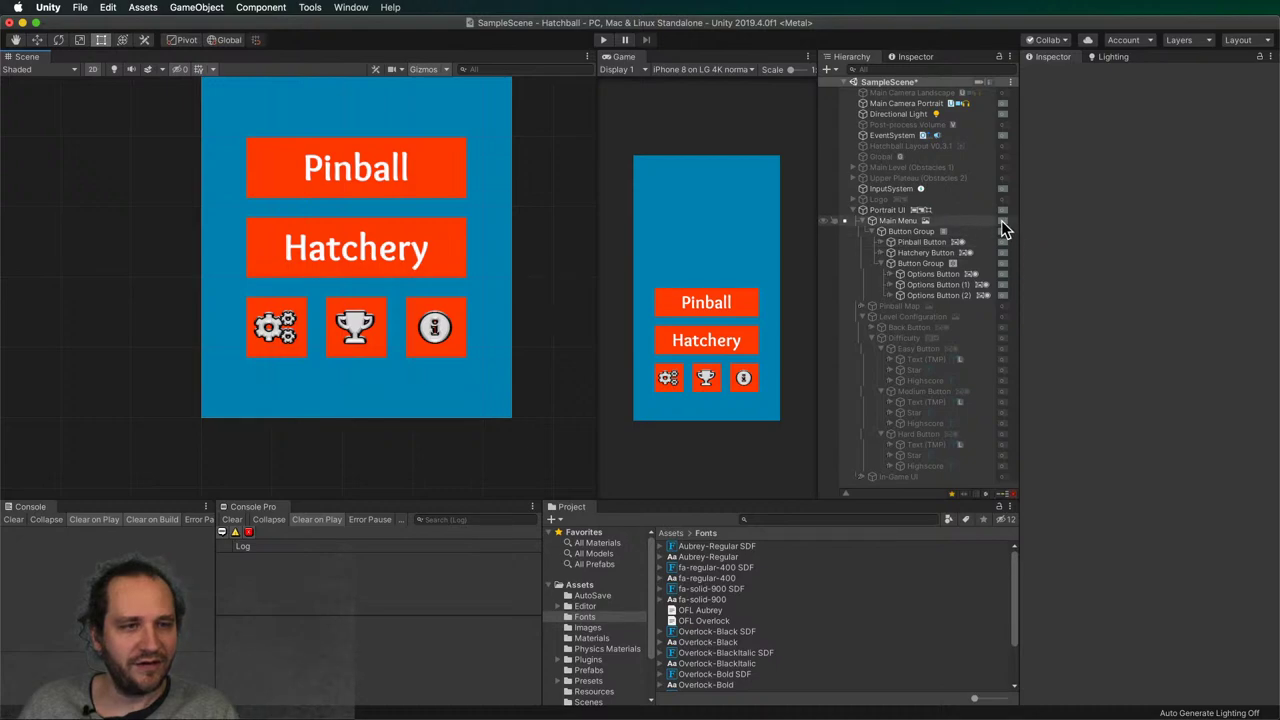
left_click(1001, 220)
left_click(1014, 316)
left_click(1001, 320)
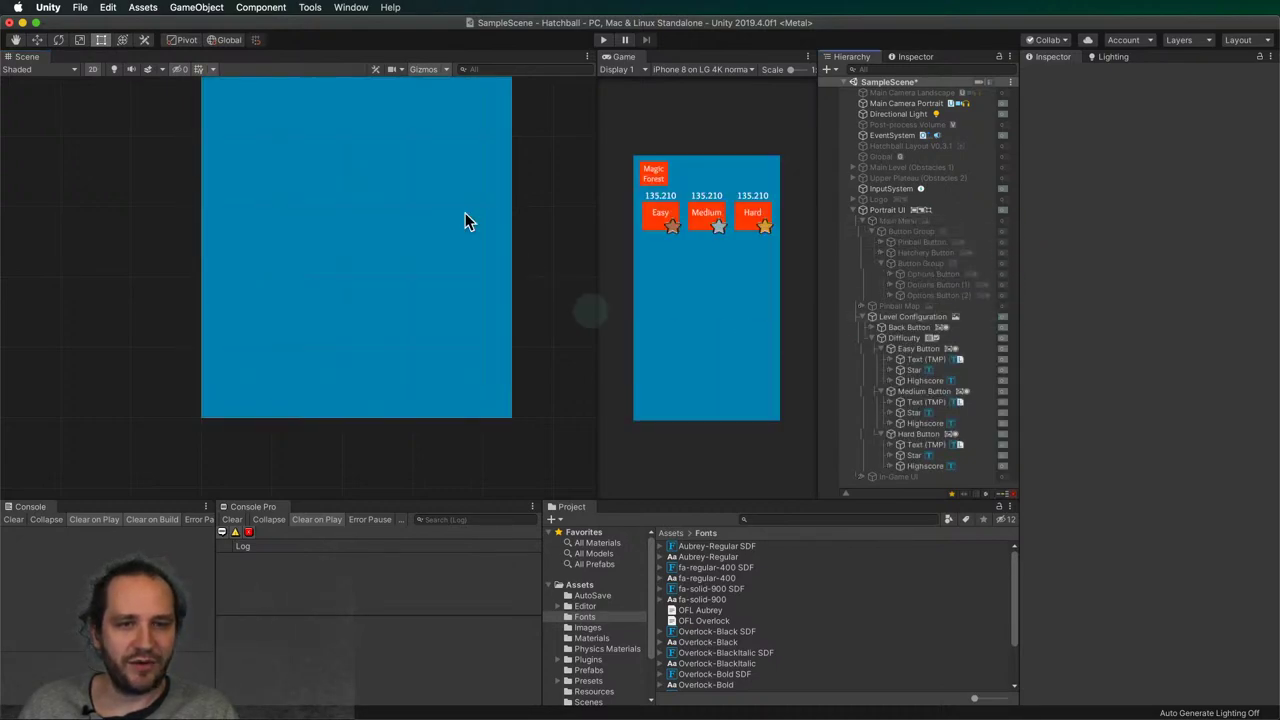
middle_click_drag(386, 383, 386, 408)
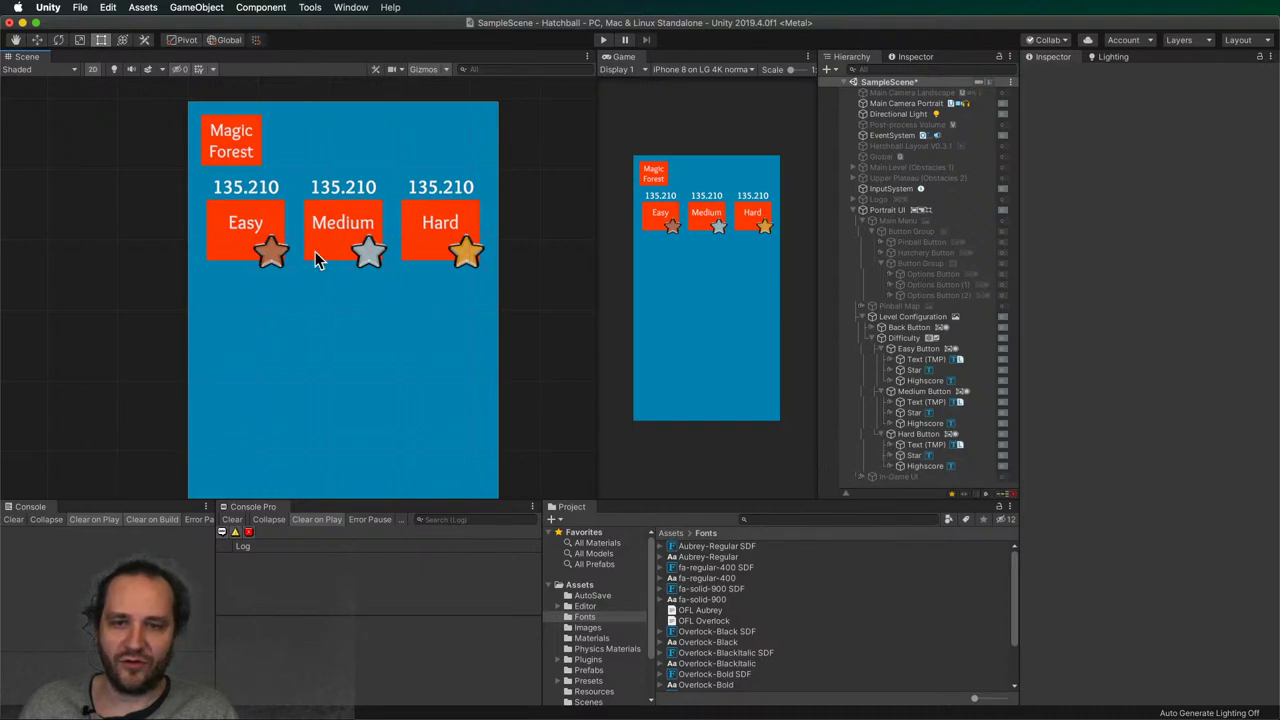
- Turn off Lighting and set Outline Thickness to 0 on the three stars, then select Medium Button
left_click(914, 455)
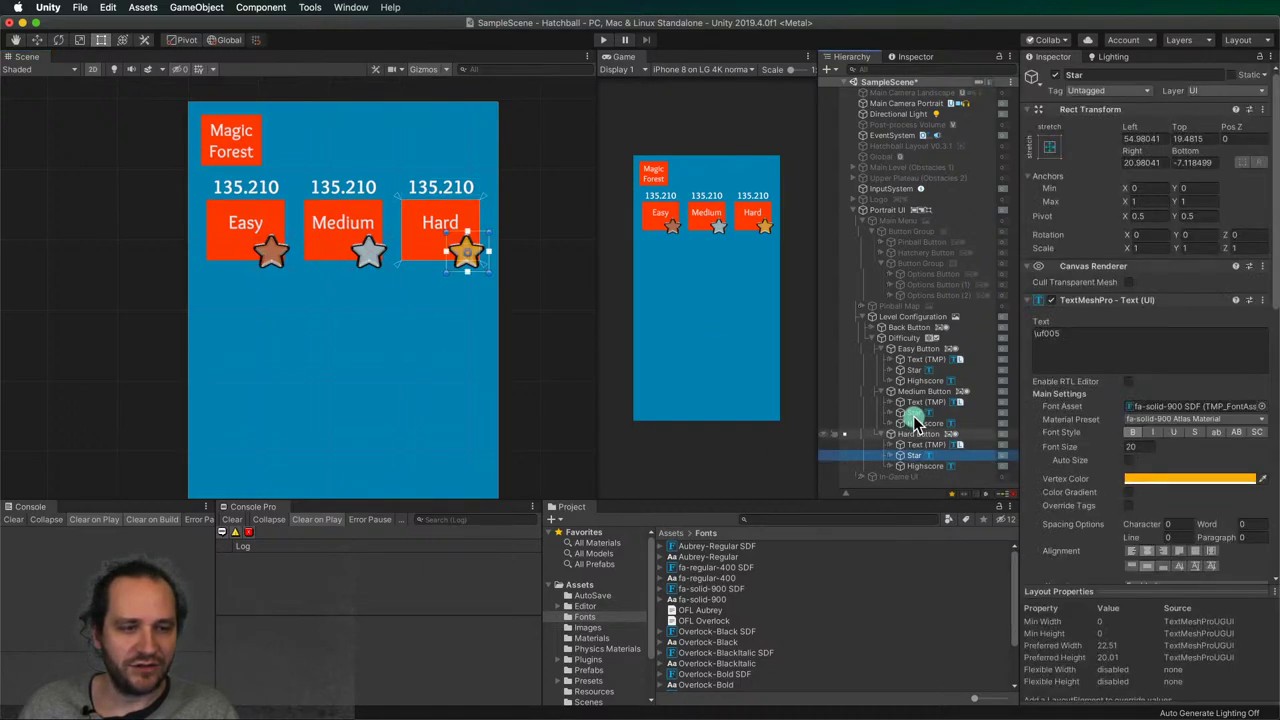
left_click(914, 412, "super")
left_click(914, 370, "super")
scroll(1120, 450, "down", 10)
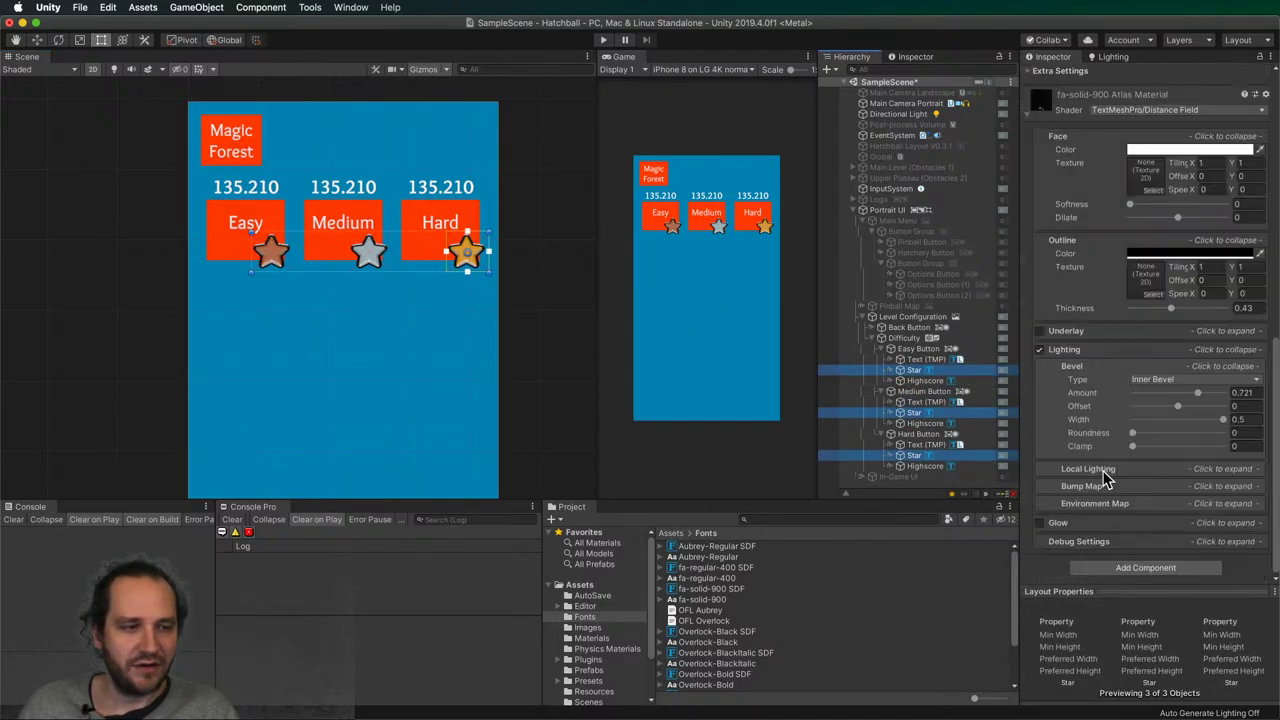
left_click(1040, 350)
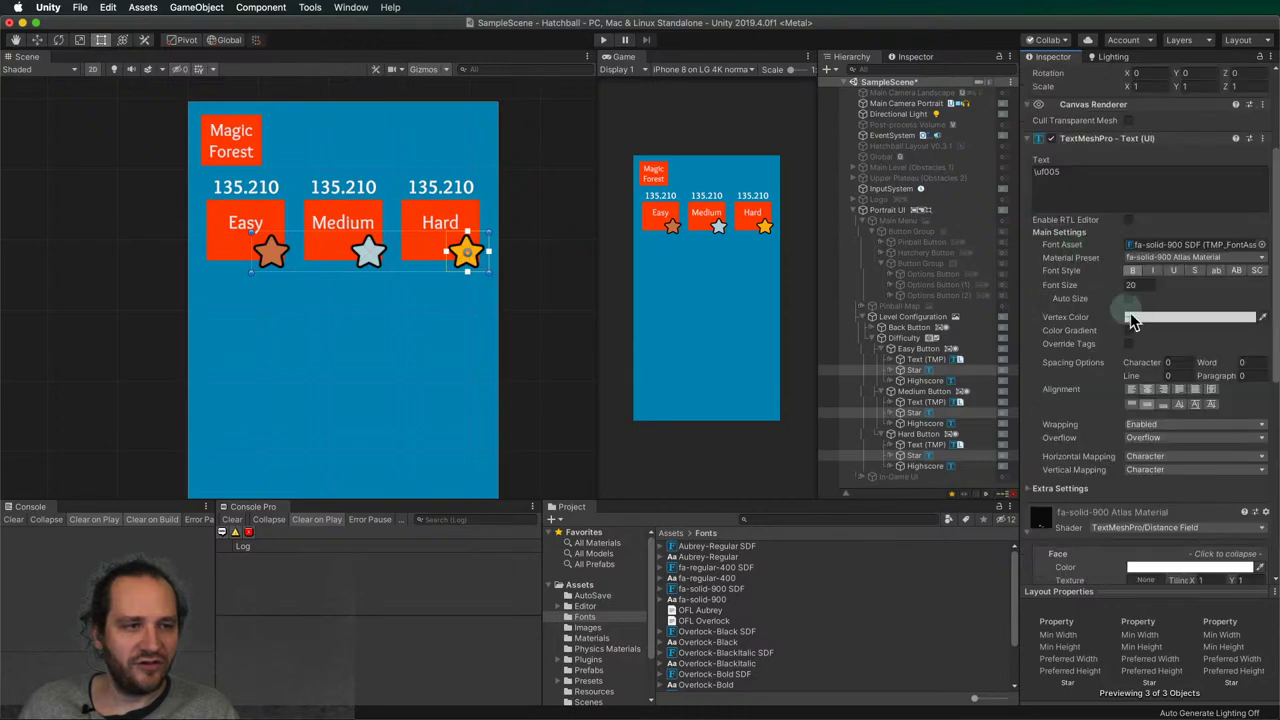
left_click(1236, 341)
type("0")
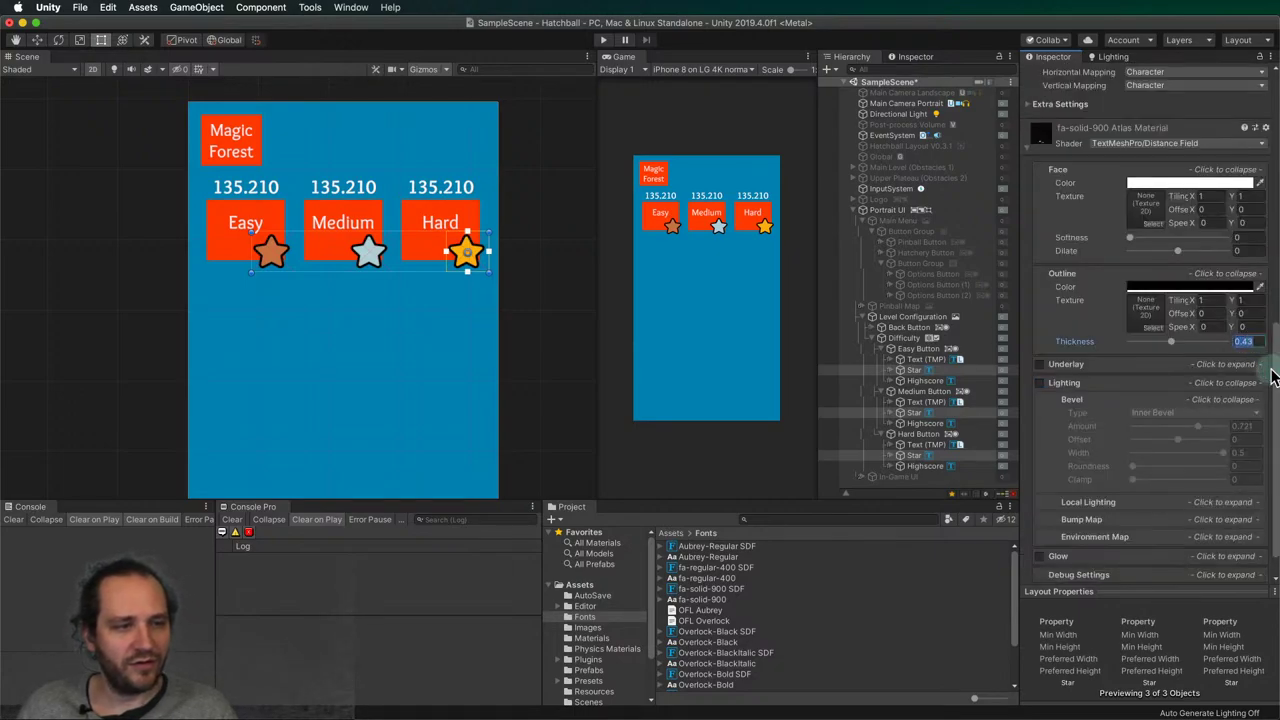
left_click(545, 318)
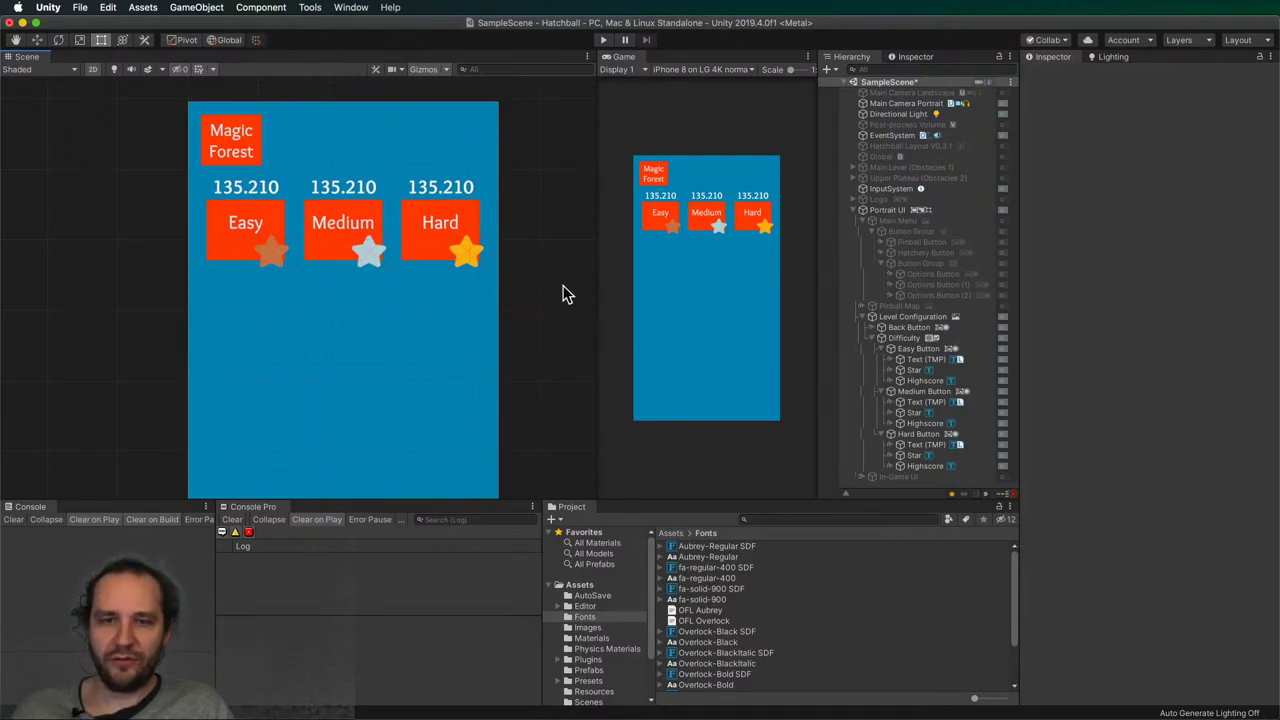
left_click(910, 391)
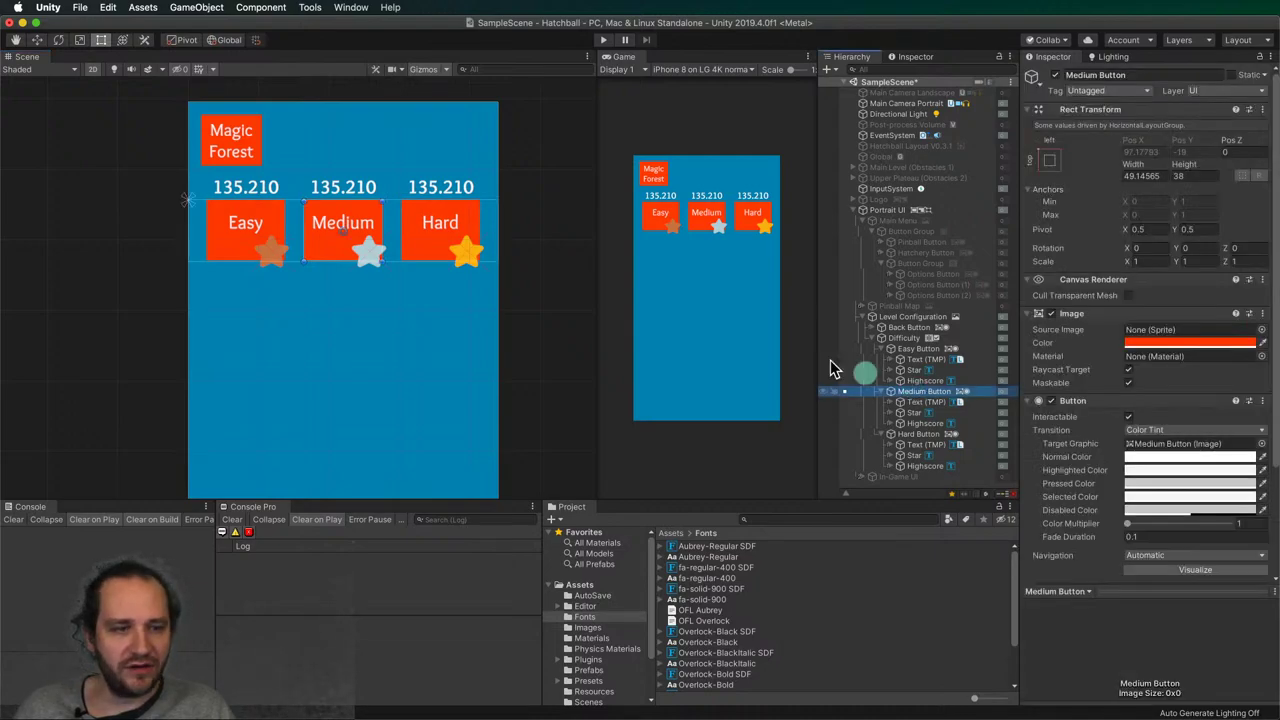
- Replace the Easy button's highscore text with 58.160
left_click(928, 424)
left_click(1108, 355)
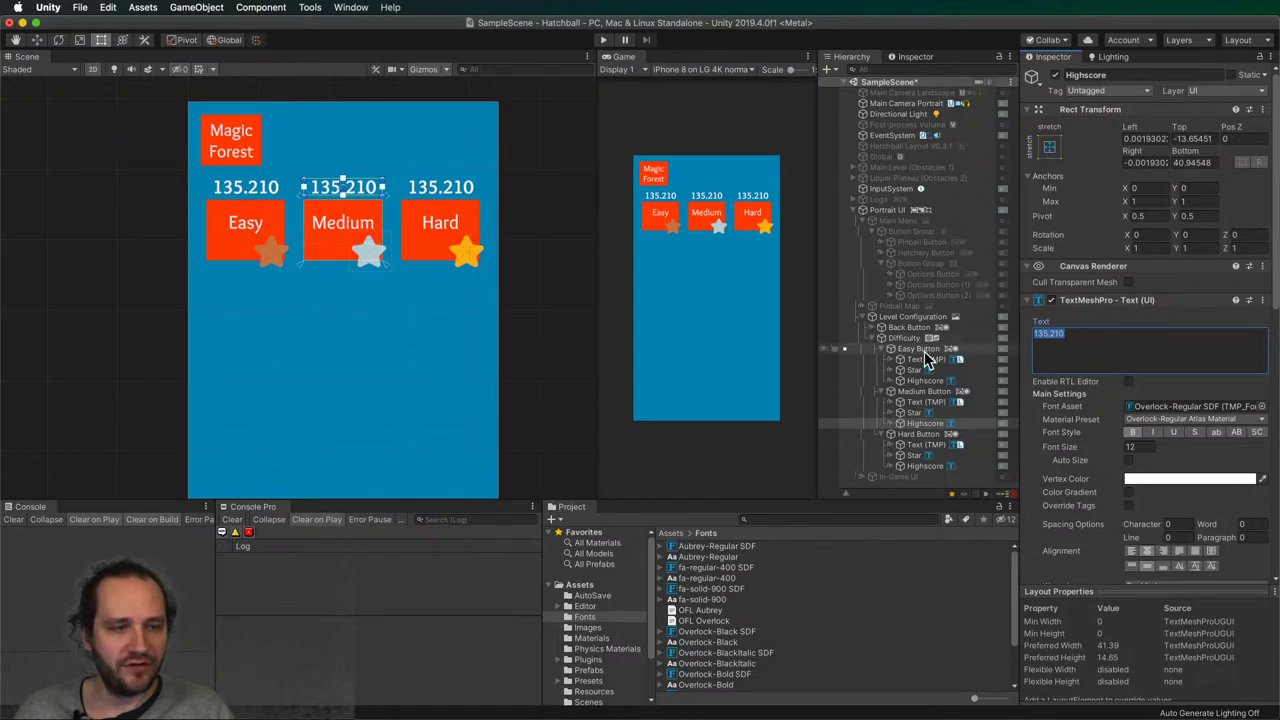
left_click(922, 381)
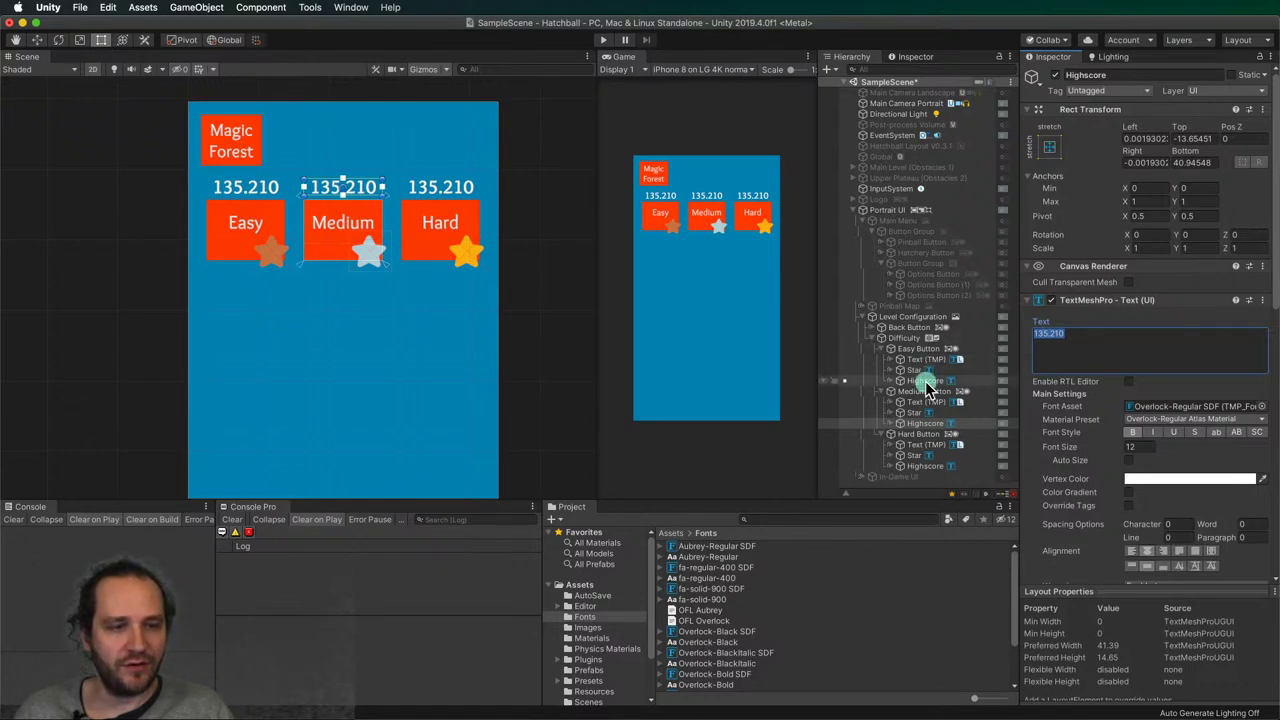
left_click(1105, 347)
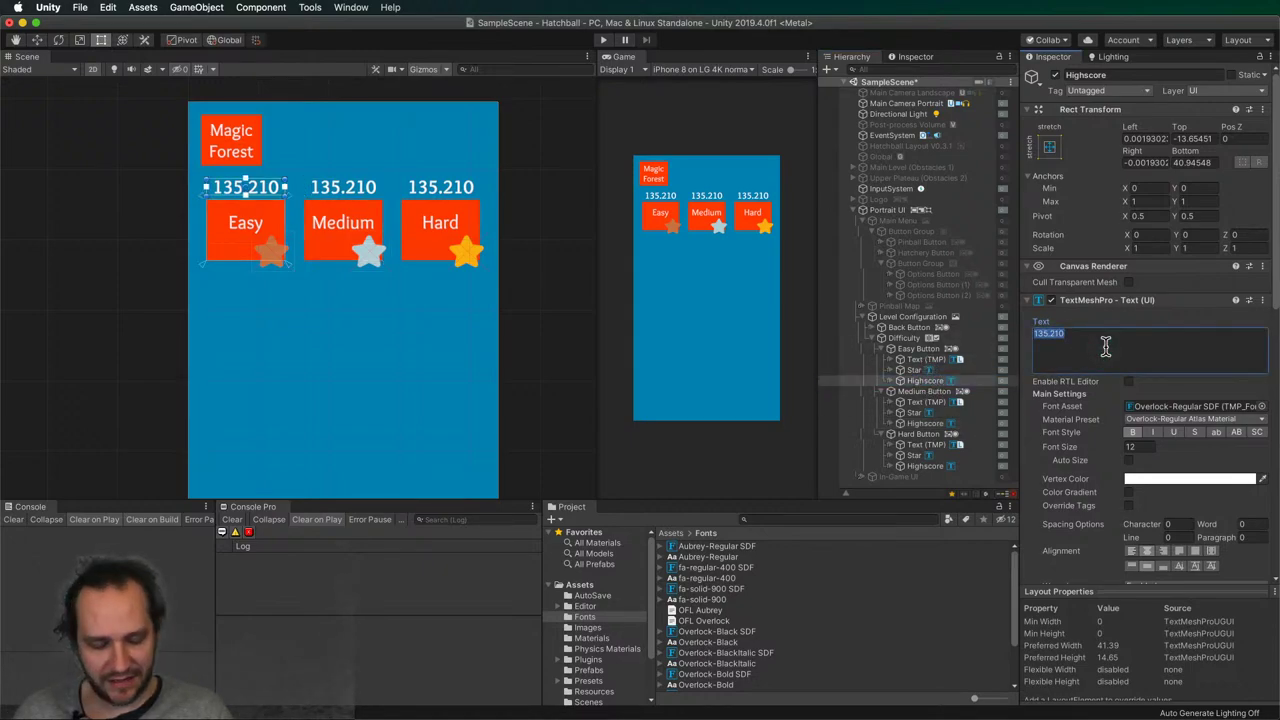
type("58")
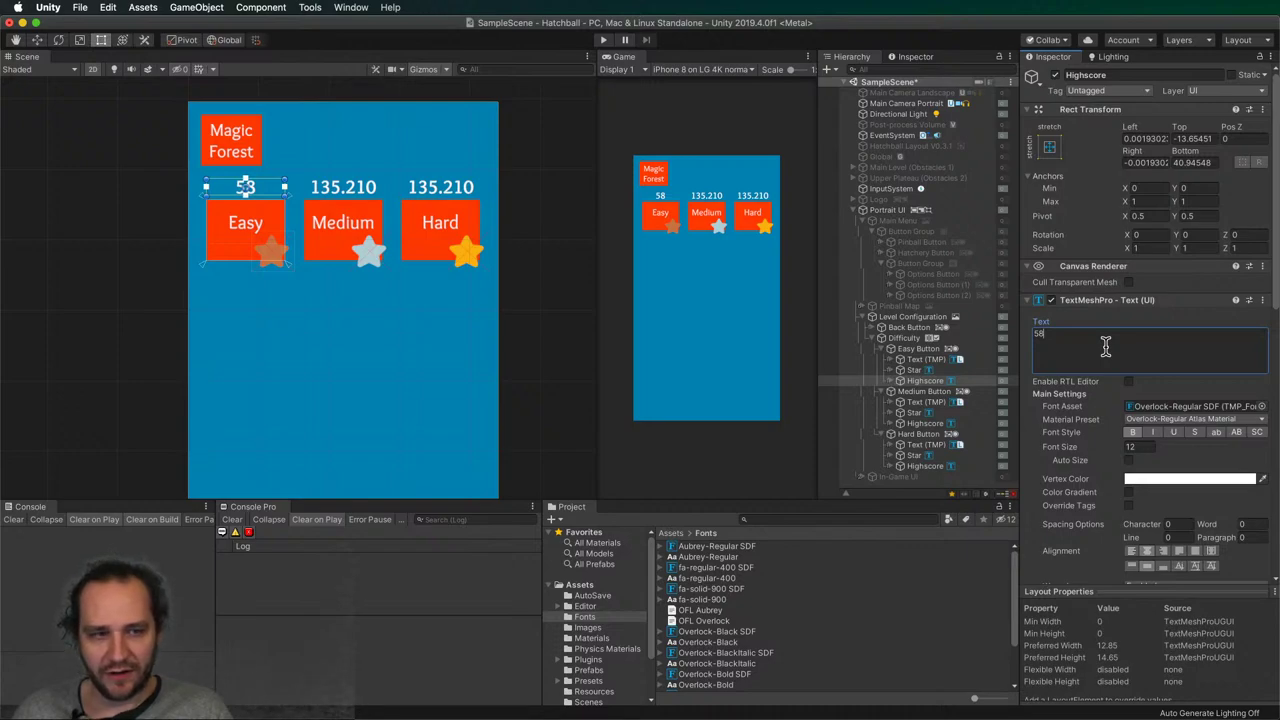
type(".")
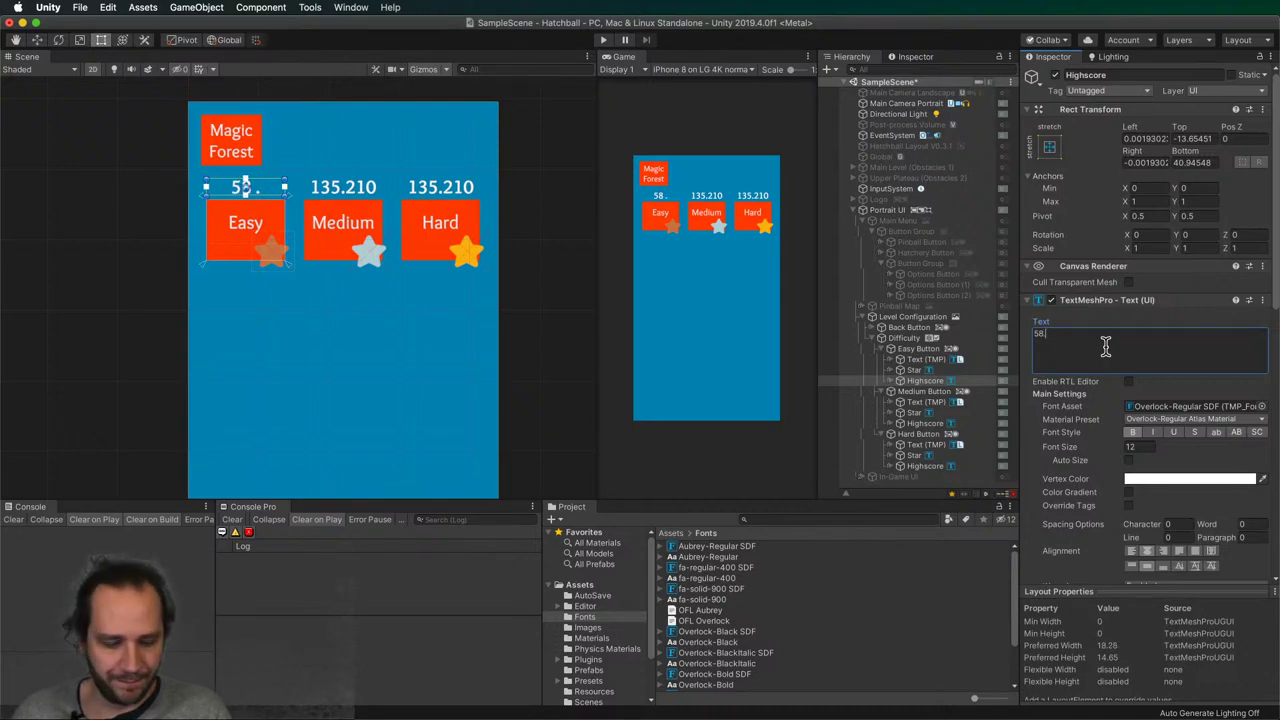
type("160")
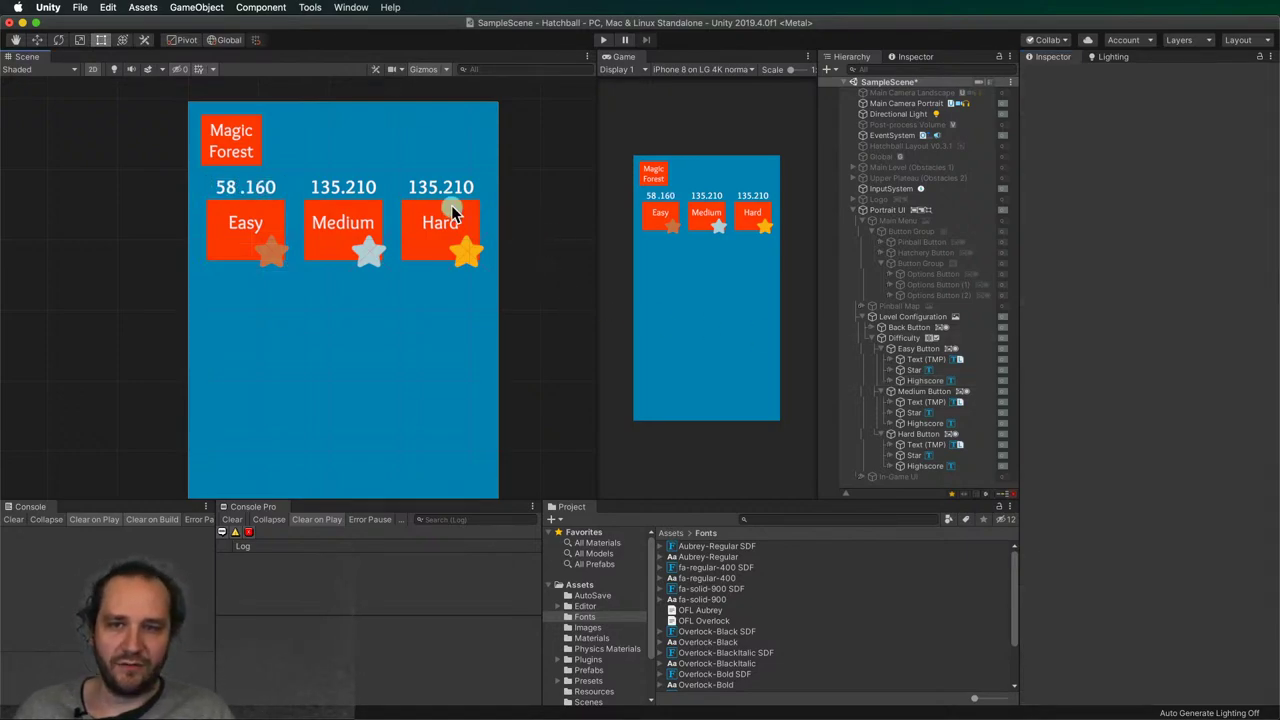
- Re-edit the Easy highscore text, deleting characters and typing 58
left_click(913, 352)
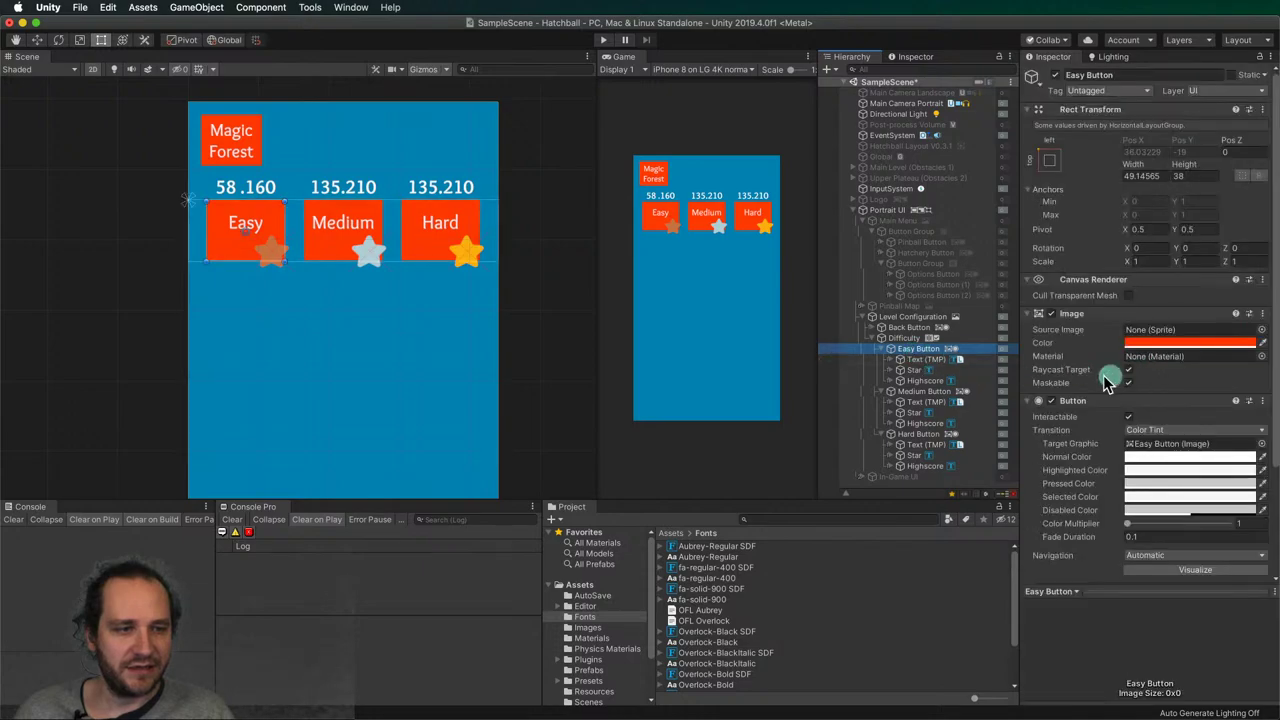
left_click(922, 380)
left_click(1047, 350)
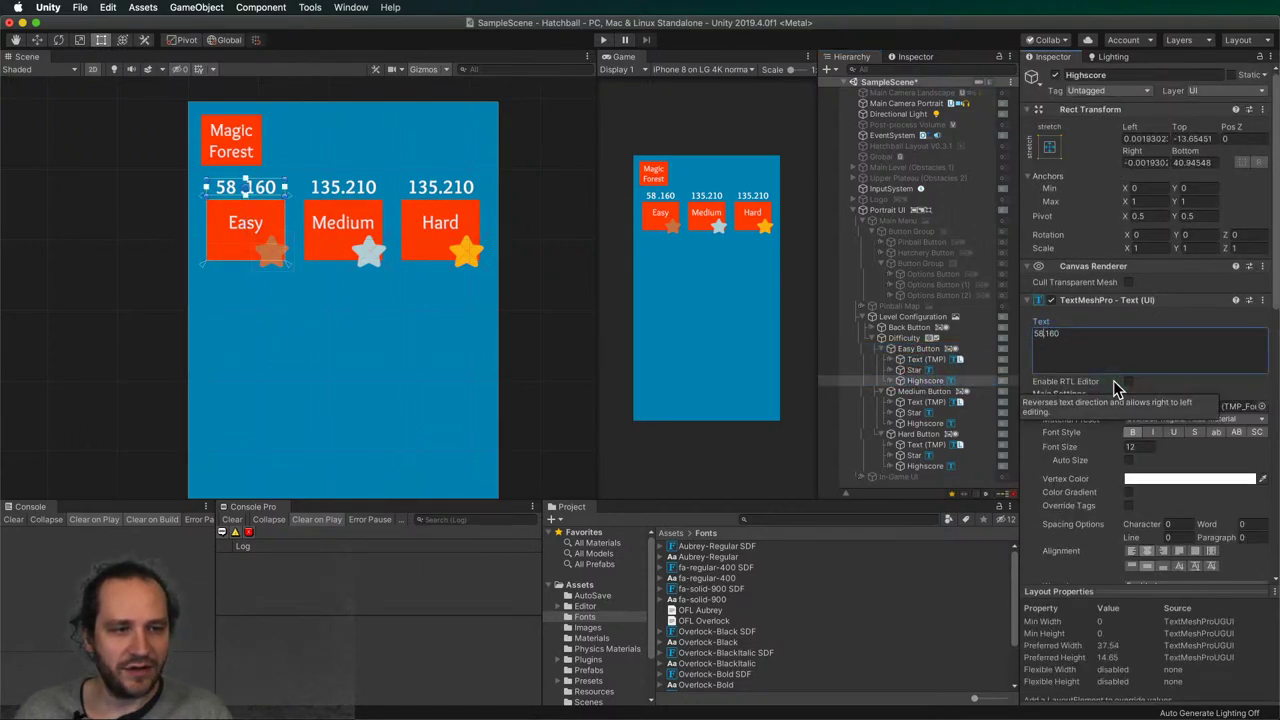
key("BackSpace")
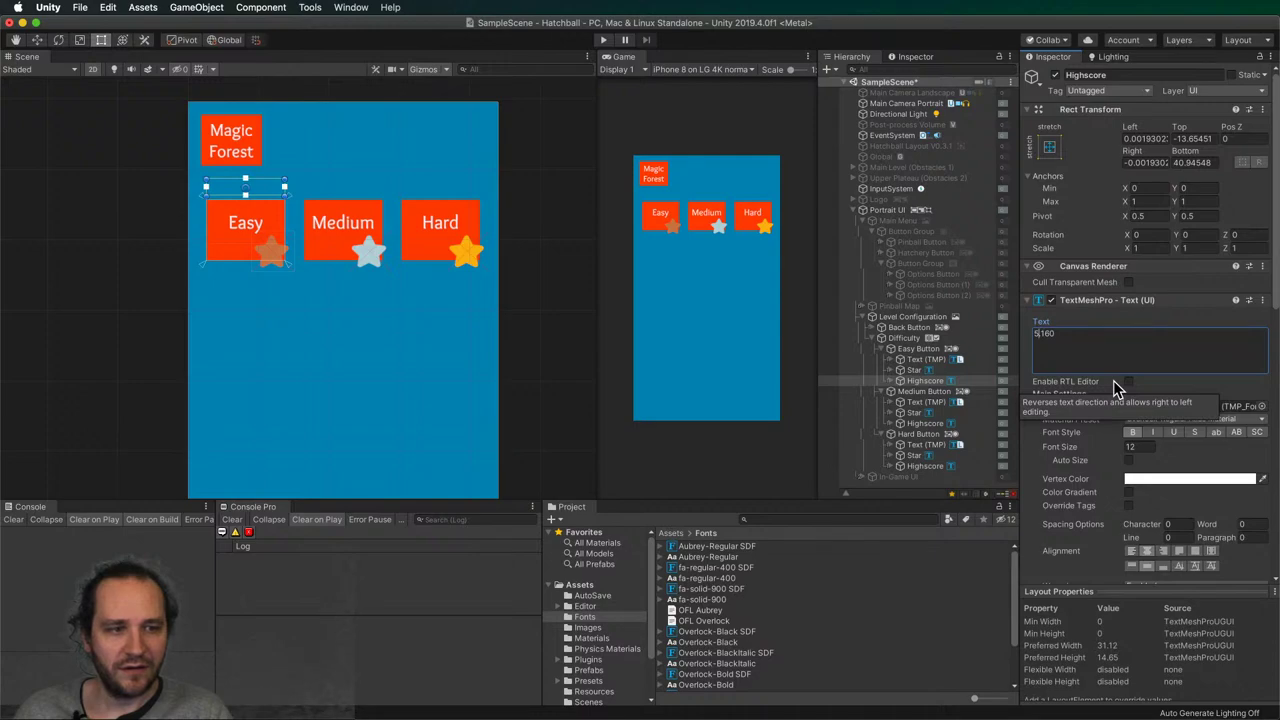
key("BackSpace")
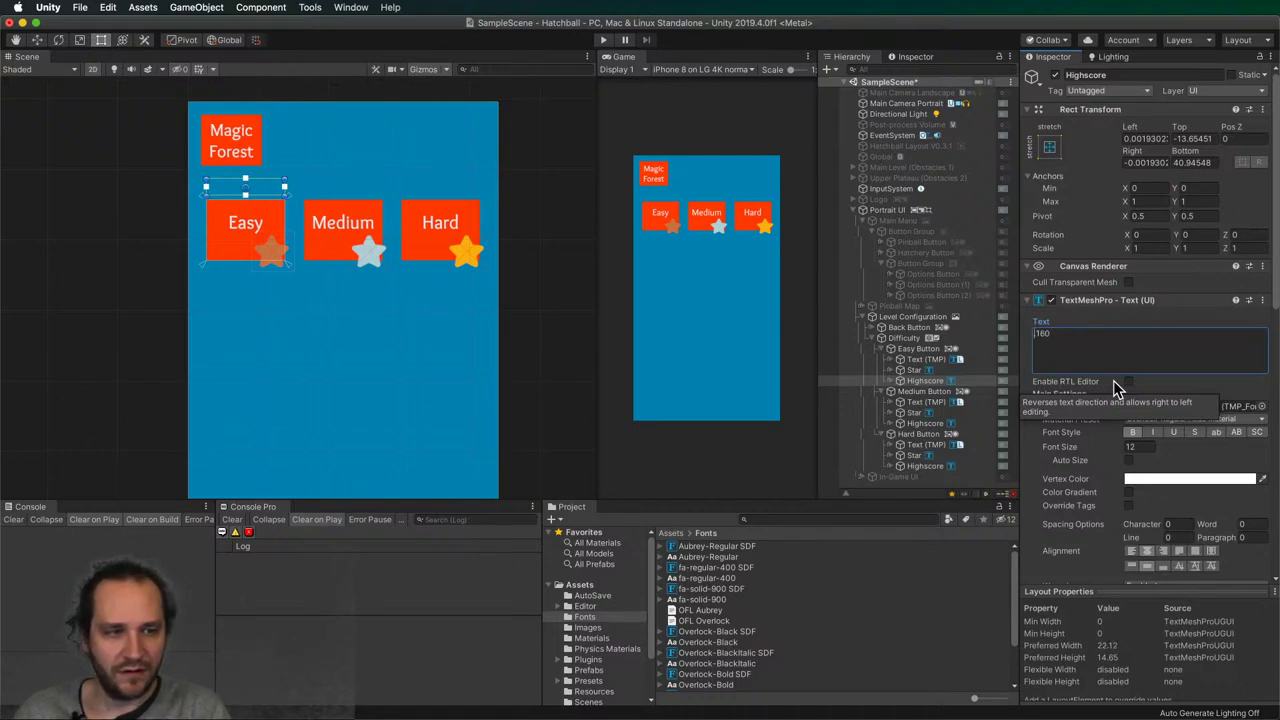
type("58")
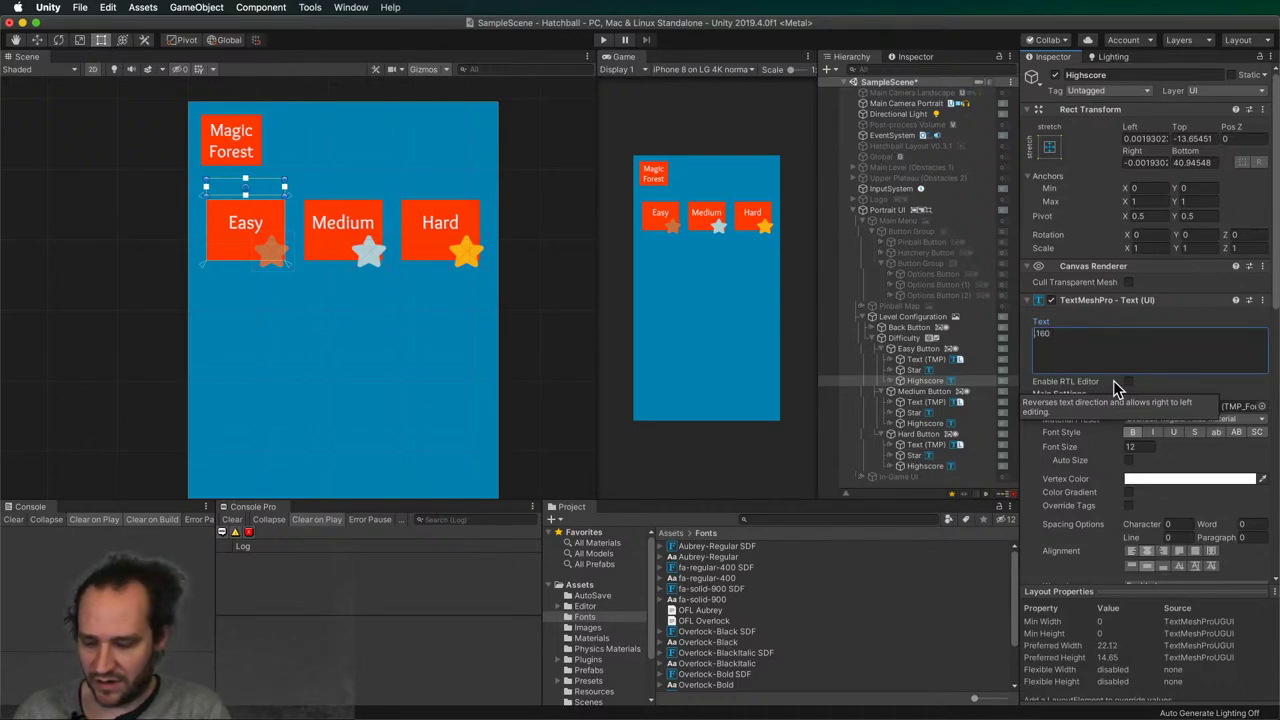
left_click(560, 346)
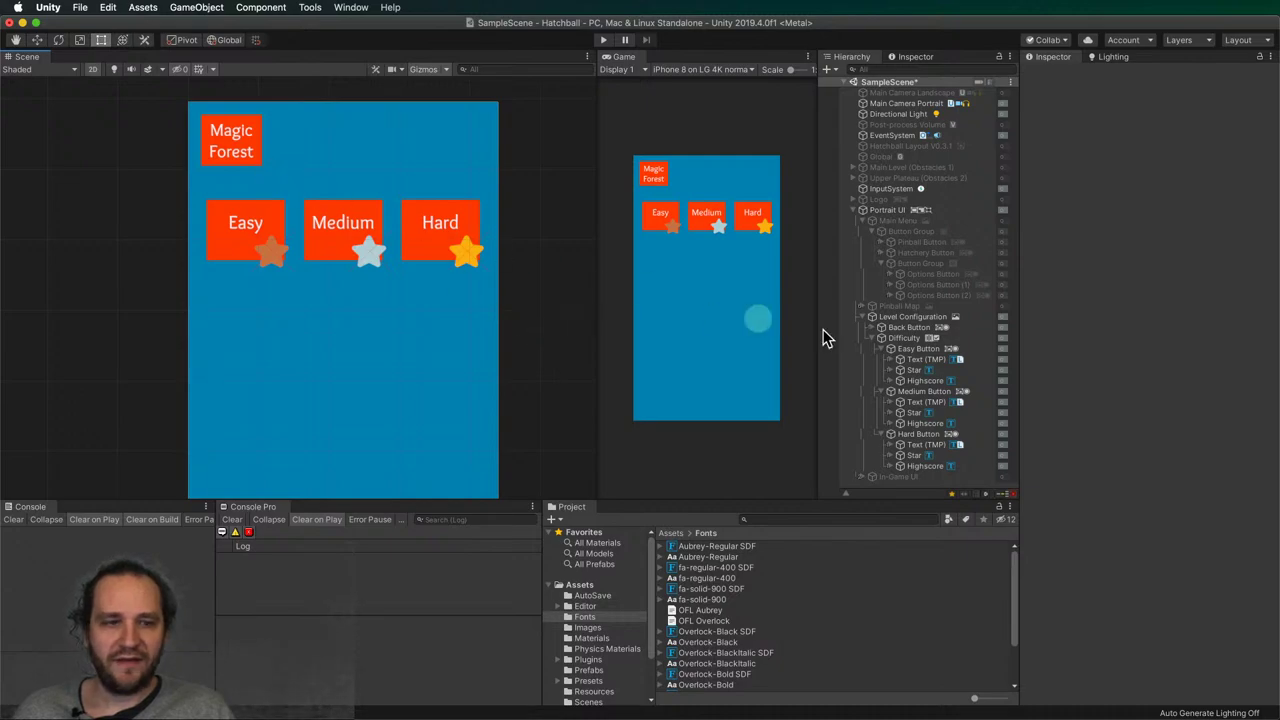
- Edit the Hard button's highscore text, then deselect it
left_click(922, 423)
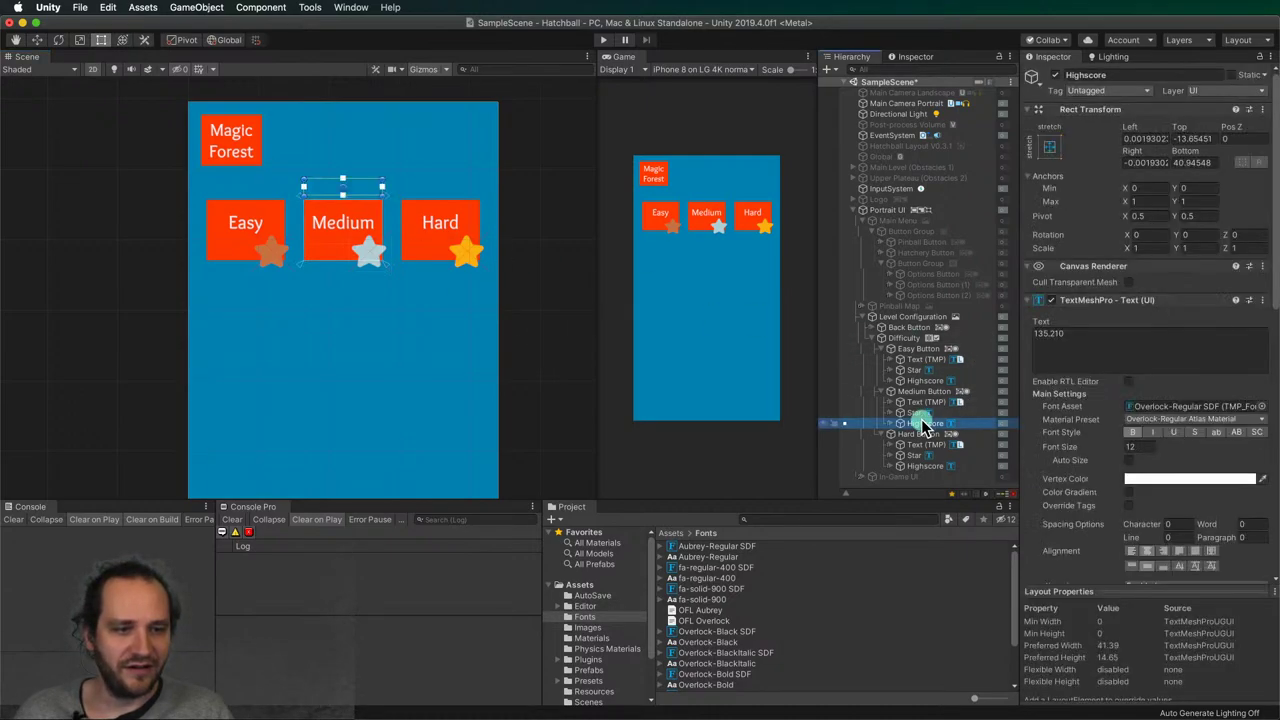
left_click(922, 466)
left_click(1121, 346)
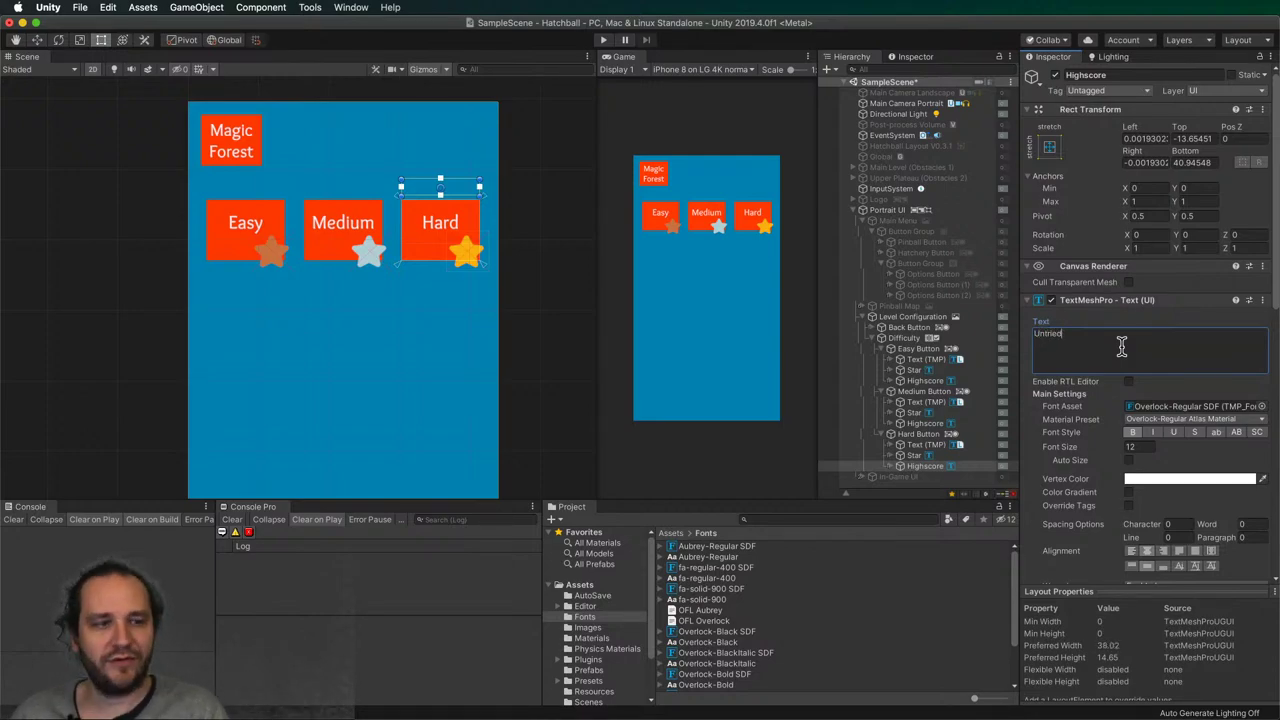
left_click(537, 298)
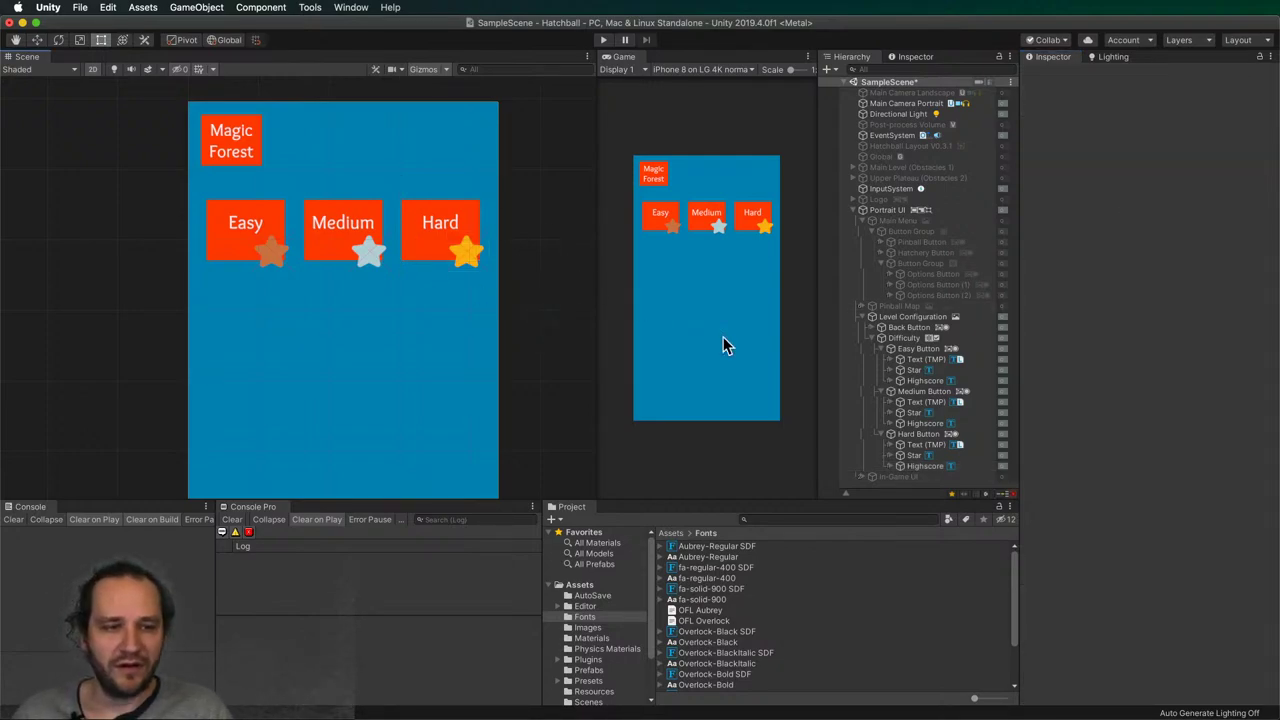
scroll(486, 306, "down", 2)
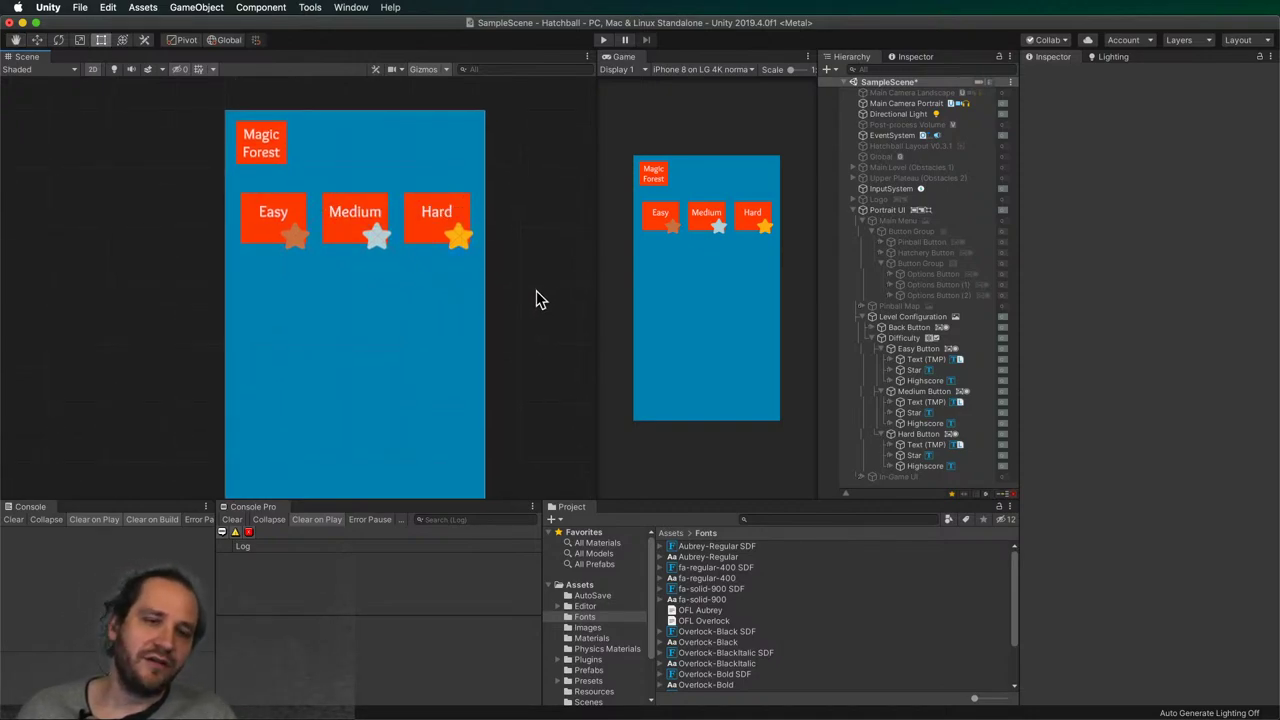
scroll(530, 310, "down", 1)
- Remove Easy Button's Button component and add a Toggle component in its place
middle_click_drag(523, 323, 495, 274)
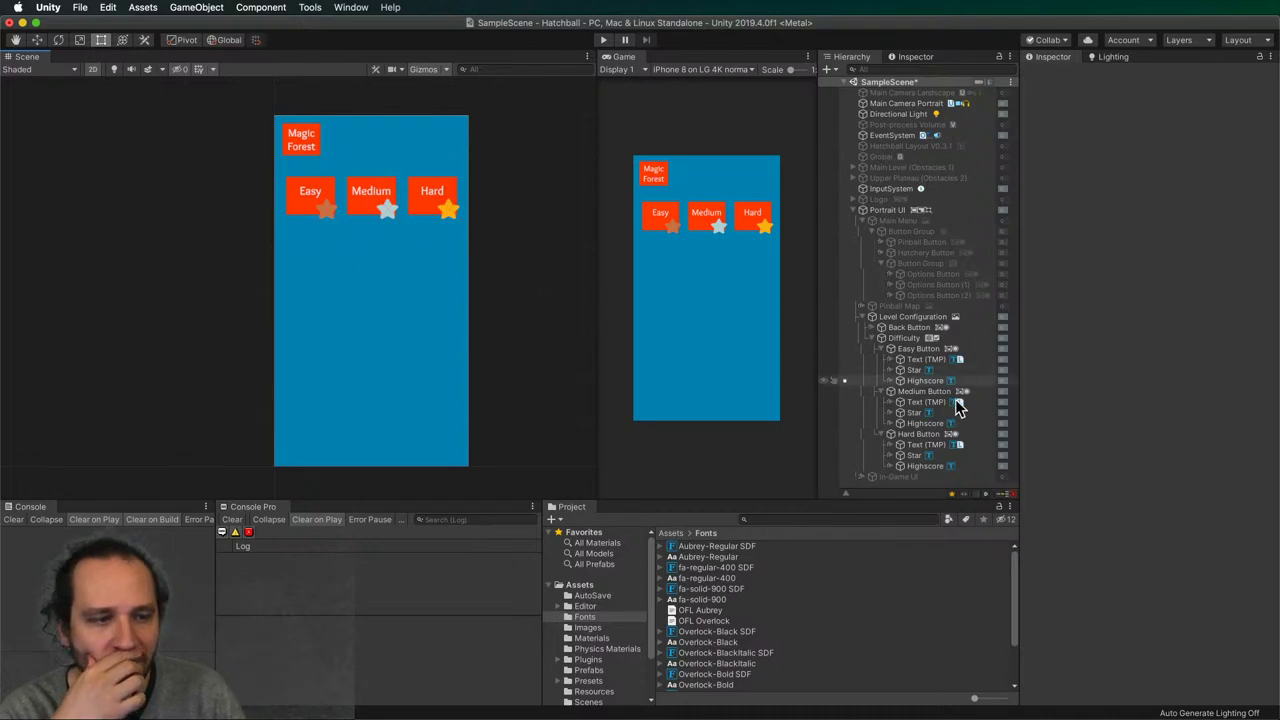
left_click(912, 348)
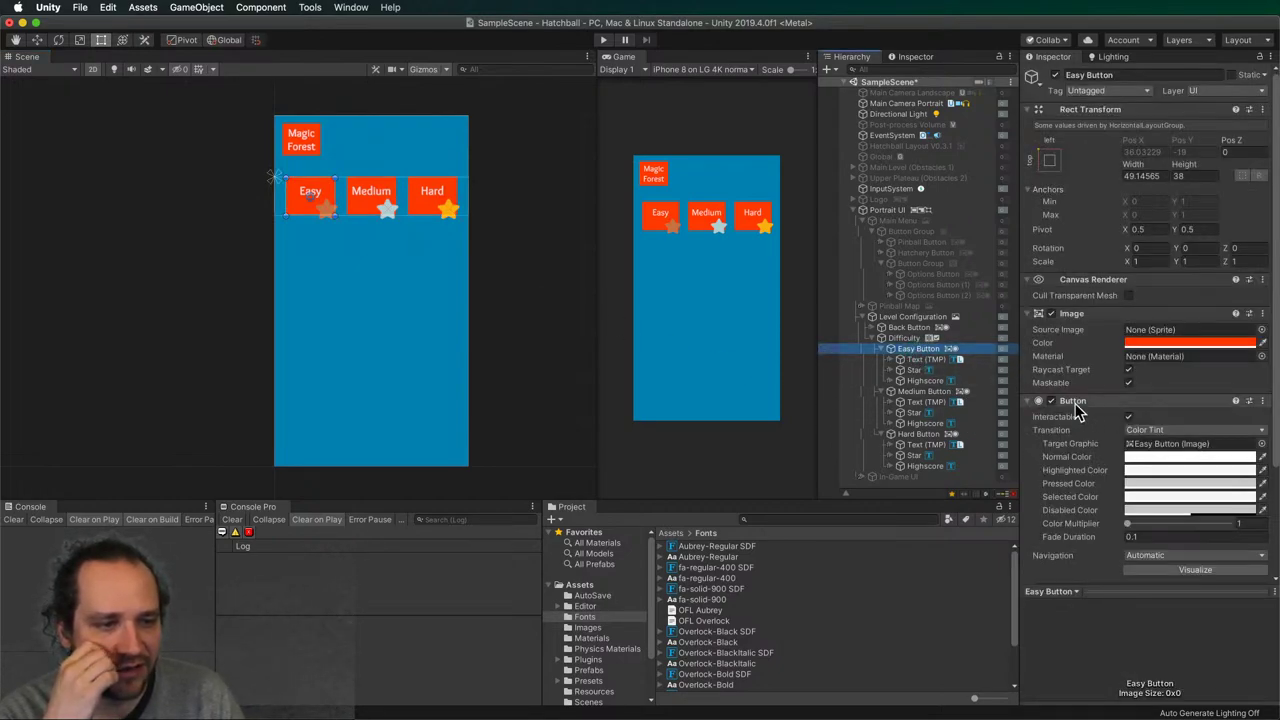
right_click(1086, 402)
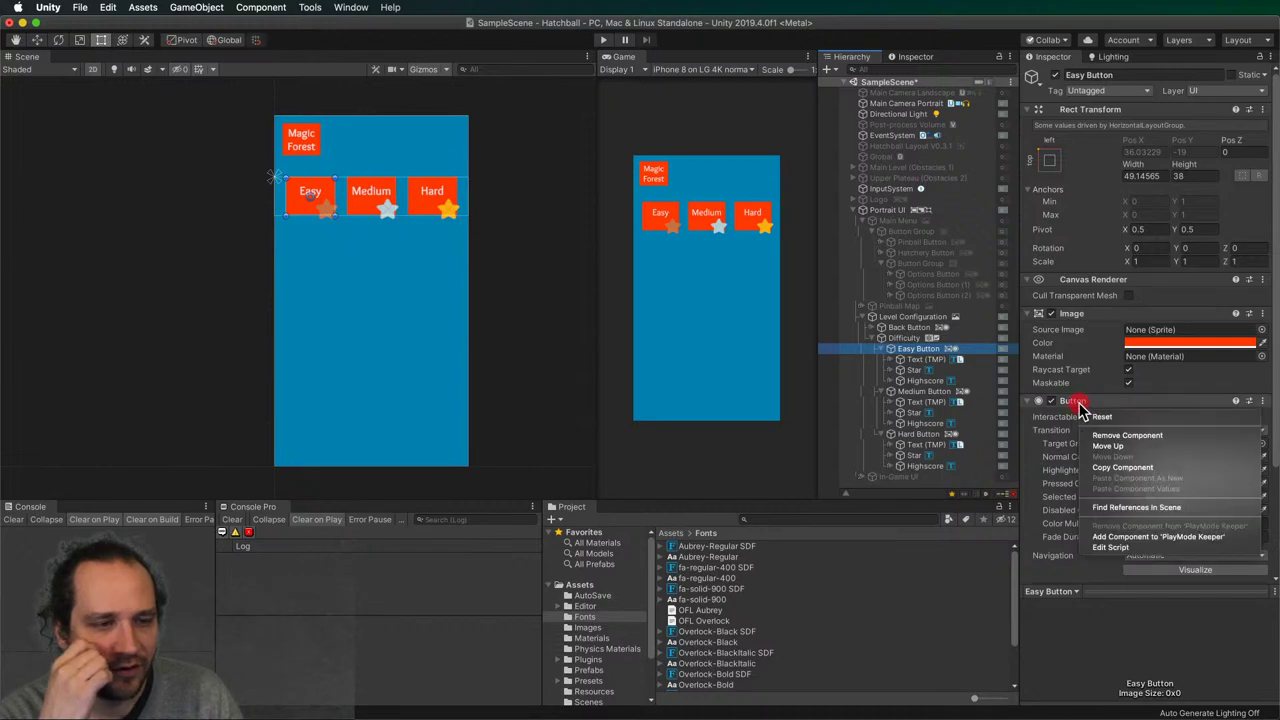
left_click(1108, 436)
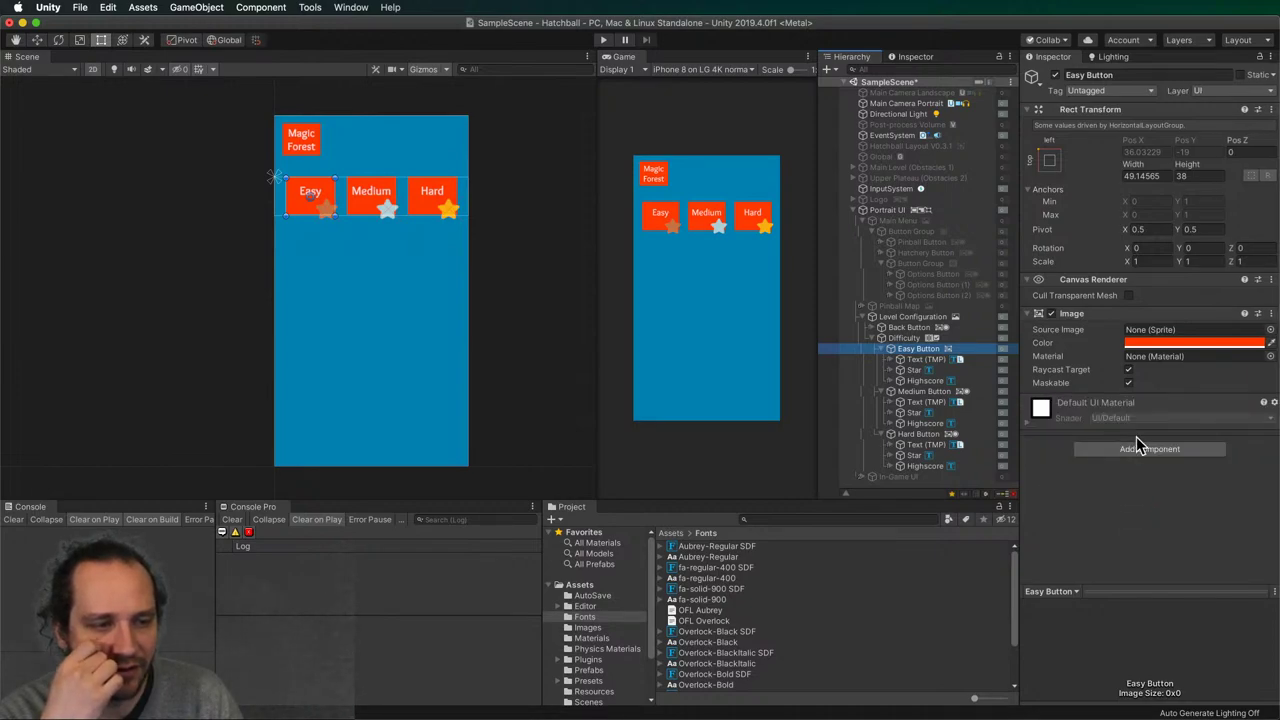
left_click(1143, 449)
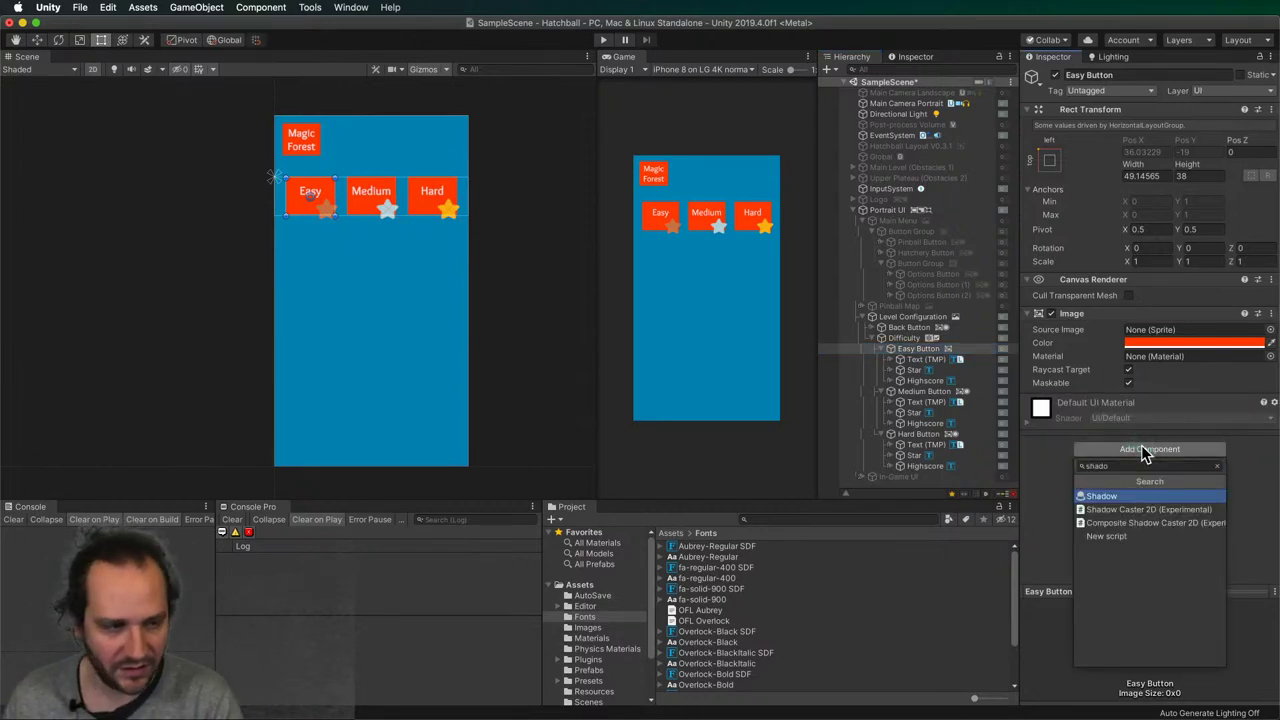
left_click(1052, 466)
type("Toggl")
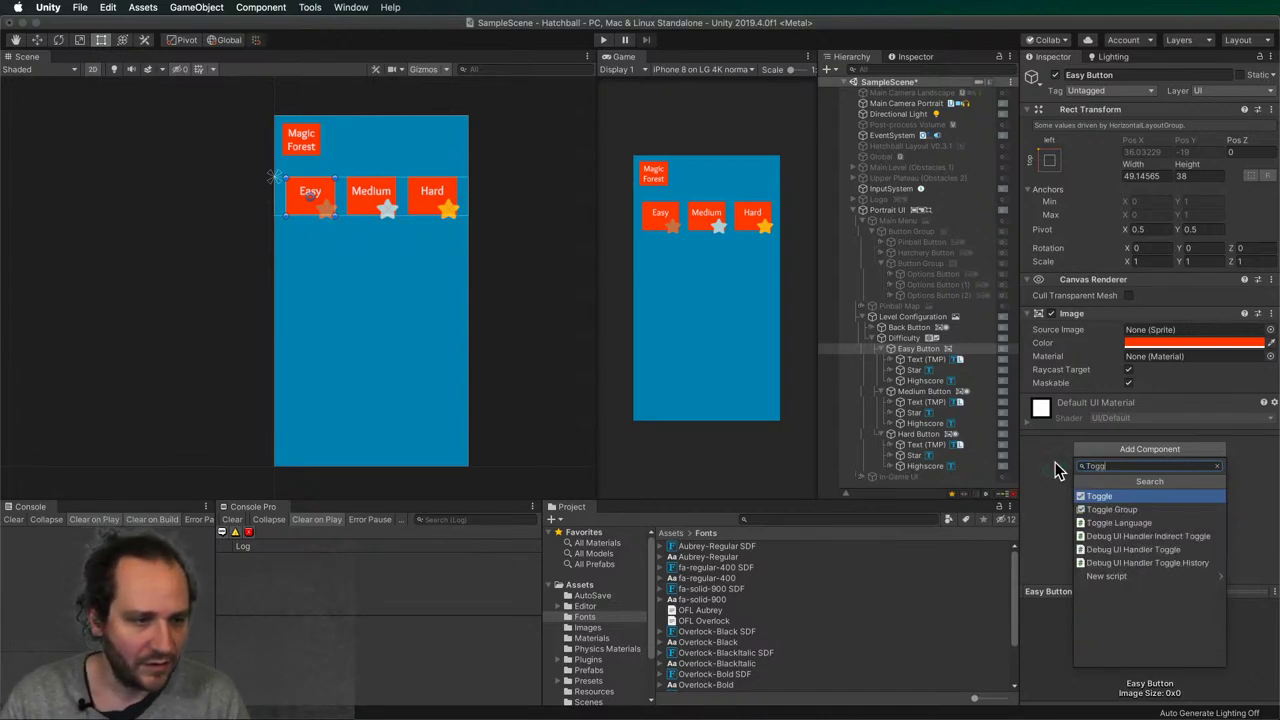
key("Return")
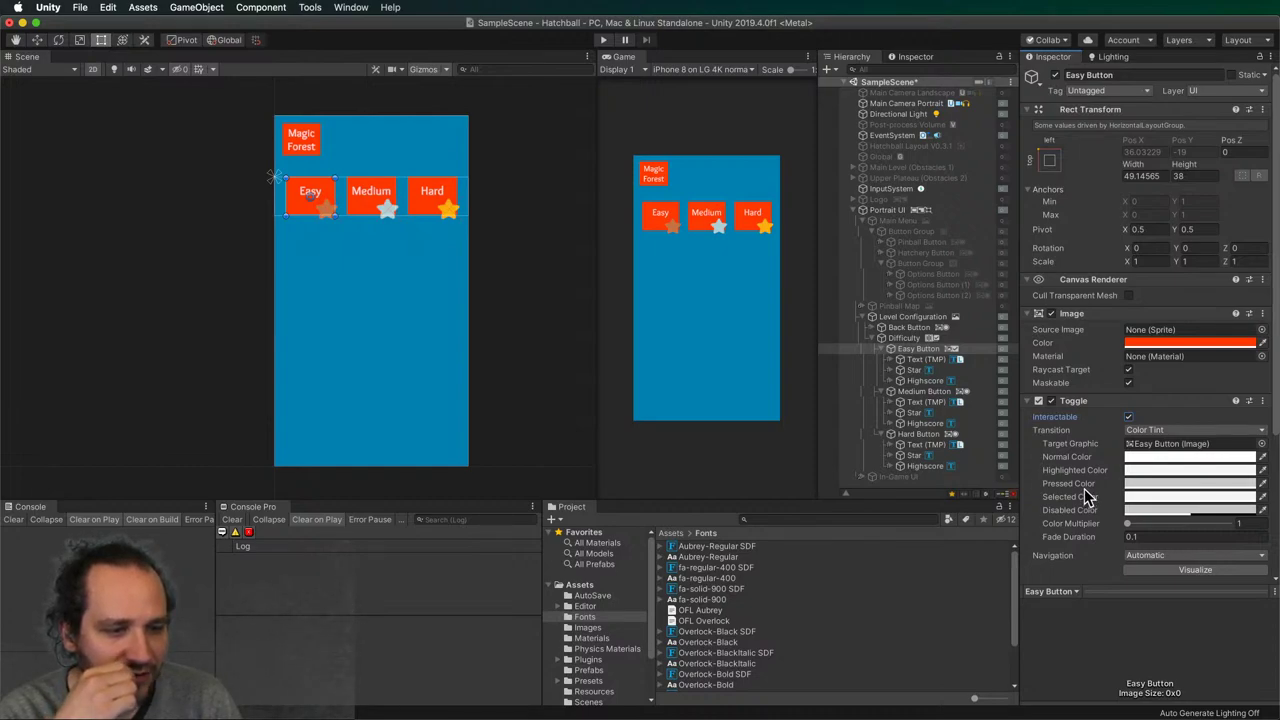
left_click_drag(1127, 523, 1078, 530)
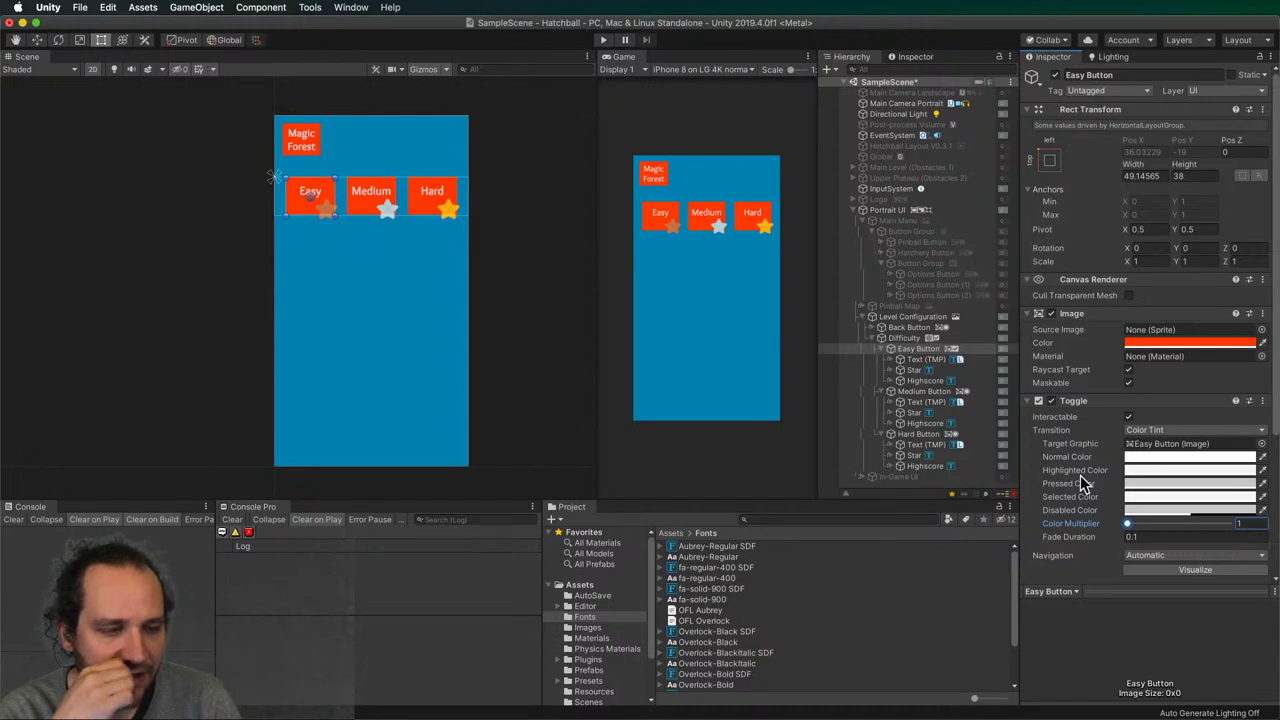
scroll(1080, 476, "down", 5)
left_click(1129, 393)
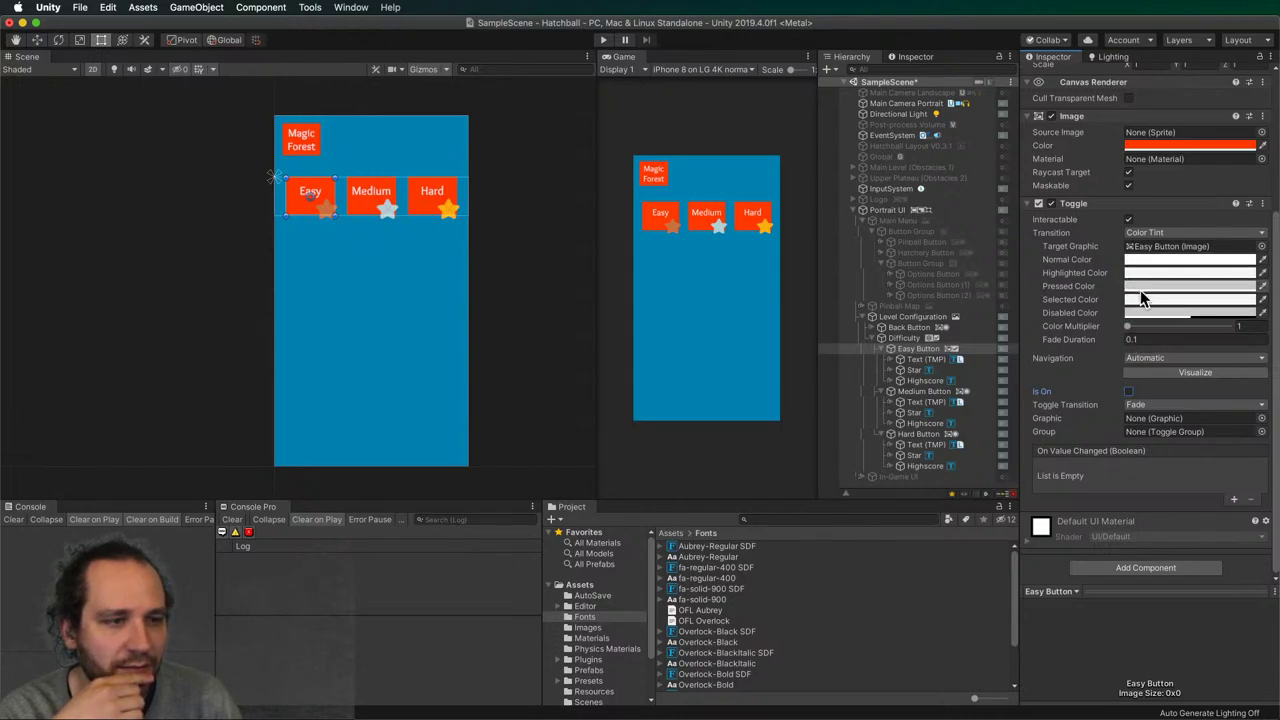
left_click_drag(1128, 330, 1163, 331)
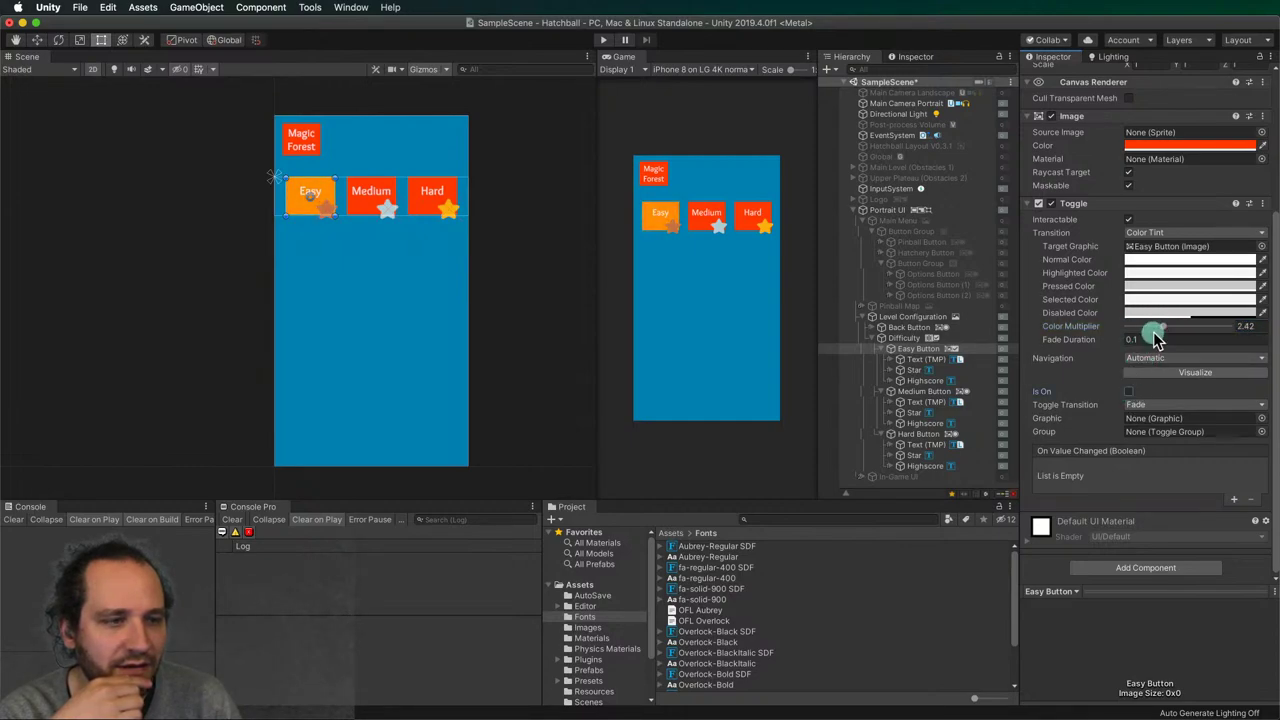
left_click_drag(1155, 338, 1020, 325)
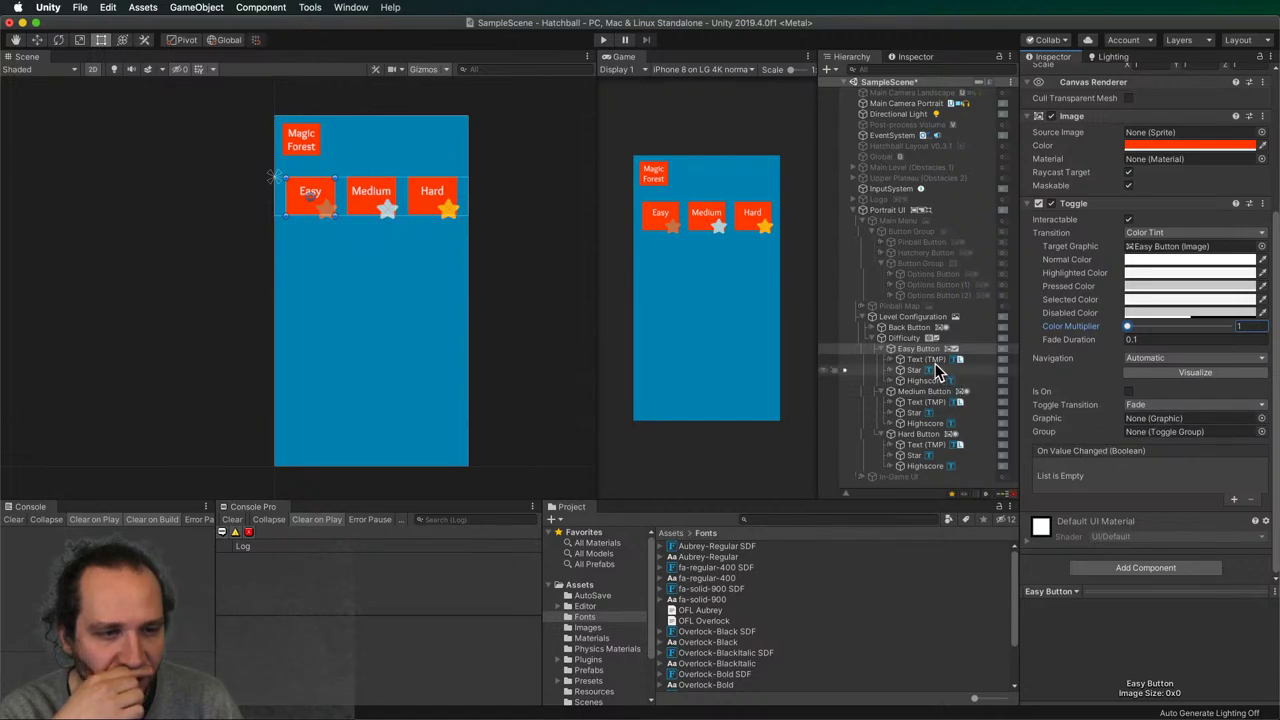
right_click(918, 349)
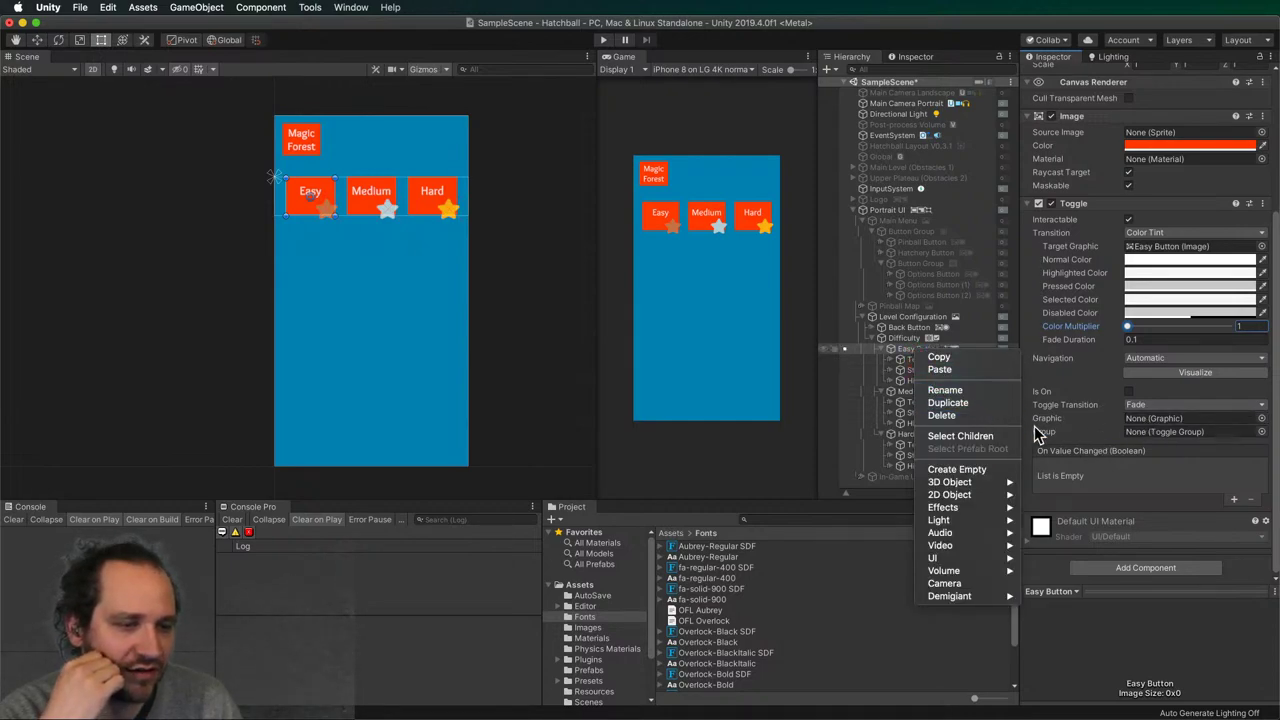
mouse_move(990, 486)
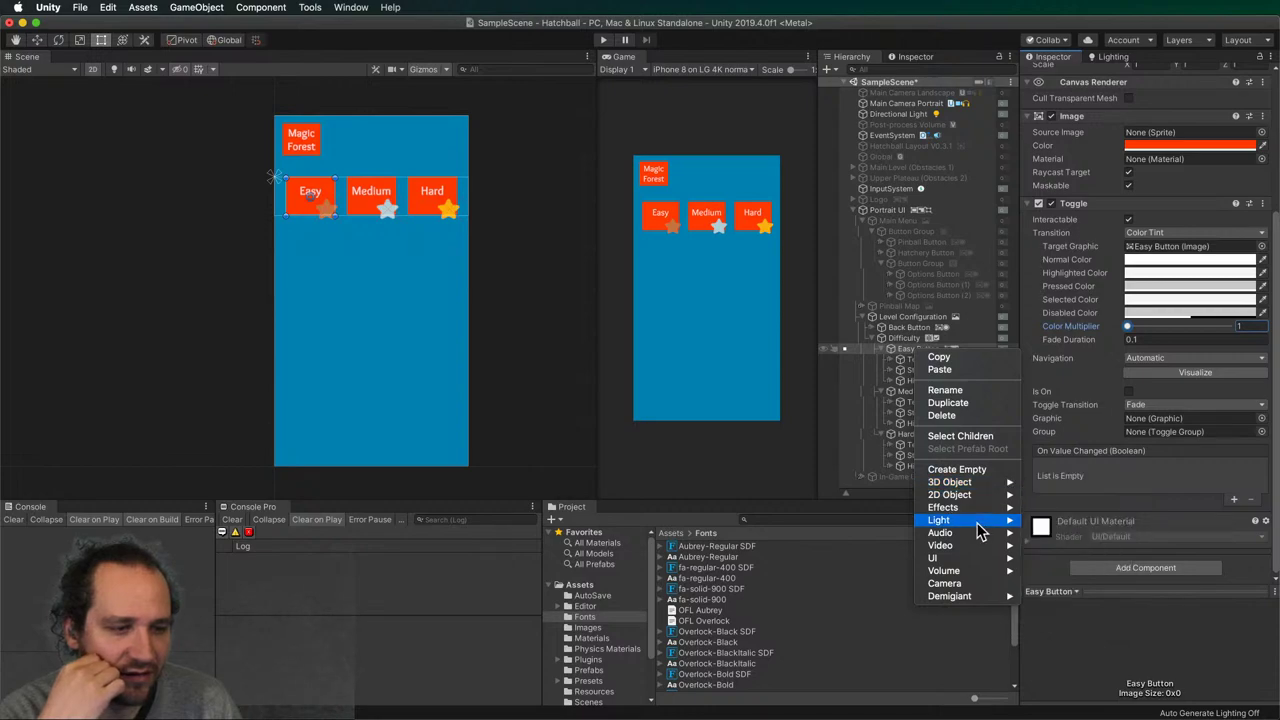
left_click(899, 336)
right_click(903, 338)
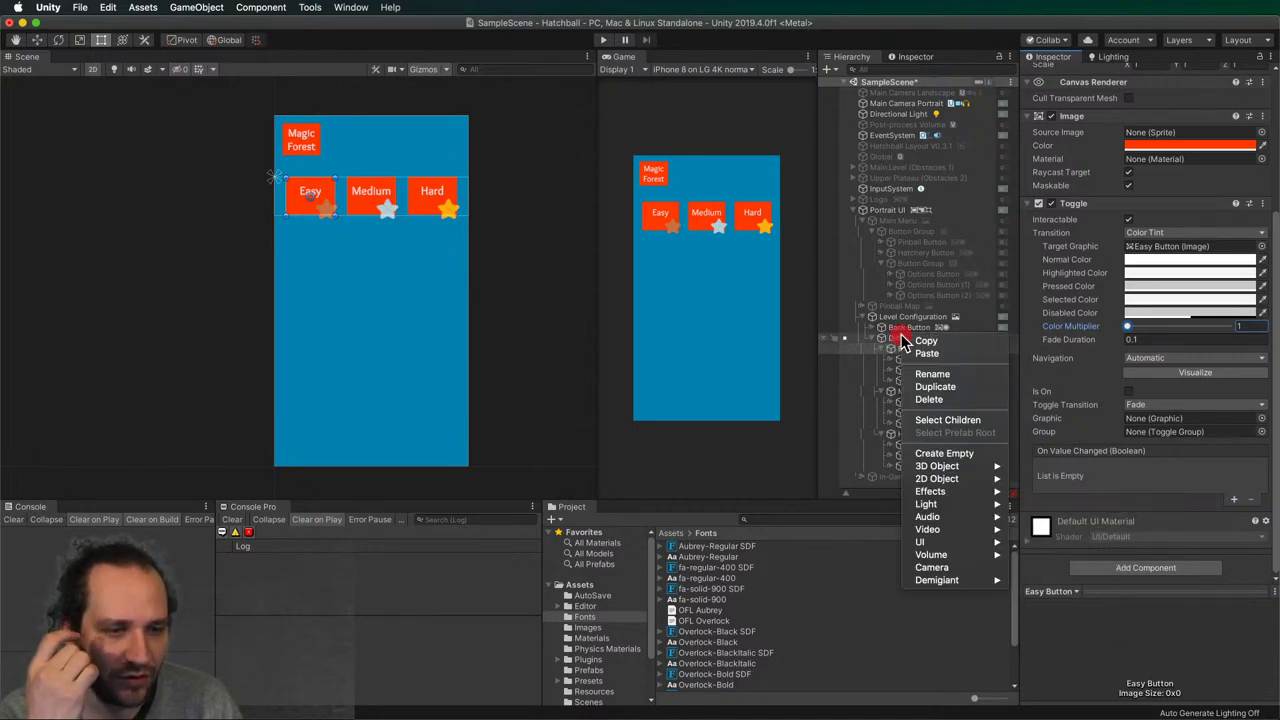
left_click(903, 338)
left_click(903, 338)
right_click(903, 338)
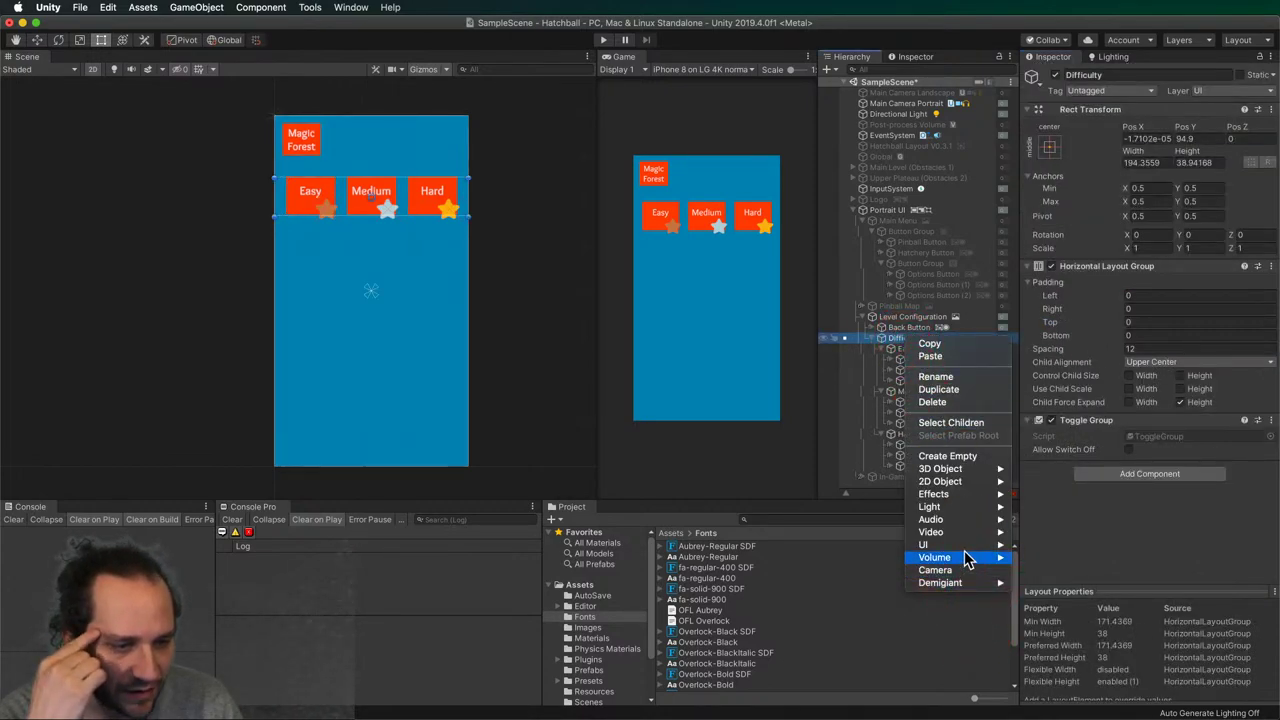
mouse_move(972, 543)
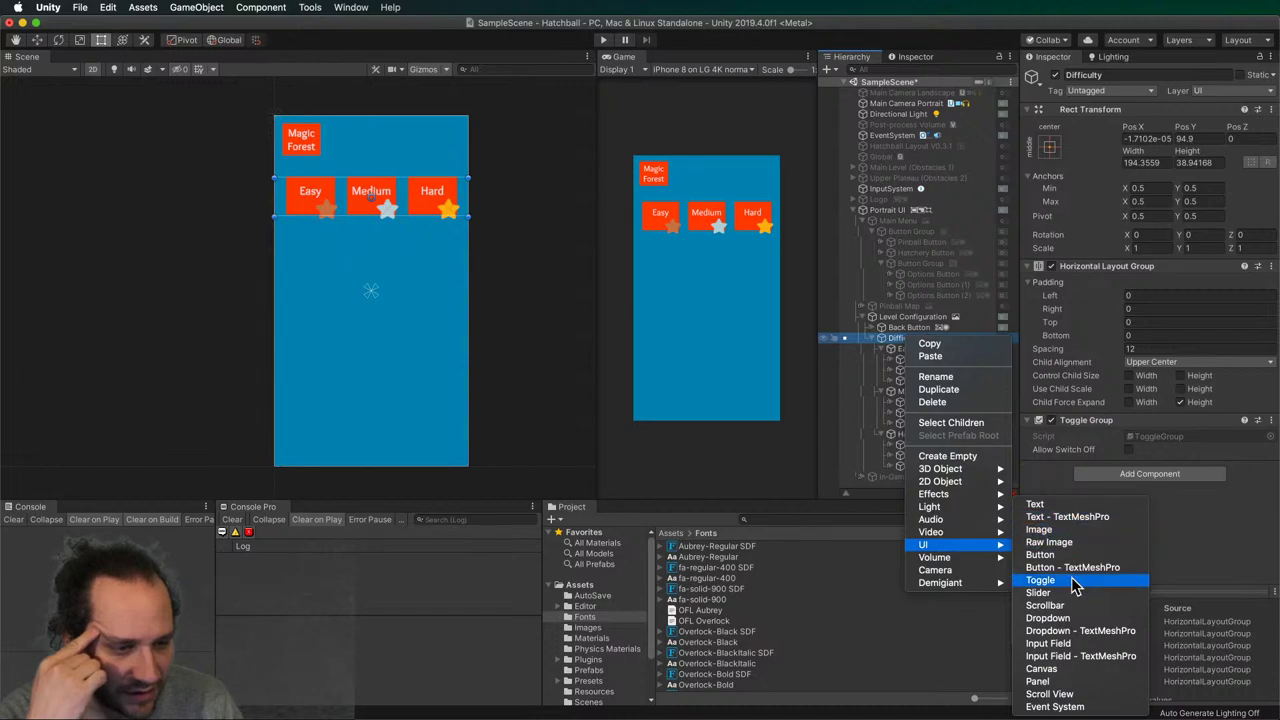
left_click(1040, 580)
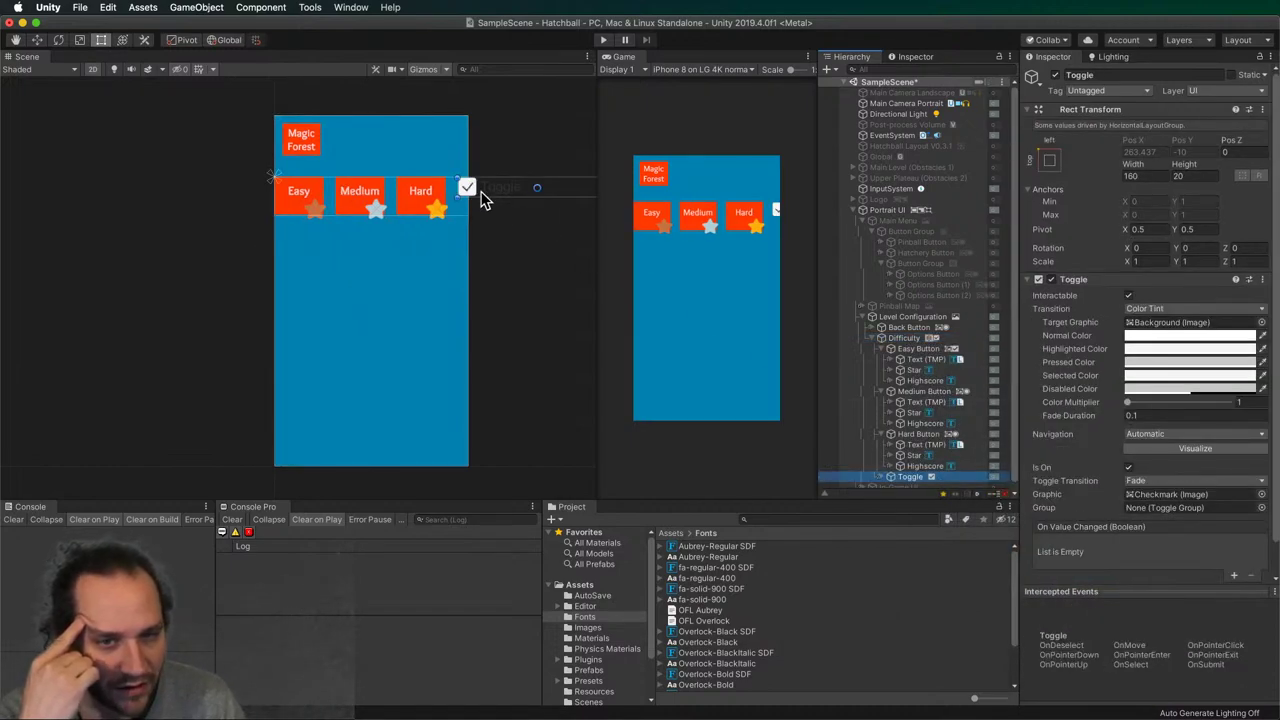
left_click(880, 476)
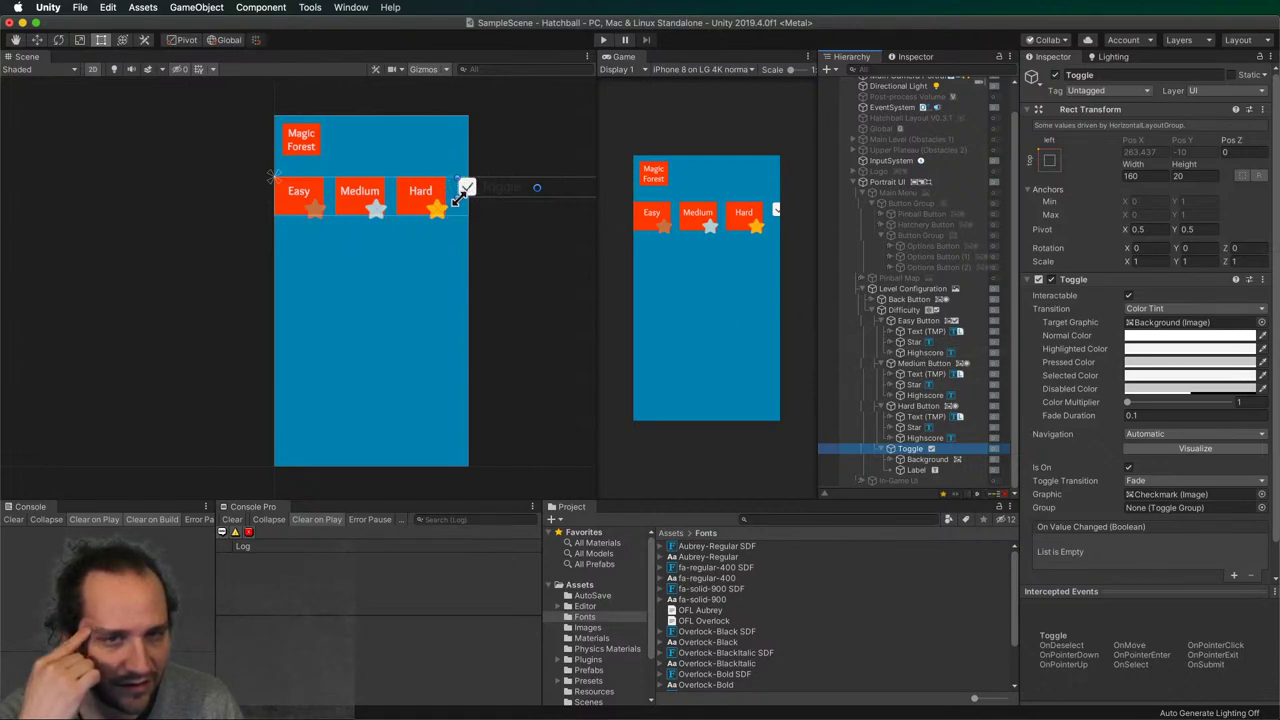
left_click(1129, 467)
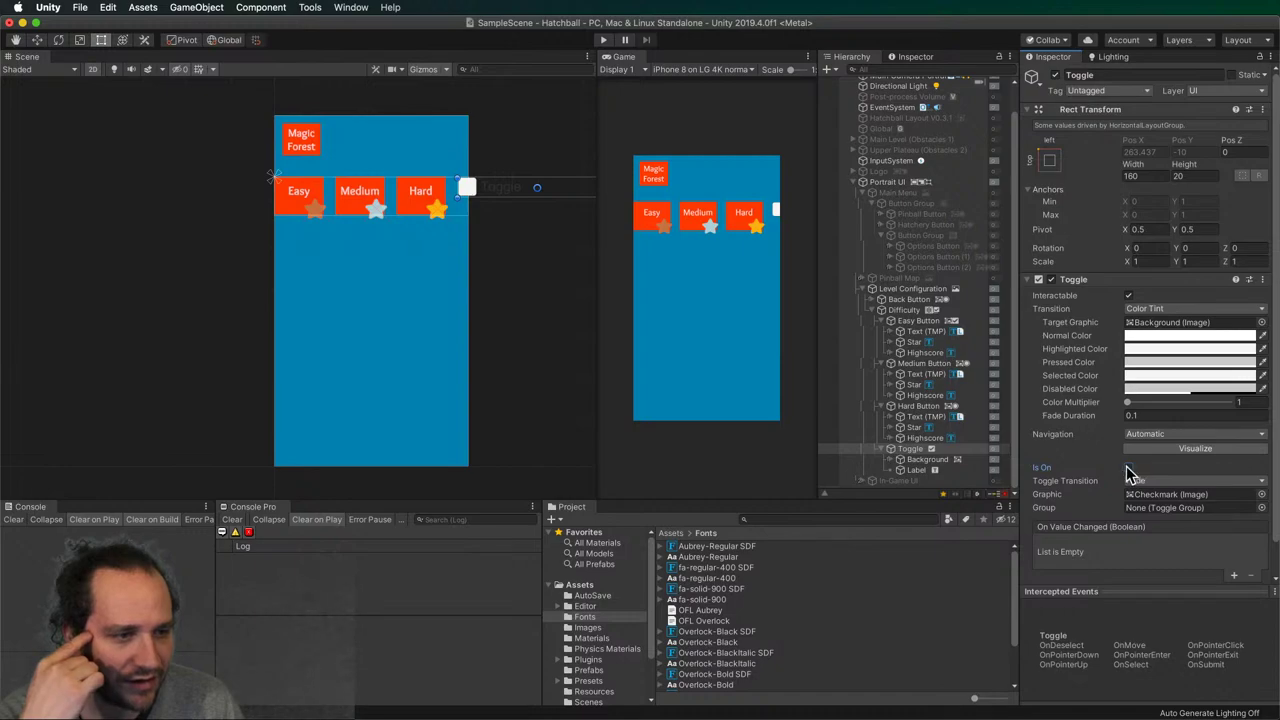
left_click(1129, 467)
left_click(900, 459)
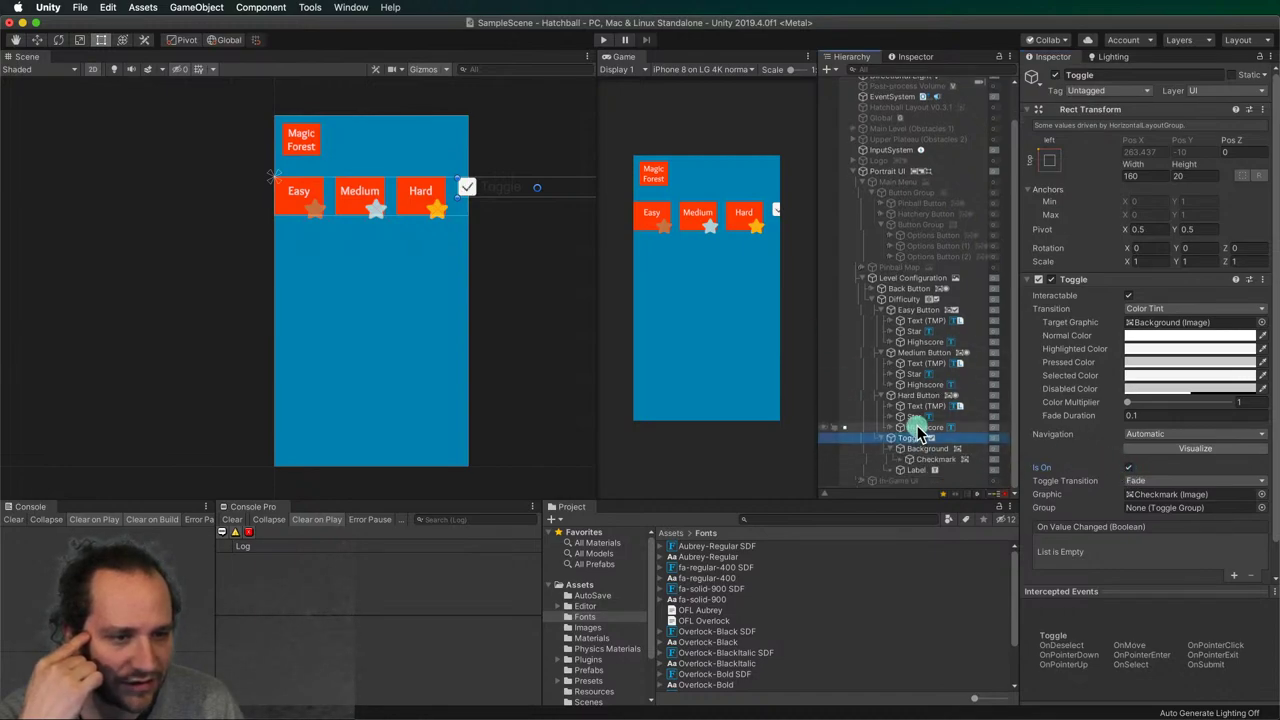
left_click(930, 459)
left_click(910, 440)
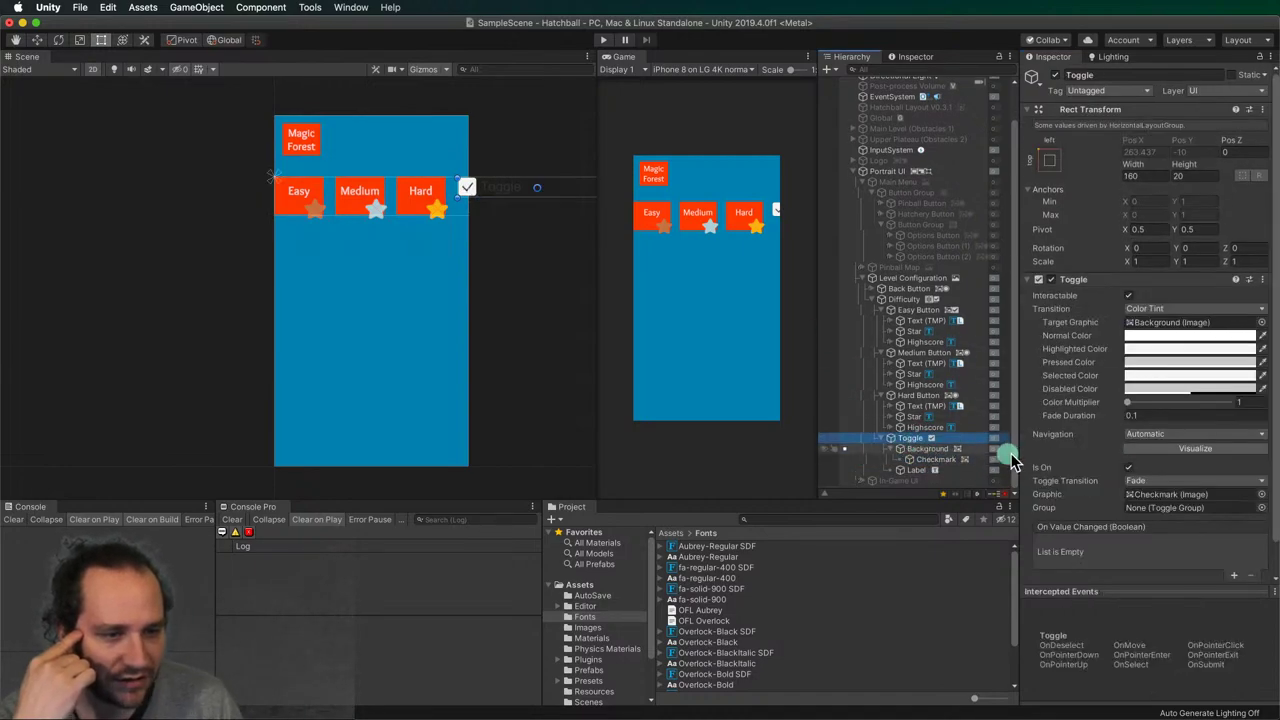
key("super+BackSpace")
left_click(912, 348)
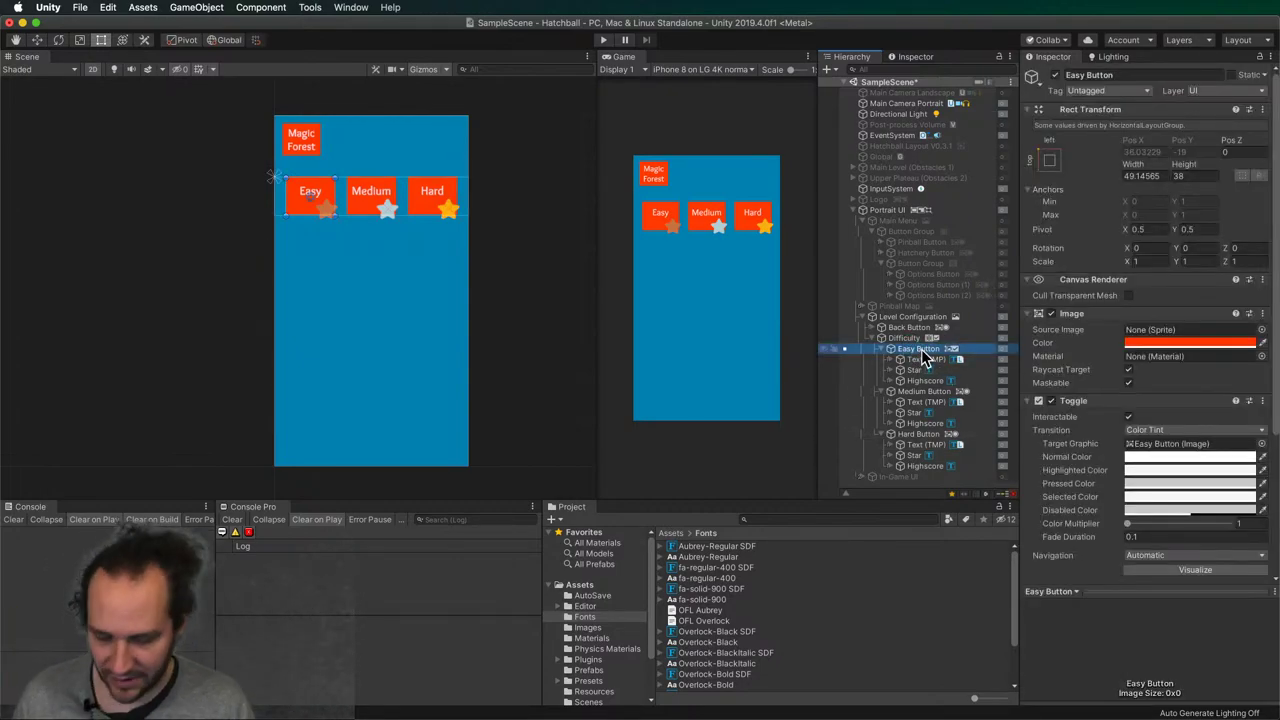
- Duplicate Easy Button, delete the copy's Text, Star and Highscore children, and nest it inside Easy Button
key("super+d")
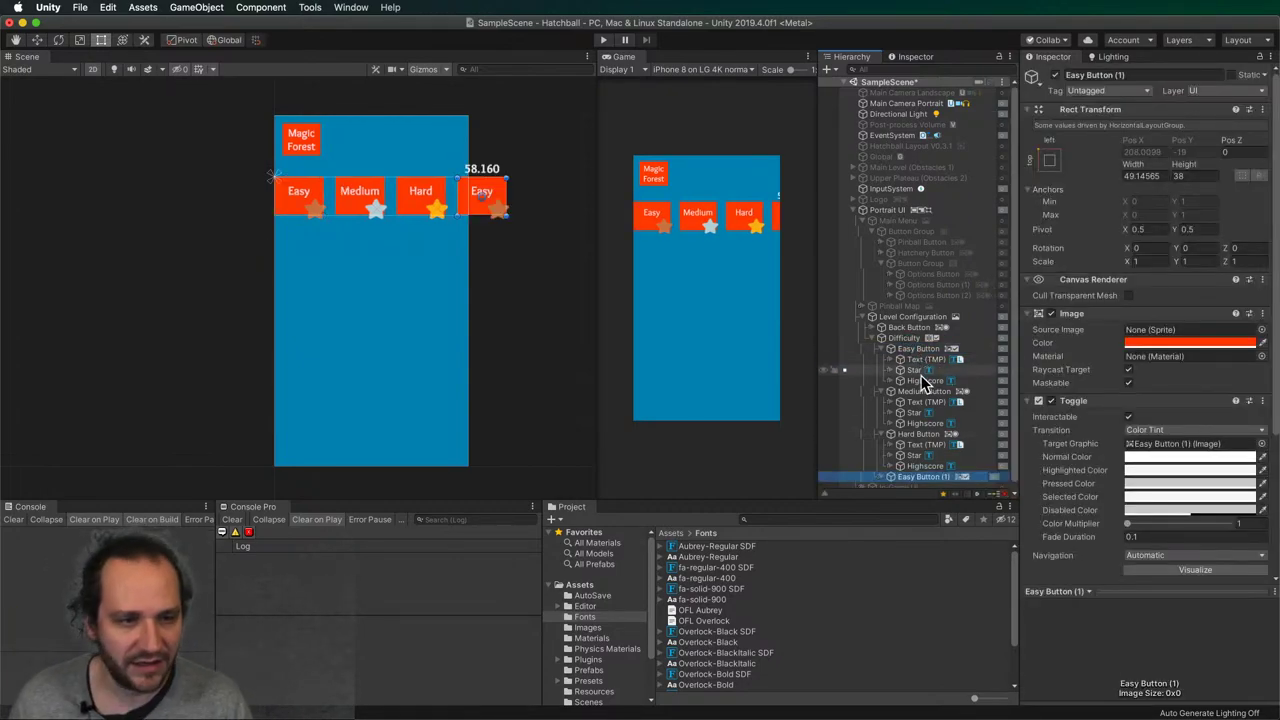
left_click(887, 477)
scroll(914, 423, "down", 2)
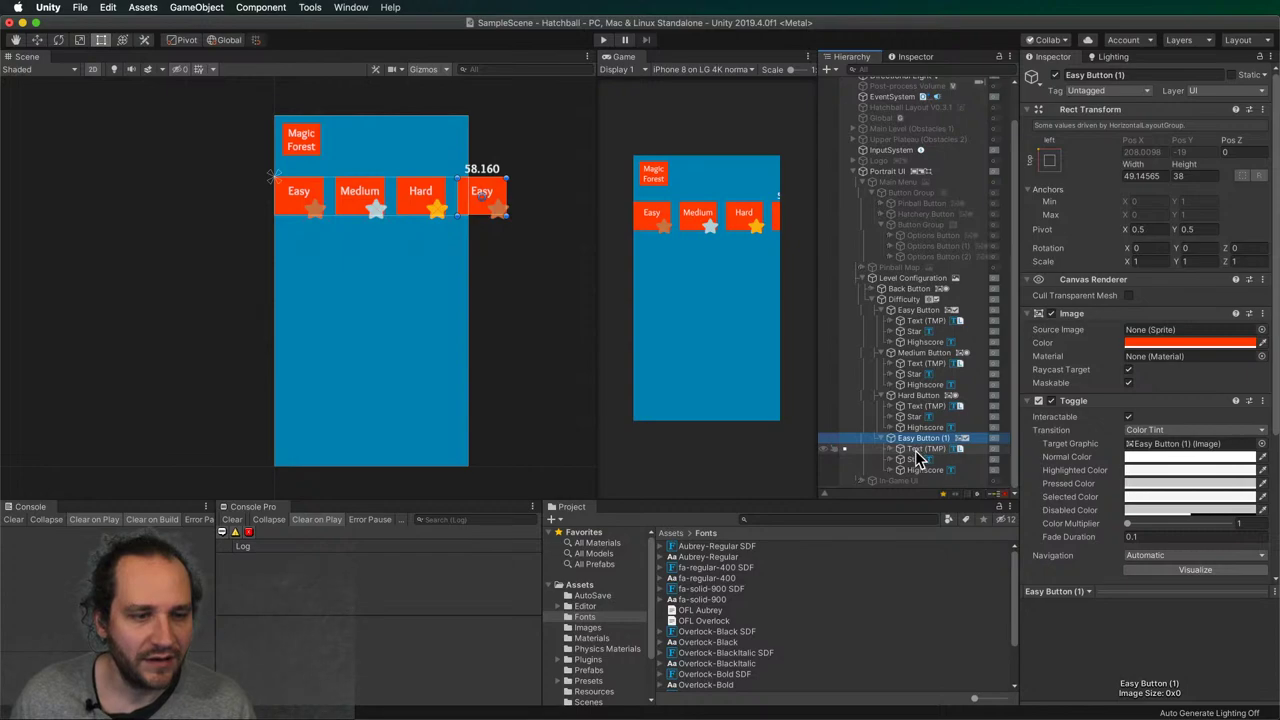
left_click(916, 451)
left_click(914, 470, "shift")
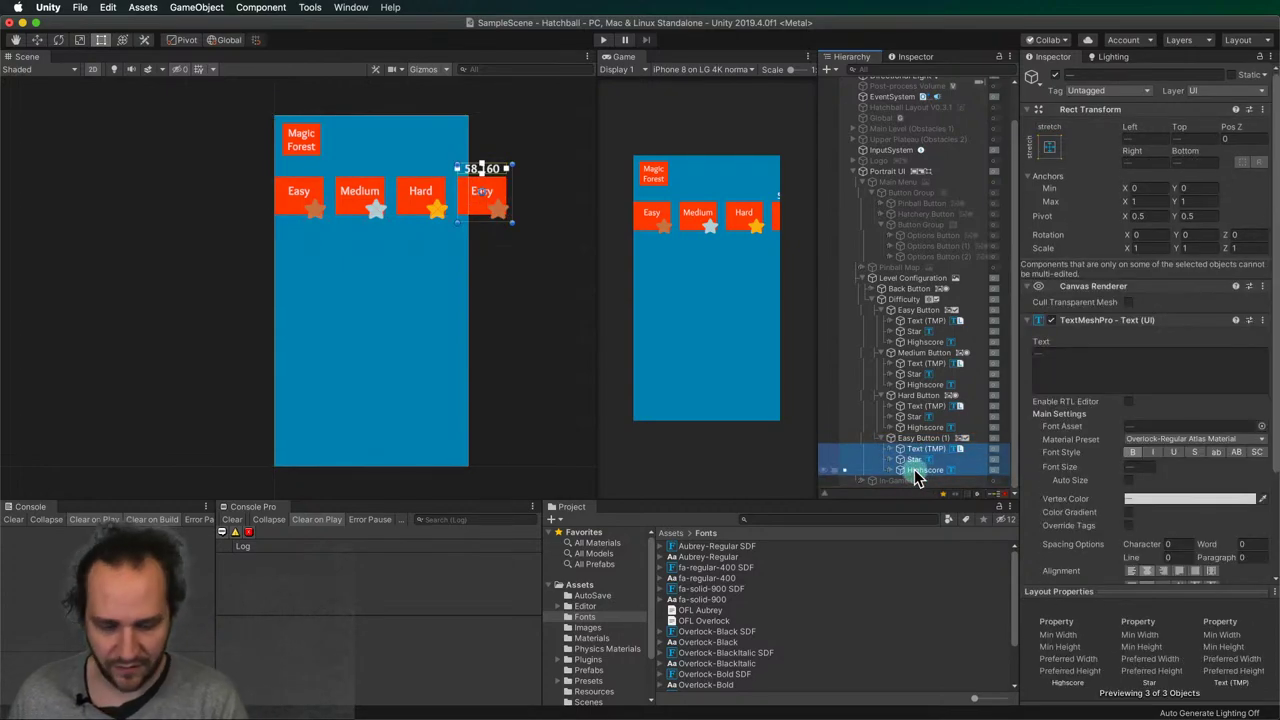
key("super+BackSpace")
left_click(914, 469)
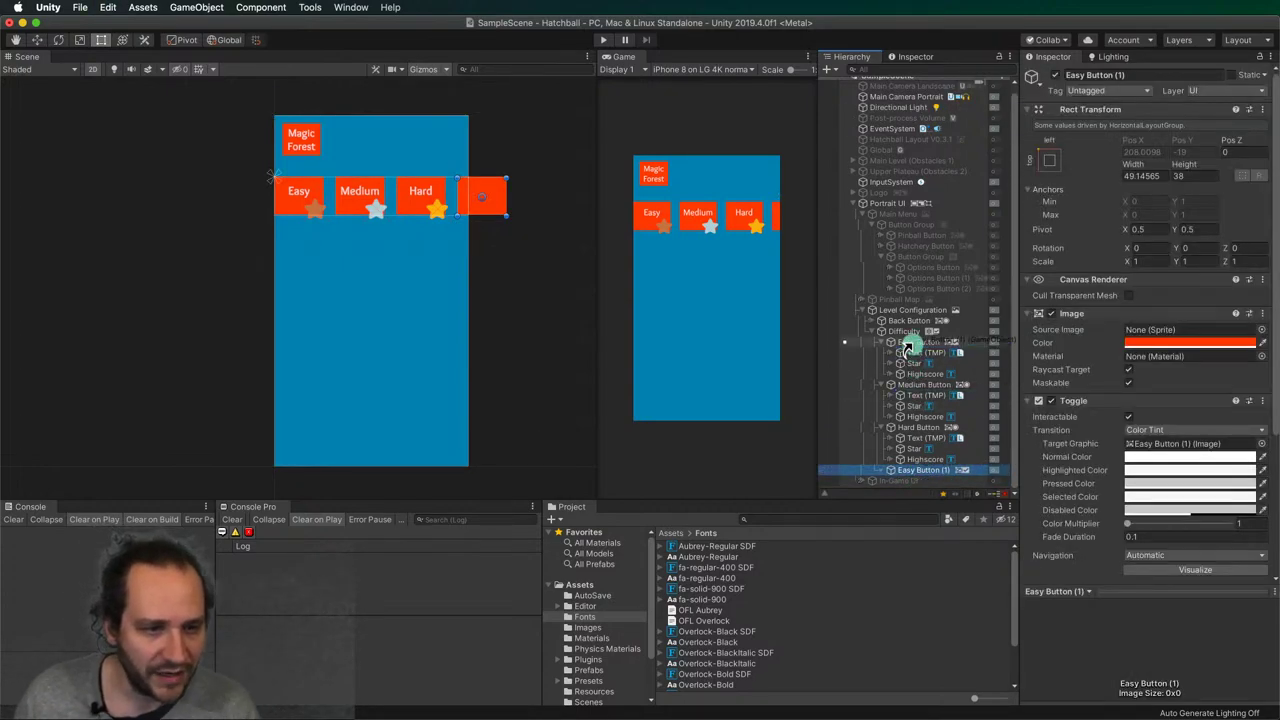
left_click_drag(905, 345, 912, 347)
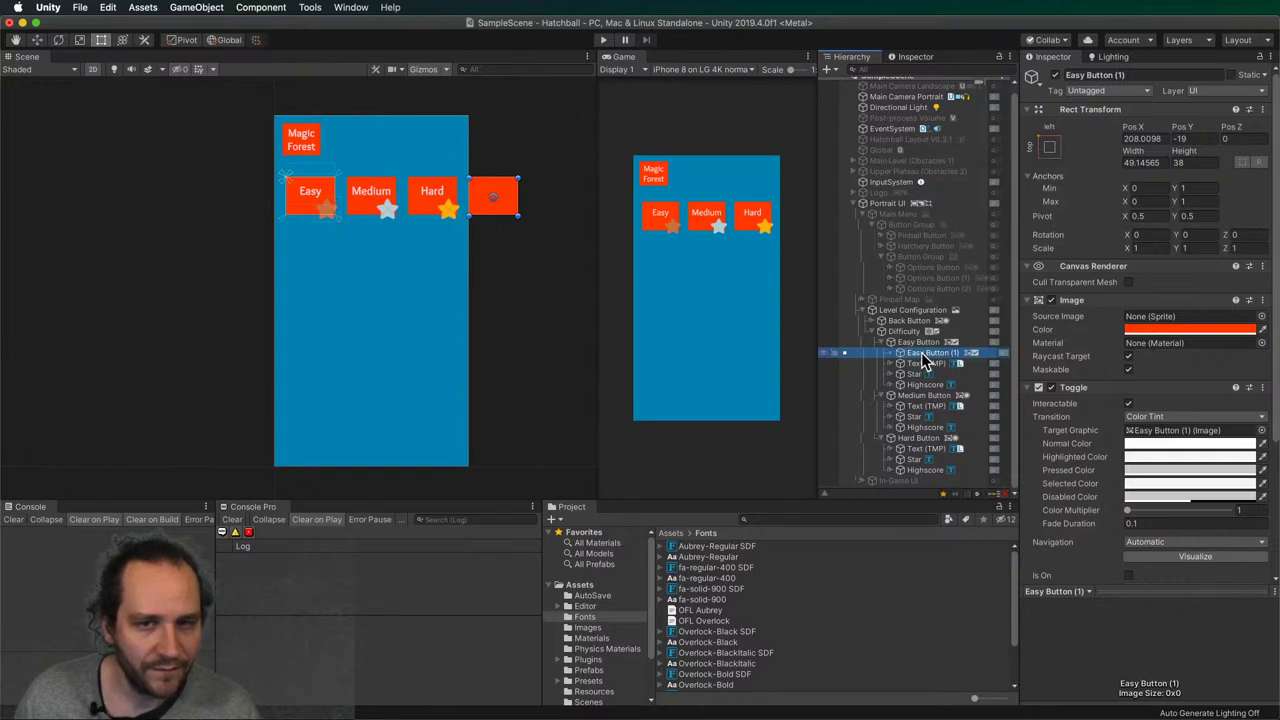
- Stretch the copy to fill Easy Button with all position offsets set to 0
left_click(1140, 138)
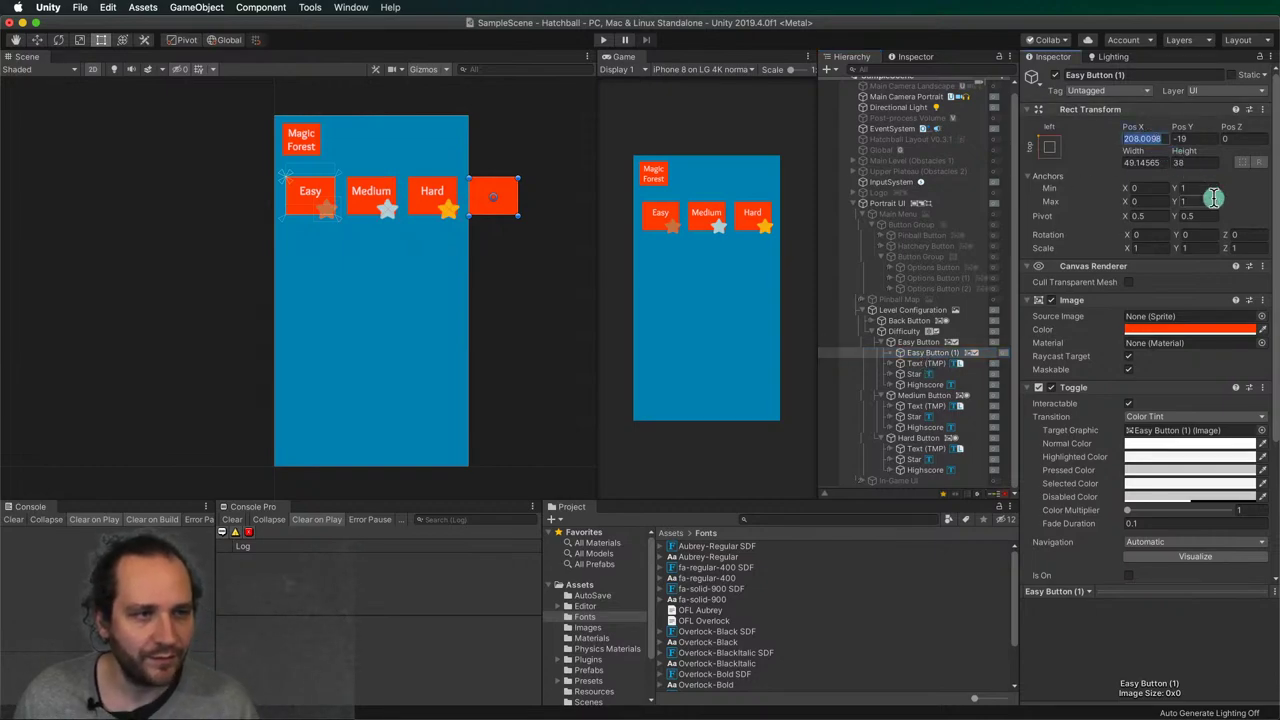
type("0")
key("shift+Tab")
type("0")
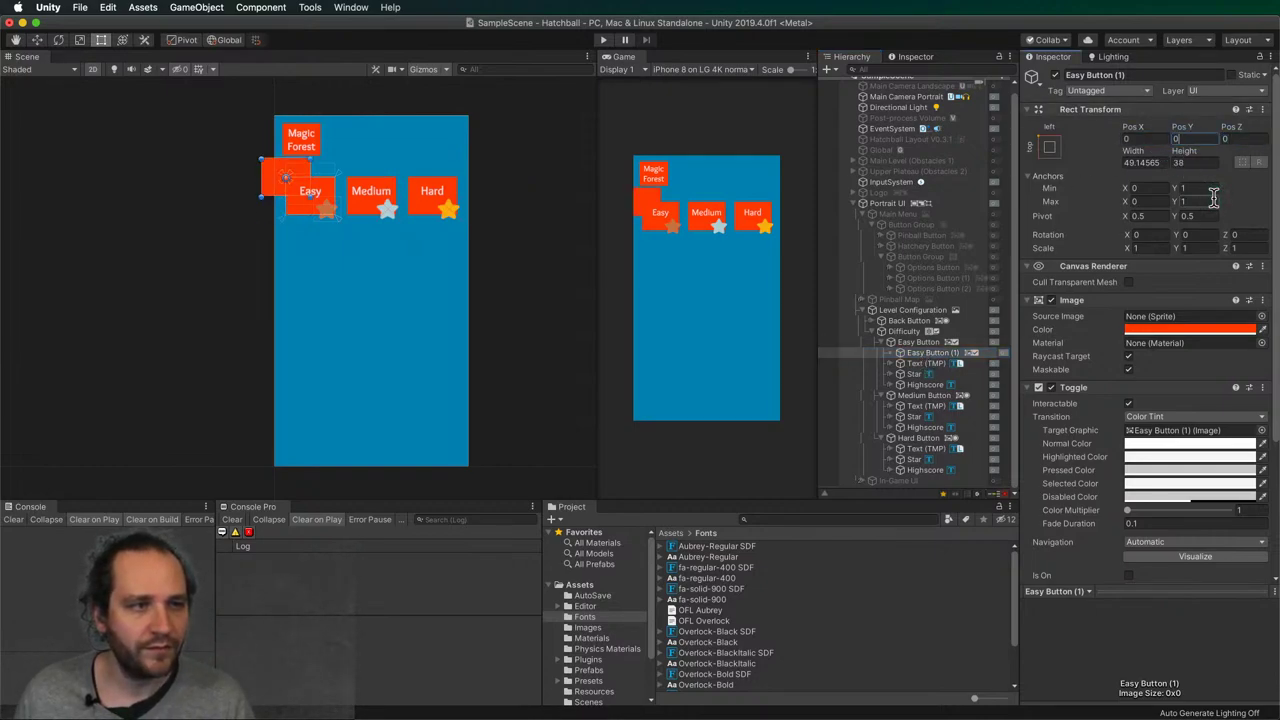
key("Tab")
type("0")
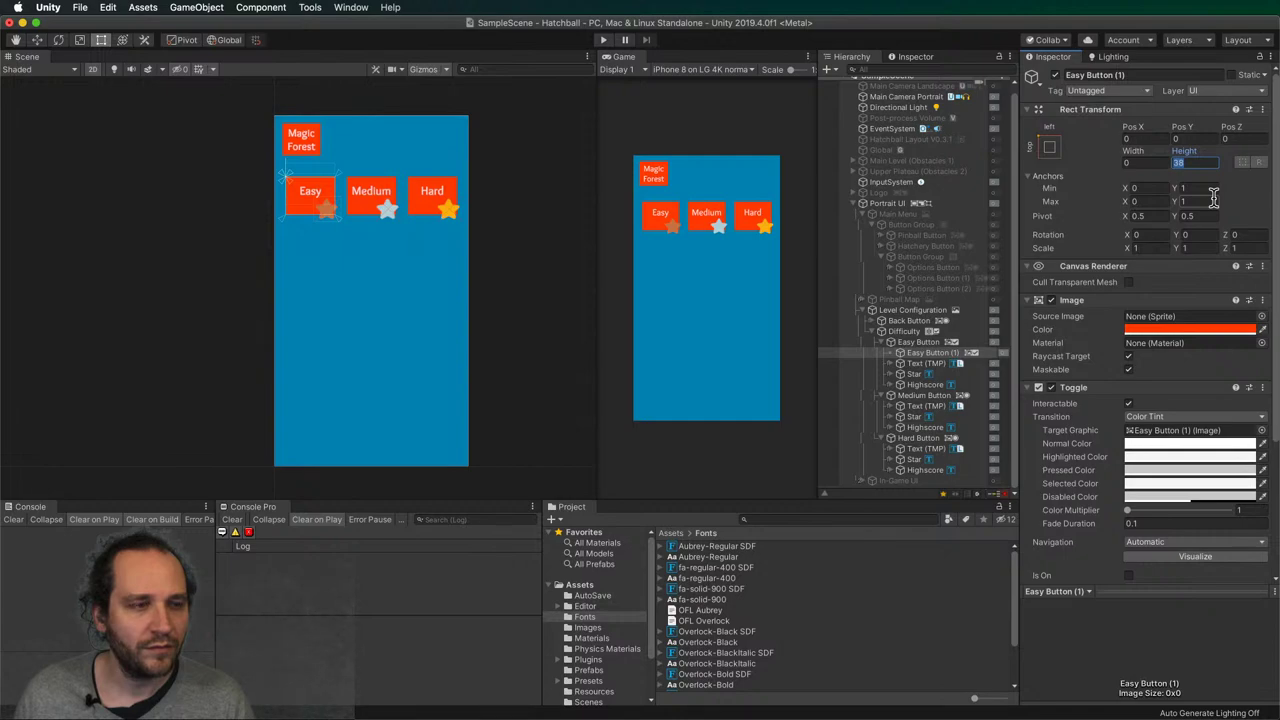
type("1")
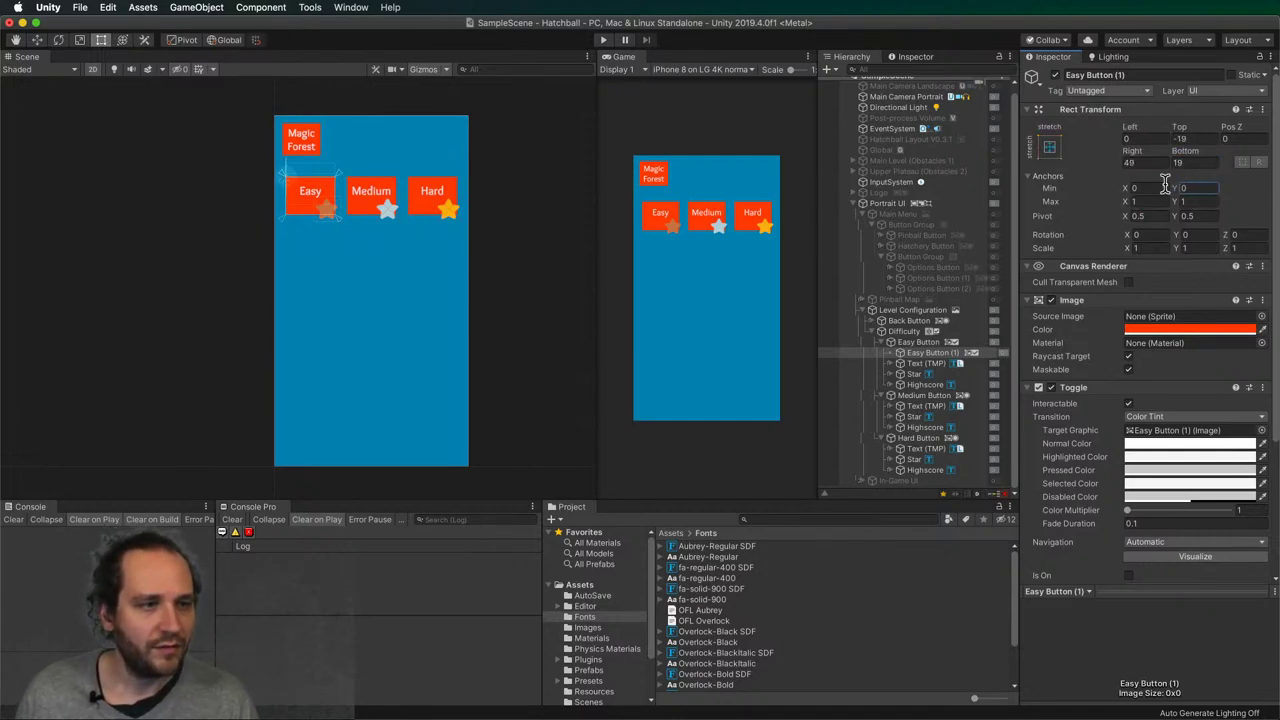
type("0")
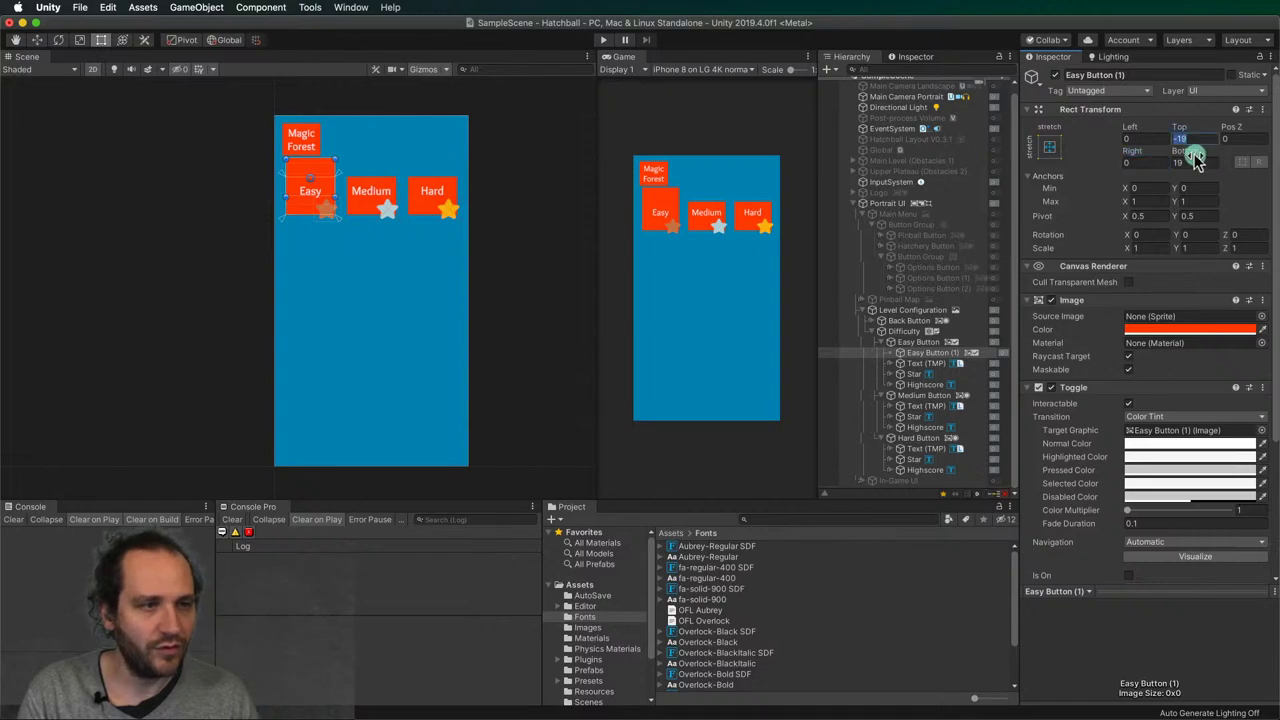
type("0")
key("Tab")
type("0")
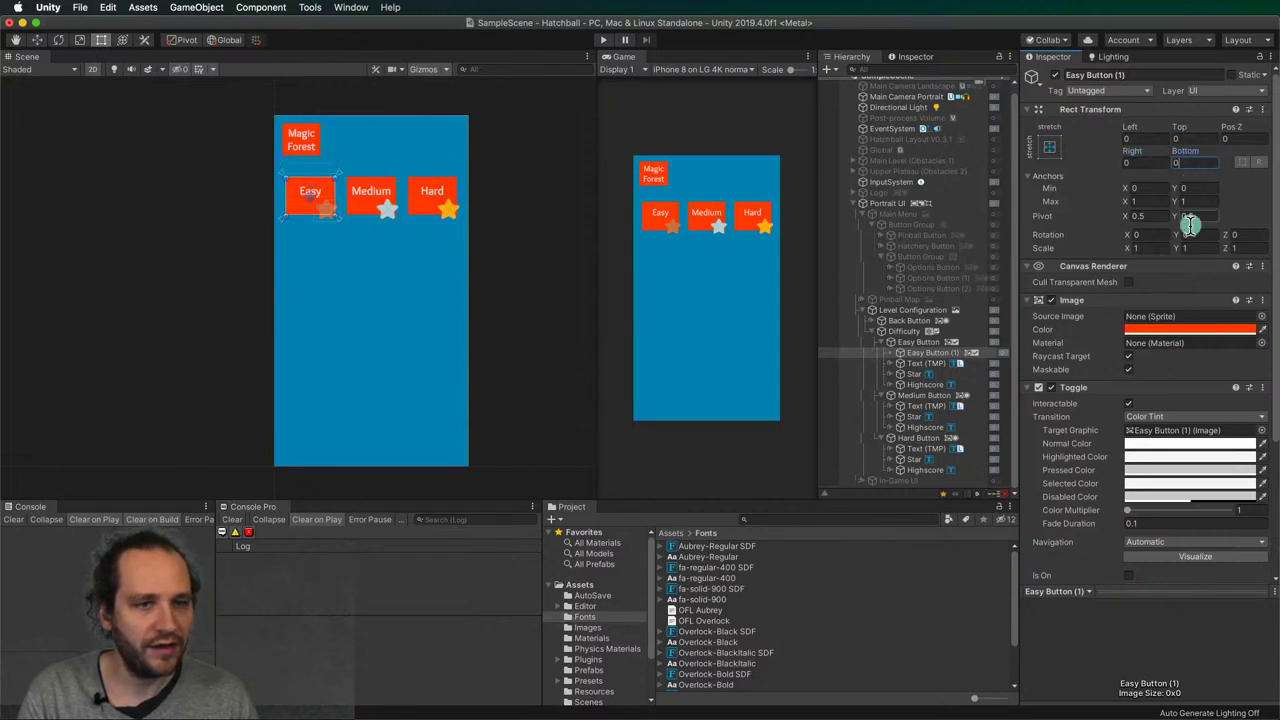
left_click(1177, 333)
- Tint the nested copy orange and rename it 'On Background'
left_click_drag(136, 124, 93, 107)
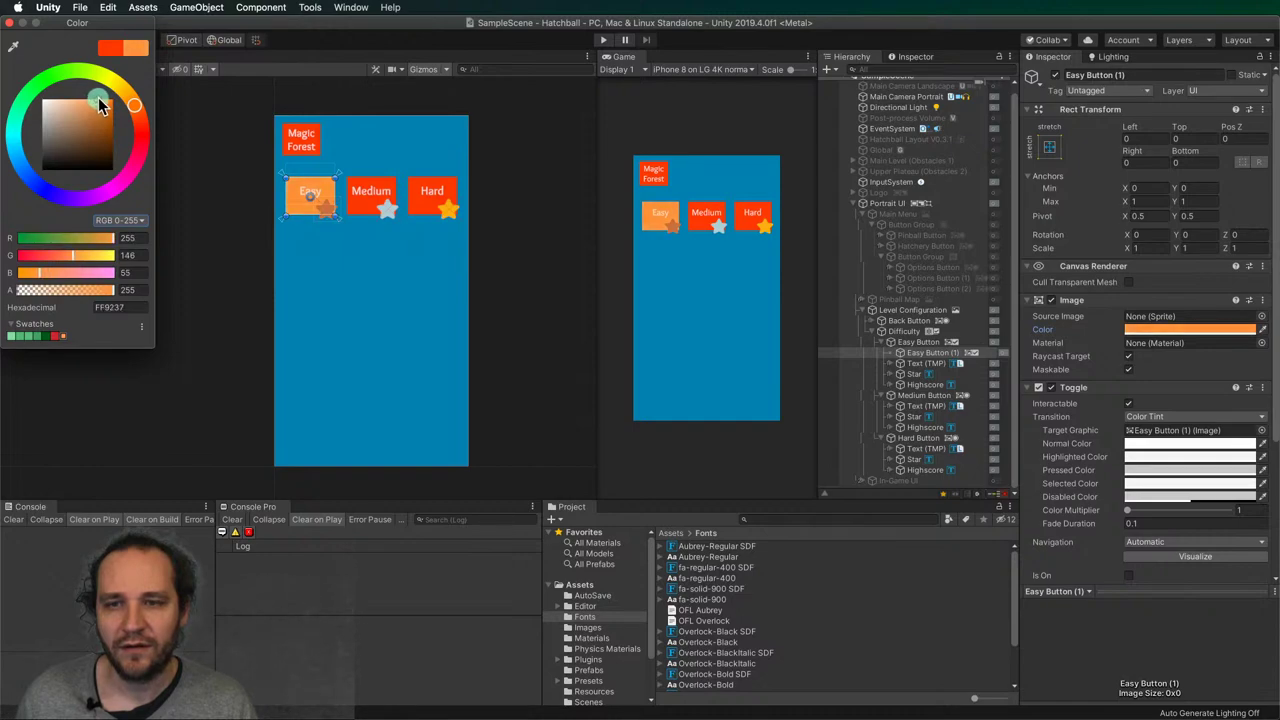
left_click(9, 22)
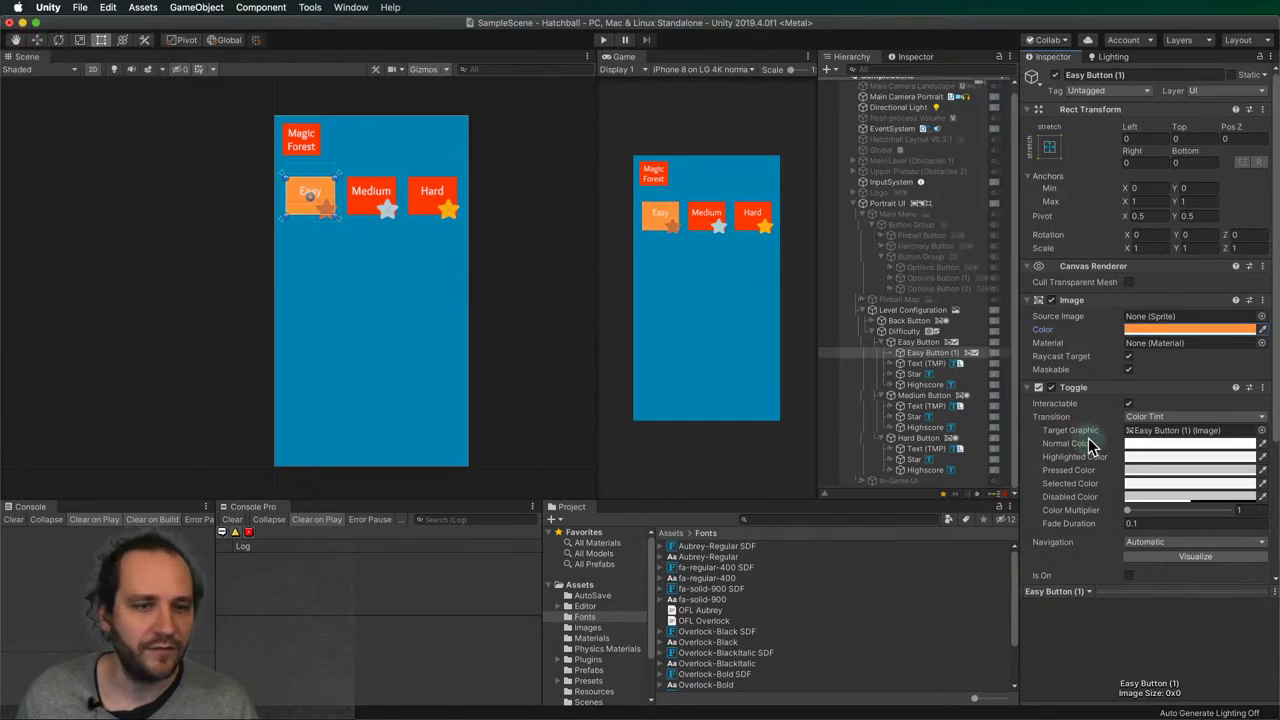
scroll(1103, 479, "down", 3)
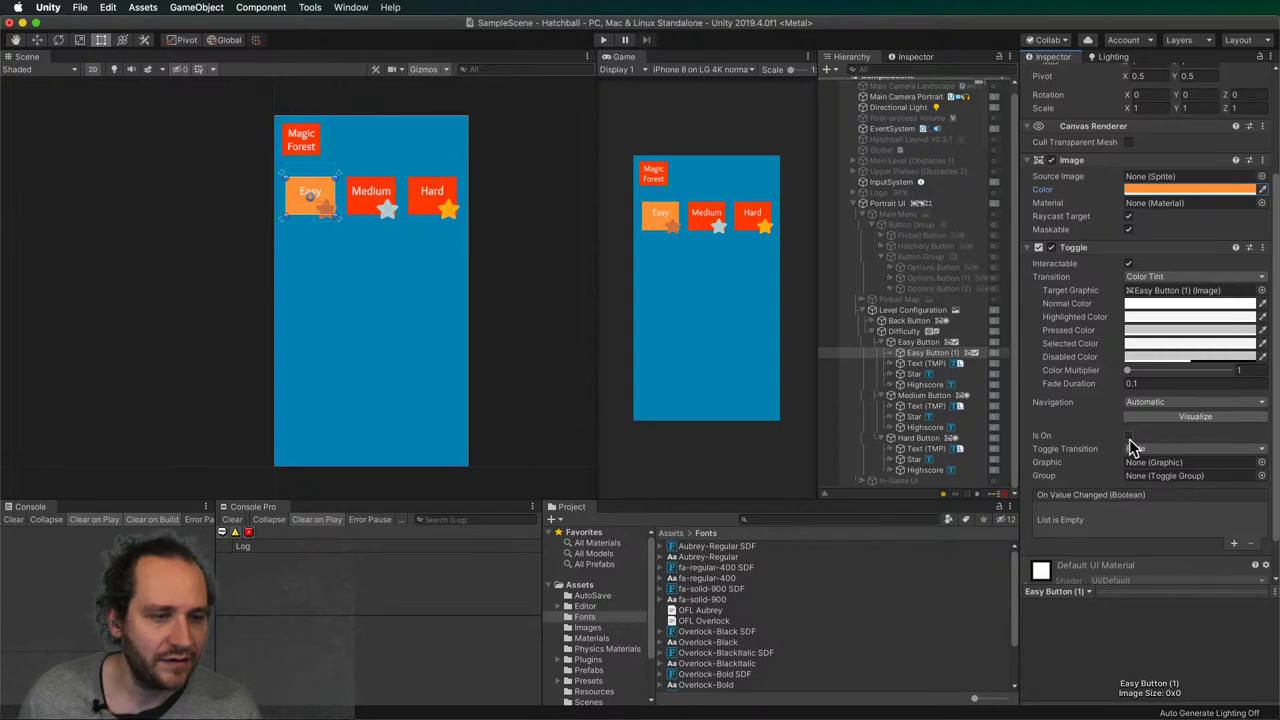
left_click(935, 355)
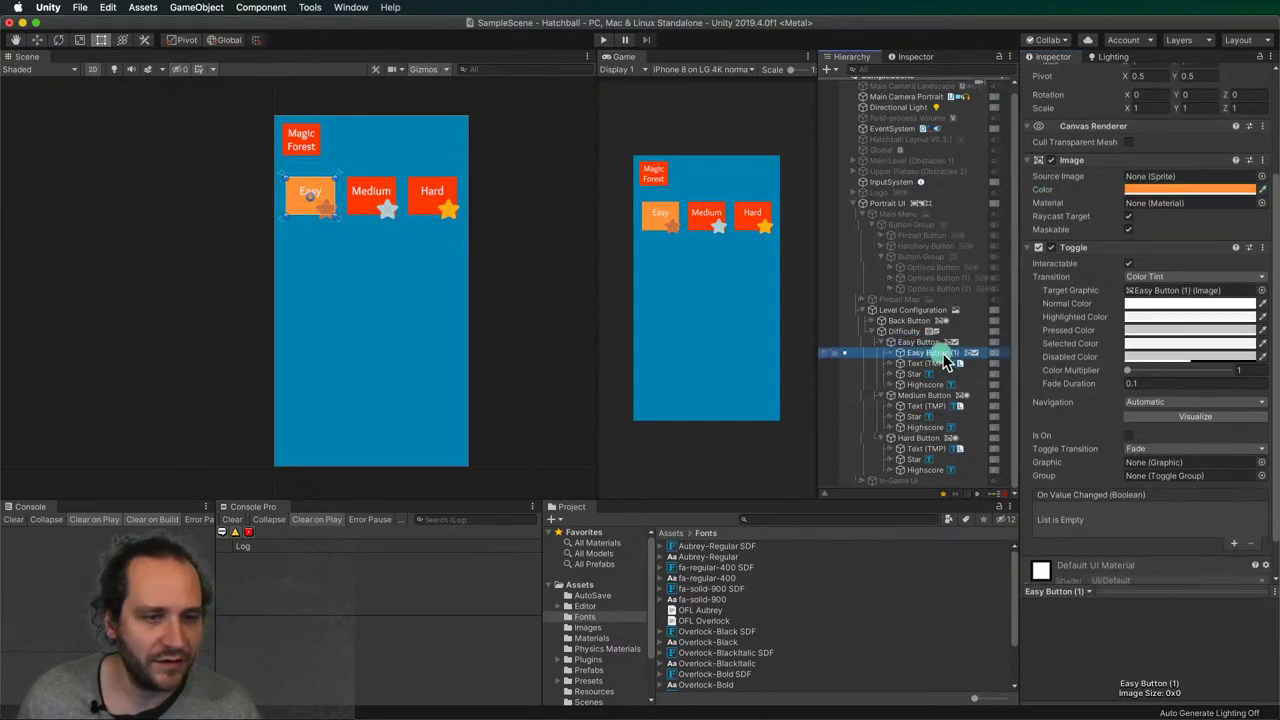
key("Return")
type("O")
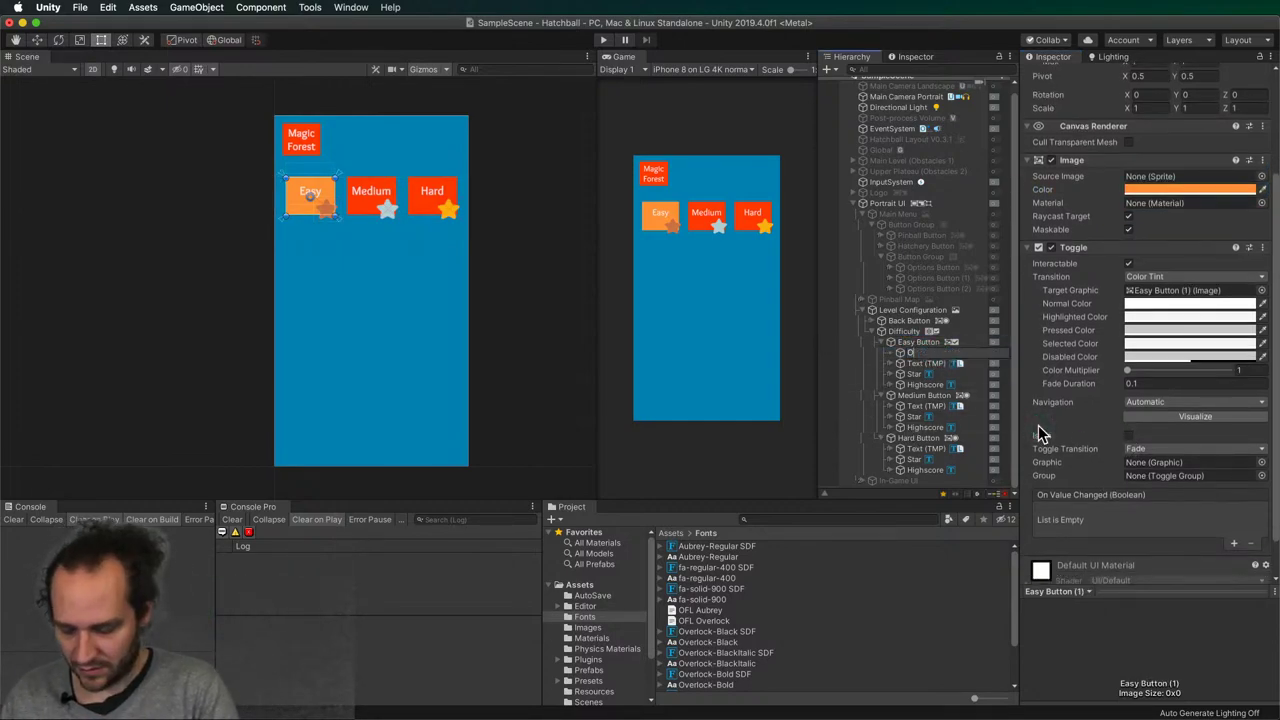
type("n Background")
key("Return")
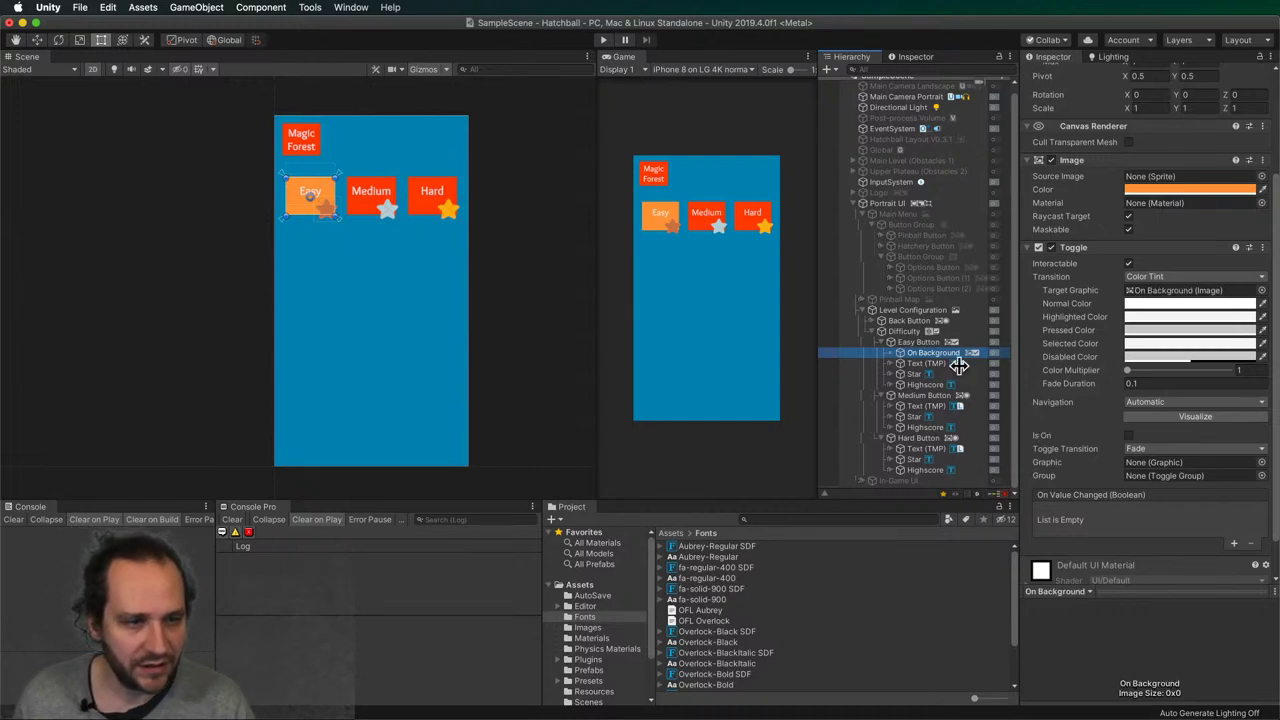
- Assign On Background as the Easy toggle's Graphic and test flipping Is On
left_click(925, 343)
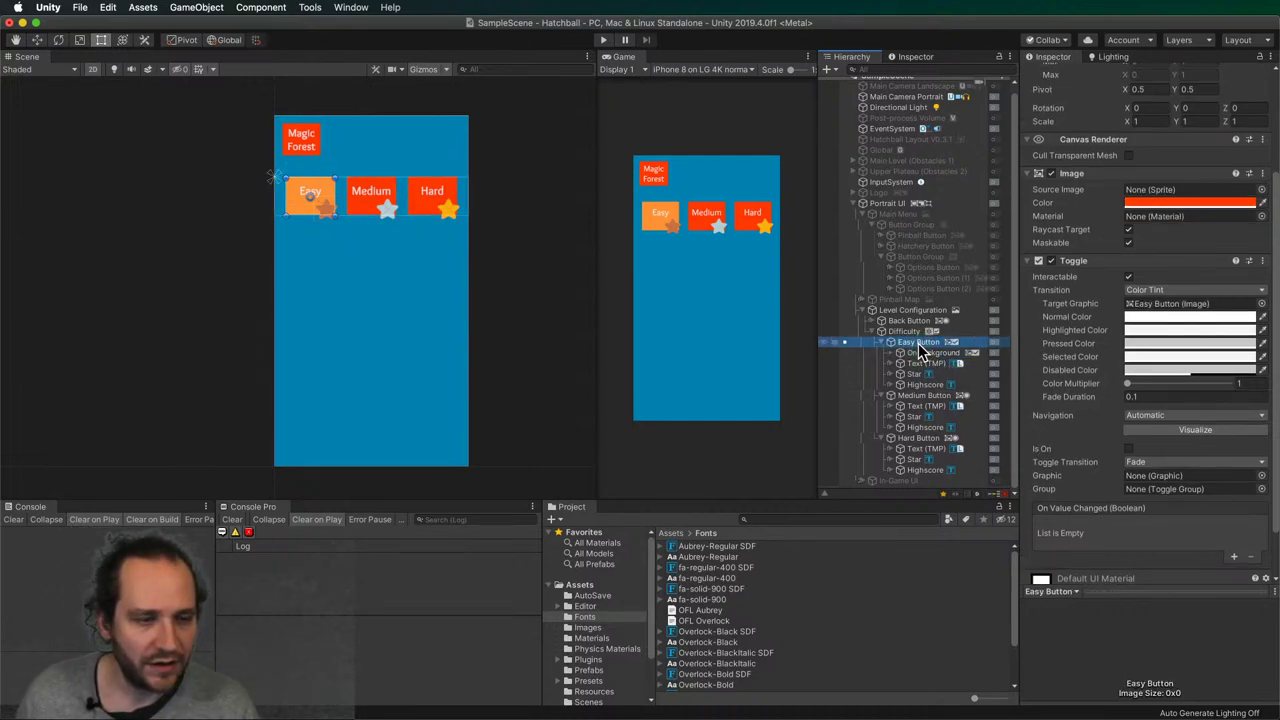
left_click_drag(925, 355, 1132, 476)
left_click(1128, 449)
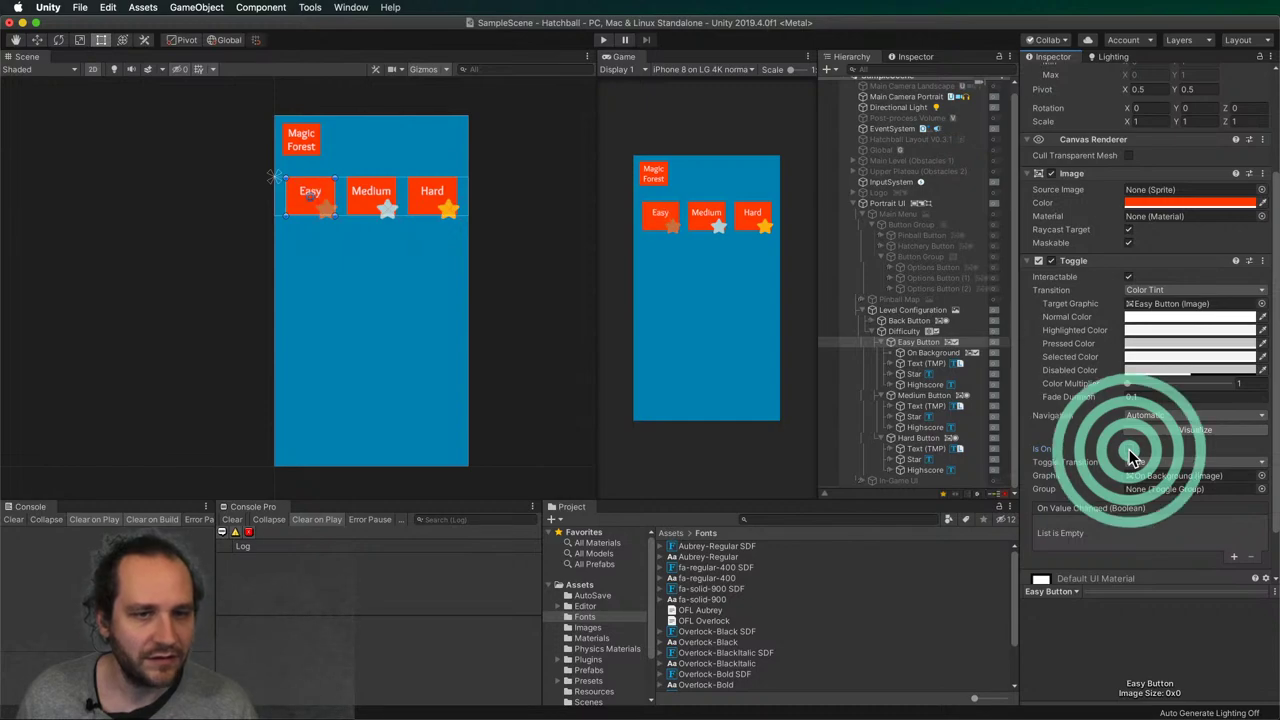
left_click(1128, 449)
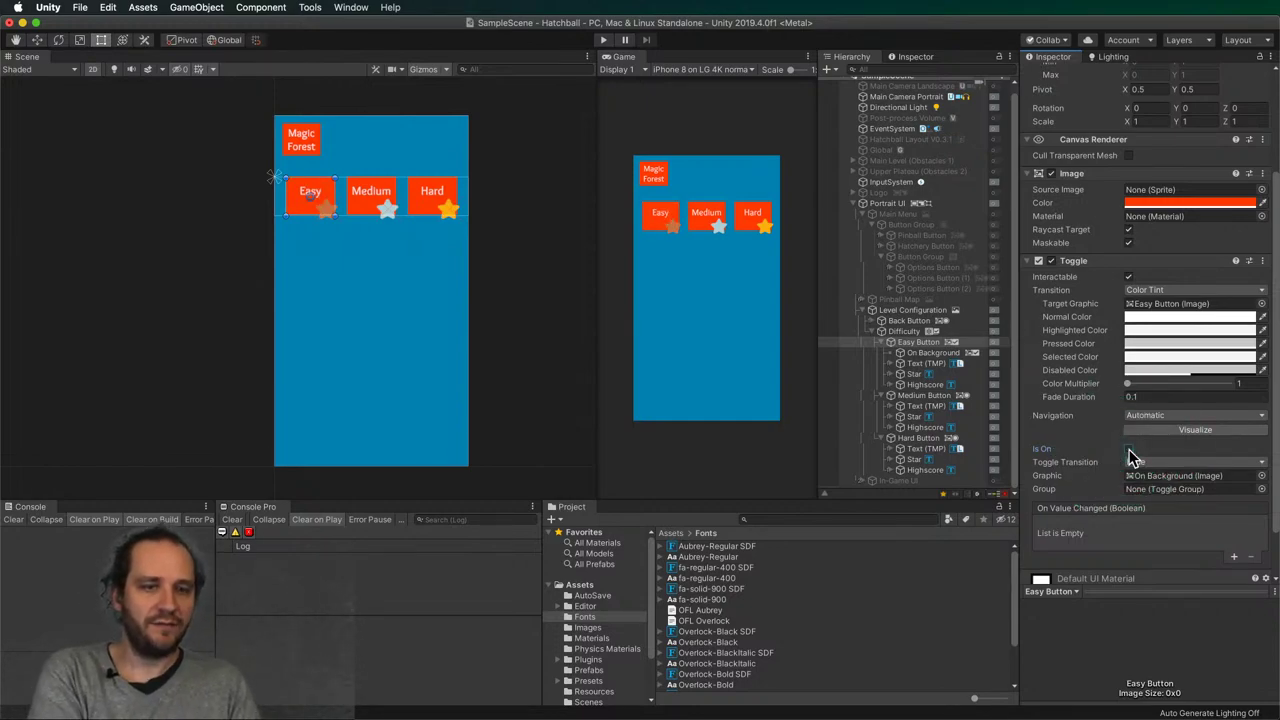
left_click(1128, 449)
left_click(1128, 449)
left_click(1128, 449)
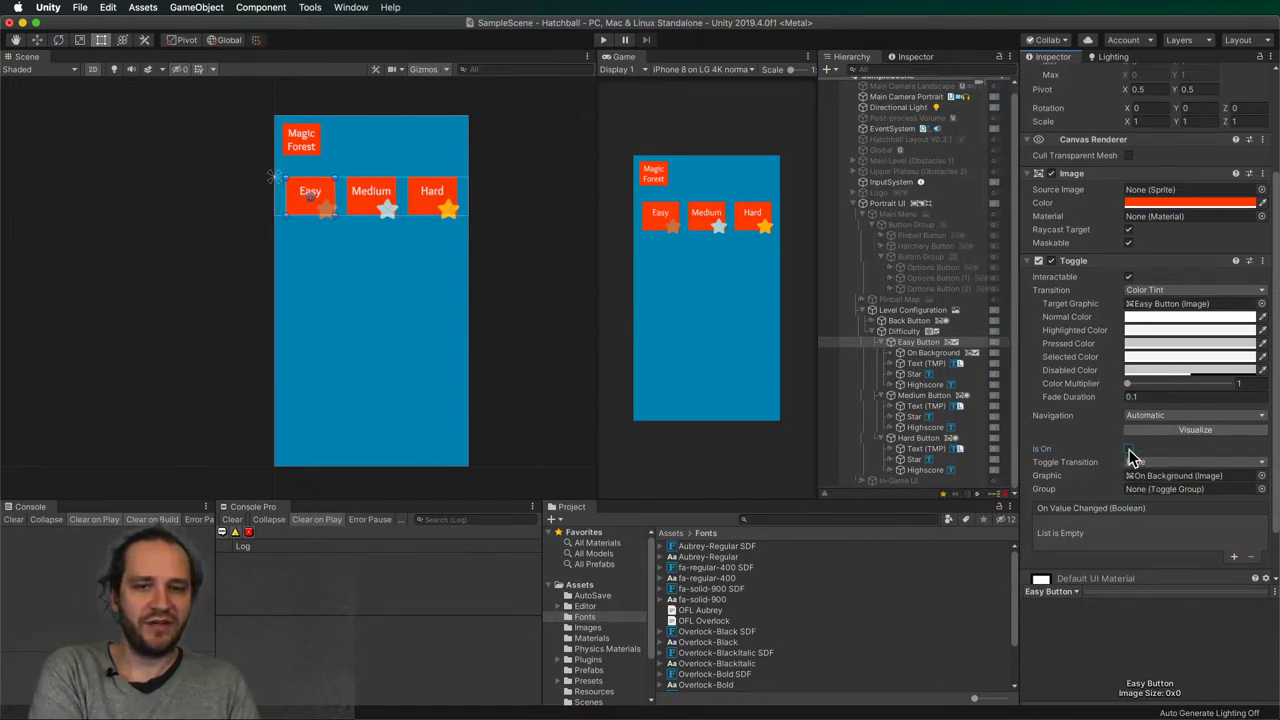
left_click(1128, 449)
left_click(1128, 449)
left_click(1128, 449)
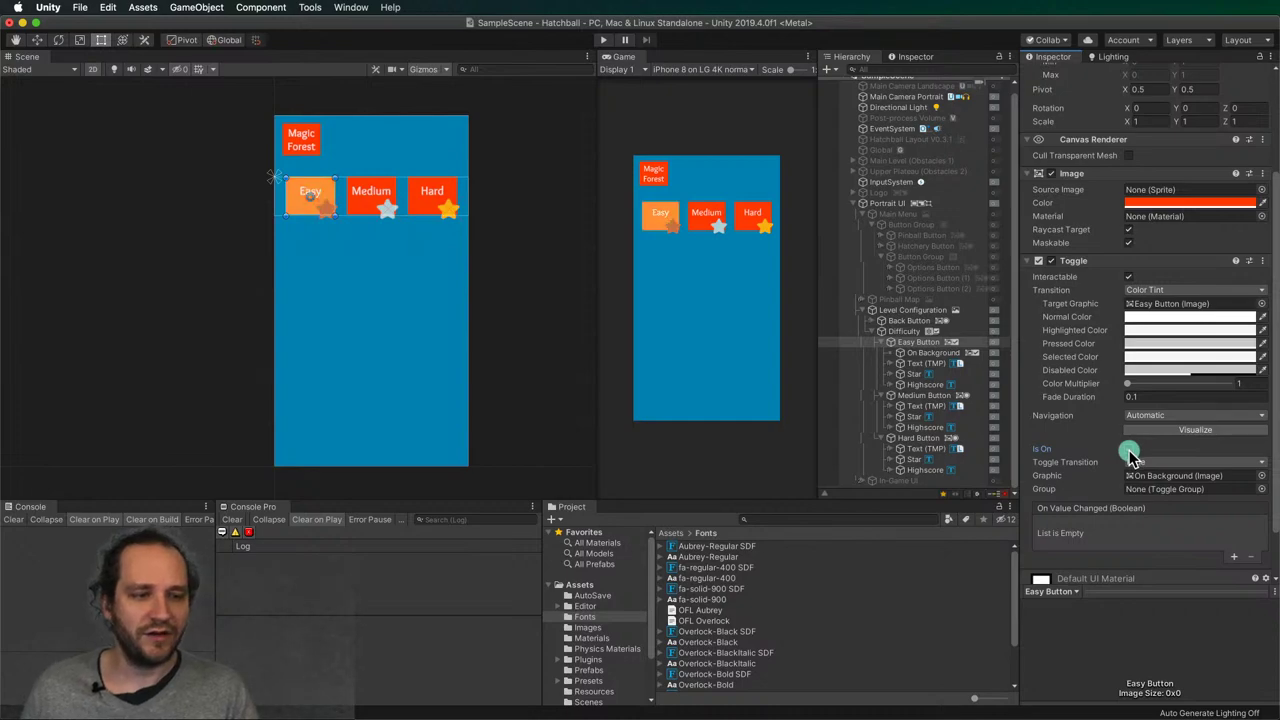
- Keep Fade as the toggle transition and leave Easy's Is On off
left_click(1140, 463)
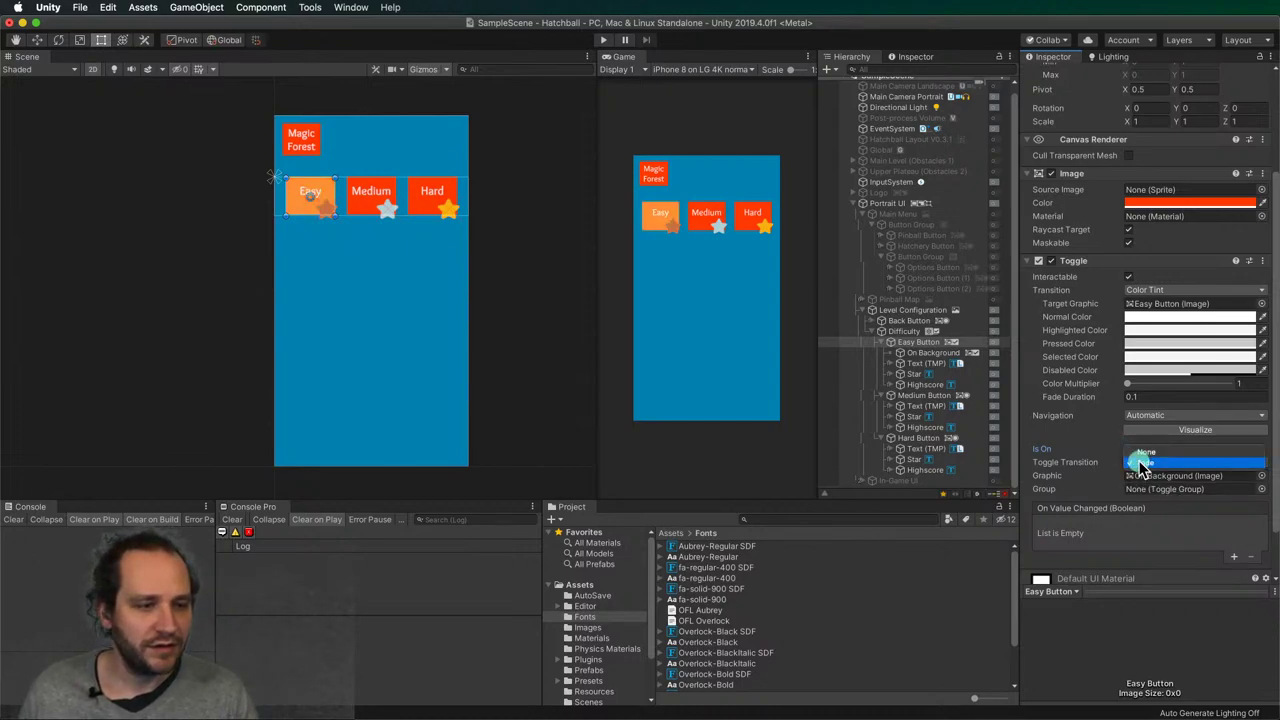
left_click(1085, 465)
left_click(1128, 449)
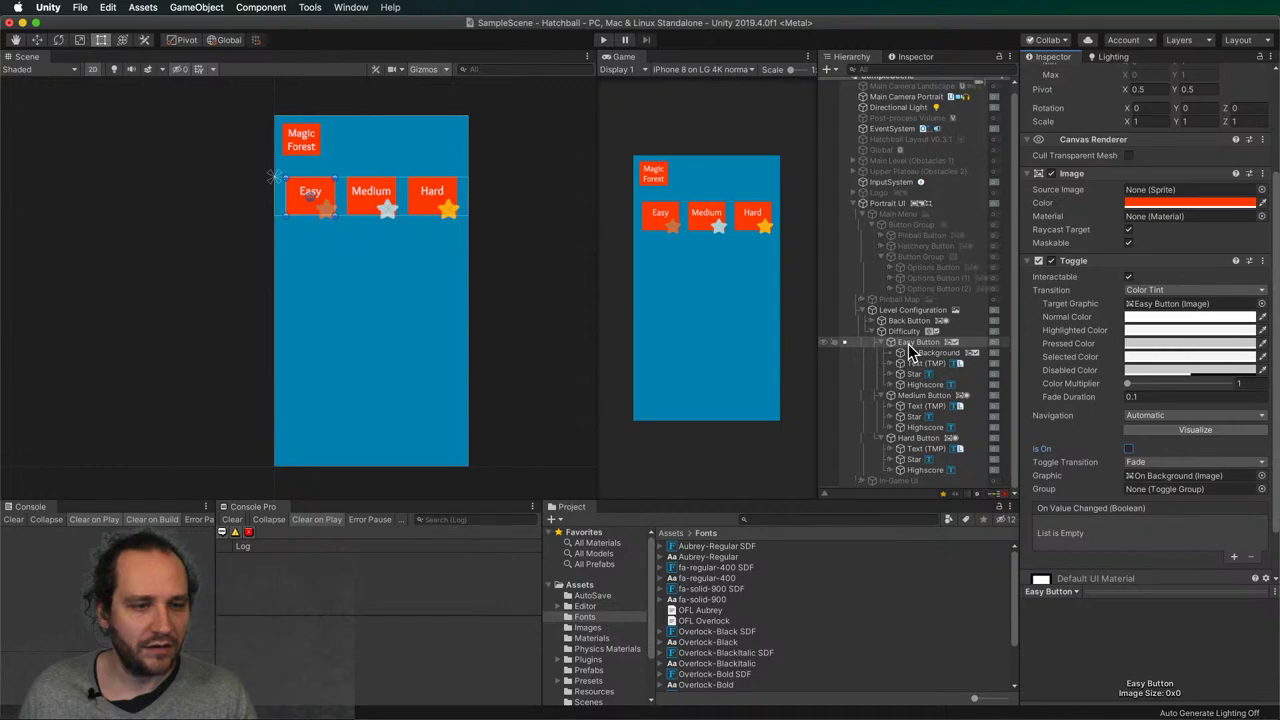
- Replace the Button component on Medium and Hard Buttons with a pasted copy of Easy's Toggle
right_click(1079, 262)
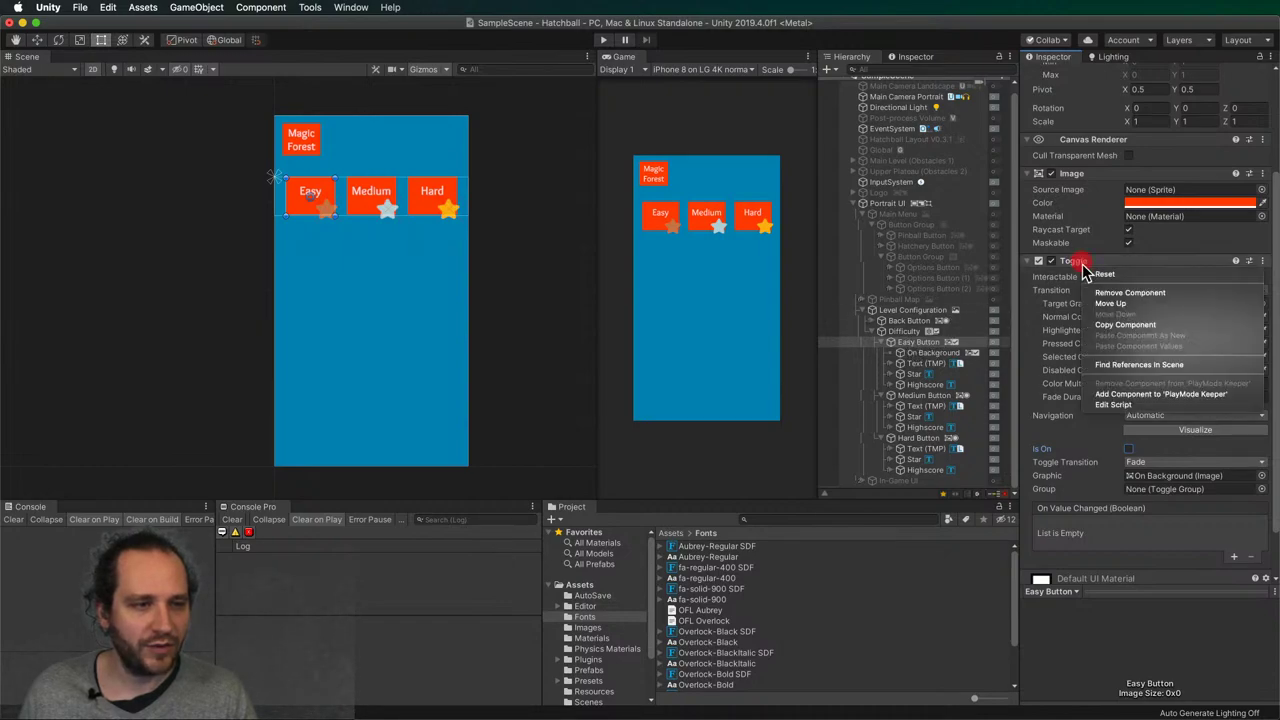
left_click(1124, 324)
left_click(922, 397)
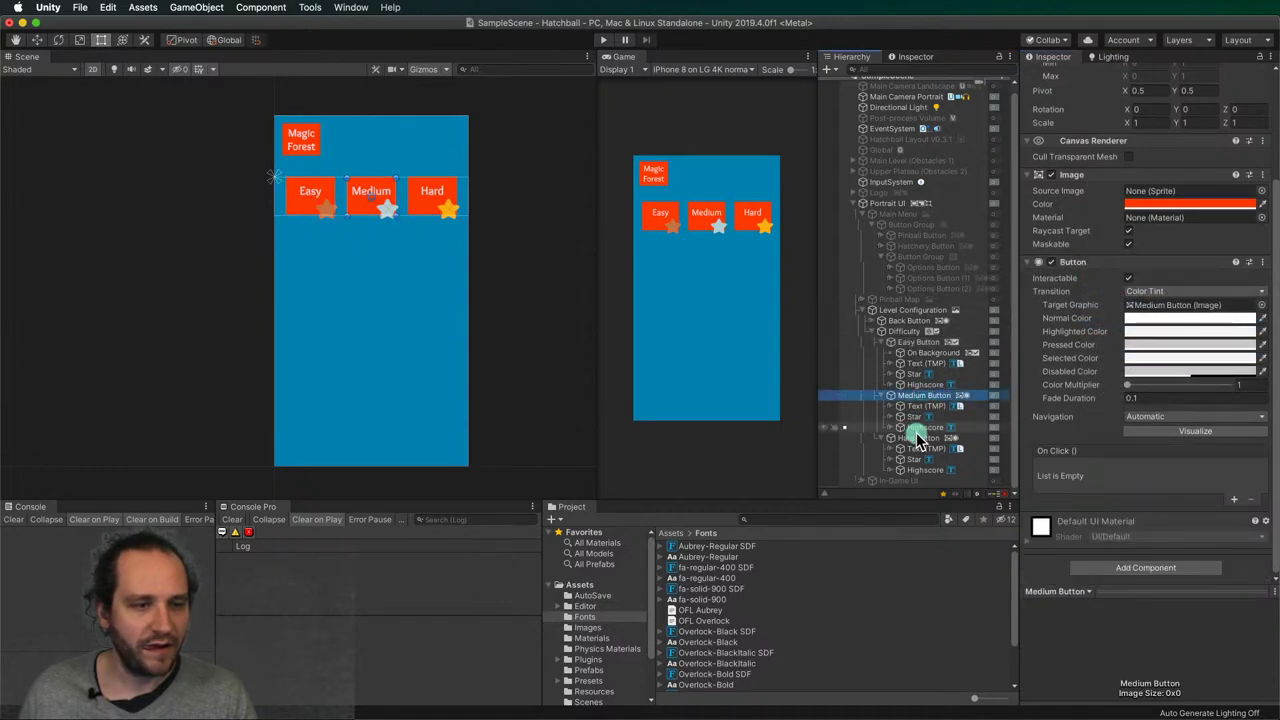
left_click(918, 438, "super")
right_click(1074, 263)
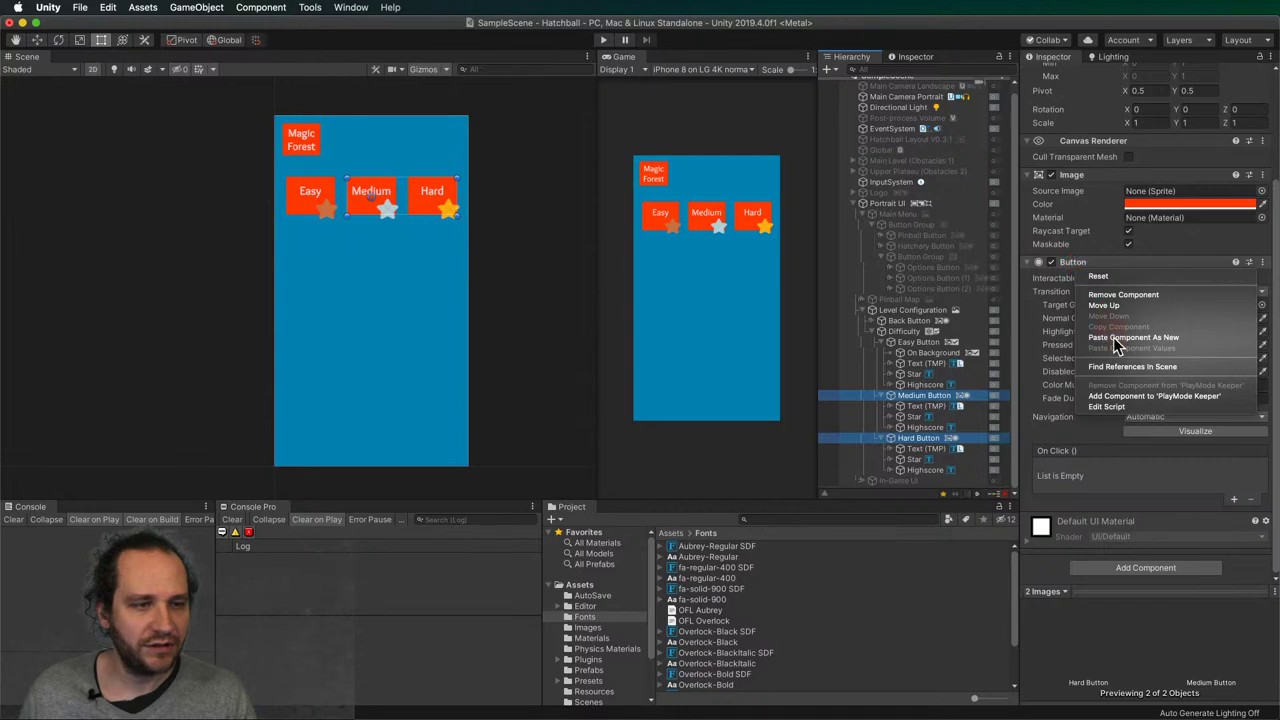
left_click(1122, 294)
right_click(1083, 316)
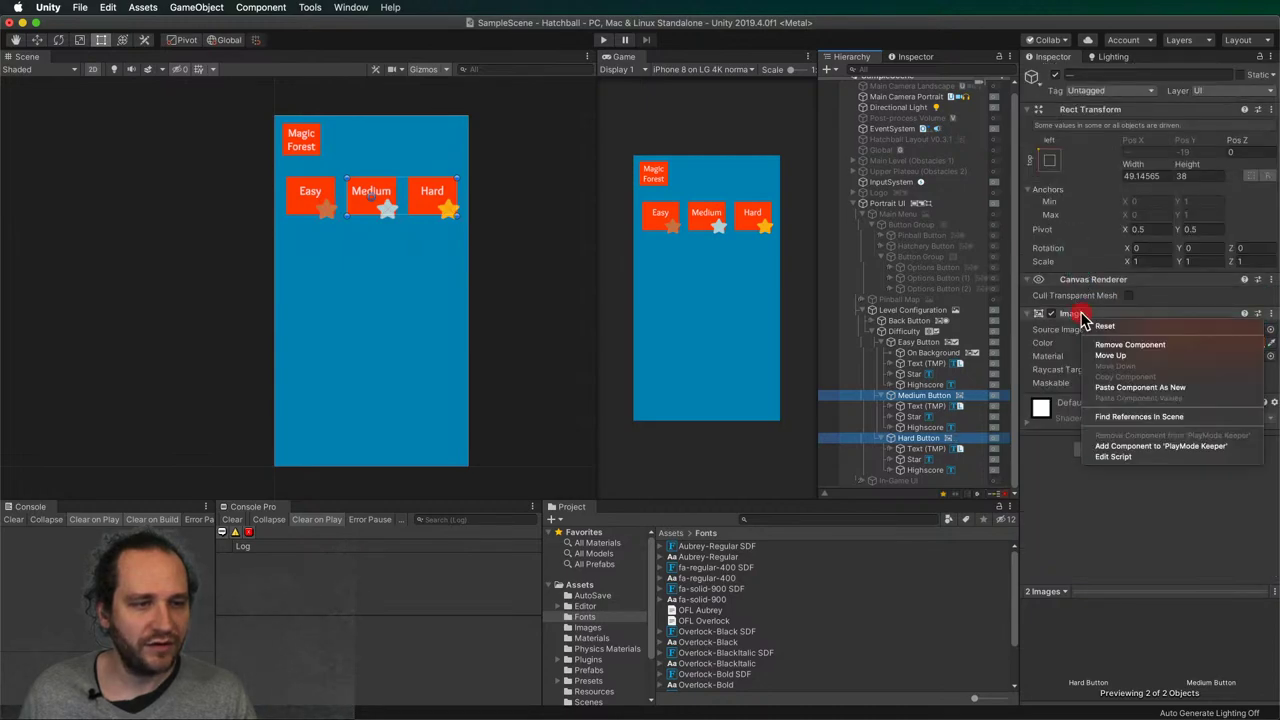
left_click(1115, 387)
scroll(1100, 366, "down", 4)
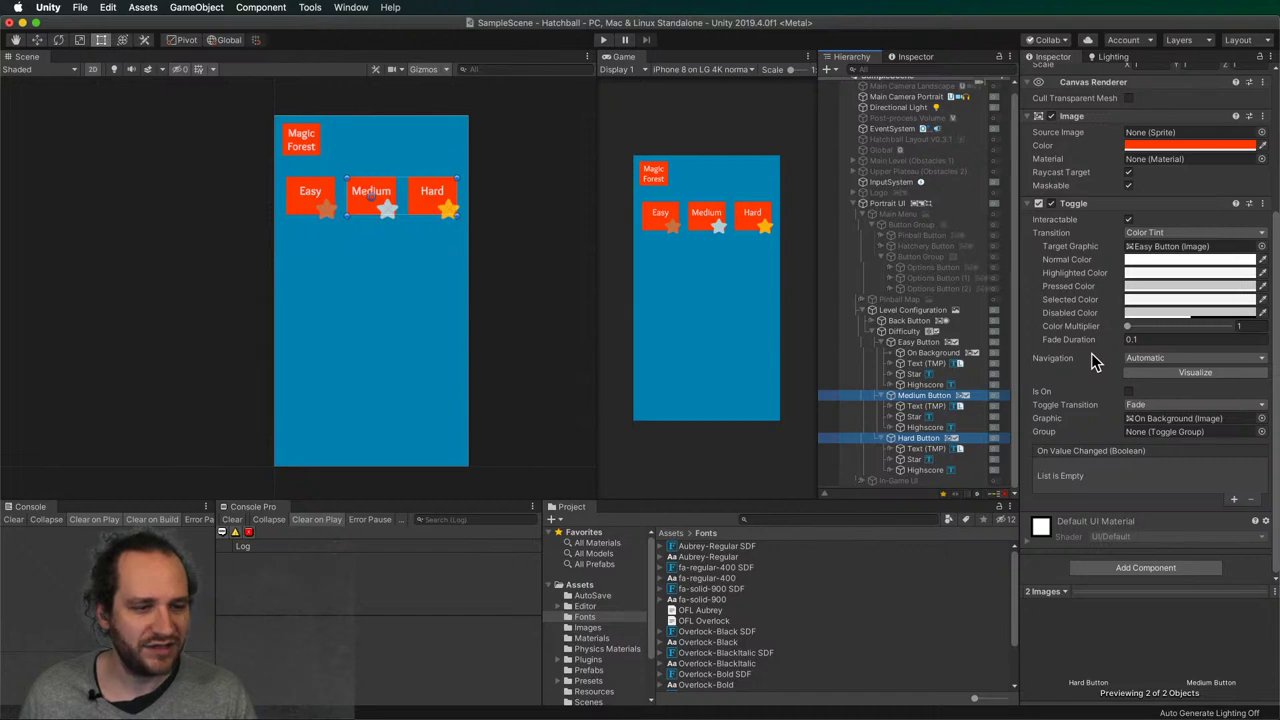
- Duplicate Easy's On Background twice and move the copies under Medium and Hard, fitted to their parents
left_click(920, 355)
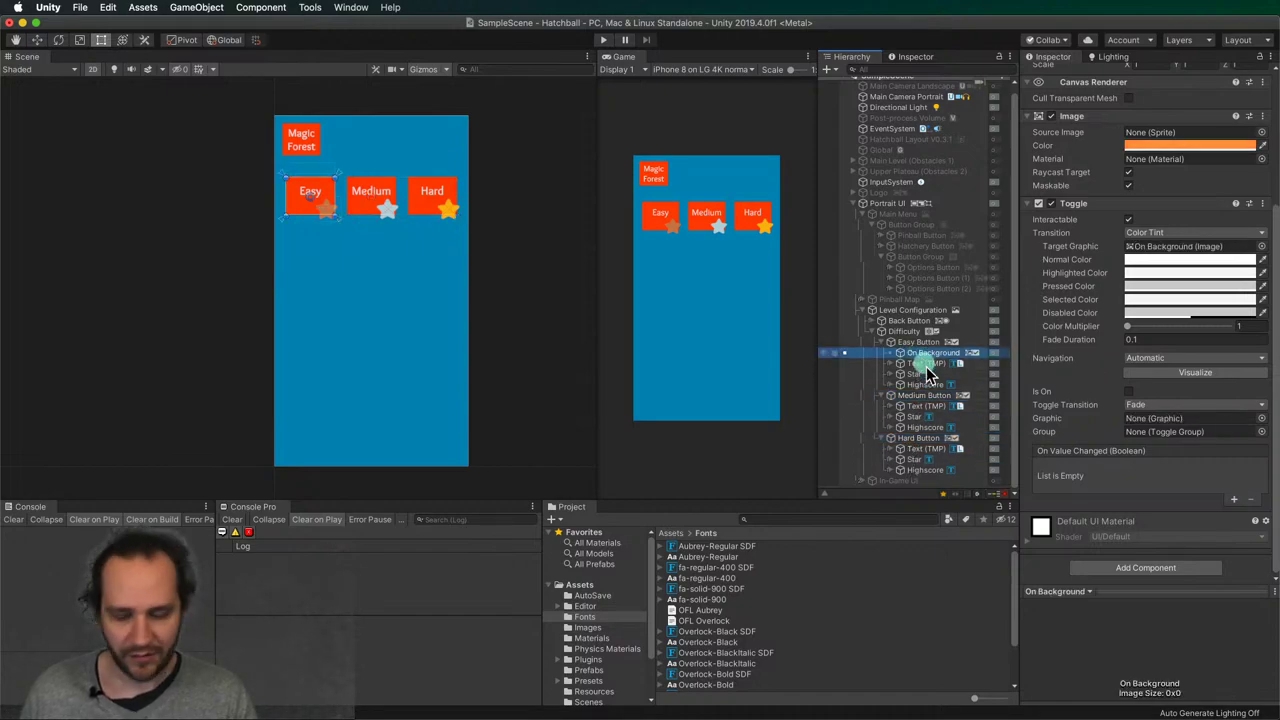
key("super+d")
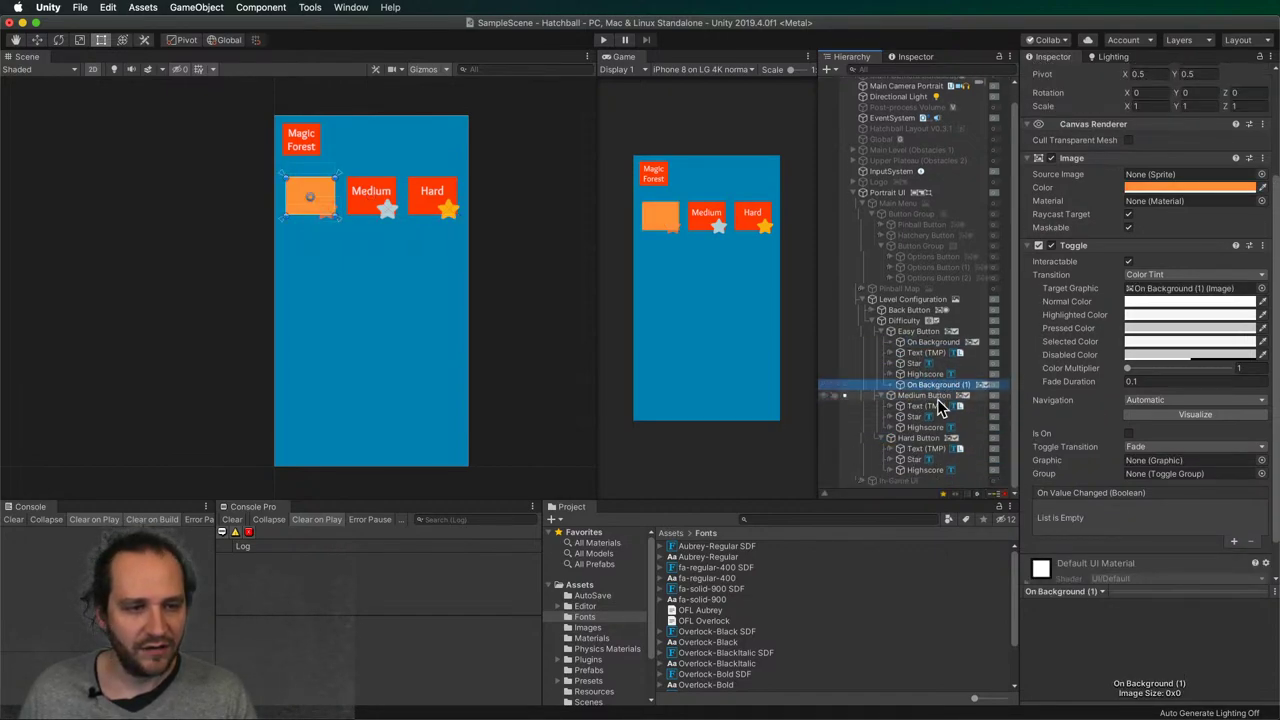
key("super+d")
left_click_drag(935, 378, 925, 442)
left_click(930, 384, "super")
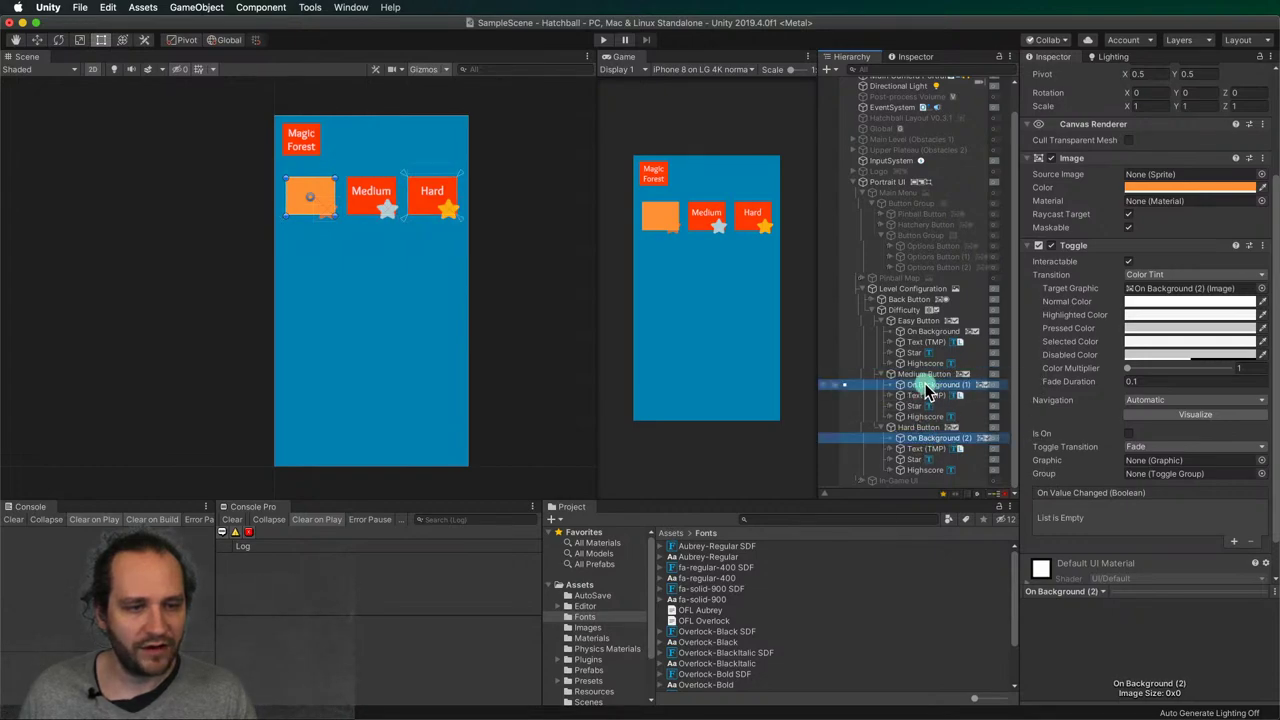
scroll(1085, 295, "up", 4)
left_click(1145, 138)
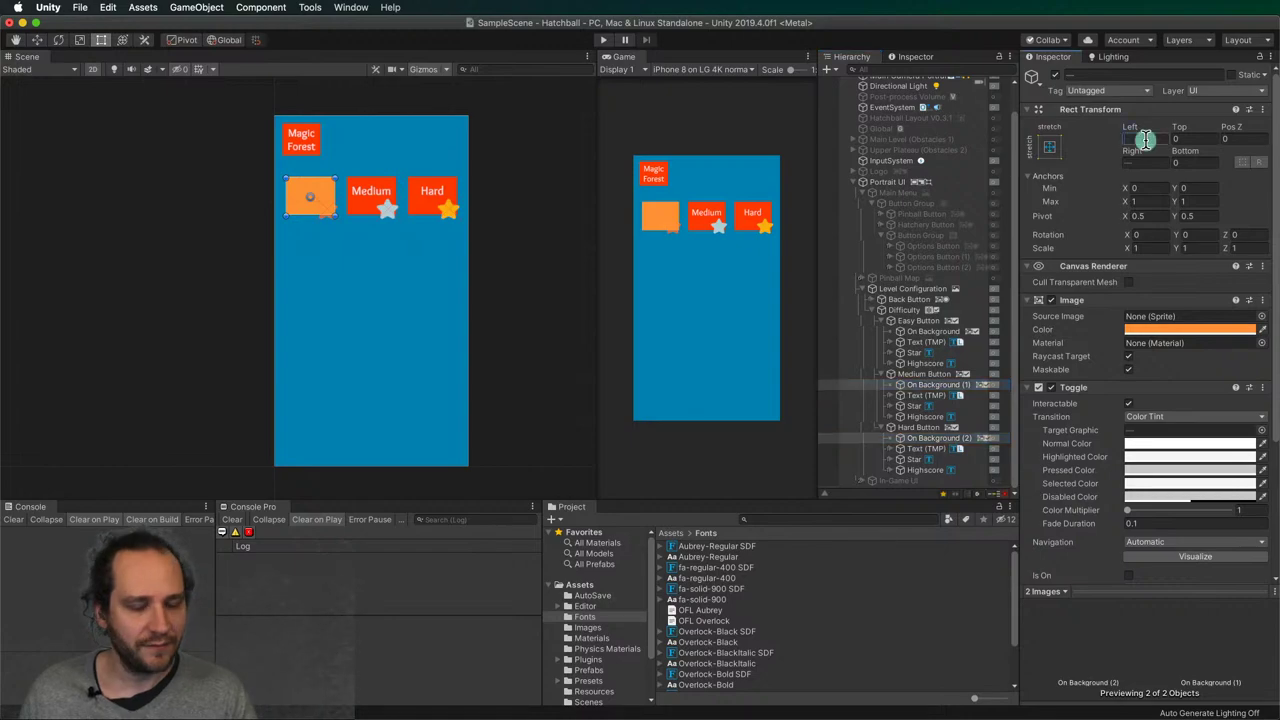
scroll(1100, 260, "down", 1)
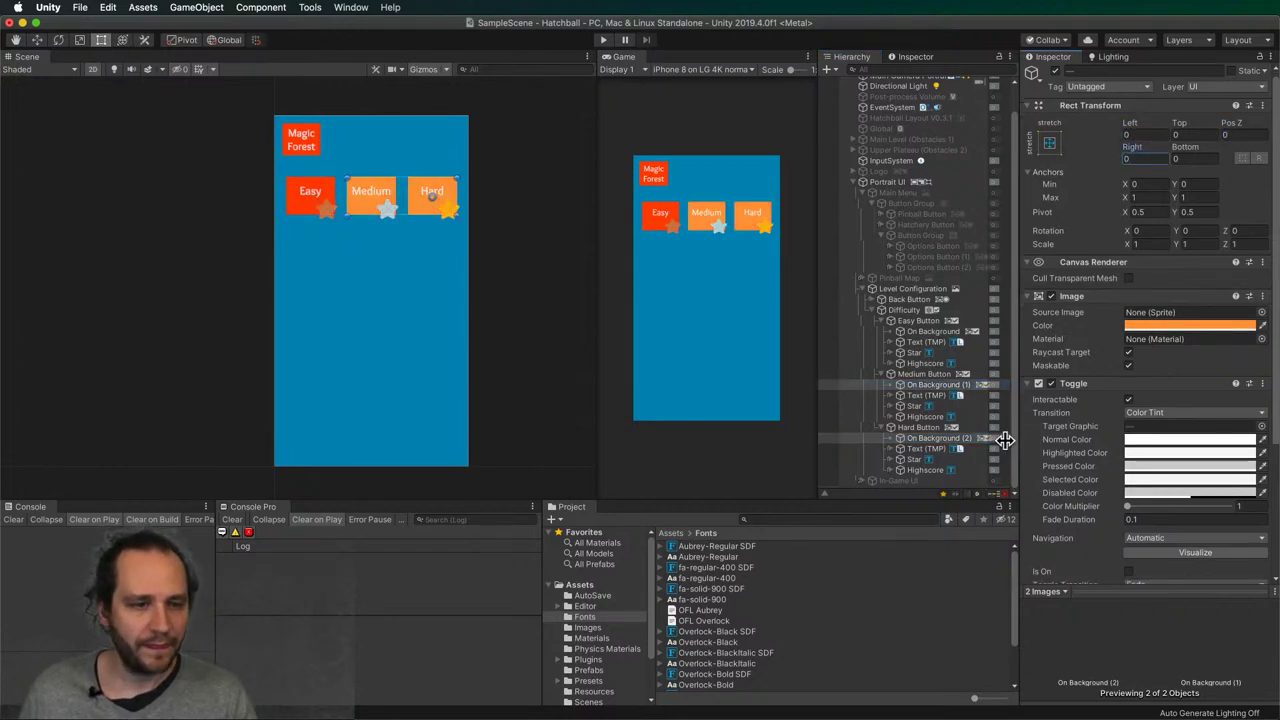
- Set On Background (1) and (2) as the Graphic of the Medium and Hard toggles
left_click(925, 374)
scroll(1062, 422, "down", 3)
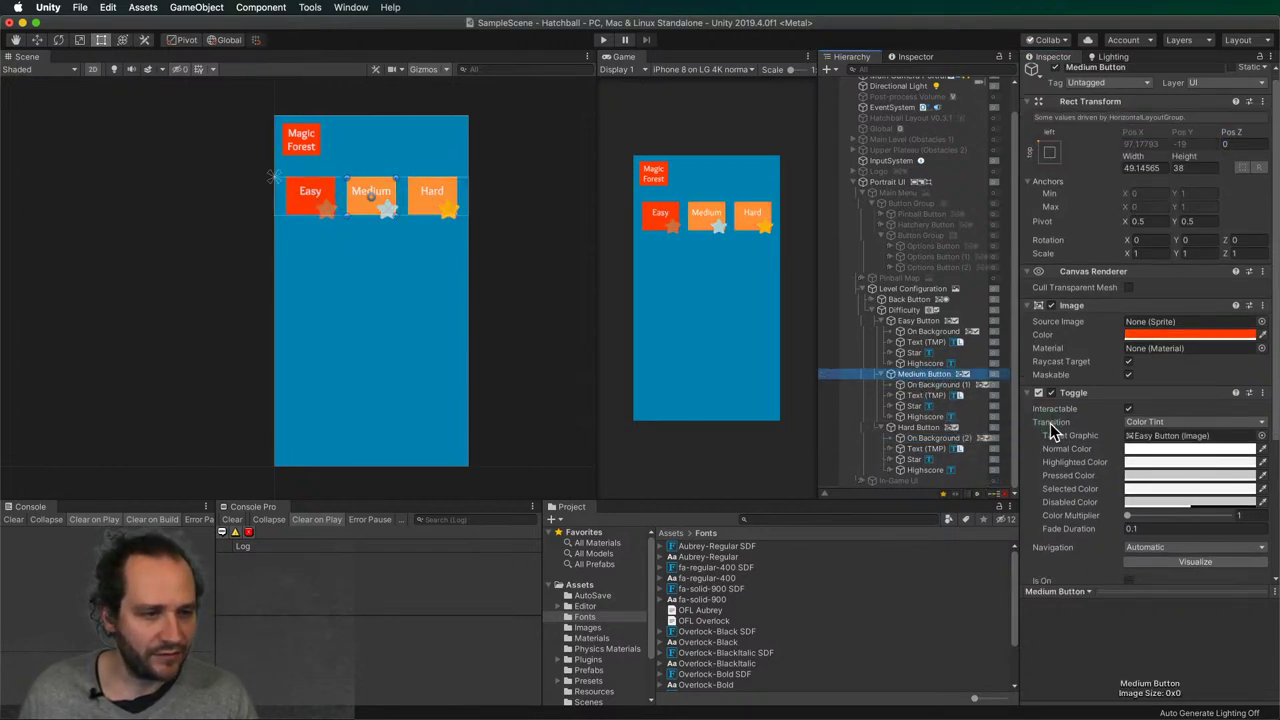
left_click_drag(915, 384, 1207, 453)
left_click(918, 427)
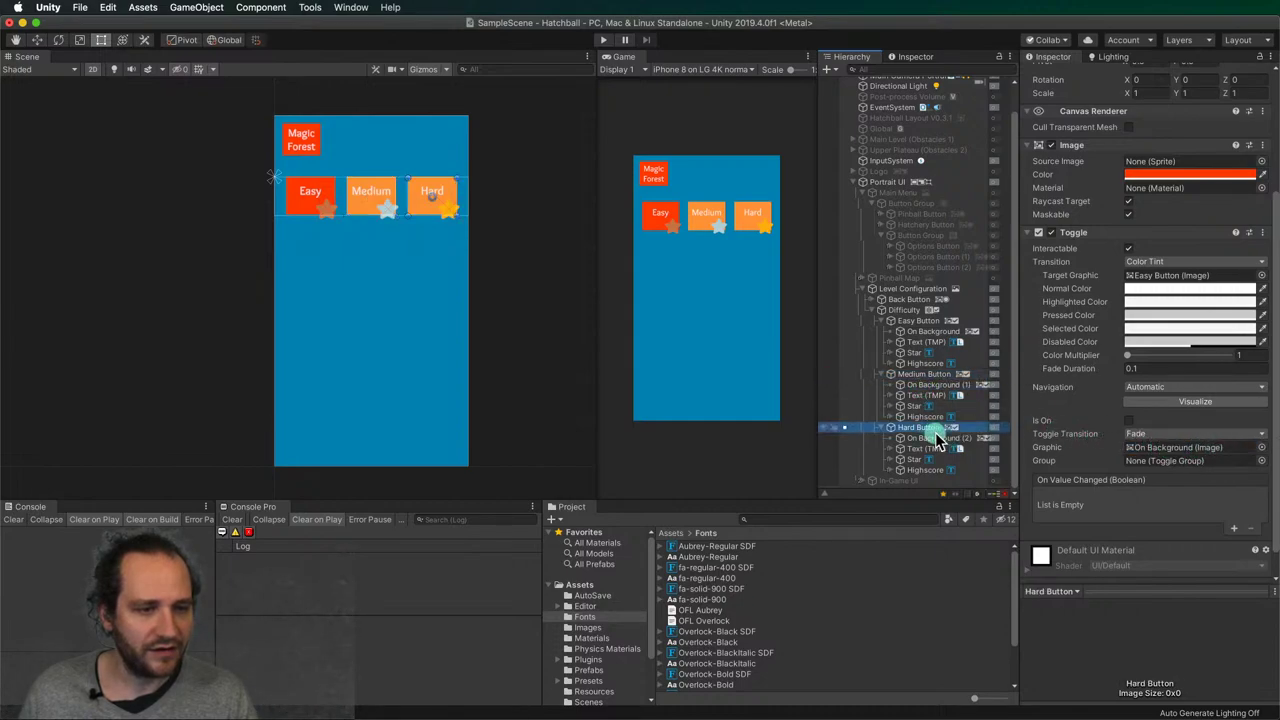
left_click_drag(935, 438, 1186, 448)
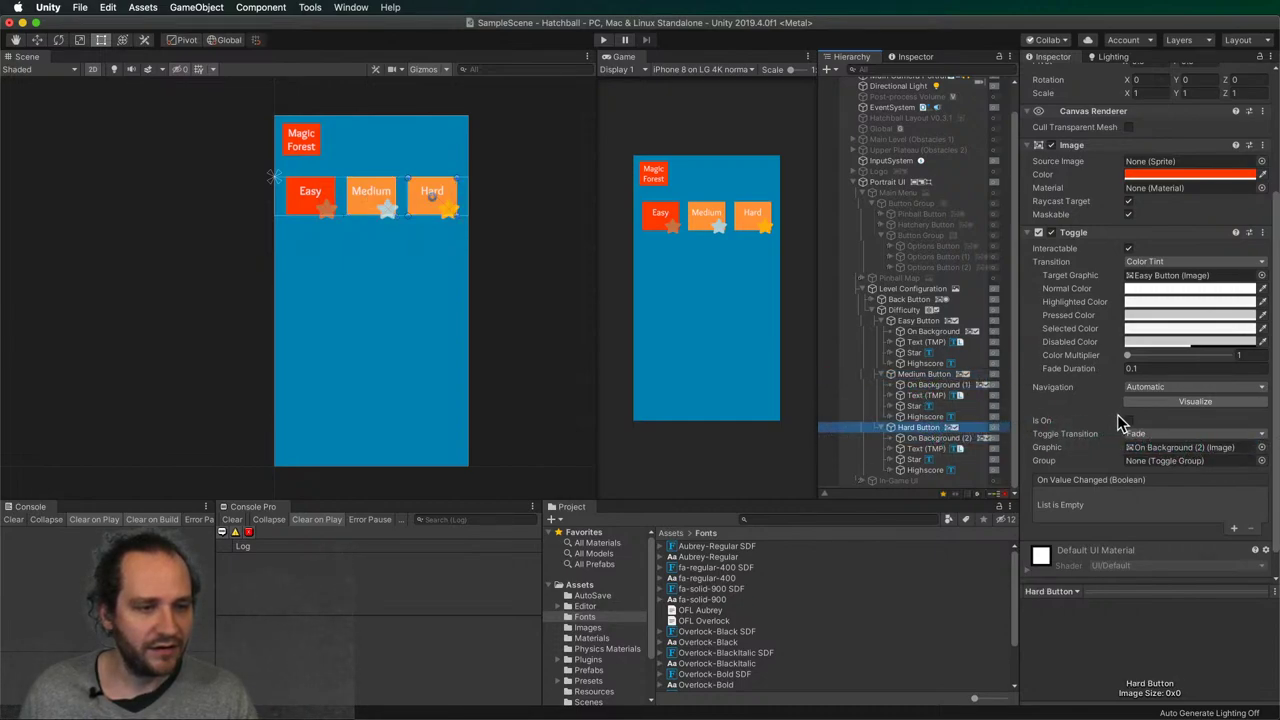
- Switch the Hard and Medium toggles on and off to check their on-state graphics
left_click(1128, 420)
left_click(1118, 421)
left_click(925, 375)
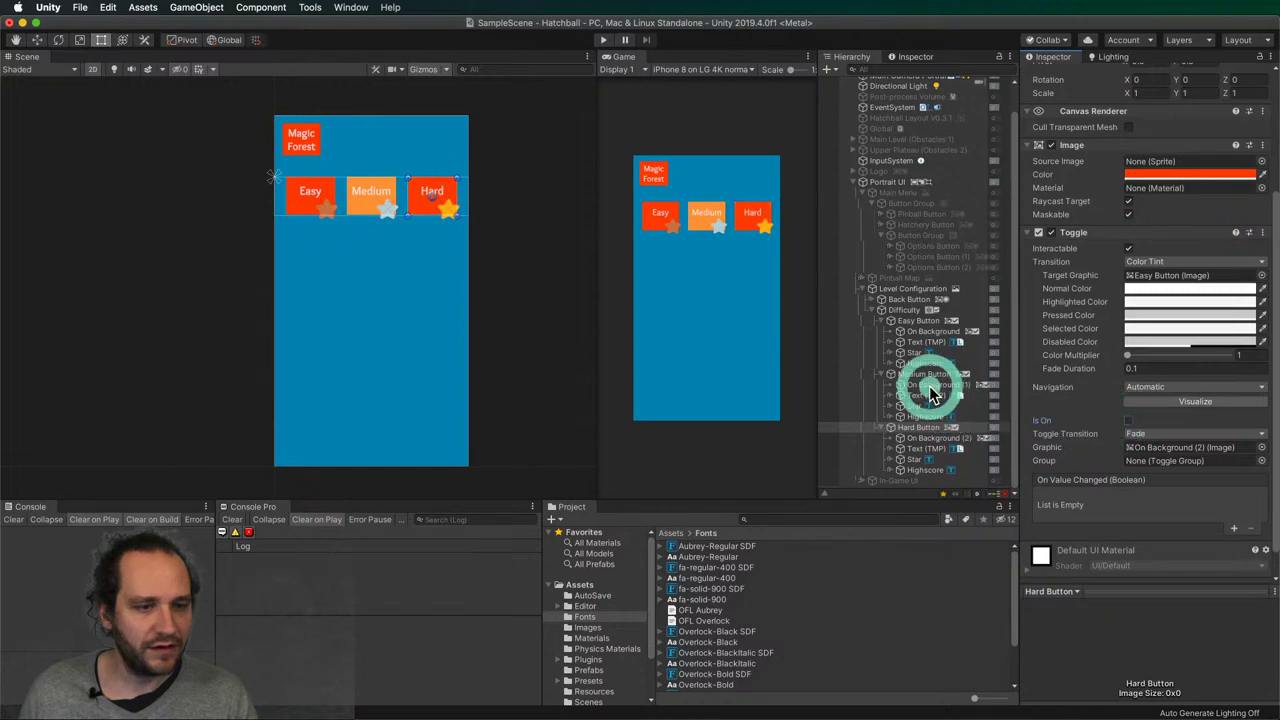
left_click(1128, 421)
left_click(1128, 421)
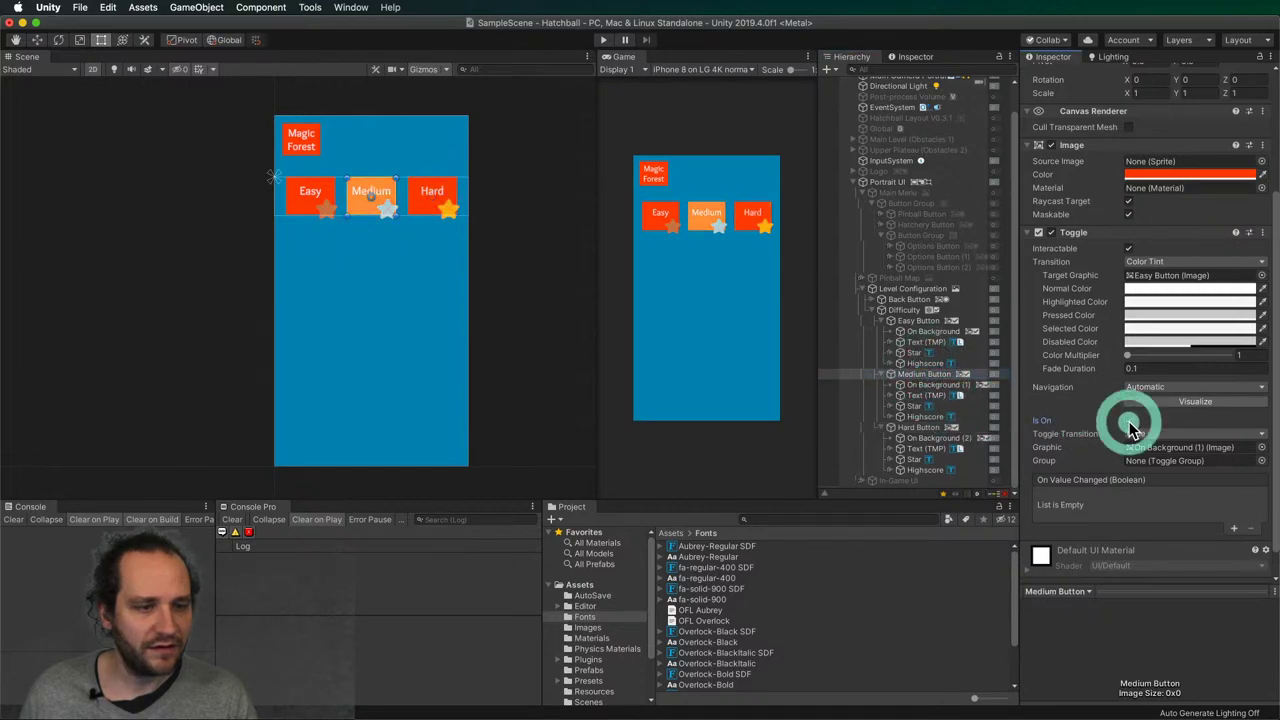
left_click(1128, 421)
left_click(918, 373)
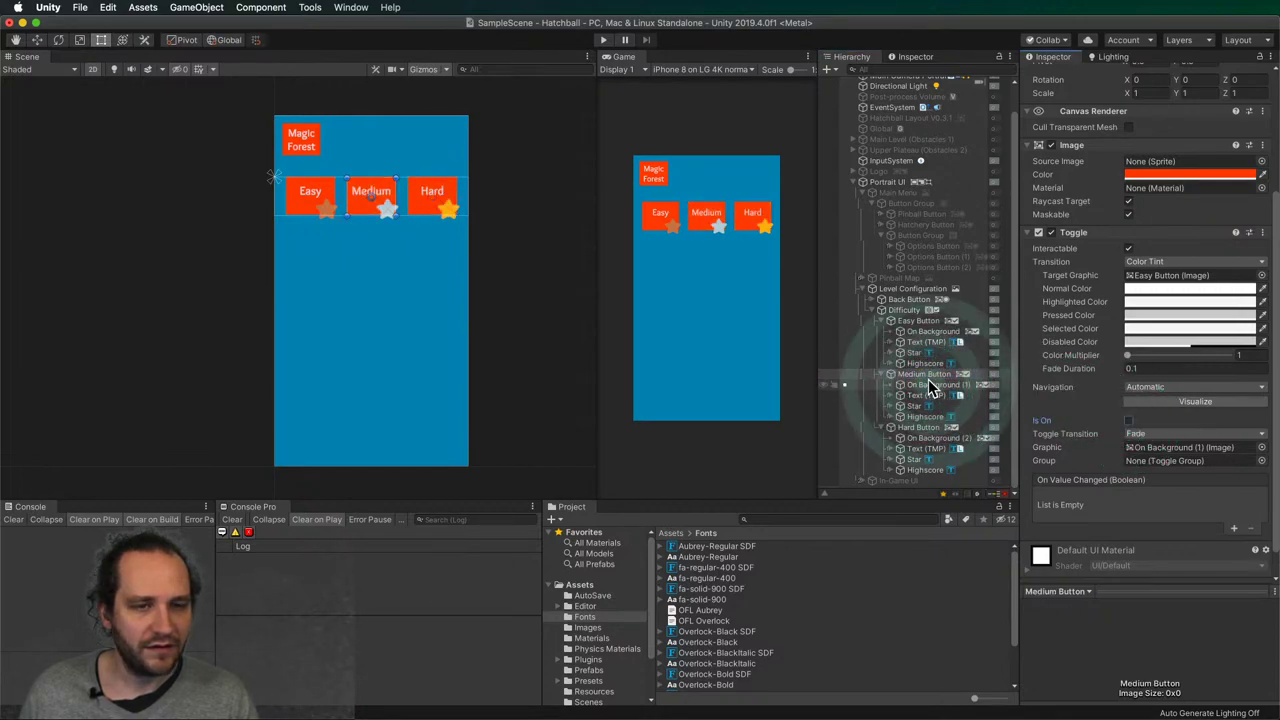
left_click(906, 311)
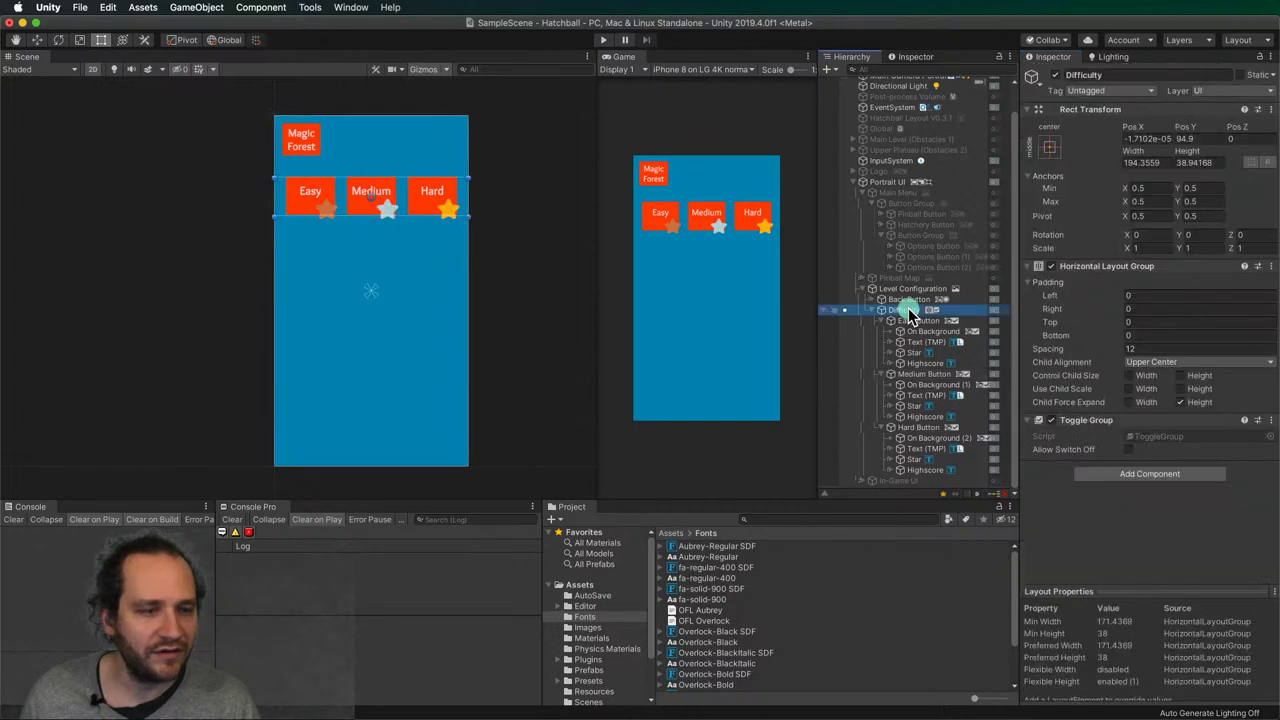
- Set Allow Switch Off on the Difficulty Toggle Group, make Easy start on, and add it to the group
left_click(1128, 450)
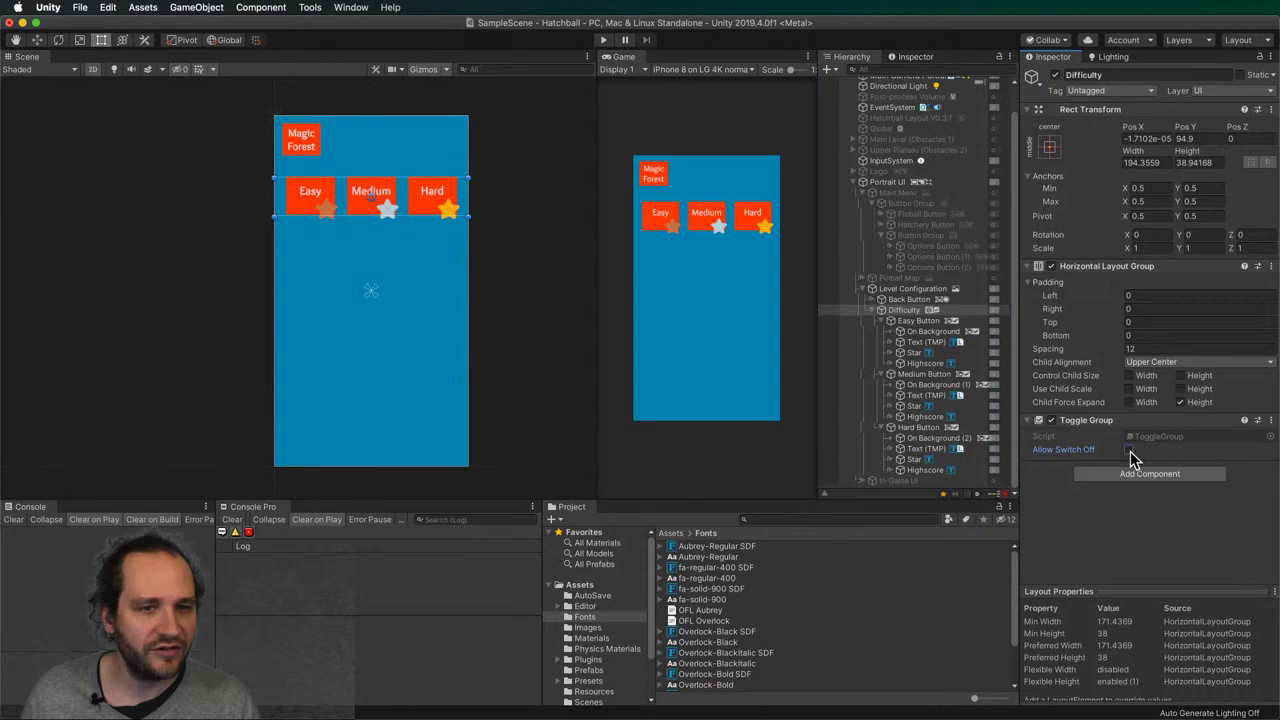
left_click(915, 321)
left_click(1123, 463)
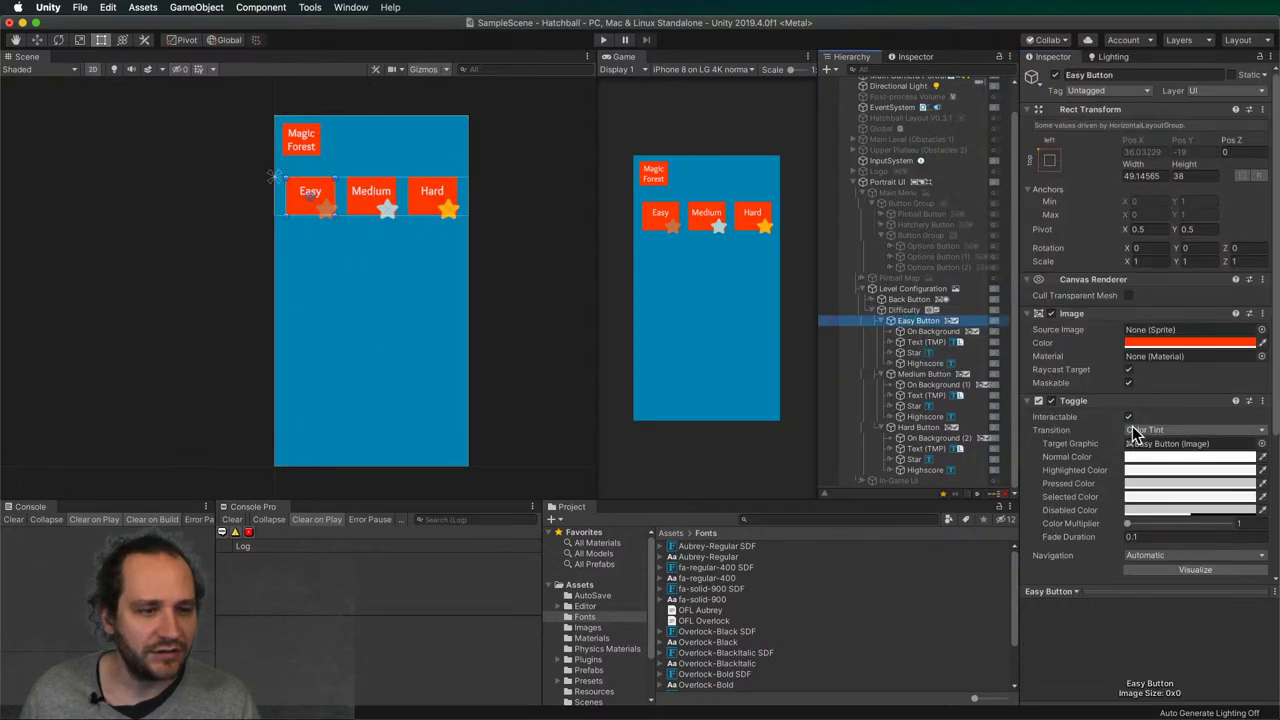
scroll(1140, 525, "down", 5)
left_click(1129, 392)
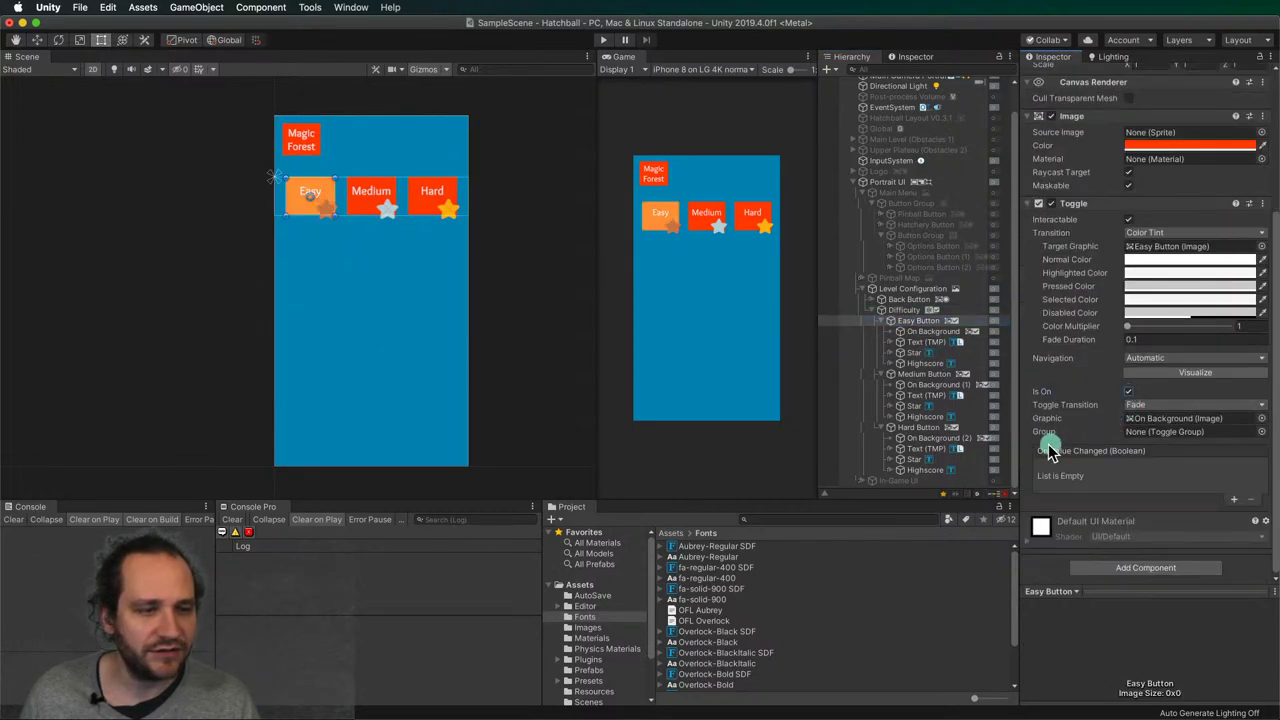
left_click_drag(908, 311, 1170, 431)
- Assign the Difficulty toggle group to both the Medium and Hard toggles
left_click(922, 374)
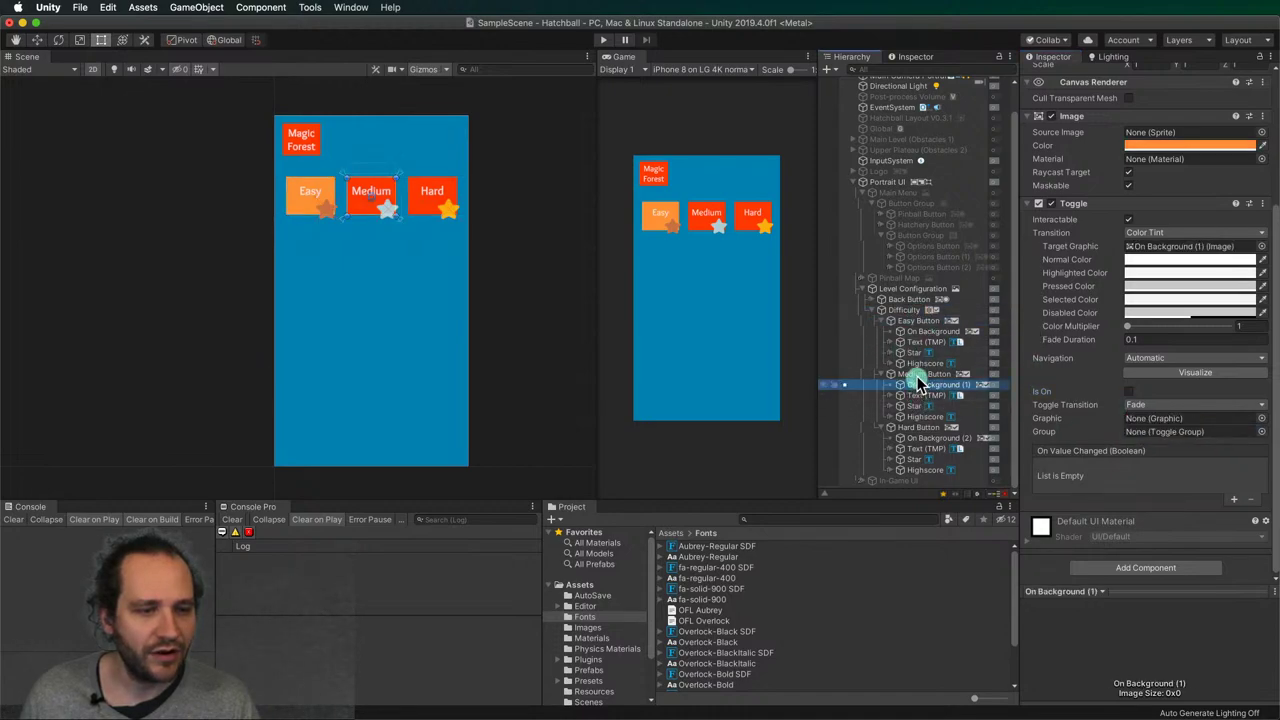
left_click(918, 428, "super")
left_click_drag(910, 310, 1138, 445)
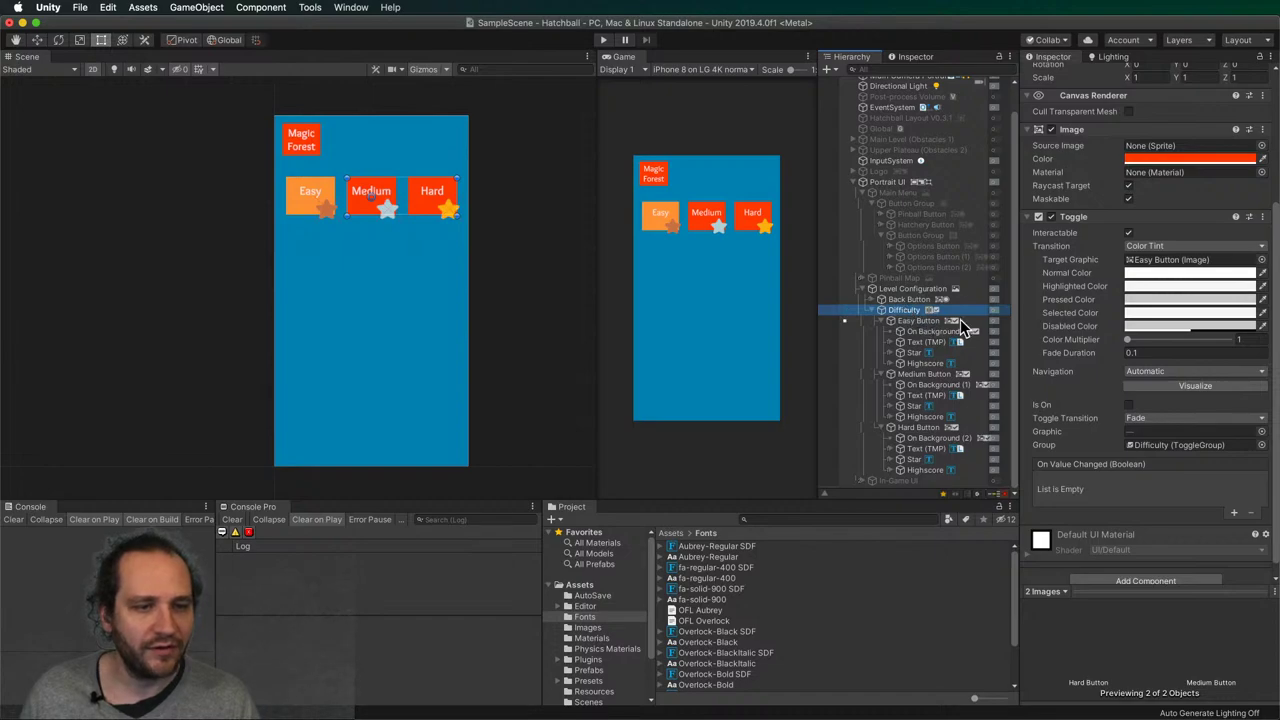
left_click(910, 321)
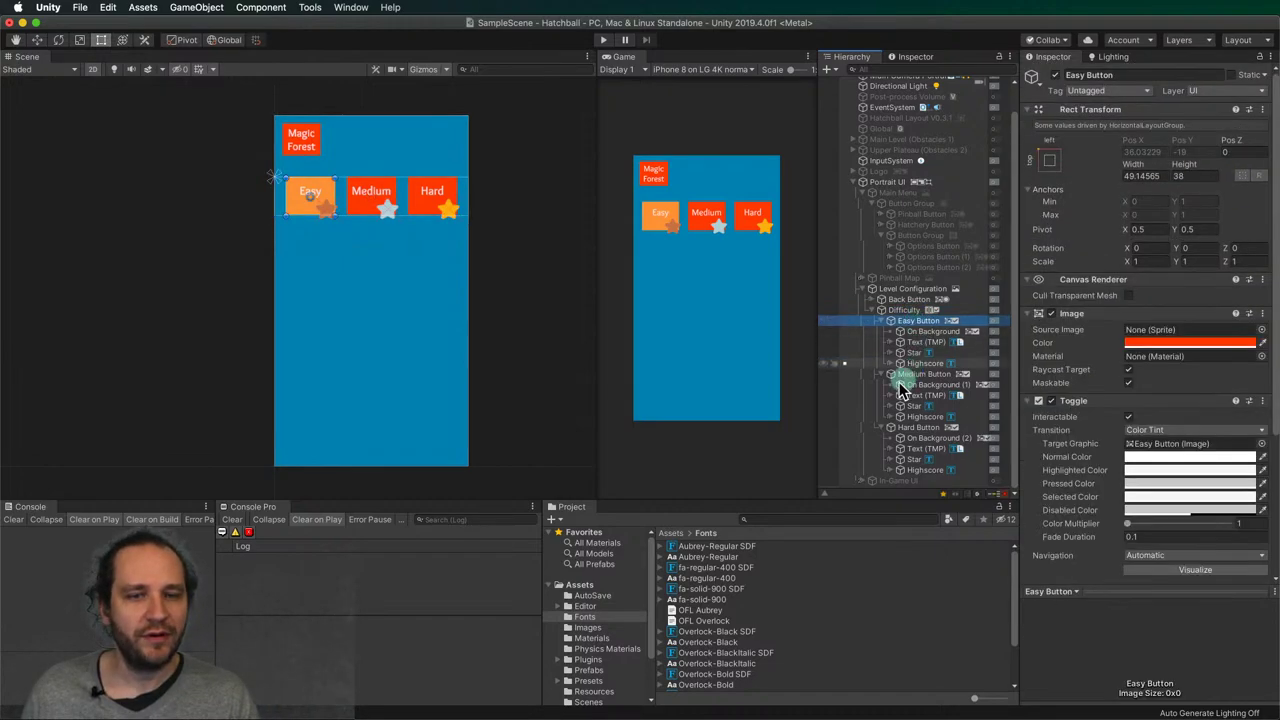
- Play-test by clicking Hard, Medium and Easy in turn, then exit play mode
left_click(543, 177)
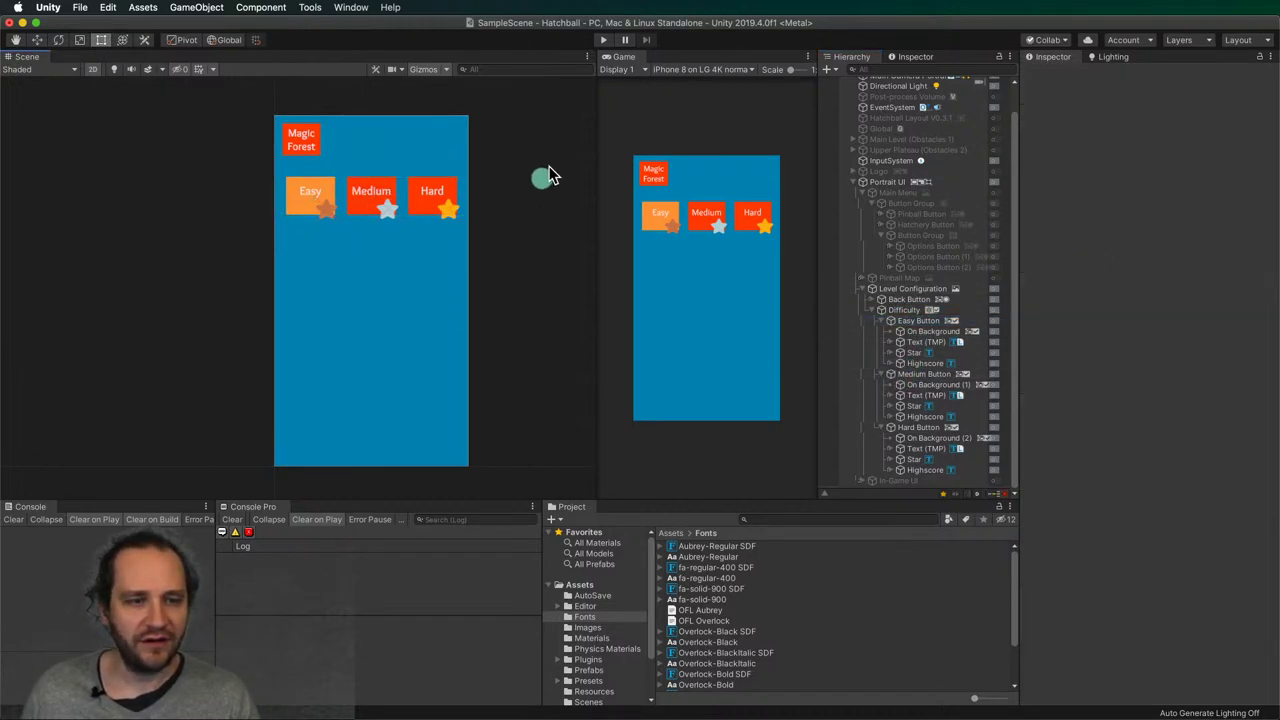
left_click(601, 41)
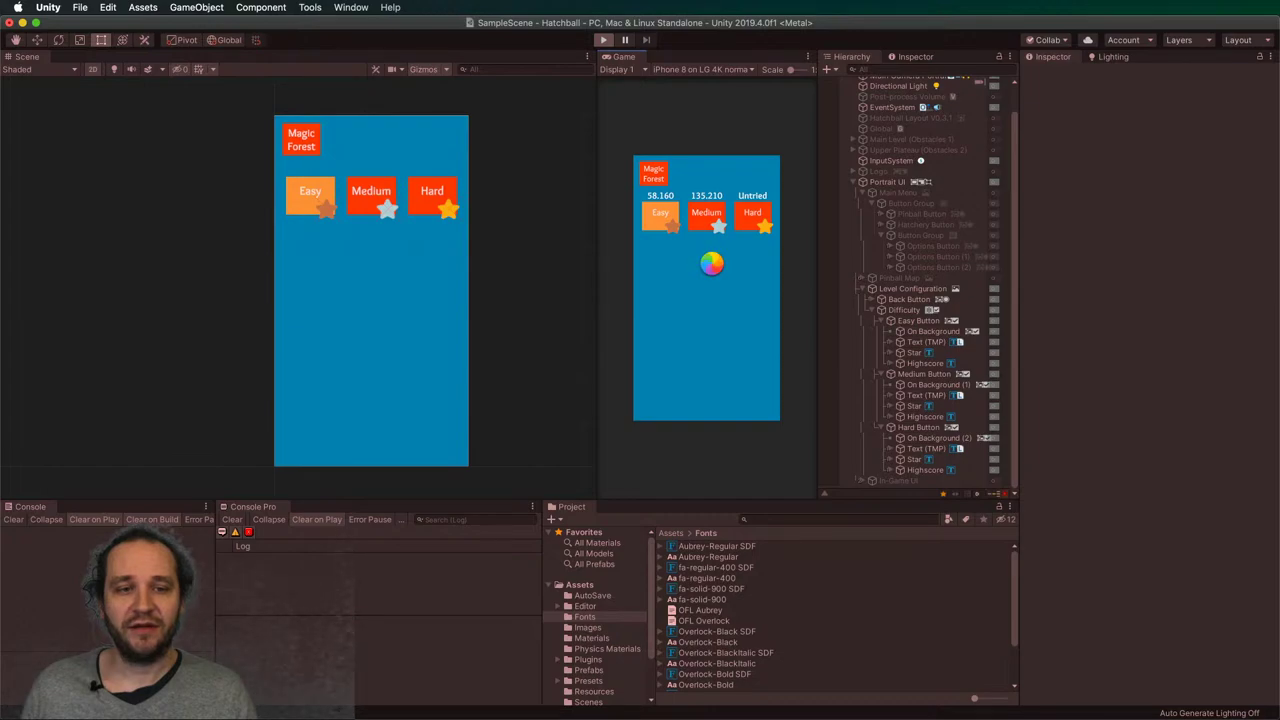
left_click(740, 218)
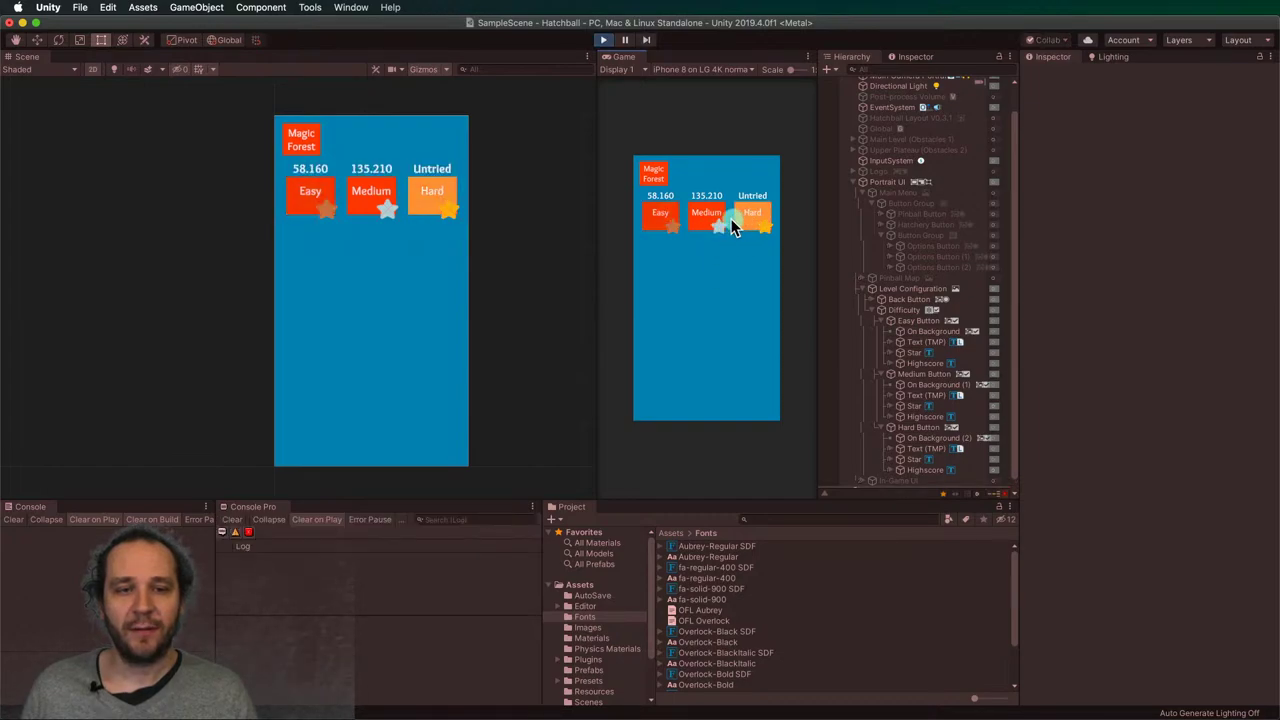
left_click(706, 220)
left_click(663, 216)
left_click(750, 220)
left_click(750, 218)
left_click(700, 216)
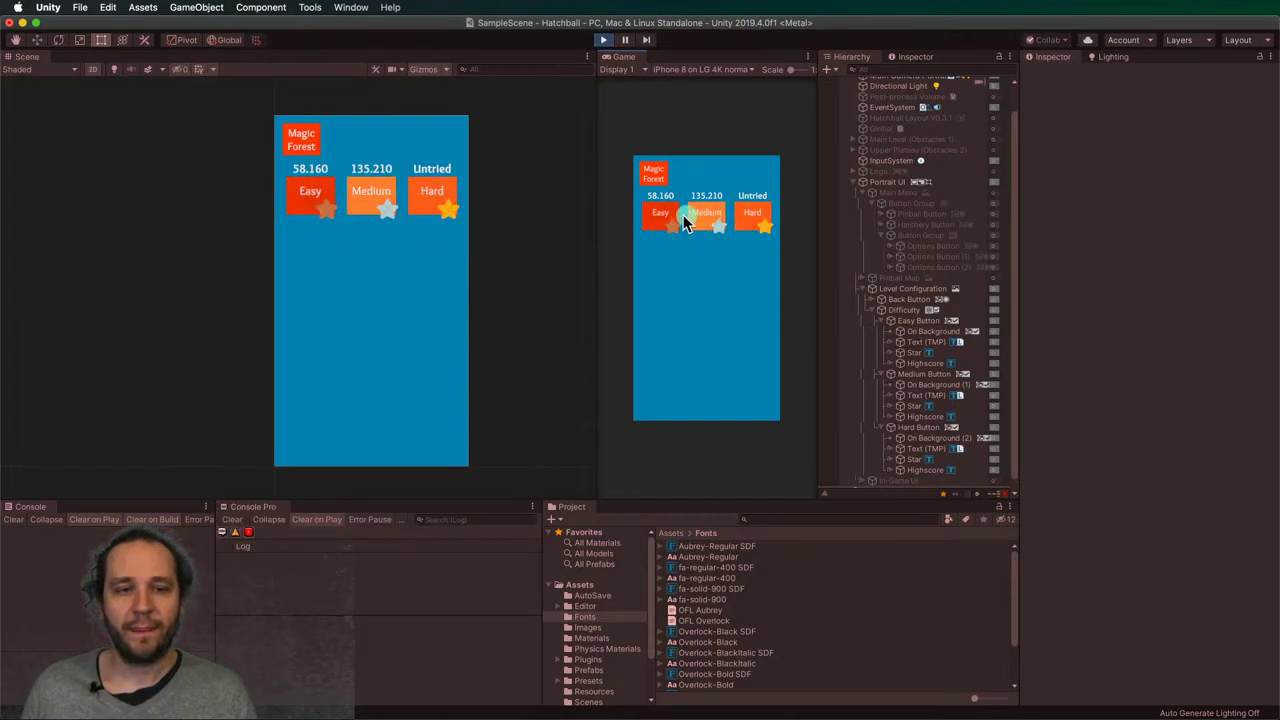
left_click(662, 216)
left_click(702, 218)
left_click(755, 218)
left_click(757, 222)
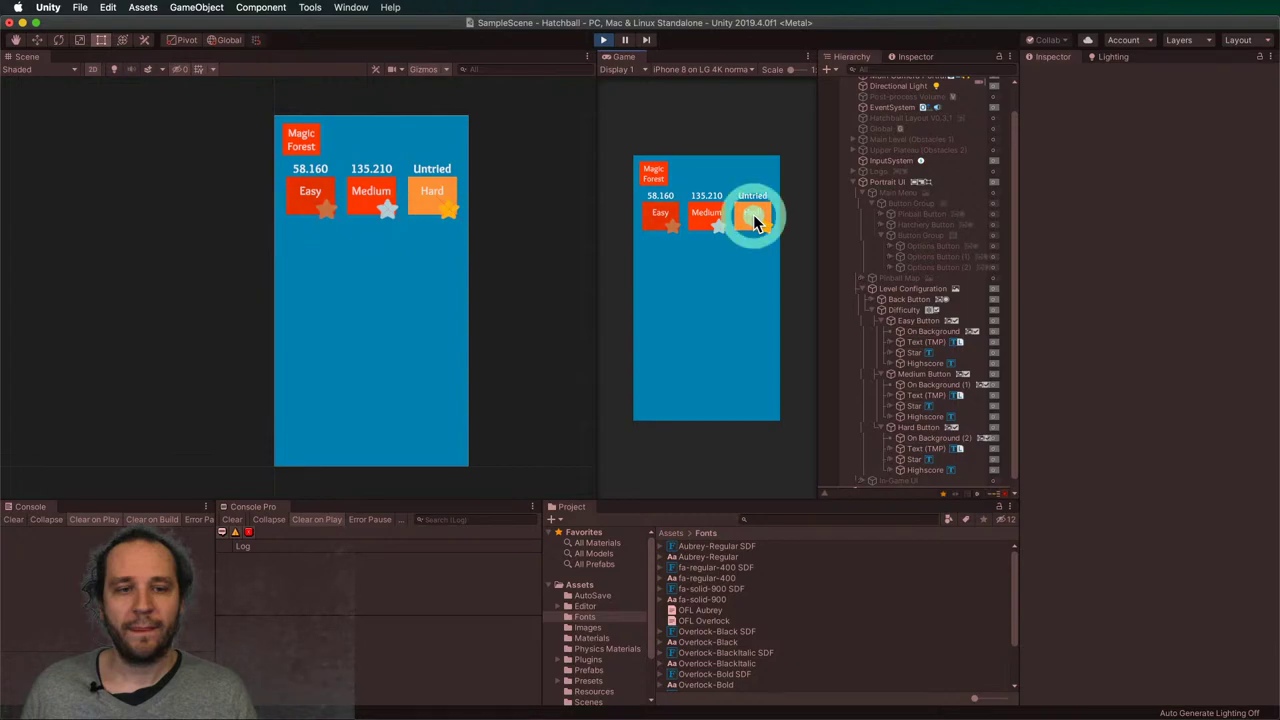
left_click(603, 40)
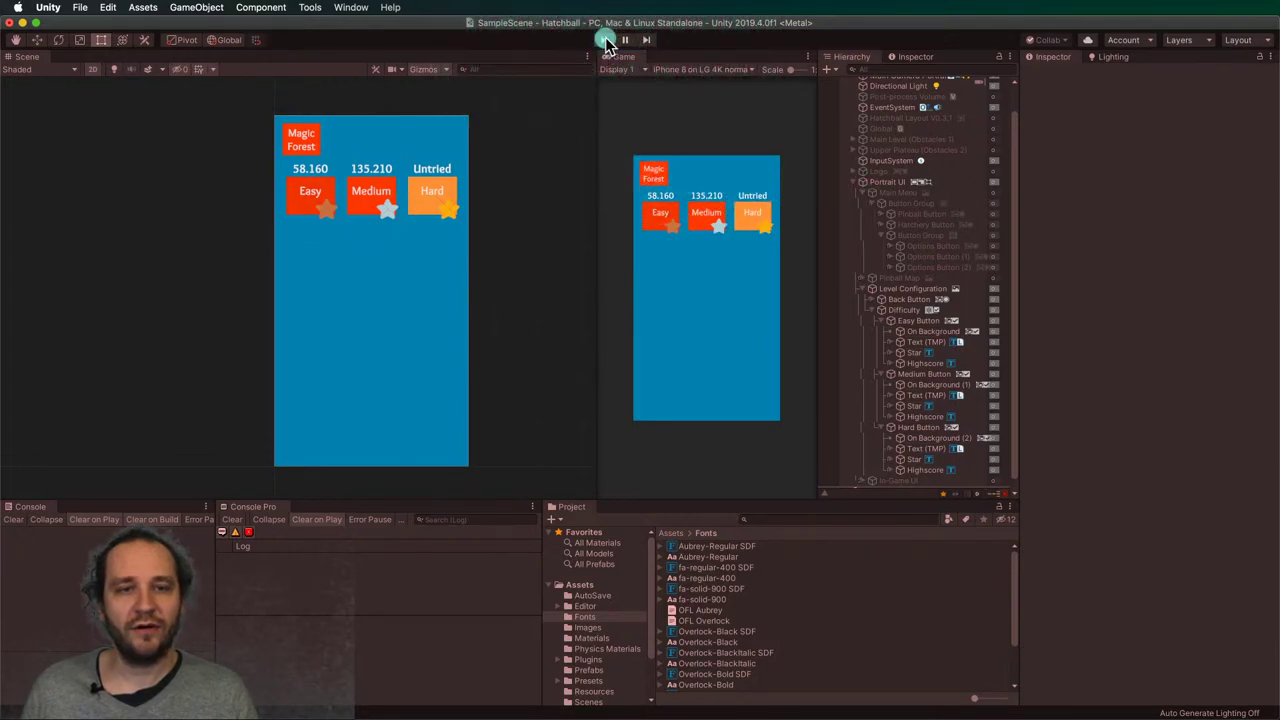
left_click(905, 373)
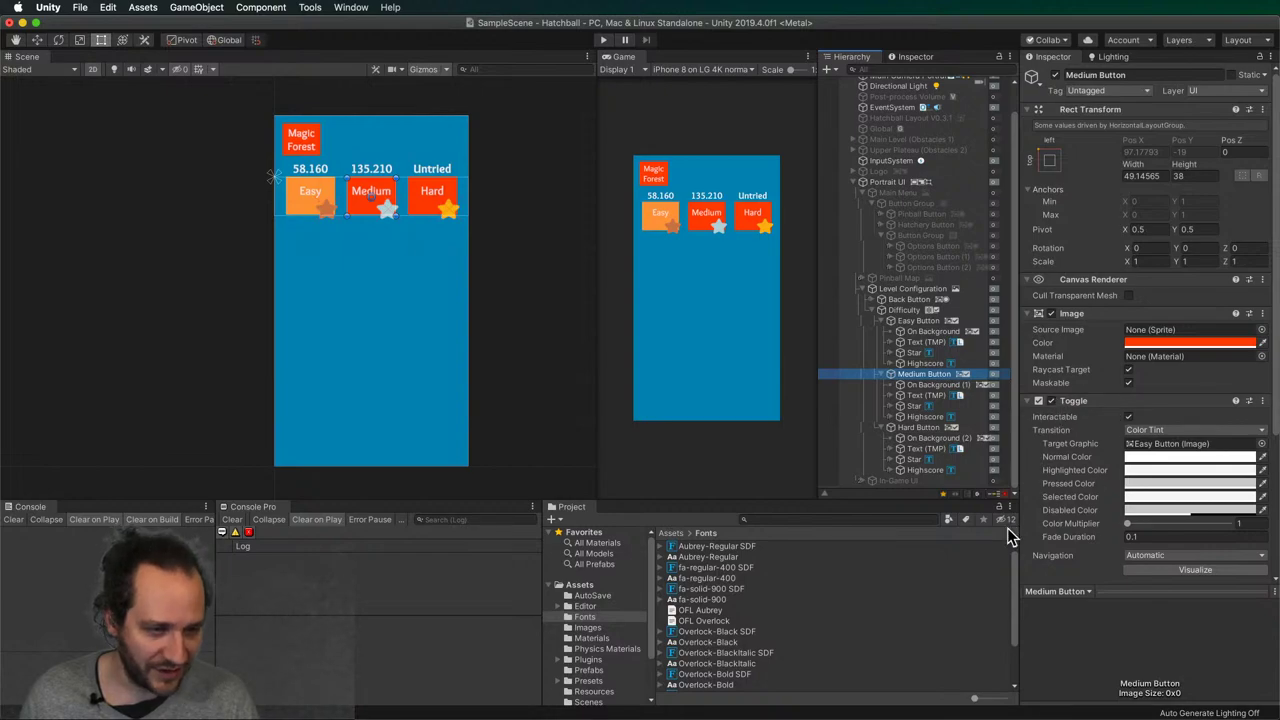
- Set Medium Button and Hard Button as their own toggles' Target Graphic
scroll(1075, 515, "down", 3)
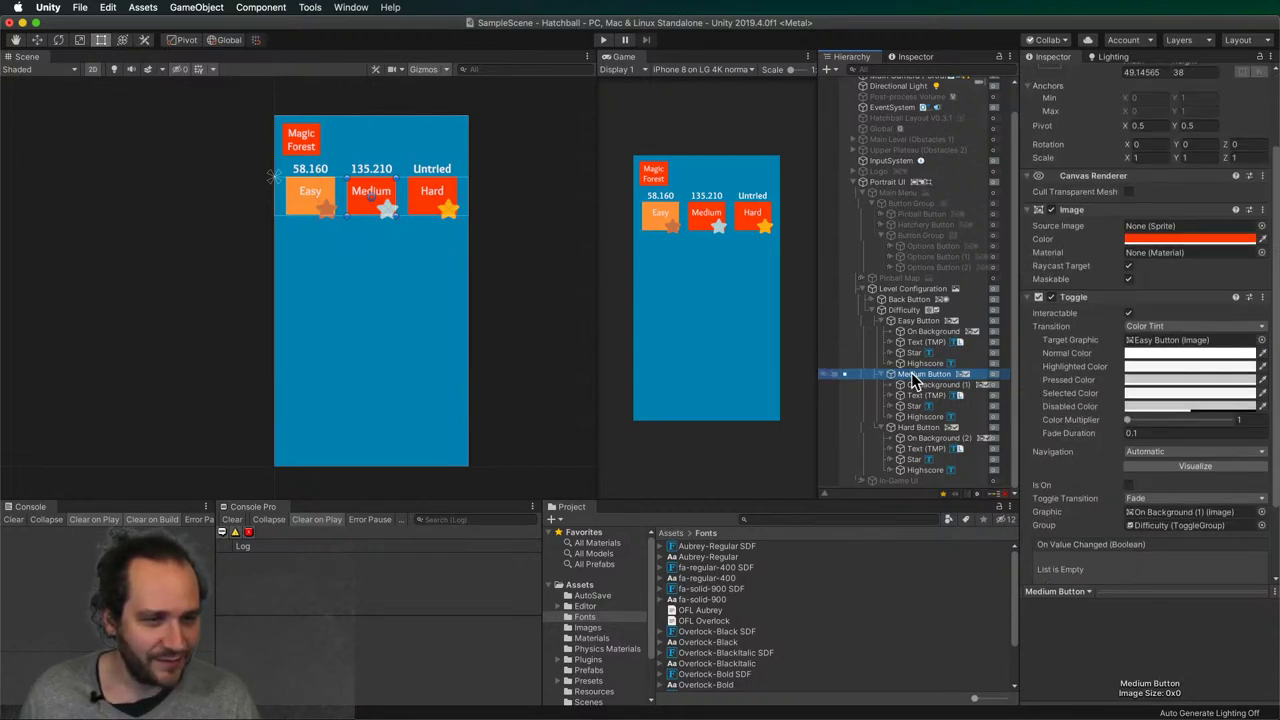
left_click_drag(830, 372, 1150, 340)
left_click(910, 428)
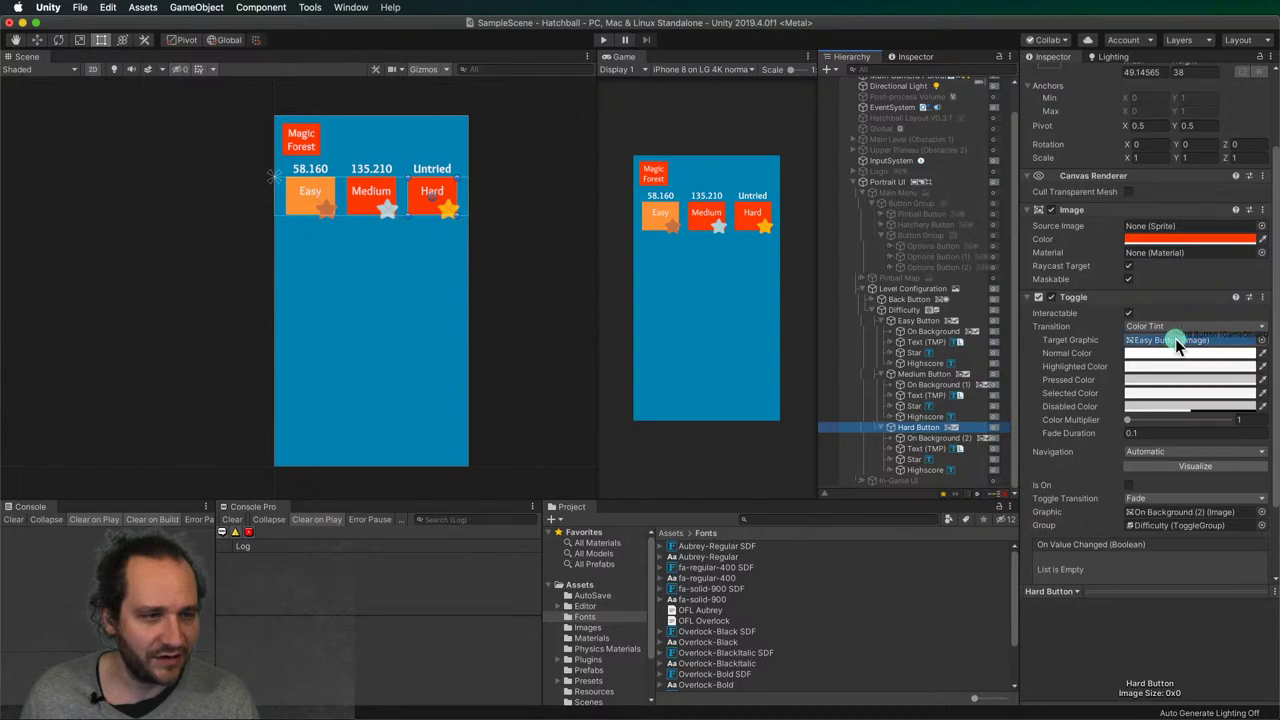
left_click_drag(1175, 338, 1170, 341)
left_click(560, 318)
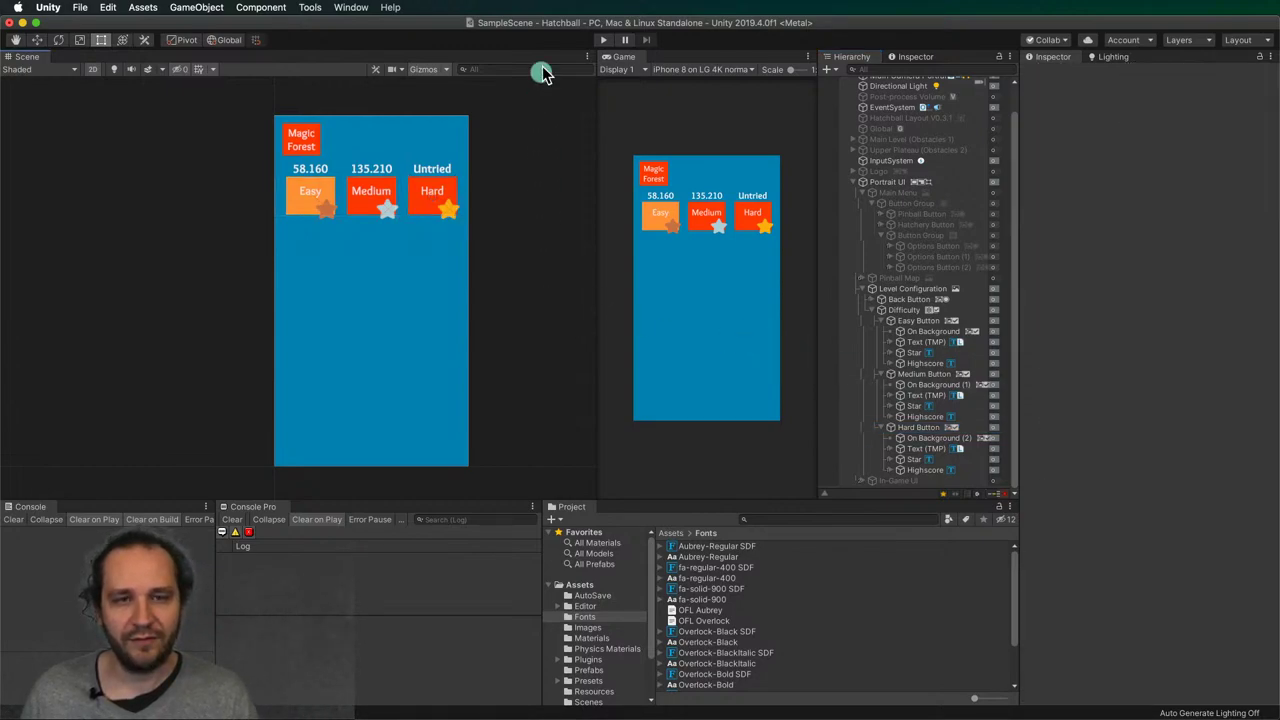
- Start play mode and try the Magic Forest button, Easy, and the empty background
left_click(603, 40)
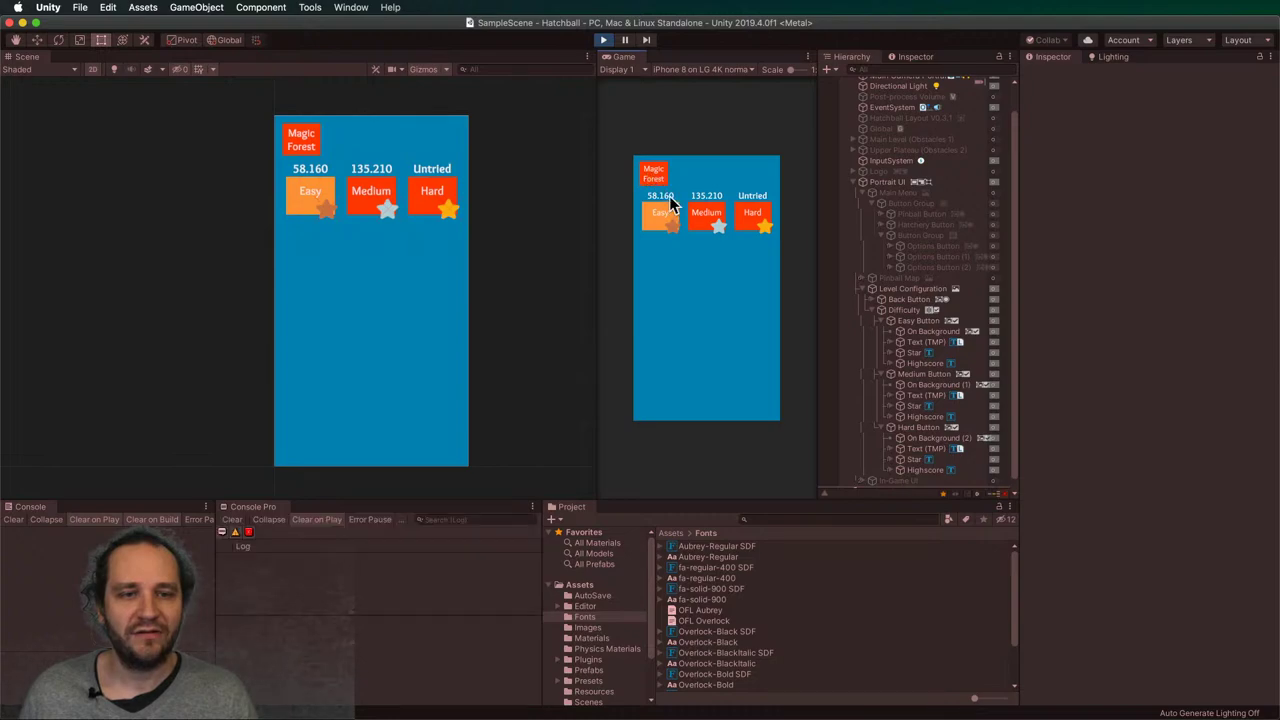
left_click(652, 178)
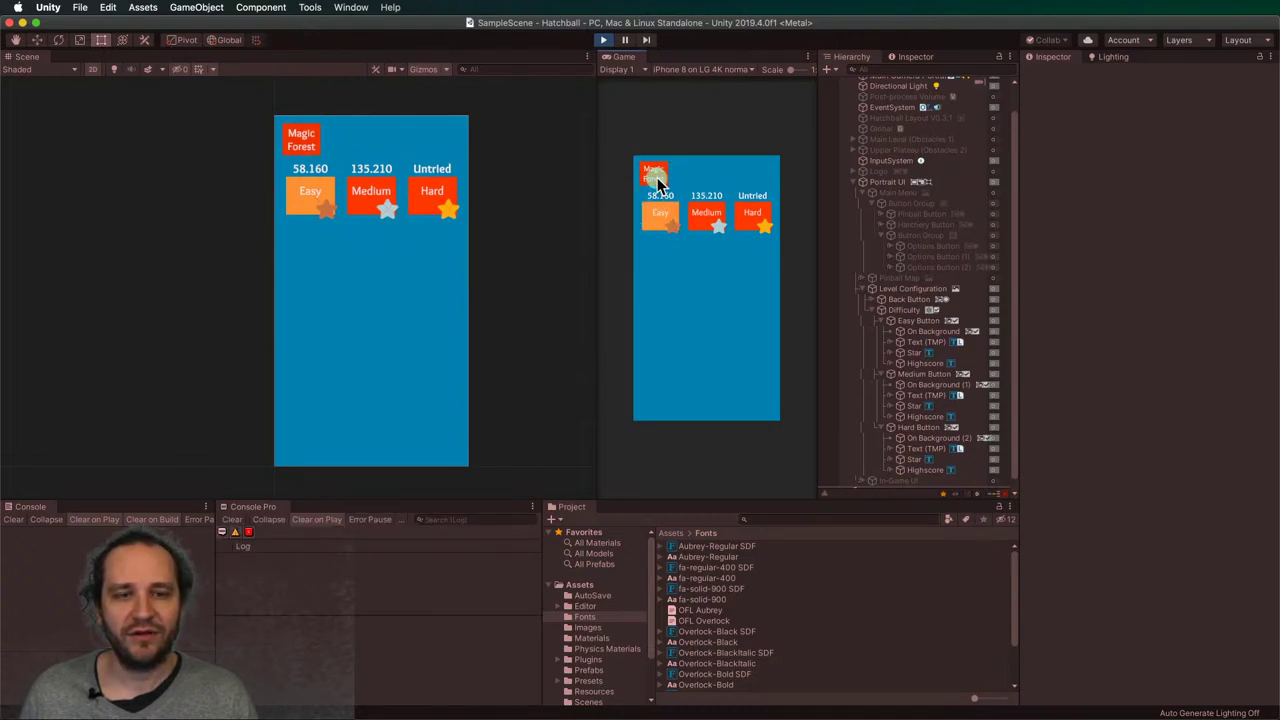
left_click(662, 184)
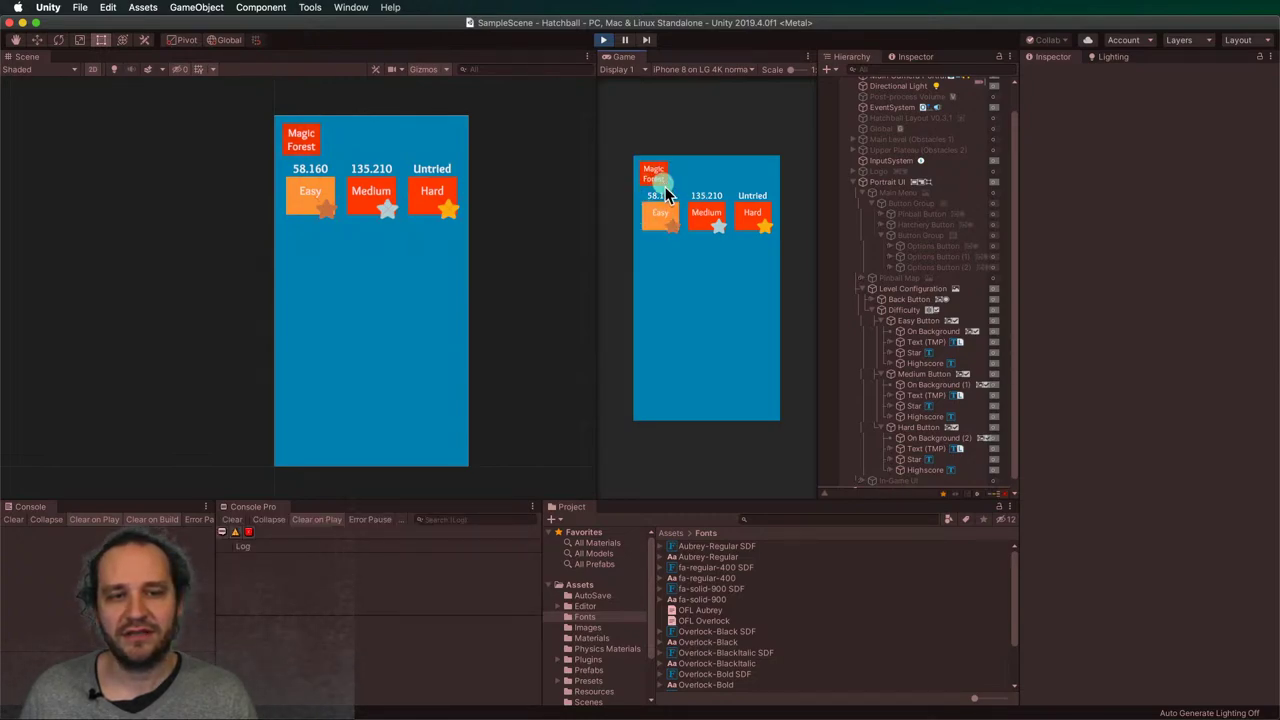
left_click(662, 220)
left_click(656, 229)
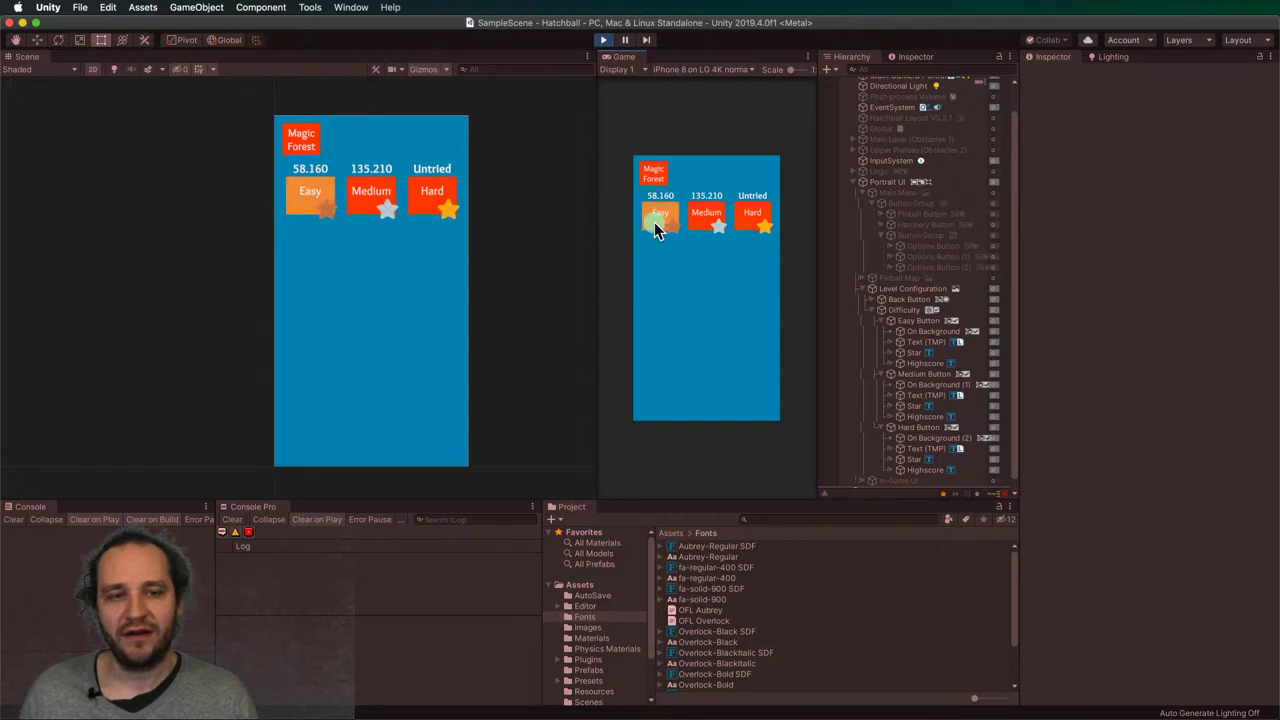
left_click(652, 226)
left_click(688, 273)
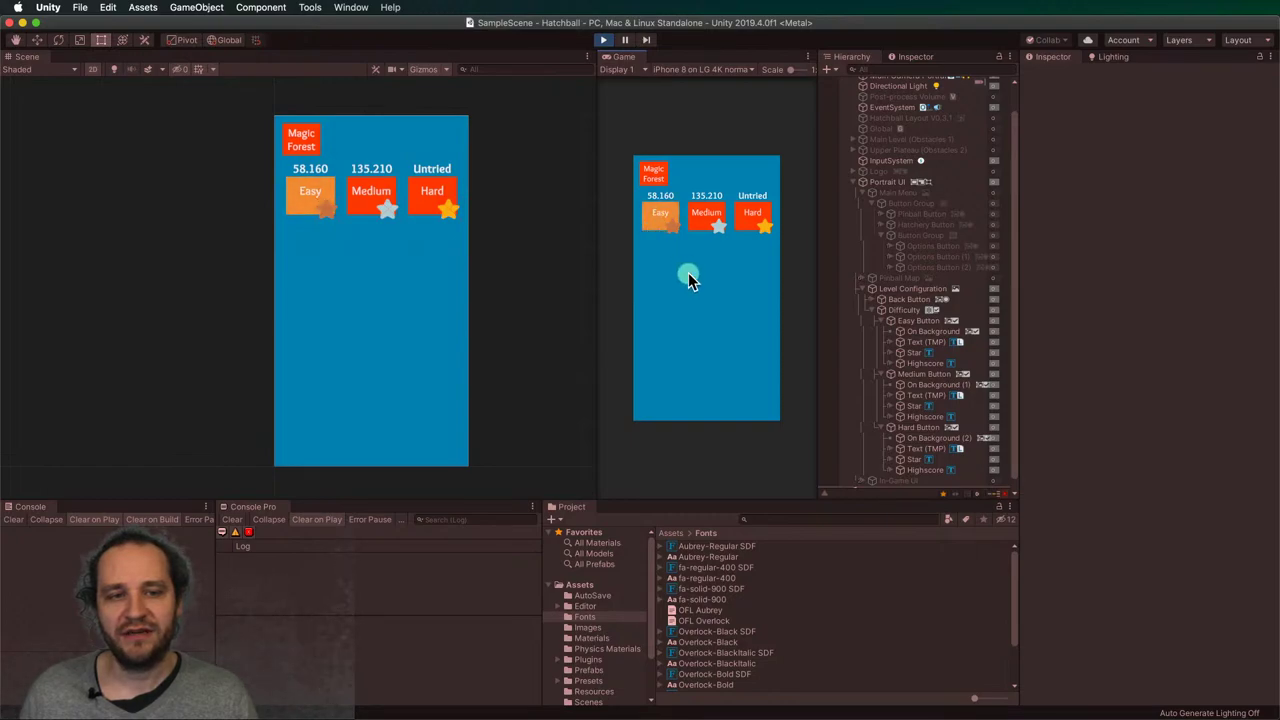
- Cycle repeatedly through Medium, Easy and Hard, then click empty space to test deselection
left_click(687, 218)
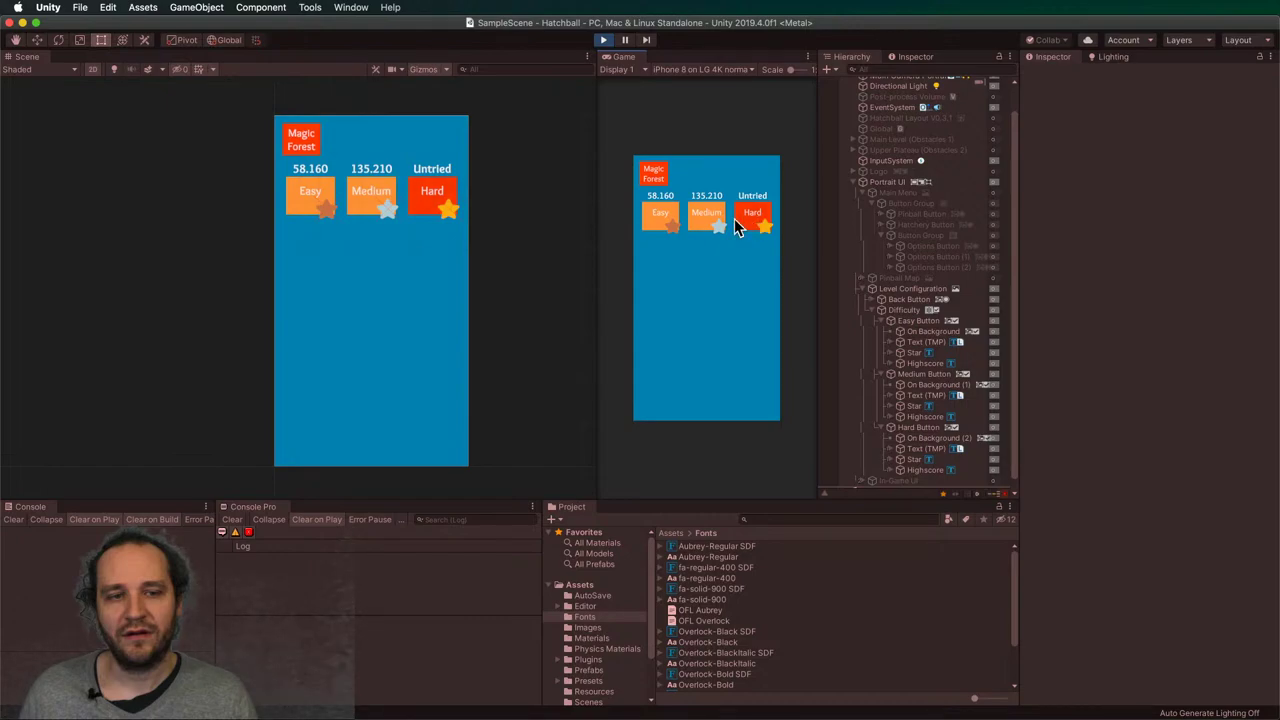
left_click(710, 220)
left_click(660, 220)
left_click(692, 232)
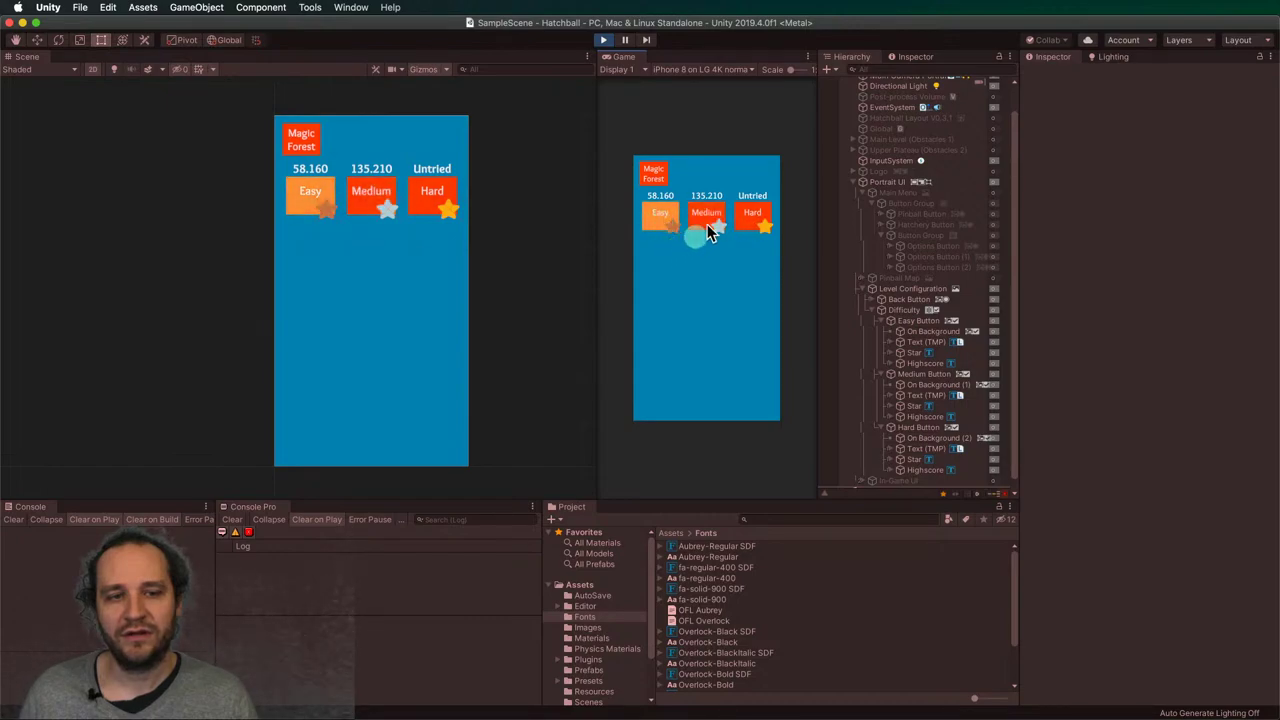
left_click(740, 220)
left_click(712, 228)
left_click(693, 226)
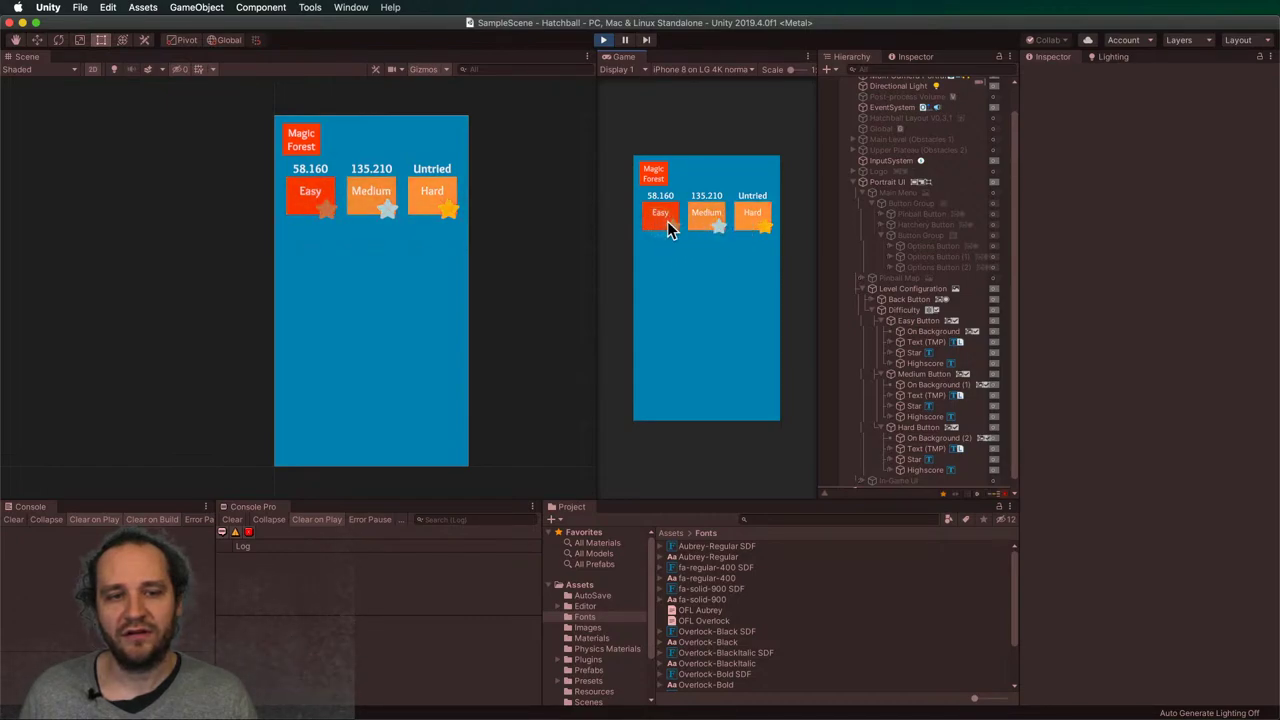
left_click(668, 220)
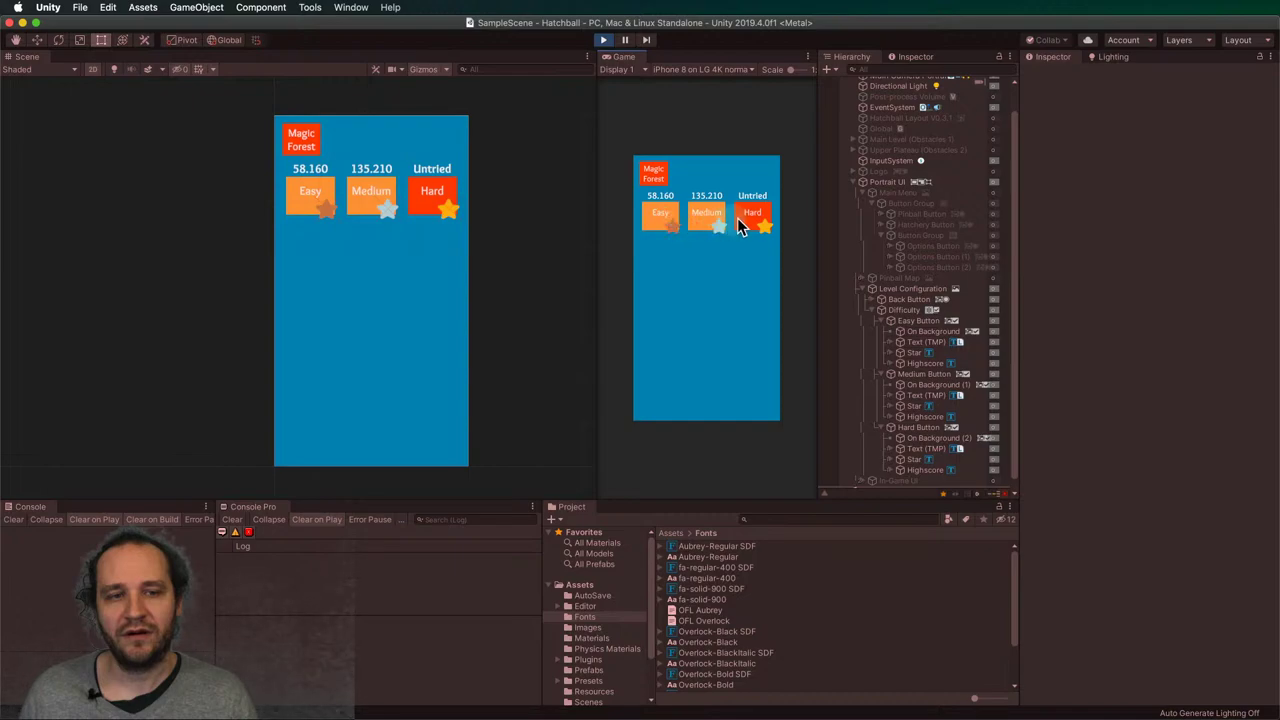
left_click(750, 221)
left_click(706, 220)
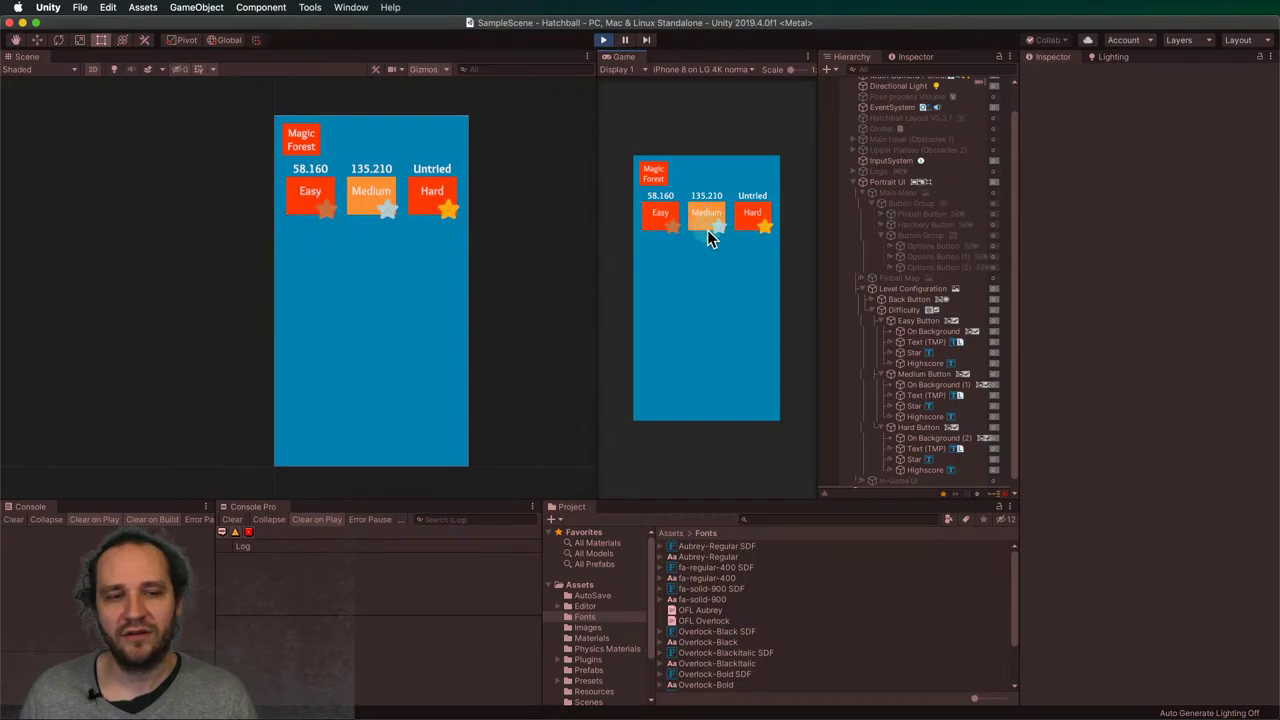
left_click(648, 220)
left_click(704, 214)
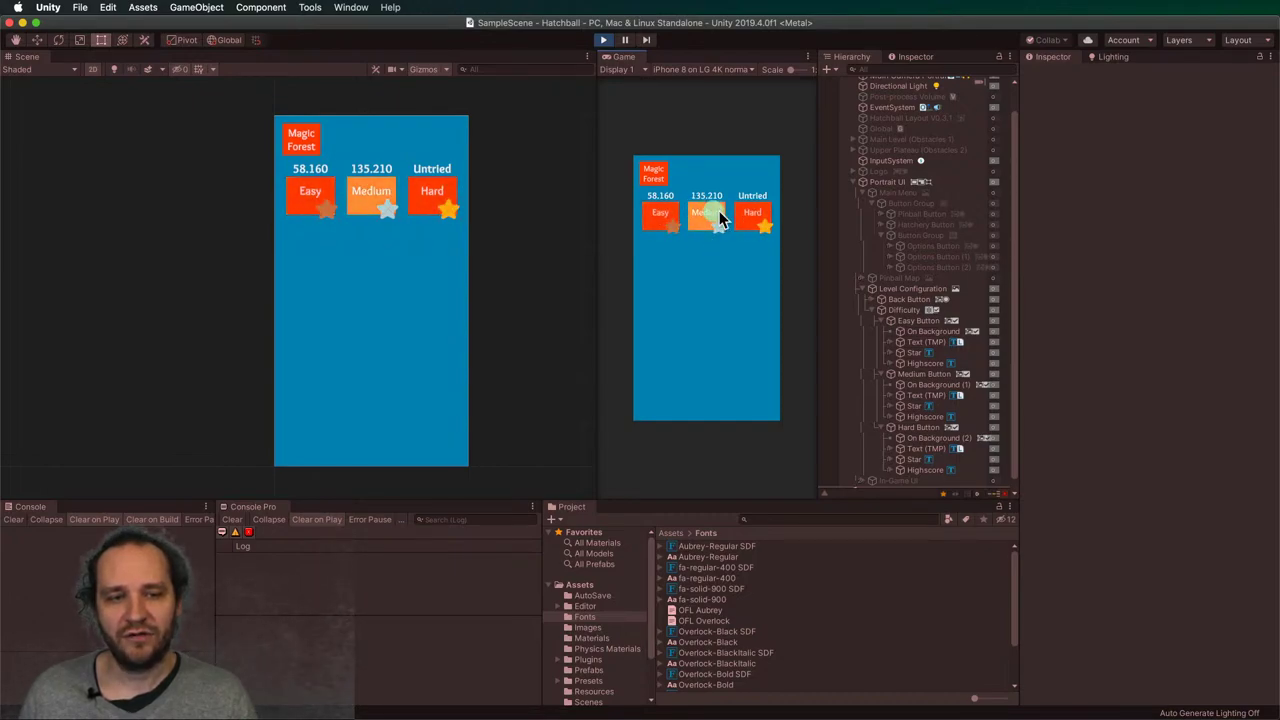
left_click(756, 216)
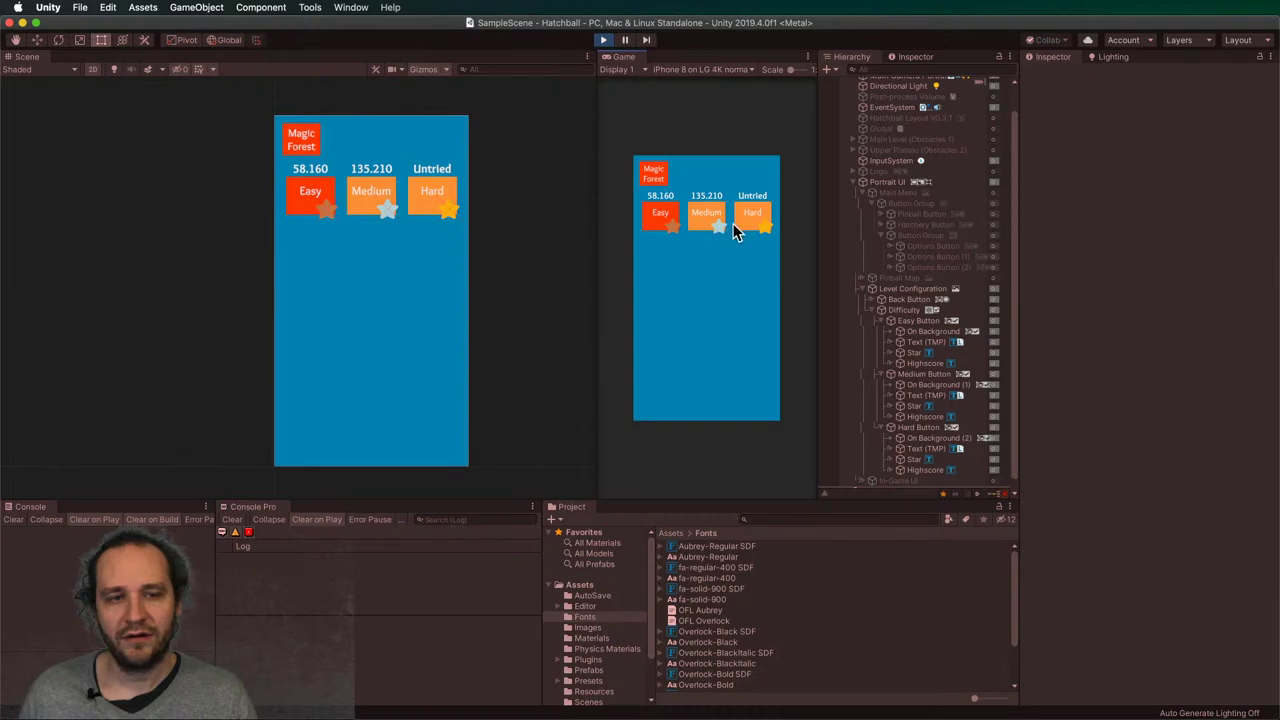
left_click(675, 241)
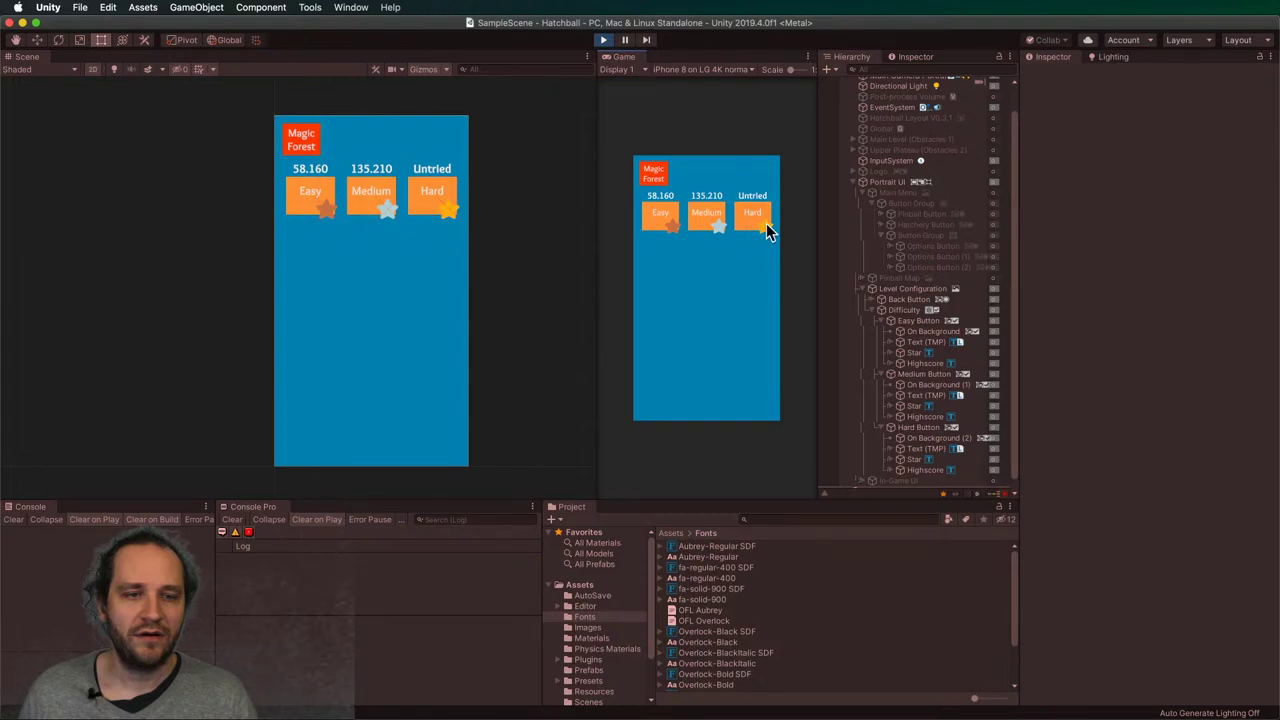
- Stop the game and move Easy's Text (TMP), Star and Highscore ahead of On Background
left_click(604, 41)
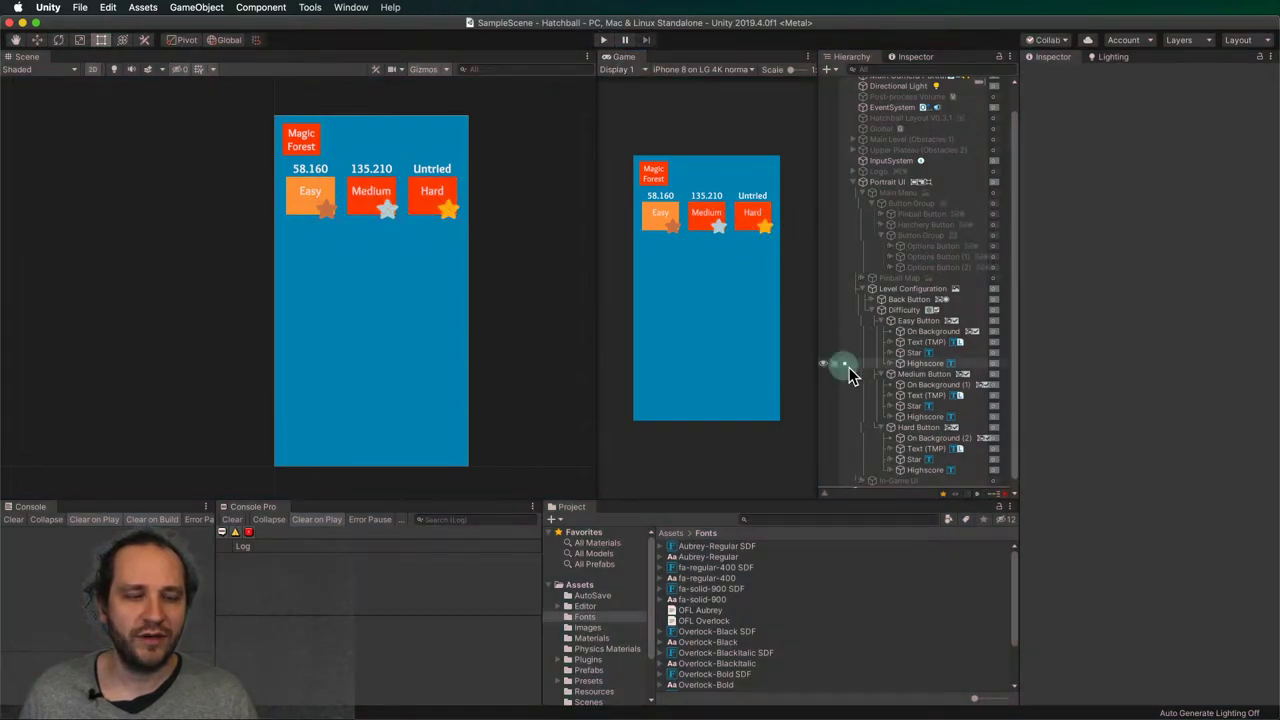
left_click(918, 332)
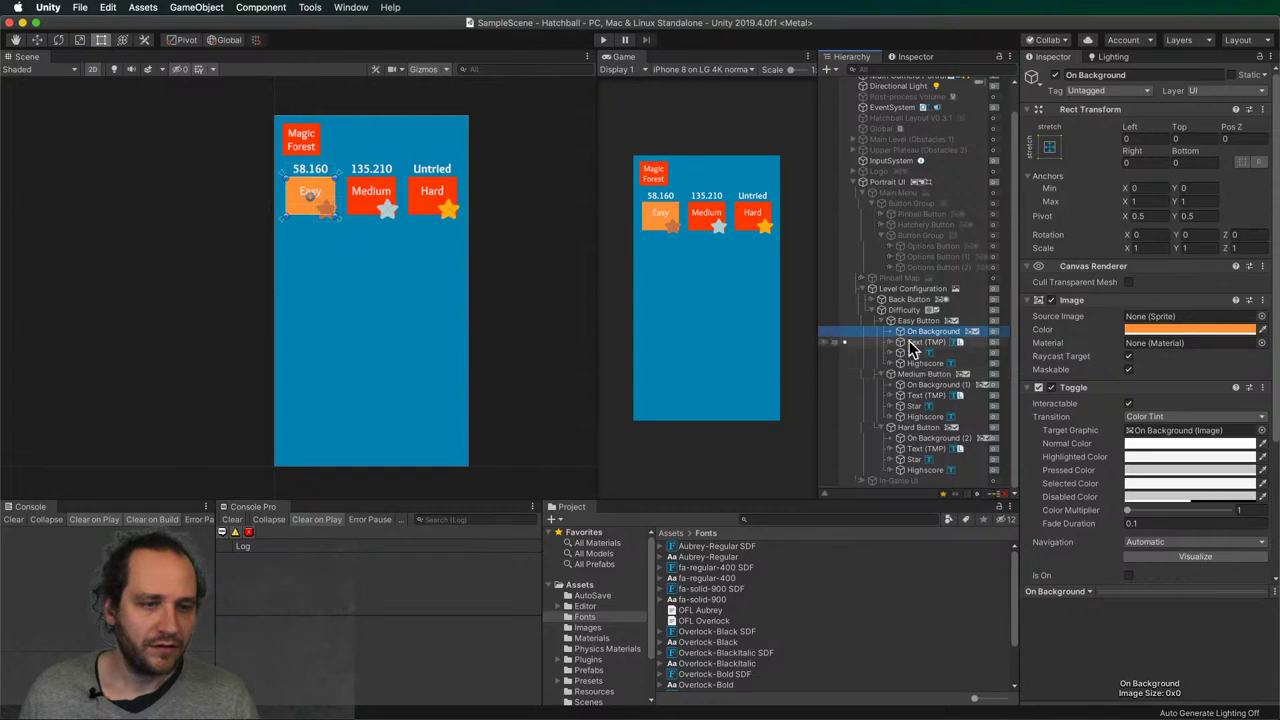
left_click(908, 362)
left_click(905, 342, "shift")
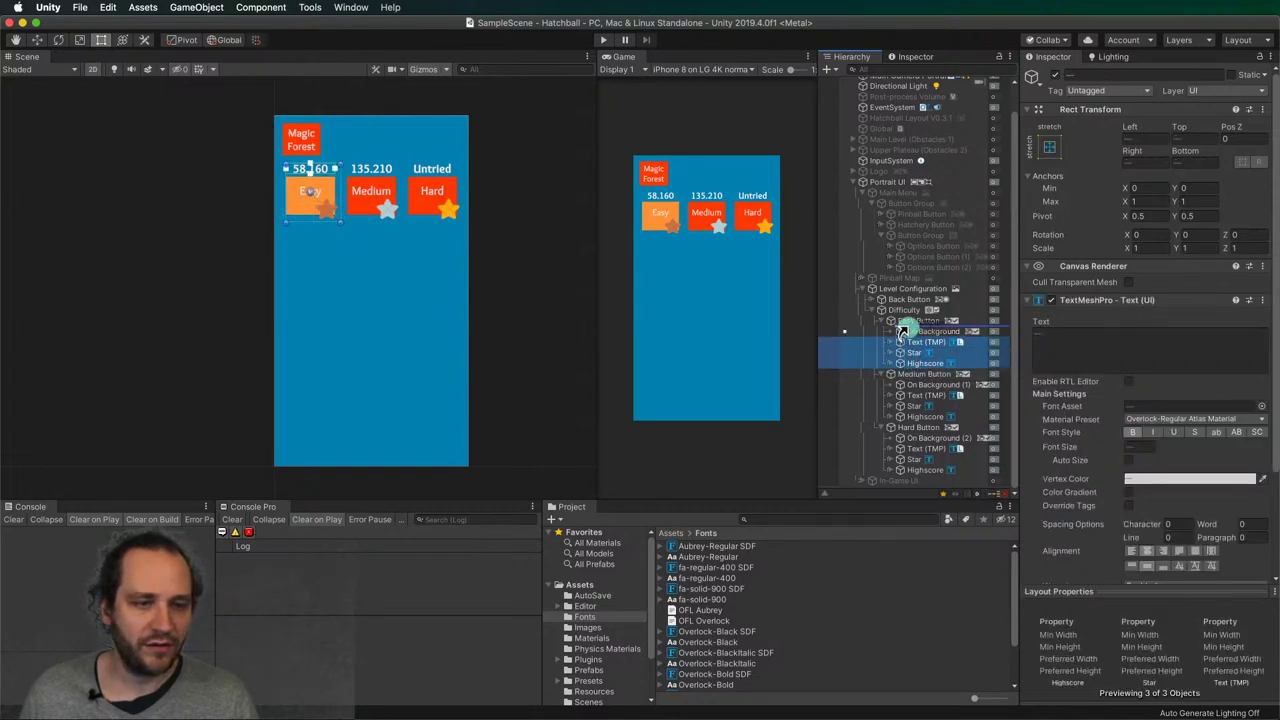
left_click_drag(902, 332, 906, 330)
- Reorder Medium's and Hard's Text (TMP), Star and Highscore the same way, then undo it
left_click(920, 396)
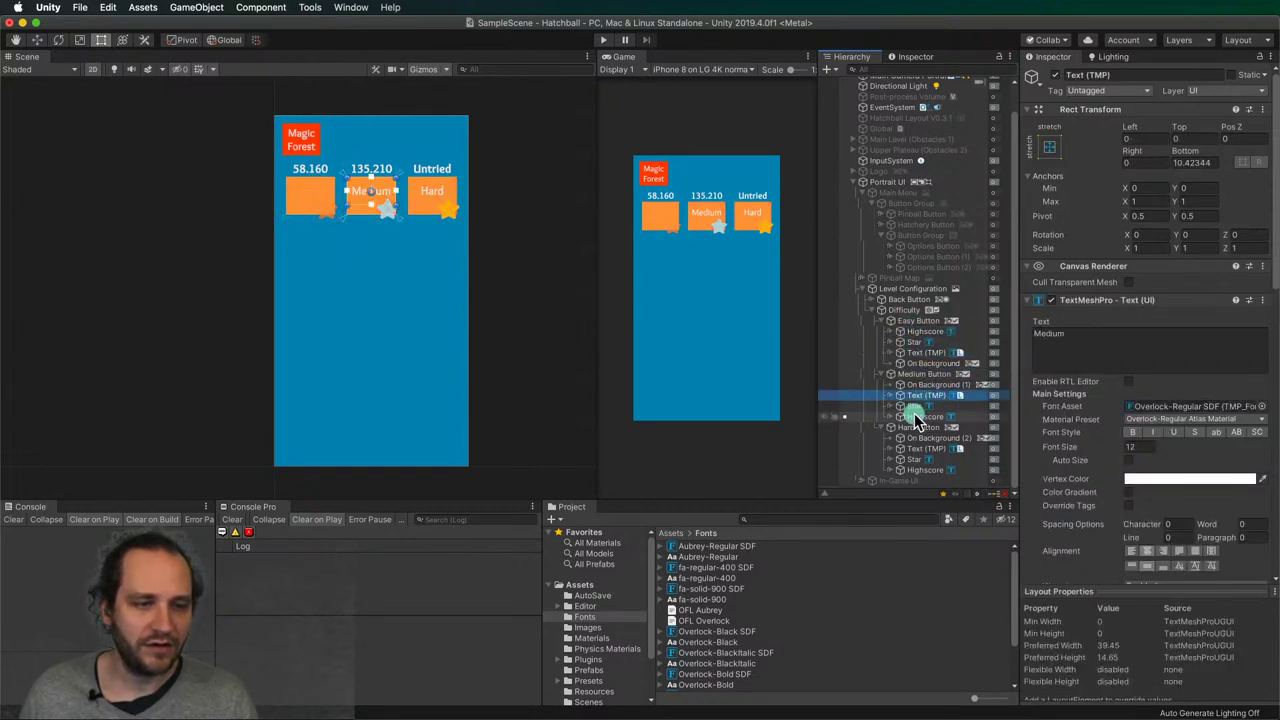
left_click(915, 417, "shift")
left_click_drag(908, 384, 908, 384)
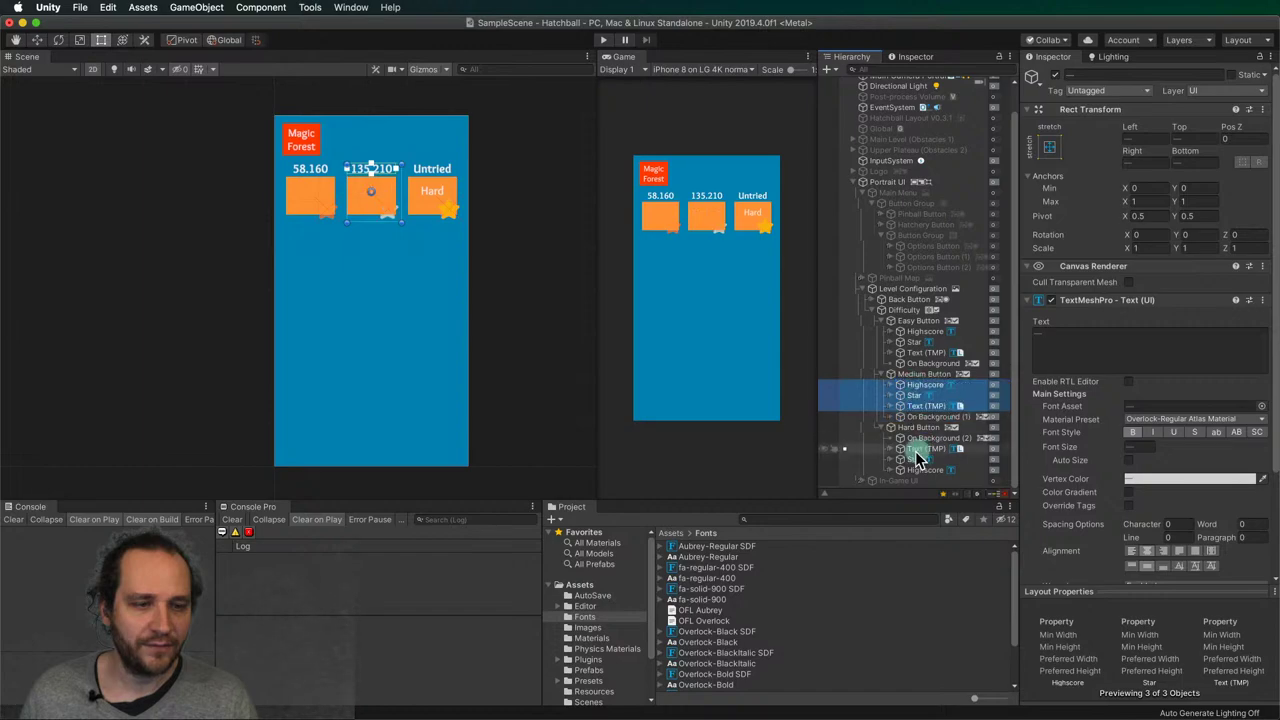
left_click(914, 469)
left_click(914, 449, "shift")
left_click_drag(914, 449, 913, 436)
left_click(558, 310)
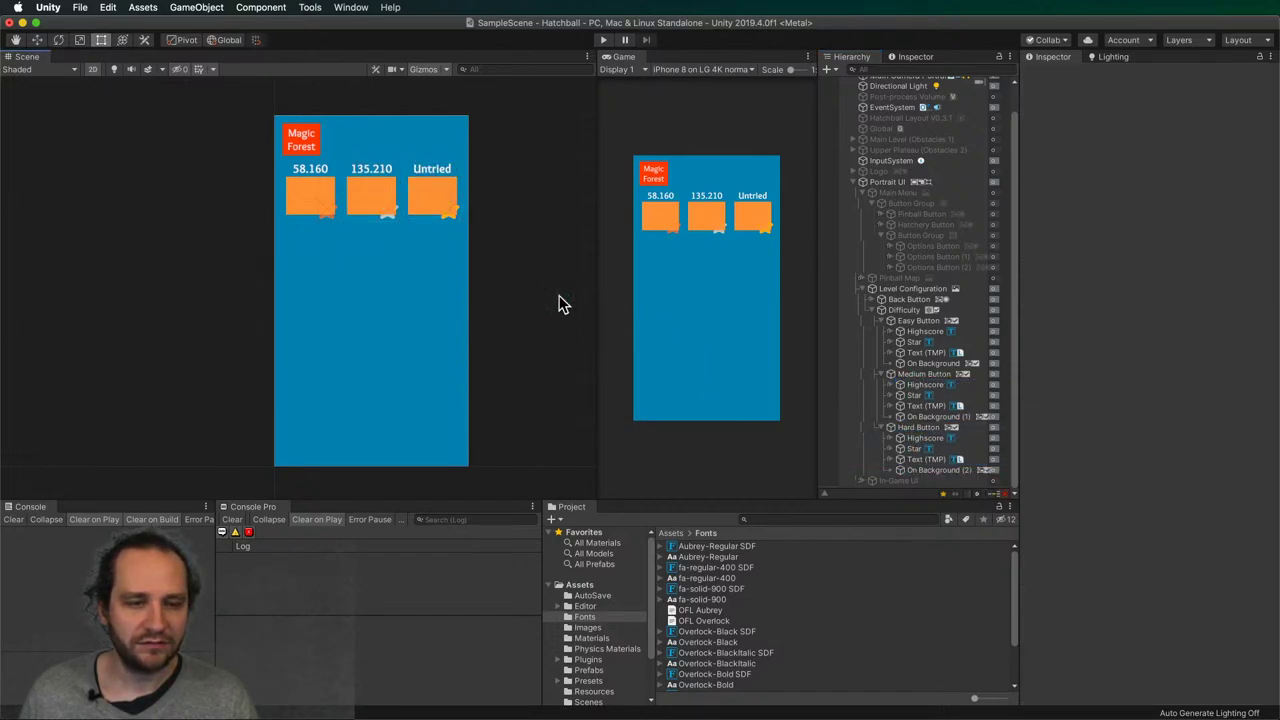
key("super+z")
key("super+z")
key("super+z")
key("super+z")
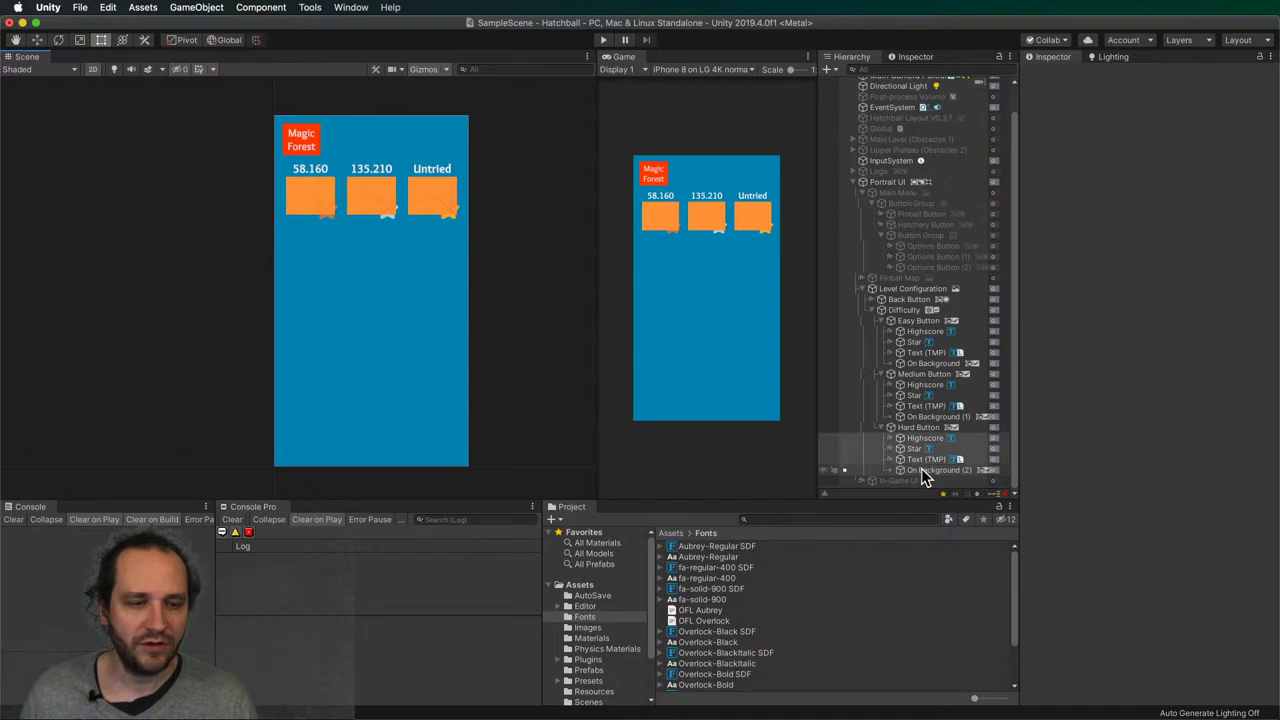
- Undo the Easy Button reordering and toggle Easy's Is On checkbox again
key("super+z")
key("super+z")
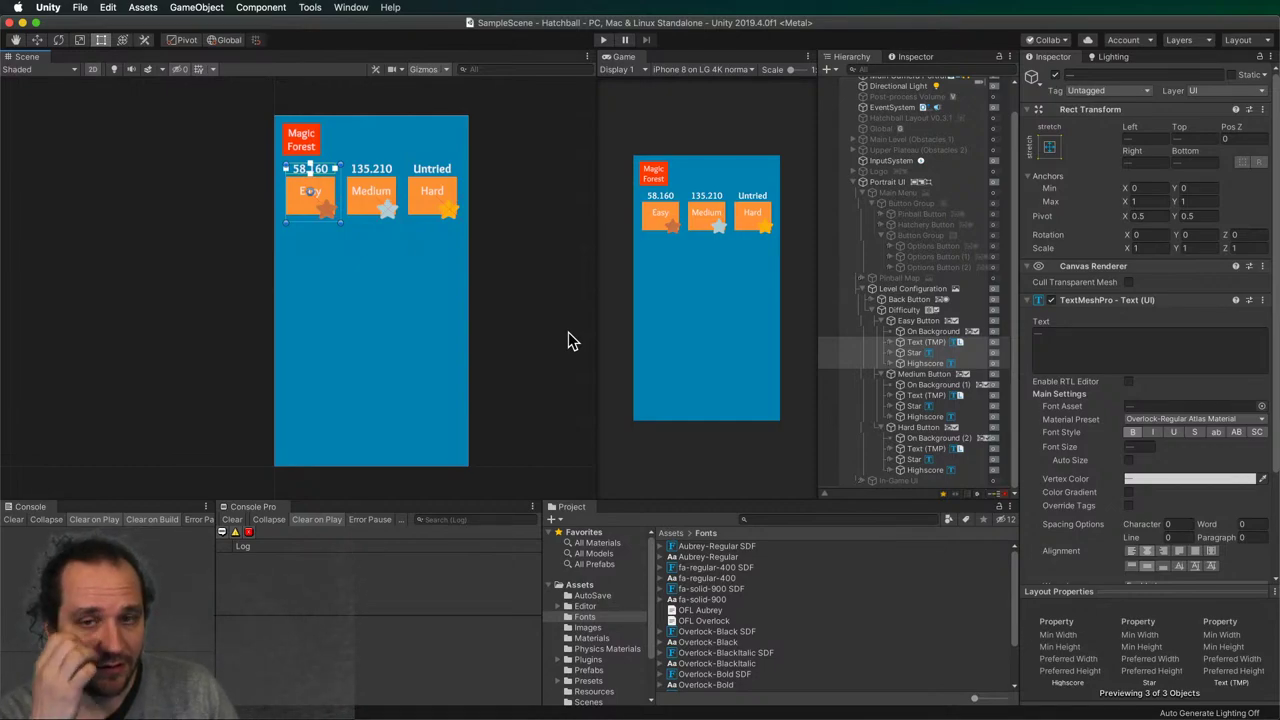
left_click(915, 340)
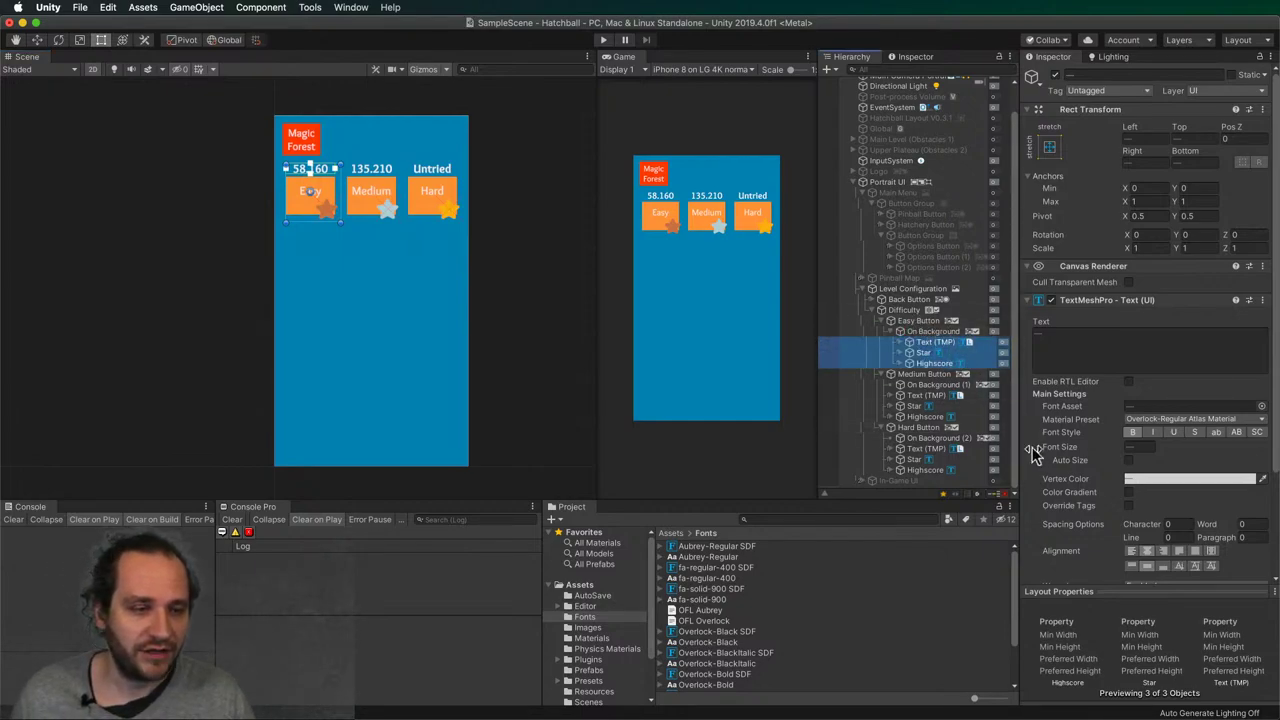
scroll(1040, 455, "down", 3)
left_click(916, 320)
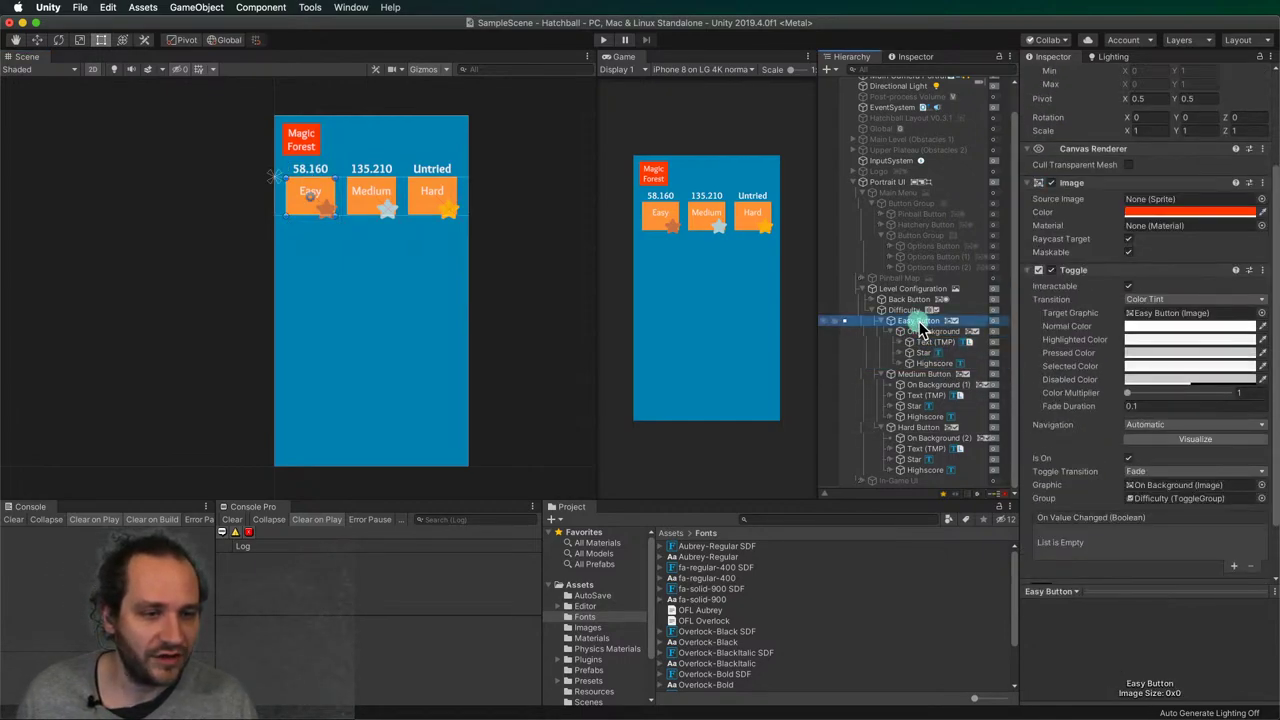
left_click(1128, 458)
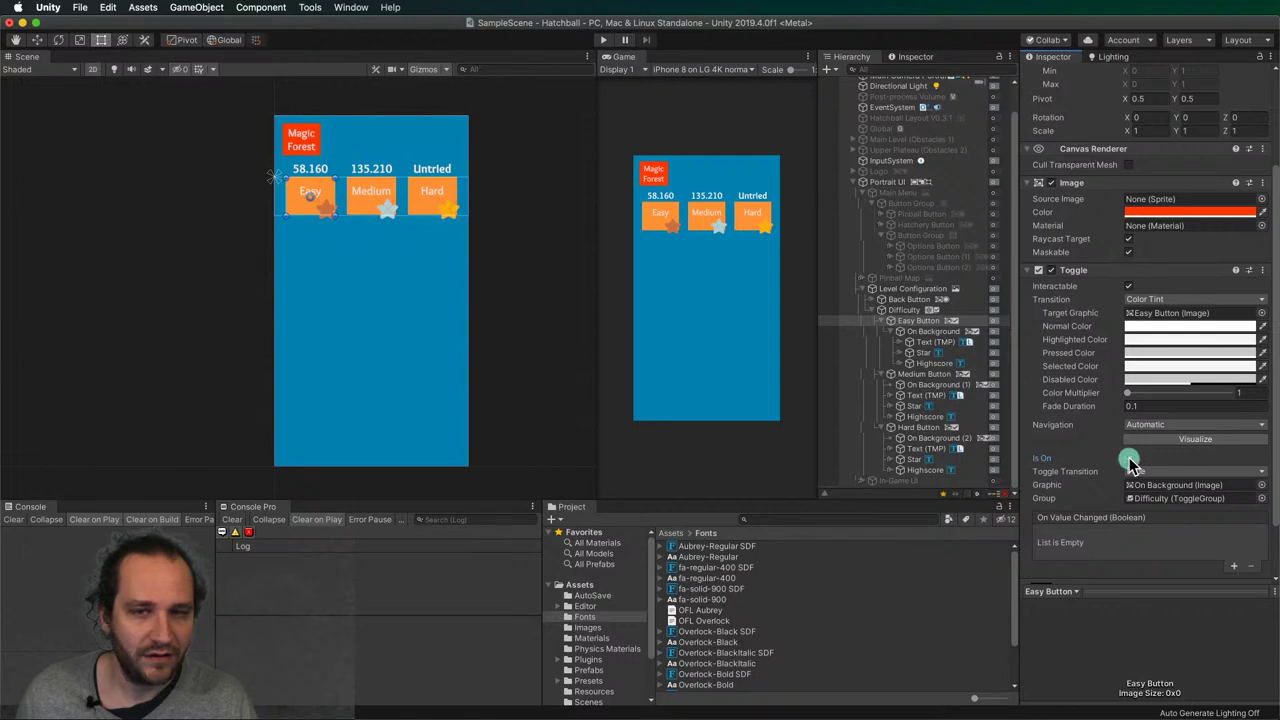
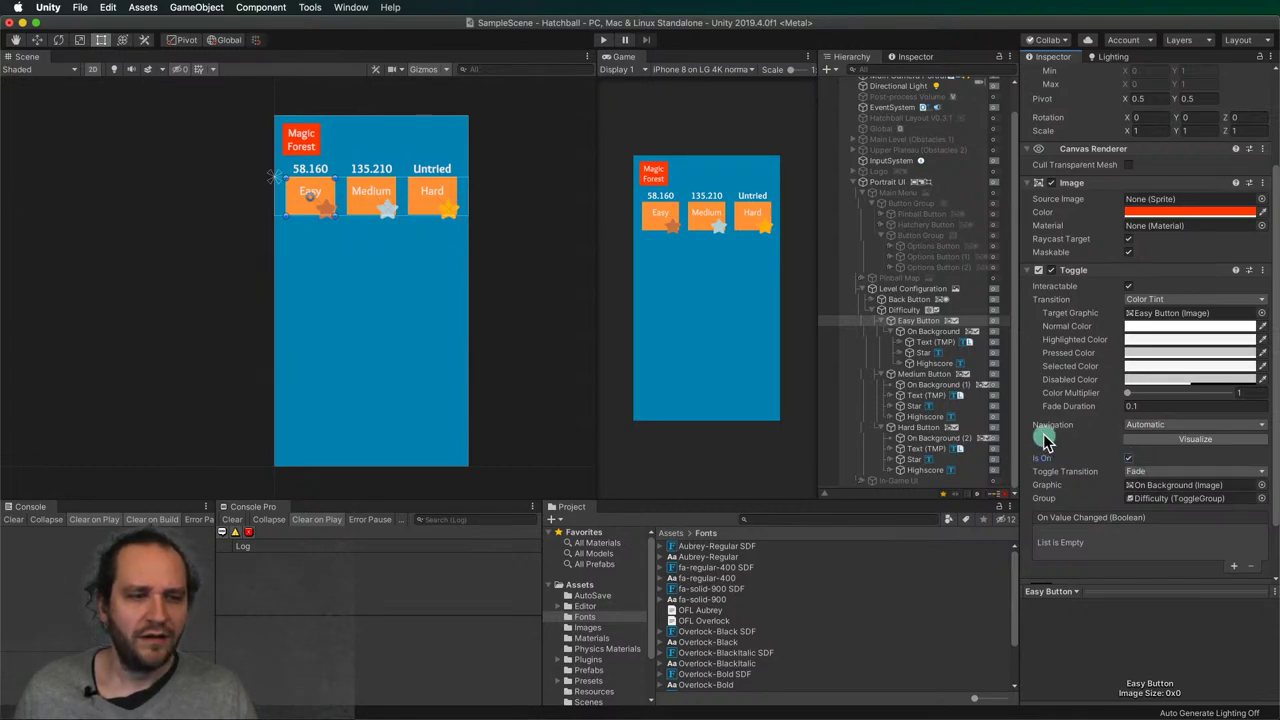
- Remove the Toggle component from the Easy button's On Background image
left_click(928, 343)
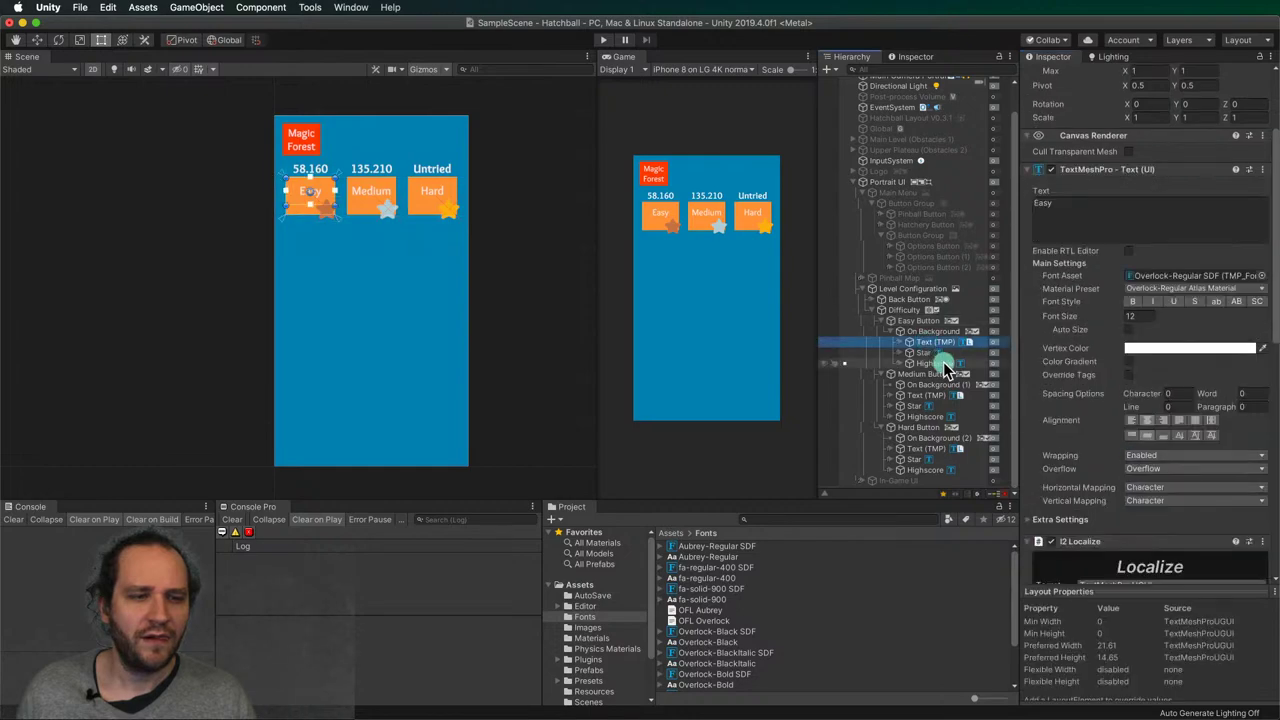
left_click(942, 364, "shift")
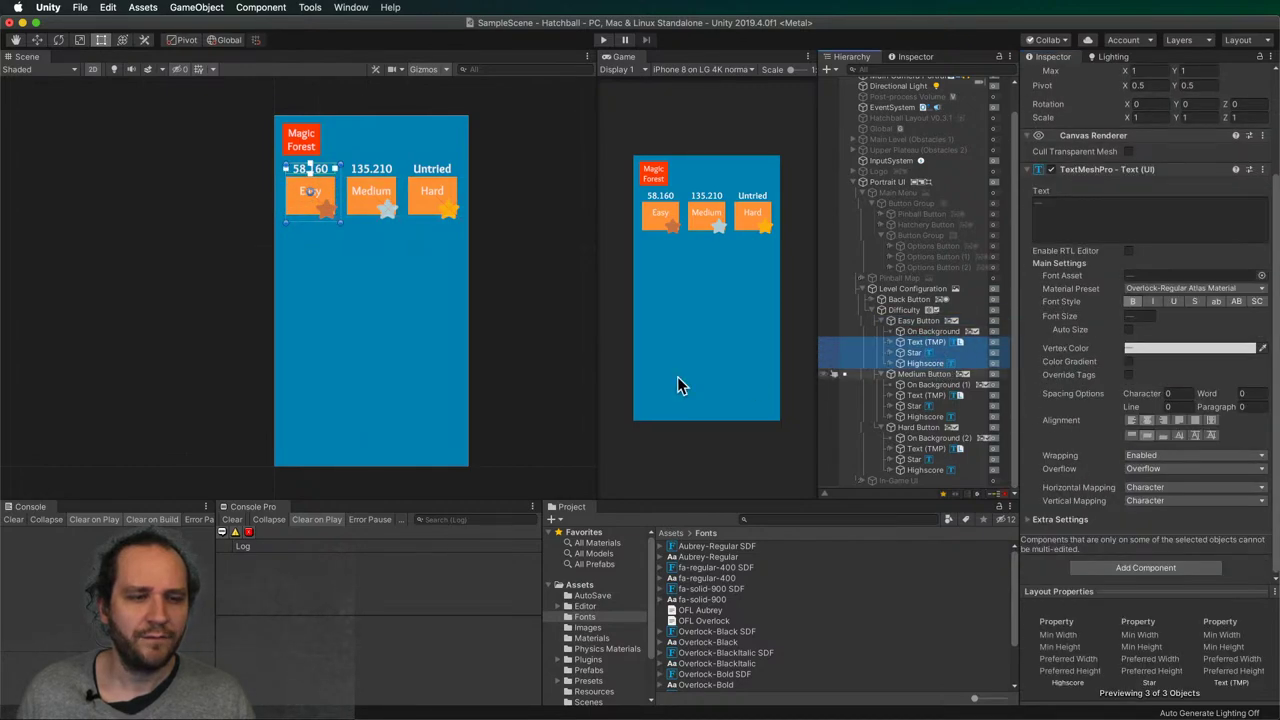
left_click(517, 332)
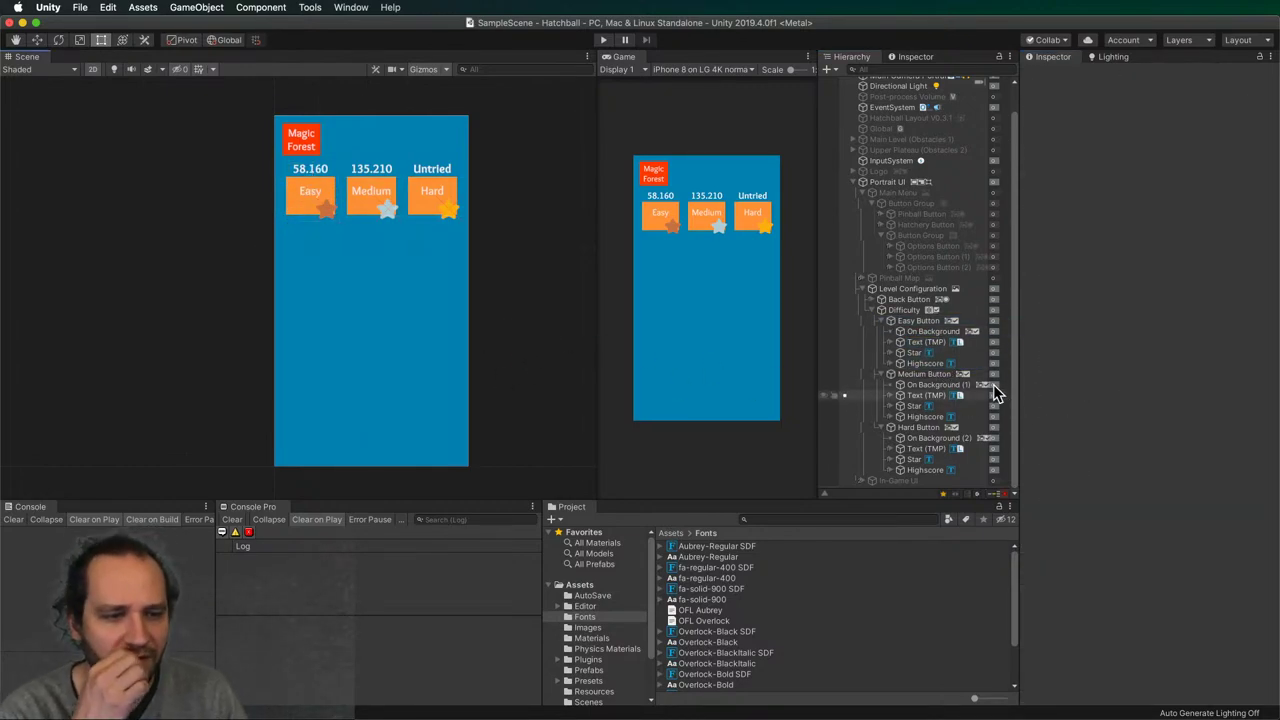
left_click(940, 332)
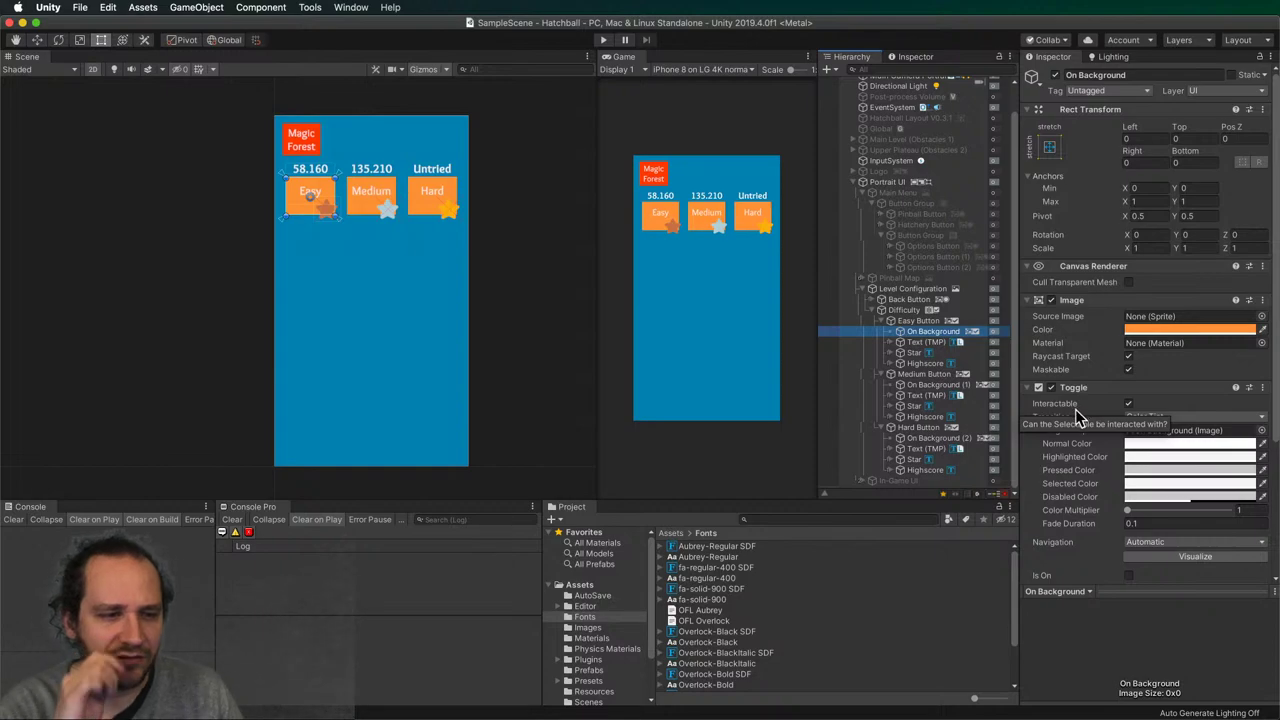
right_click(1076, 388)
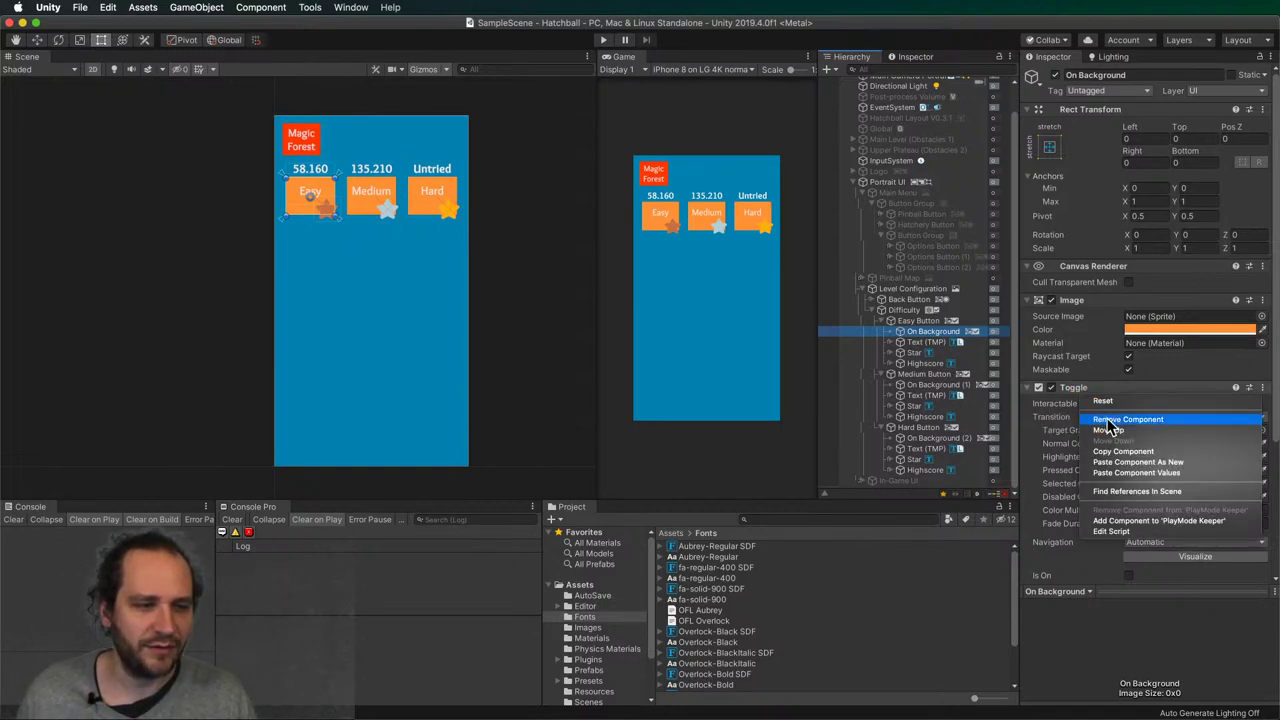
left_click(1108, 421)
- Remove the Toggle from the Medium and Hard backgrounds together, then run the game to test
left_click(936, 396)
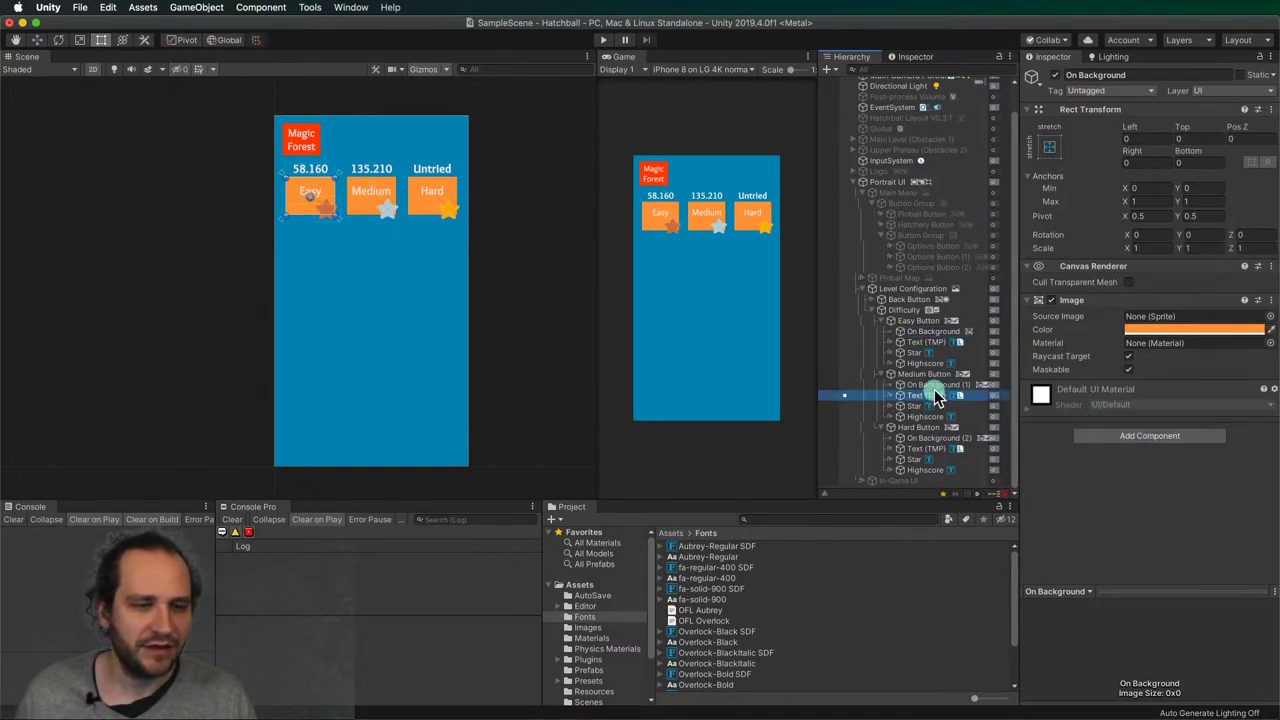
left_click(932, 385)
left_click(928, 439, "super")
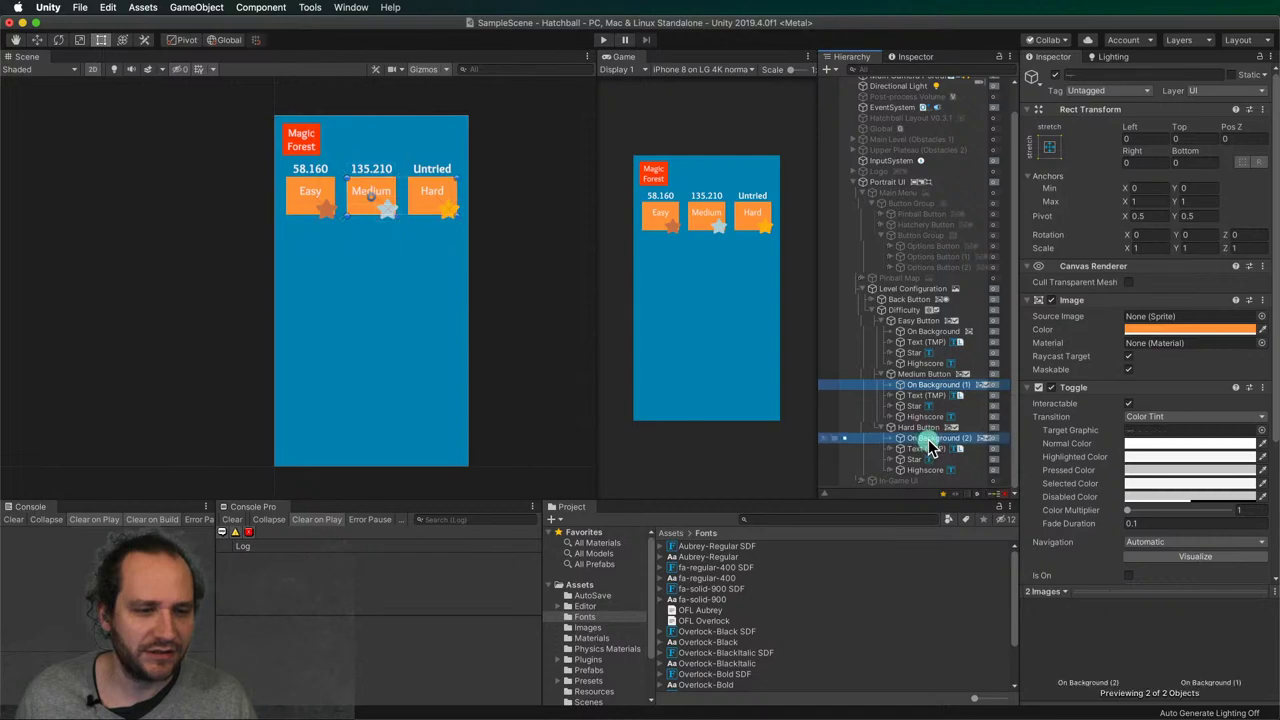
right_click(1066, 390)
left_click(1094, 426)
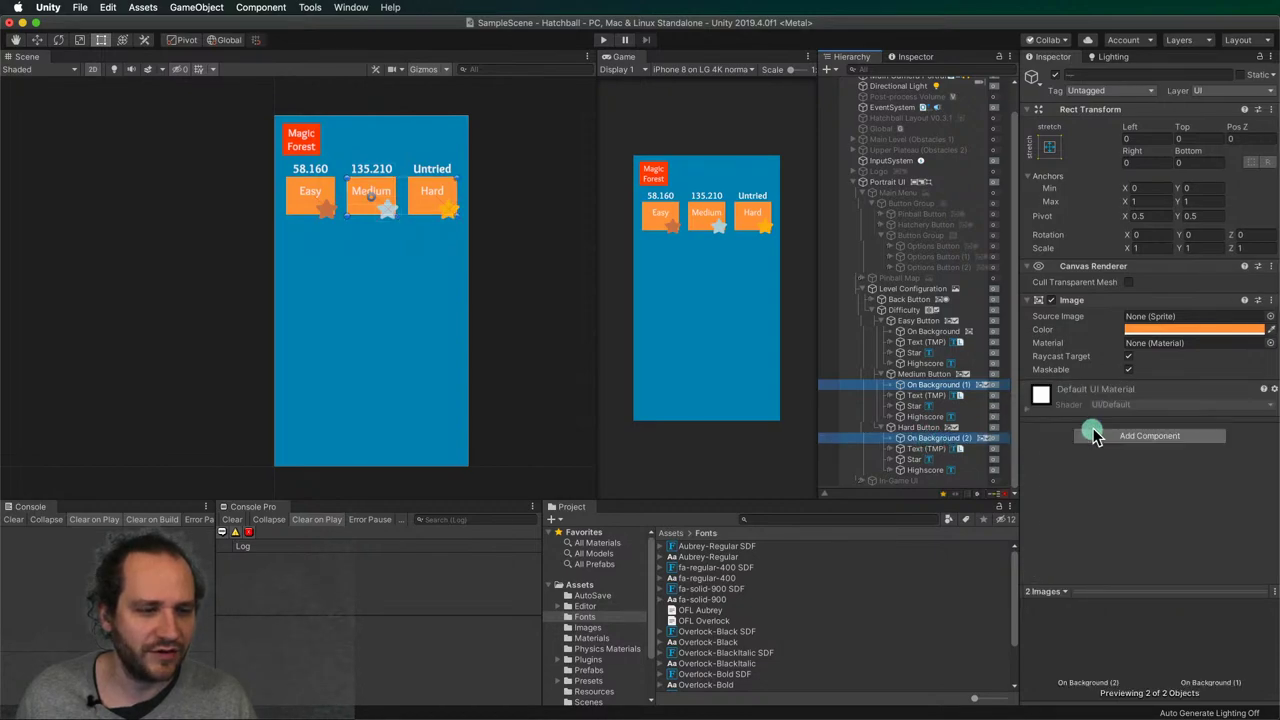
left_click(551, 348)
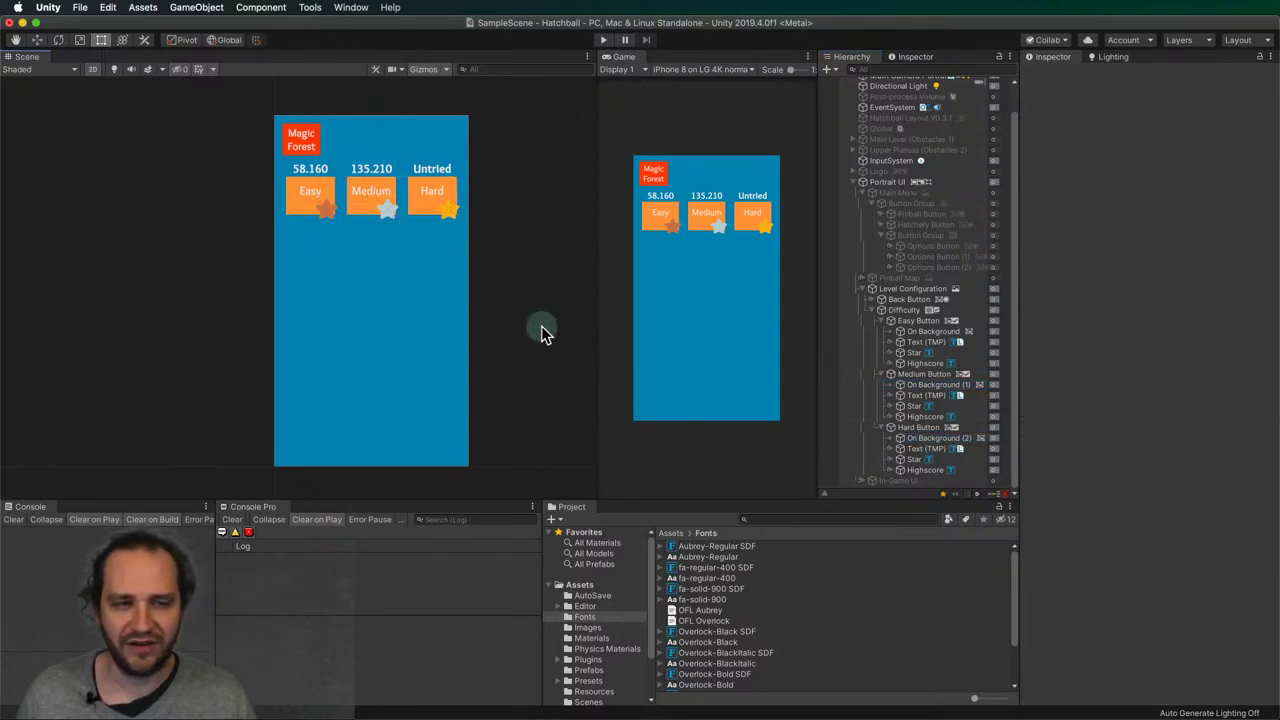
left_click(603, 42)
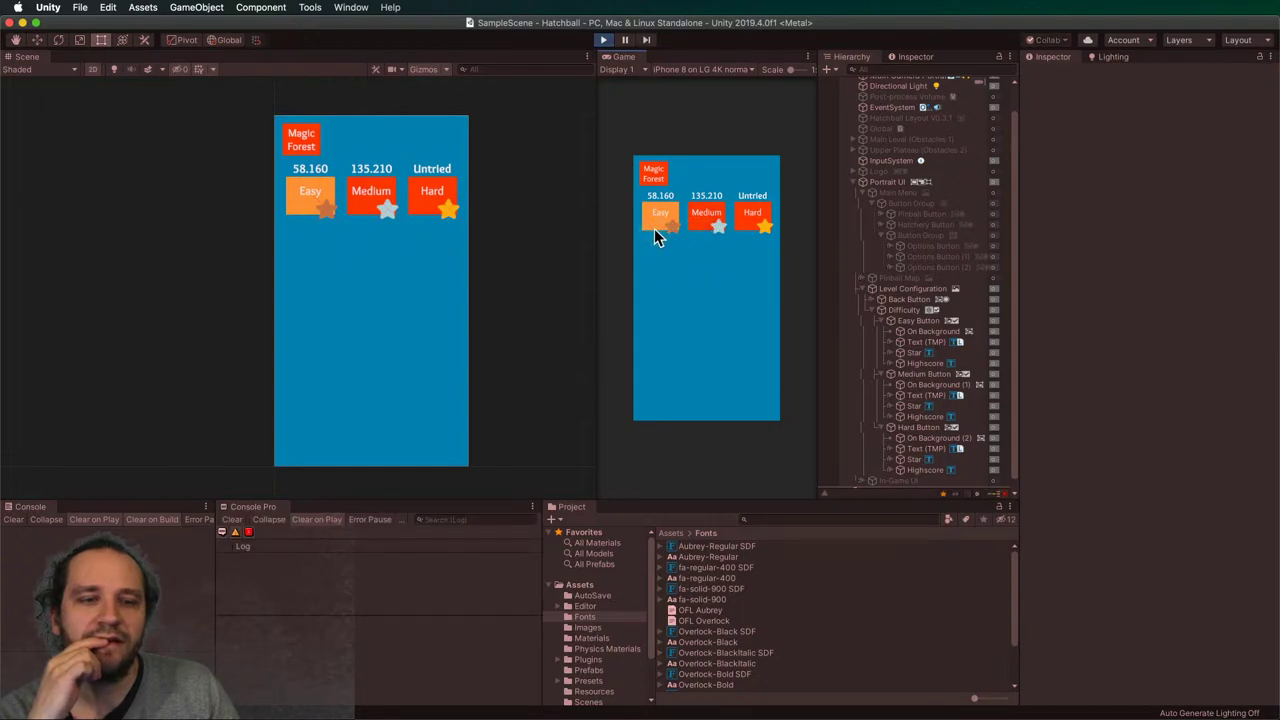
left_click(653, 190)
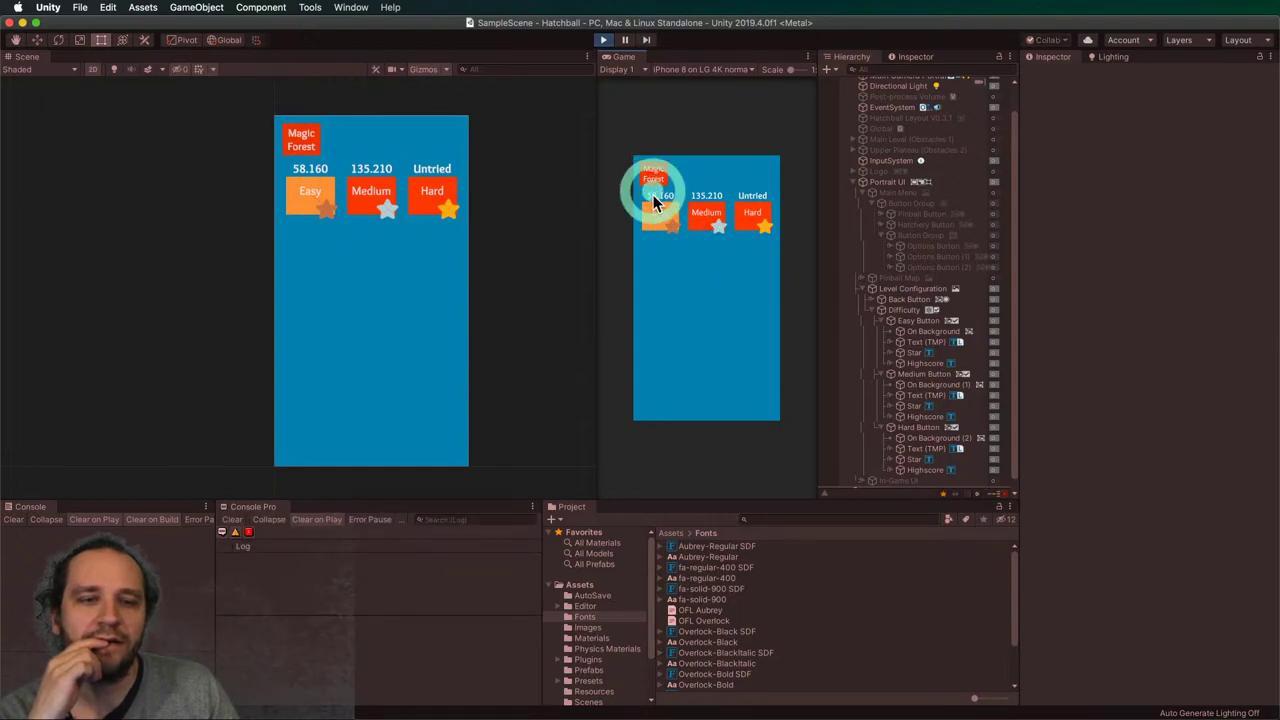
left_click(656, 226)
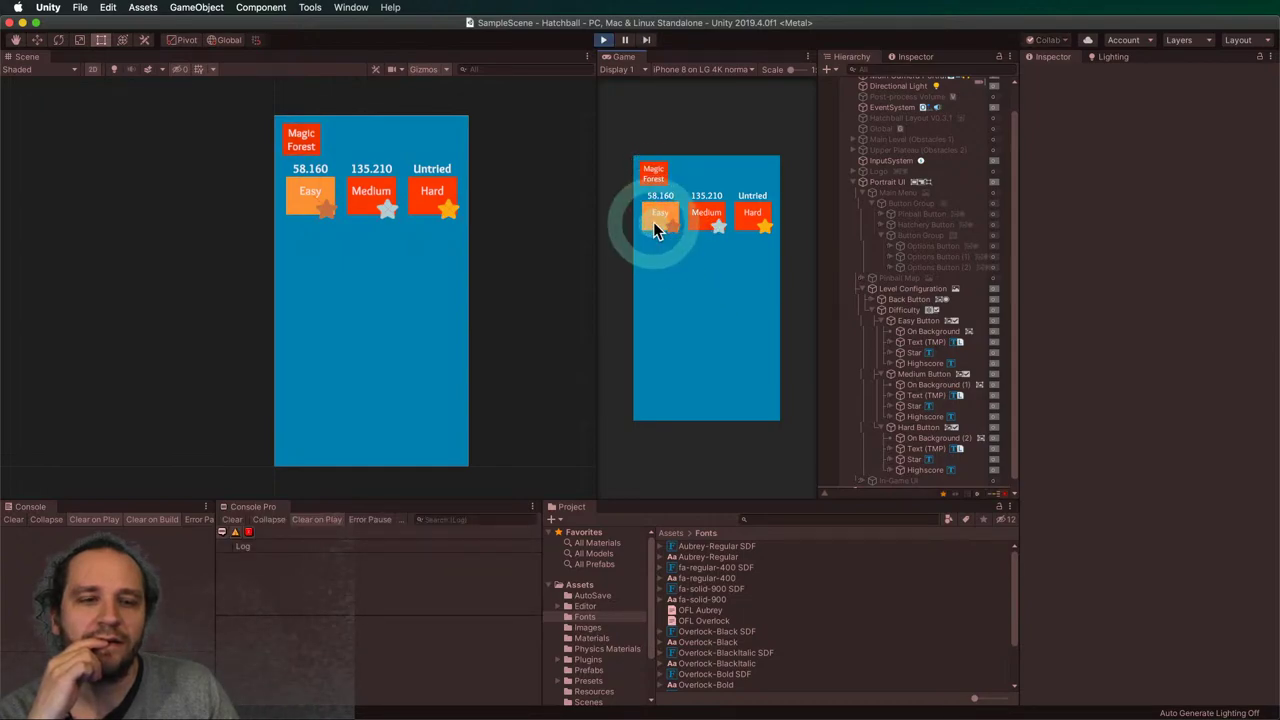
left_click(714, 225)
left_click(746, 228)
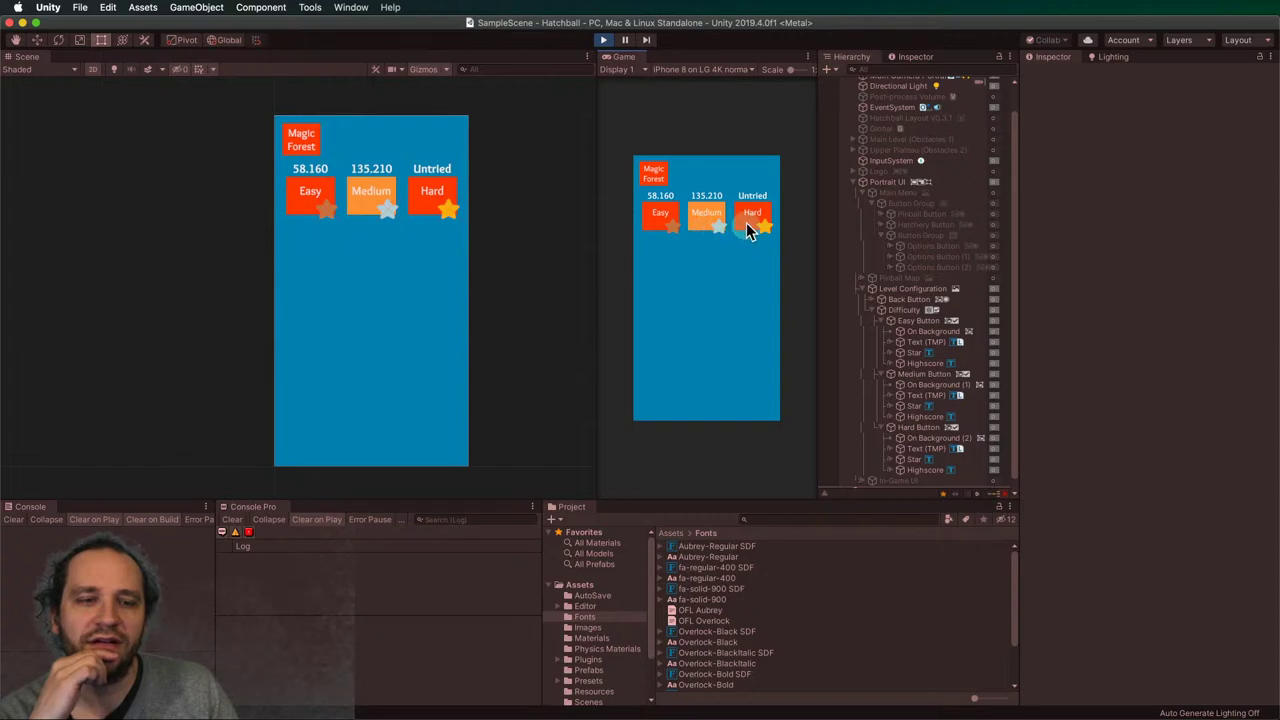
left_click(650, 218)
left_click(693, 222)
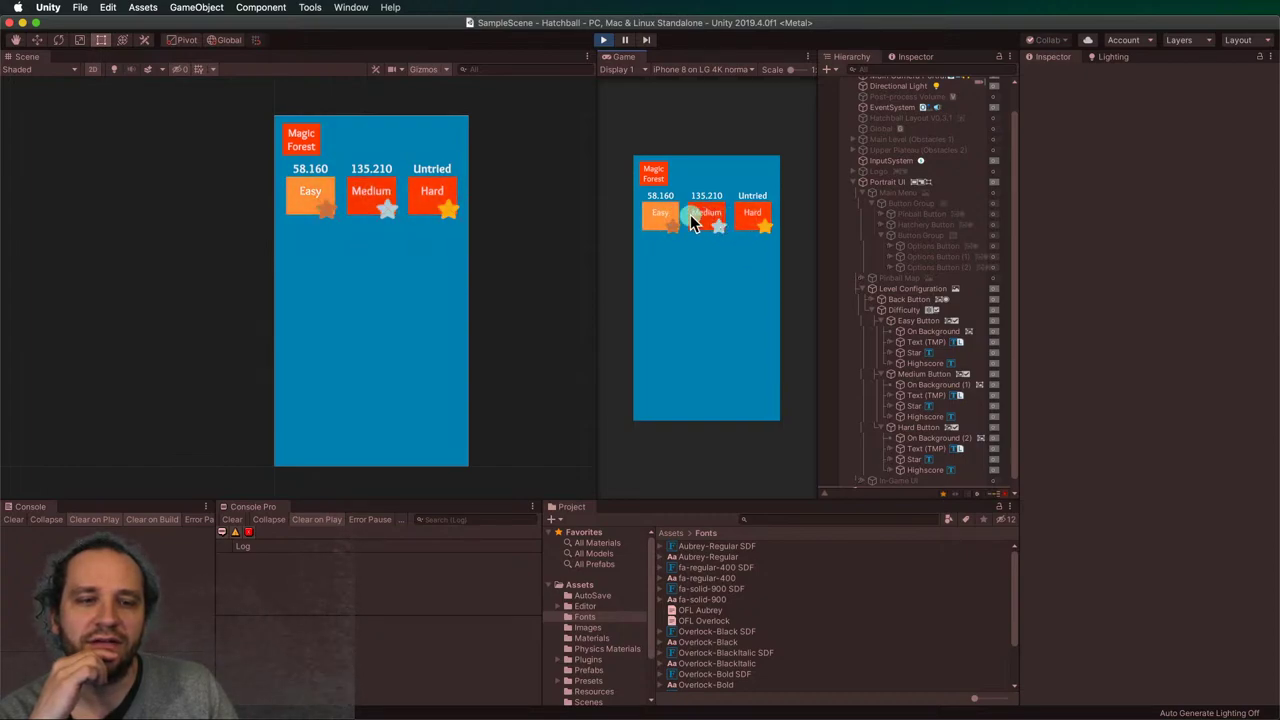
left_click(749, 220)
left_click(710, 222)
left_click(673, 222)
left_click(693, 195)
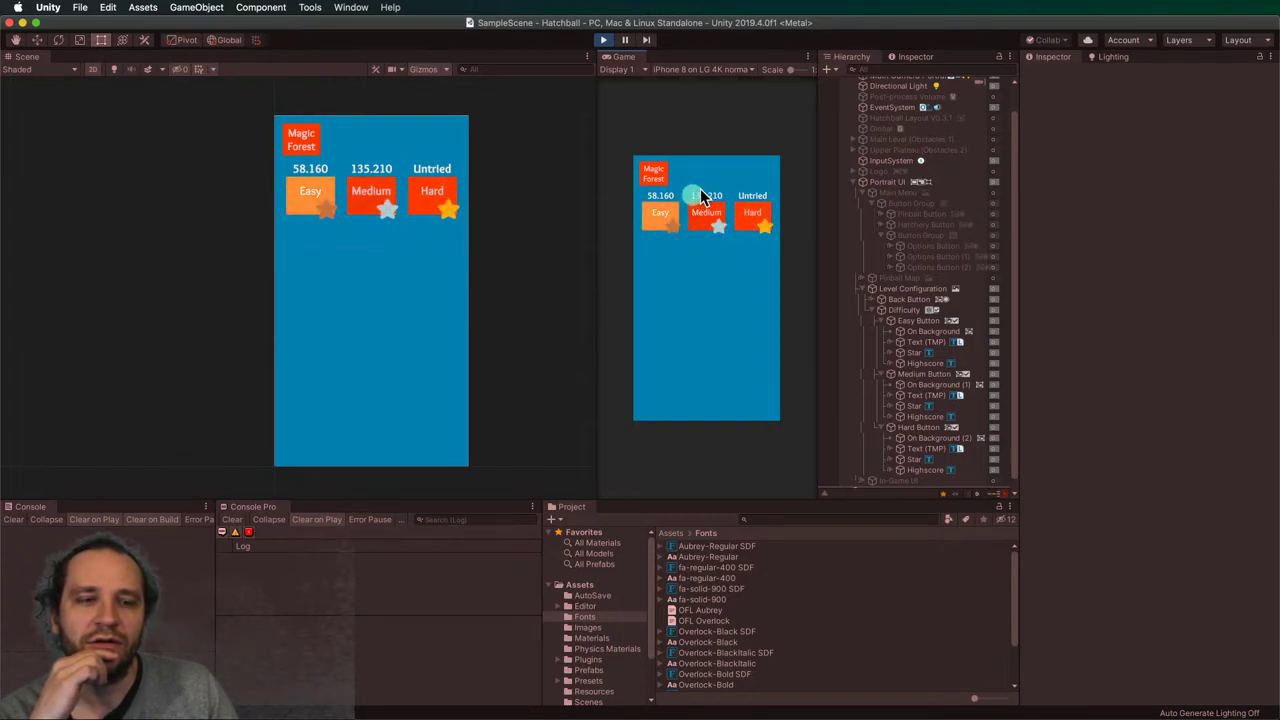
left_click(672, 212)
left_click(747, 211)
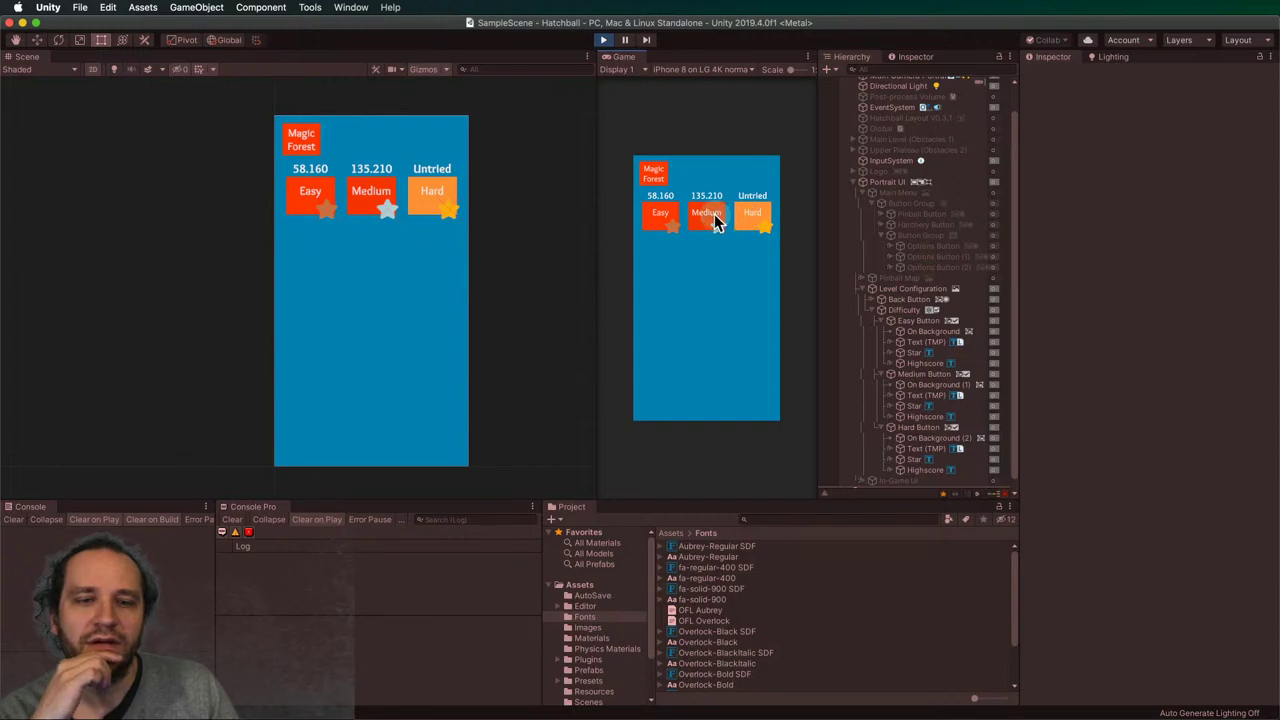
left_click(713, 222)
left_click(671, 217)
left_click(703, 215)
left_click(585, 48)
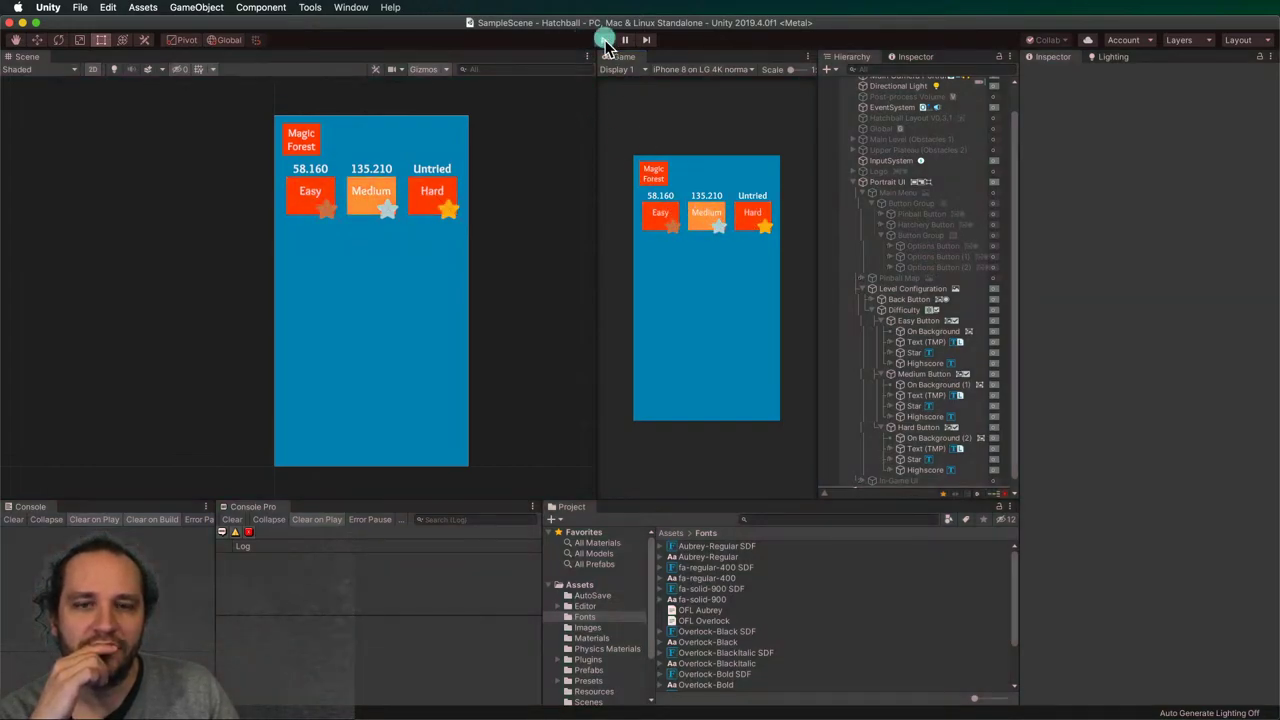
- Start replacing the Level Configuration back button's 'Magic Forest' label with '< Back'
left_click(892, 299)
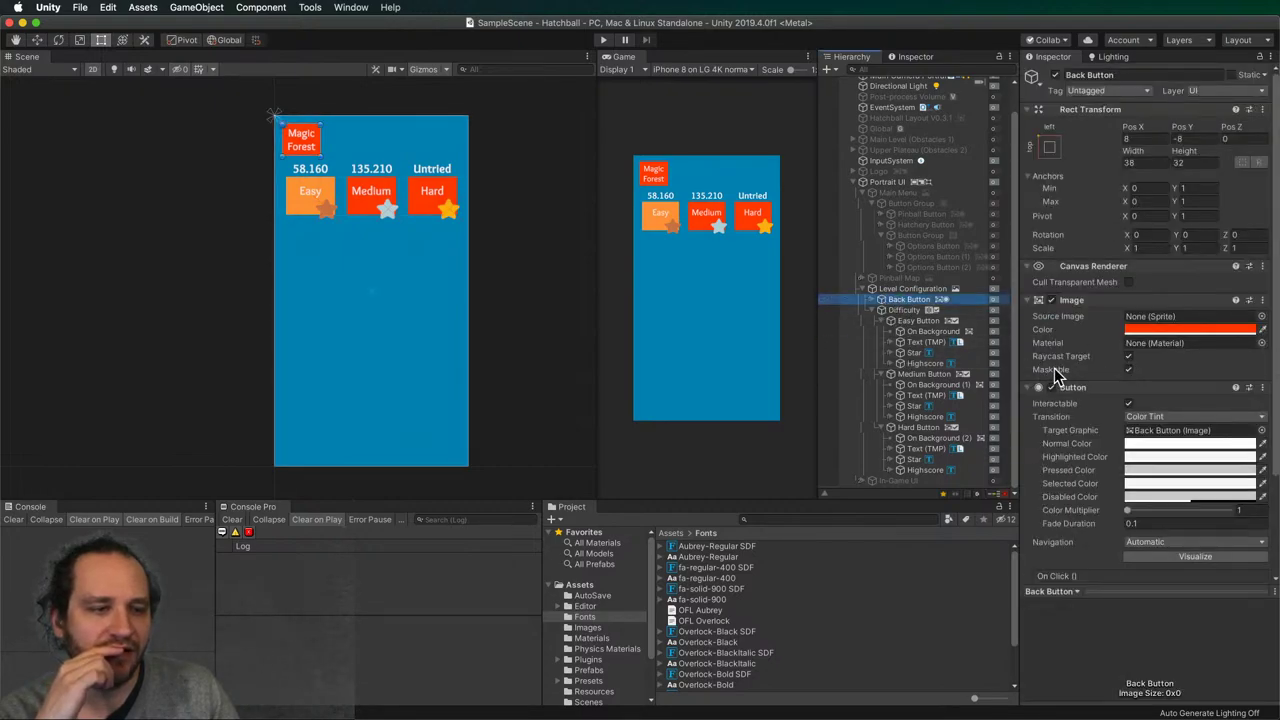
scroll(1075, 381, "down", 3)
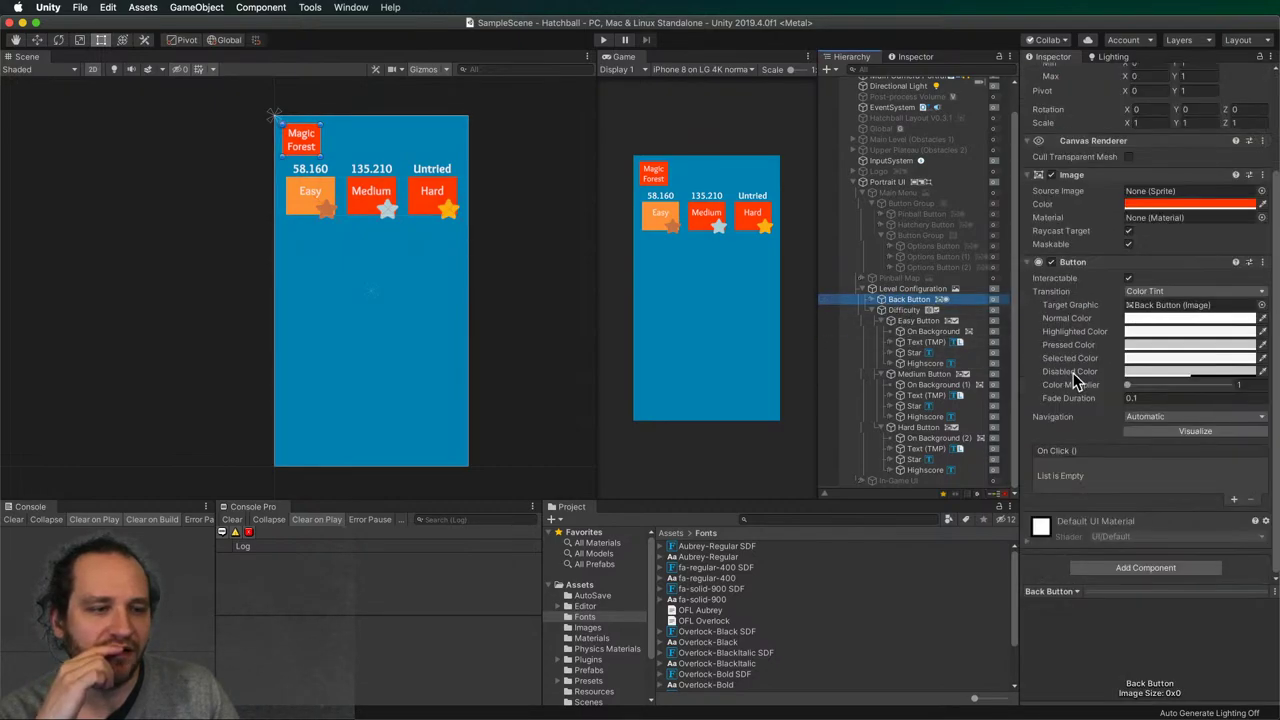
left_click(880, 299)
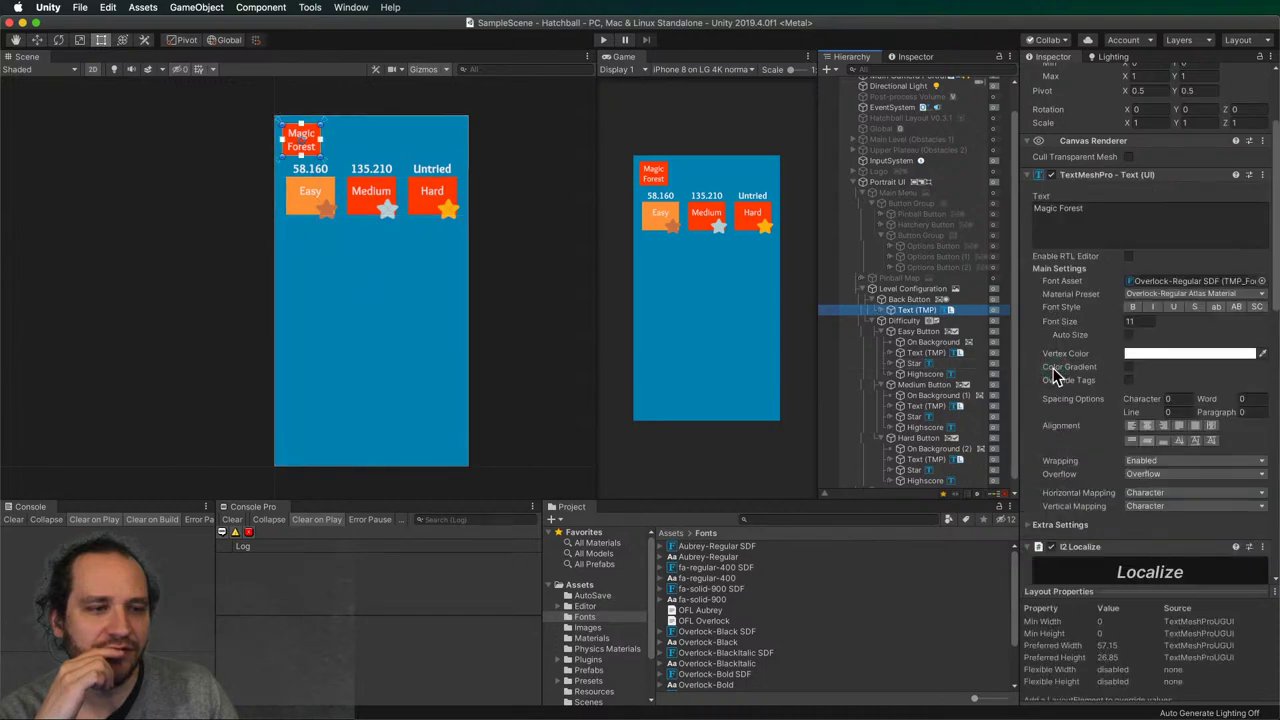
left_click(1108, 222)
type("< Back")
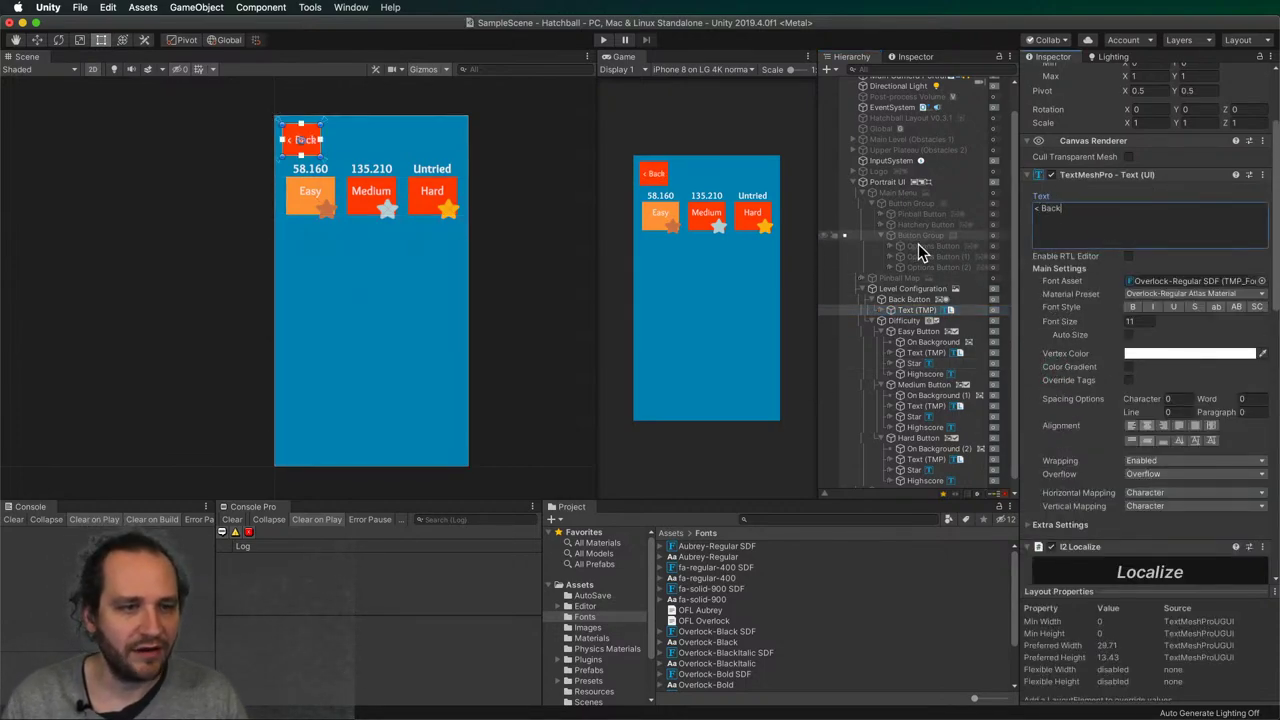
- Select the Pinball Map back button's text for comparison
left_click(862, 277)
left_click(900, 288)
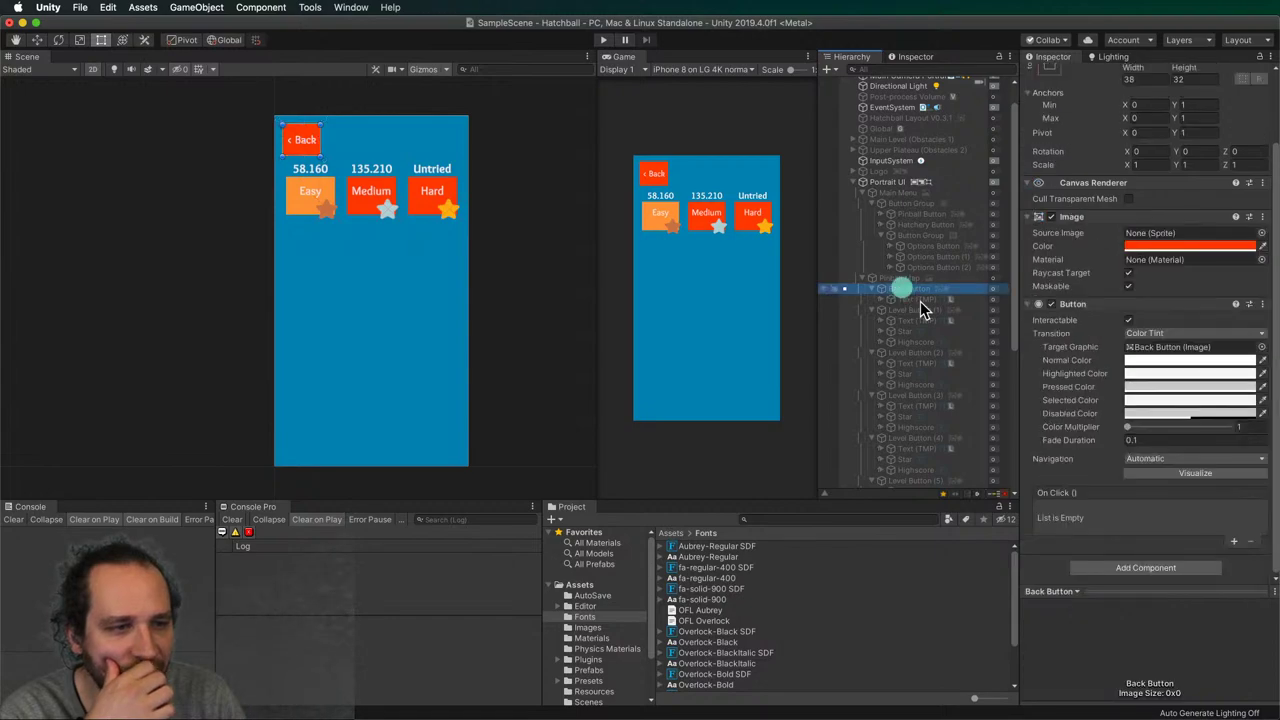
left_click(972, 300)
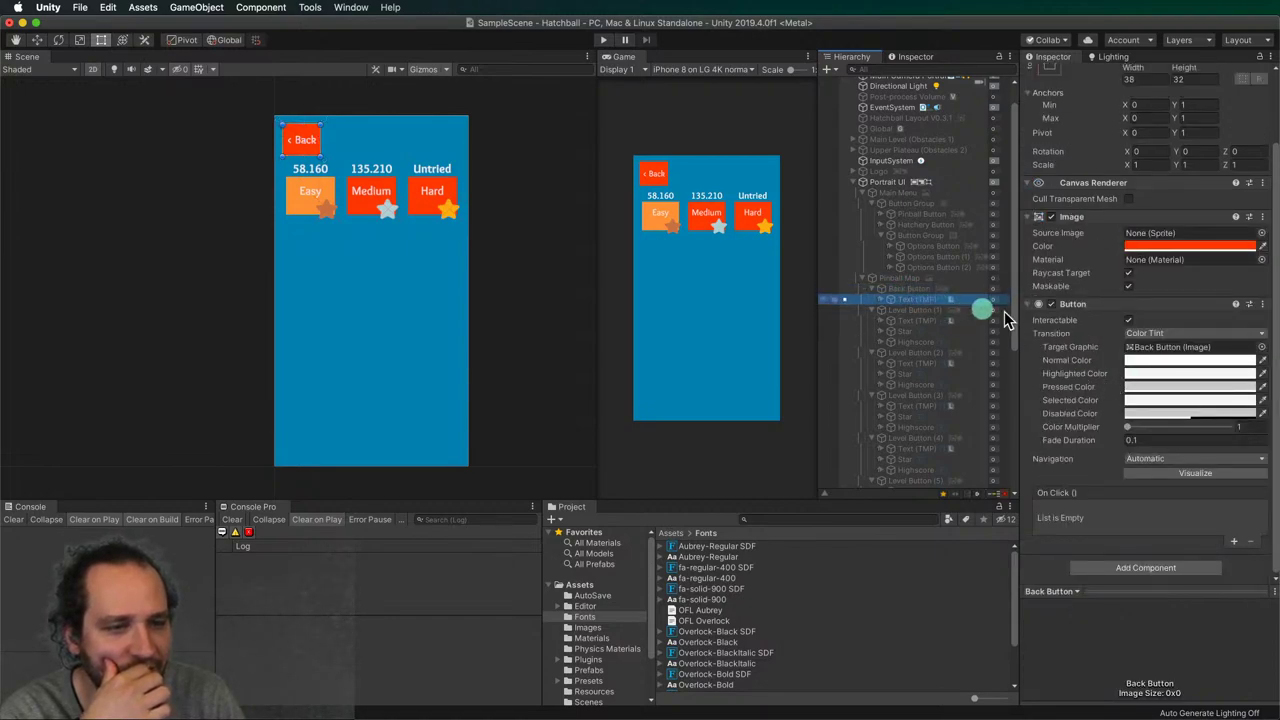
- Clear the I2 Localize term and add '< Back' as a new term to the language source
right_click(1096, 151)
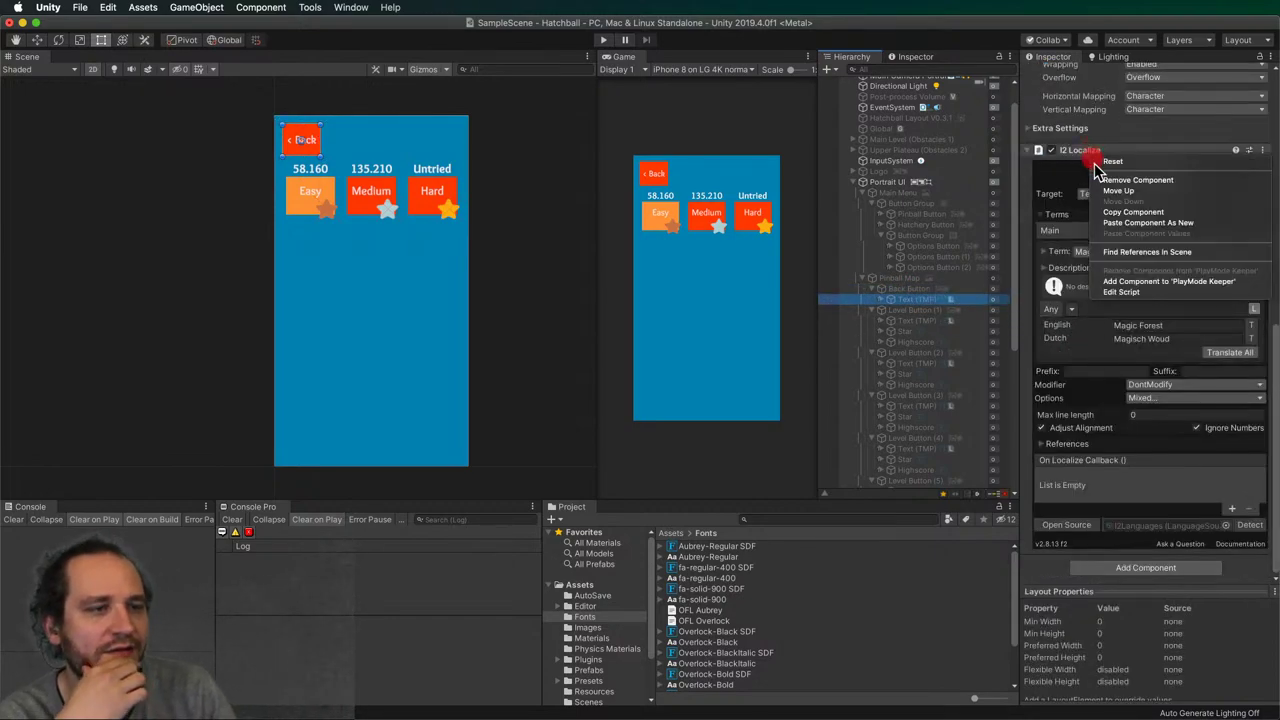
left_click(1078, 262)
left_click(1088, 252)
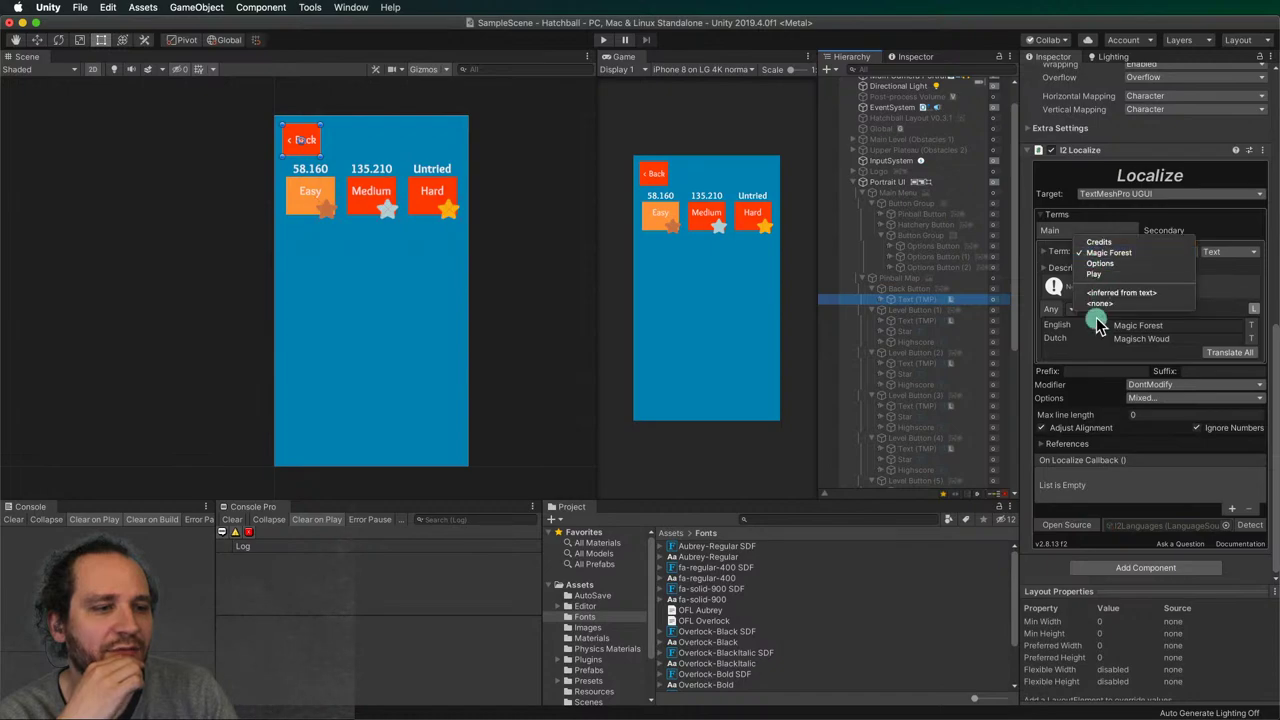
left_click(1092, 308)
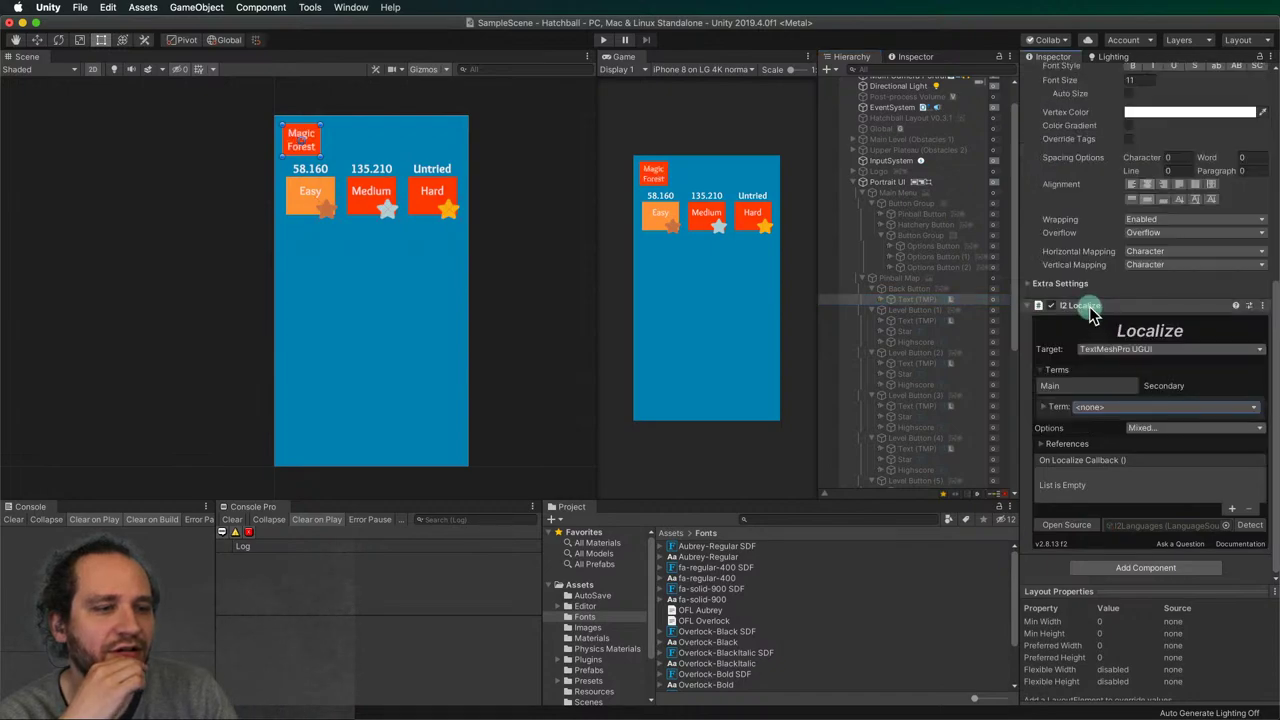
left_click(1091, 400)
left_click(1102, 397)
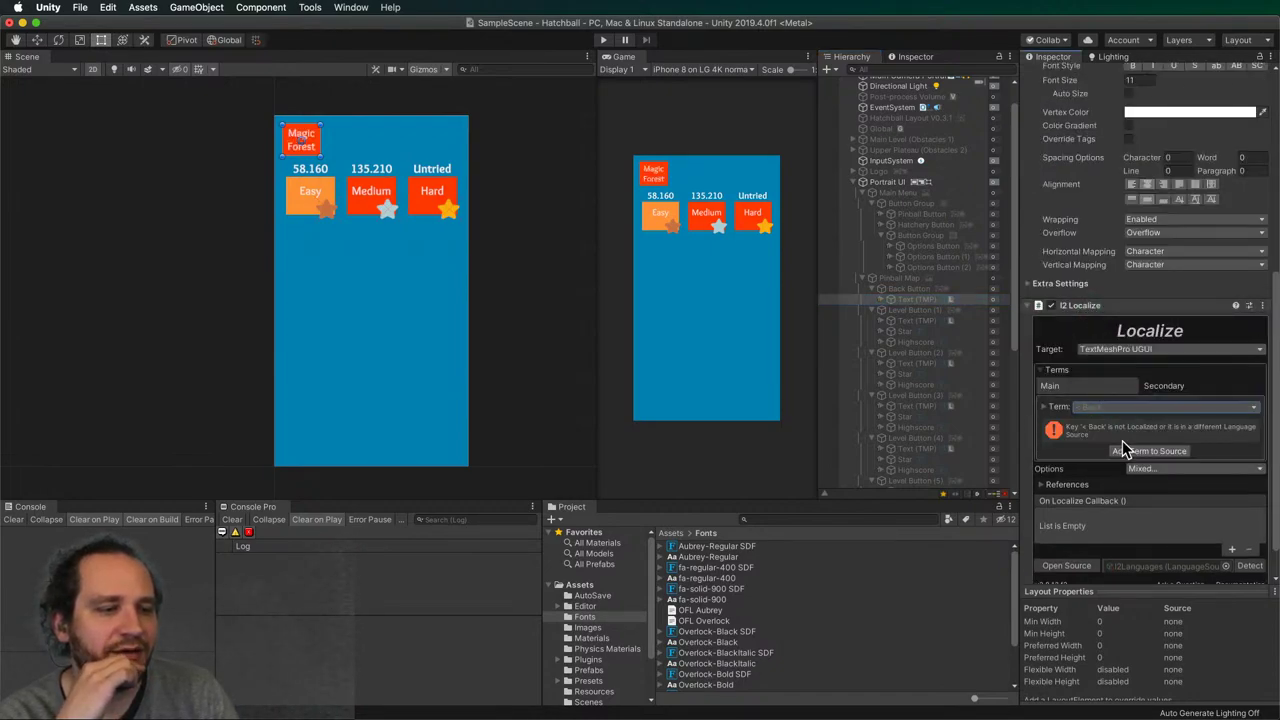
left_click(1134, 451)
- Give the '< Back' term English '< Back' and Dutch '< Terug', previewing in English
scroll(1124, 435, "down", 3)
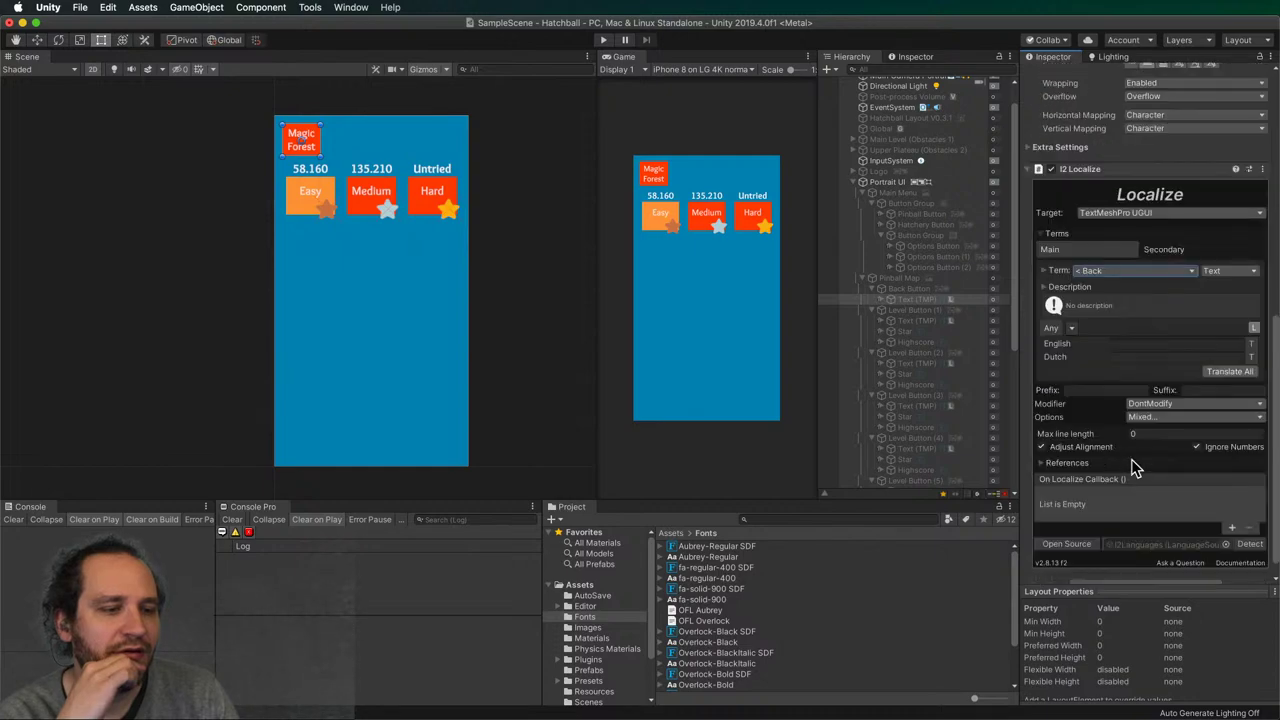
left_click(1141, 345)
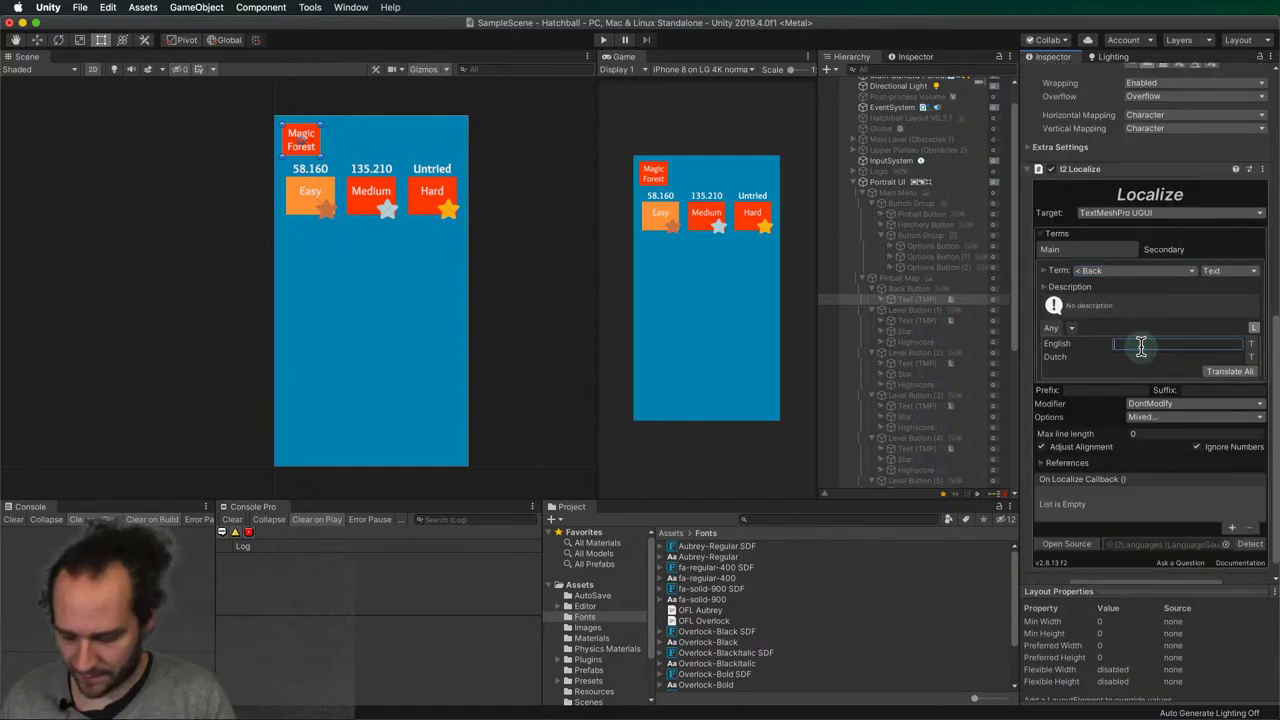
type("< Back")
left_click(1135, 357)
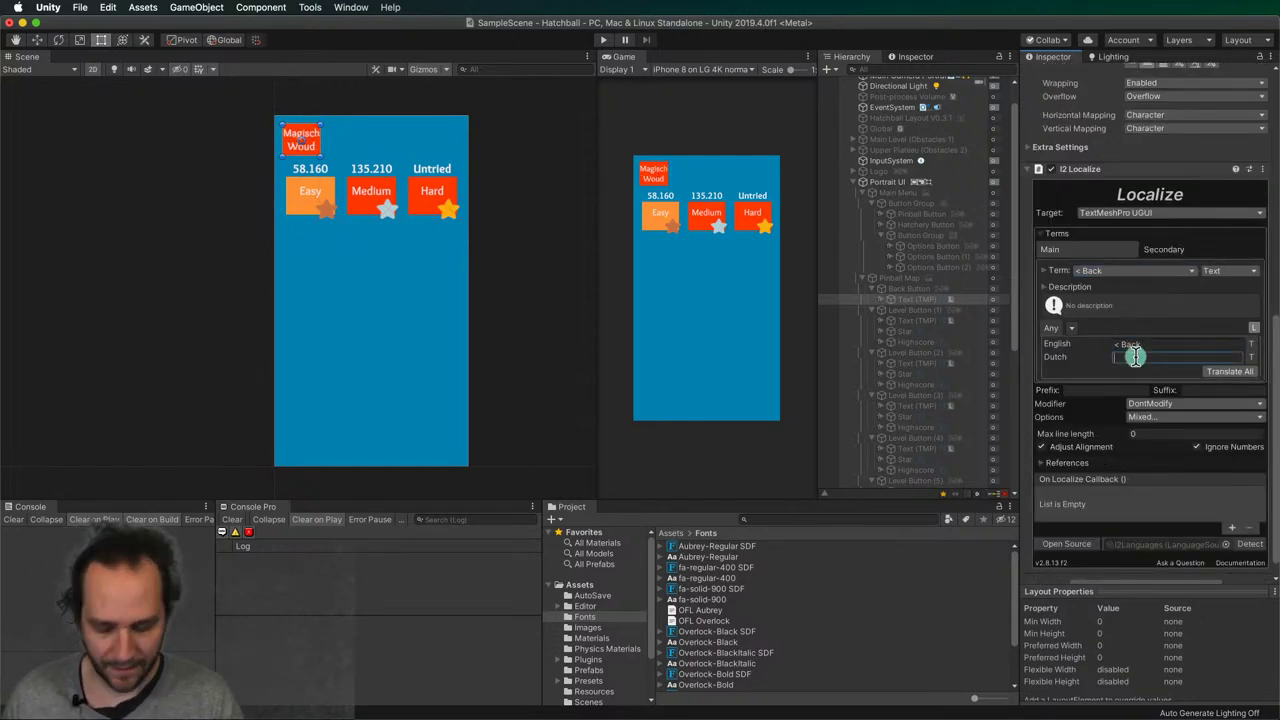
type("< Terug")
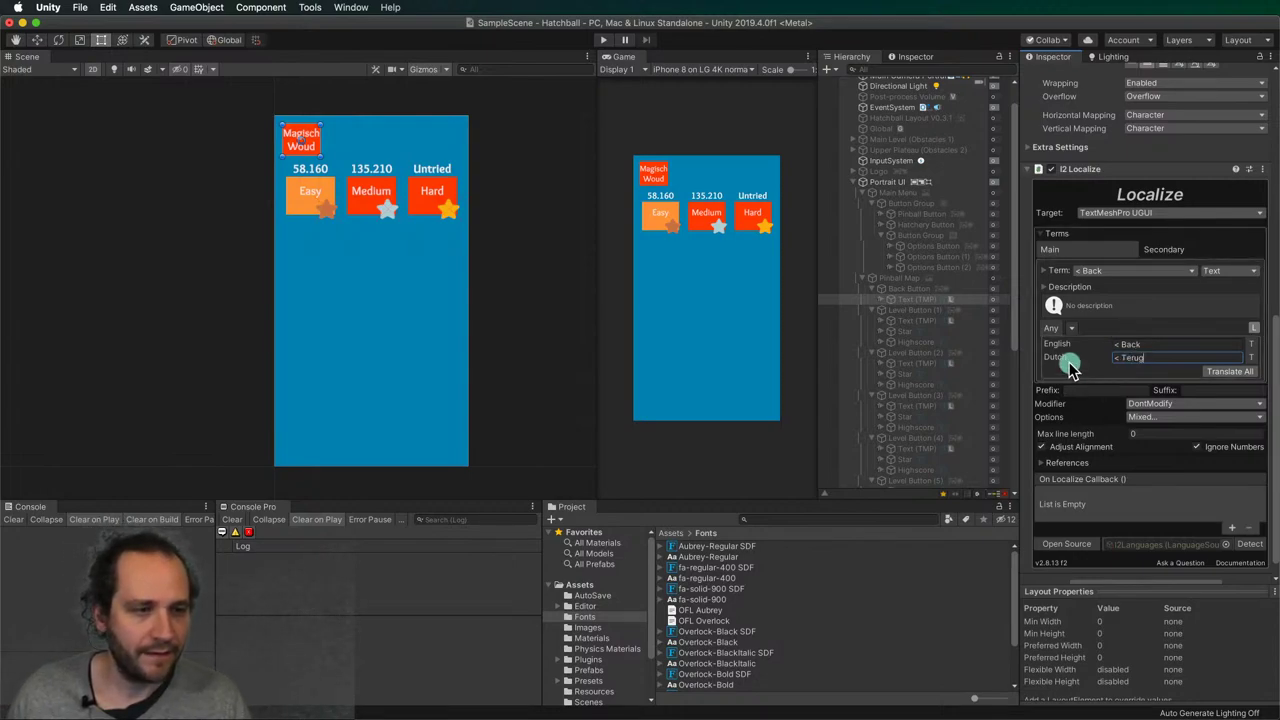
left_click(1057, 350)
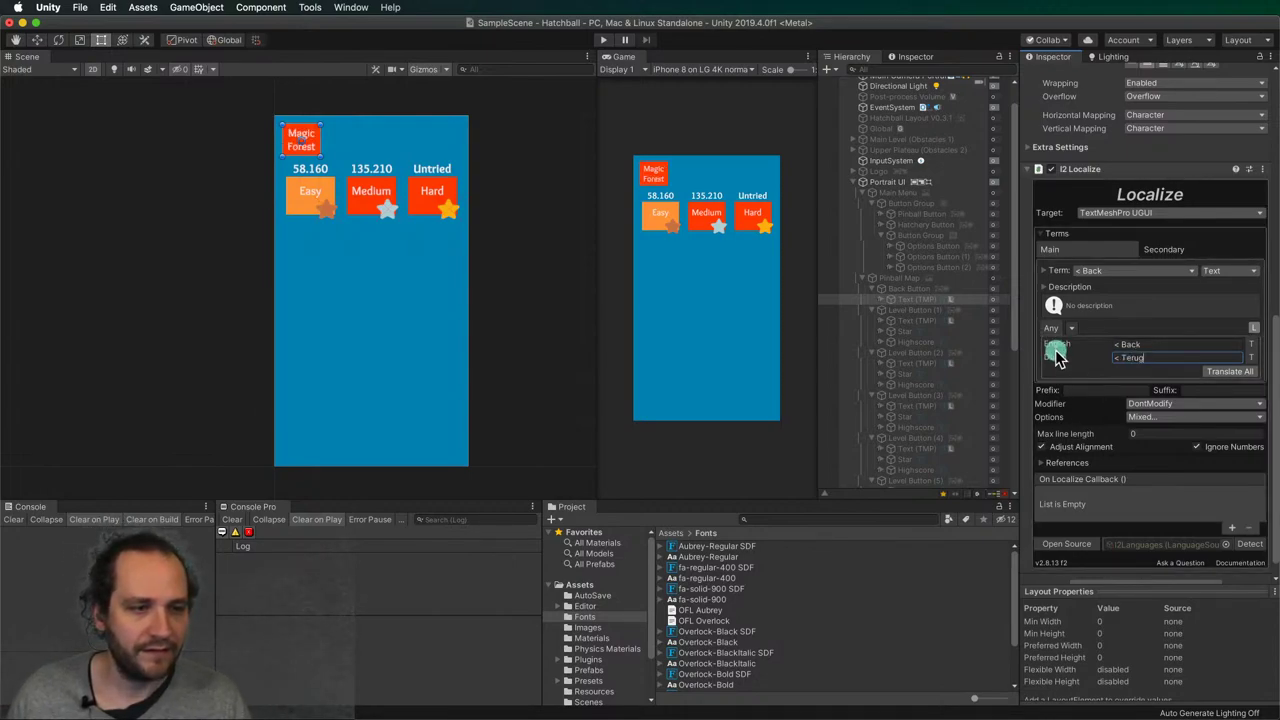
left_click(1057, 346)
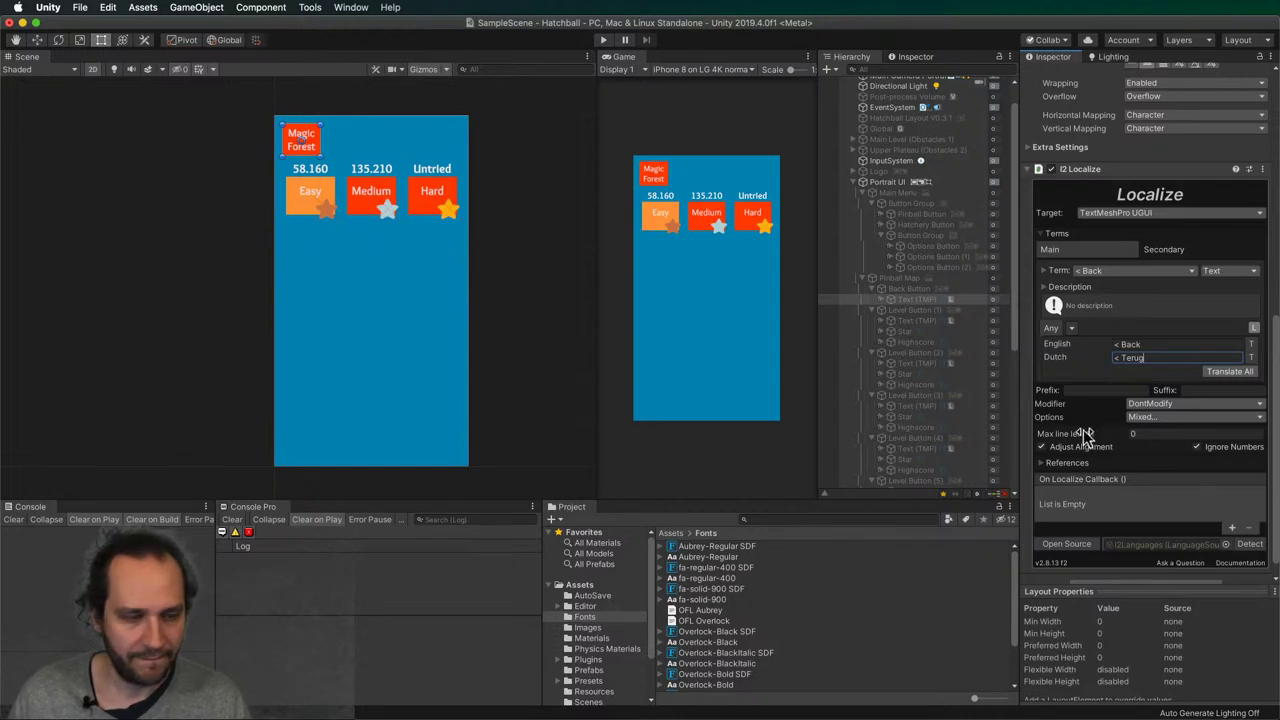
scroll(1088, 430, "up", 10)
scroll(1110, 351, "down", 10)
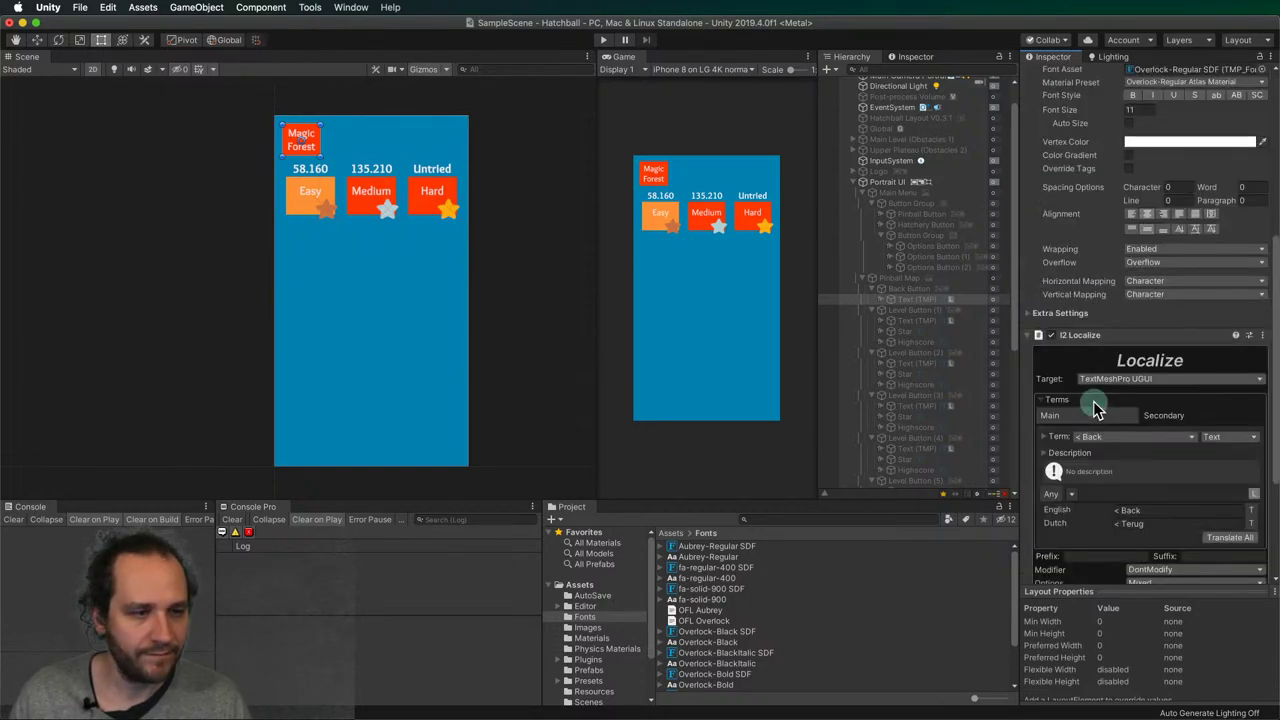
left_click(1111, 295)
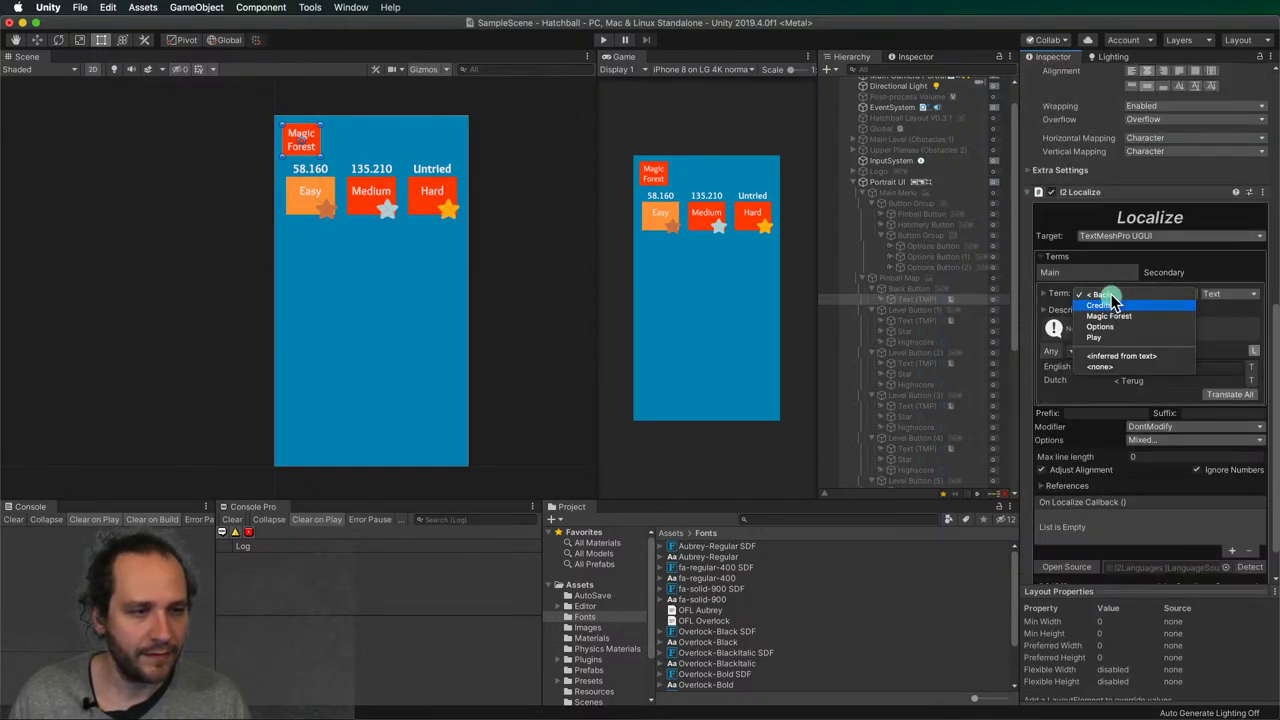
left_click(1100, 294)
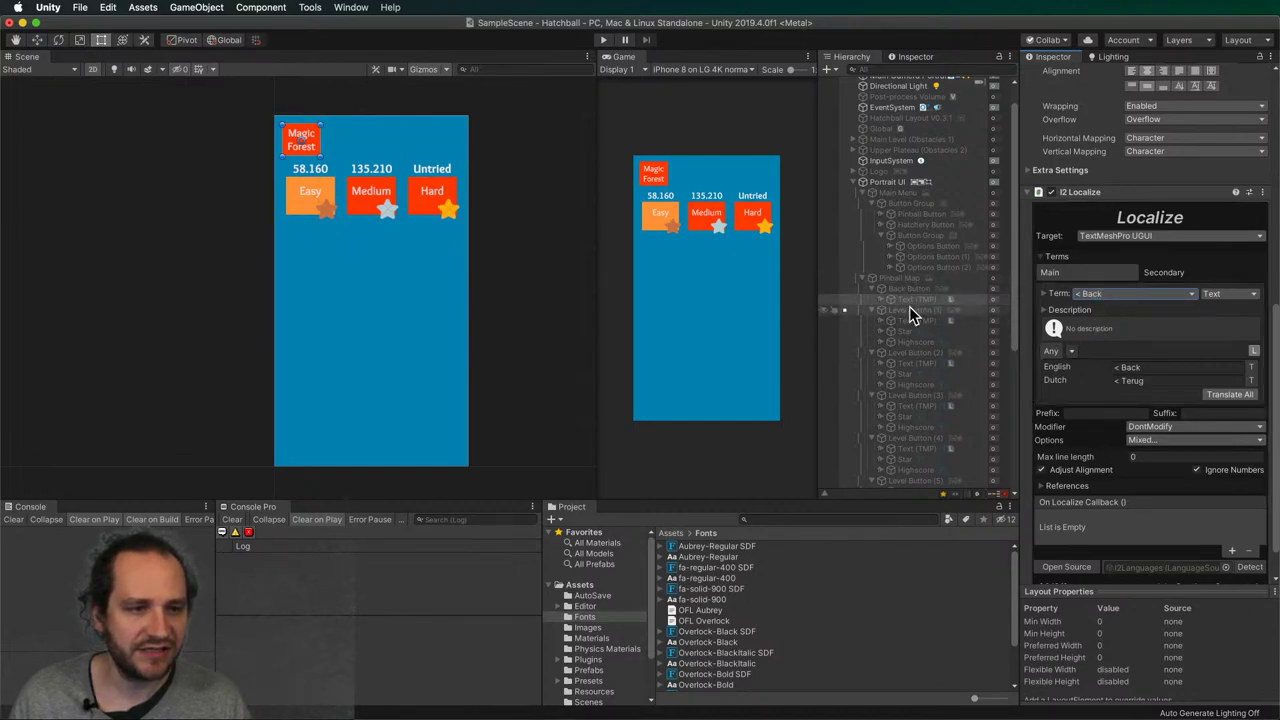
- Assign the '< Back' term to the Level Configuration back button's text
left_click(862, 277)
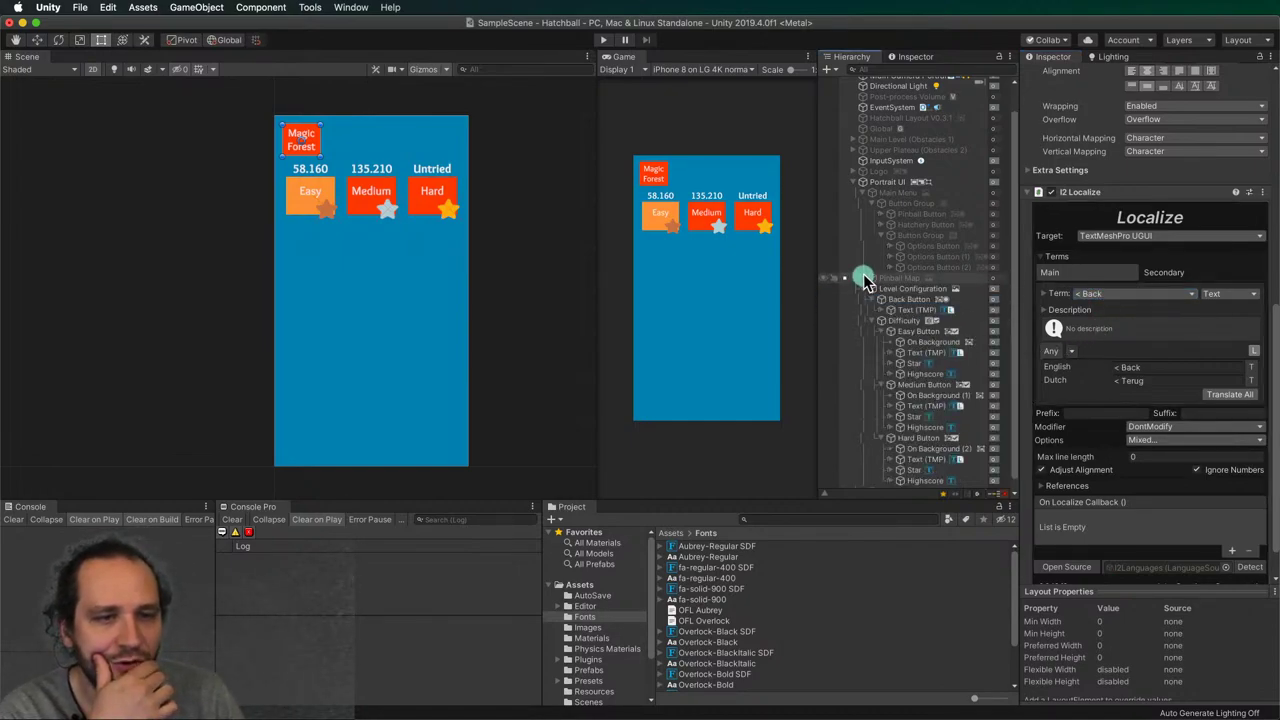
scroll(900, 270, "down", 1)
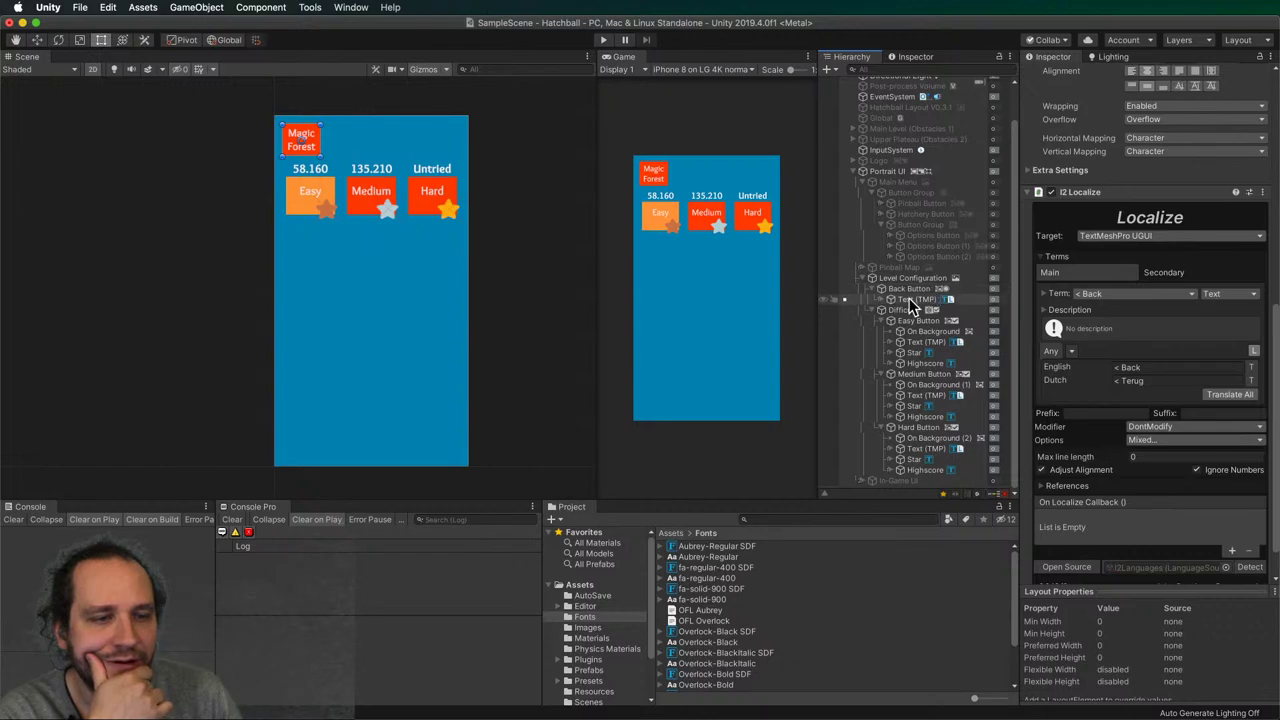
left_click(910, 299)
left_click(1110, 293)
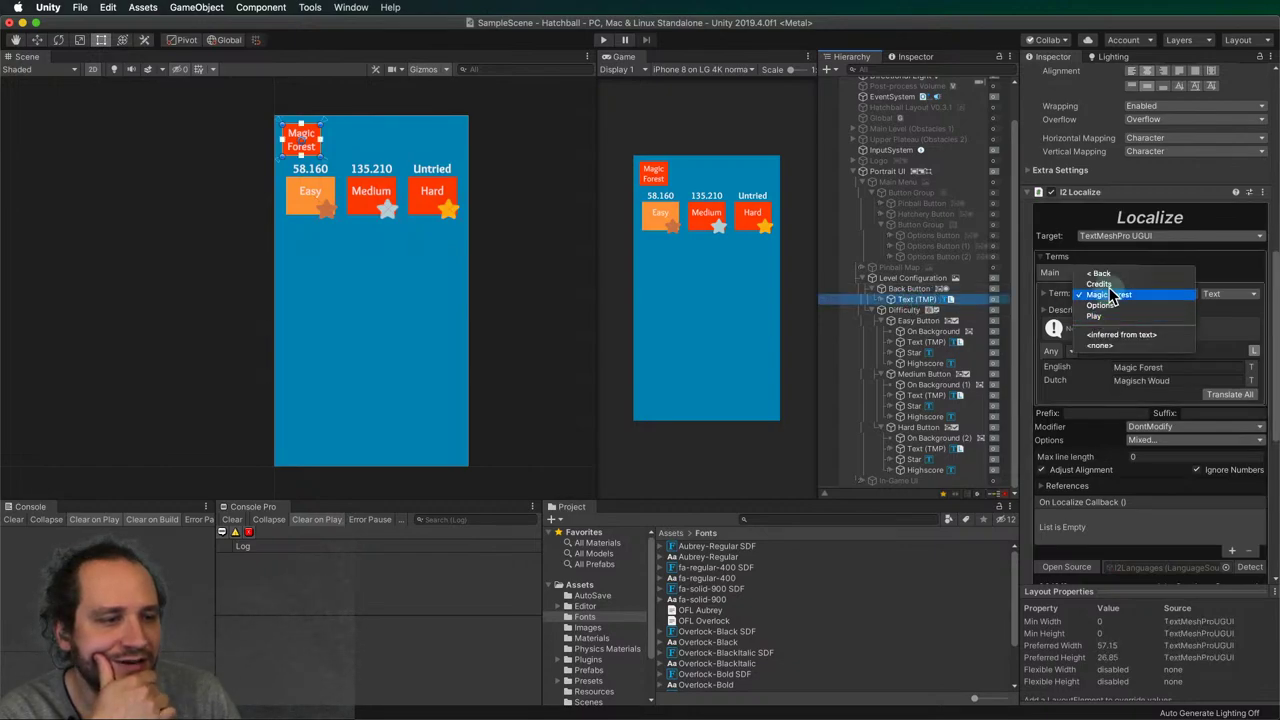
left_click(1100, 274)
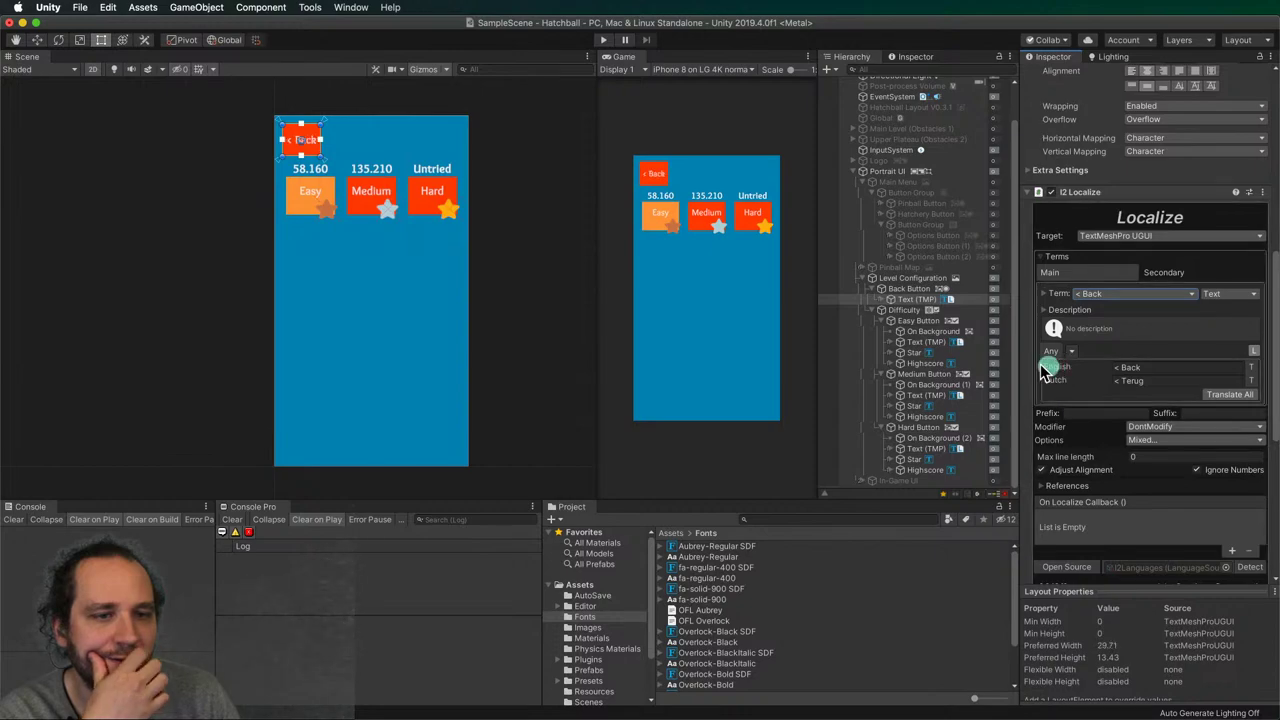
left_click(910, 345)
- Check the localization term list for the Easy, Medium and Hard texts, then select only Easy
left_click(921, 397, "super")
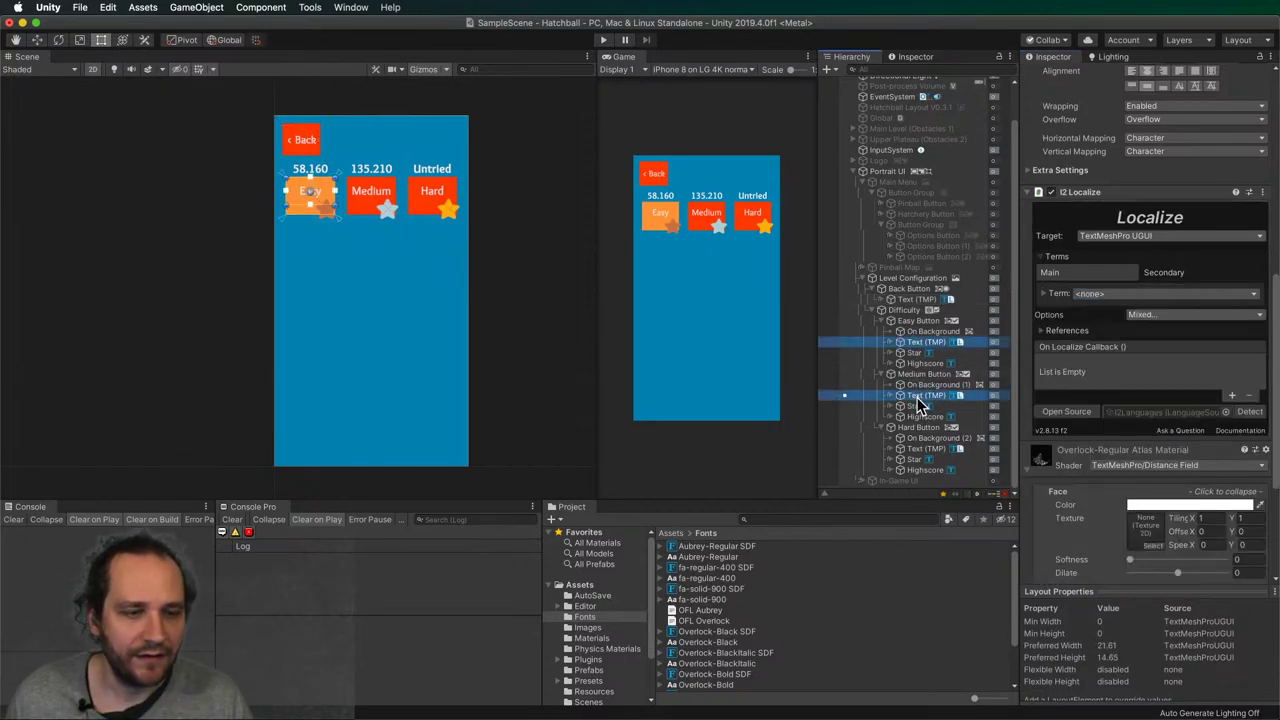
left_click(921, 448, "super")
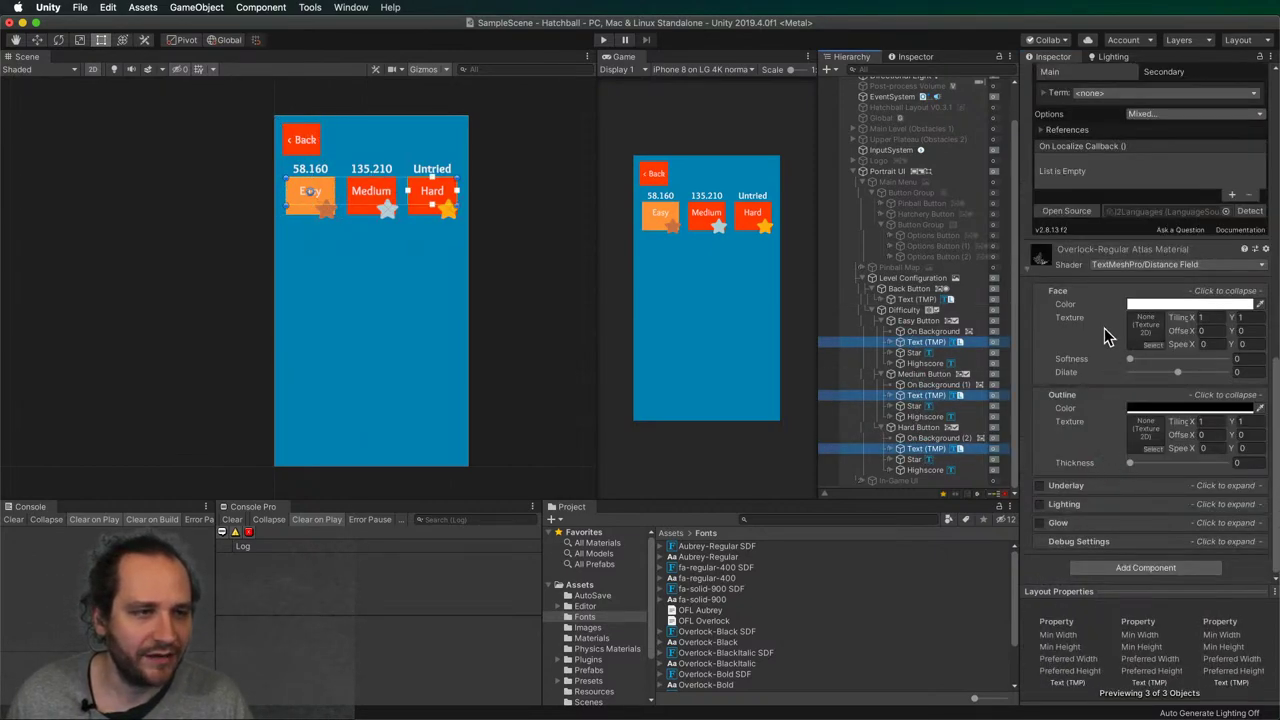
scroll(1105, 336, "up", 8)
scroll(1100, 330, "down", 4)
left_click(1107, 328)
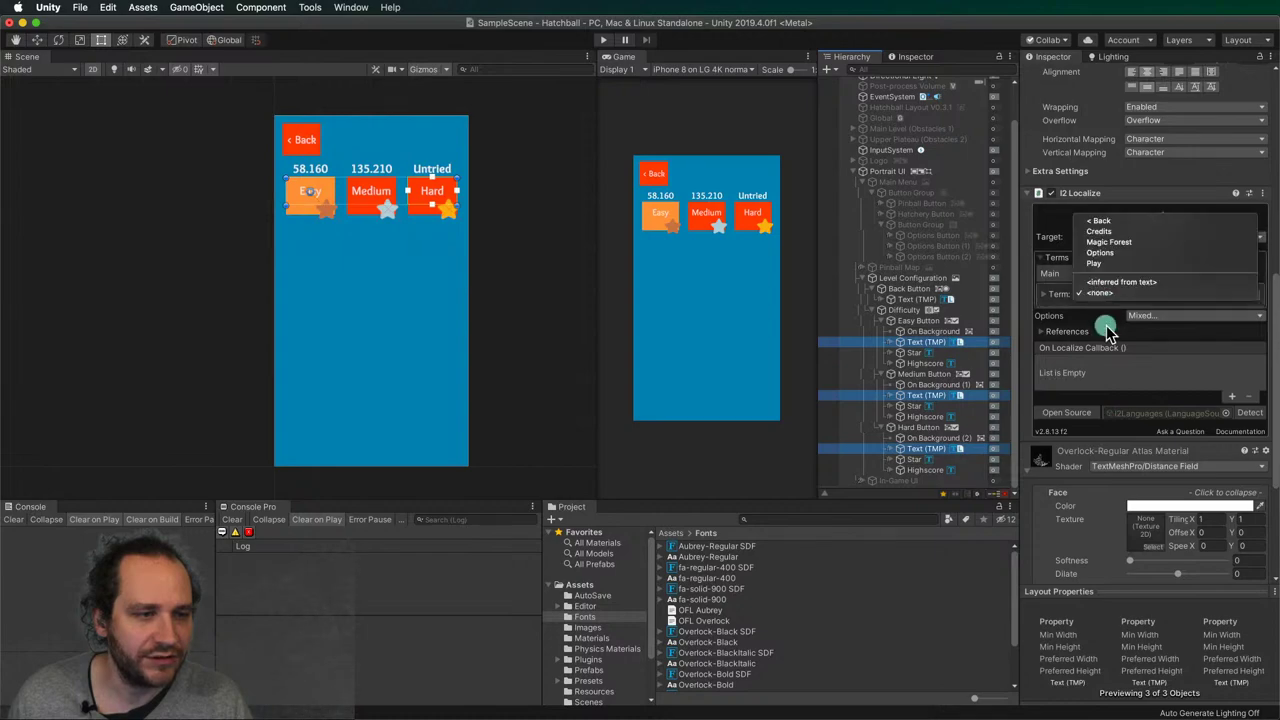
left_click(1120, 282)
left_click_drag(930, 331, 925, 345)
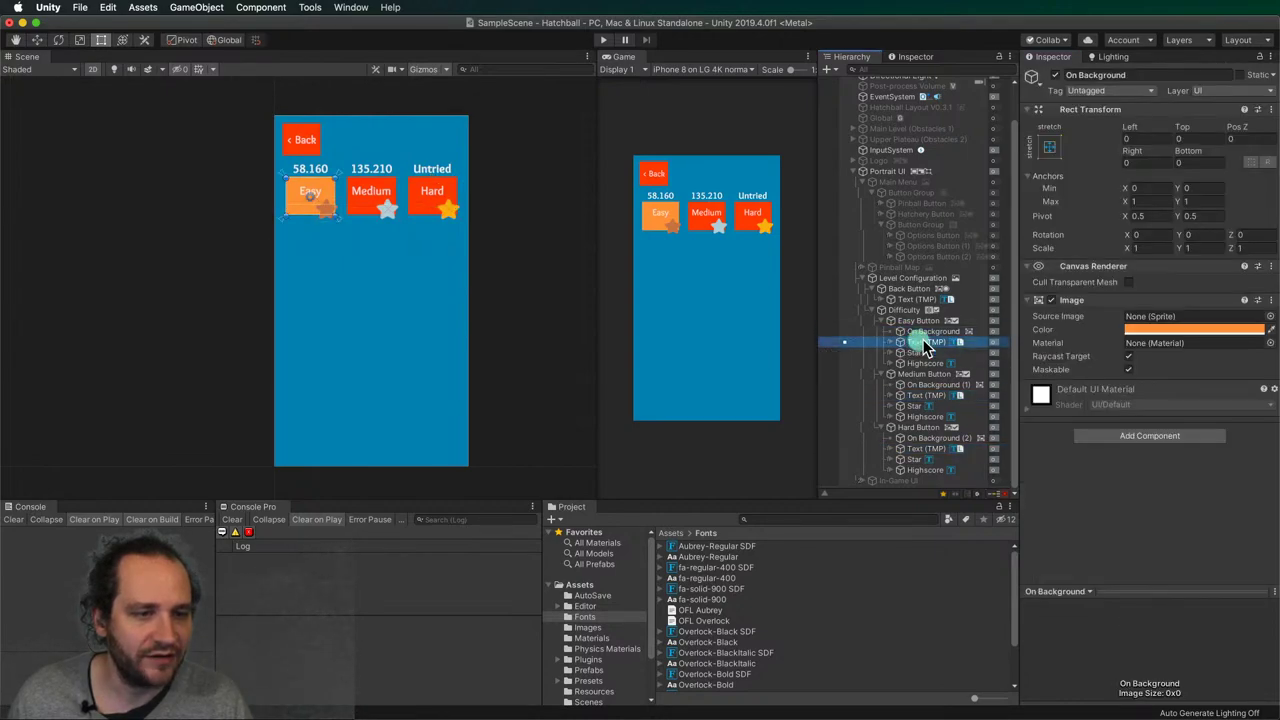
left_click(925, 343)
- Add Easy, Medium and Hard as new localization terms
scroll(1103, 293, "up", 2)
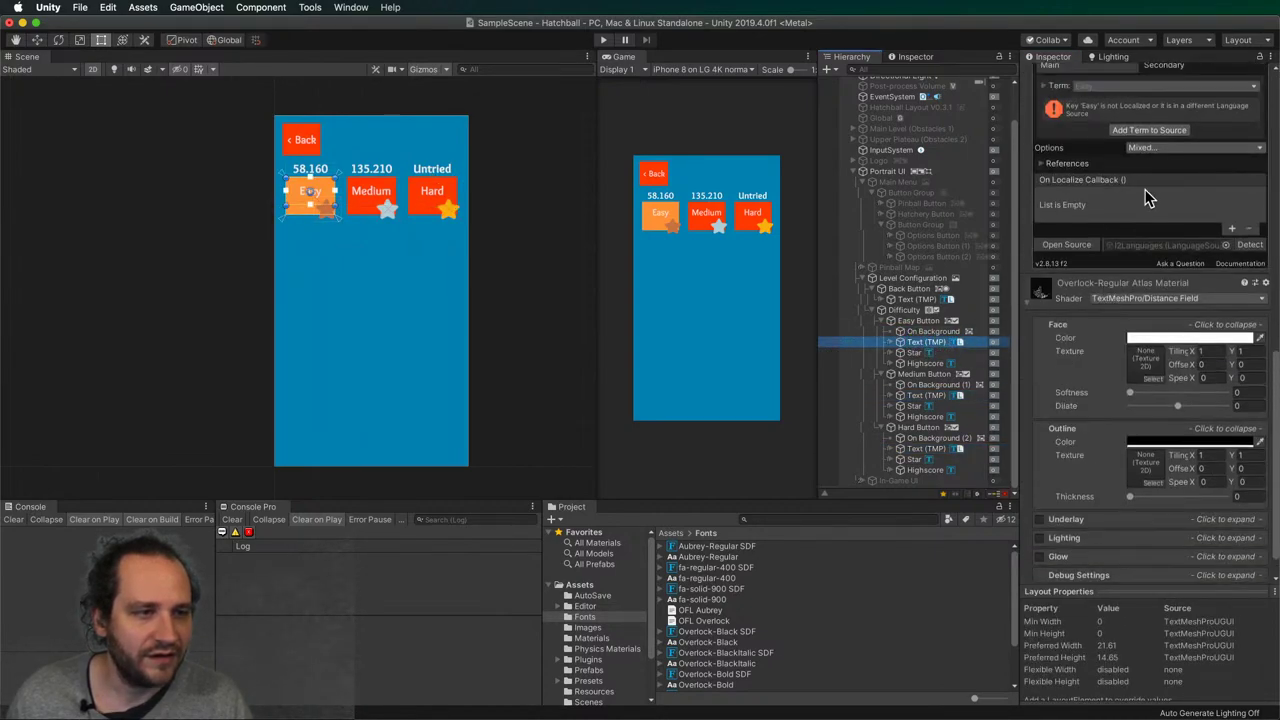
left_click(1134, 129)
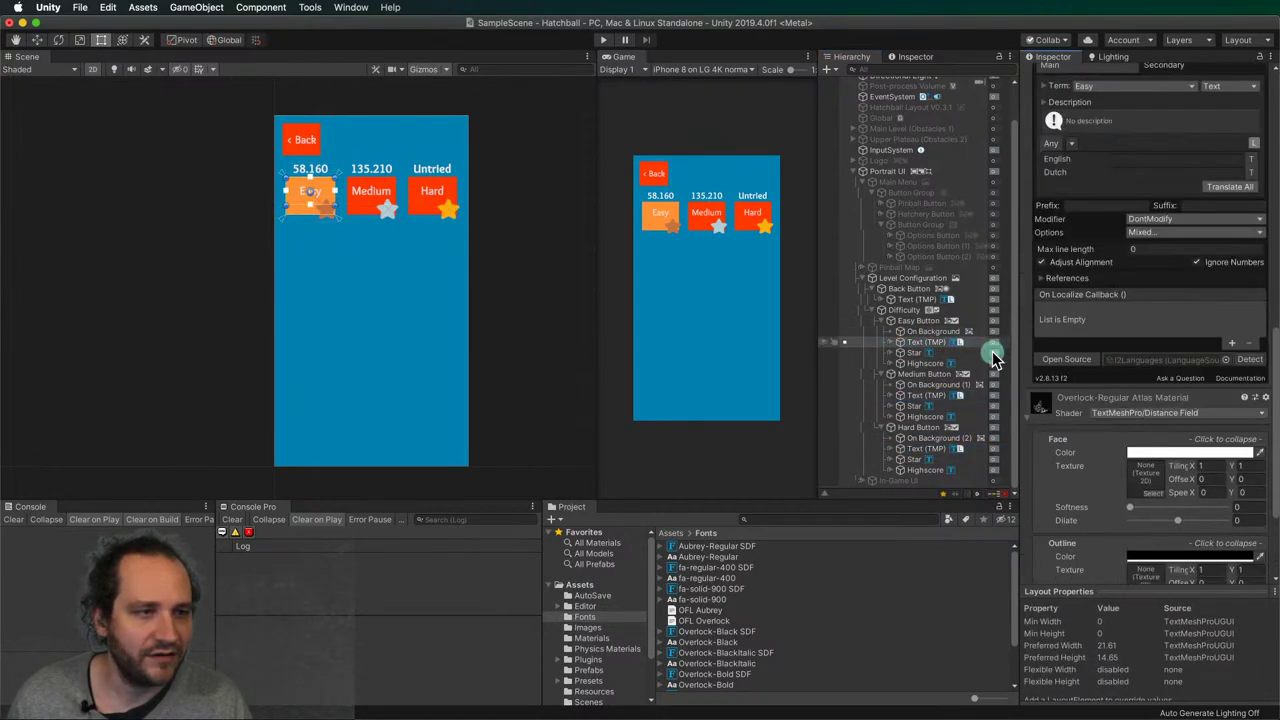
left_click(925, 395)
left_click(1134, 130)
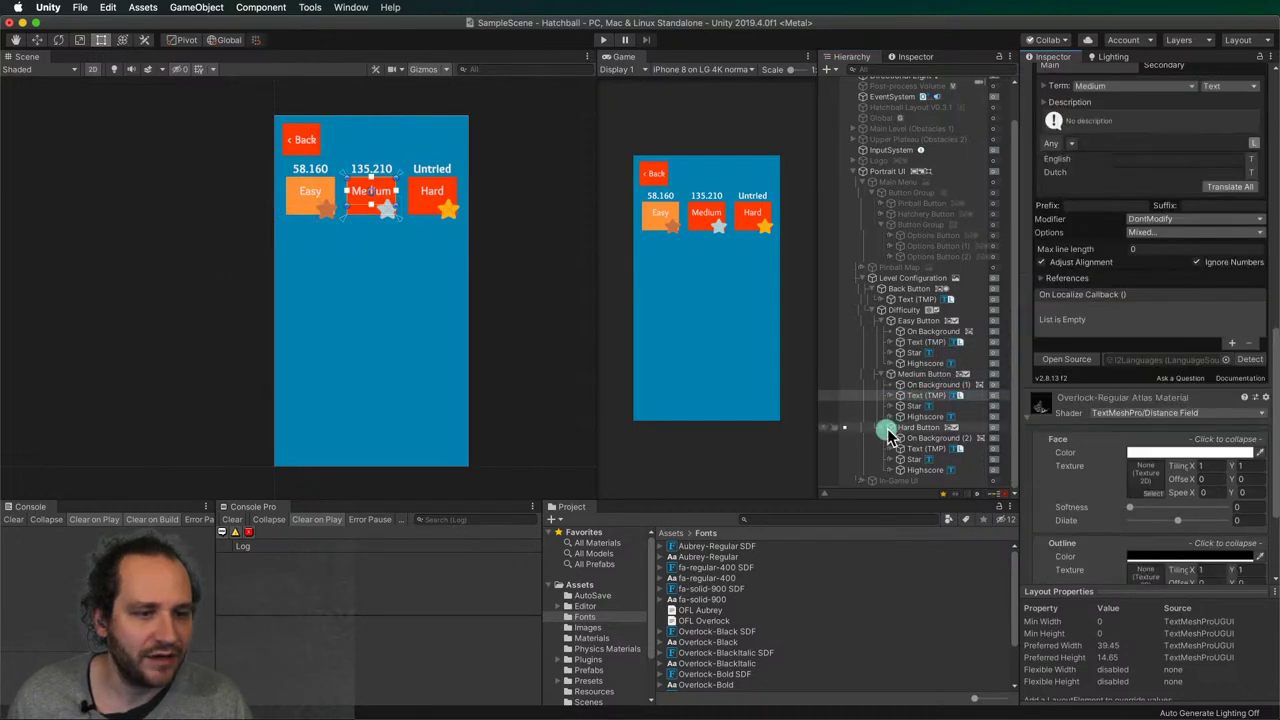
left_click(925, 448)
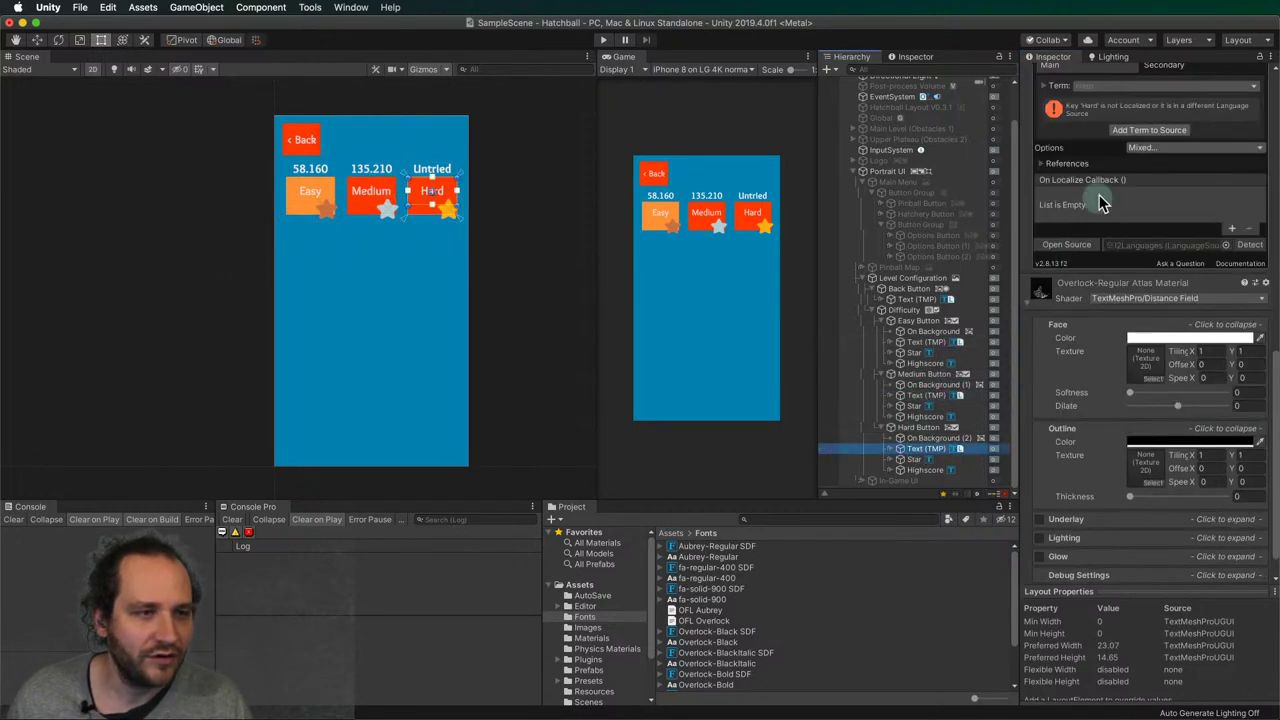
left_click(1134, 130)
- Fill in Hard's translations and change the Medium term's English text to 'Normal'
left_click(1120, 159)
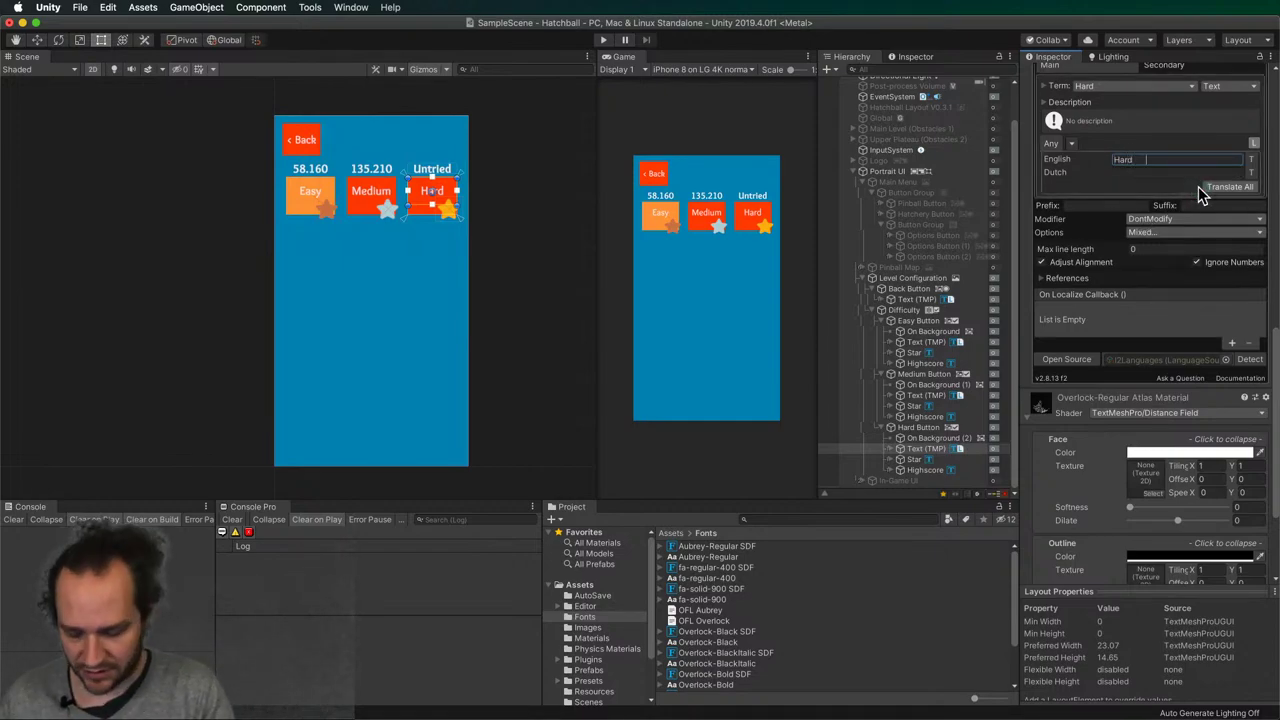
left_click(1175, 171)
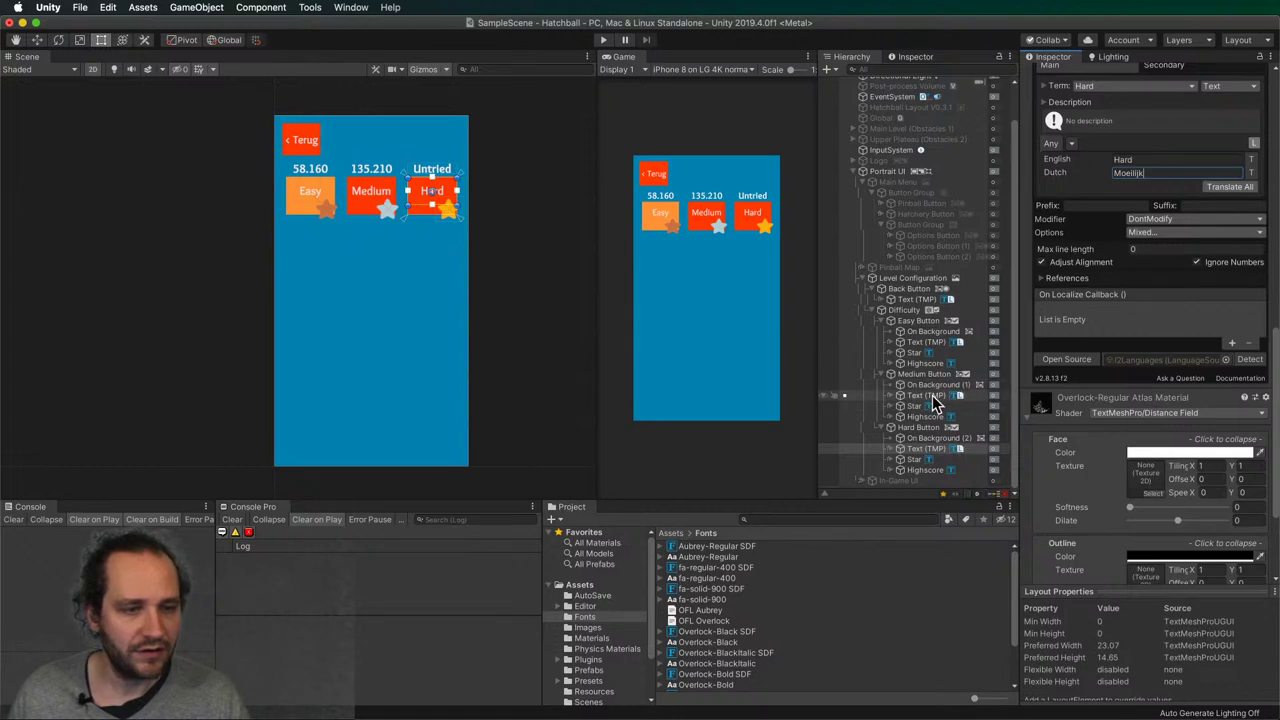
left_click(938, 396)
left_click(1173, 159)
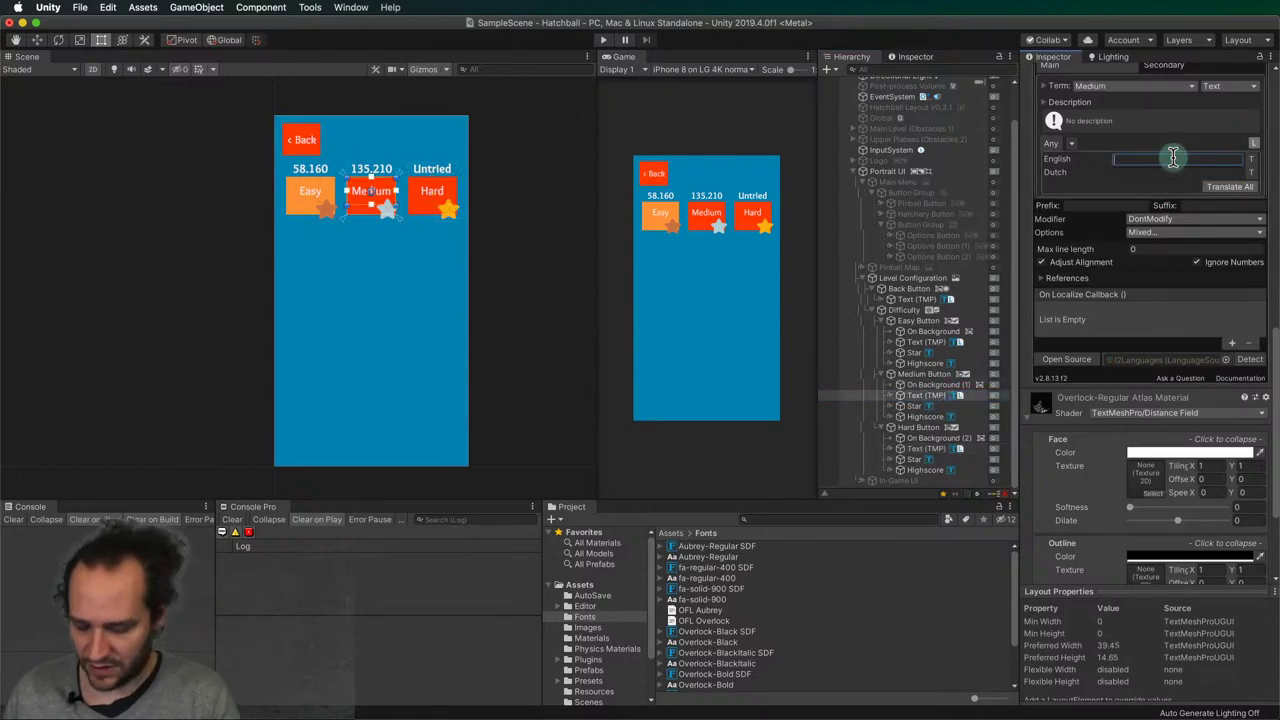
type("Medium")
left_click(1163, 172)
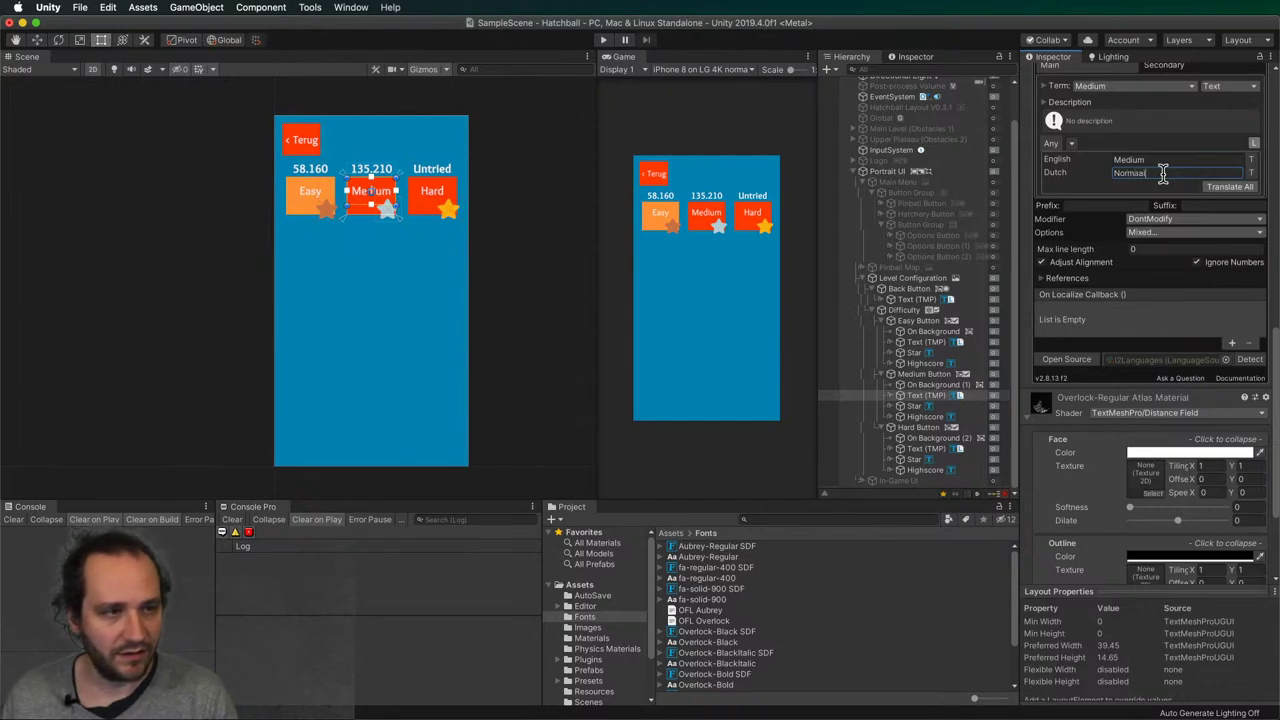
left_click(1166, 160)
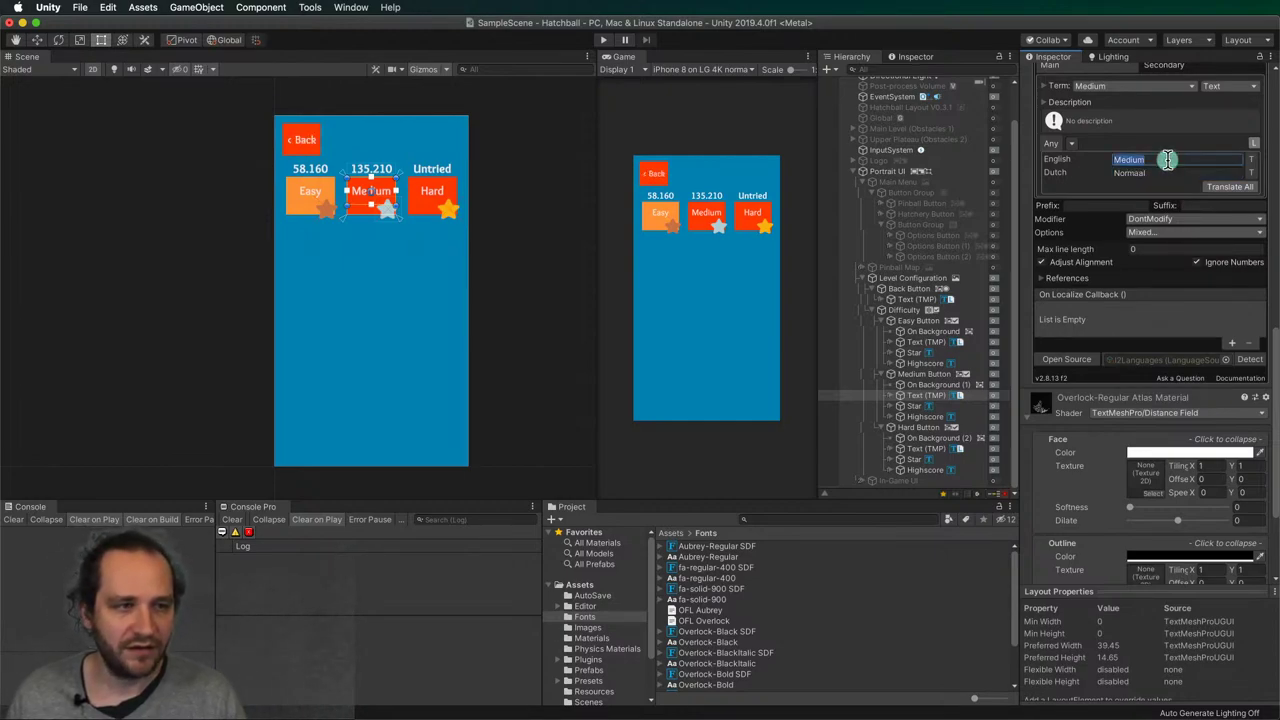
type("Normal")
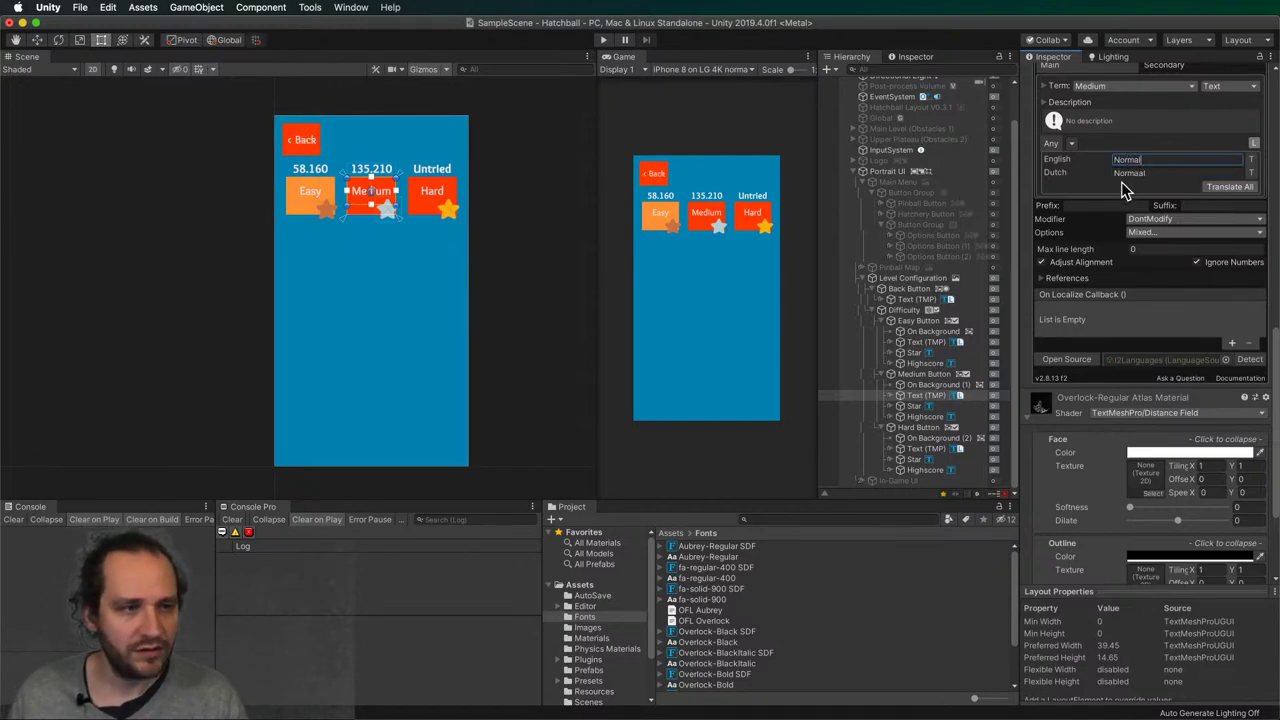
scroll(1125, 190, "up", 1)
type("mal")
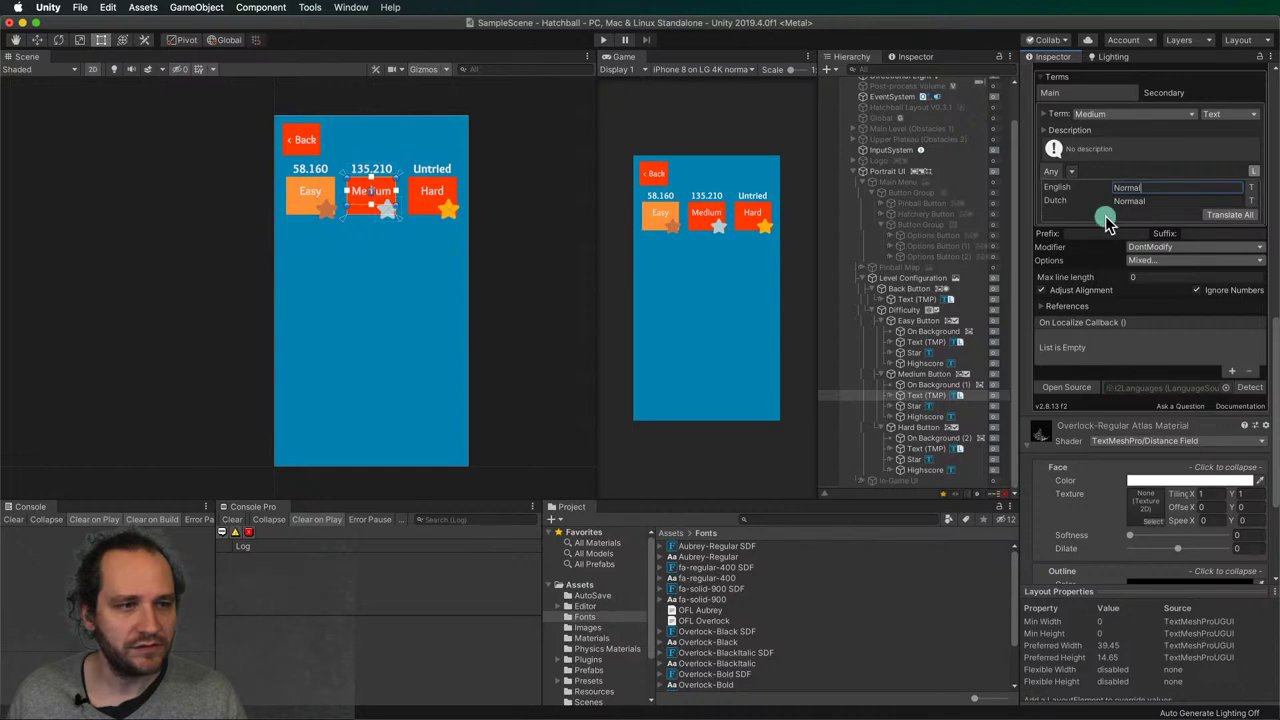
- Give the Easy term English 'Easy' and Dutch 'Makkelijk', previewing in Dutch
left_click(1060, 190)
left_click(1060, 203)
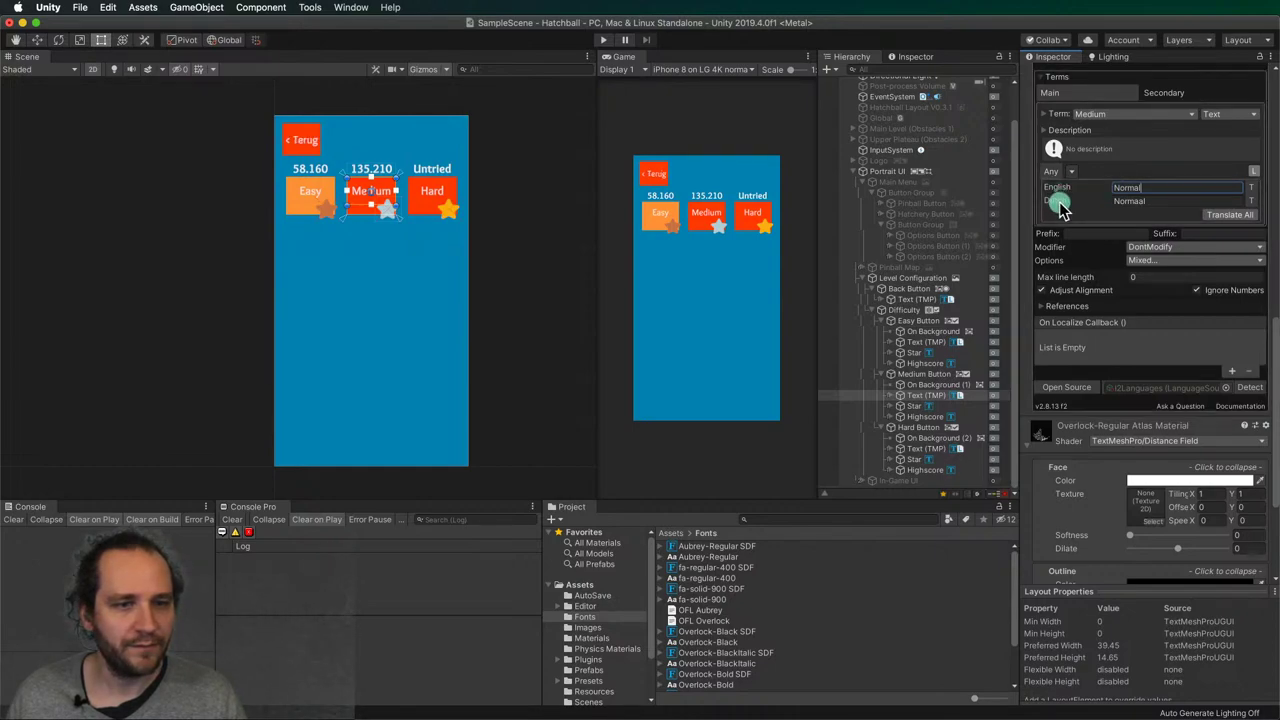
left_click(924, 342)
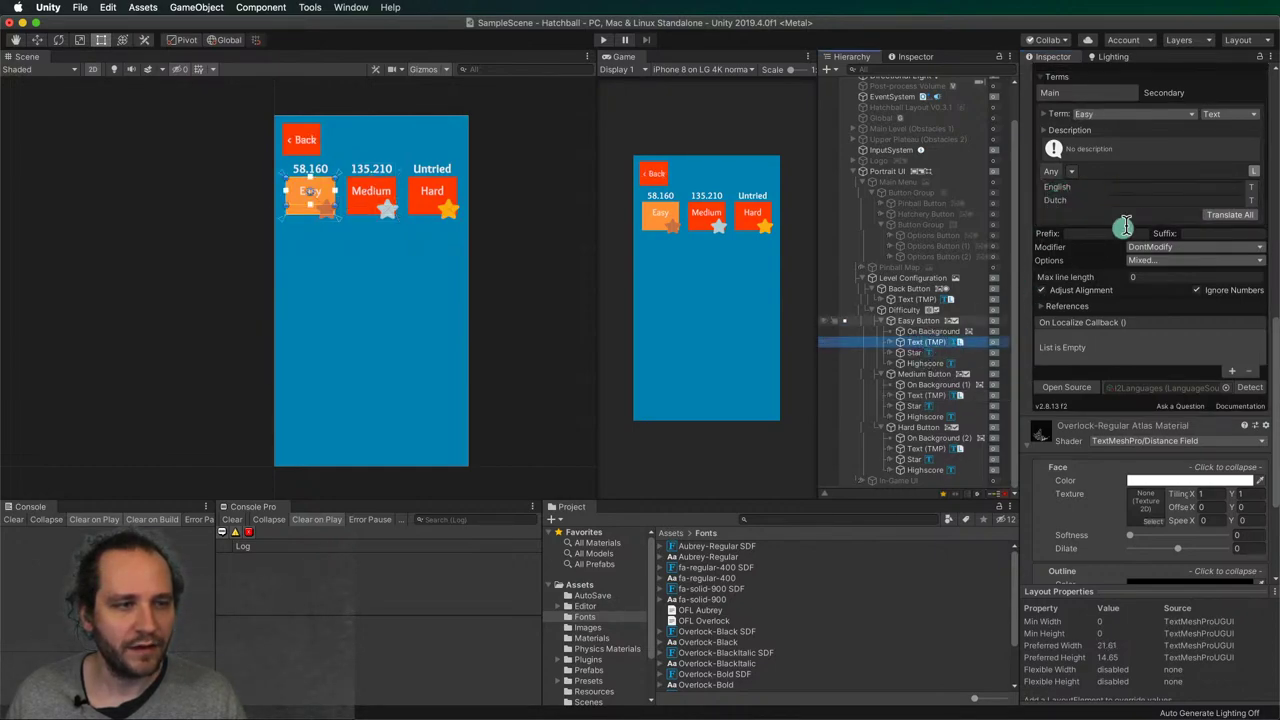
left_click(1140, 188)
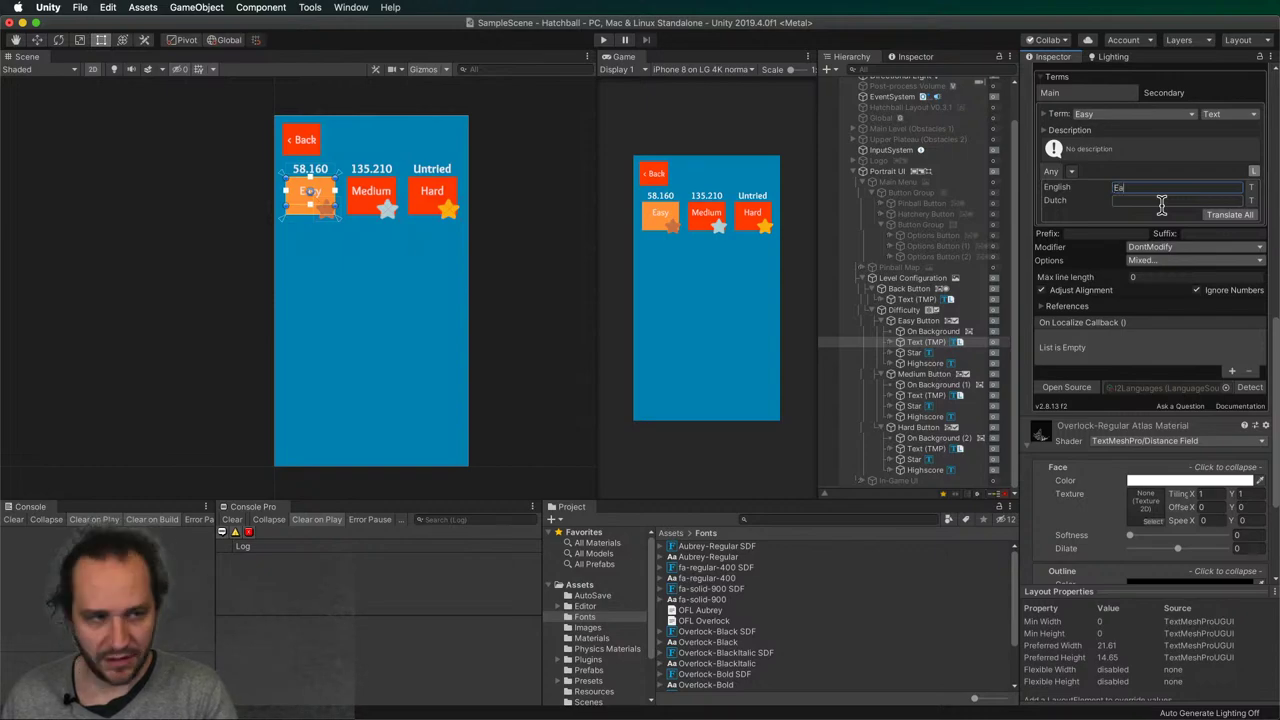
type("Easy")
left_click(1161, 201)
type("Makkelijk")
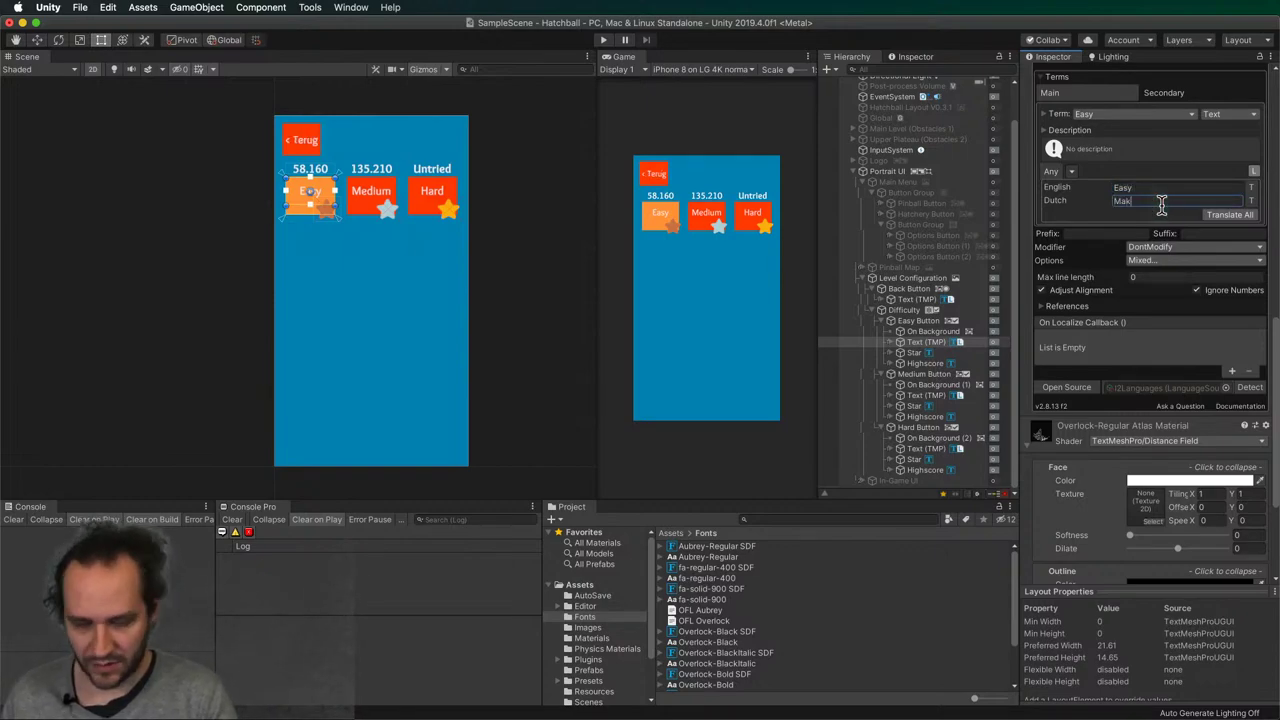
left_click(1060, 200)
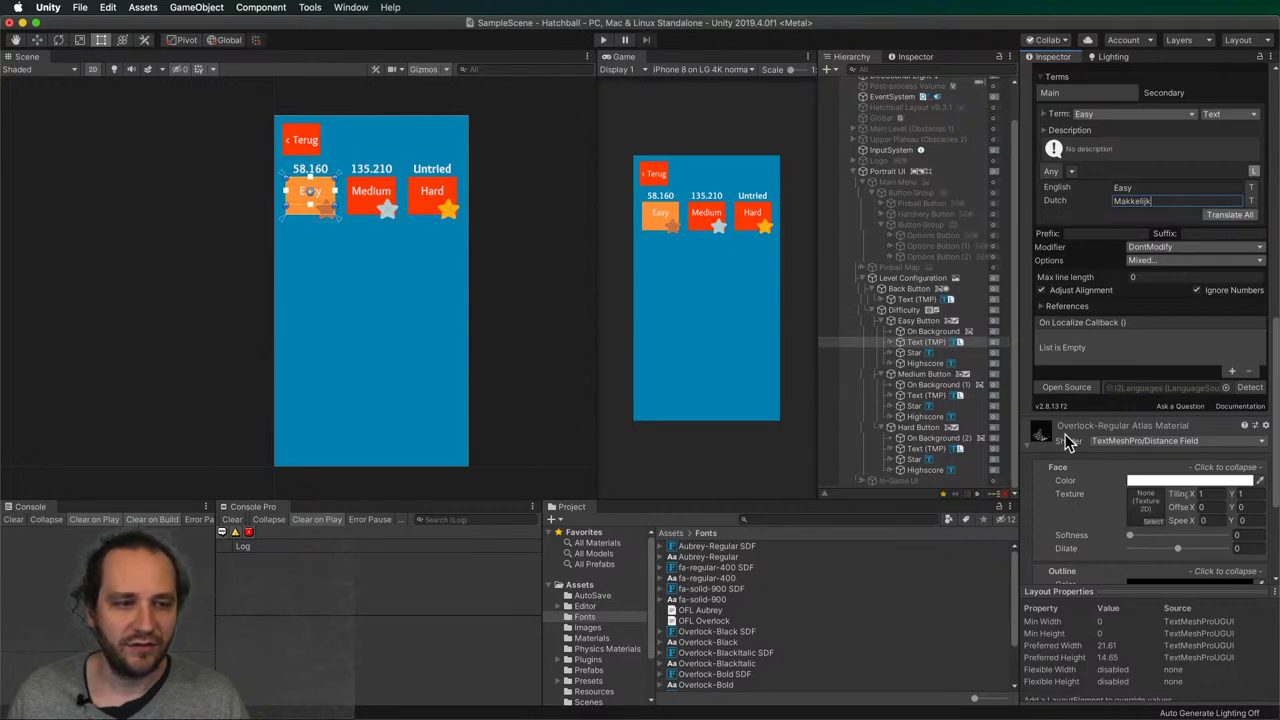
left_click(920, 342)
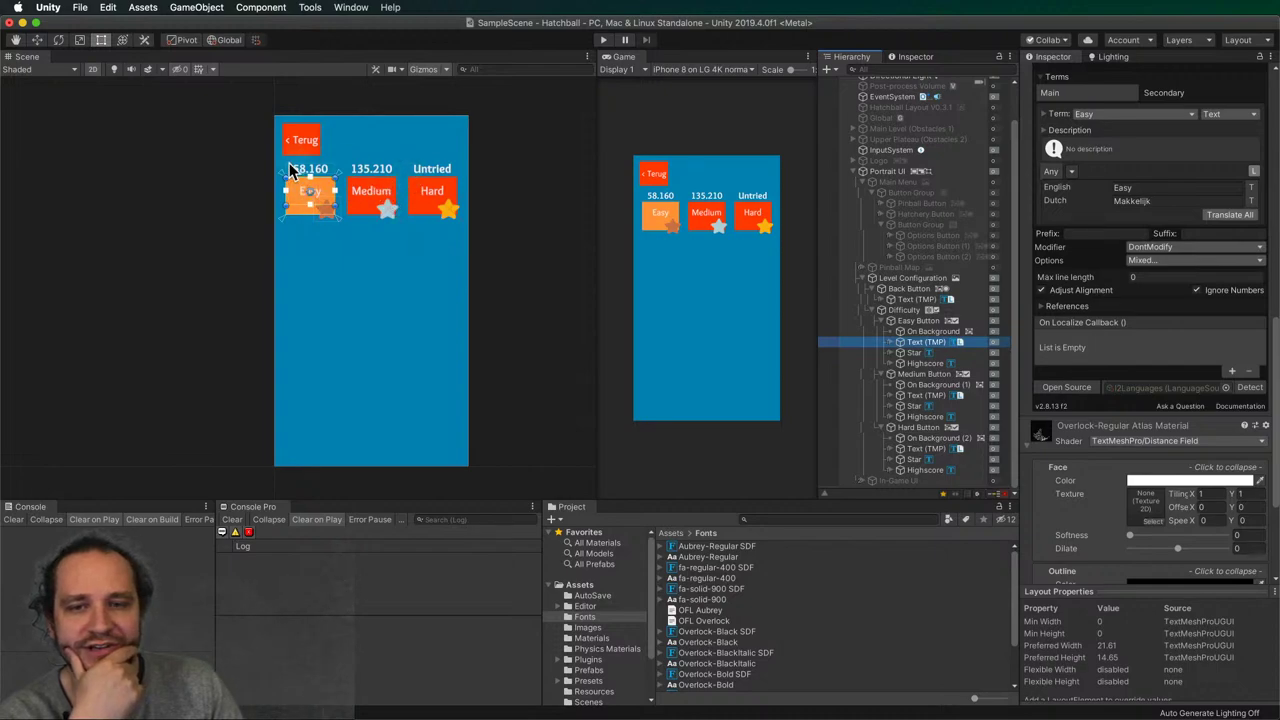
left_click(499, 236)
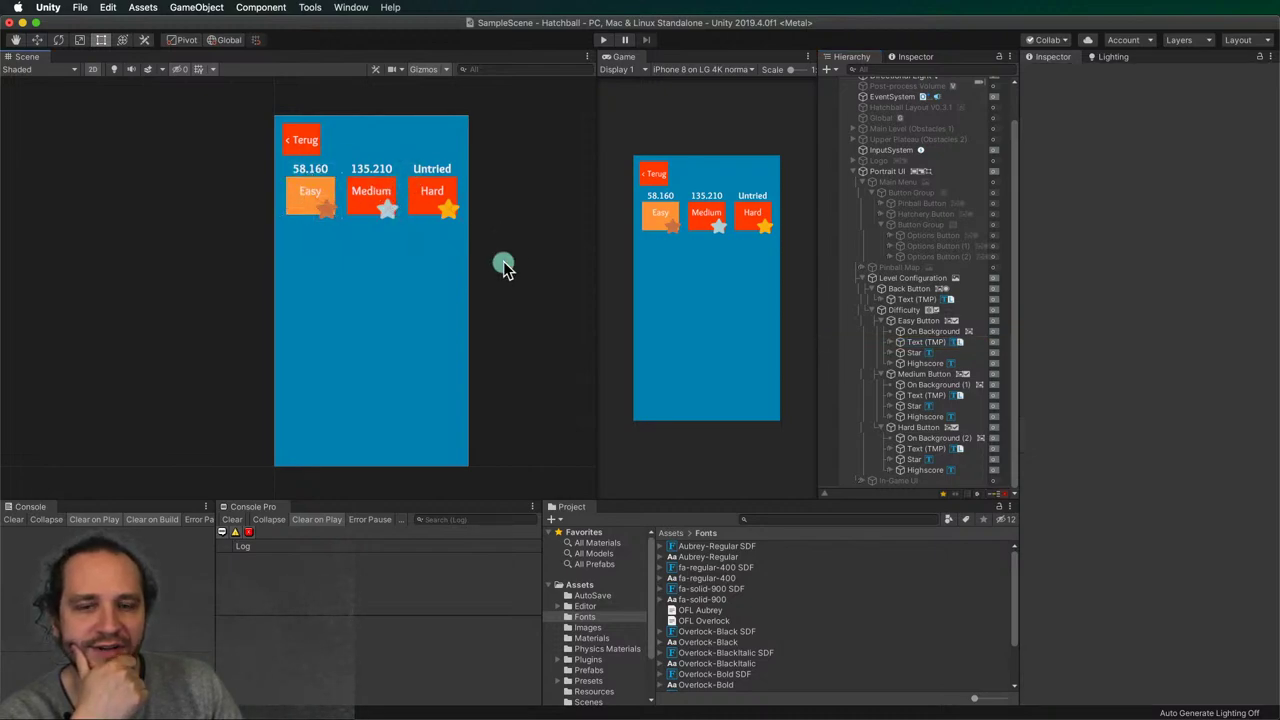
- Enable Auto Size on the Easy, Medium and Hard labels with Min 8 and Max 12
left_click(928, 343)
left_click(928, 395)
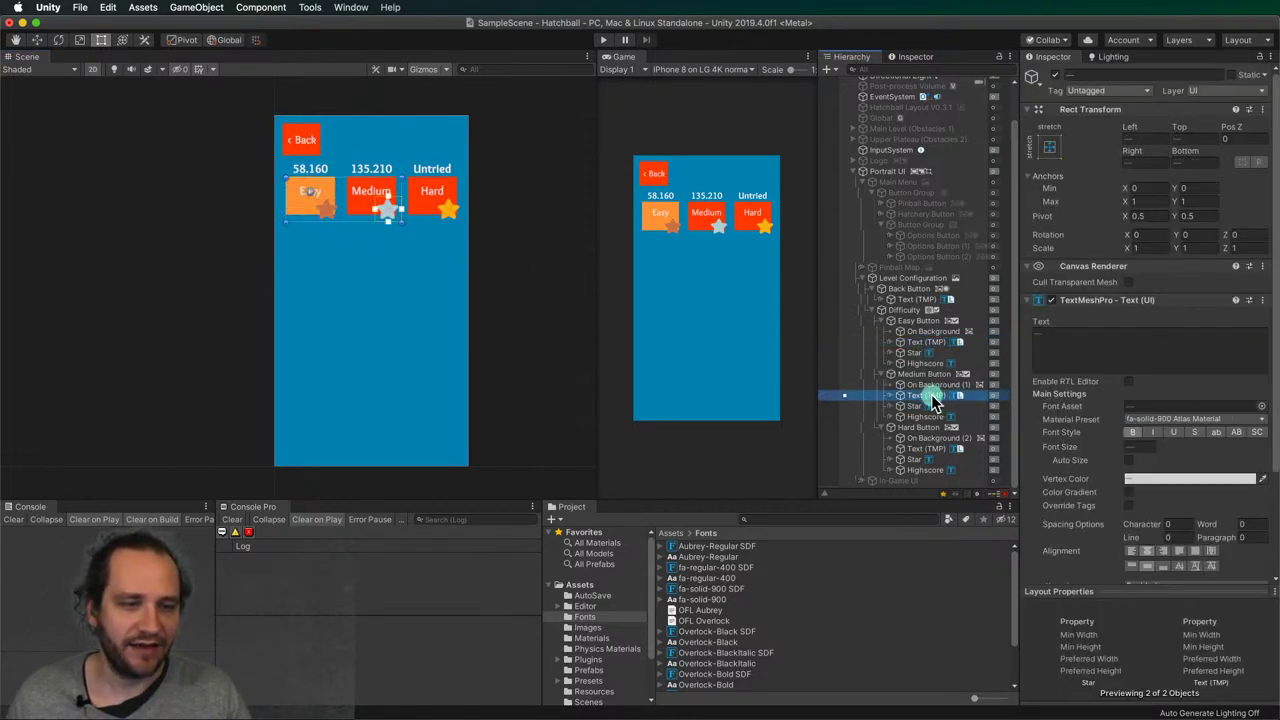
left_click(922, 343, "super")
left_click(926, 448, "super")
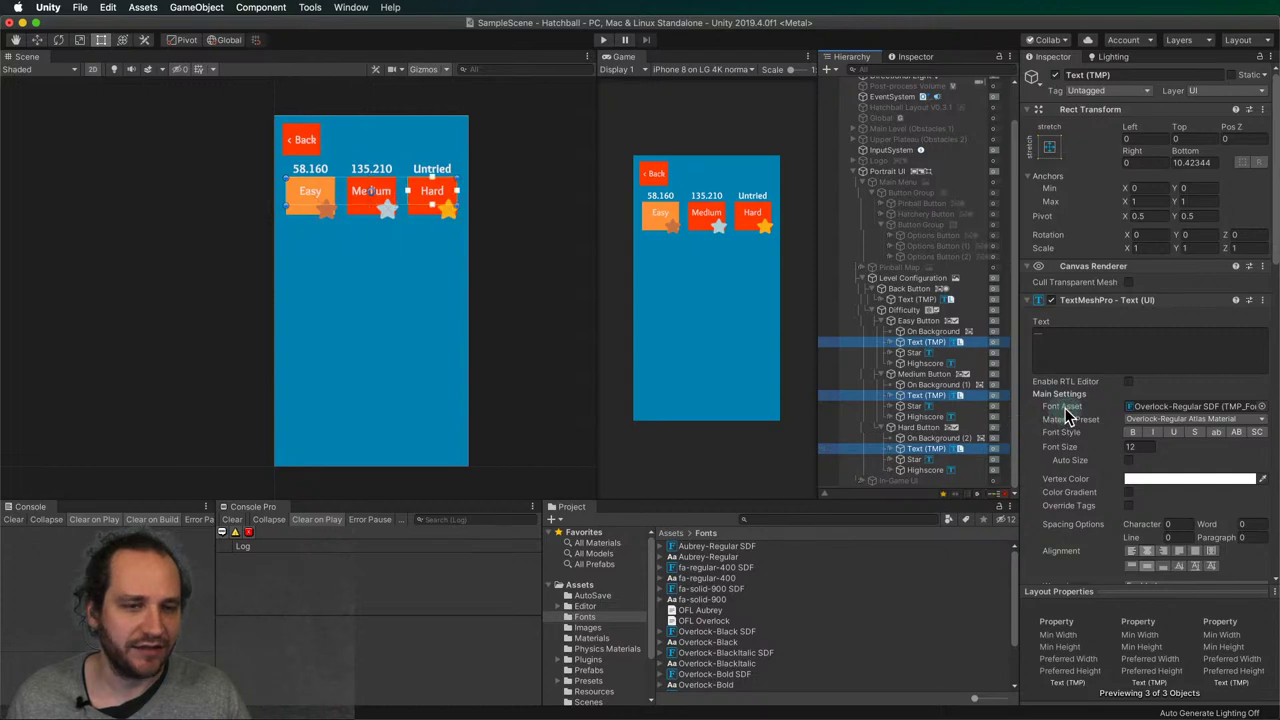
scroll(1068, 415, "down", 2)
scroll(1068, 415, "down", 5)
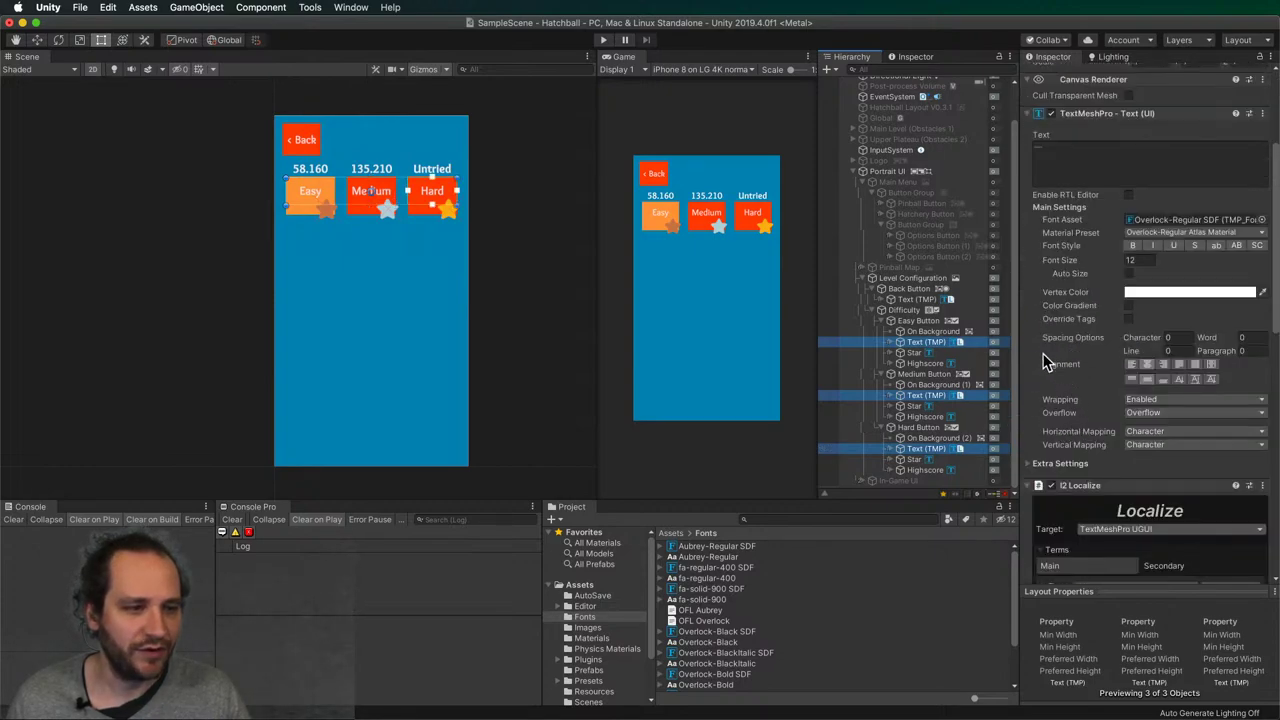
left_click(1128, 273)
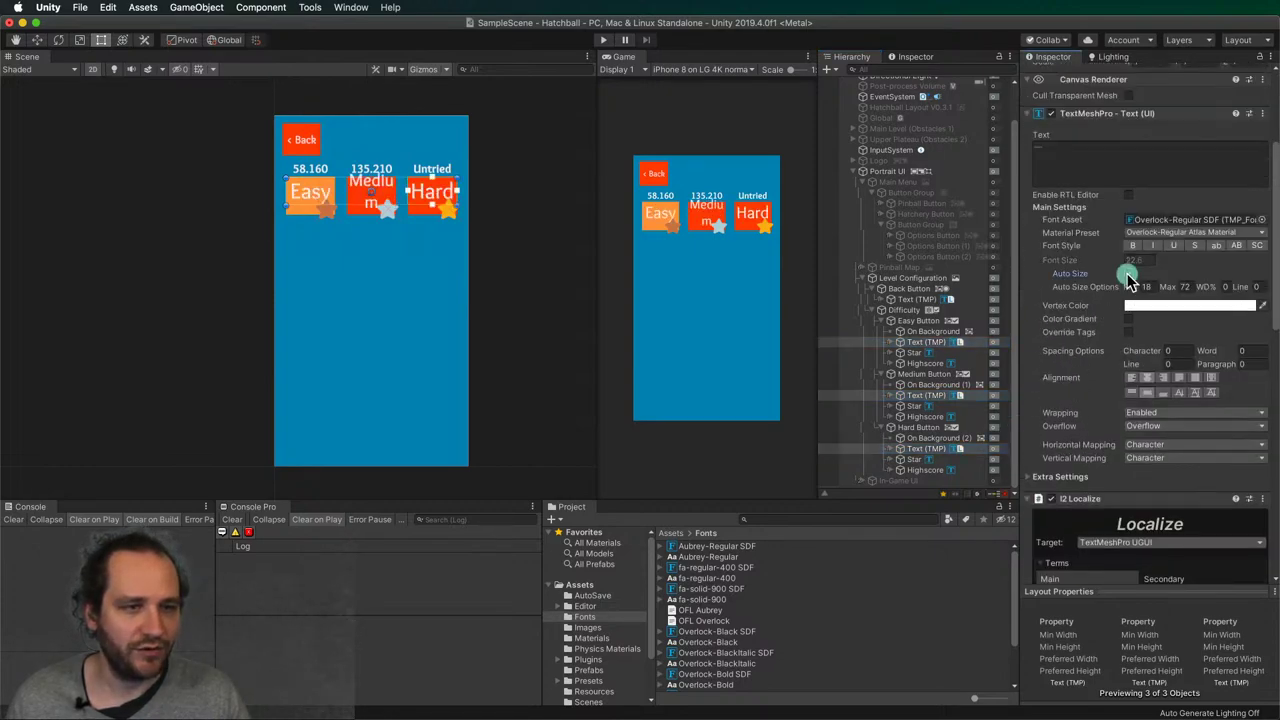
key("Return")
left_click(1185, 286)
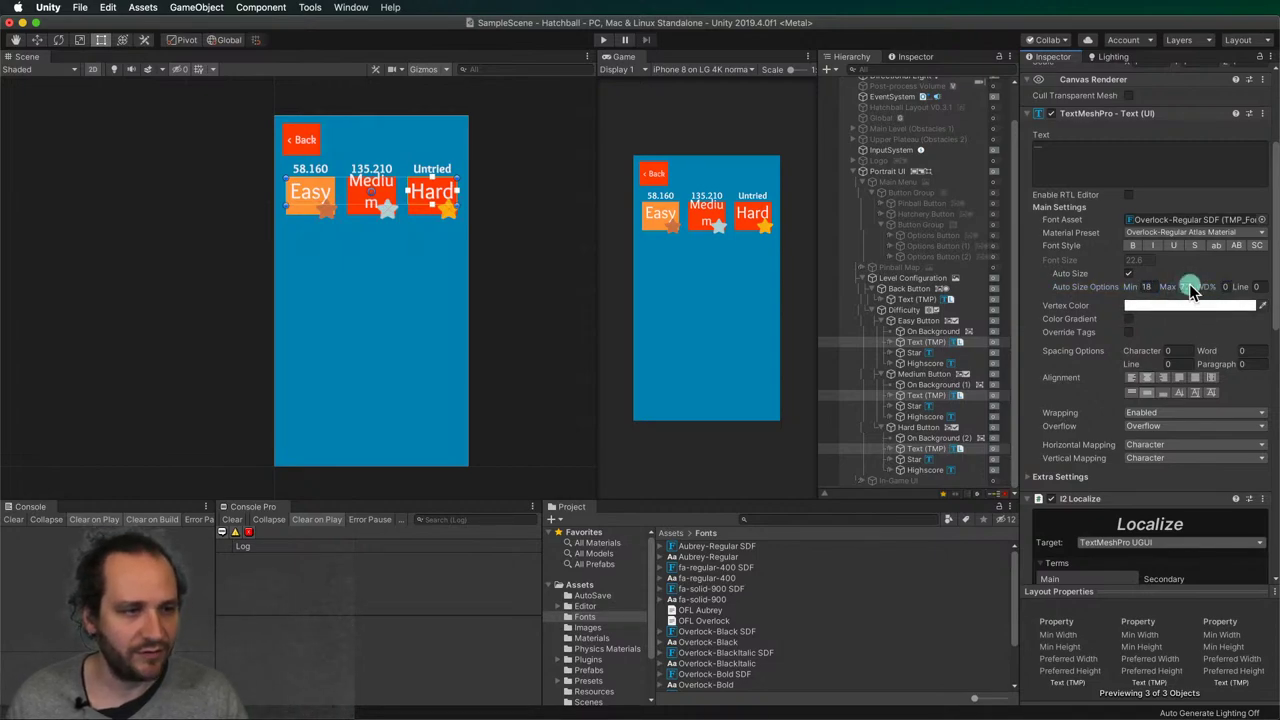
type("12")
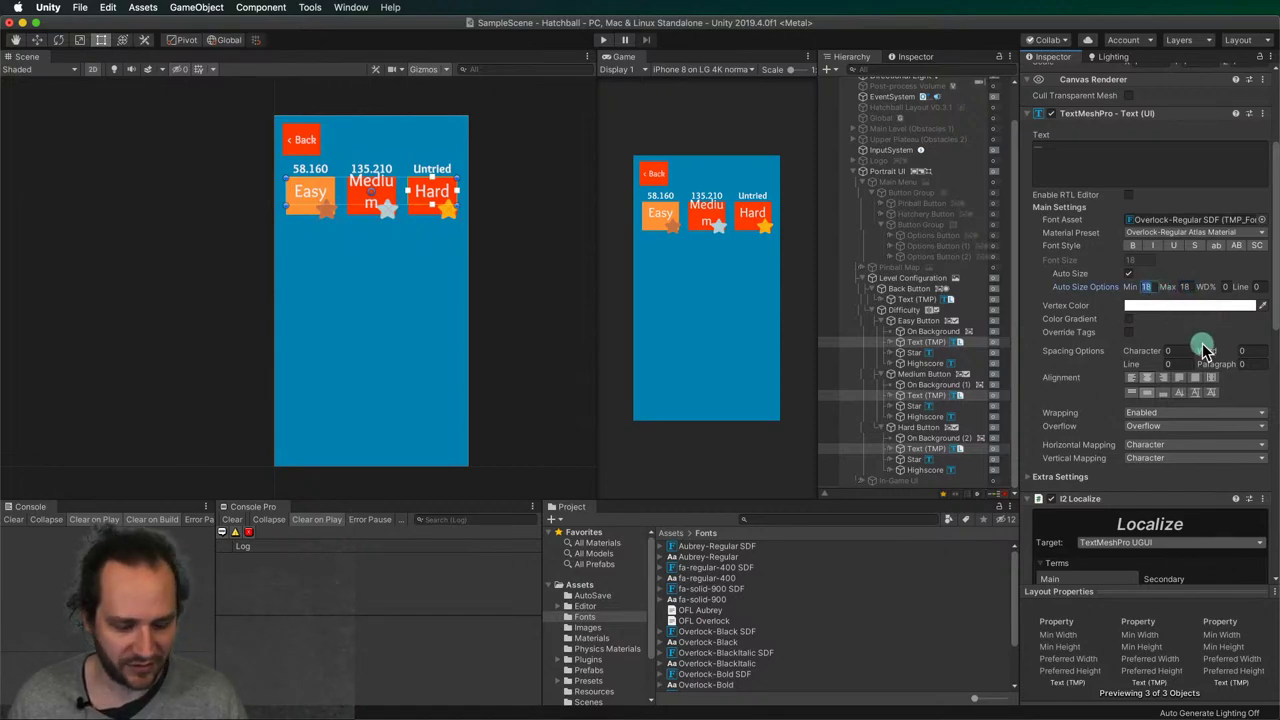
type("8")
left_click(1186, 287)
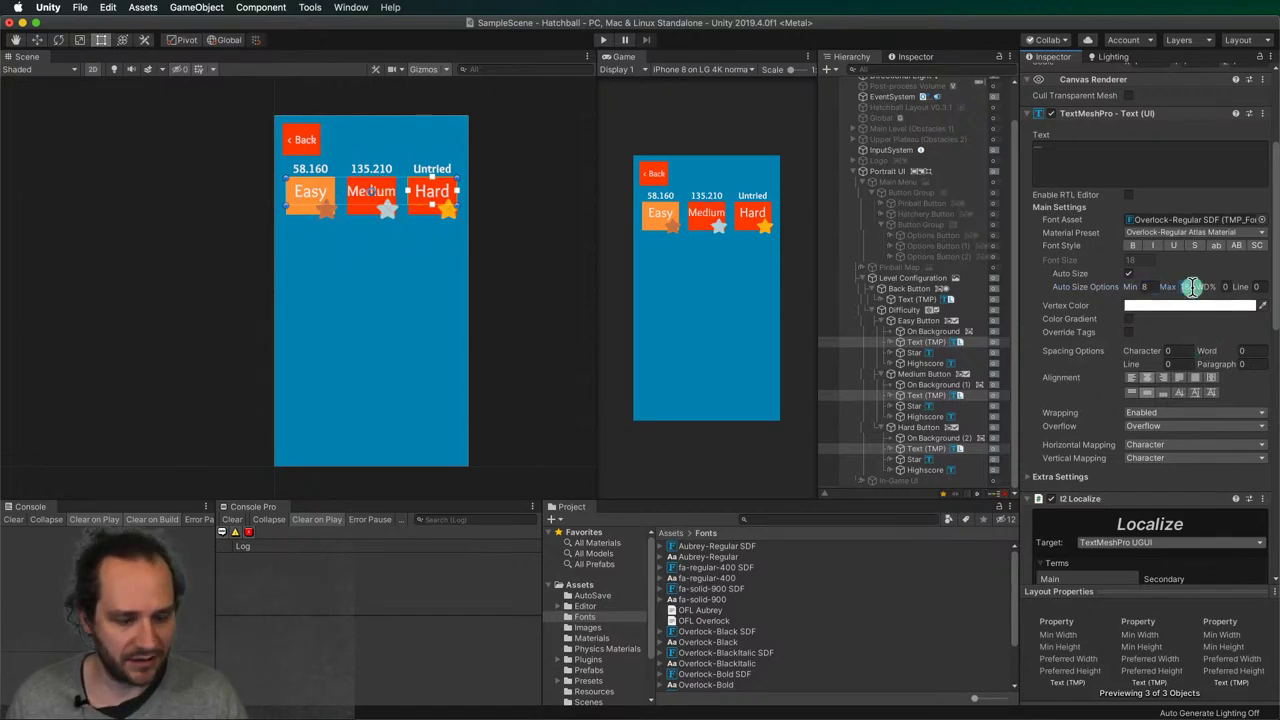
type("12")
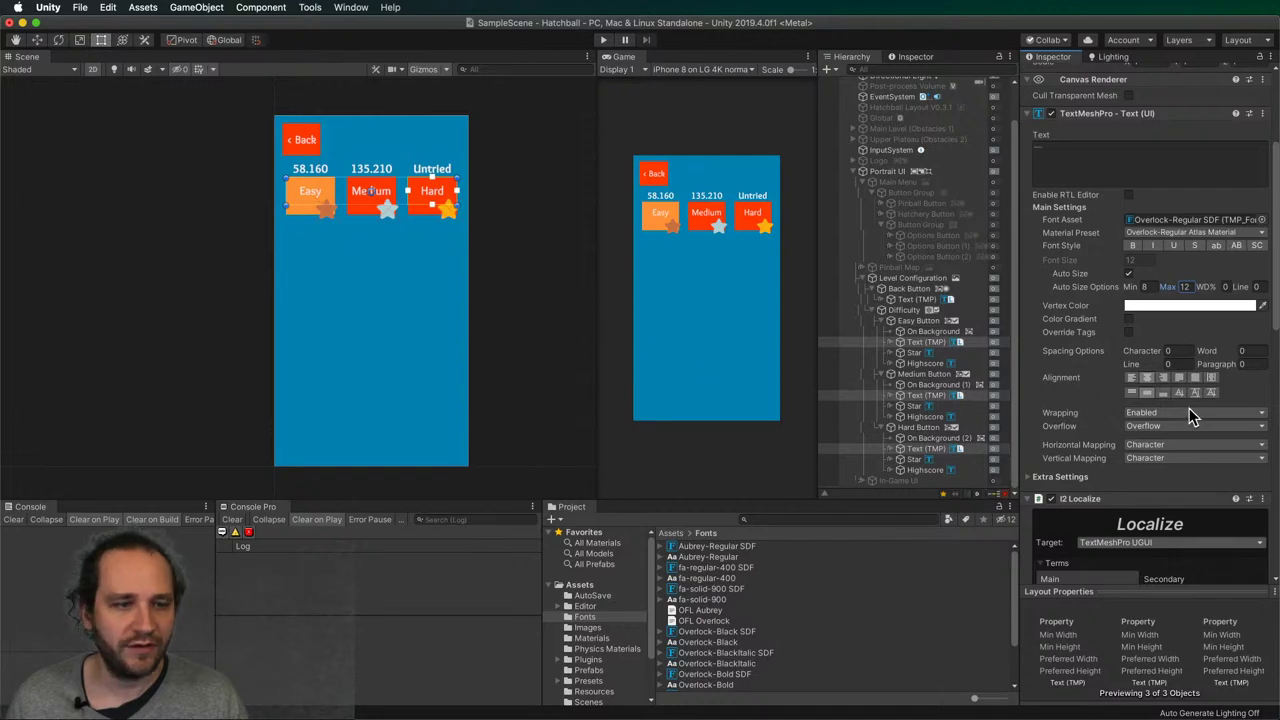
- Assign the Easy term to the Easy label and preview it in Dutch
left_click(924, 342)
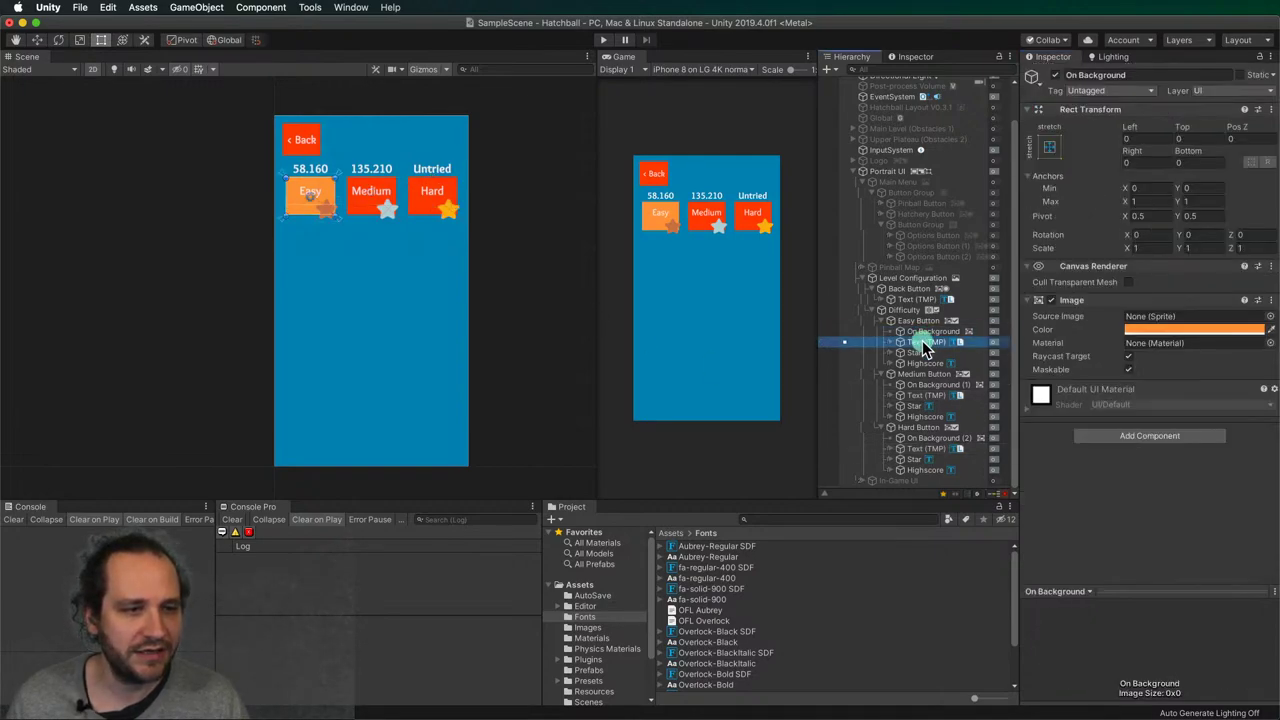
scroll(1100, 356, "down", 10)
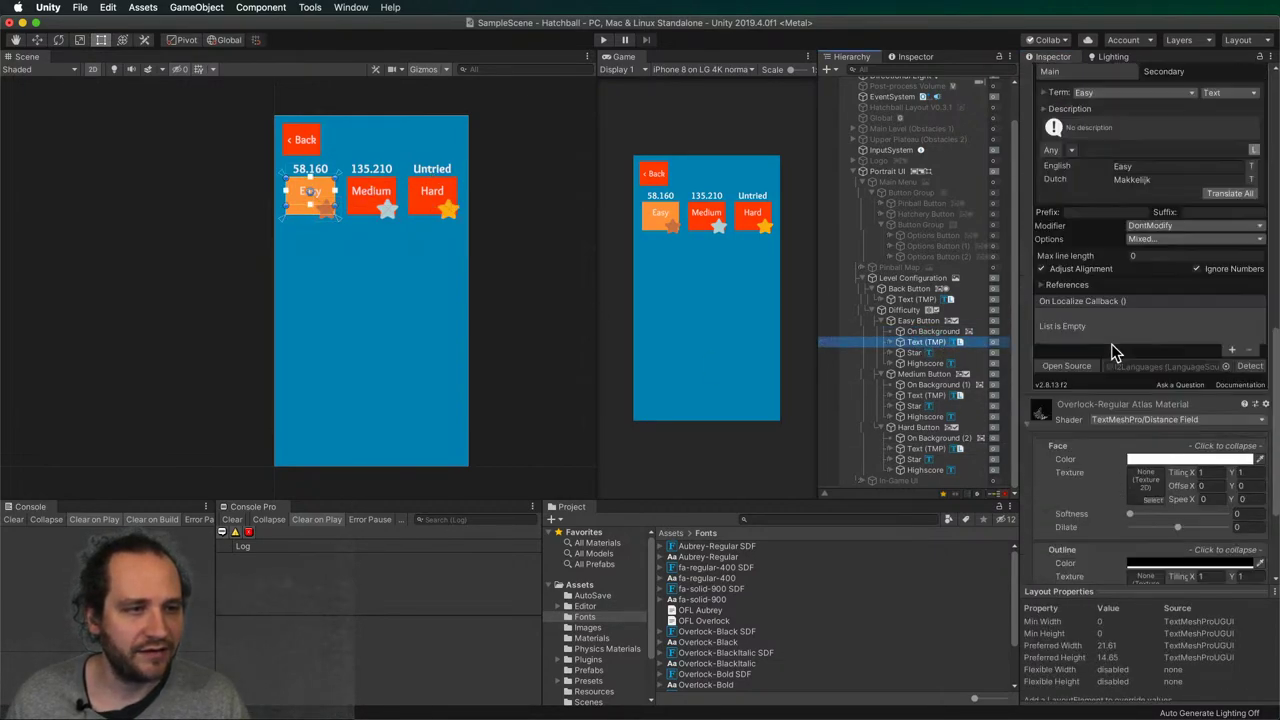
scroll(1133, 245, "up", 4)
left_click(1100, 222)
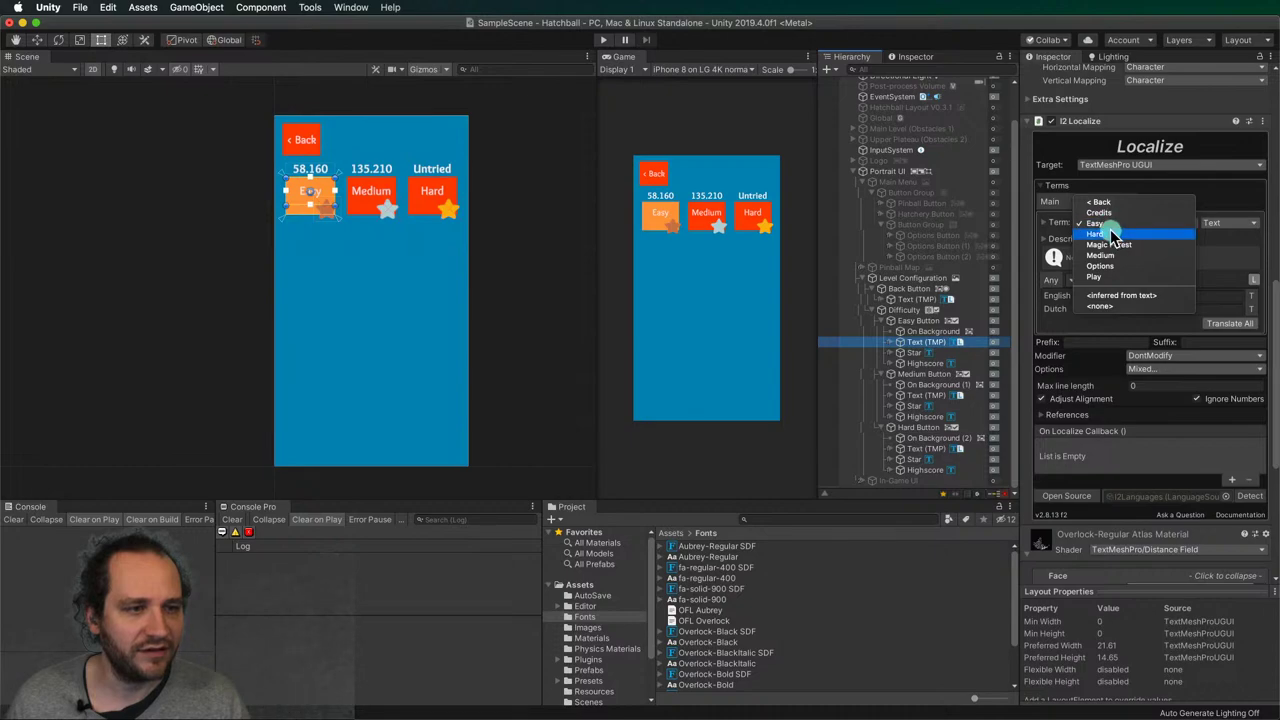
left_click(1097, 223)
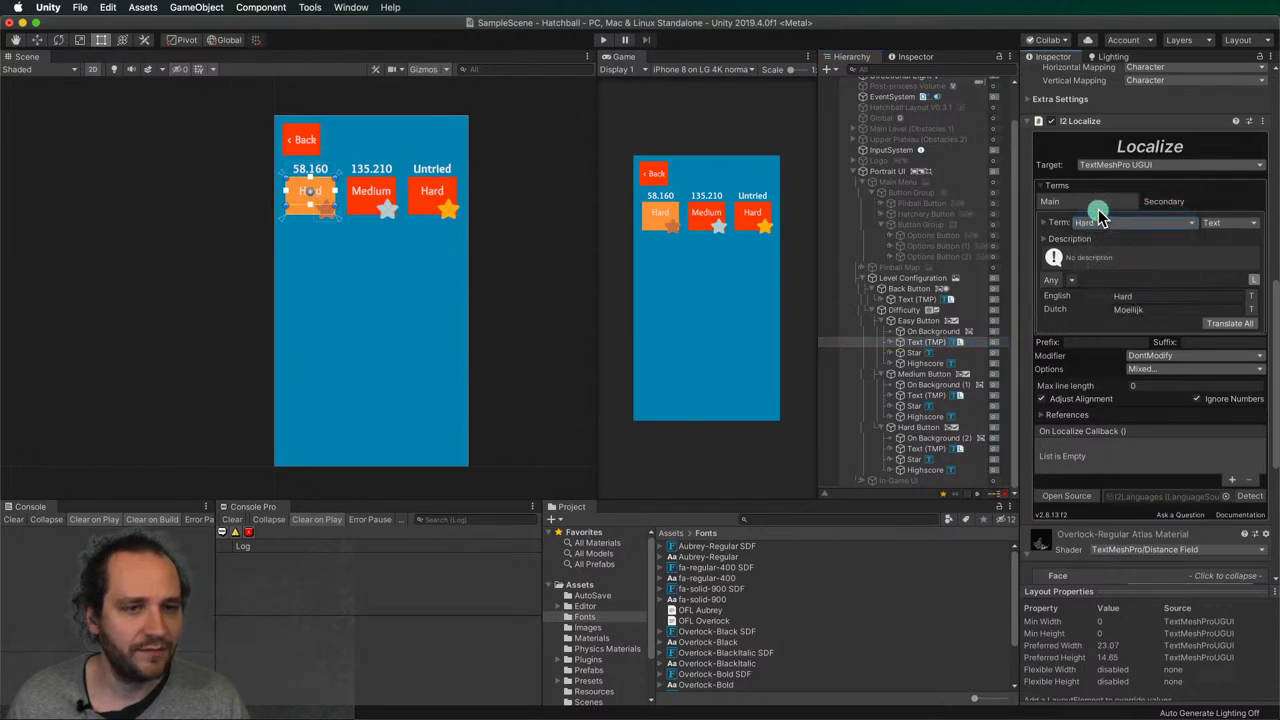
left_click(1058, 309)
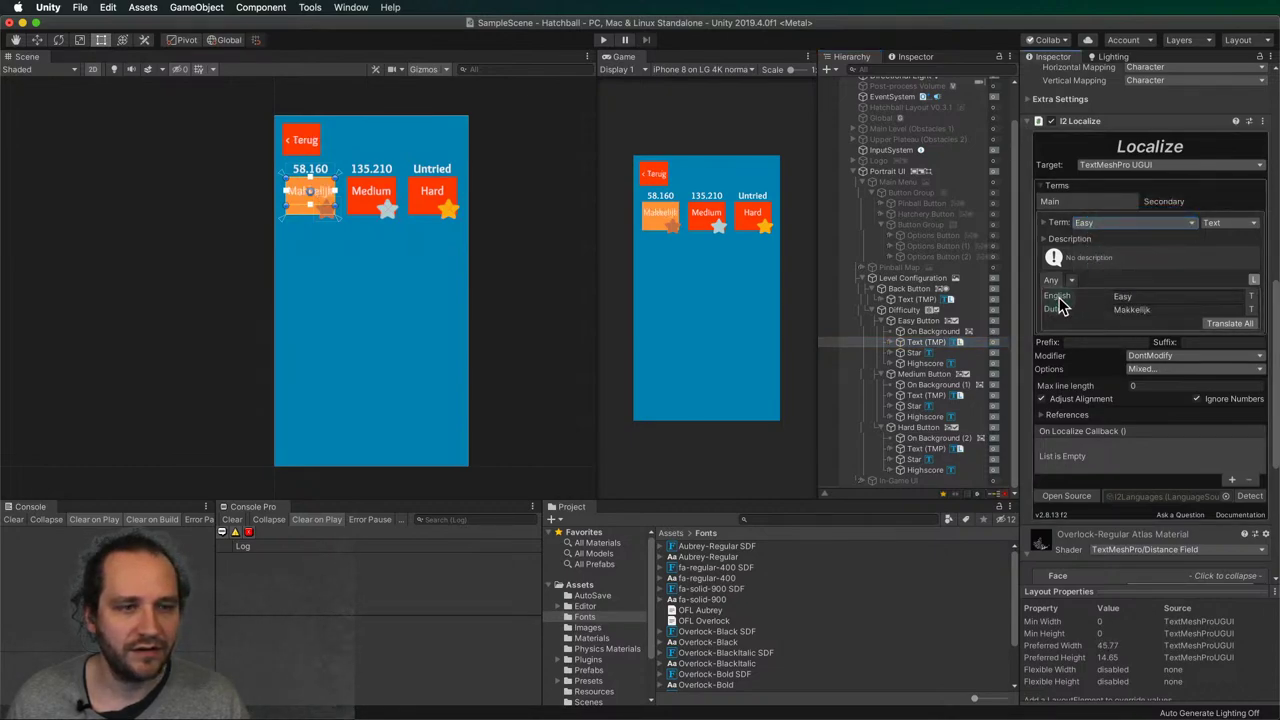
left_click(1057, 310)
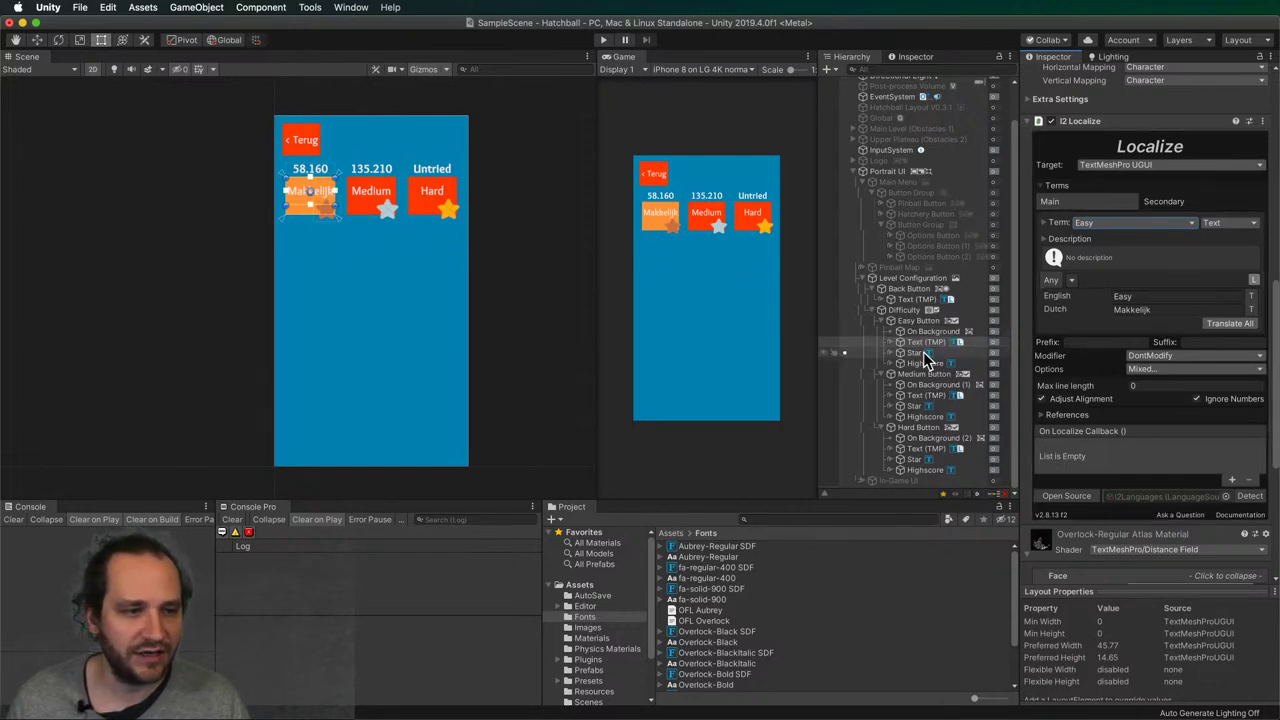
scroll(1080, 385, "down", 1)
scroll(1079, 375, "down", 3)
scroll(1076, 372, "up", 10)
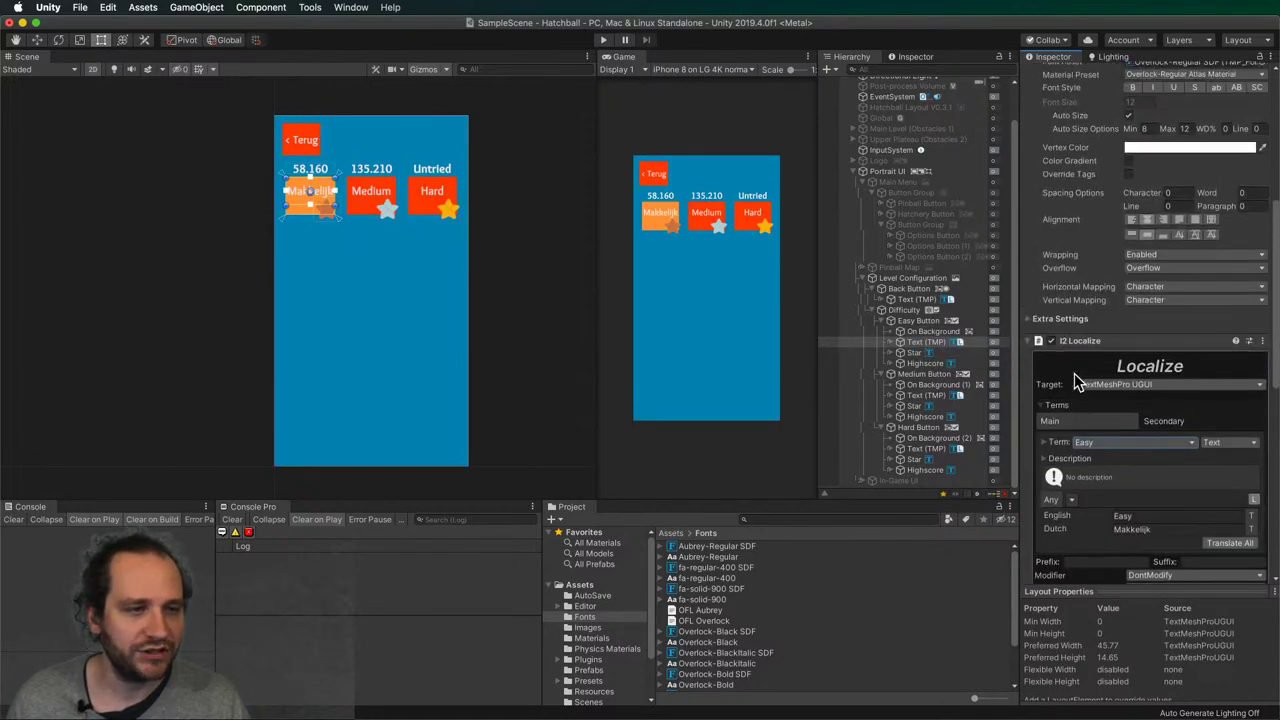
- Assign the Medium term to the middle label so it reads 'Normal'
left_click(930, 396)
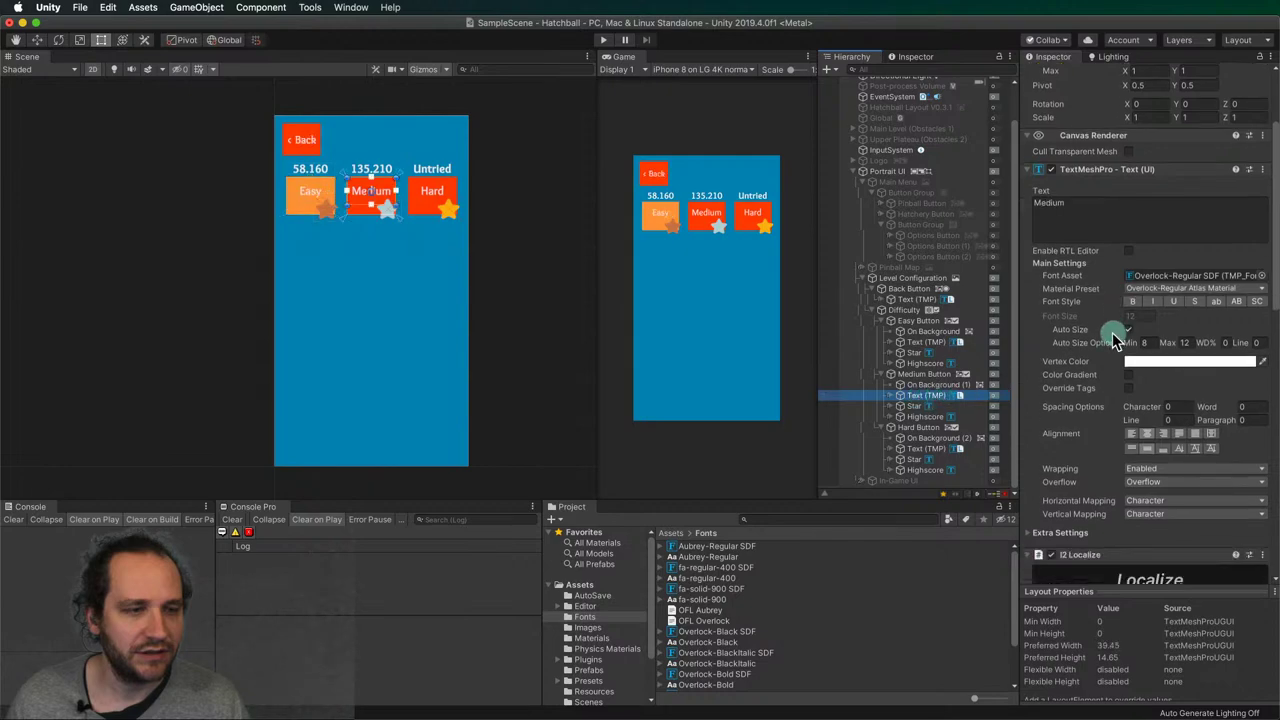
scroll(1110, 260, "down", 8)
scroll(1108, 290, "up", 8)
scroll(1106, 300, "down", 1)
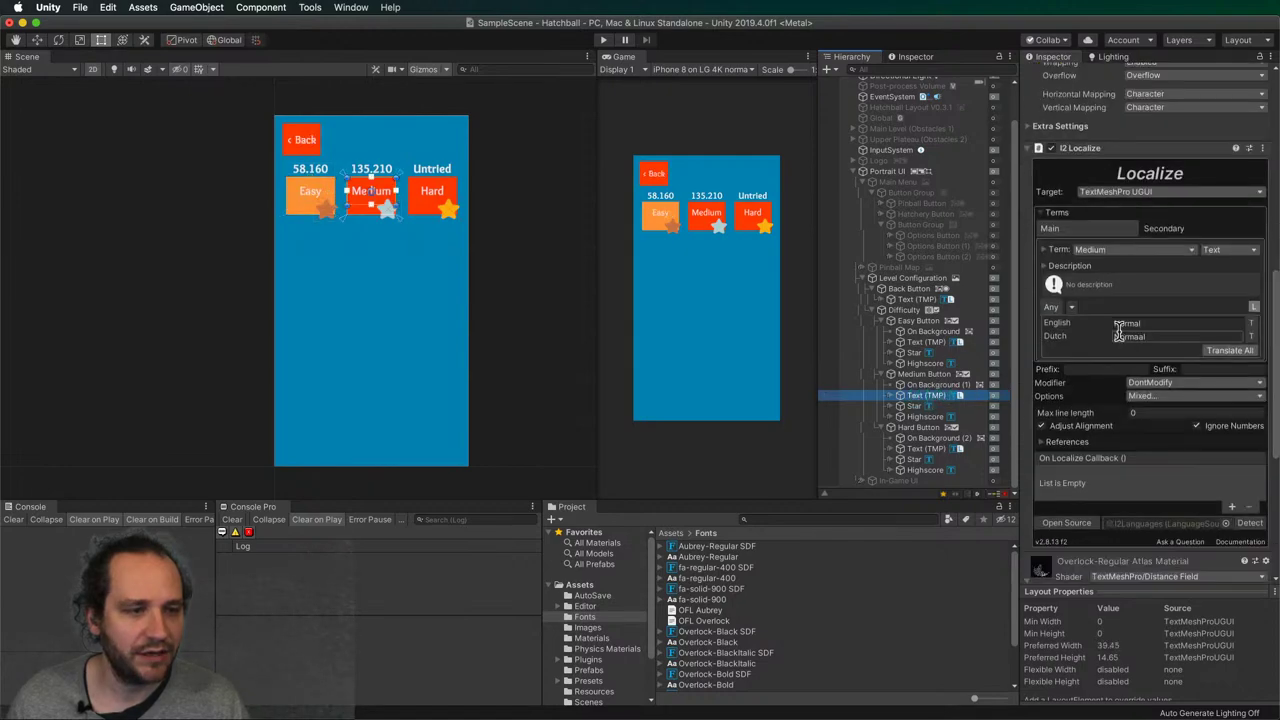
left_click(1100, 252)
left_click(1108, 240)
left_click(1106, 250)
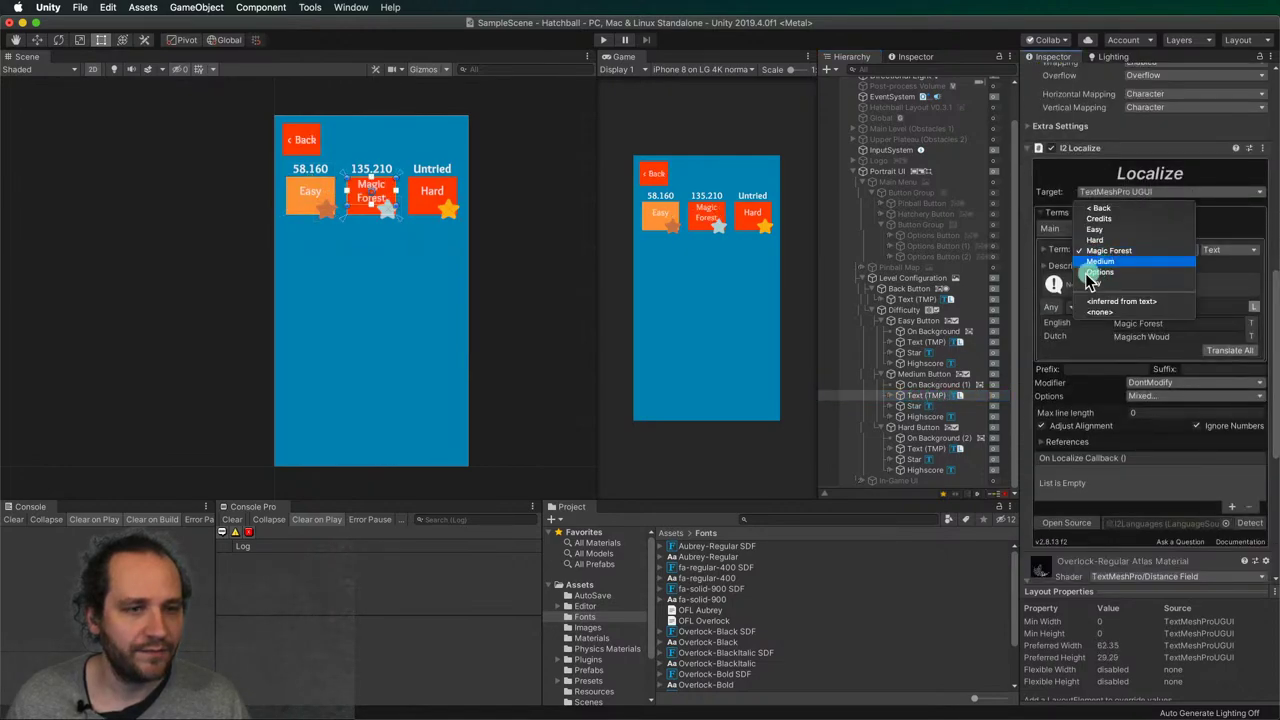
left_click(1092, 263)
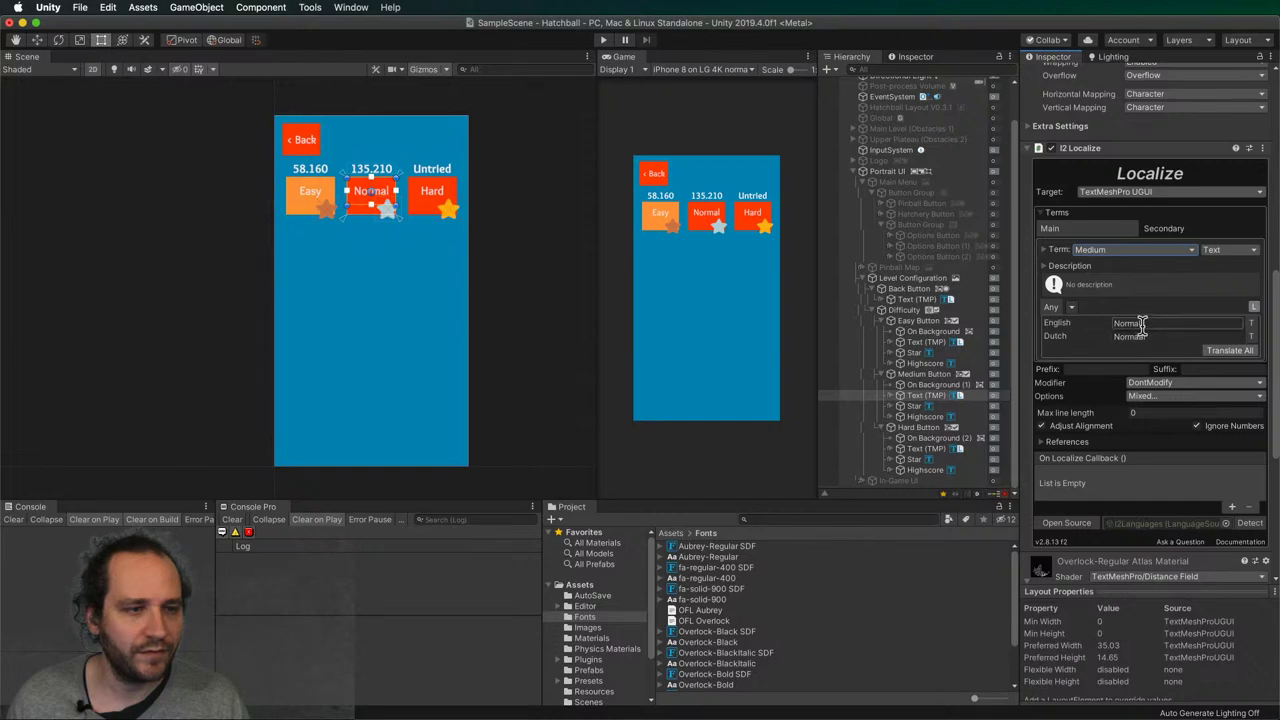
- Assign the Hard term to the Hard label
left_click(926, 448)
left_click(1089, 251)
left_click(1095, 239)
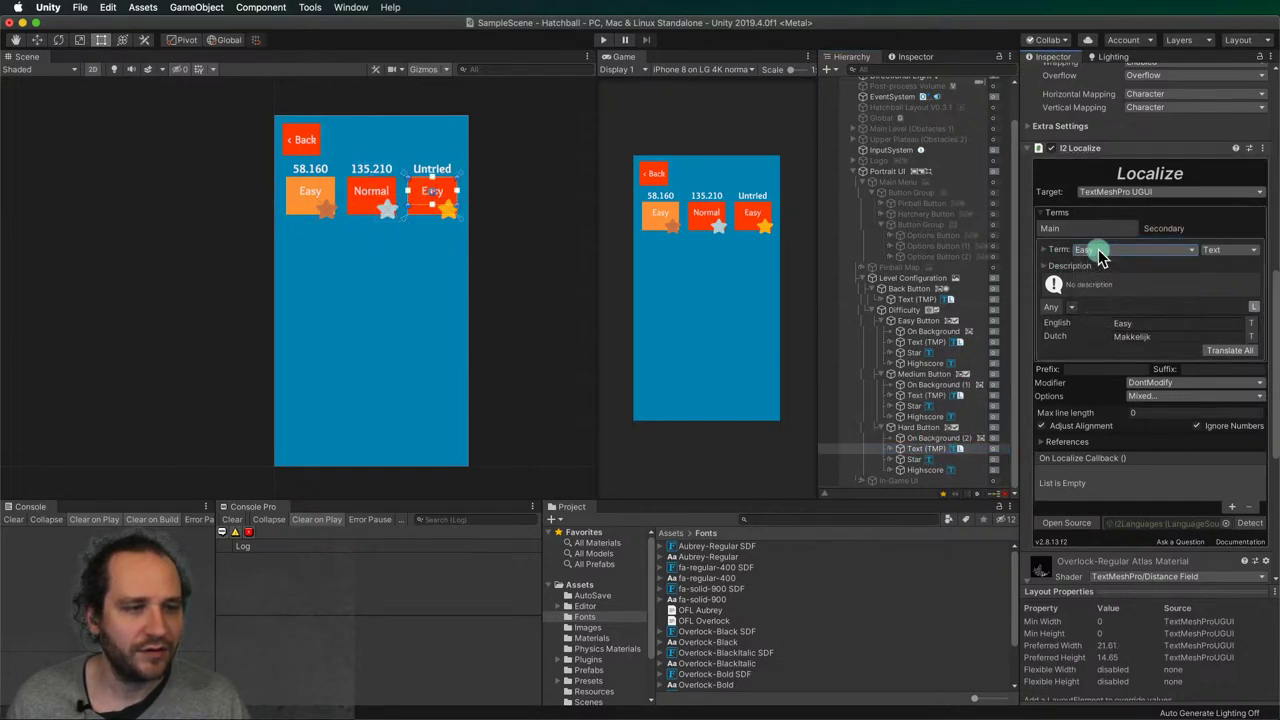
left_click(1100, 250)
left_click(1100, 261)
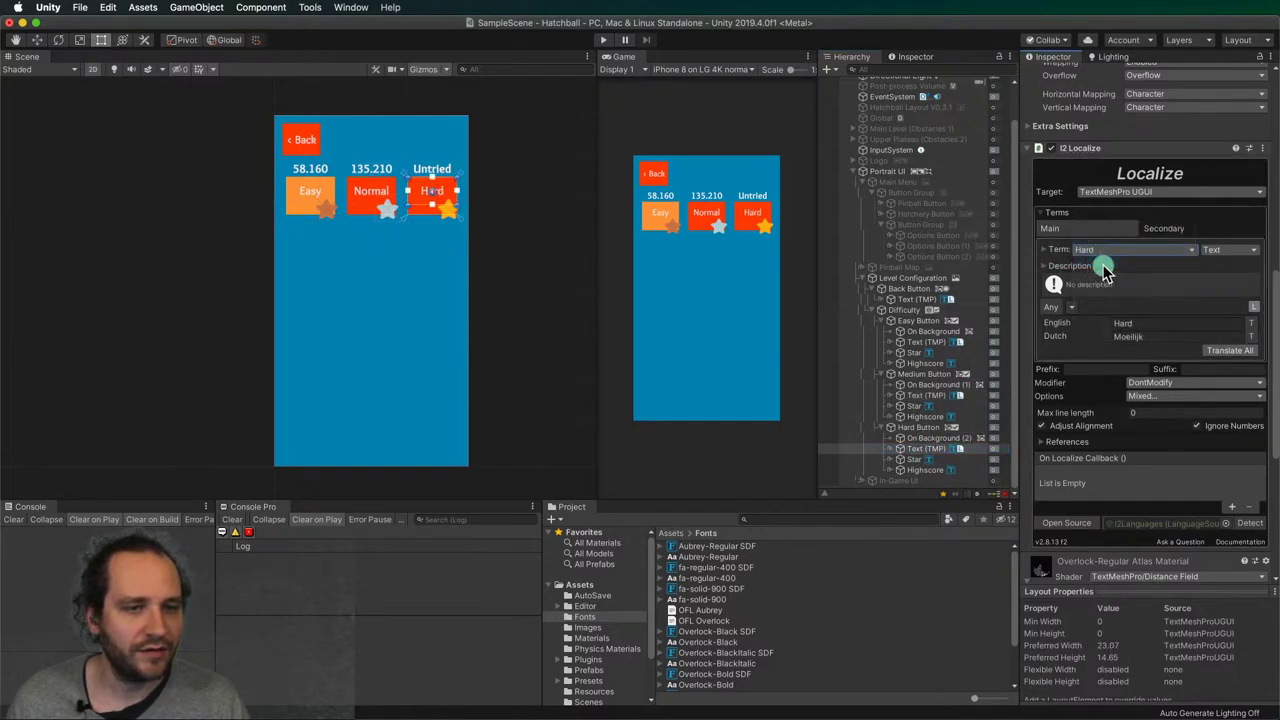
left_click(922, 374)
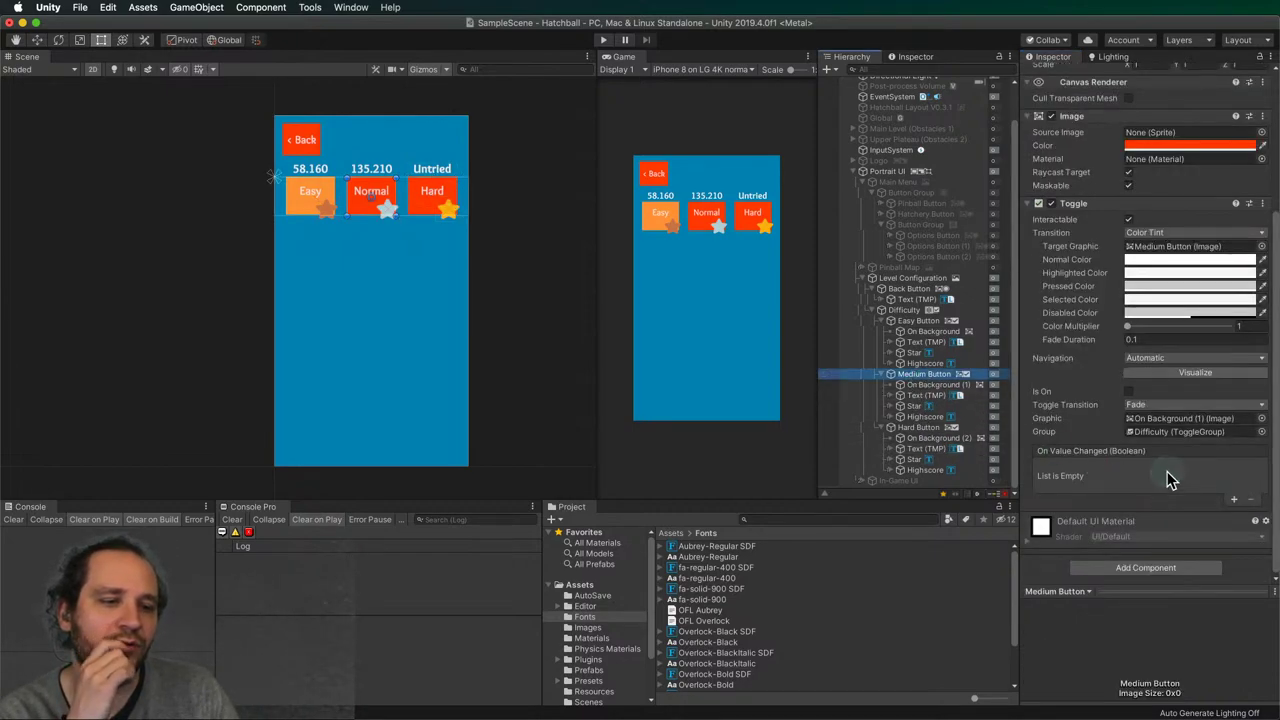
- Tick Is On for the Normal (Medium) toggle so it starts switched on
left_click(1130, 392)
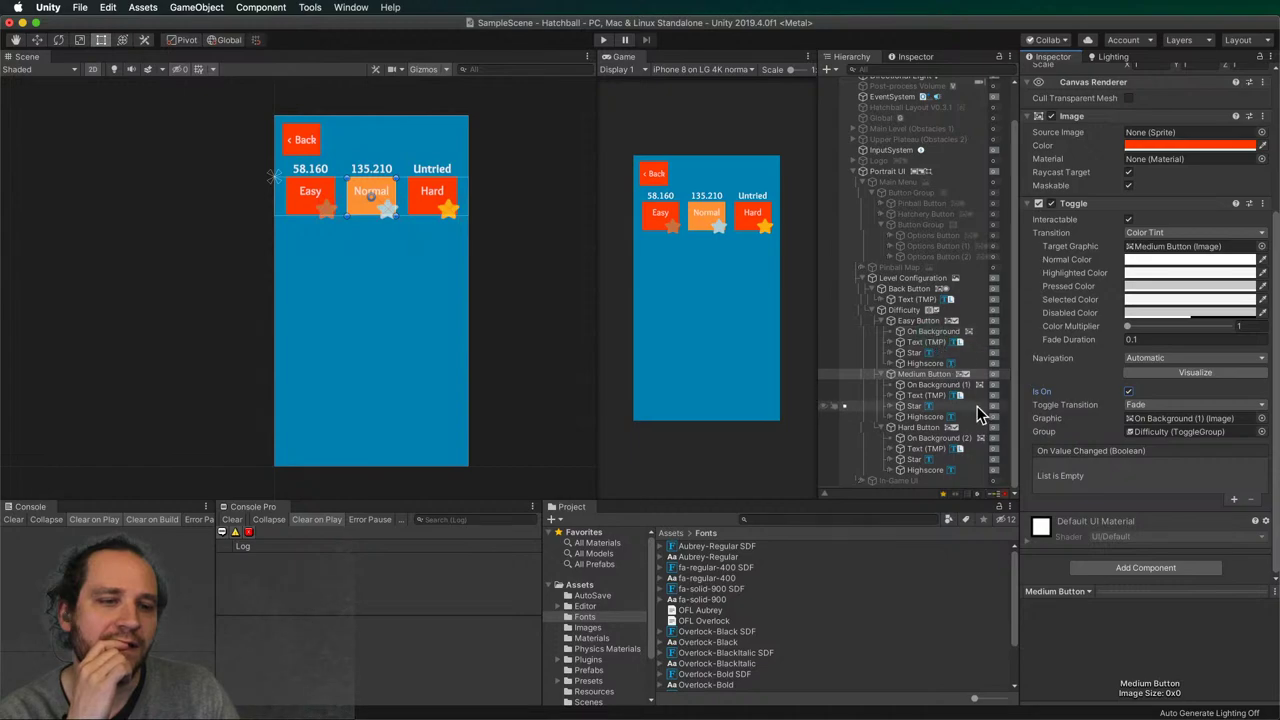
left_click(925, 427)
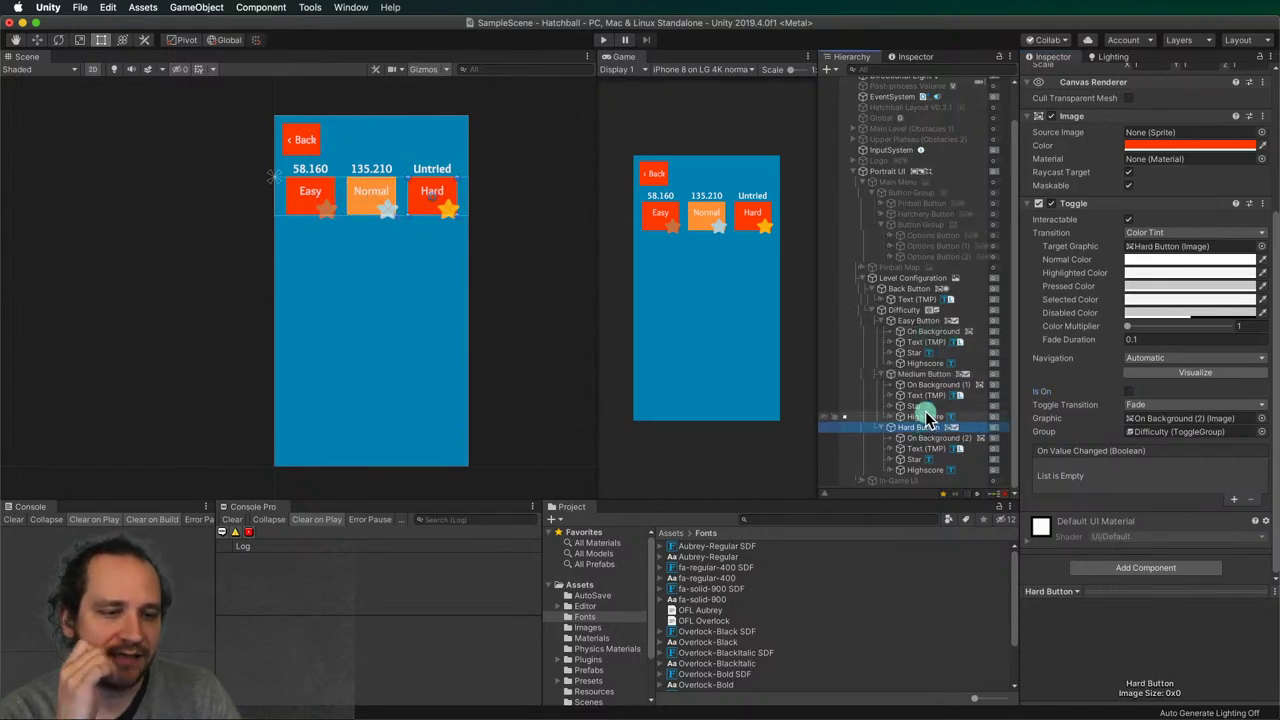
left_click(920, 396)
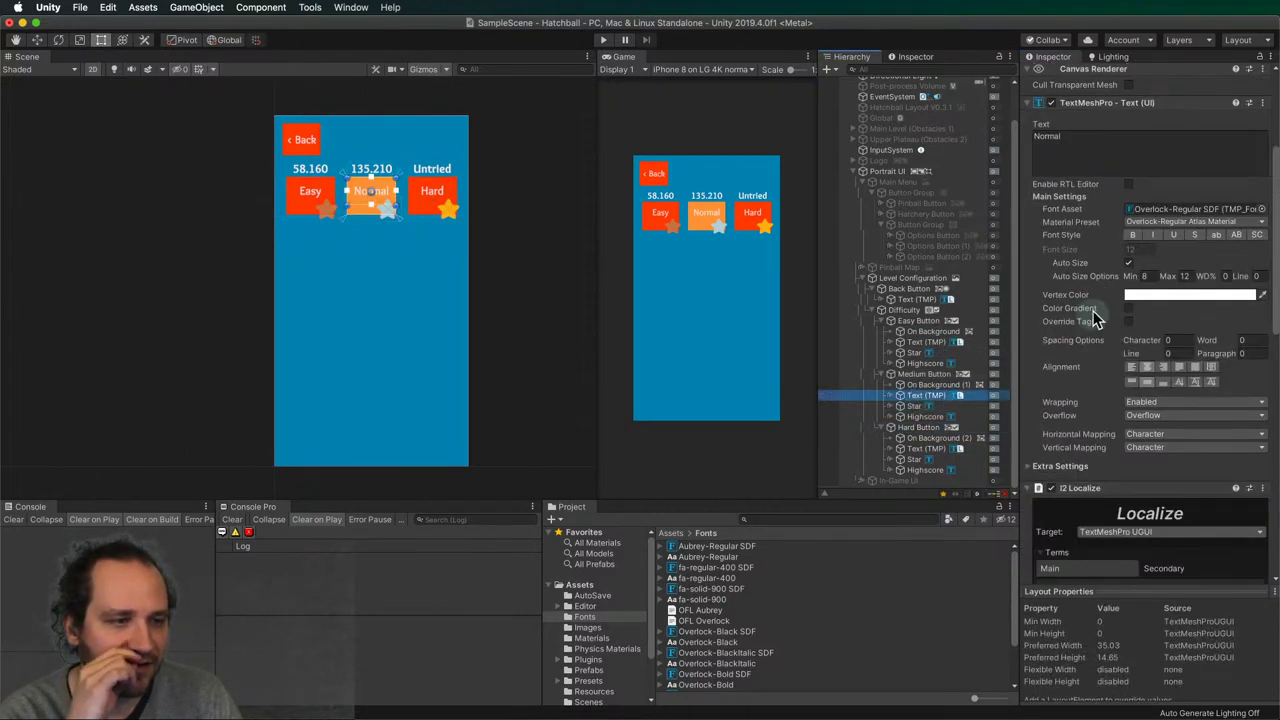
scroll(1090, 336, "down", 8)
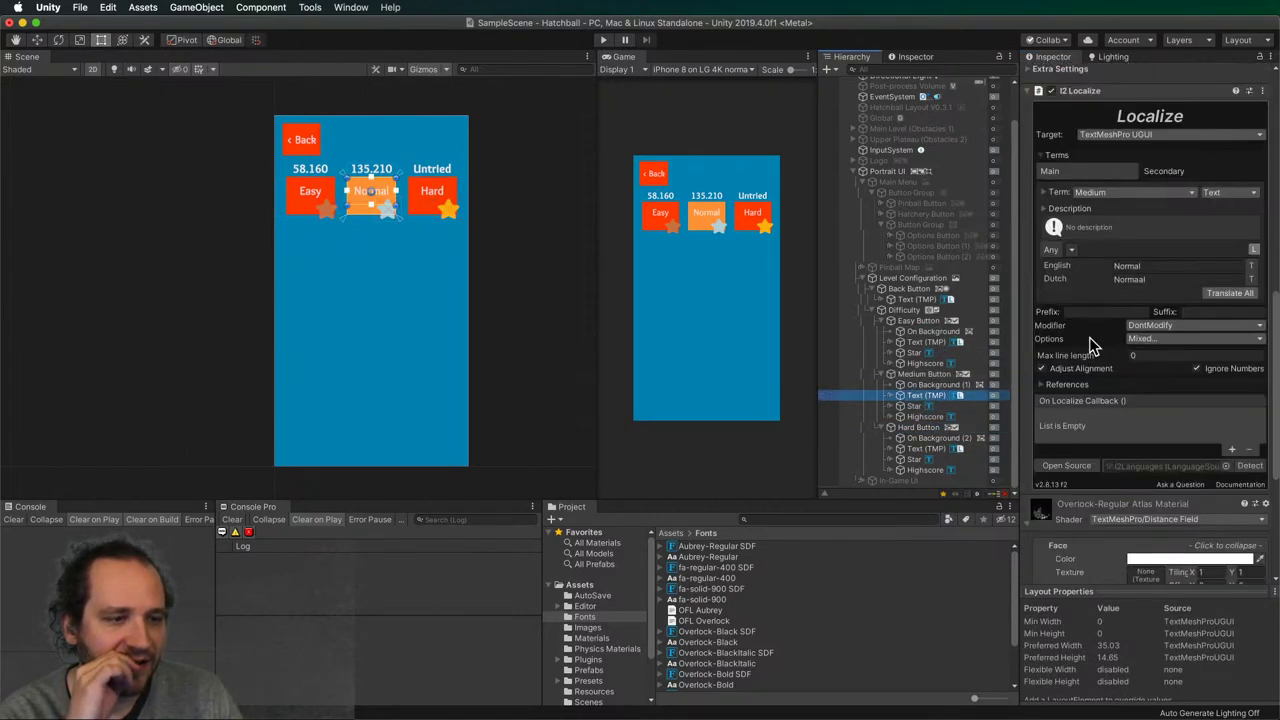
- Preview all labels in Dutch, then reselect the Easy and Medium label texts
left_click(916, 449)
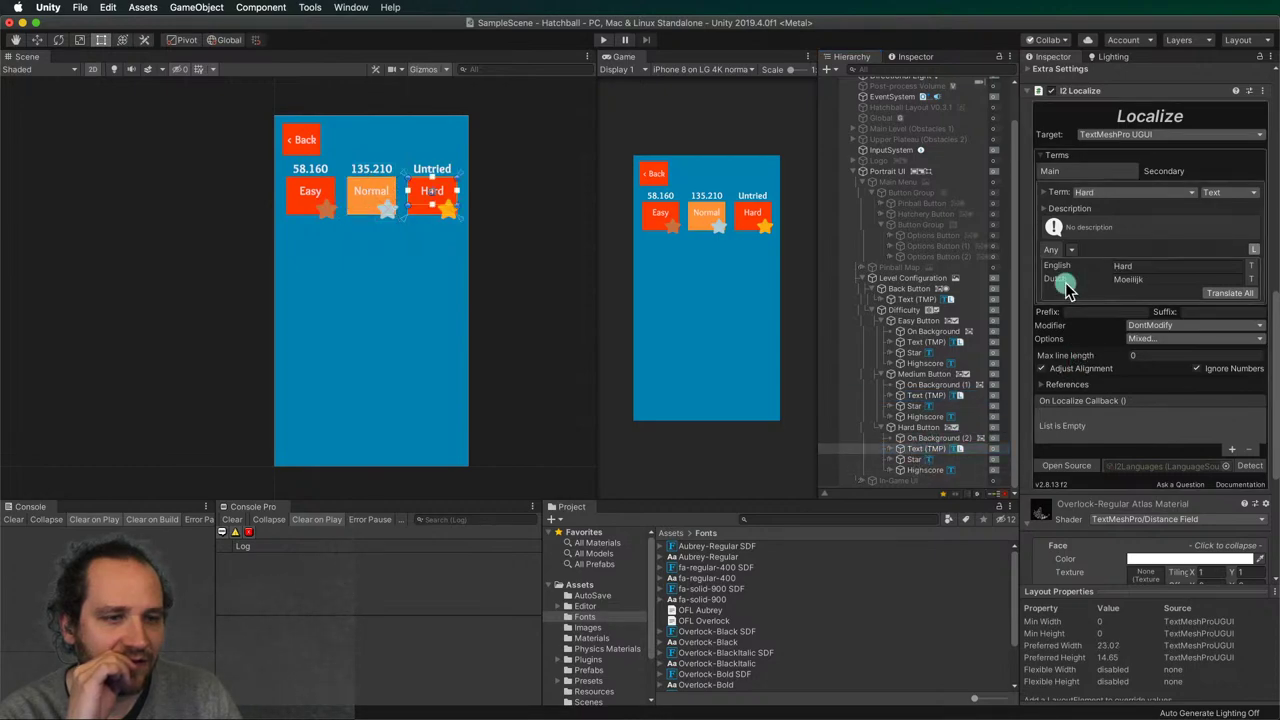
left_click(1066, 285)
left_click(862, 263)
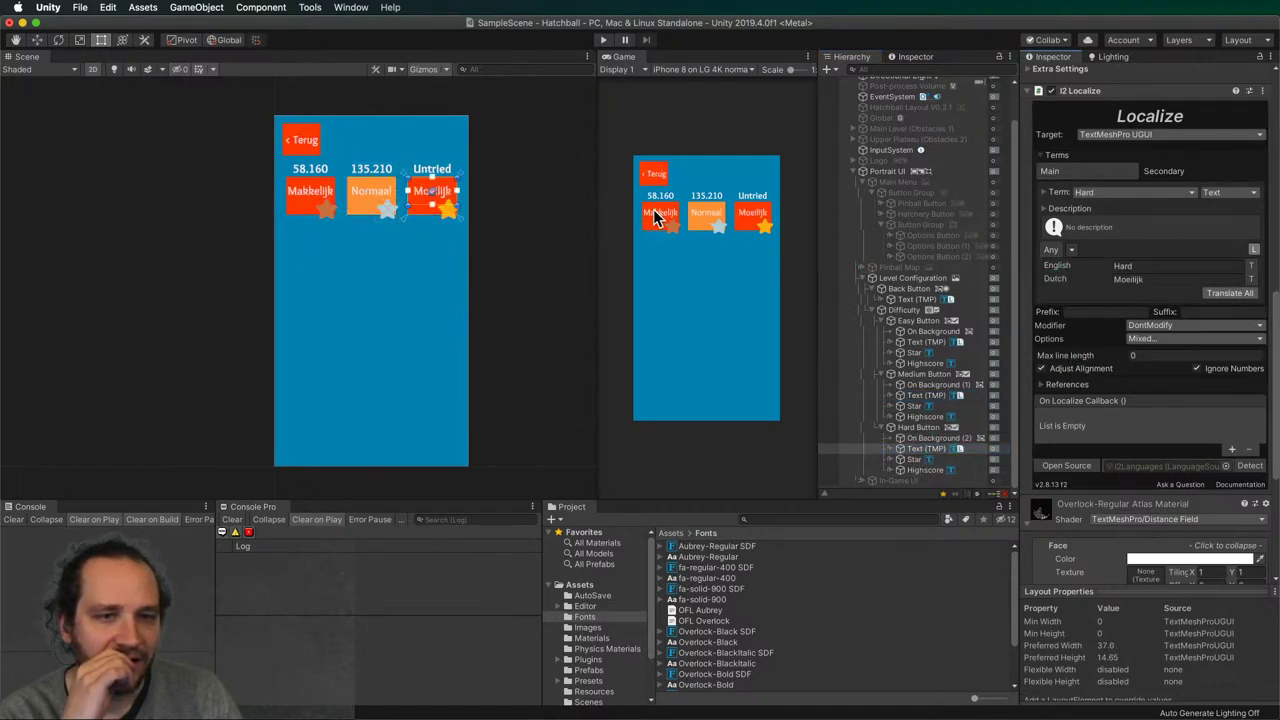
left_click(905, 311)
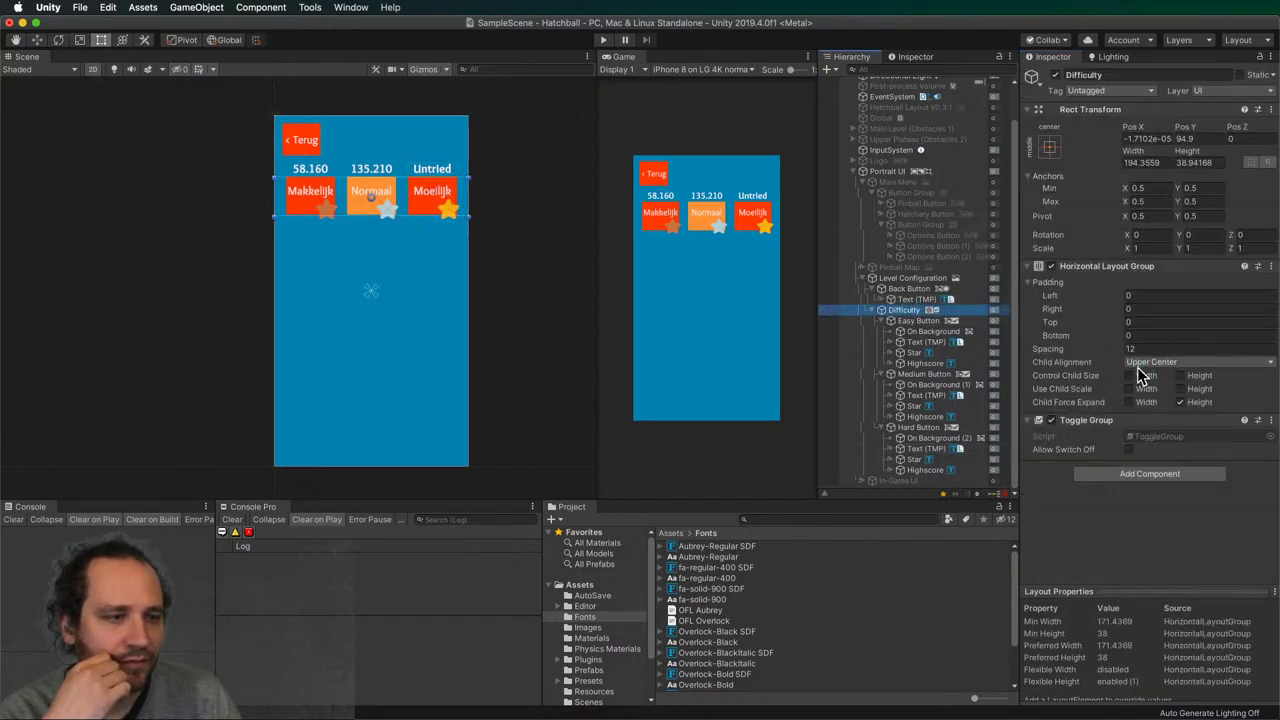
left_click(925, 342)
left_click(926, 395, "super")
- In Extra Settings of the three Text (TMP) labels, set Margins Left and Right to 3
left_click(930, 449, "super")
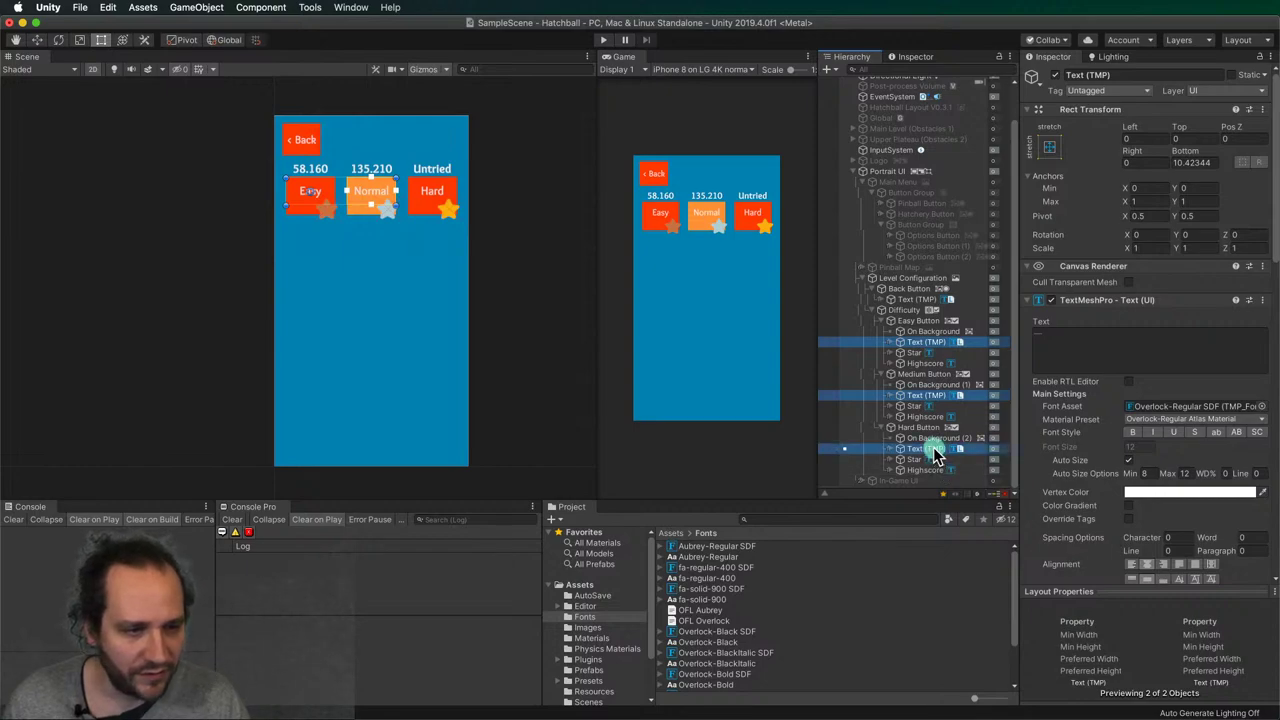
scroll(1089, 431, "down", 4)
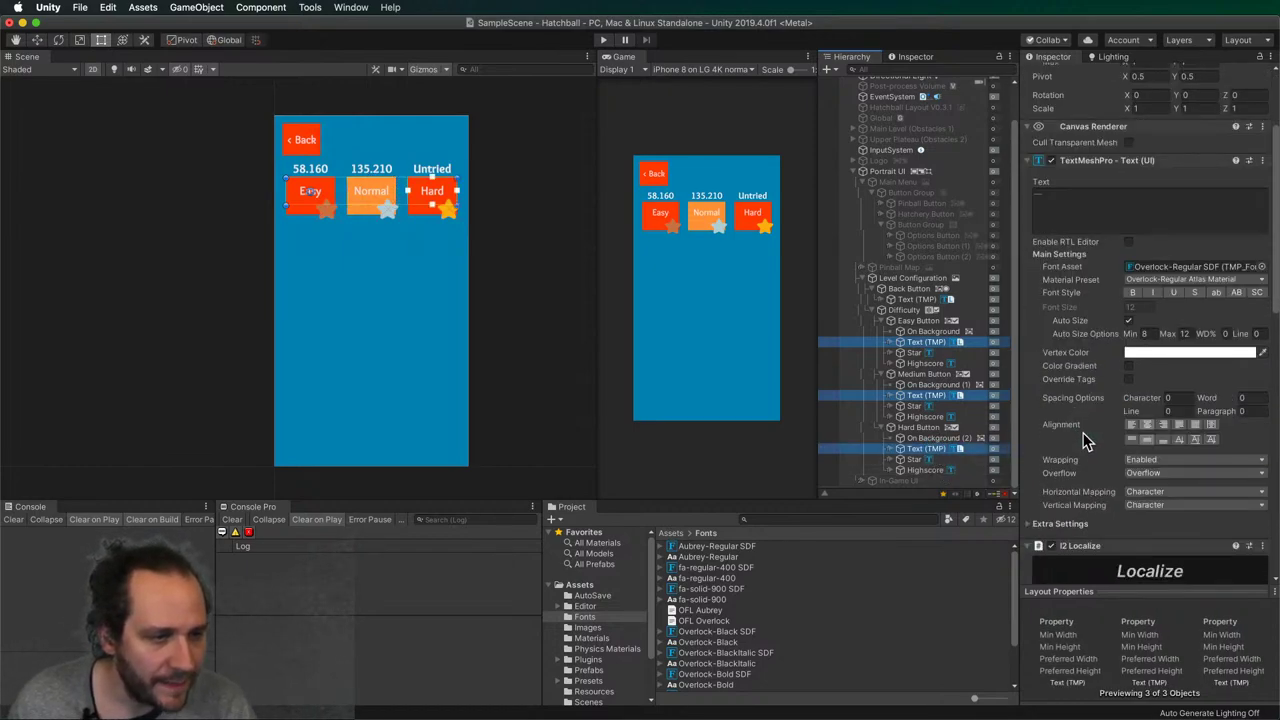
scroll(1085, 441, "down", 1)
left_click(1035, 488)
scroll(1110, 380, "down", 5)
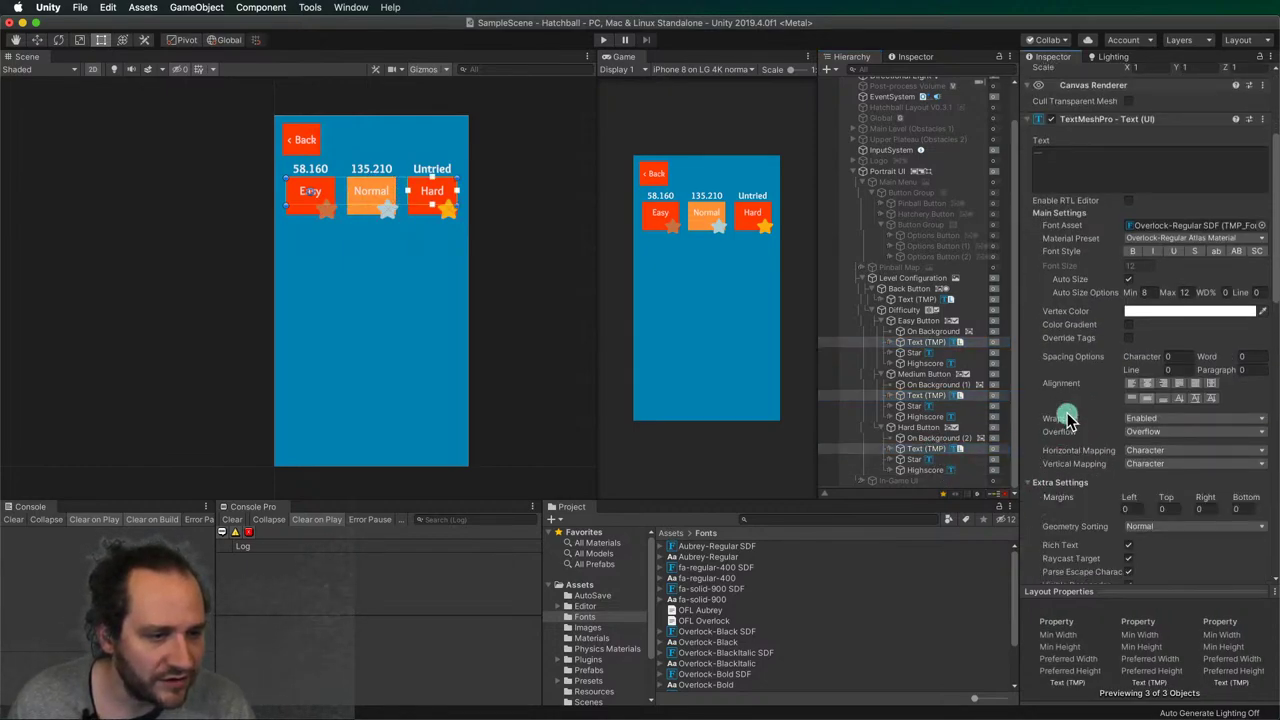
scroll(1117, 360, "up", 2)
left_click(1133, 265)
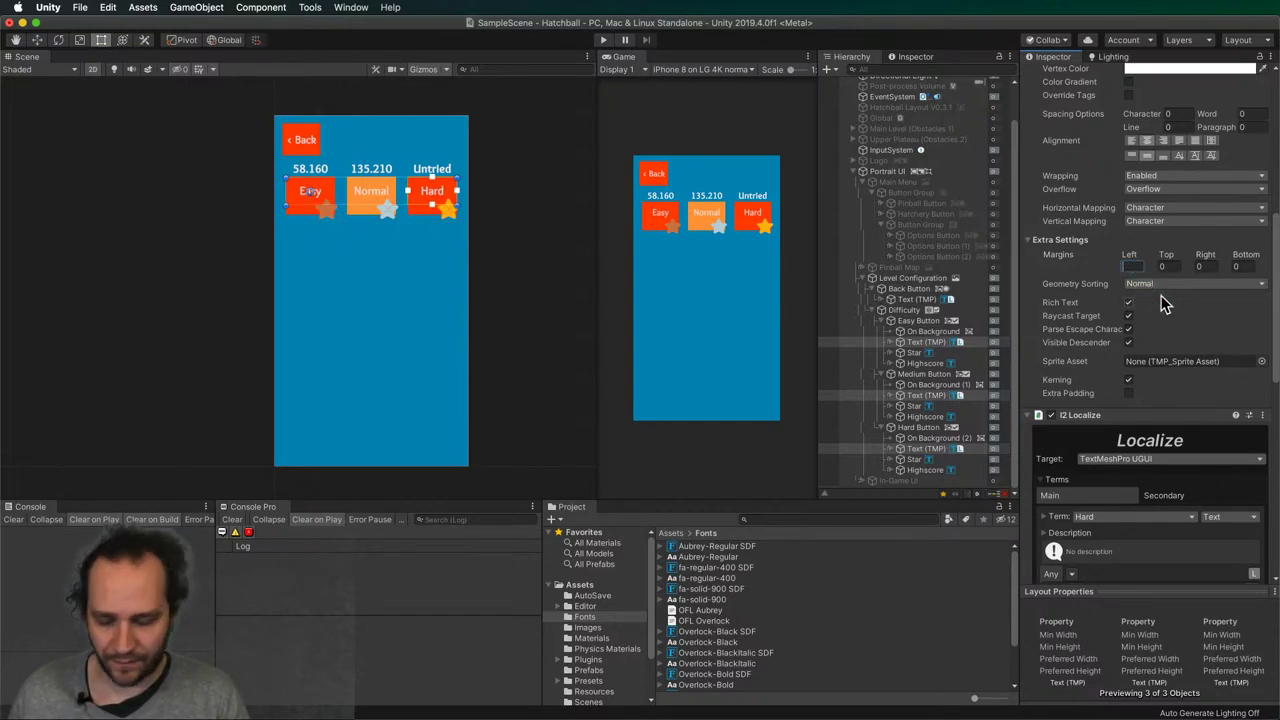
type("3")
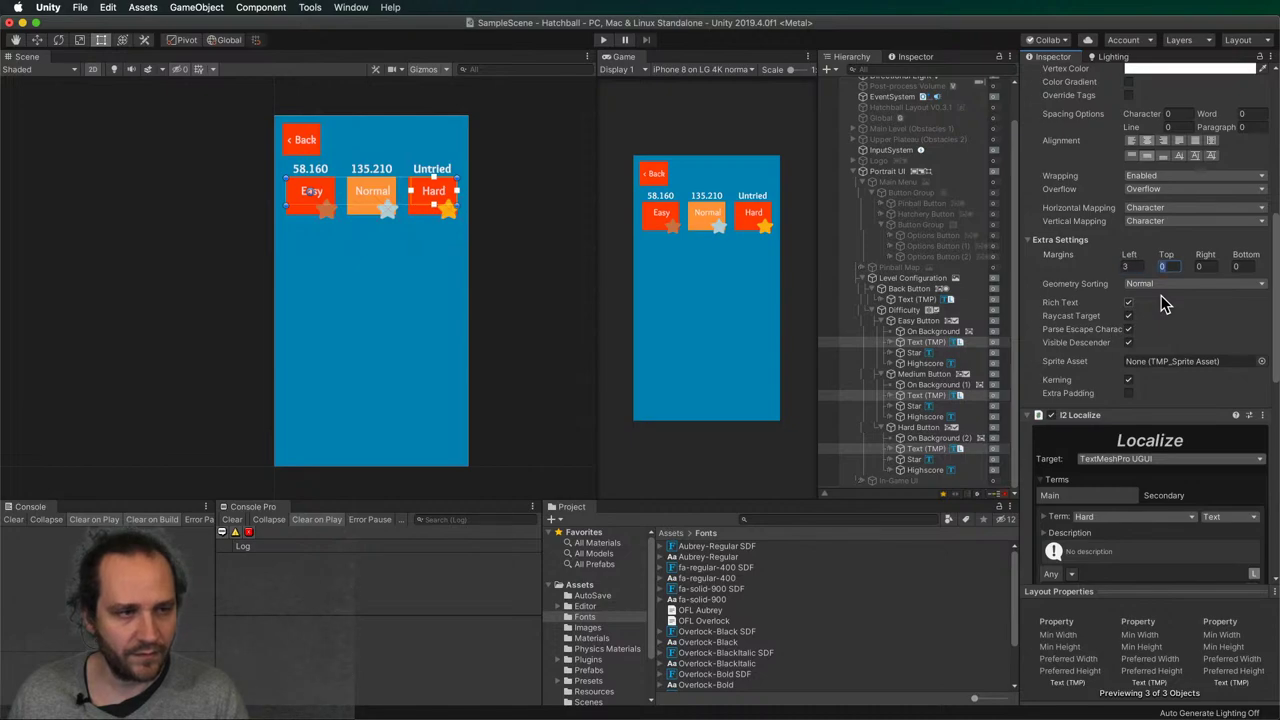
key("Tab")
key("Tab")
type("3")
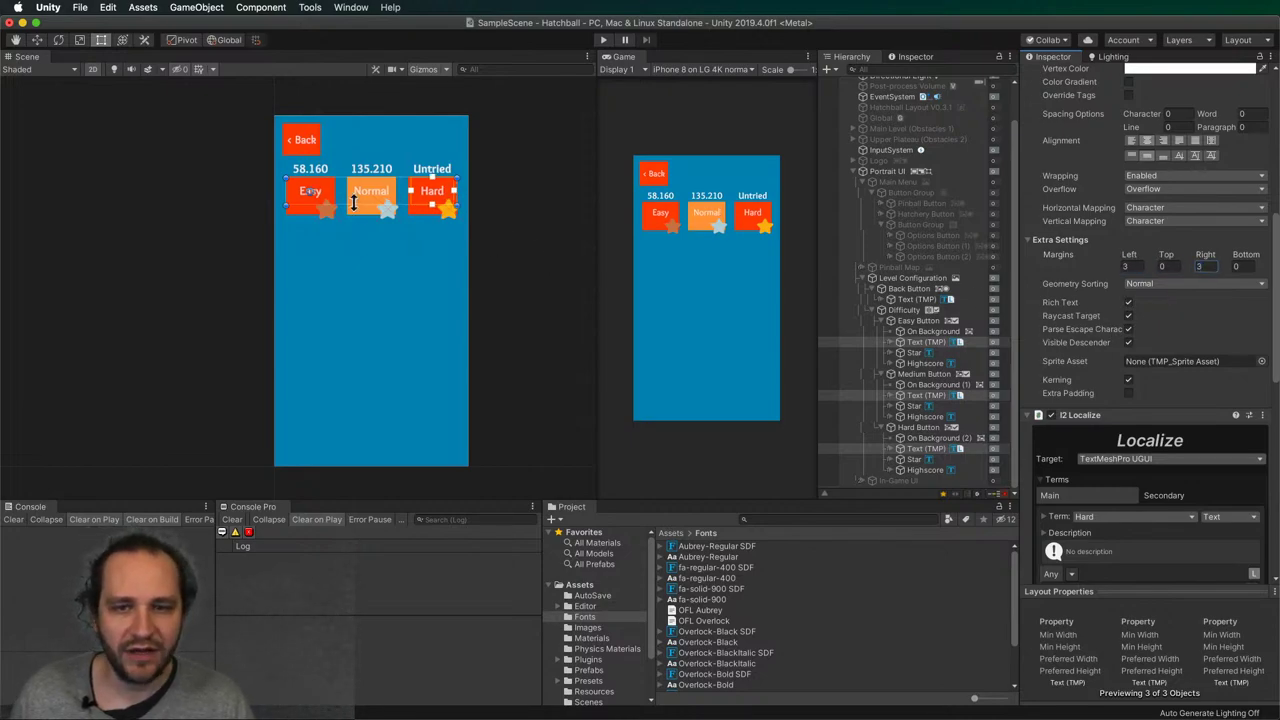
left_click(324, 212)
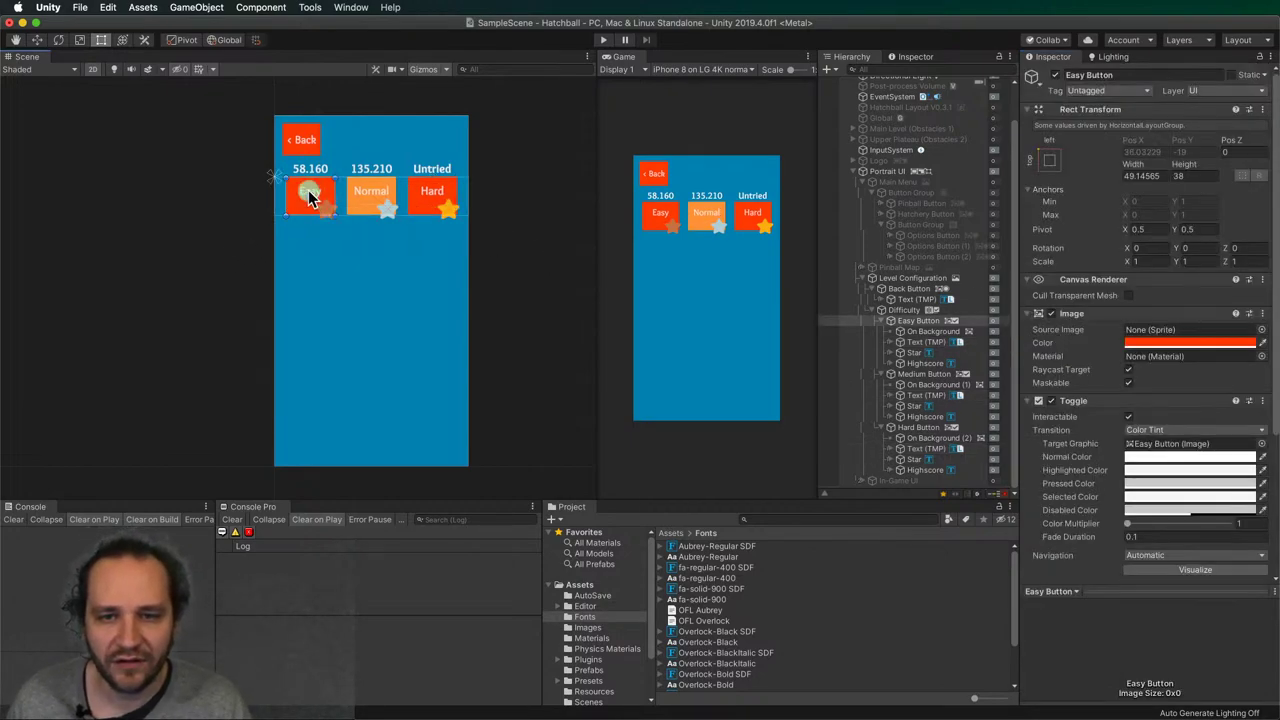
- Select the Easy label's Text (TMP) and preview the labels in Dutch with I2 Localize
left_click(313, 196)
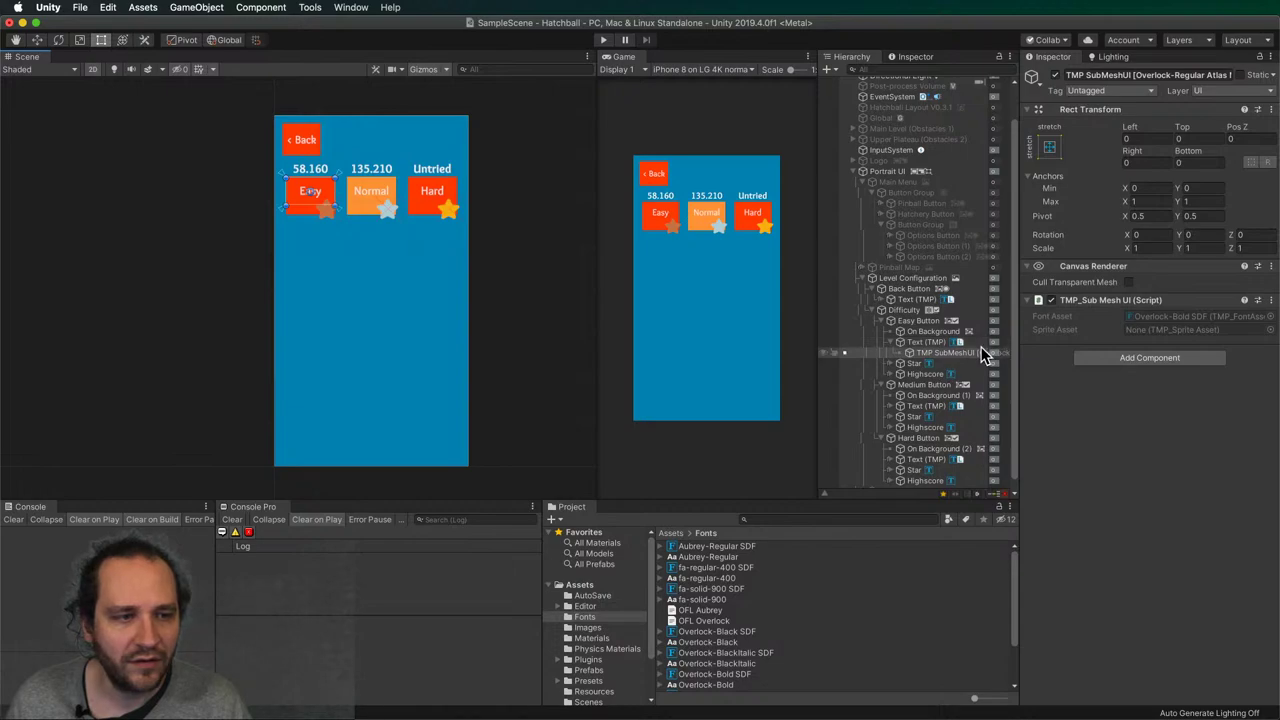
left_click(932, 343)
scroll(303, 193, "up", 2)
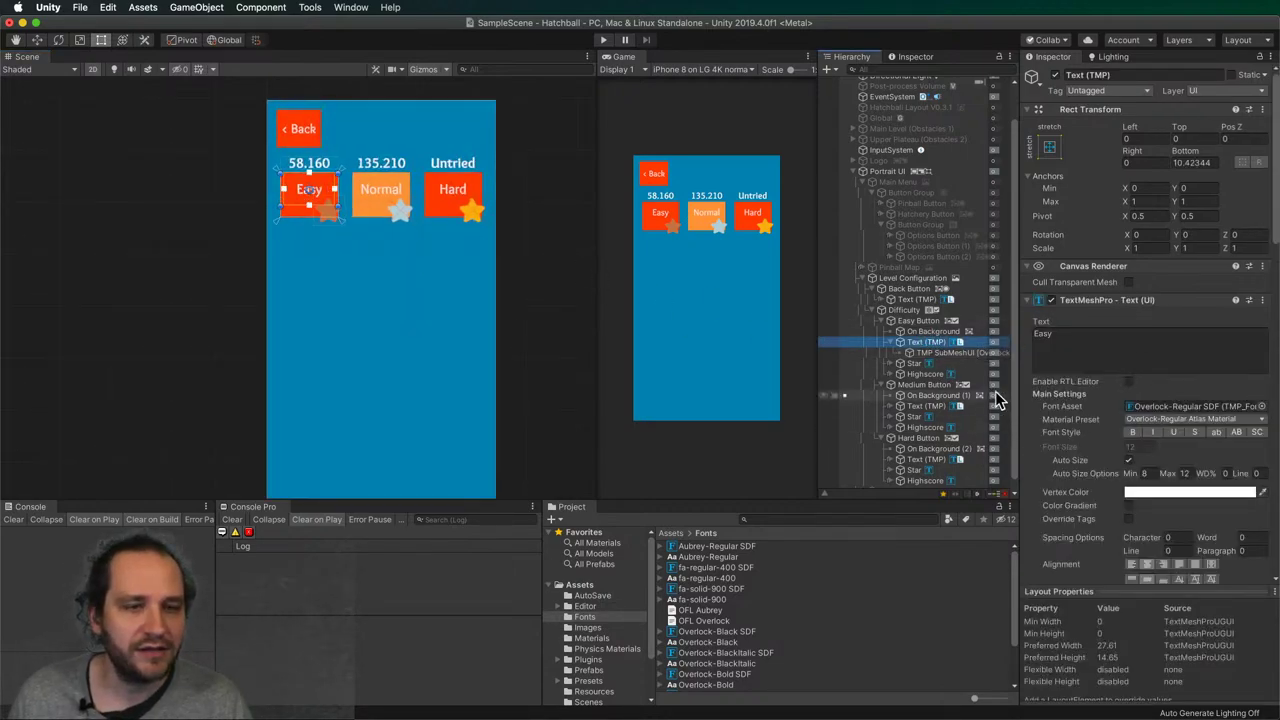
scroll(1078, 432, "down", 10)
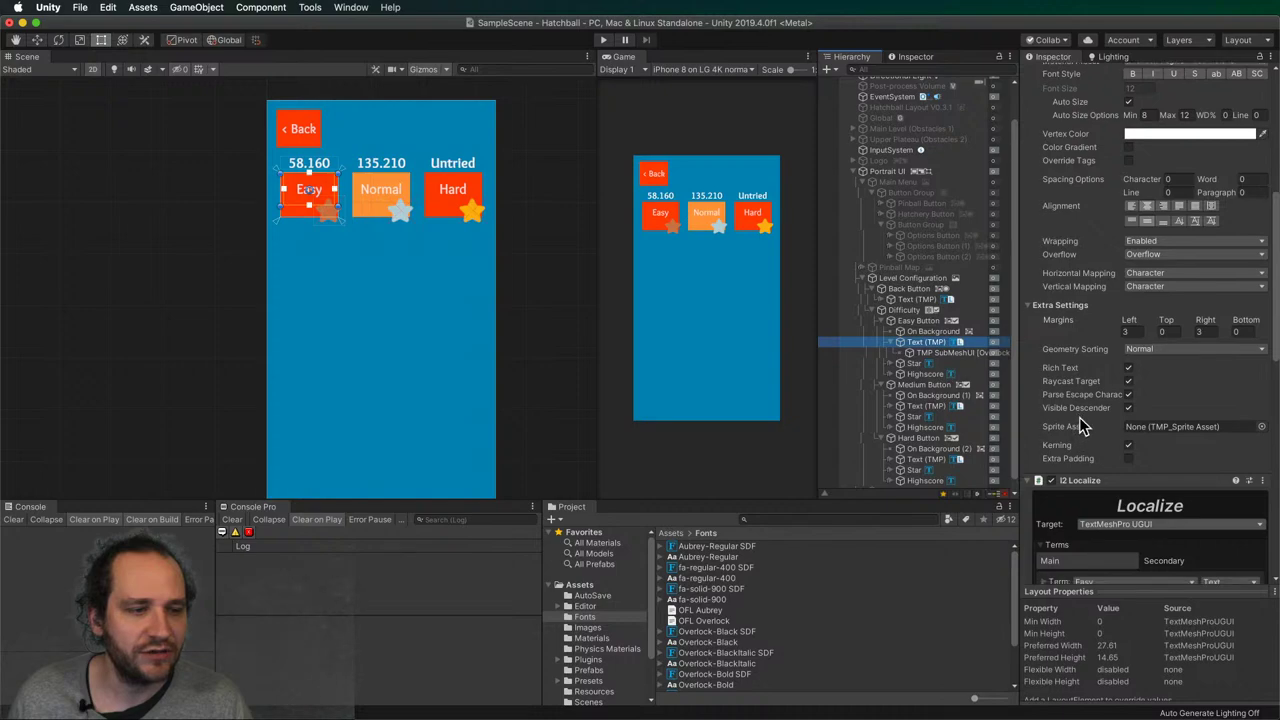
left_click(1090, 294)
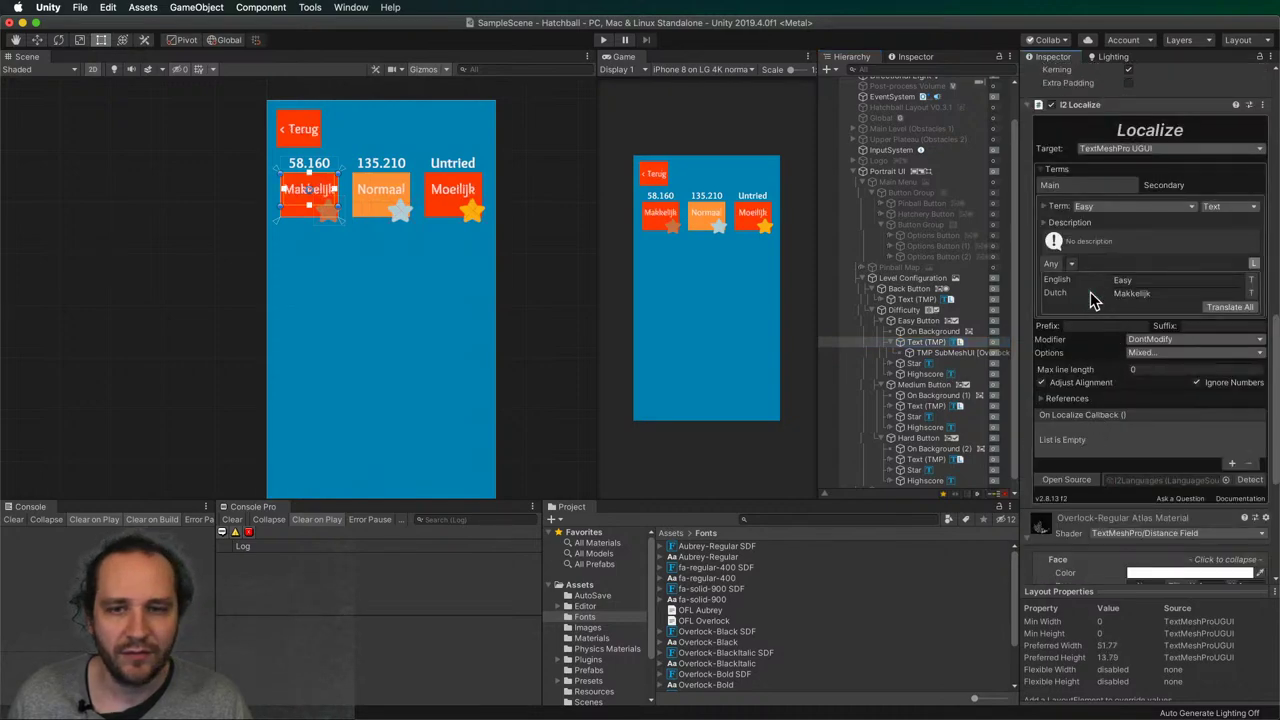
scroll(1097, 368, "up", 5)
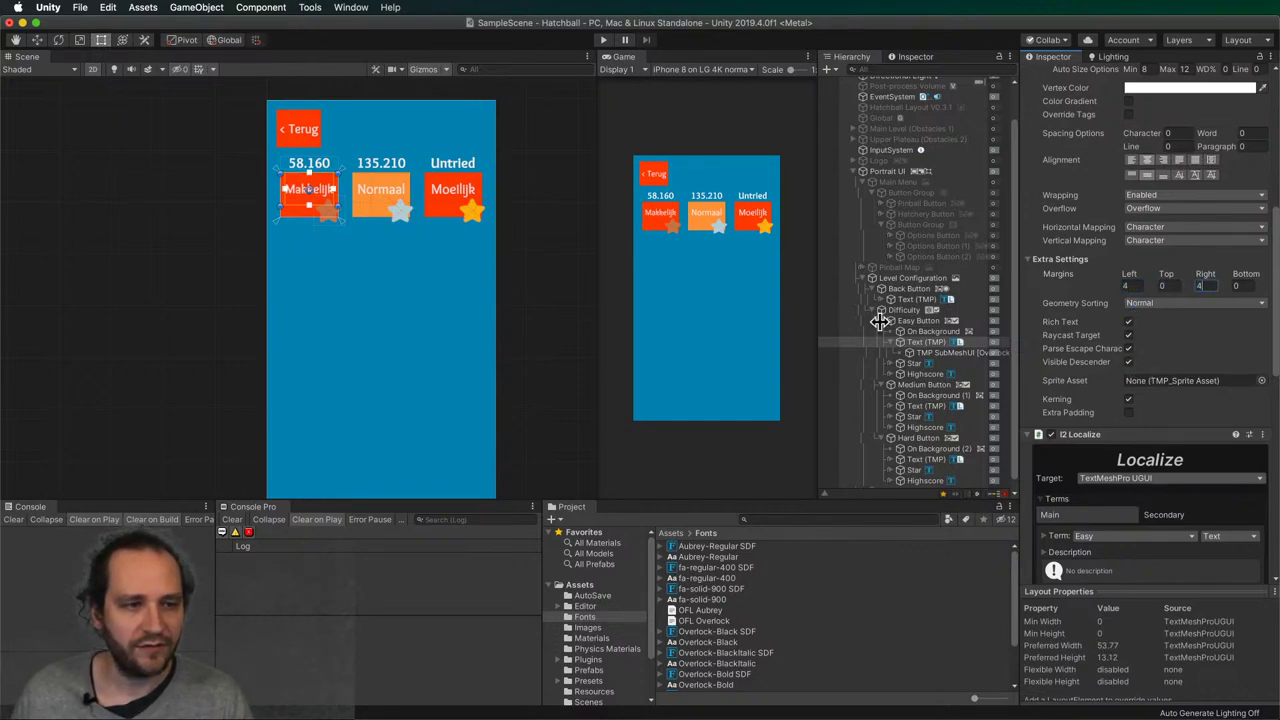
- Raise the label texts' left and right margins from 3 to 4 so Makkelijk fits
left_click(940, 406)
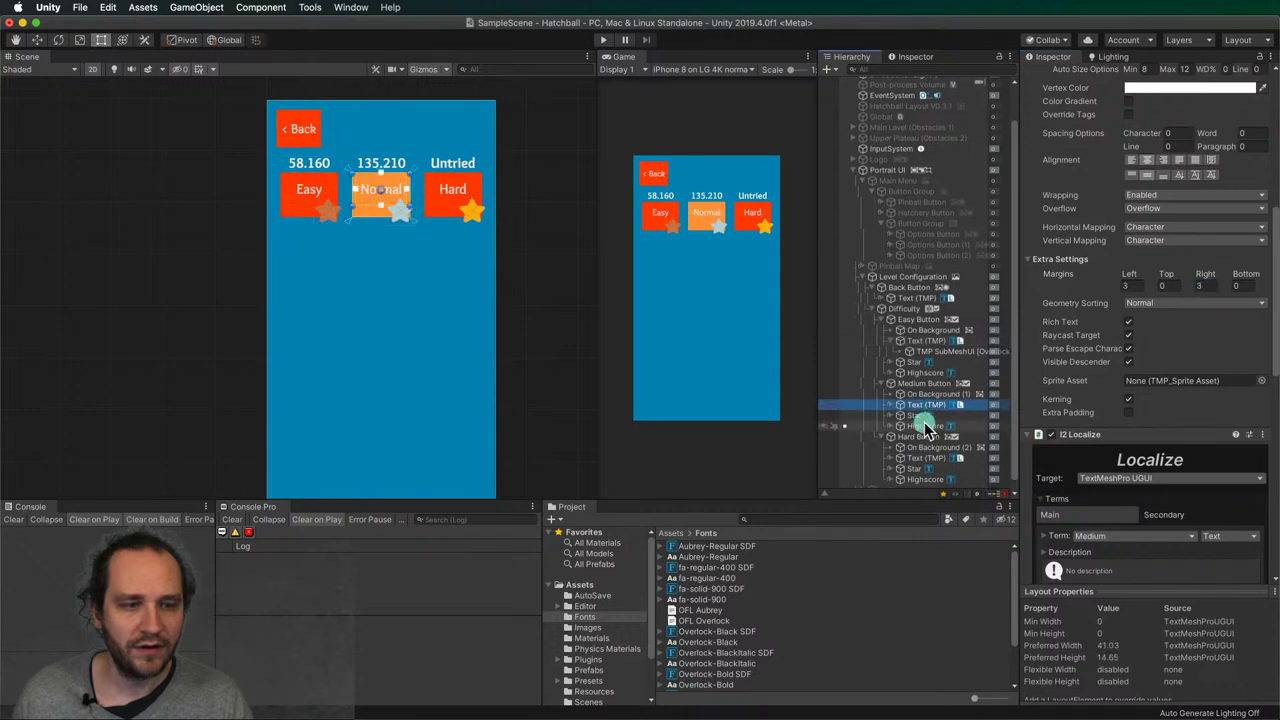
scroll(930, 425, "down", 1)
left_click(925, 449, "super")
left_click_drag(1134, 281, 1138, 285)
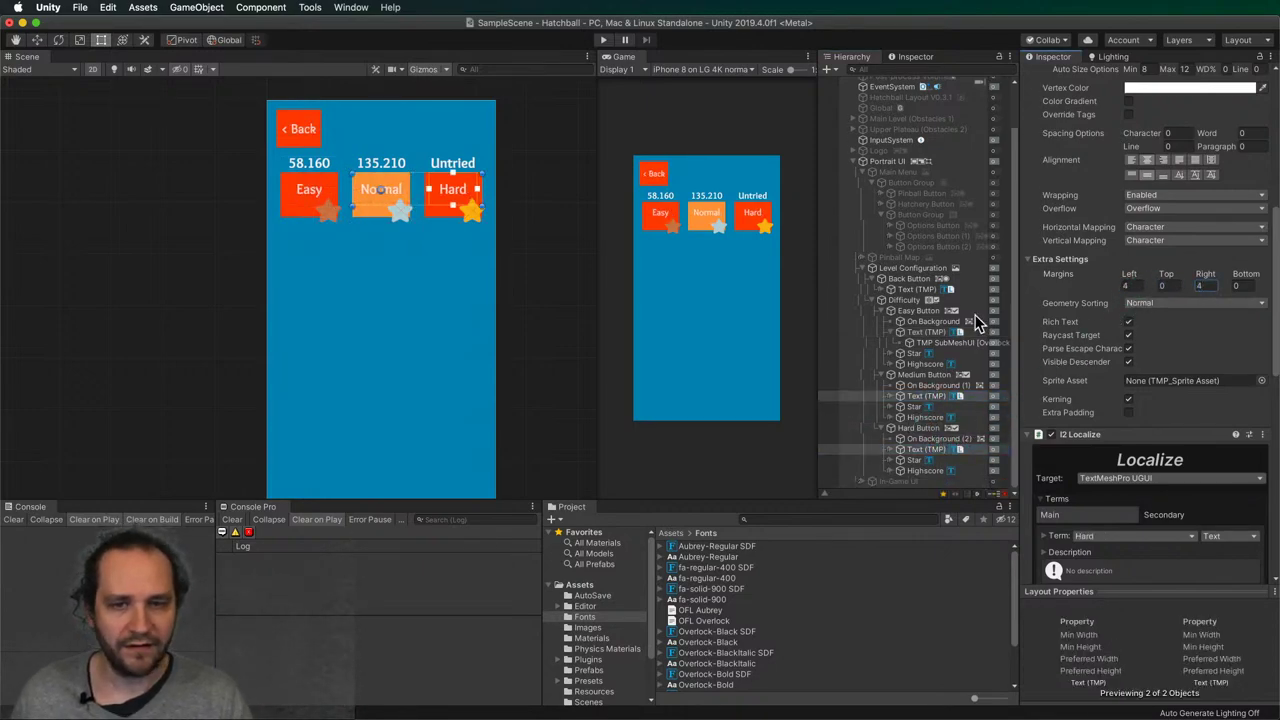
left_click(566, 295)
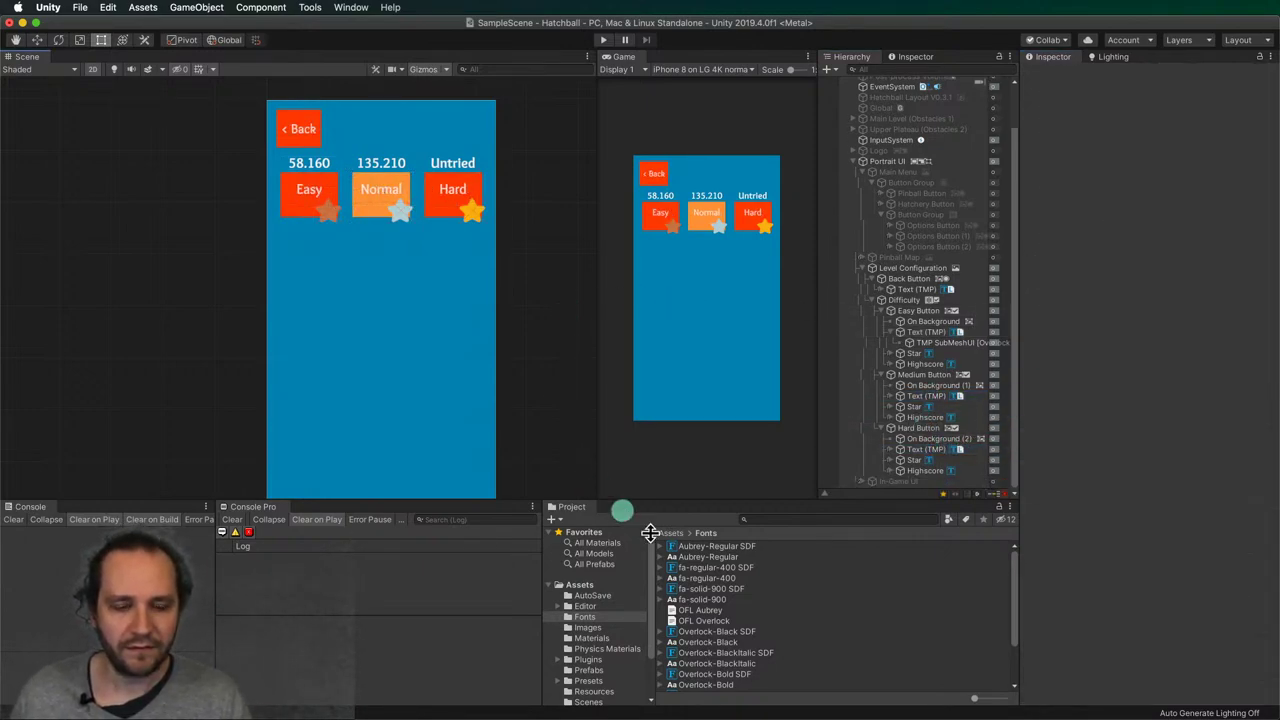
- Check the Easy label's Dutch preview, then deselect to return to English
left_click(588, 586)
left_click(702, 643)
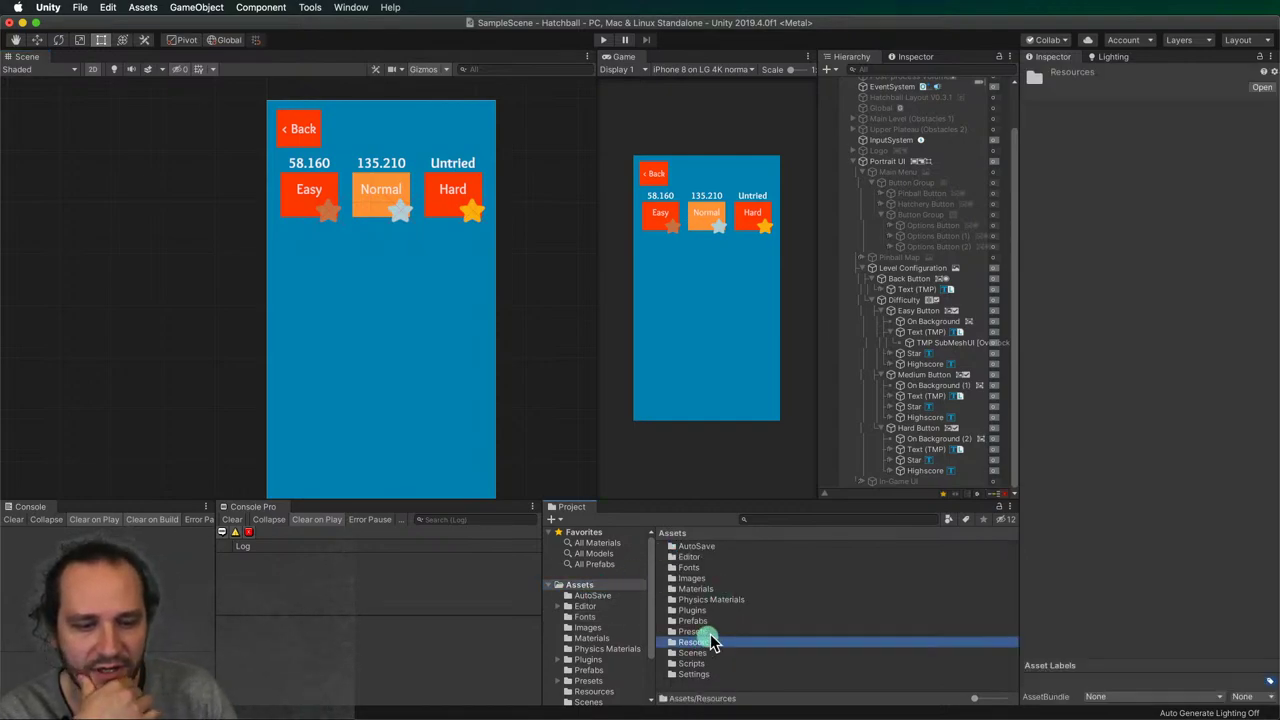
left_click(920, 331)
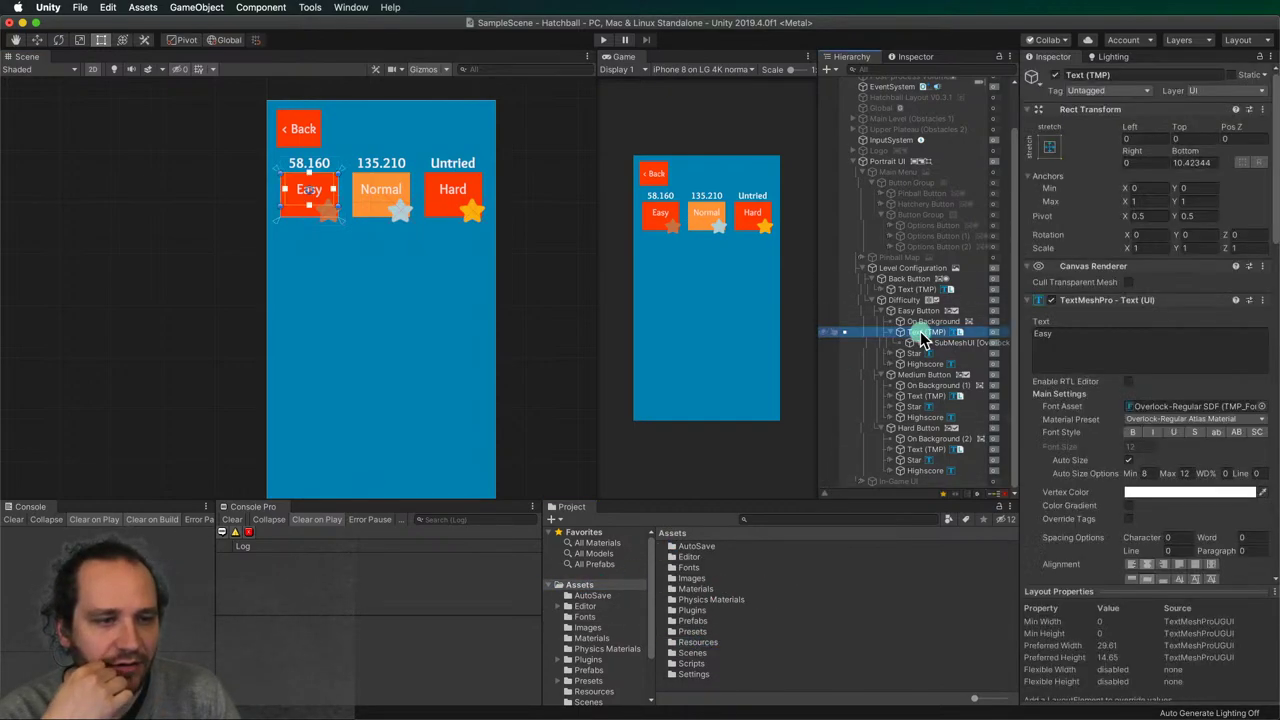
scroll(1040, 428, "down", 10)
scroll(1070, 340, "up", 5)
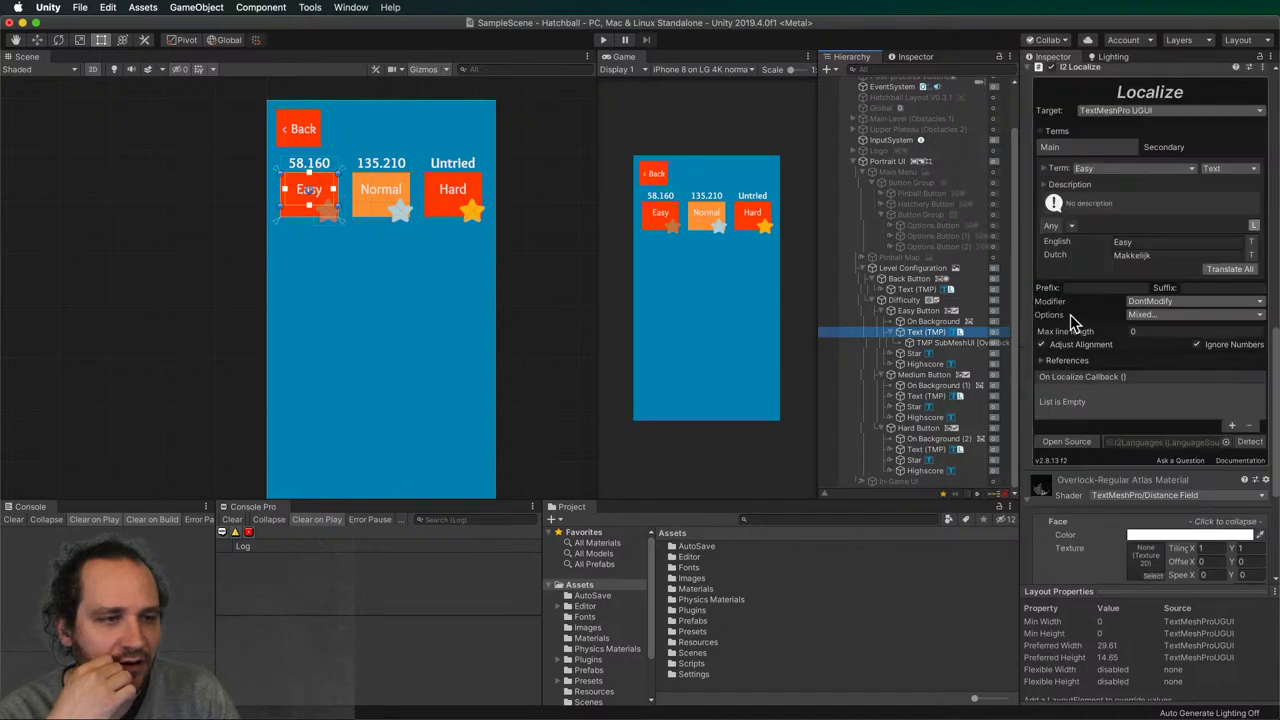
left_click(1057, 255)
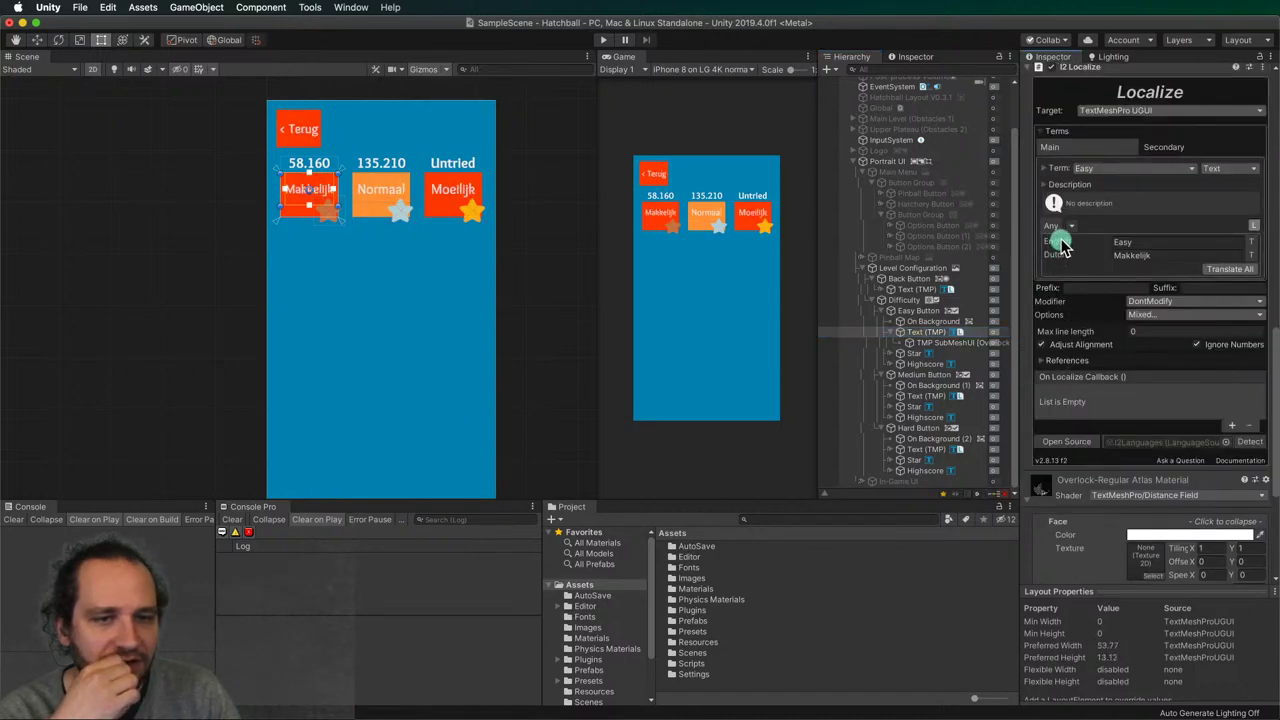
left_click(1057, 255)
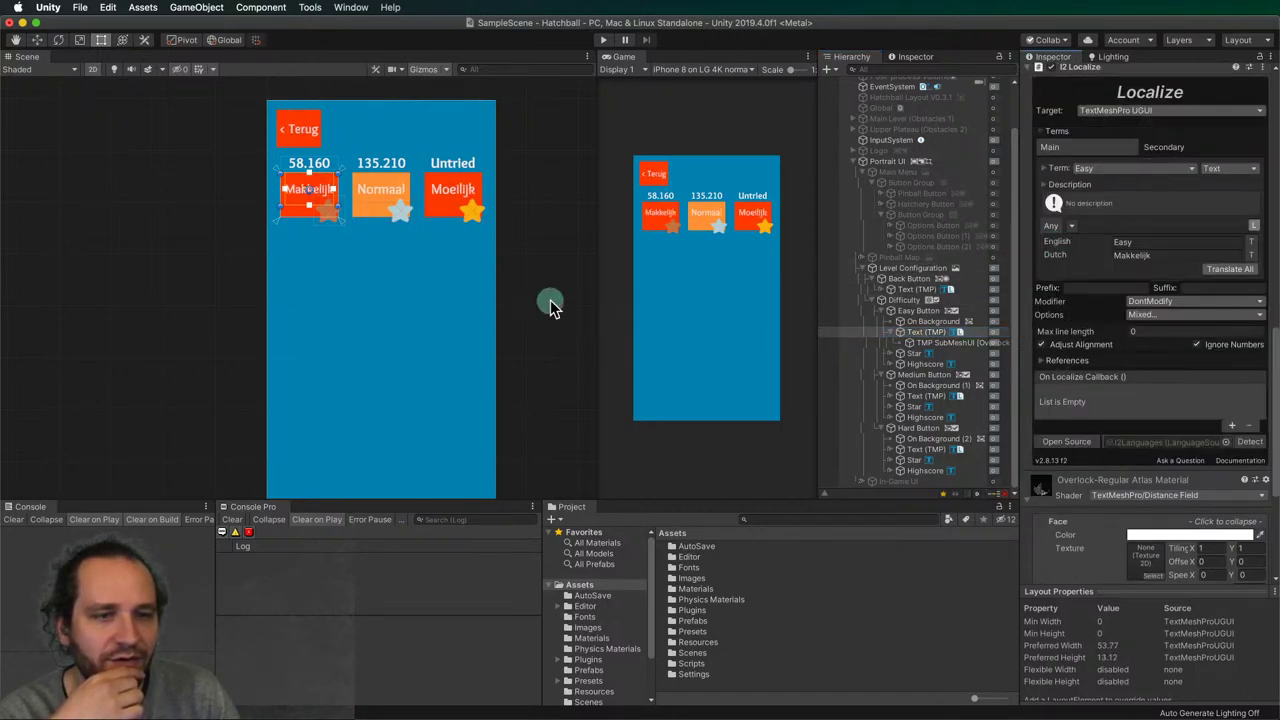
left_click(550, 300)
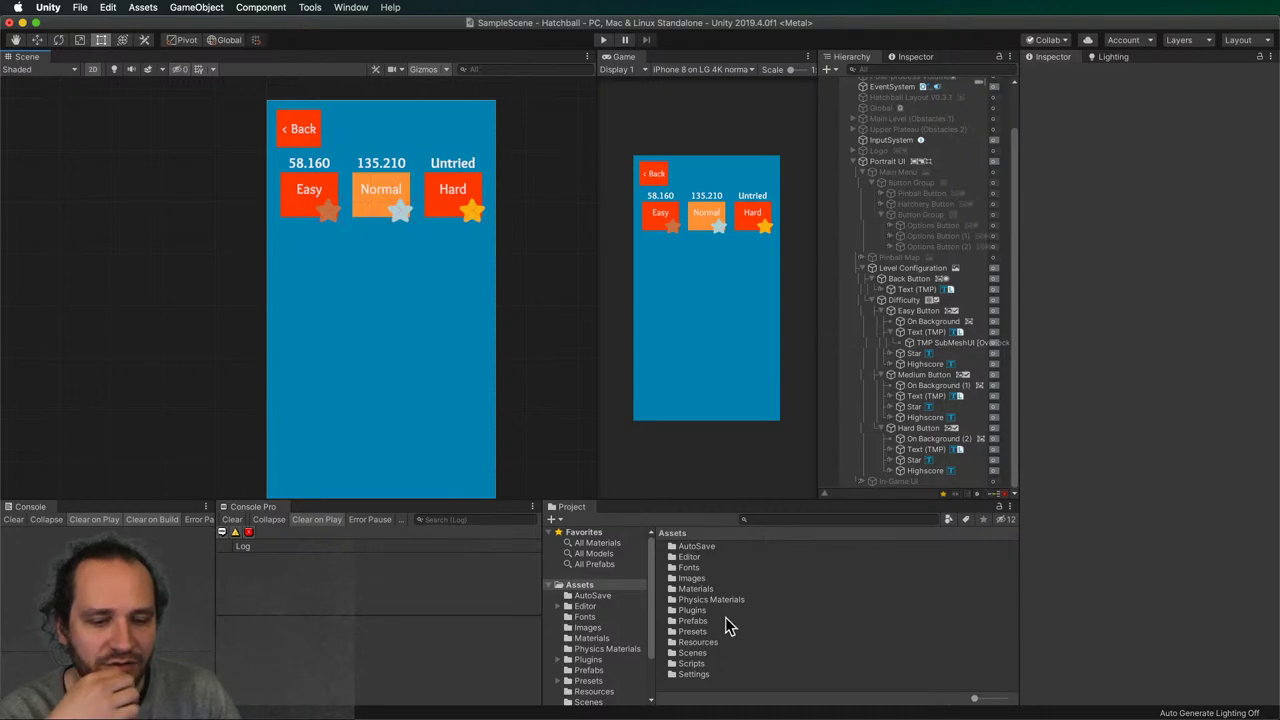
- In the Resources folder's I2Languages source, list the languages and toggle previews between English and Dutch
double_click(709, 643)
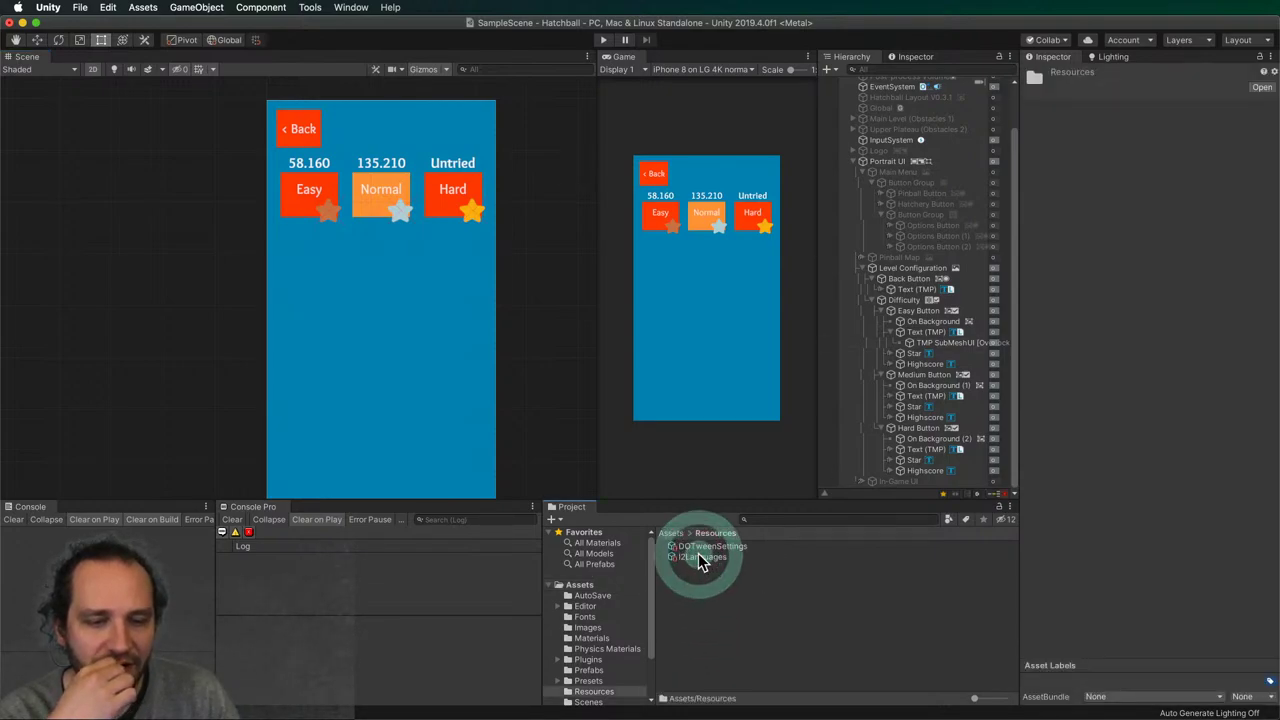
left_click(700, 557)
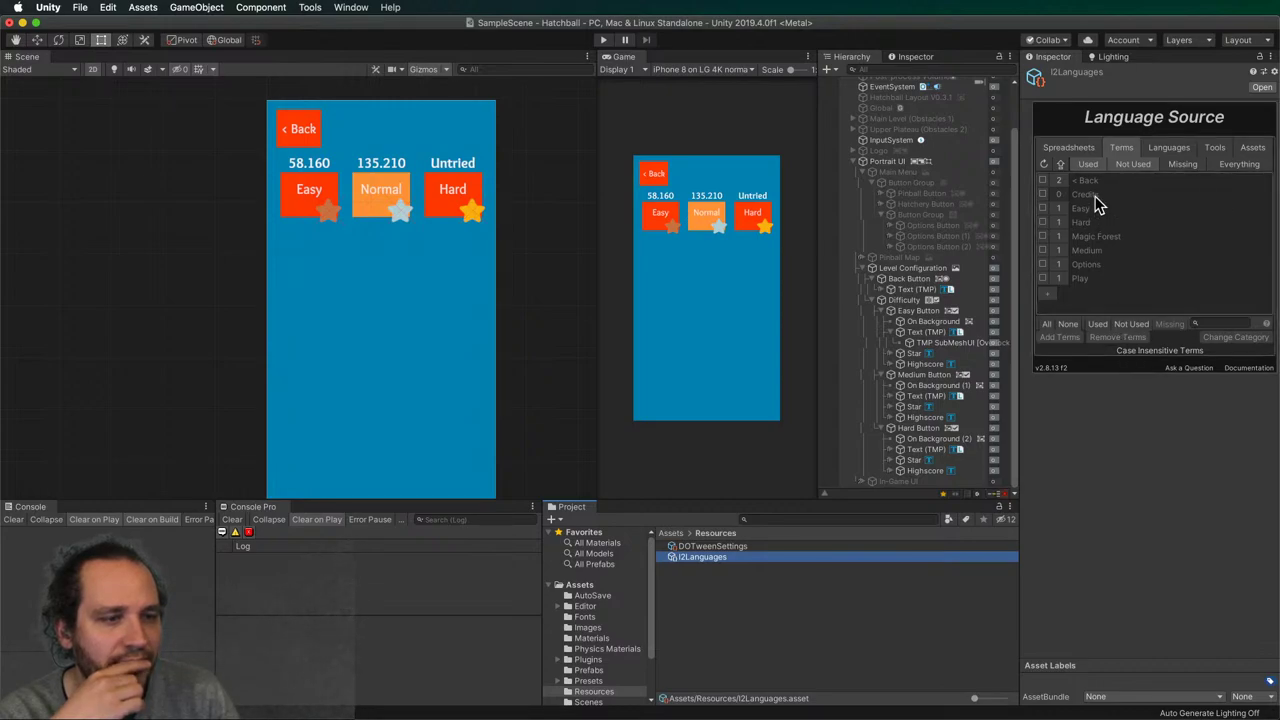
left_click(1169, 147)
left_click(1175, 265)
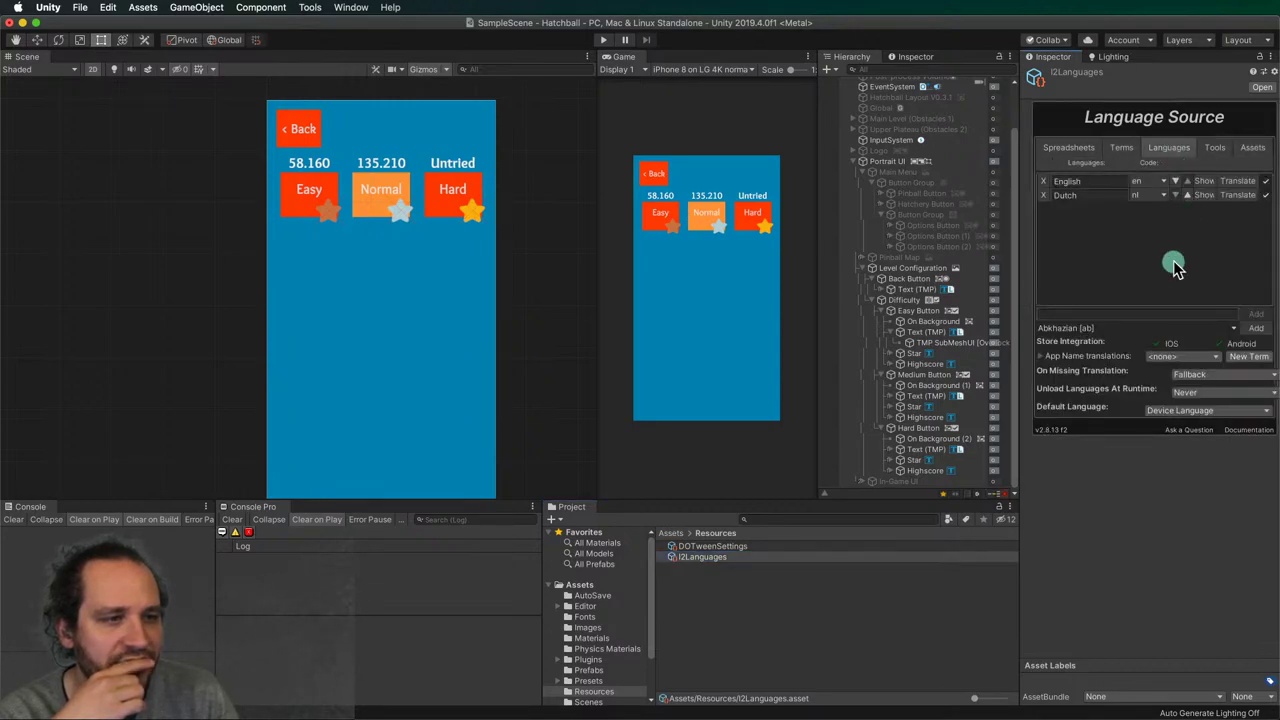
left_click(1205, 195)
left_click(1206, 195)
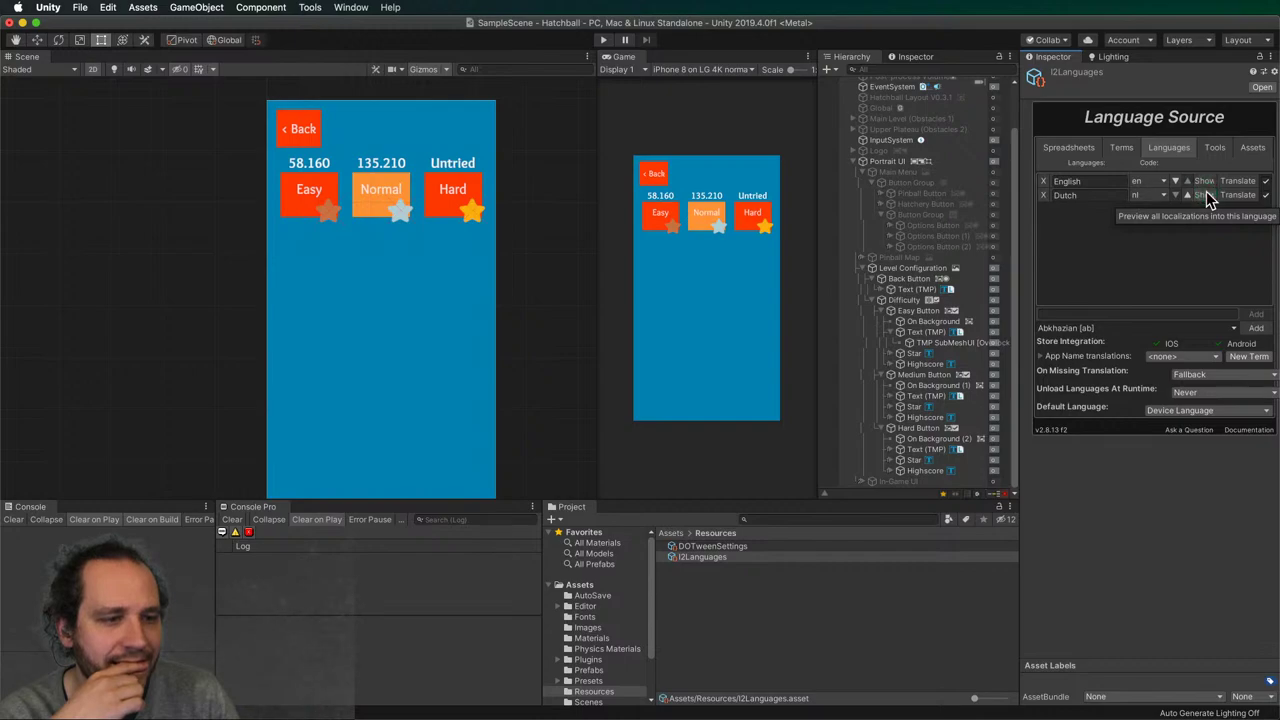
left_click(1184, 248)
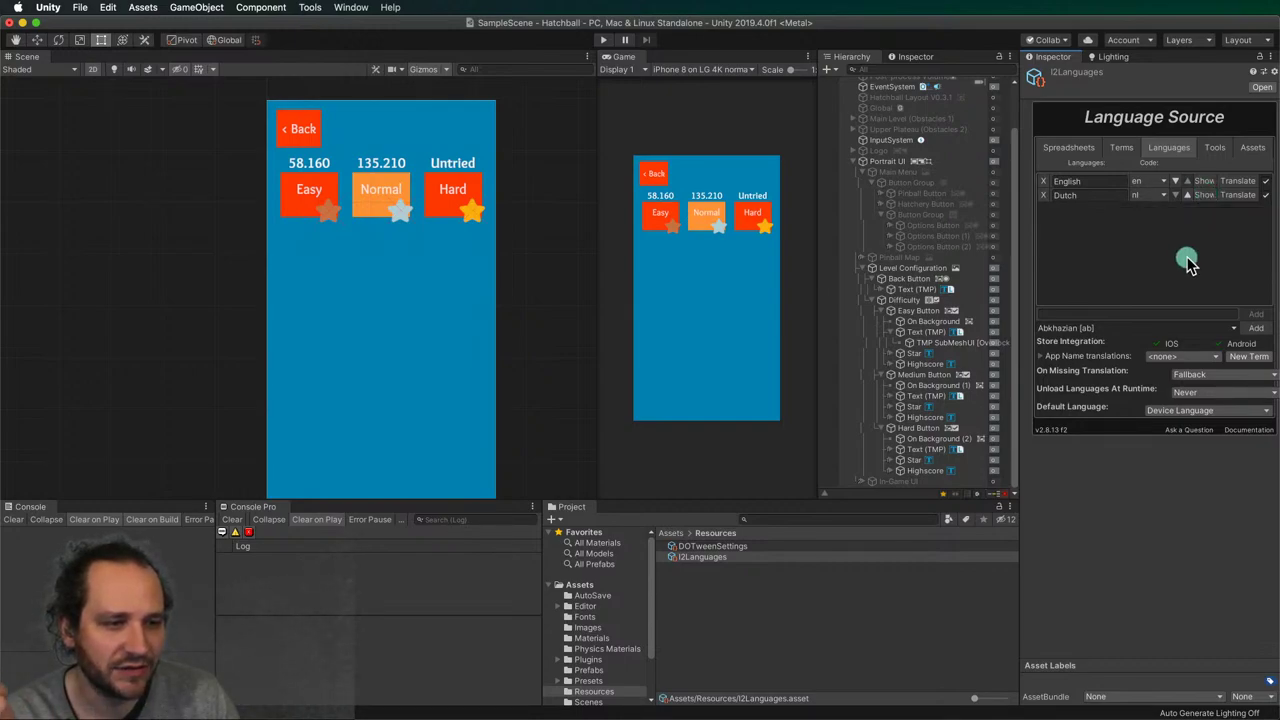
left_click(1125, 538)
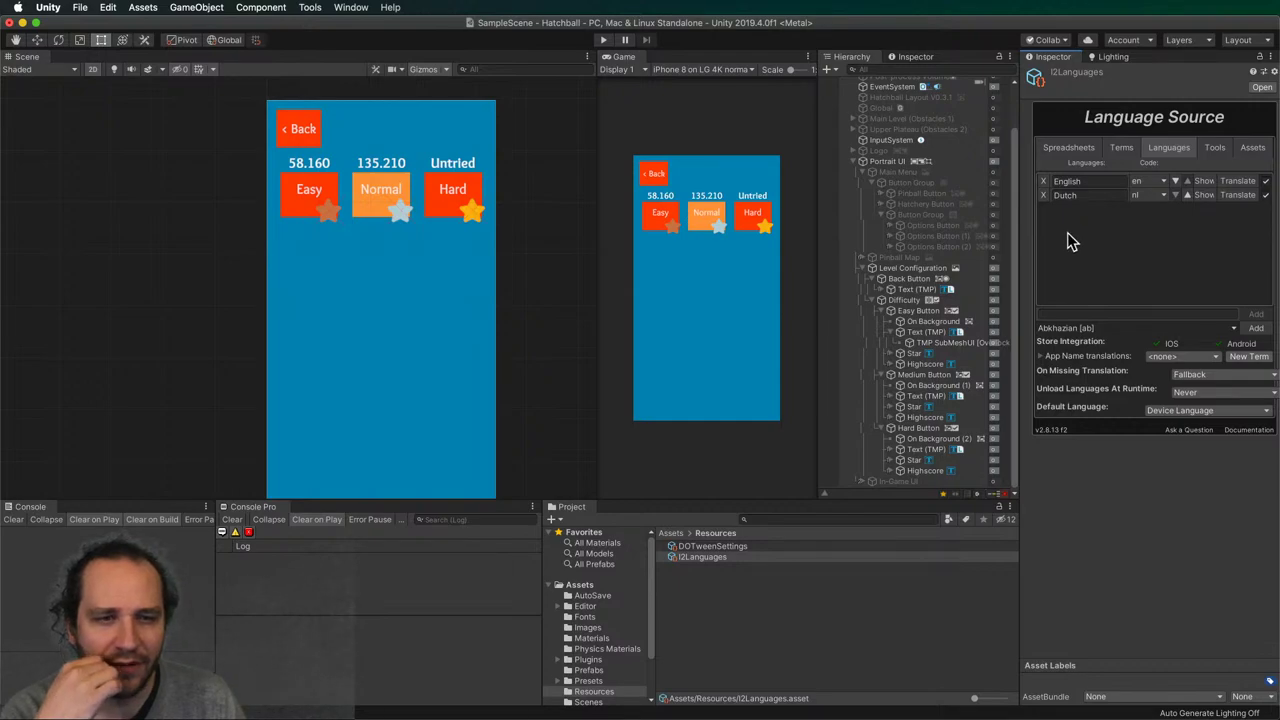
left_click(1205, 186)
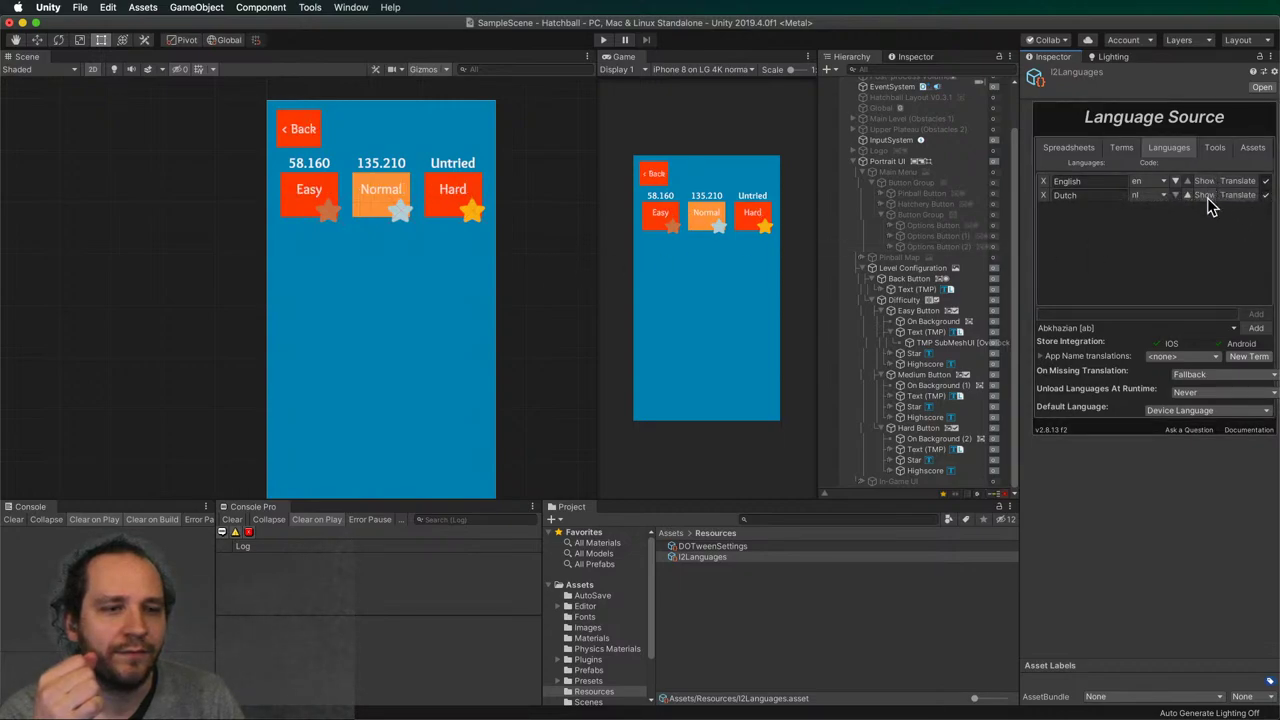
left_click(1205, 195)
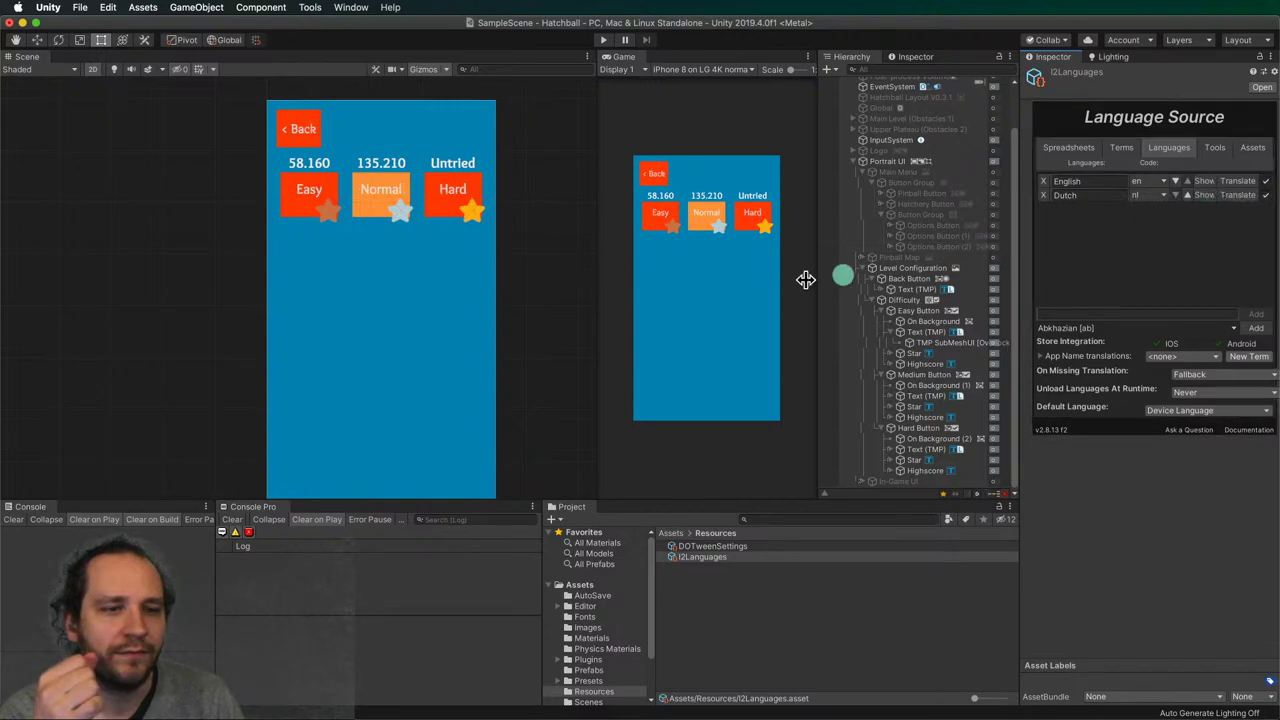
left_click(1203, 186)
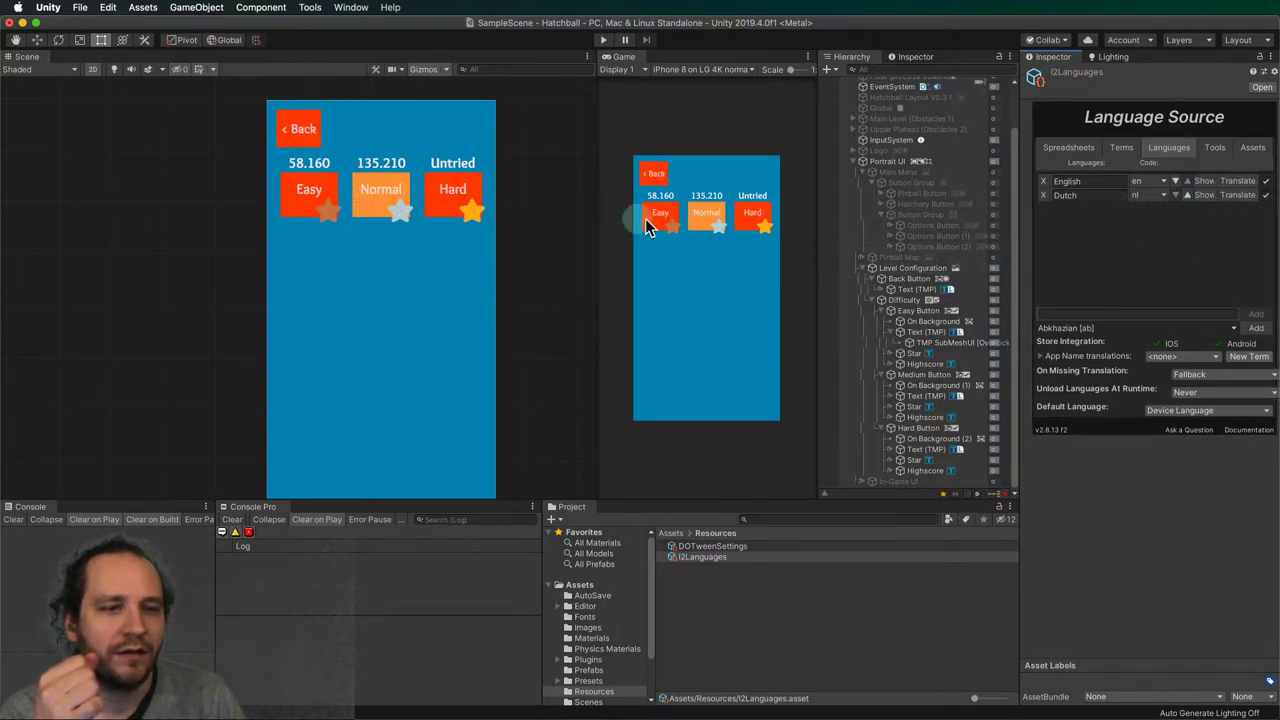
left_click(1203, 195)
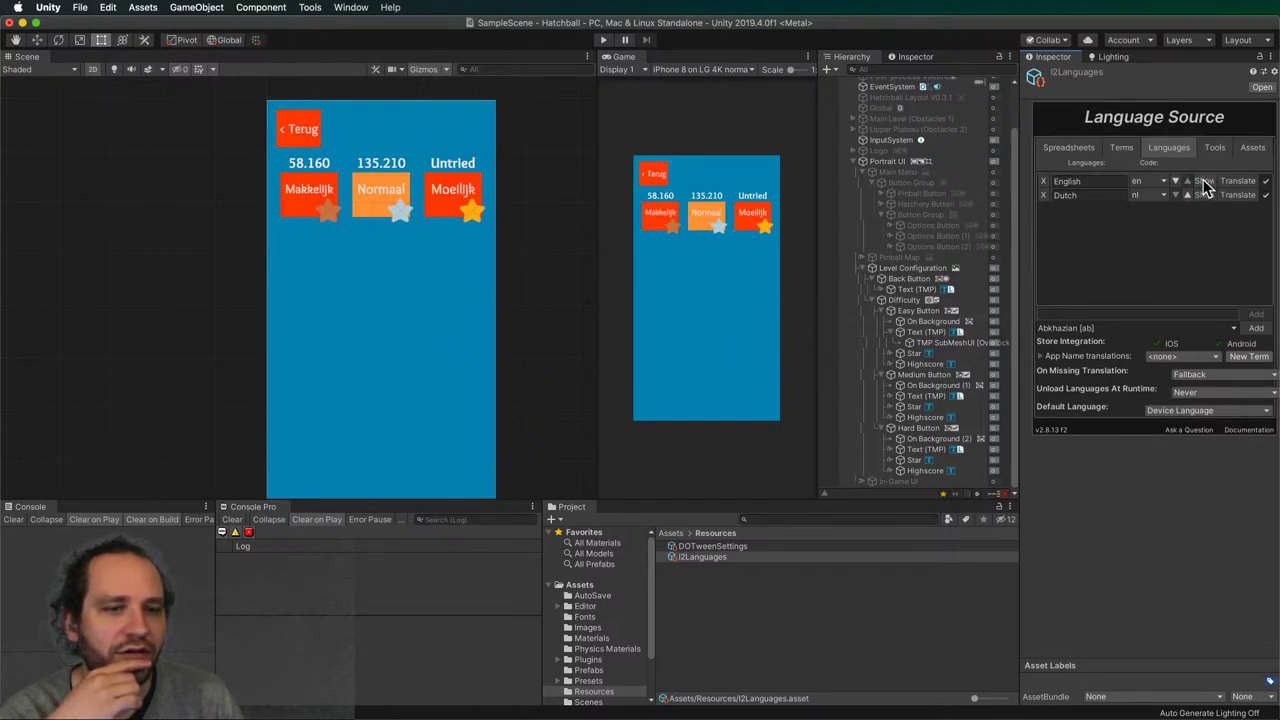
left_click(533, 365)
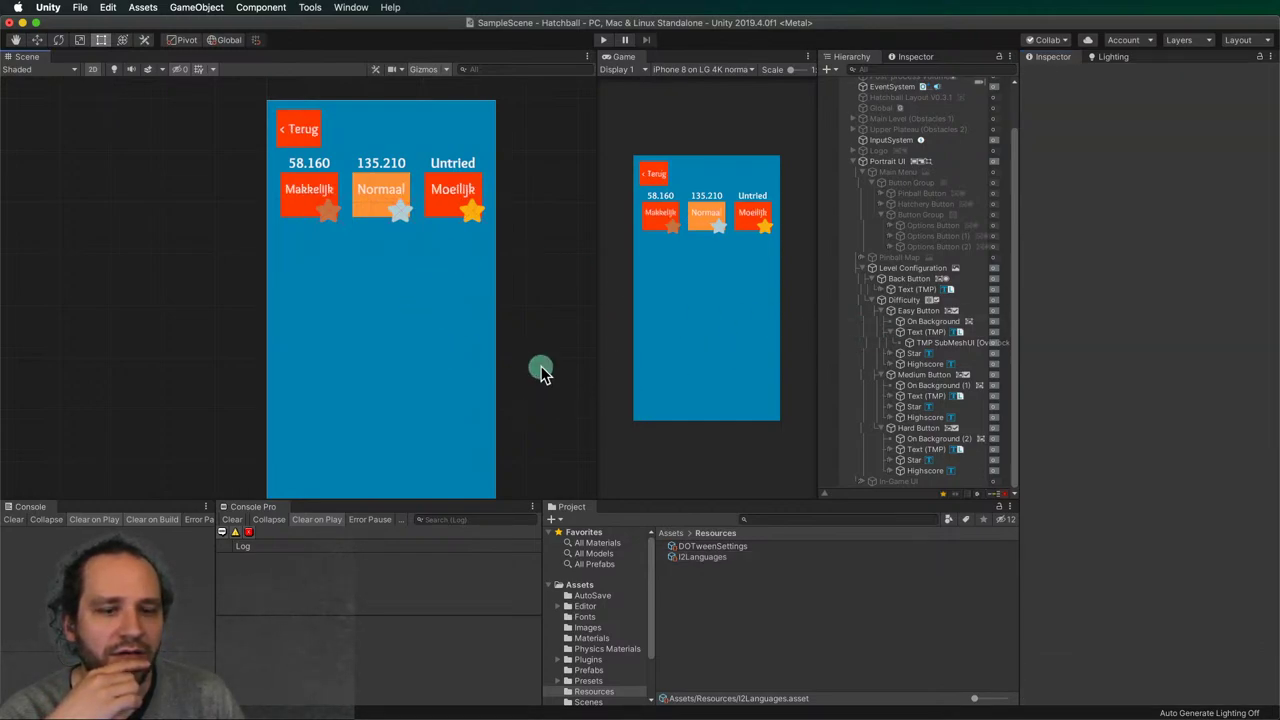
- Set the I2Languages preview to English so the buttons read Back, Easy, Normal, Hard
left_click(700, 560)
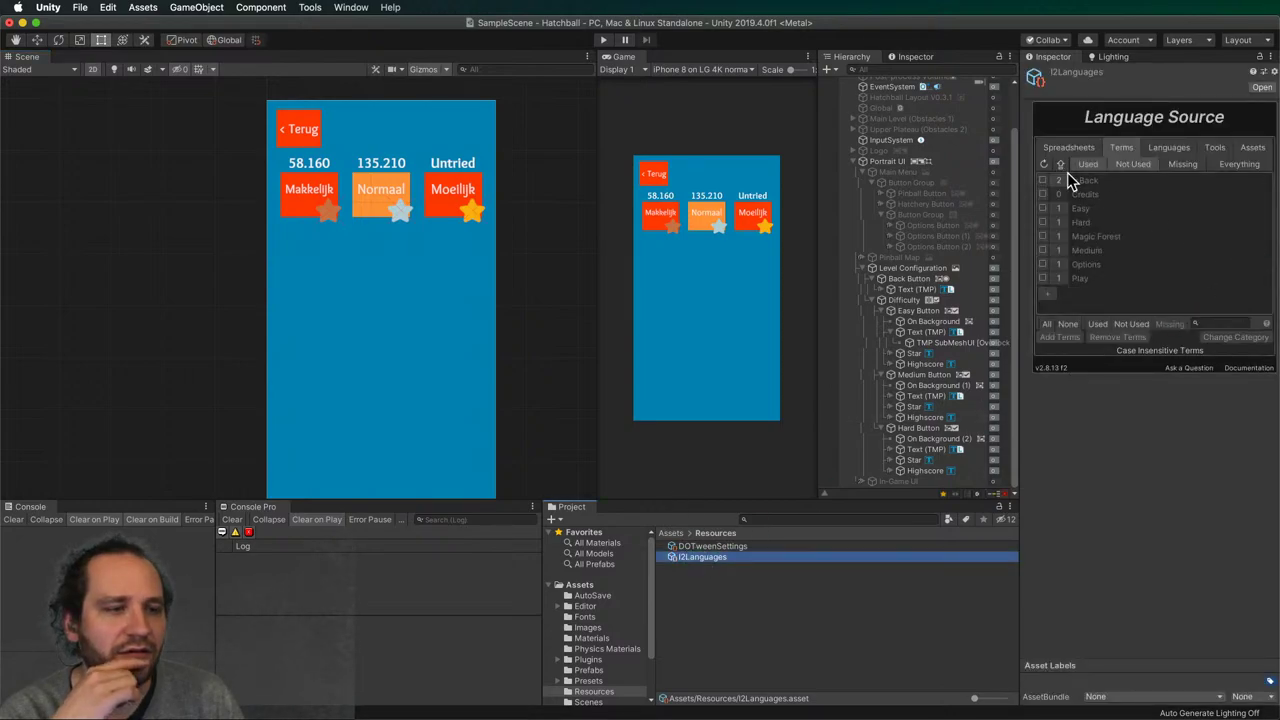
left_click(1211, 150)
left_click(1183, 150)
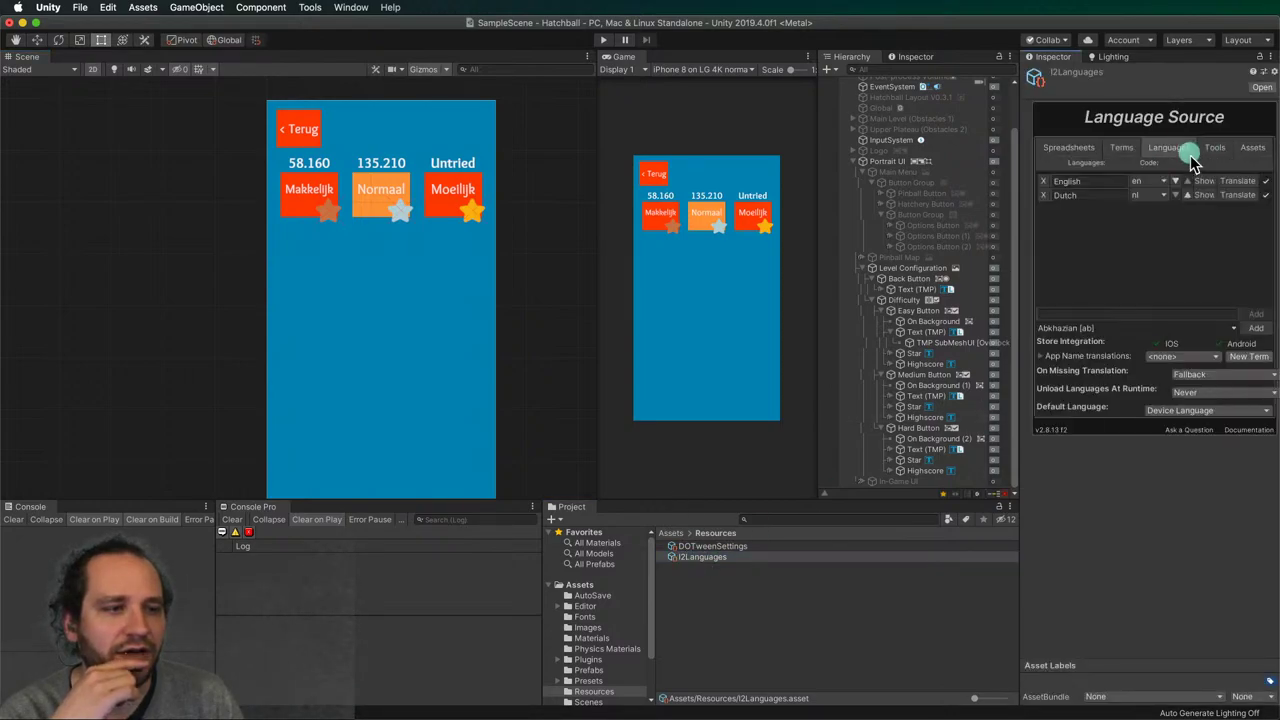
left_click(1203, 181)
left_click(530, 291)
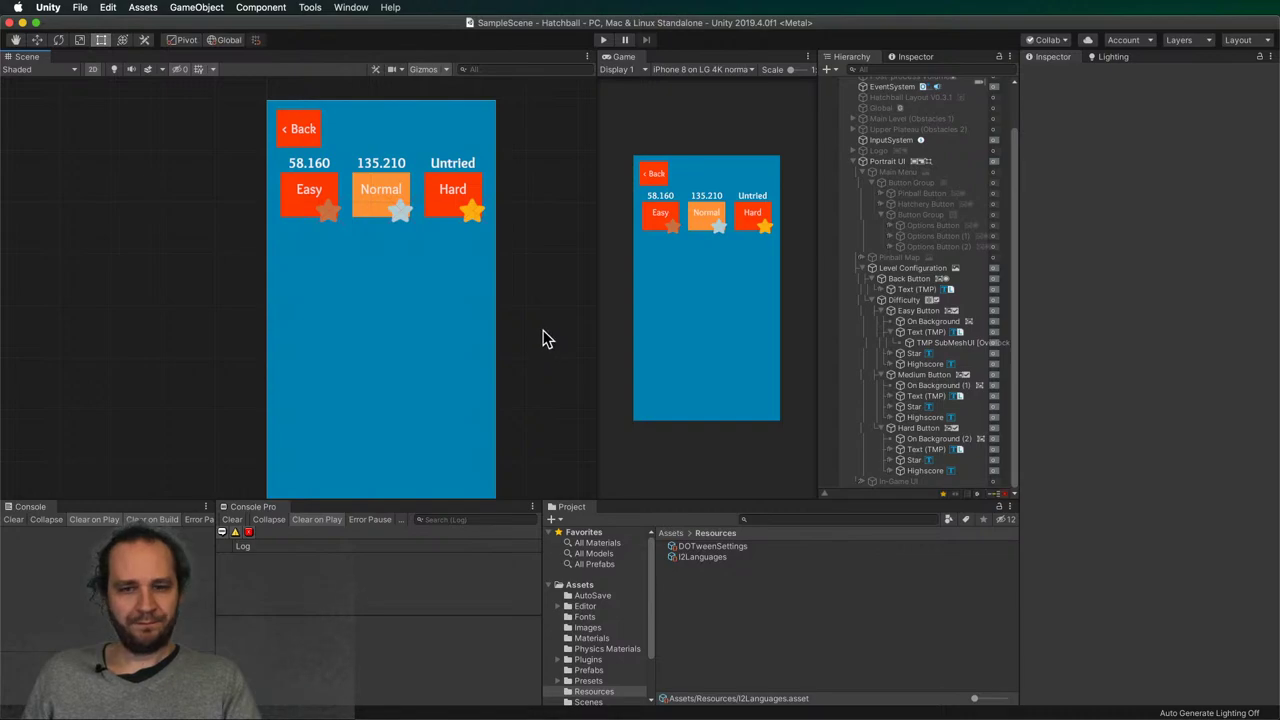
- Duplicate the Back button, move it below Easy, and enlarge it to about 169x146
left_click(291, 208)
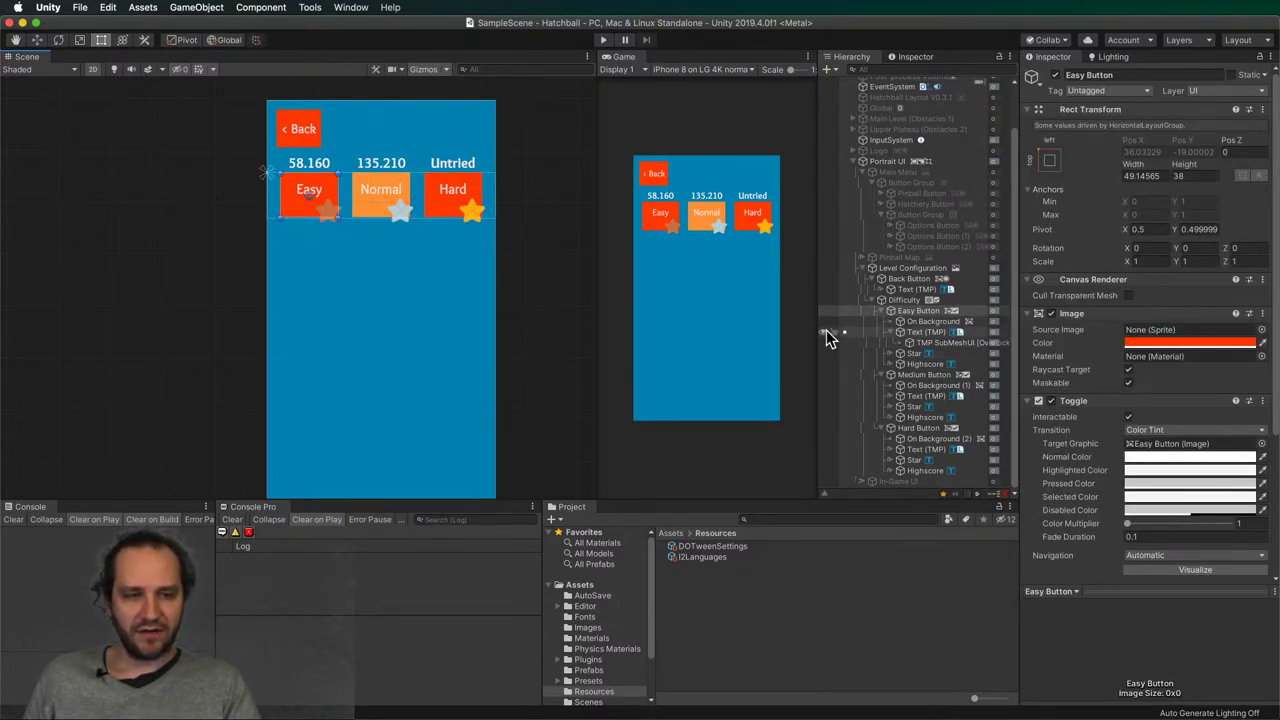
left_click(305, 140)
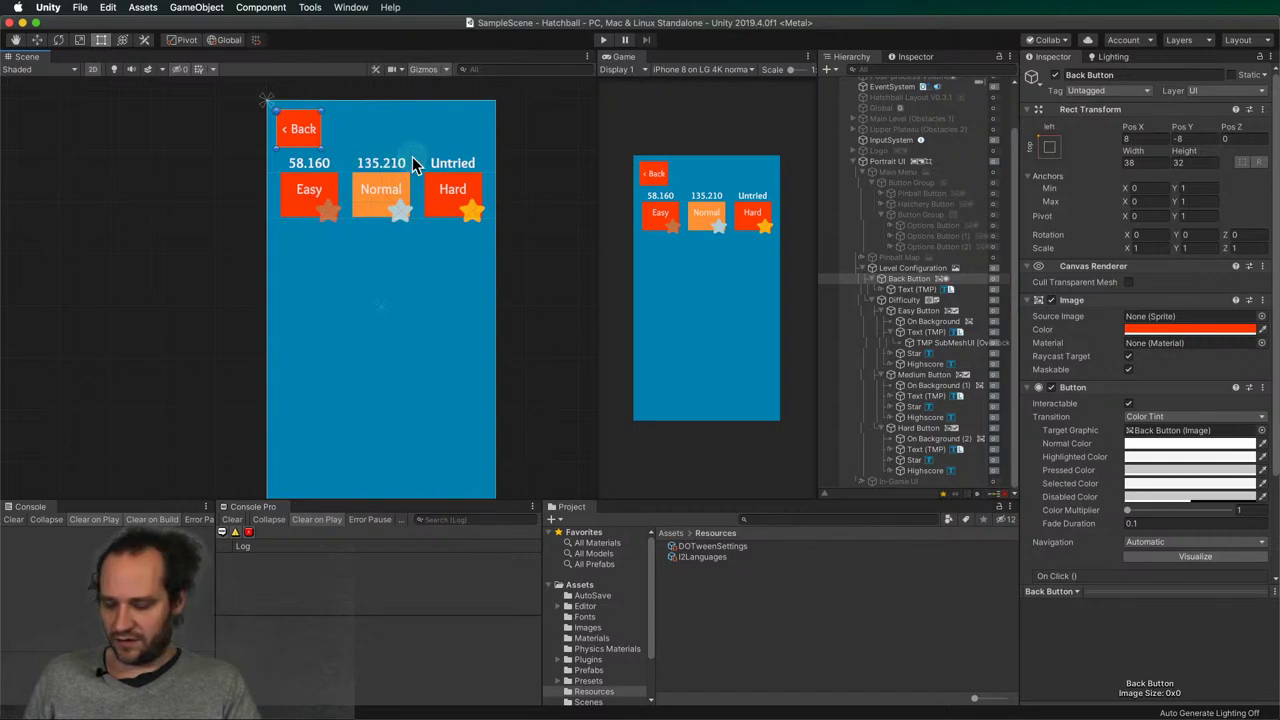
key("super+d")
left_click_drag(290, 138, 297, 281)
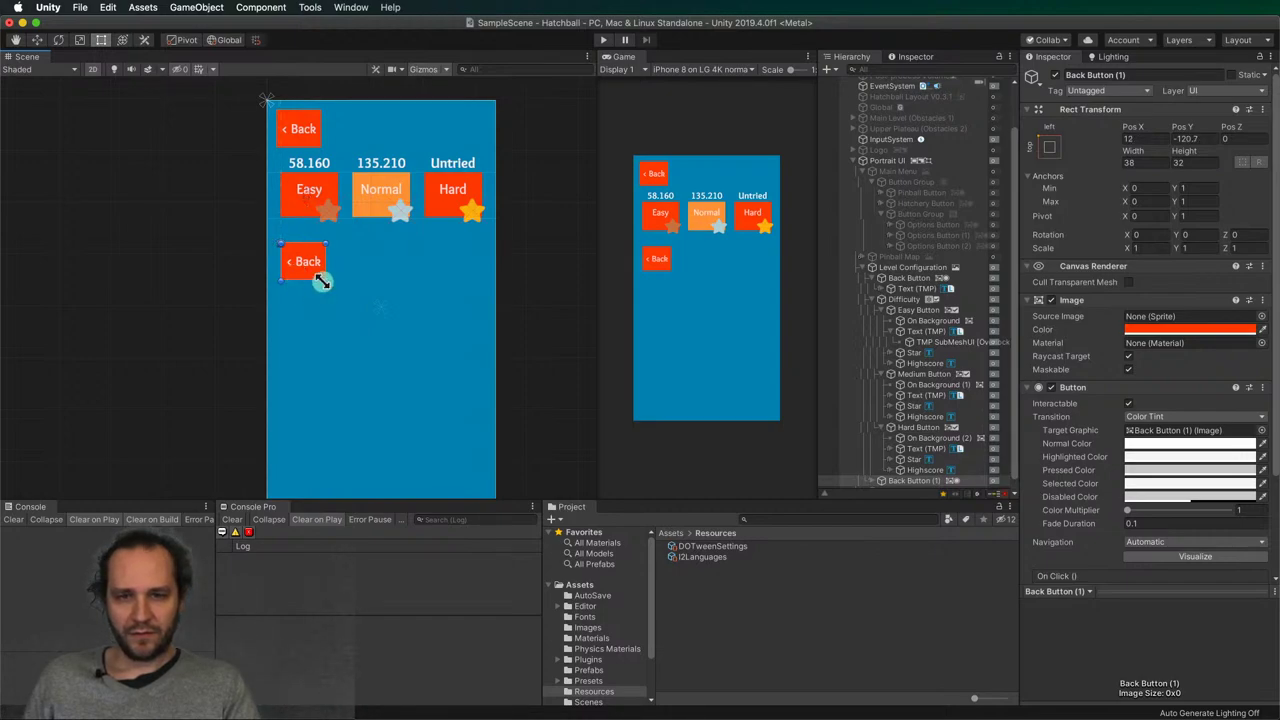
left_click_drag(324, 279, 470, 412)
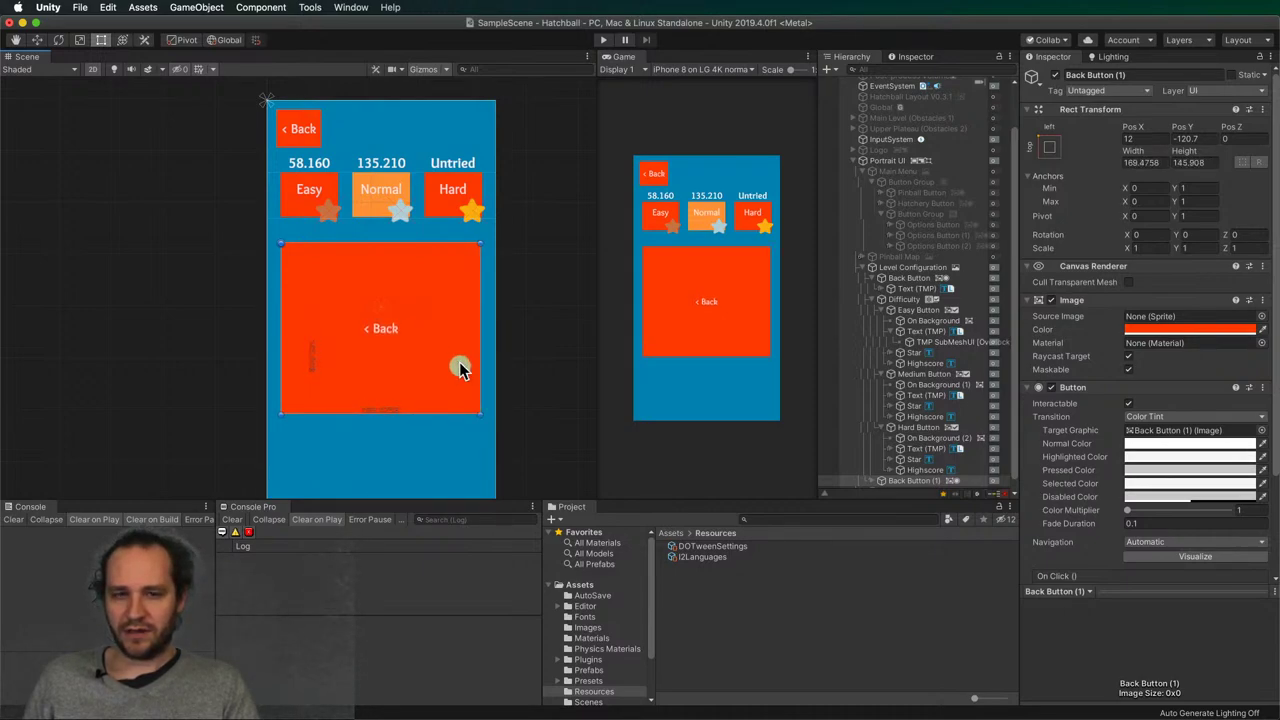
left_click_drag(457, 366, 459, 348)
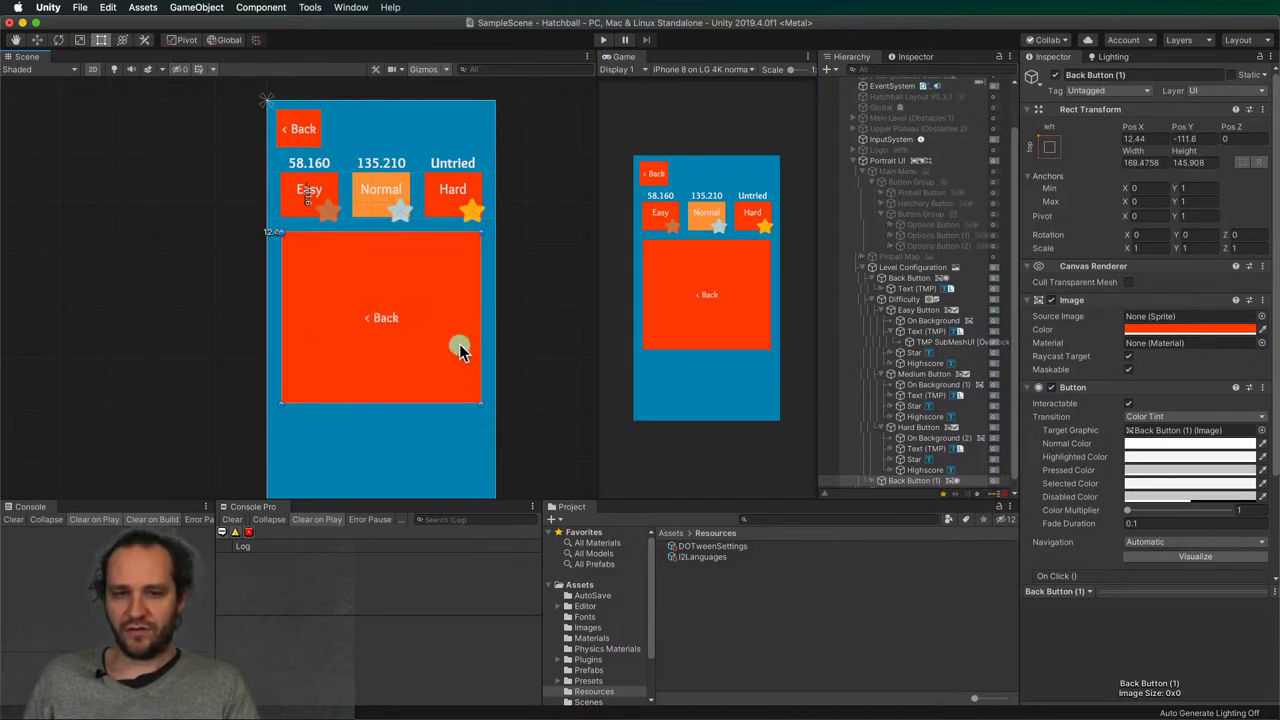
left_click(375, 316)
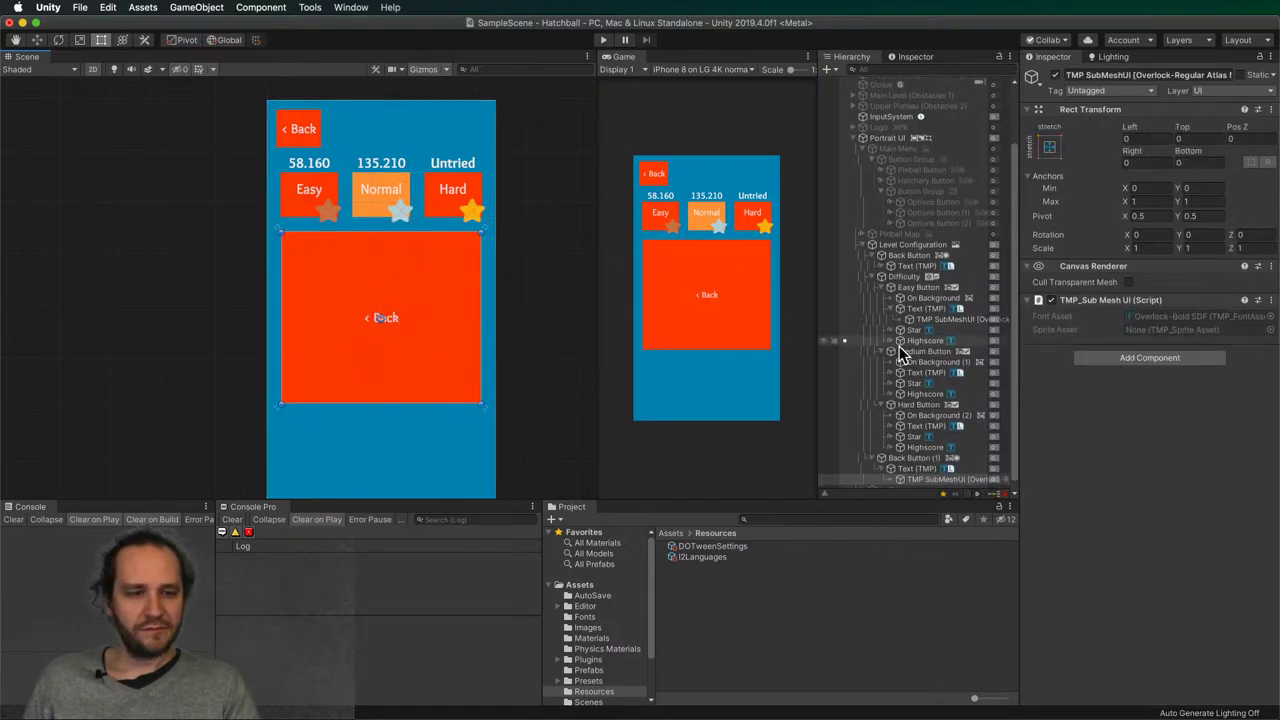
- Set the copy's I2 Localize term to <none> and change its text to 'Preview'
scroll(903, 349, "down", 1)
left_click(915, 459)
left_click(1100, 337)
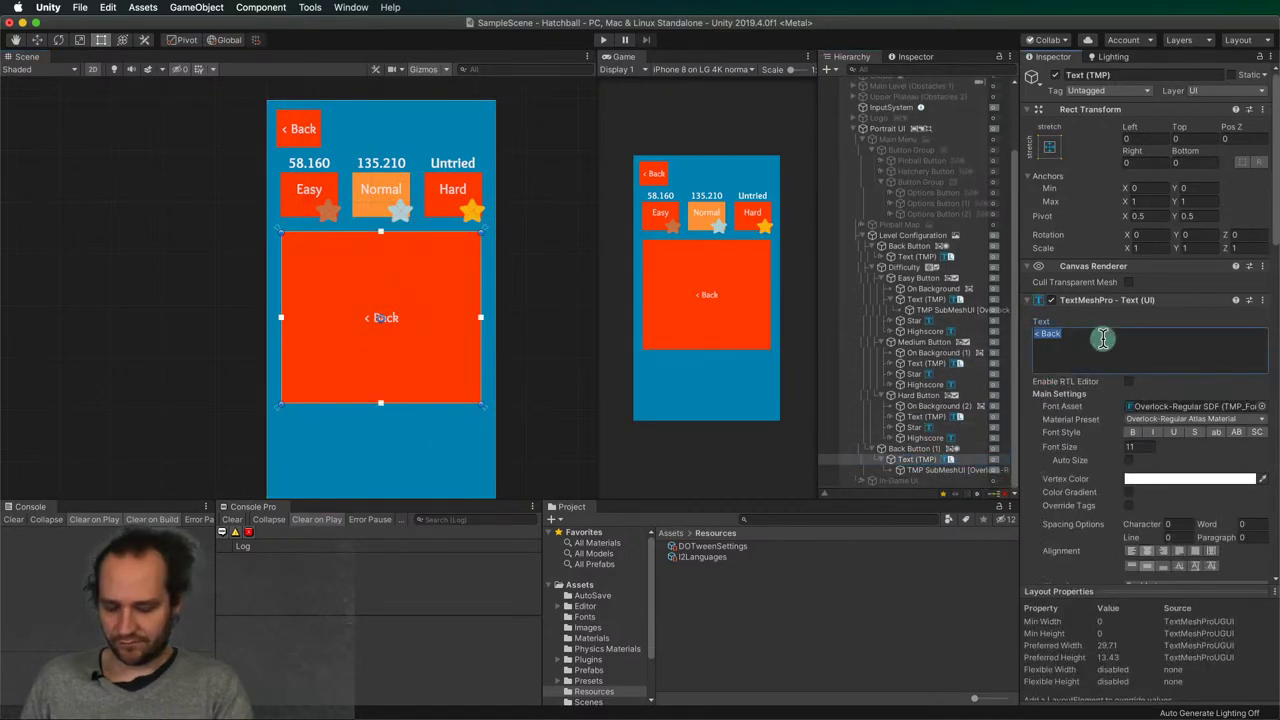
scroll(1102, 339, "down", 10)
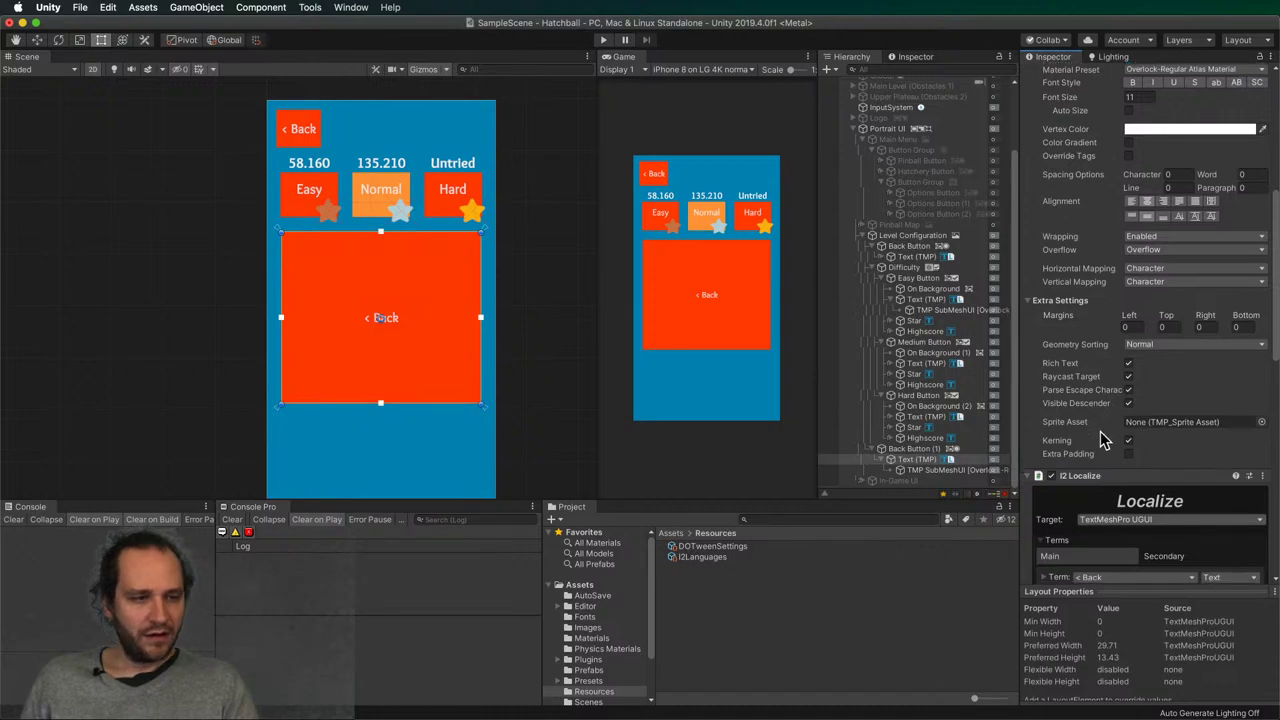
left_click(1122, 437)
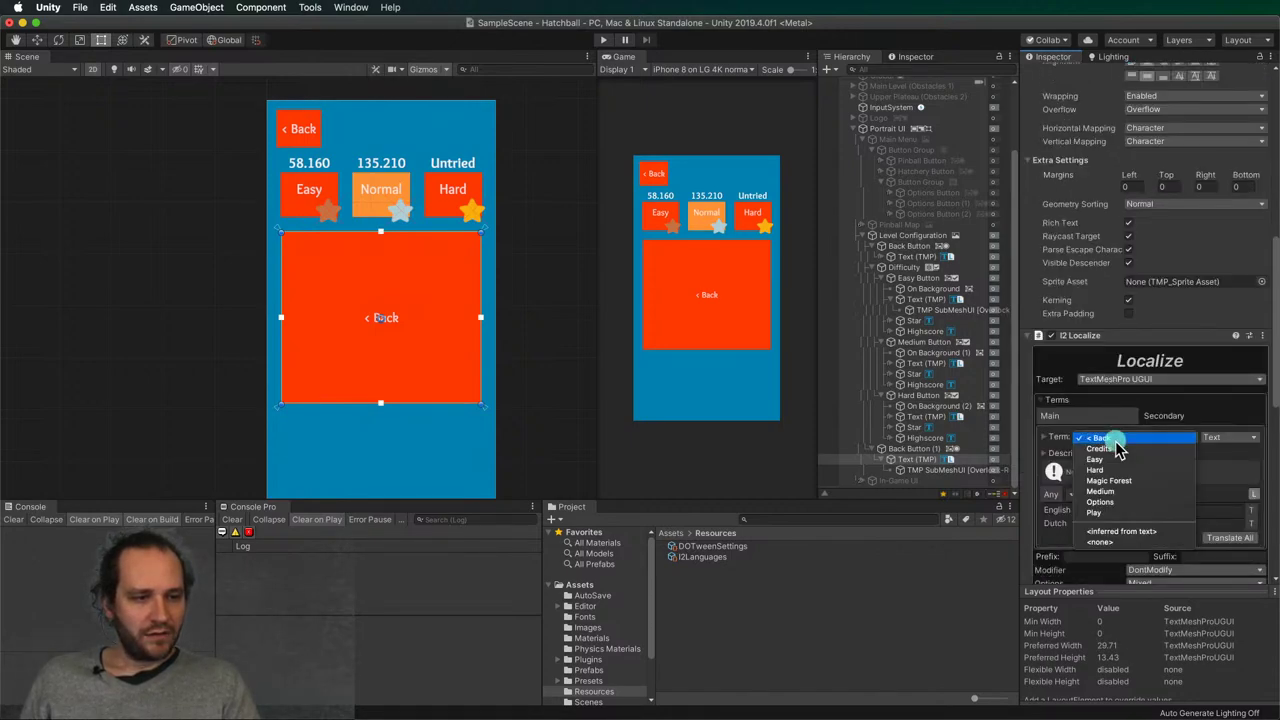
left_click(1115, 538)
scroll(1070, 285, "up", 10)
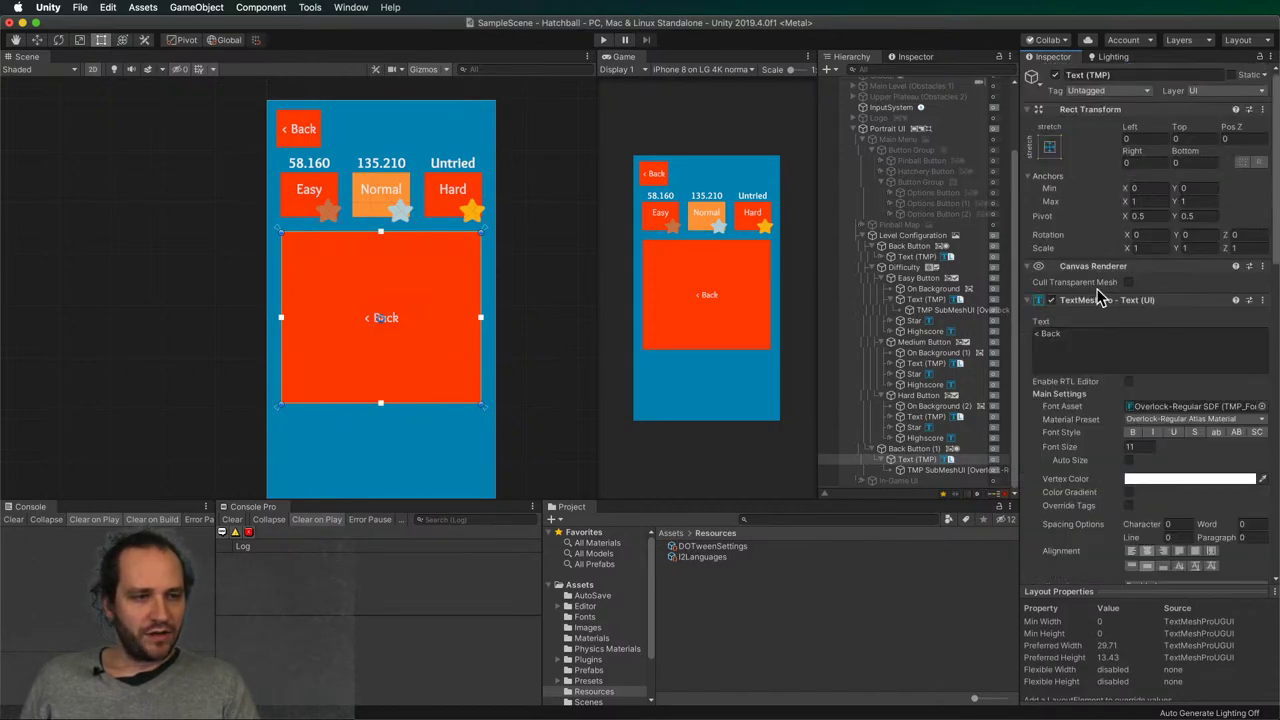
left_click(1114, 334)
type("Preview")
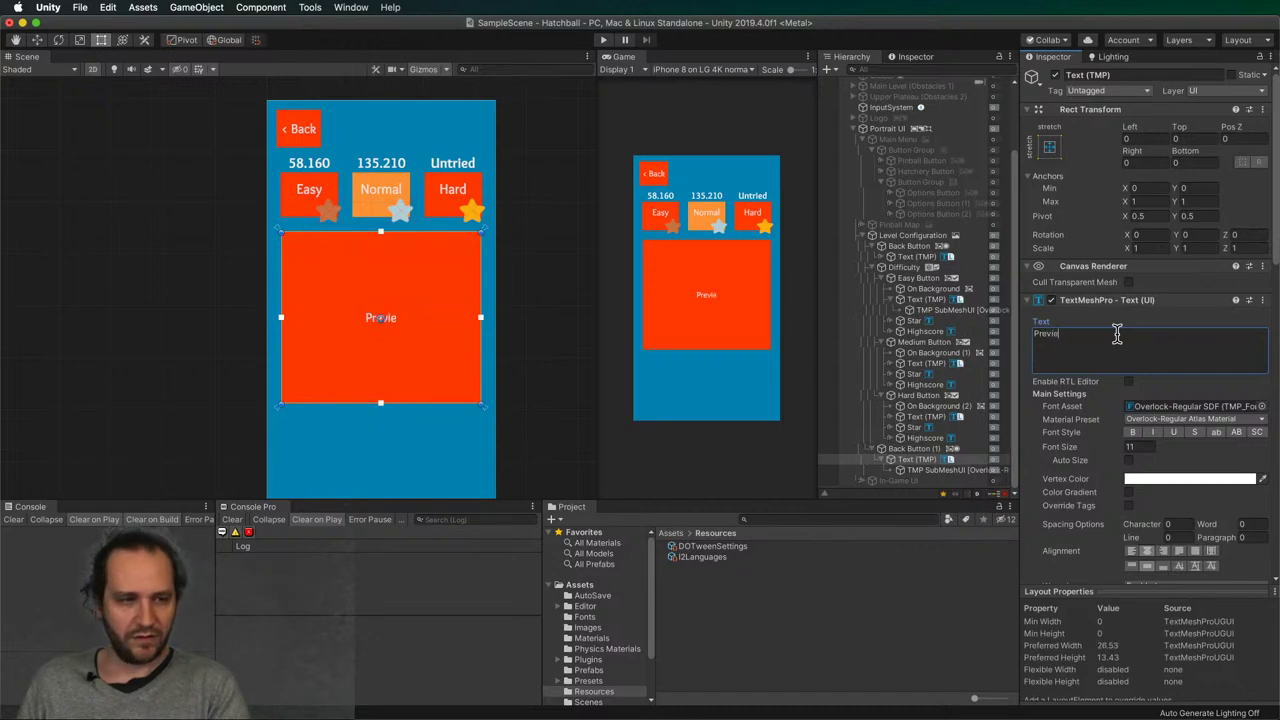
left_click(557, 369)
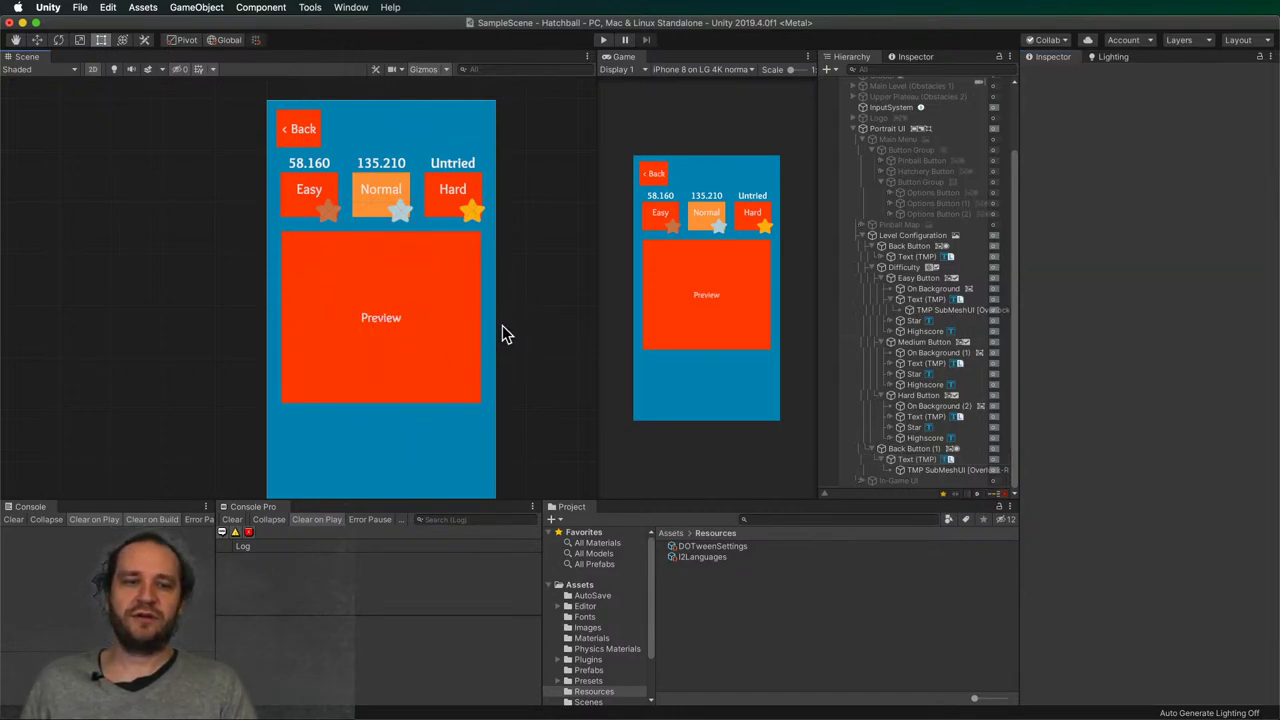
scroll(446, 335, "down", 1)
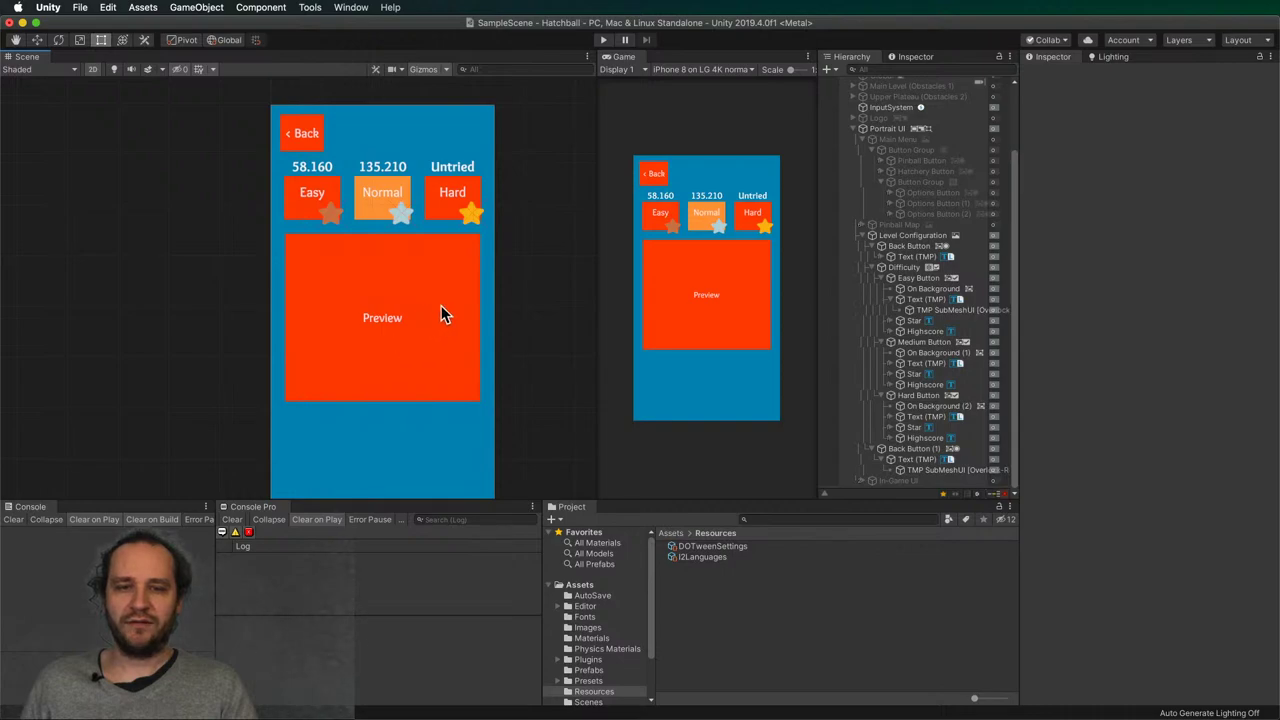
left_click(446, 315)
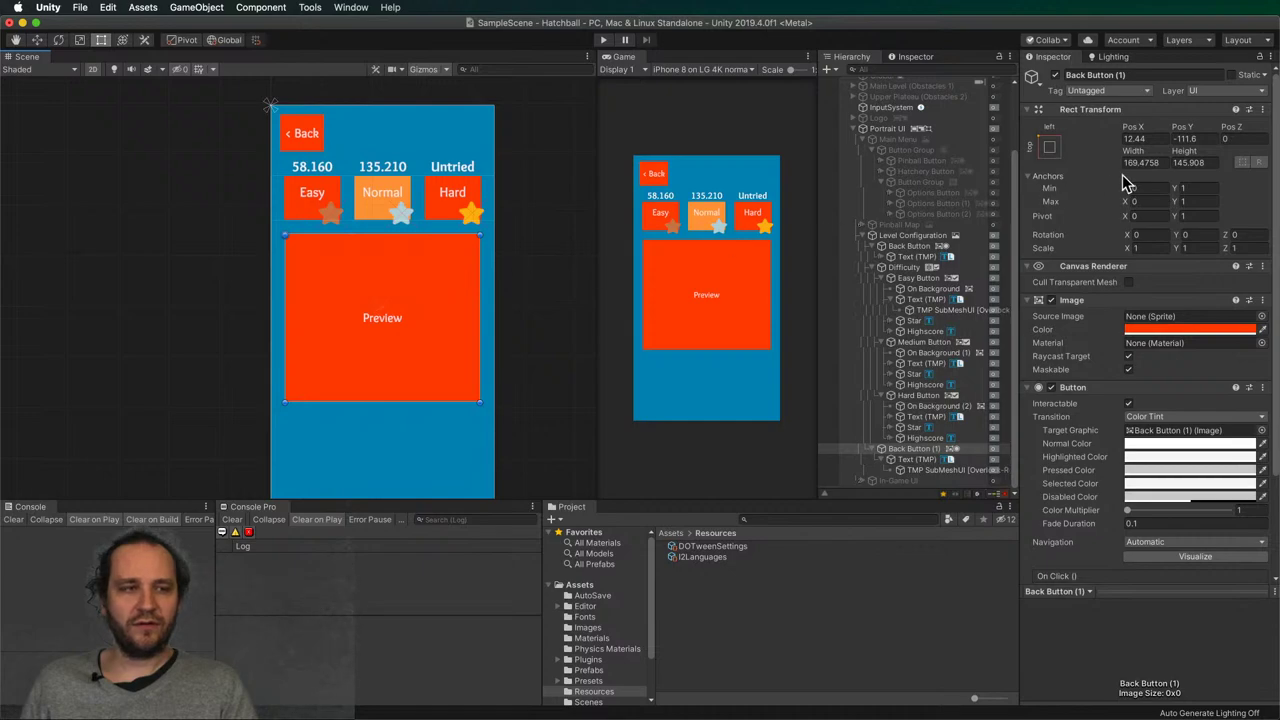
left_click(310, 213)
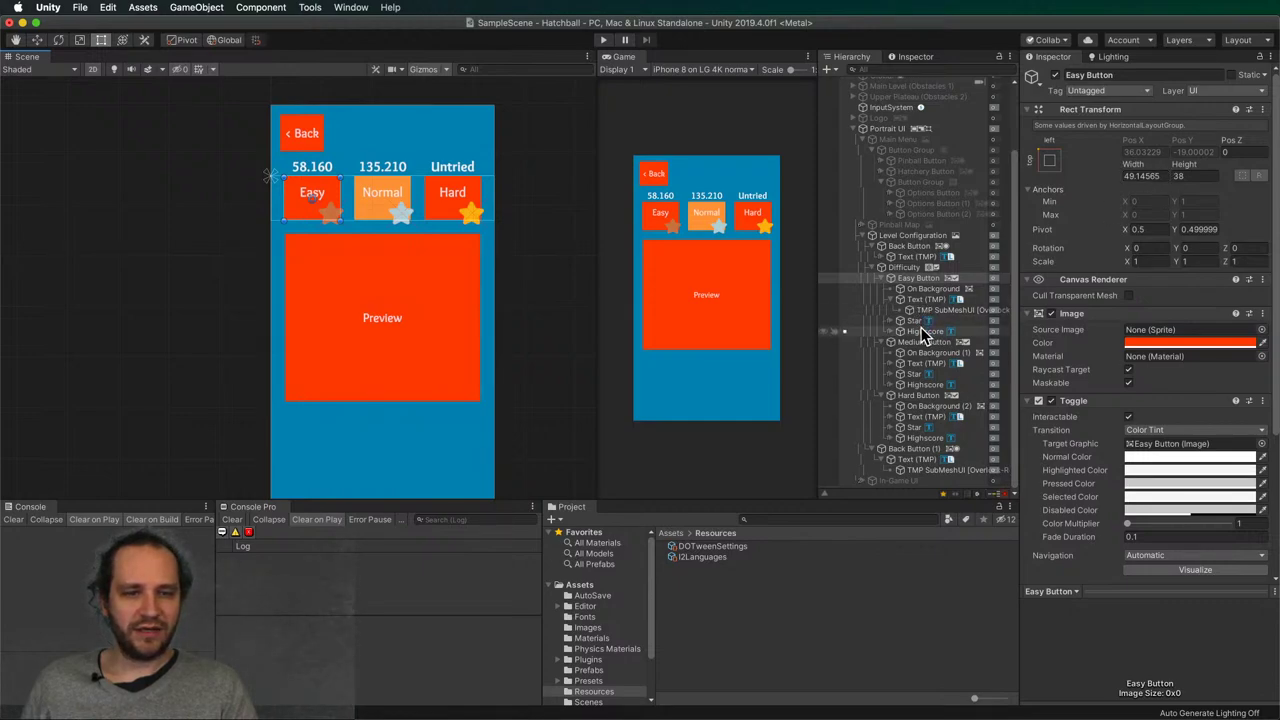
left_click(334, 211, "shift")
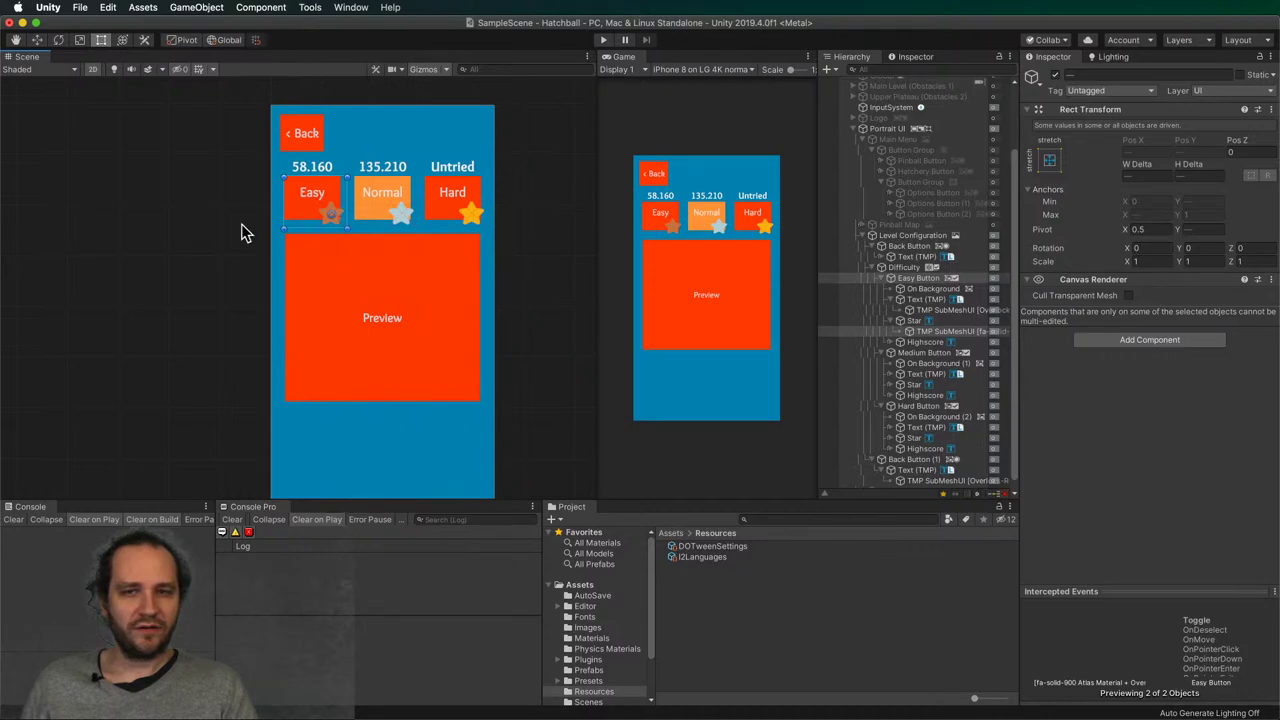
left_click(372, 70)
left_click(372, 70)
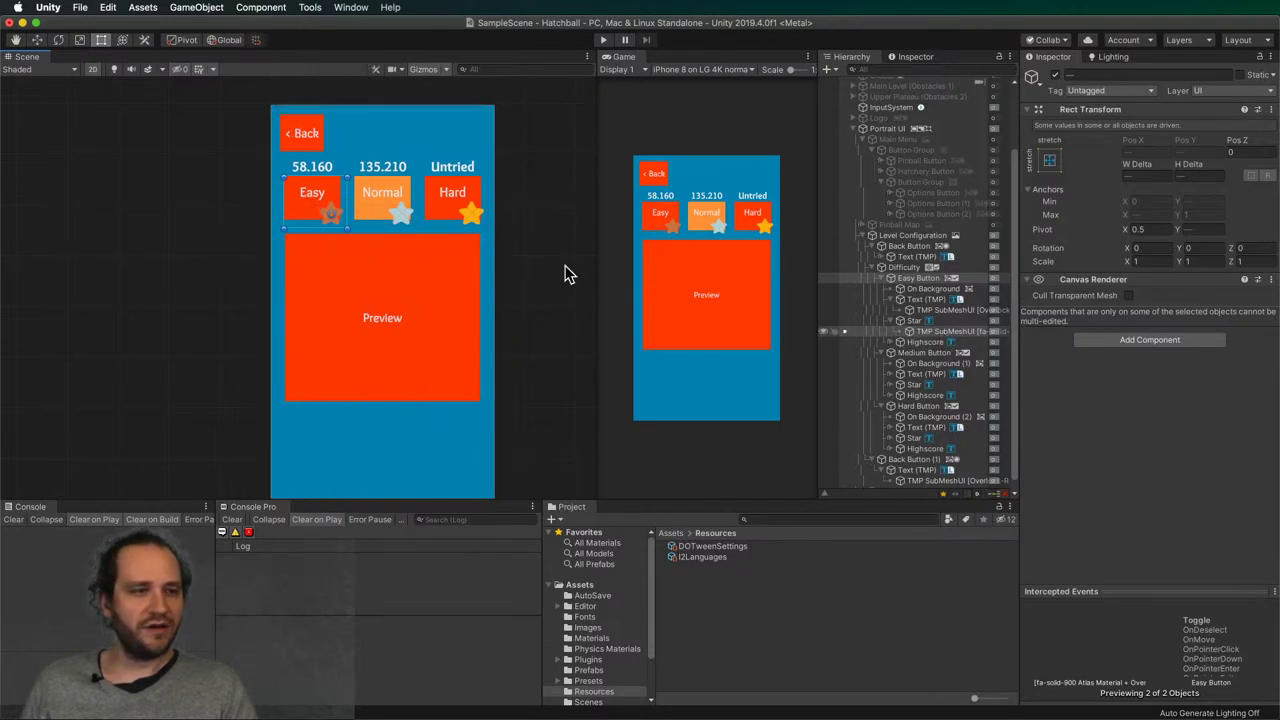
left_click(200, 214)
left_click(330, 212)
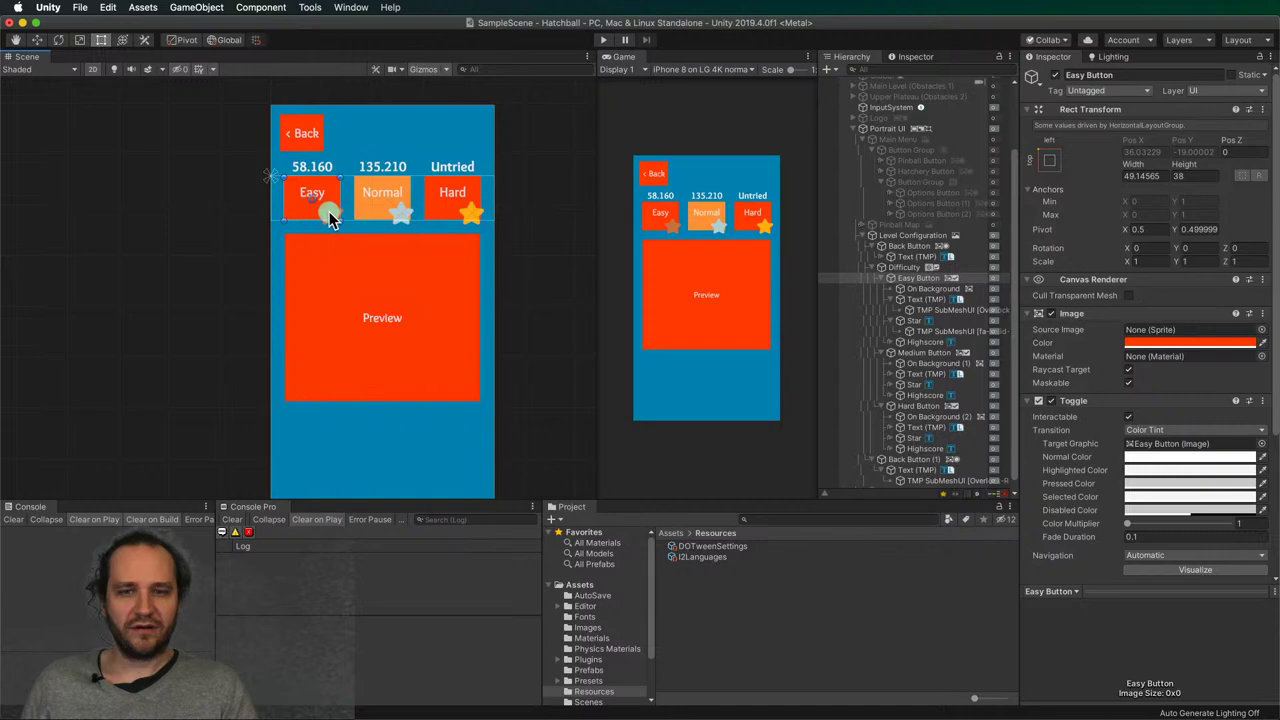
left_click(188, 246)
left_click(357, 298)
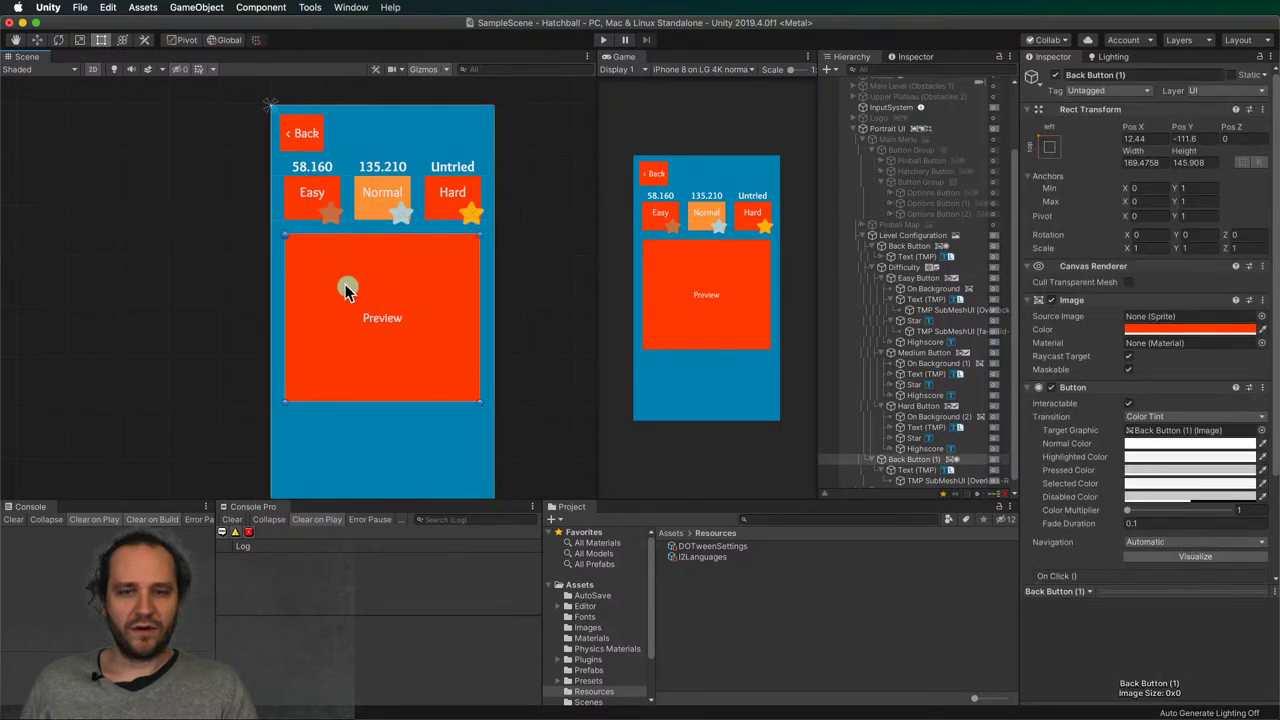
- Place the Preview panel below the difficulty buttons, stretched across with a 10.8 right margin
left_click_drag(283, 276, 333, 240)
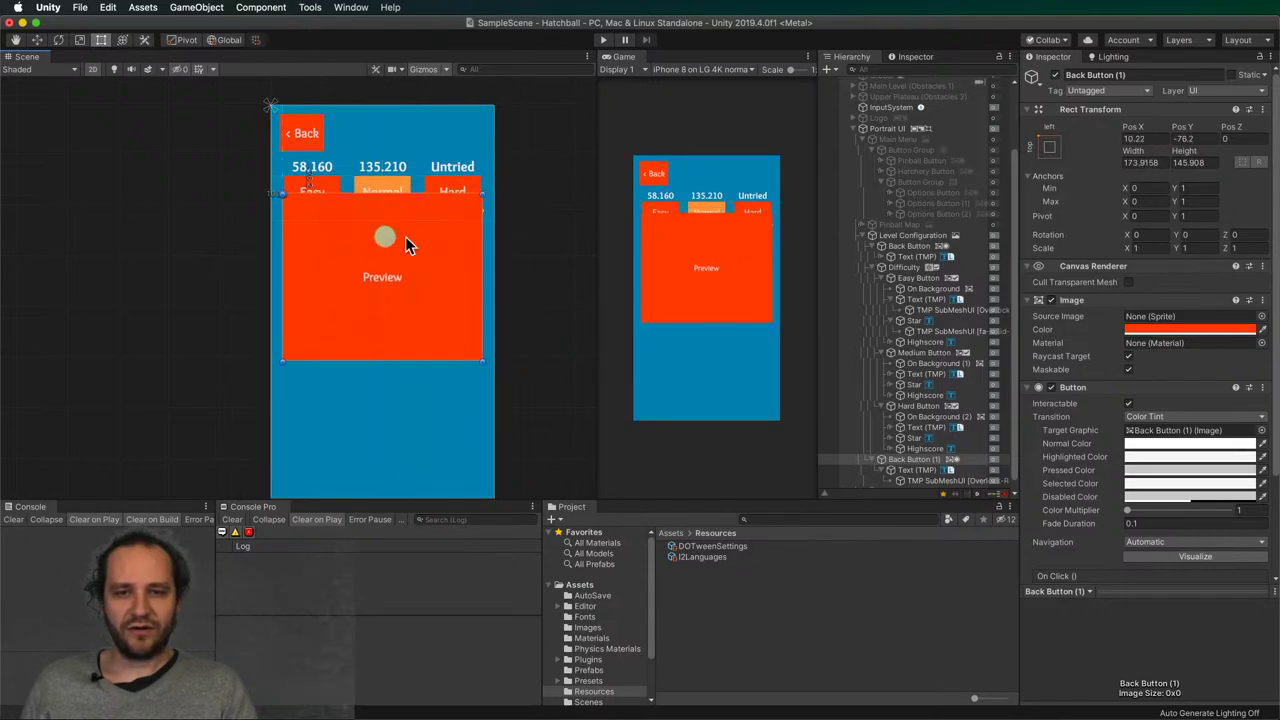
left_click_drag(482, 272, 480, 200)
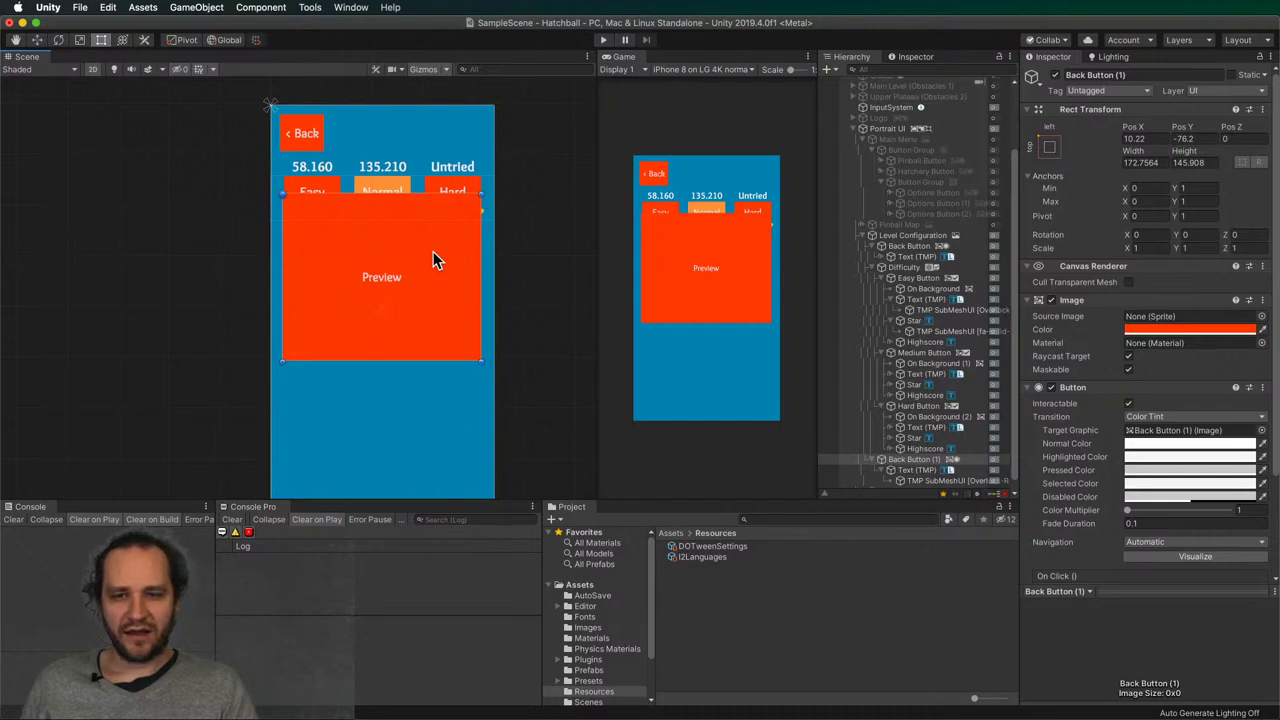
left_click_drag(433, 259, 392, 300)
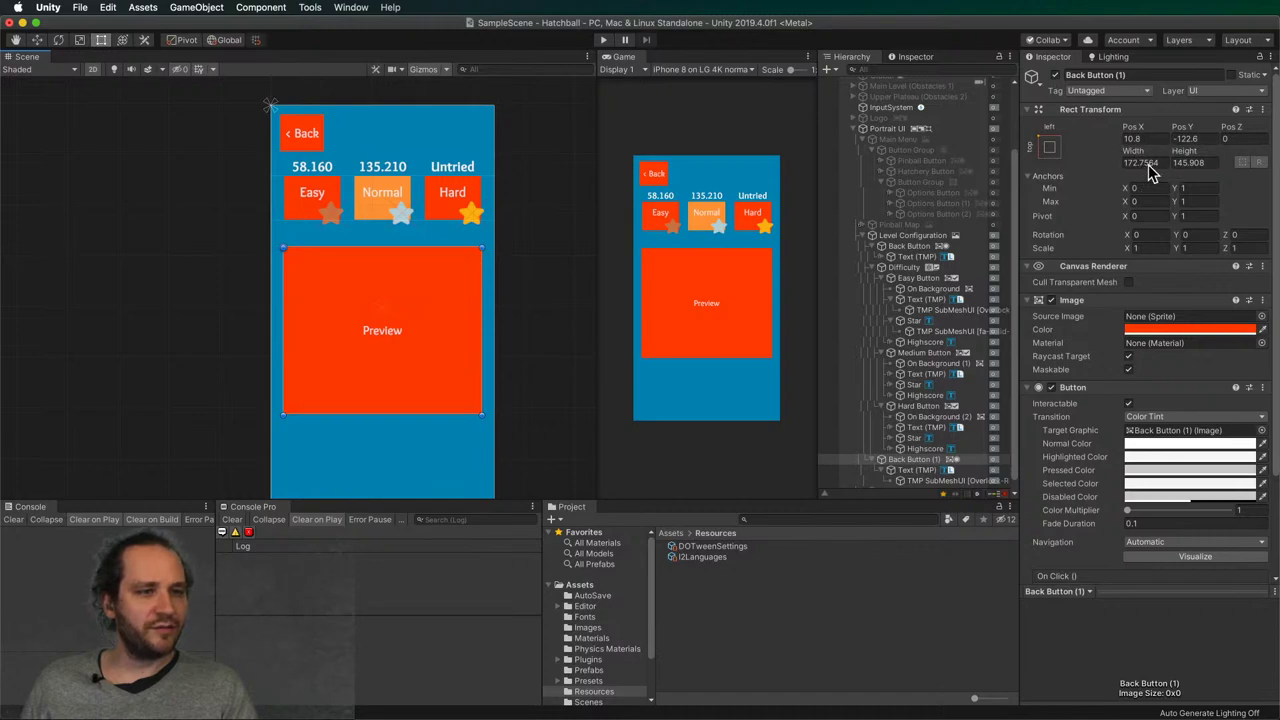
left_click(1141, 200)
type("1")
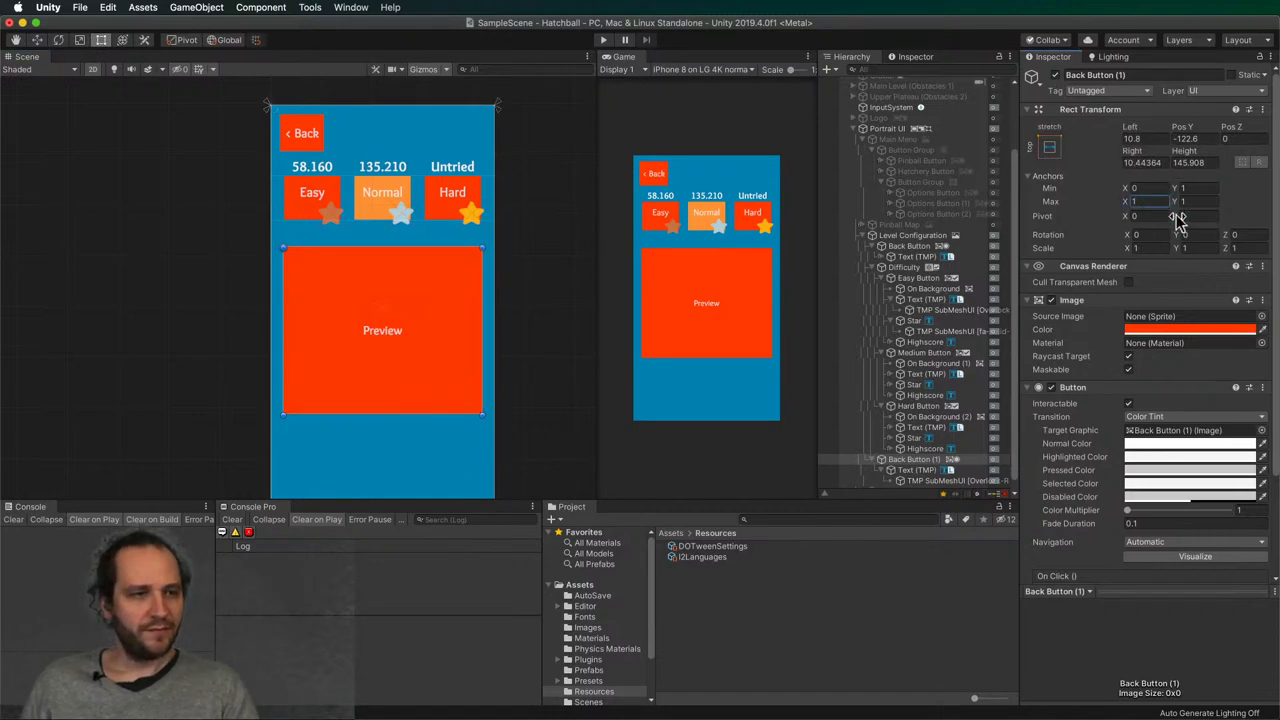
left_click(1140, 163)
type("10.8")
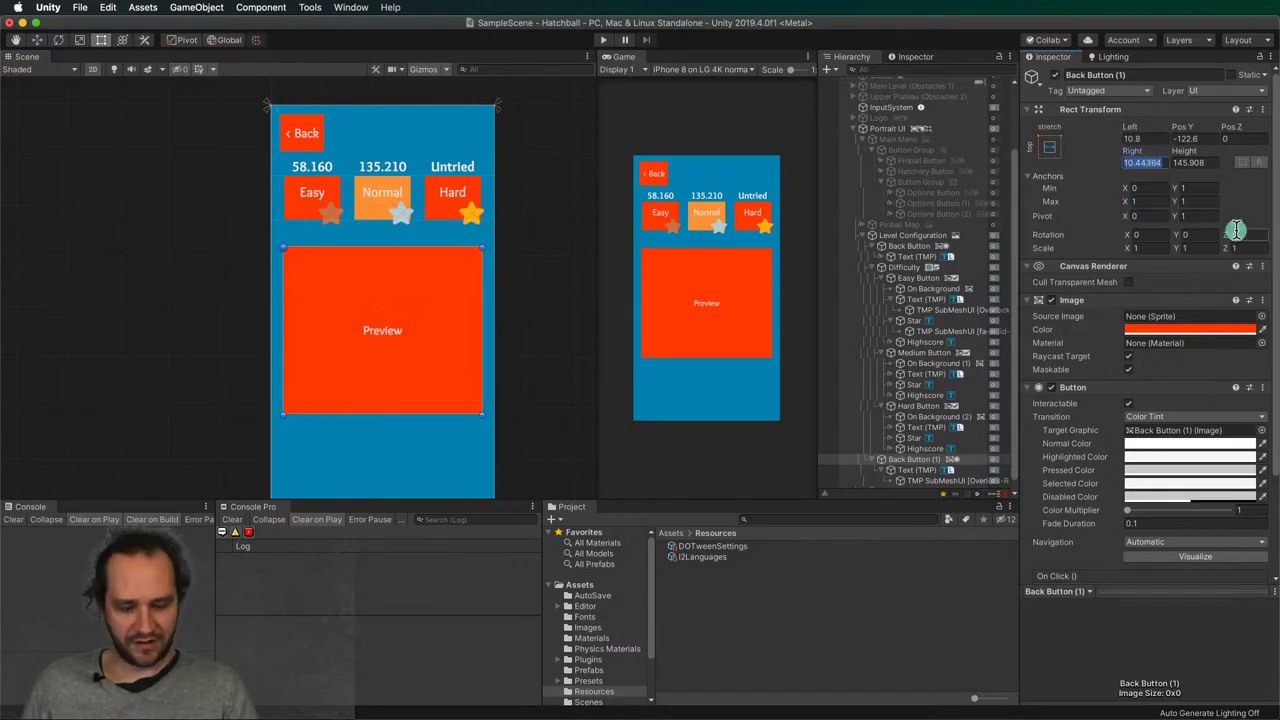
left_click(558, 278)
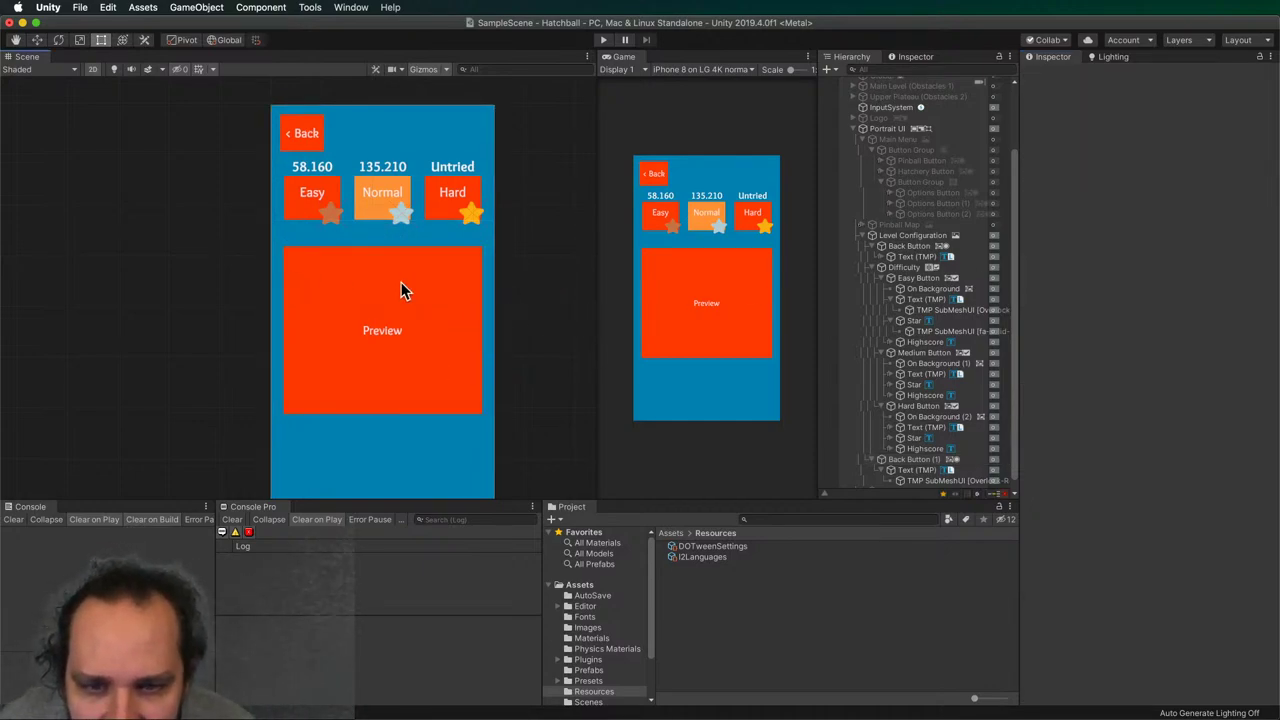
- Nudge the Preview panel up and shorten it to about 129 units tall
left_click(402, 288)
left_click_drag(437, 283, 440, 275)
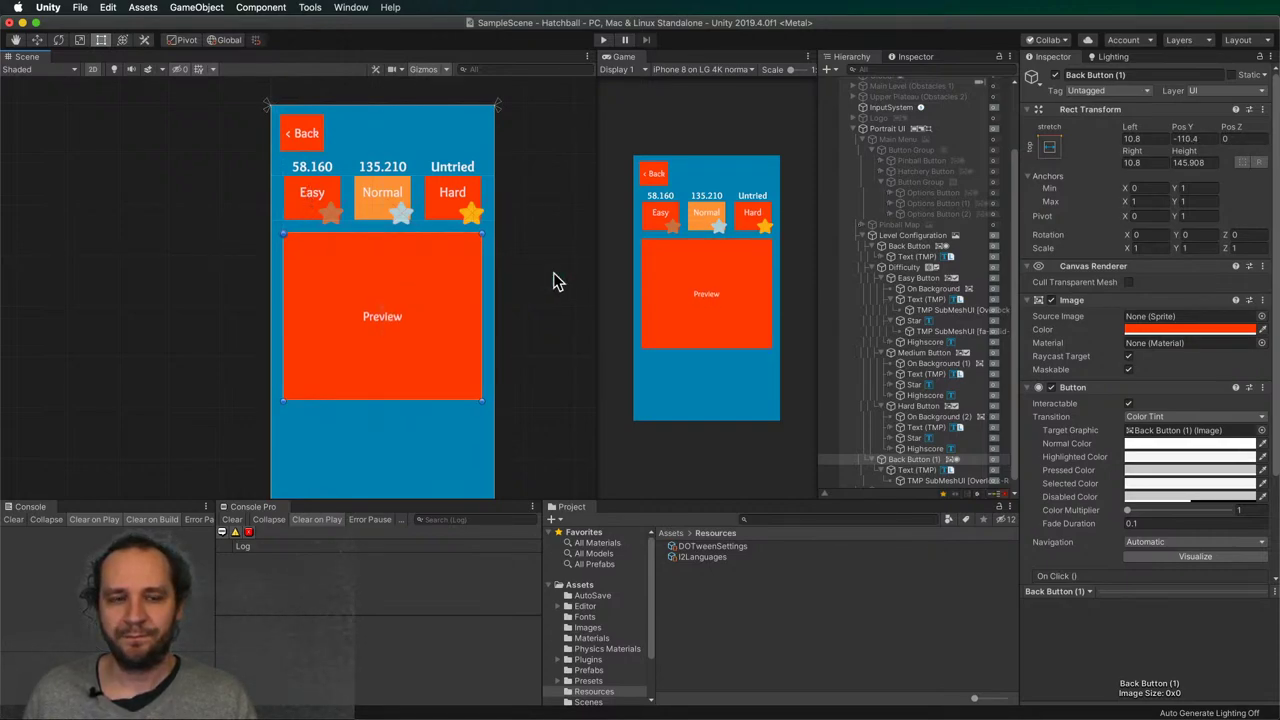
scroll(553, 272, "down", 2)
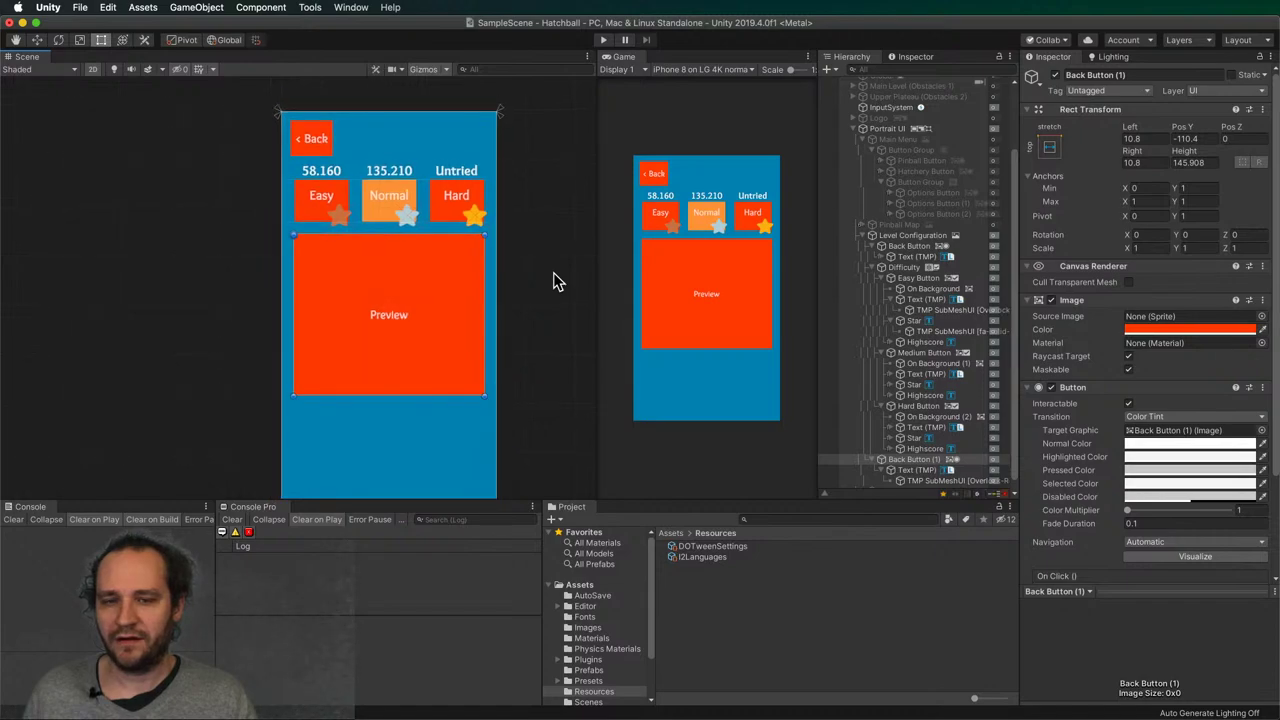
middle_click_drag(558, 322, 502, 307)
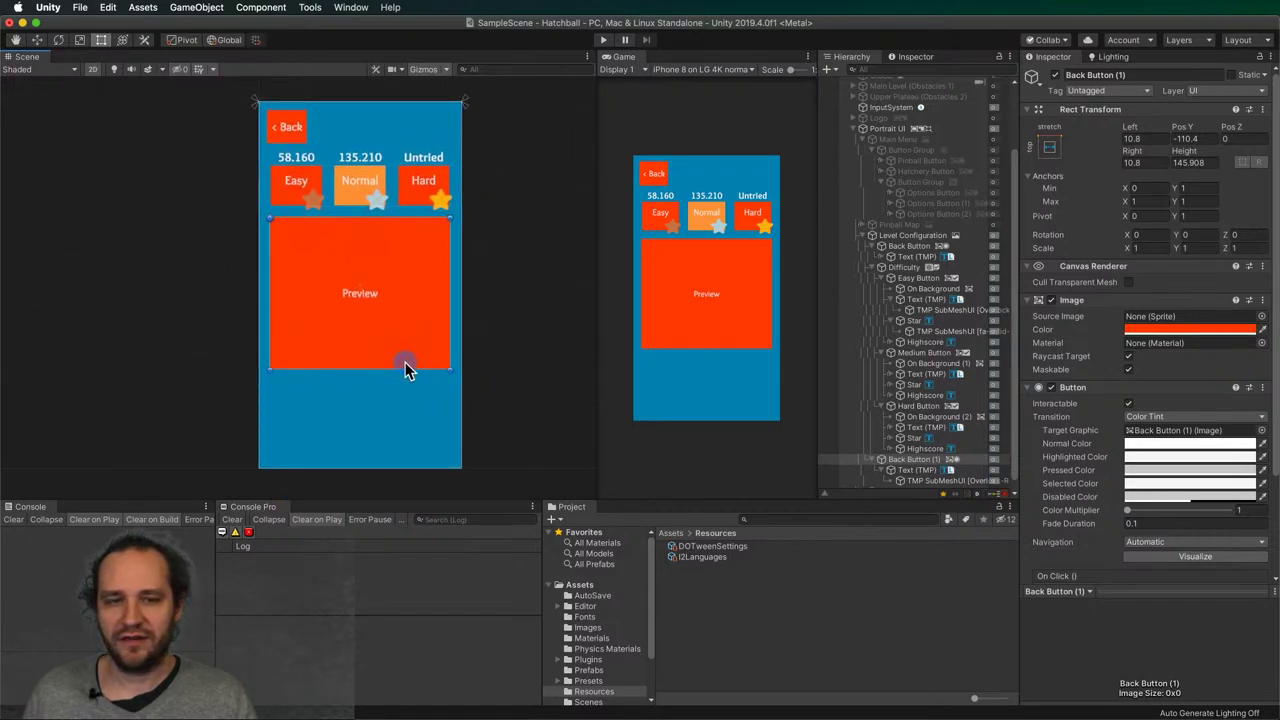
left_click_drag(402, 368, 403, 351)
left_click(521, 258)
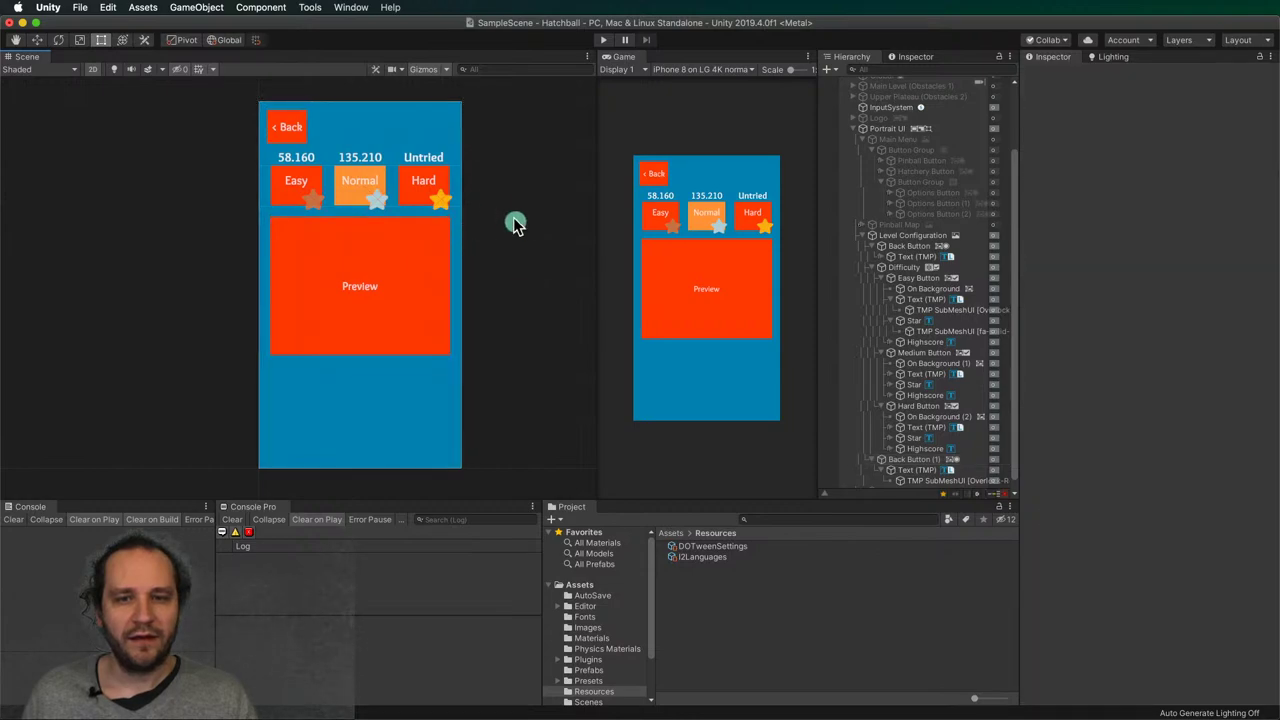
left_click_drag(265, 155, 229, 157)
left_click(300, 184)
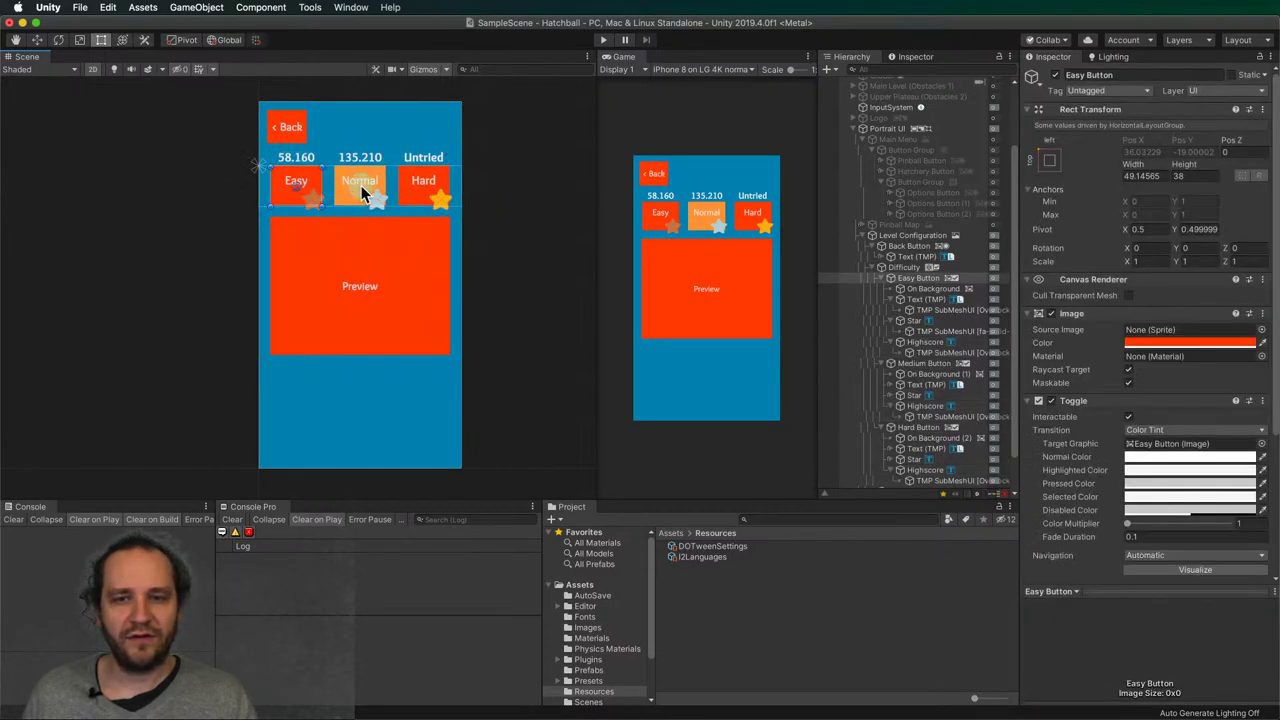
- Give the Difficulty row Middle Center alignment, height 70.4, and anchors Min/Max Y of 1
left_click(903, 268)
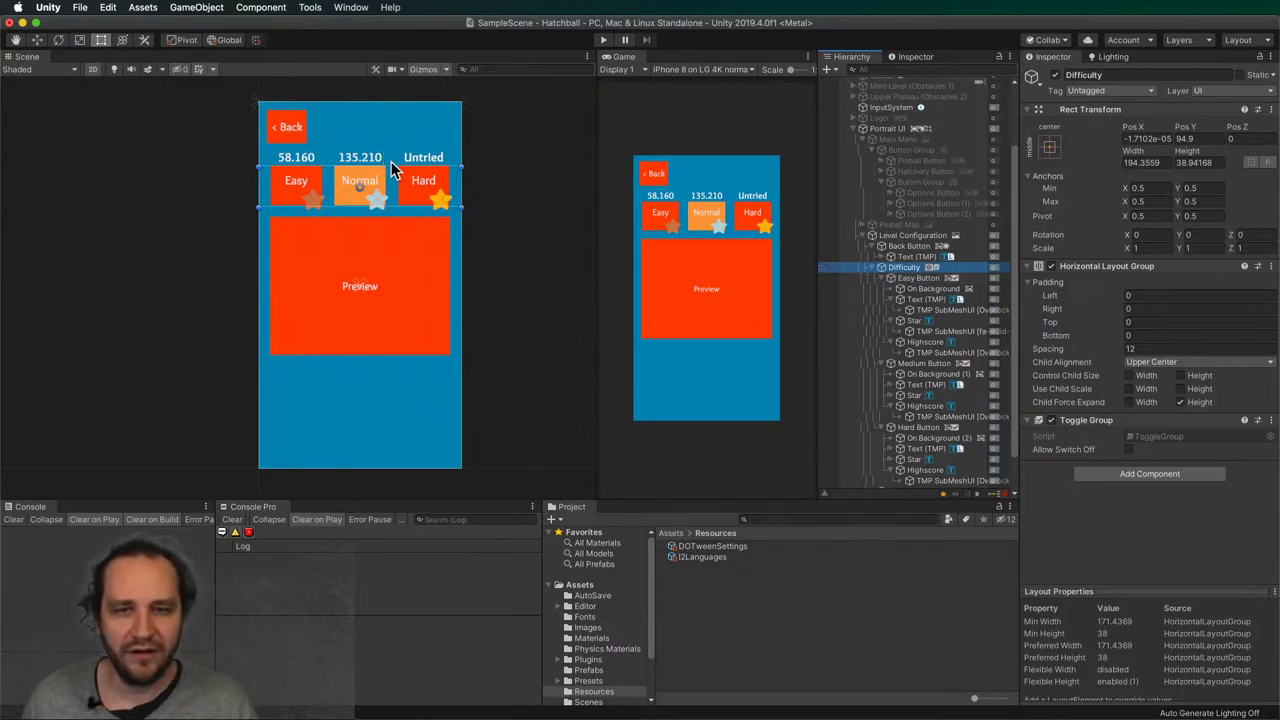
left_click_drag(393, 167, 391, 156)
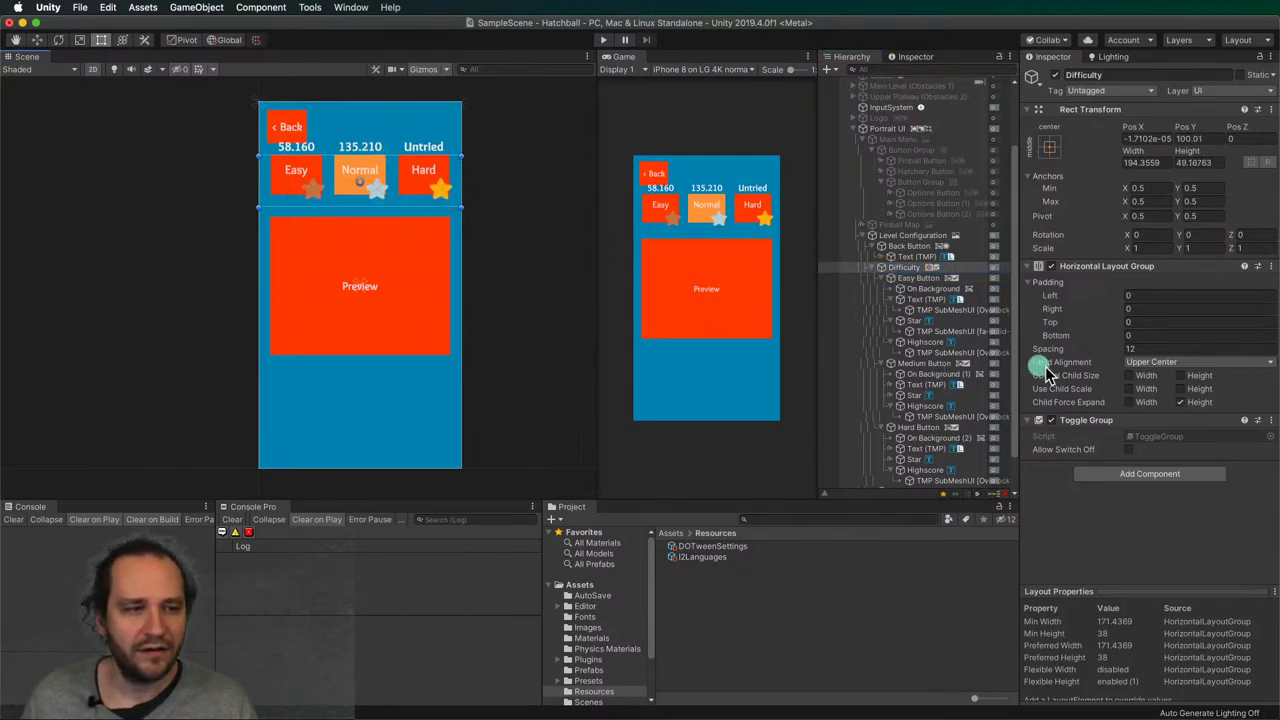
left_click(1158, 364)
left_click(1160, 395)
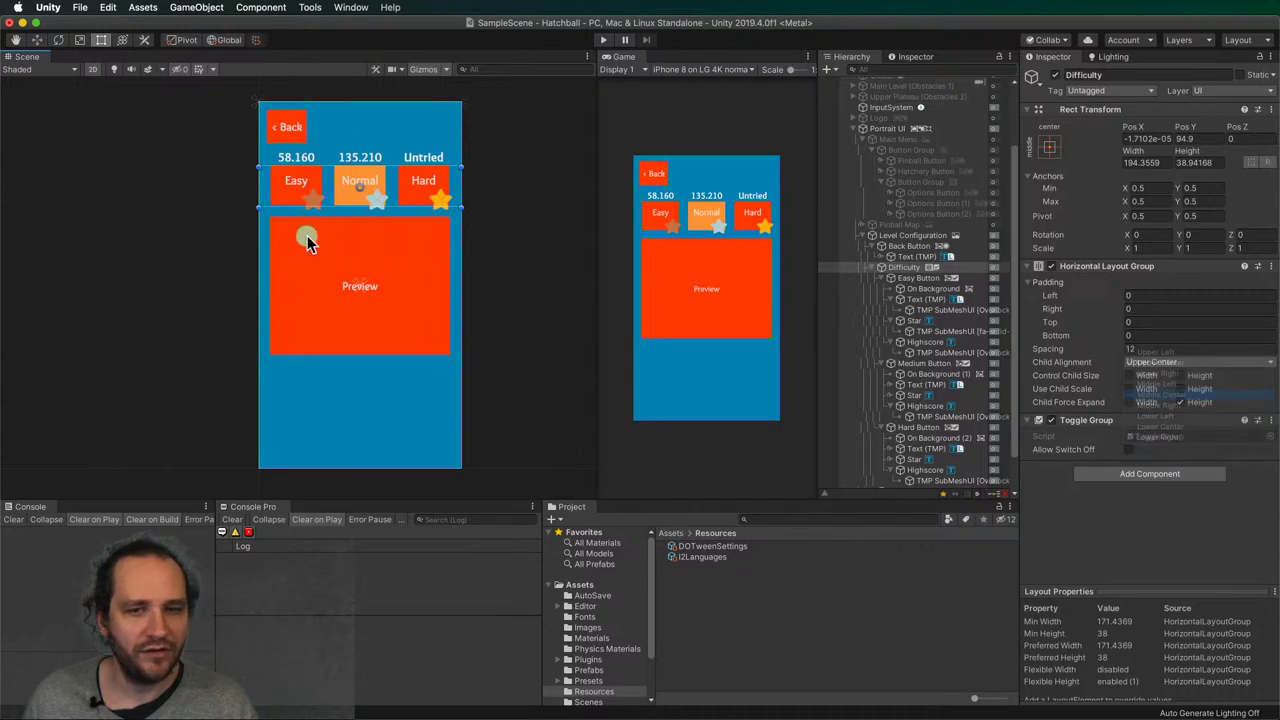
left_click_drag(390, 167, 391, 145)
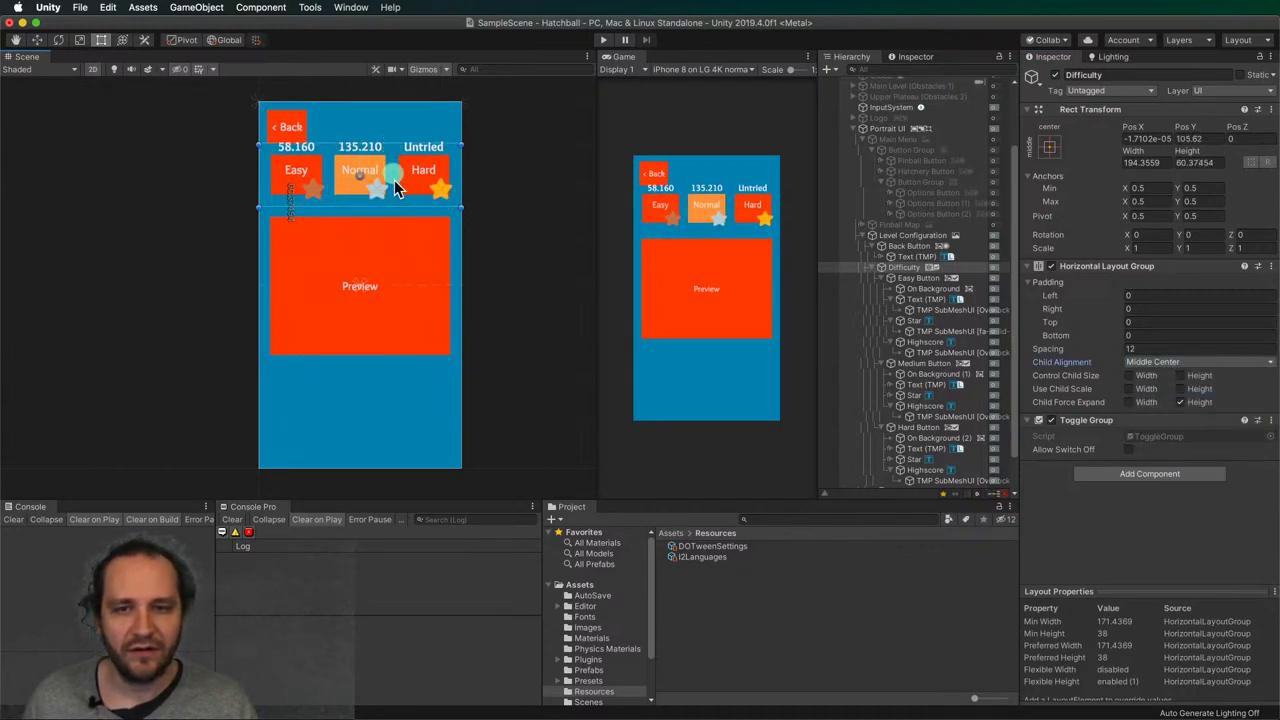
left_click_drag(391, 207, 393, 214)
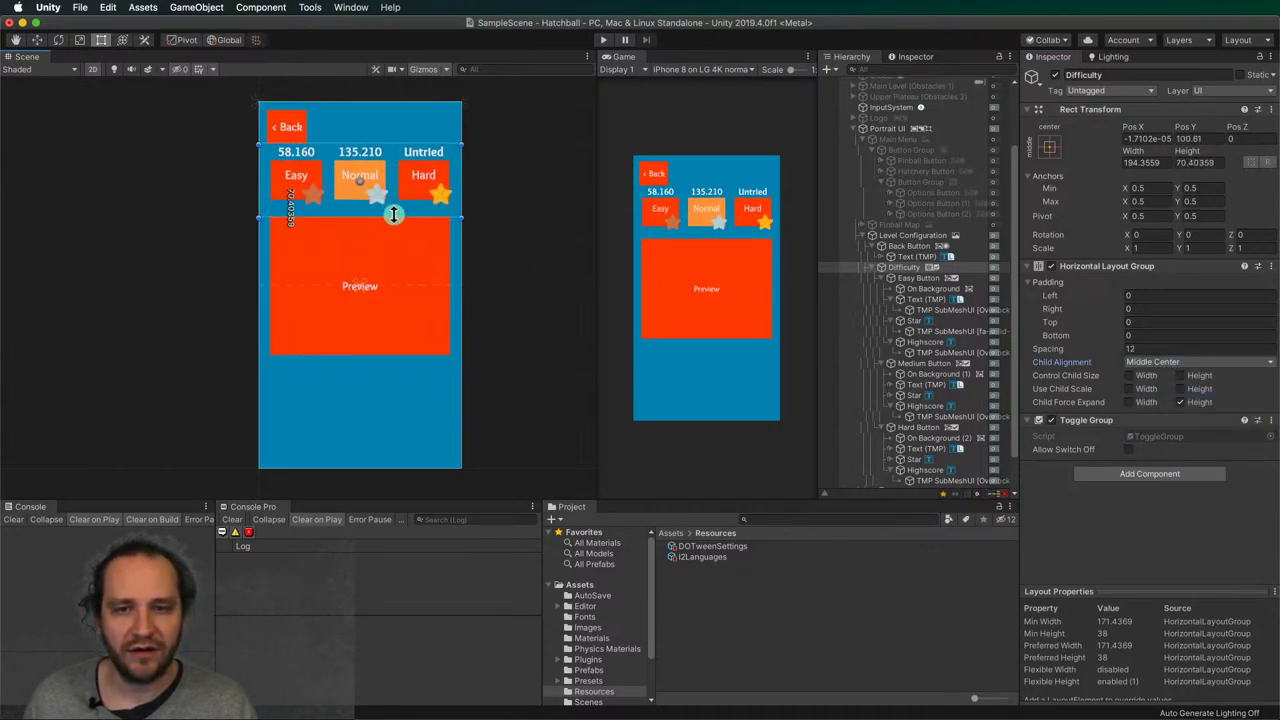
type("1")
left_click(1214, 201)
type("1")
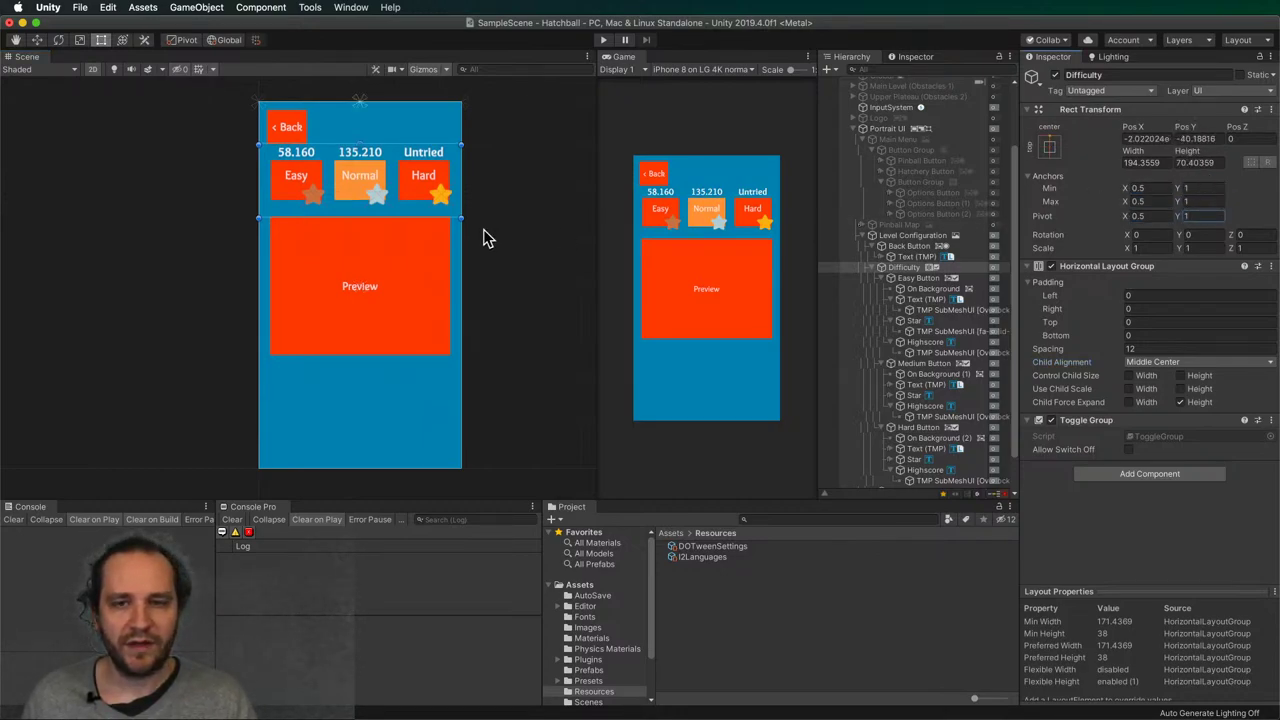
left_click(400, 277)
- Duplicate the Preview text under Level Configuration and fit it to the top row beside Back
left_click(357, 286)
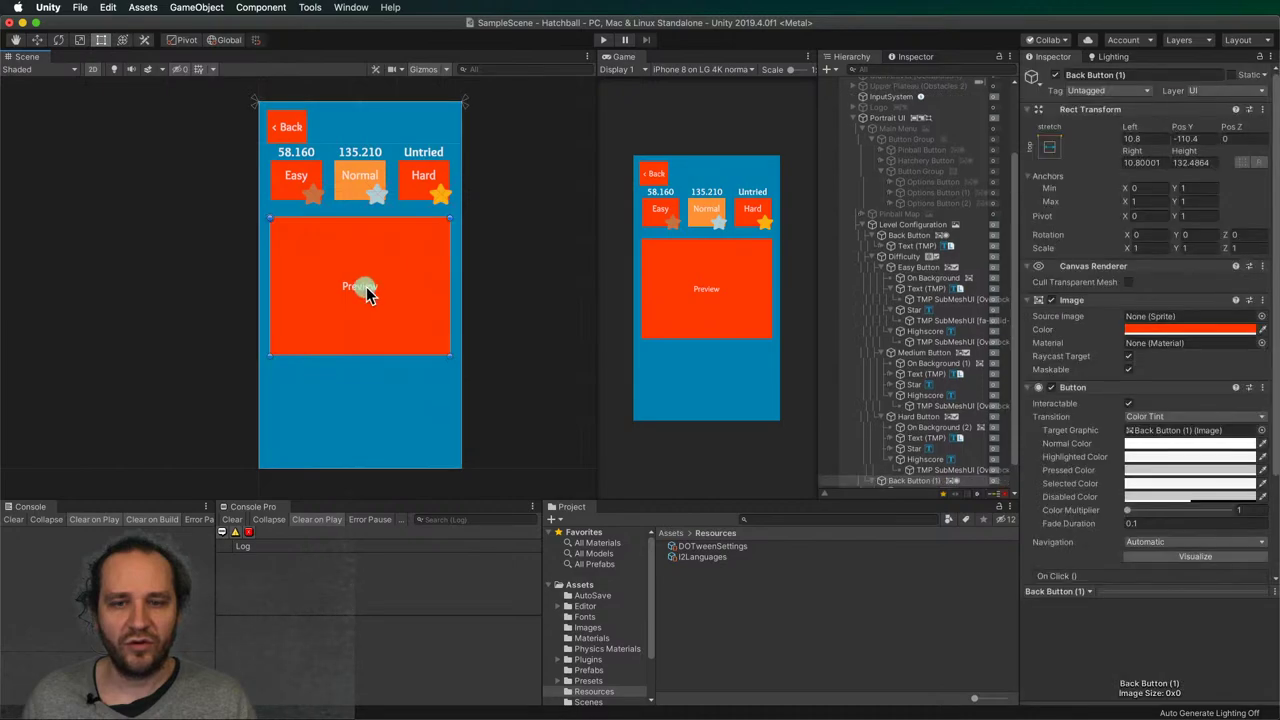
left_click(427, 288)
left_click(918, 470)
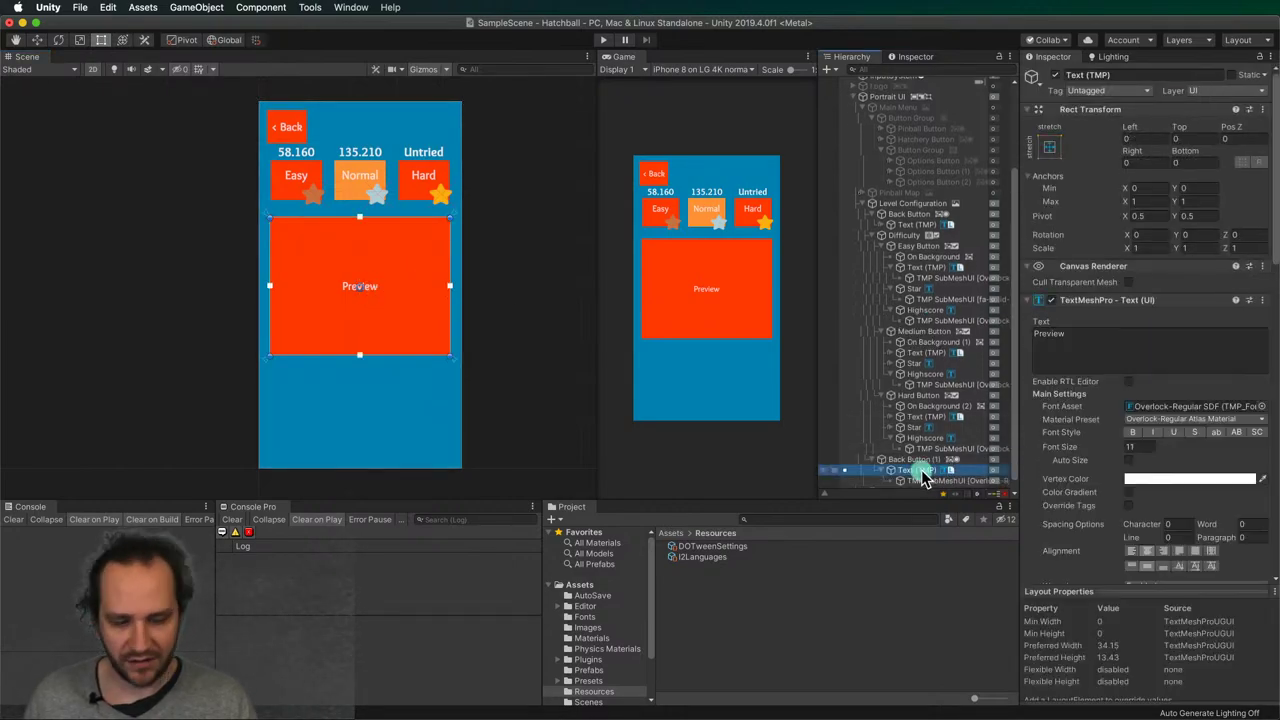
key("super+d")
left_click_drag(908, 466, 879, 192)
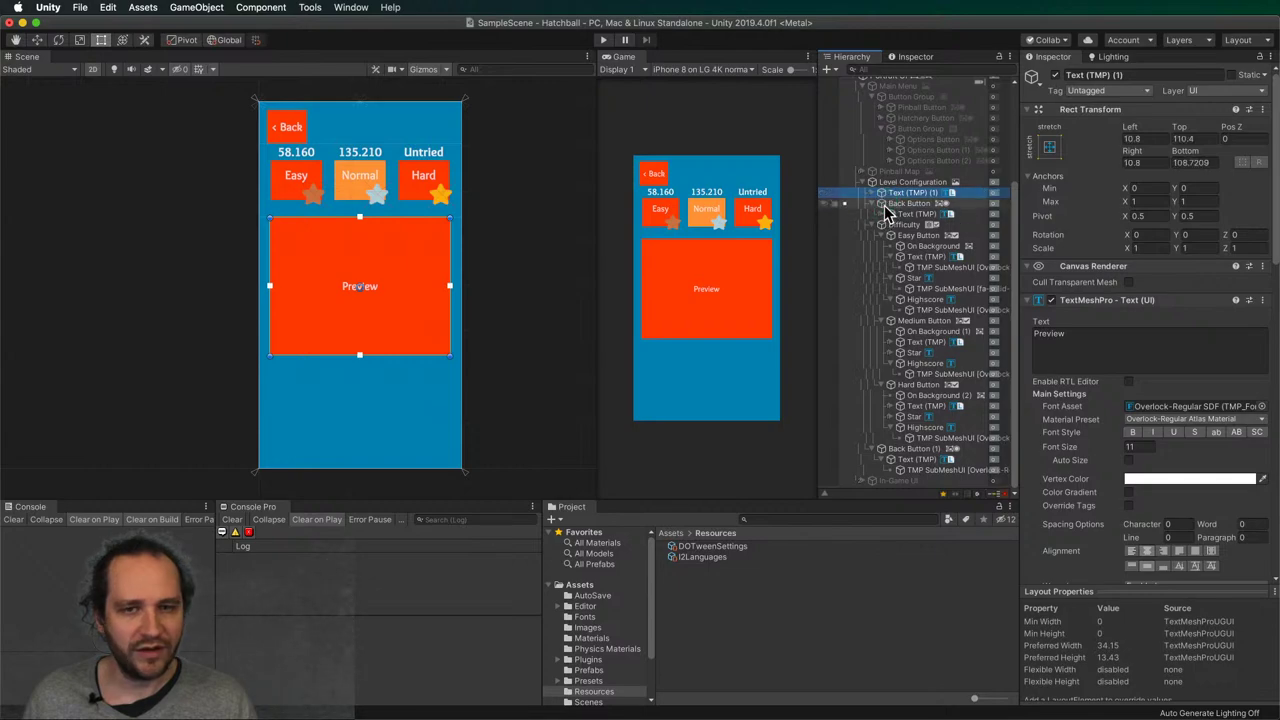
left_click_drag(372, 290, 375, 172)
left_click_drag(268, 192, 316, 190)
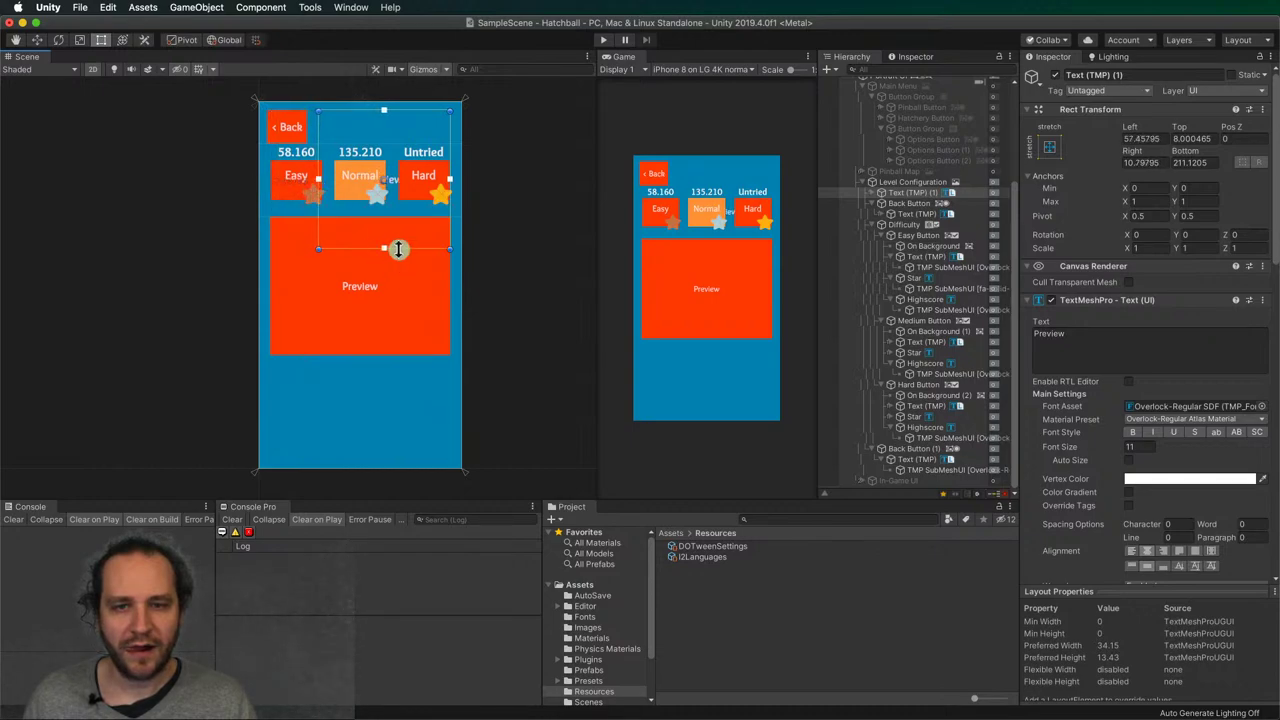
left_click_drag(400, 250, 399, 143)
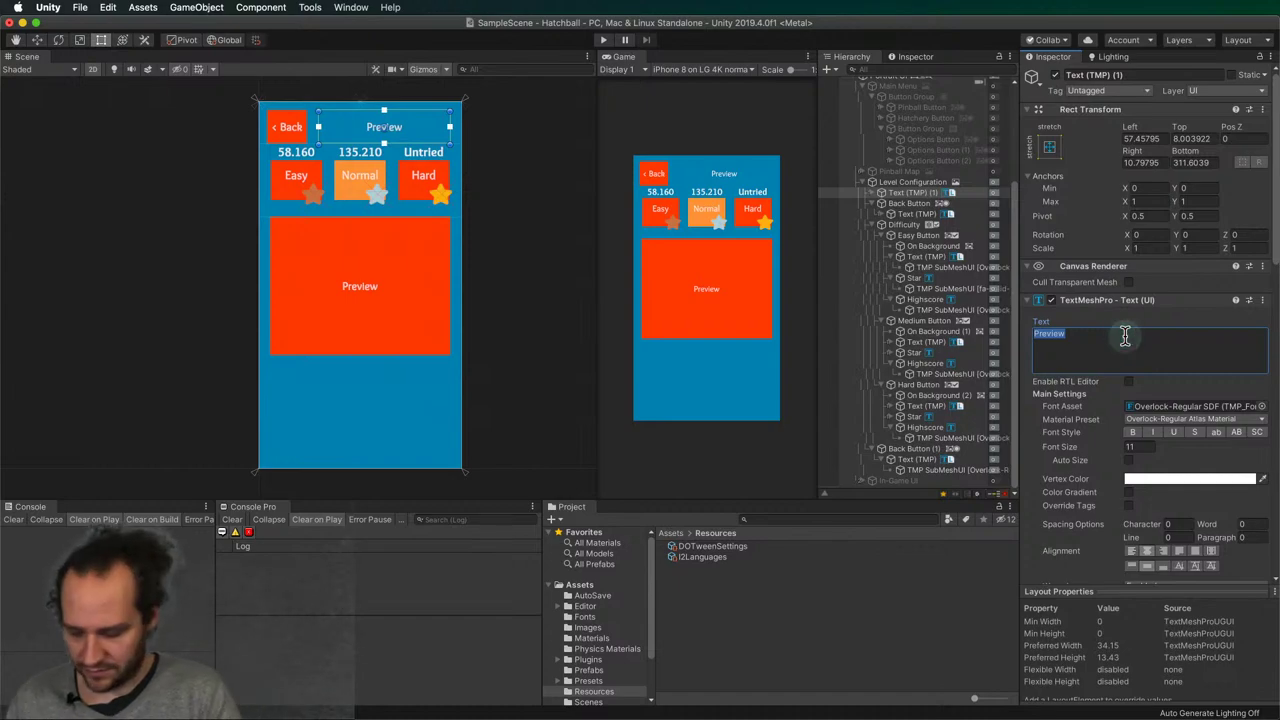
- Make the title read 'Magic Forest' using the Magic Forest localization term
type("Magic Forest")
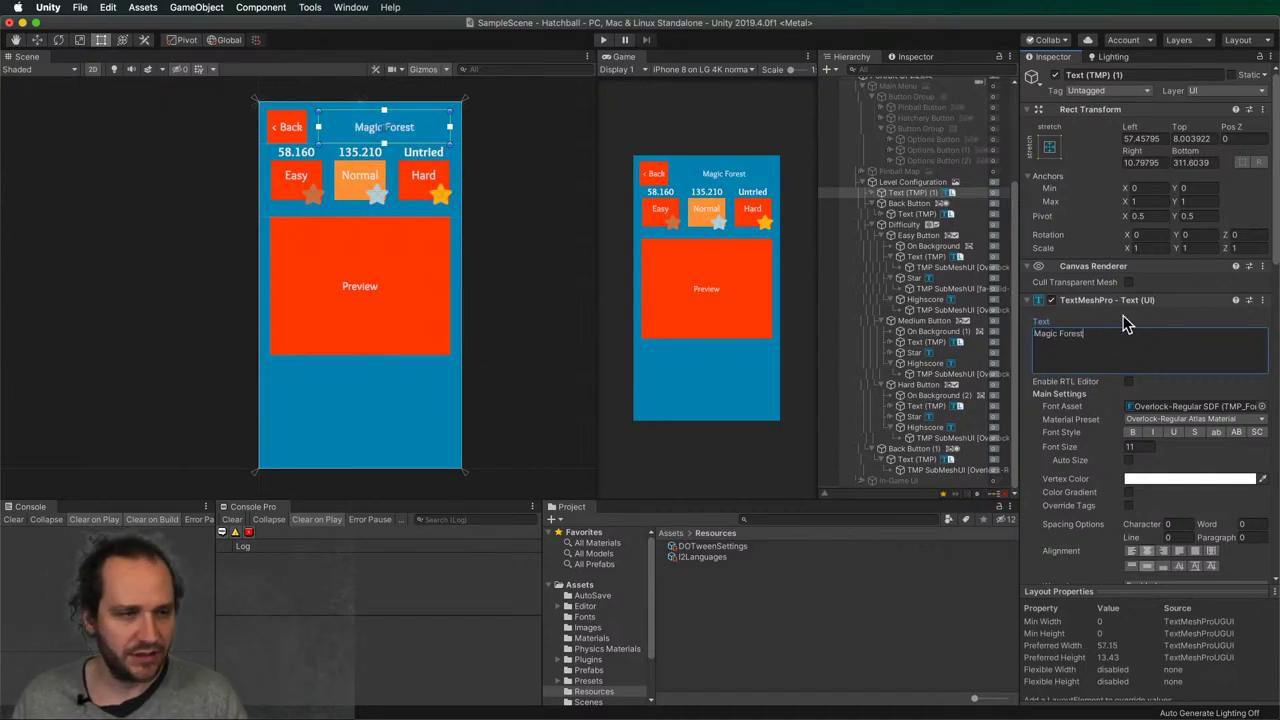
scroll(1100, 425, "down", 10)
left_click(1115, 397)
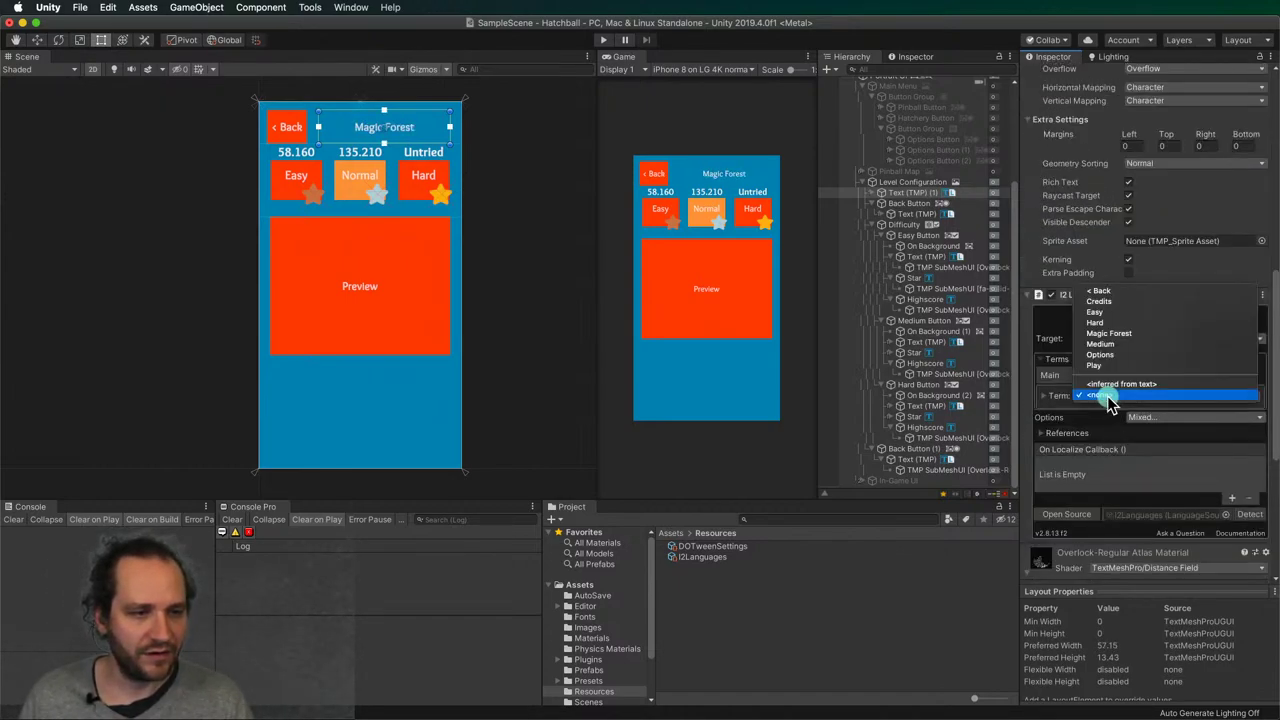
left_click(1110, 333)
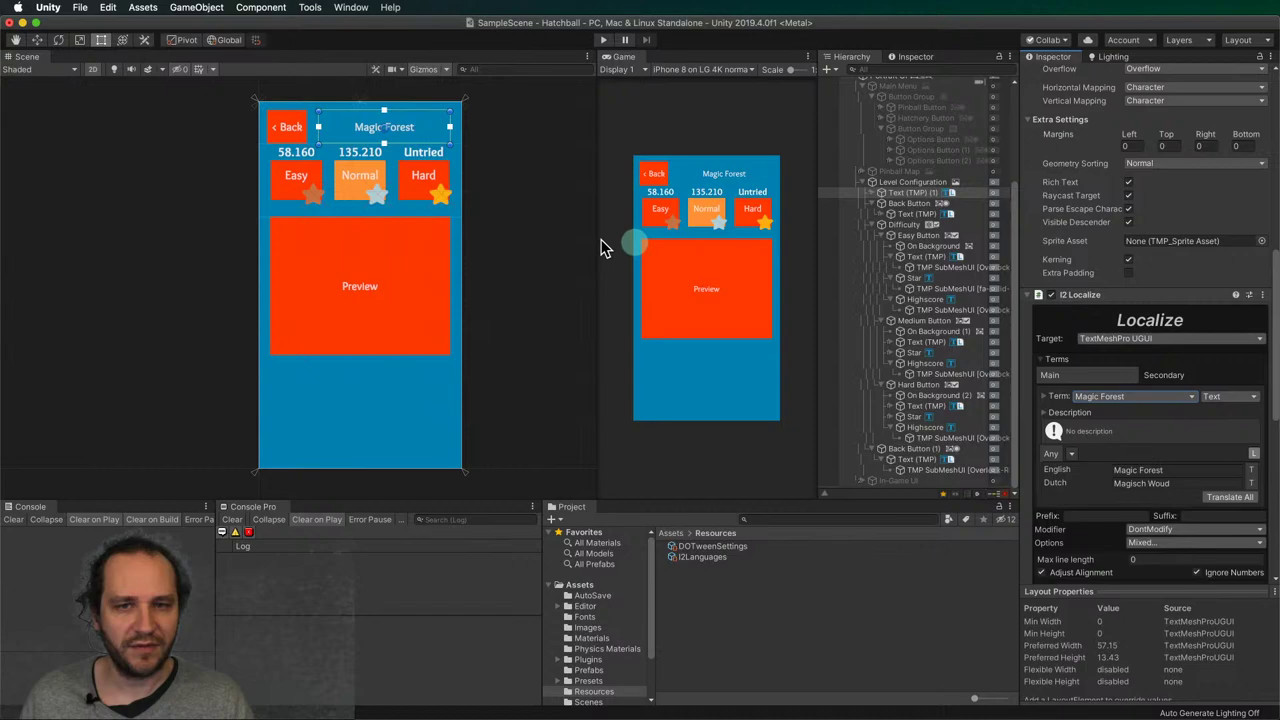
left_click(543, 268)
- Raise the Magic Forest title's font size from 11 to 14
left_click(397, 133)
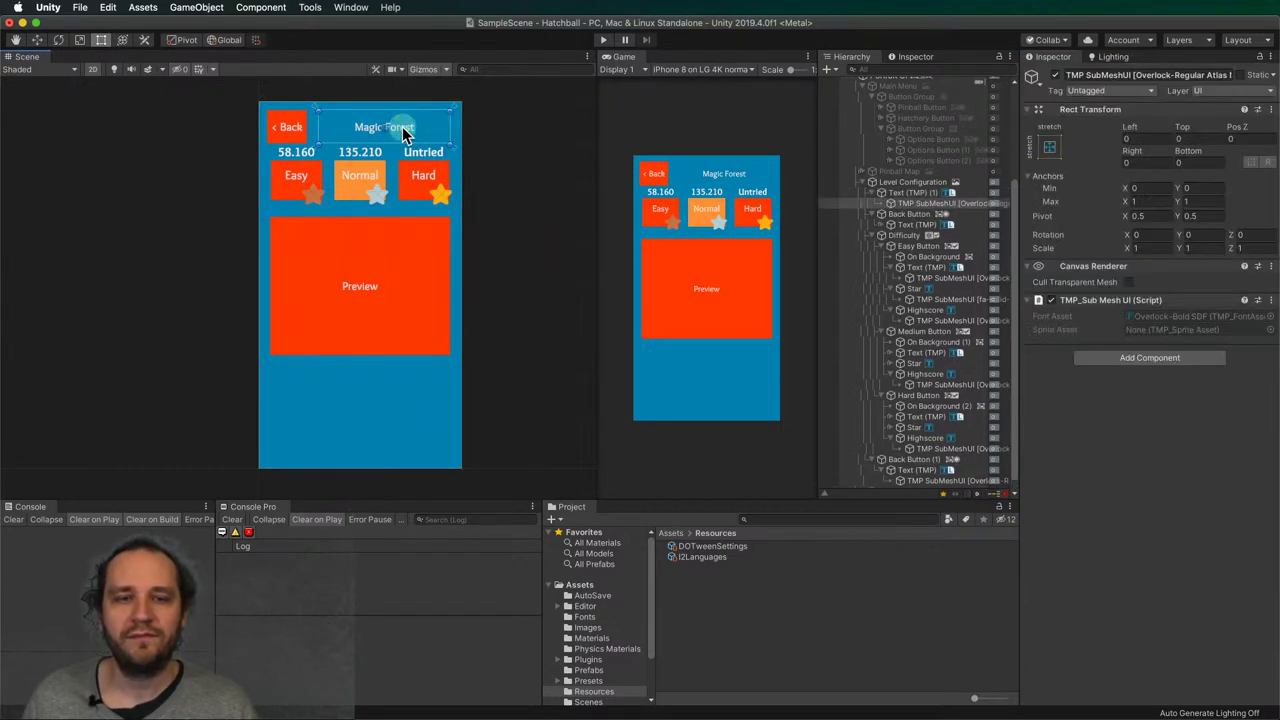
left_click(912, 192)
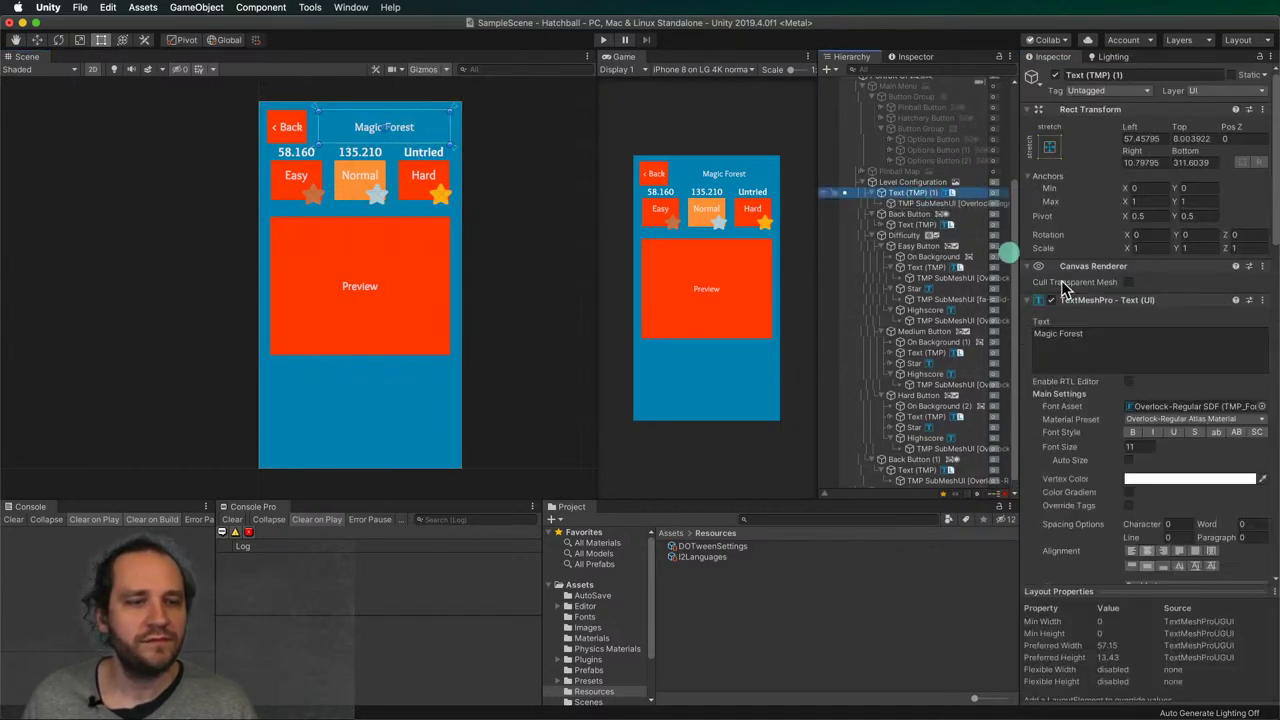
left_click(1140, 446)
type("14")
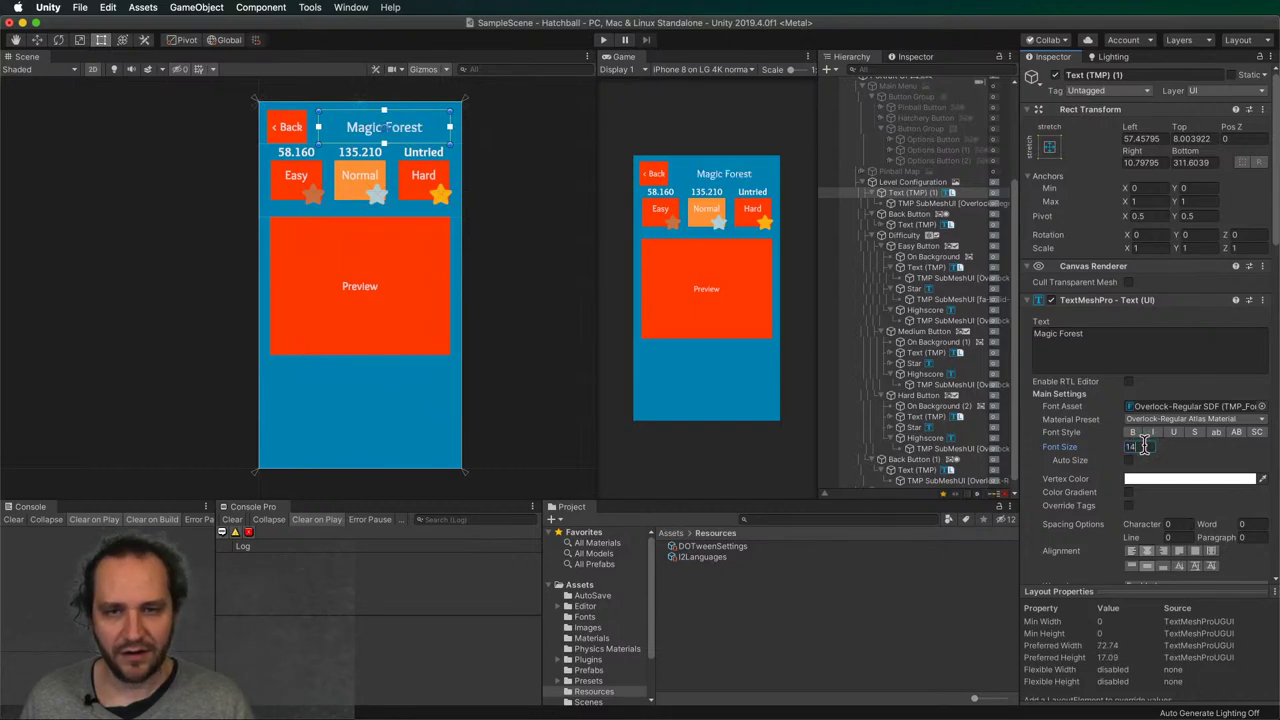
left_click(510, 322)
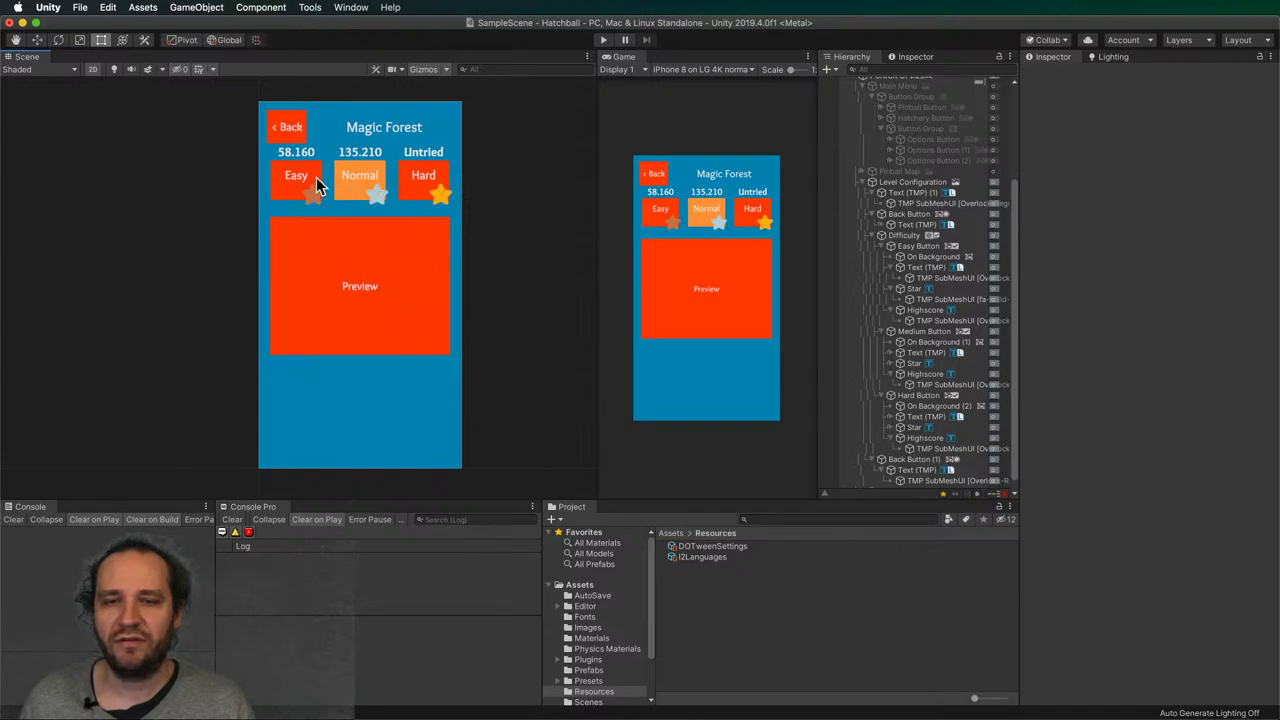
- Drag the Difficulty row's bottom edge down so it is about 76 units tall
left_click(382, 228)
left_click(363, 181)
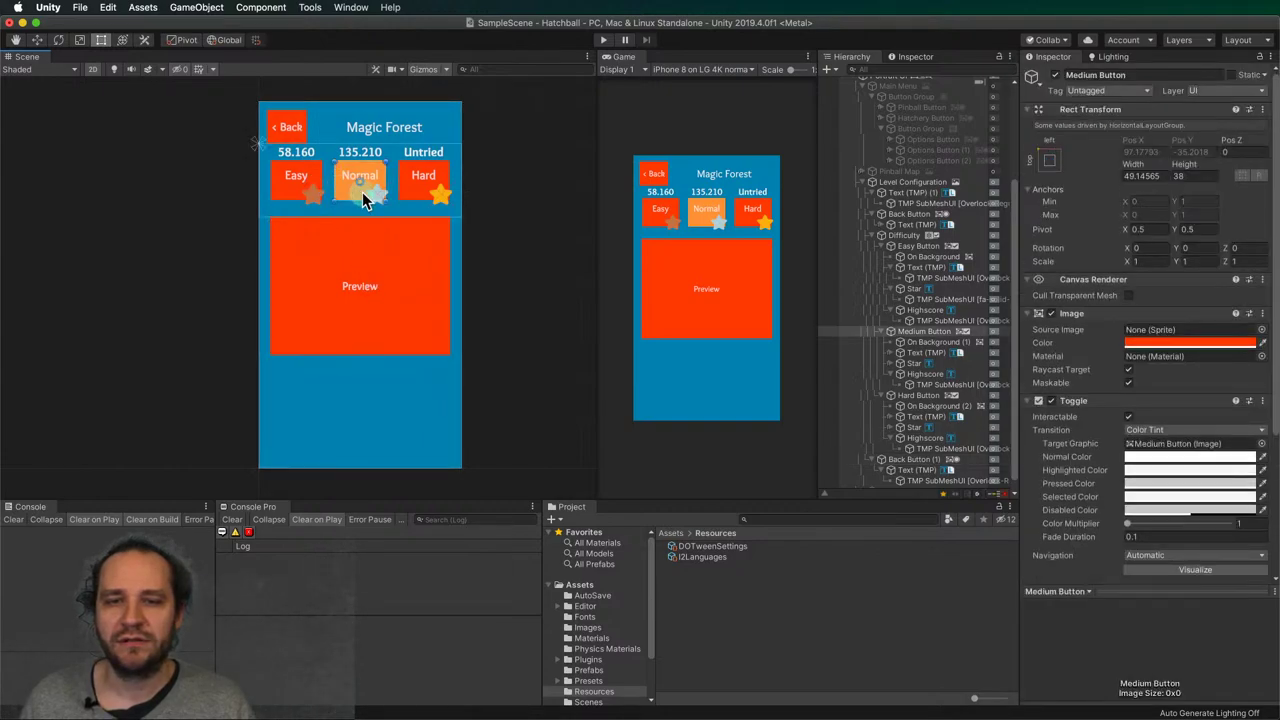
left_click(278, 205)
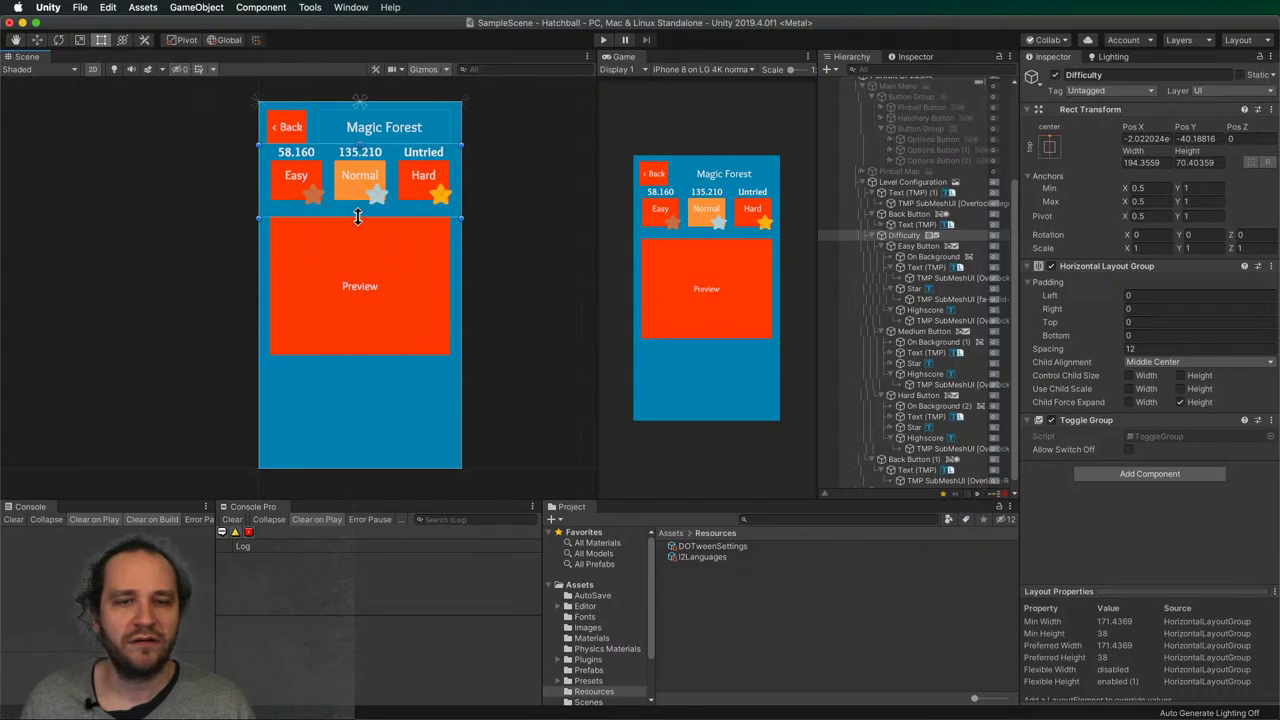
left_click_drag(358, 216, 358, 222)
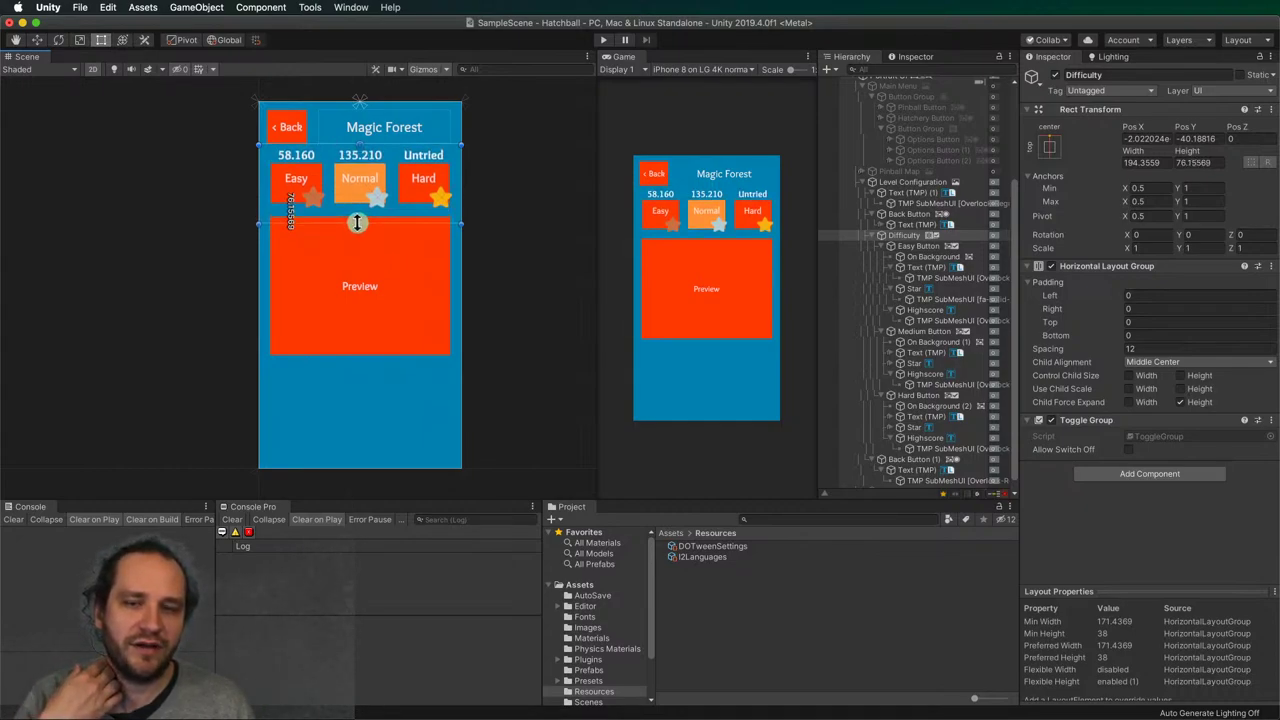
left_click(431, 263)
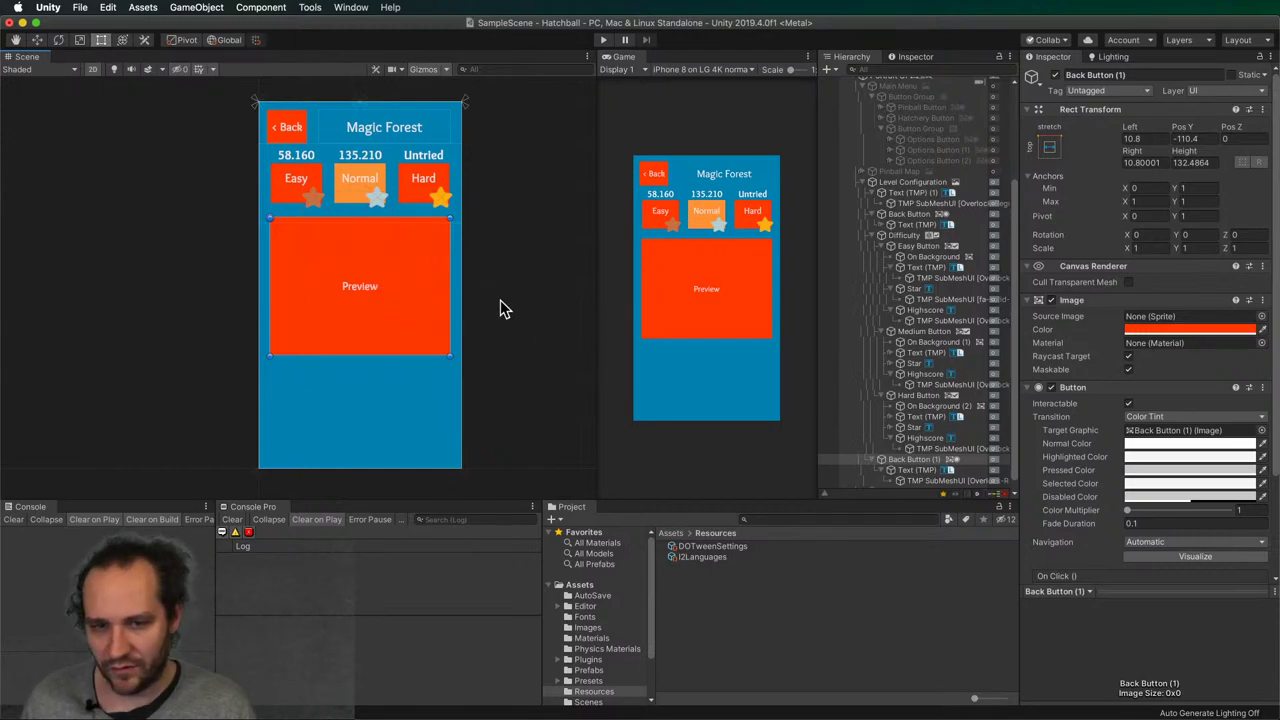
left_click(405, 314)
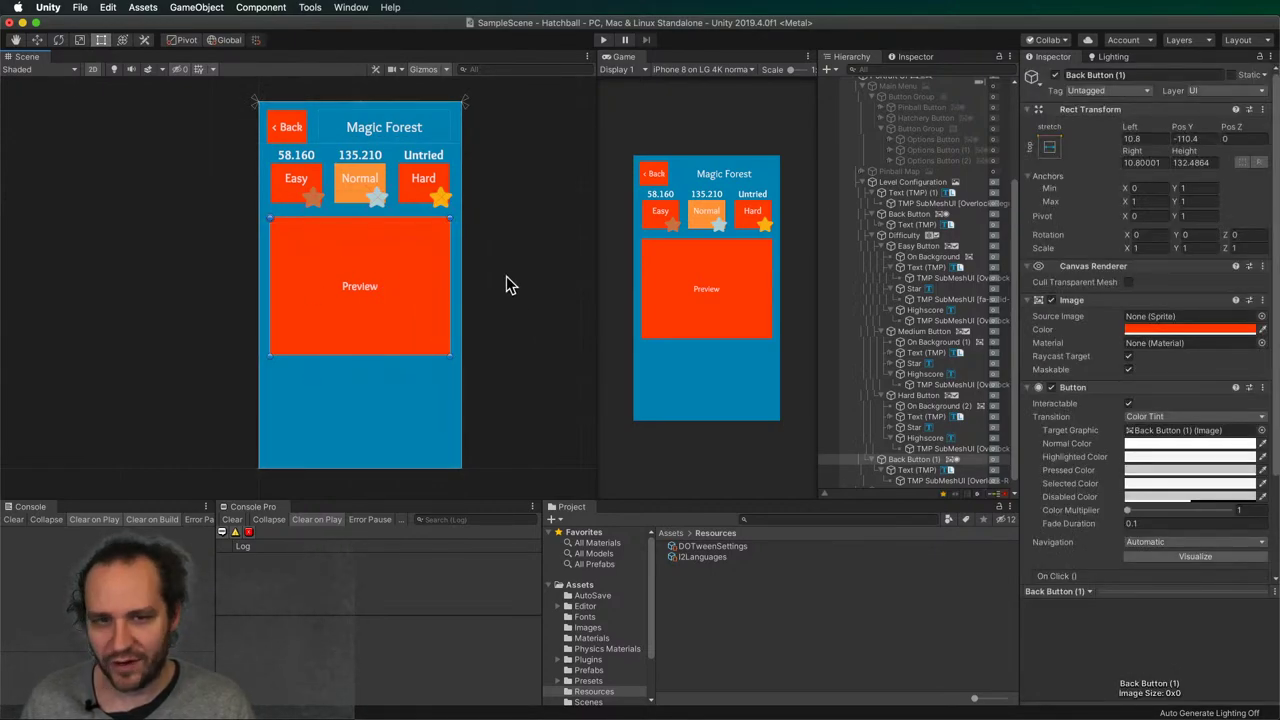
- Duplicate the Back button and place Back Button (2) below the Preview panel
left_click(291, 135)
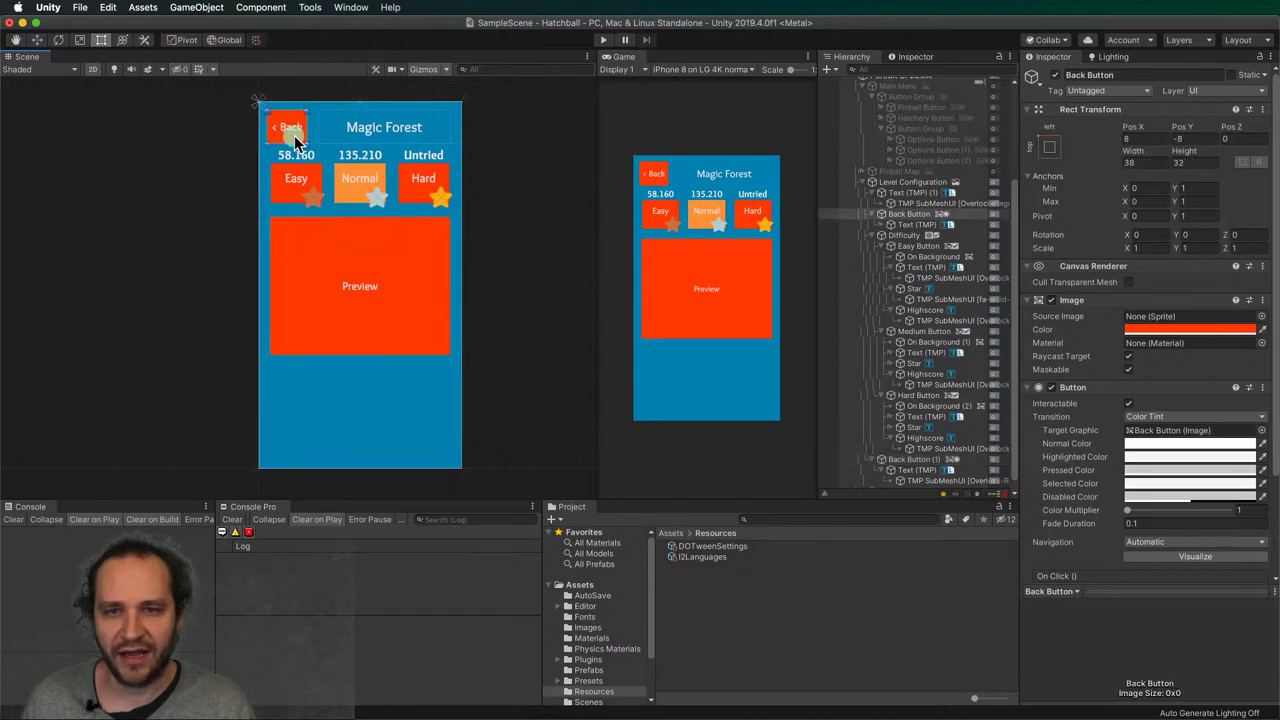
key("super+d")
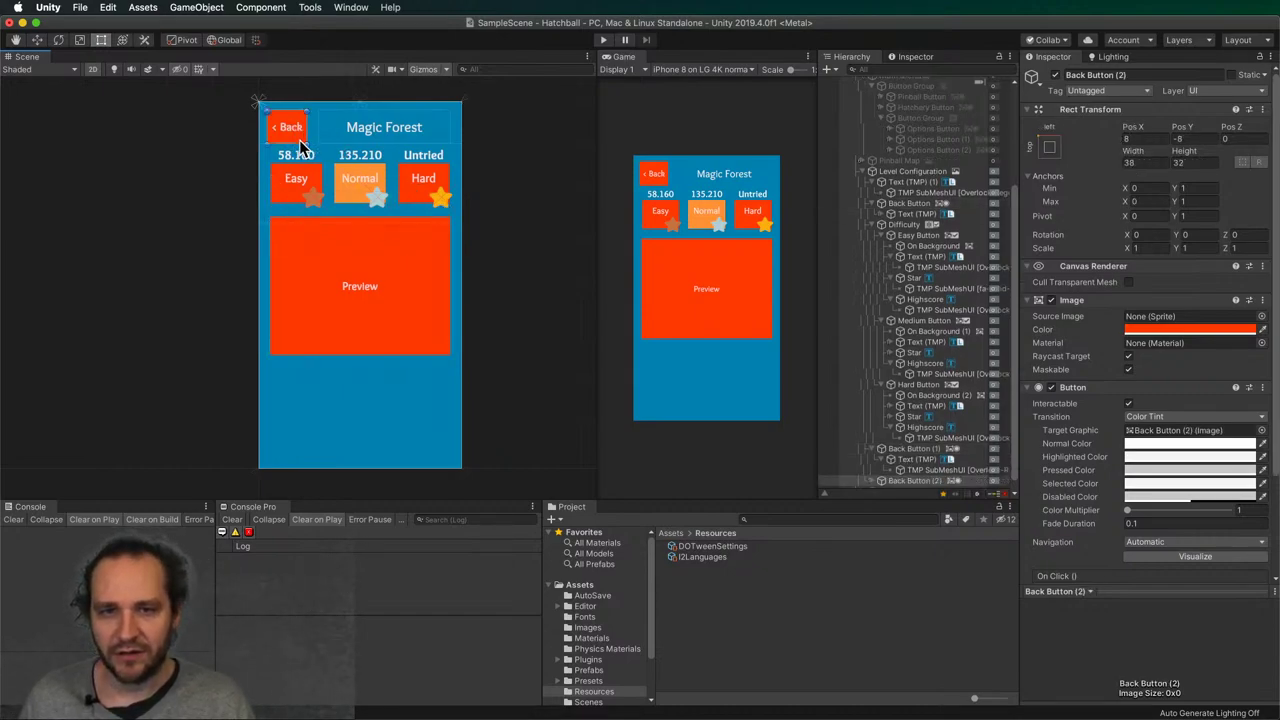
left_click_drag(300, 145, 323, 421)
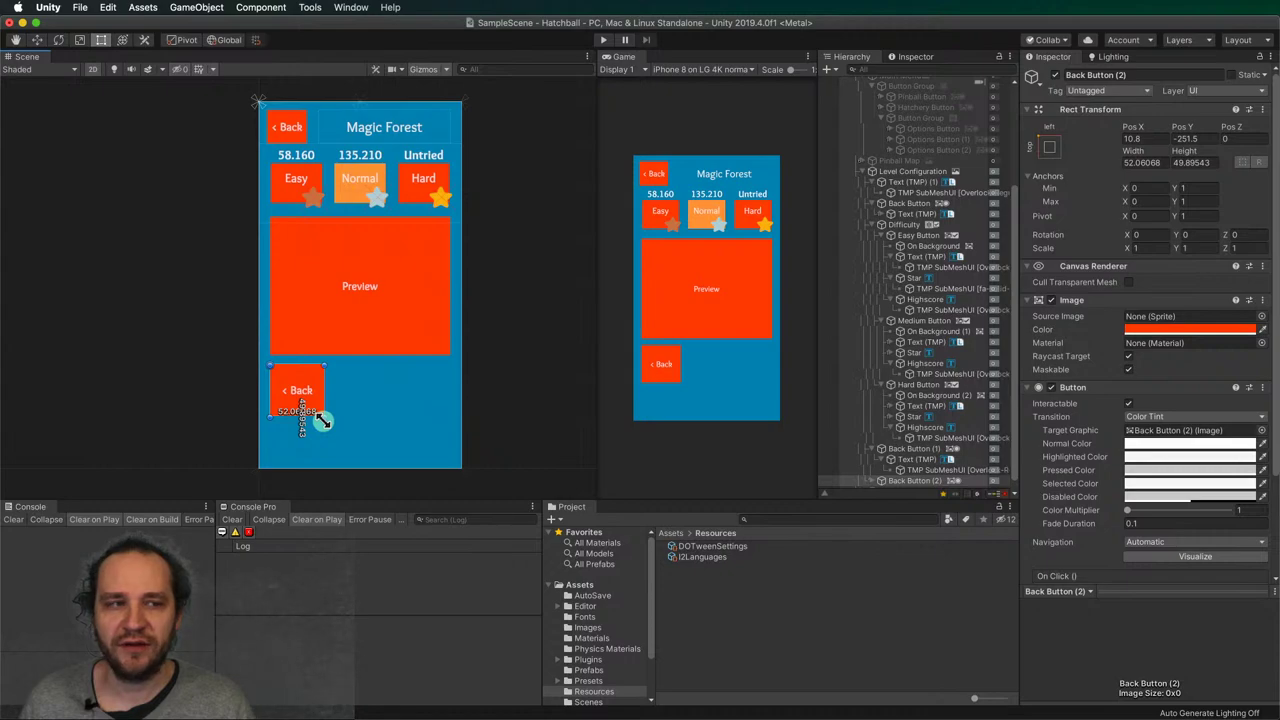
left_click_drag(323, 421, 323, 421)
left_click(362, 338)
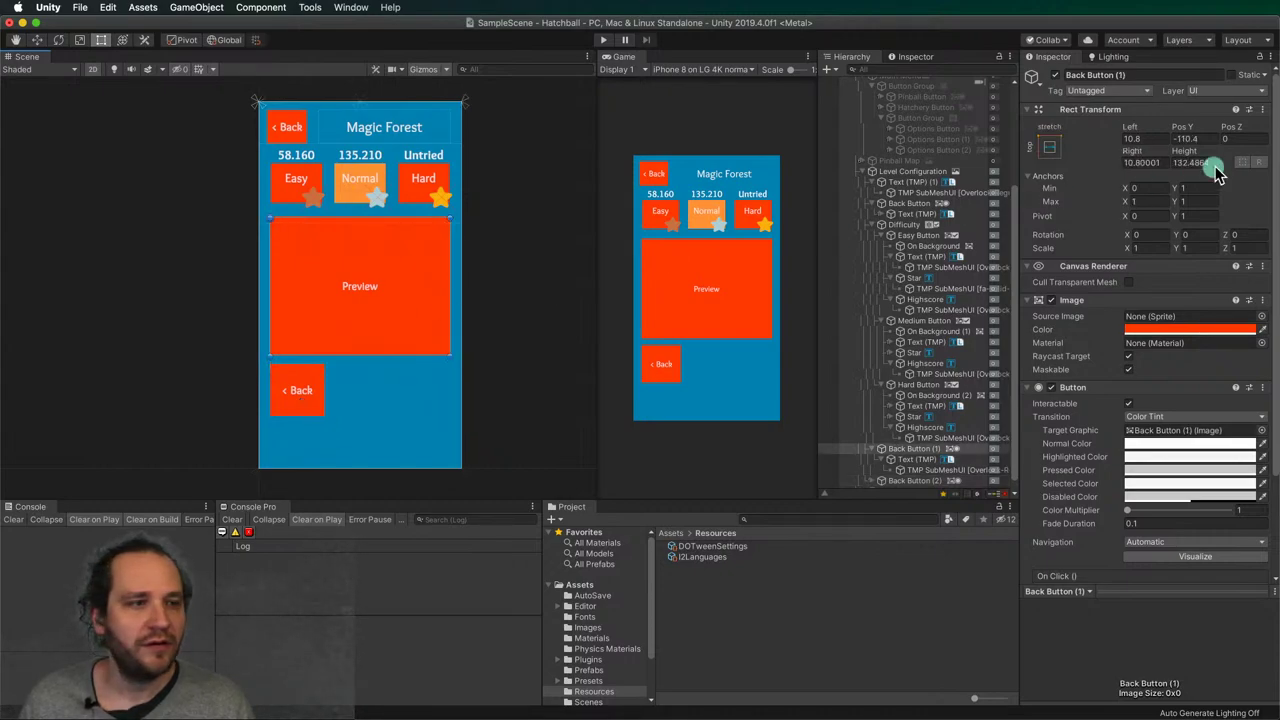
left_click(1156, 201)
- Set the Back copy's width to 172-24/3, rounded to 49.3, making a small square
type("0")
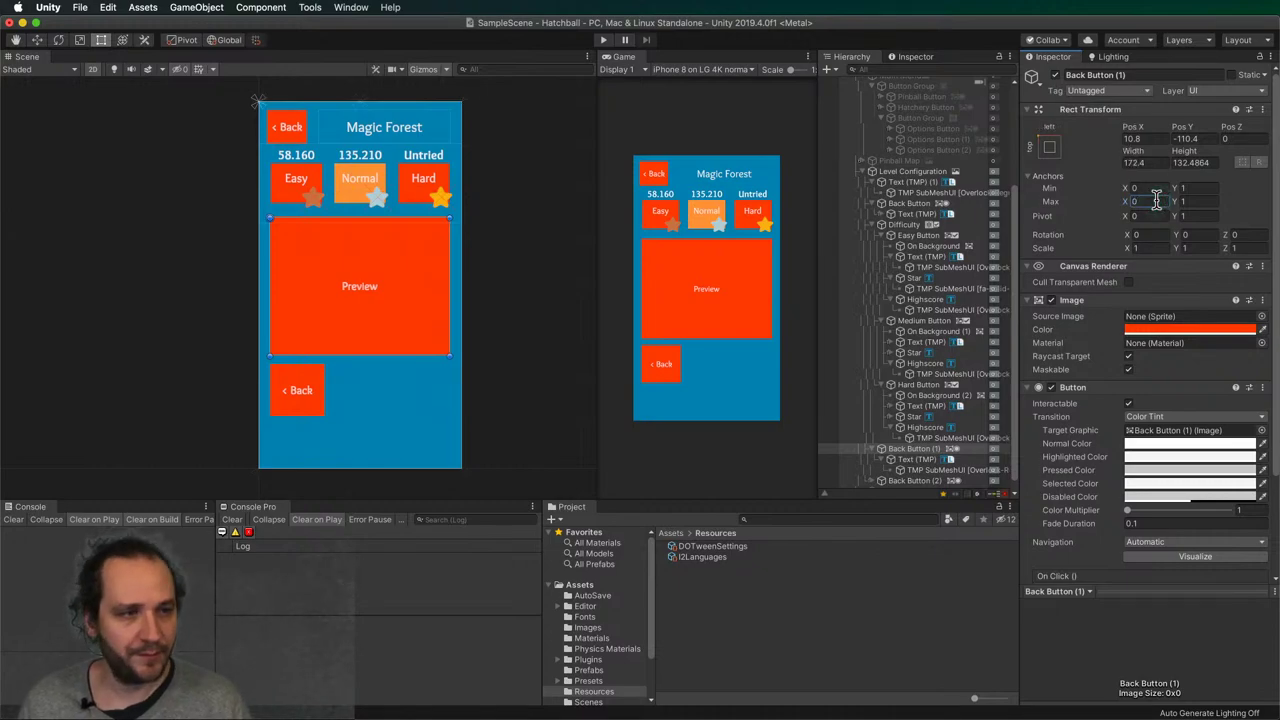
key("Escape")
left_click(293, 392)
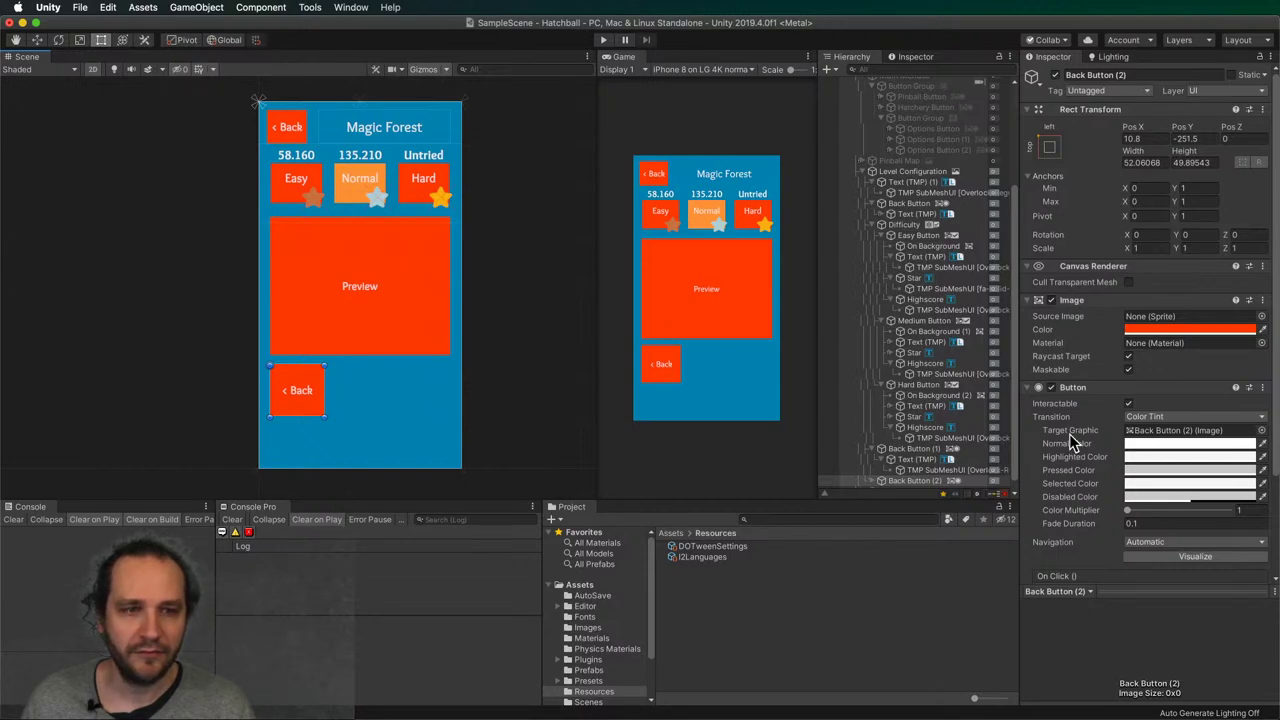
left_click(1158, 163)
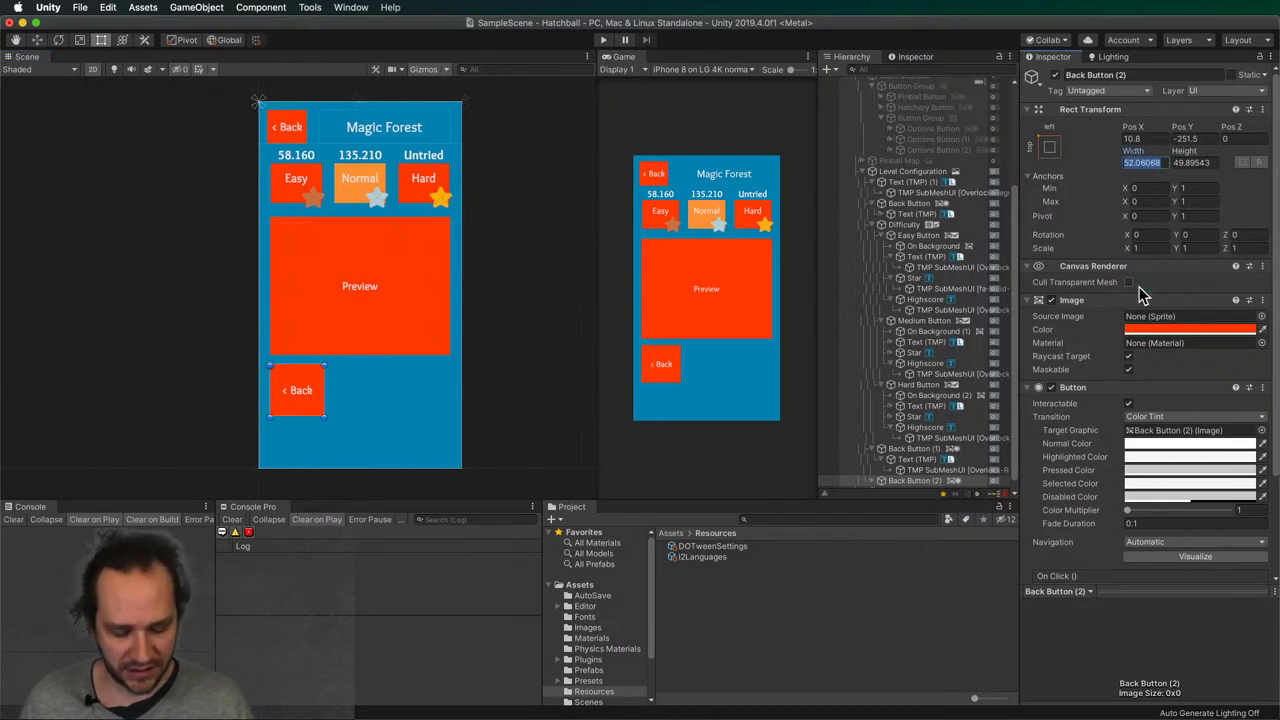
type("172")
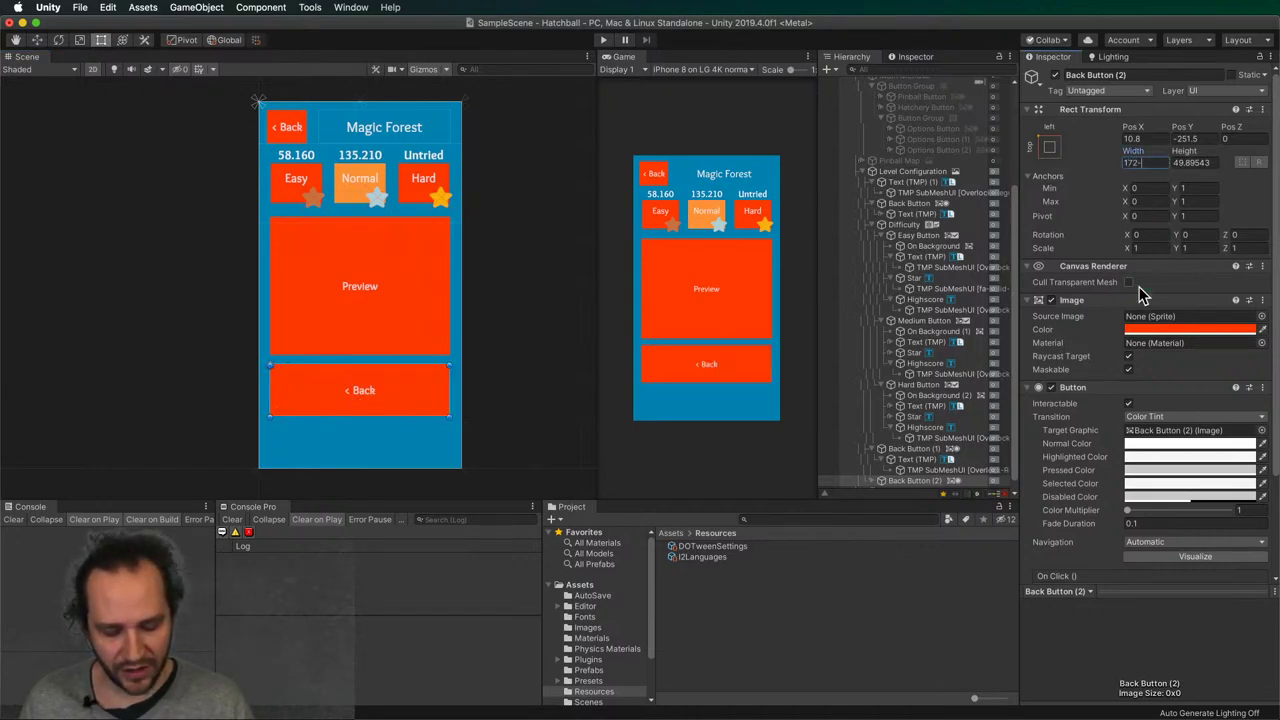
type("-24")
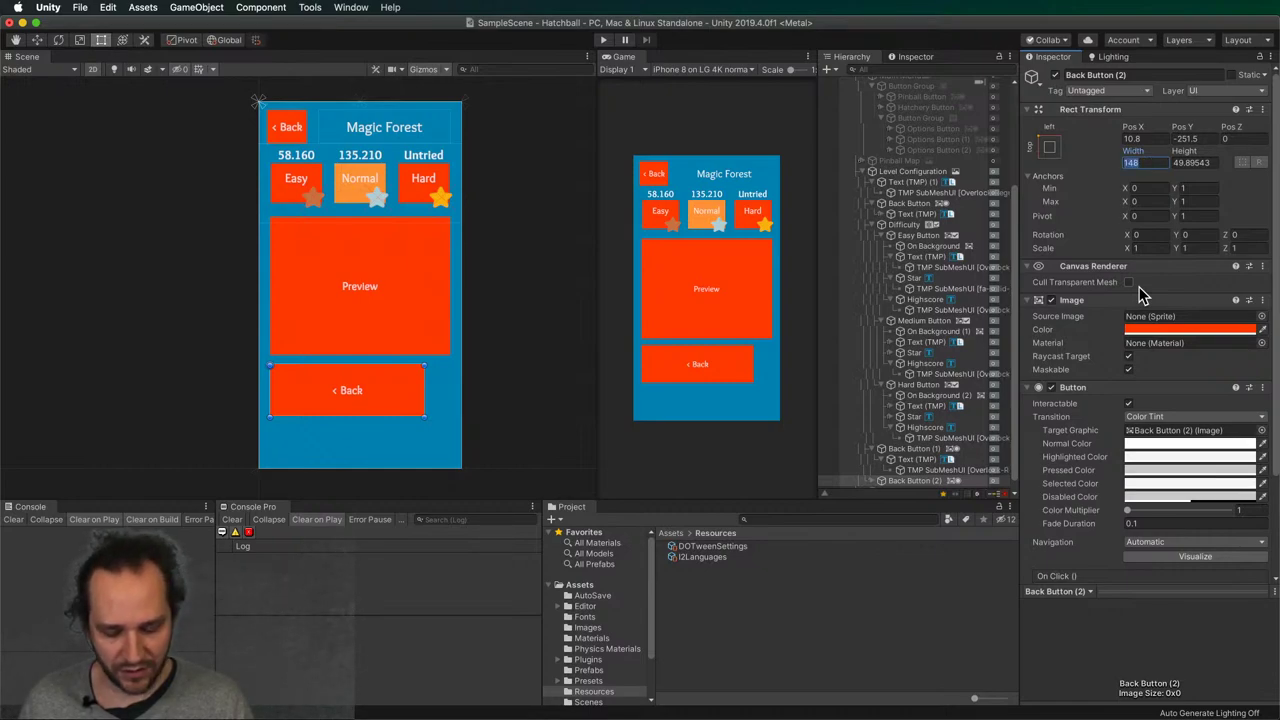
type("/3")
key("Return")
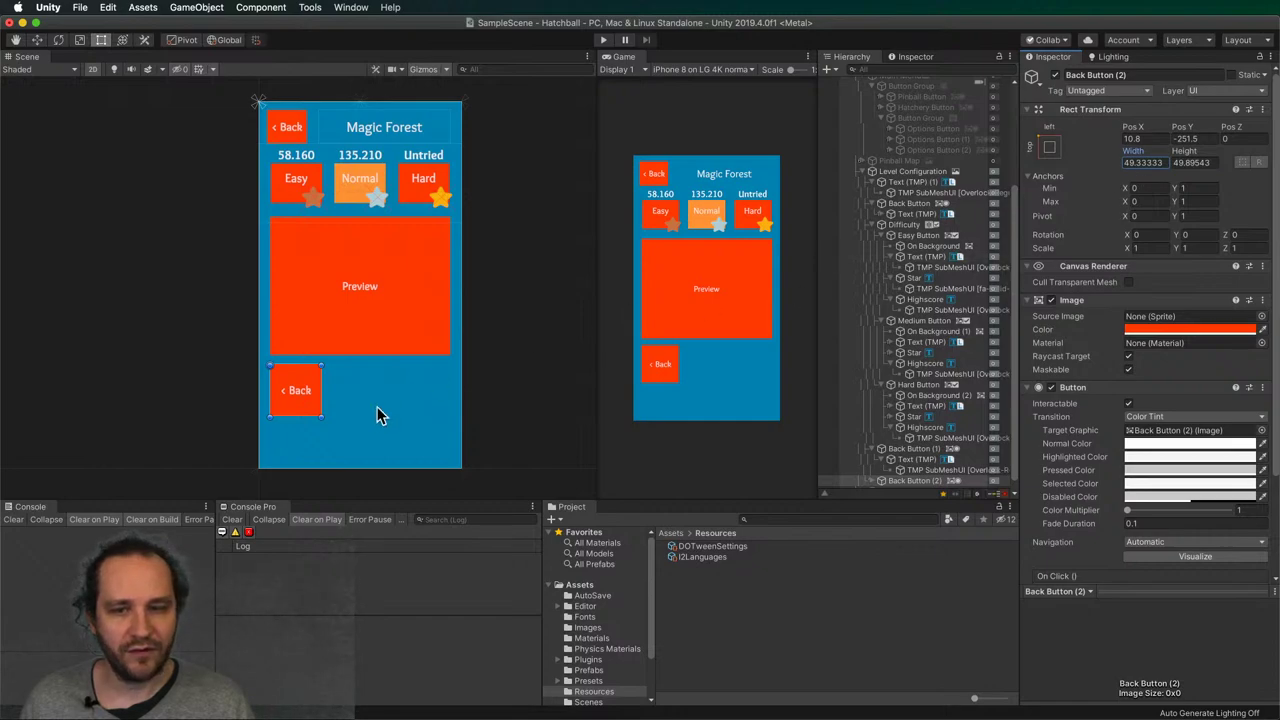
left_click(1140, 162)
type("49.3")
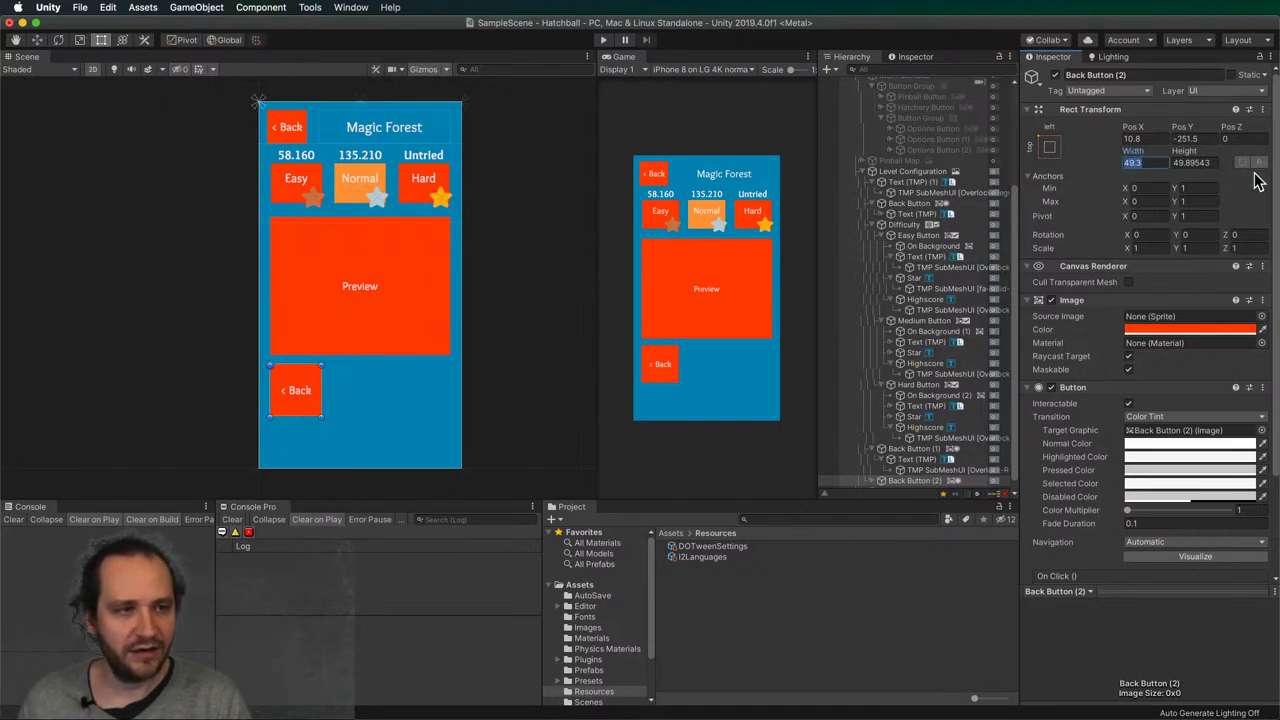
scroll(960, 380, "down", 1)
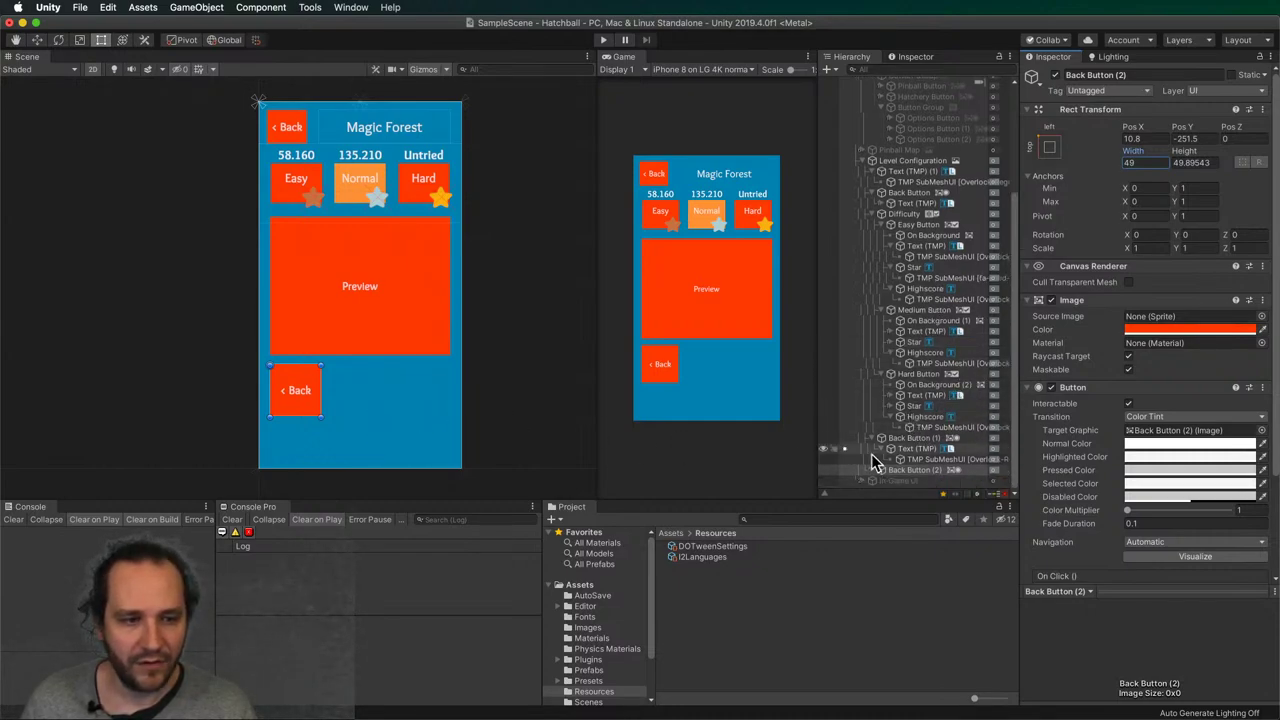
left_click(913, 472)
- Rename the copied button to 'Hatchling Slot (1)' and set its height to 49
key("Return")
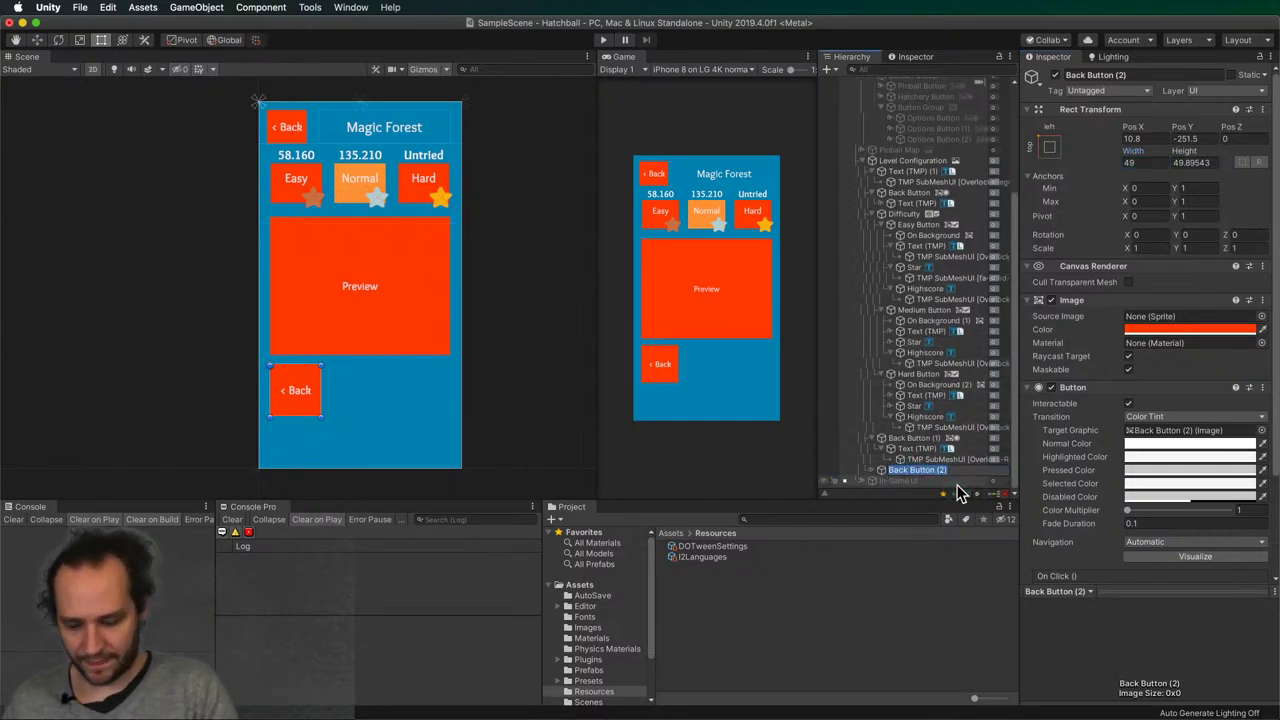
type("Hatchling S")
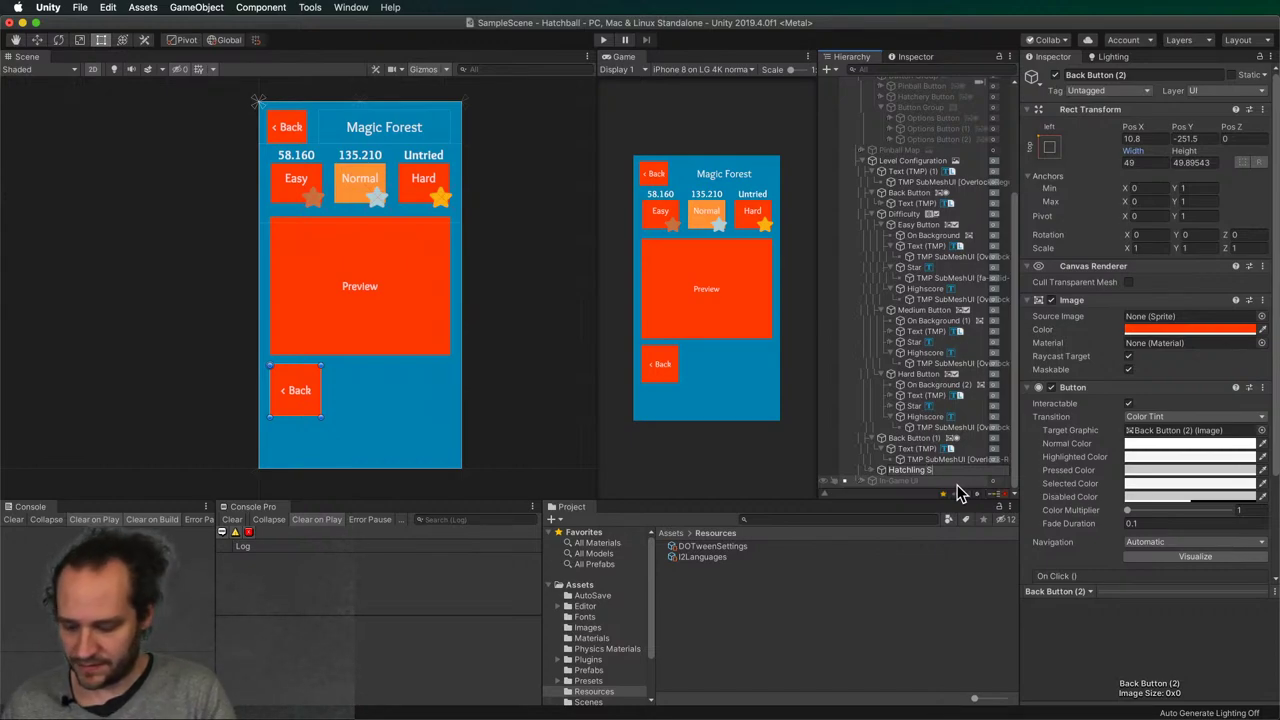
type("lot")
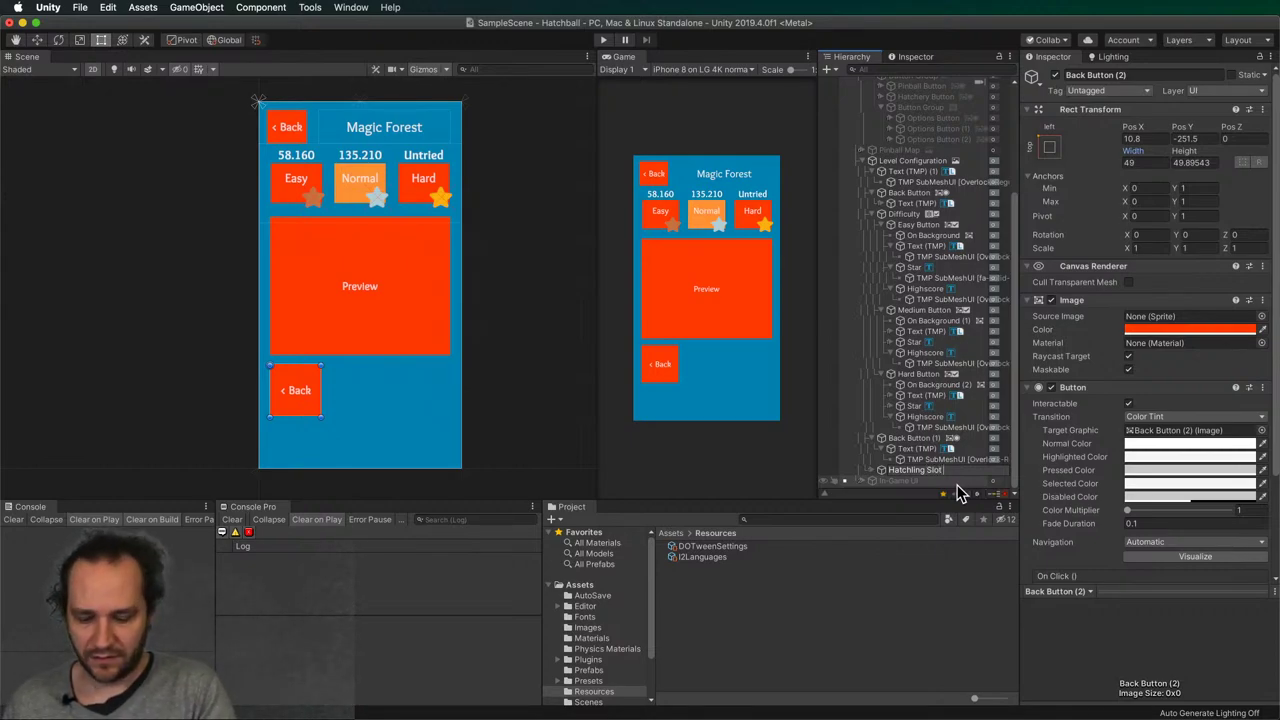
type(" (1)")
key("Return")
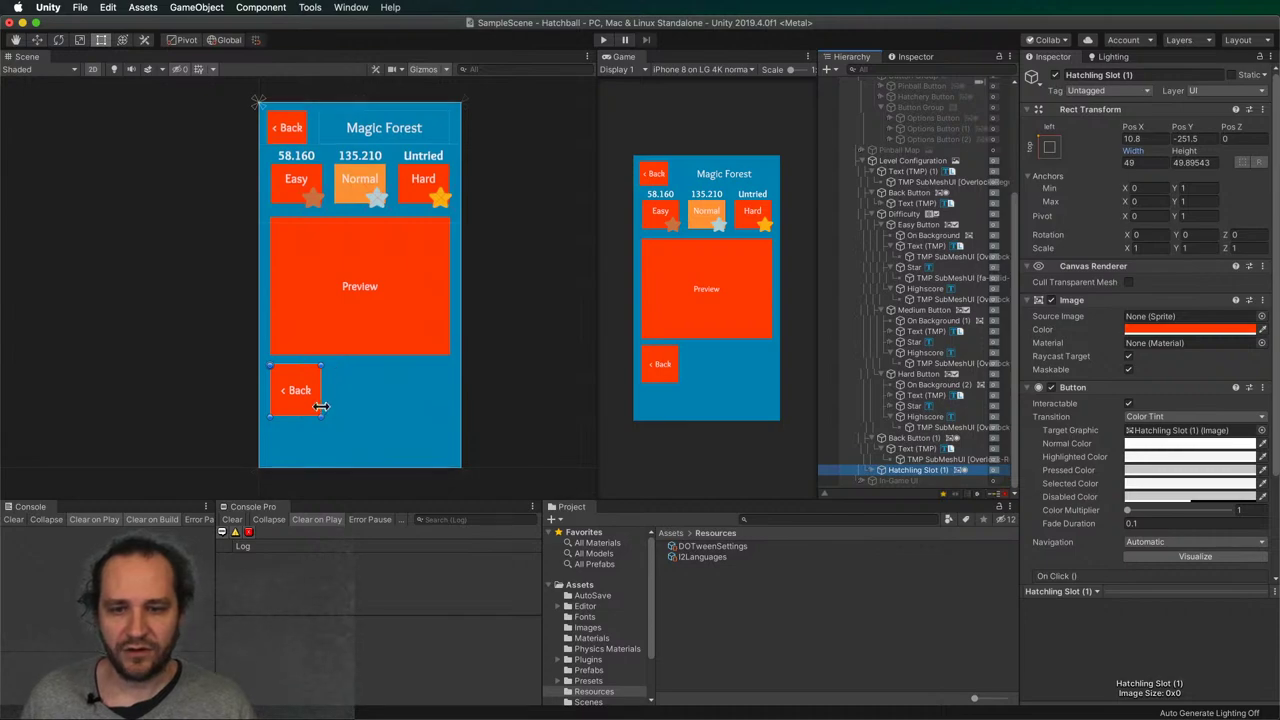
left_click(1190, 162)
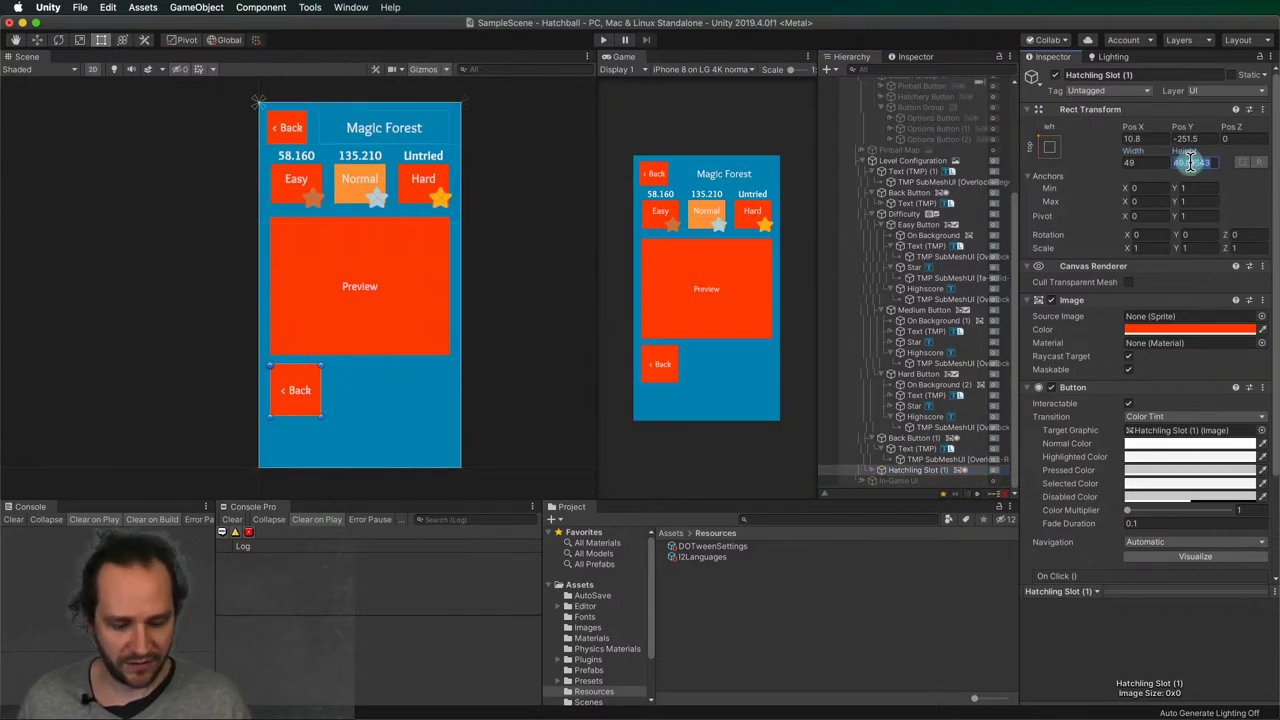
type("49")
- Collapse the hierarchy and duplicate the Difficulty row group
left_click(303, 410)
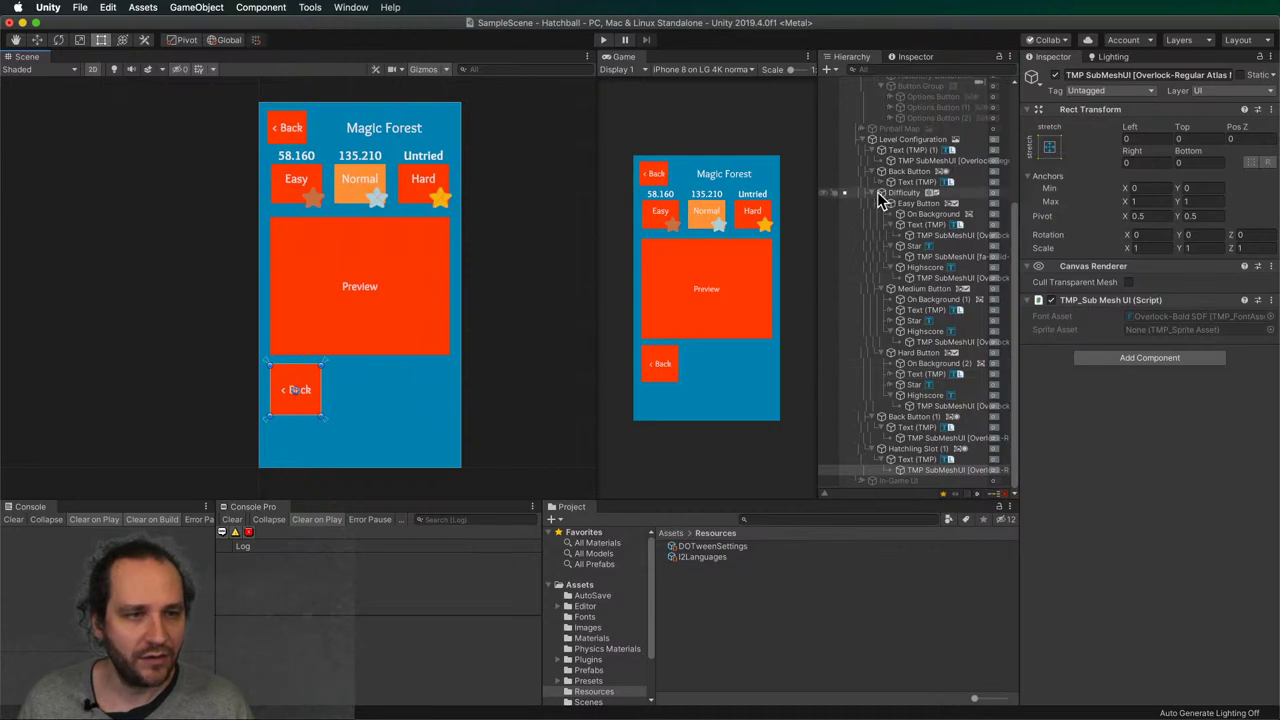
left_click(873, 448)
left_click(912, 452)
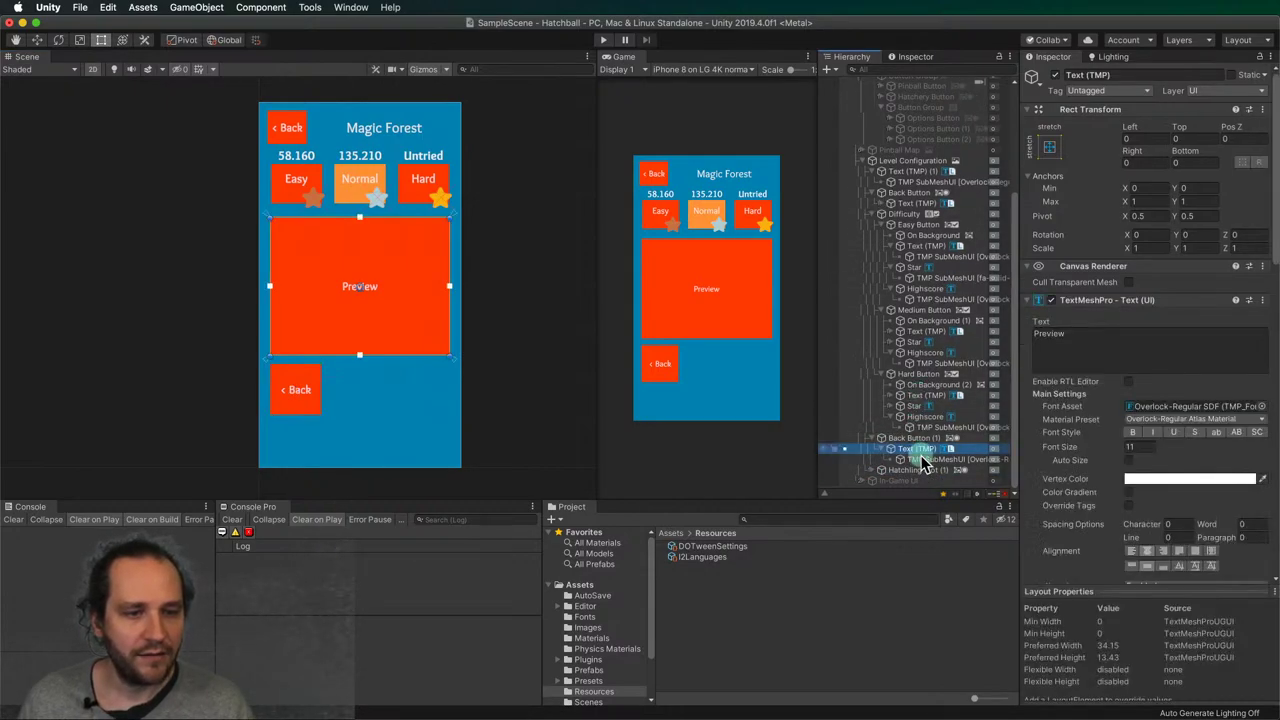
left_click(930, 459)
left_click(915, 226, "shift")
key("Left")
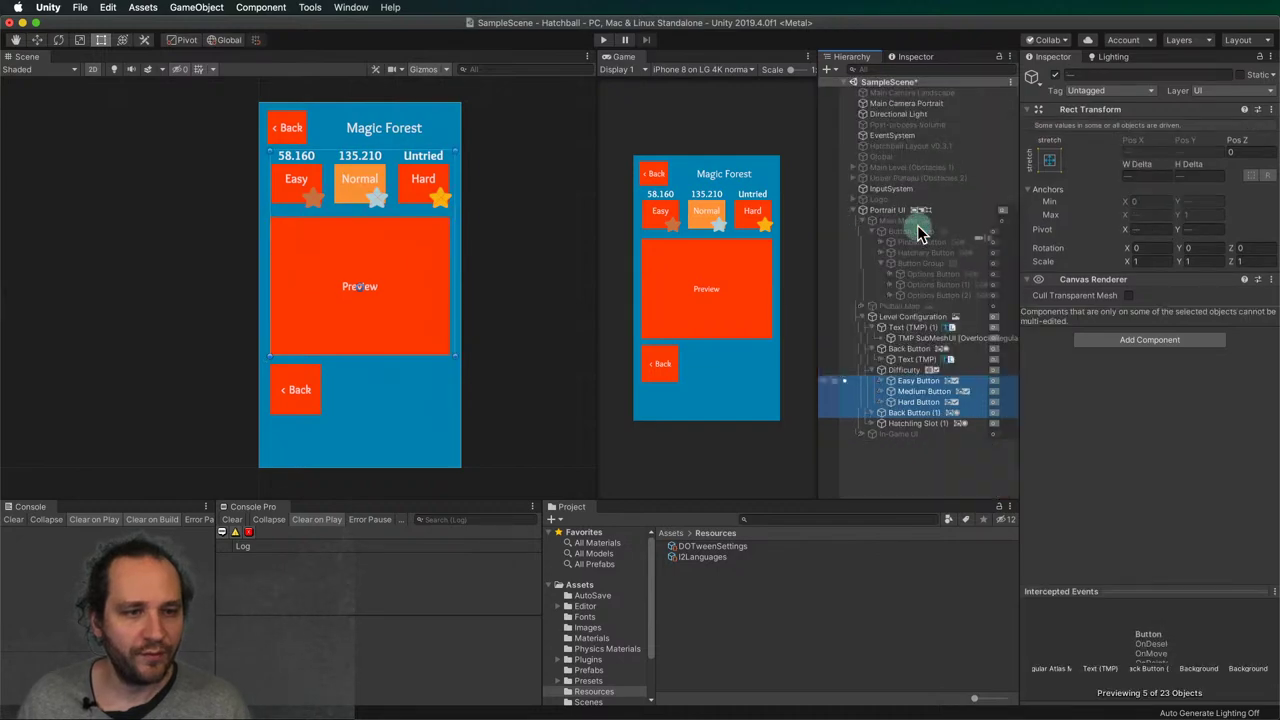
left_click(910, 410)
key("super+d")
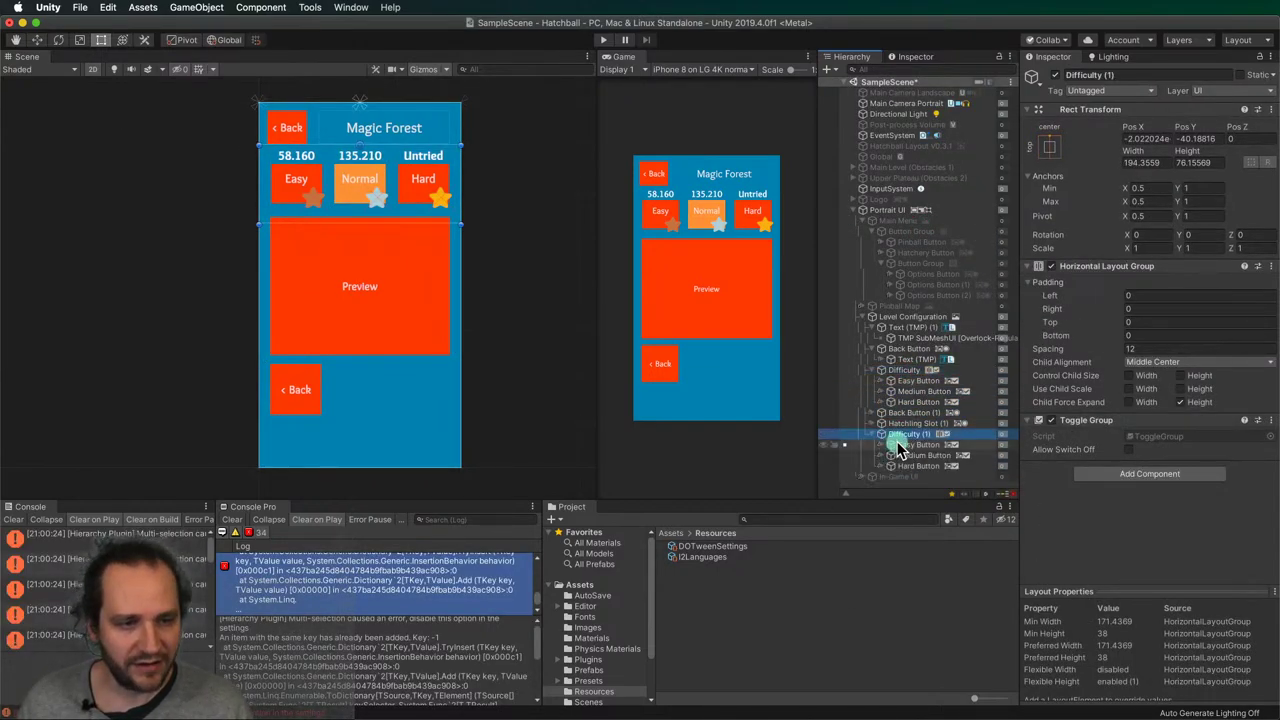
- Move the new Difficulty (1) row to the bottom, make it 49 high, and nest Hatchling Slot (1) inside
left_click(906, 455)
left_click(910, 470)
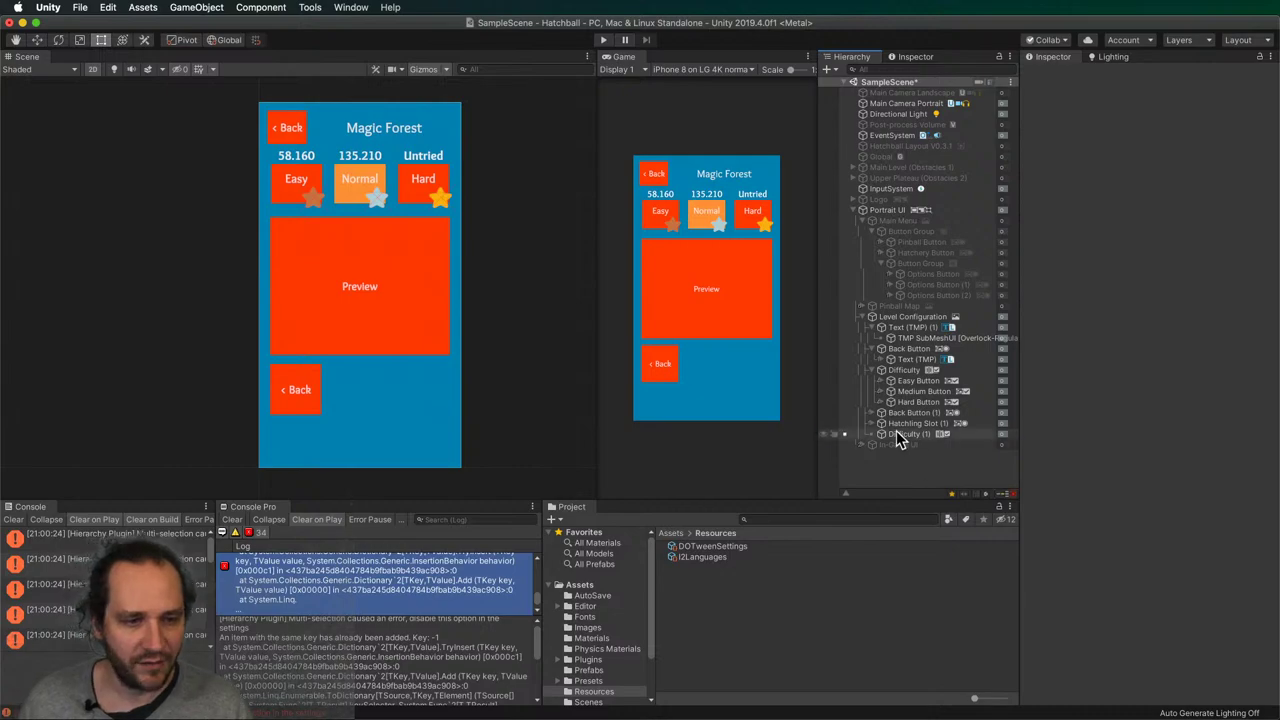
left_click(896, 434)
left_click_drag(389, 146, 383, 378)
left_click_drag(369, 446, 378, 416)
left_click(1213, 166)
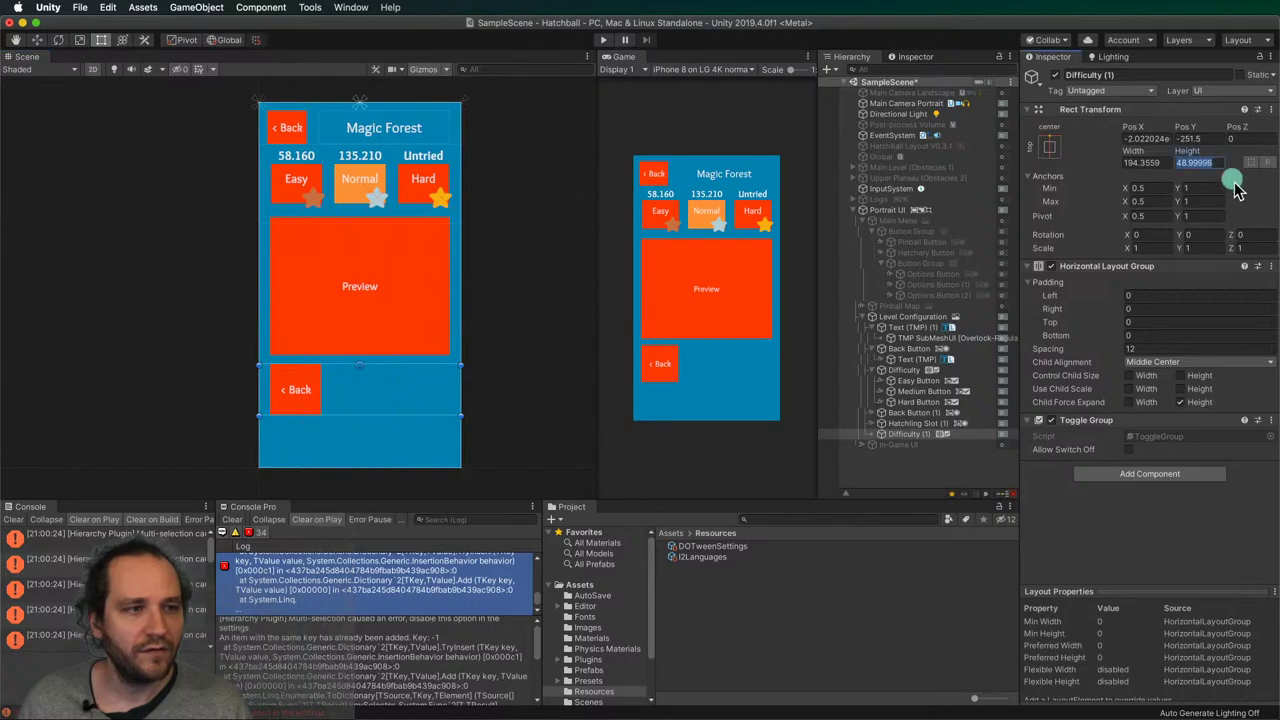
type("49")
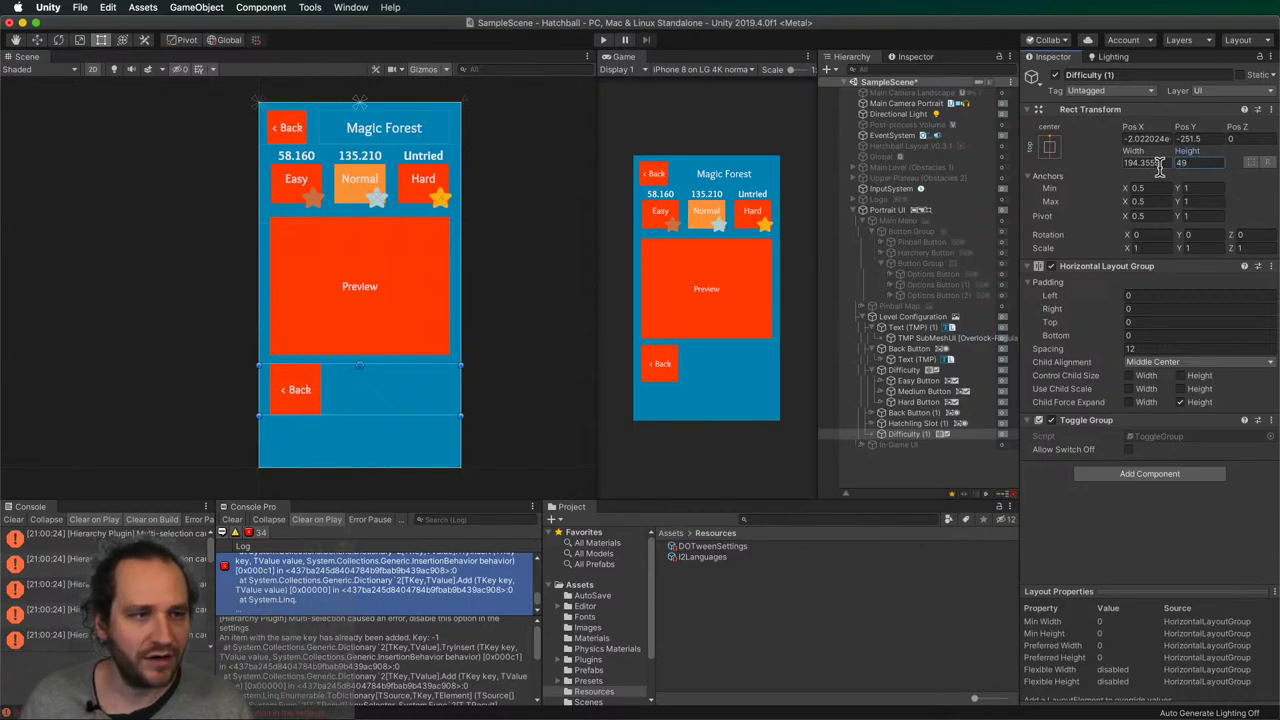
left_click_drag(903, 423, 906, 434)
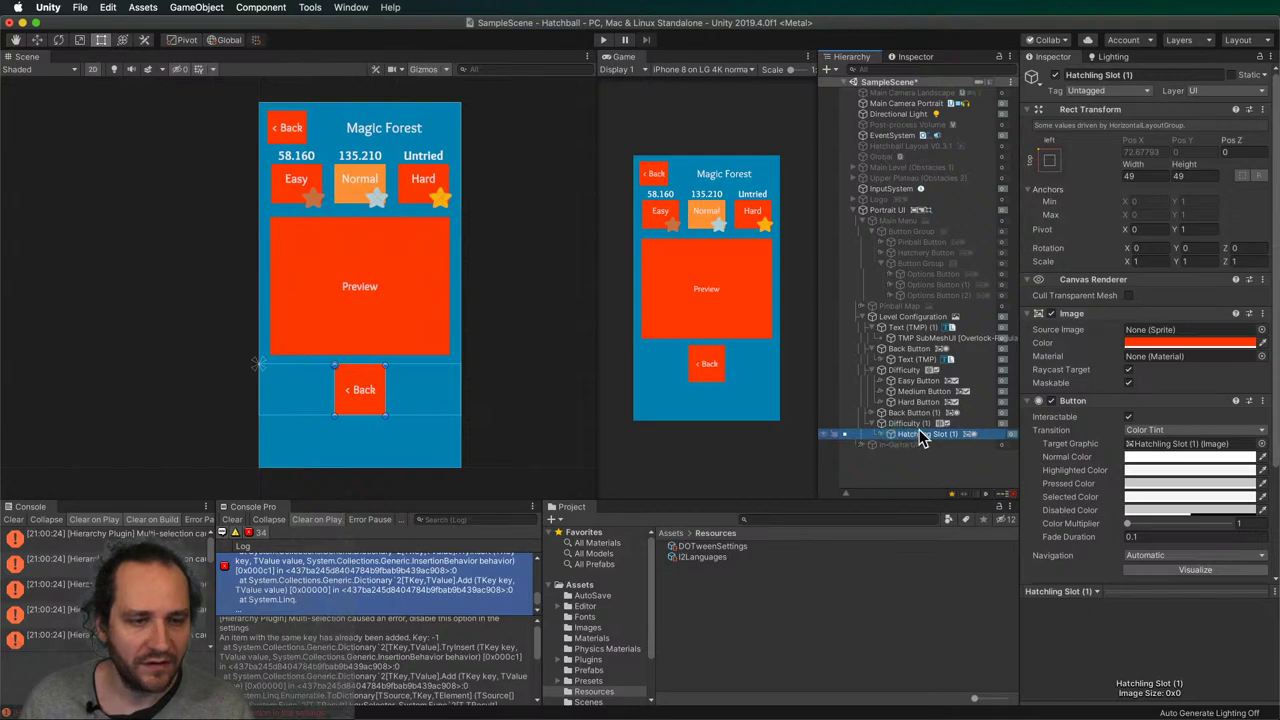
left_click(919, 424)
- Duplicate Hatchling Slot (1) twice and expand all three slots' children
left_click(920, 434)
key("super+d")
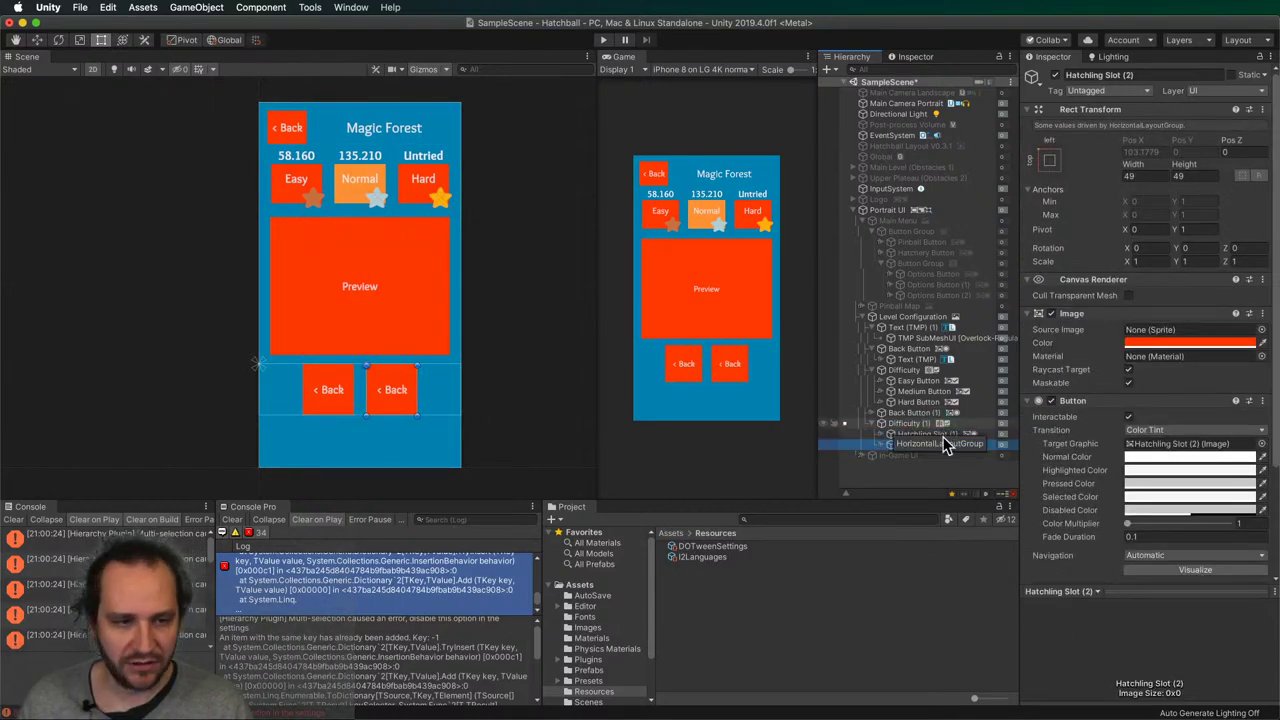
key("super+d")
left_click(889, 455)
left_click(881, 434)
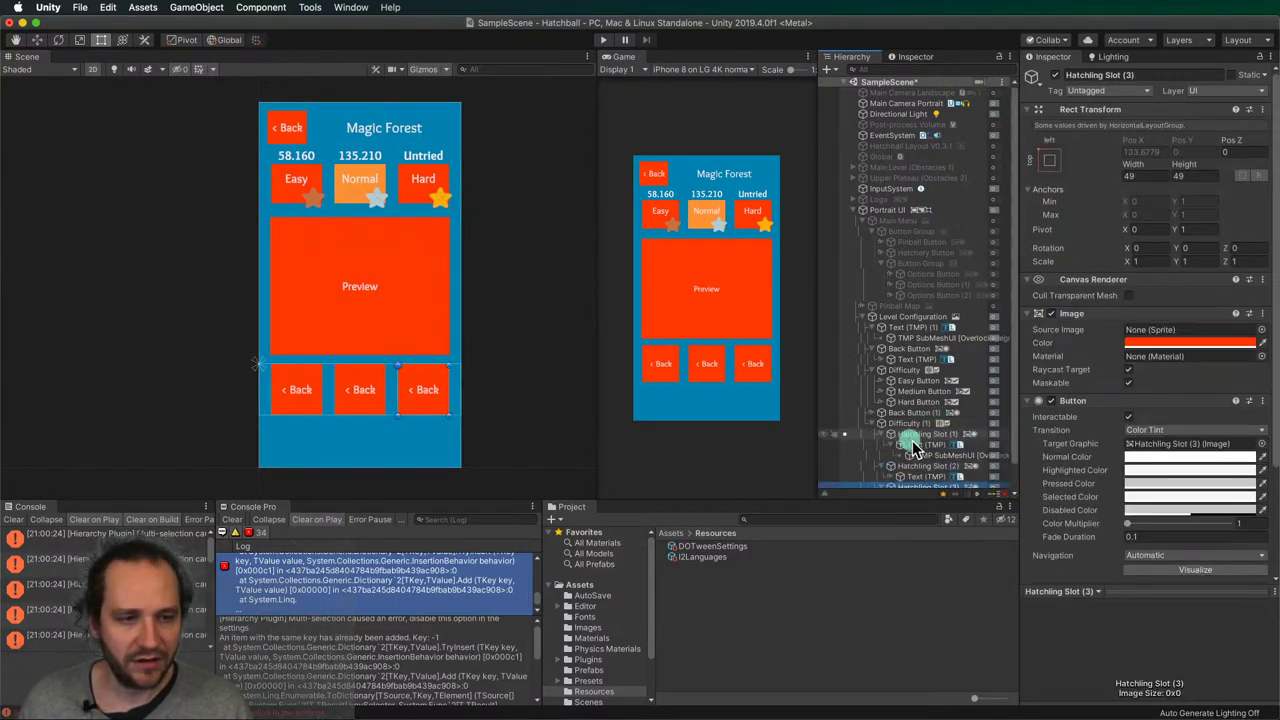
left_click(881, 466)
- Select the Text labels of all three hatchling slots together
left_click(925, 444)
scroll(928, 452, "down", 1)
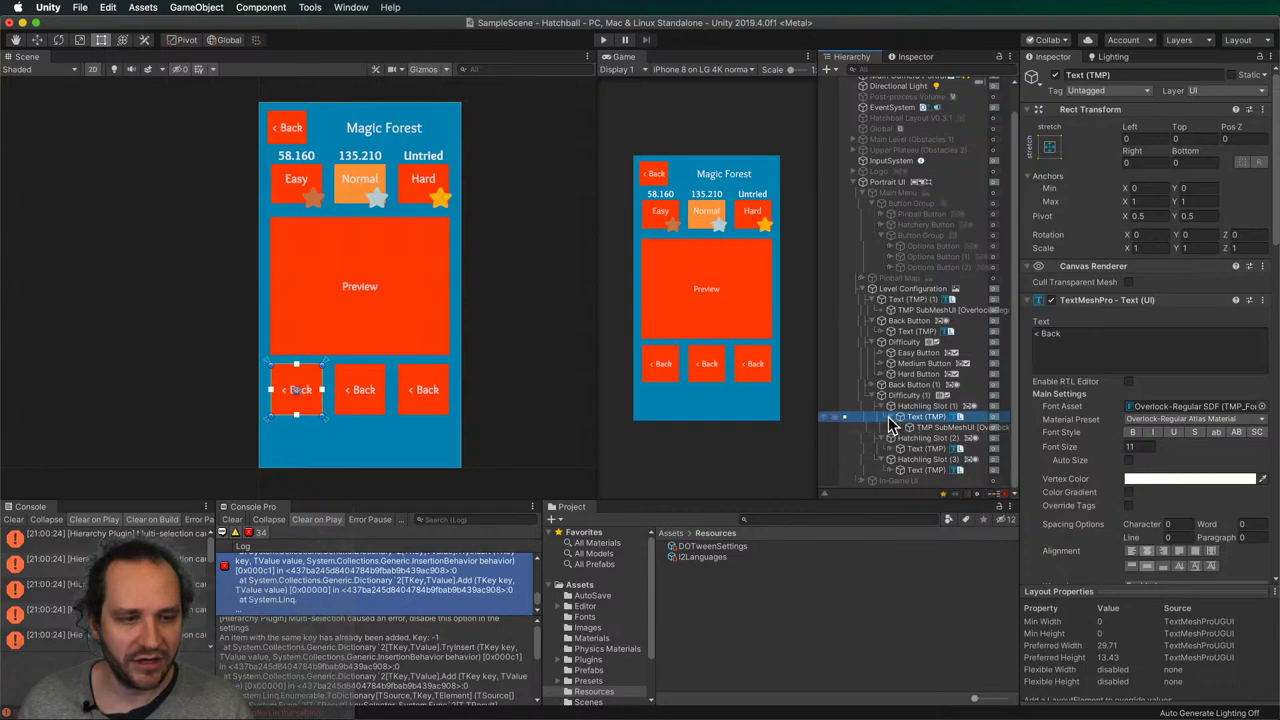
left_click(925, 448, "super")
left_click(945, 470, "super")
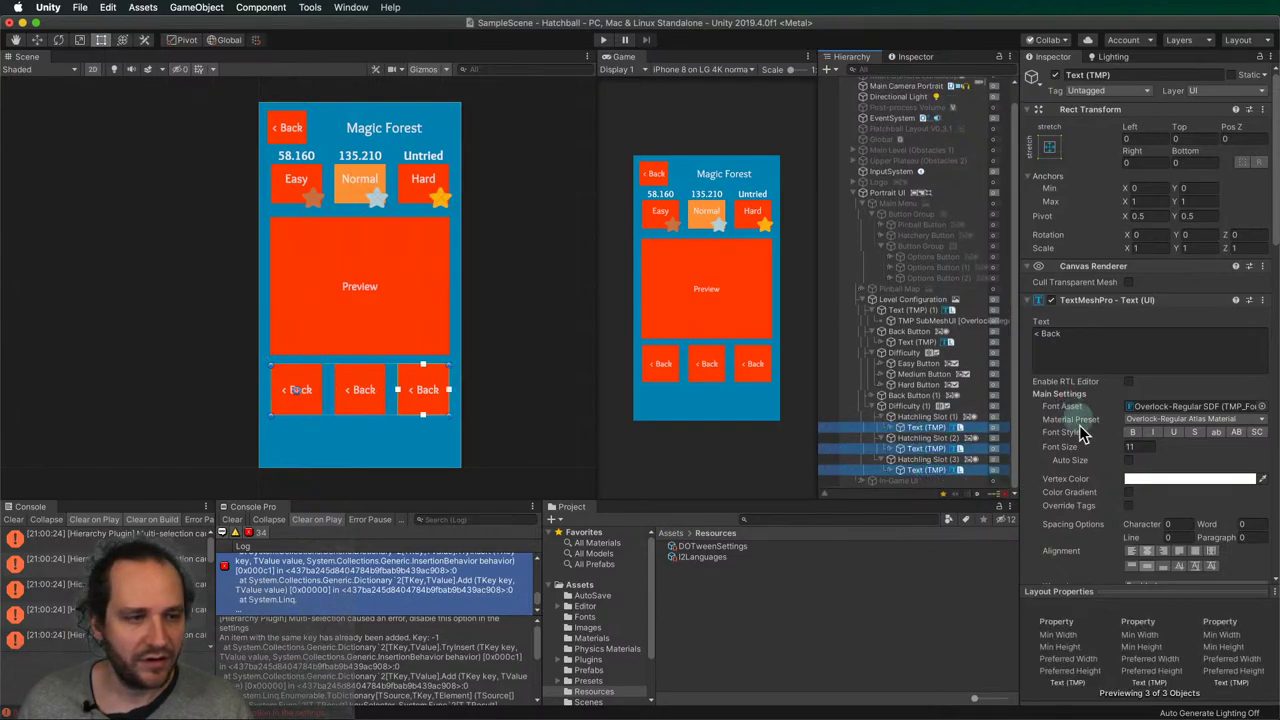
scroll(1079, 425, "down", 5)
scroll(1128, 310, "down", 3)
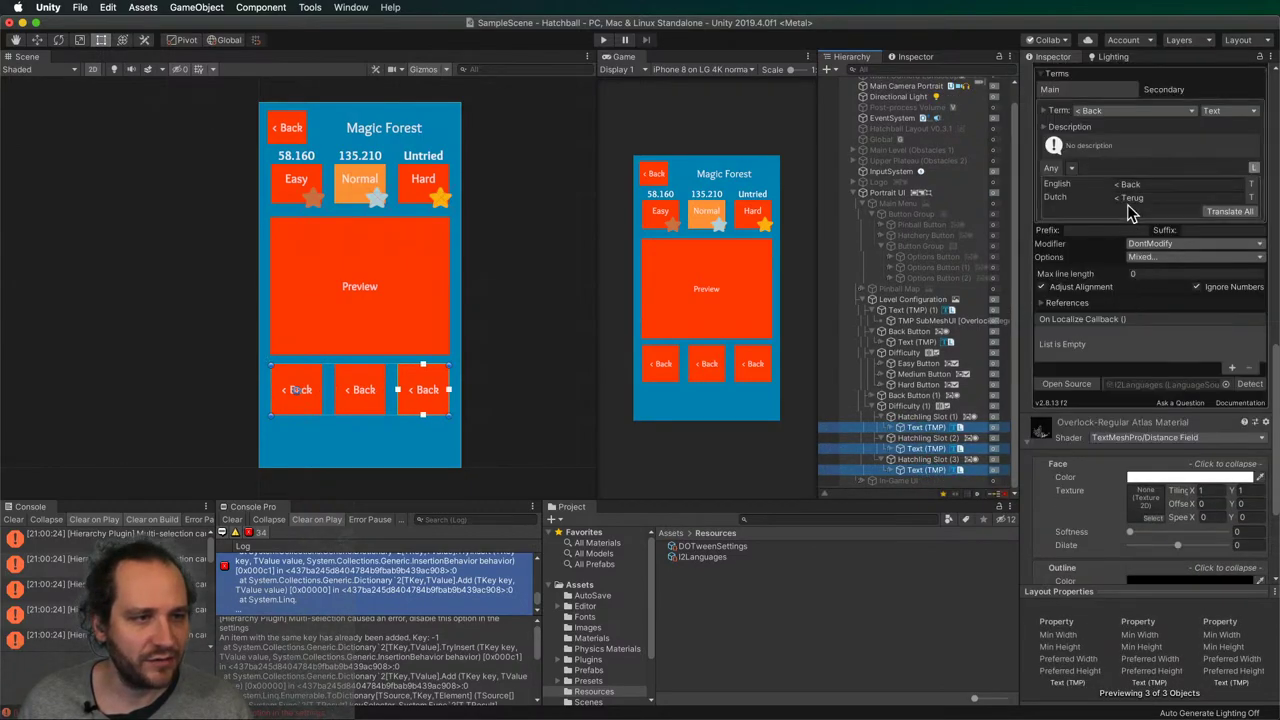
left_click(1108, 112)
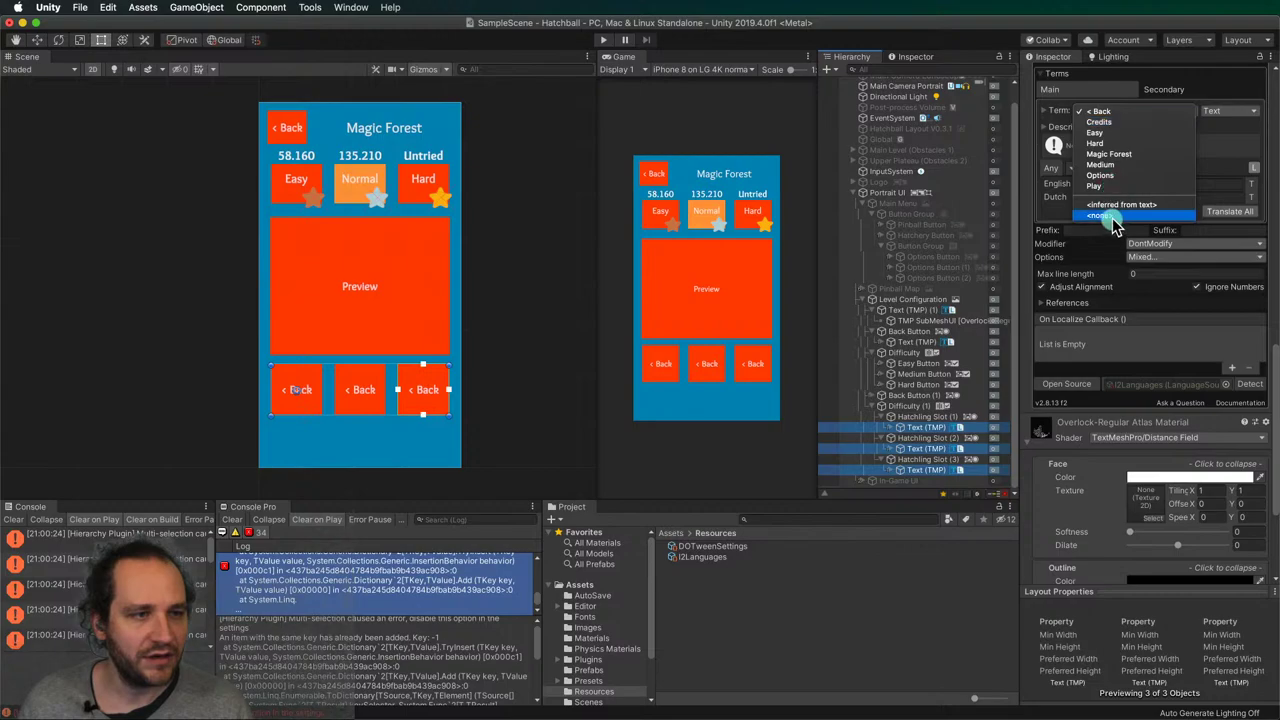
left_click(1114, 214)
scroll(1110, 300, "up", 10)
scroll(1114, 297, "up", 3)
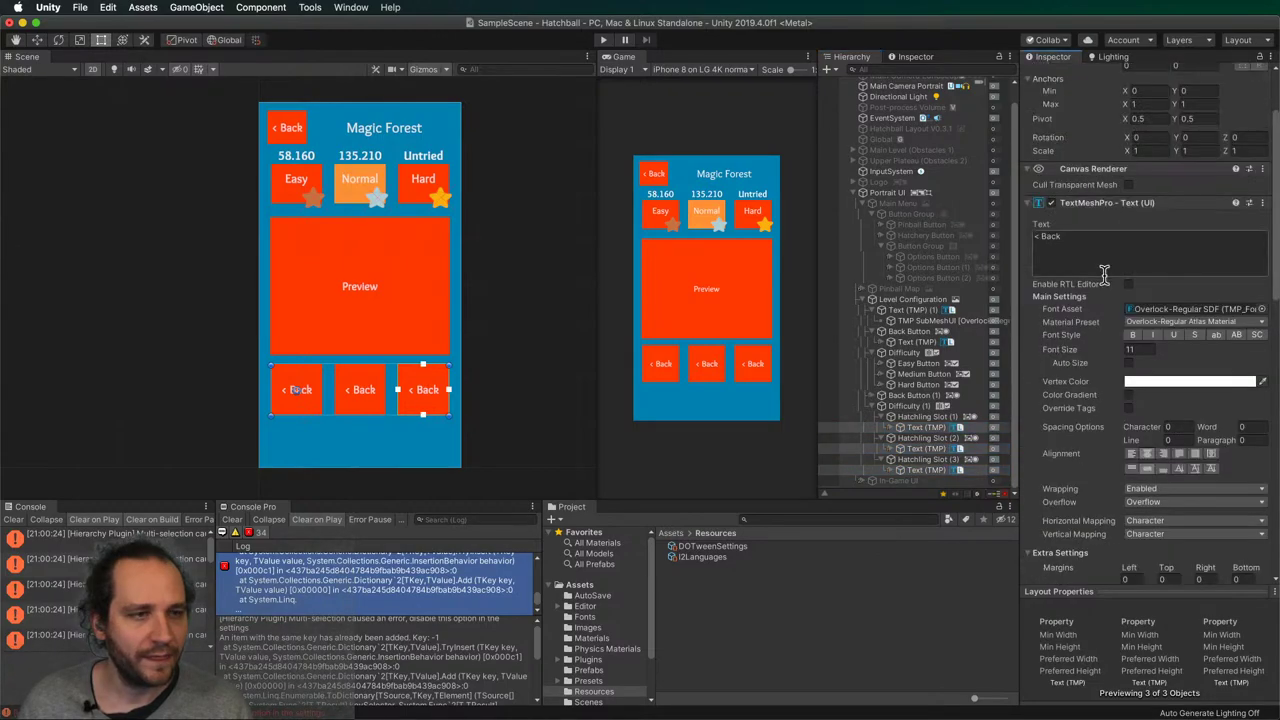
- Give all three labels a shared slot text ending in 1, then drop the 1 from the second
left_click(1100, 250)
type("Htach")
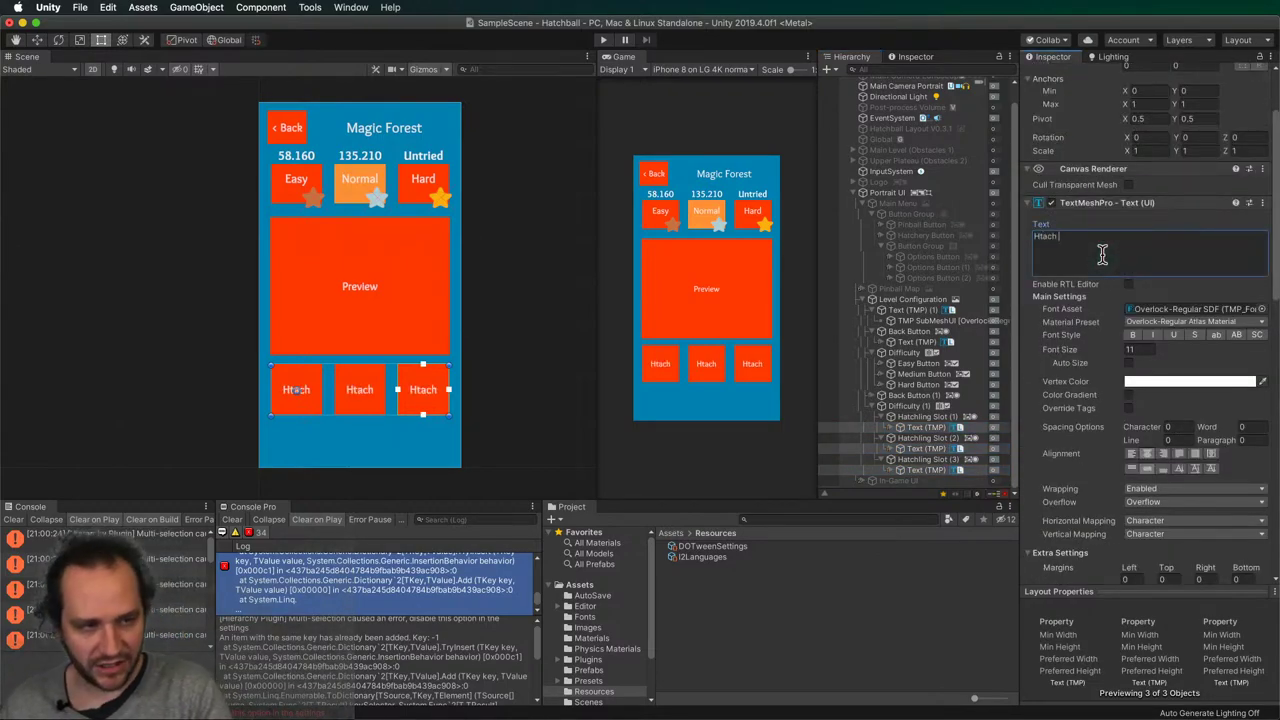
key("BackSpace")
key("BackSpace")
key("BackSpace")
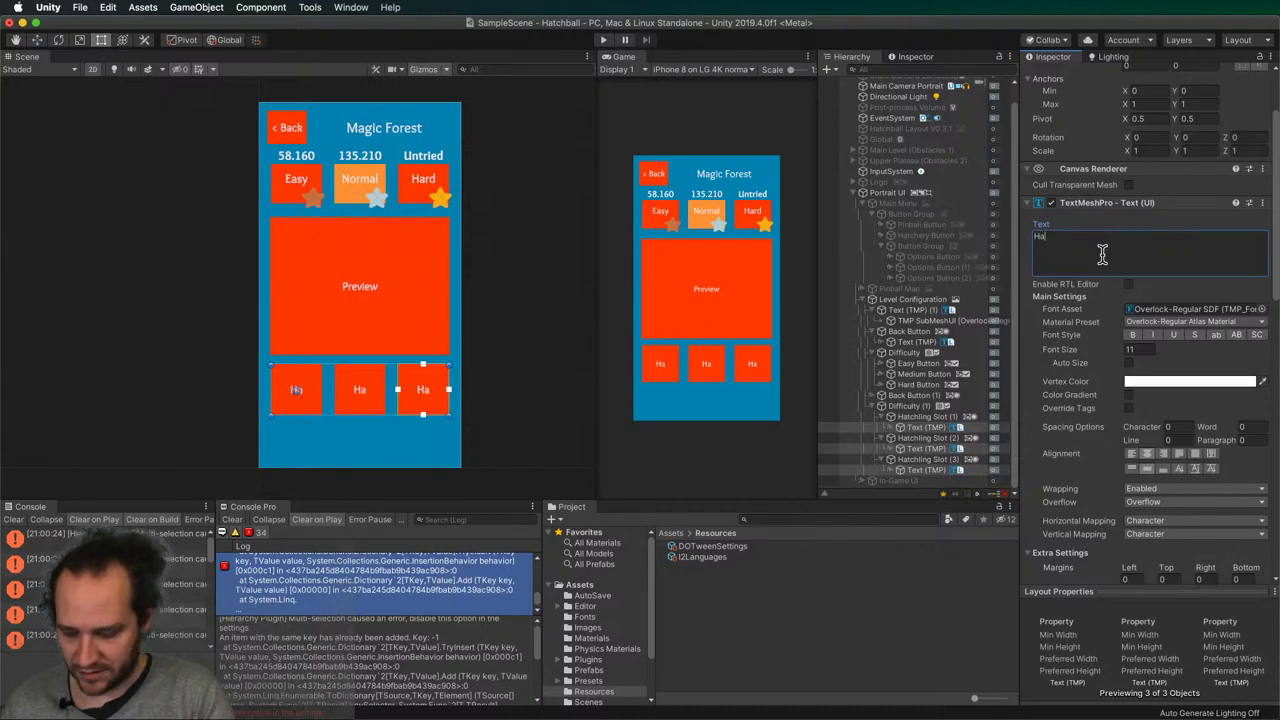
type("atchling S")
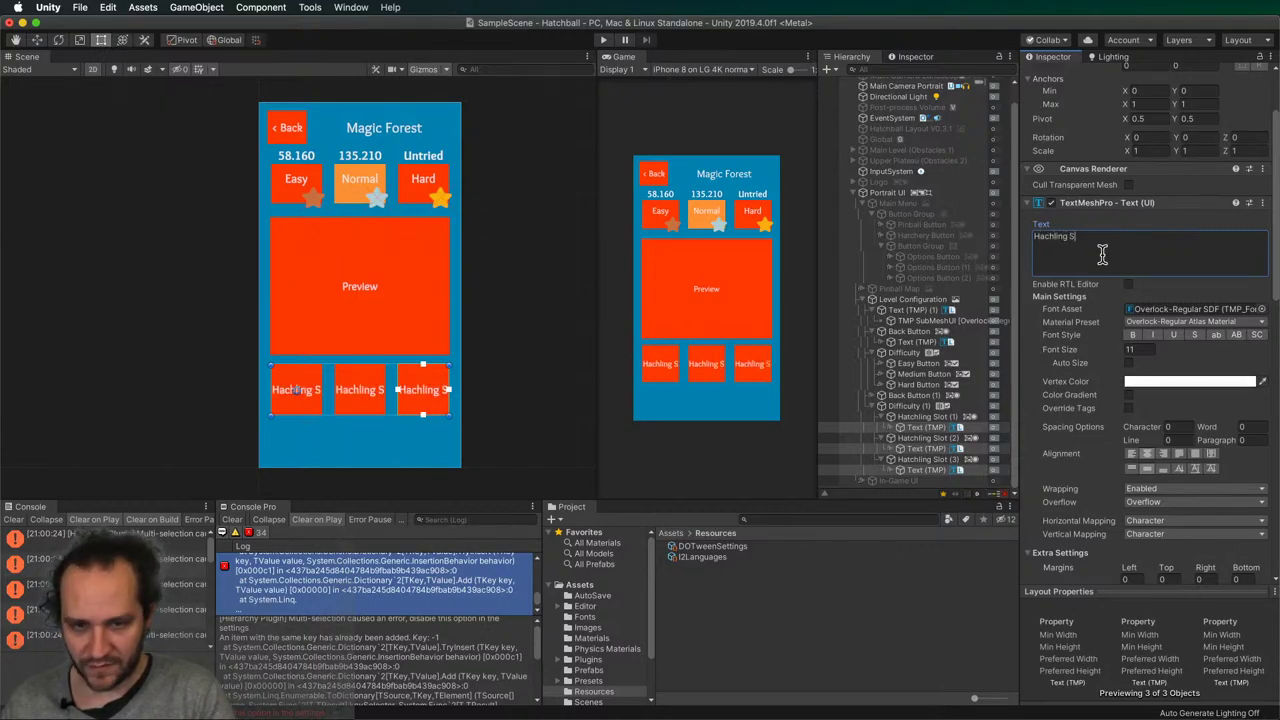
type("lot 1")
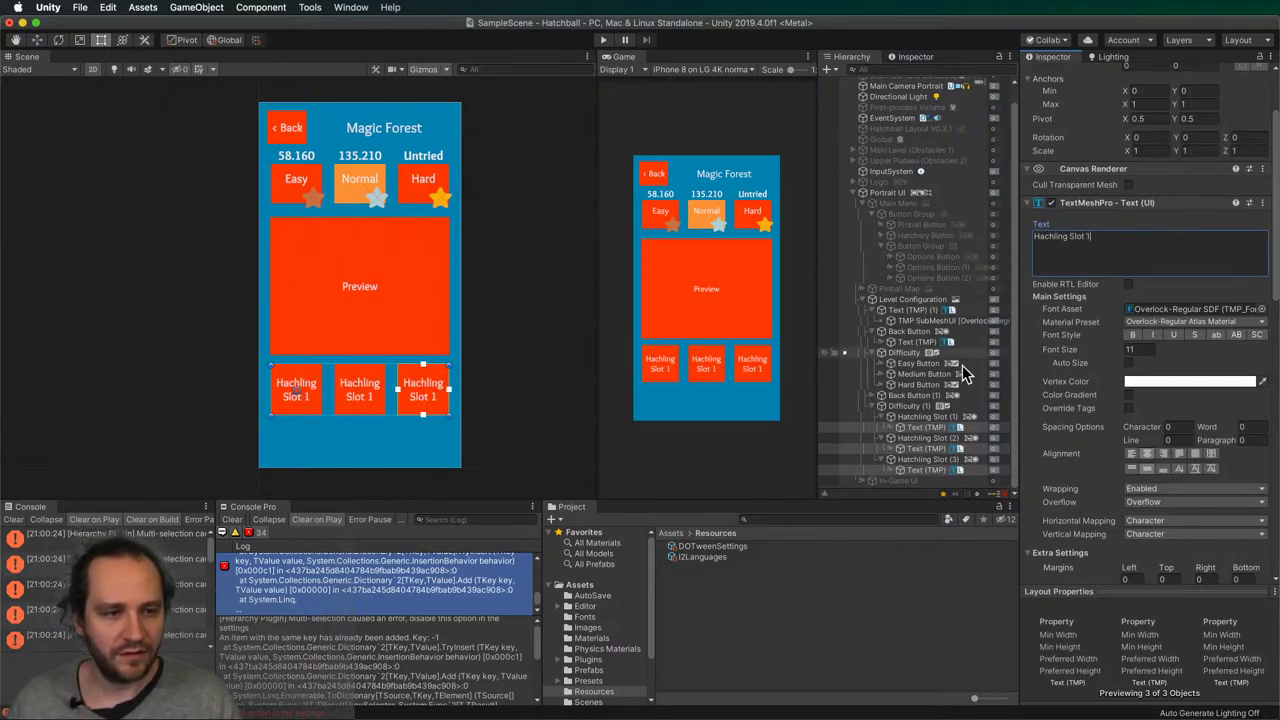
left_click(927, 448)
left_click(1149, 248)
left_click(1149, 248)
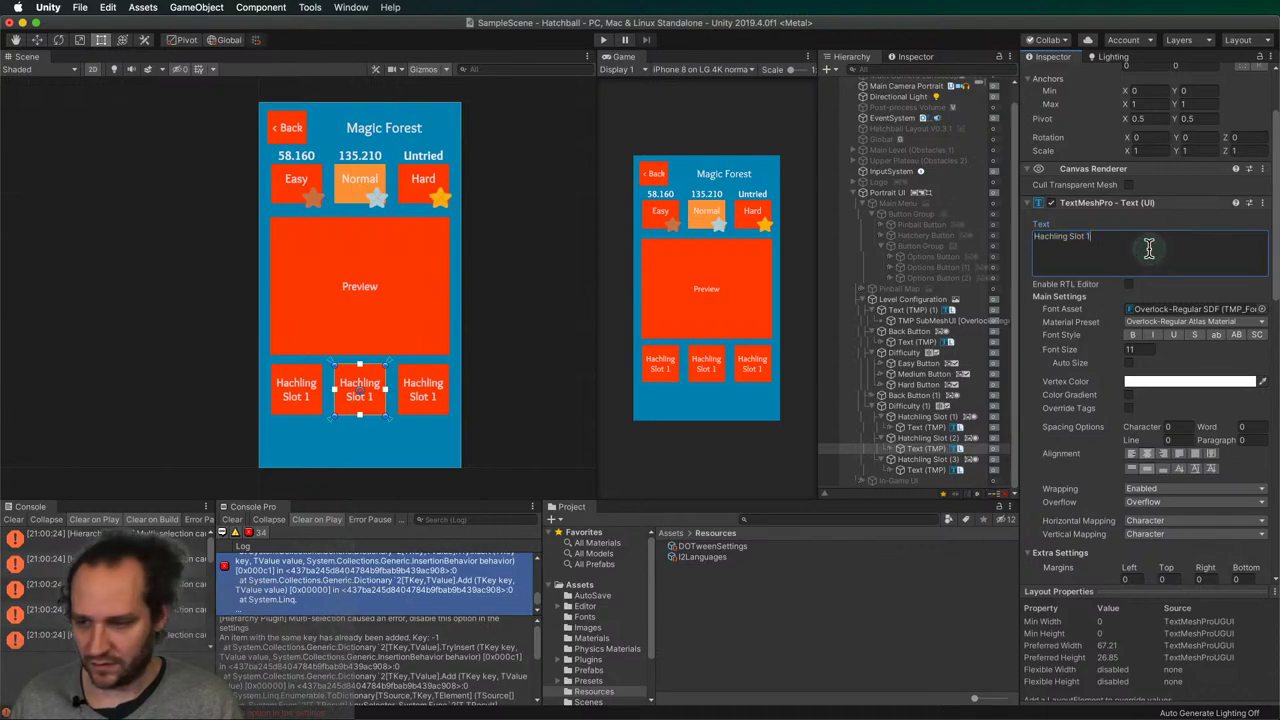
key("BackSpace")
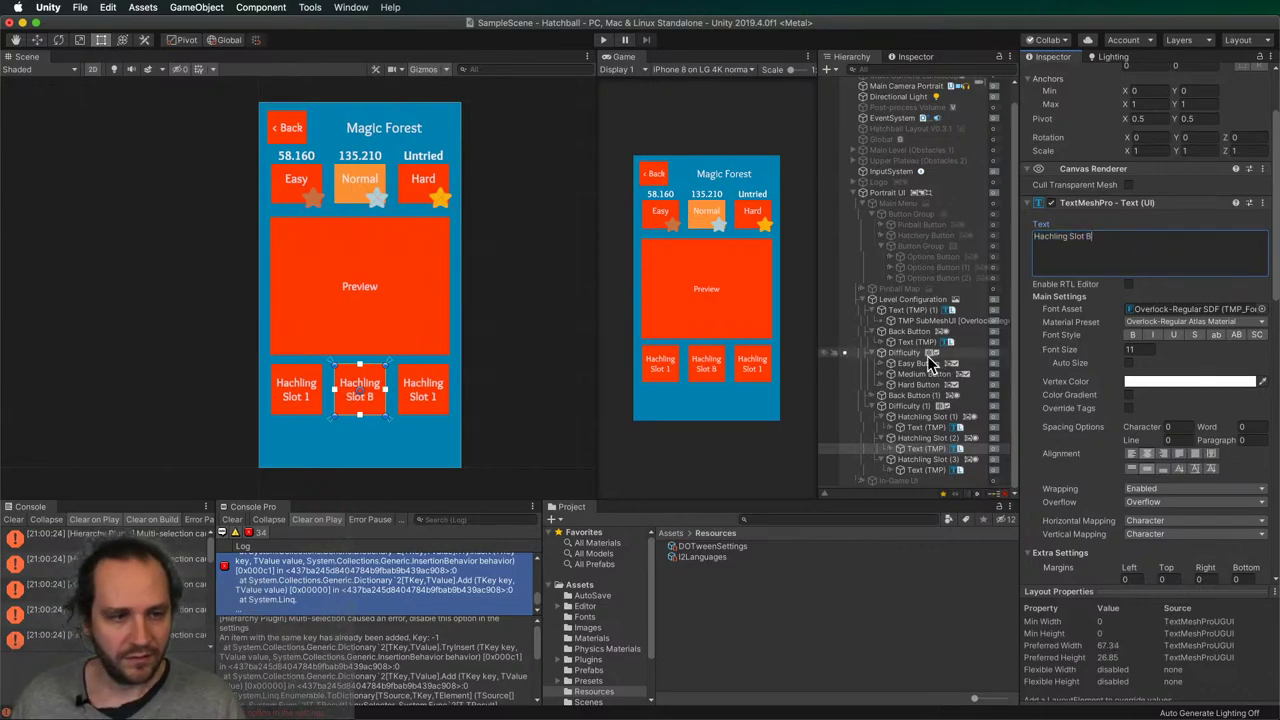
- End the left slot's label with A and the right slot's label with C
left_click(928, 425)
left_click(1080, 270)
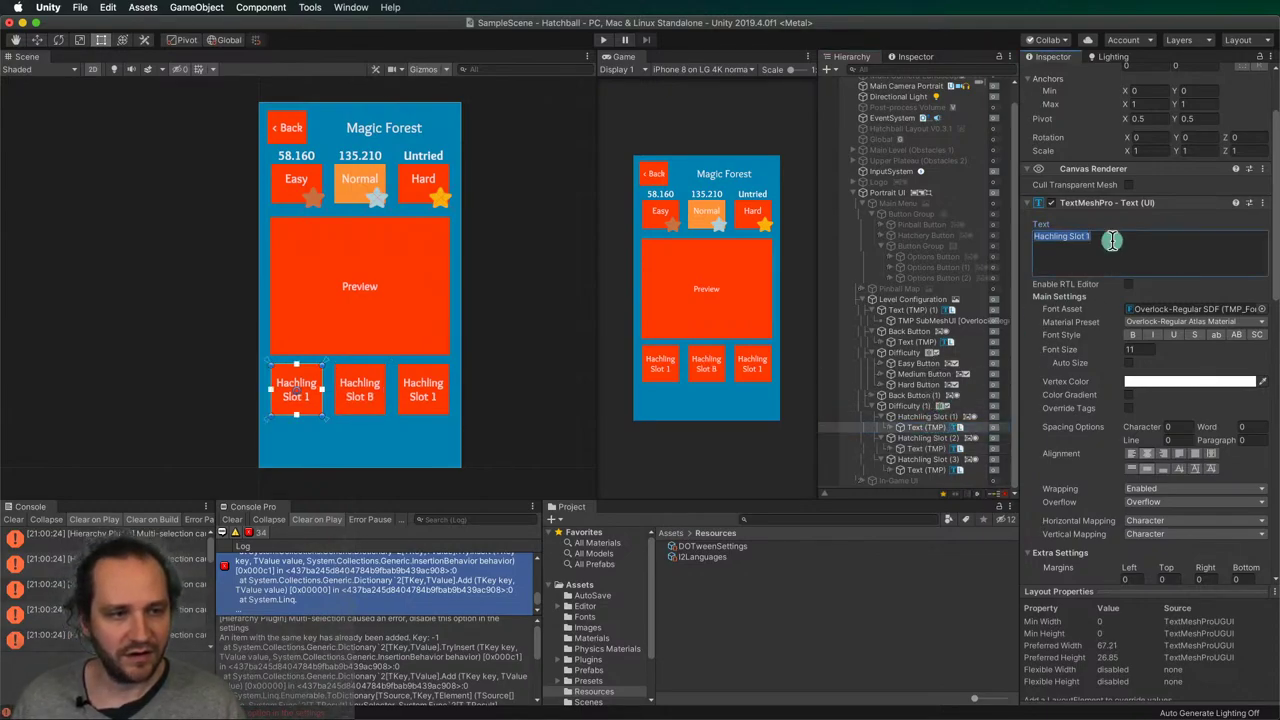
key("BackSpace")
type("A")
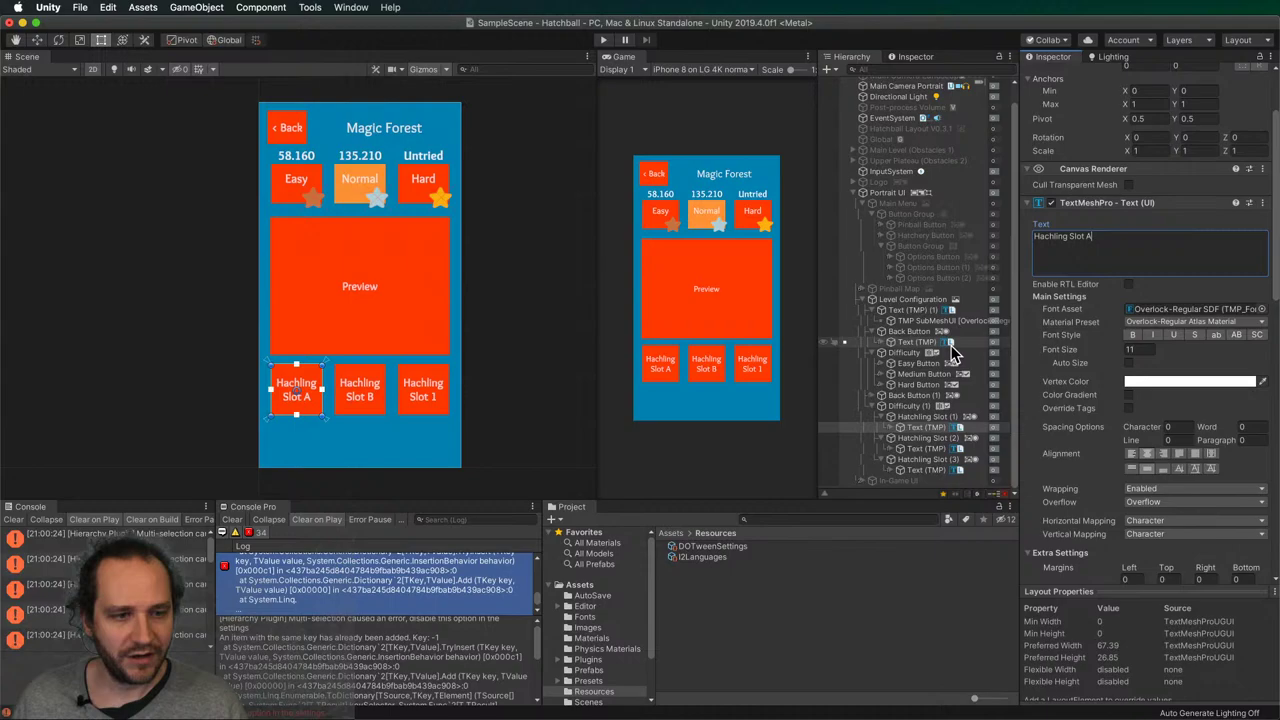
left_click(925, 469)
left_click(1187, 250)
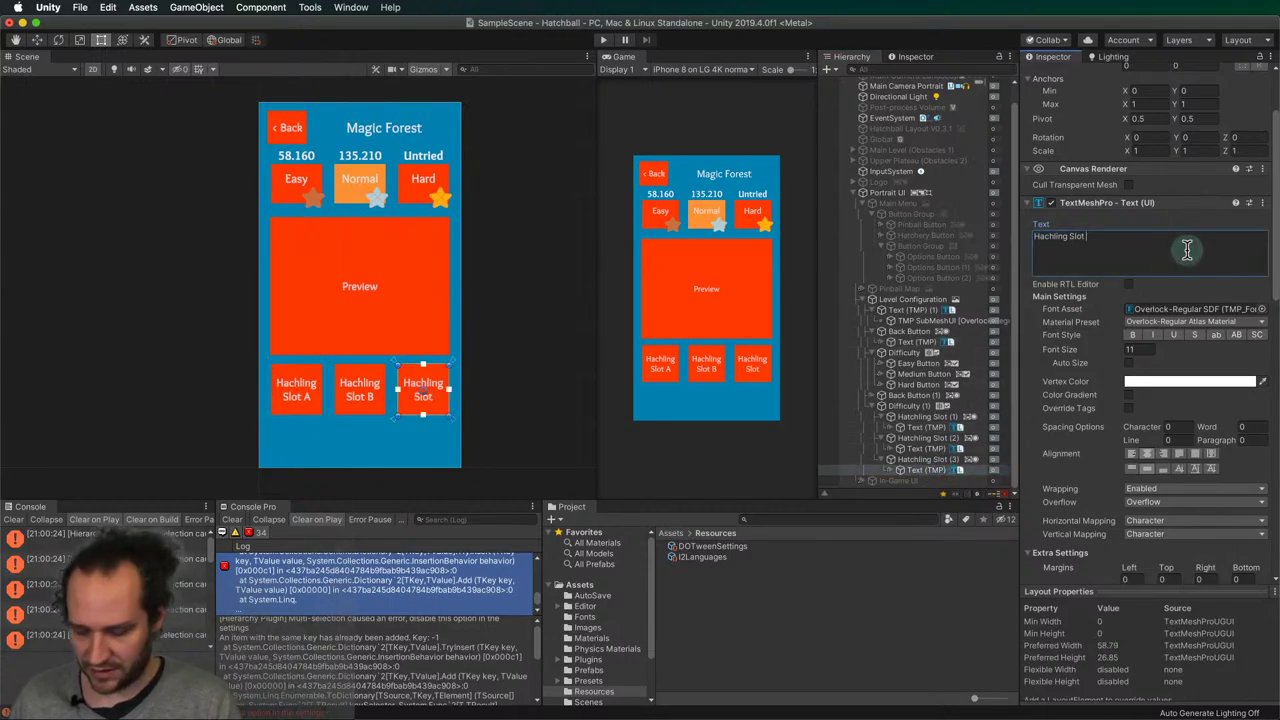
key("BackSpace")
type("C")
left_click(549, 330)
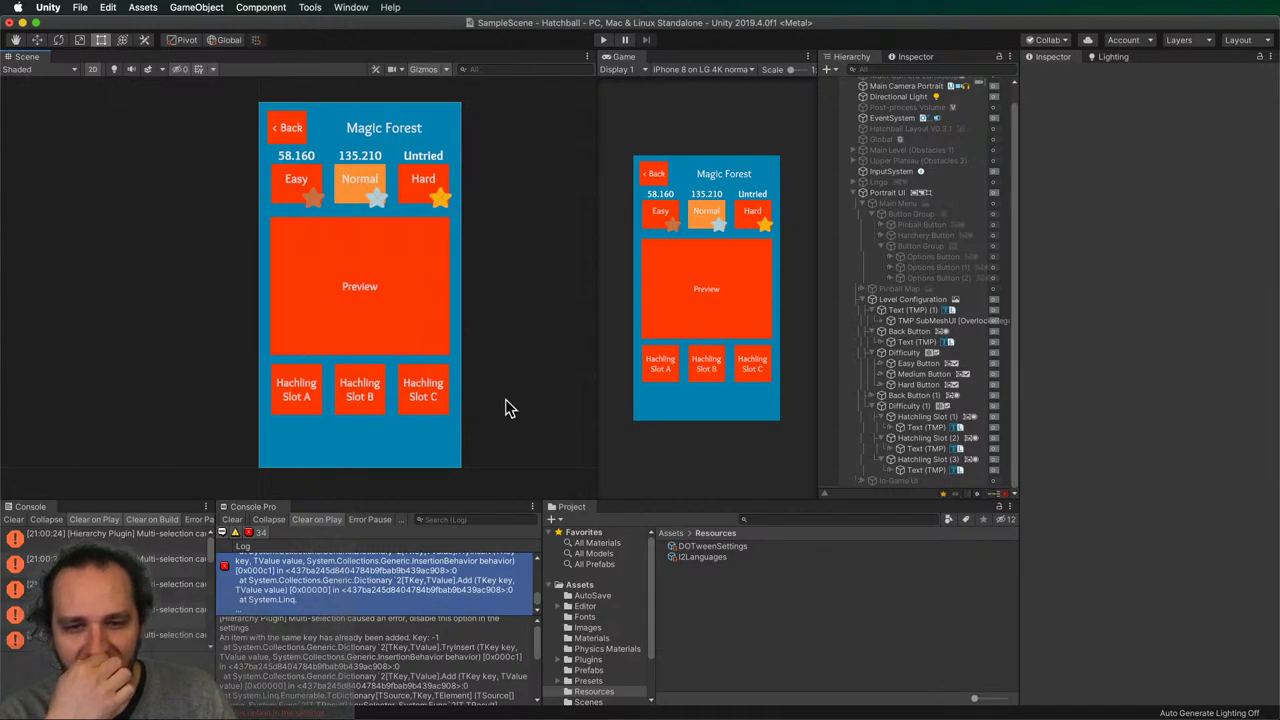
- Nudge the hatchling slot row slightly lower
left_click(450, 404)
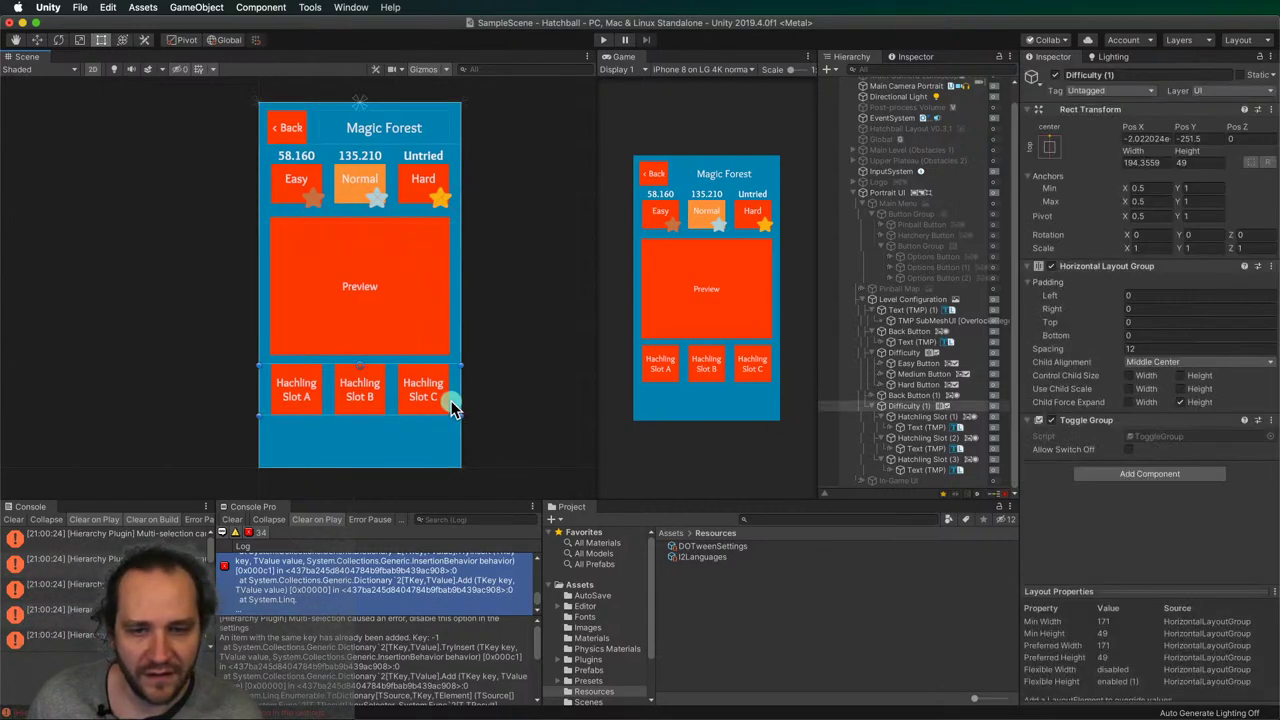
left_click_drag(455, 393, 455, 397)
left_click(524, 380)
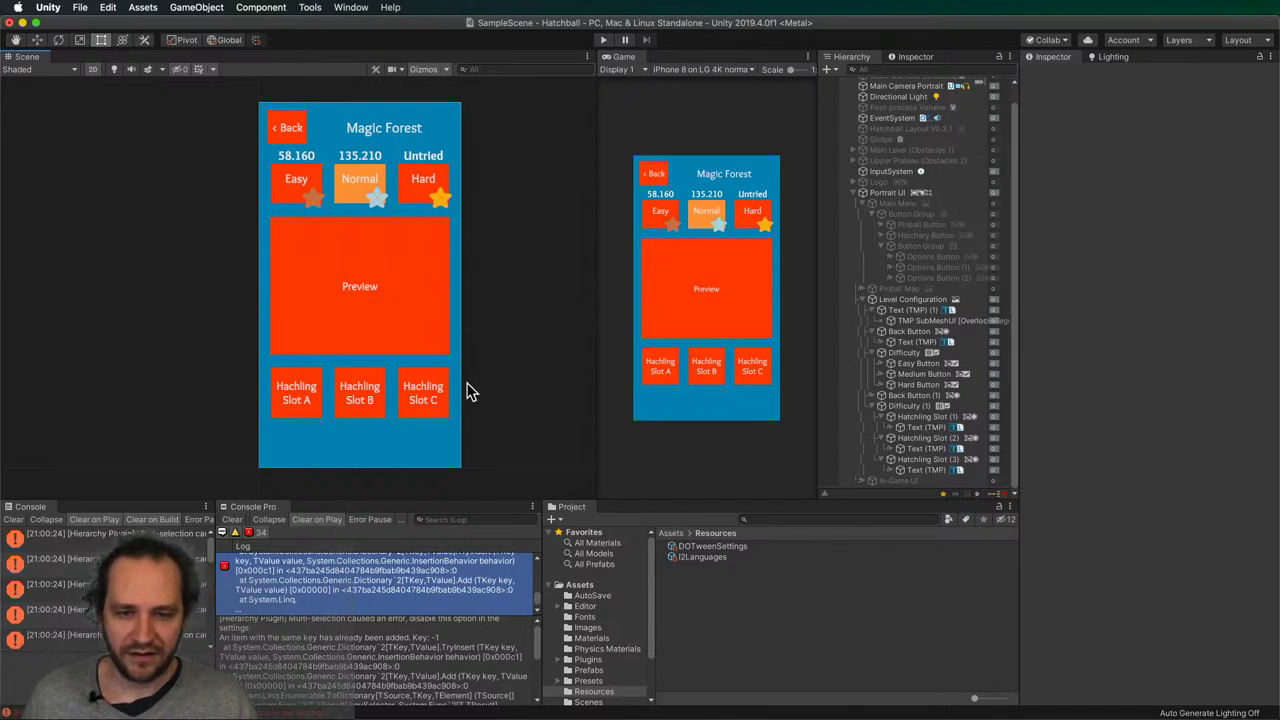
- Set all three slot labels to 'Hatchling Slot 1'
left_click(445, 413)
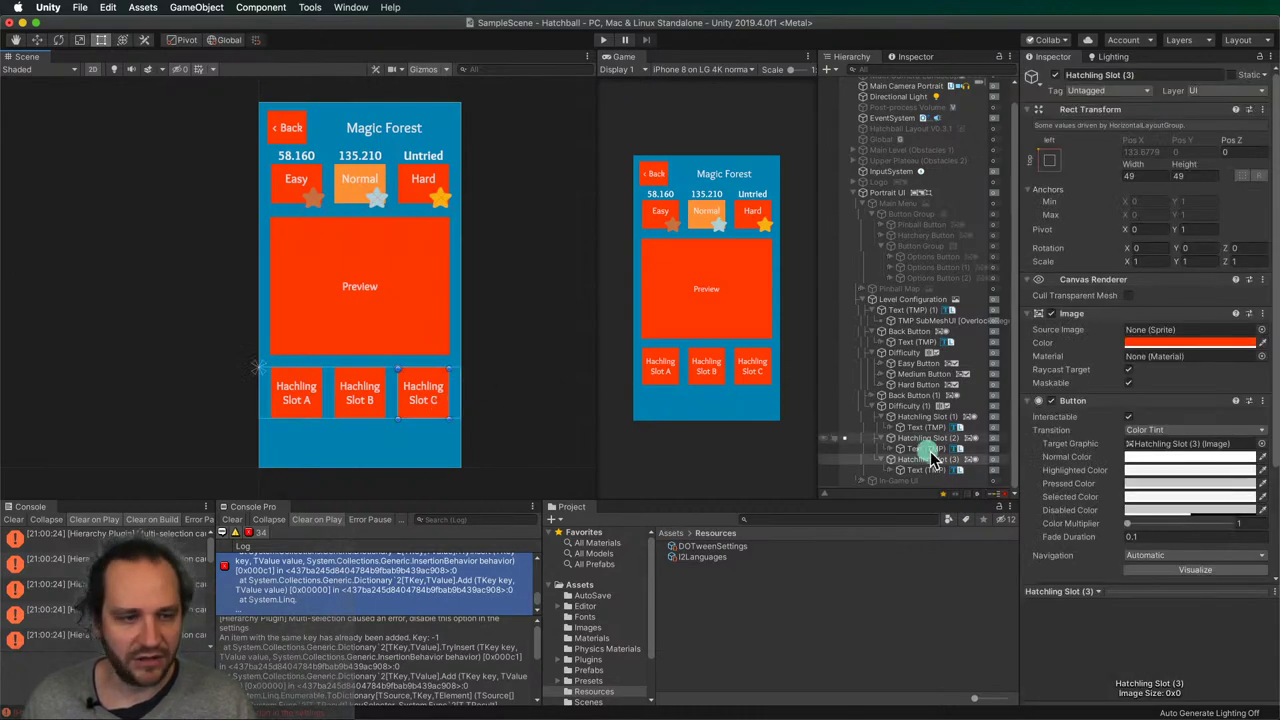
left_click(928, 449, "super")
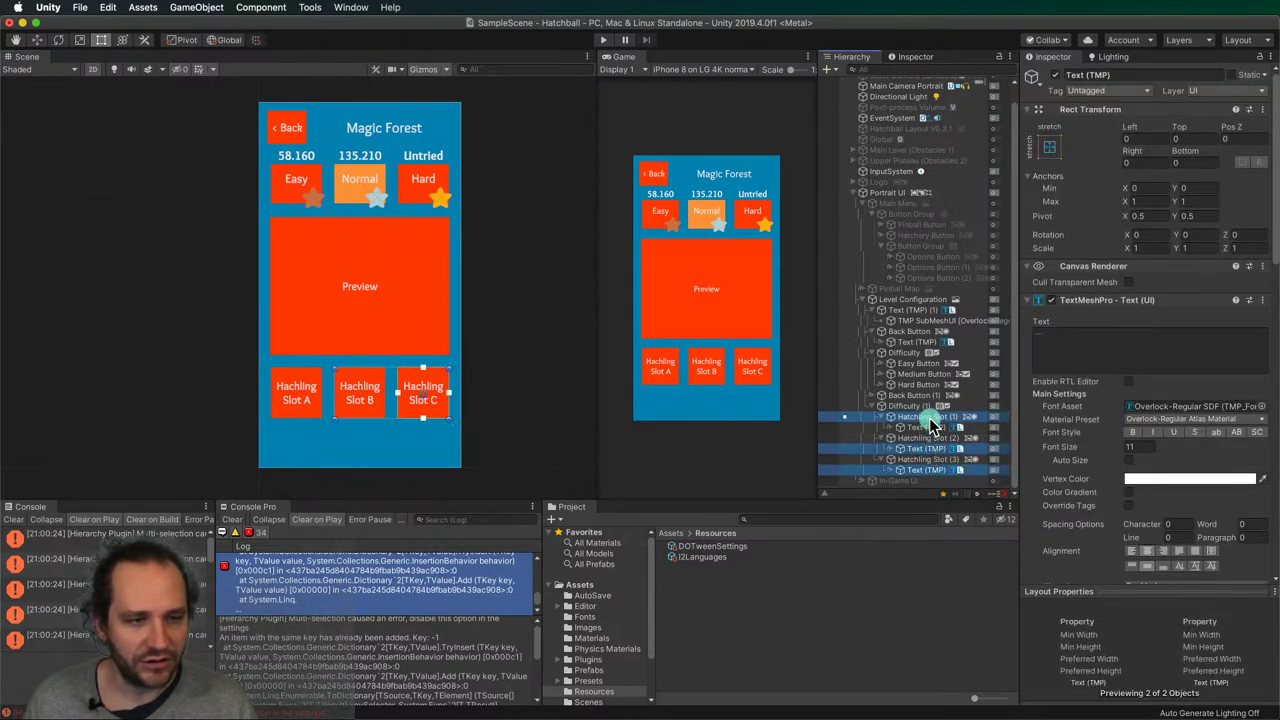
left_click(938, 432, "super")
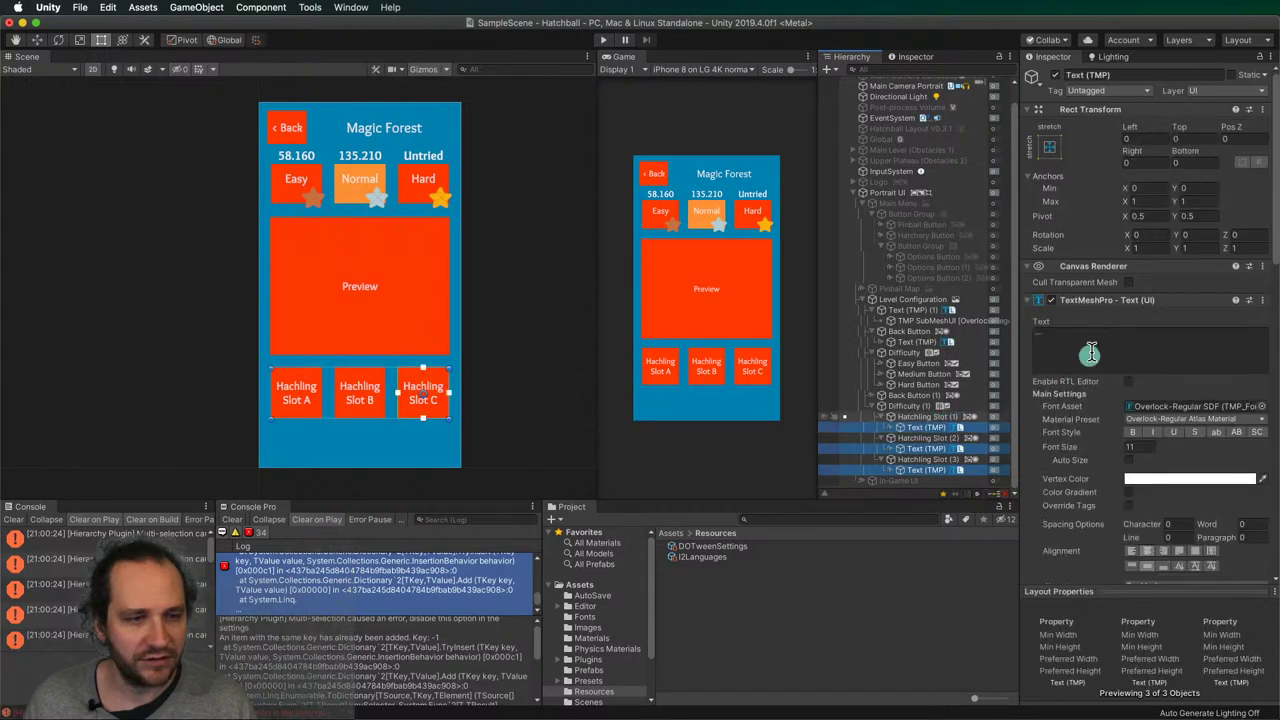
type("atch")
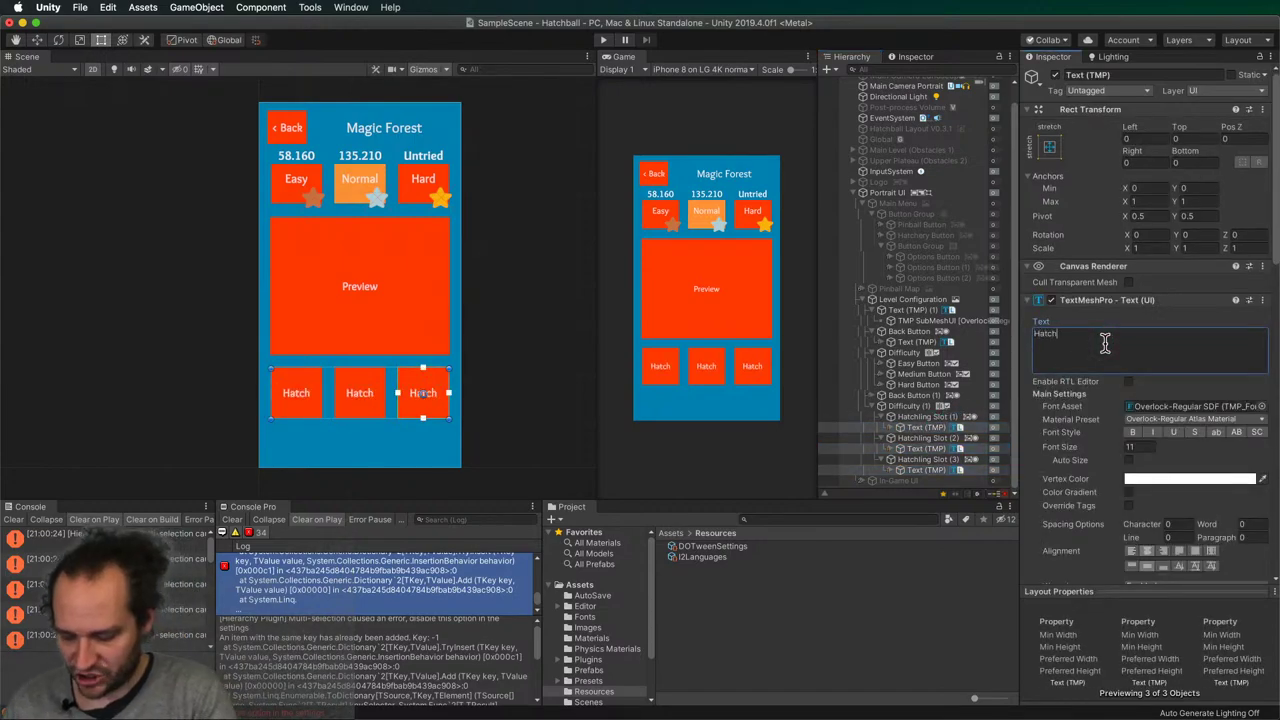
type("ling Slot 1")
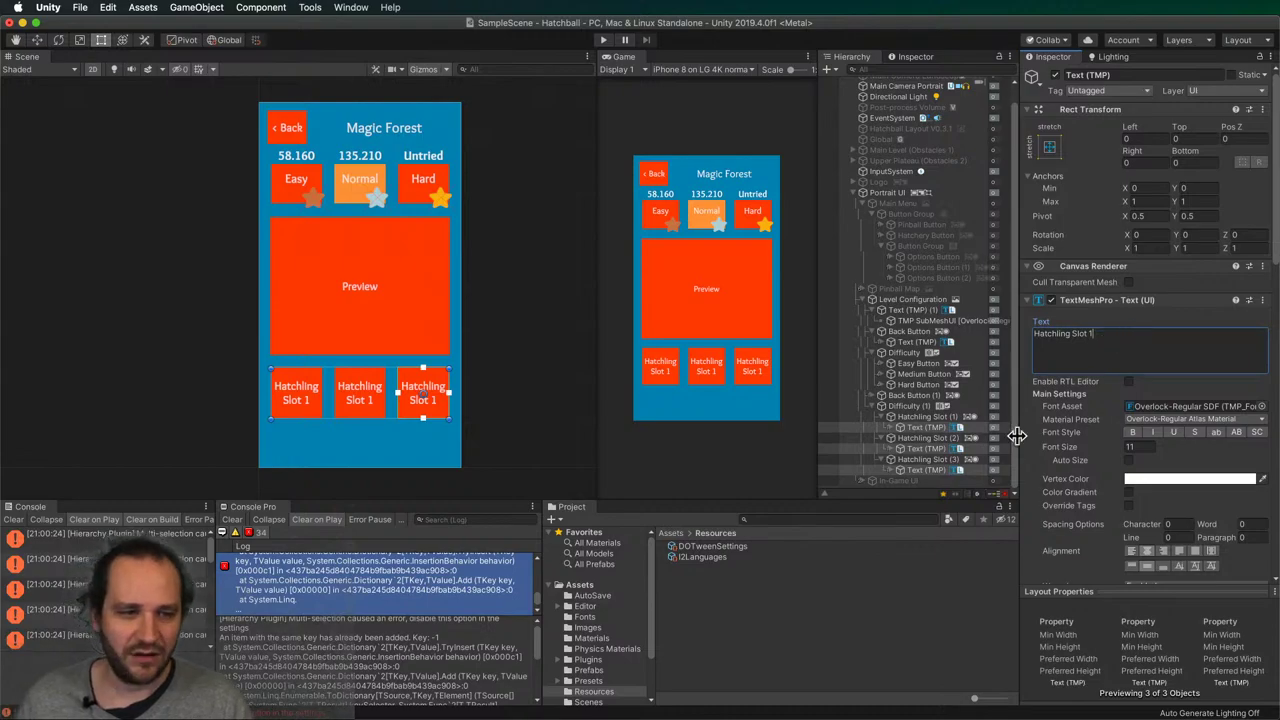
- Change the middle and right labels to 'Hatchling Slot 2' and 'Hatchling Slot 3'
left_click(940, 448)
left_click(1168, 335)
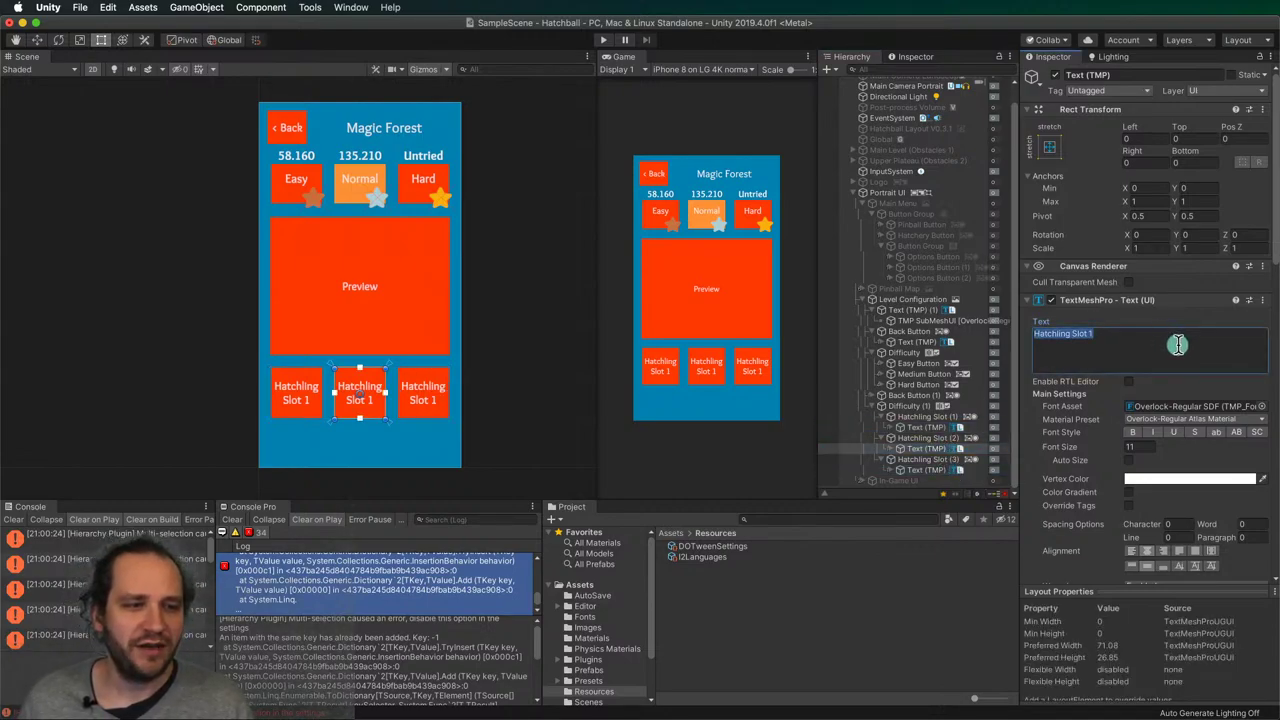
key("BackSpace")
type("2")
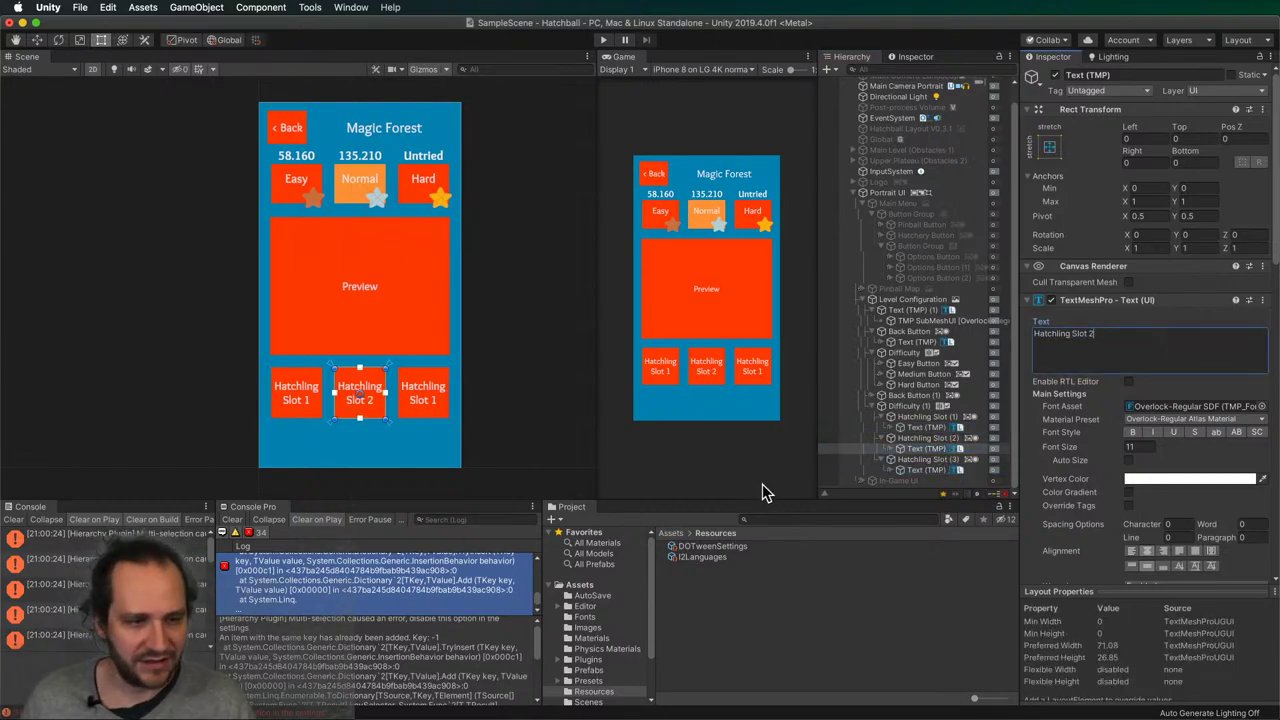
left_click(925, 469)
left_click(1150, 352)
left_click(1165, 350)
key("BackSpace")
type("3")
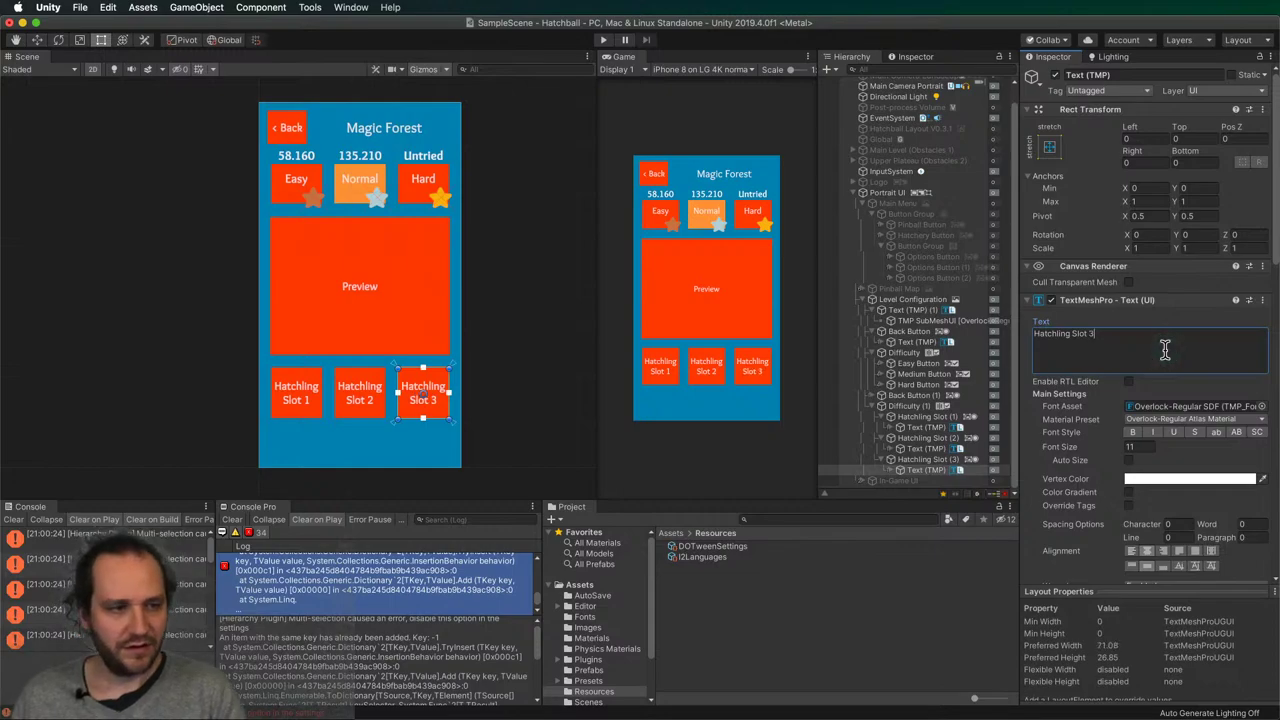
left_click(527, 447)
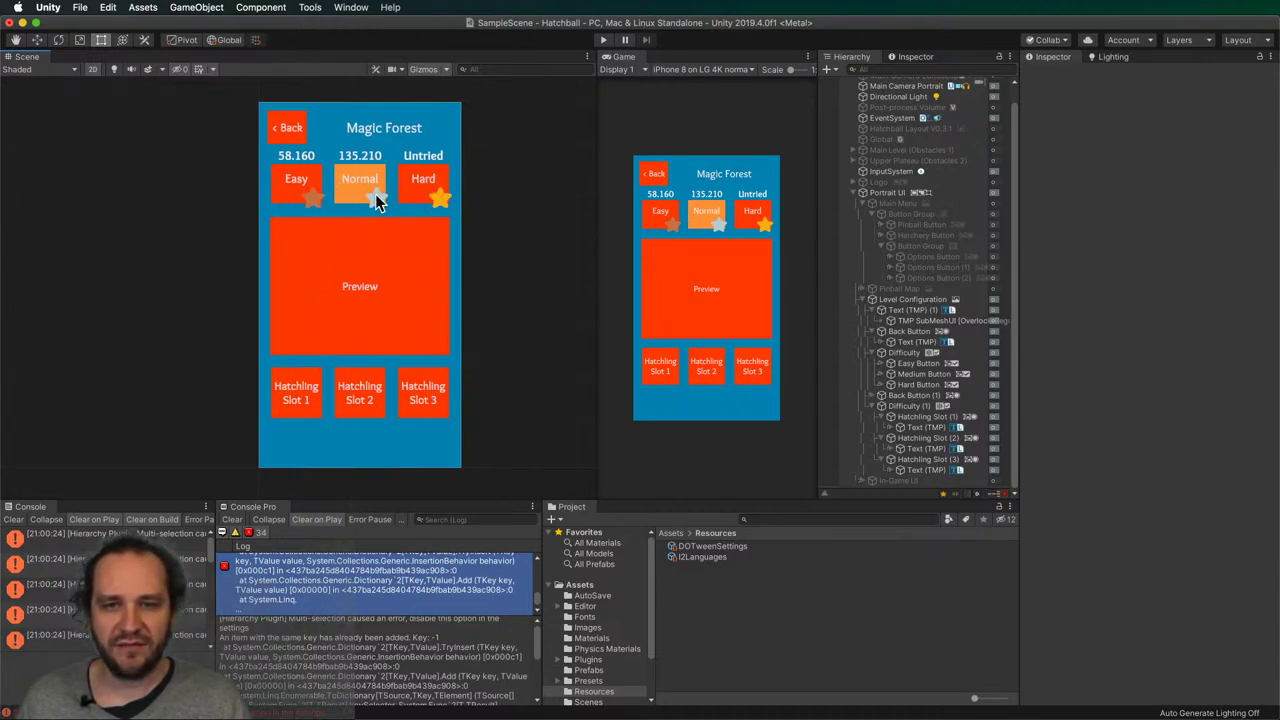
- Make the Easy, Normal and Hard toggles slightly shorter
left_click(288, 198)
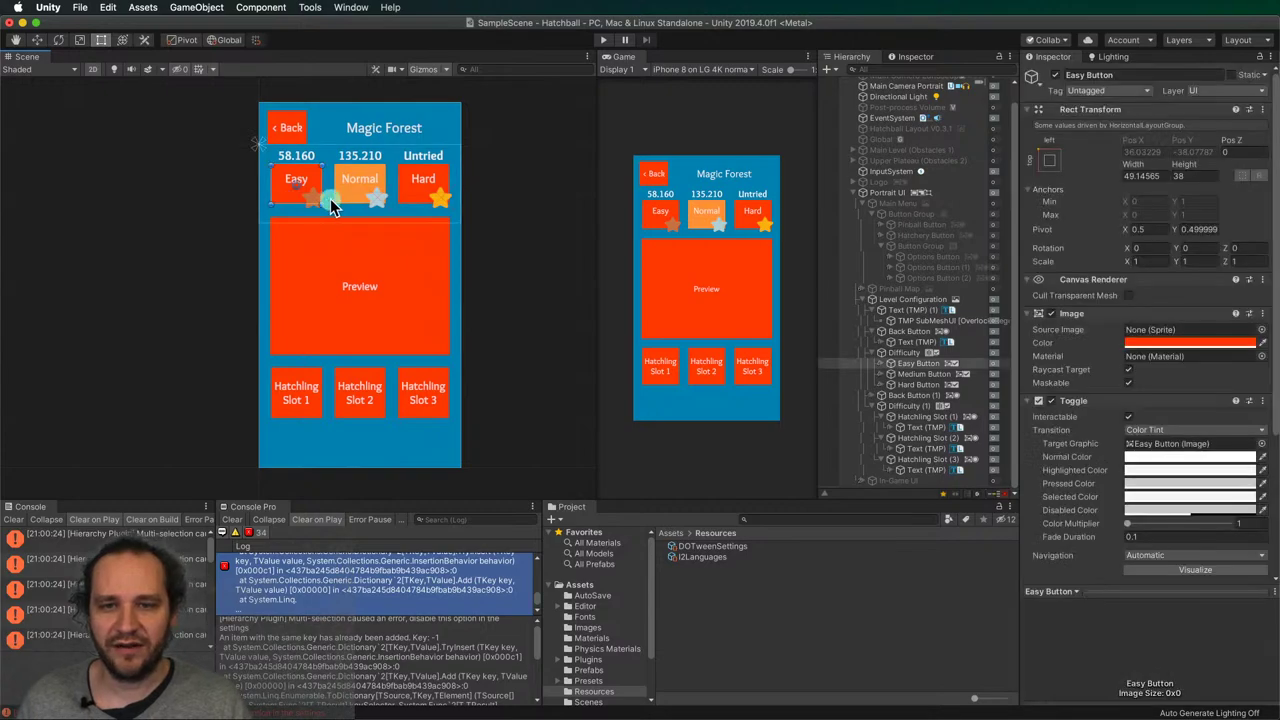
left_click(358, 198, "shift")
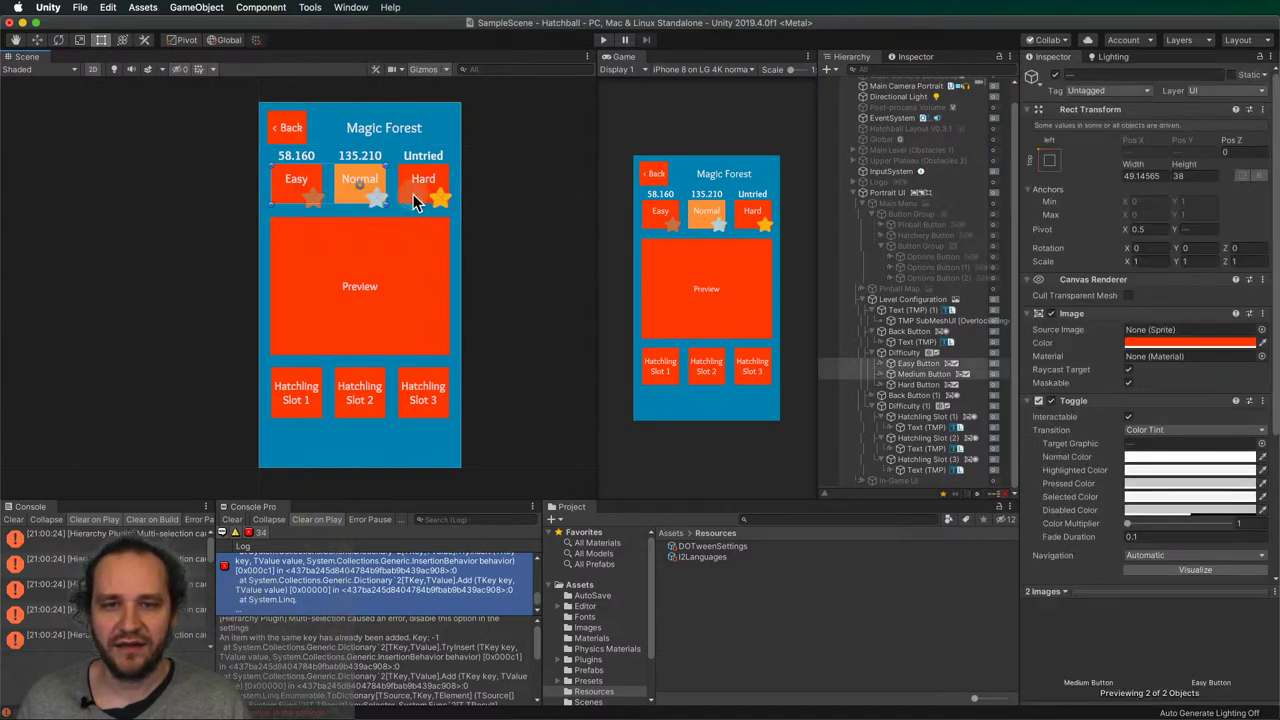
left_click(413, 194, "shift")
left_click_drag(399, 201, 401, 191)
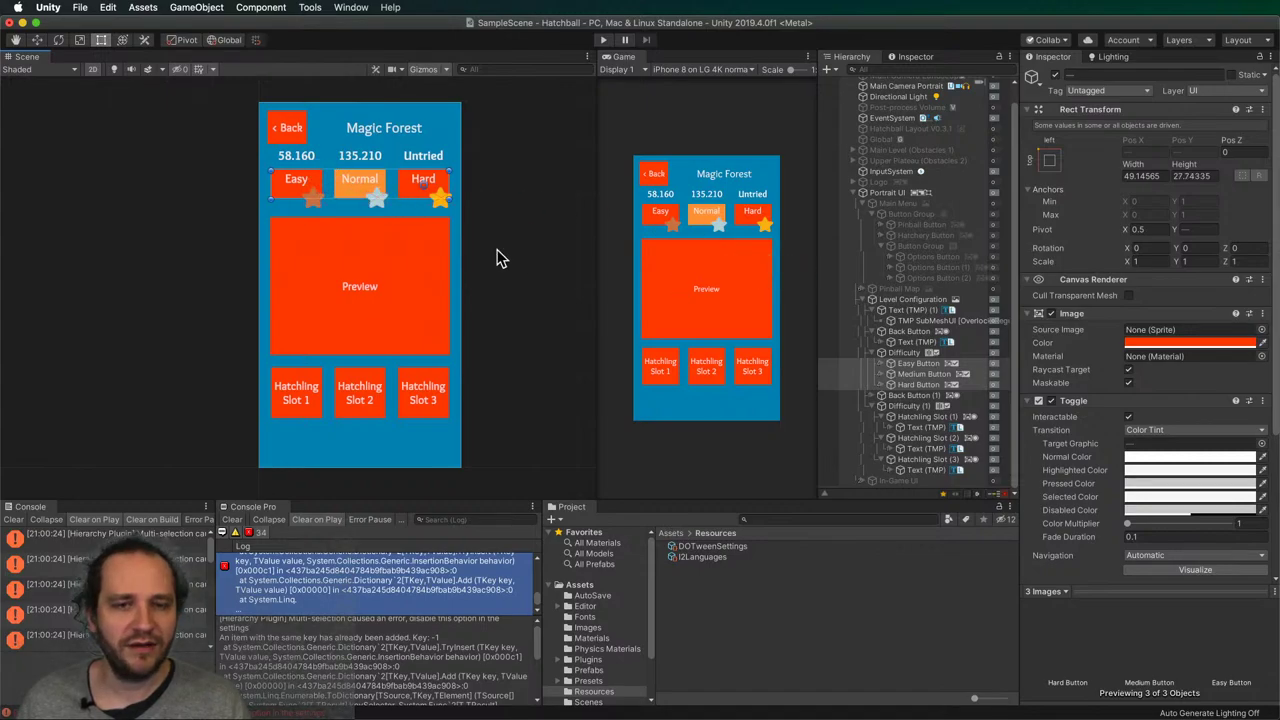
left_click(425, 174)
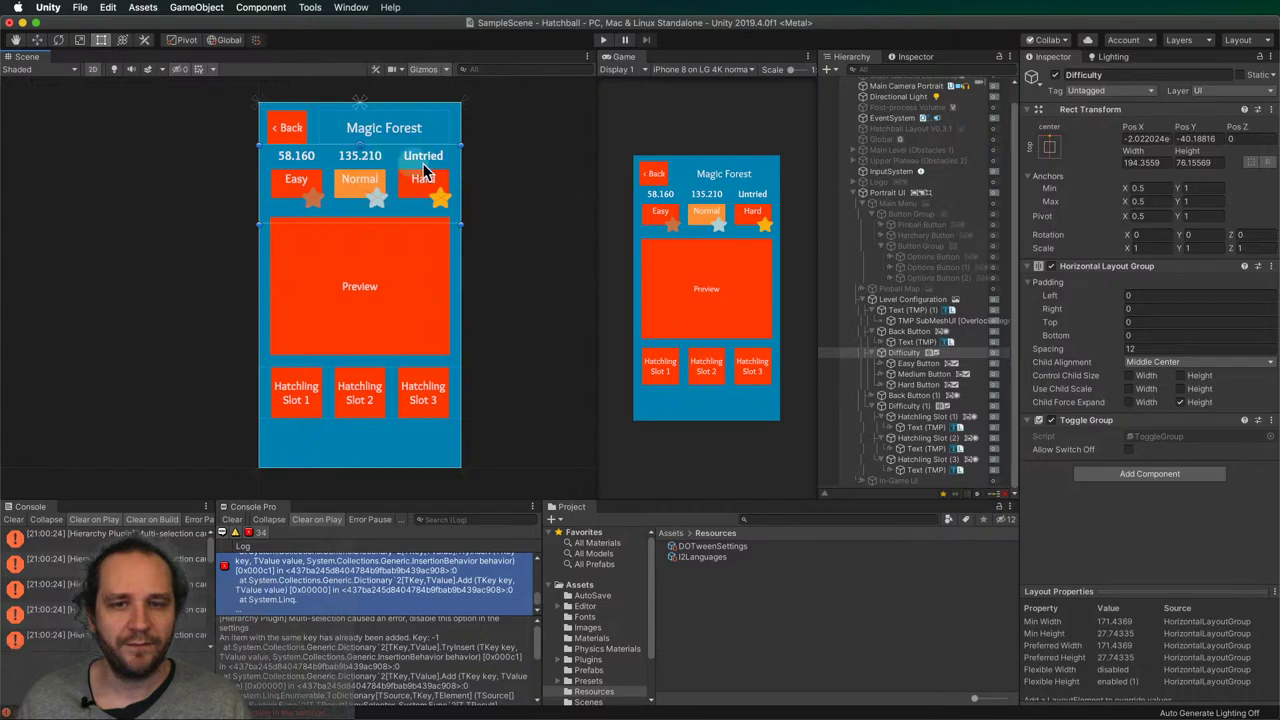
- Move the three toggles' Star icons slightly up and to the right
left_click(883, 385)
left_click(880, 374)
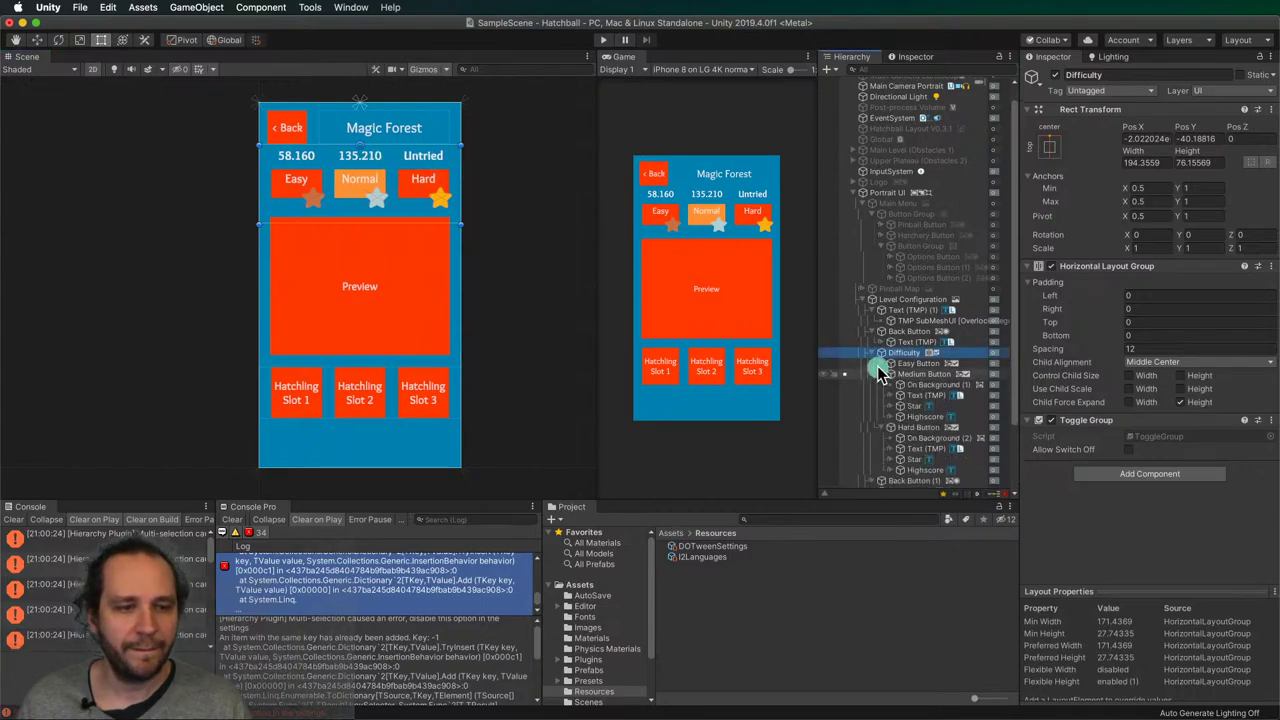
left_click(877, 364)
scroll(910, 343, "down", 3)
left_click(914, 267)
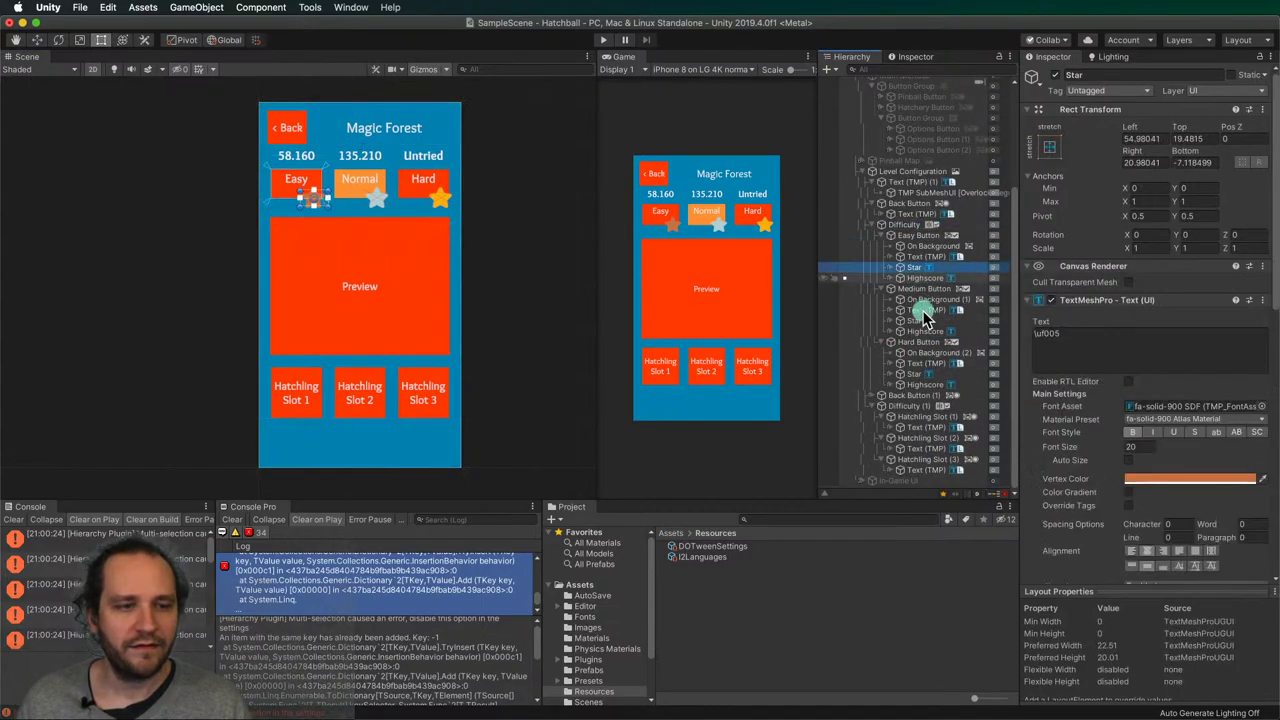
left_click(914, 320, "super")
left_click(914, 373, "super")
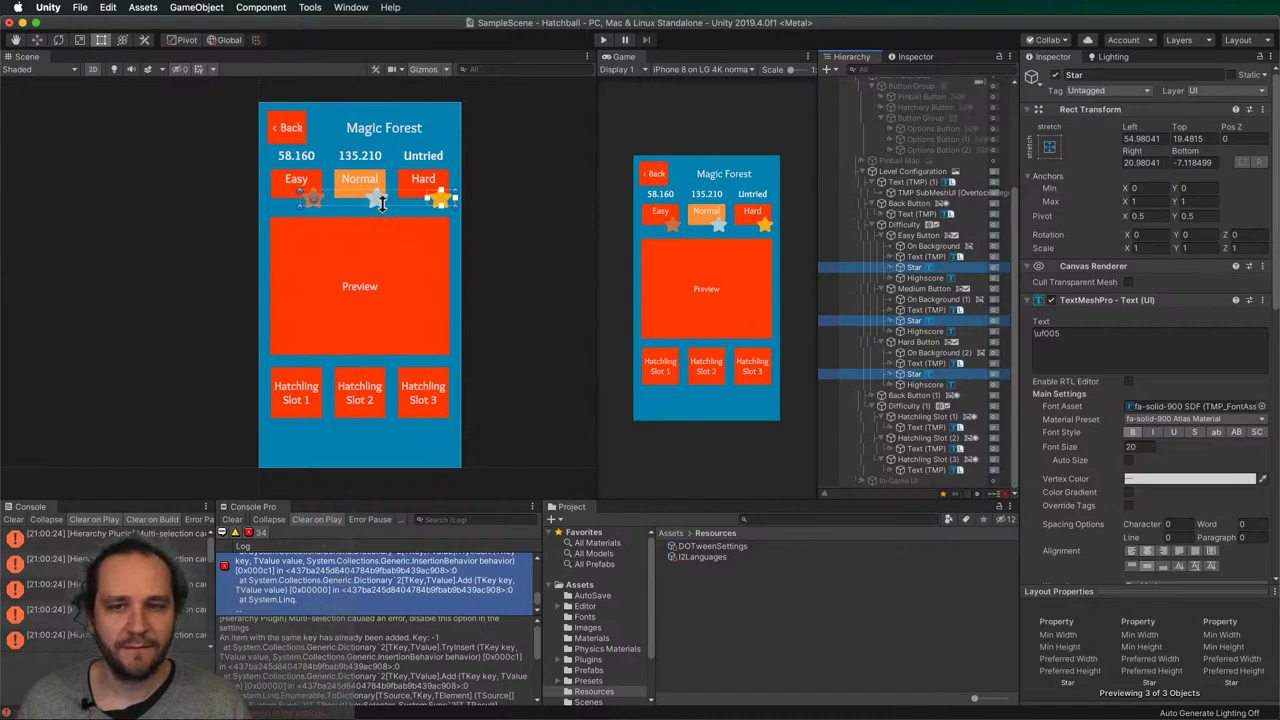
left_click_drag(384, 201, 388, 195)
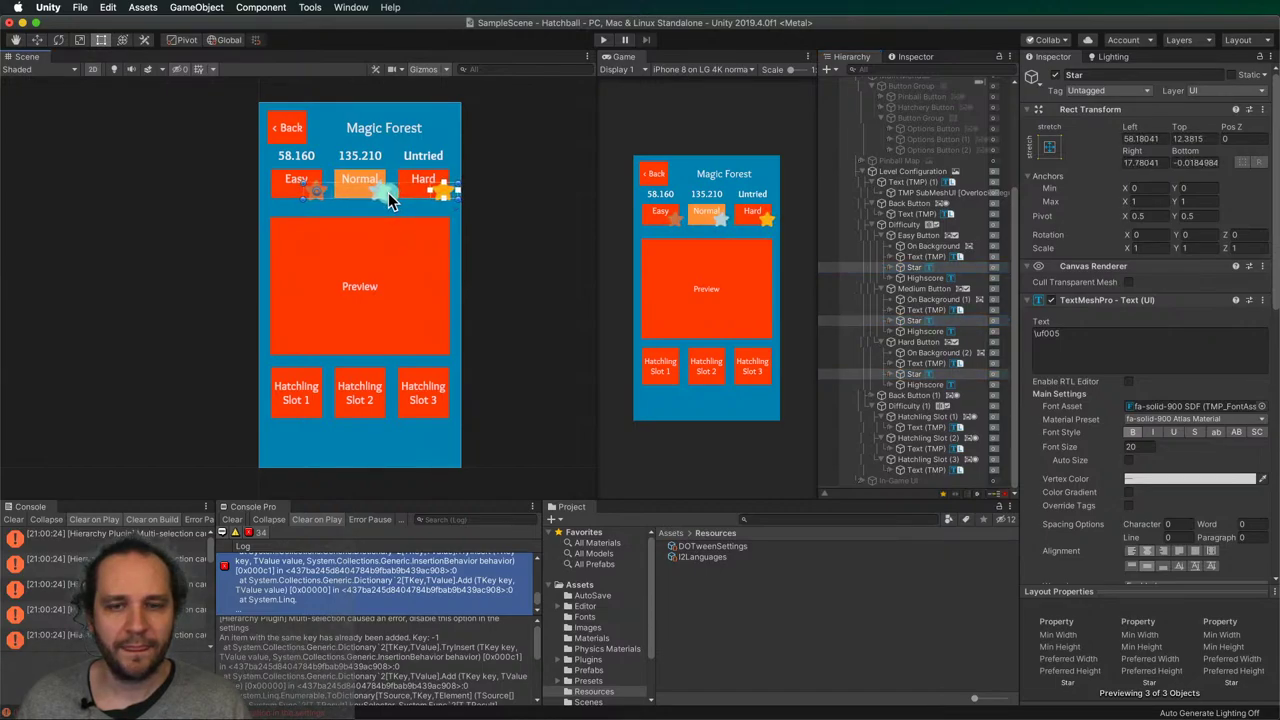
- Offset the three Highscore texts (58.160, 135.210, Untried) to sit above the toggles
left_click(914, 331)
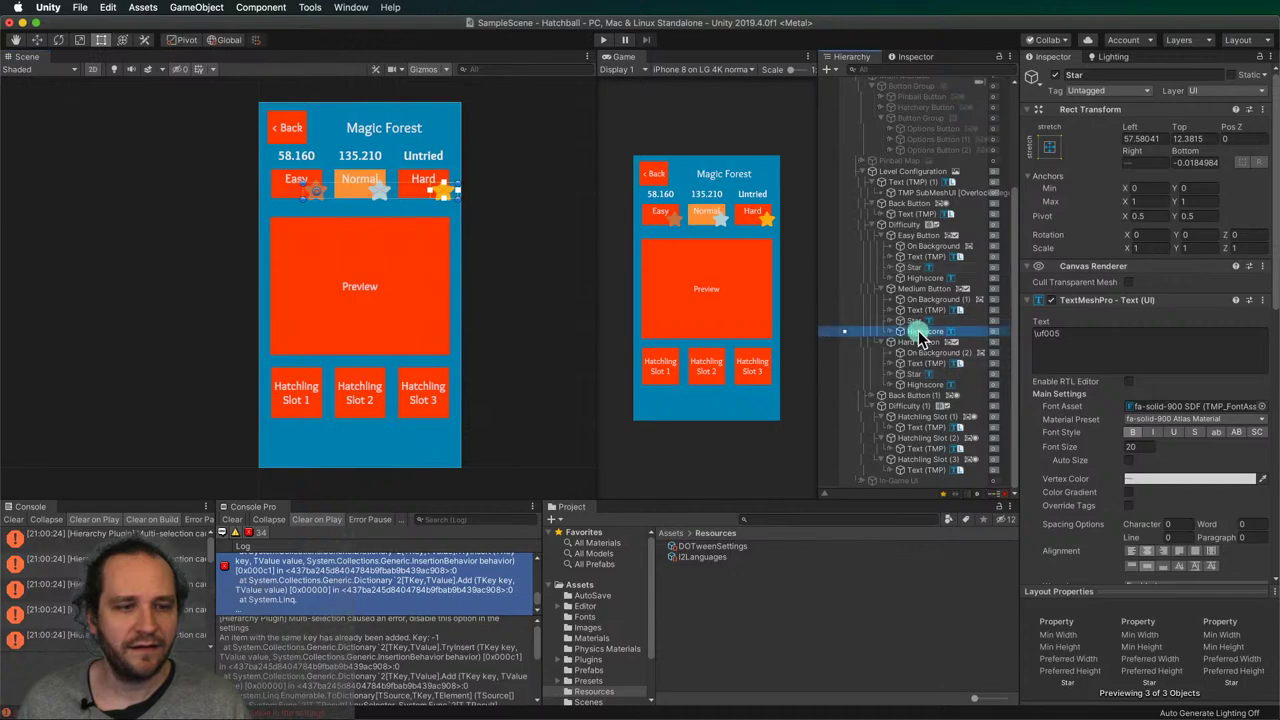
left_click(925, 385, "super")
left_click(922, 278, "super")
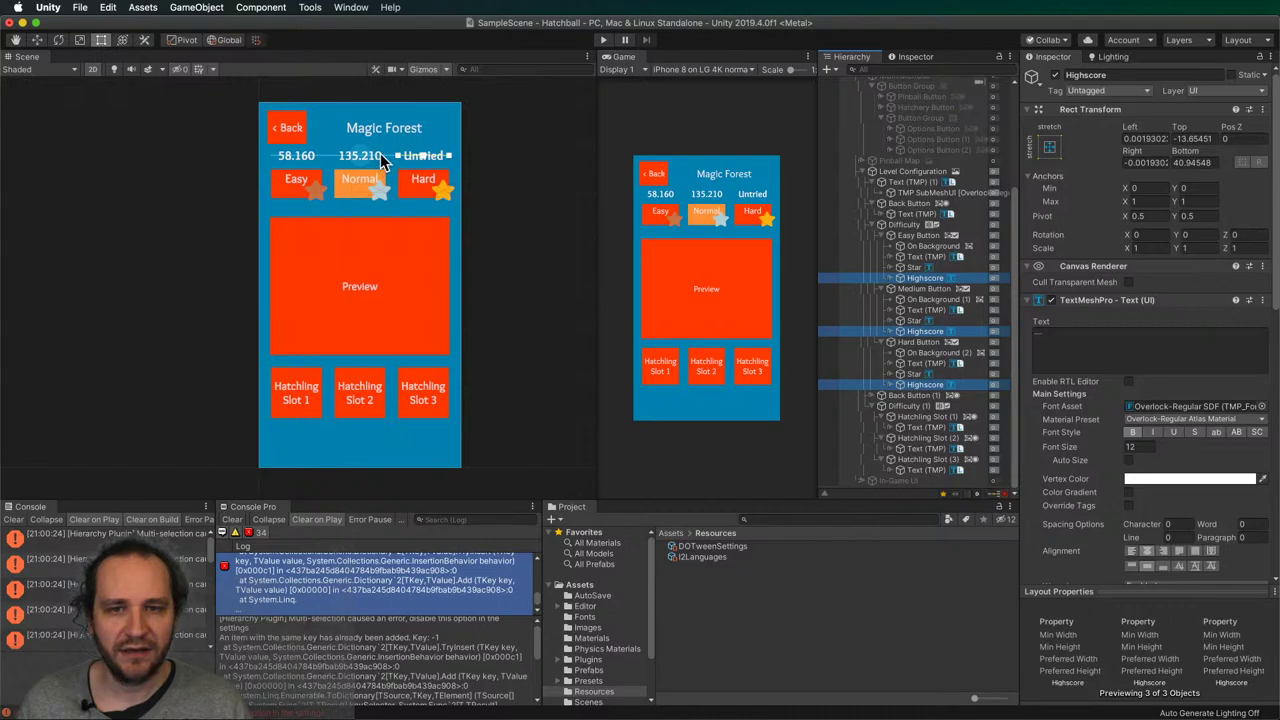
left_click(378, 157)
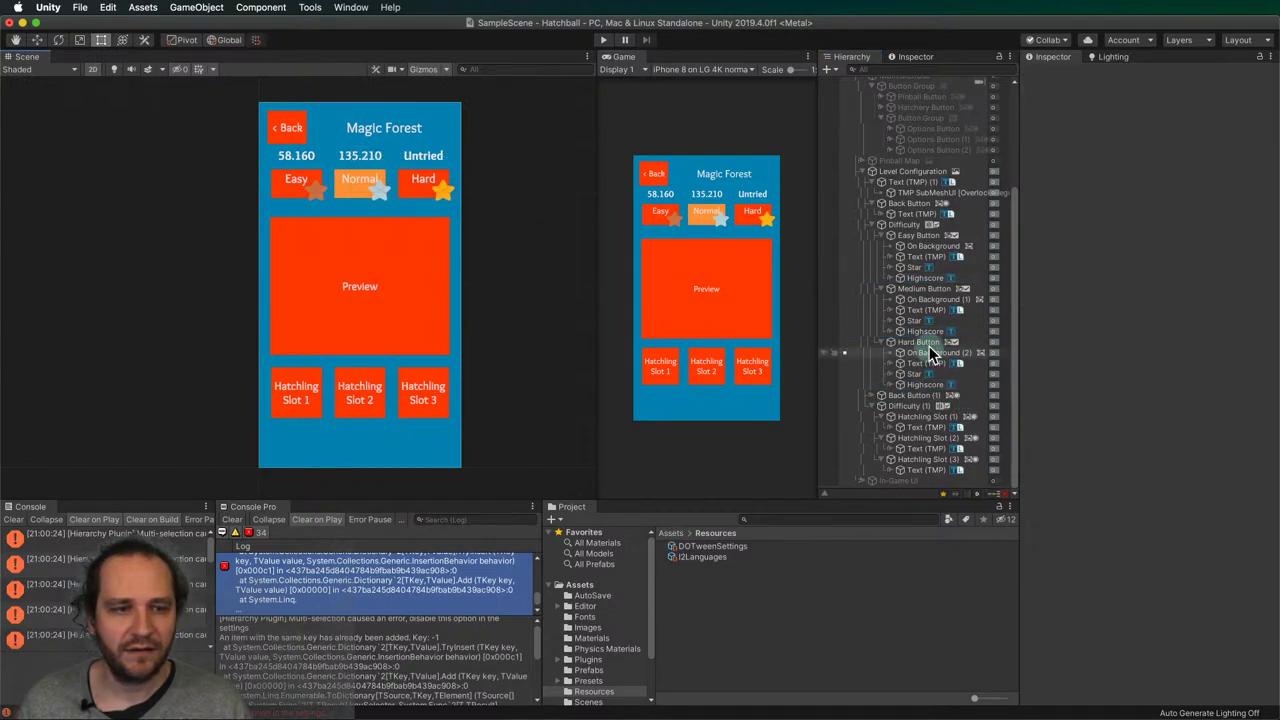
left_click_drag(923, 331, 918, 390)
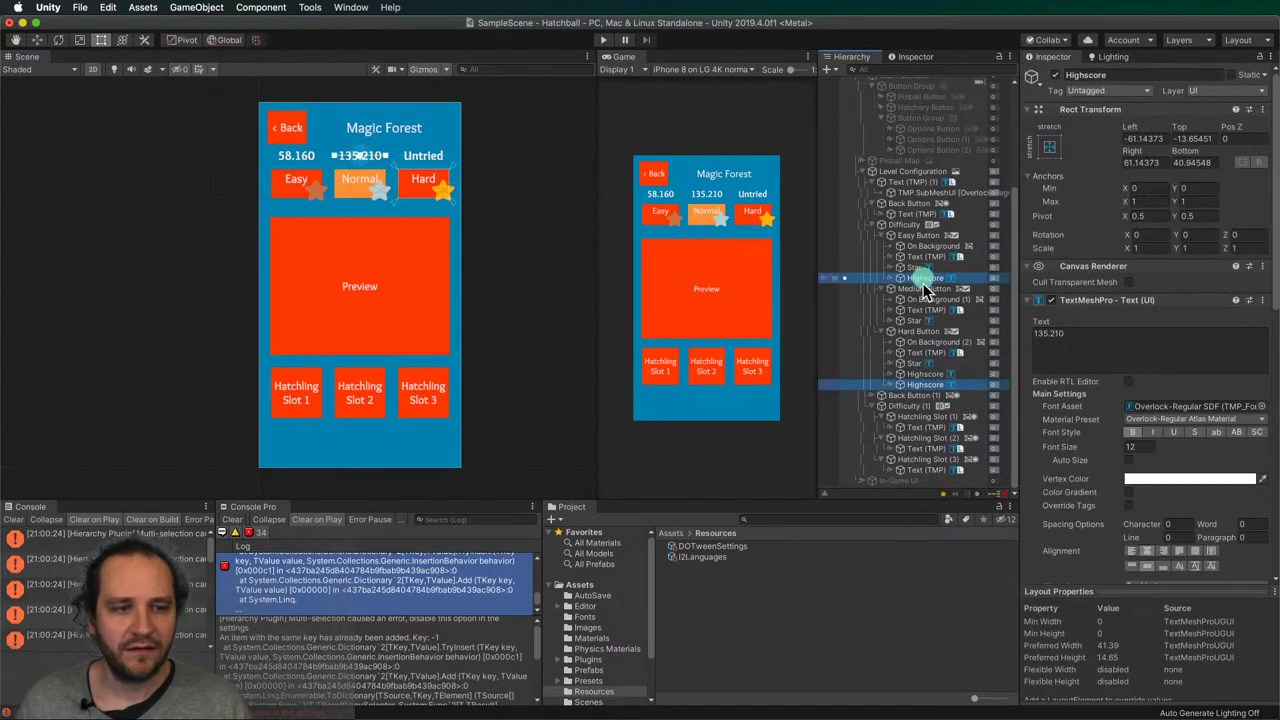
key("super+z")
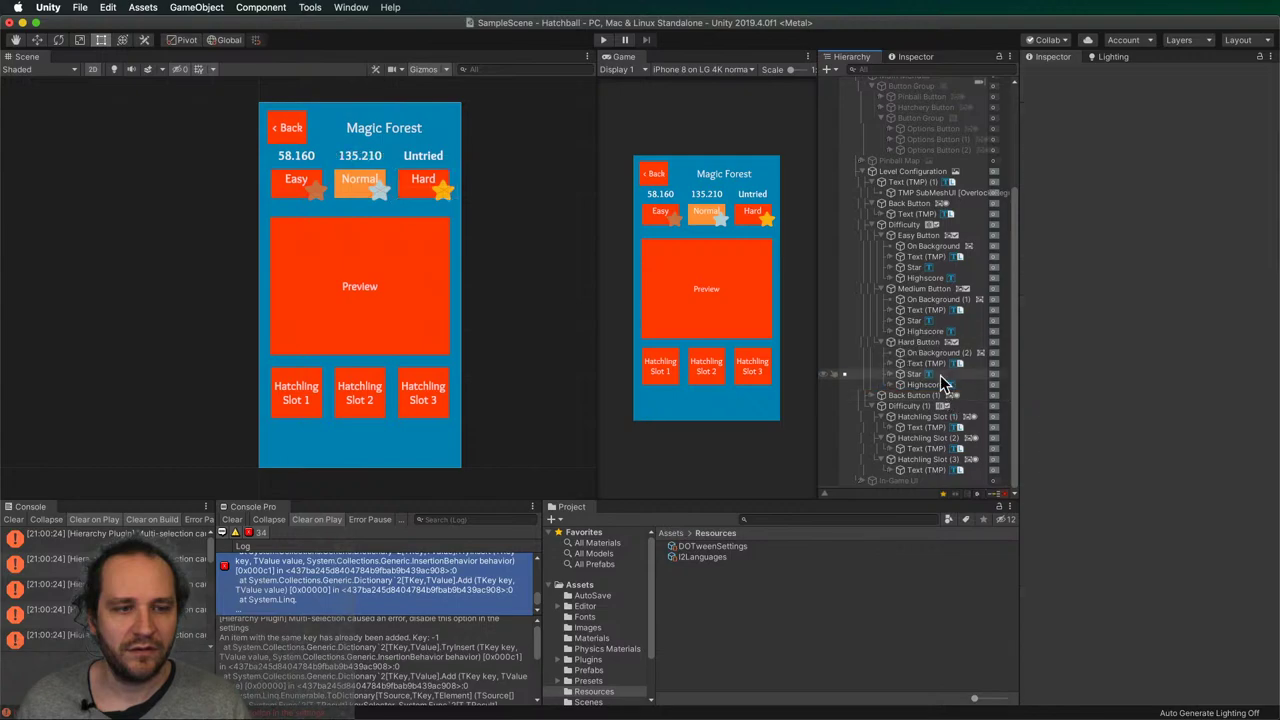
left_click(940, 384)
left_click(929, 330, "super")
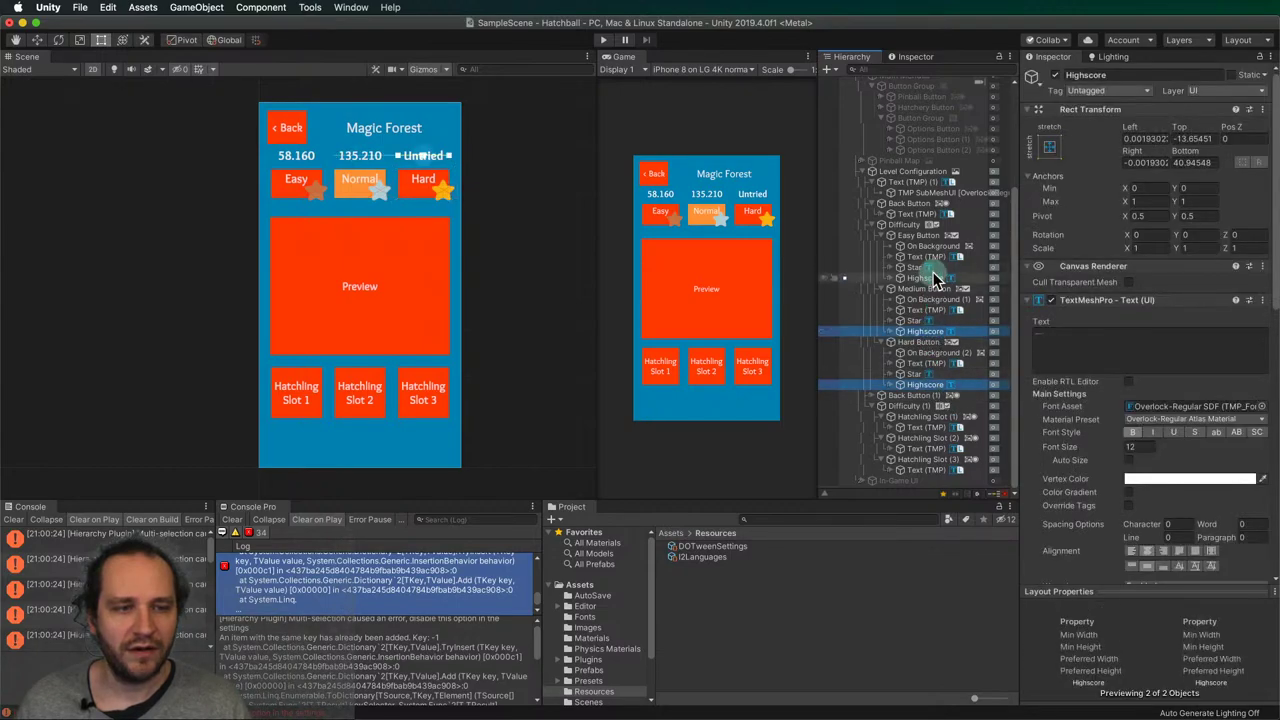
left_click(935, 277, "super")
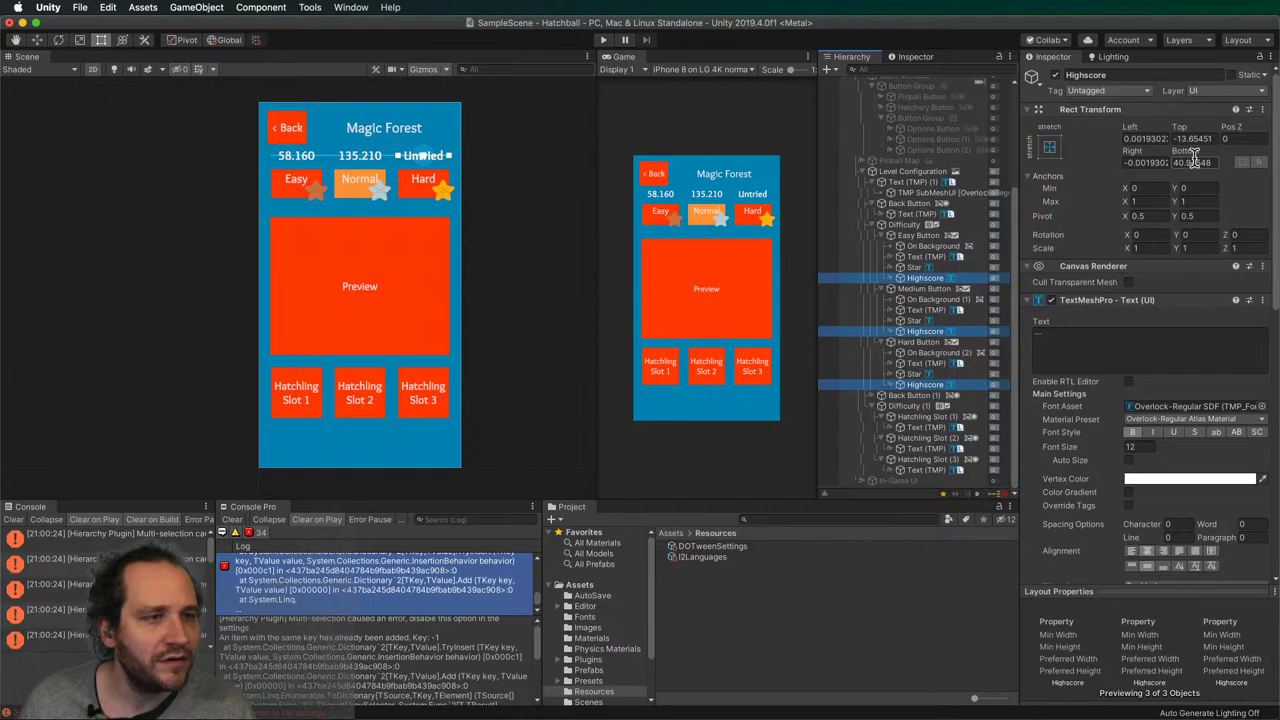
left_click_drag(1182, 133, 1096, 213)
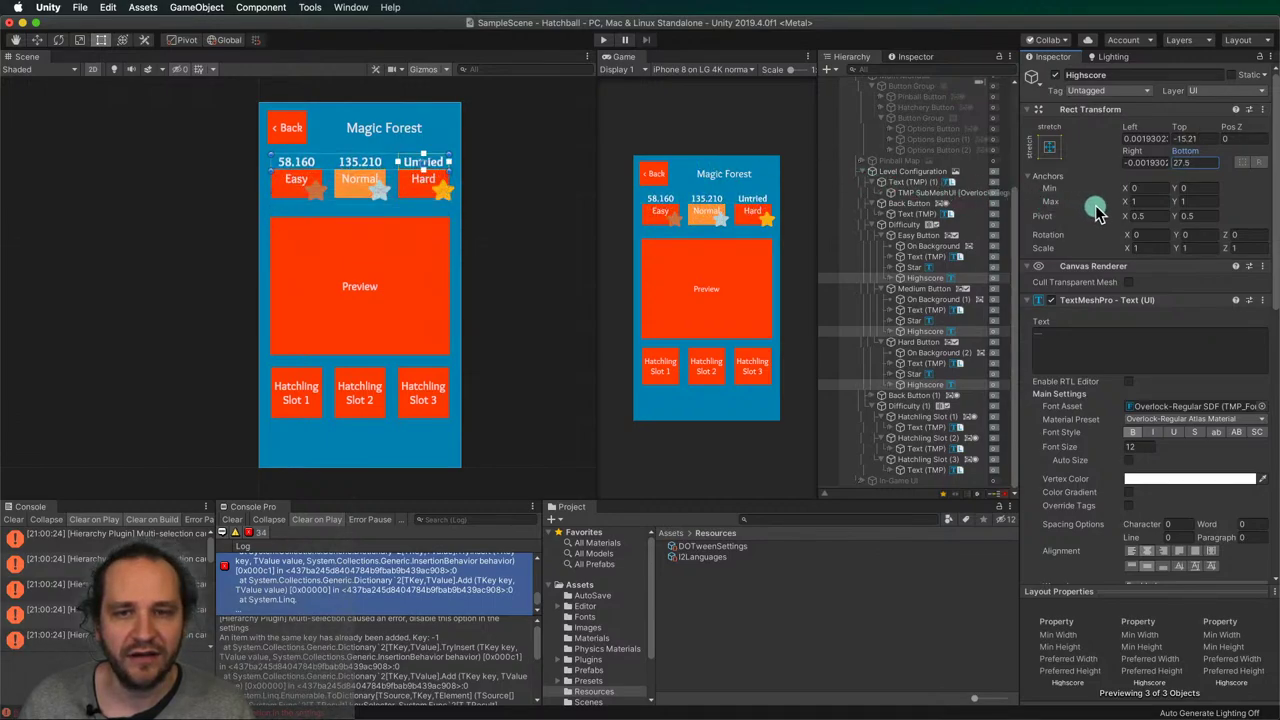
left_click(907, 225)
- Shift the difficulty row, Preview area and Hatchling Slot row upward
left_click_drag(351, 220, 357, 207)
left_click(377, 230)
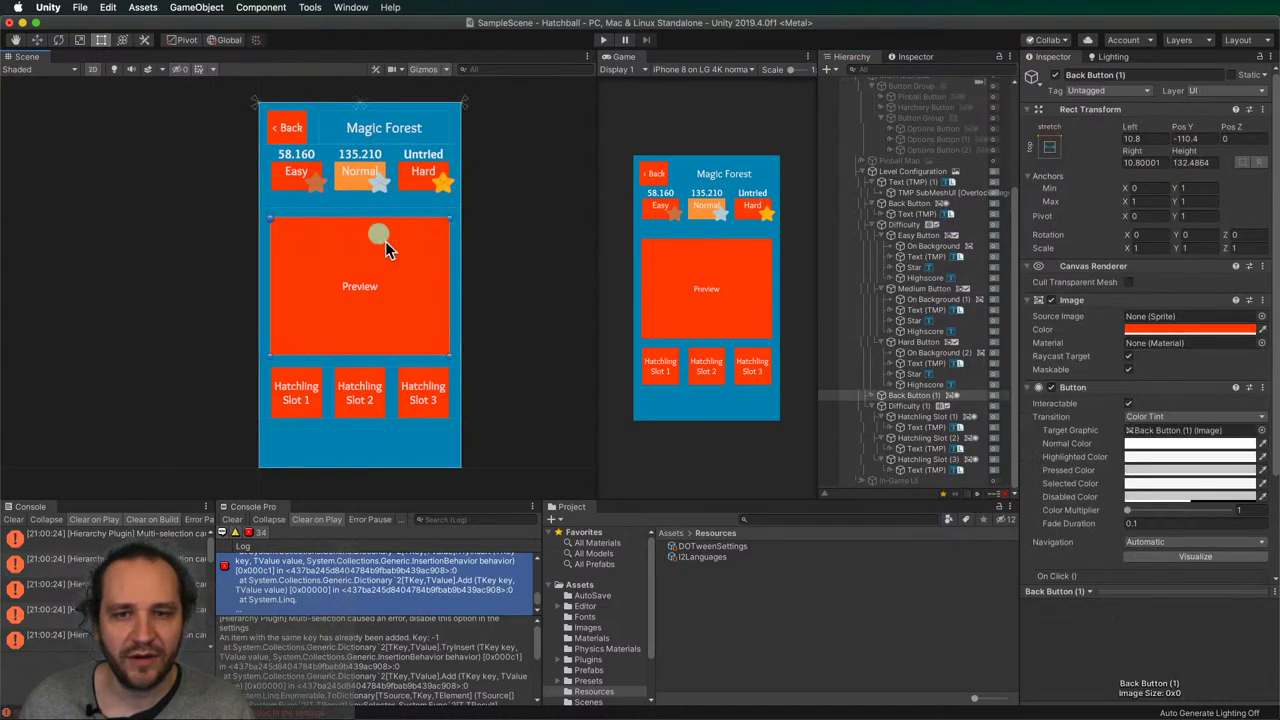
mouse_move(408, 257)
left_mouse_down()
mouse_move(408, 237)
mouse_move(403, 247)
left_mouse_up()
left_click_drag(480, 356, 135, 430)
left_click_drag(331, 388, 336, 368)
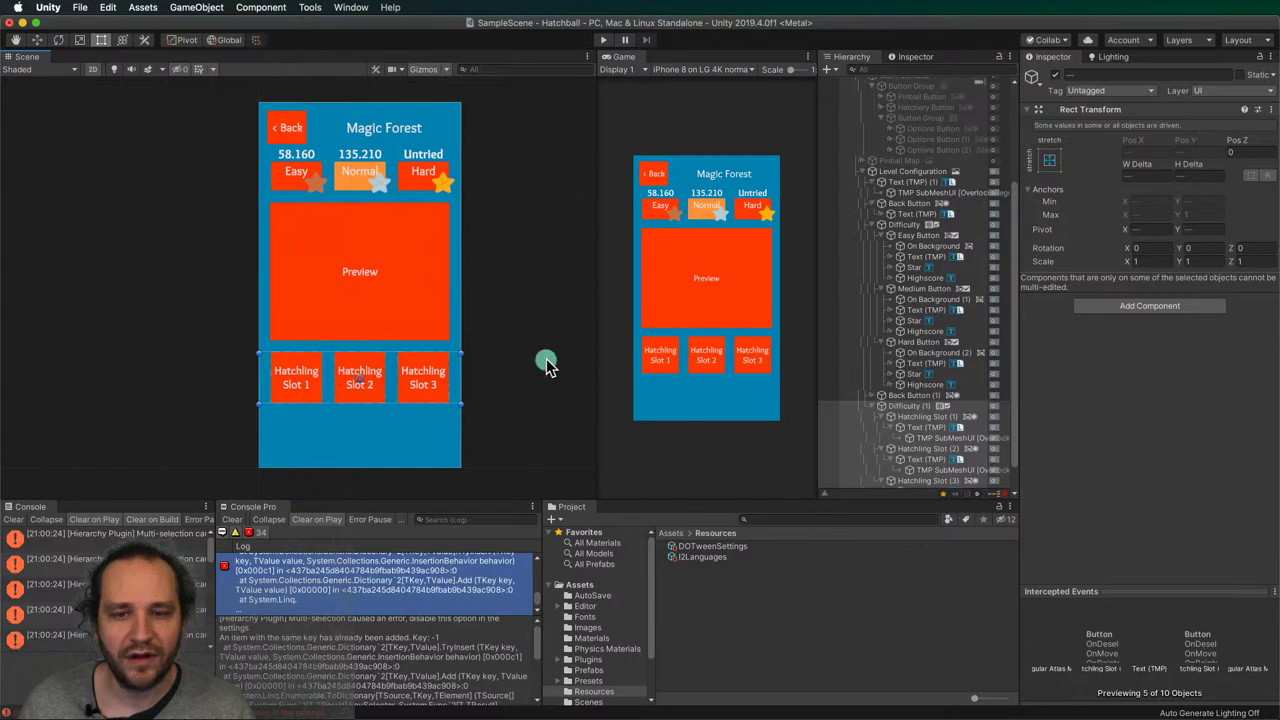
left_click(490, 305)
- Move the Back button to the bottom-right and set its anchor Min/Max X to 1
left_click(290, 146)
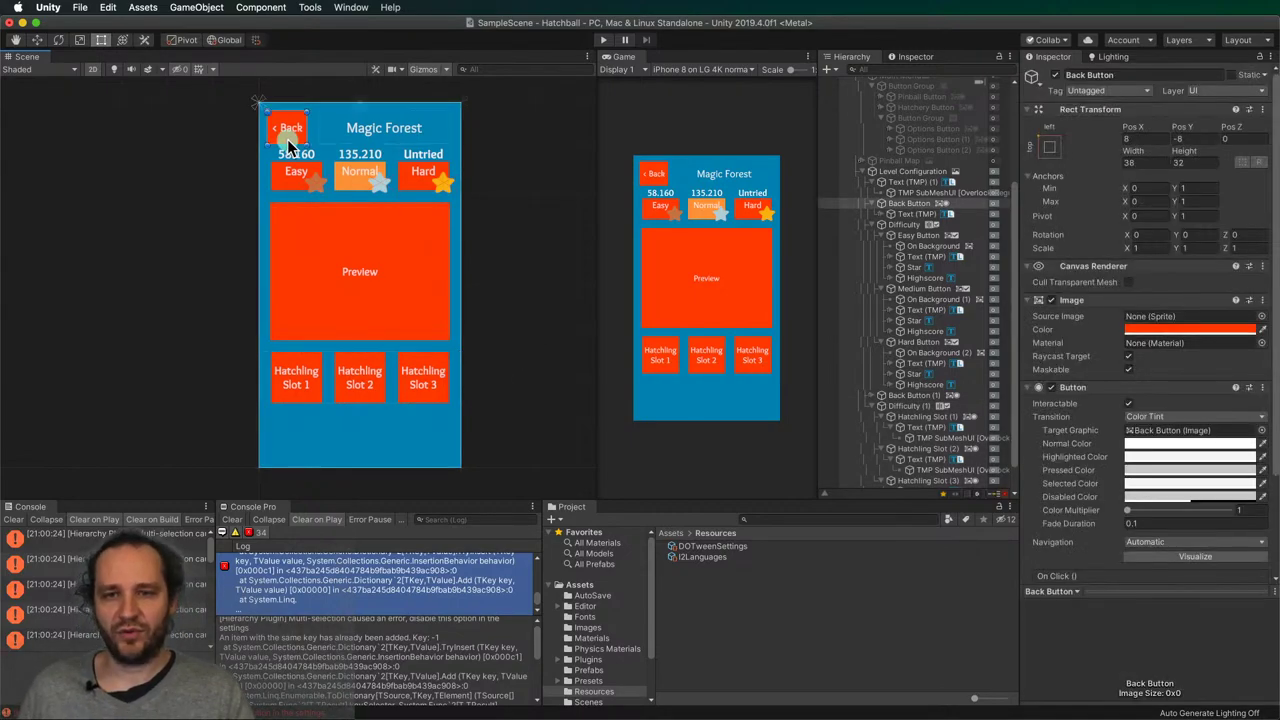
left_click_drag(292, 146, 437, 453)
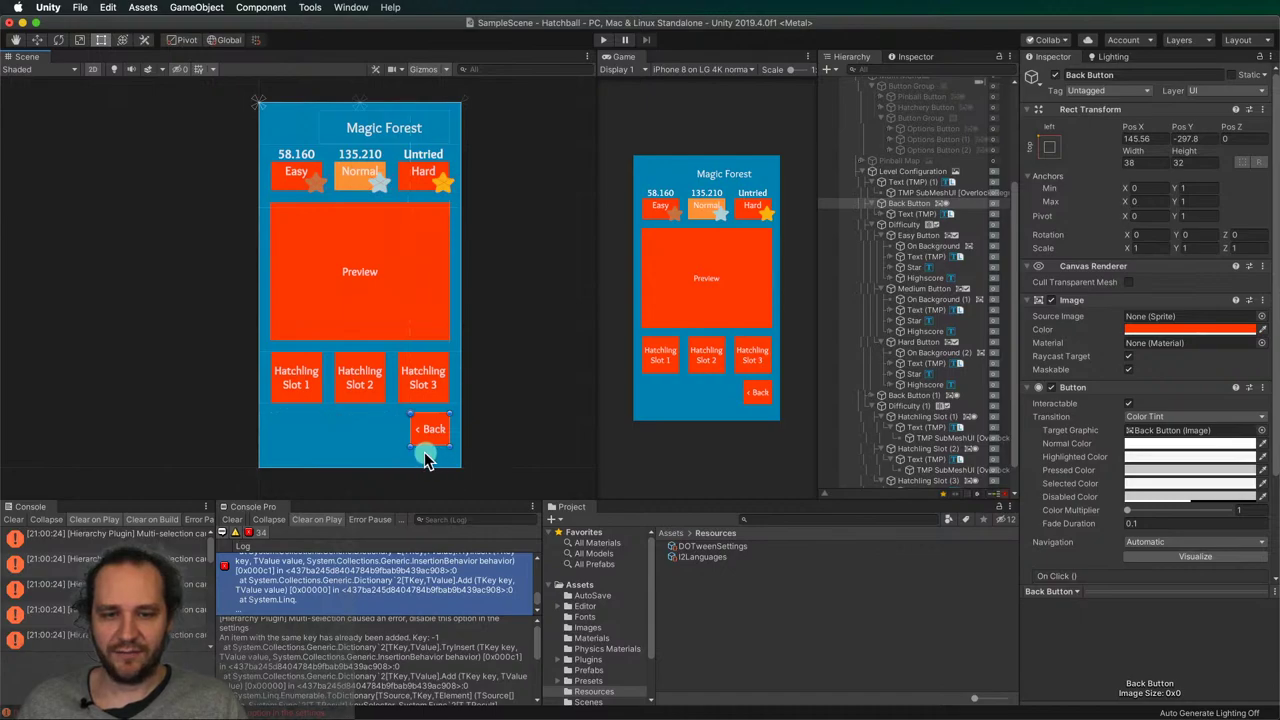
left_click(1156, 199)
type("1")
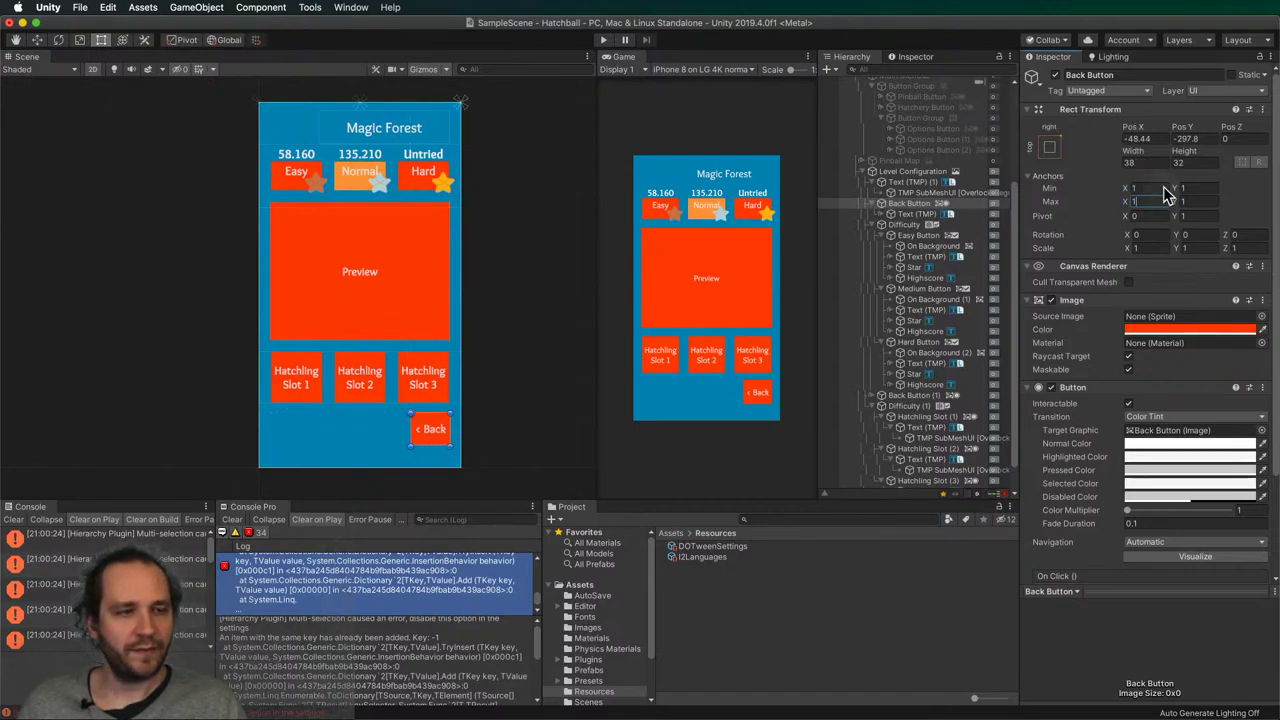
left_click(1151, 199)
type("1")
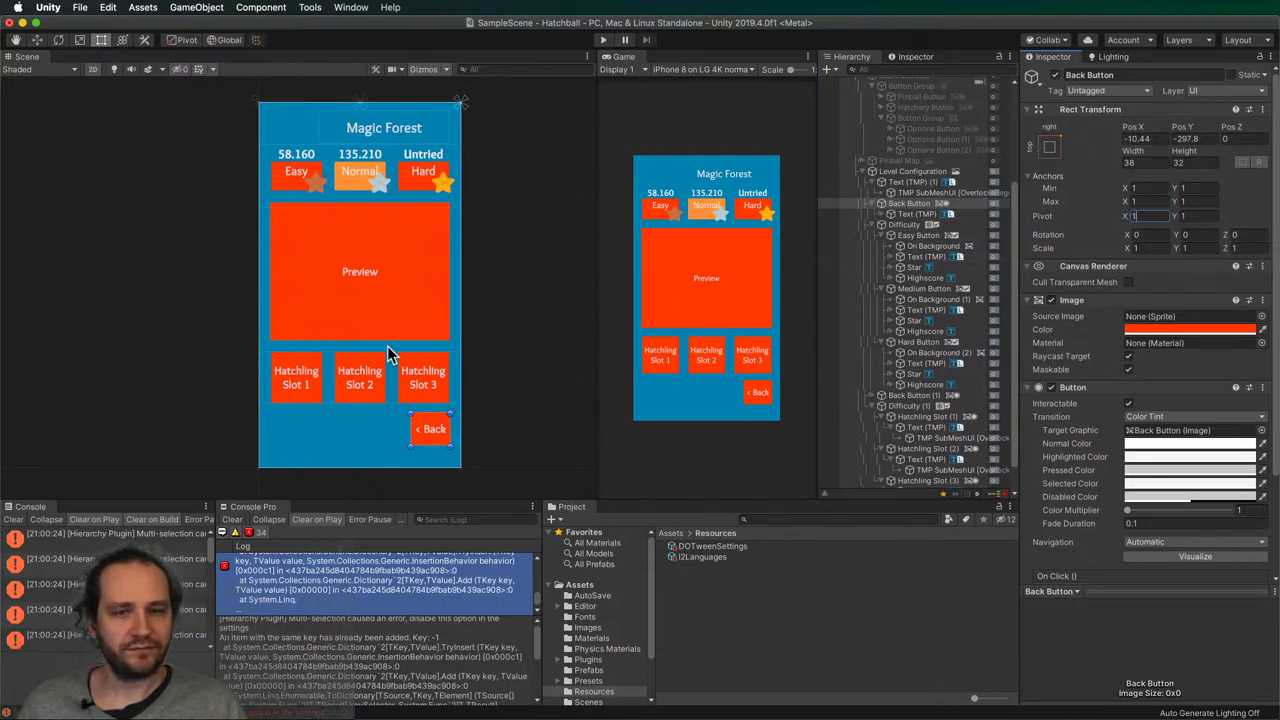
- Set the Hatchling Slot row's layout spacing to 13
left_click(399, 318)
left_click(433, 432)
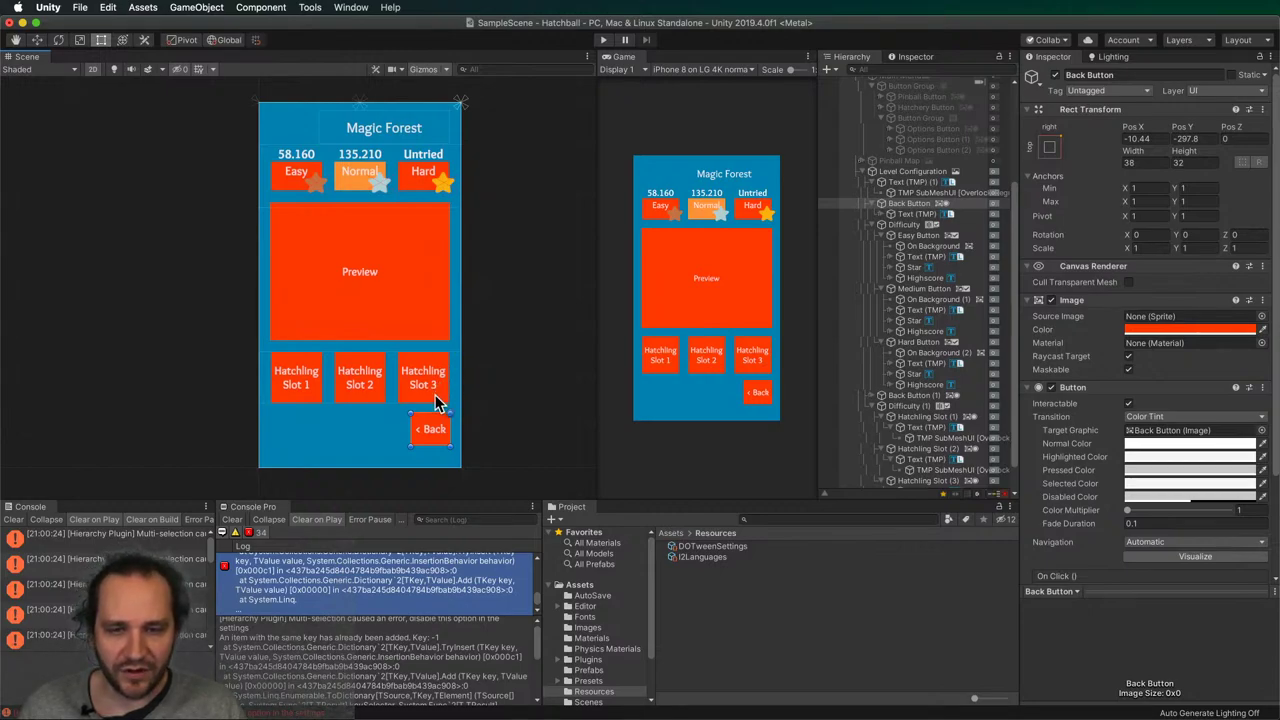
left_click(436, 400)
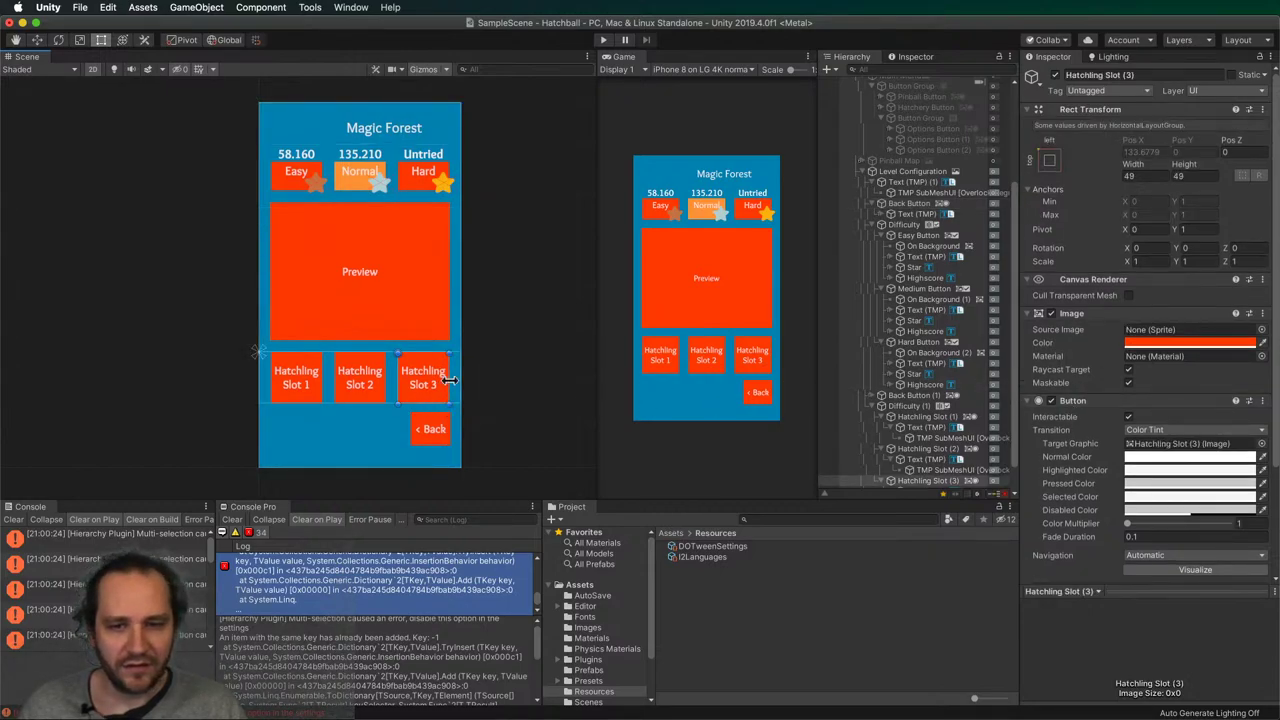
left_click(455, 384)
left_click(1171, 347)
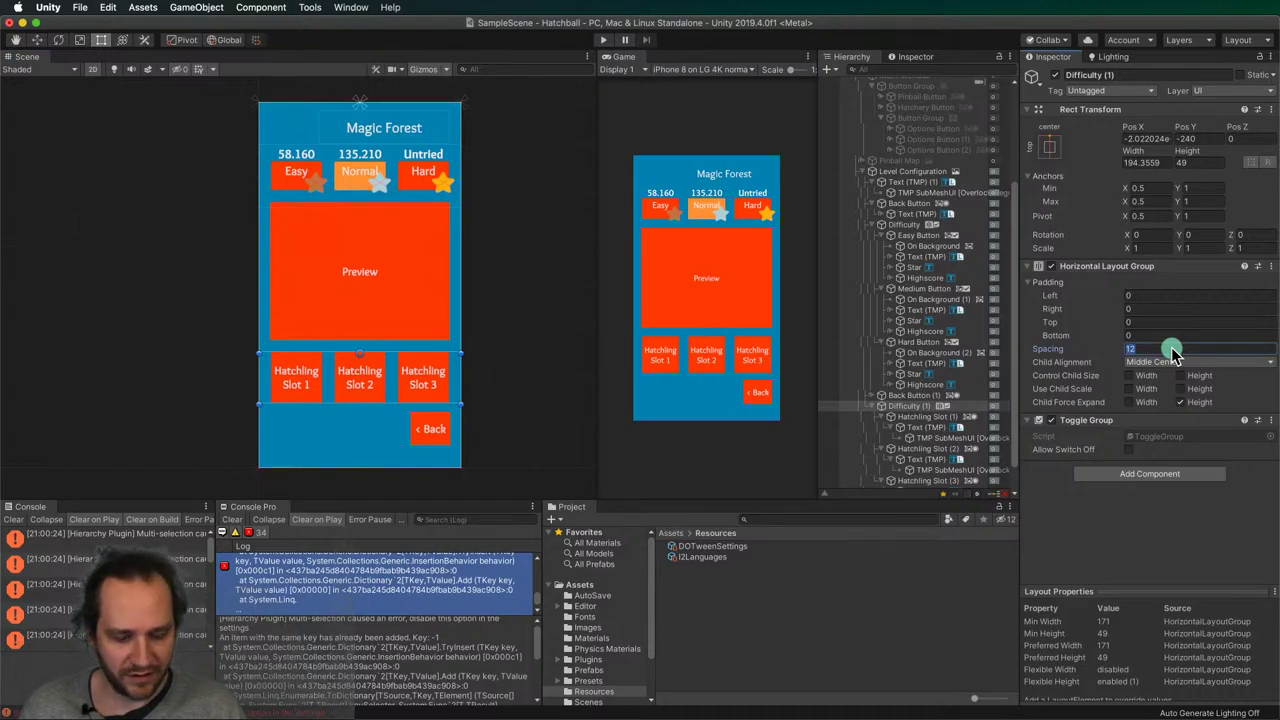
type("13")
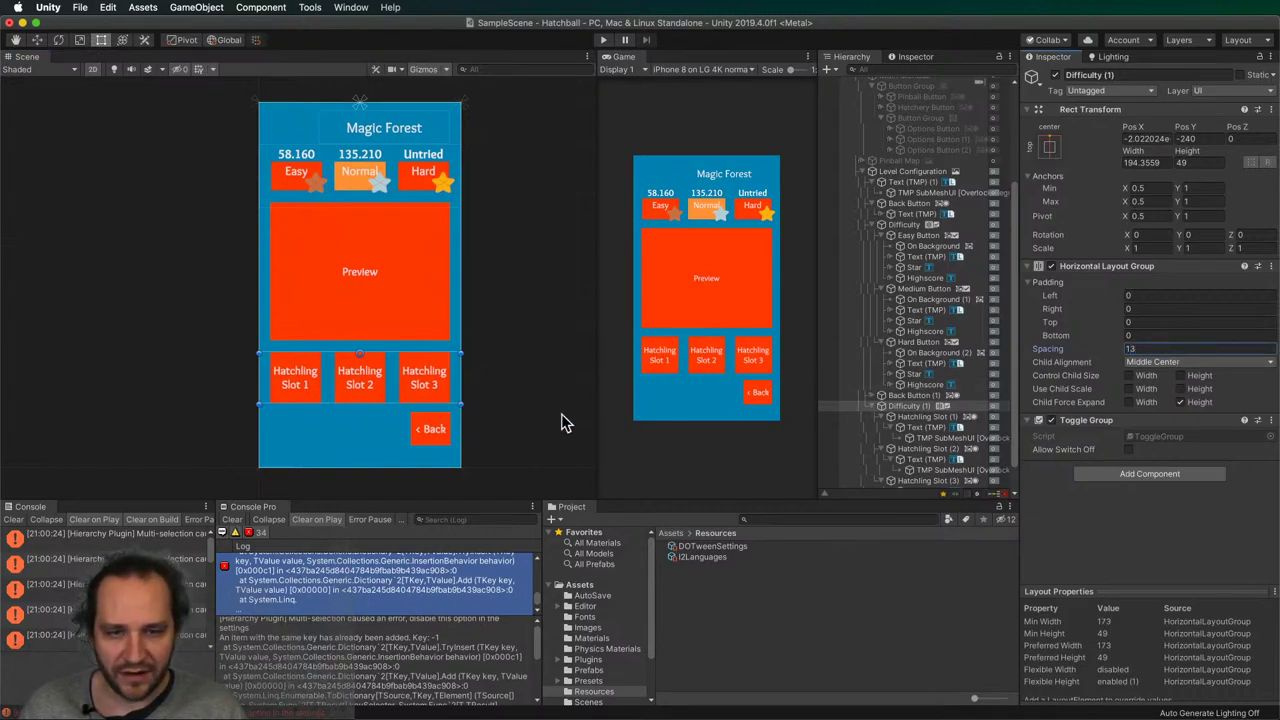
left_click(500, 390)
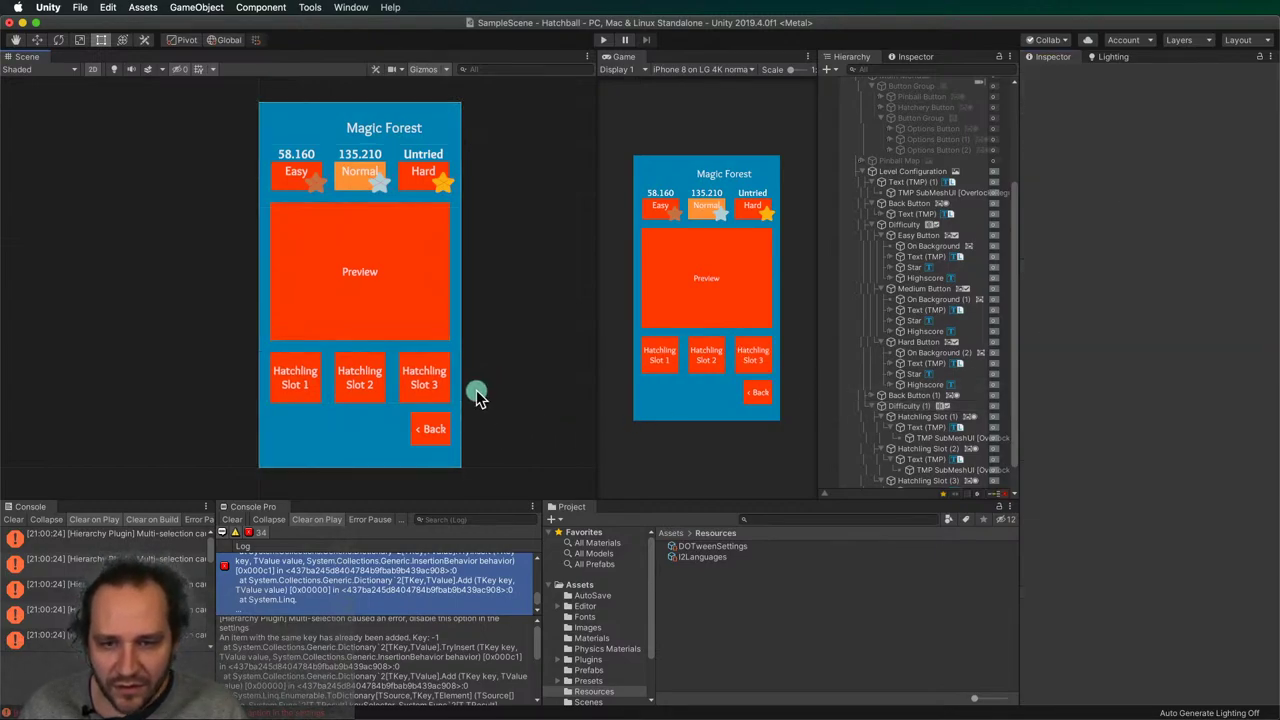
left_click(432, 432)
- Set the button's Pos X to -10.8 and enlarge it toward the bottom-left
left_click(1158, 139)
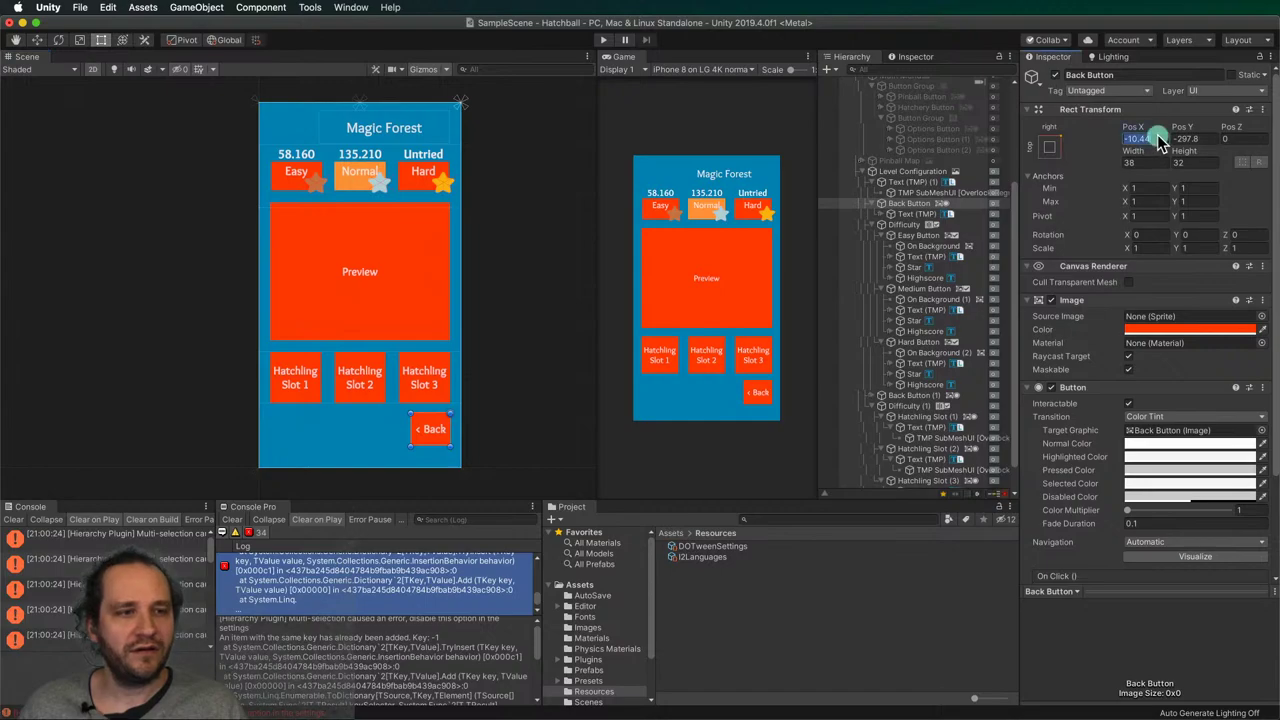
type("-10.8")
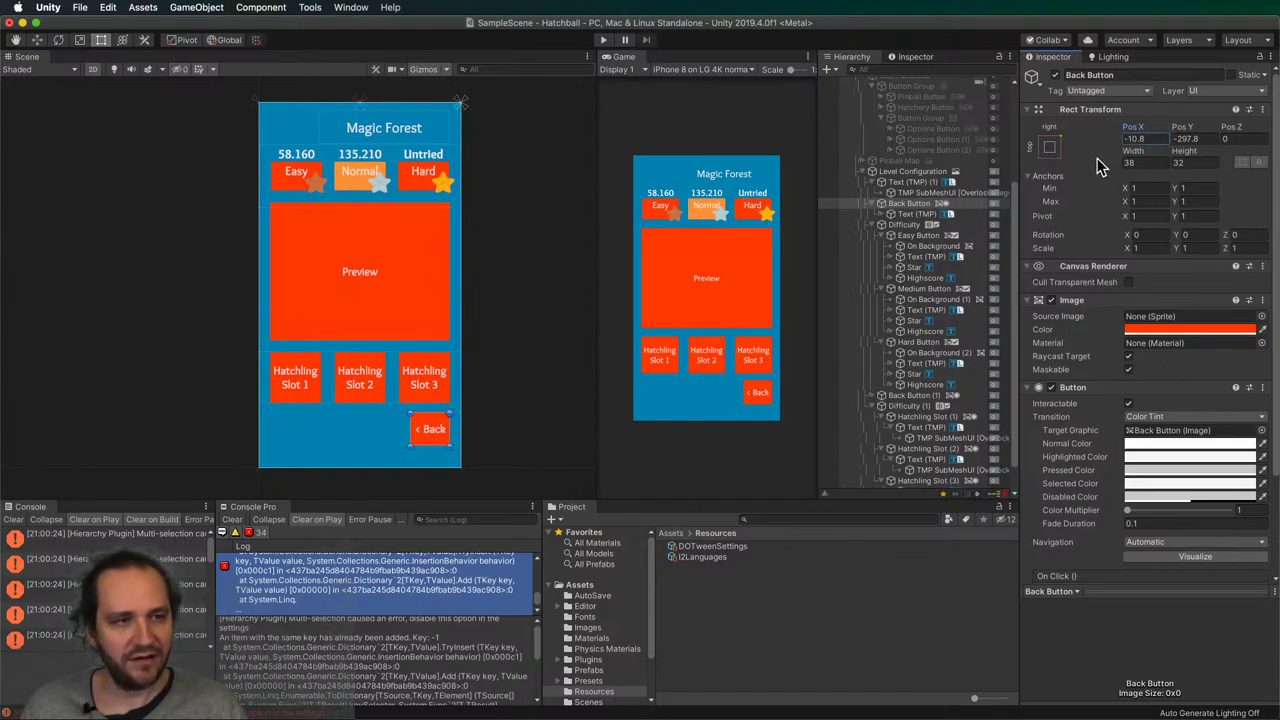
left_click_drag(405, 446, 346, 454)
- Change the button label from '< Back' to 'Play' with font size 18
left_click(392, 436)
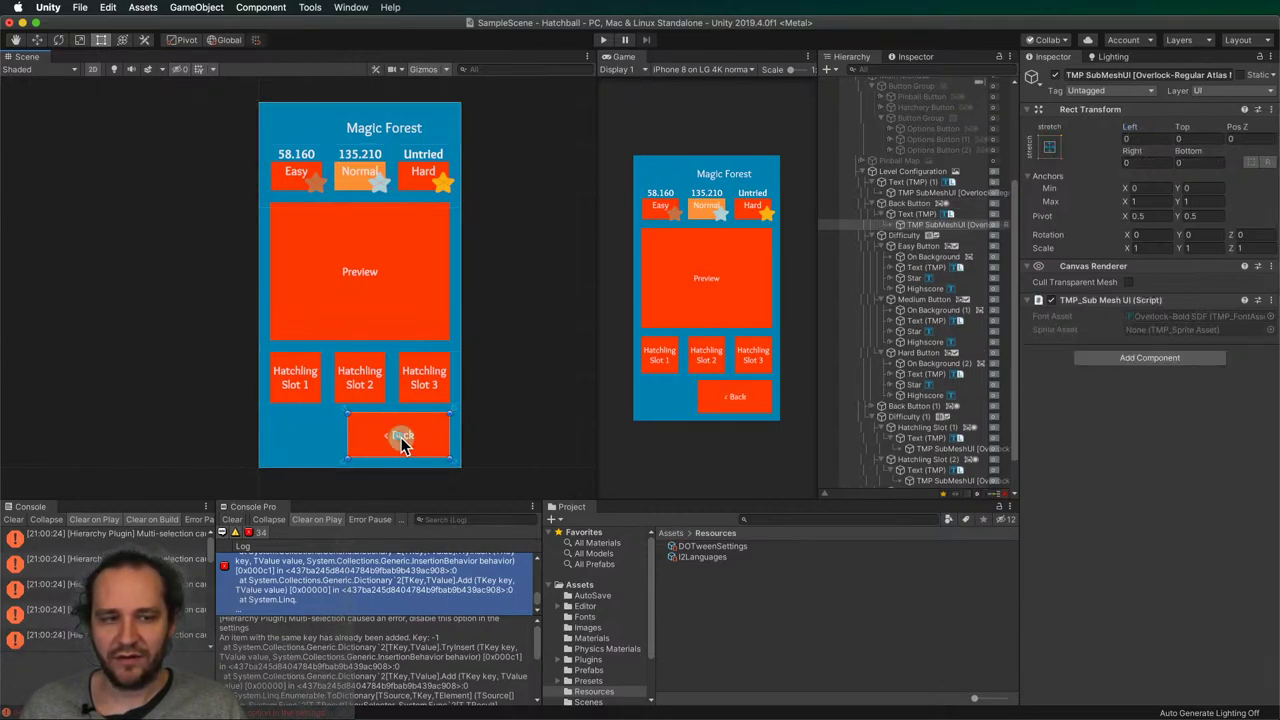
left_click(912, 214)
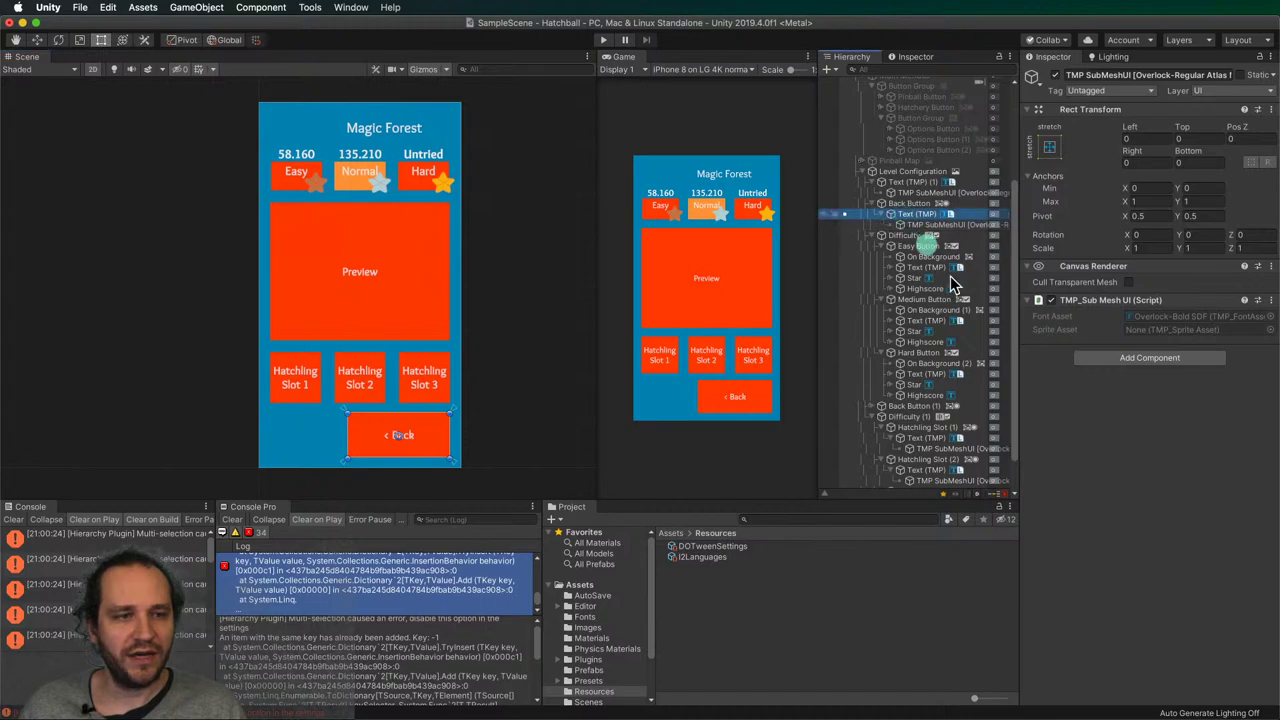
left_click(1105, 348)
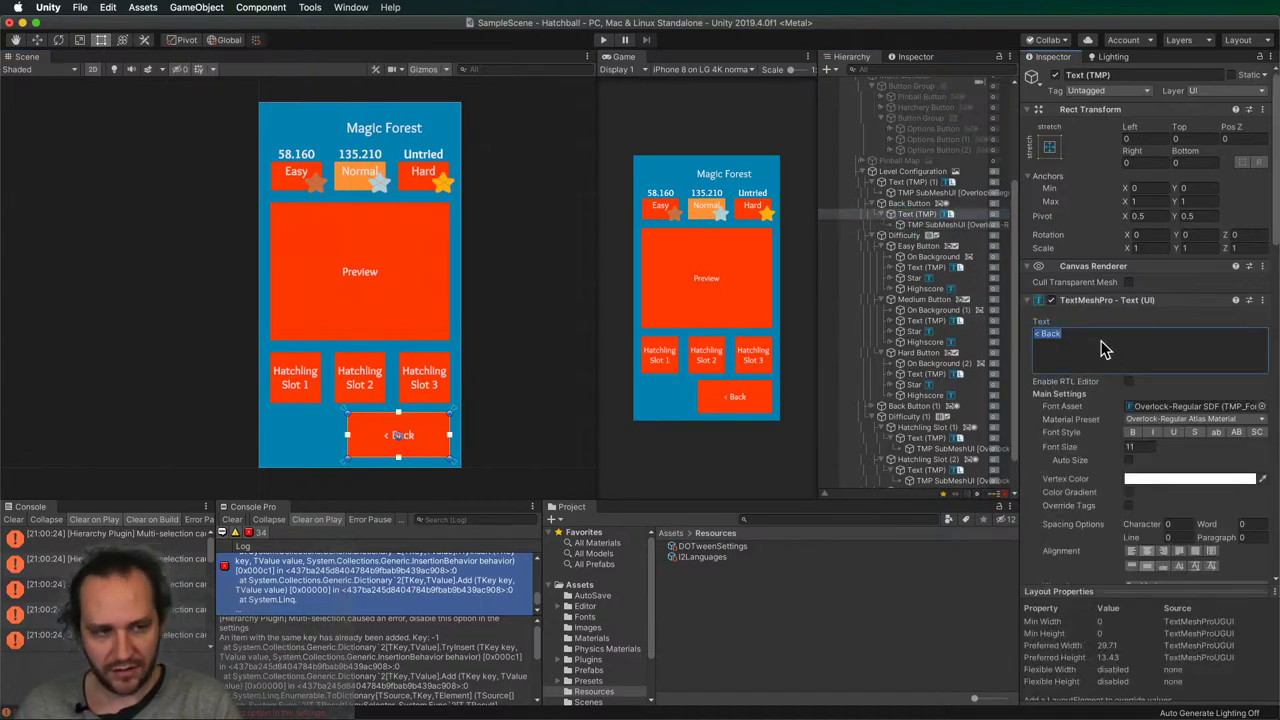
type("Play")
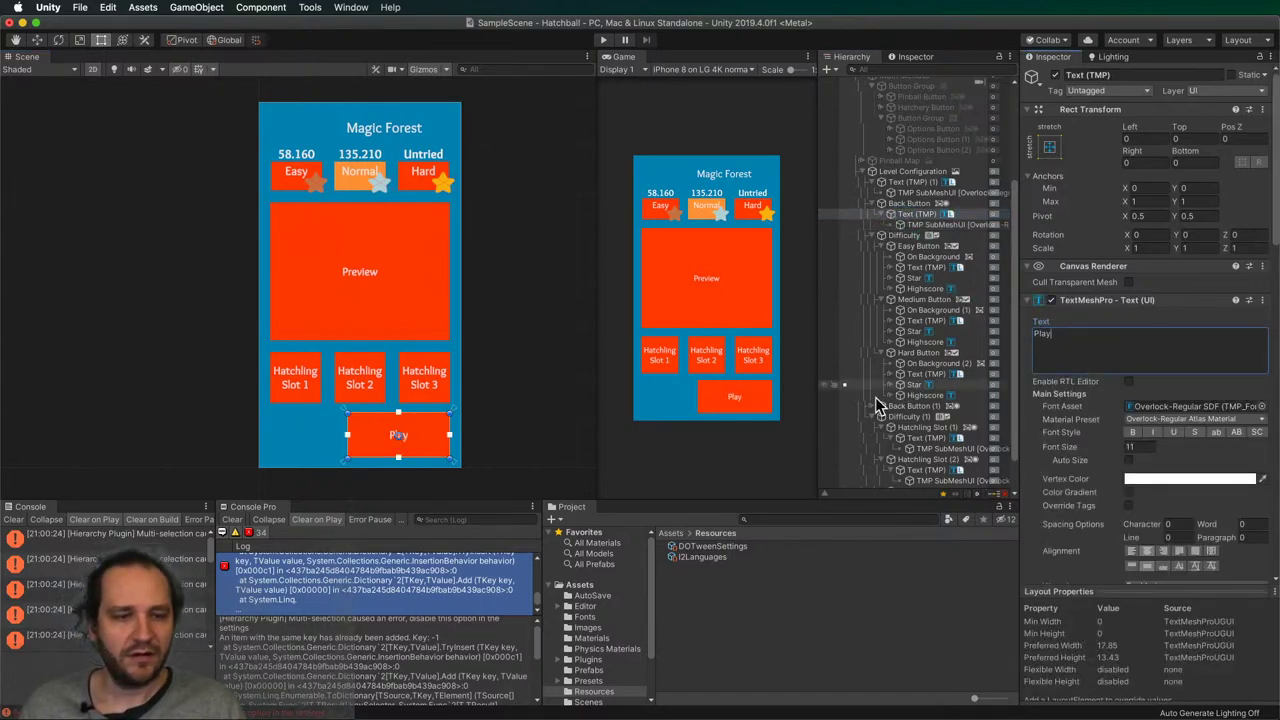
left_click(425, 440)
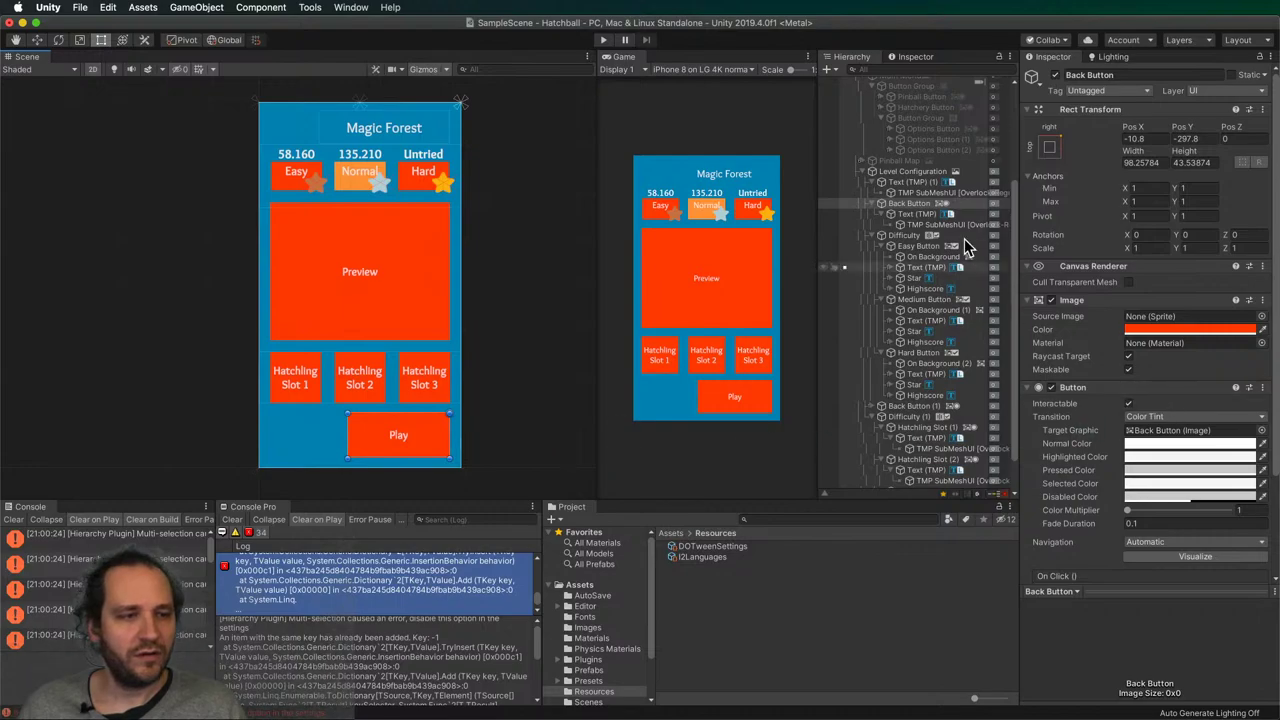
left_click(905, 218)
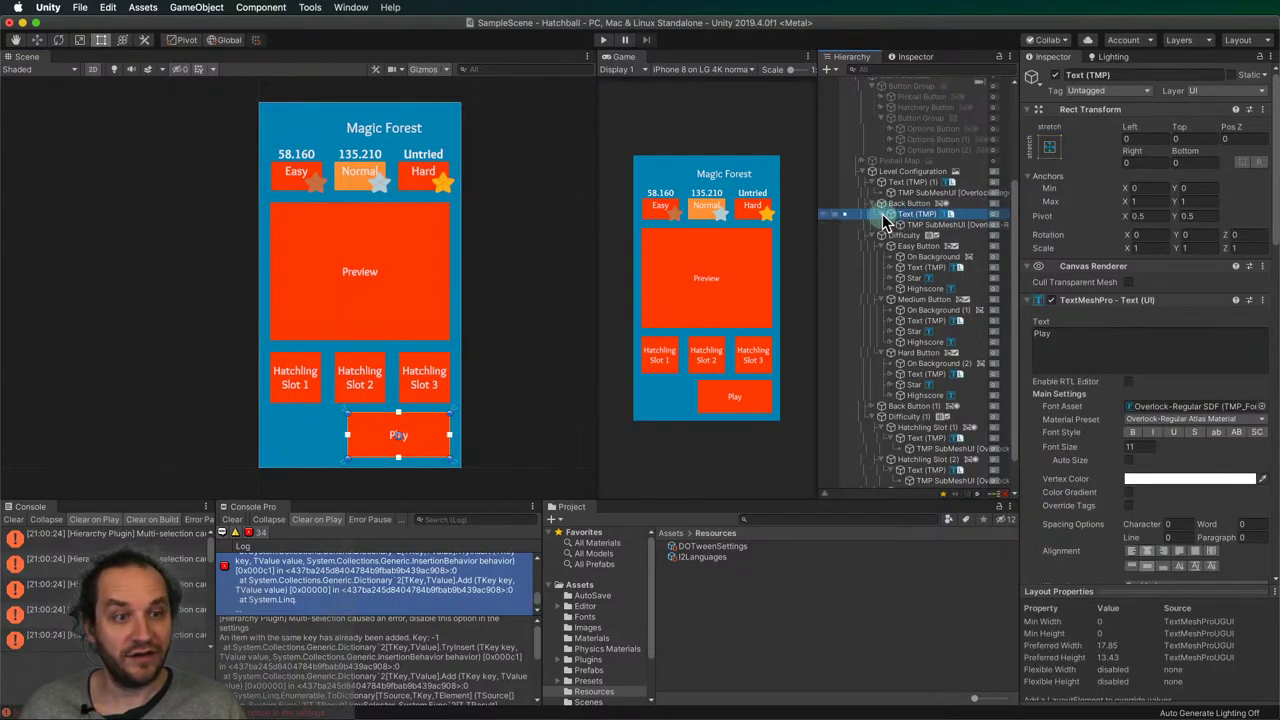
left_click(881, 214)
left_click(1143, 452)
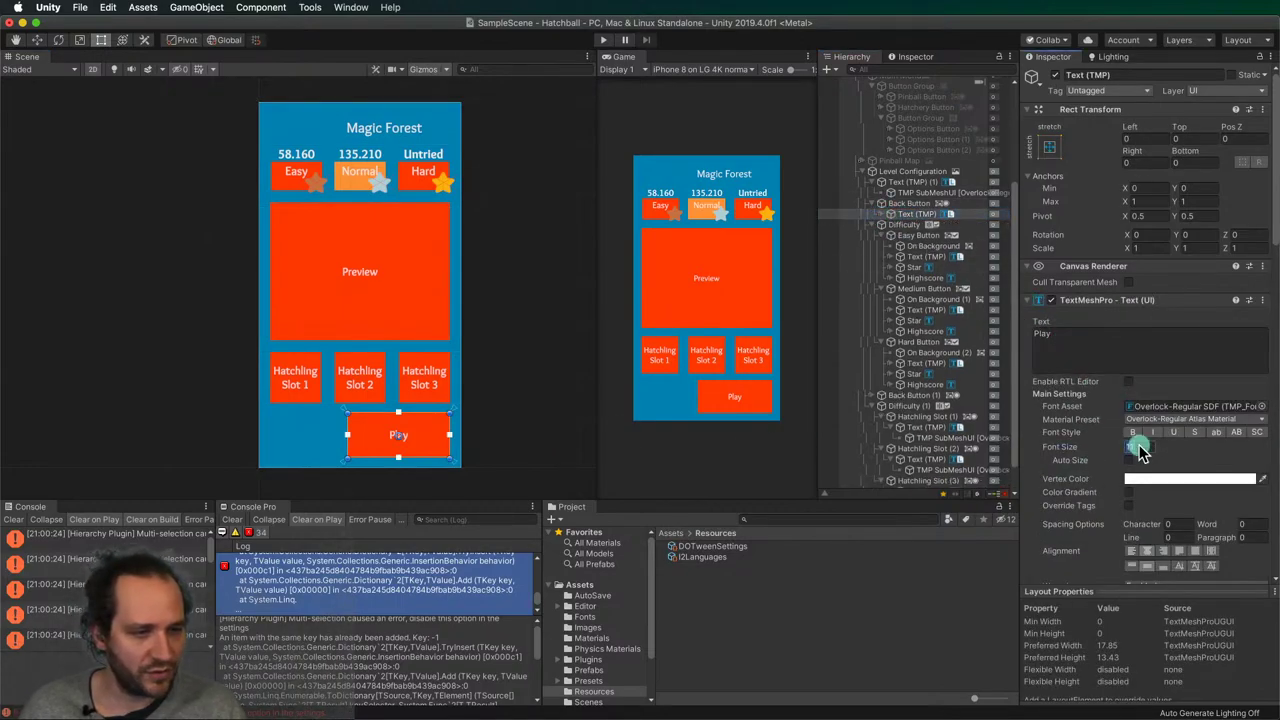
type("18")
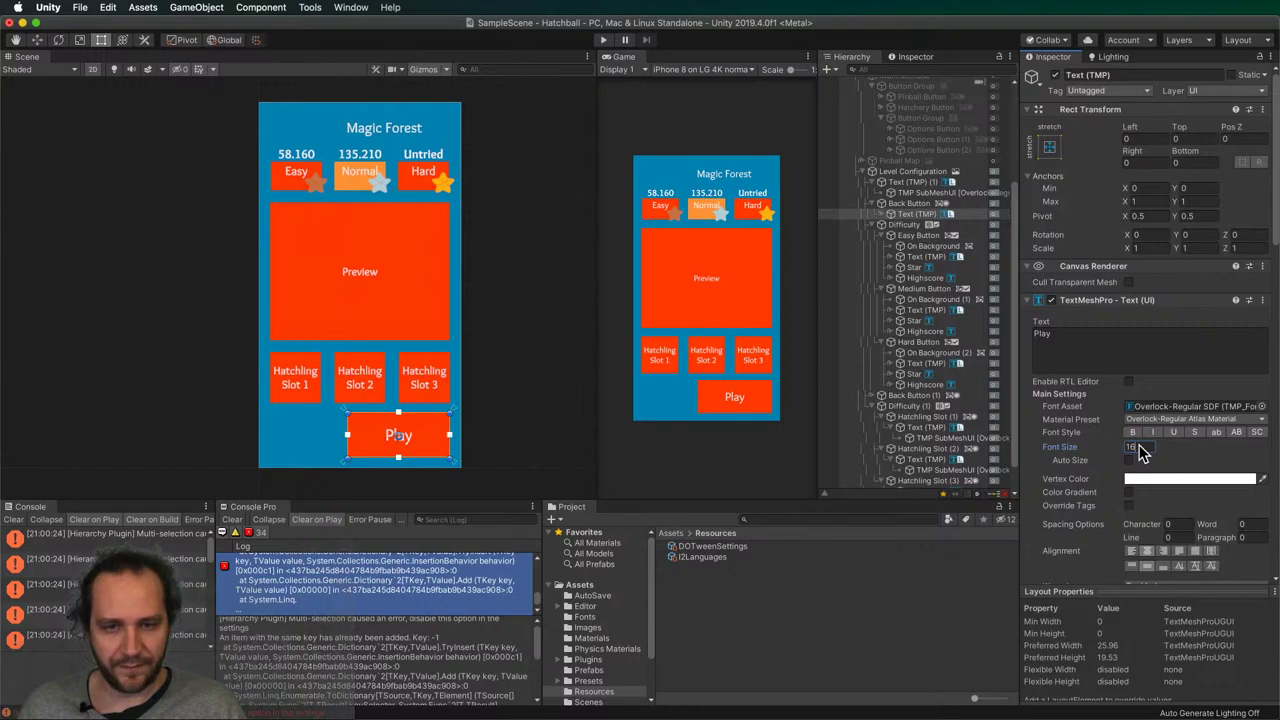
left_click(583, 323)
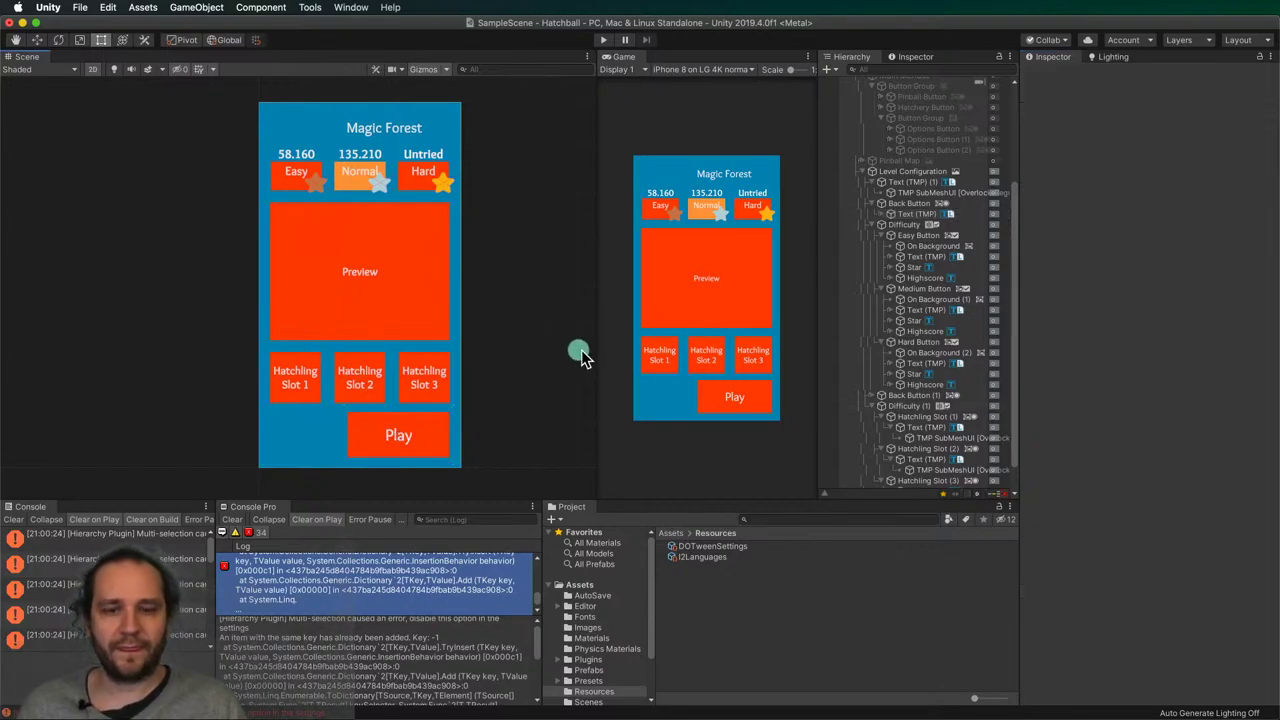
- Nudge the Hatchling Slot row down and shorten the Preview area slightly
left_click(443, 447)
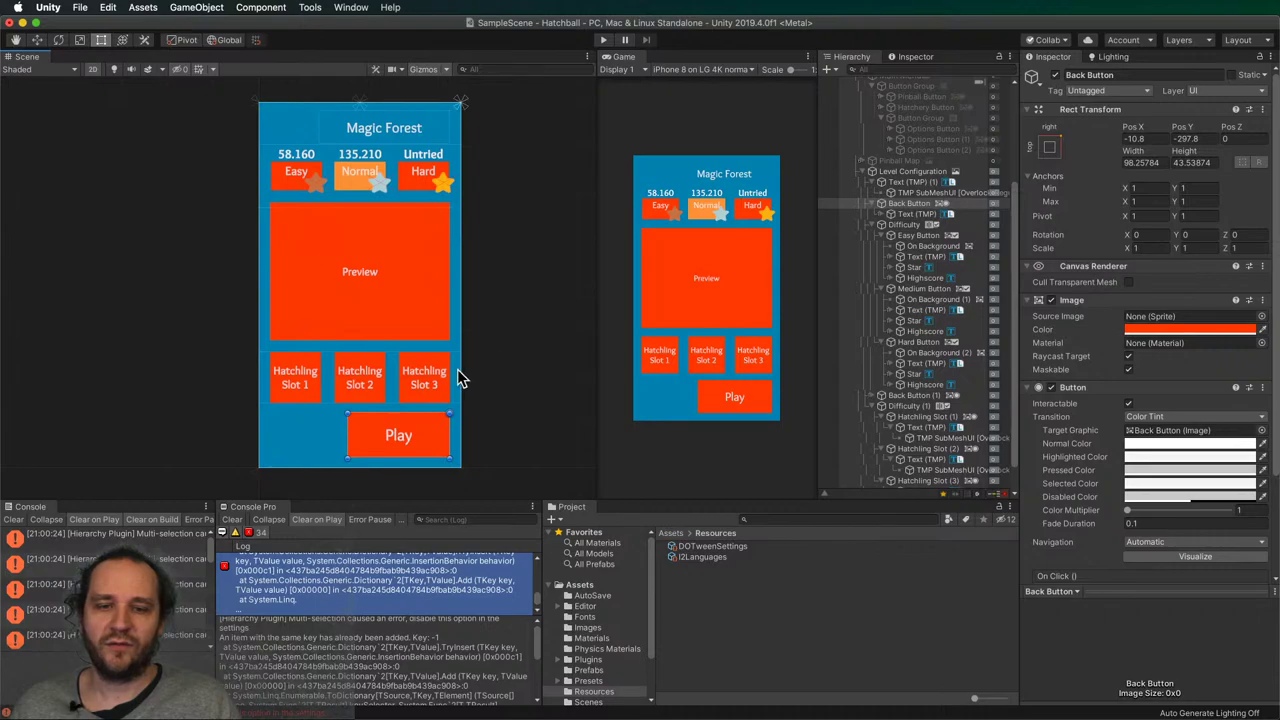
left_click(458, 377)
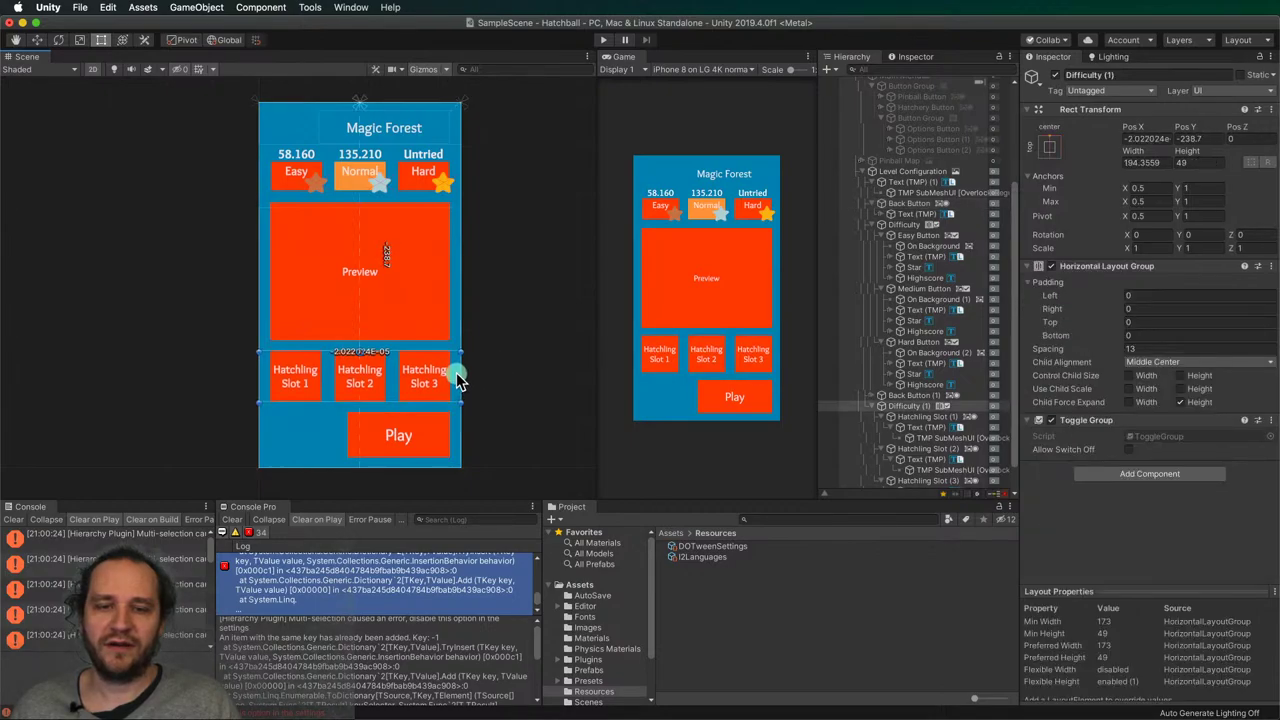
left_click_drag(458, 380, 457, 376)
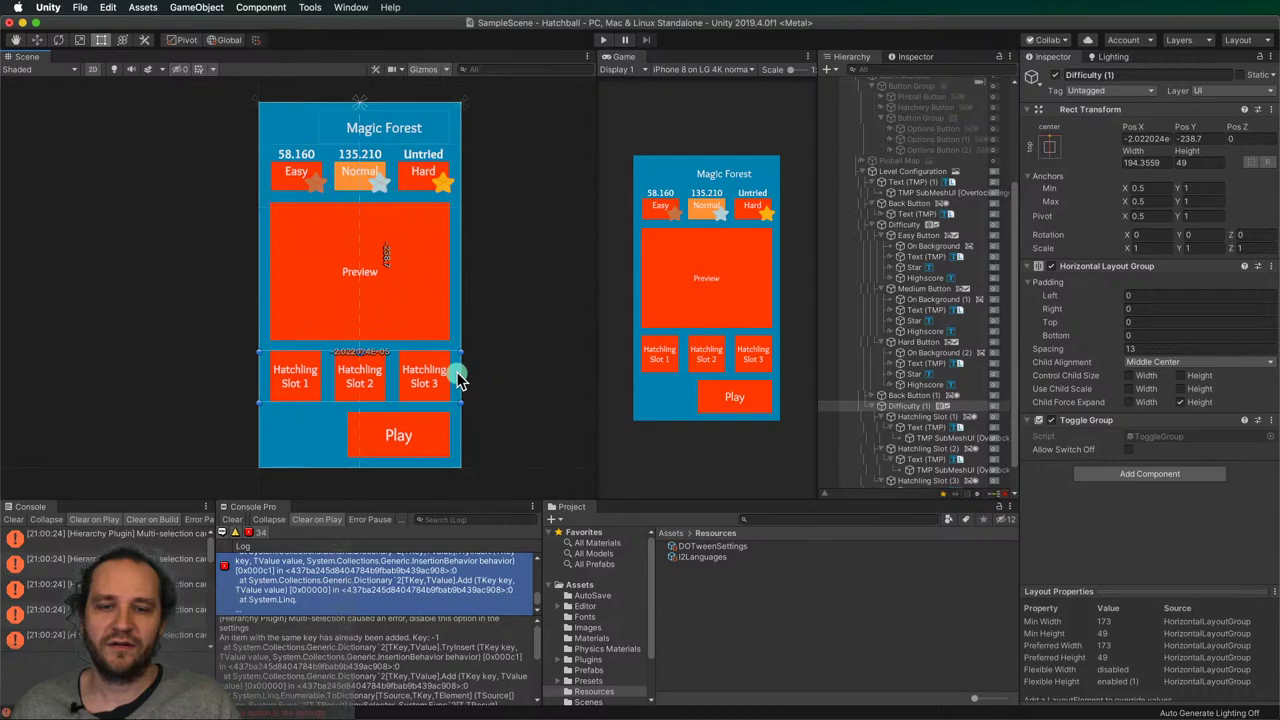
left_click(429, 331)
left_click(421, 336)
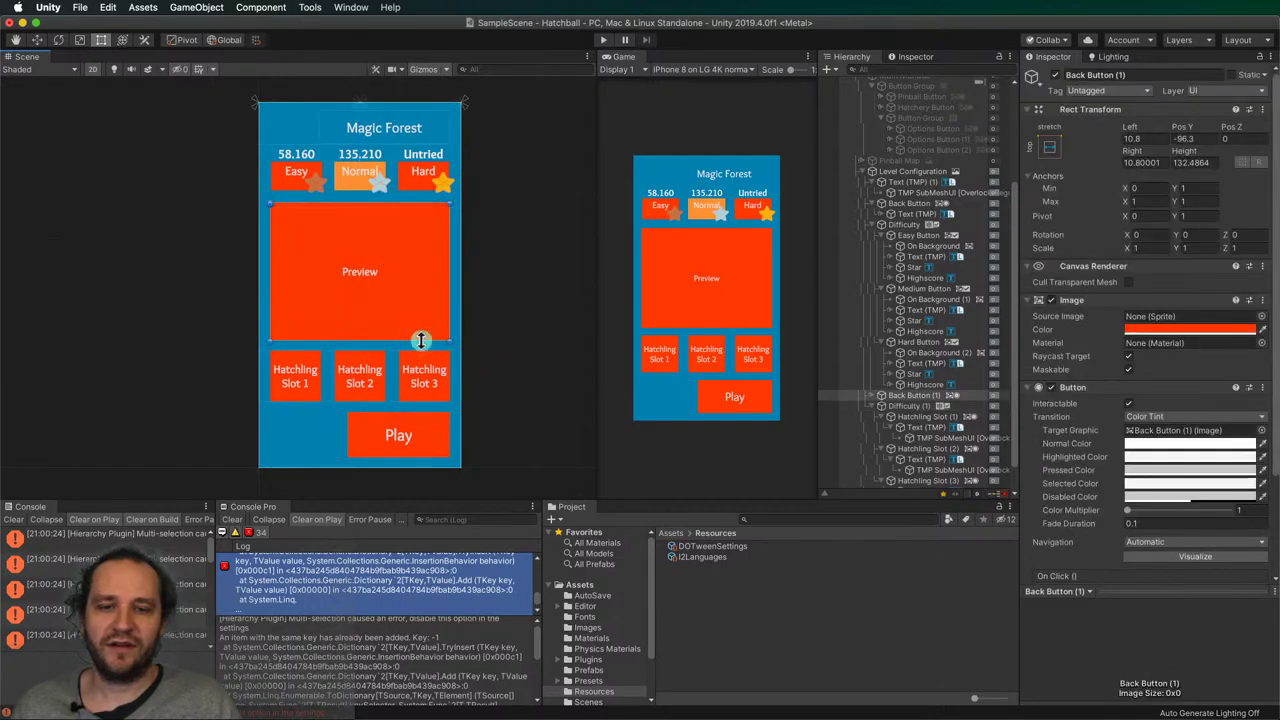
left_click_drag(421, 340, 421, 339)
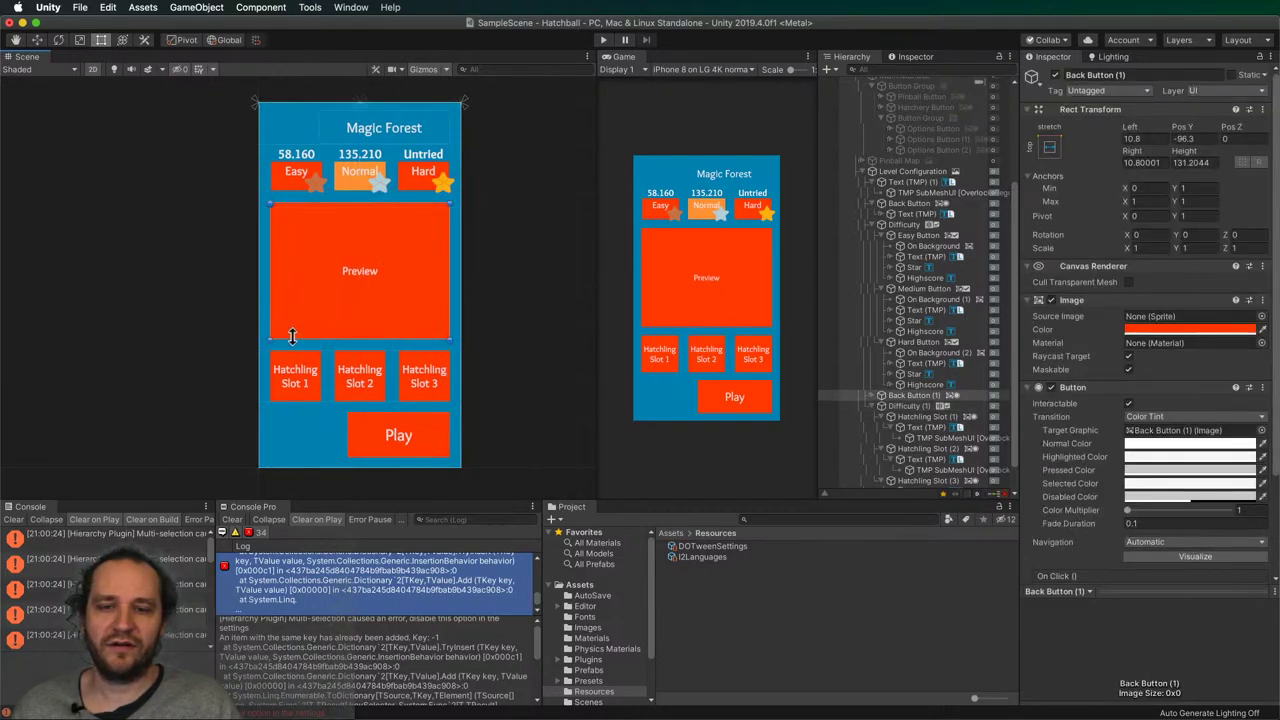
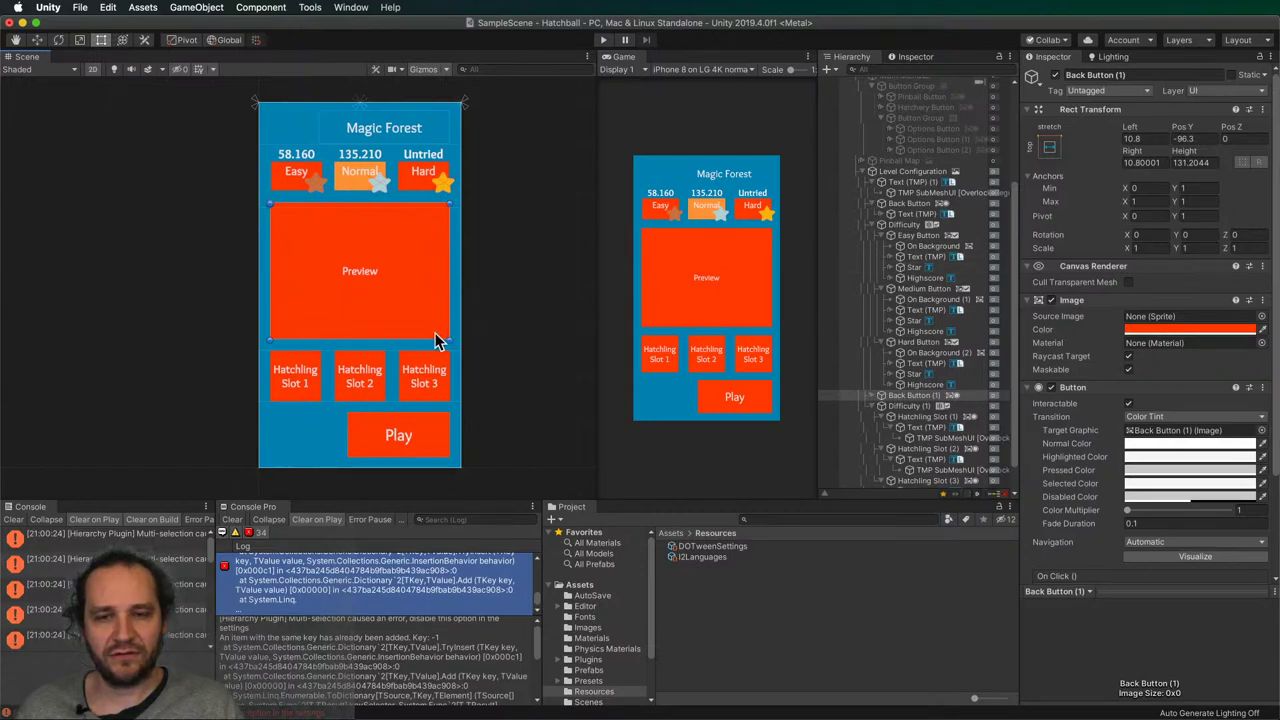
- Set the Preview panel's Anchors Min Y to 0 so it stretches vertically
left_click(1190, 188)
type("0")
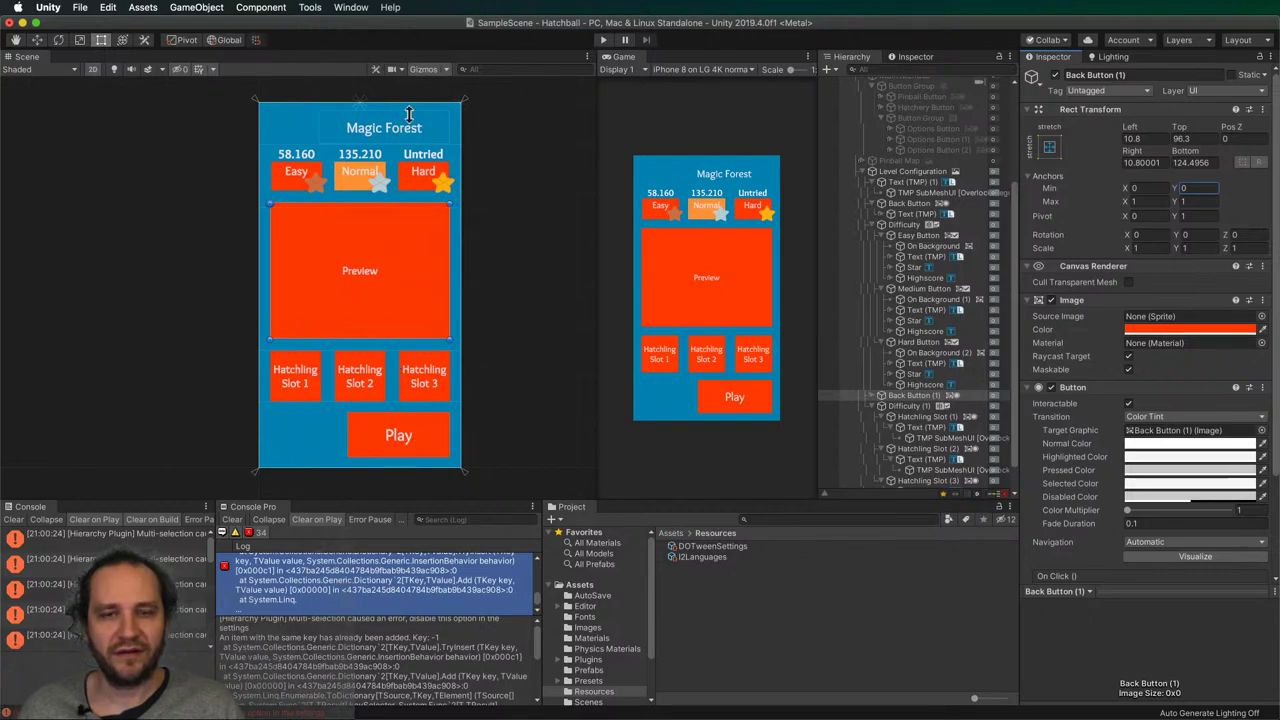
left_click(537, 290)
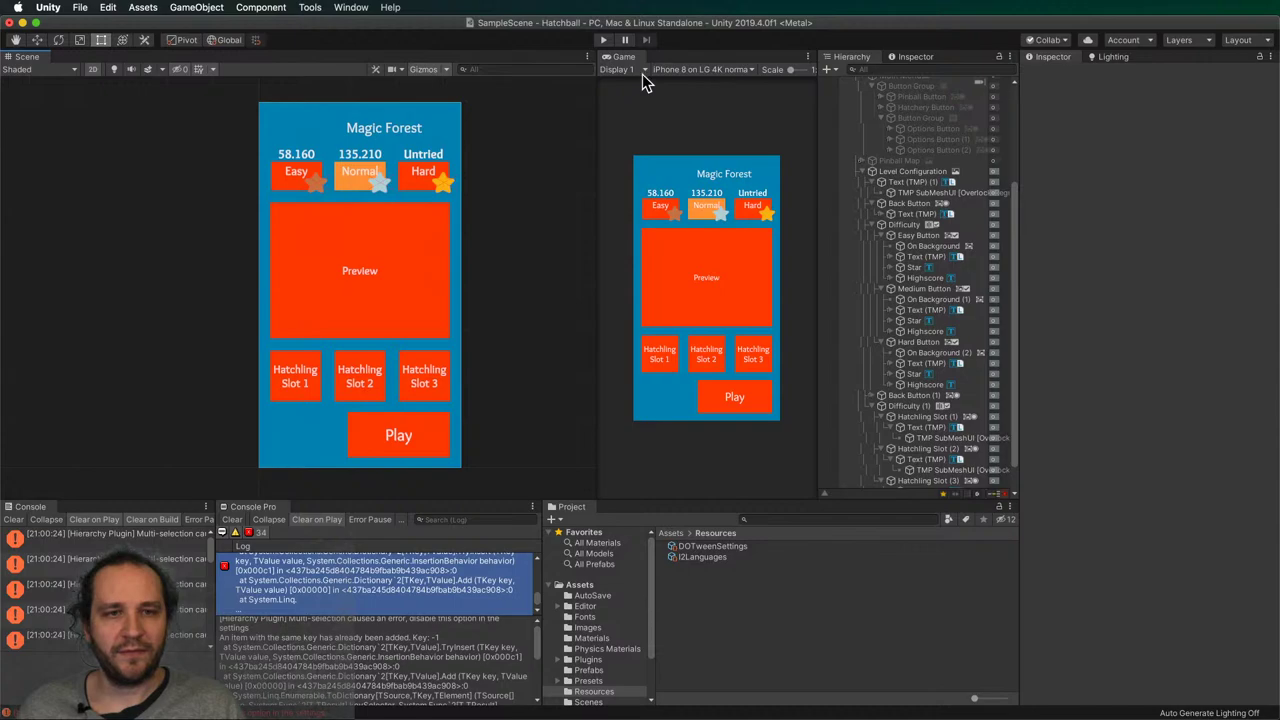
- Check the layout at iPhone X, undo the panel change, and return to iPhone 8
left_click(670, 71)
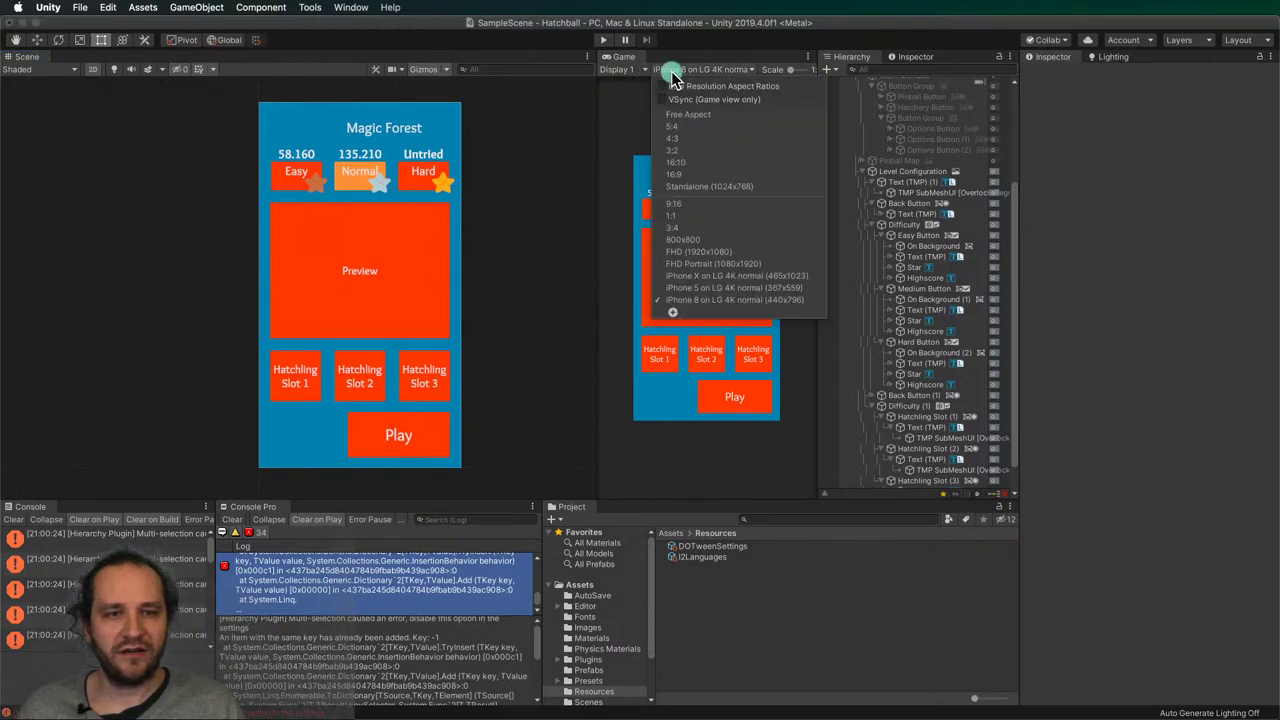
left_click(728, 276)
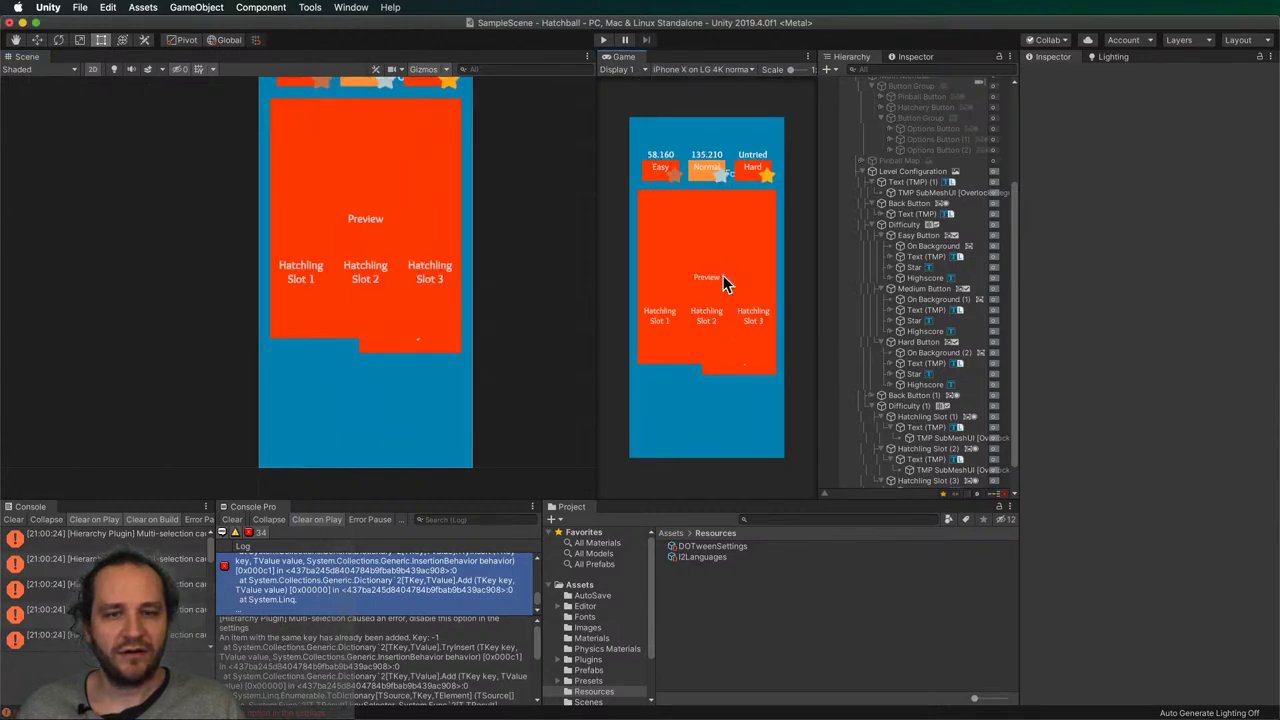
left_click(460, 317)
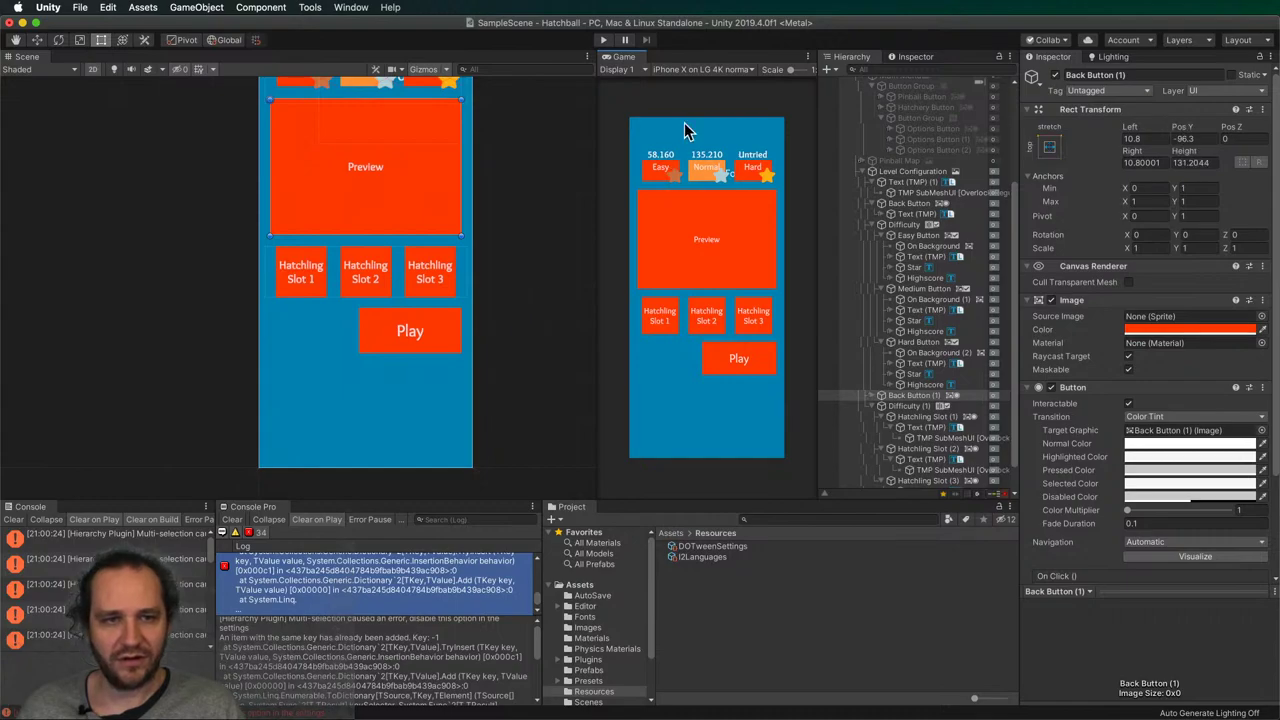
key("super+z")
left_click(721, 72)
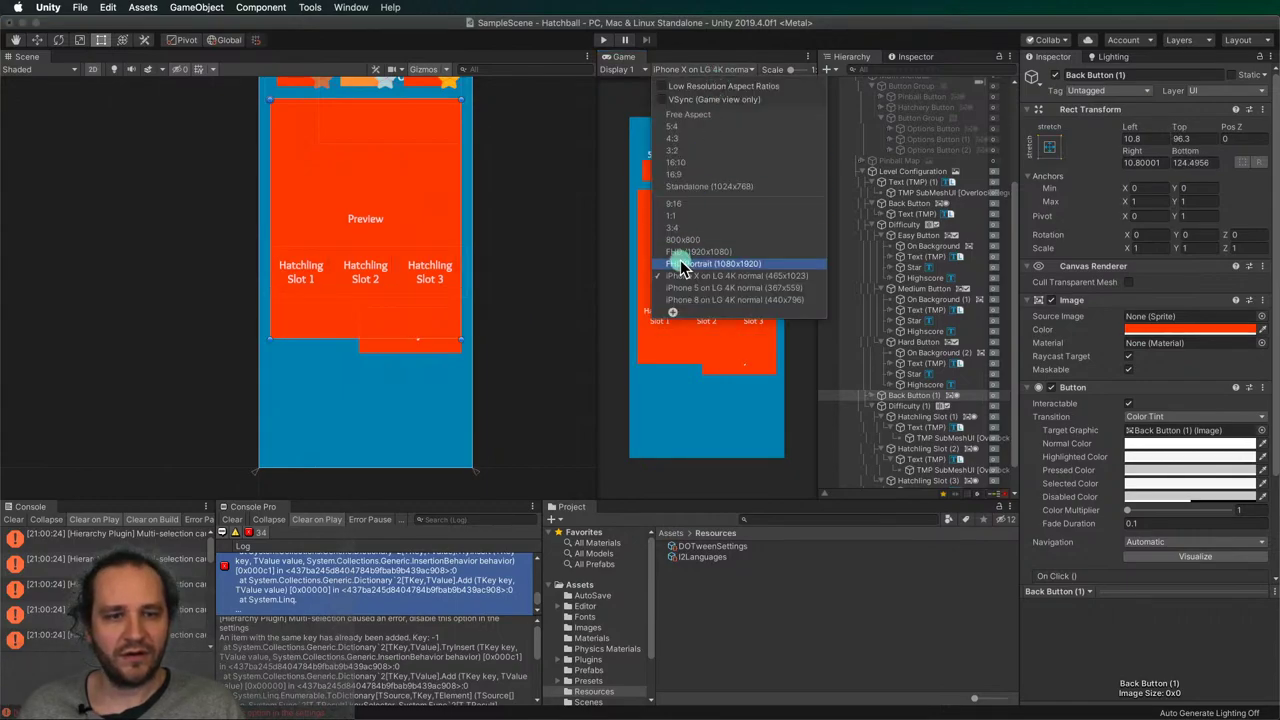
left_click(668, 290)
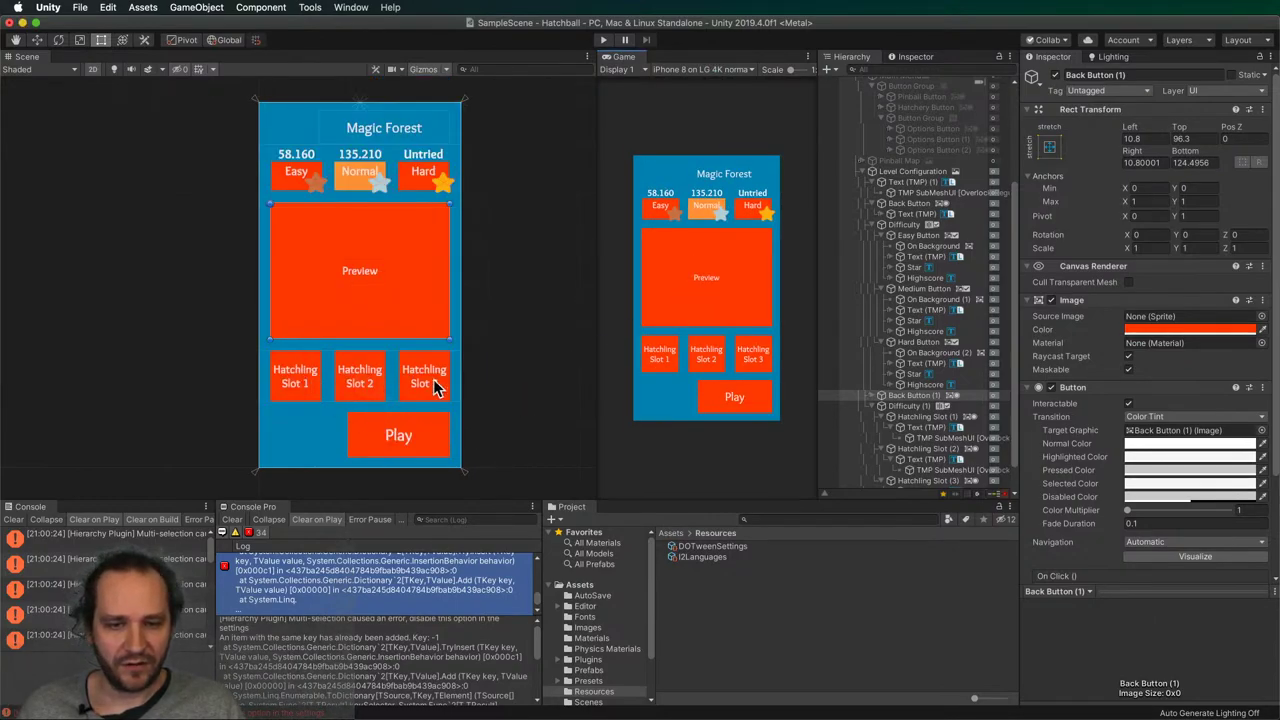
left_click_drag(371, 414, 209, 449)
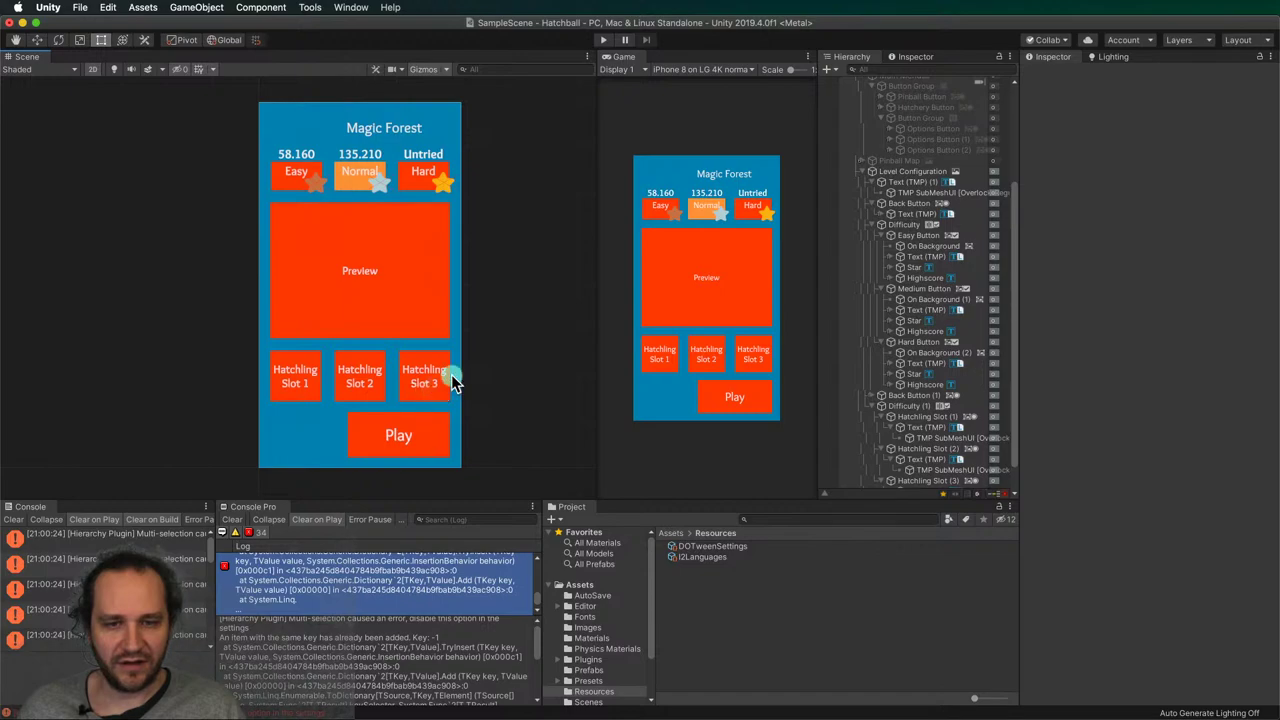
- Set the Hatchling slot row's Anchors Max Y to 0, keeping Min X at 0.5
left_click(451, 378)
left_click(1140, 188)
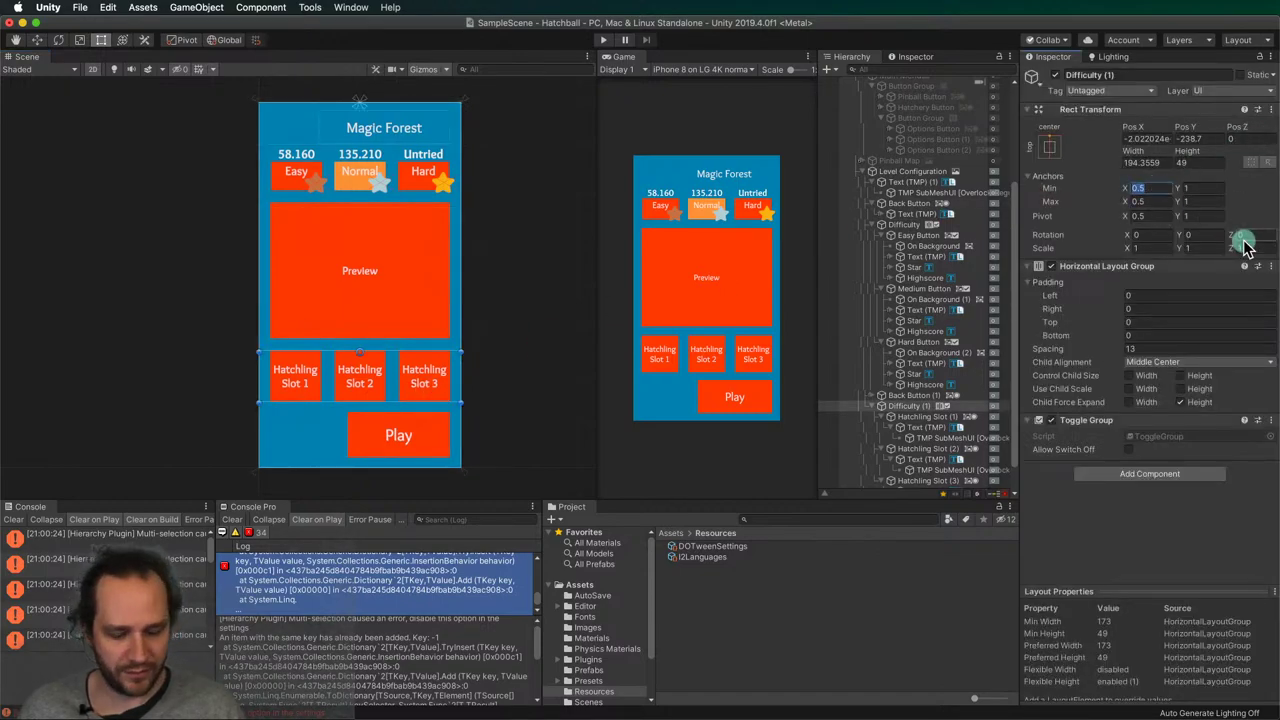
type("0")
key("Tab")
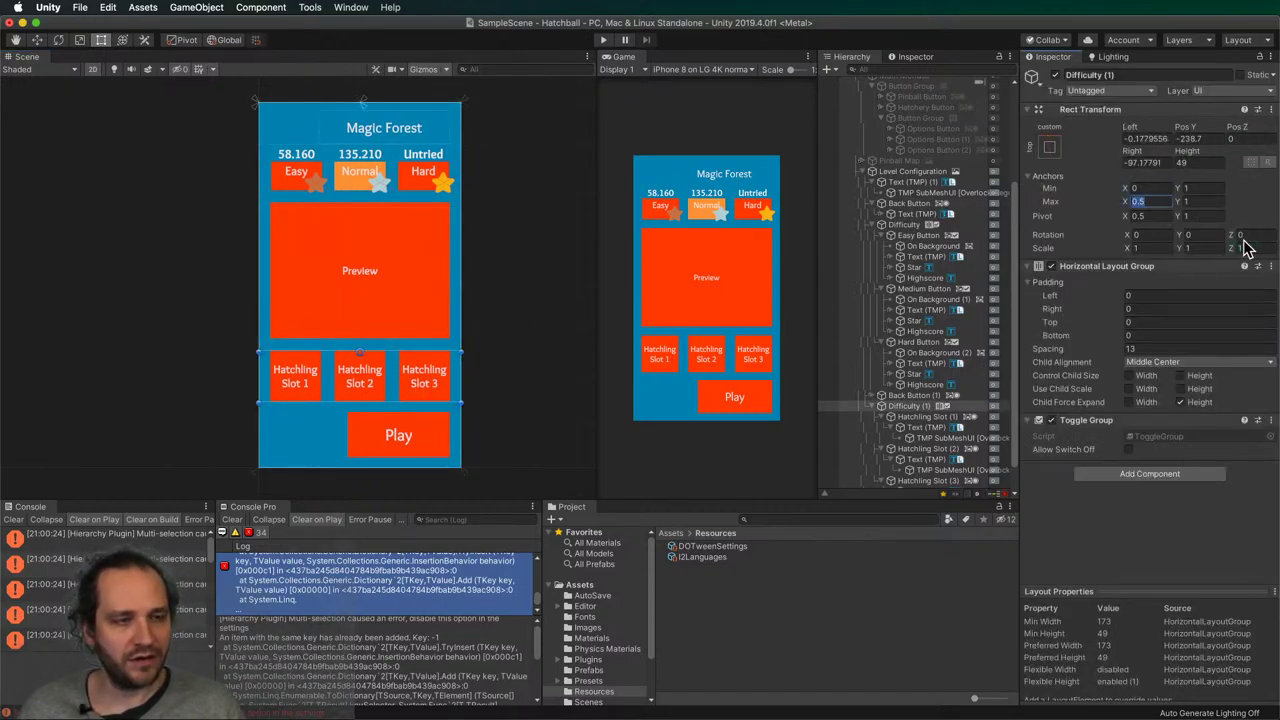
key("super+z")
key("Tab")
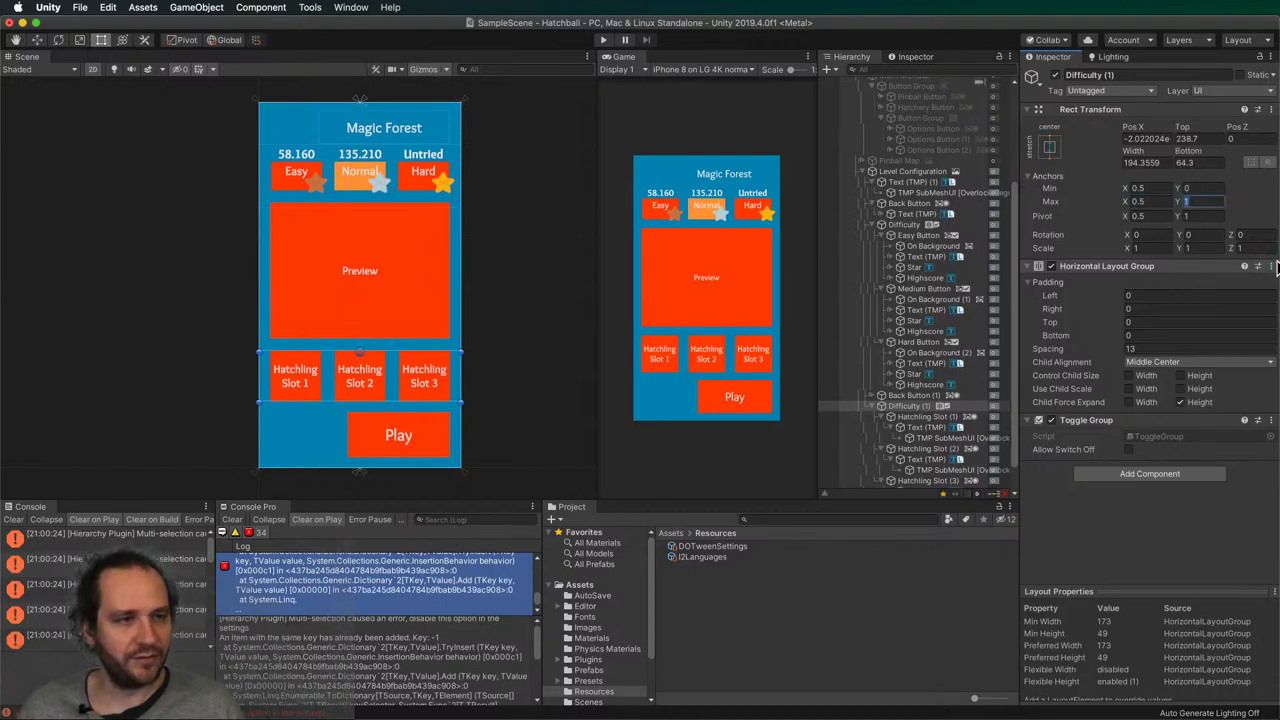
type("0")
key("Tab")
key("Tab")
- Set the Play button's Anchors Min Y and Max Y to 0 to pin it bottom
type("0")
left_click(452, 435)
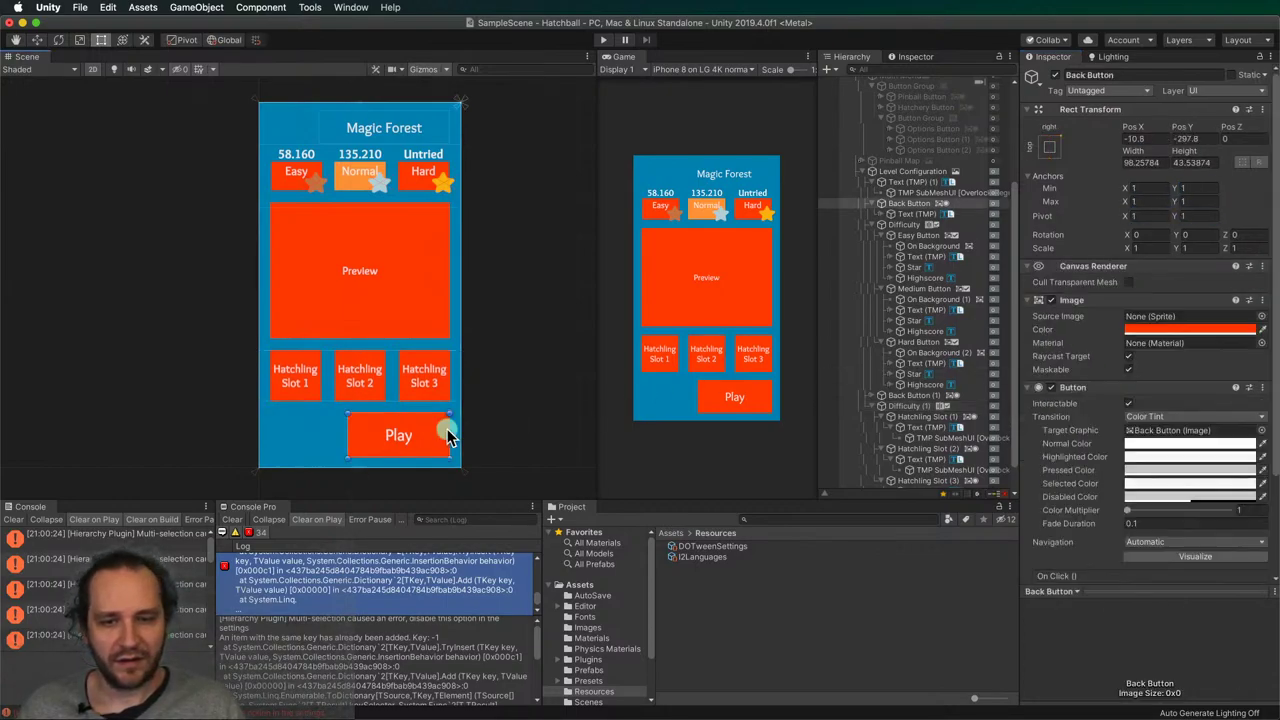
left_click(1205, 188)
type("0")
key("Tab")
key("Tab")
type("0")
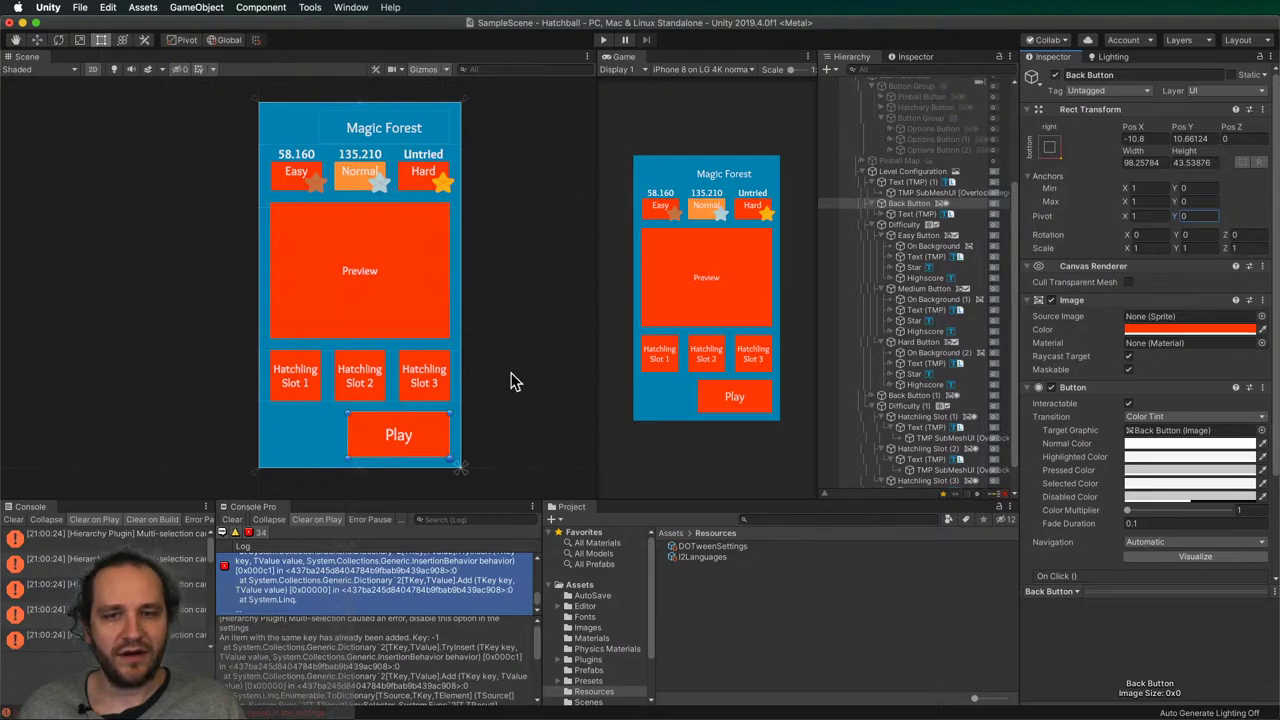
- Duplicate the Pinball Map's Back Button and move the copy into Level Configuration
scroll(905, 225, "up", 3)
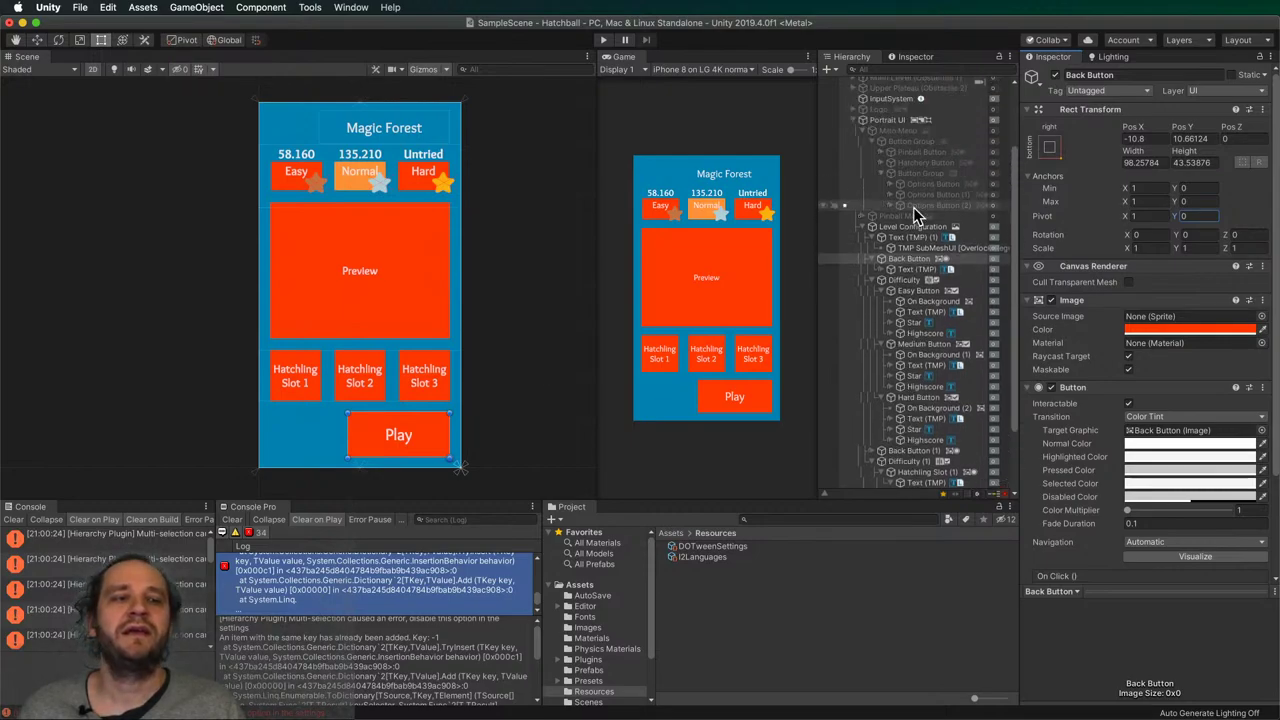
left_click(866, 214)
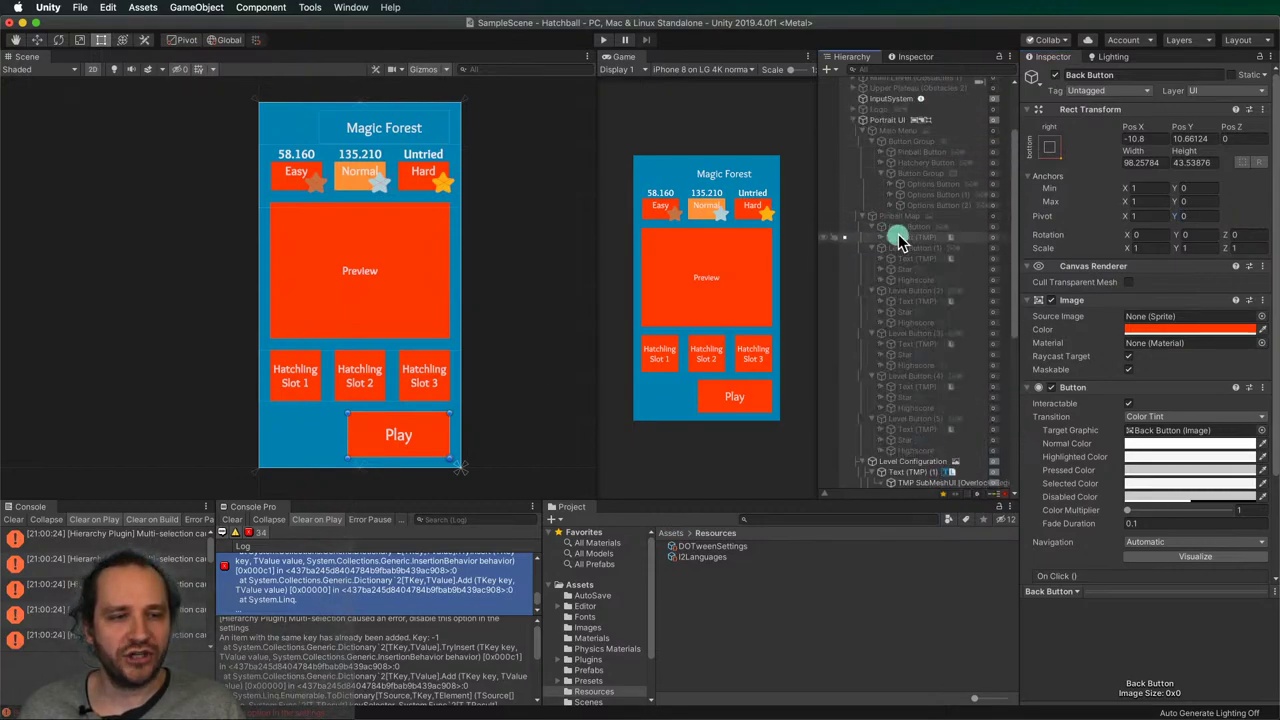
scroll(914, 214, "down", 3)
key("super+d")
scroll(935, 230, "up", 3)
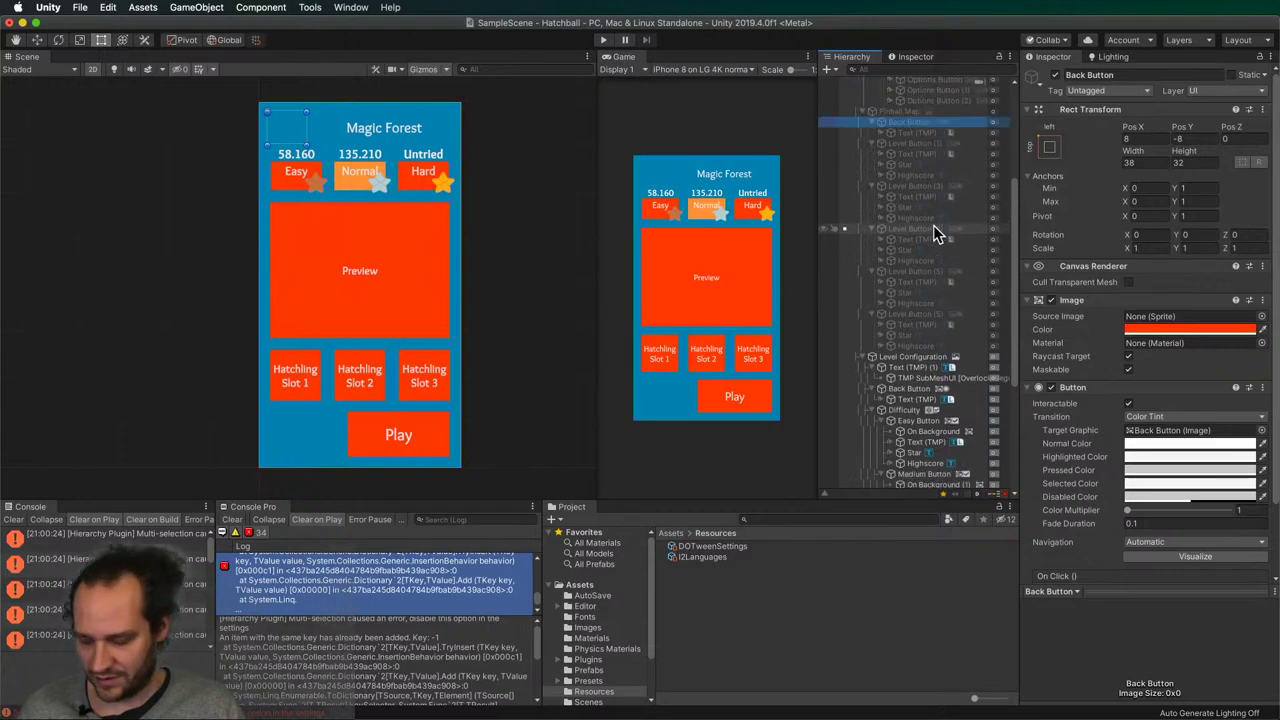
mouse_move(908, 358)
left_mouse_down()
mouse_move(903, 383)
mouse_move(906, 367)
left_mouse_up()
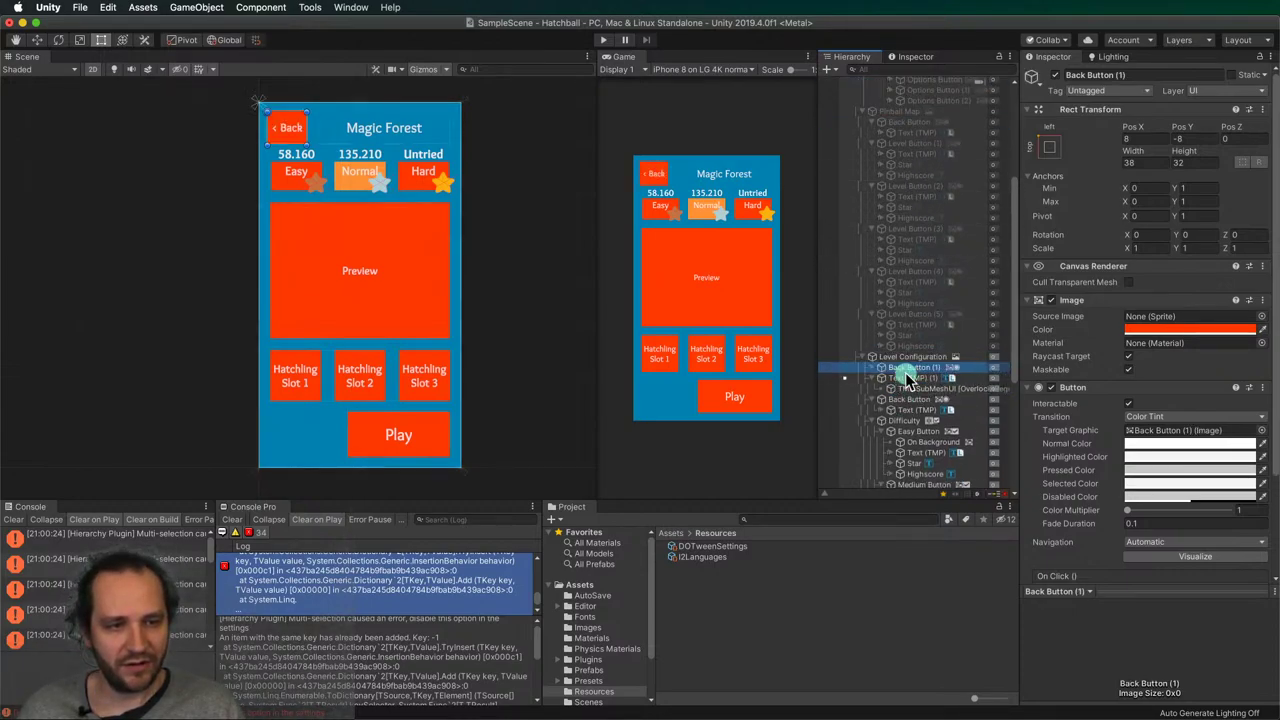
- Rename the copy to Back Button and the title text object below to Level Name
key("Return")
key("End")
key("BackSpace")
key("BackSpace")
key("BackSpace")
key("BackSpace")
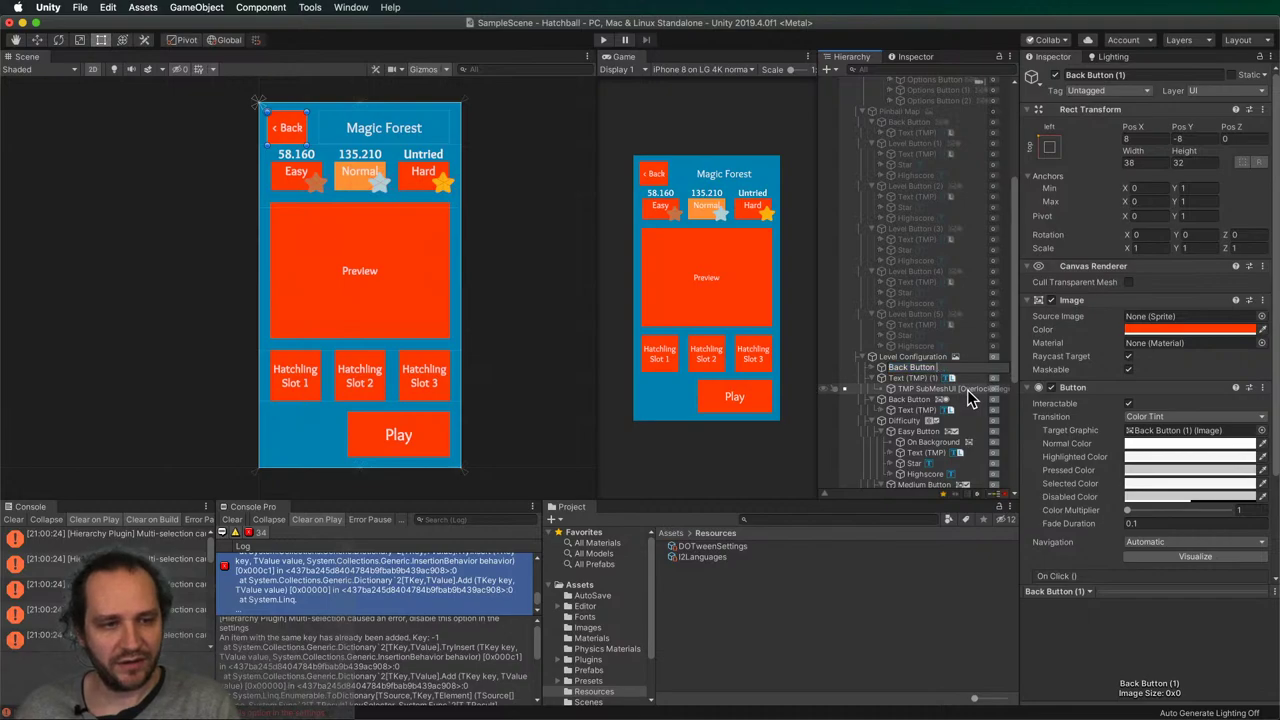
key("Return")
key("Down")
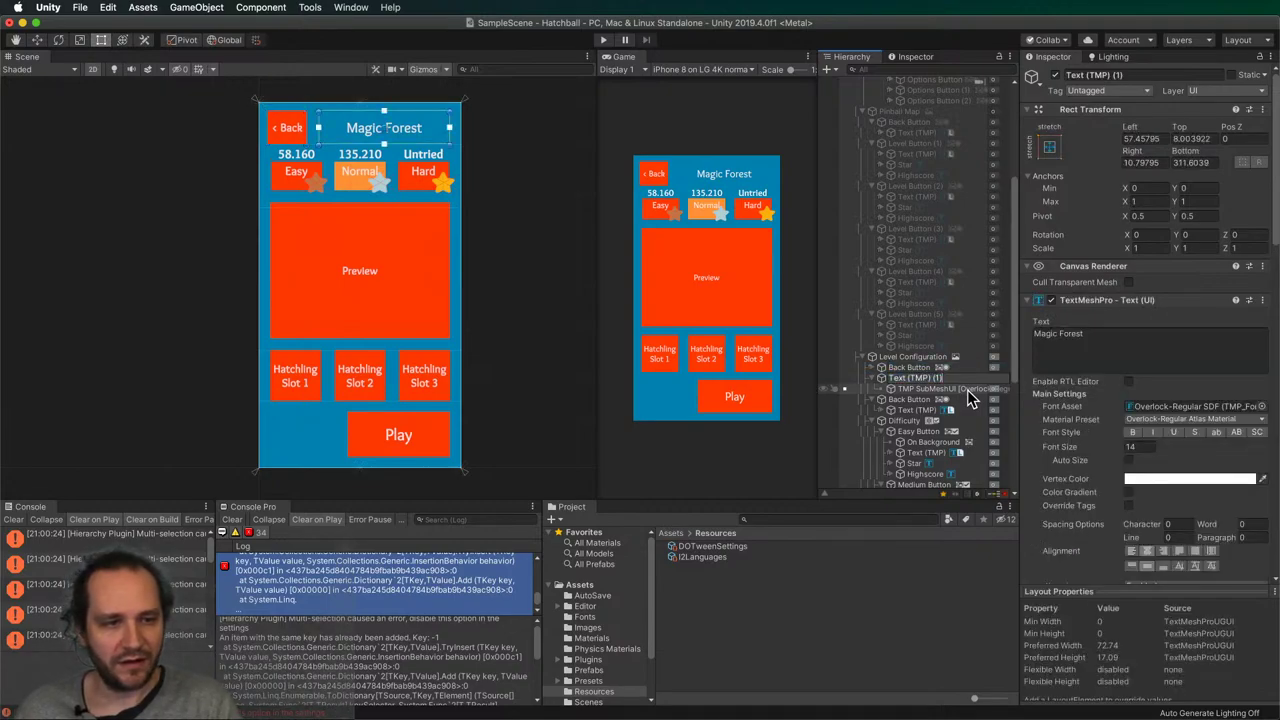
key("Return")
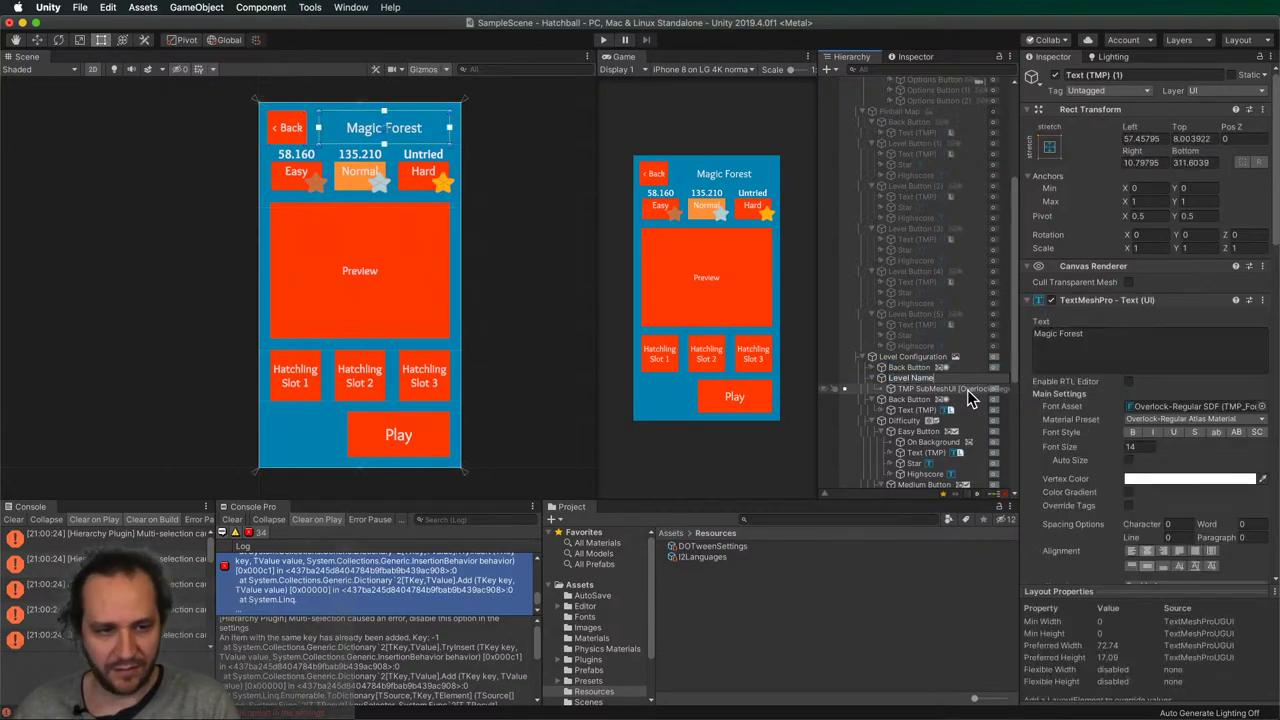
key("Return")
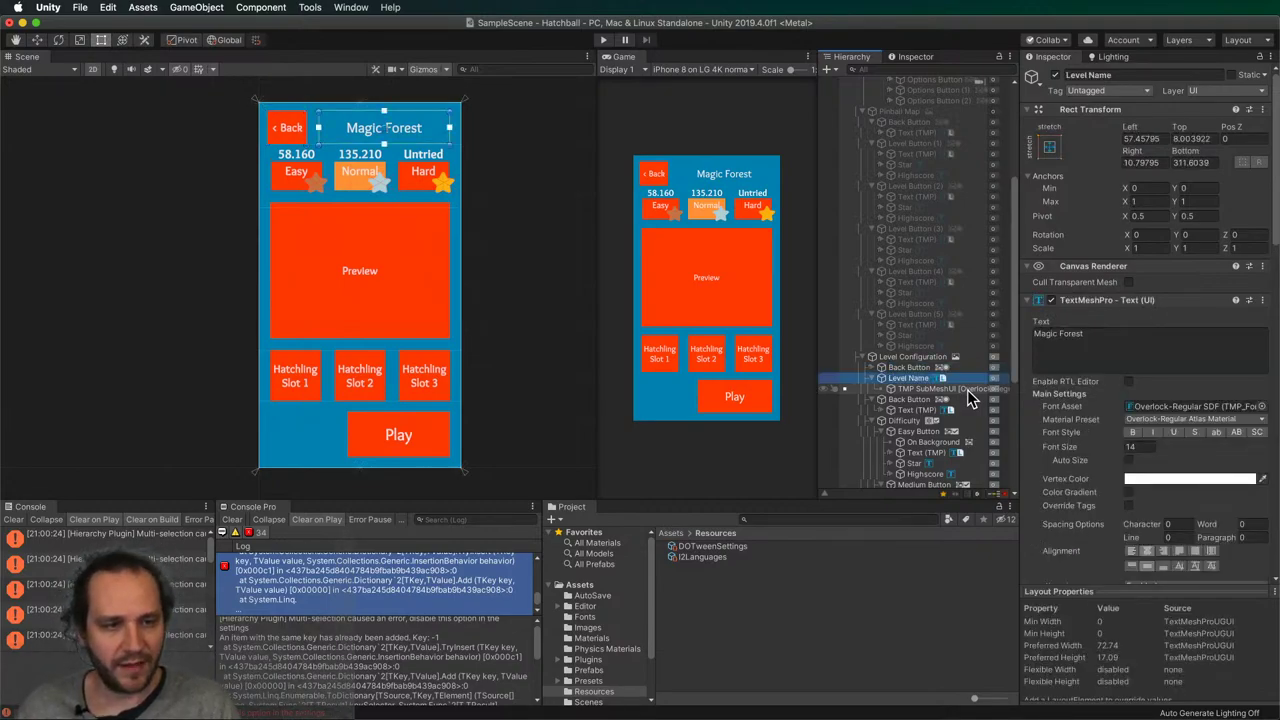
left_click(873, 379)
scroll(900, 370, "down", 3)
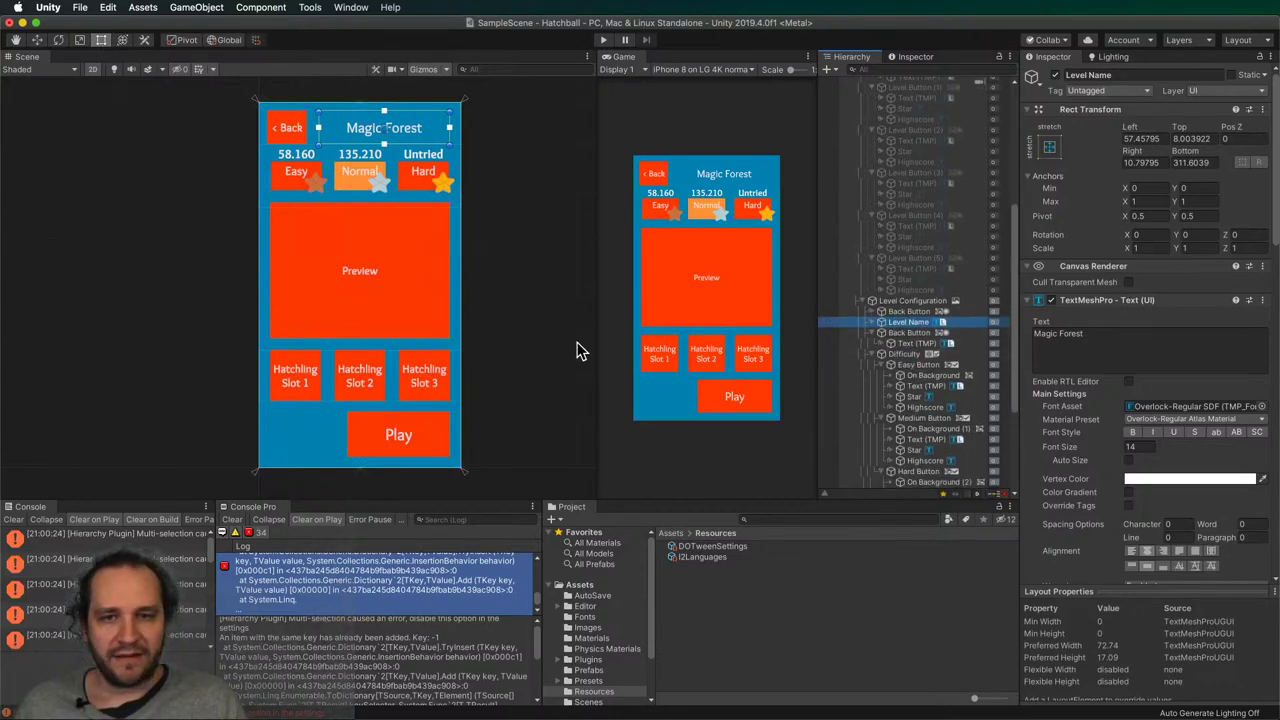
left_click(541, 305)
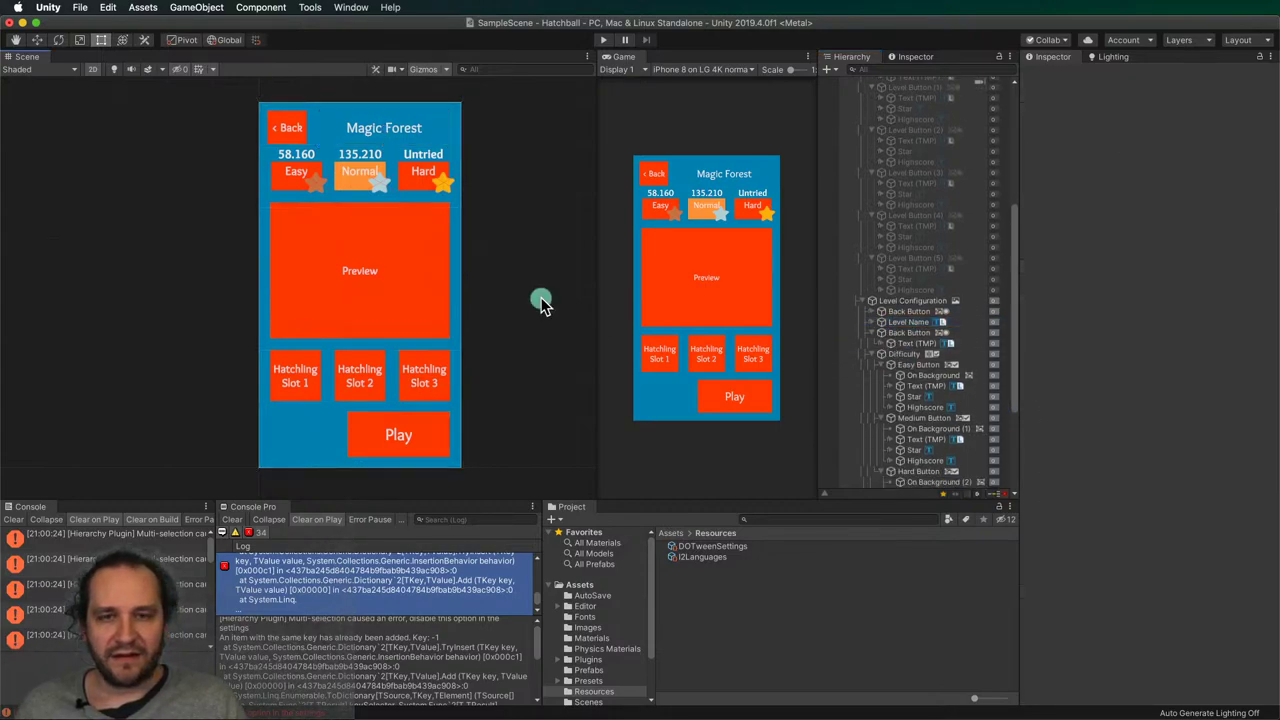
- Rename the duplicated Back Button to Play Button
left_click(900, 335)
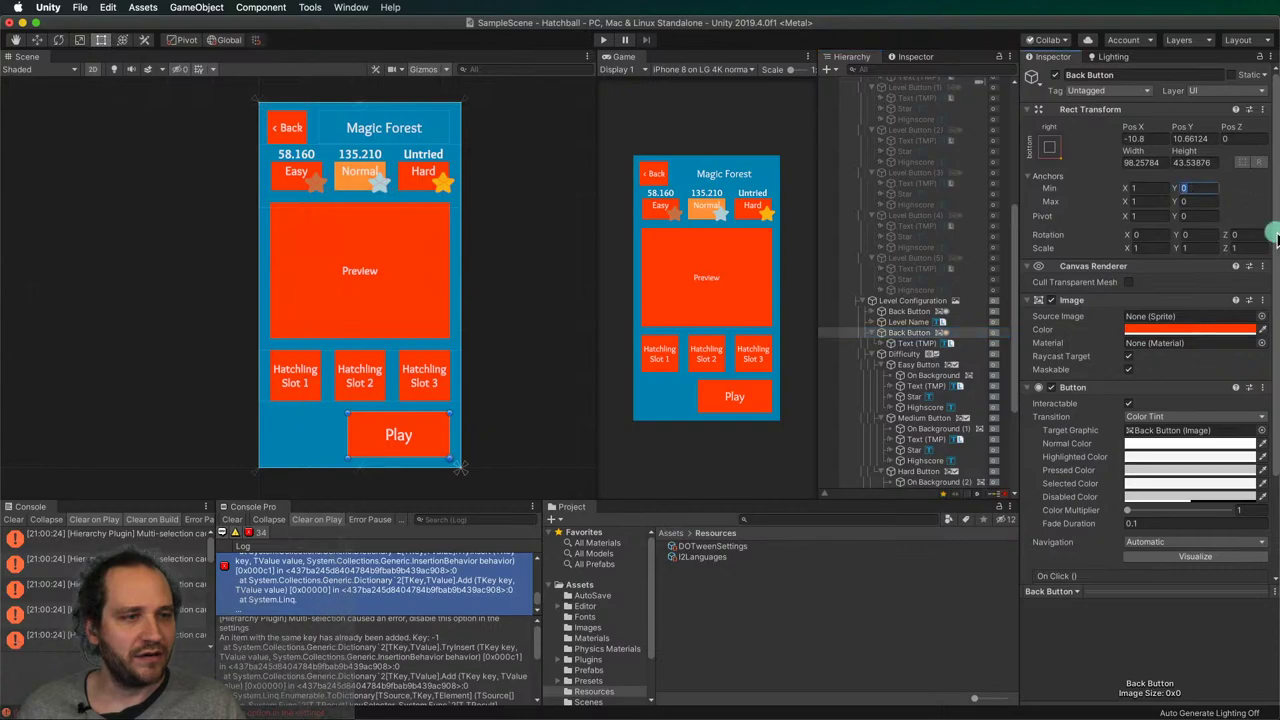
left_click(908, 312)
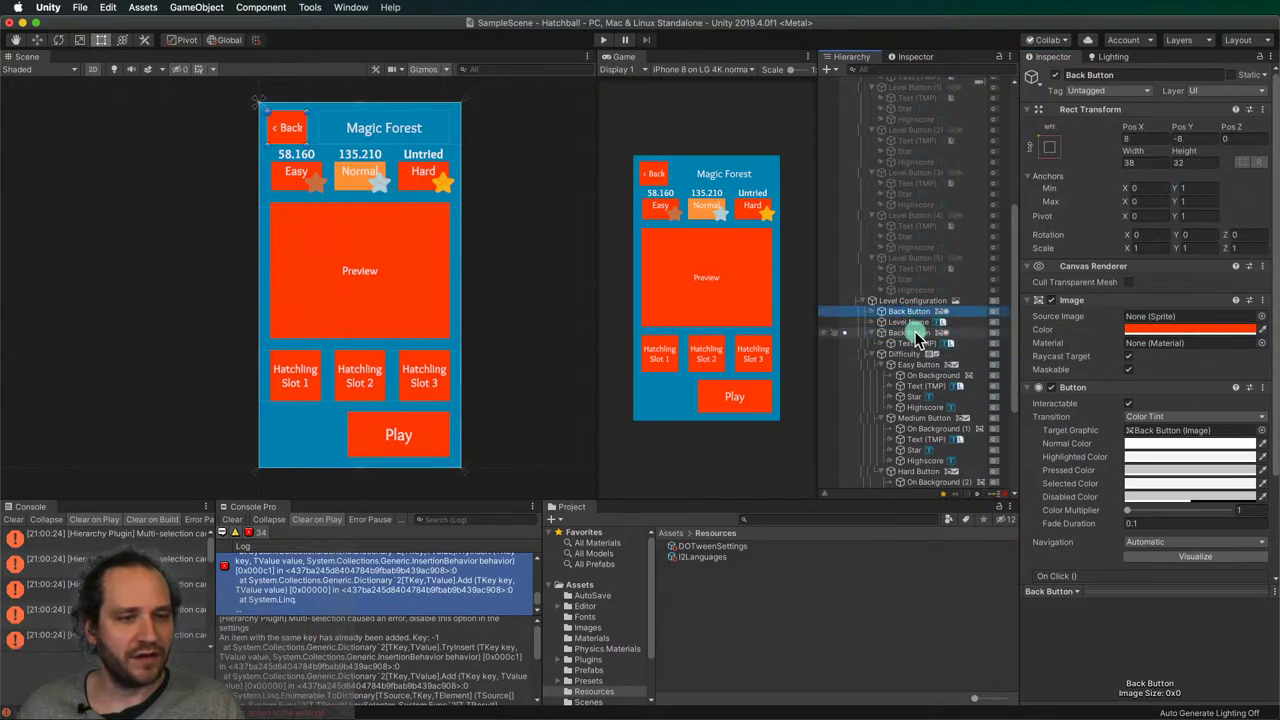
left_click(903, 333)
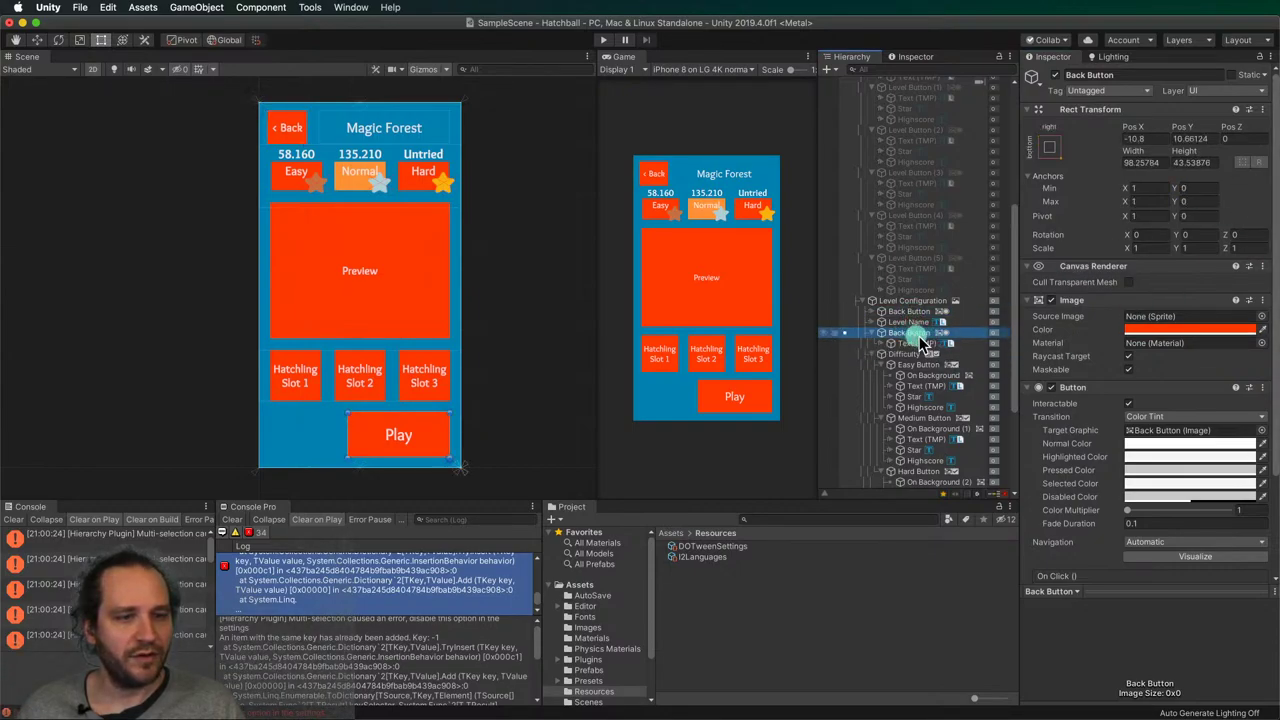
type("B")
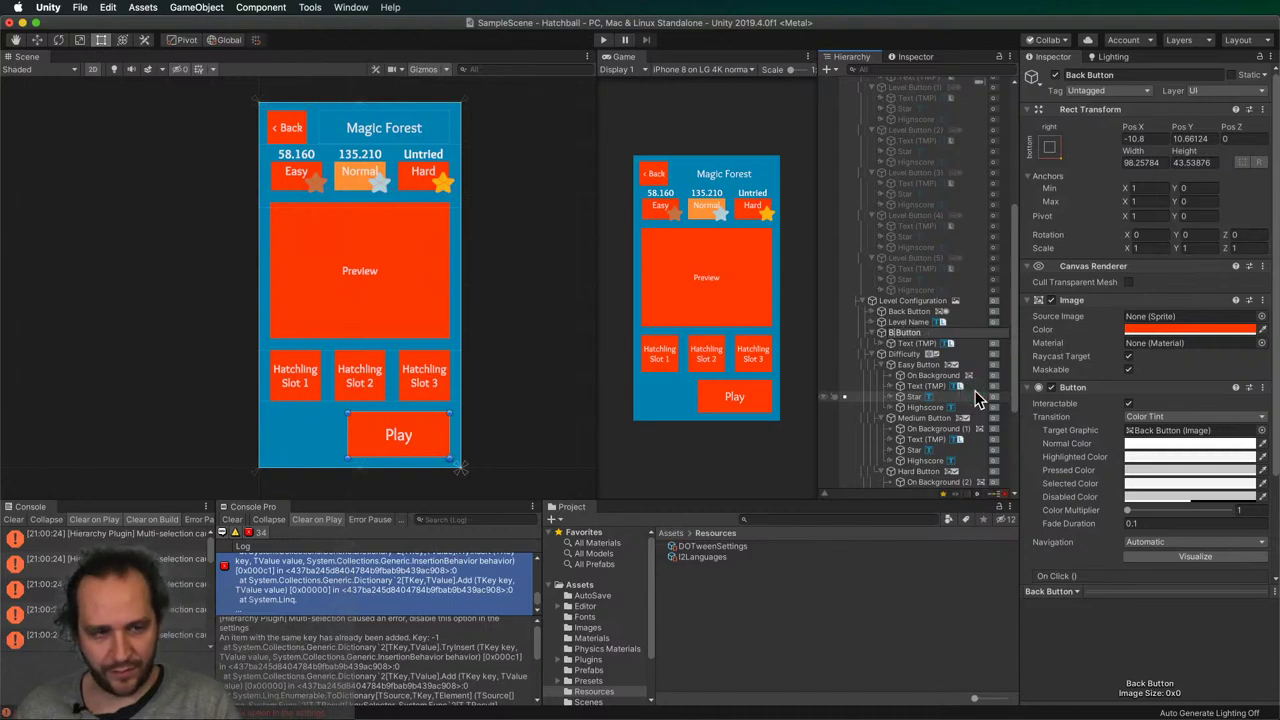
type("lay")
key("Return")
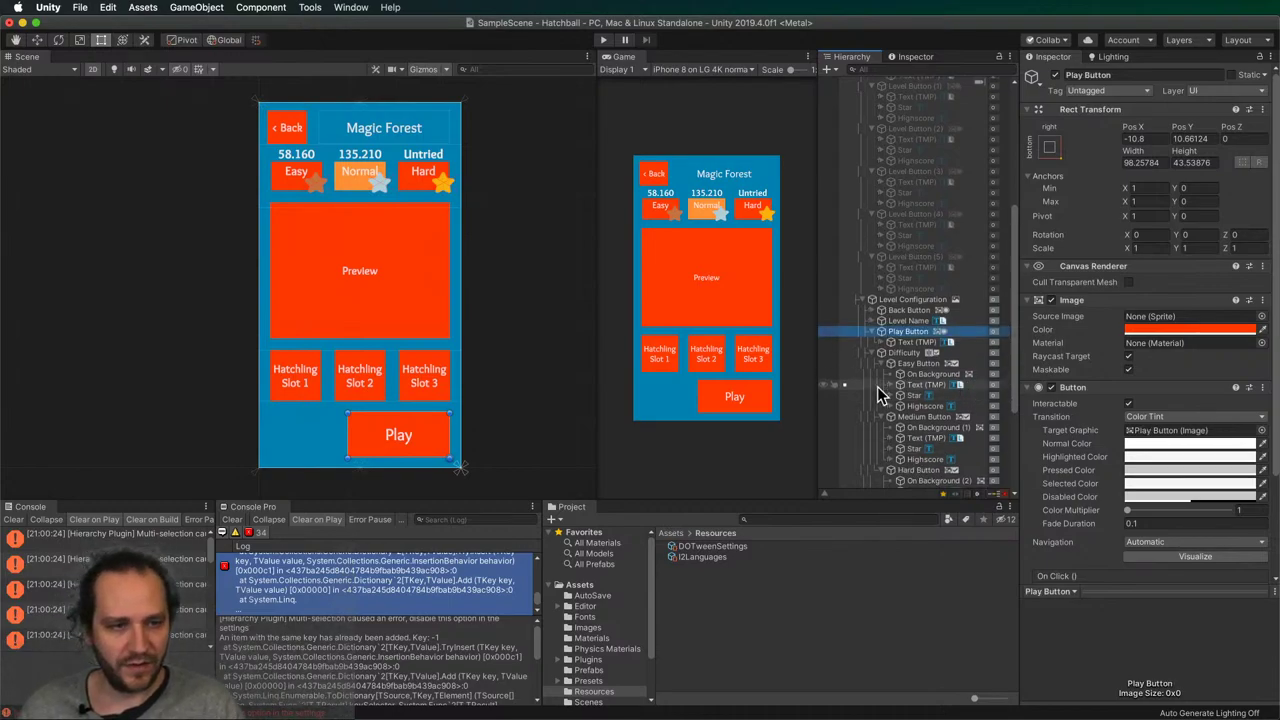
scroll(895, 320, "down", 3)
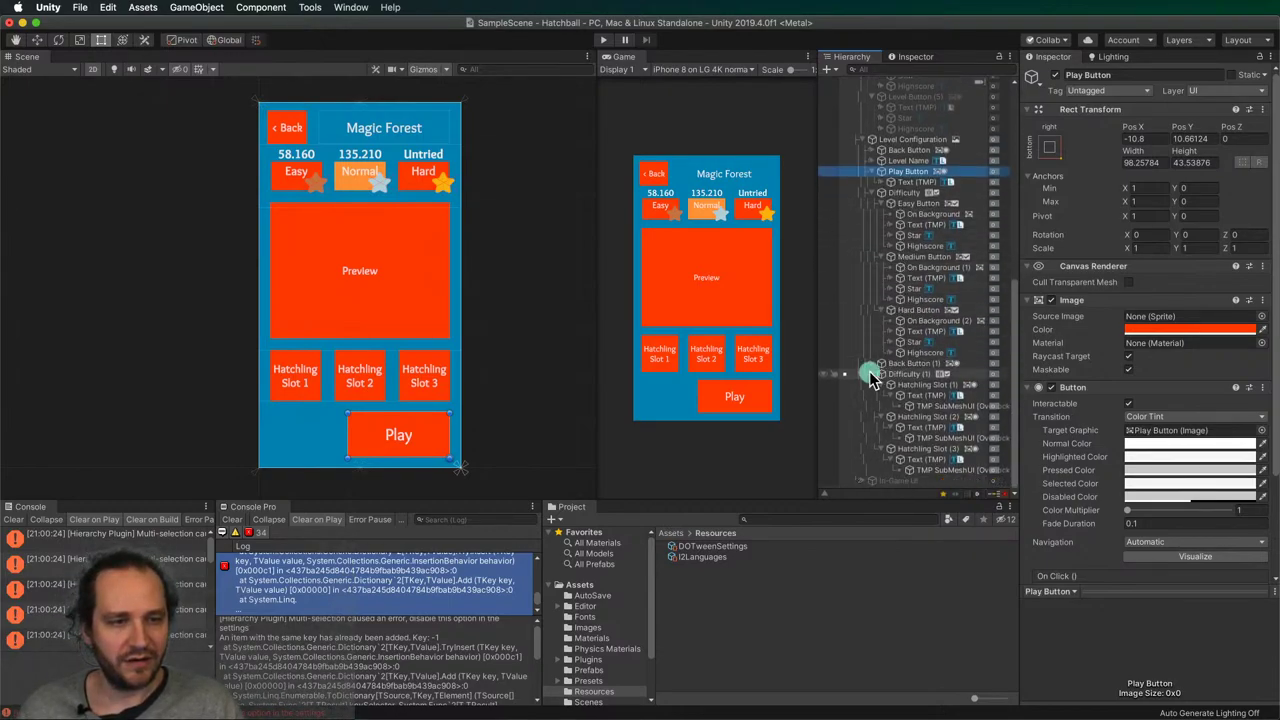
scroll(875, 380, "up", 3)
- Rename Back Button (1) to Preview Area and begin renaming Difficulty (1)
left_click(908, 460)
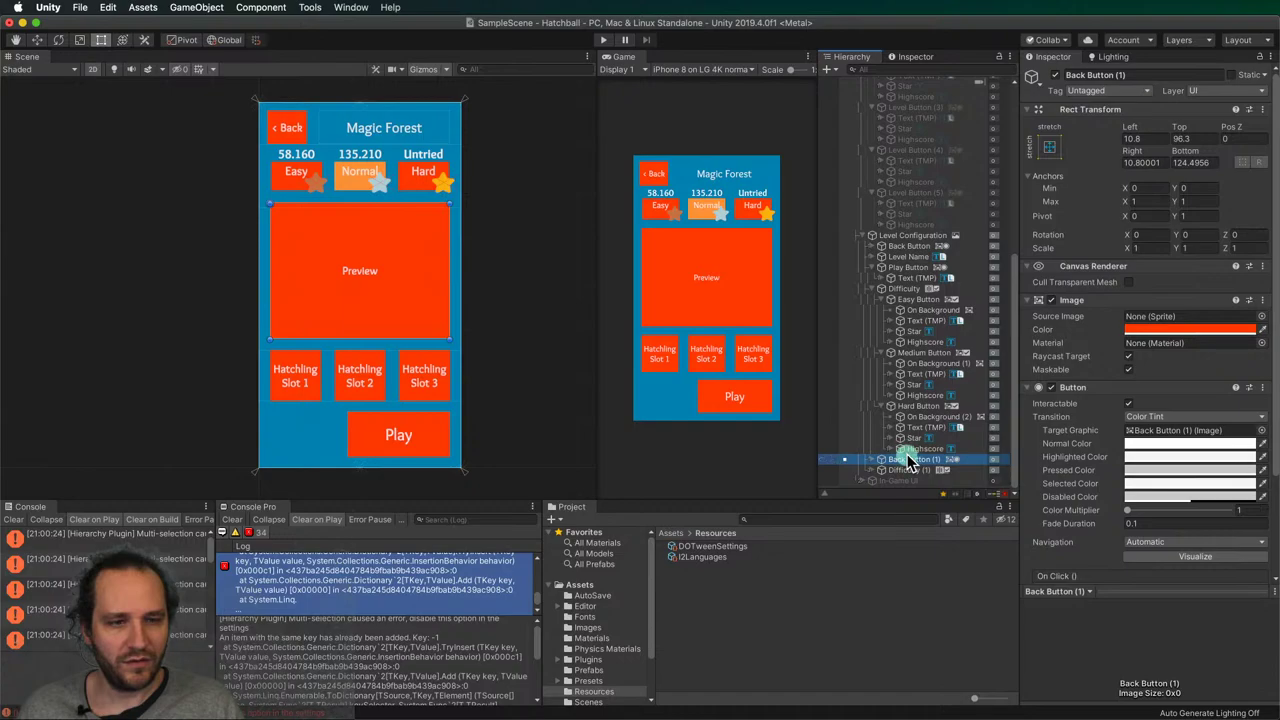
key("Return")
type("Pl")
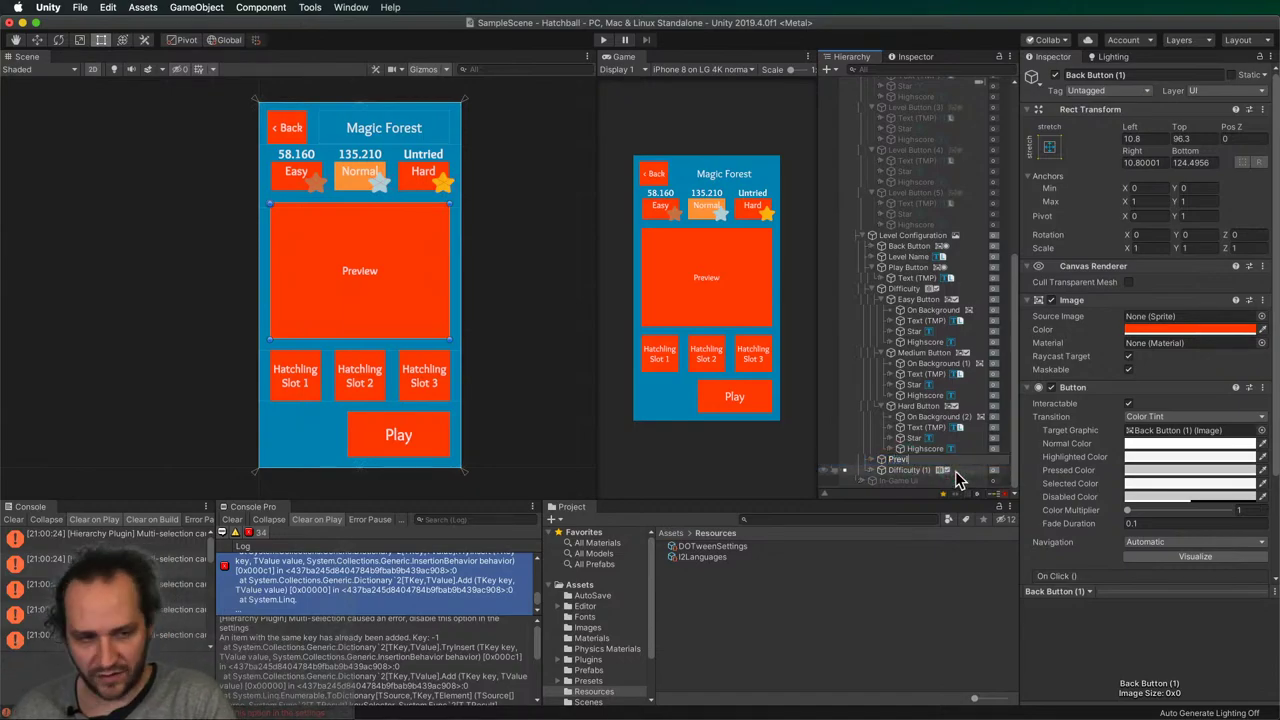
type("eview Area")
key("Return")
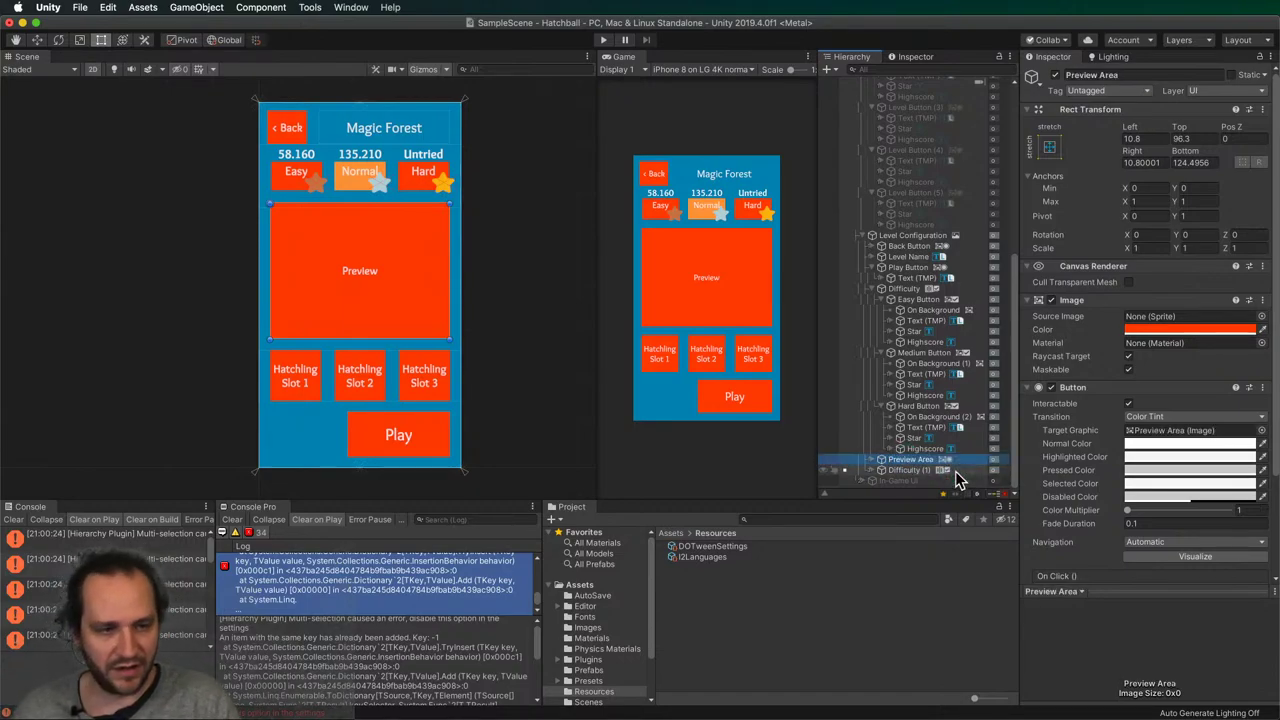
left_click(955, 470)
key("Right")
key("BackSpace")
key("BackSpace")
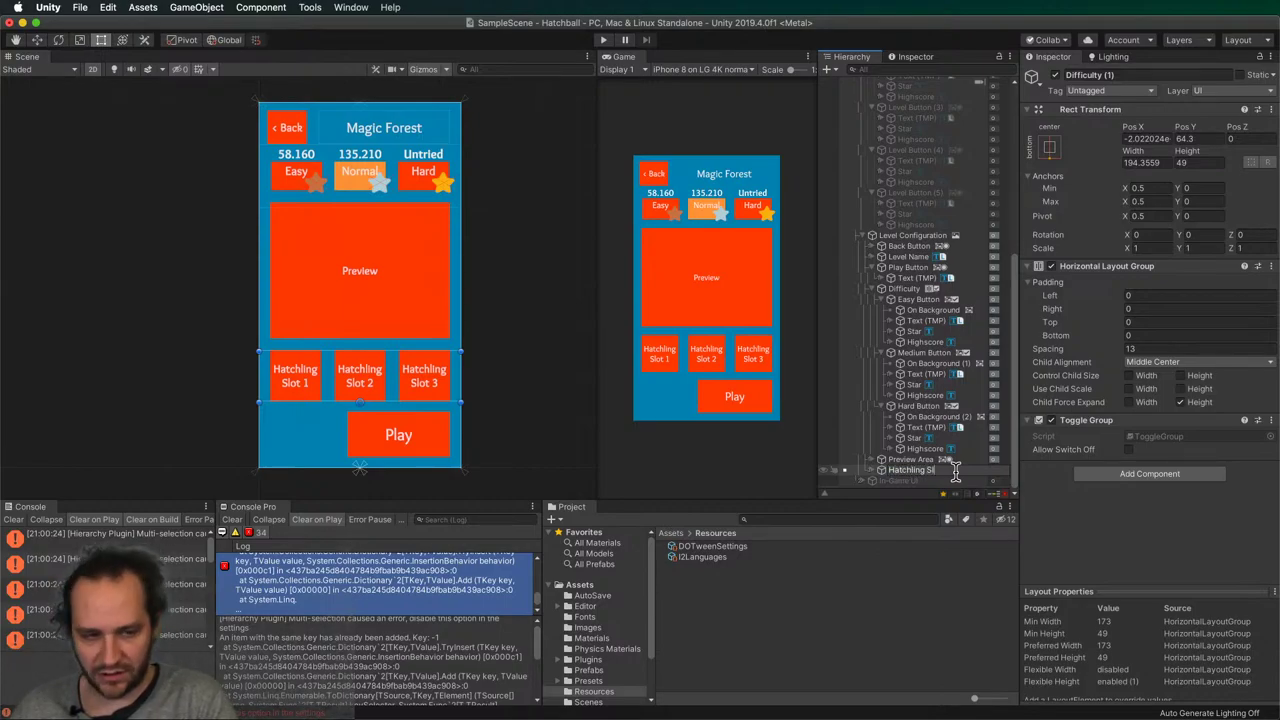
- Confirm the Hatchling Slots name and remove its Toggle Group component
type("ots")
key("Return")
right_click(1100, 421)
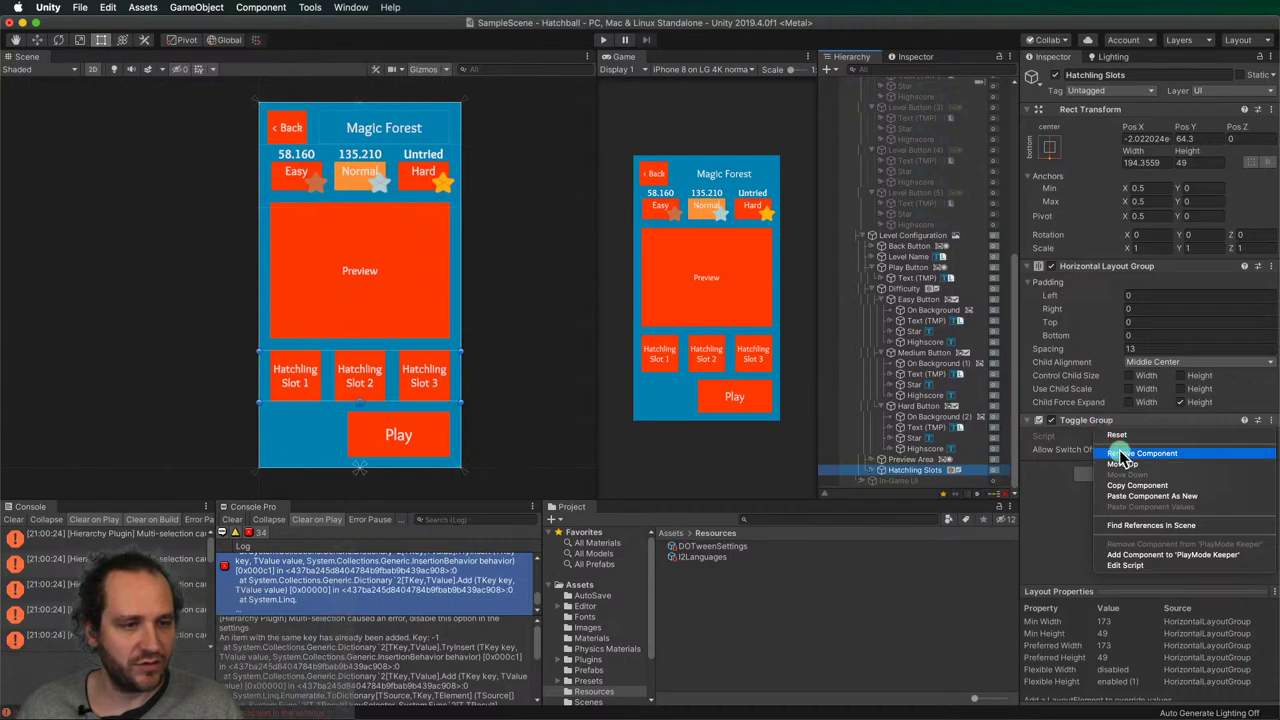
left_click(1124, 454)
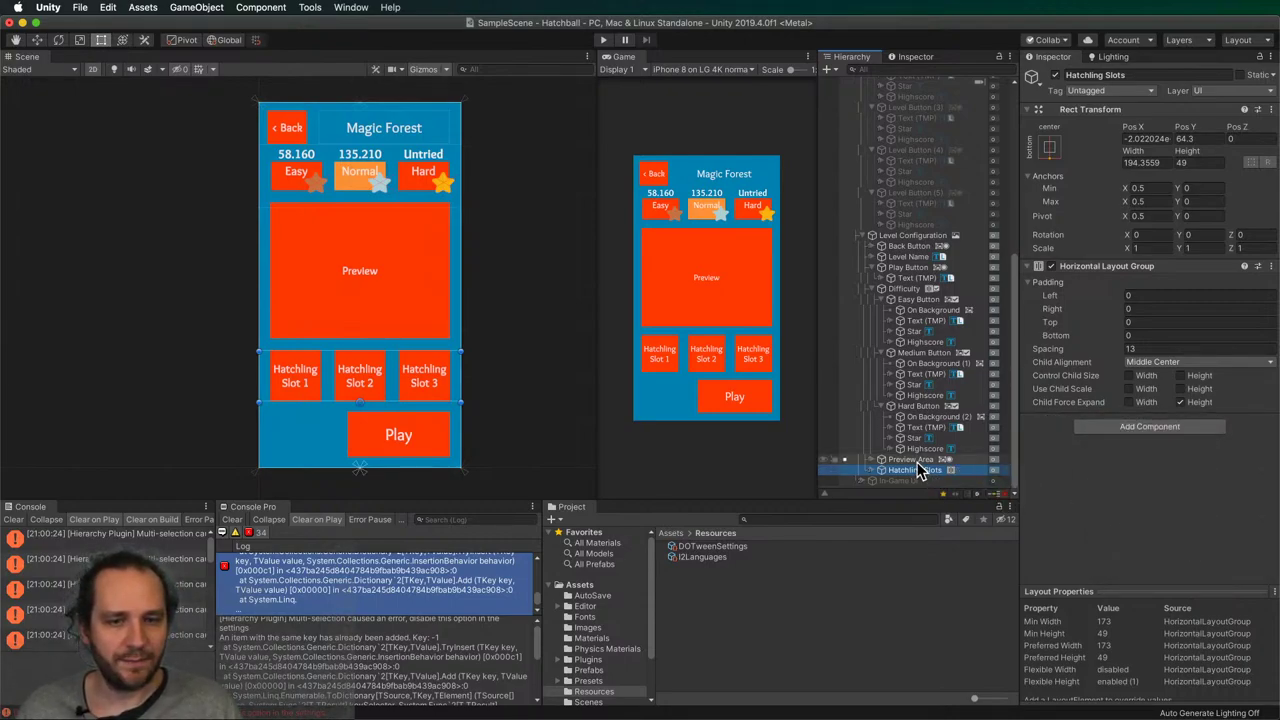
- Move Difficulty, Preview Area and Hatchling Slots above Play Button in the Hierarchy
left_click(872, 267)
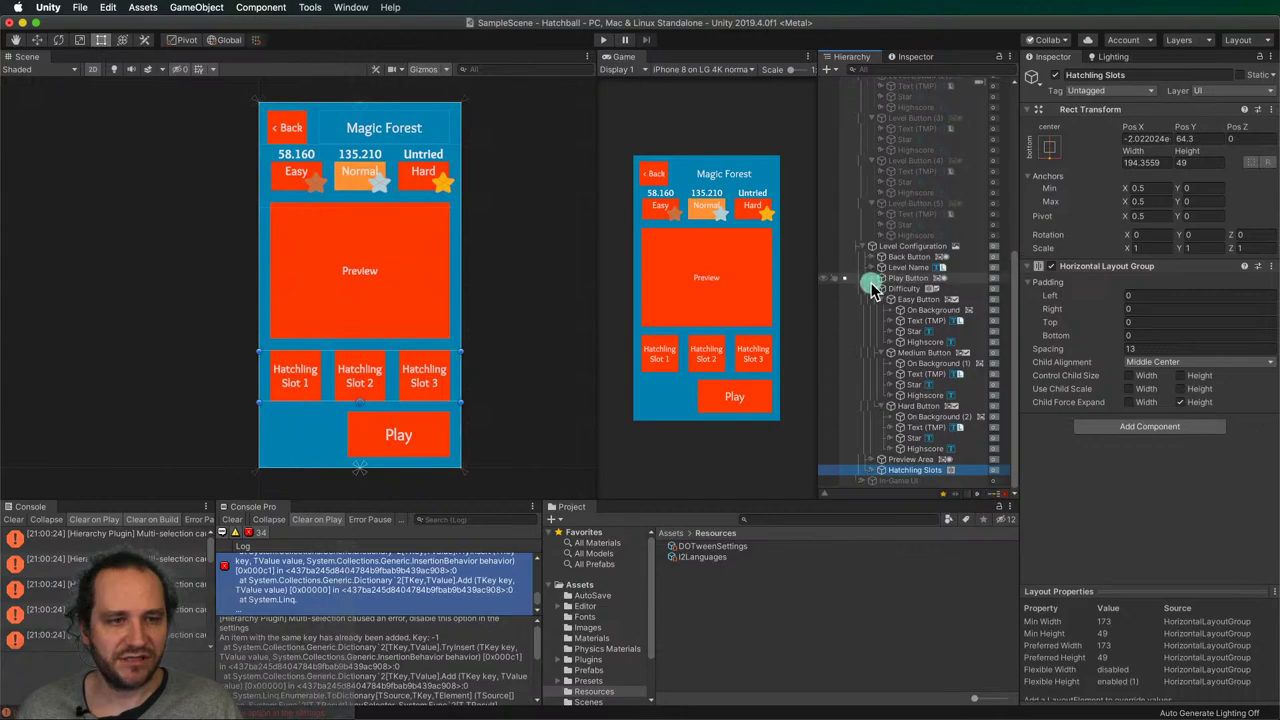
left_click(881, 298)
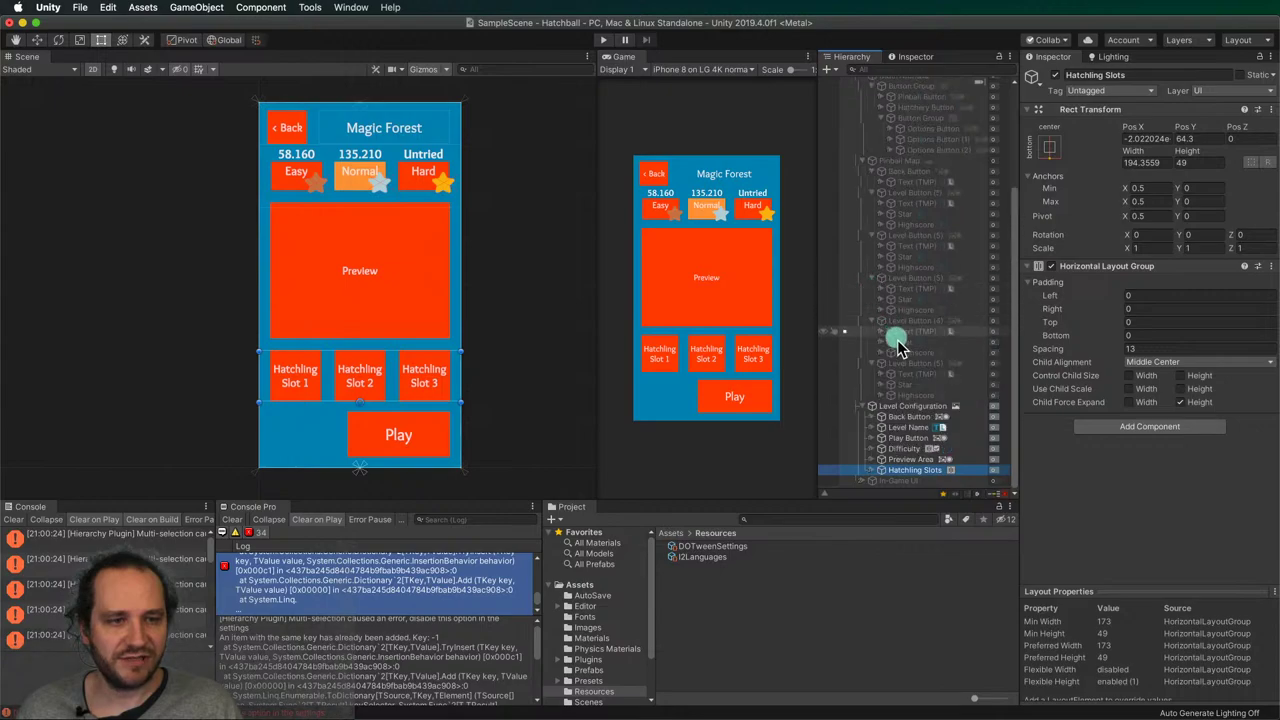
left_click(904, 449, "shift")
left_click_drag(907, 457, 898, 434)
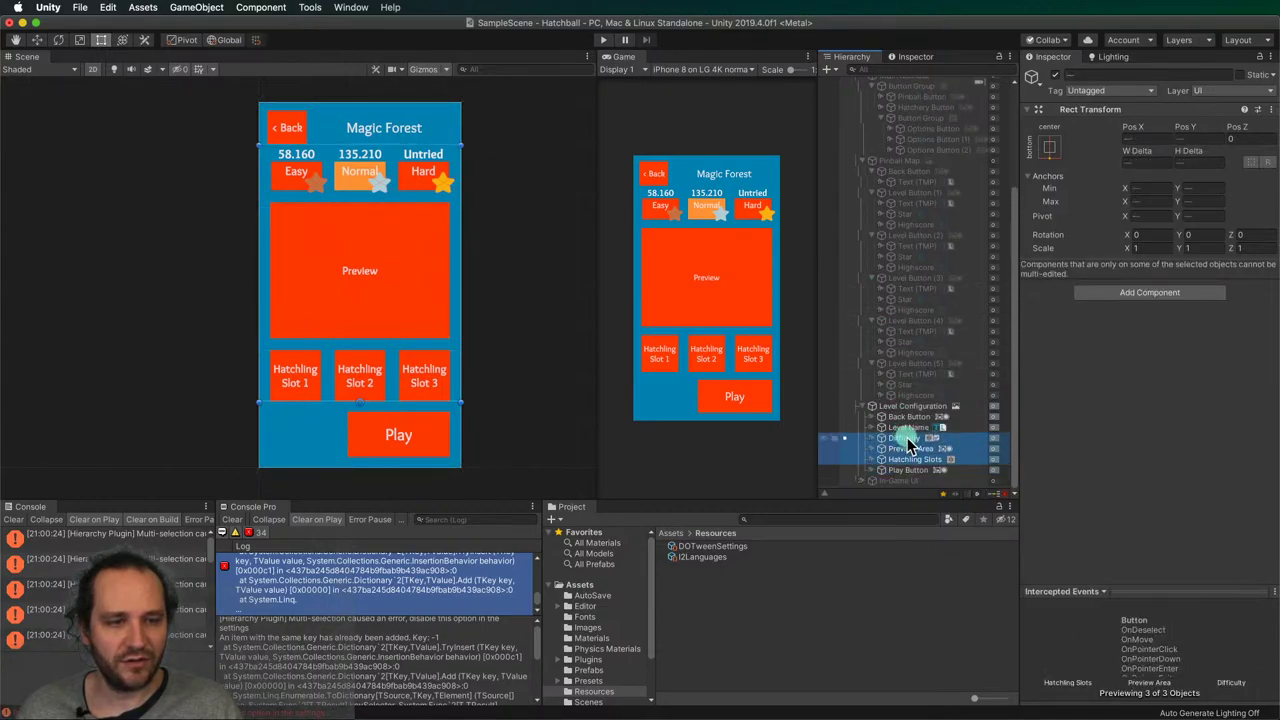
left_click(534, 403)
left_click(737, 474)
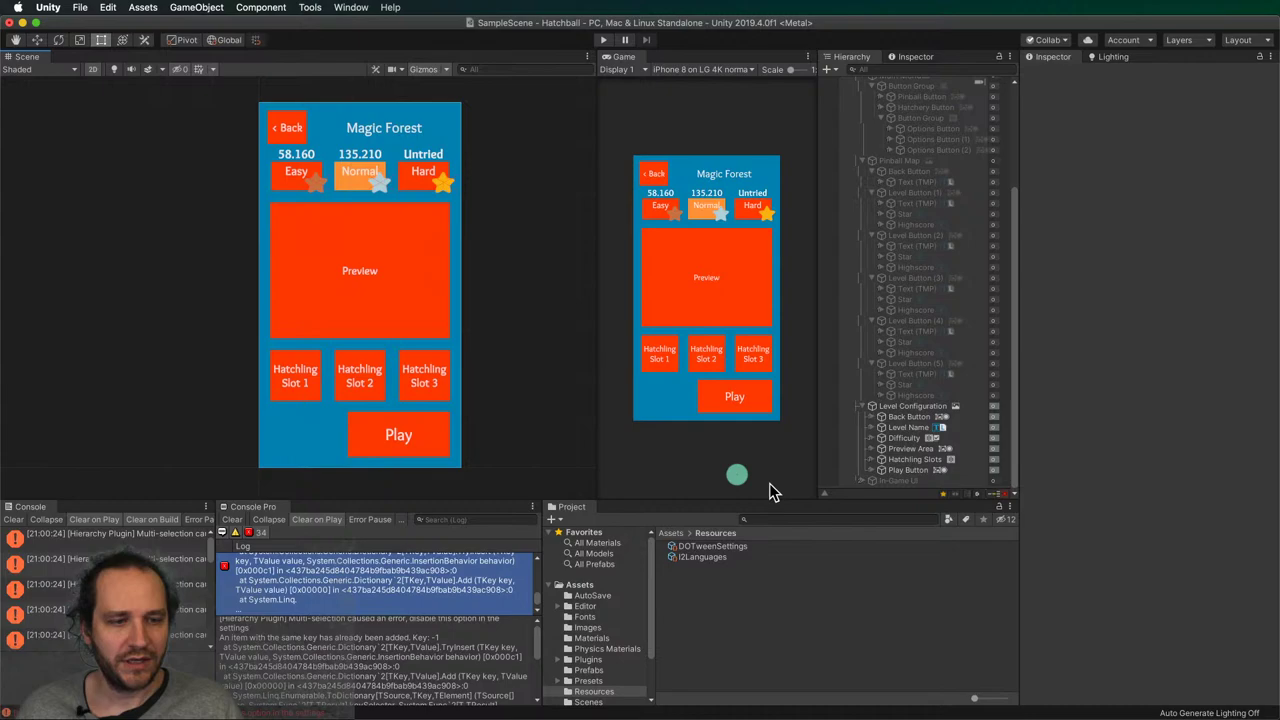
- Review the layout of each Level Configuration child from Back Button to Play Button
left_click(903, 418)
left_click(905, 427)
left_click(903, 438)
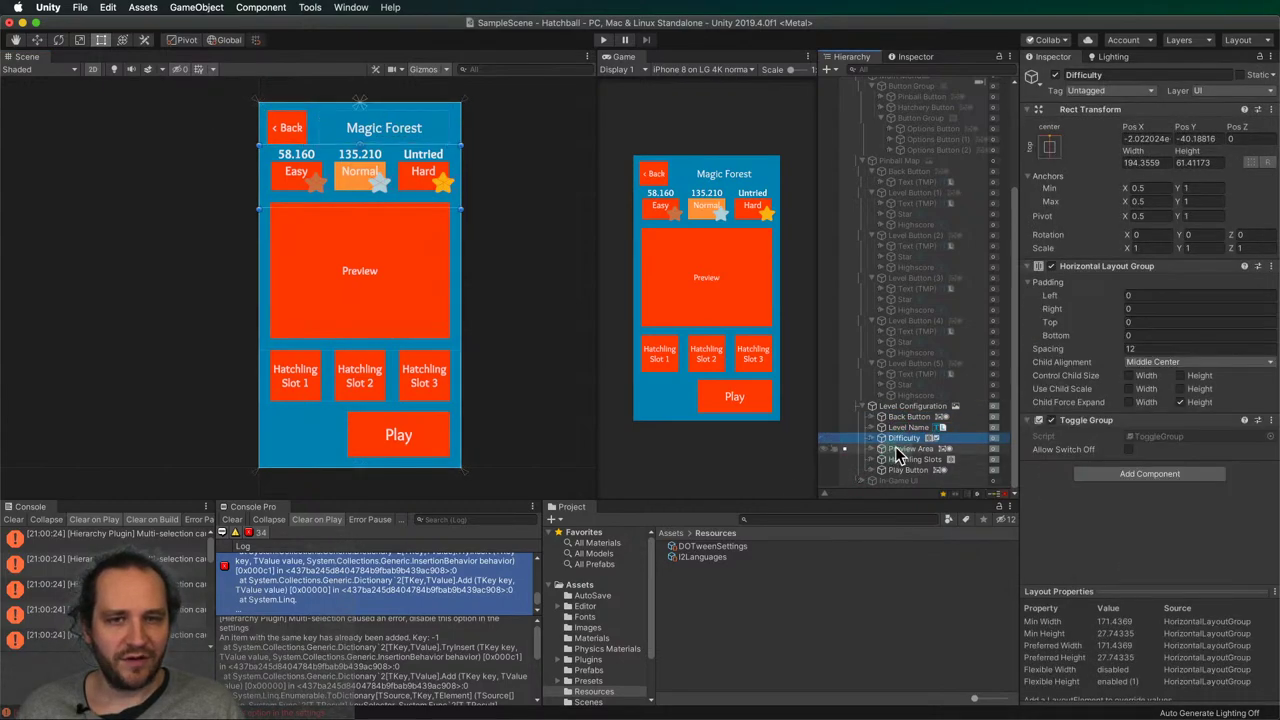
left_click(899, 449)
left_click(900, 459)
left_click(903, 470)
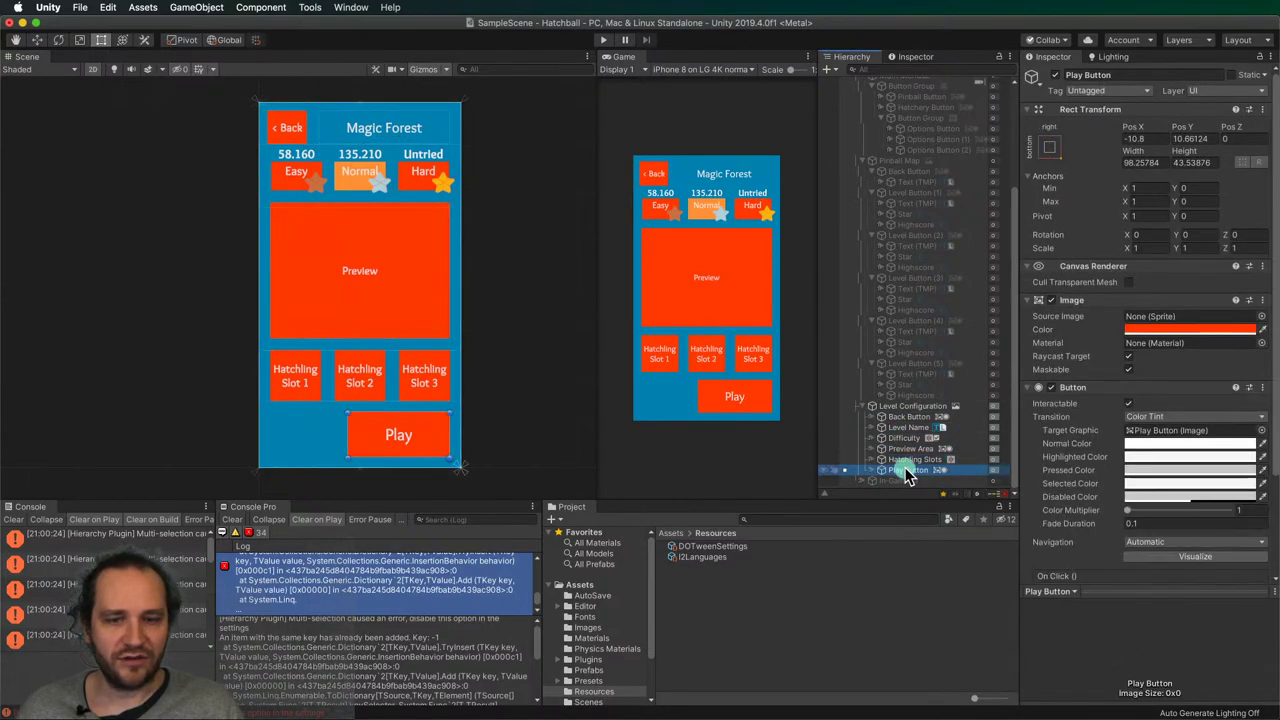
left_click(466, 410)
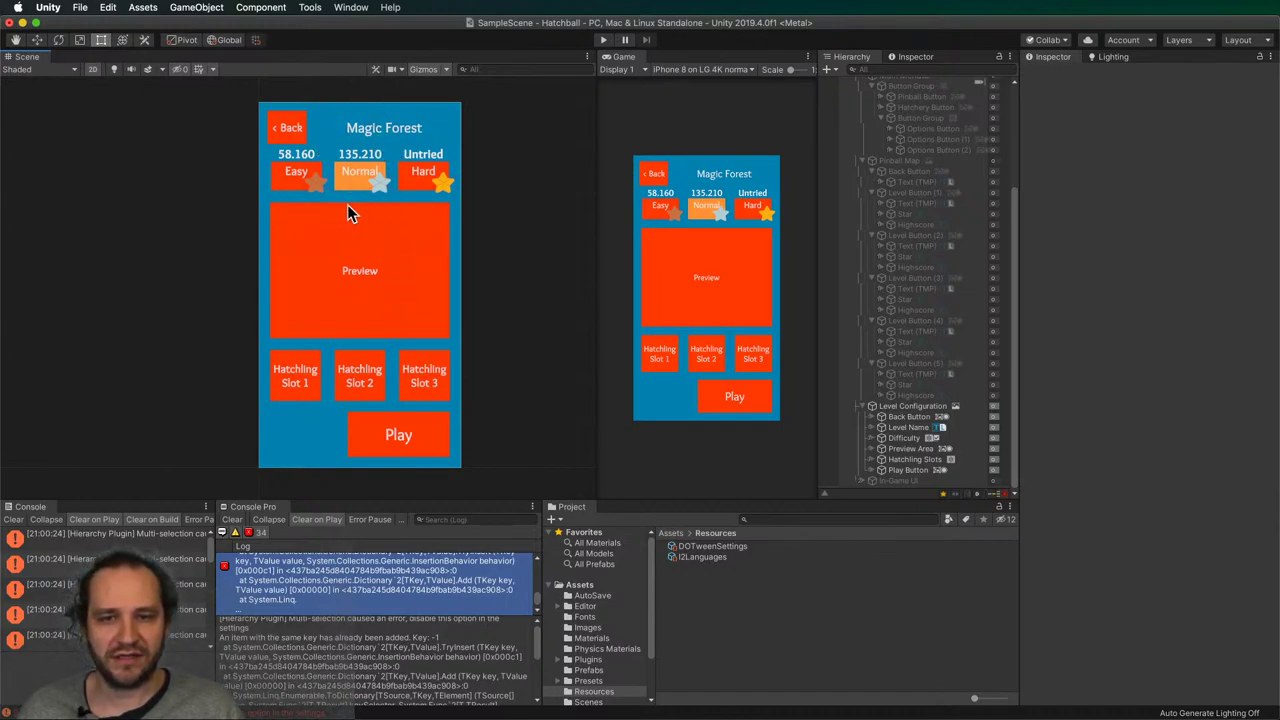
- Switch the Game view to the iPhone X on LG 4K normal resolution
left_click(737, 71)
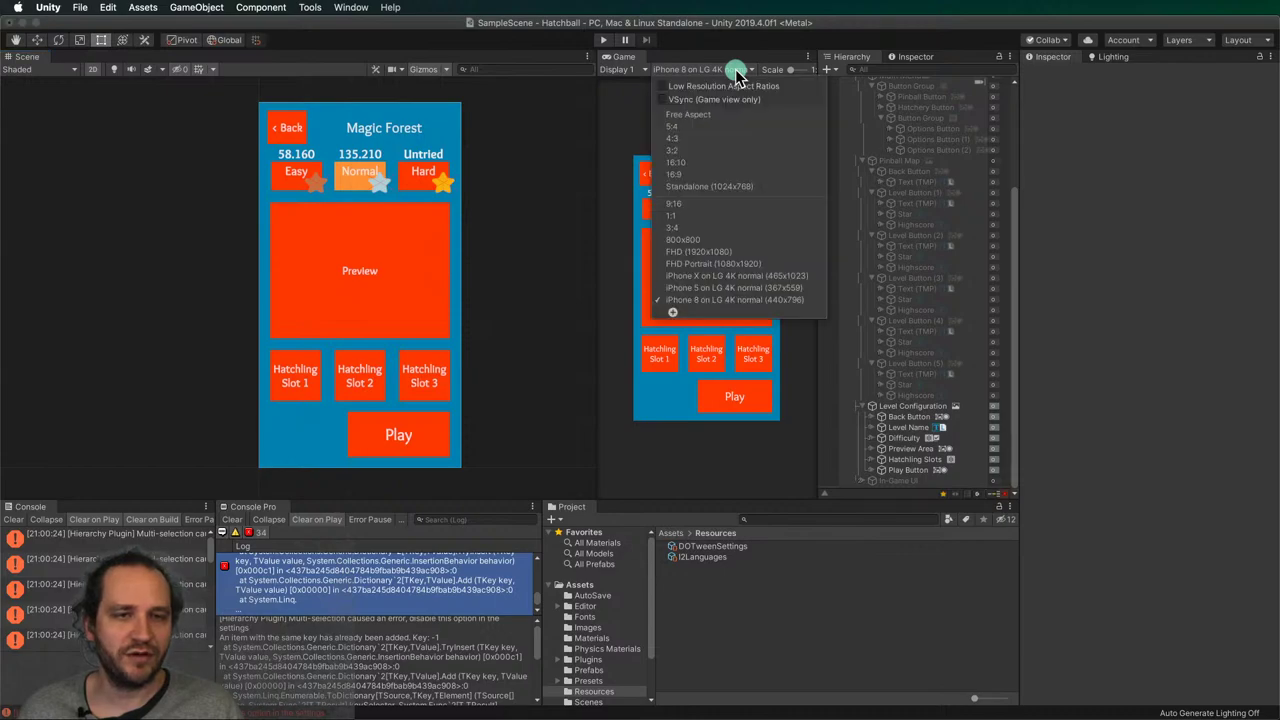
left_click(720, 278)
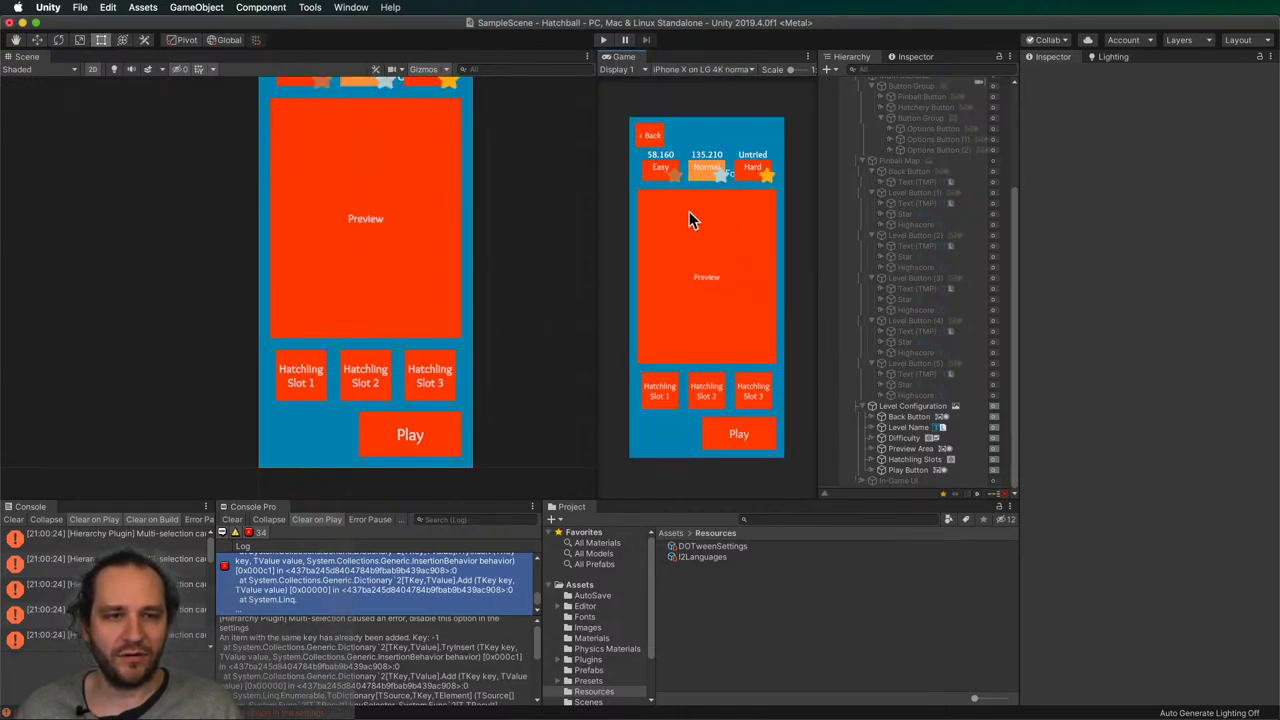
- Return to iPhone 8 and set the Magic Forest title's anchor value to 1
left_click(703, 70)
left_click(714, 300)
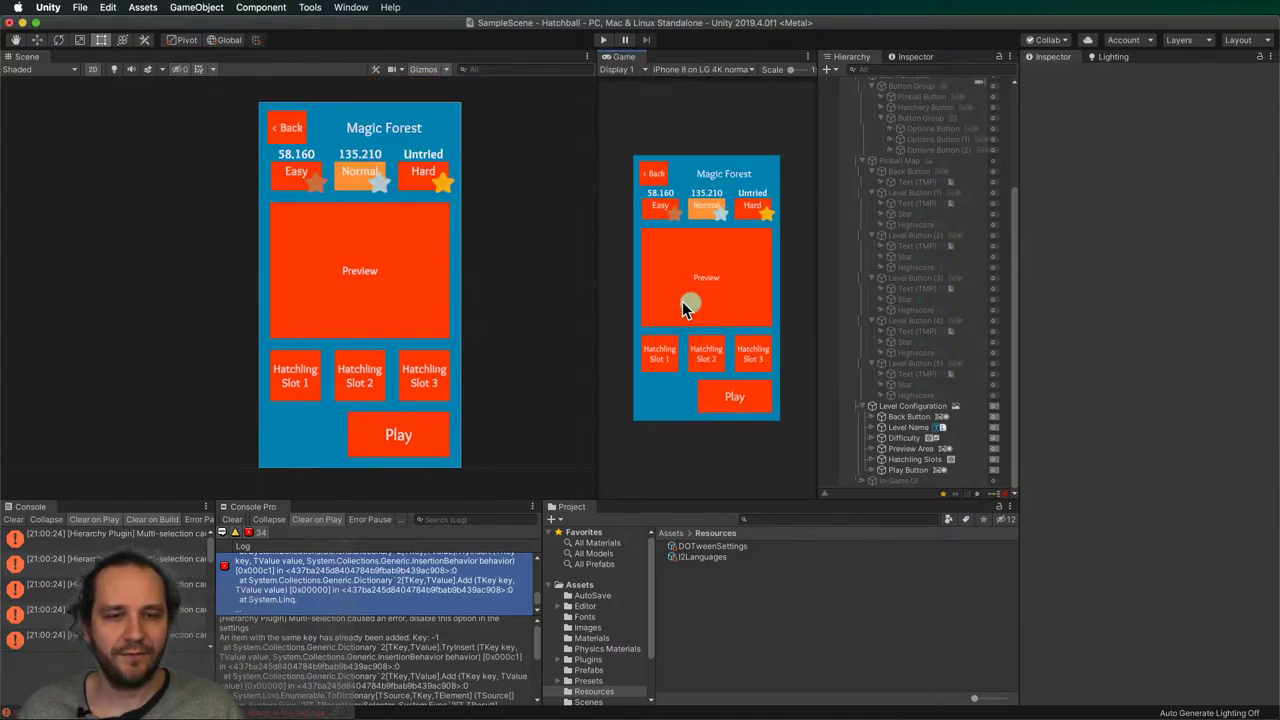
left_click(392, 127)
type("1")
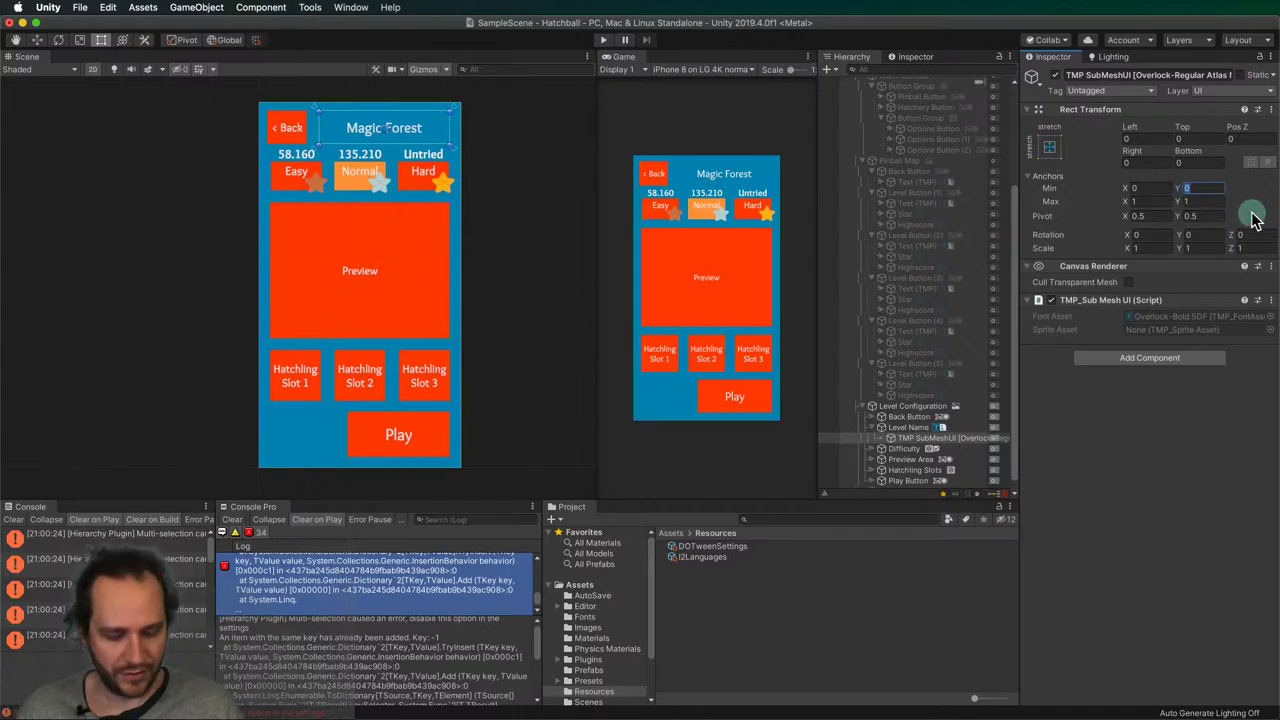
key("Tab")
key("Tab")
key("Tab")
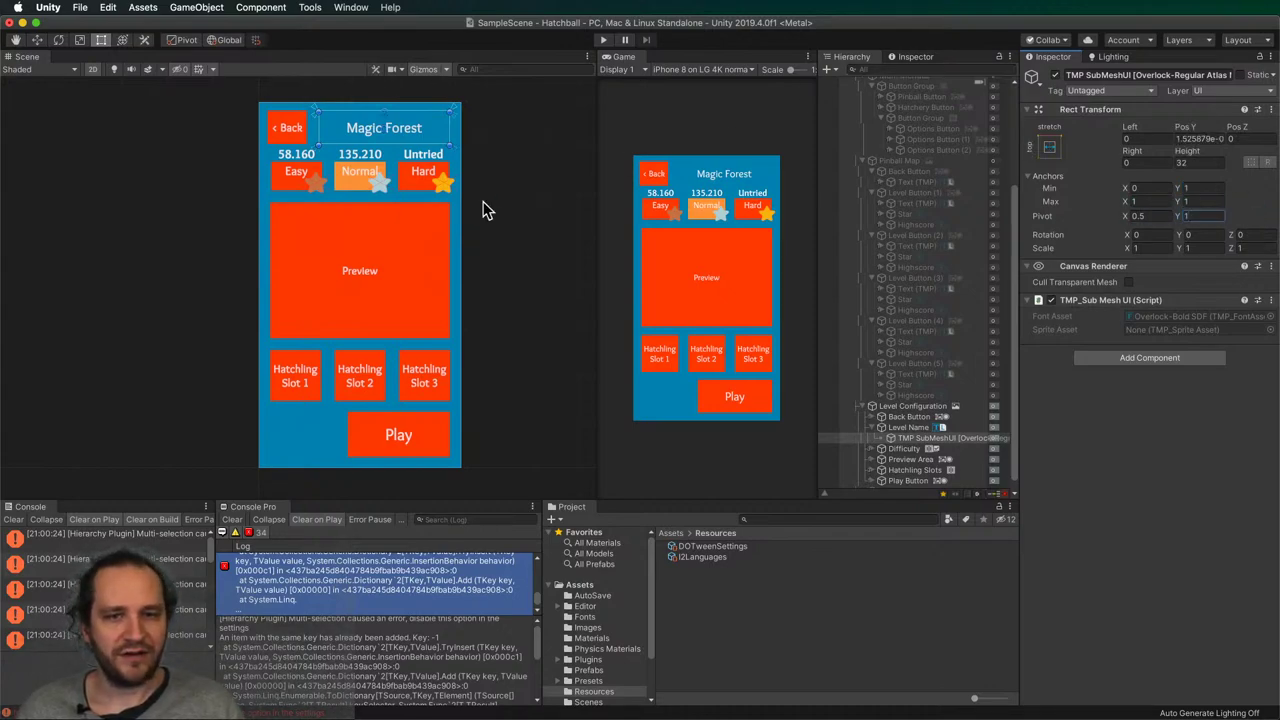
left_click(495, 200)
- Compare iPhone X and iPhone 8 previews, then set Level Name's Anchors Min Y to 1
left_click_drag(703, 70, 706, 274)
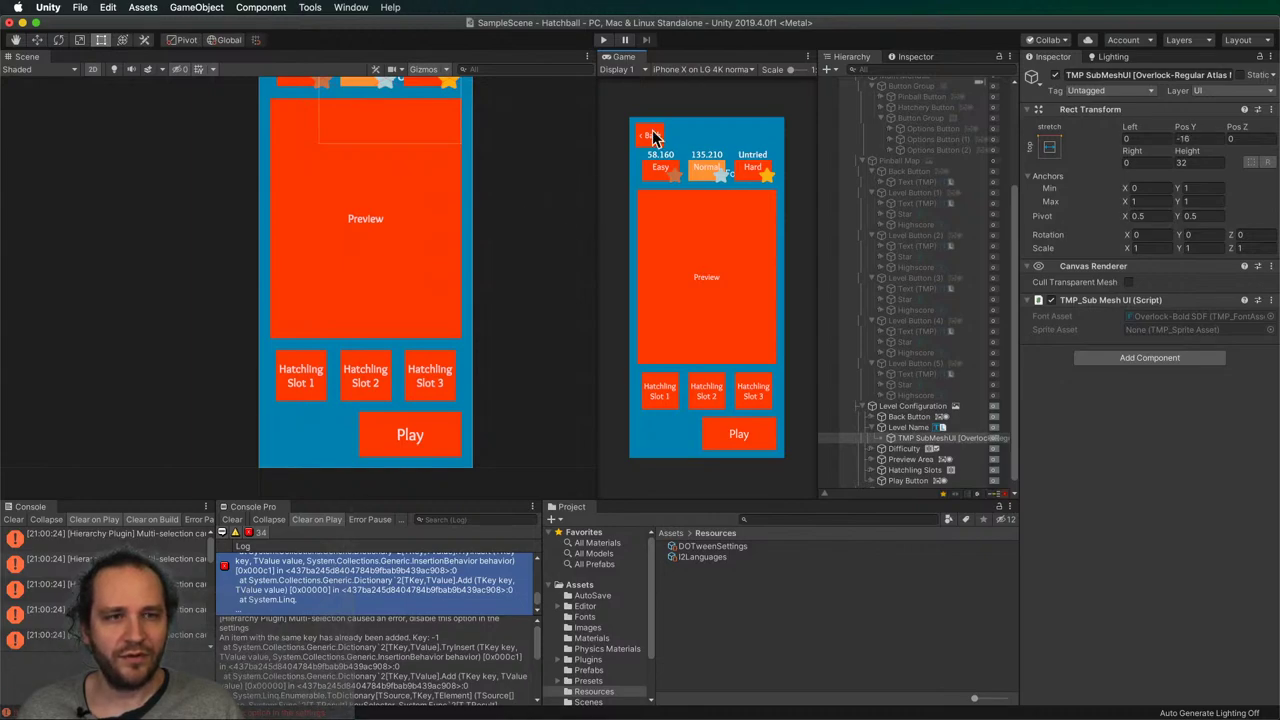
left_click_drag(703, 73, 723, 293)
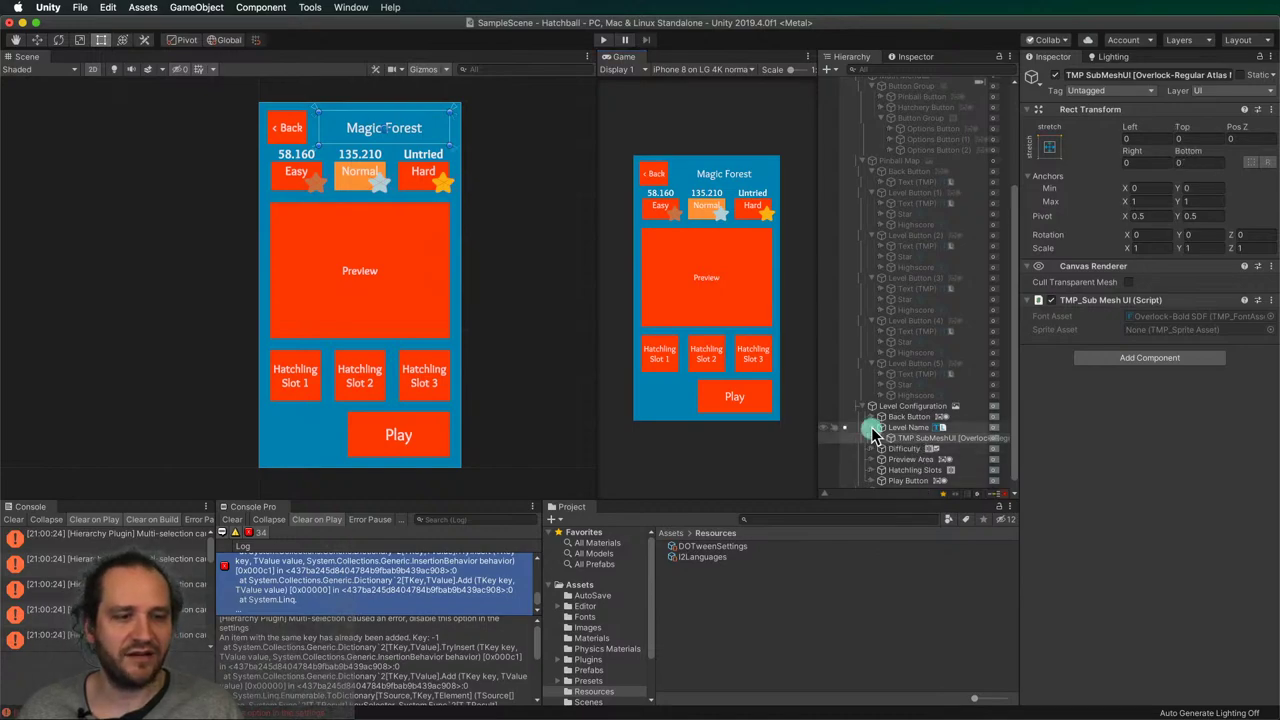
left_click(905, 427)
left_click(1190, 188)
type("1")
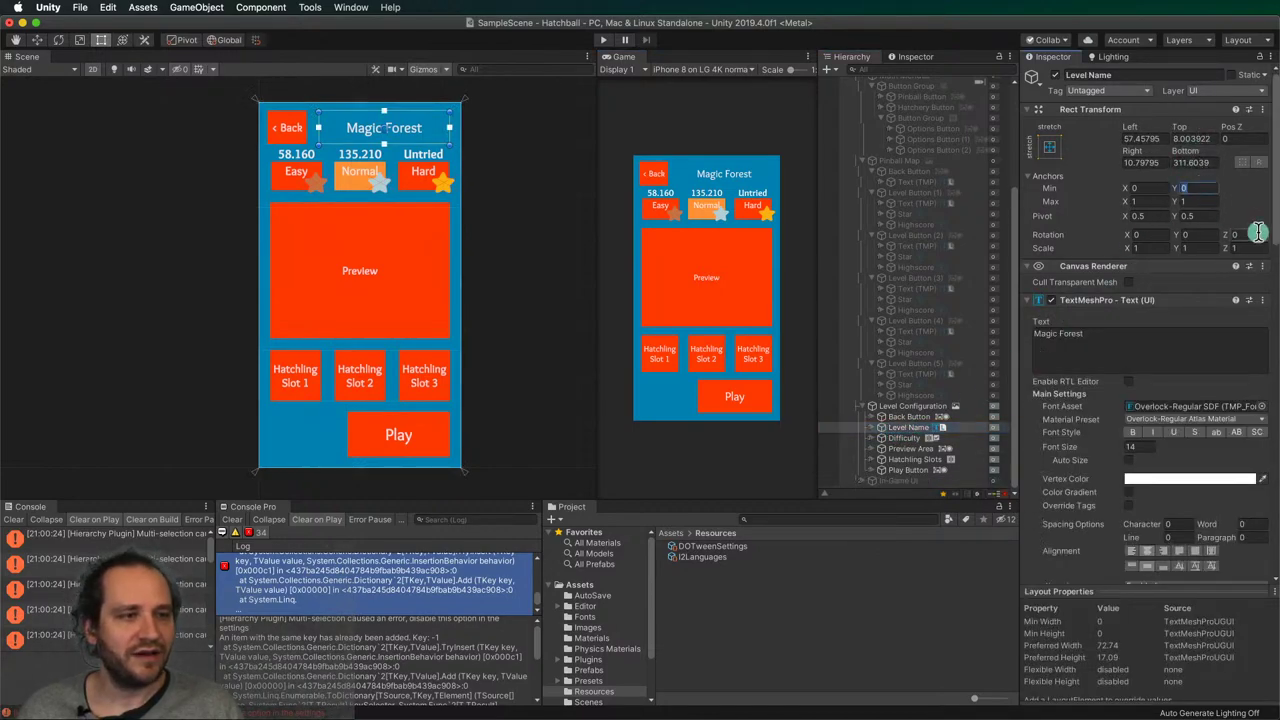
key("Tab")
key("Tab")
key("Tab")
key("Tab")
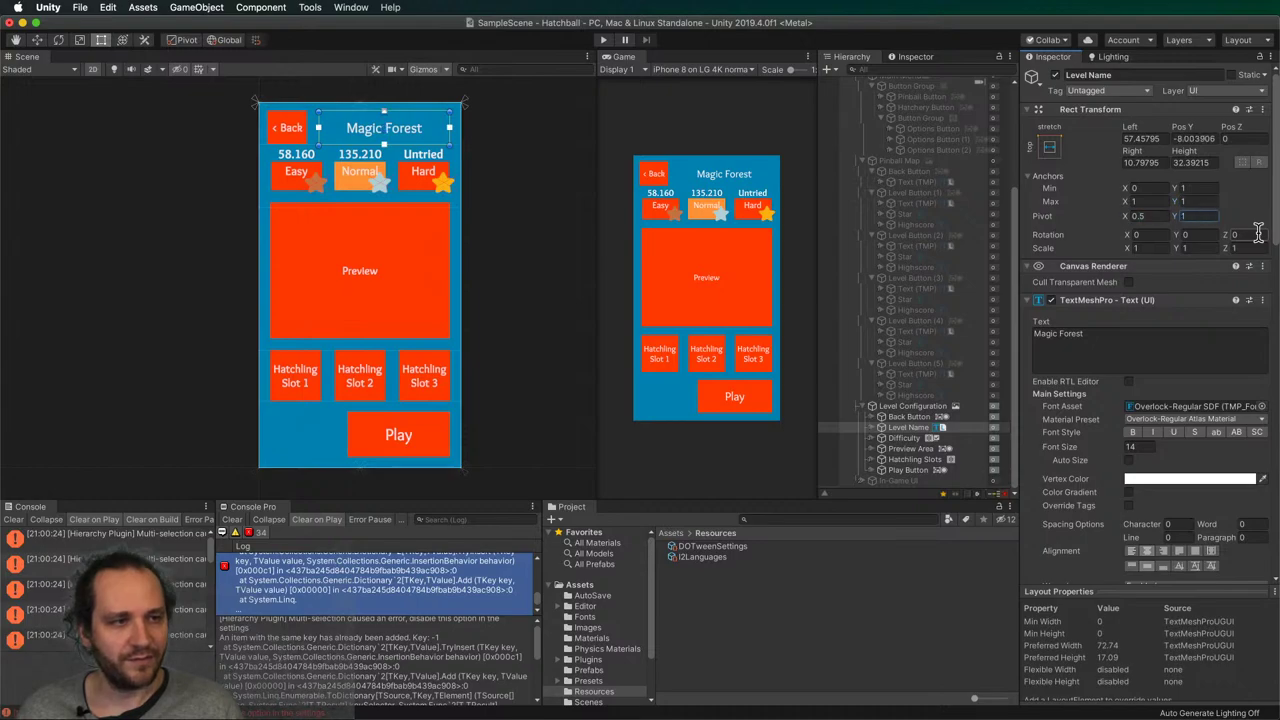
left_click(538, 278)
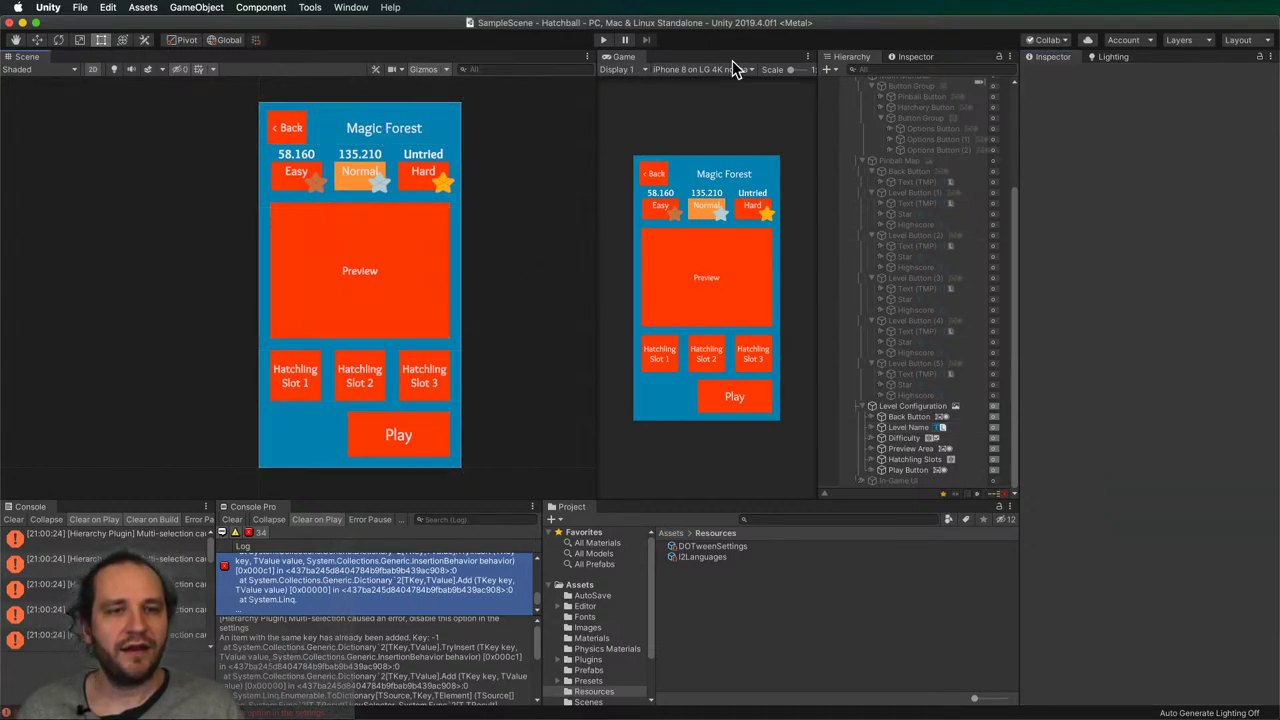
- Check the iPhone X preview, then switch the Game view to Free Aspect
left_click(740, 69)
left_click(740, 276)
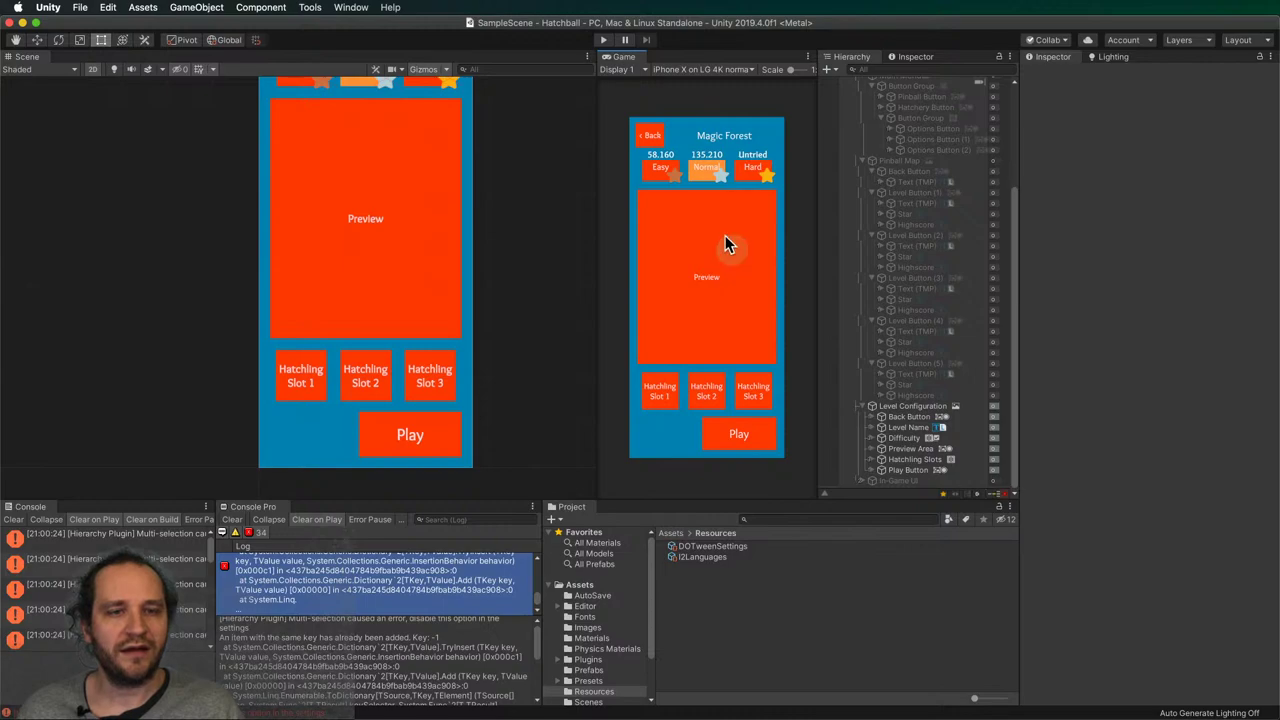
left_click(720, 70)
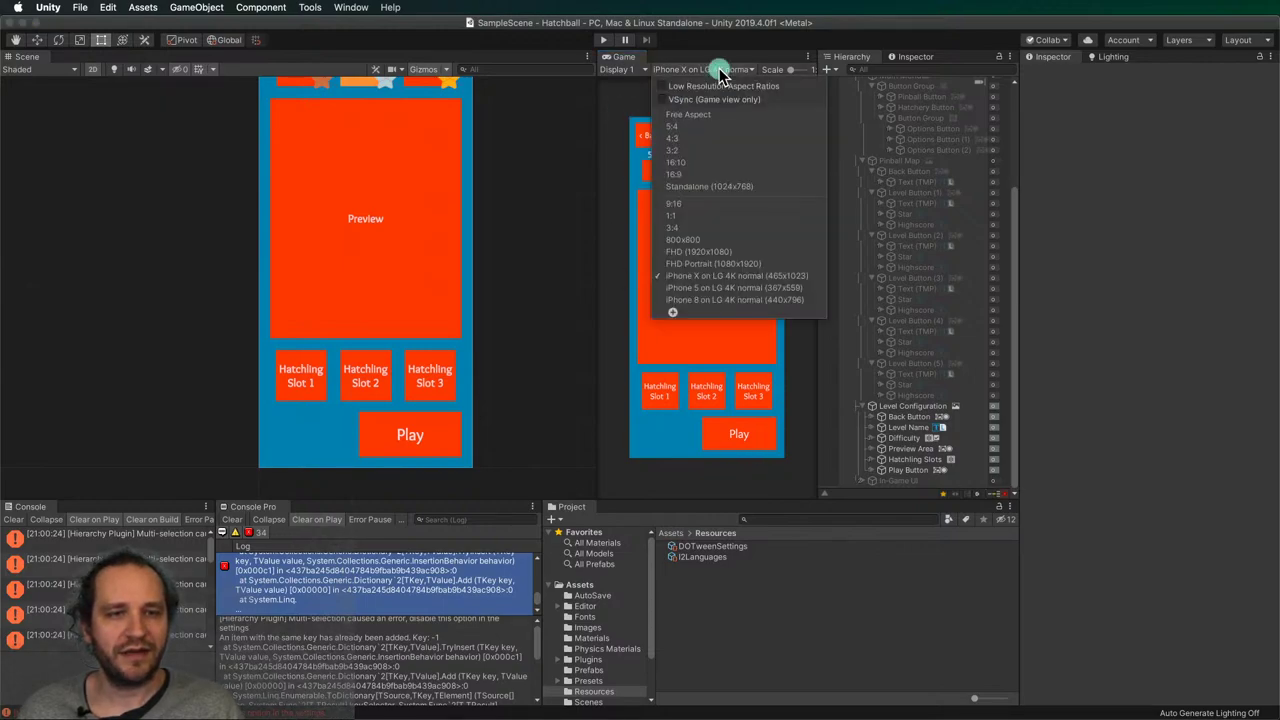
left_click(682, 115)
- Widen the game preview, enlarge the bottom panels, and return to iPhone 8 on LG 4K normal
left_click_drag(595, 392, 603, 365)
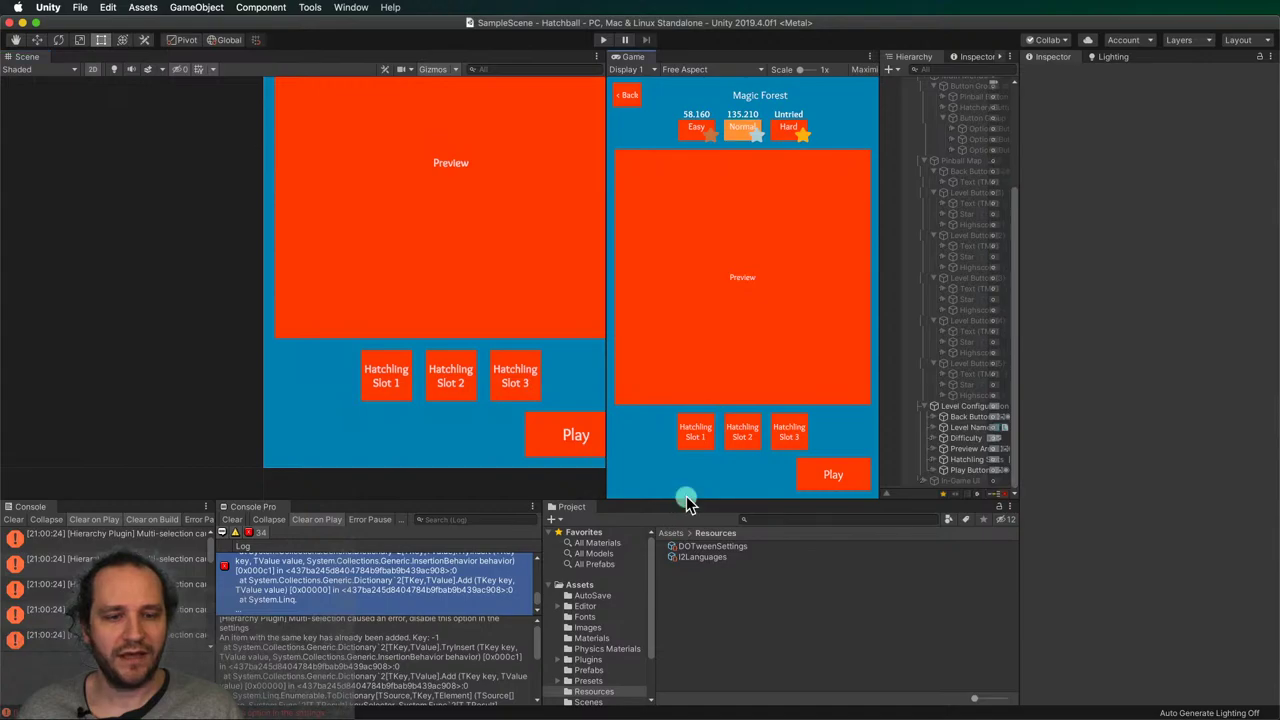
mouse_move(684, 500)
left_mouse_down()
mouse_move(680, 512)
mouse_move(682, 480)
left_mouse_up()
left_click_drag(690, 415, 670, 436)
left_click(634, 380)
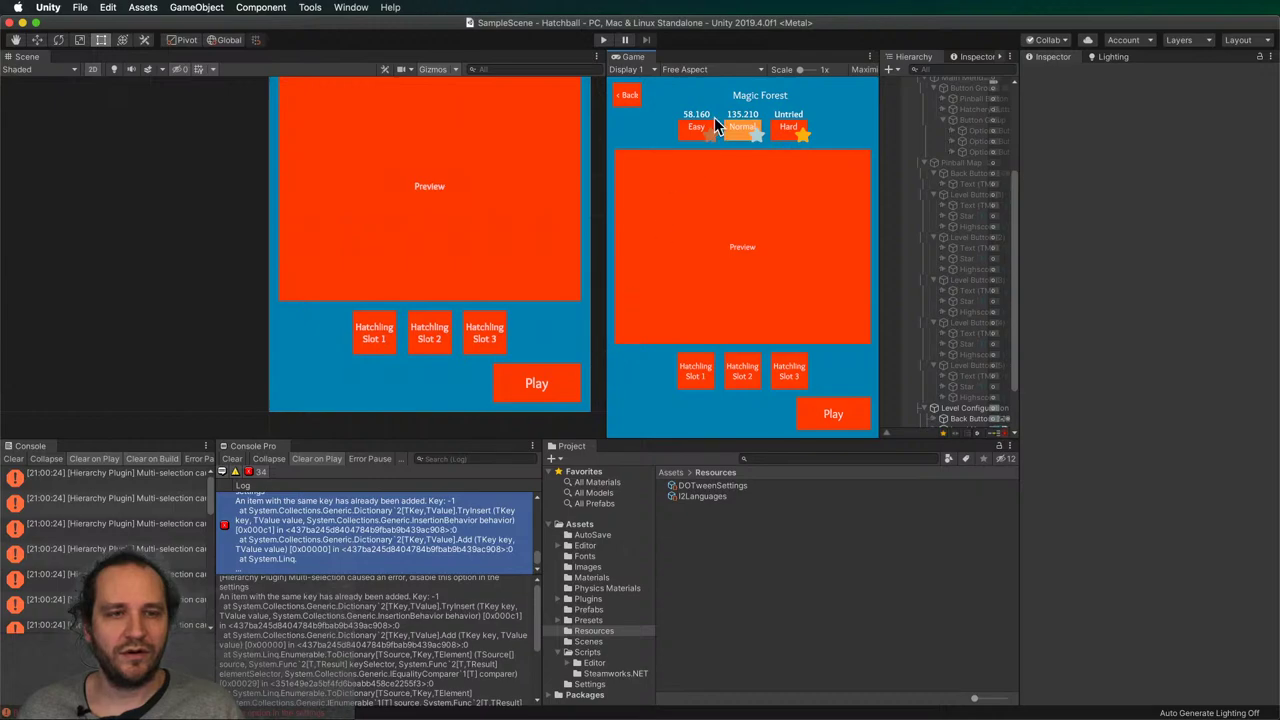
left_click(705, 72)
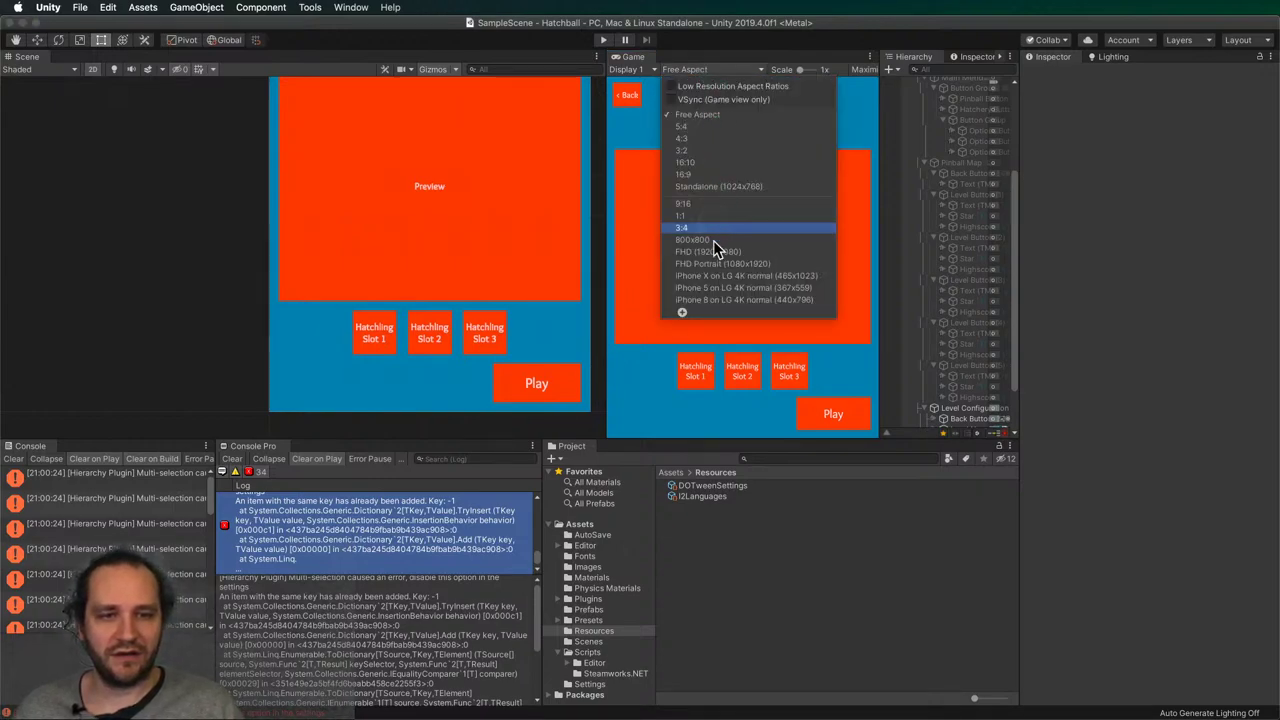
left_click(722, 299)
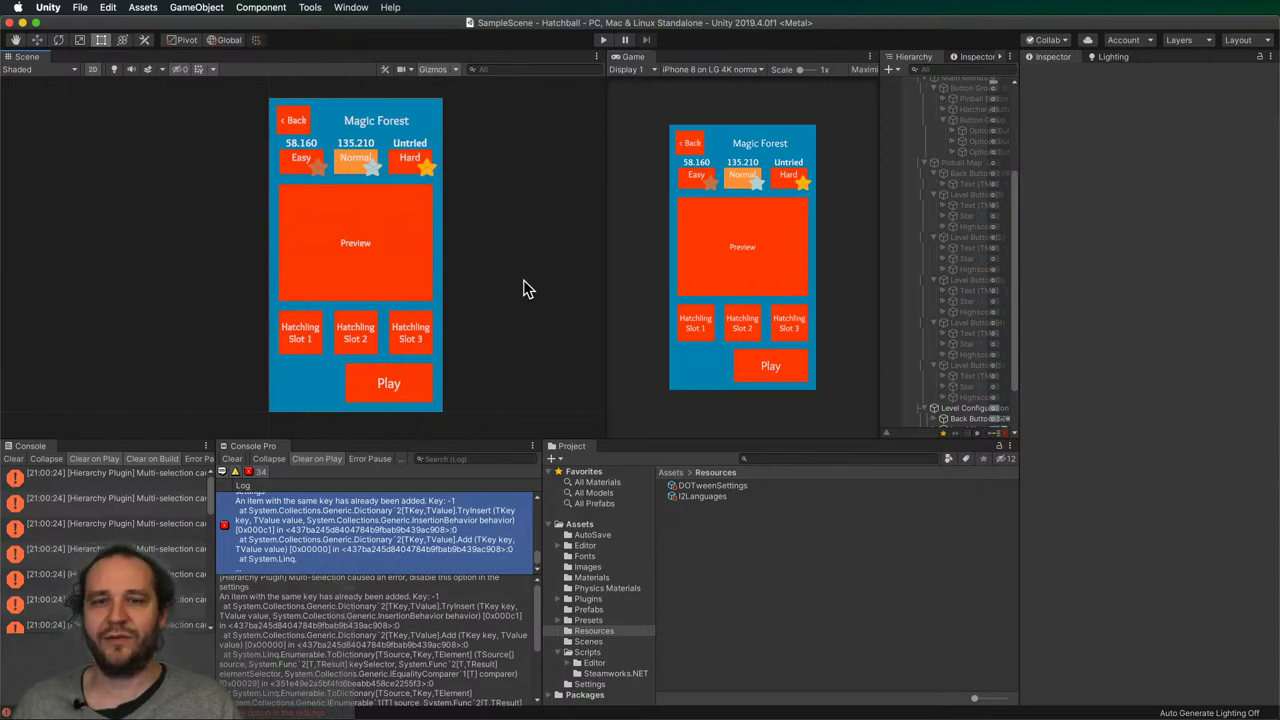
- Drag the Preview Area's top edge down and shorten the Difficulty row from the top
left_click(407, 196)
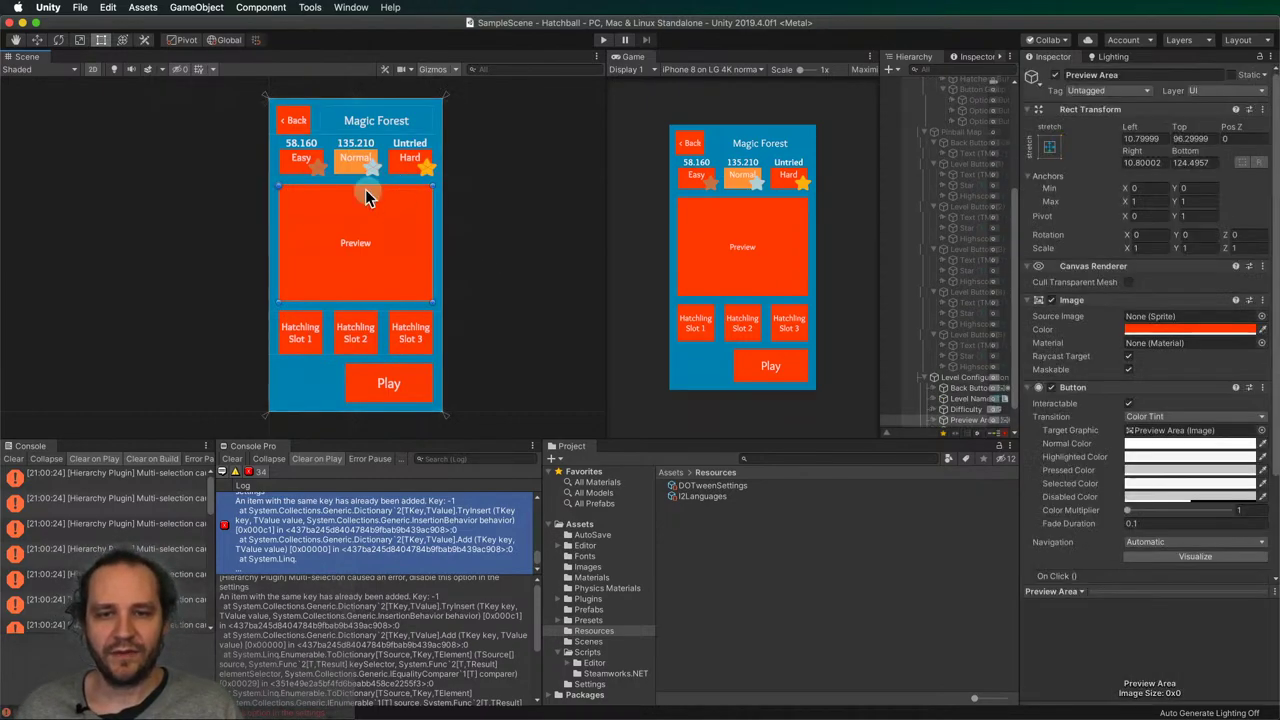
left_click_drag(368, 186, 270, 135)
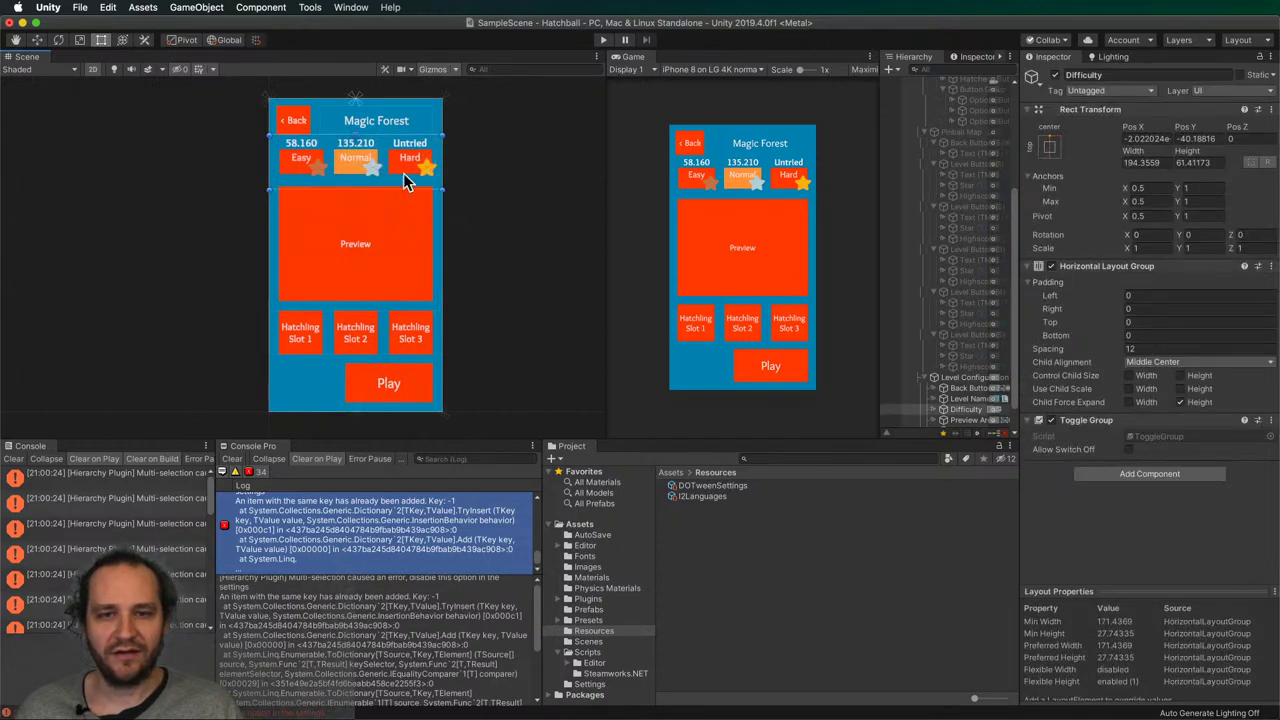
left_click_drag(410, 134, 411, 144)
left_click(527, 167)
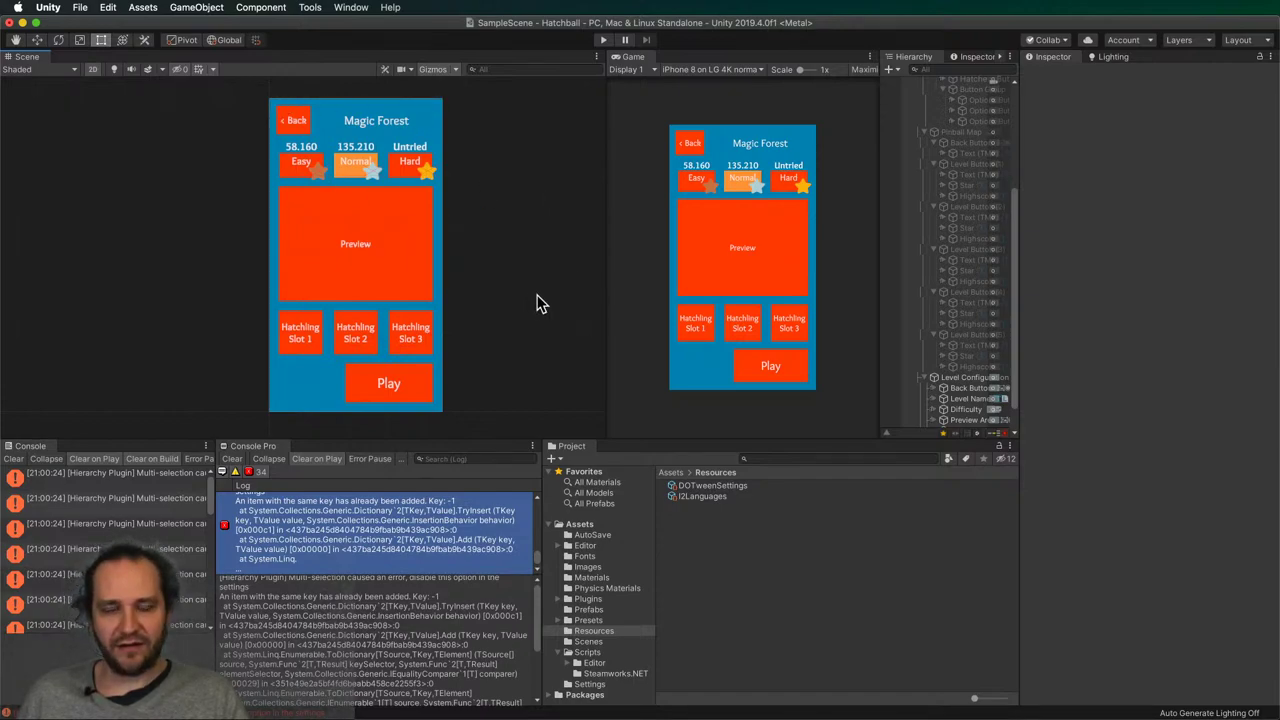
left_click(337, 204)
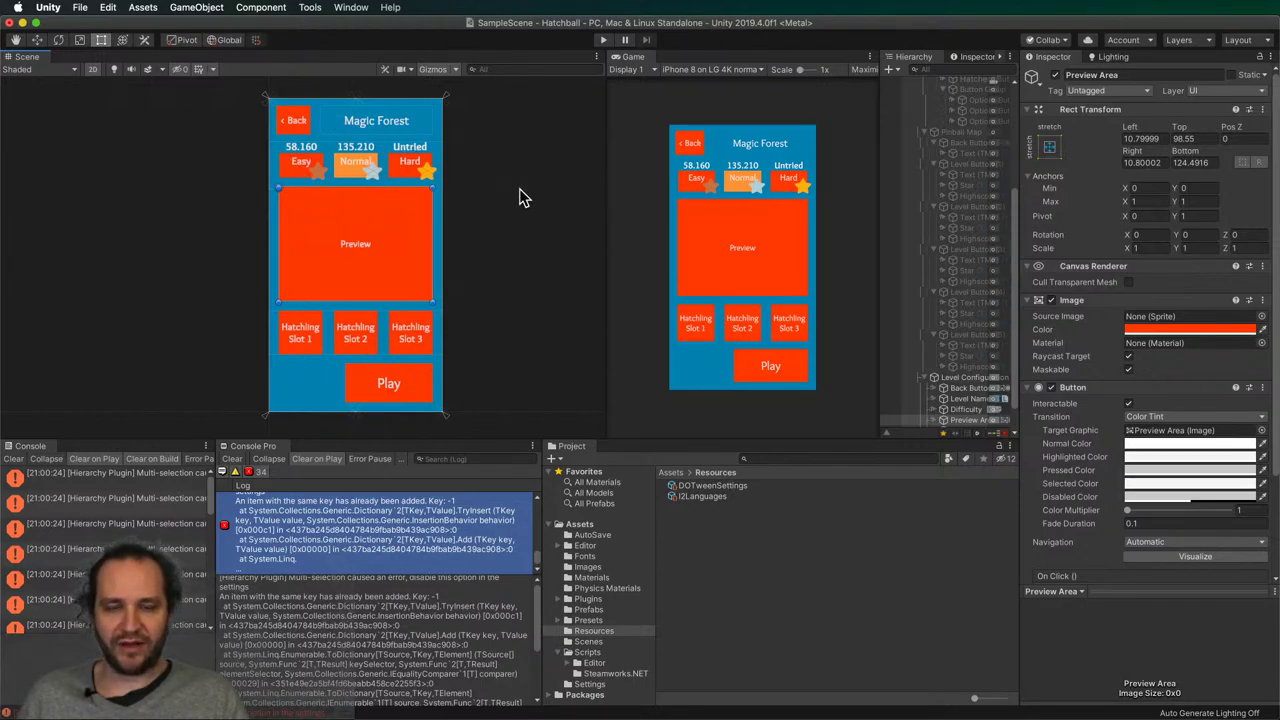
left_click(392, 233)
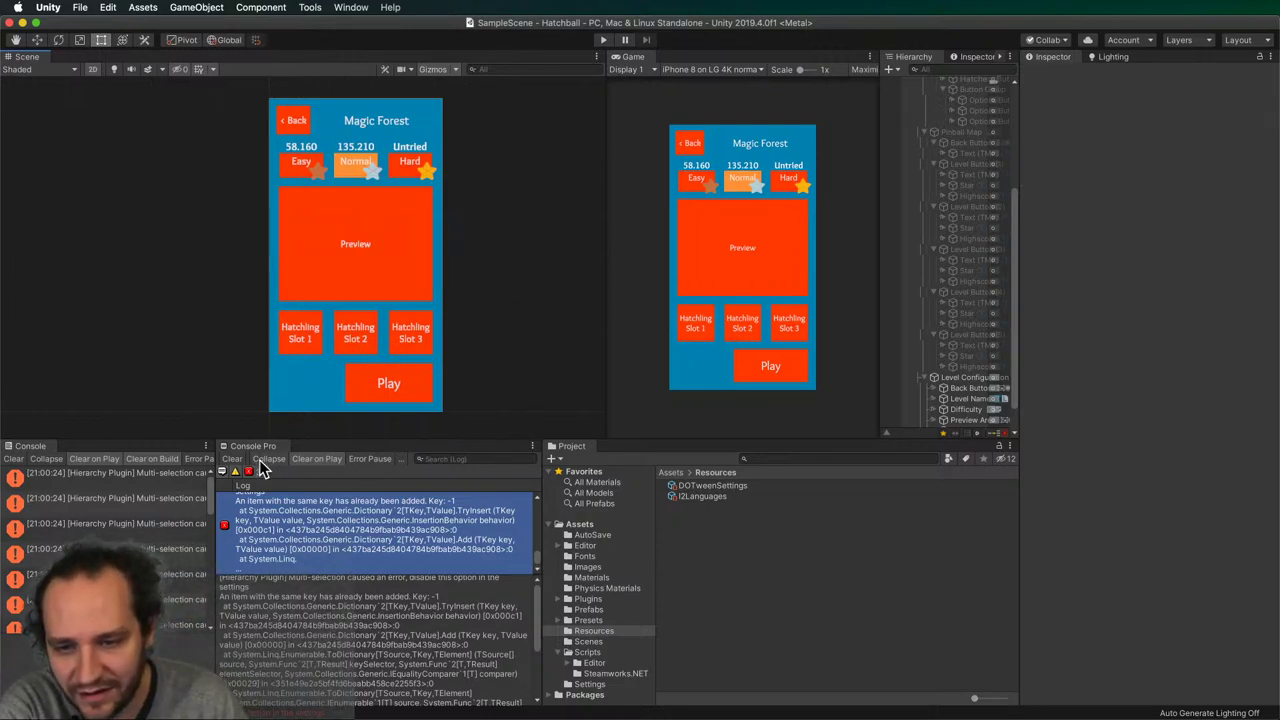
- Clear the console logs and collapse the hierarchy branches, including Level Configuration
left_click(232, 459)
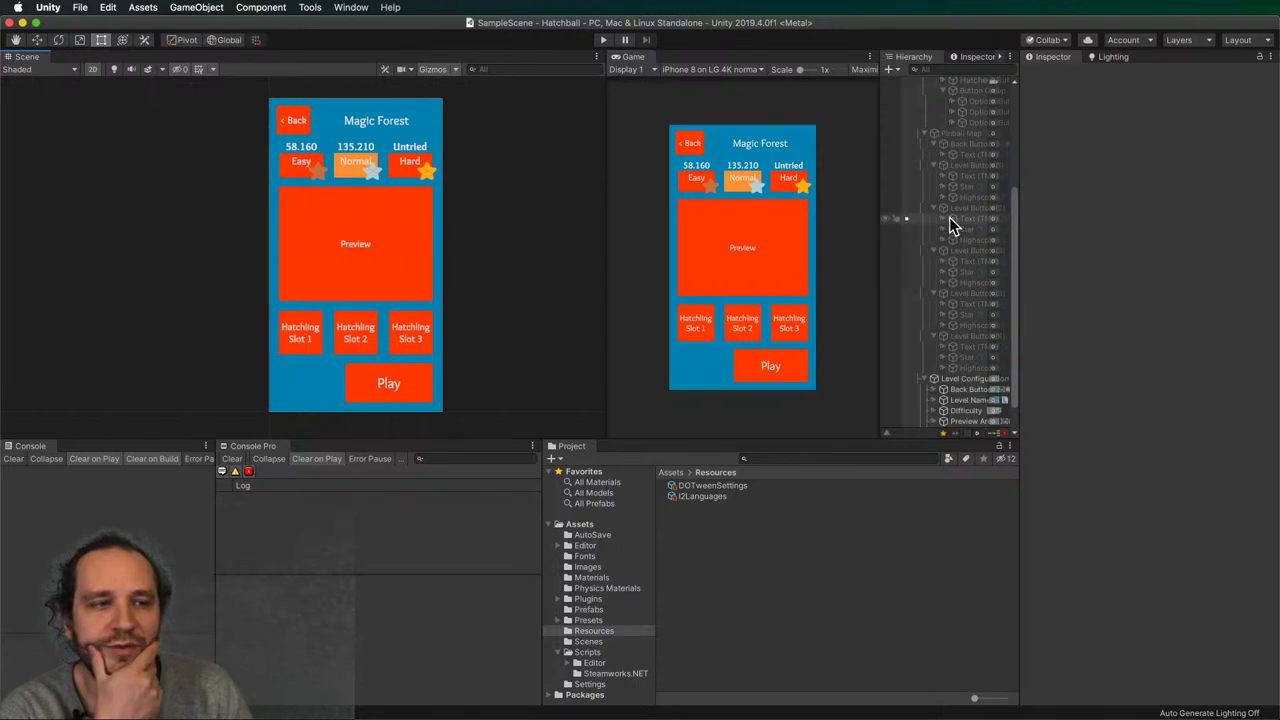
scroll(937, 243, "up", 5)
left_click(921, 241)
left_click(915, 215)
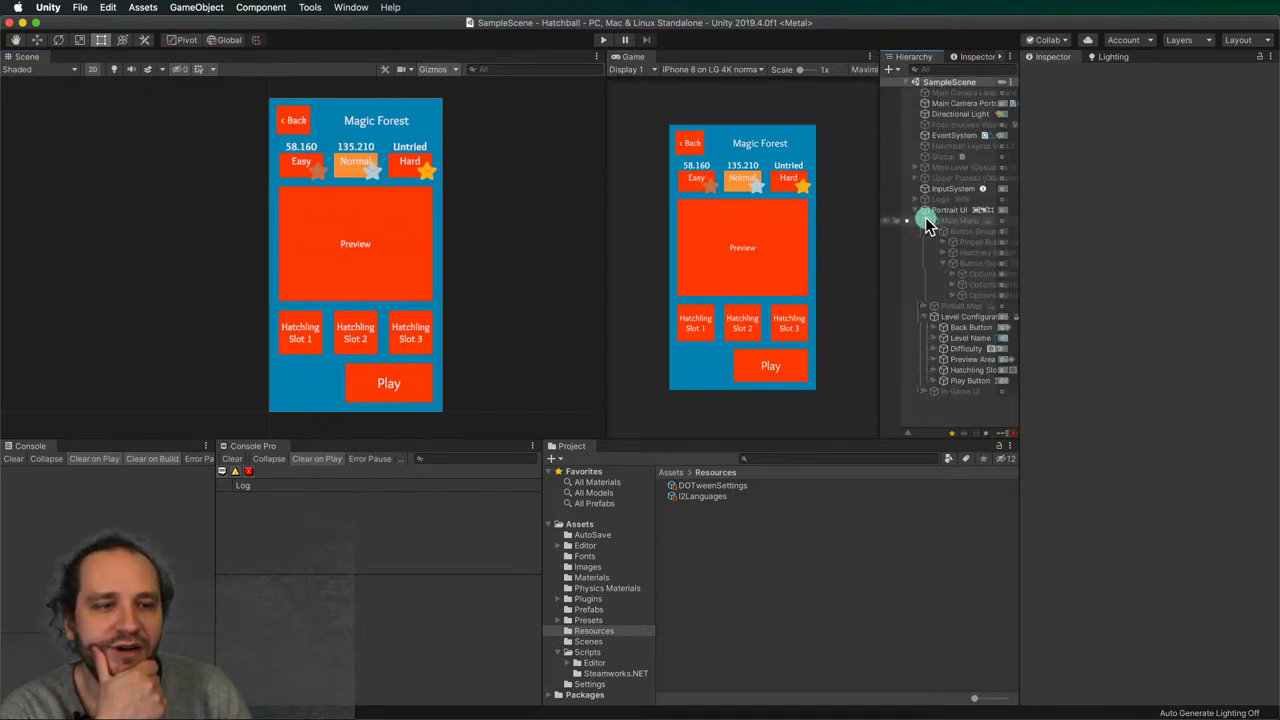
left_click(941, 297)
left_click(933, 243)
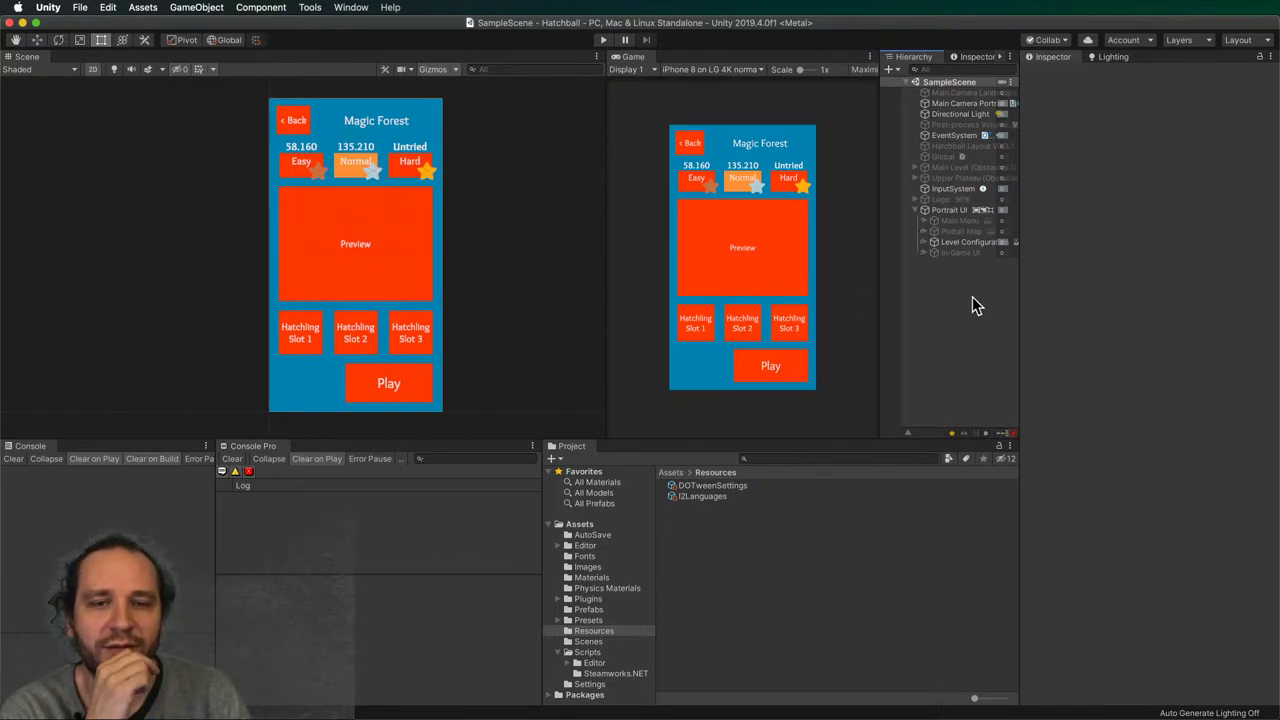
- Toggle Main Menu, the logo, Pinball Map and Level Configuration in turn, leaving all hidden
left_click(1002, 242)
left_click(1004, 220)
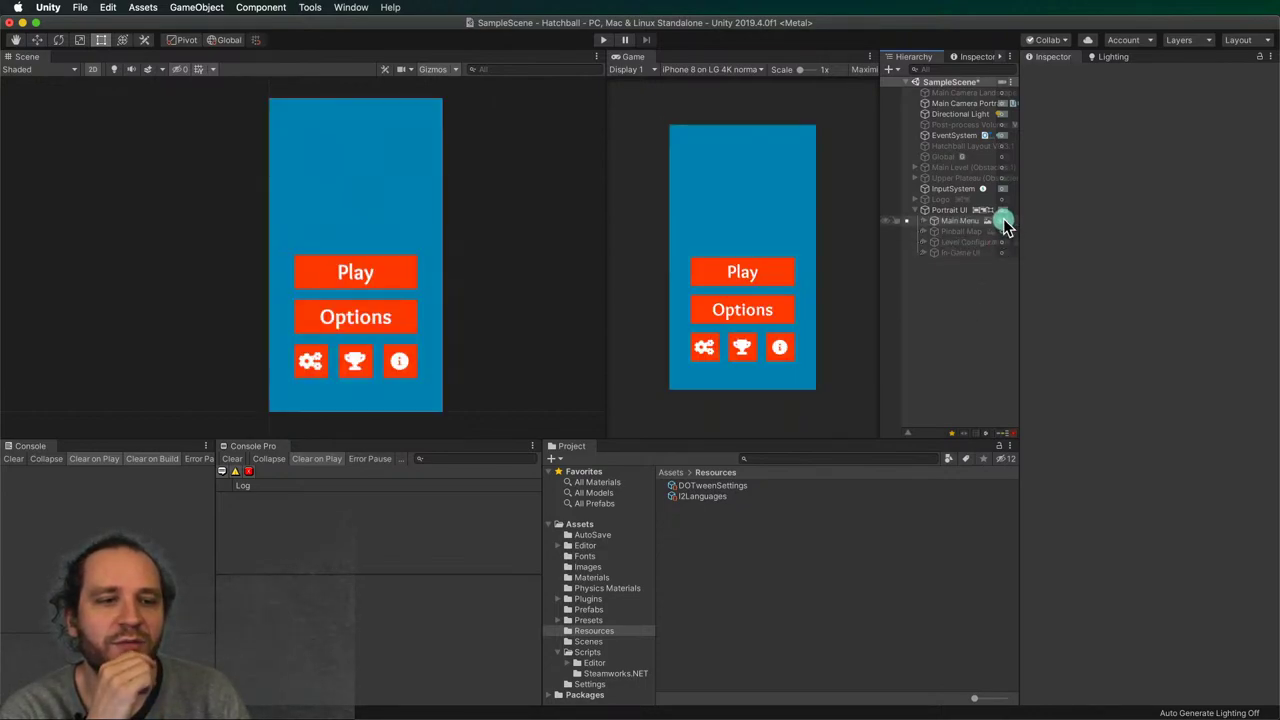
left_click(1001, 199)
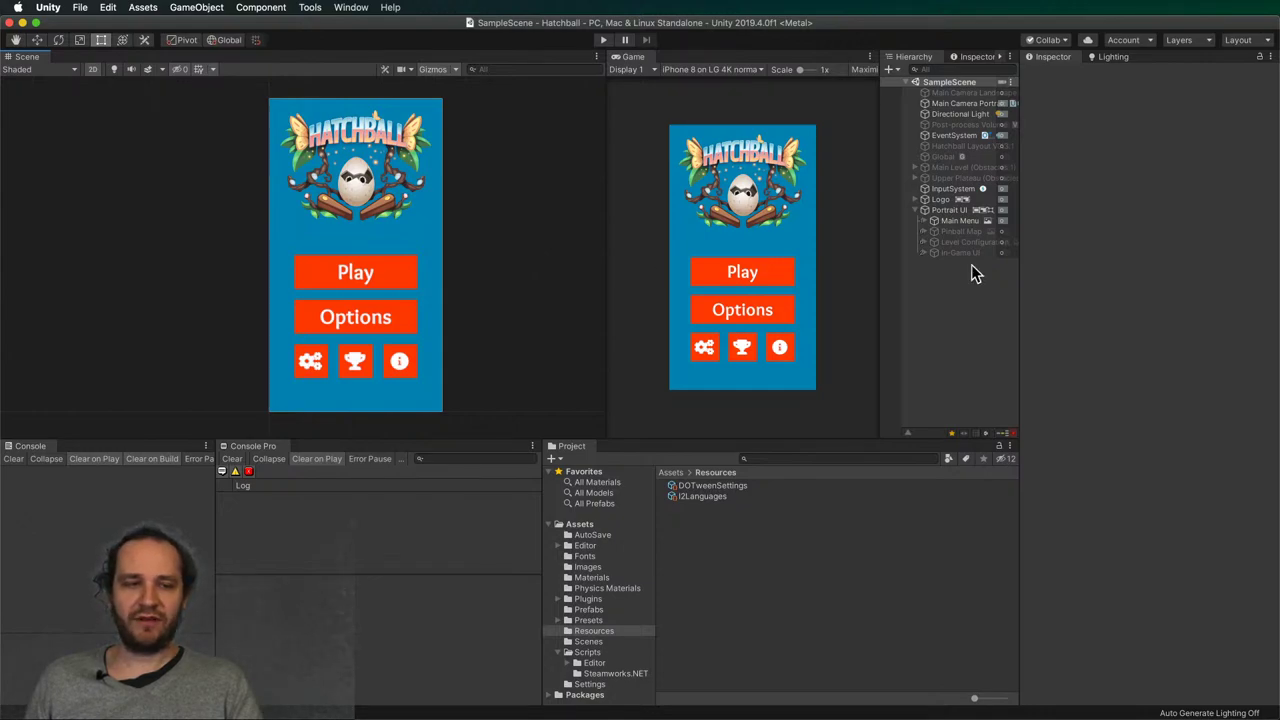
left_click(1001, 220)
left_click(1001, 231)
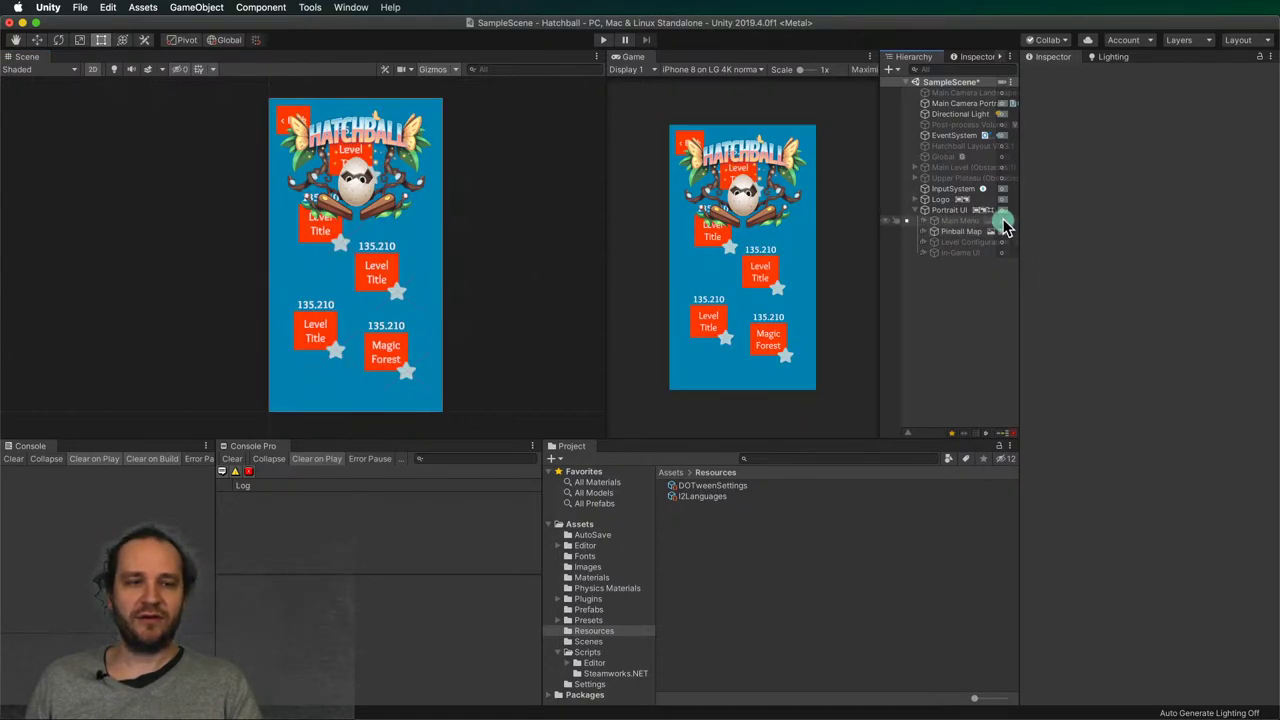
left_click(1002, 199)
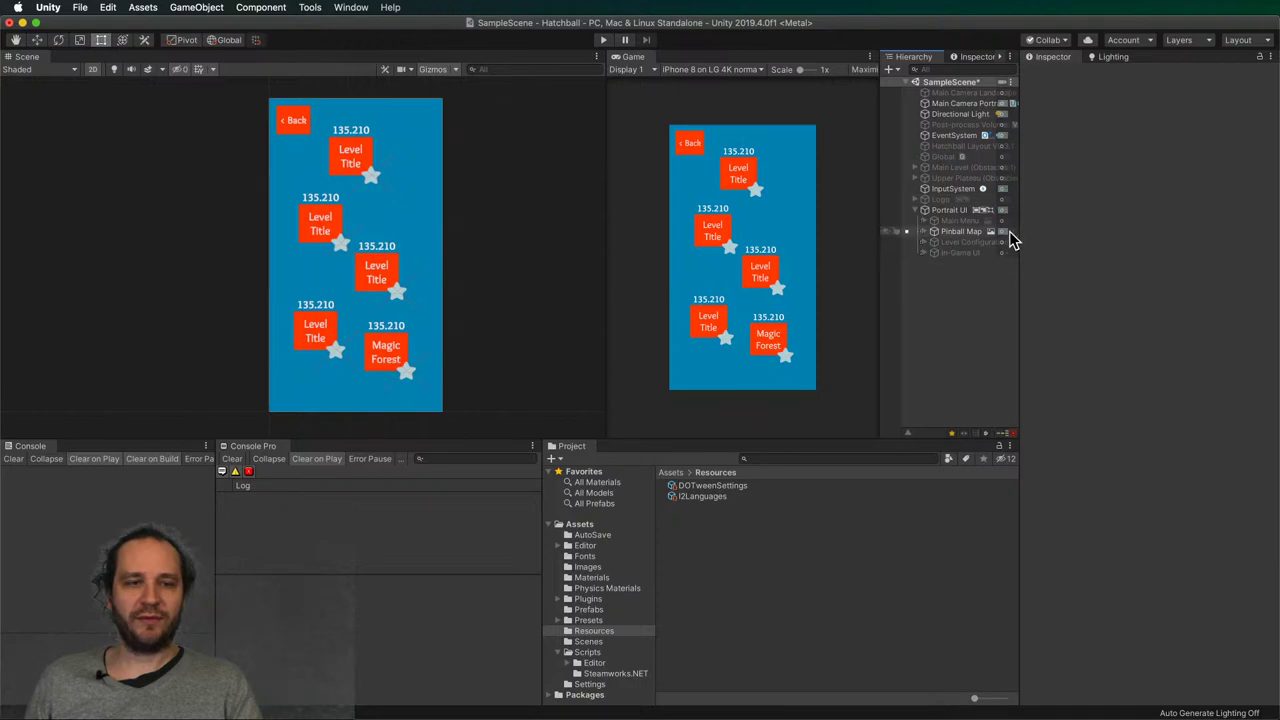
left_click(1001, 231)
left_click(1001, 242)
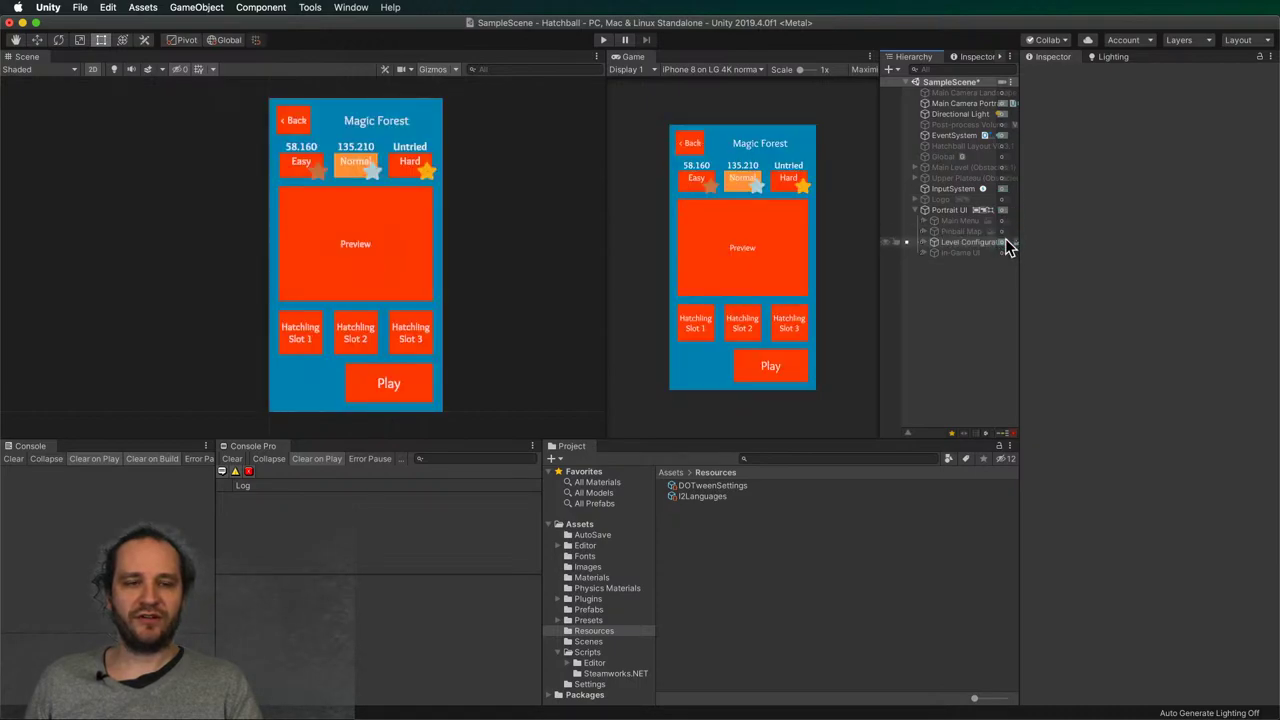
left_click(1001, 242)
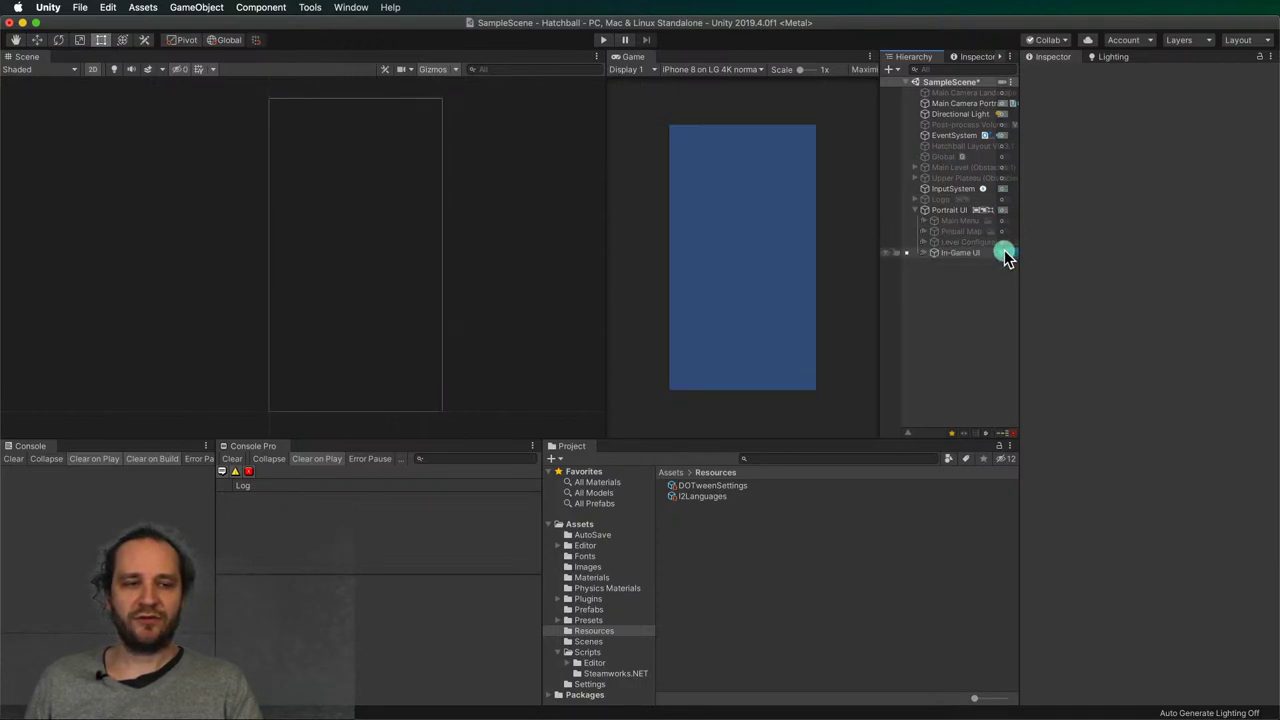
- Rename the In-Game UI object to 'Pinball UI'
left_click(962, 254)
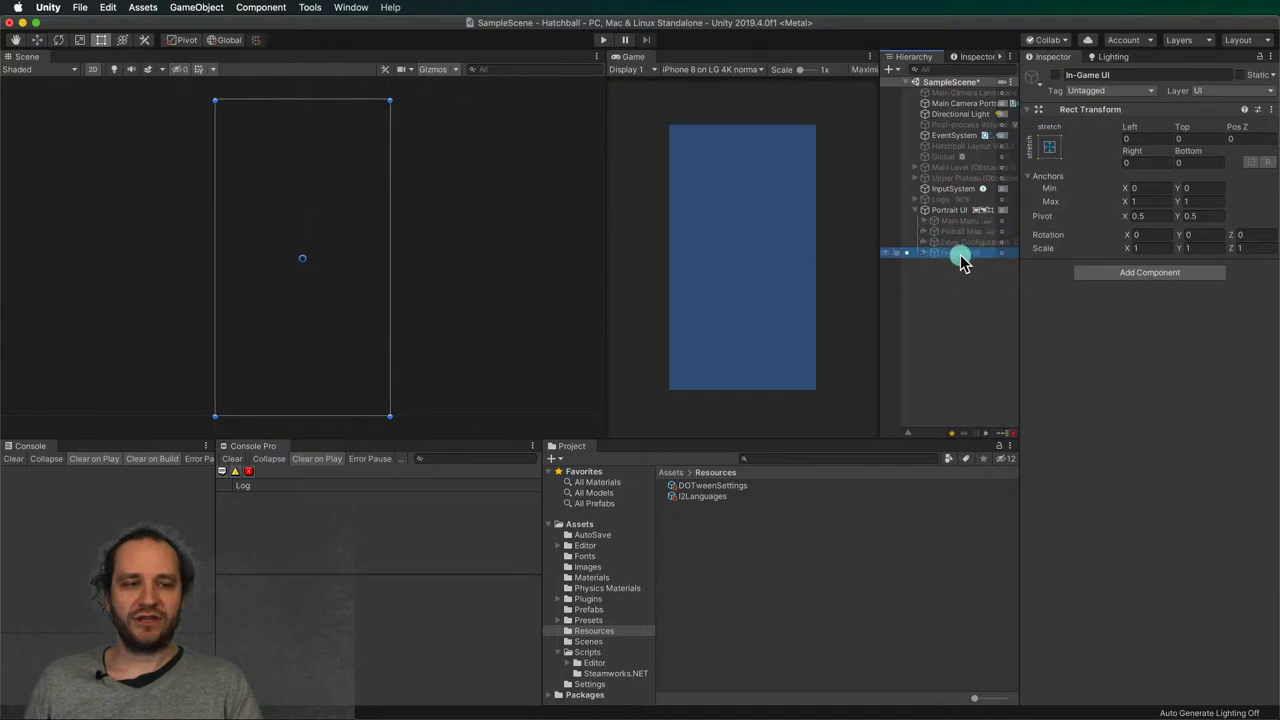
left_click(962, 254)
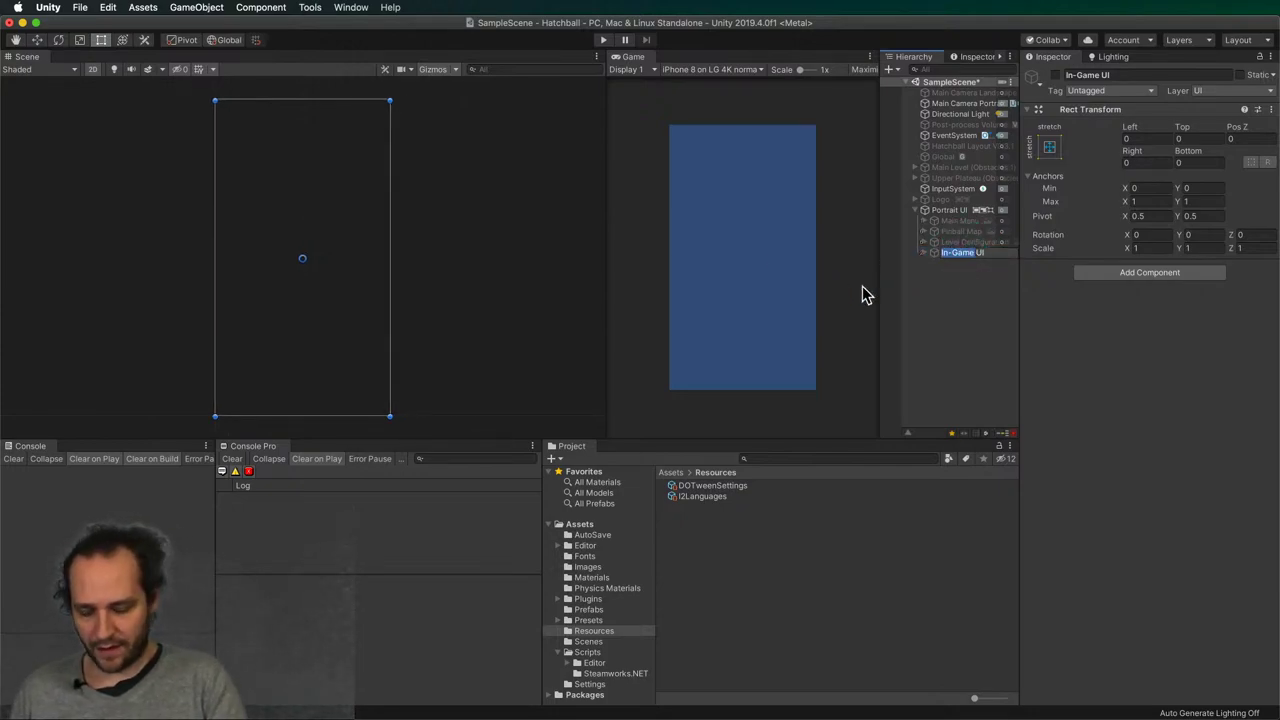
type("Pinball UI")
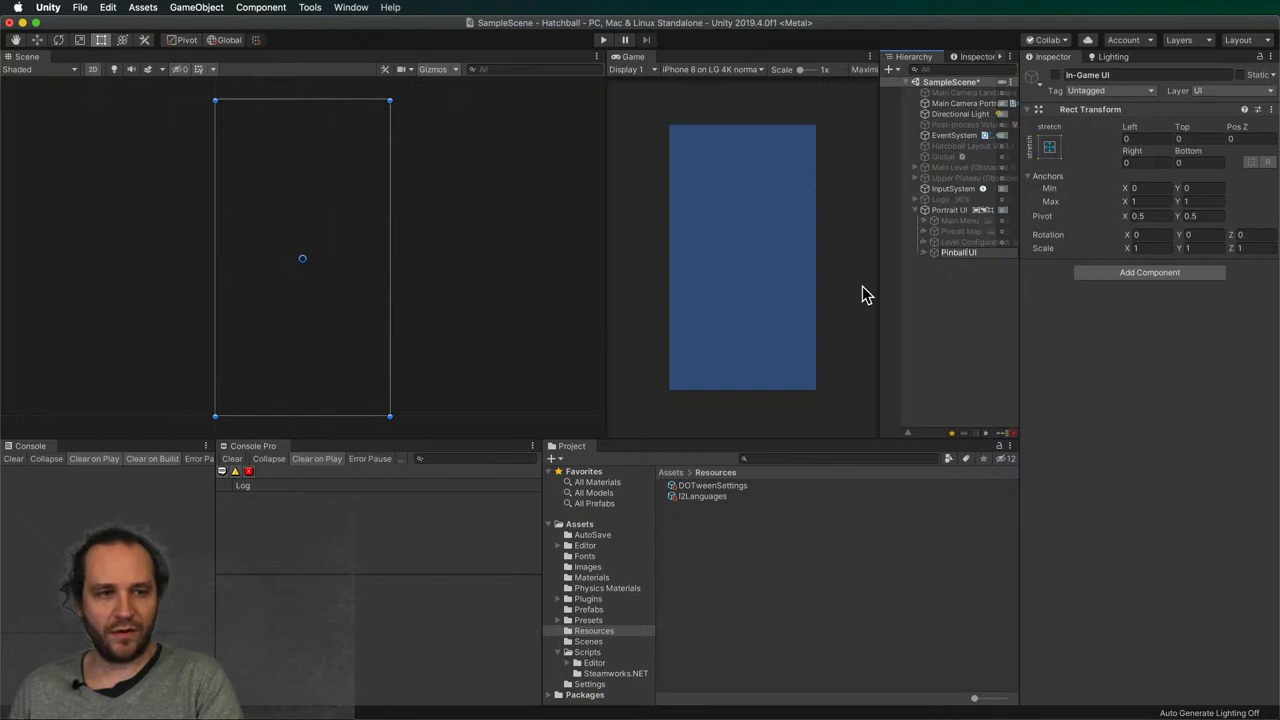
key("Return")
- Re-enable the Main Menu and Hatchball logo objects so they show again
left_click(978, 296)
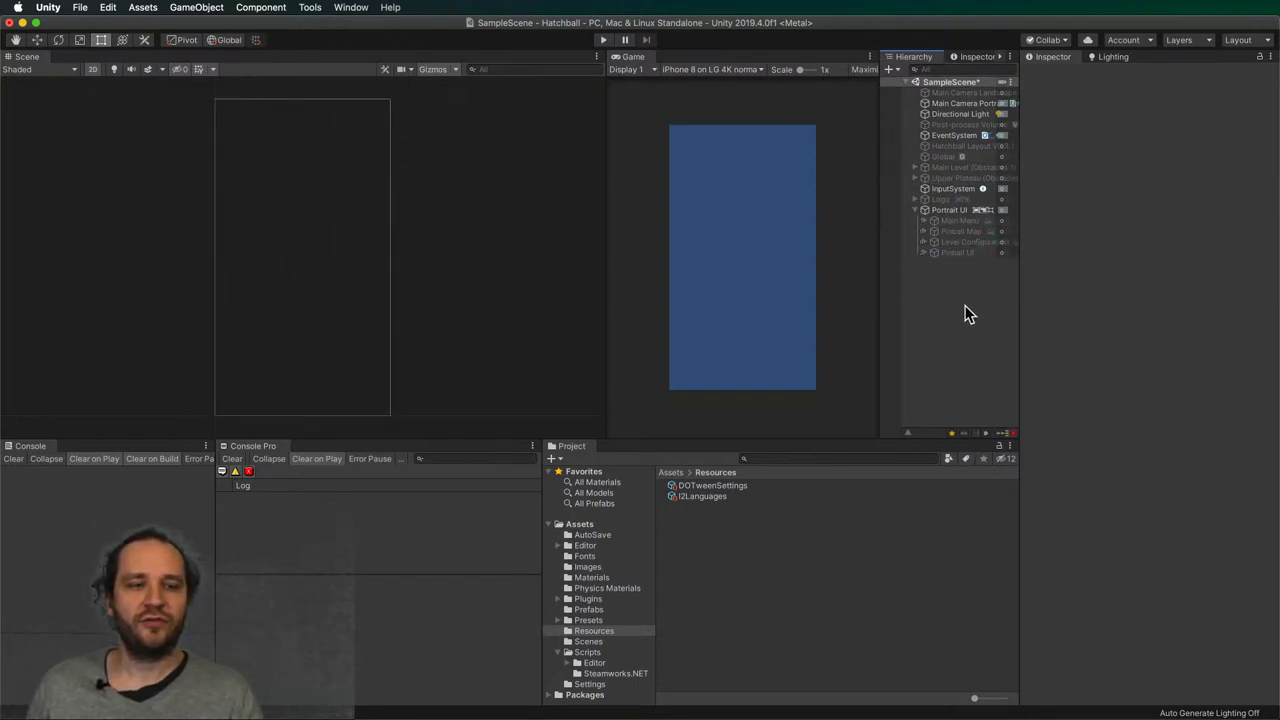
left_click(1000, 221)
left_click(1000, 199)
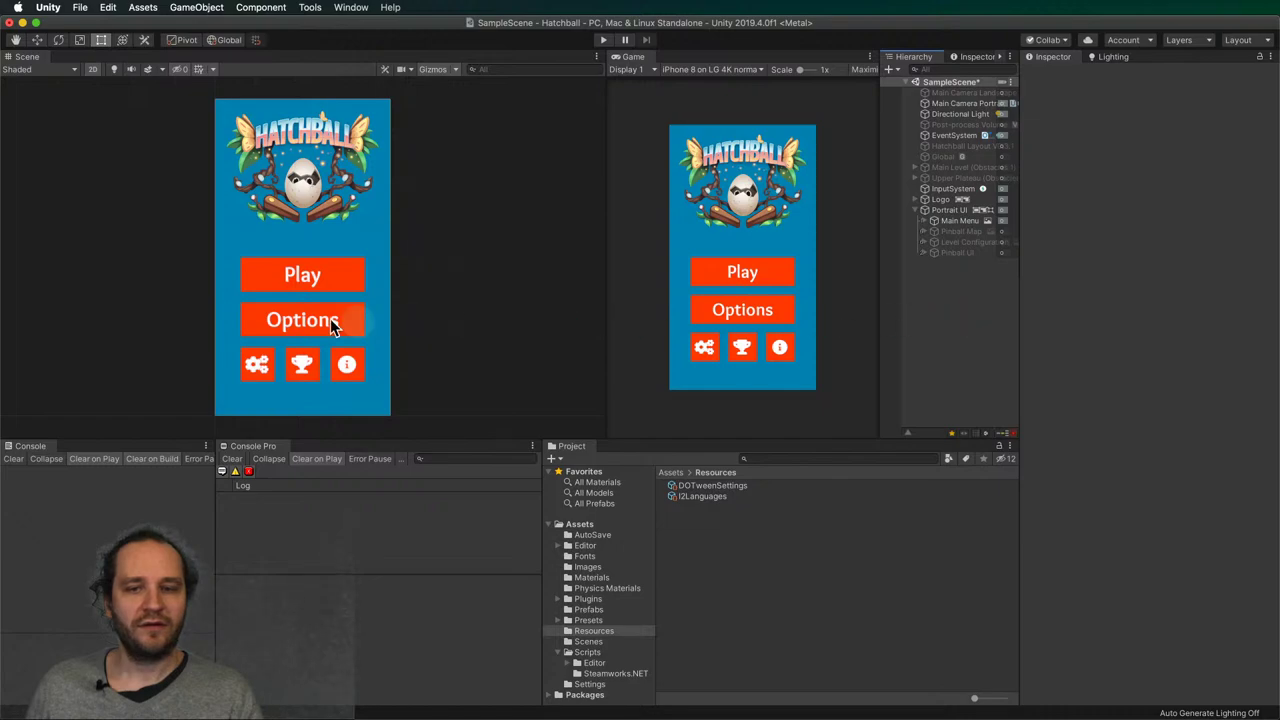
- Set the Pinball Button's label text under Main Menu to 'Pinball'
left_click(924, 221)
left_click(966, 242)
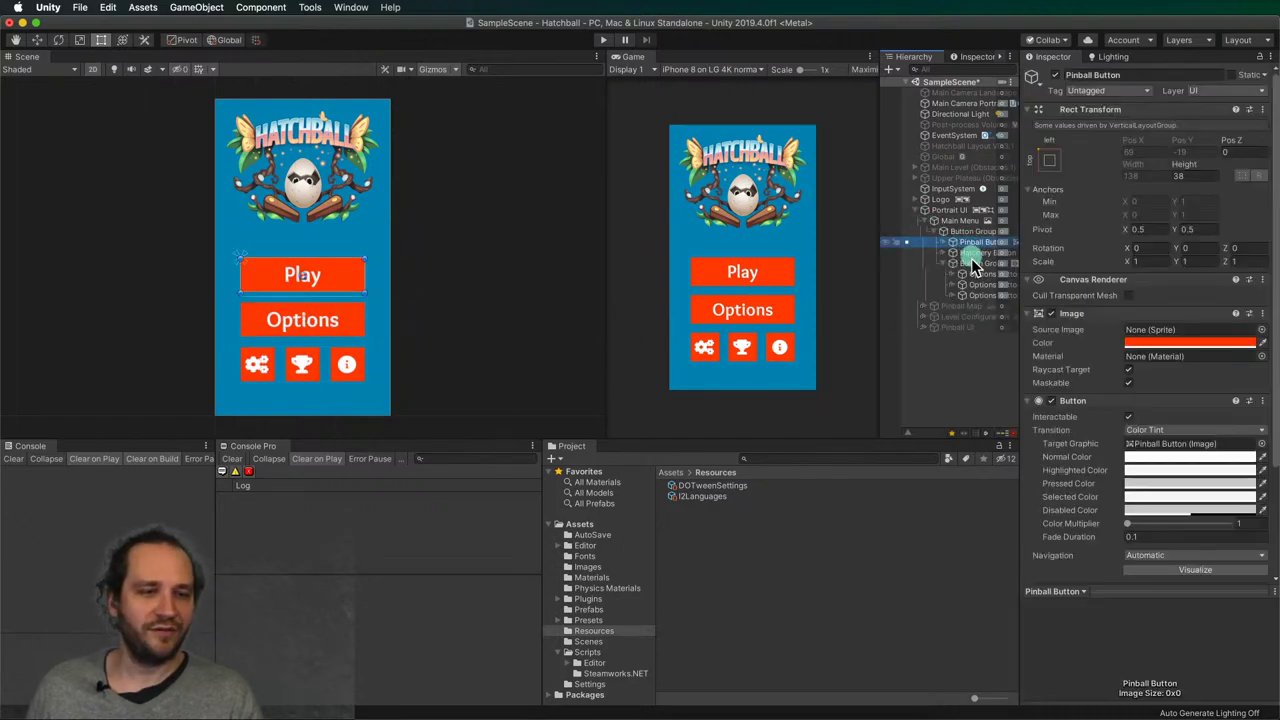
left_click(945, 242)
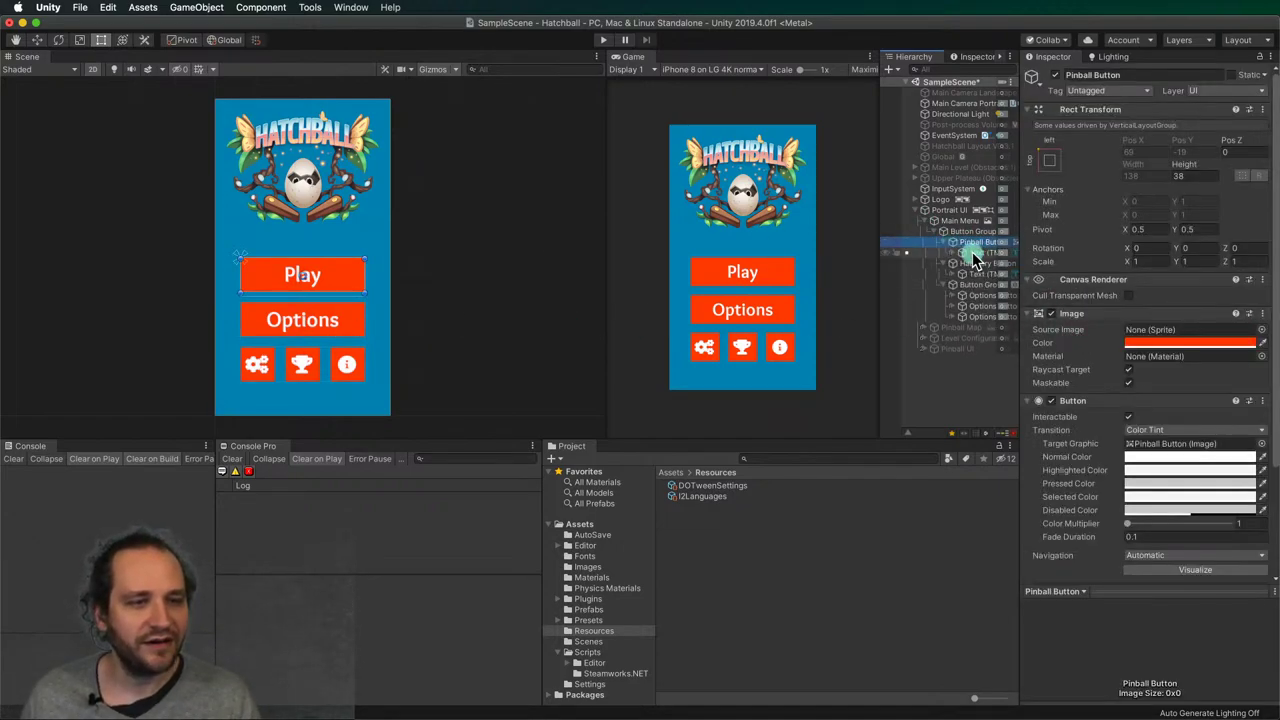
left_click(972, 252)
left_click(1095, 335)
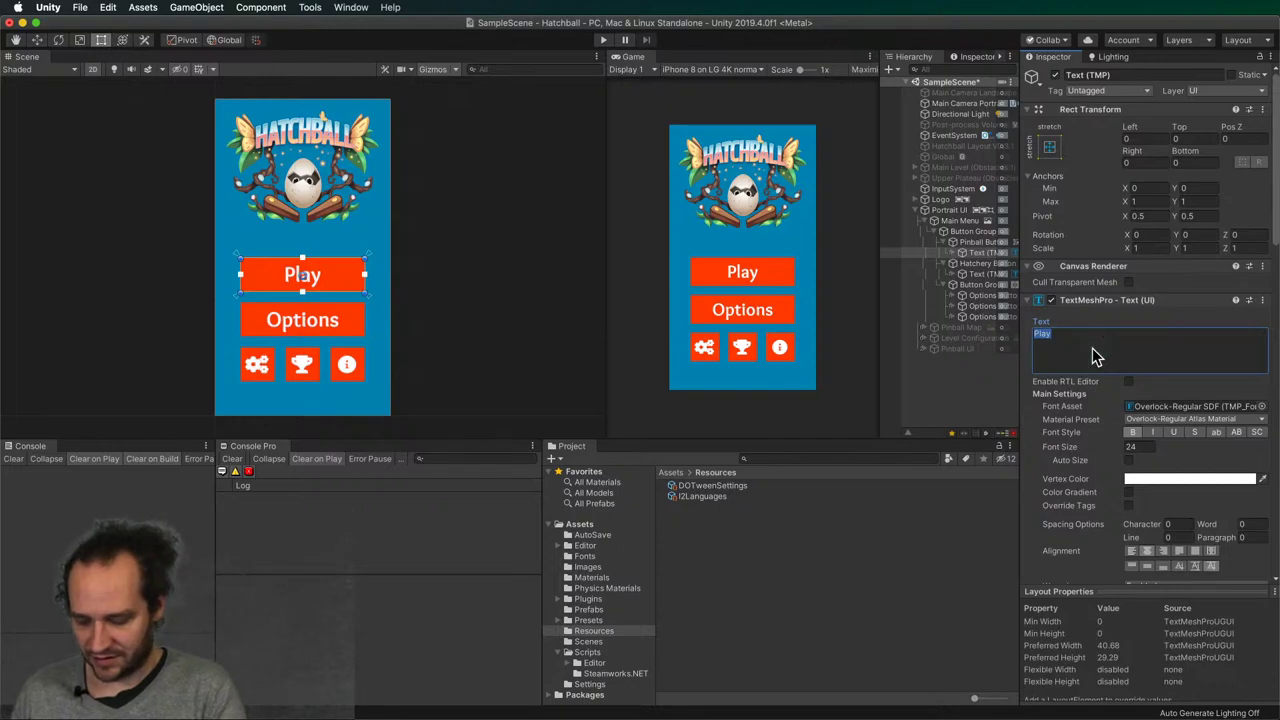
type("Pinball")
scroll(1100, 360, "down", 10)
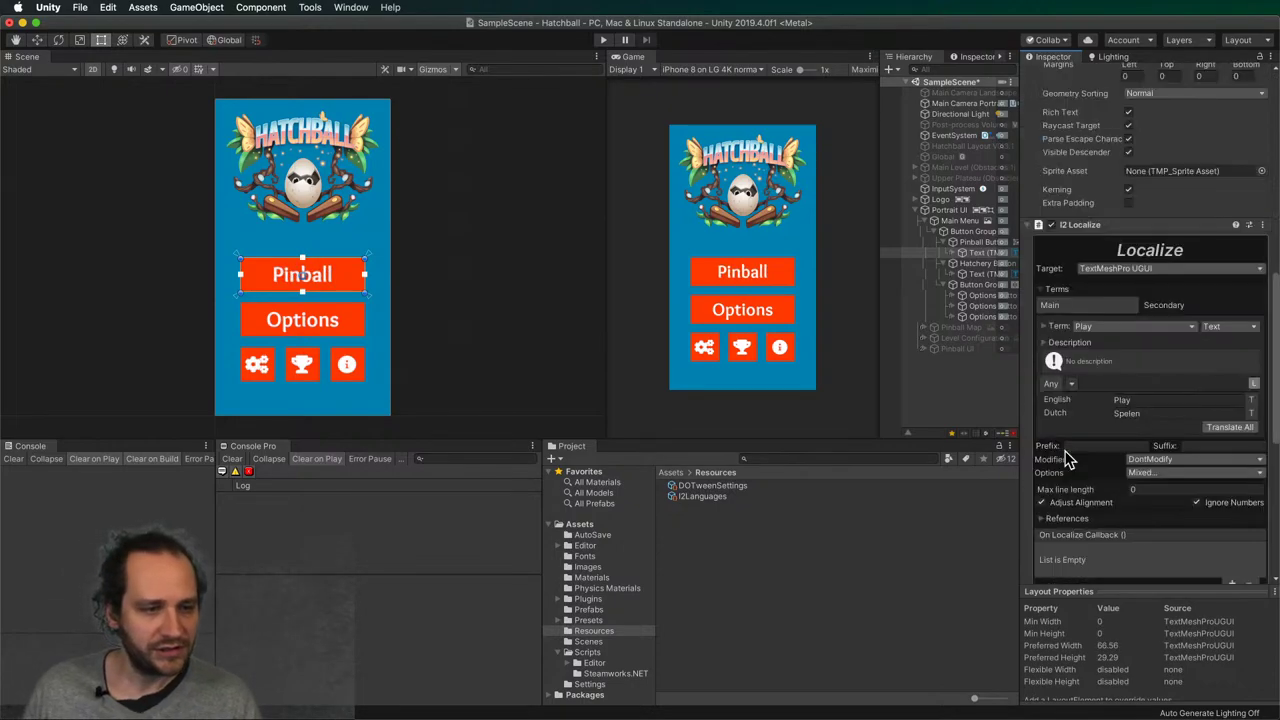
- Detach the label from the Play term and add a new Pinball term to the language source
left_click(1105, 328)
left_click(1106, 337)
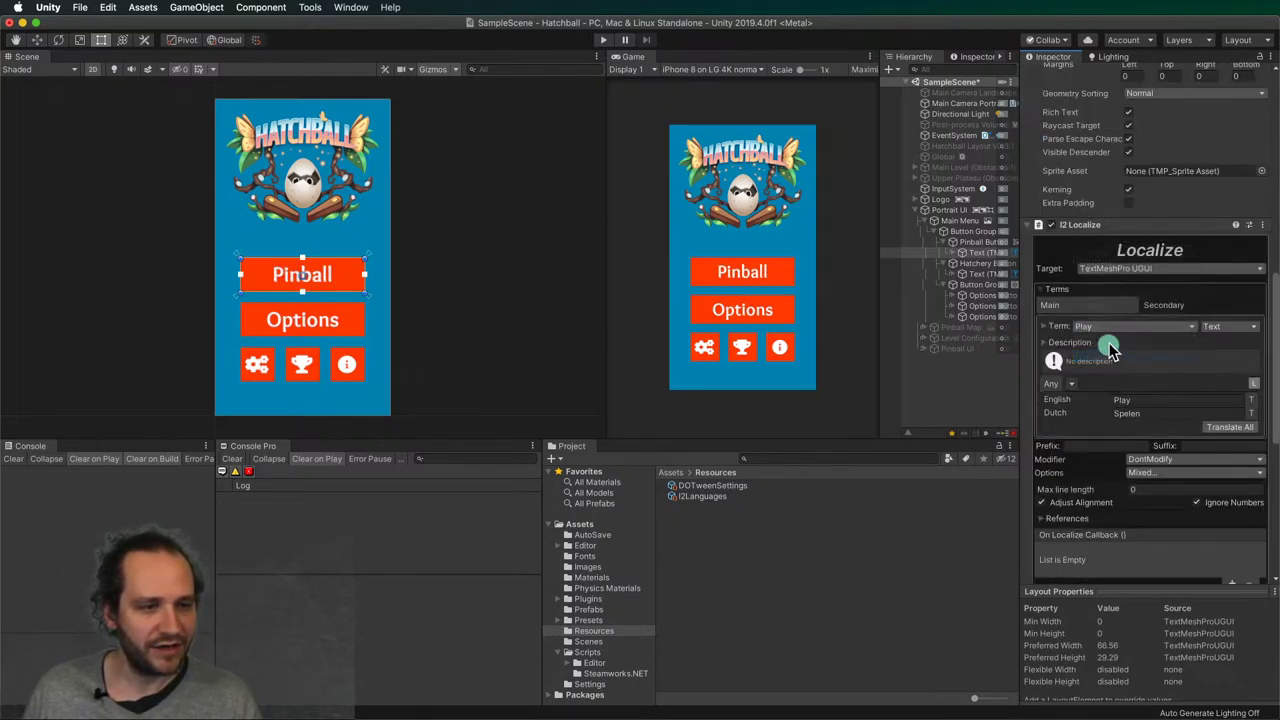
left_click(1106, 333)
left_click(1122, 319)
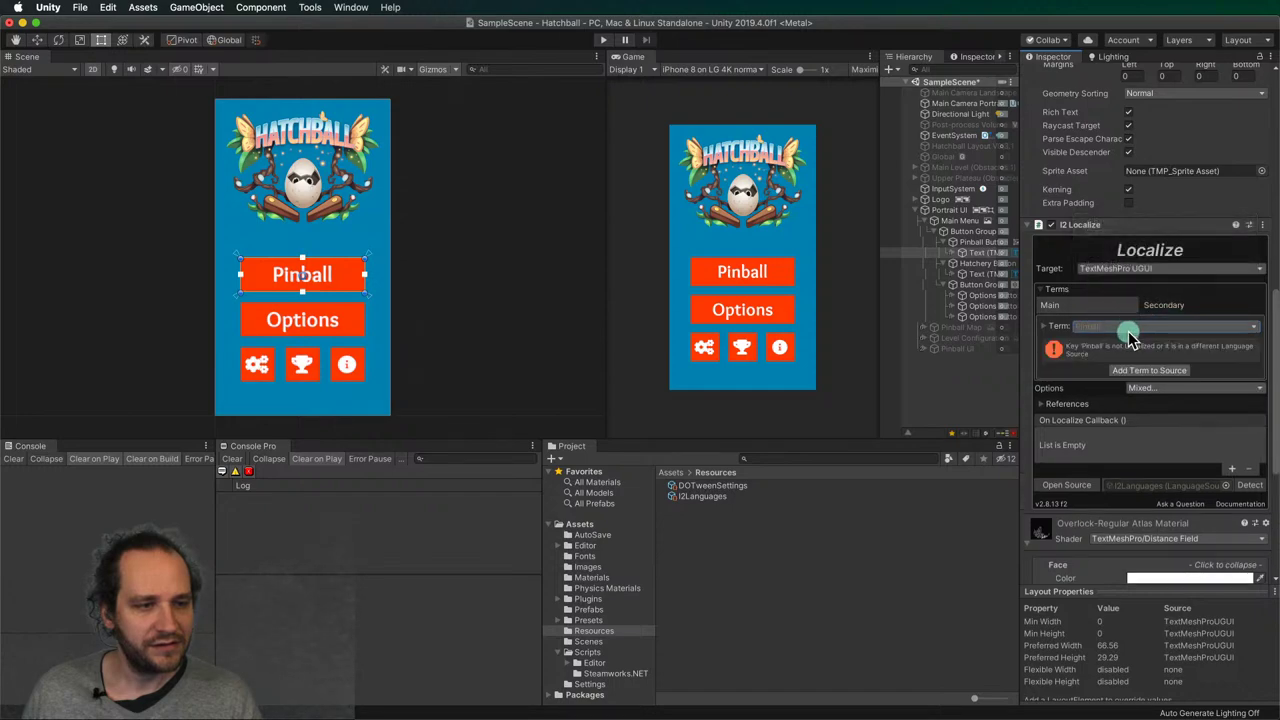
left_click(1131, 371)
- Give the Pinball term English 'Pinball' and Dutch 'Flipperen', previewing both languages
left_click(1141, 399)
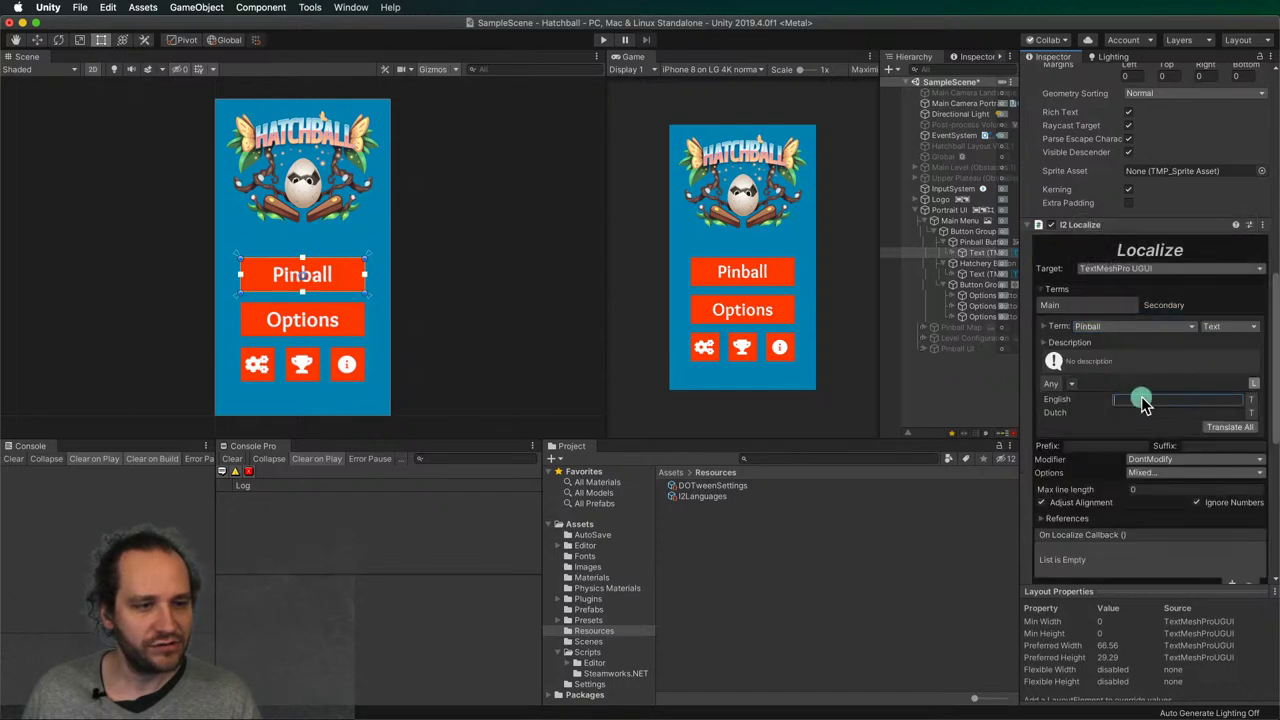
type("O")
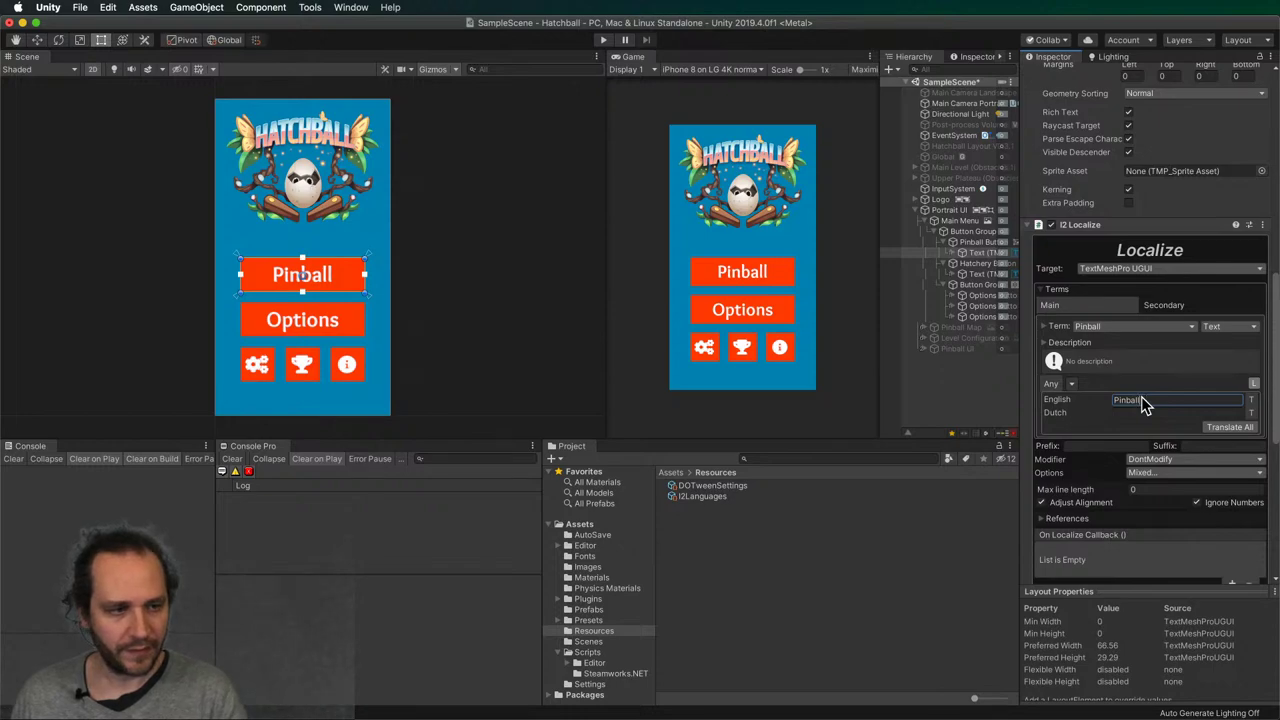
left_click(1141, 412)
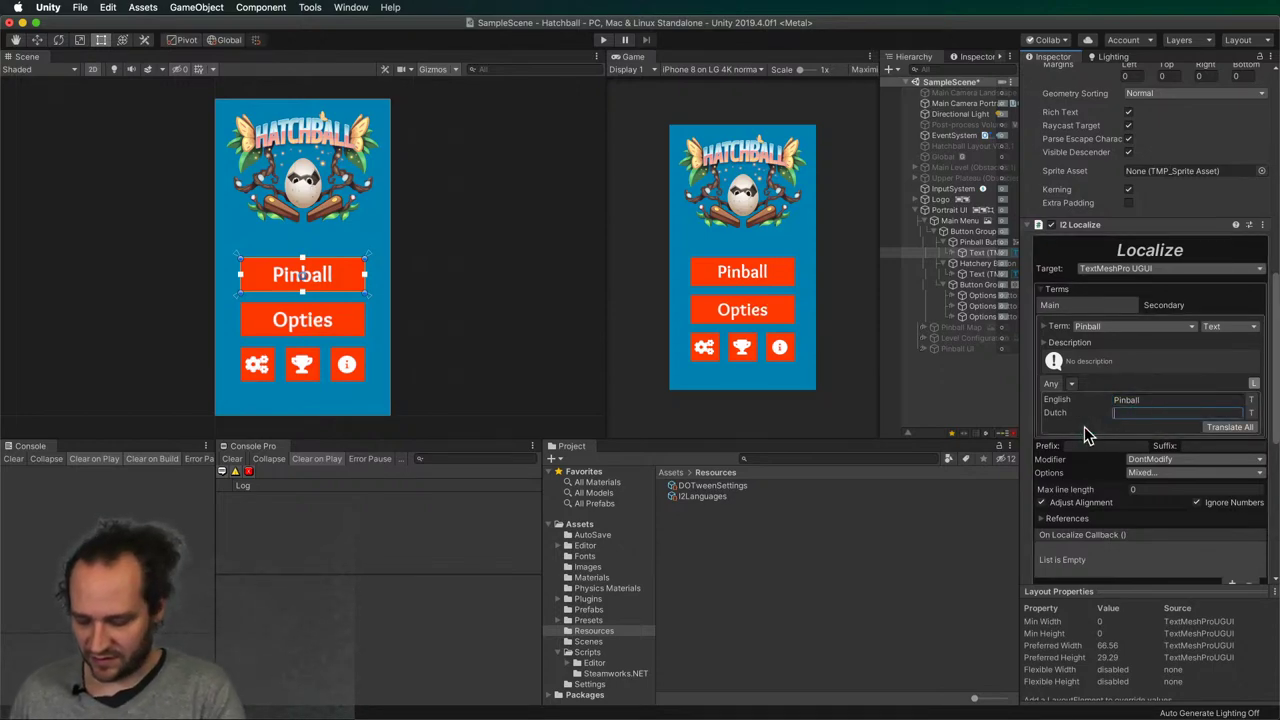
type("Flipperen")
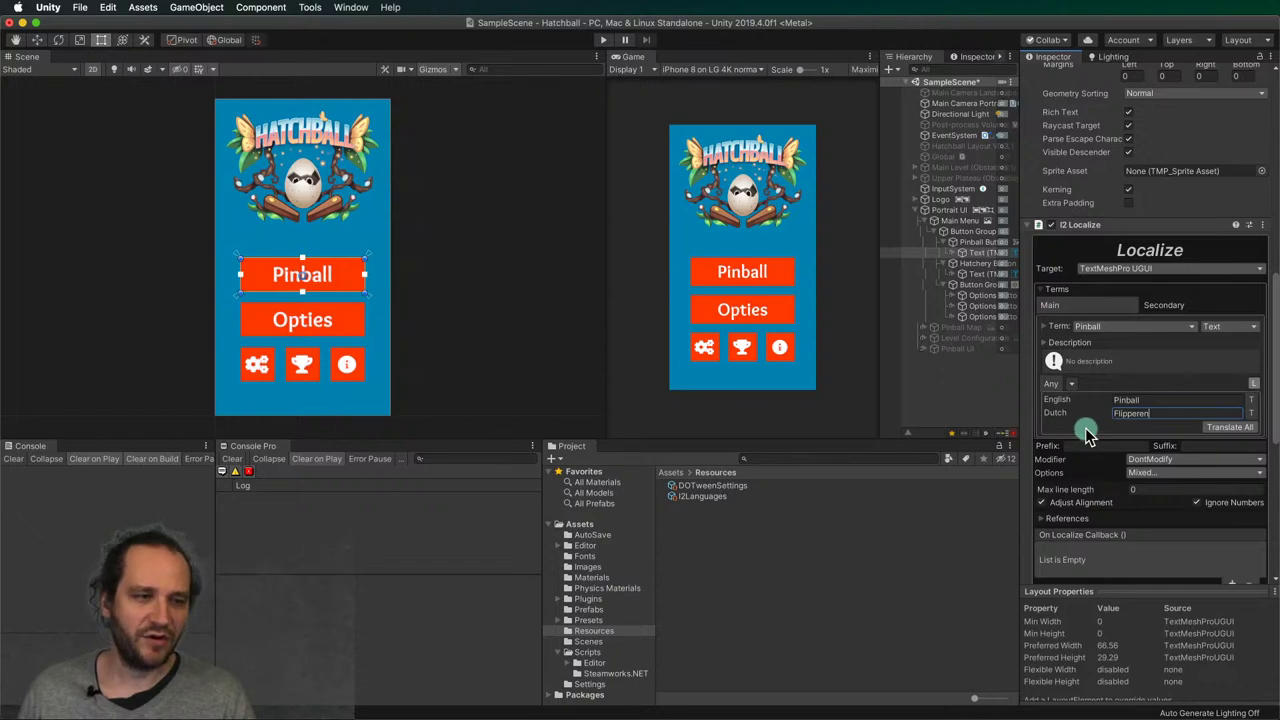
left_click(1057, 399)
left_click(1056, 412)
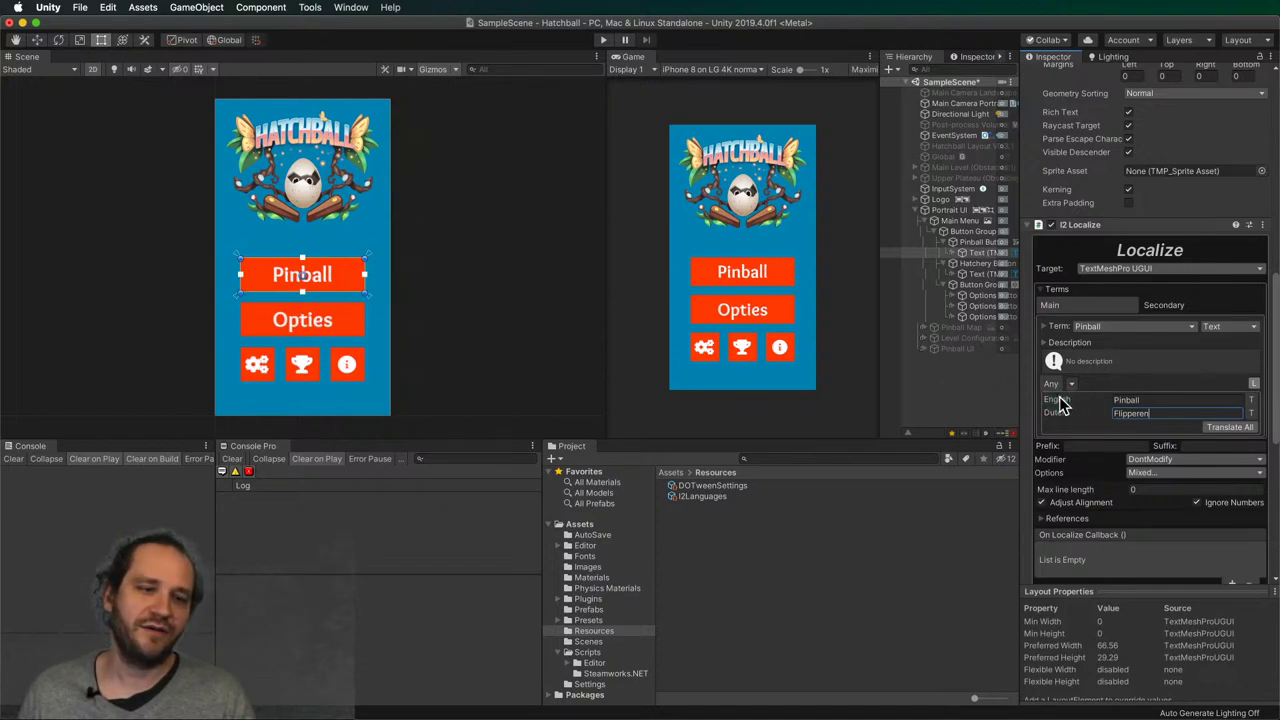
left_click(1057, 399)
left_click(1056, 412)
- Try the Options term, switch back to Pinball, and compare Dutch and English previews
left_click(1100, 327)
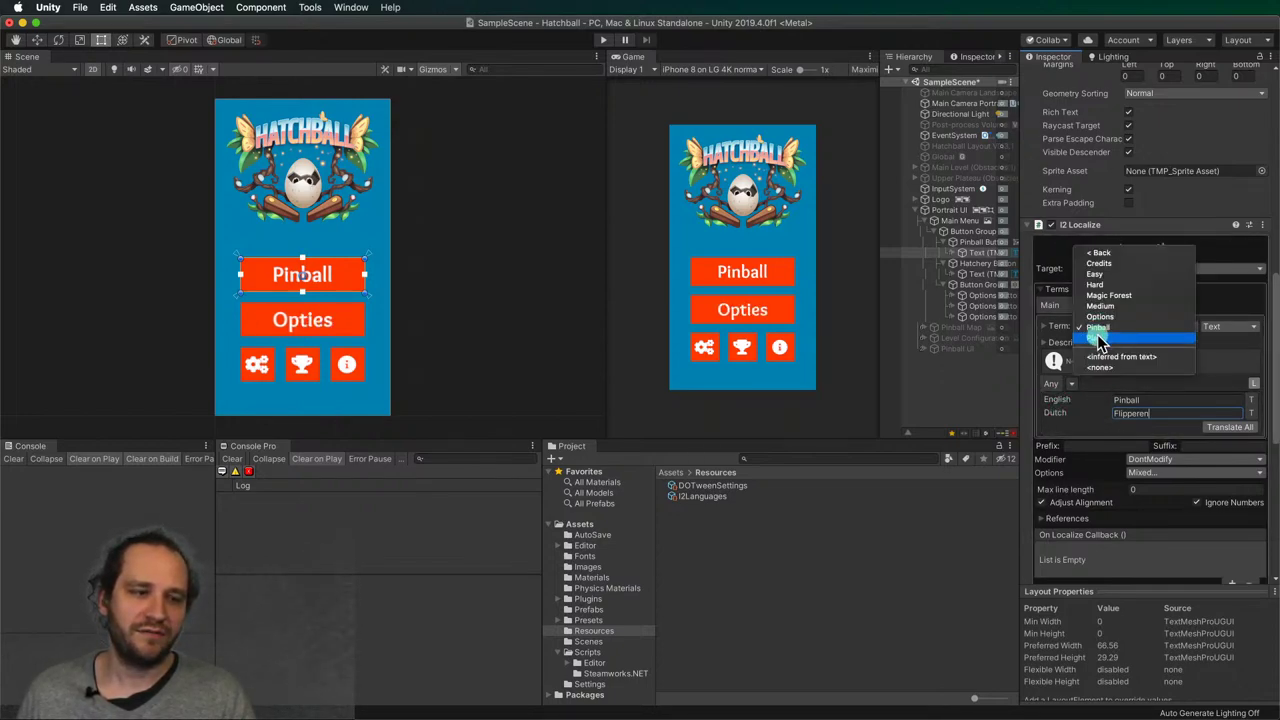
left_click(1100, 317)
left_click(1100, 327)
left_click(1103, 338)
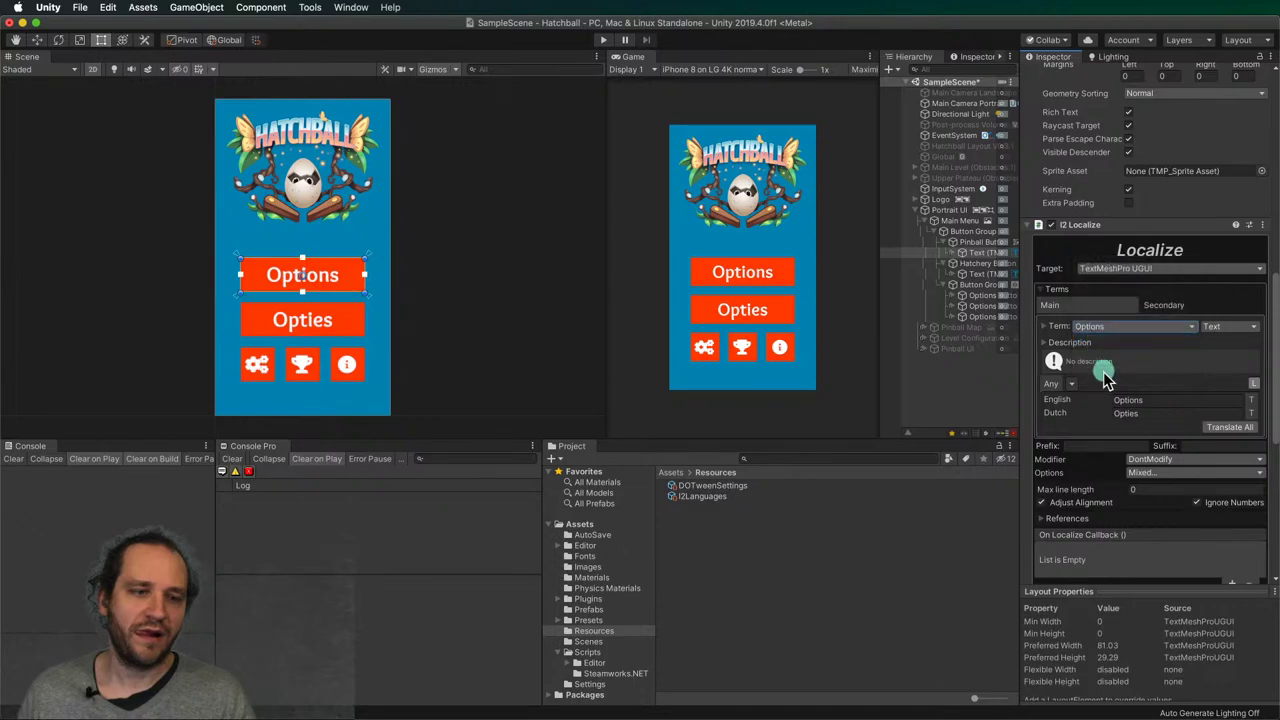
left_click(1056, 412)
left_click(1057, 399)
left_click(1056, 412)
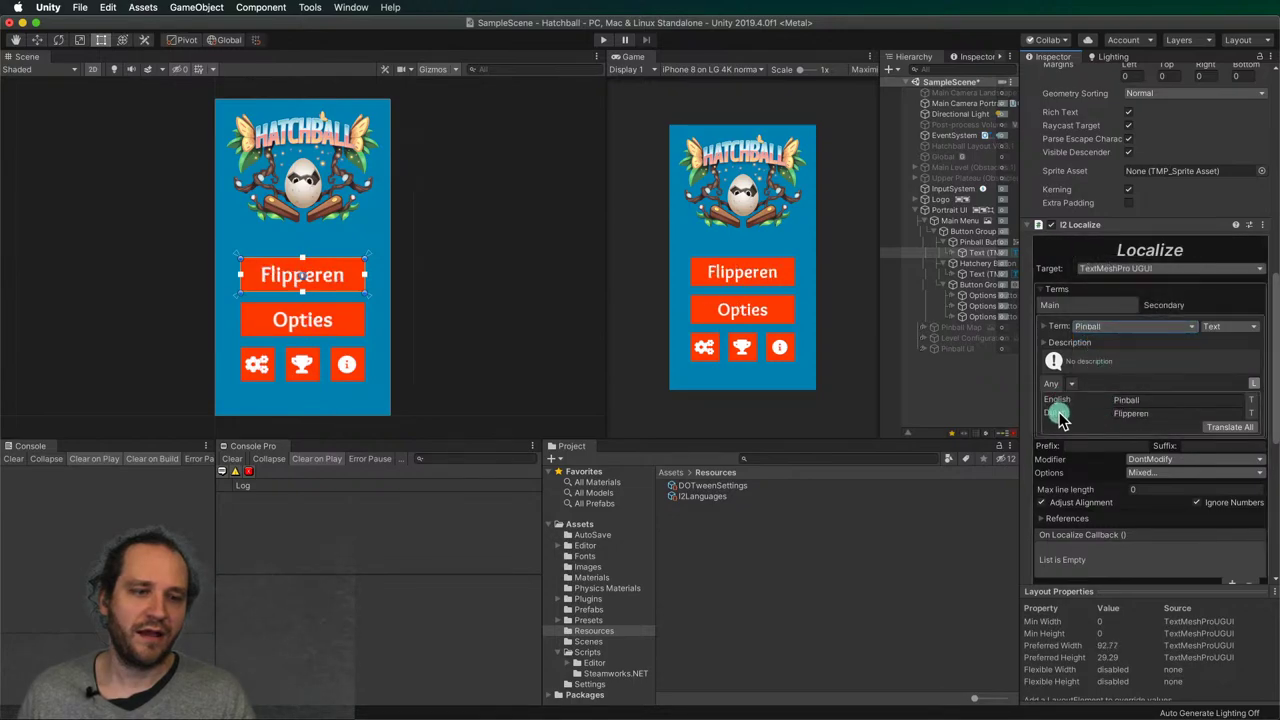
left_click(1057, 399)
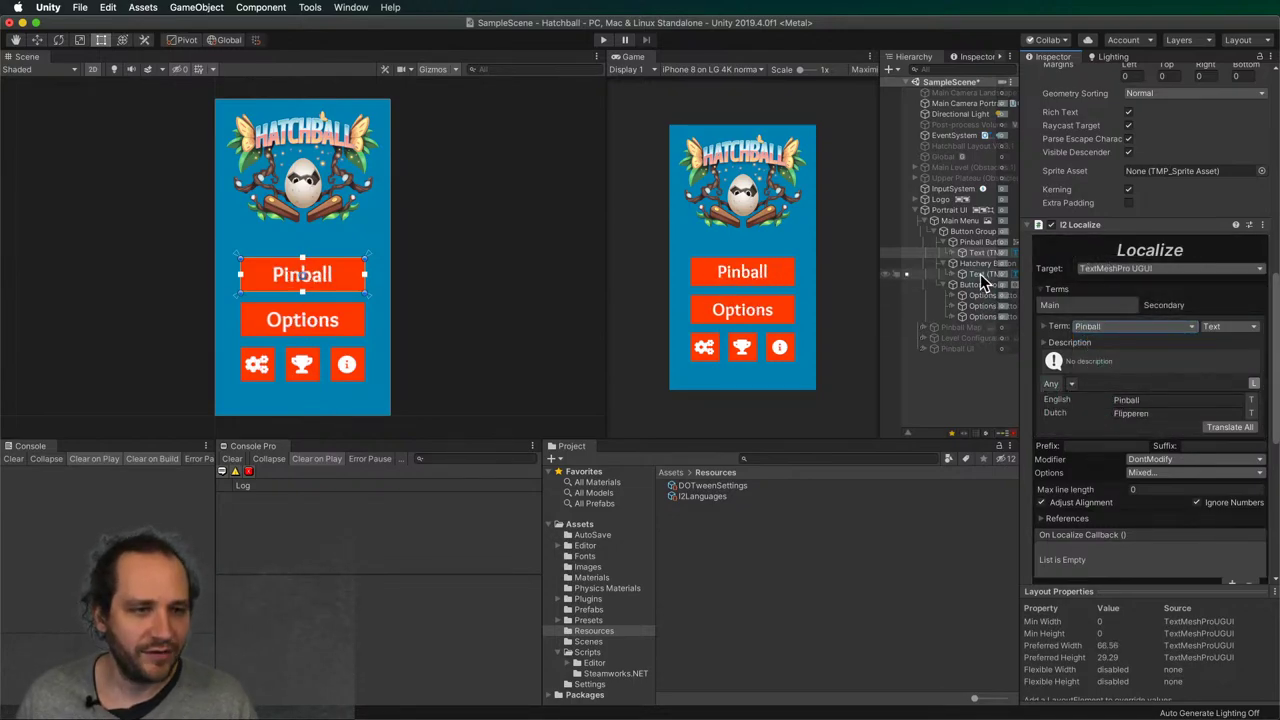
- Check the second button label's localization, removing and restoring its Options term
left_click(980, 274)
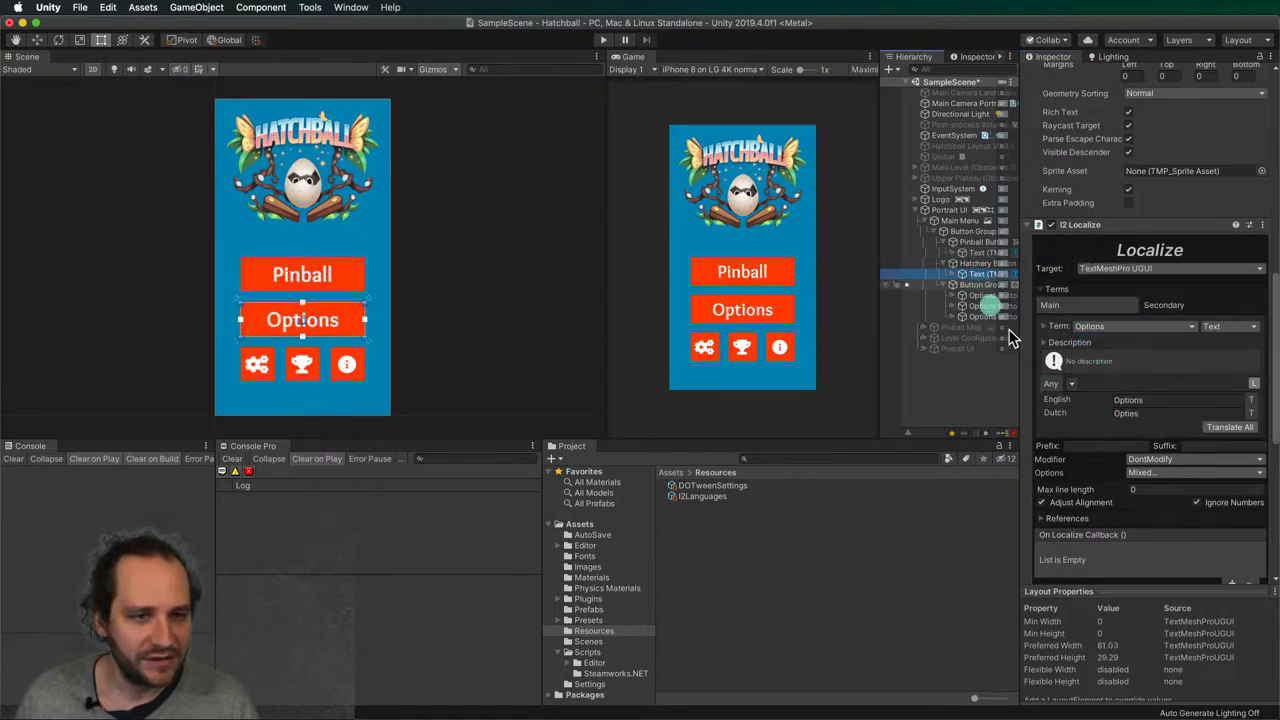
left_click(1100, 328)
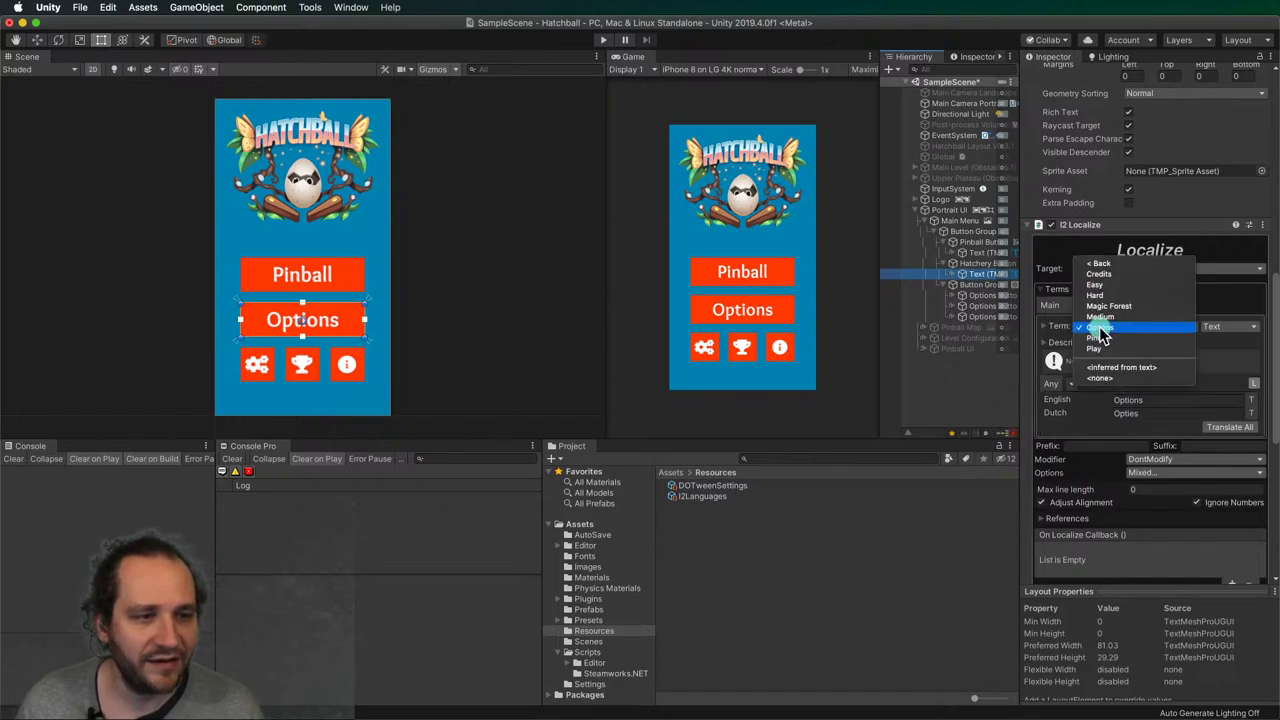
left_click(1100, 378)
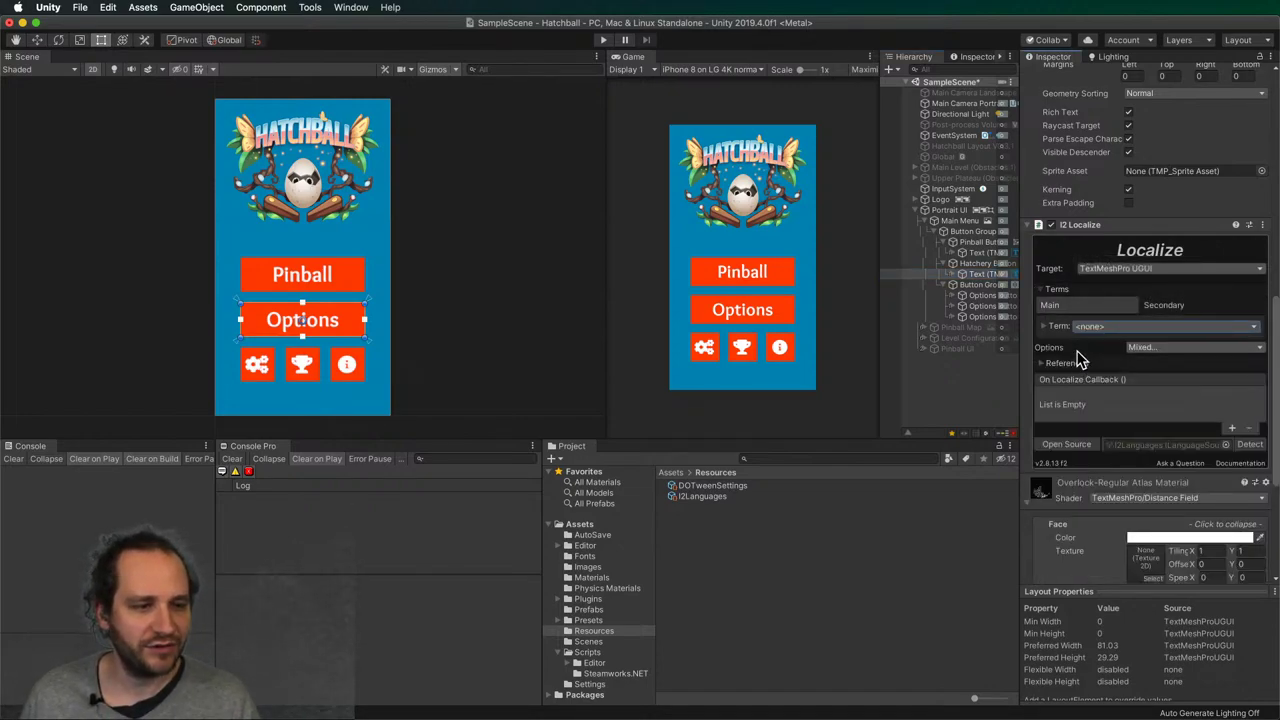
left_click(965, 252)
left_click(977, 274)
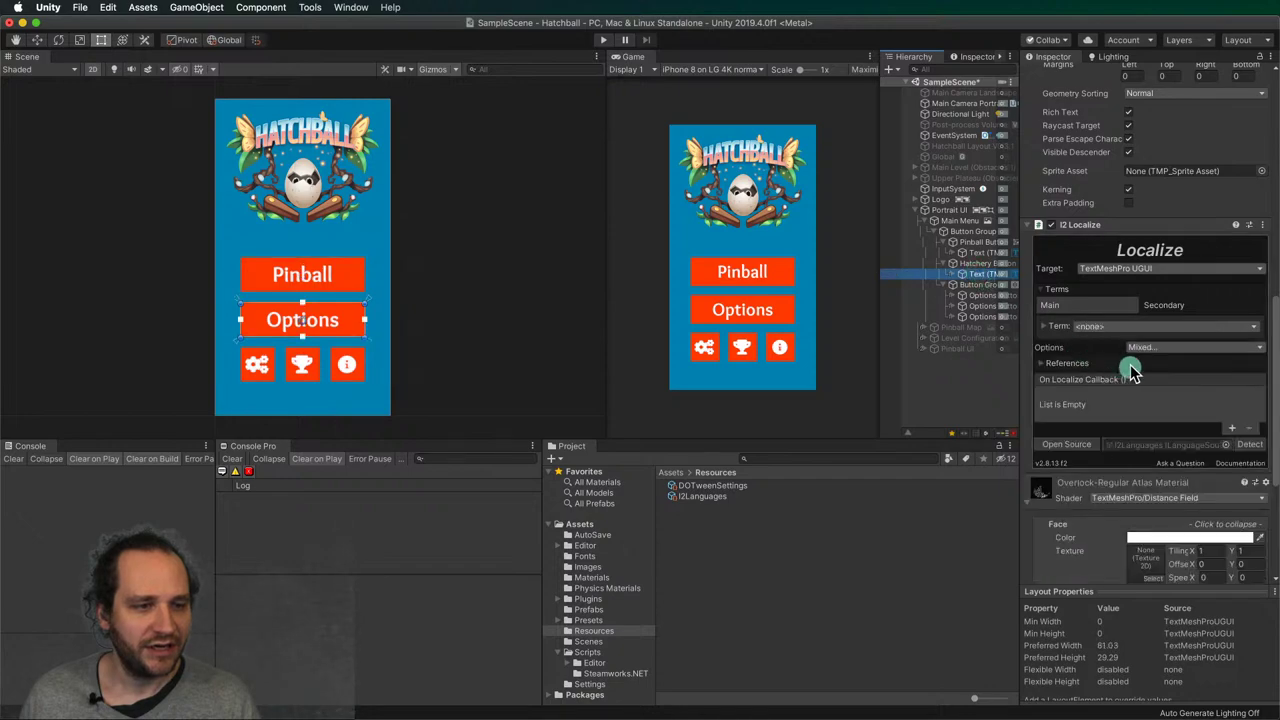
left_click(1120, 328)
left_click(1112, 316)
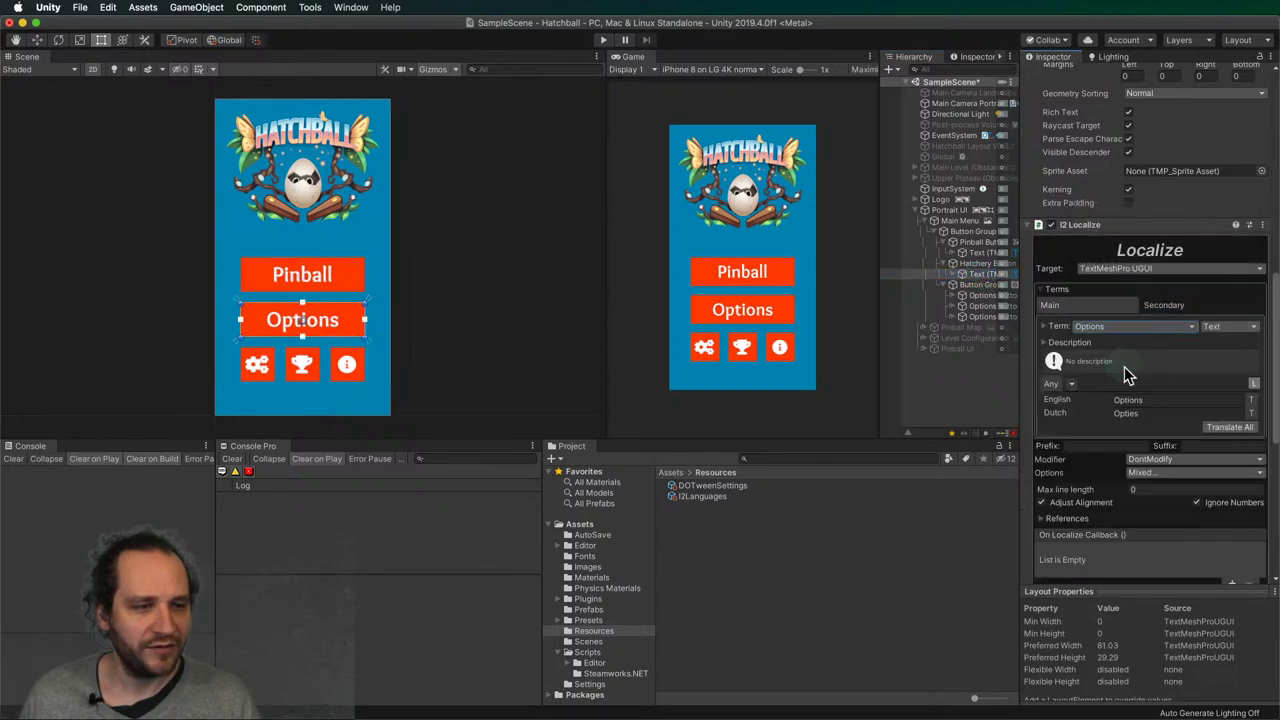
- Change the second button's label text from Options to 'Hatchery'
scroll(1119, 336, "up", 10)
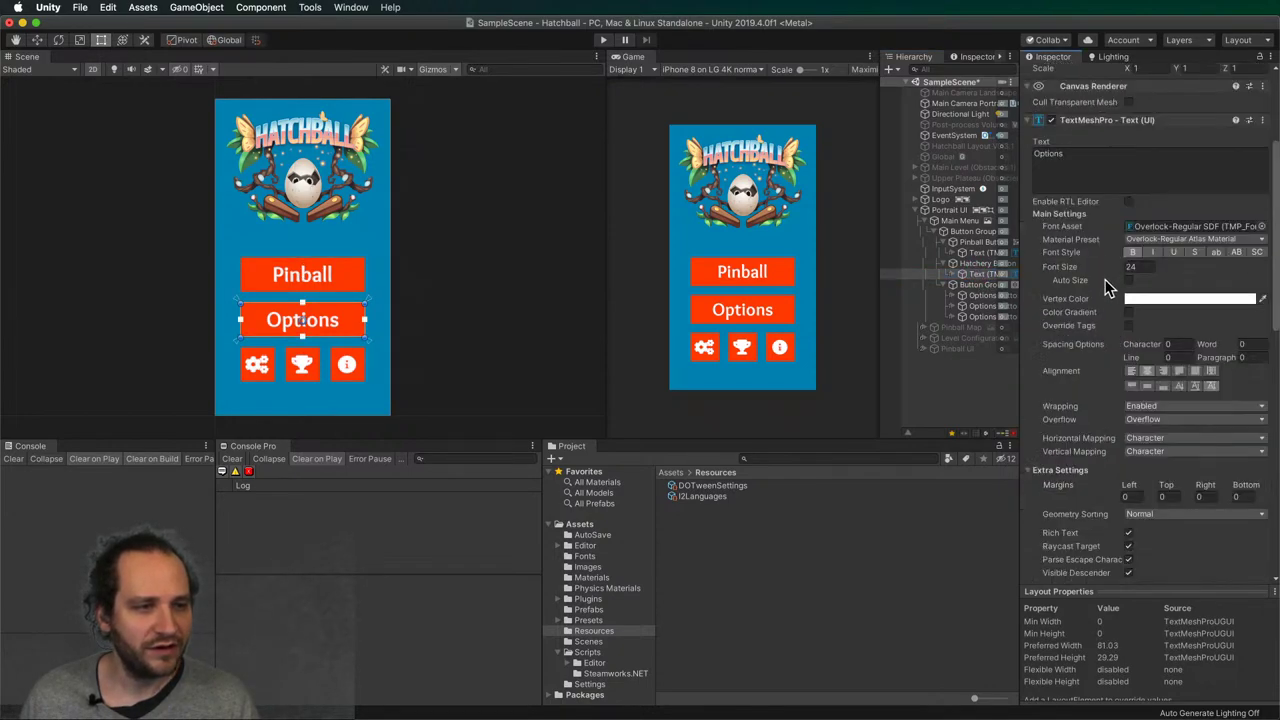
left_click(1121, 183)
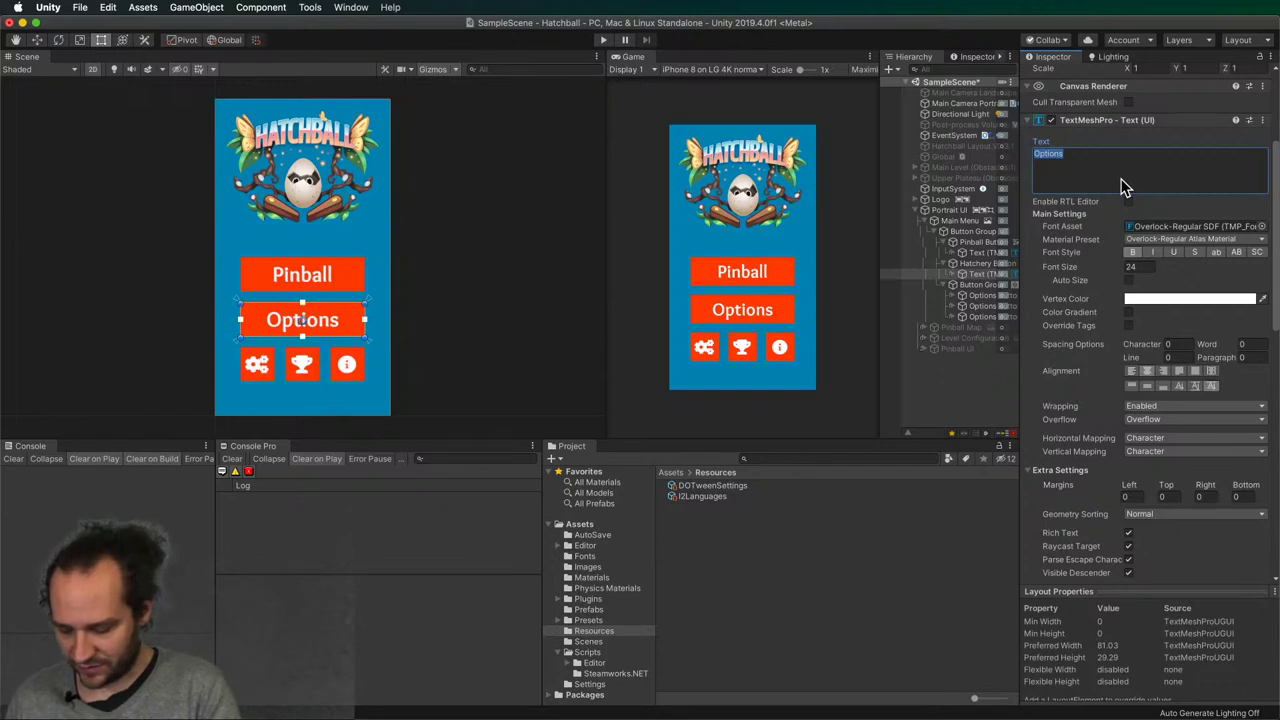
type("Hatcherty")
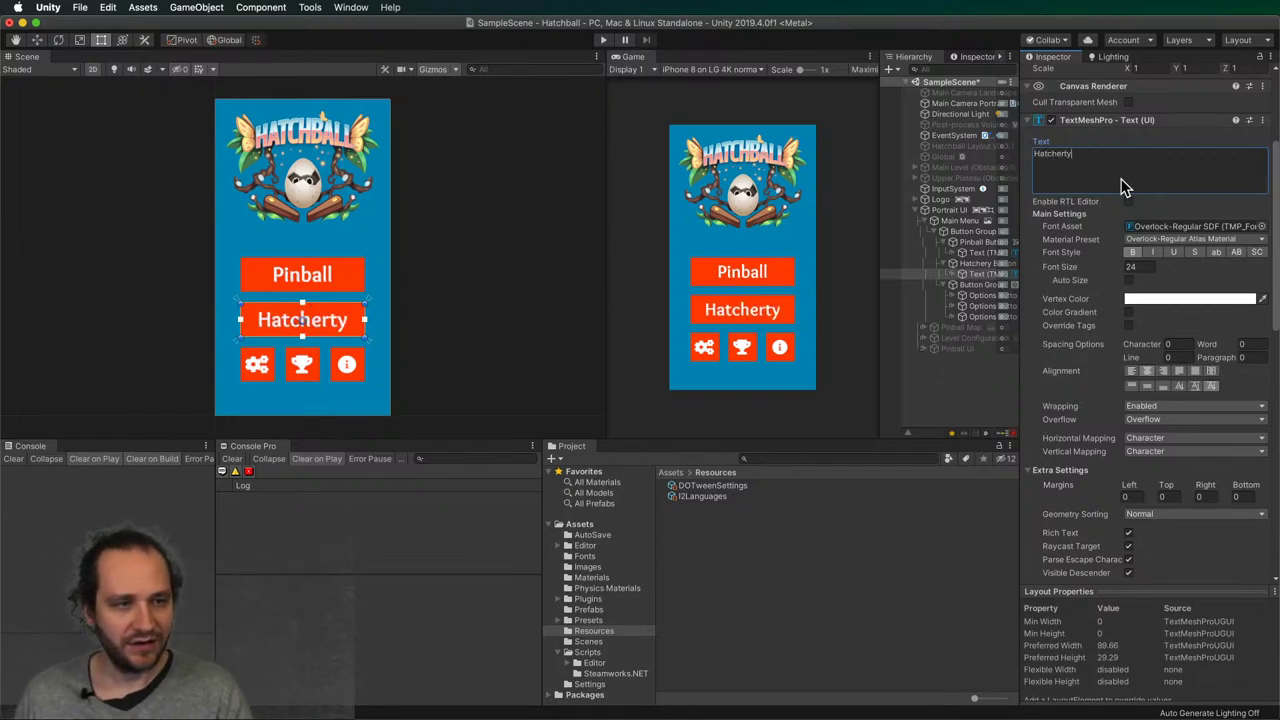
key("Left")
key("BackSpace")
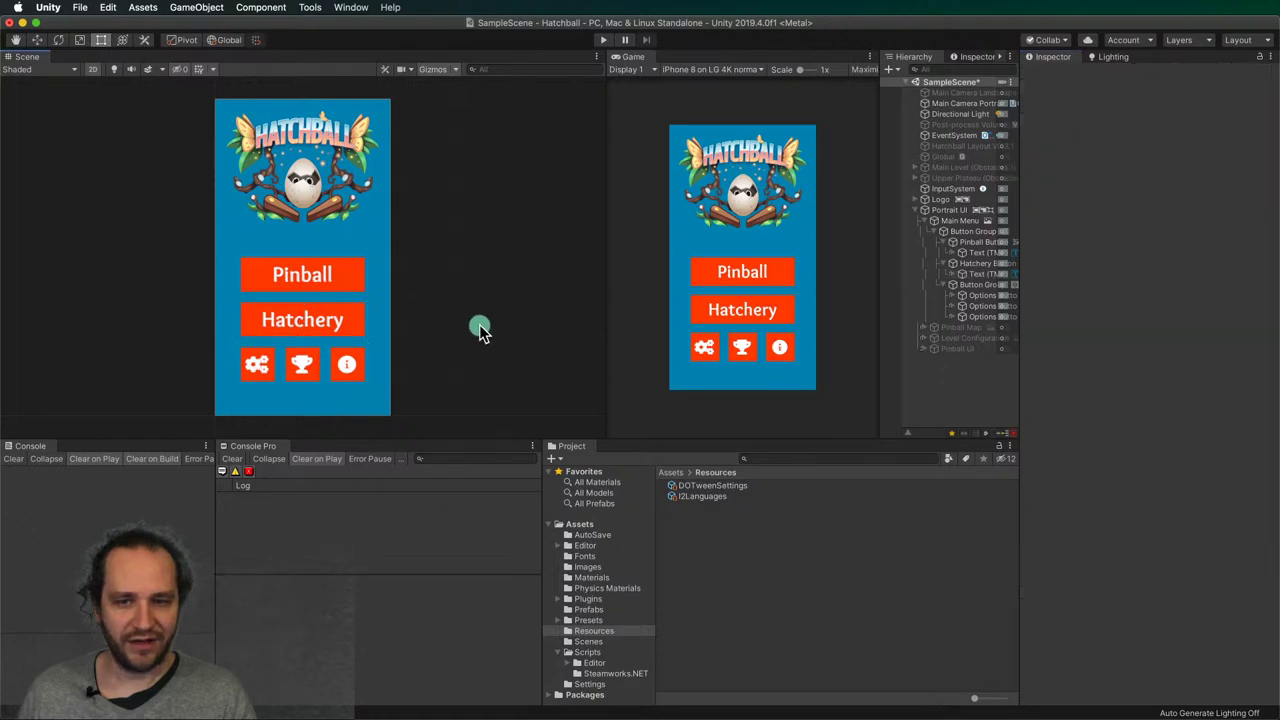
left_click(971, 274)
- Create a Hatchery term from the label text and add it to the language source
scroll(1113, 327, "down", 10)
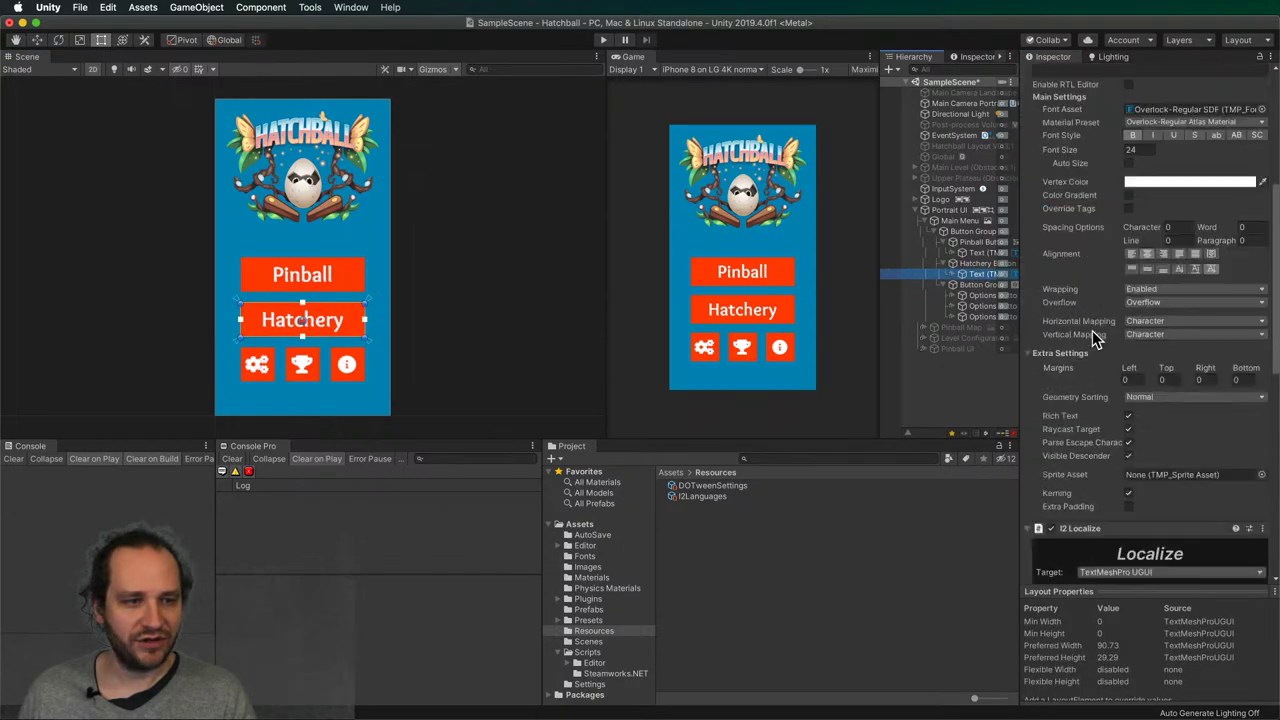
left_click(1100, 256)
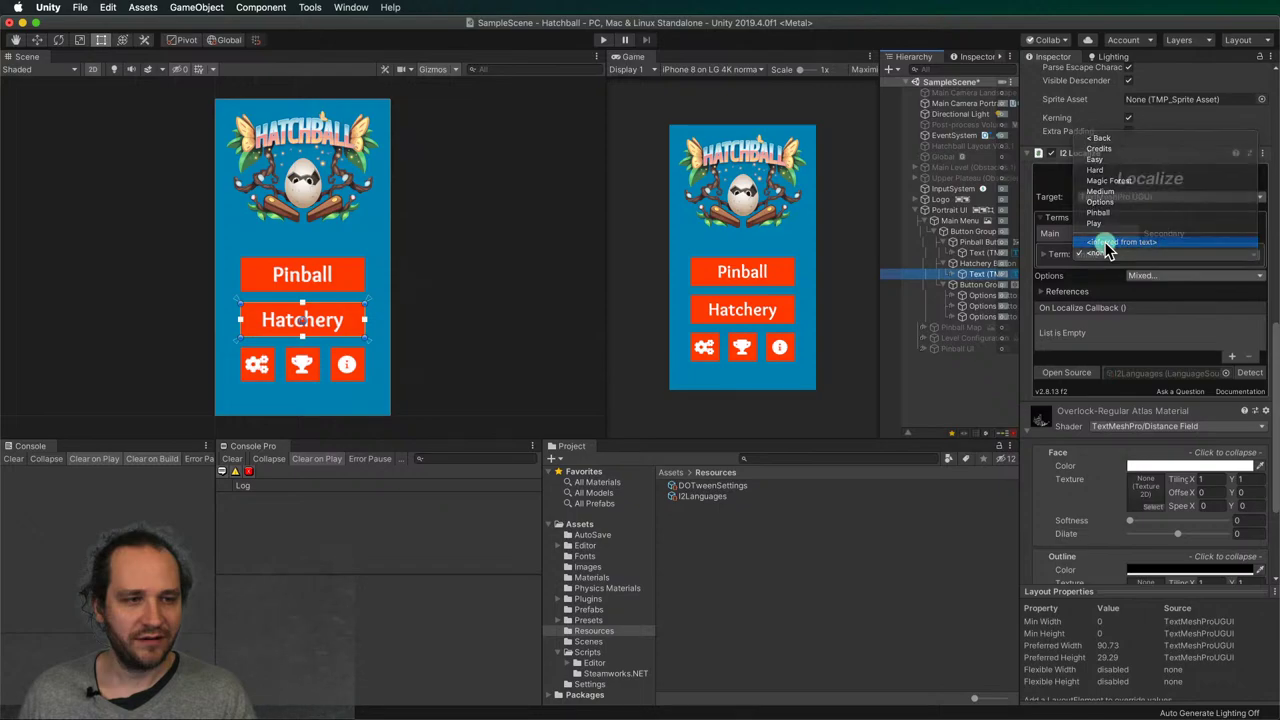
left_click(1110, 243)
left_click(1138, 300)
- Give the Hatchery term English 'Hatchery' and Dutch 'Nesterij', previewing both languages
left_click(1130, 328)
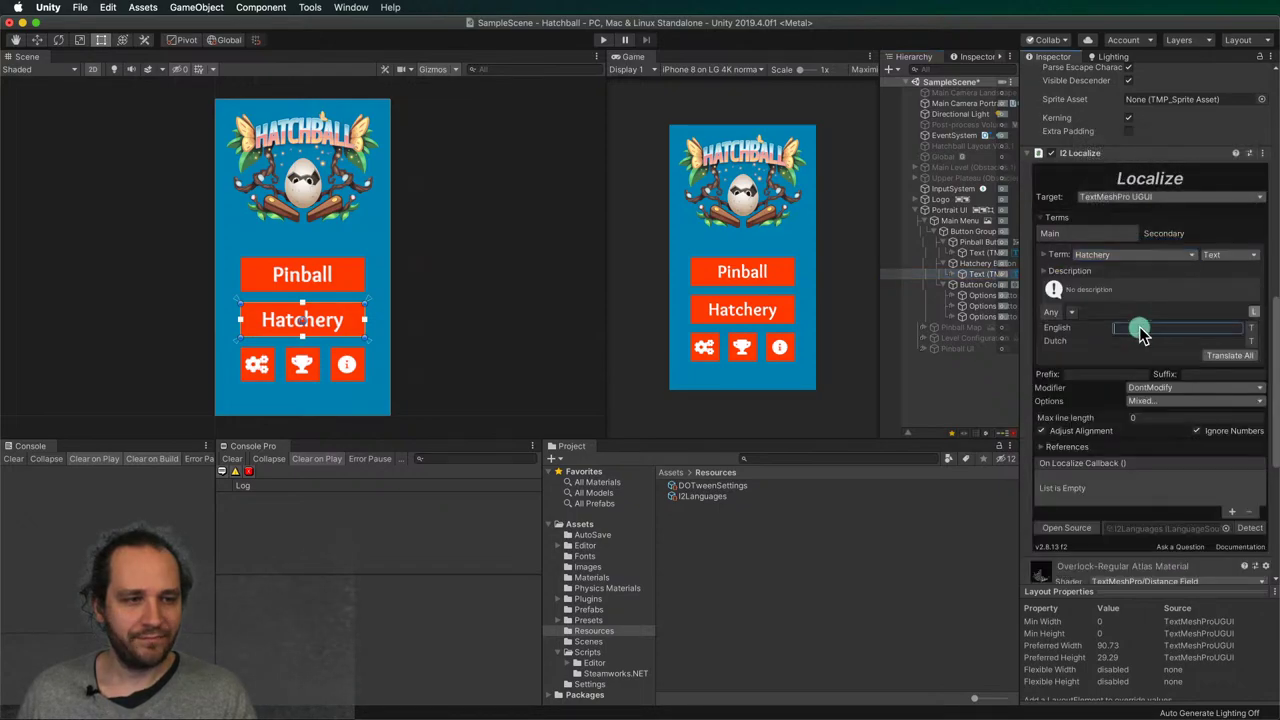
type("Hatche")
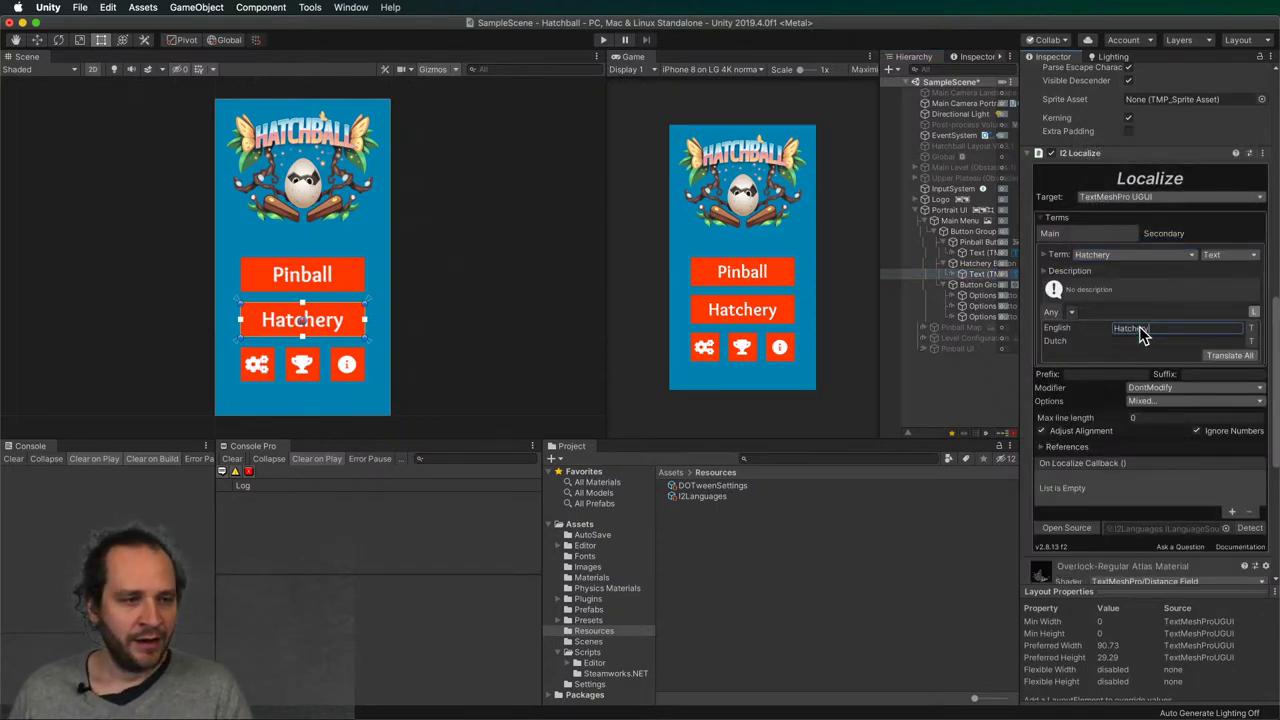
left_click(1140, 341)
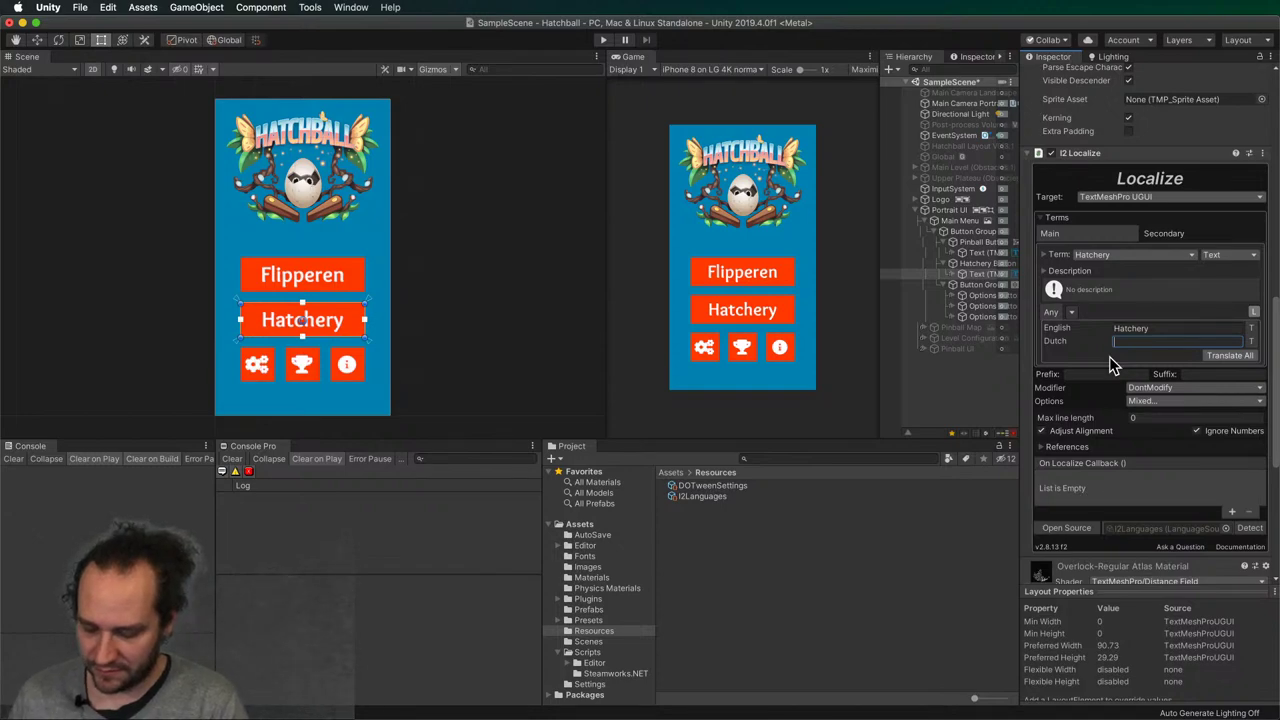
type("Nestr")
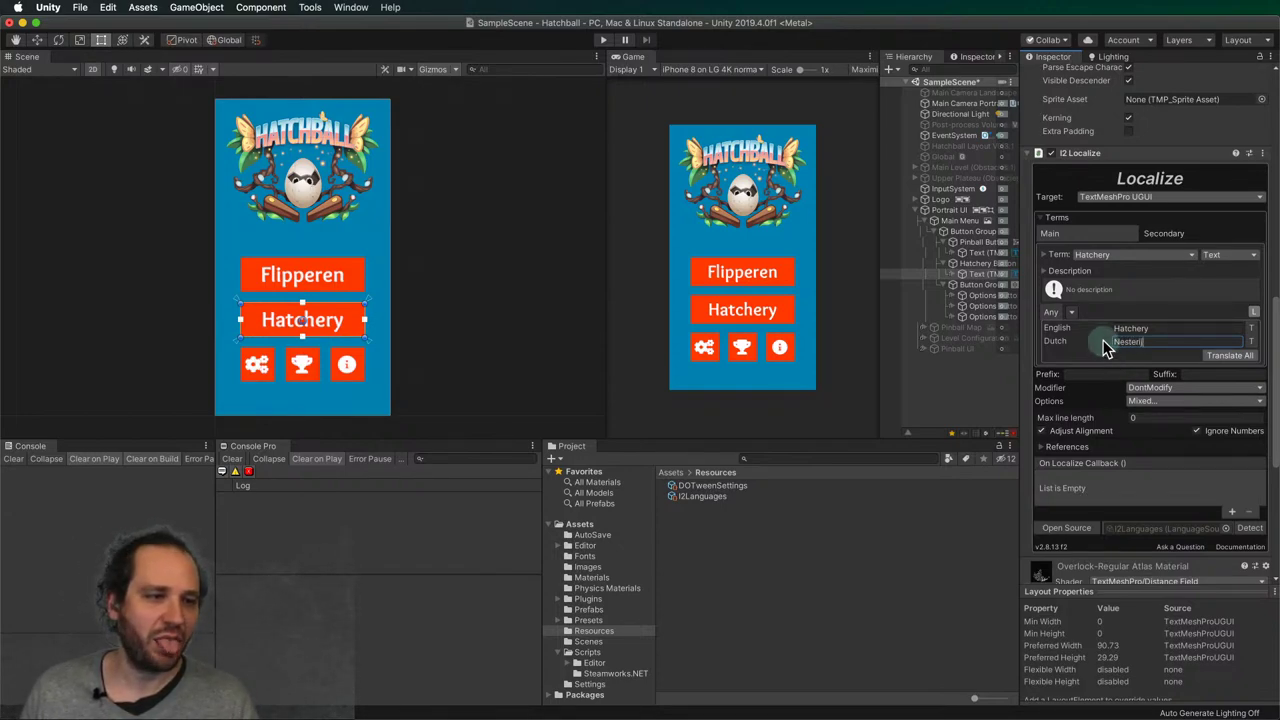
left_click(1066, 328)
left_click(1066, 341)
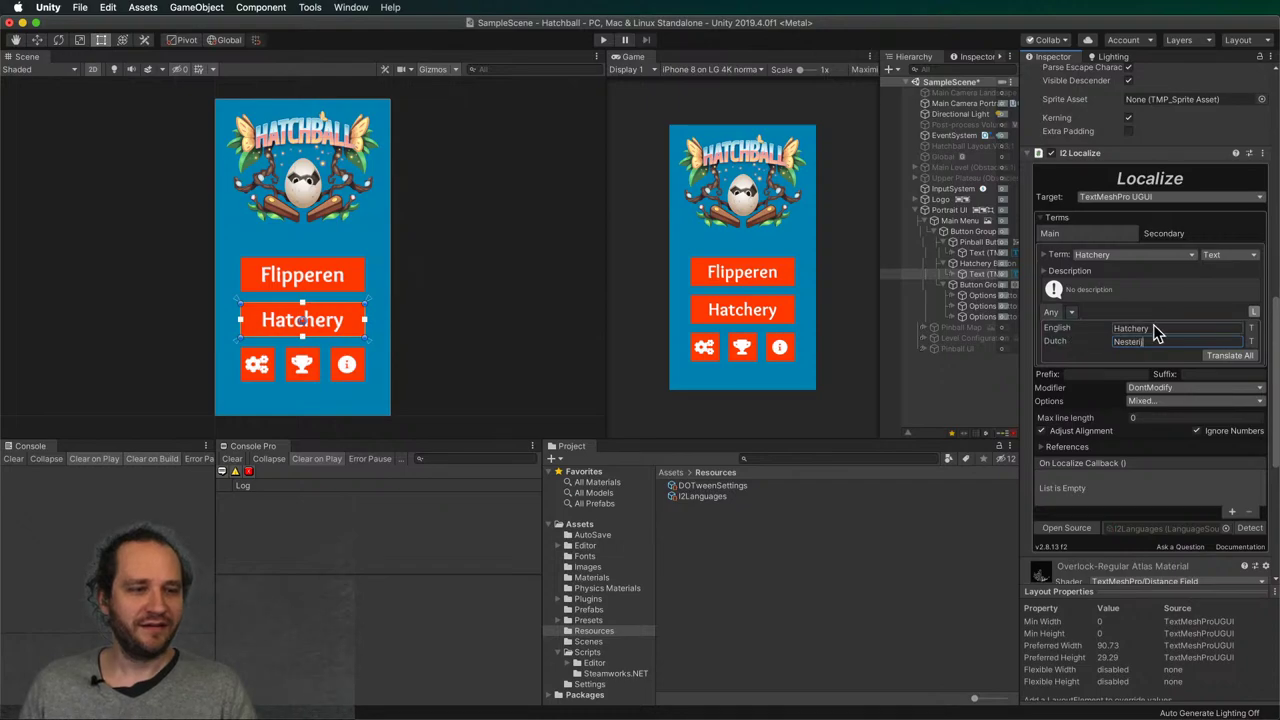
left_click(1060, 328)
left_click(1060, 341)
left_click(1055, 328)
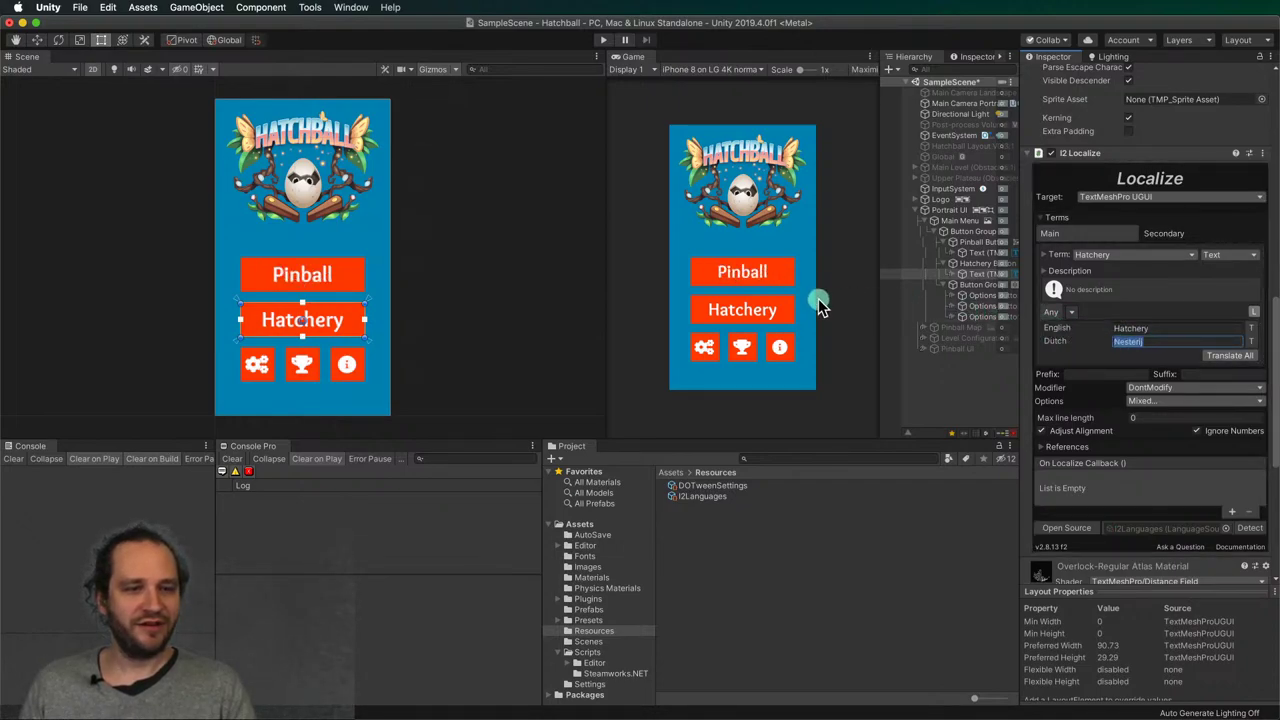
- Assign the Hatchery term to the button and preview the buttons in Dutch
left_click(970, 272)
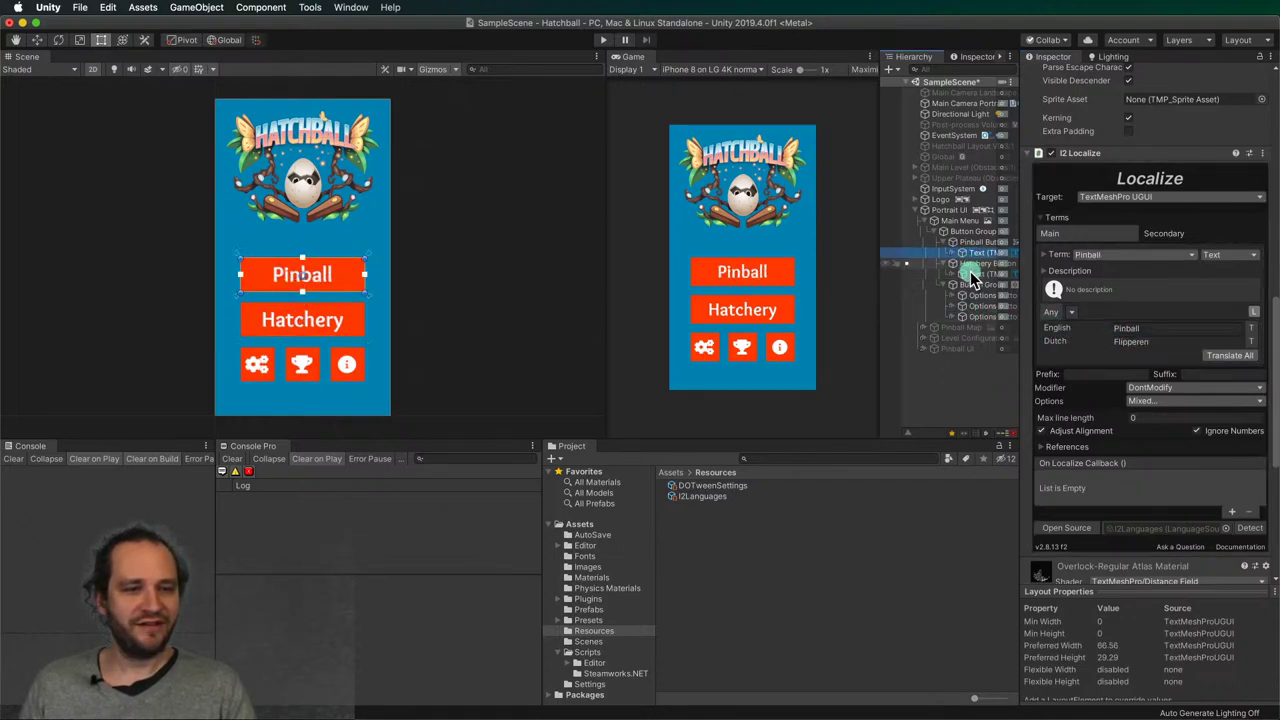
left_click(1165, 330)
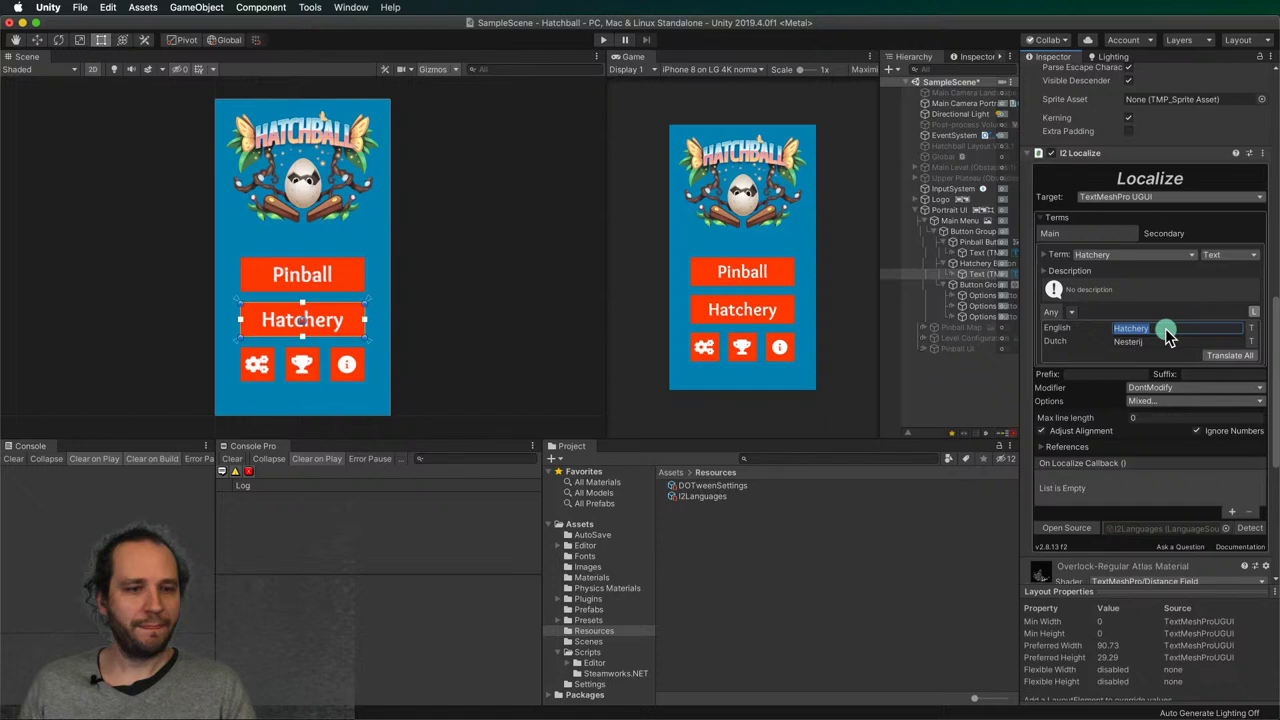
left_click(1131, 254)
left_click(1124, 246)
left_click(1124, 256)
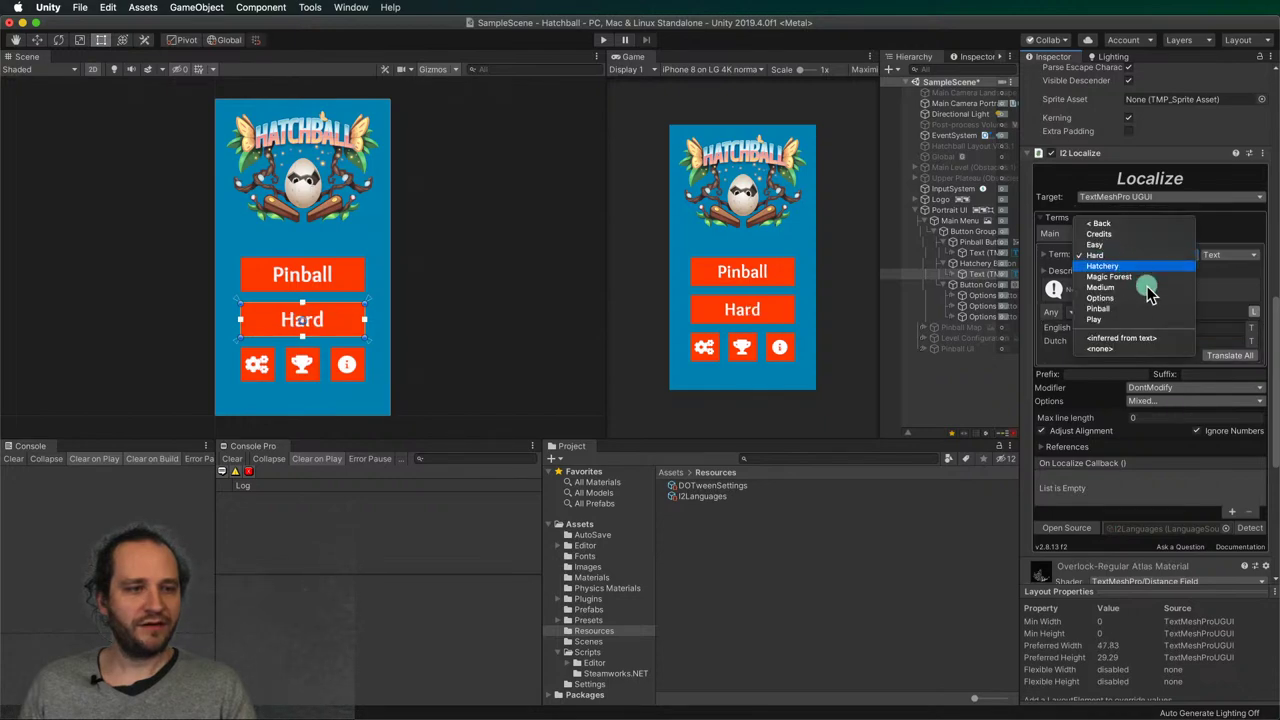
left_click(1104, 266)
left_click(1170, 341)
left_click(1172, 333)
left_click(1174, 342)
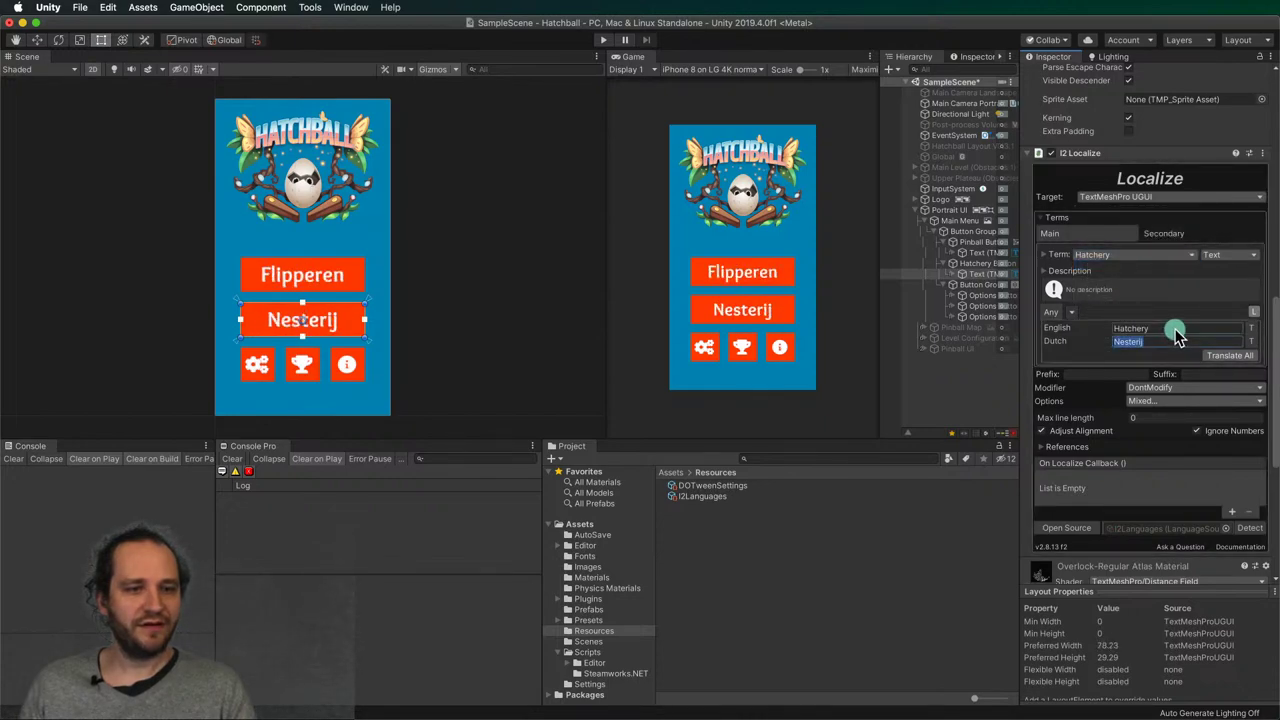
left_click(1058, 340)
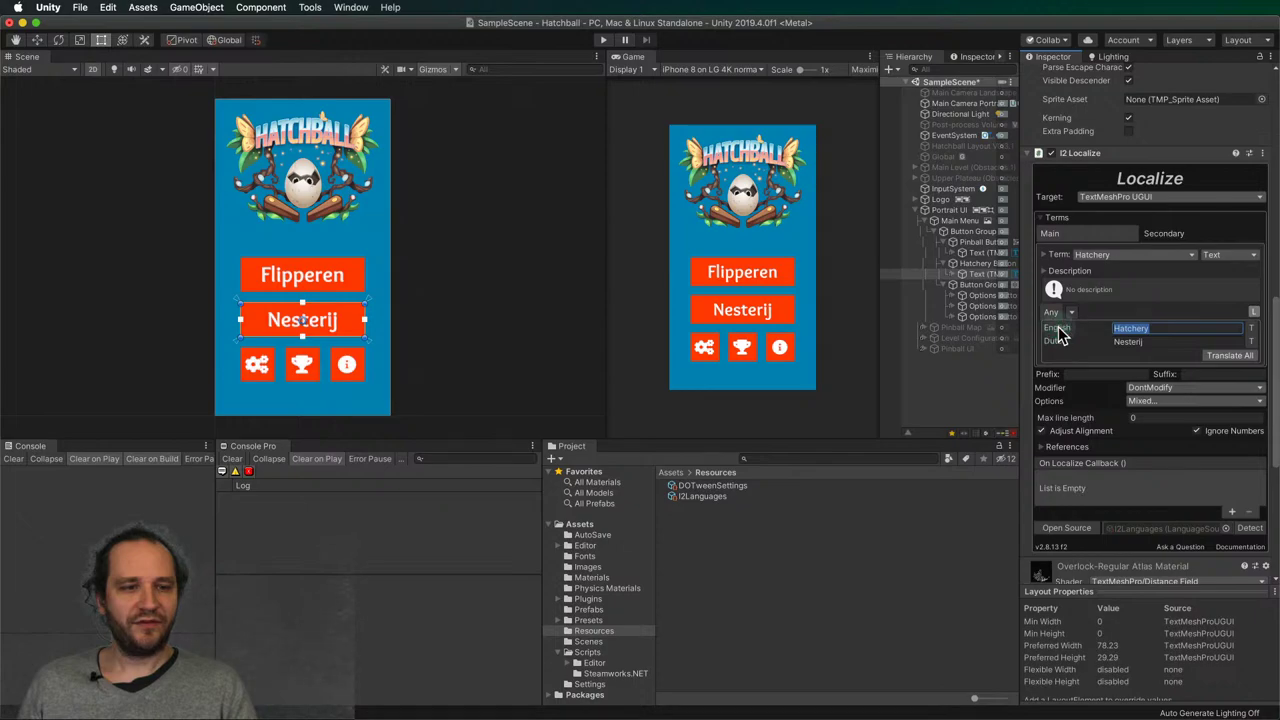
- Review the Pinball and Hatchery text objects, undo an accidental duplicate, and deselect
left_click(486, 278)
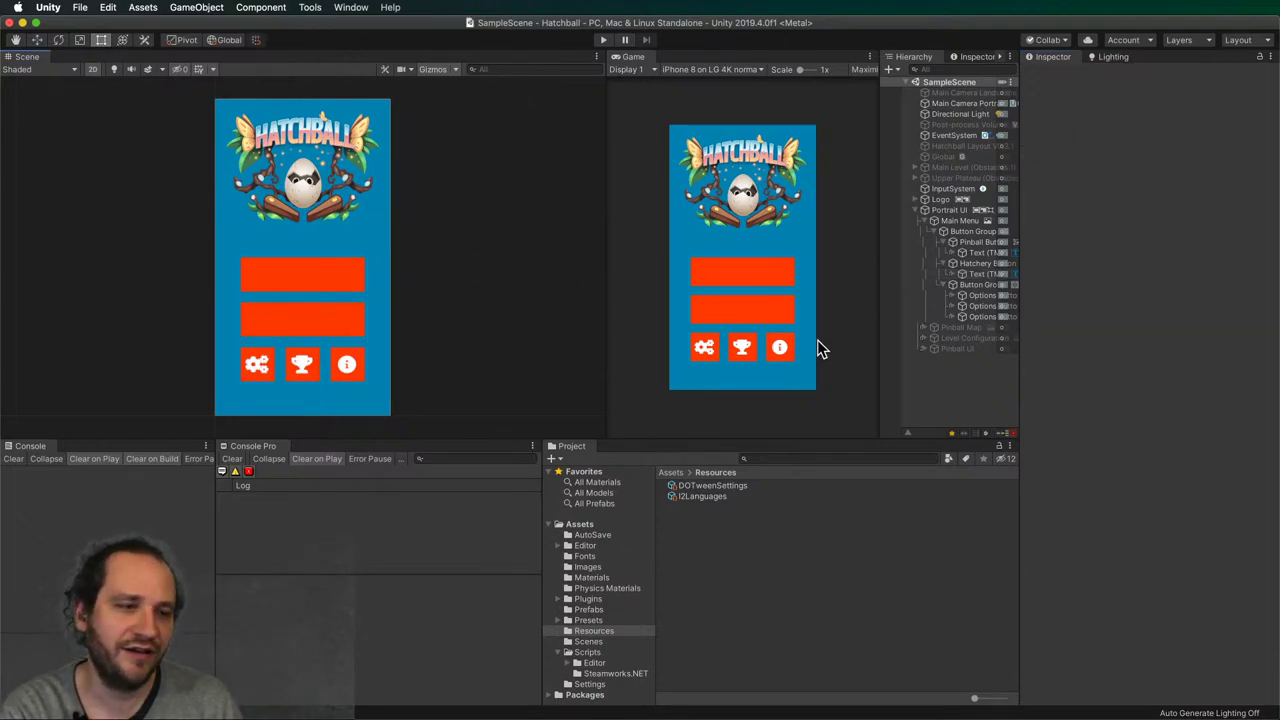
left_click(970, 274)
left_click(486, 249)
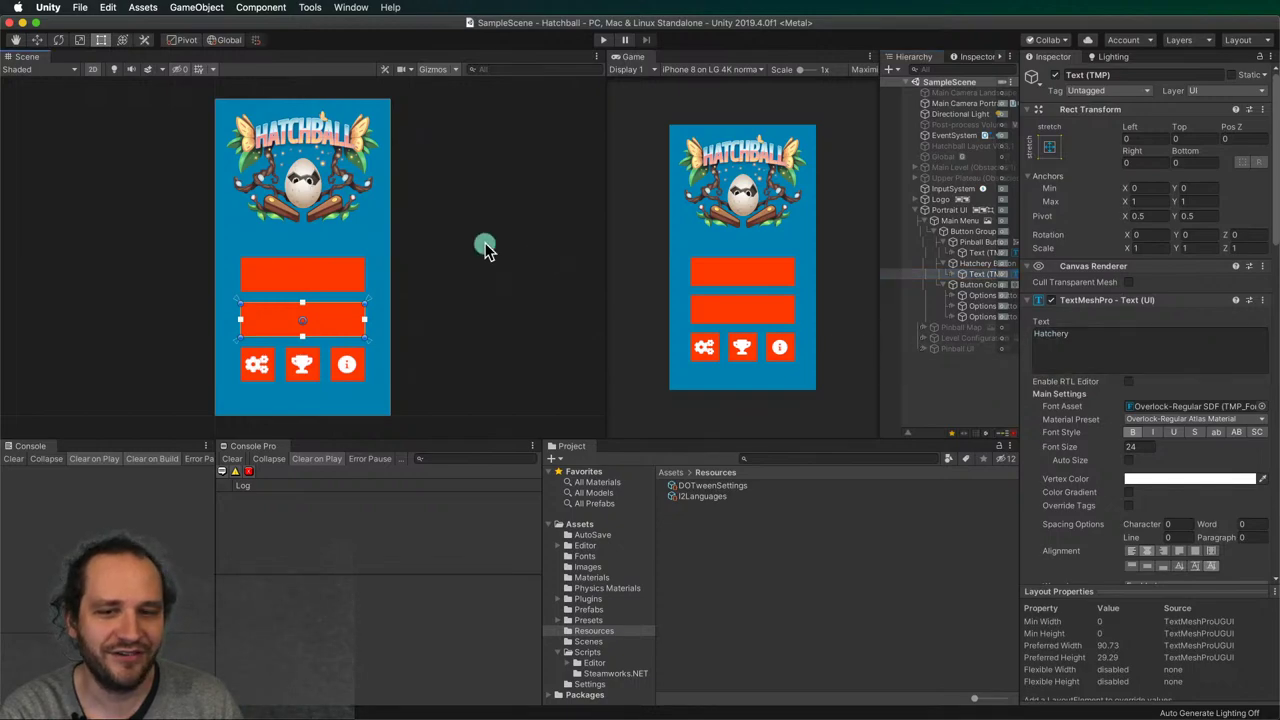
left_click(972, 252)
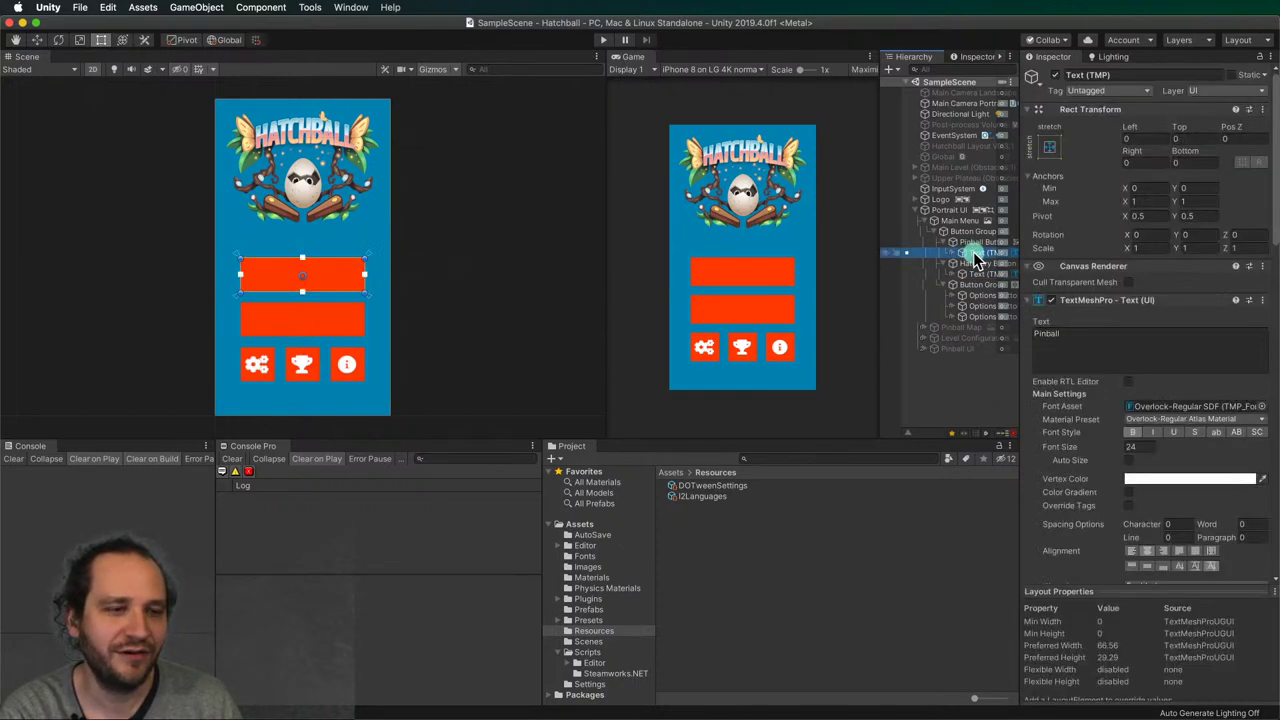
left_click(509, 285)
left_click(843, 277)
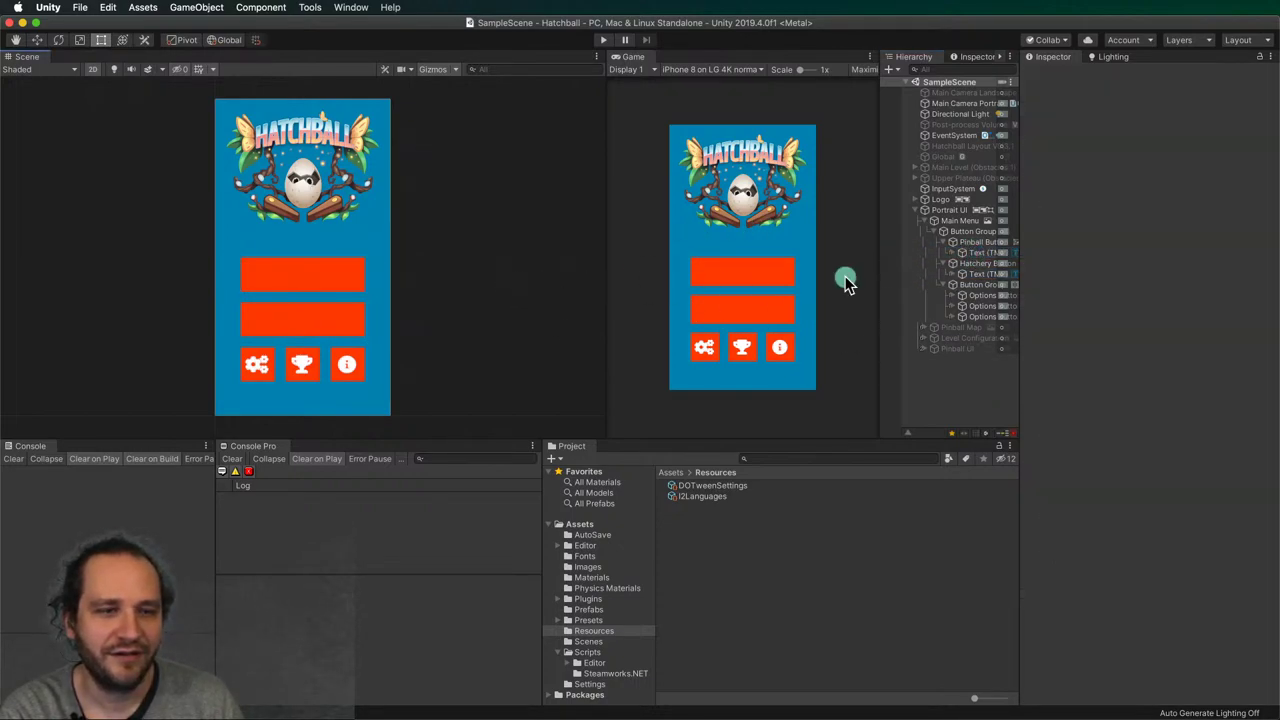
left_click(970, 252)
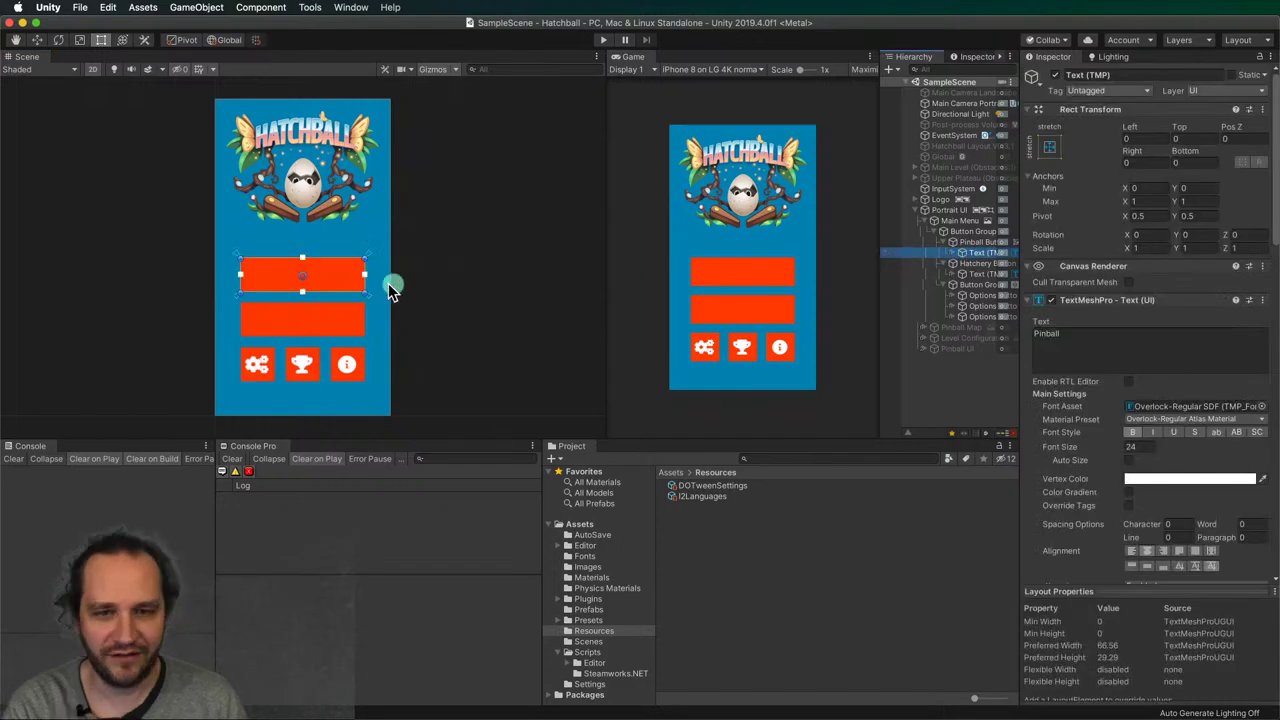
key("super+d")
key("super+z")
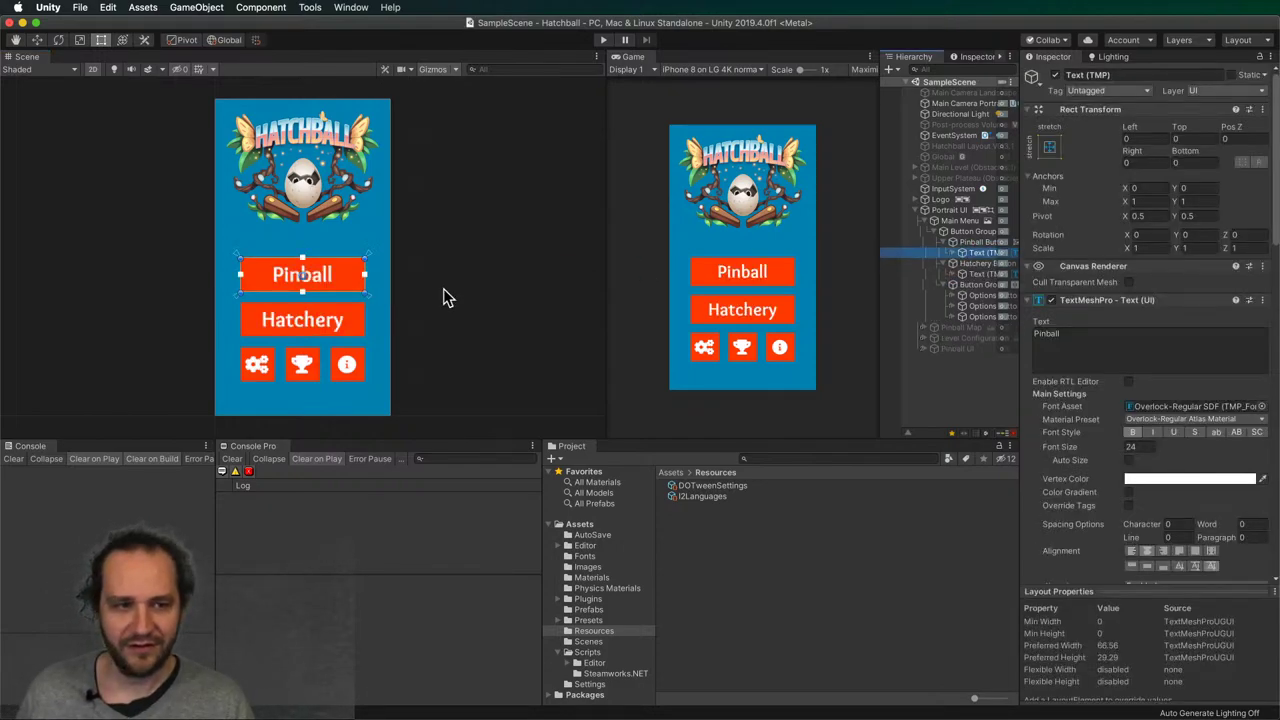
left_click(445, 293)
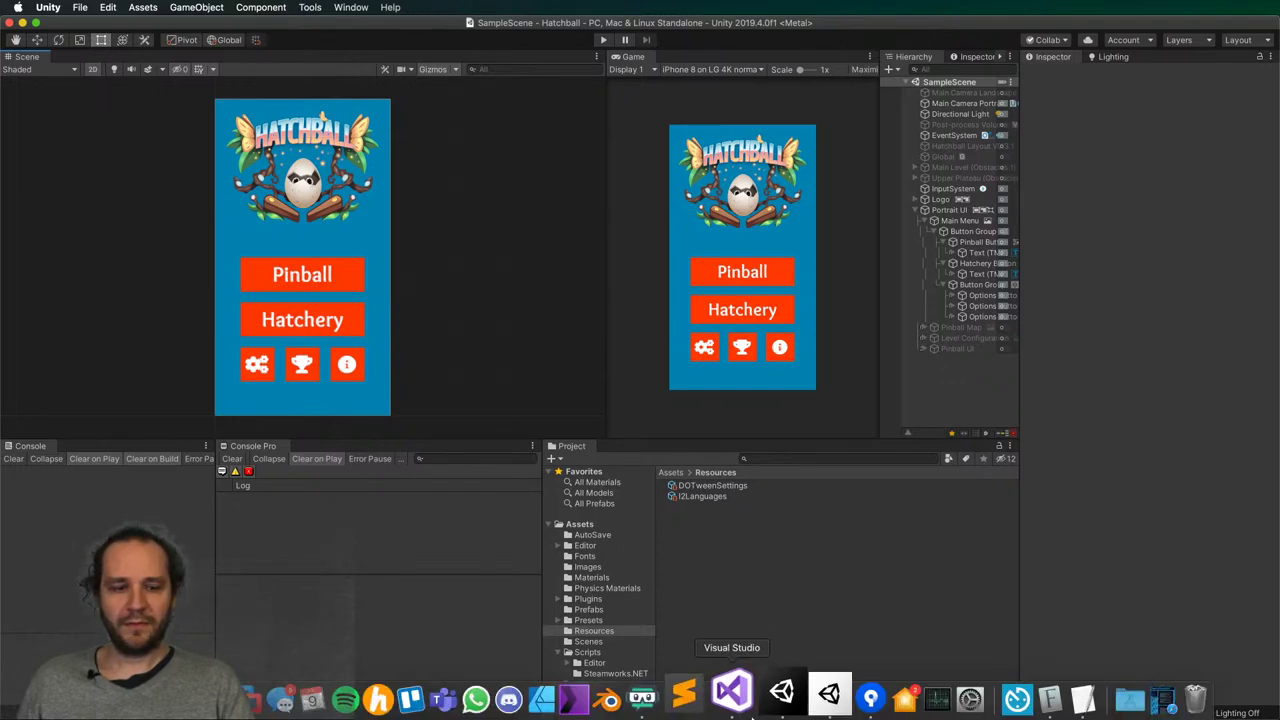
- In Sourcetree's File status for Hatchball, stage all pending files
left_click(848, 692)
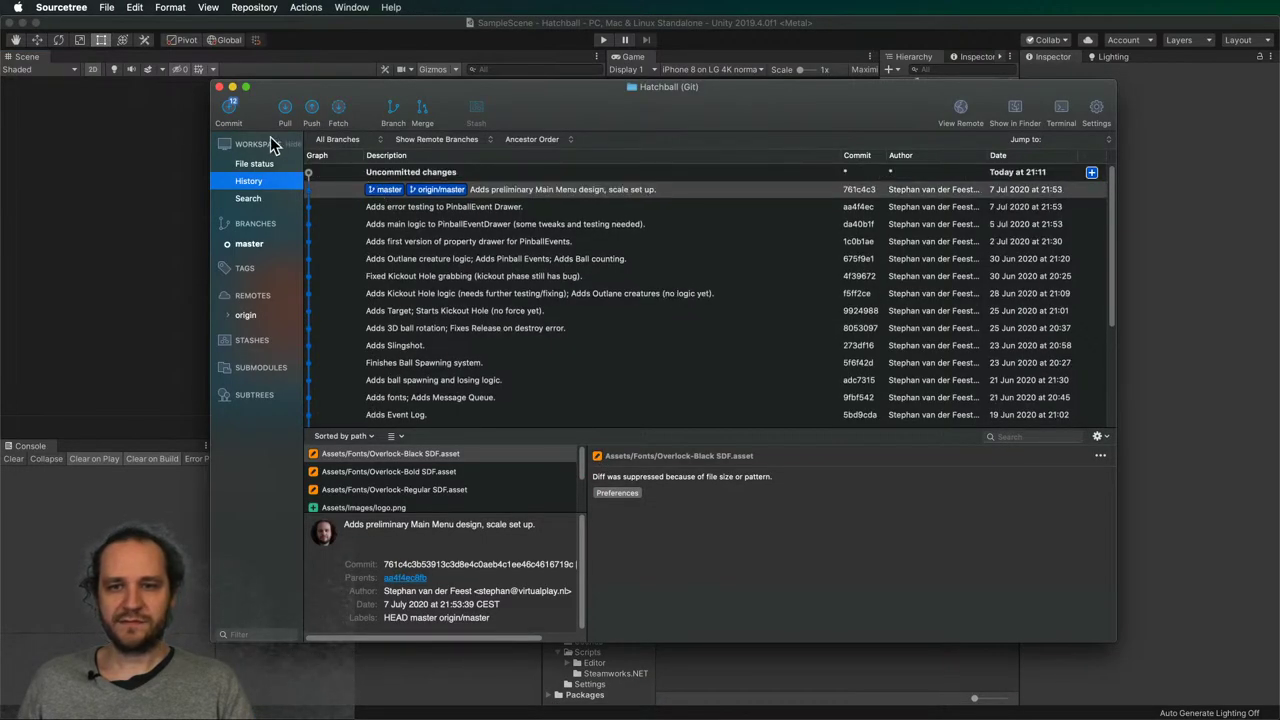
left_click(228, 108)
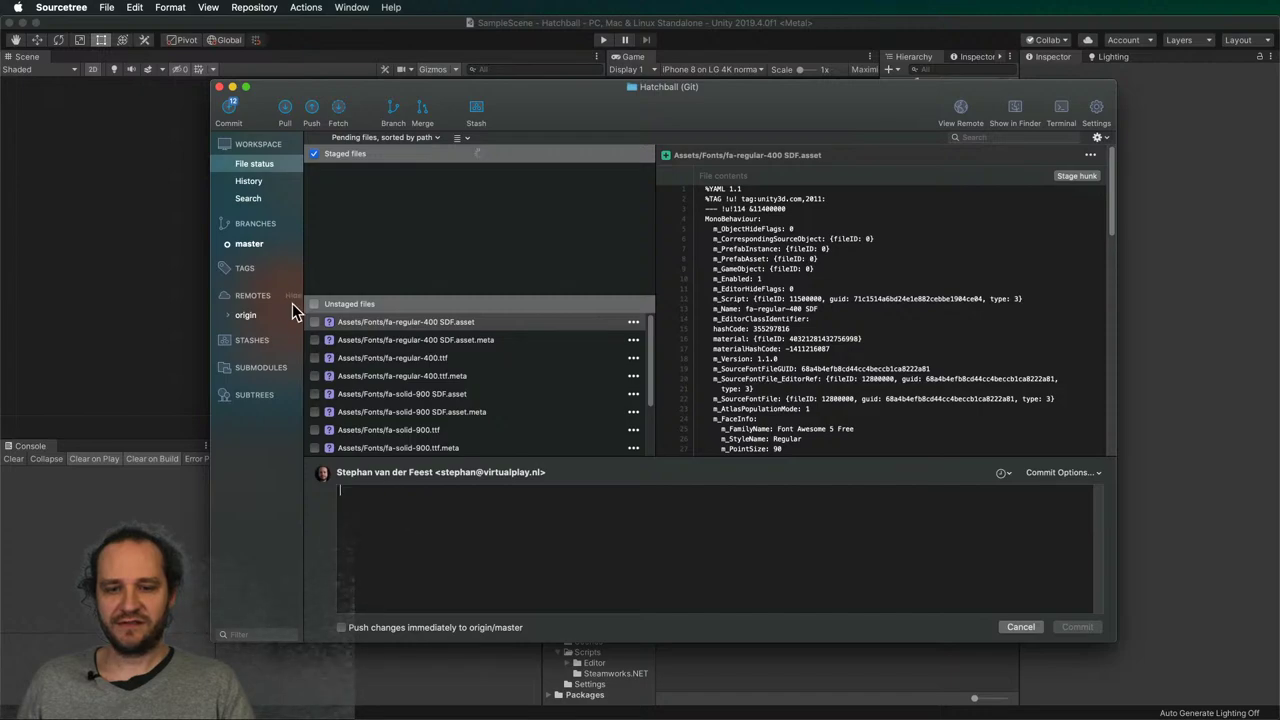
left_click(313, 303)
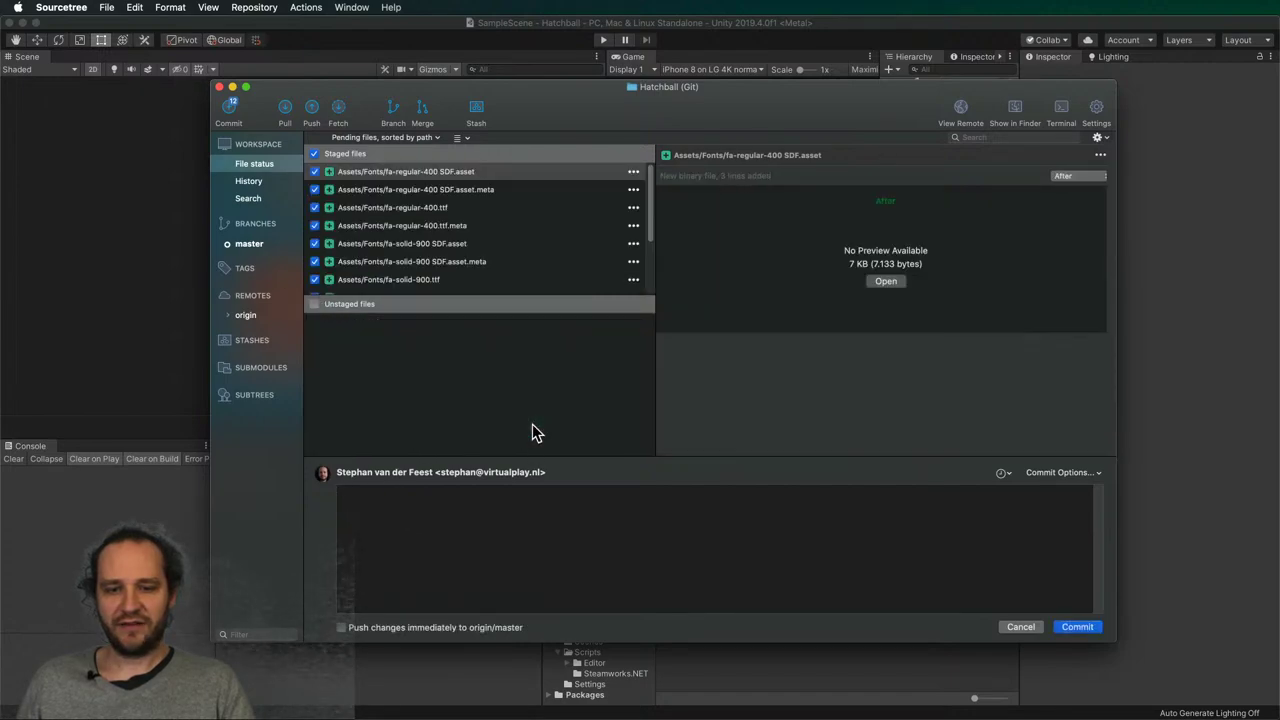
scroll(490, 250, "down", 3)
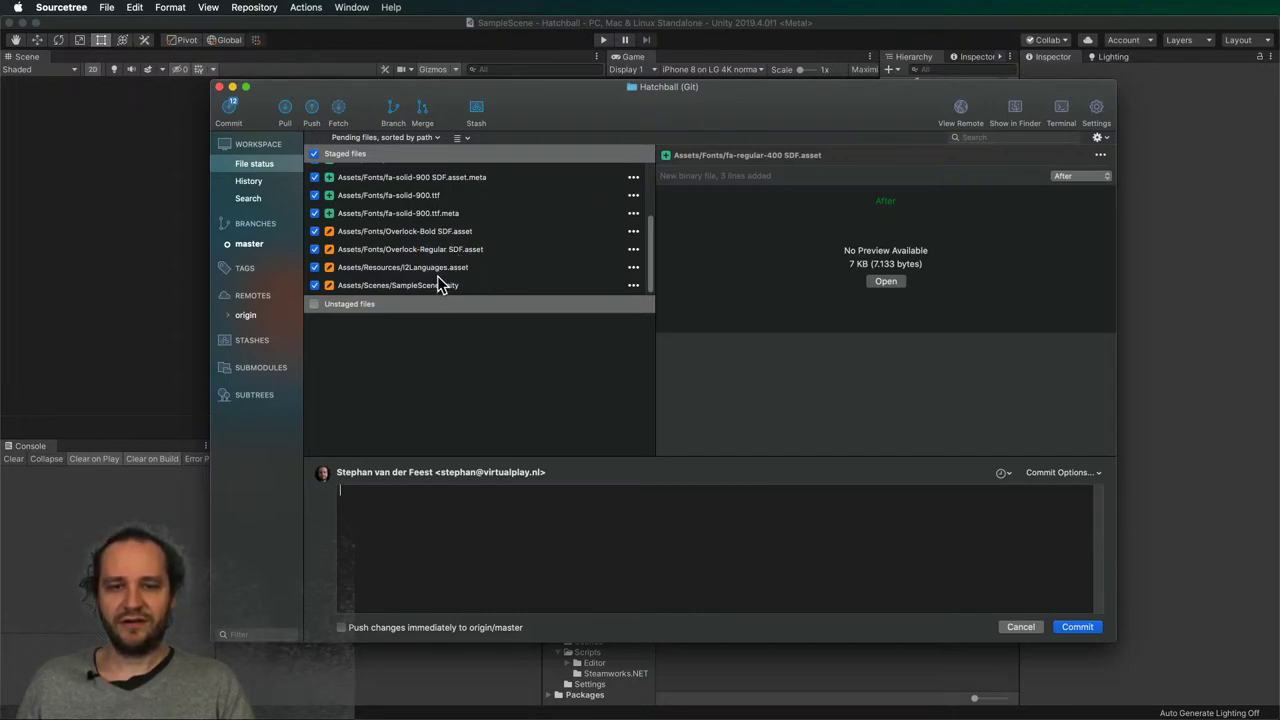
scroll(440, 285, "up", 3)
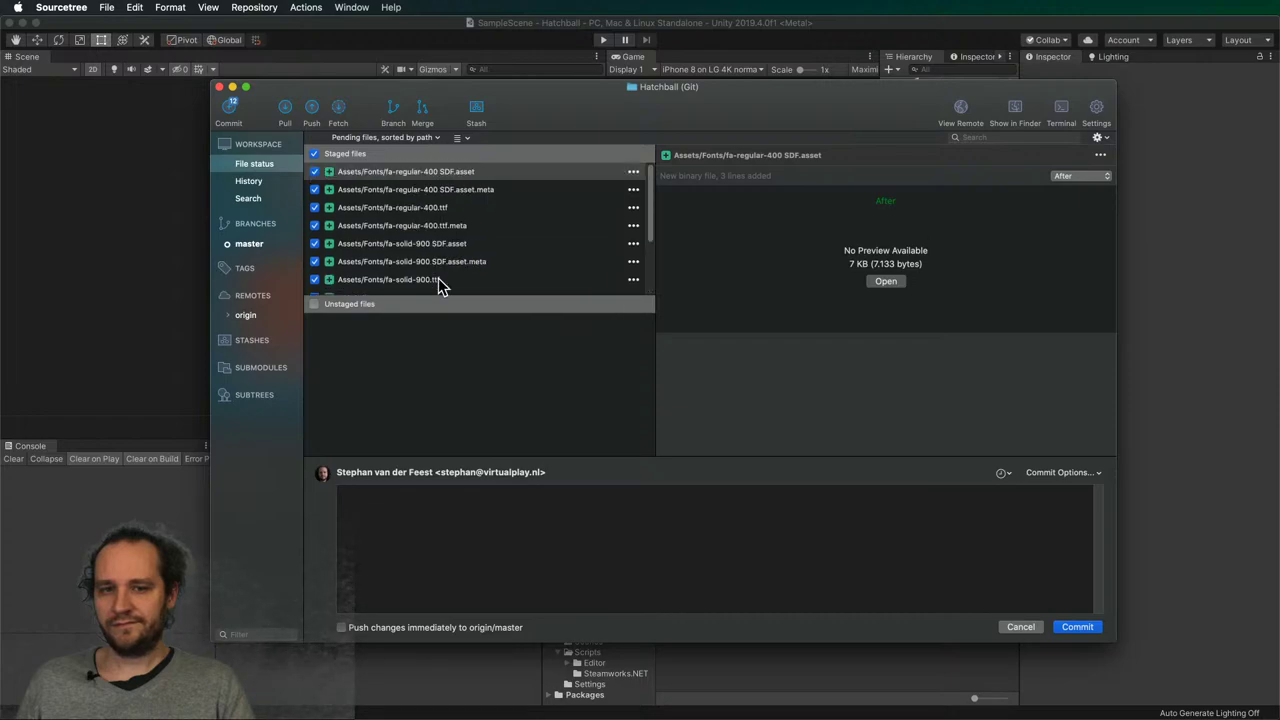
- Commit with message 'Adds first three main menu menus', pushing immediately to origin/master
left_click(634, 528)
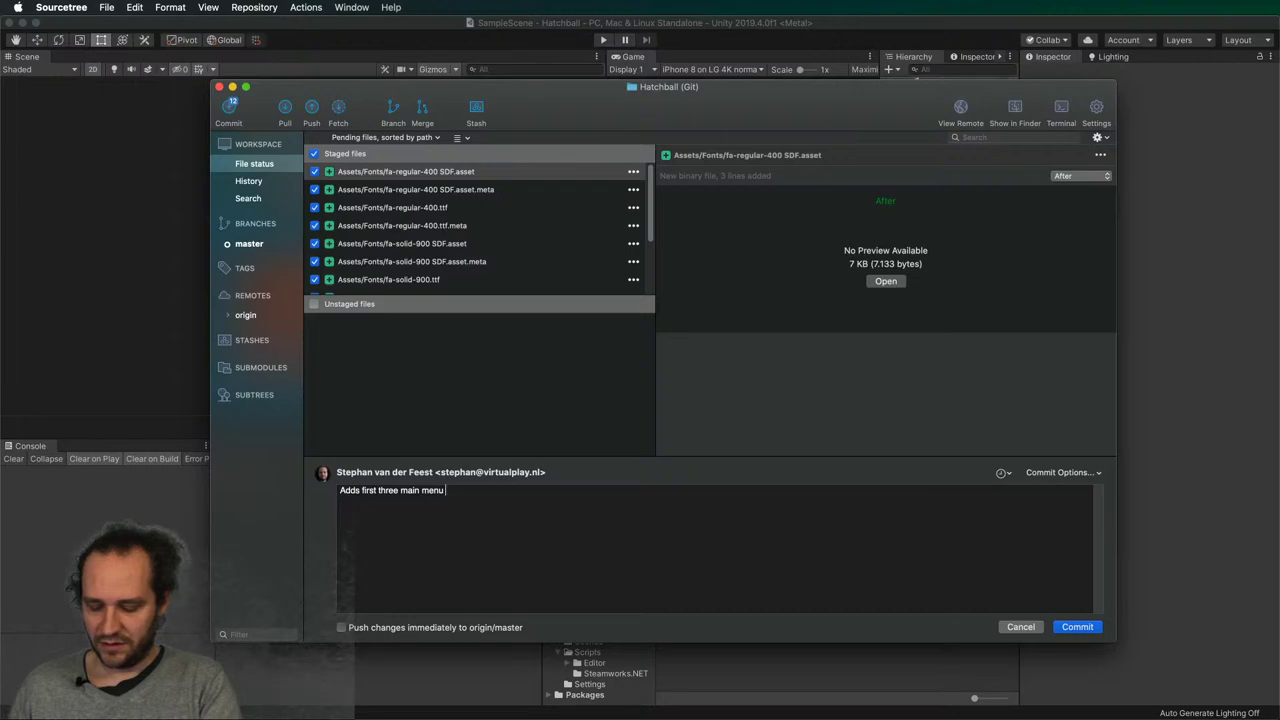
type("enus.")
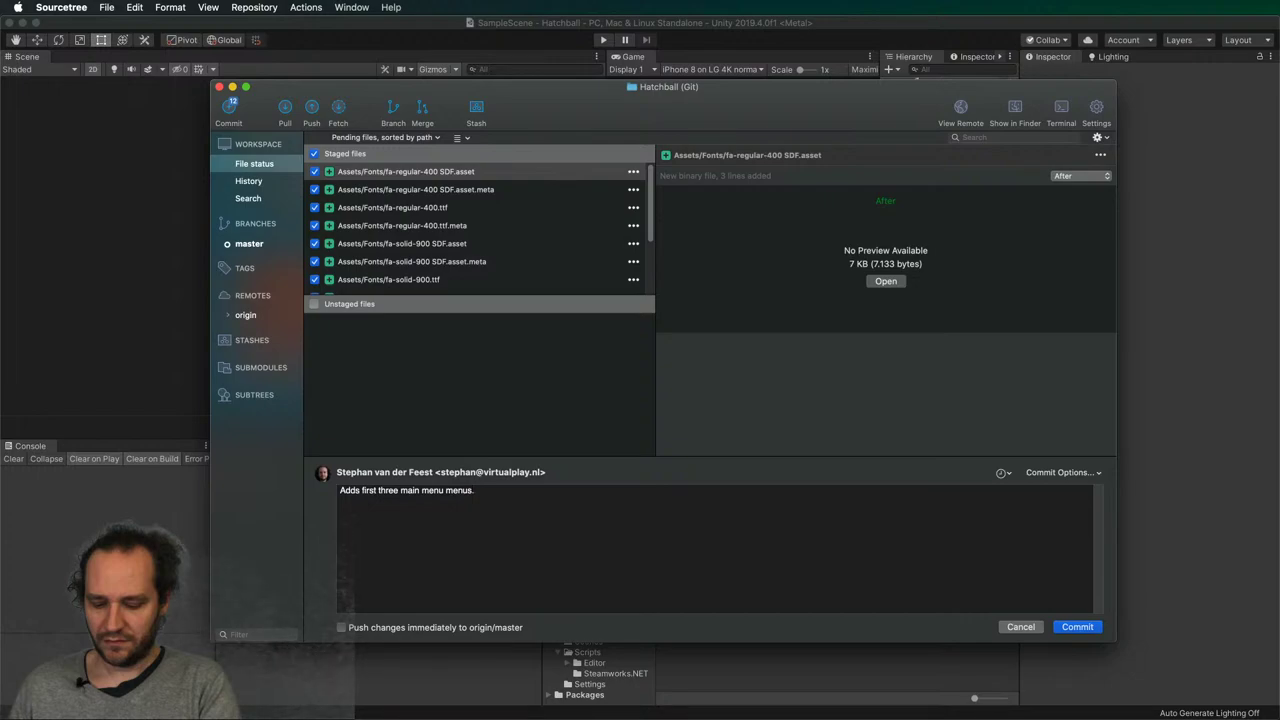
key("BackSpace")
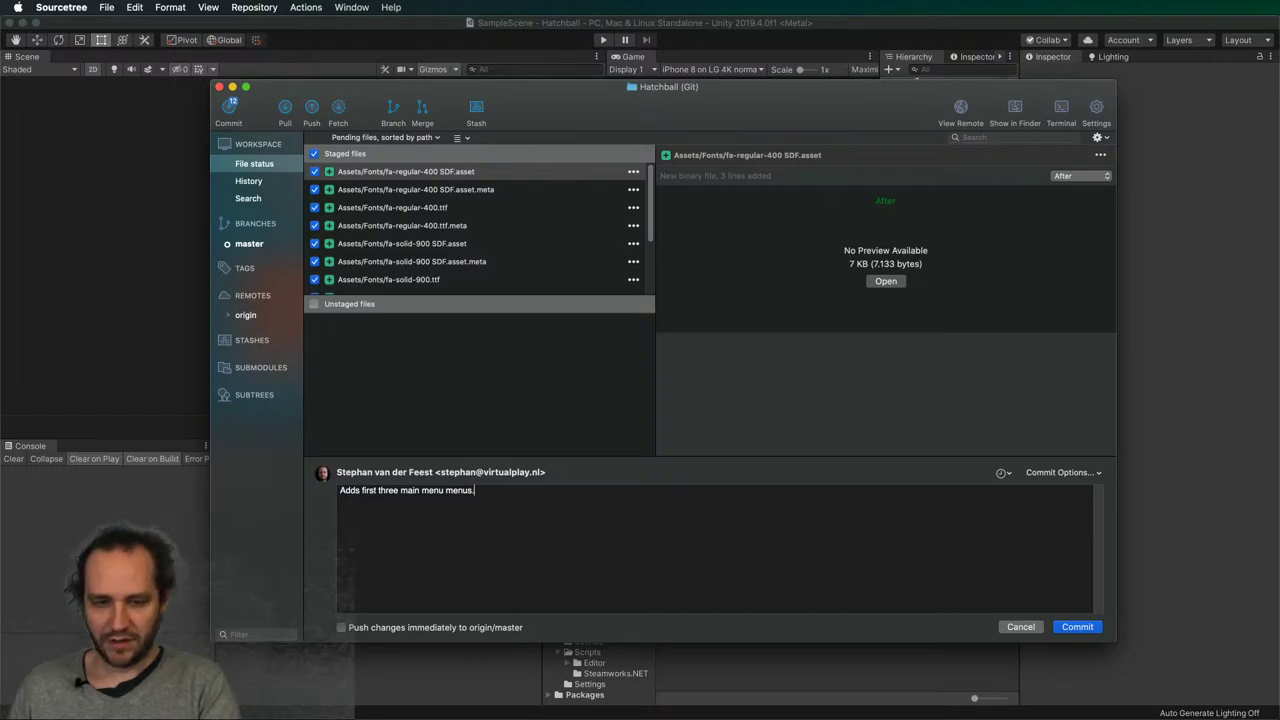
left_click(565, 632)
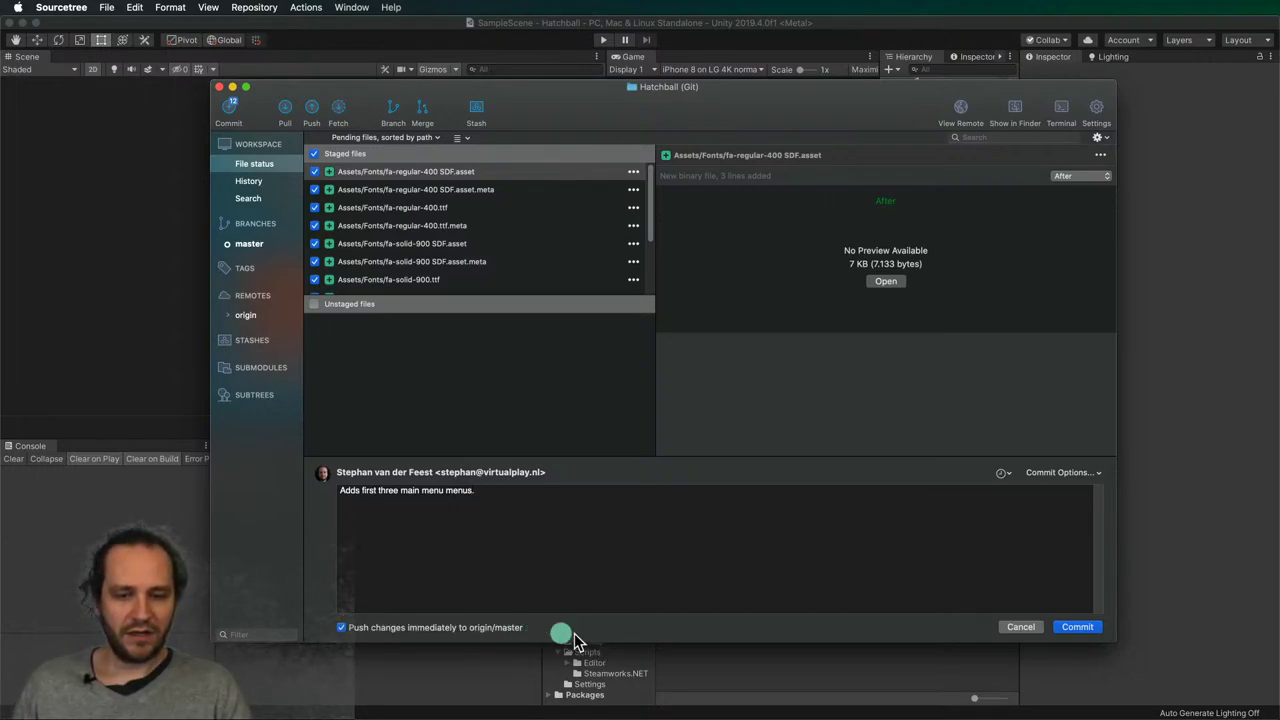
left_click(1064, 630)
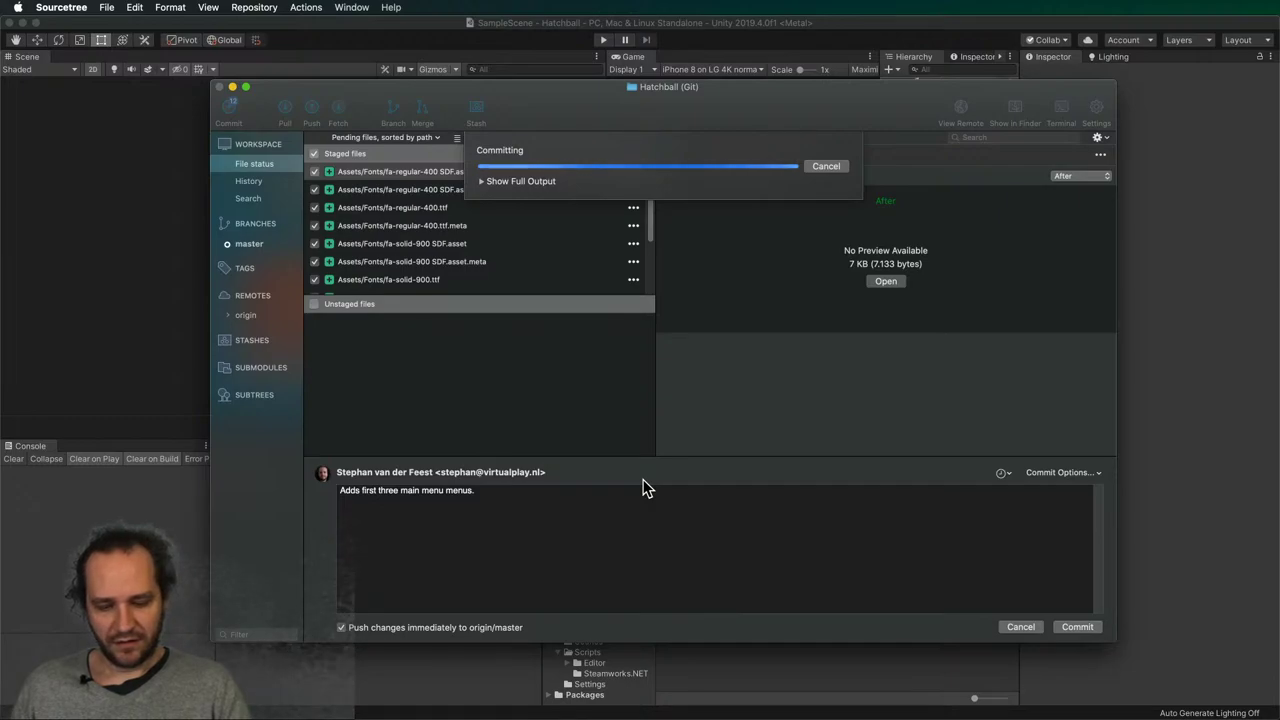